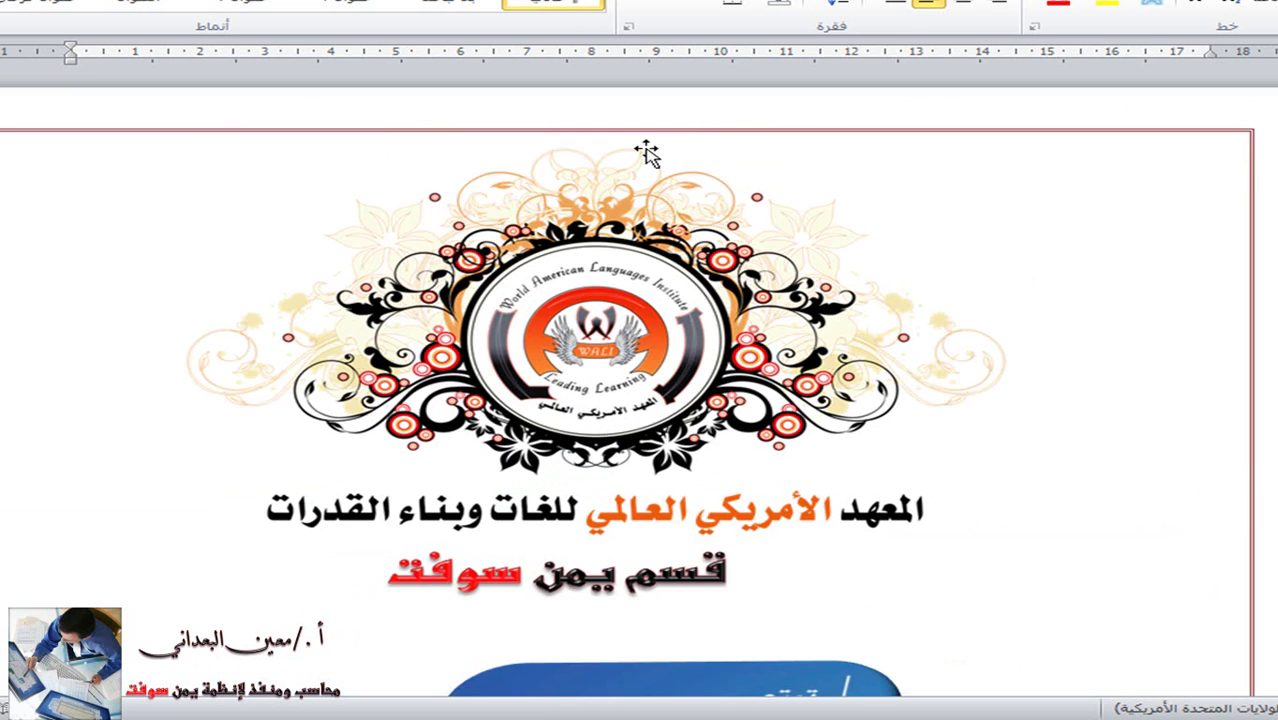
Step: Scroll the Word lesson down past the cover page to the credit sales invoices table
{"action": "scroll", "coordinate": [648, 152], "scroll_direction": "down", "scroll_amount": 5}
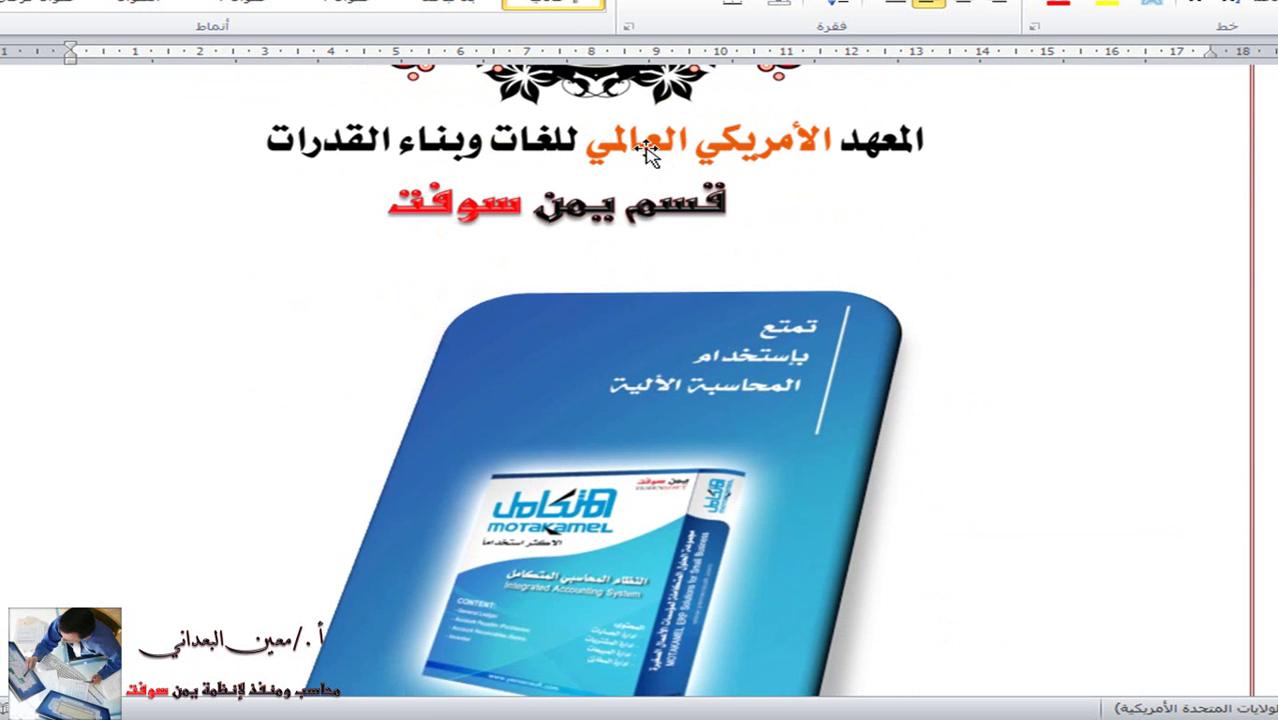
{"action": "scroll", "coordinate": [641, 150], "scroll_direction": "down", "scroll_amount": 15}
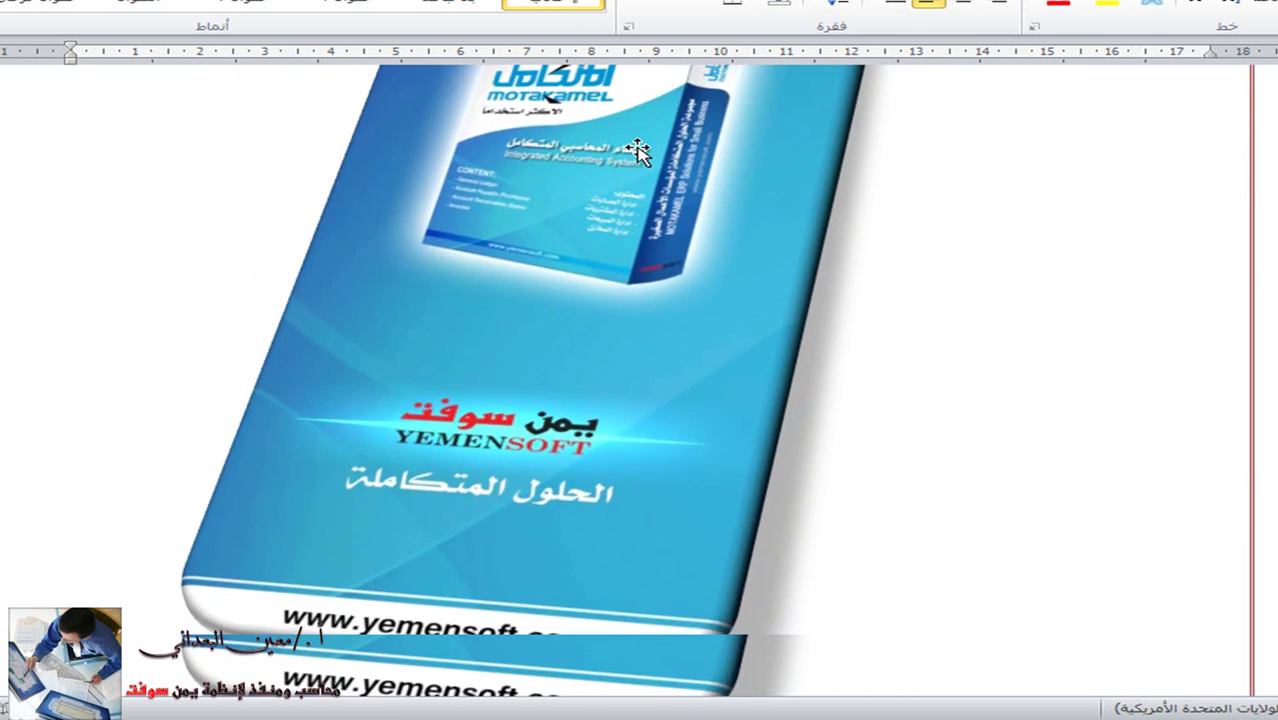
{"action": "scroll", "coordinate": [636, 150], "scroll_direction": "down", "scroll_amount": 15}
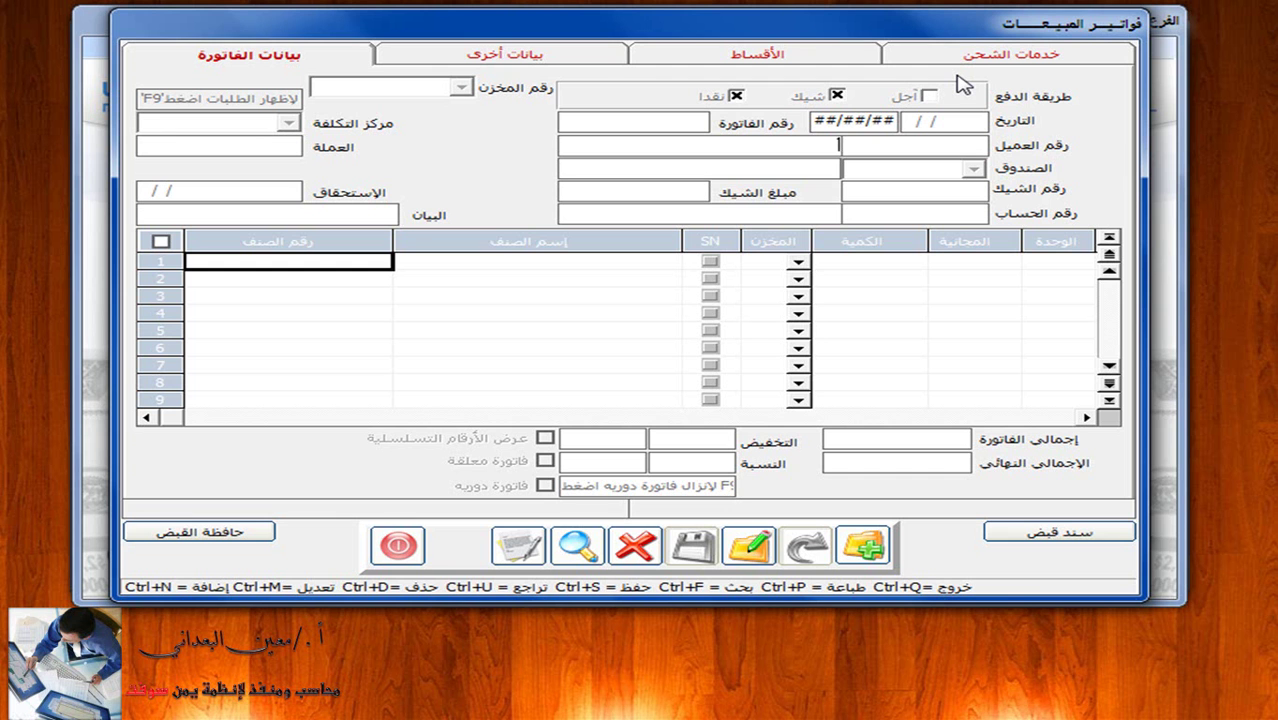
Step: Close the sales invoice and Sales module, then open the General Ledger's chart of accounts
{"action": "left_click", "coordinate": [397, 545]}
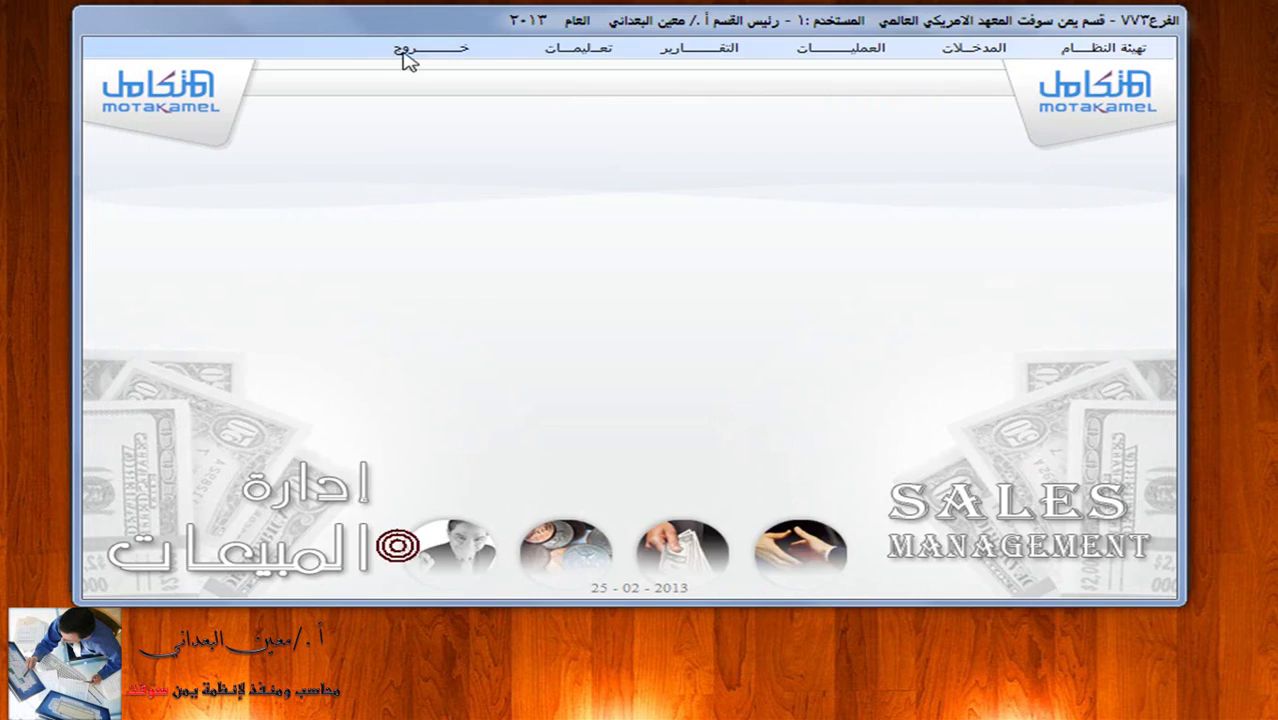
{"action": "left_click", "coordinate": [424, 47]}
{"action": "left_click", "coordinate": [1146, 190]}
{"action": "left_click", "coordinate": [990, 45]}
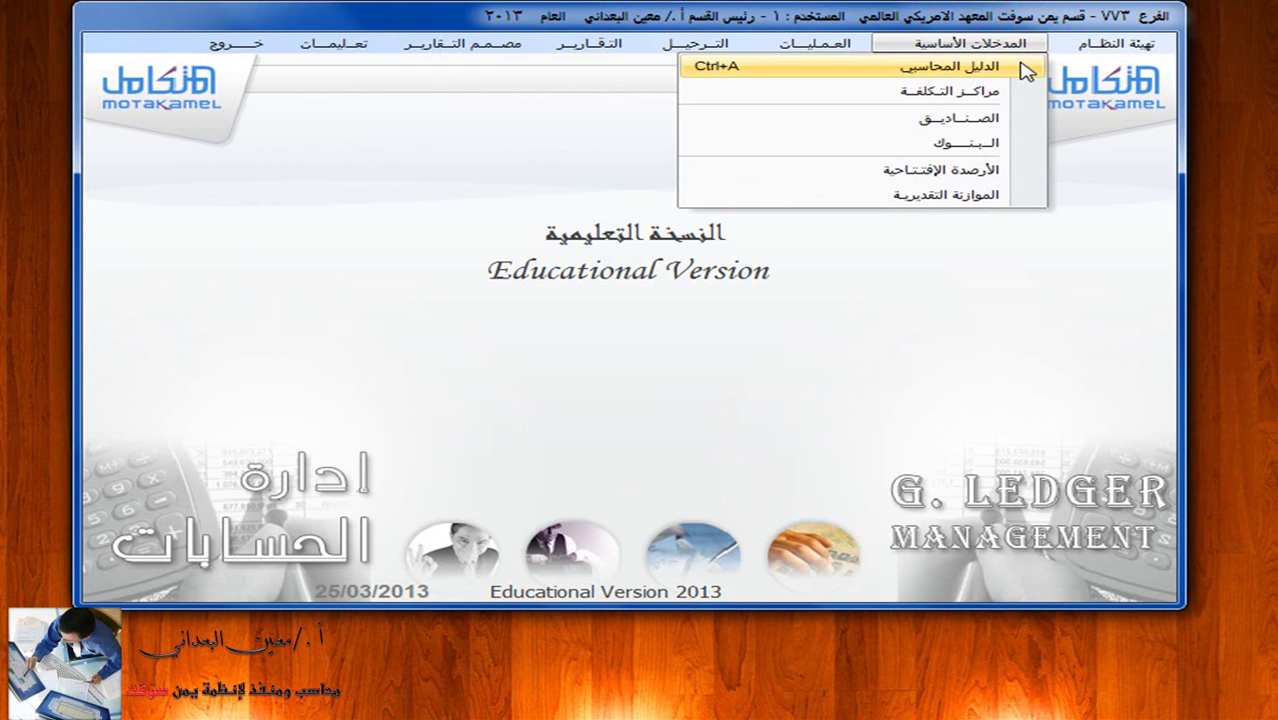
{"action": "left_click", "coordinate": [1020, 67]}
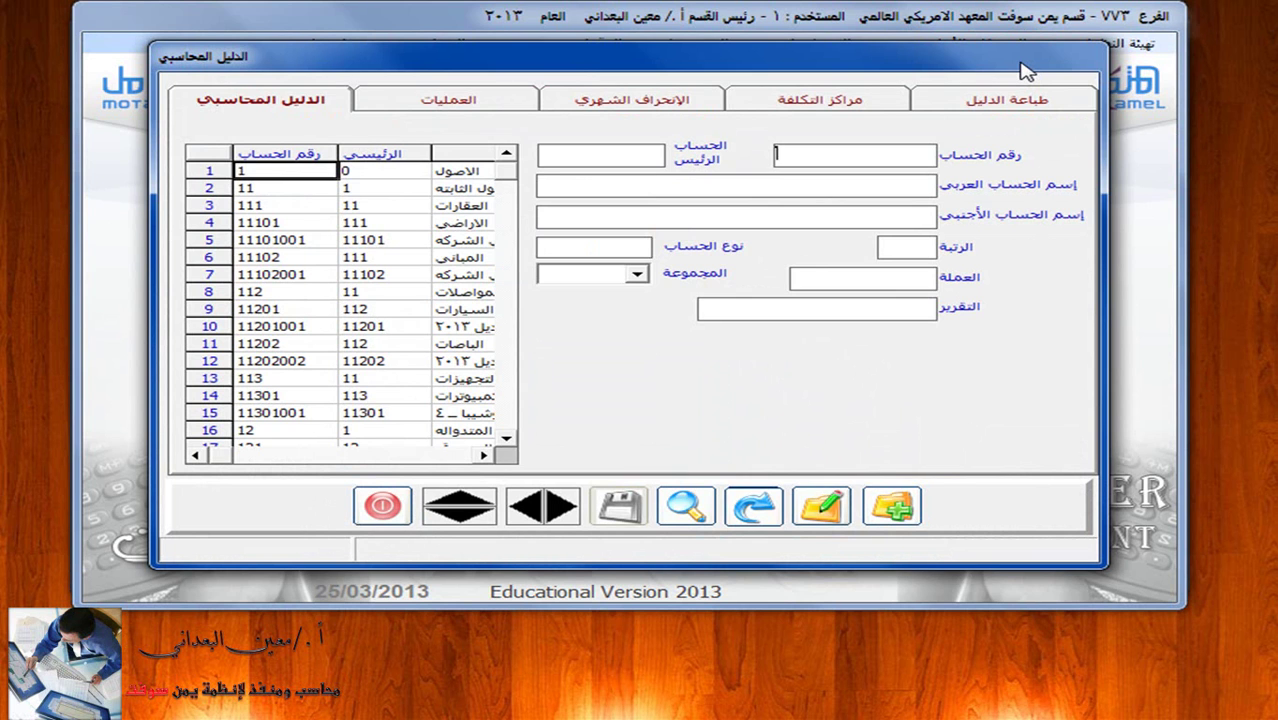
Step: Scroll through the chart of accounts grid
{"action": "left_click", "coordinate": [507, 437]}
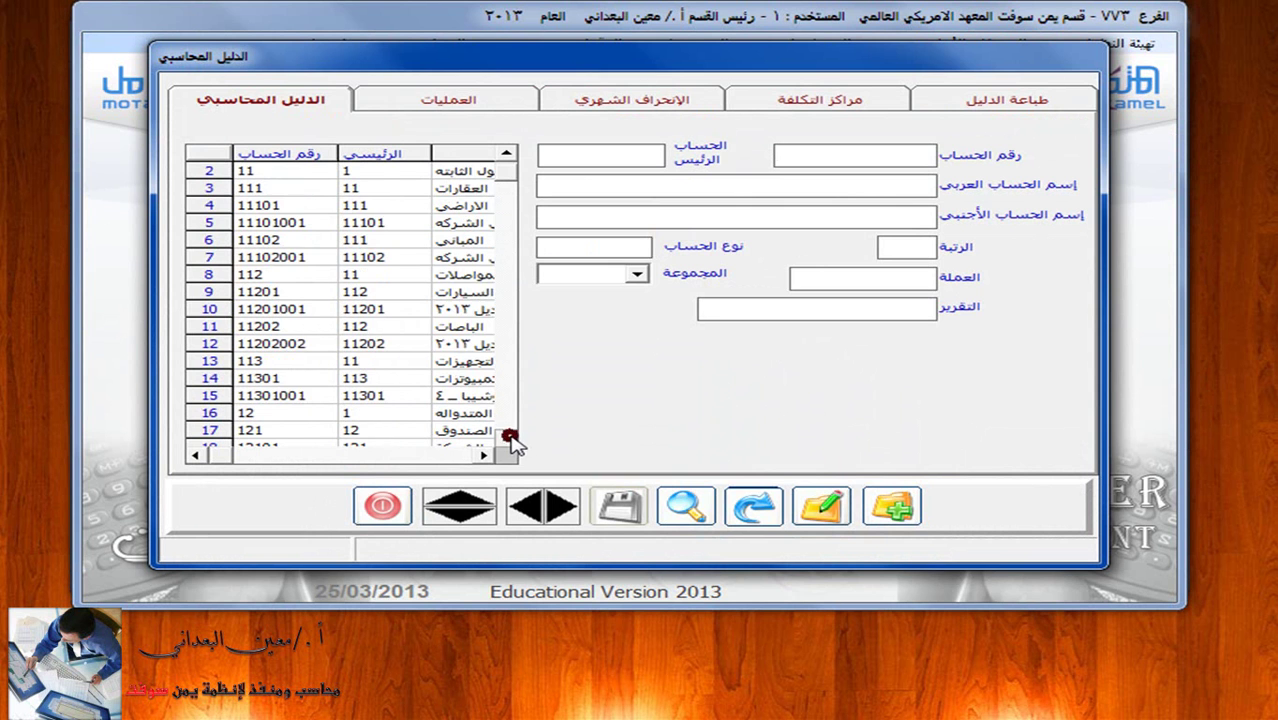
{"action": "left_click", "coordinate": [507, 437]}
{"action": "left_click", "coordinate": [507, 437]}
{"action": "left_click", "coordinate": [507, 437]}
{"action": "left_click", "coordinate": [509, 438]}
{"action": "left_click", "coordinate": [509, 438]}
{"action": "left_click", "coordinate": [509, 438]}
{"action": "left_click", "coordinate": [509, 438]}
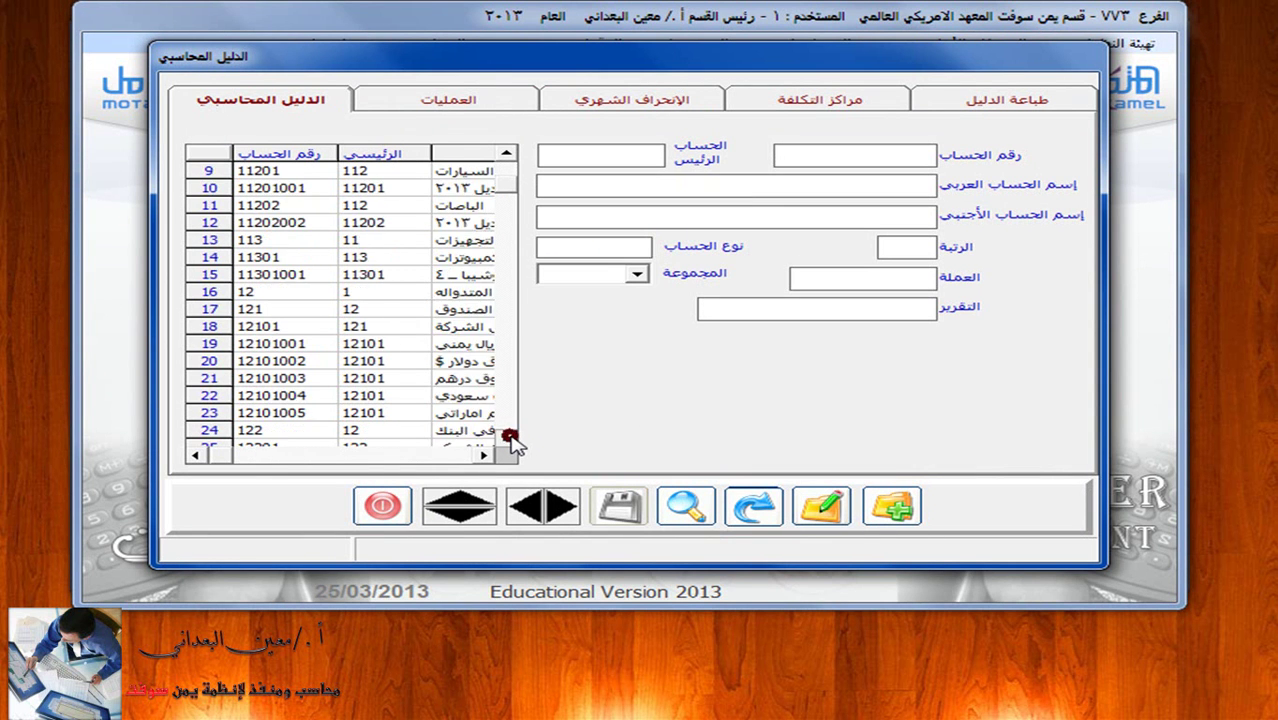
{"action": "left_click", "coordinate": [509, 438]}
{"action": "left_click", "coordinate": [509, 438]}
{"action": "left_click", "coordinate": [509, 438]}
{"action": "left_click", "coordinate": [509, 438]}
{"action": "left_click", "coordinate": [509, 438]}
{"action": "left_click", "coordinate": [509, 438]}
{"action": "left_click", "coordinate": [509, 438]}
{"action": "left_click", "coordinate": [509, 438]}
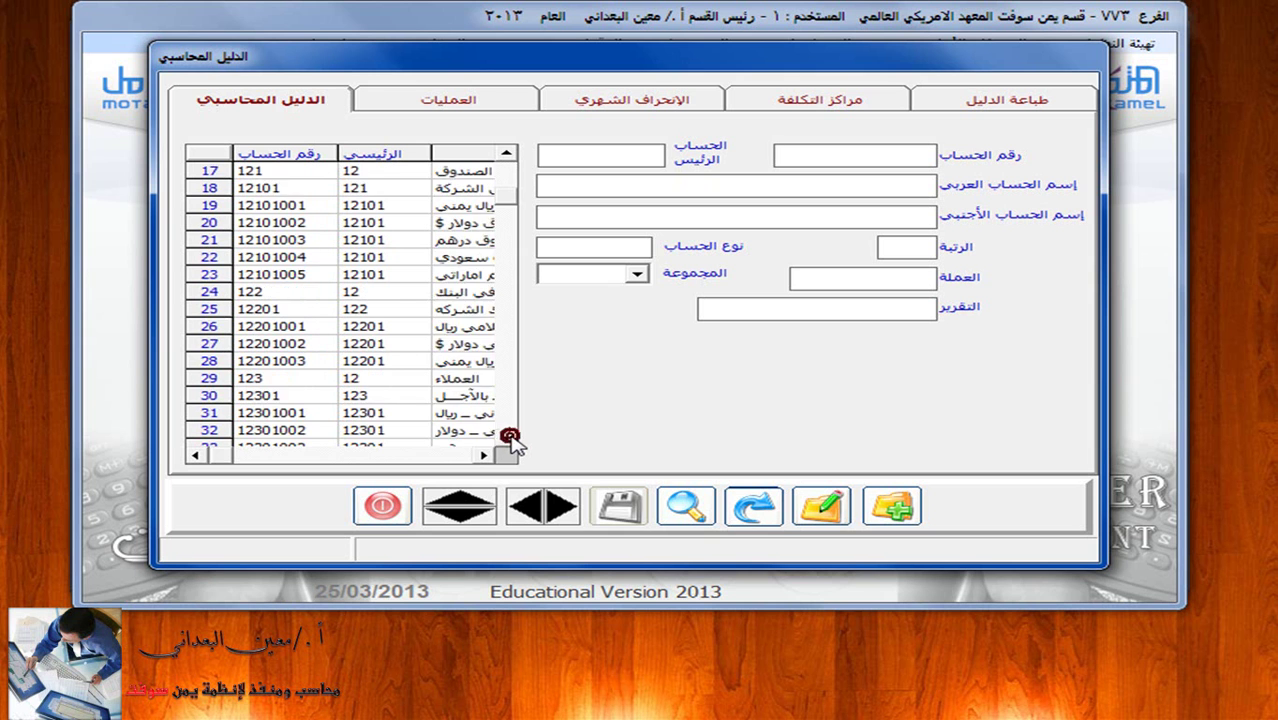
{"action": "left_click", "coordinate": [509, 438]}
{"action": "left_click", "coordinate": [509, 438]}
{"action": "left_click", "coordinate": [509, 438]}
{"action": "left_click", "coordinate": [509, 438]}
{"action": "left_click", "coordinate": [509, 438]}
{"action": "left_click", "coordinate": [509, 438]}
{"action": "left_click", "coordinate": [509, 438]}
{"action": "left_click", "coordinate": [509, 438]}
{"action": "left_click", "coordinate": [509, 438]}
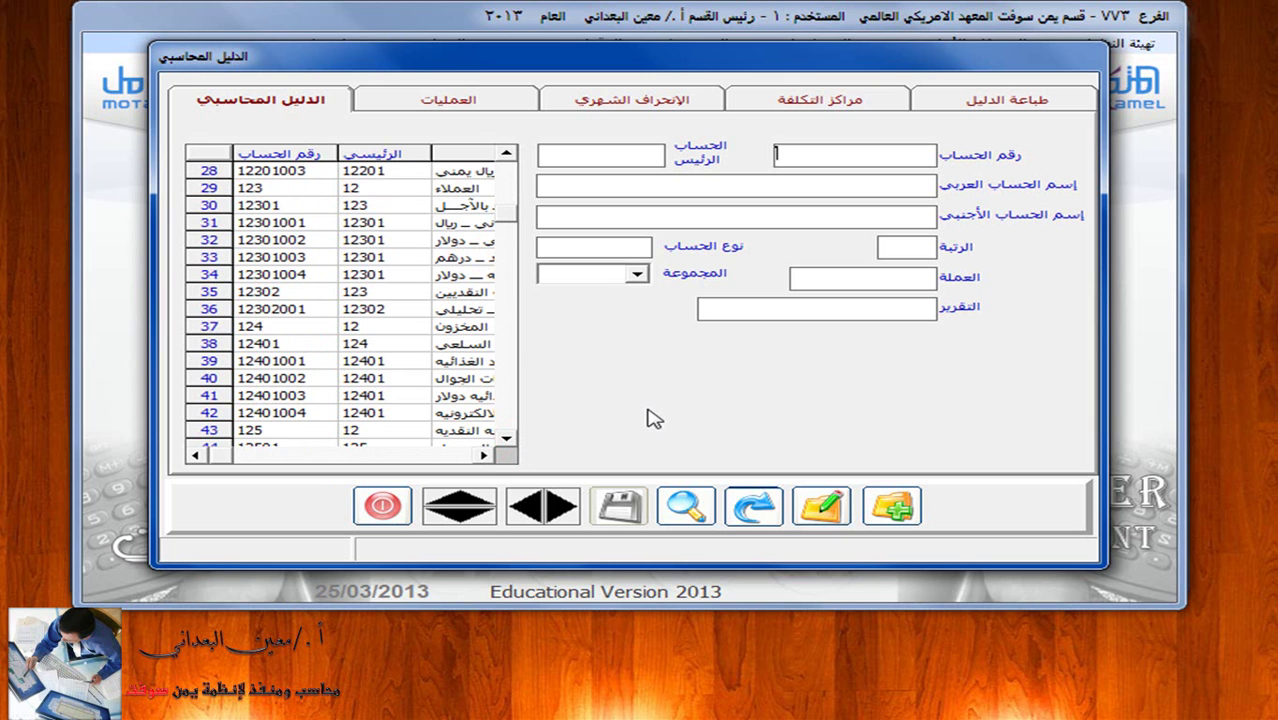
Step: Switch to tree view and expand accounts 1, 12, 123 and 12301 to reveal four customers
{"action": "right_click", "coordinate": [685, 508]}
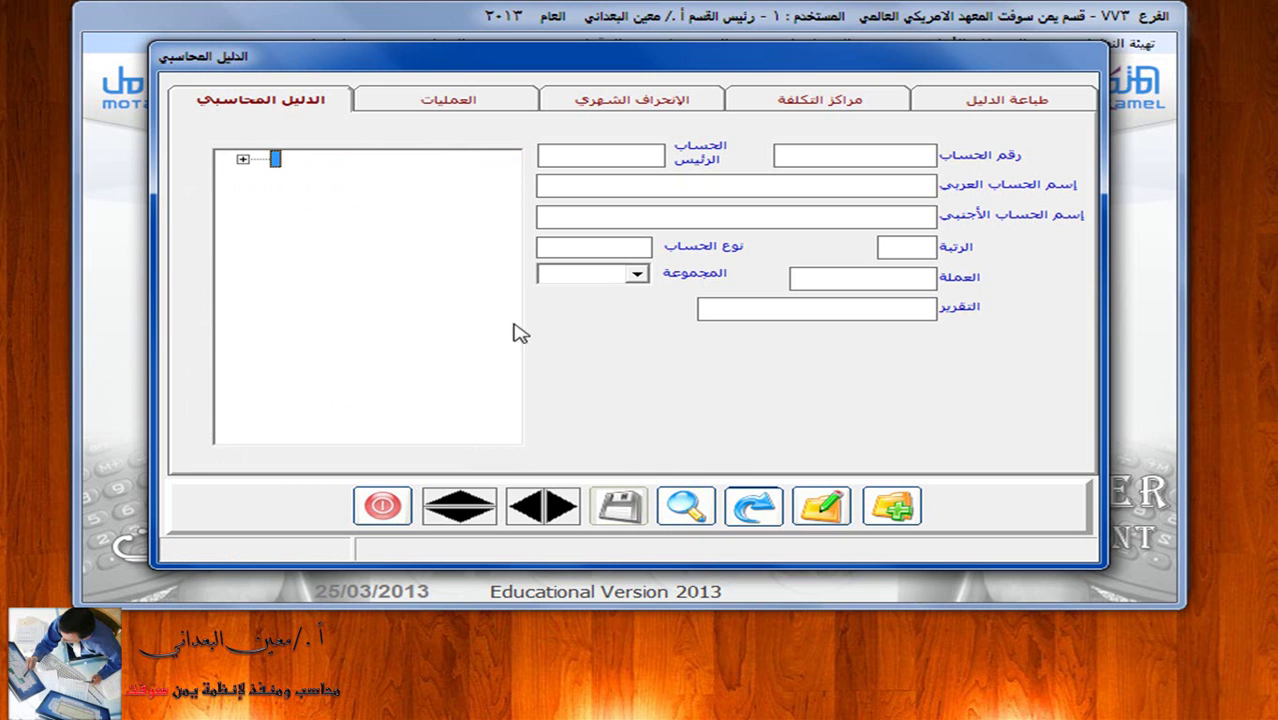
{"action": "left_click", "coordinate": [243, 159]}
{"action": "left_click", "coordinate": [297, 176]}
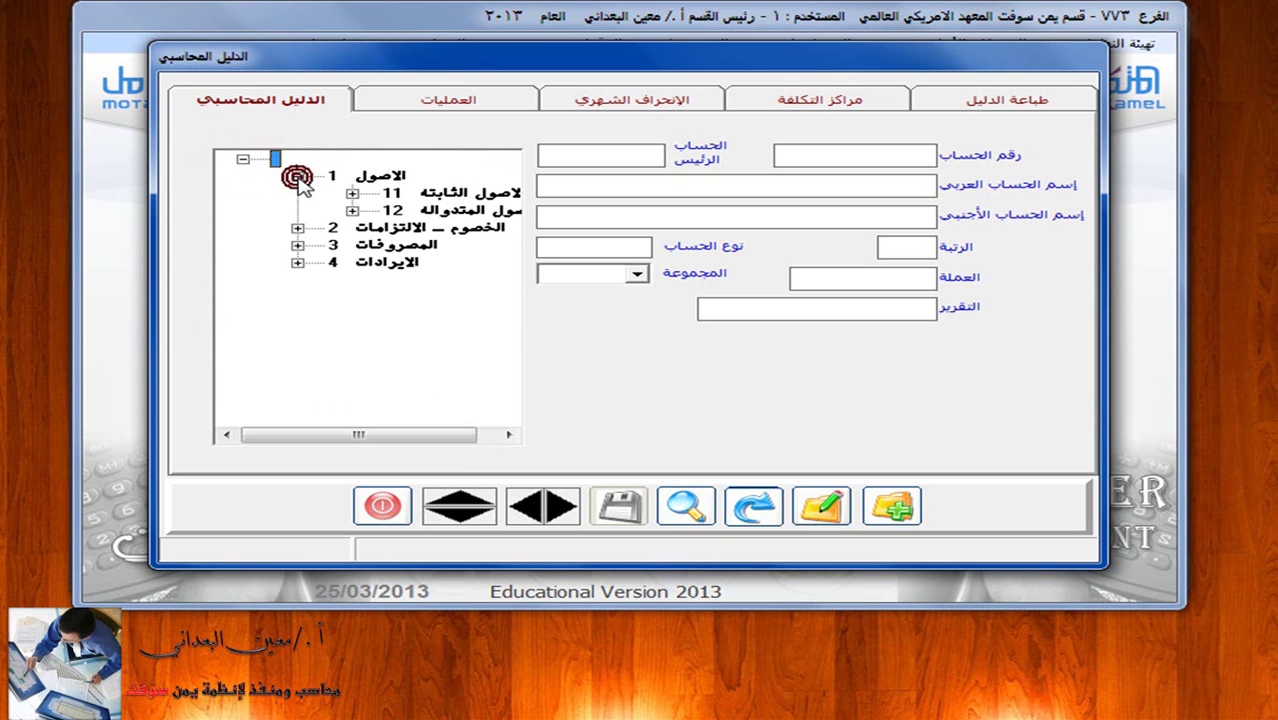
{"action": "left_click", "coordinate": [351, 209]}
{"action": "left_click_drag", "start_coordinate": [356, 434], "coordinate": [431, 435]}
{"action": "left_click", "coordinate": [272, 262]}
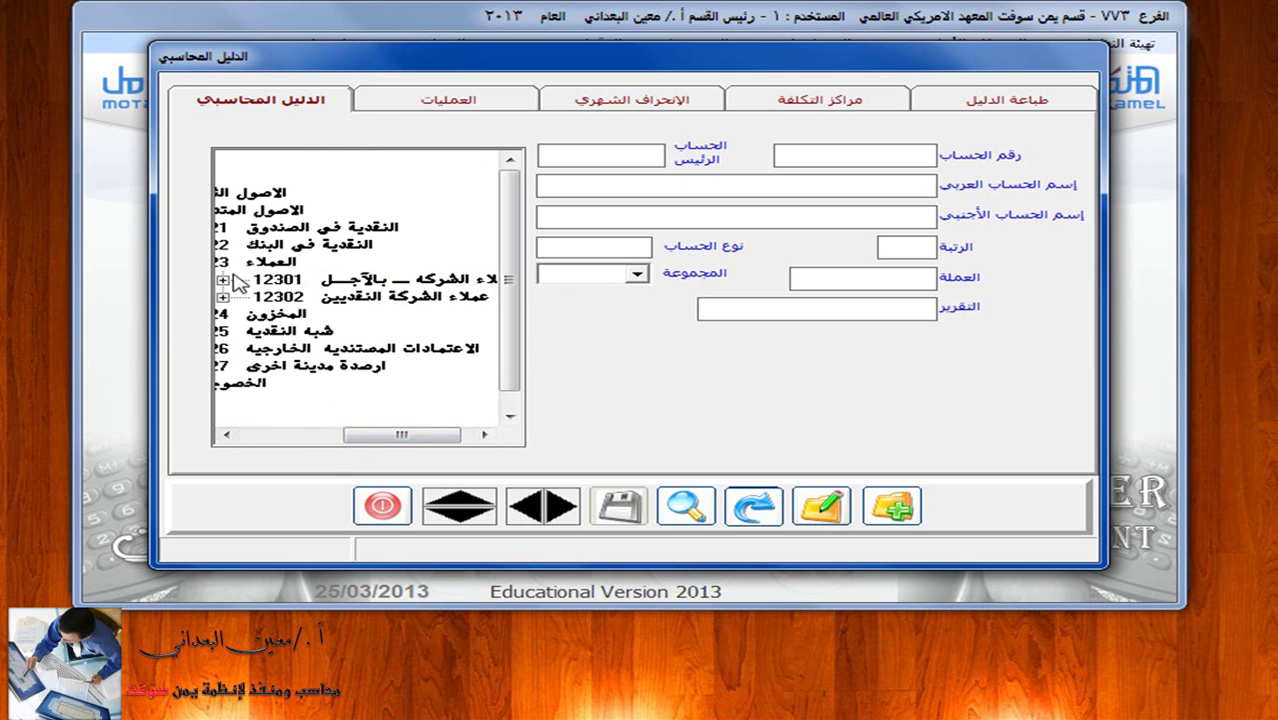
{"action": "left_click", "coordinate": [222, 280]}
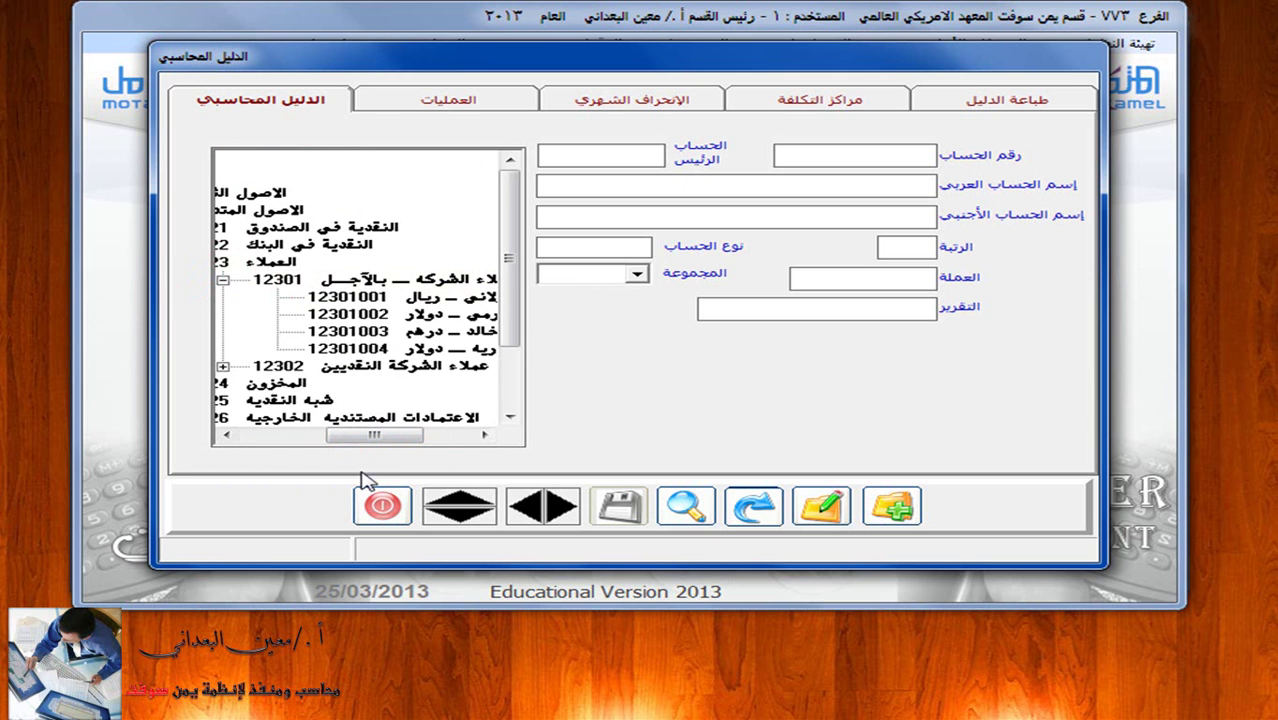
{"action": "left_click_drag", "start_coordinate": [366, 435], "coordinate": [372, 435]}
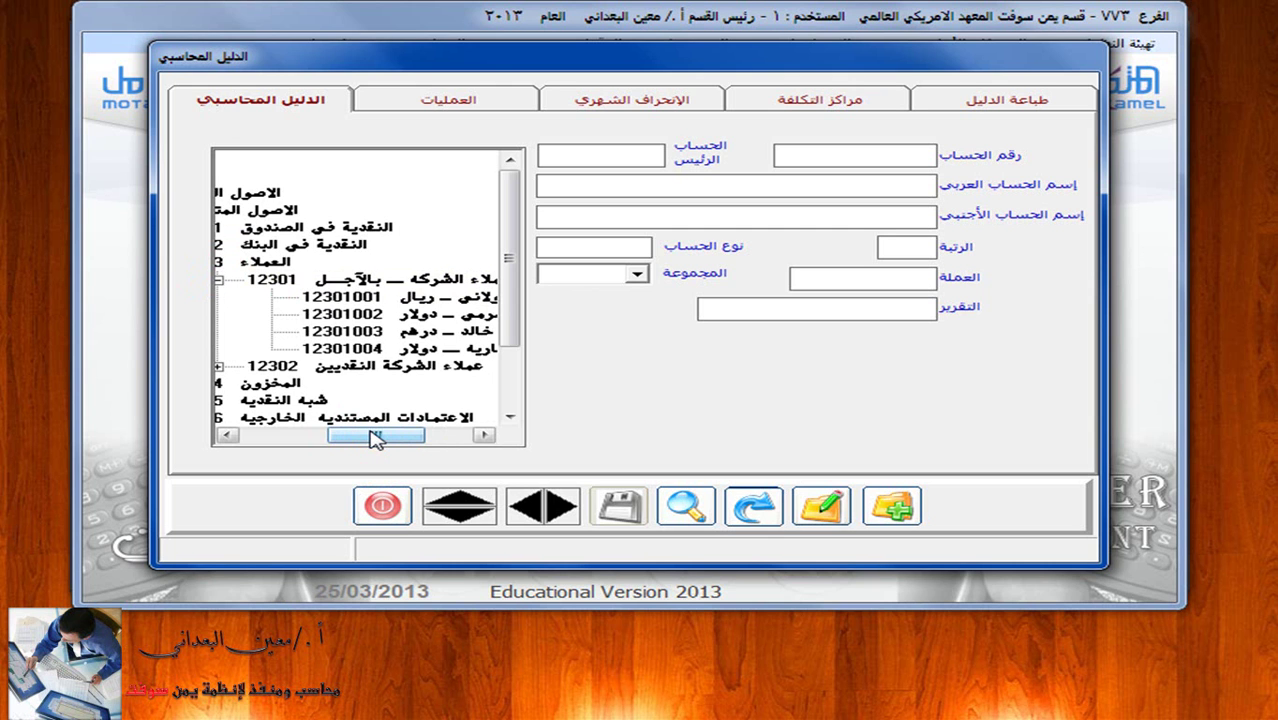
{"action": "key", "text": "super+Tab"}
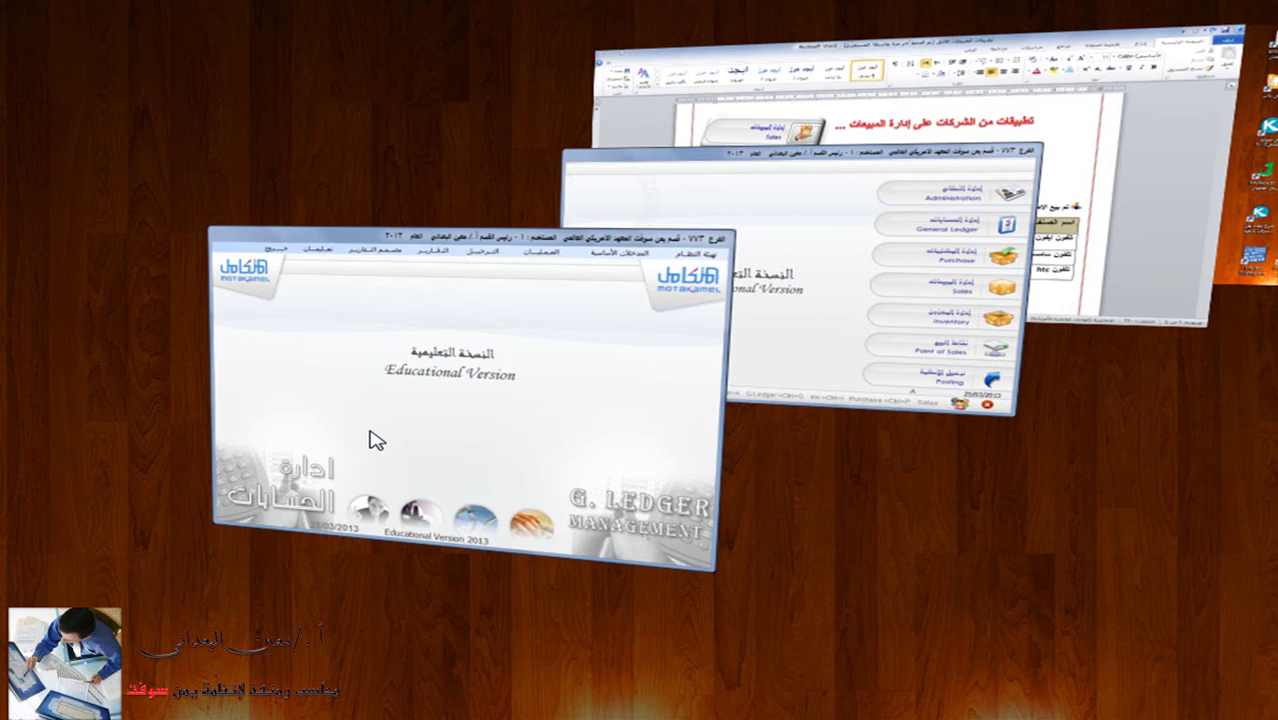
{"action": "key", "text": "super+Tab"}
{"action": "key", "text": "super+Tab"}
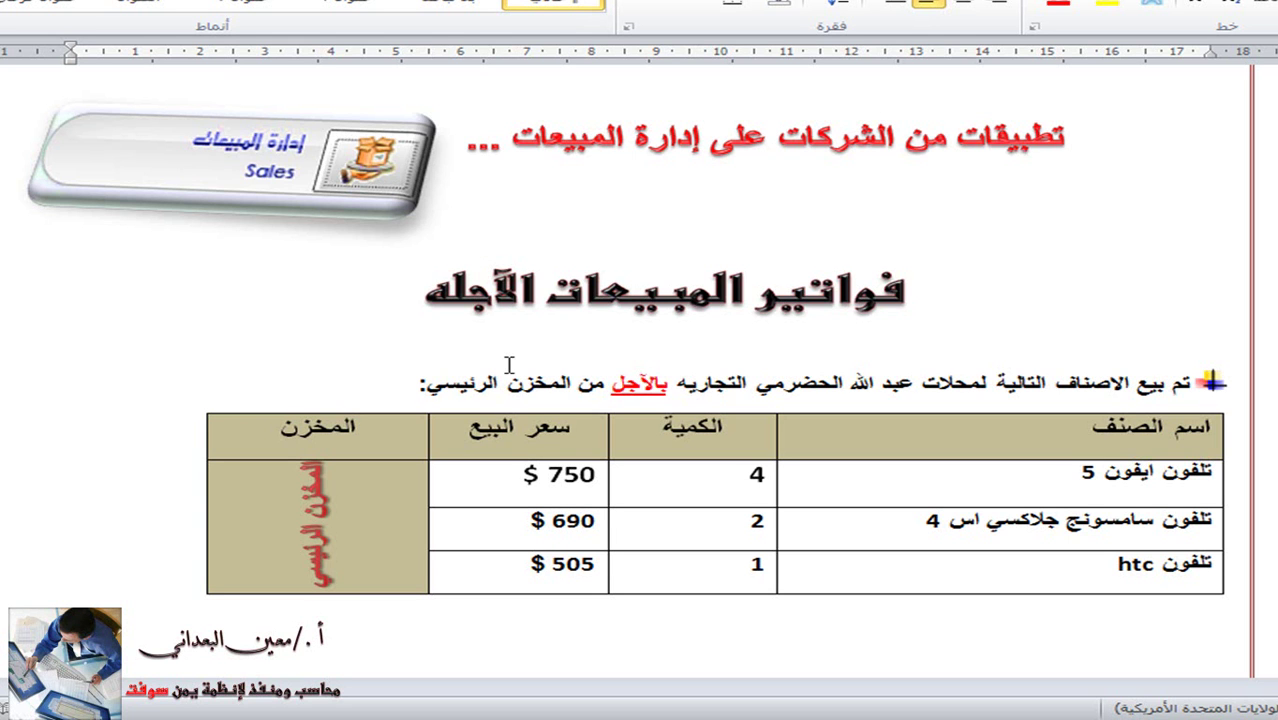
{"action": "scroll", "coordinate": [509, 366], "scroll_direction": "down", "scroll_amount": 15}
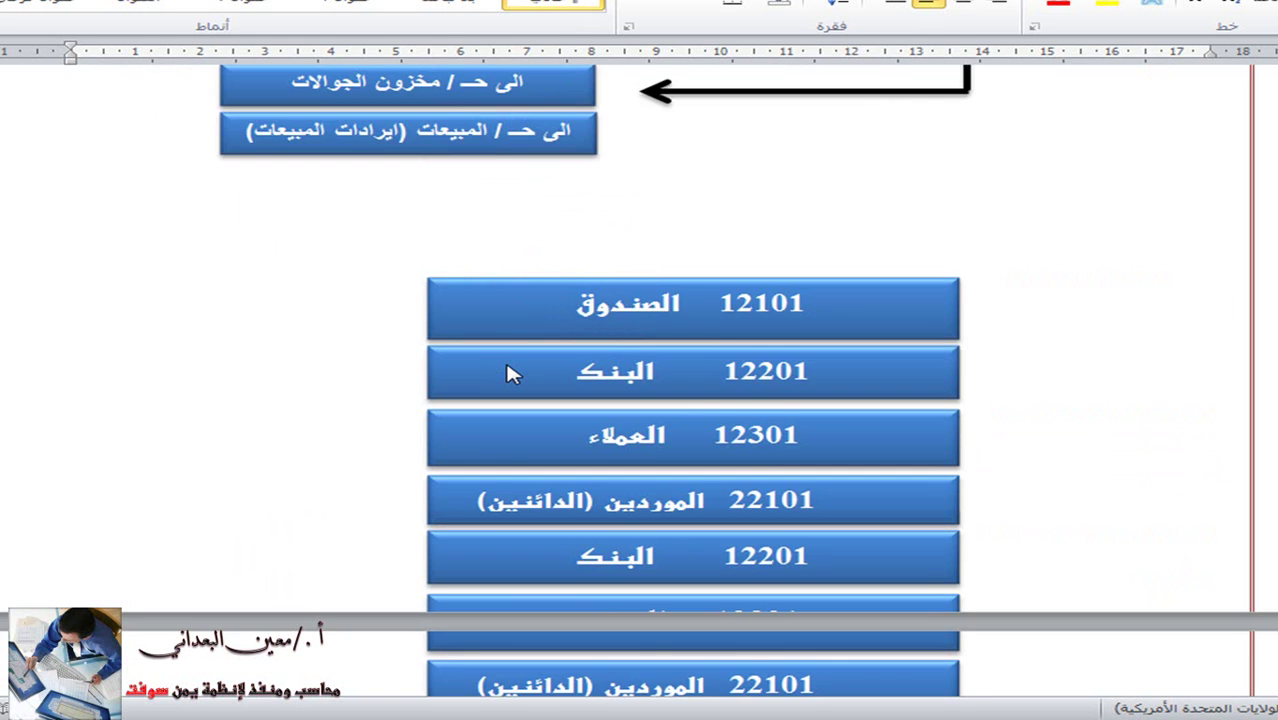
{"action": "scroll", "coordinate": [507, 366], "scroll_direction": "down", "scroll_amount": 1}
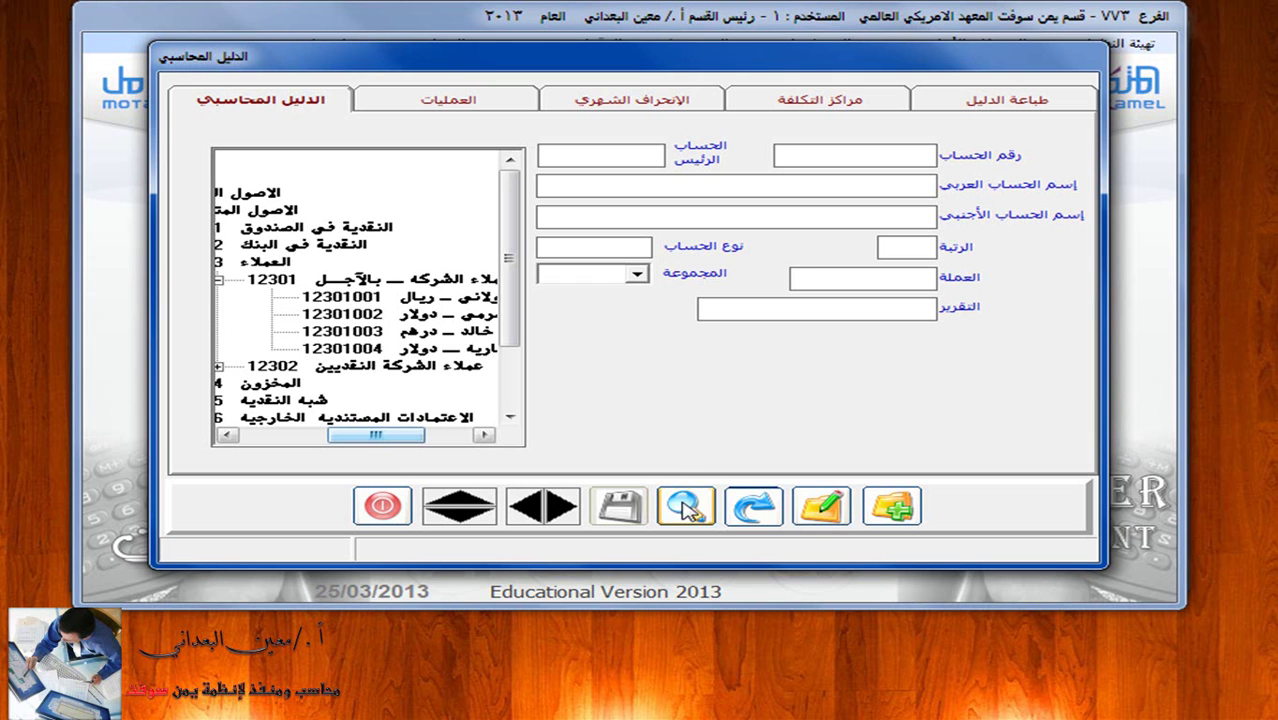
Step: Filter the tree to account 12301, expand its customer accounts, and start a new account
{"action": "left_click", "coordinate": [800, 155]}
{"action": "type", "text": "12301"}
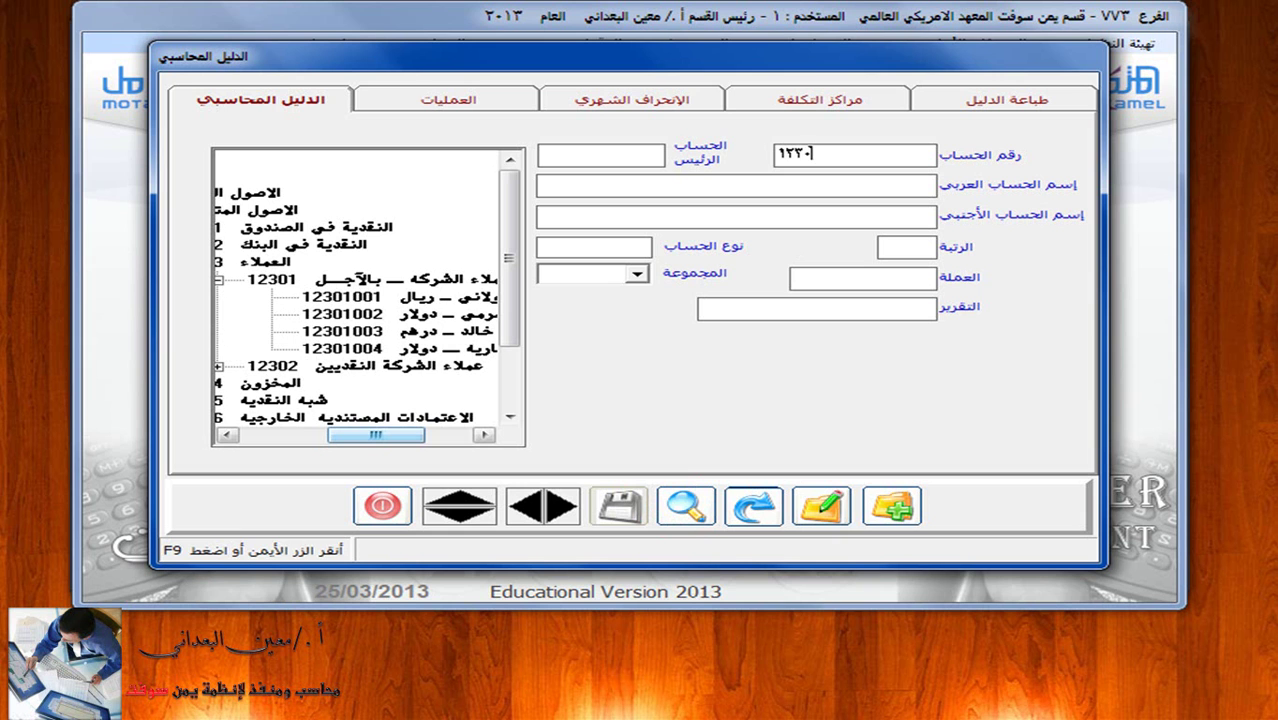
{"action": "key", "text": "Return"}
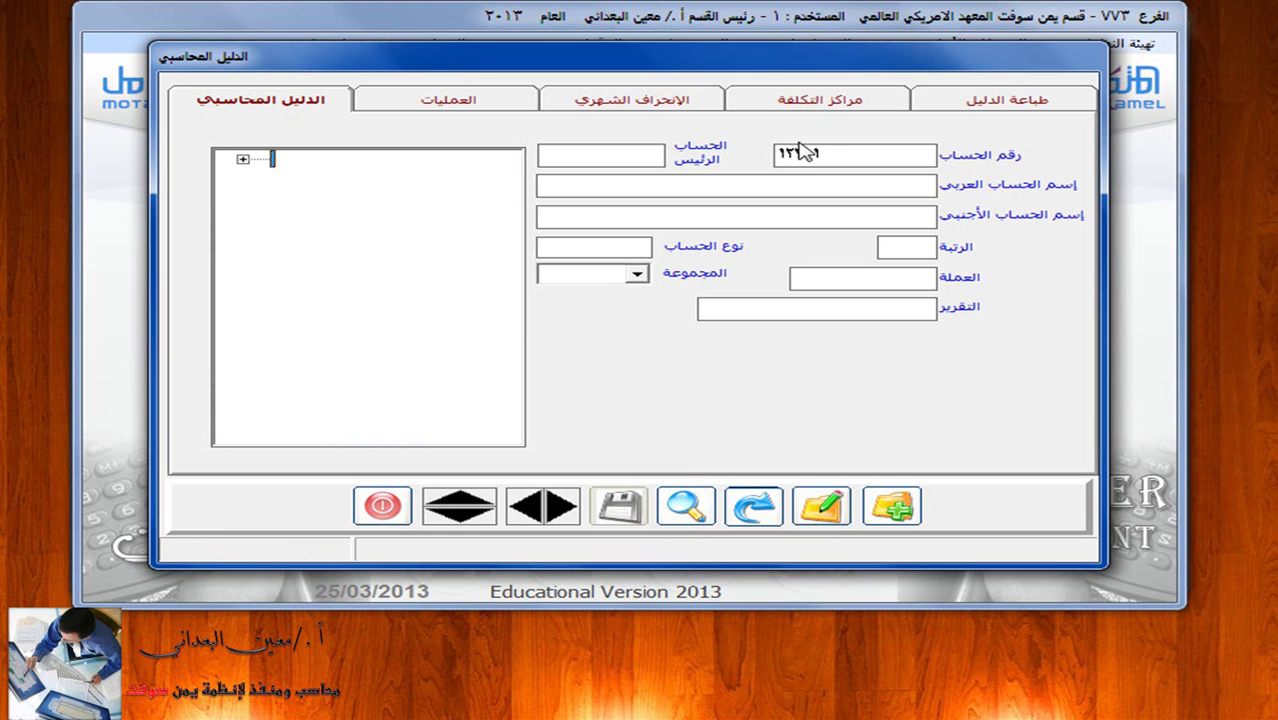
{"action": "left_click", "coordinate": [243, 159]}
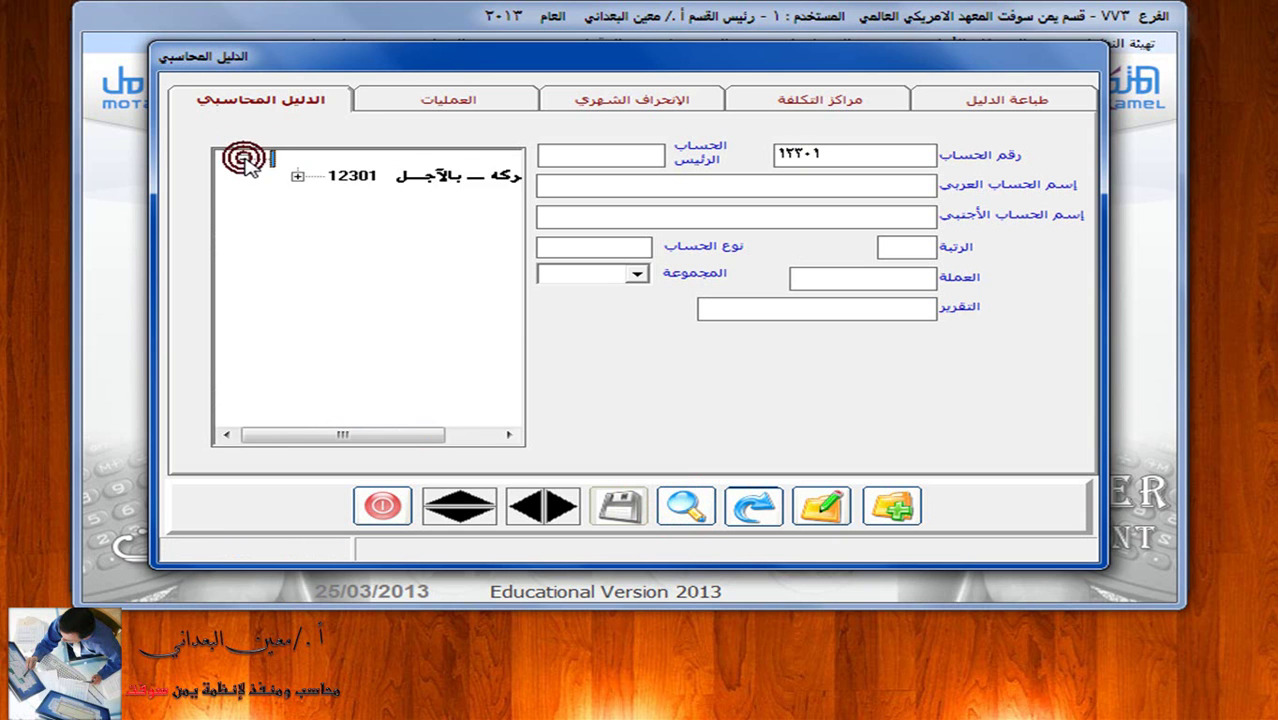
{"action": "left_click", "coordinate": [297, 176]}
{"action": "left_click_drag", "start_coordinate": [340, 434], "coordinate": [436, 441]}
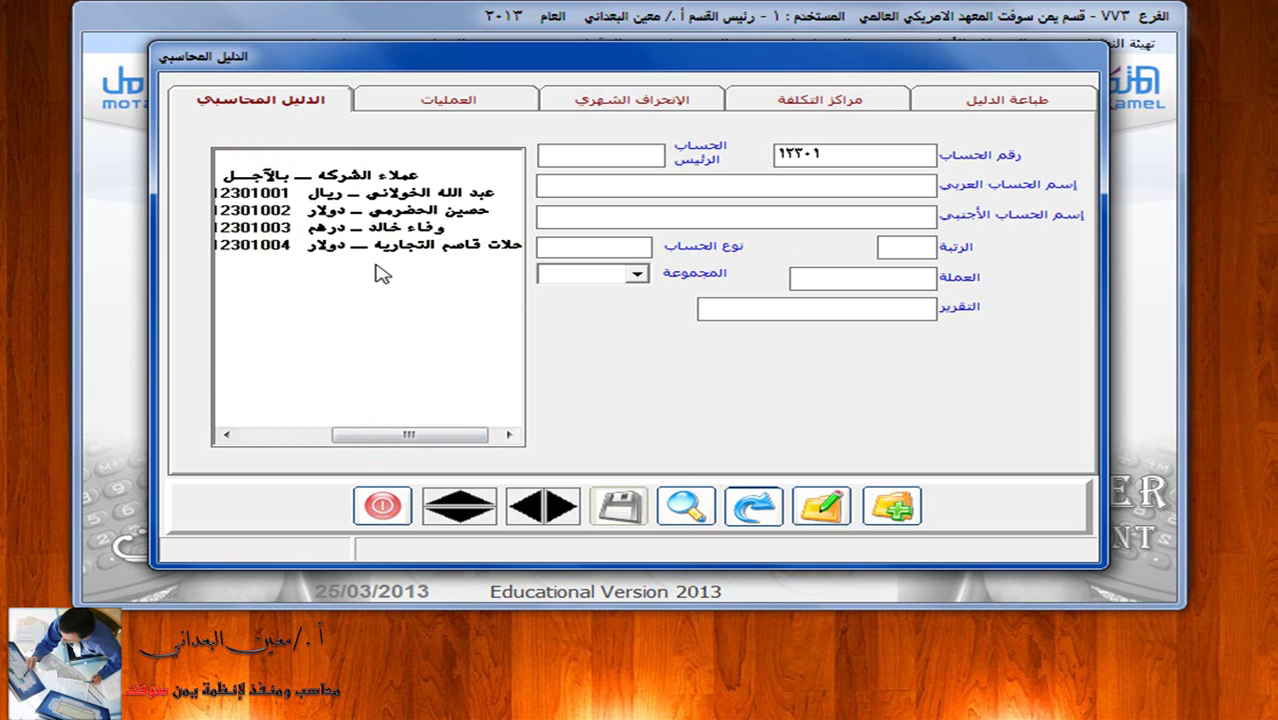
{"action": "left_click_drag", "start_coordinate": [422, 436], "coordinate": [394, 436]}
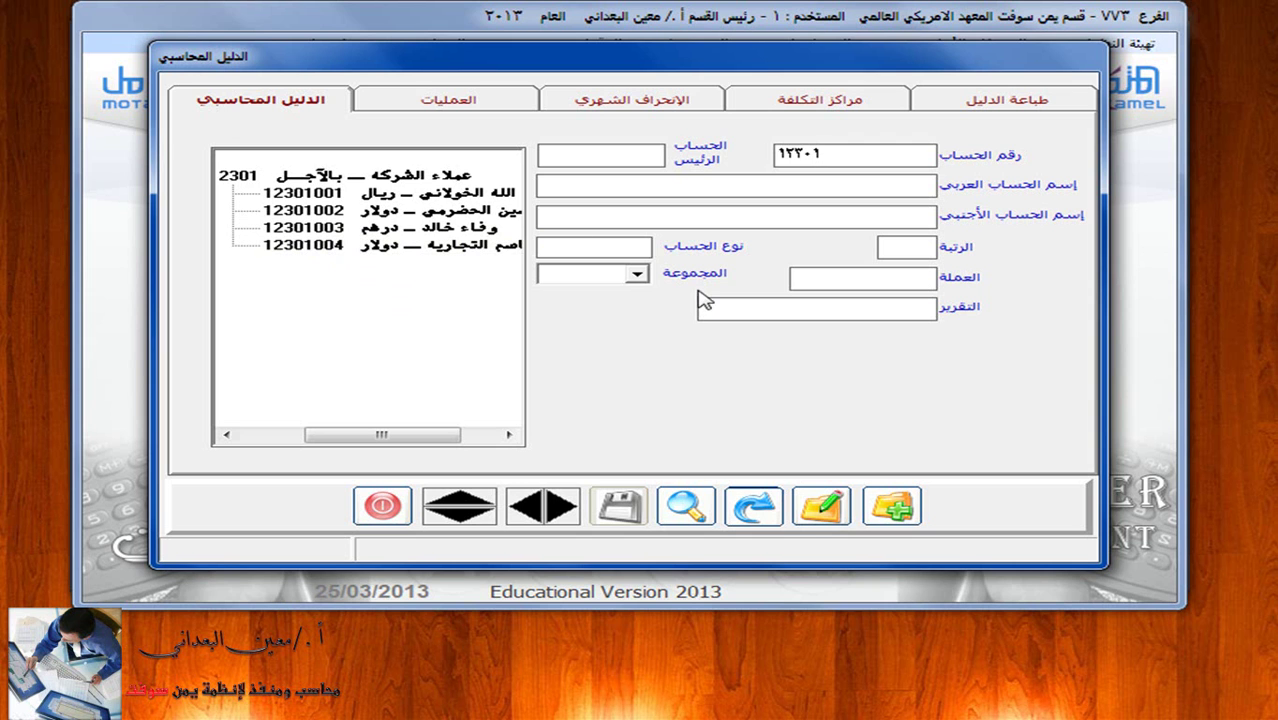
{"action": "left_click", "coordinate": [898, 502]}
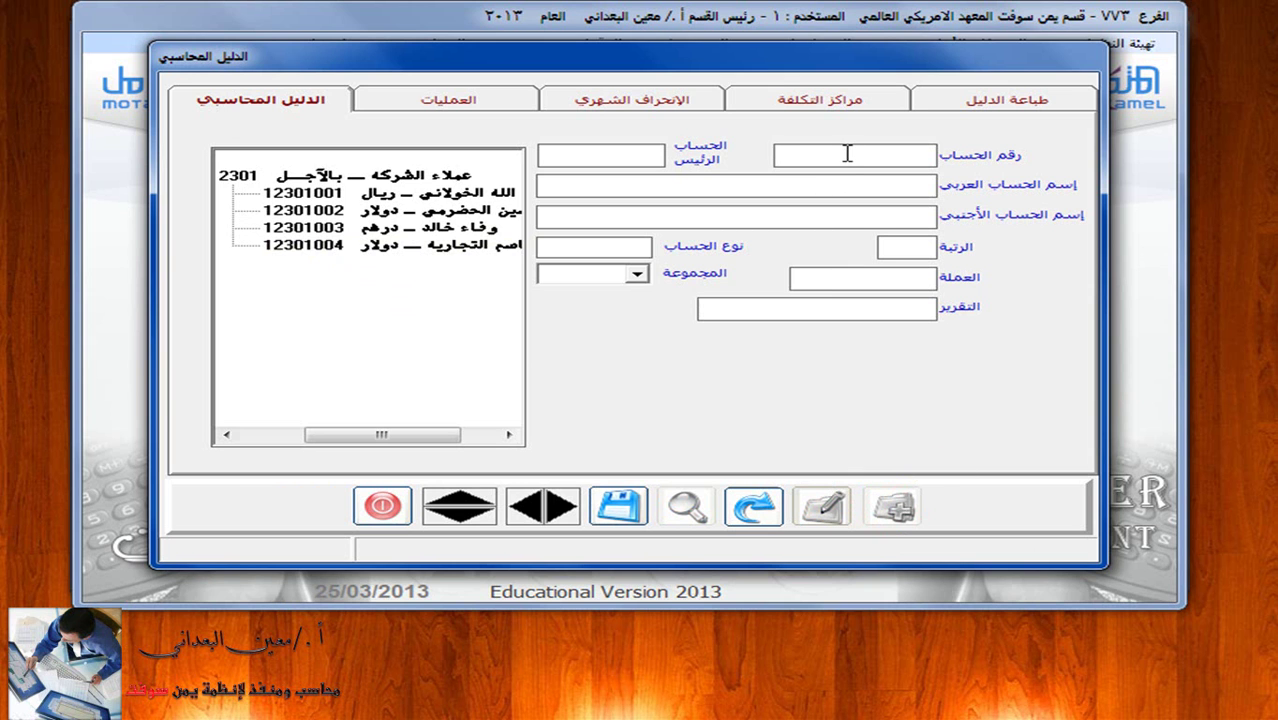
Step: Number the new account 12301005 and set its parent account to 12301
{"action": "type", "text": "12301005"}
{"action": "key", "text": "Return"}
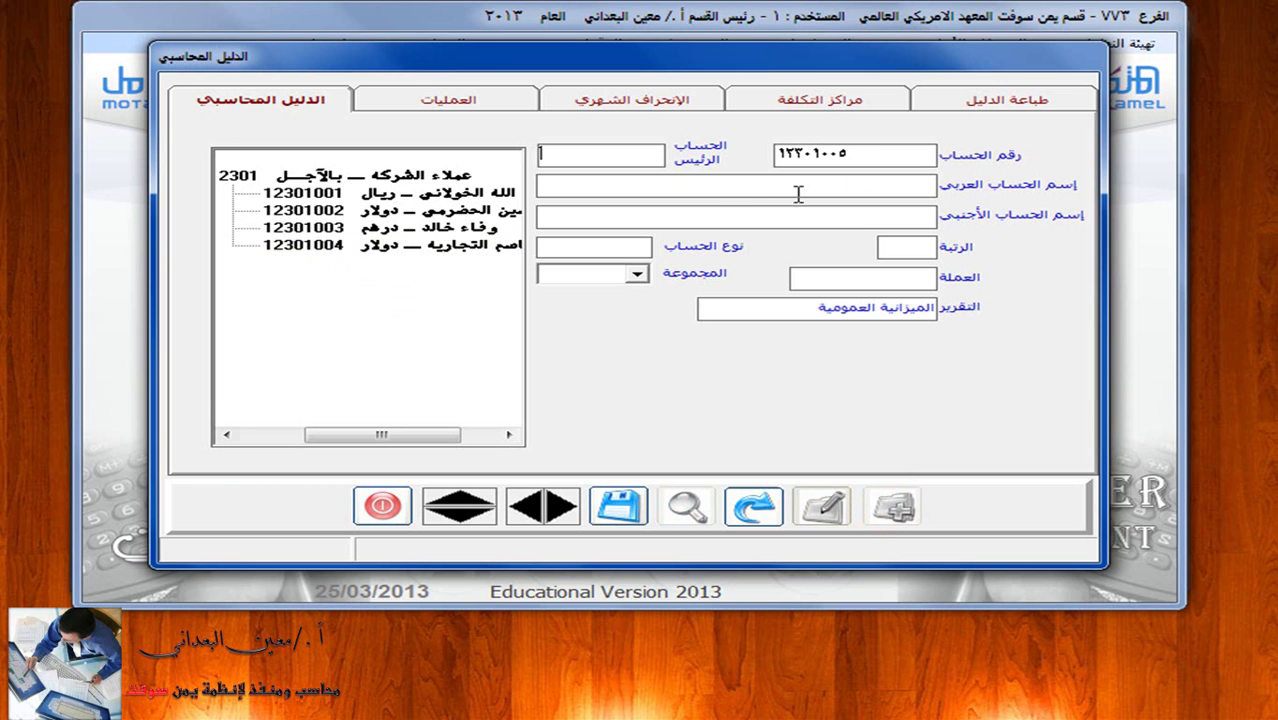
{"action": "left_click_drag", "start_coordinate": [381, 434], "coordinate": [357, 434]}
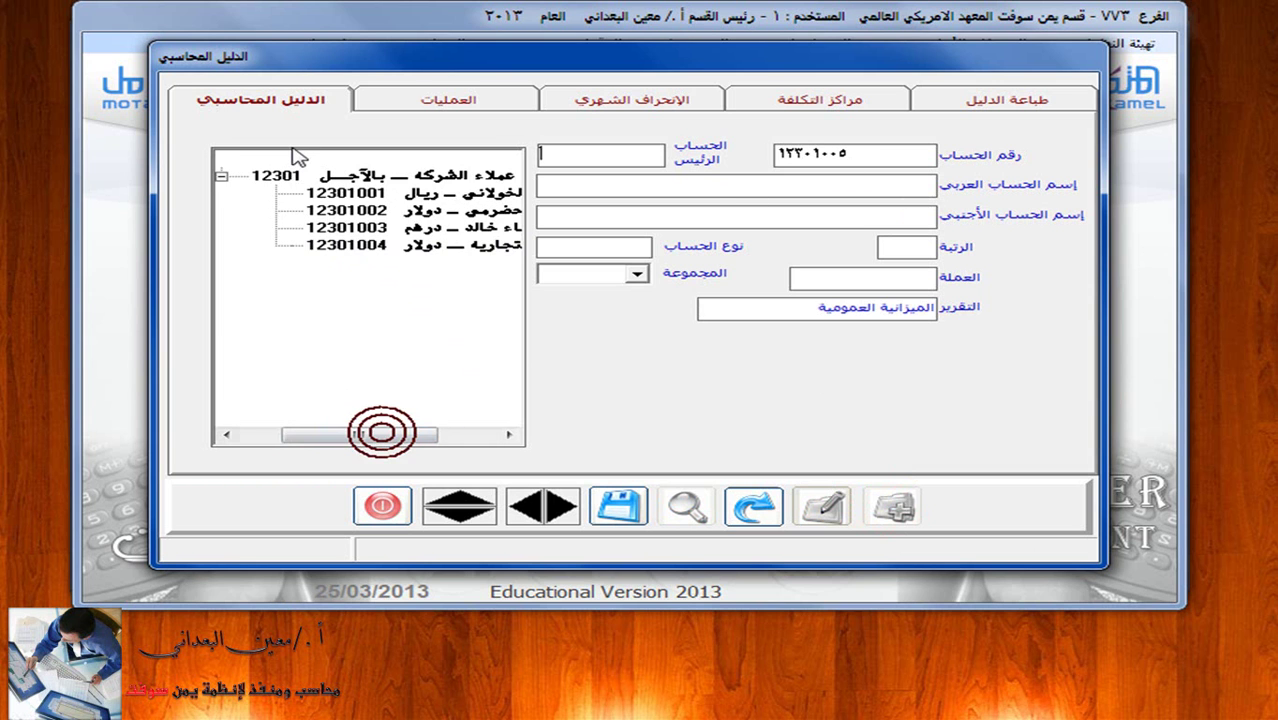
{"action": "left_click", "coordinate": [587, 157]}
{"action": "type", "text": "12"}
{"action": "type", "text": "301"}
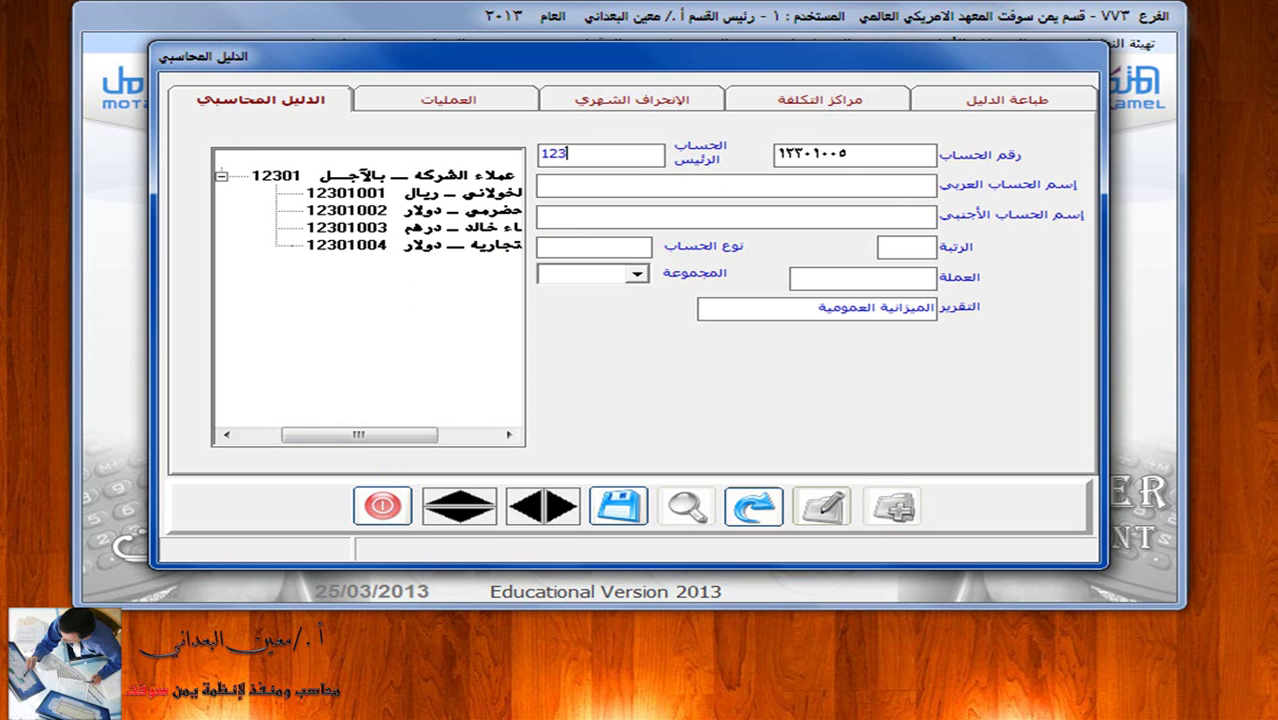
{"action": "key", "text": "Return"}
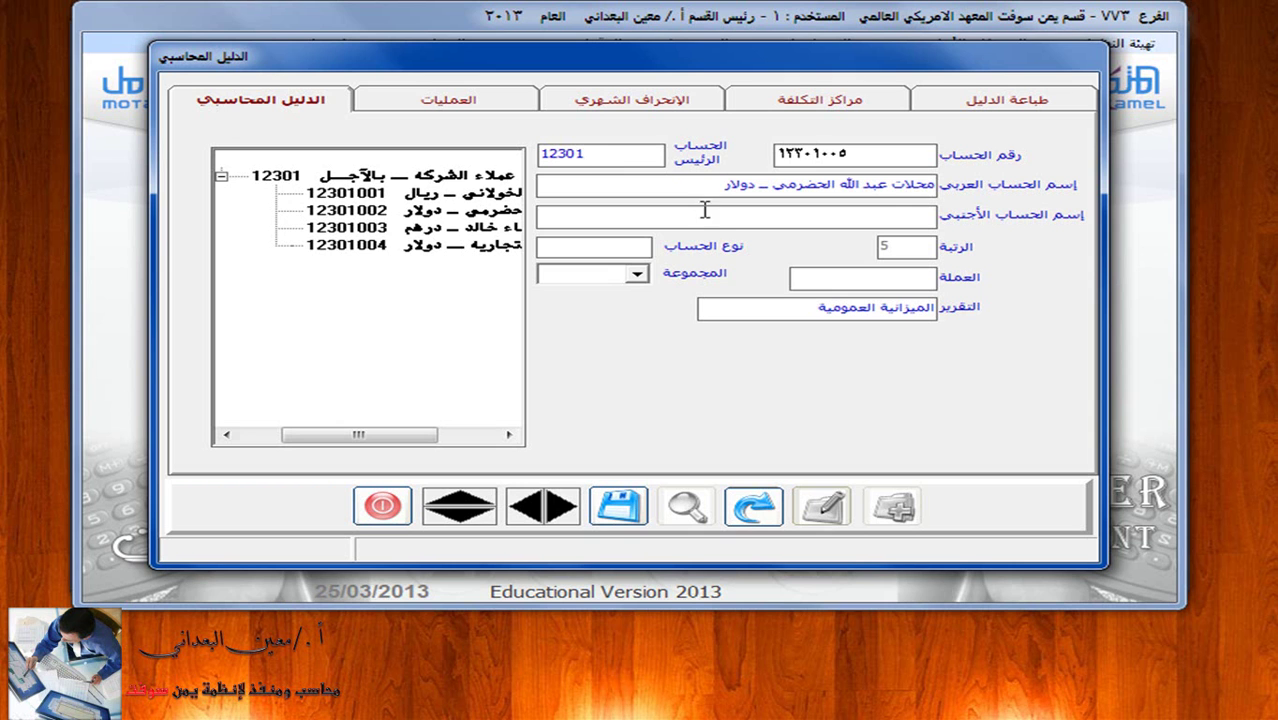
Step: Give it the customer's dollar account name, make it a dollar sub-account, and save
{"action": "left_click", "coordinate": [597, 242]}
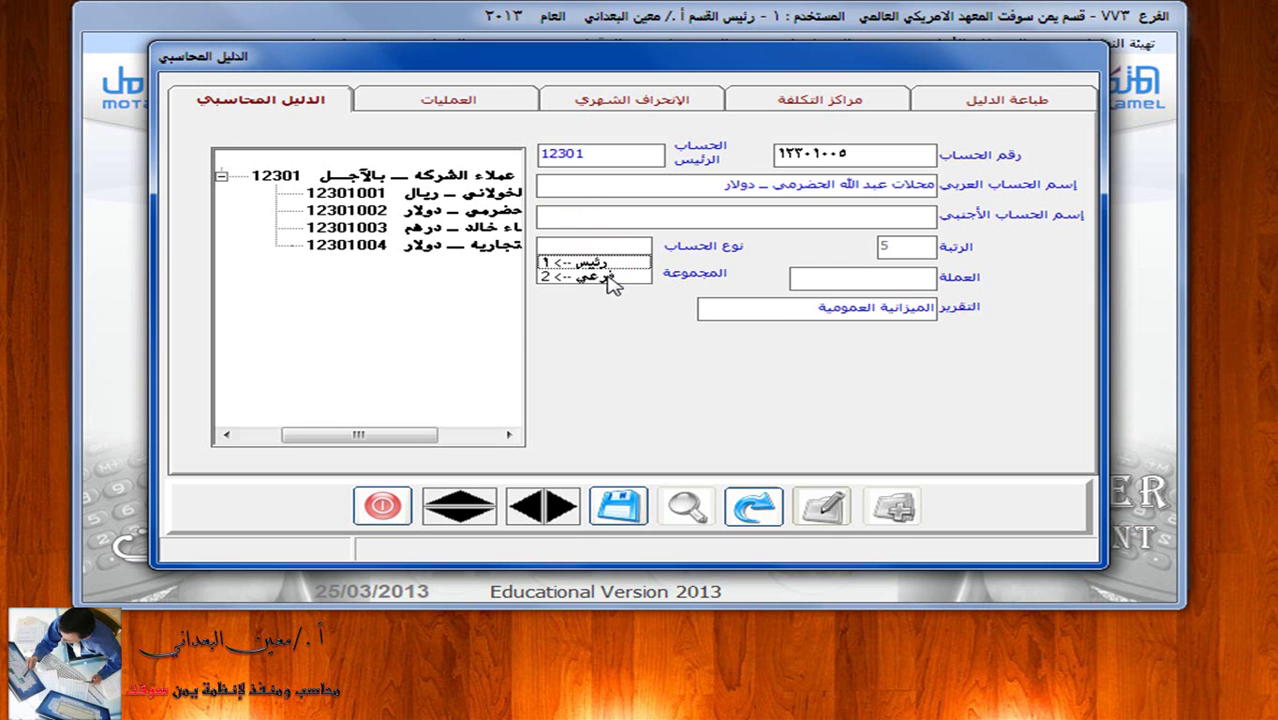
{"action": "left_click", "coordinate": [603, 276]}
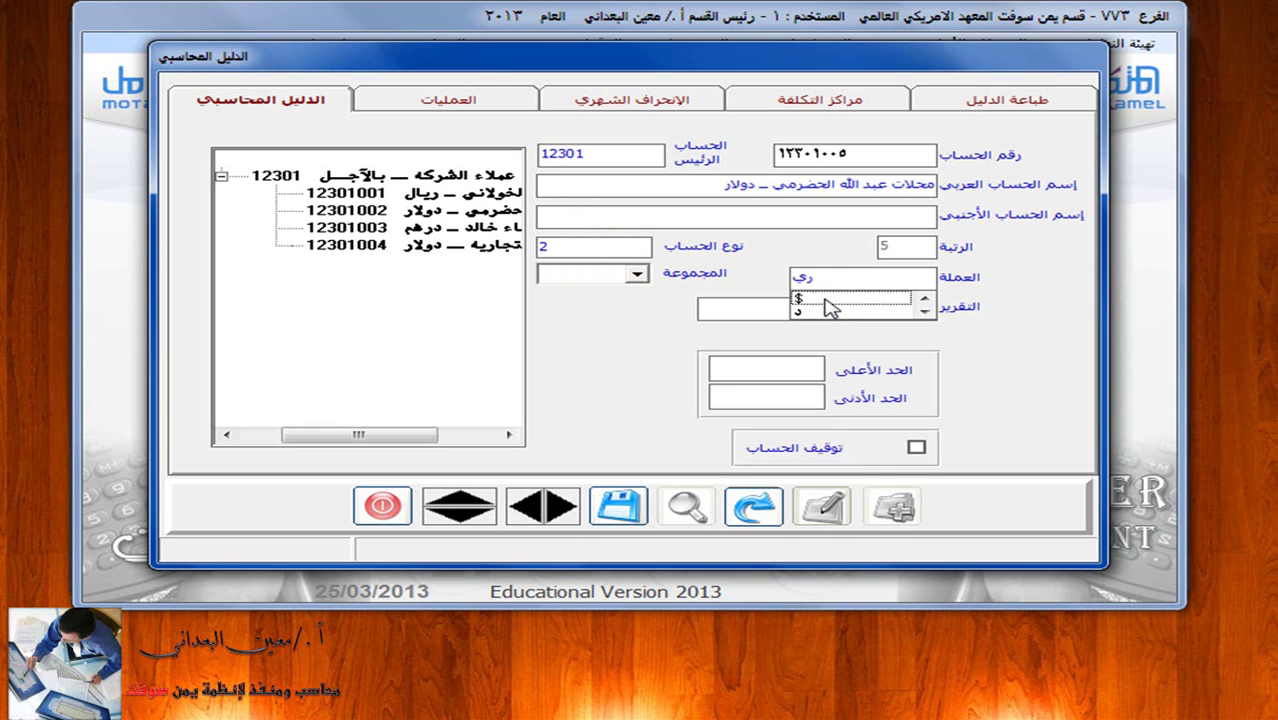
{"action": "left_click", "coordinate": [826, 300]}
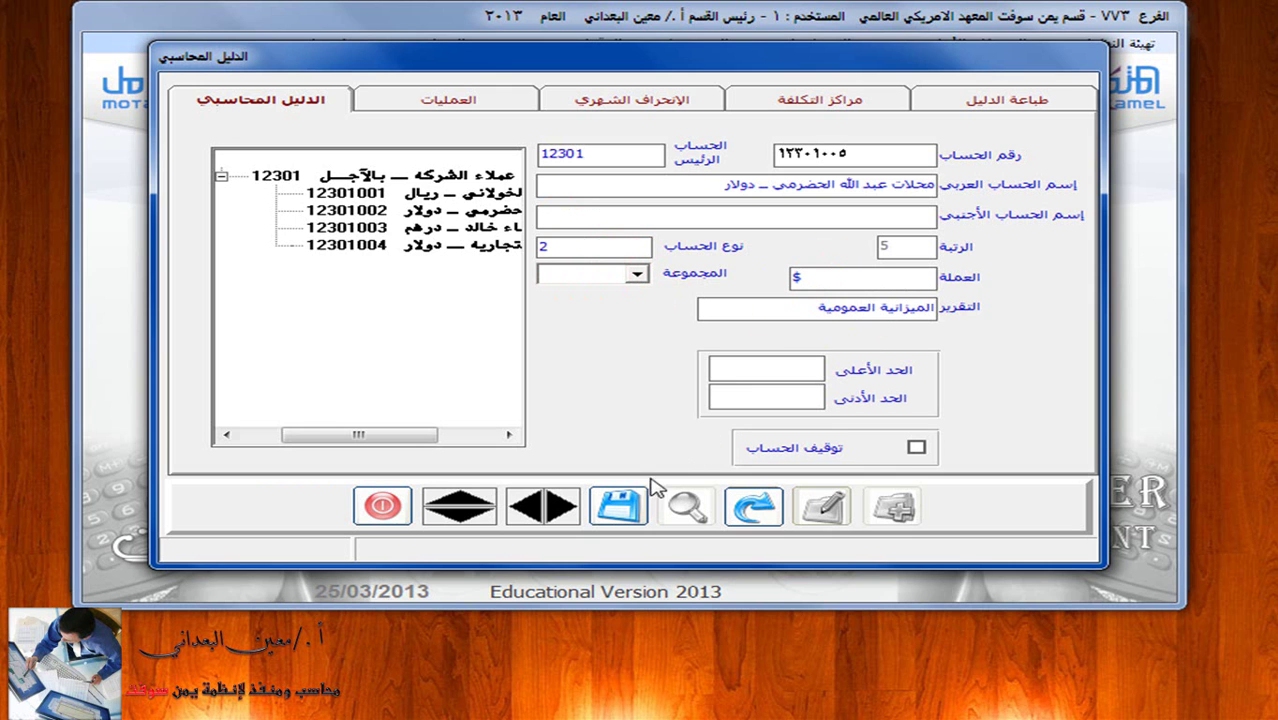
{"action": "left_click", "coordinate": [620, 505]}
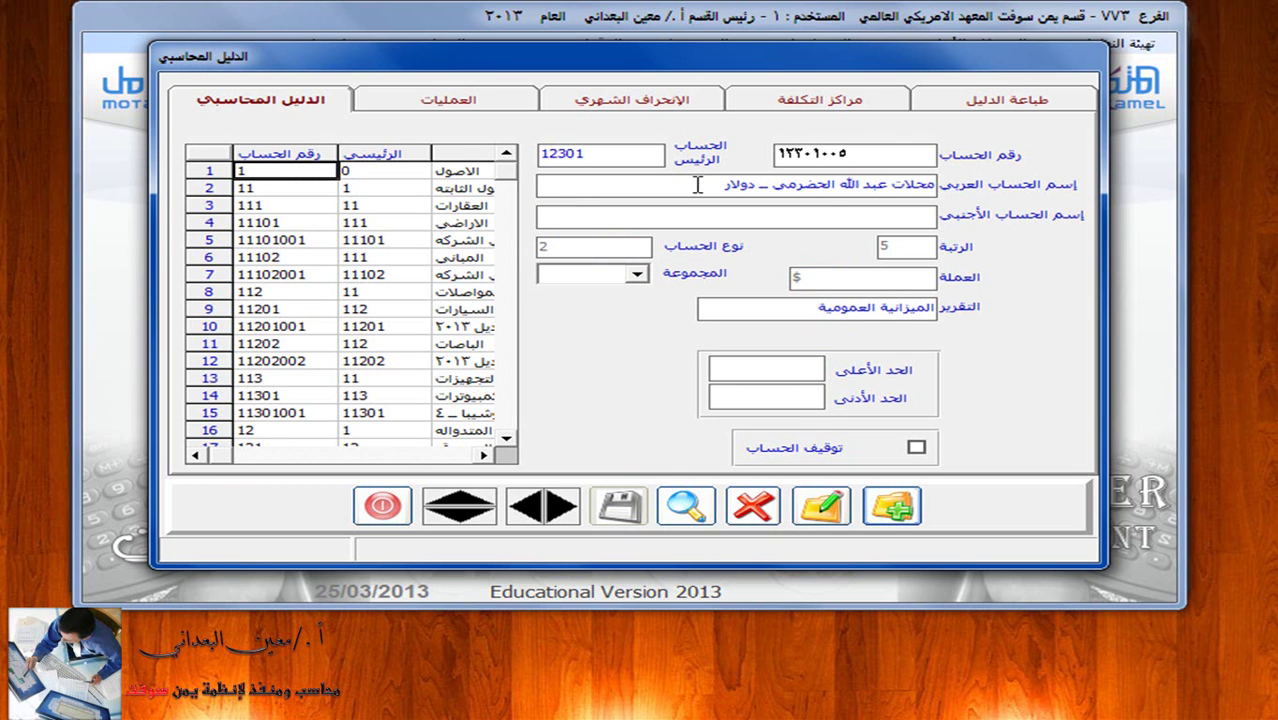
Step: Leave the chart of accounts and General Ledger, then open Sales invoices in the Sales module
{"action": "left_click", "coordinate": [382, 506]}
{"action": "left_click", "coordinate": [235, 43]}
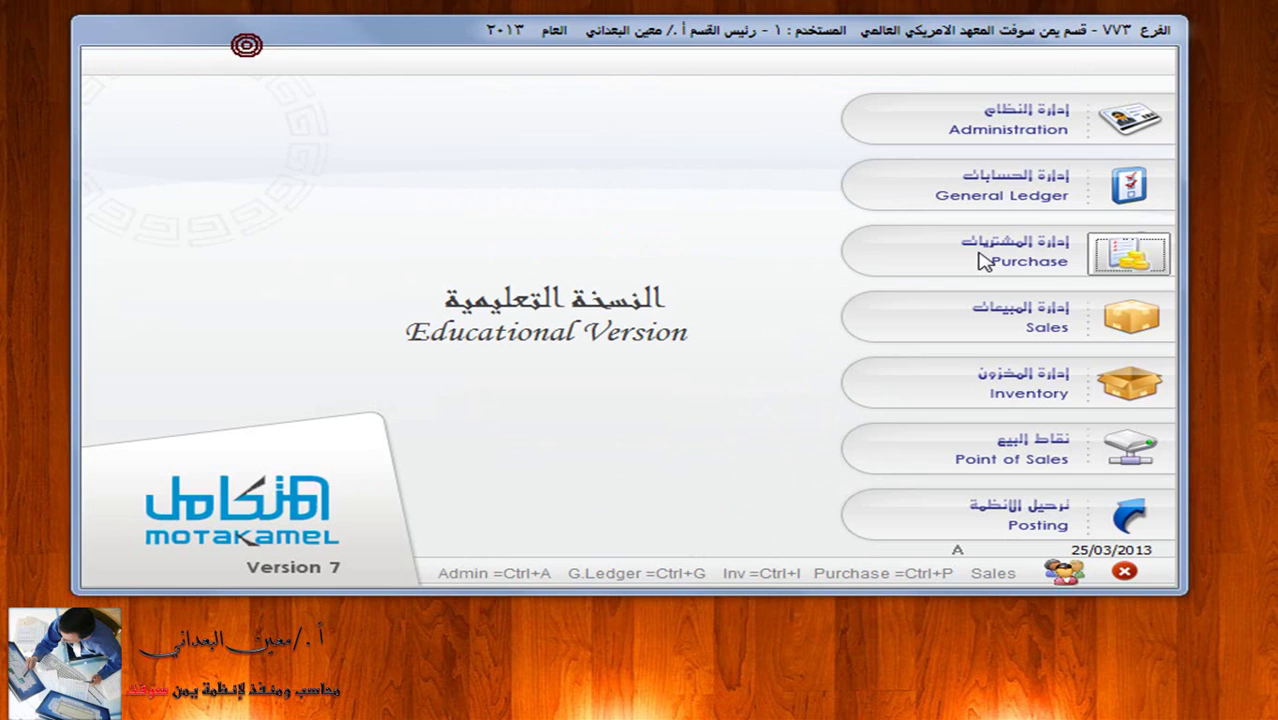
{"action": "left_click", "coordinate": [1115, 318]}
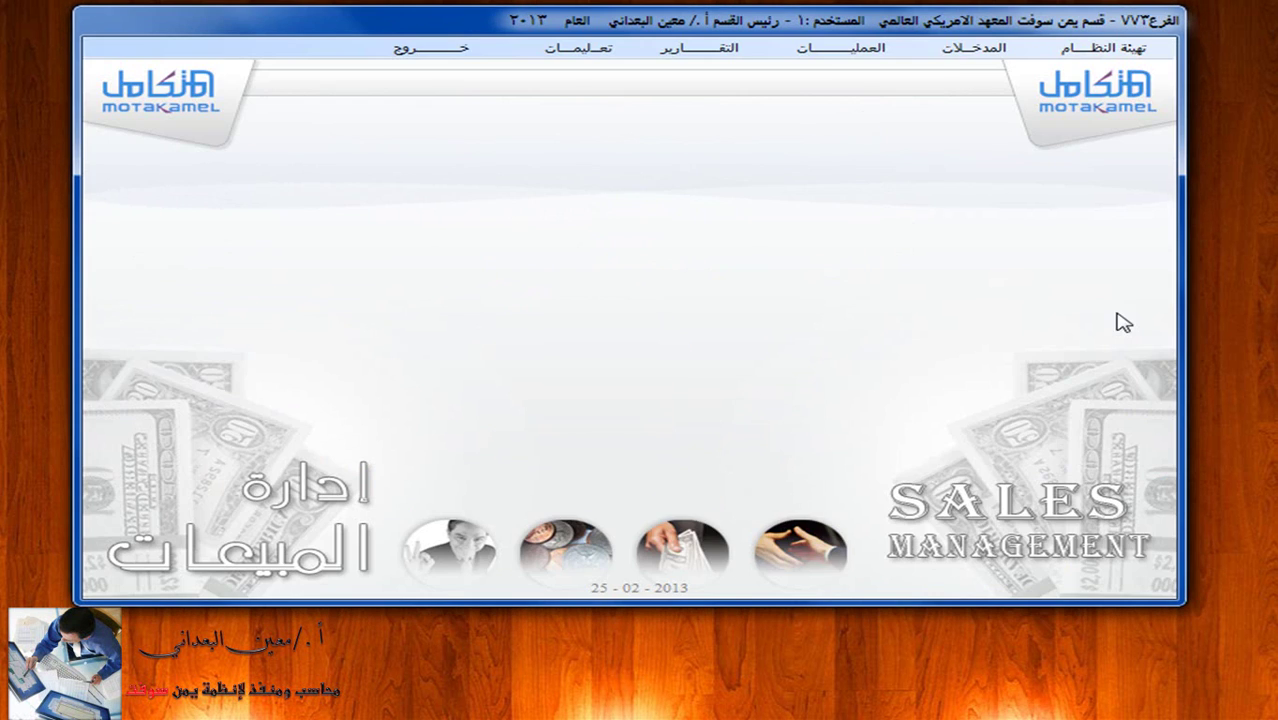
{"action": "left_click", "coordinate": [1000, 50]}
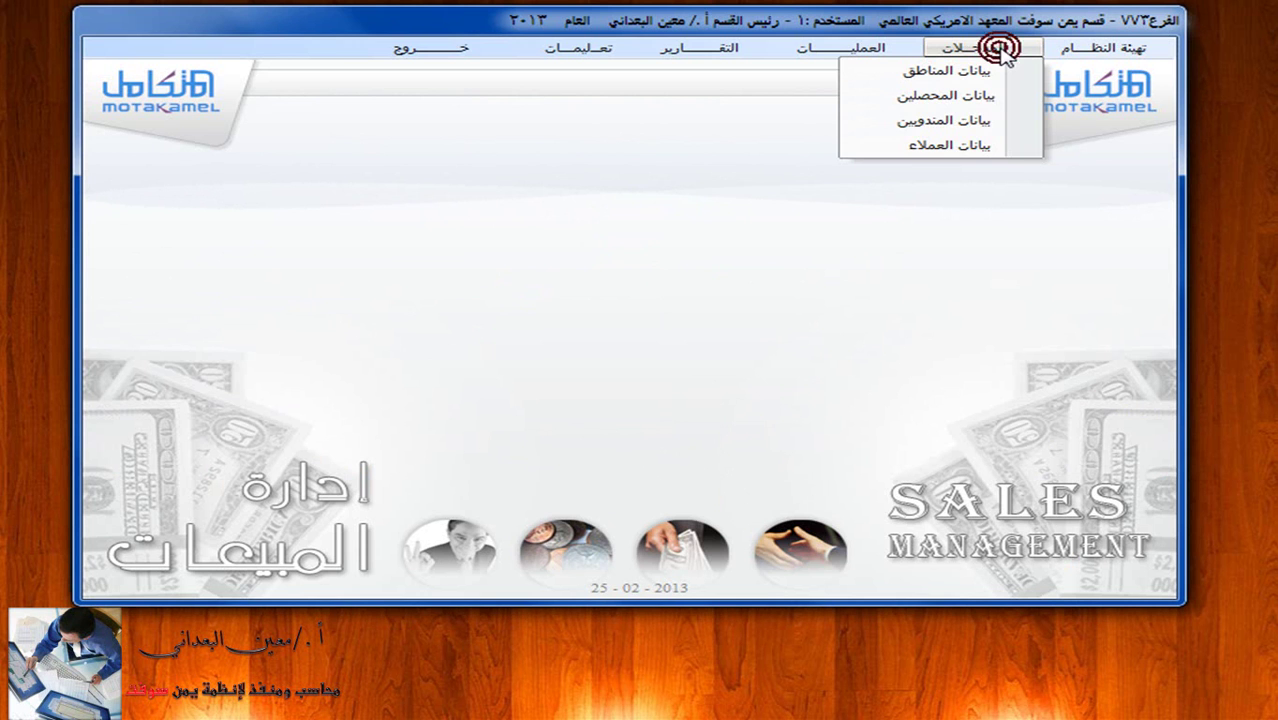
{"action": "left_click", "coordinate": [1025, 149]}
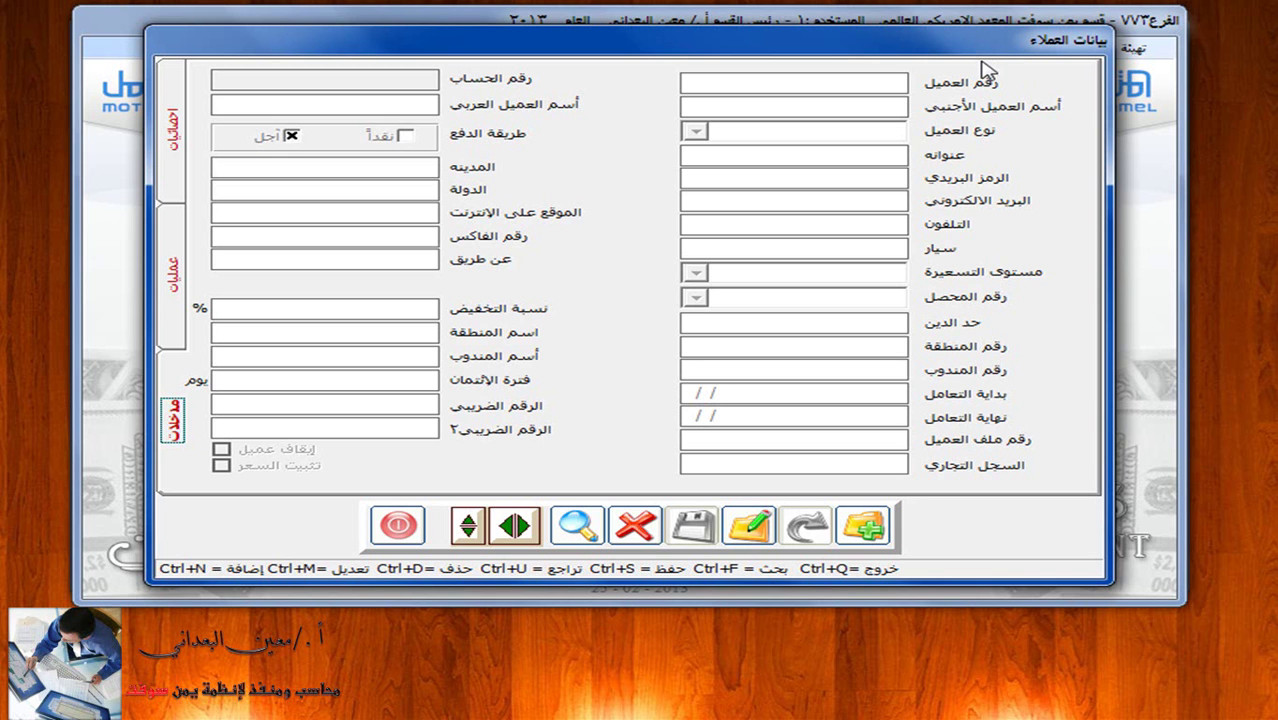
{"action": "left_click", "coordinate": [398, 524]}
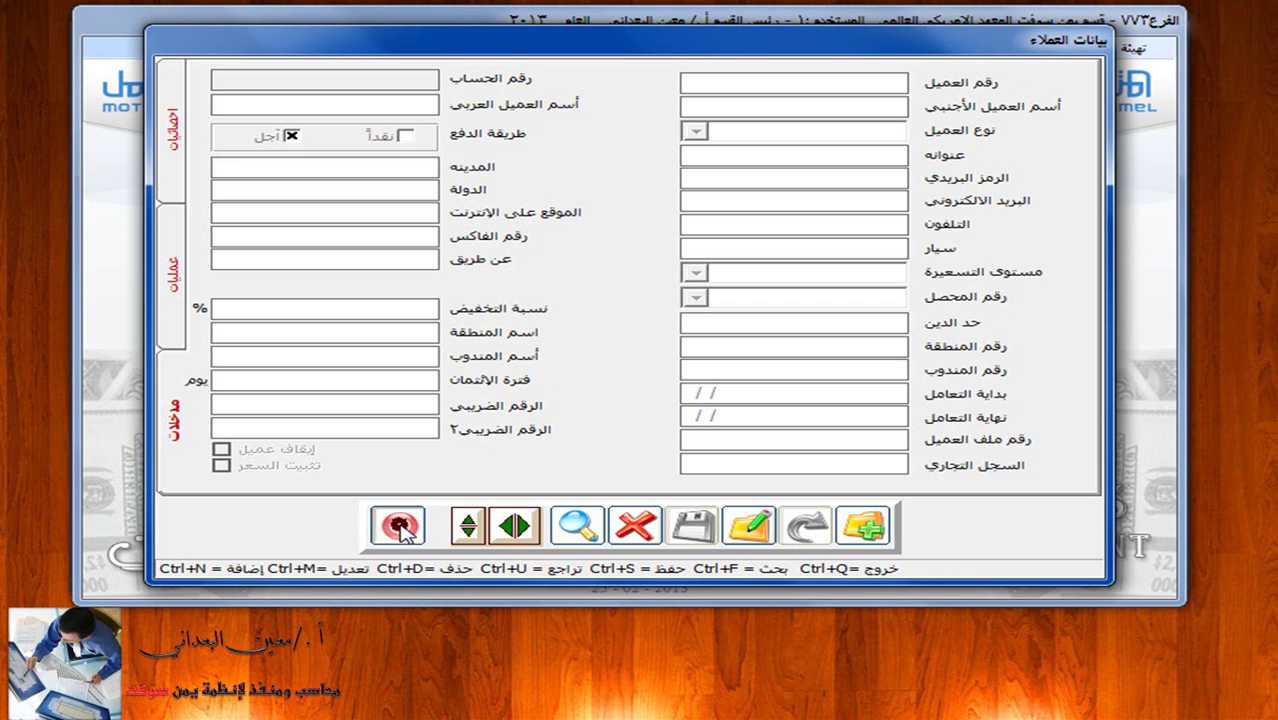
{"action": "left_click", "coordinate": [897, 58]}
{"action": "left_click", "coordinate": [893, 149]}
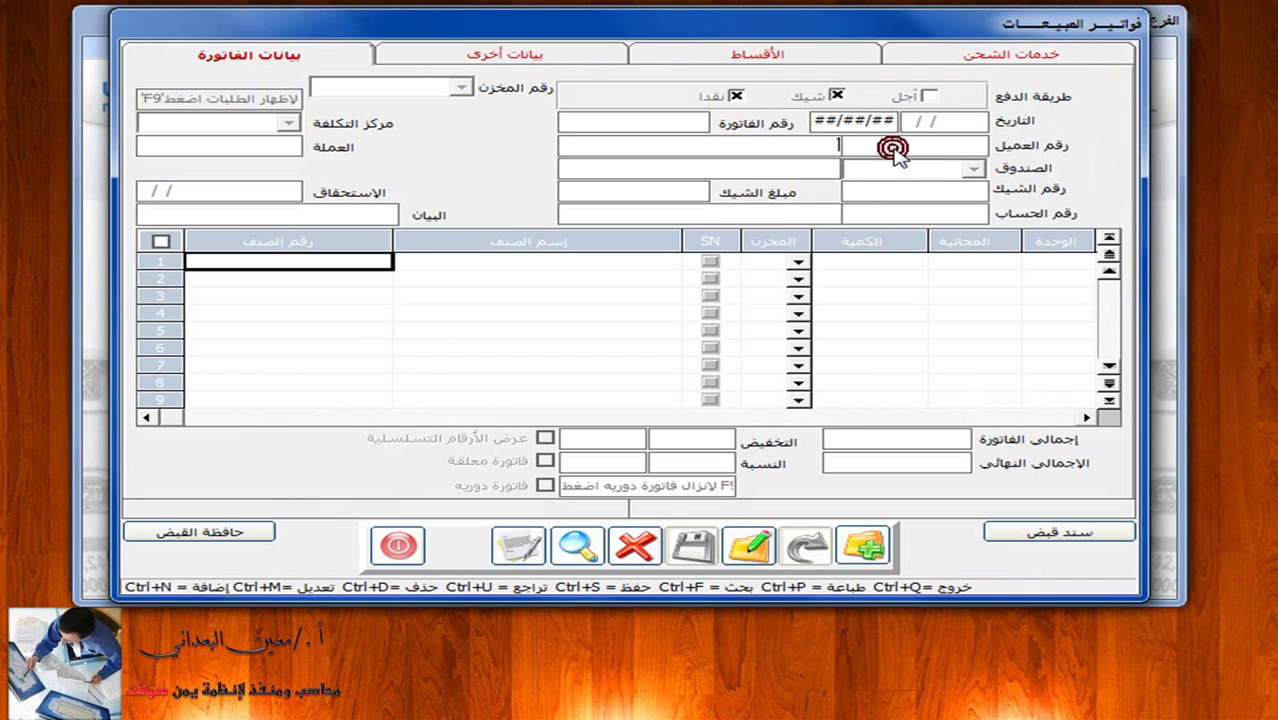
Step: Start a new credit sales invoice number 1 from the main warehouse
{"action": "left_click", "coordinate": [866, 545]}
{"action": "left_click", "coordinate": [920, 96]}
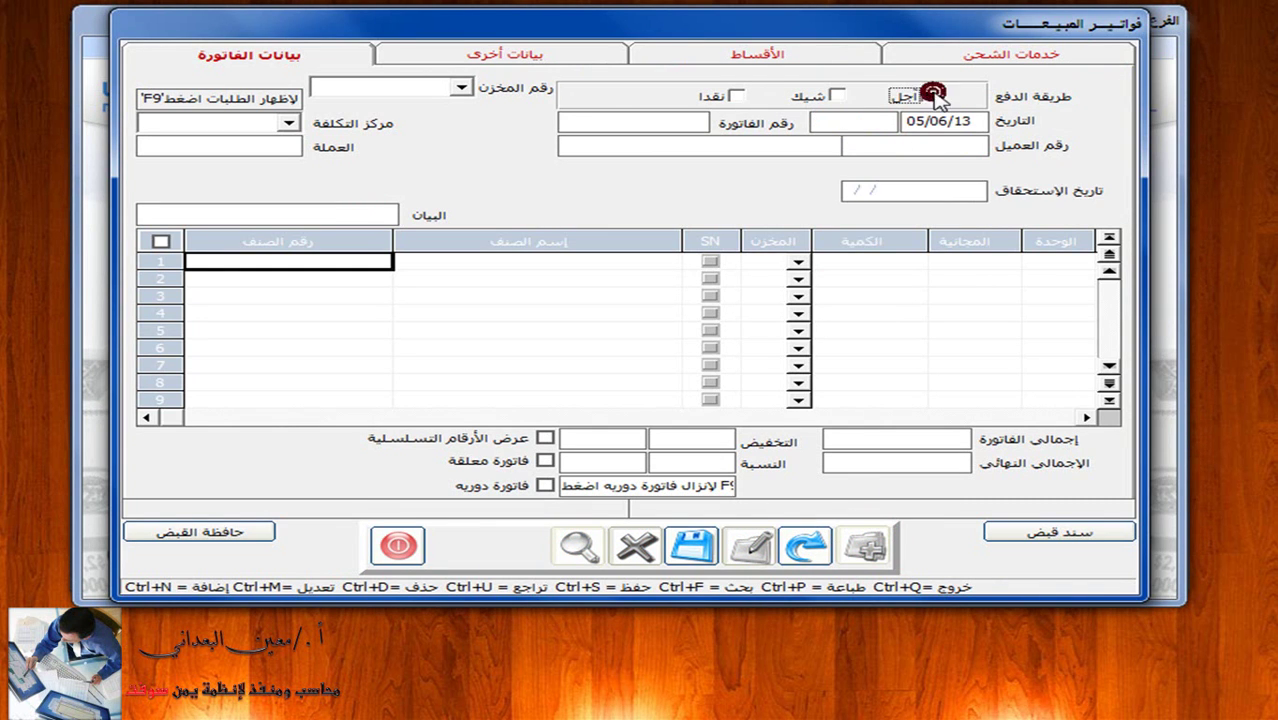
{"action": "left_click", "coordinate": [467, 87]}
{"action": "left_click", "coordinate": [458, 99]}
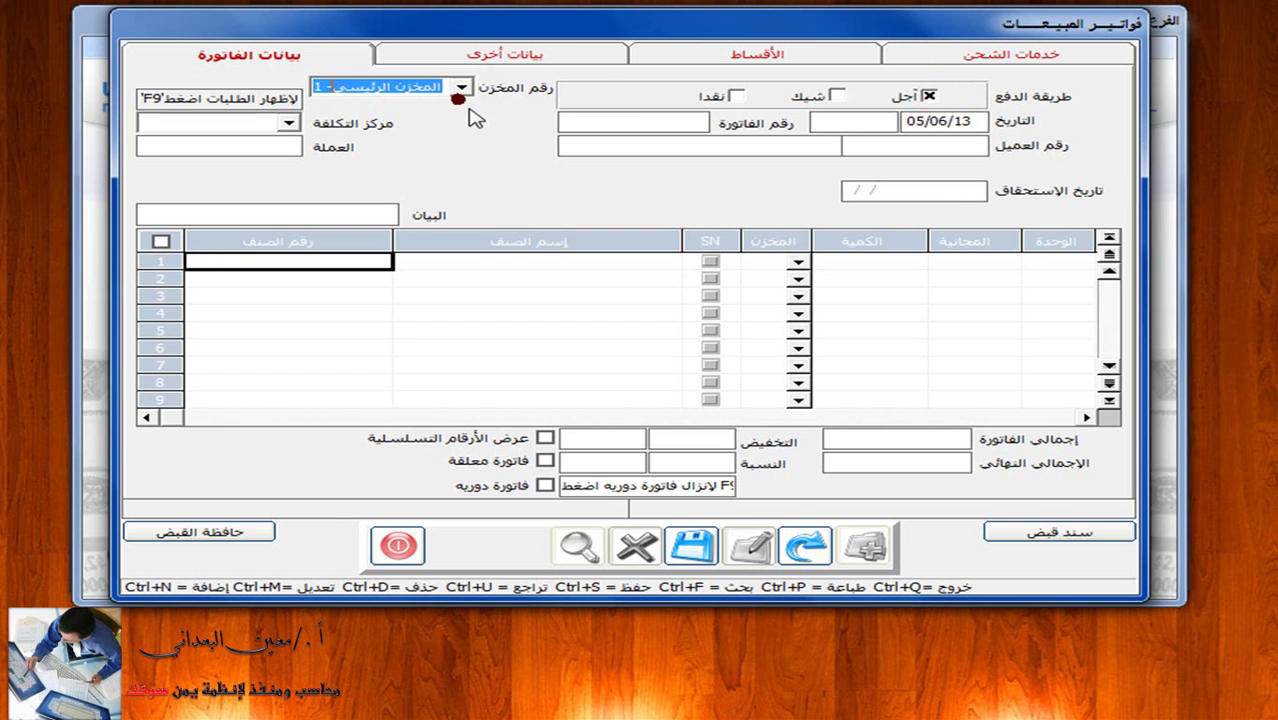
{"action": "left_click", "coordinate": [582, 120]}
{"action": "type", "text": "1"}
Step: Browse the existing customers list, then close it and the unsaved invoice
{"action": "left_click", "coordinate": [915, 146]}
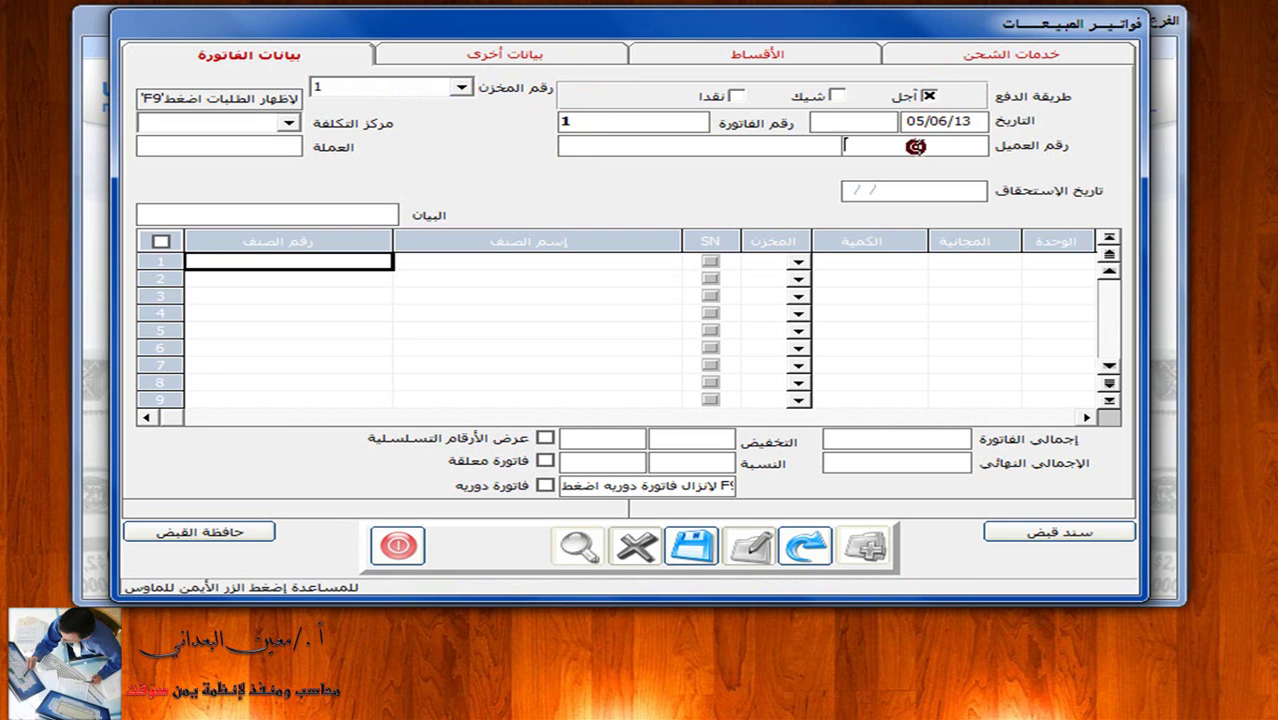
{"action": "double_click", "coordinate": [918, 146]}
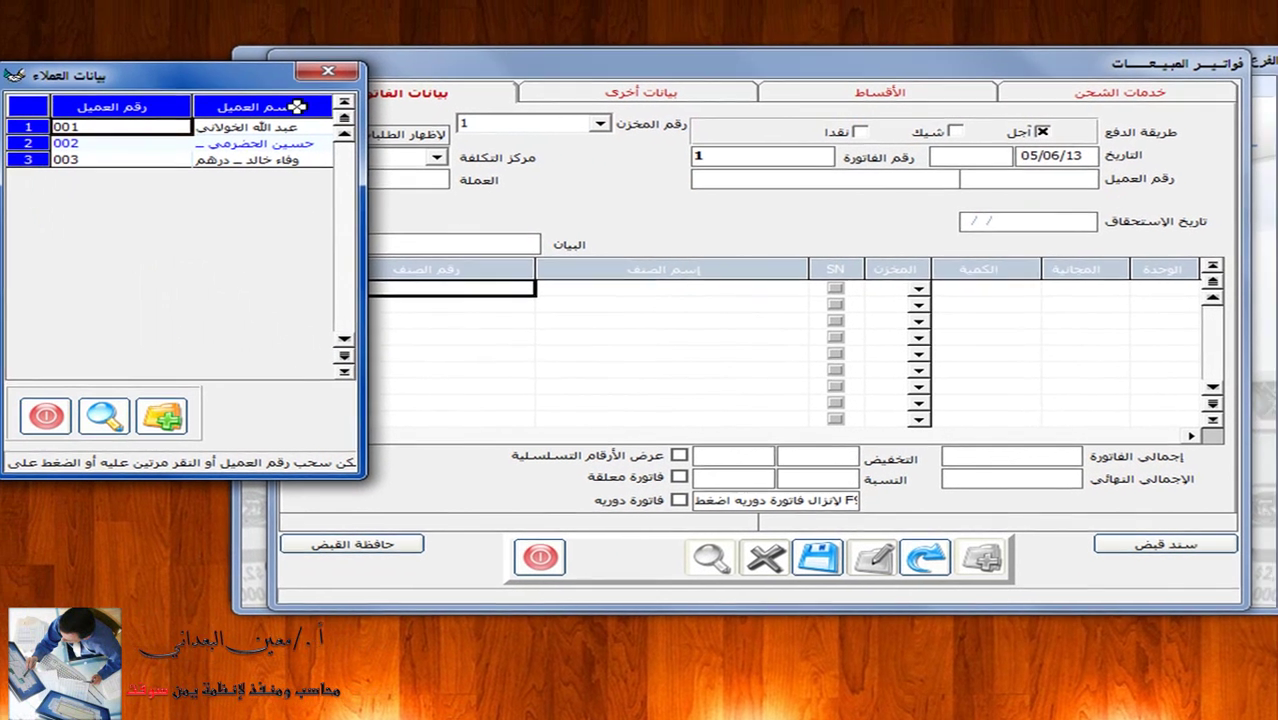
{"action": "left_click", "coordinate": [295, 135]}
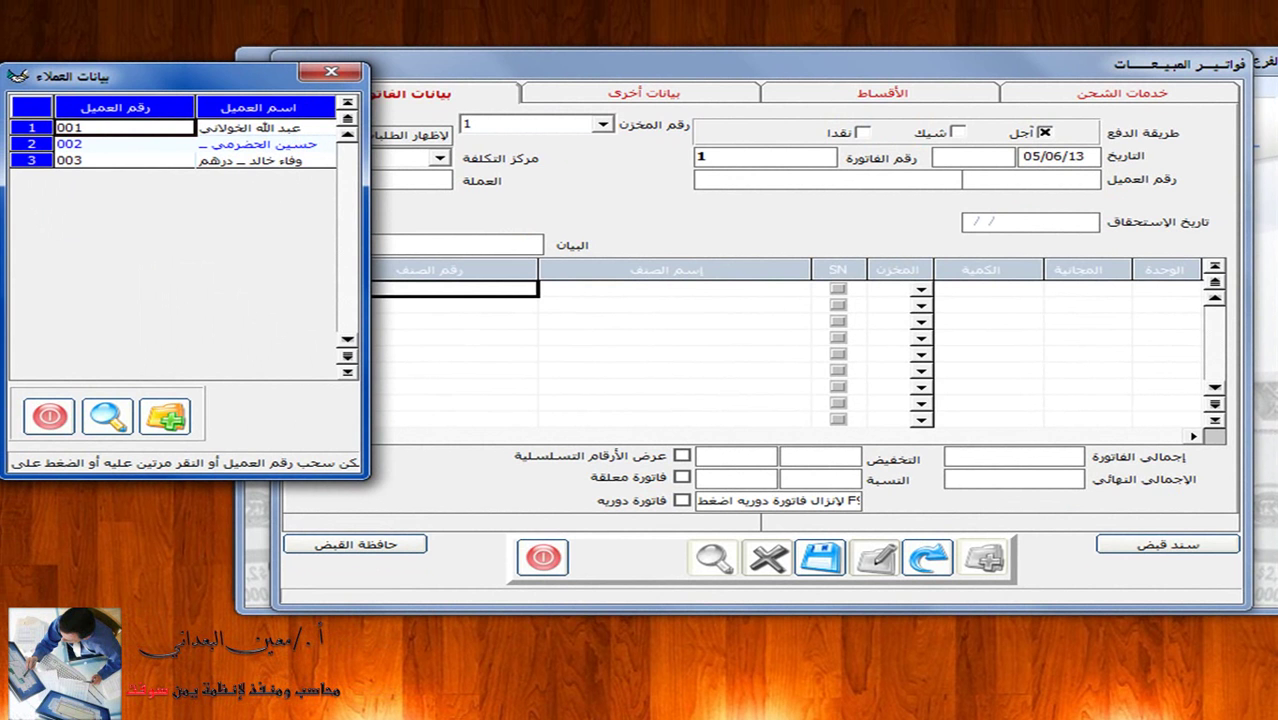
{"action": "left_click", "coordinate": [49, 415]}
{"action": "left_click", "coordinate": [543, 557]}
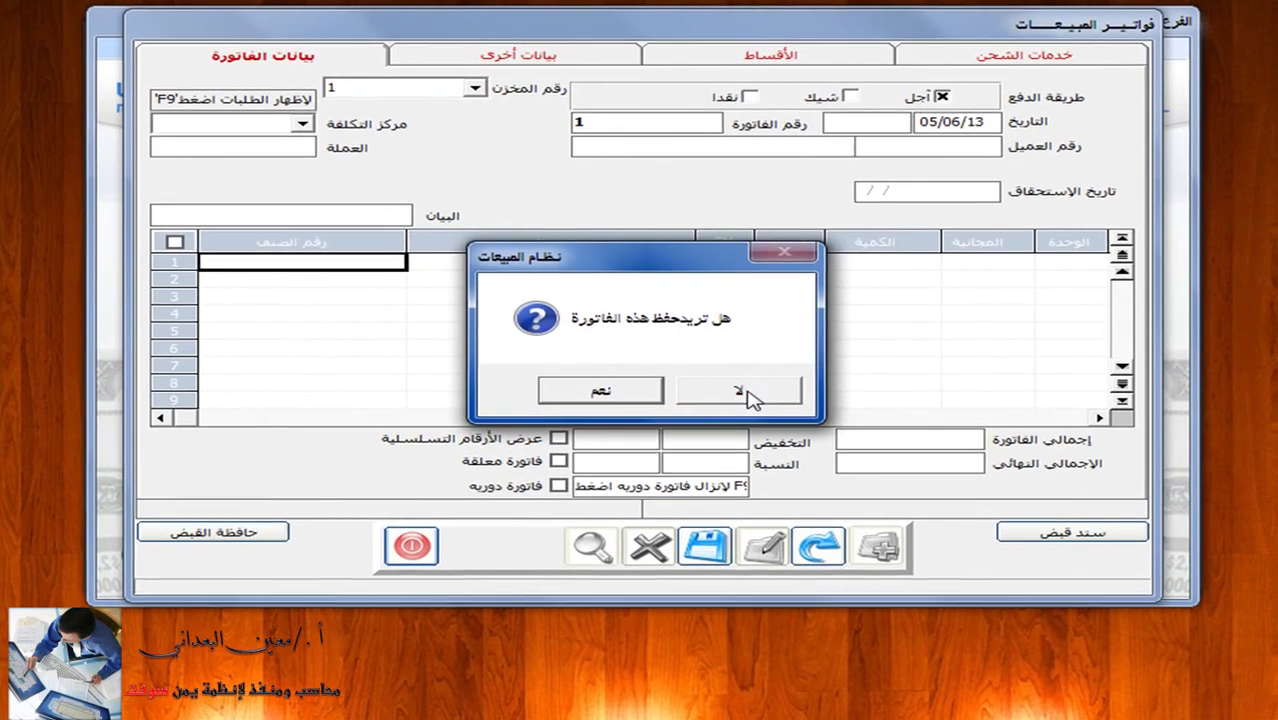
Step: Discard the unsaved invoice and start a new record in Customer Data
{"action": "left_click", "coordinate": [790, 410]}
{"action": "left_click", "coordinate": [1012, 47]}
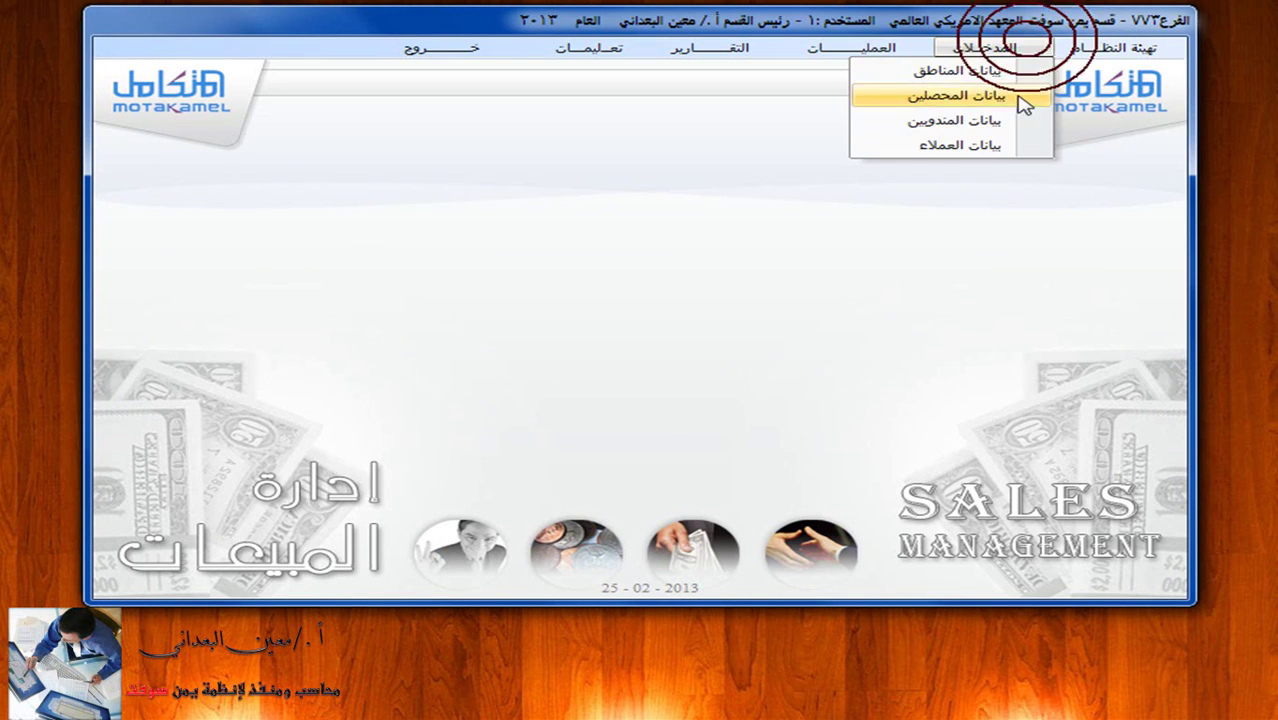
{"action": "left_click", "coordinate": [1018, 147]}
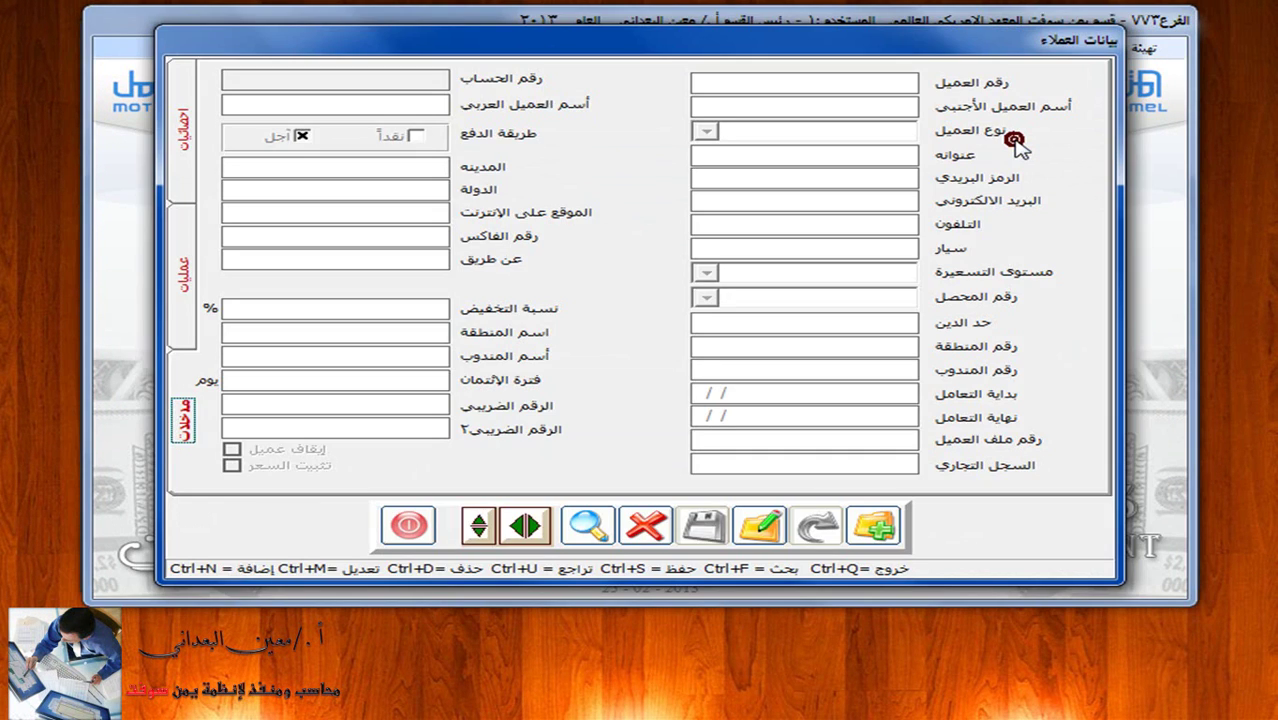
{"action": "left_click", "coordinate": [874, 527]}
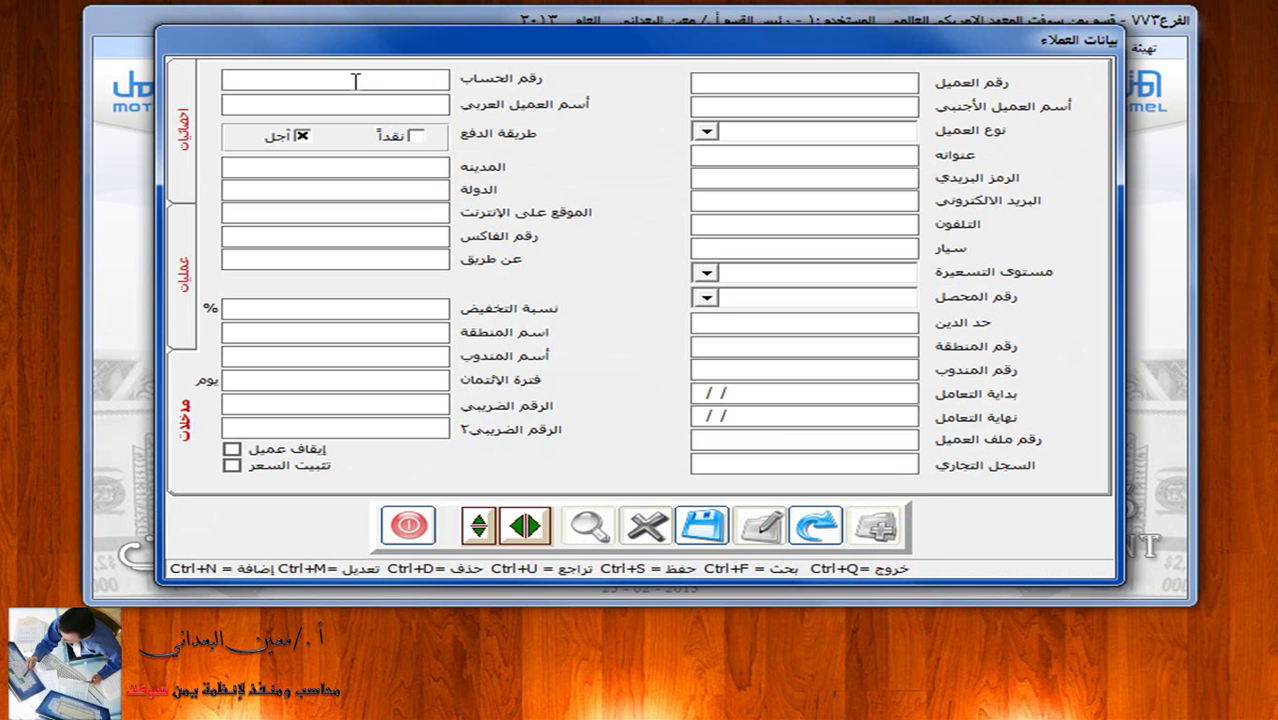
Step: Search the accounts lookup and link dollar account 12301005 to the new customer
{"action": "left_click", "coordinate": [355, 81]}
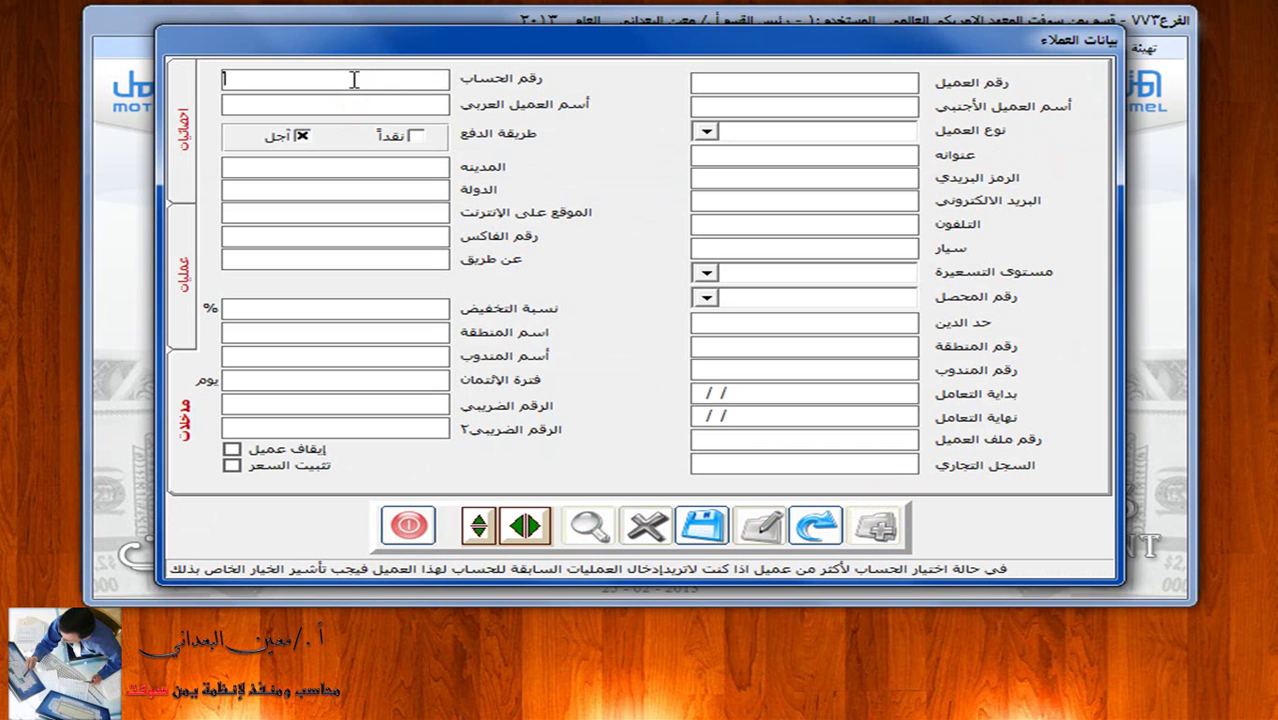
{"action": "type", "text": "12201"}
{"action": "key", "text": "Return"}
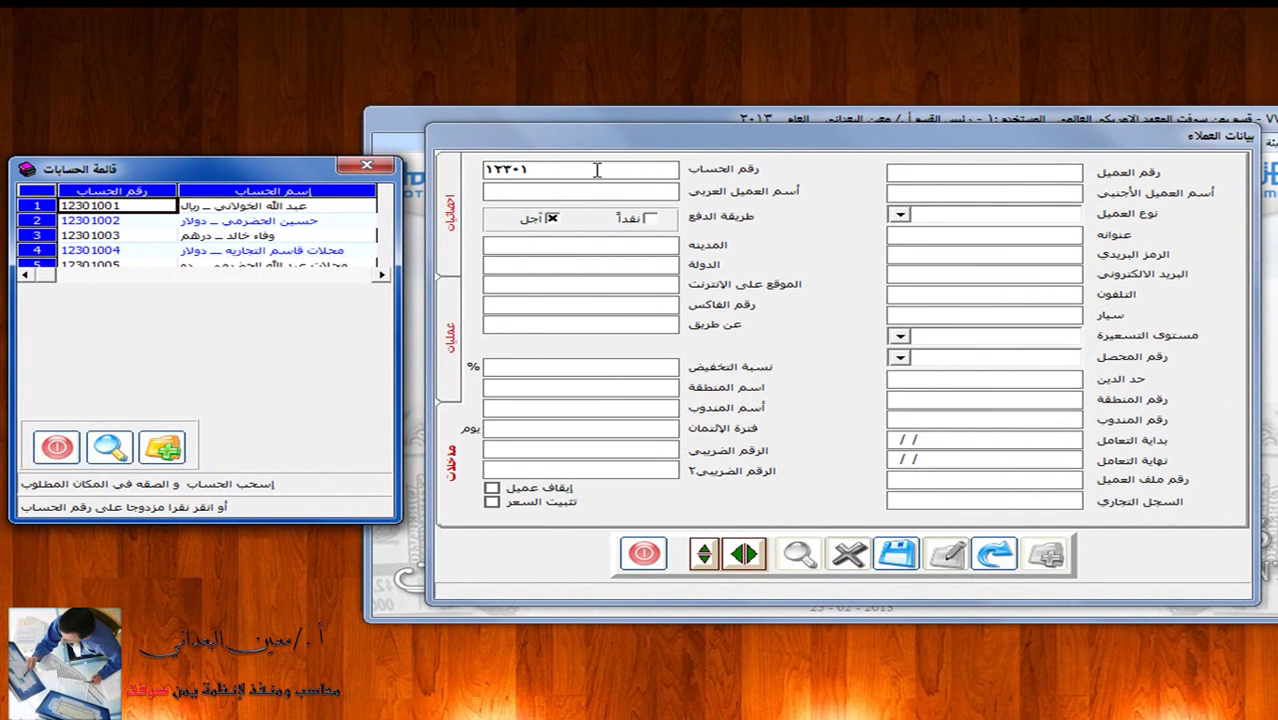
{"action": "left_click", "coordinate": [304, 236]}
{"action": "key", "text": "Down"}
{"action": "key", "text": "Down"}
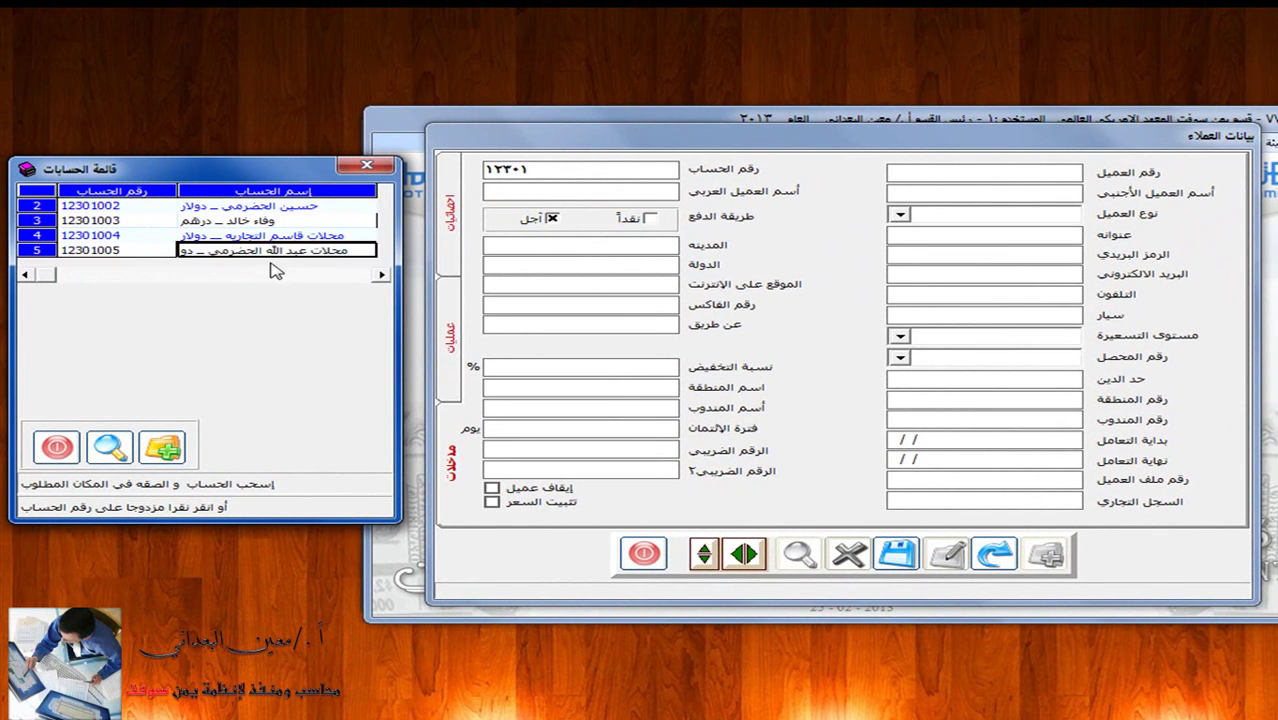
{"action": "left_click", "coordinate": [57, 447]}
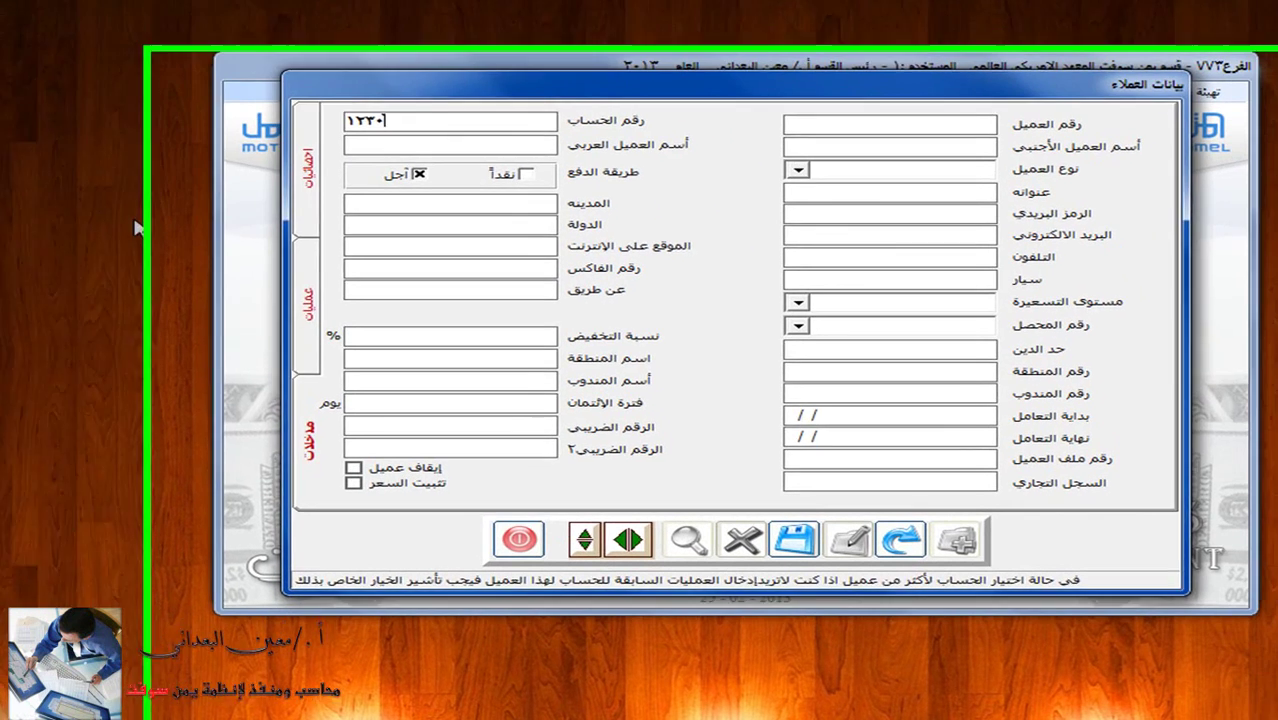
{"action": "key", "text": "BackSpace"}
{"action": "key", "text": "BackSpace"}
{"action": "key", "text": "BackSpace"}
{"action": "key", "text": "BackSpace"}
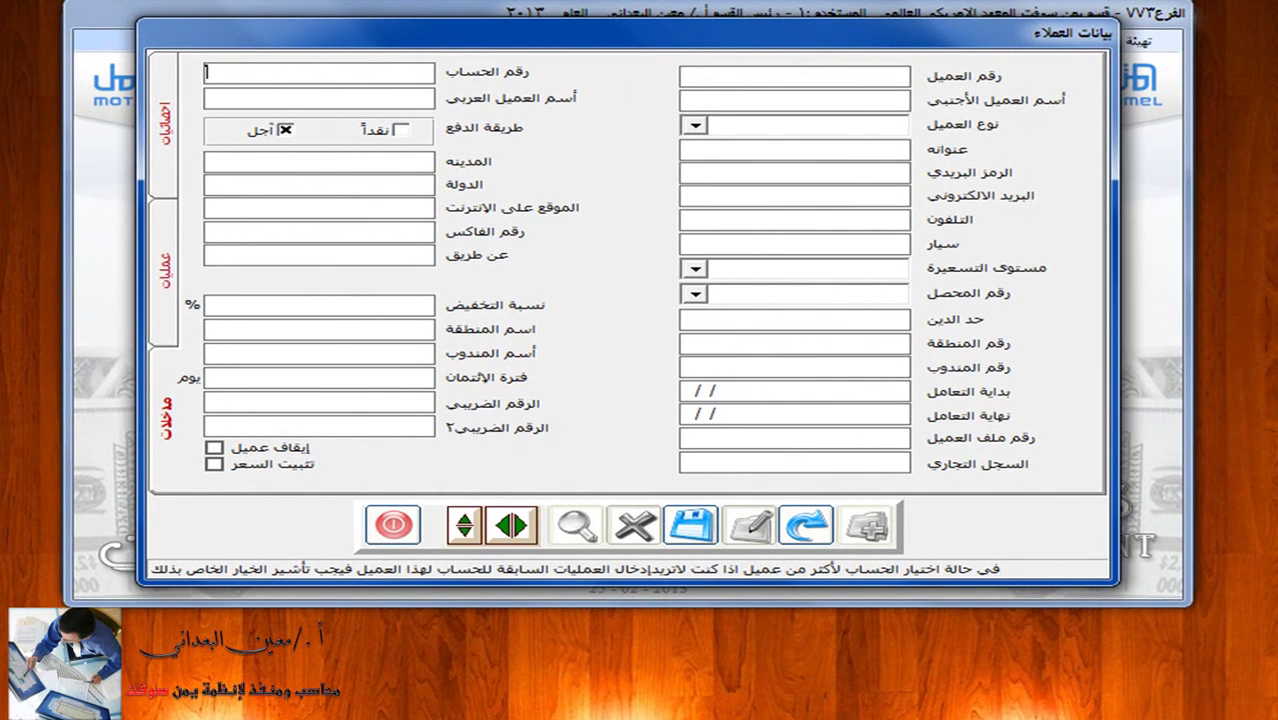
{"action": "key", "text": "Return"}
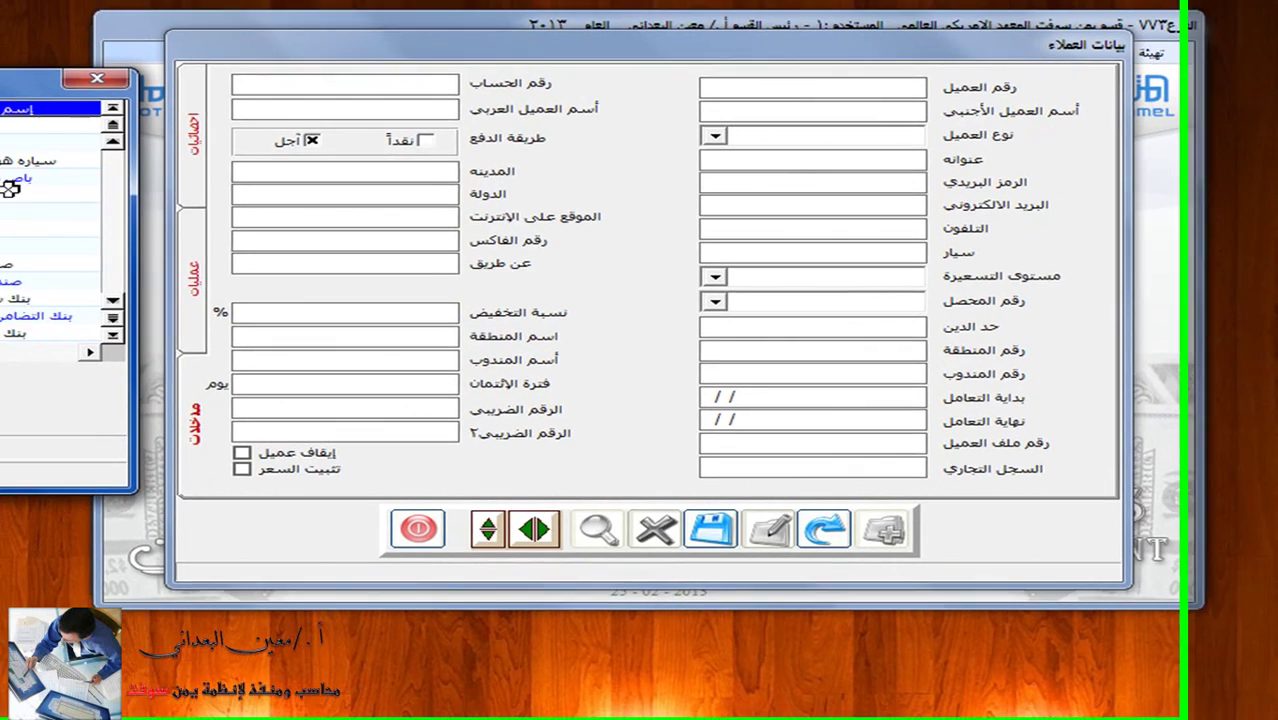
{"action": "scroll", "coordinate": [209, 301], "scroll_direction": "down", "scroll_amount": 1}
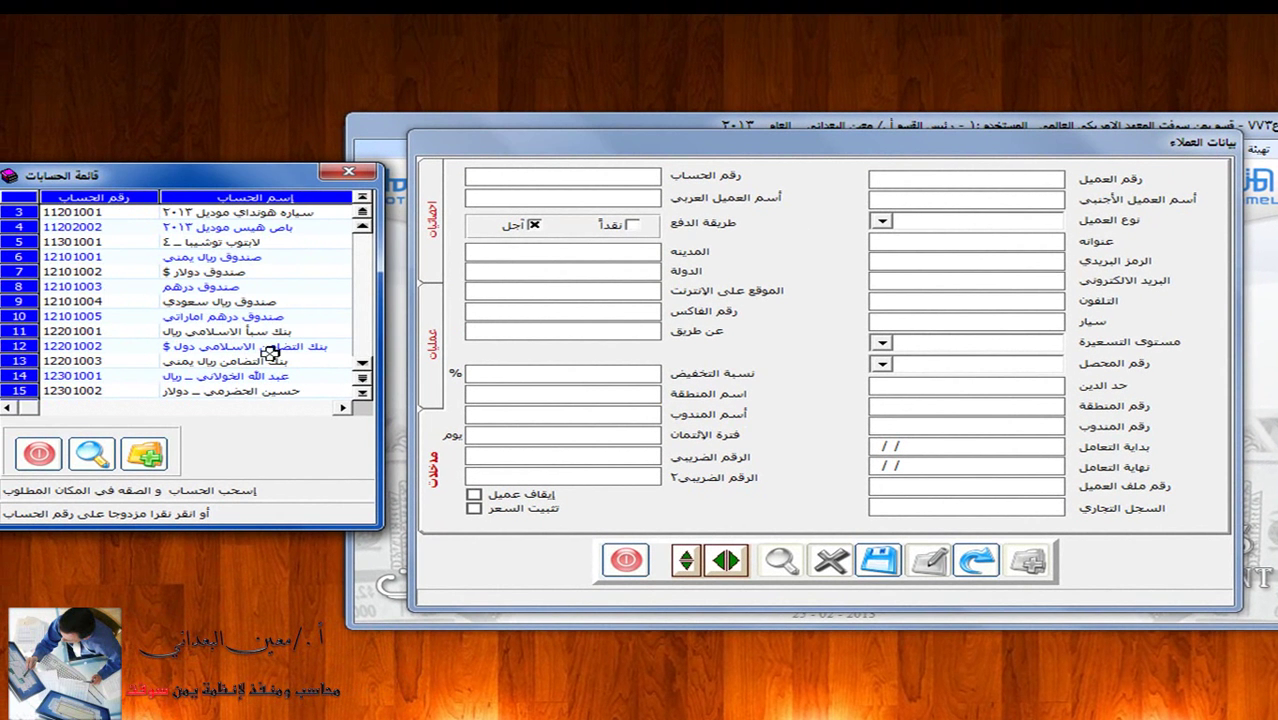
{"action": "left_click", "coordinate": [352, 170]}
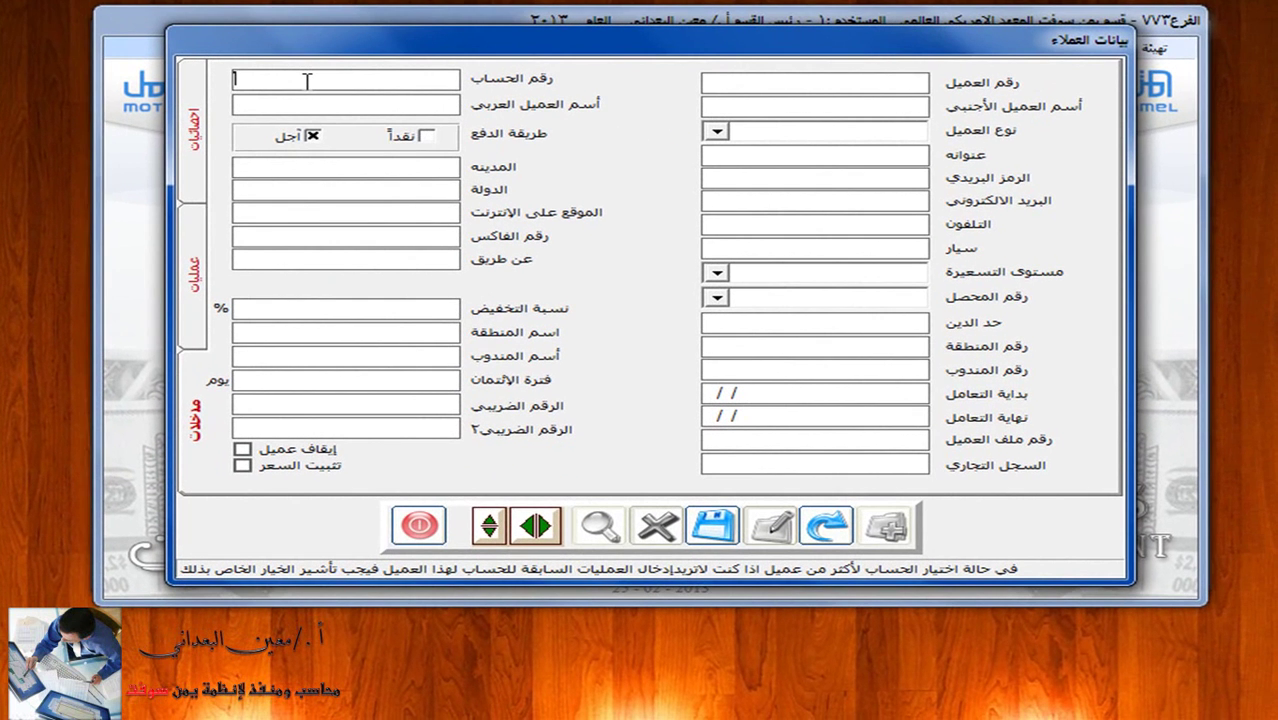
{"action": "type", "text": "122"}
{"action": "type", "text": "01"}
{"action": "key", "text": "Return"}
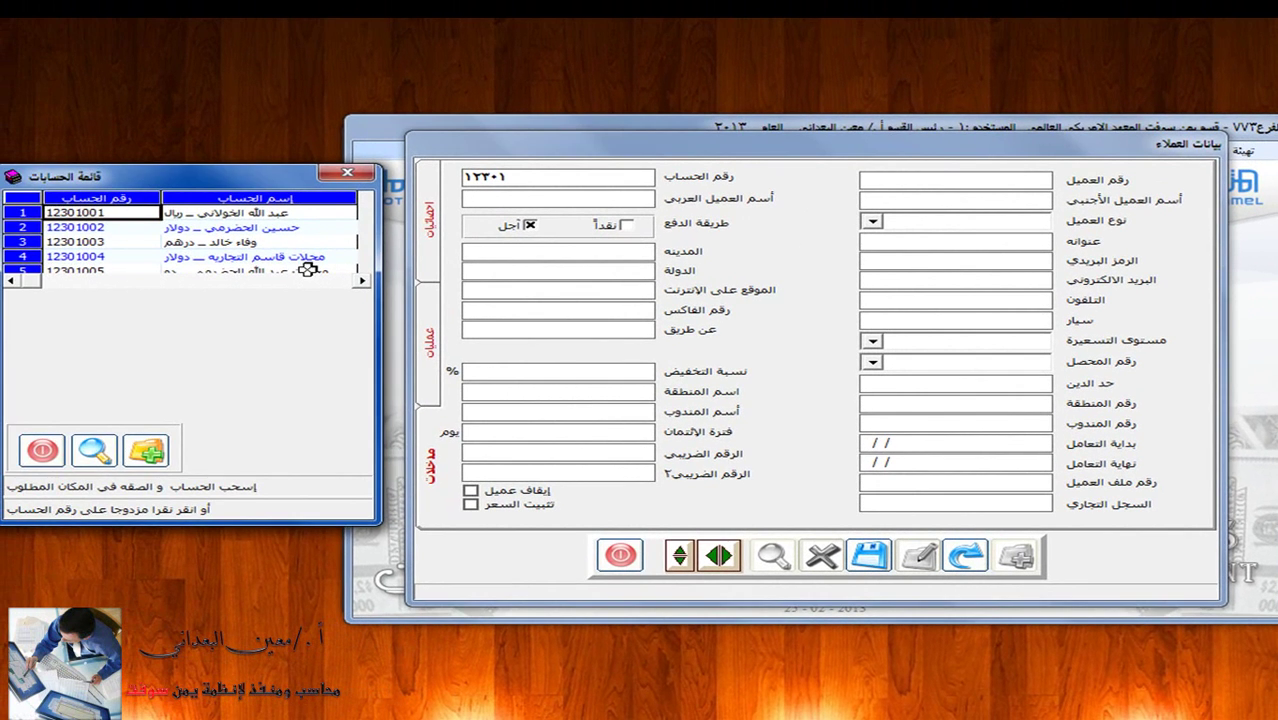
{"action": "double_click", "coordinate": [308, 270]}
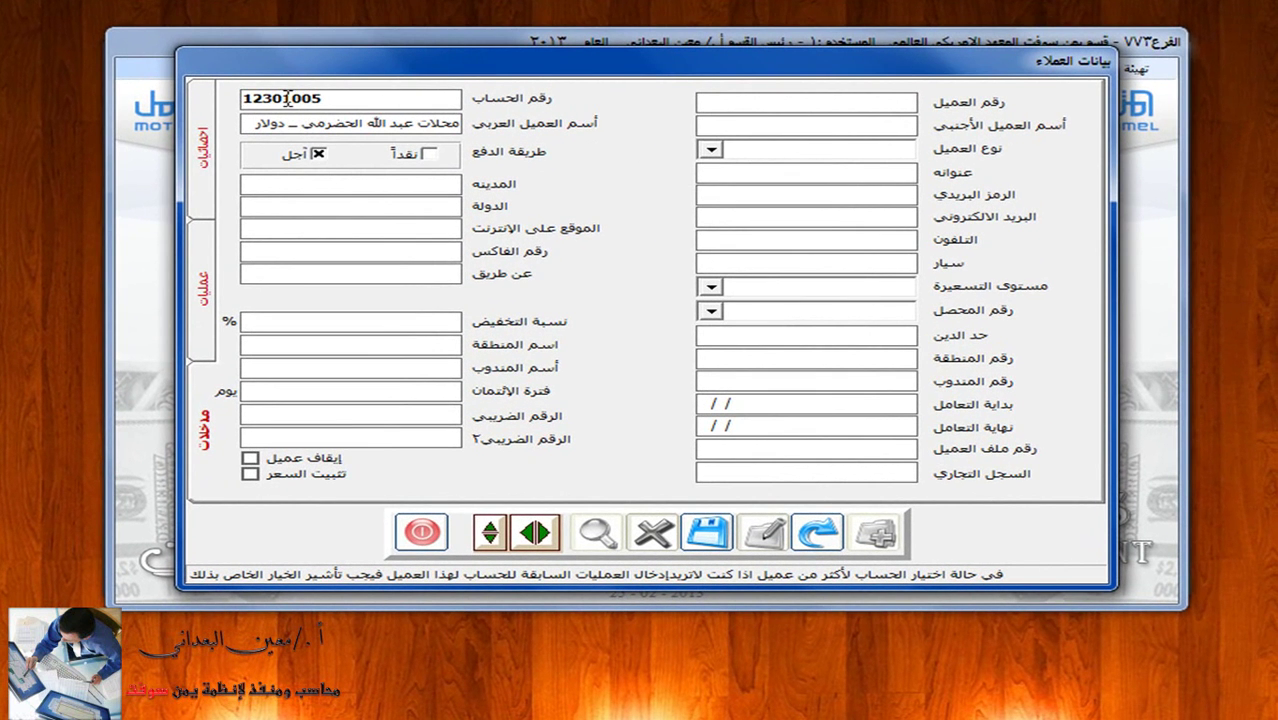
Step: Enter the new customer's number in the customer number field
{"action": "left_click", "coordinate": [762, 102]}
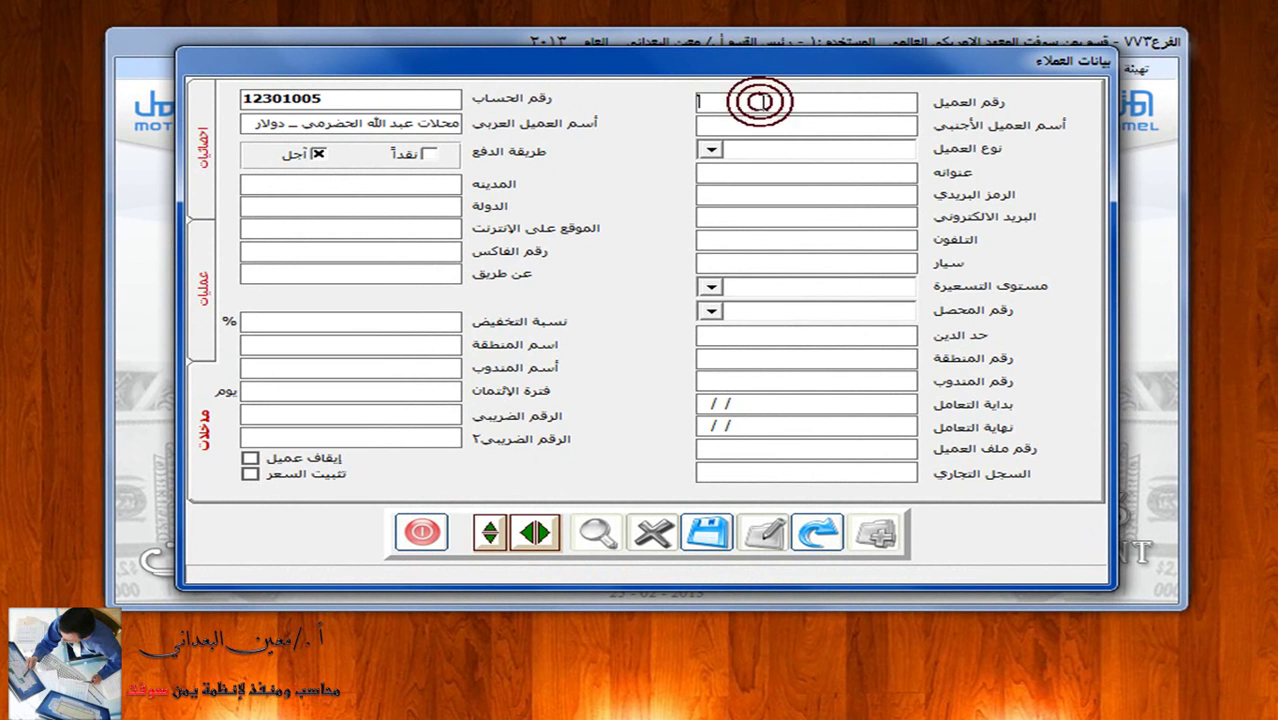
{"action": "type", "text": "005"}
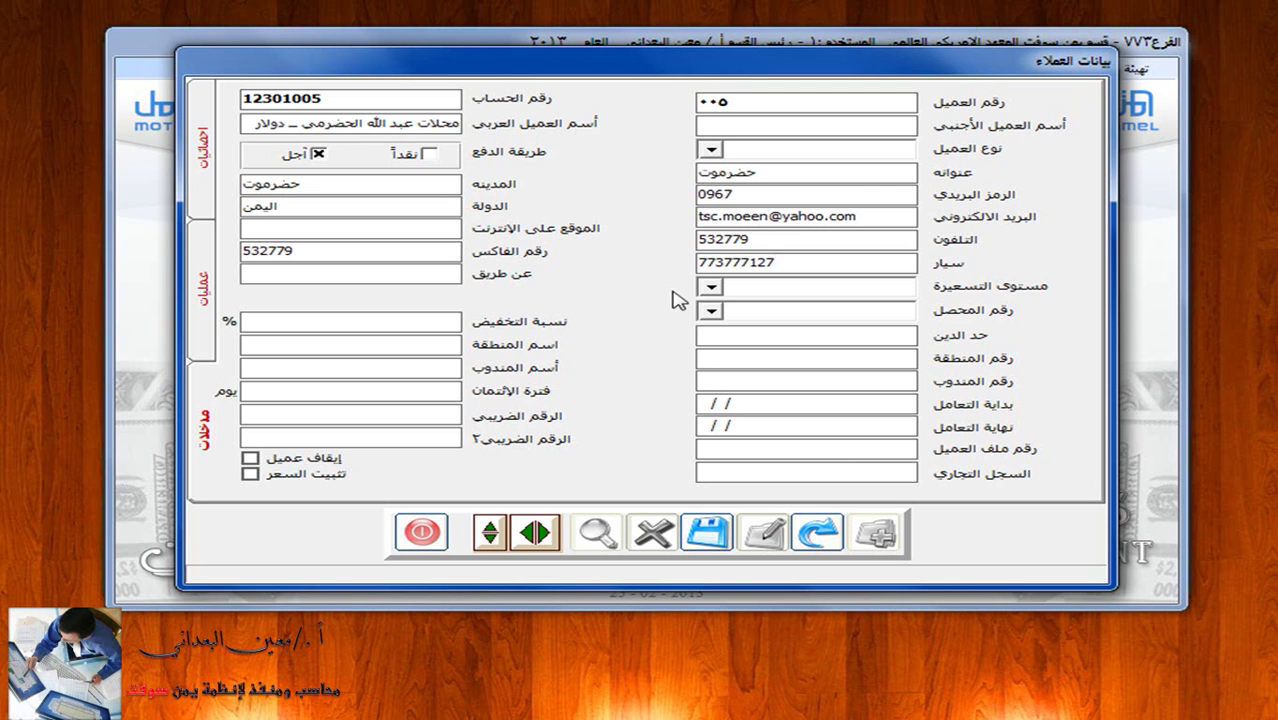
Step: Check the pricing levels and collectors, then set the credit limit to 10000
{"action": "left_click", "coordinate": [711, 288]}
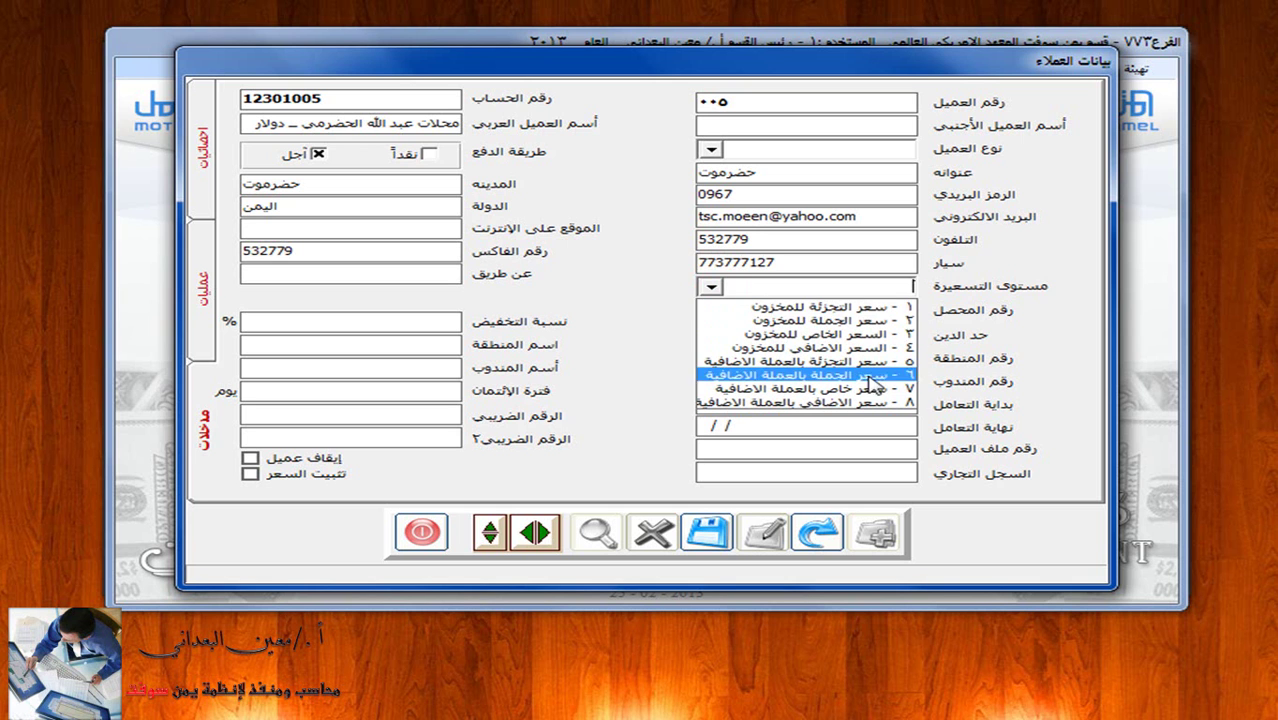
{"action": "left_click", "coordinate": [654, 337]}
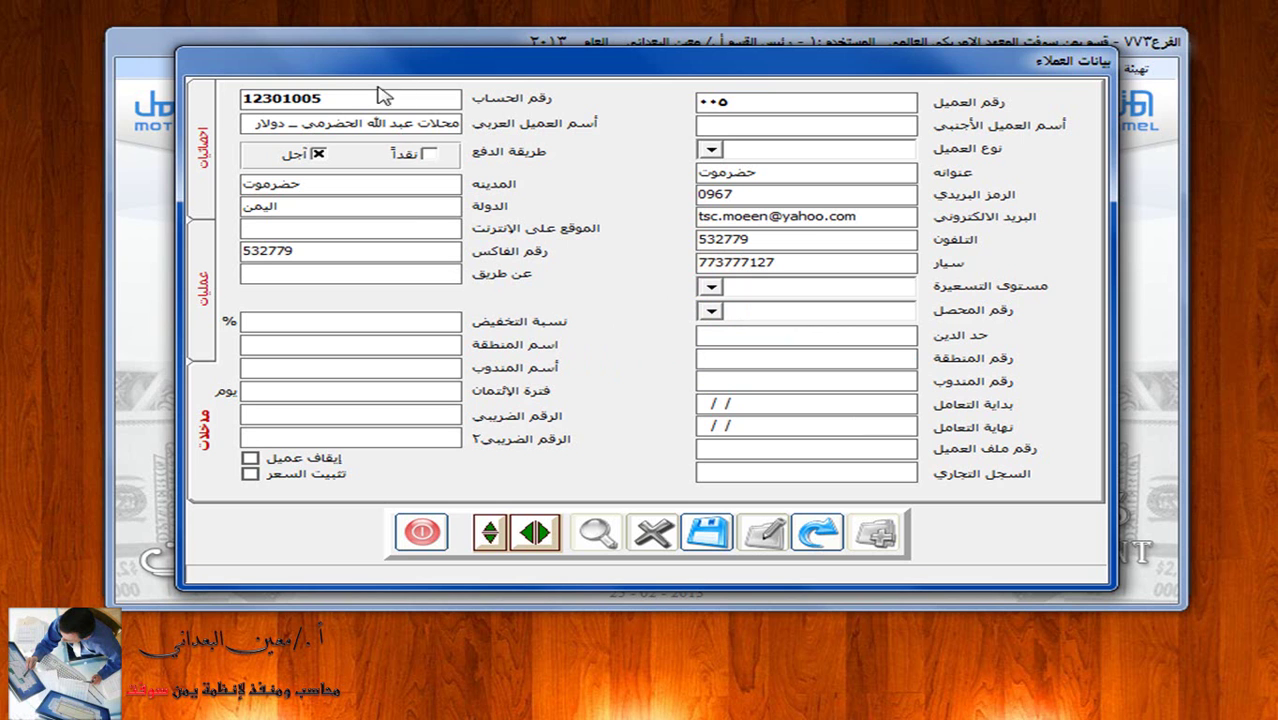
{"action": "left_click", "coordinate": [710, 311]}
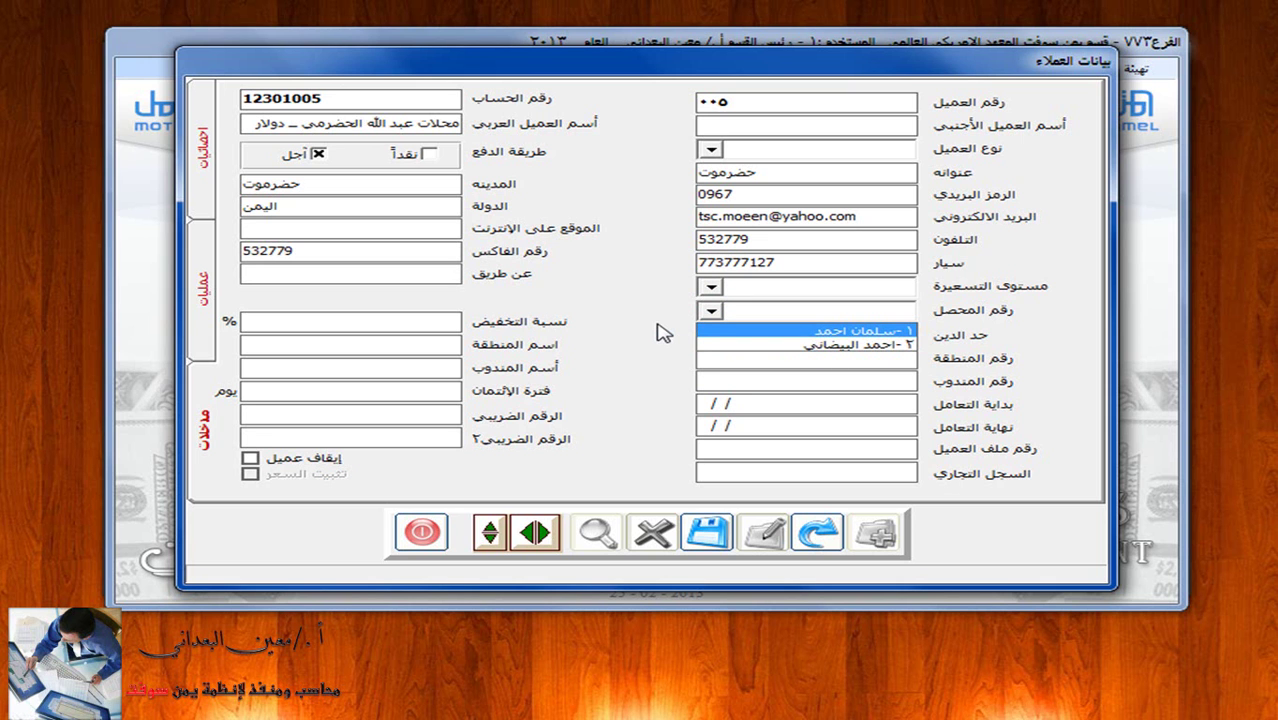
{"action": "left_click", "coordinate": [754, 359]}
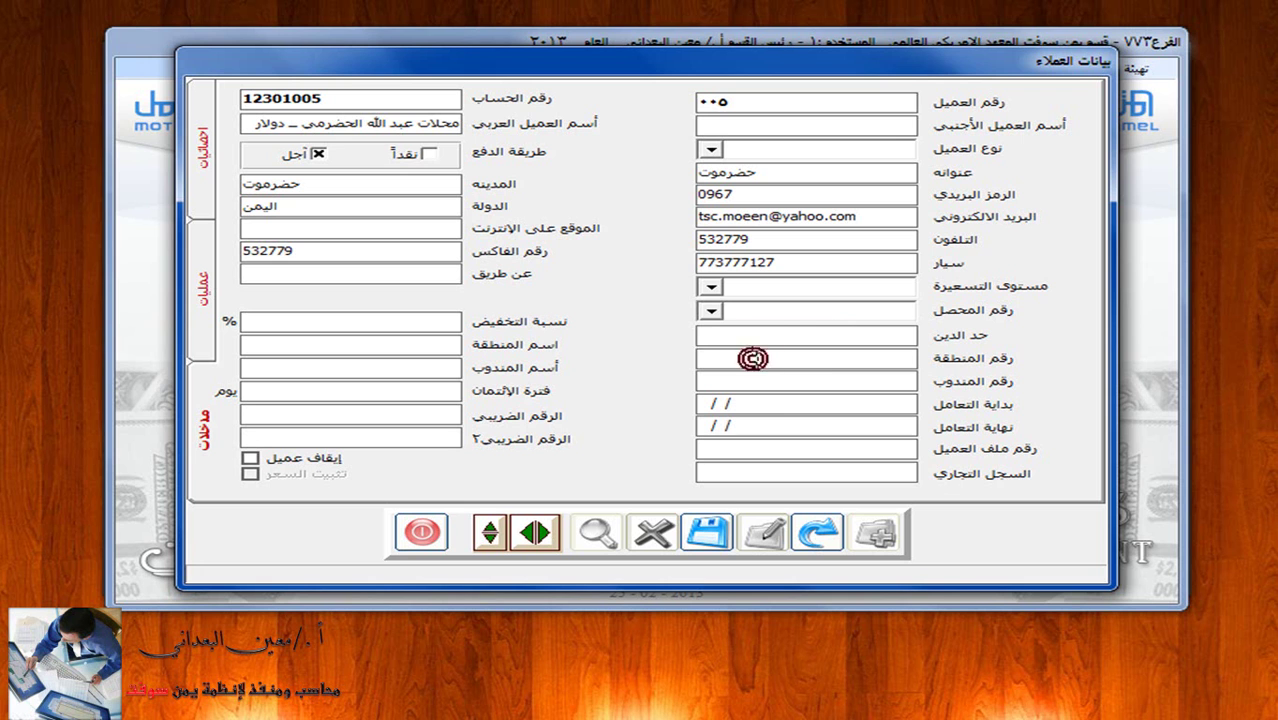
{"action": "left_click", "coordinate": [810, 341]}
{"action": "type", "text": "10000"}
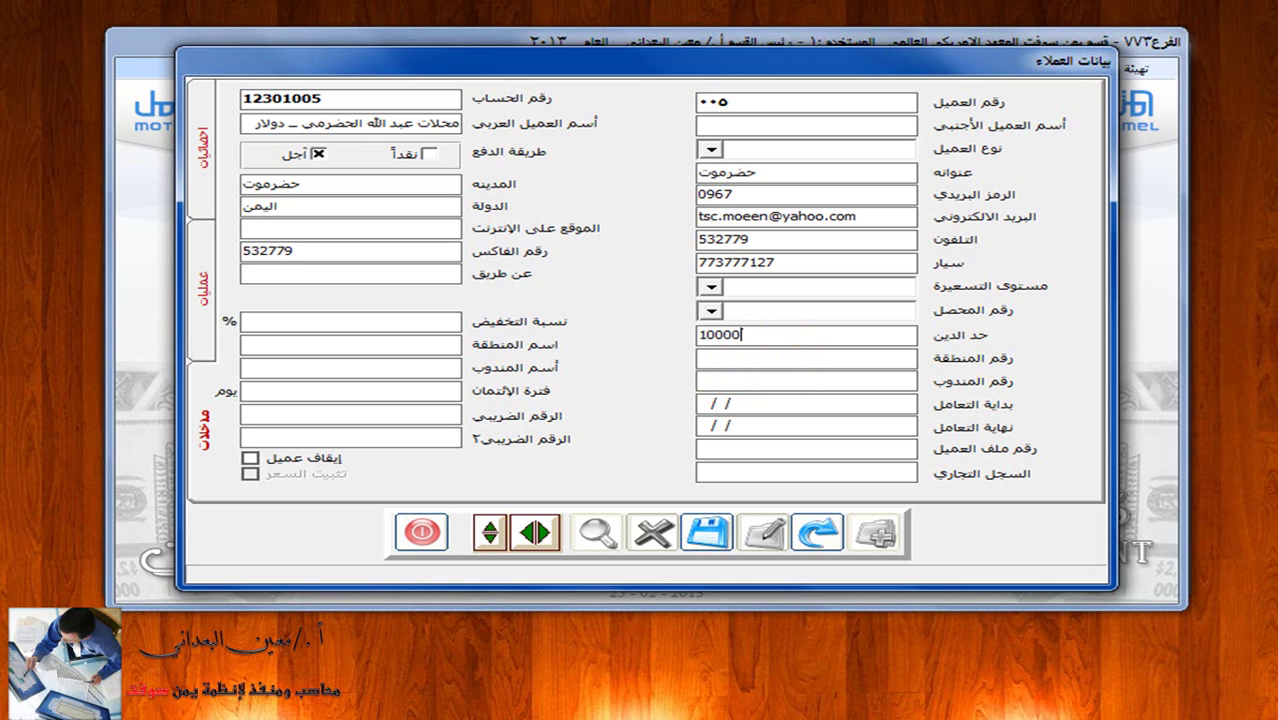
Step: Assign representative 001 and a 10-day credit period, save the customer, and close the form
{"action": "left_click", "coordinate": [415, 326]}
{"action": "left_click", "coordinate": [812, 356]}
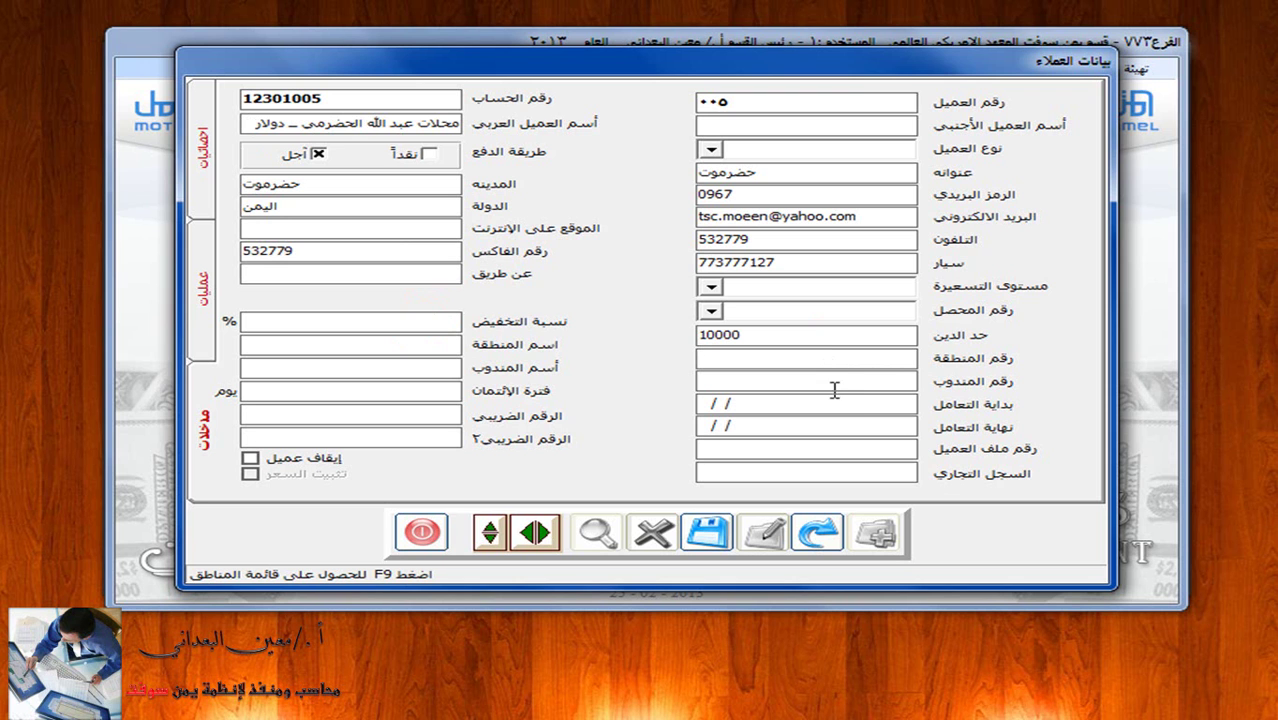
{"action": "left_click", "coordinate": [834, 385]}
{"action": "key", "text": "F9"}
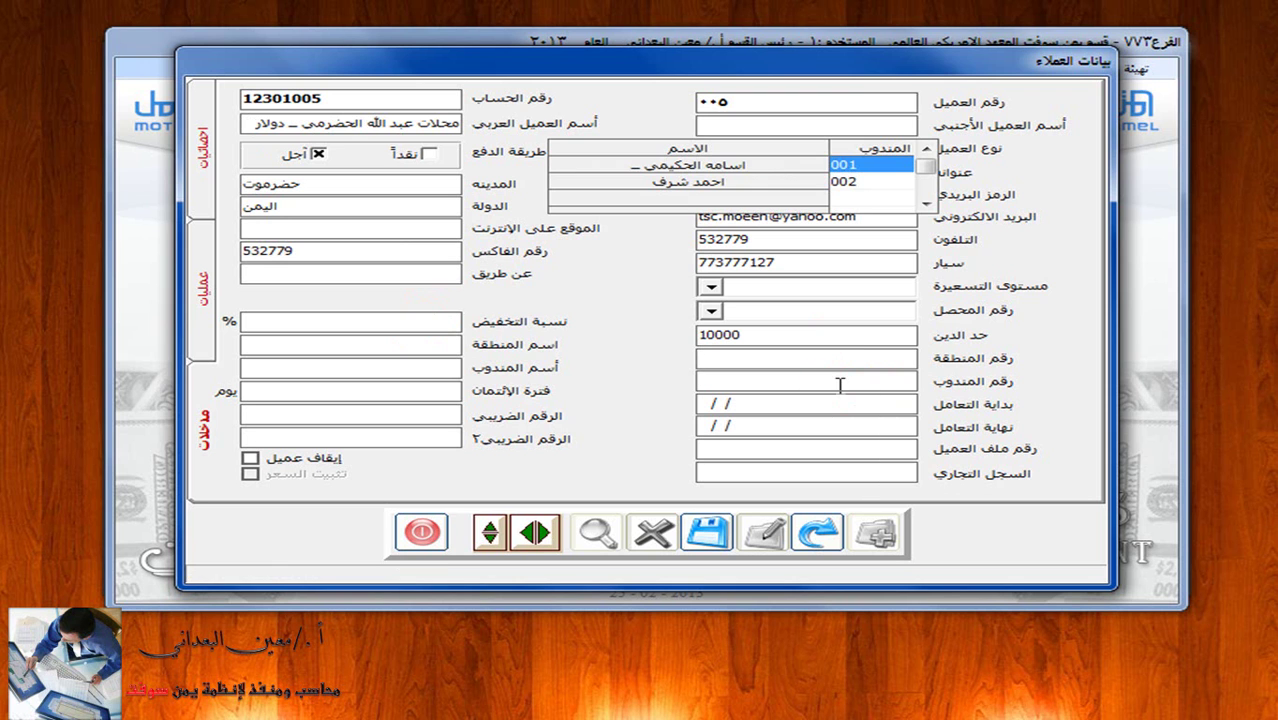
{"action": "double_click", "coordinate": [757, 165]}
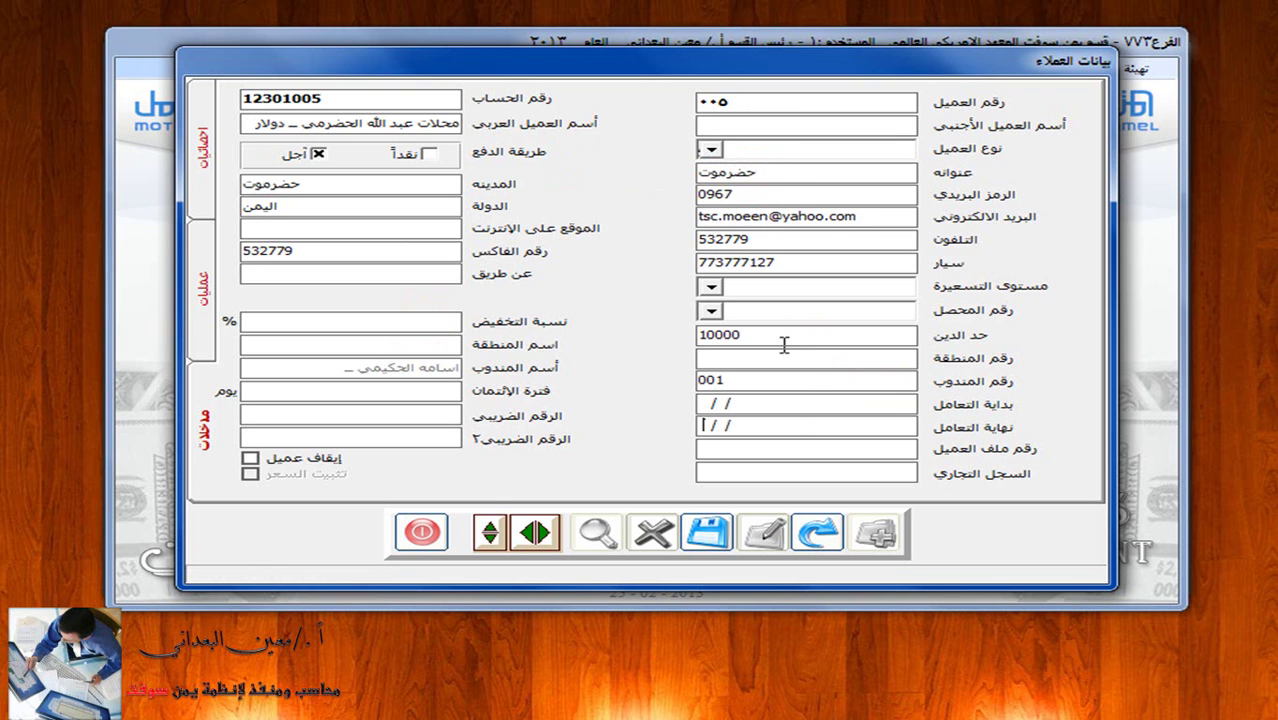
{"action": "left_click", "coordinate": [391, 392]}
{"action": "type", "text": "10"}
{"action": "left_click", "coordinate": [709, 538]}
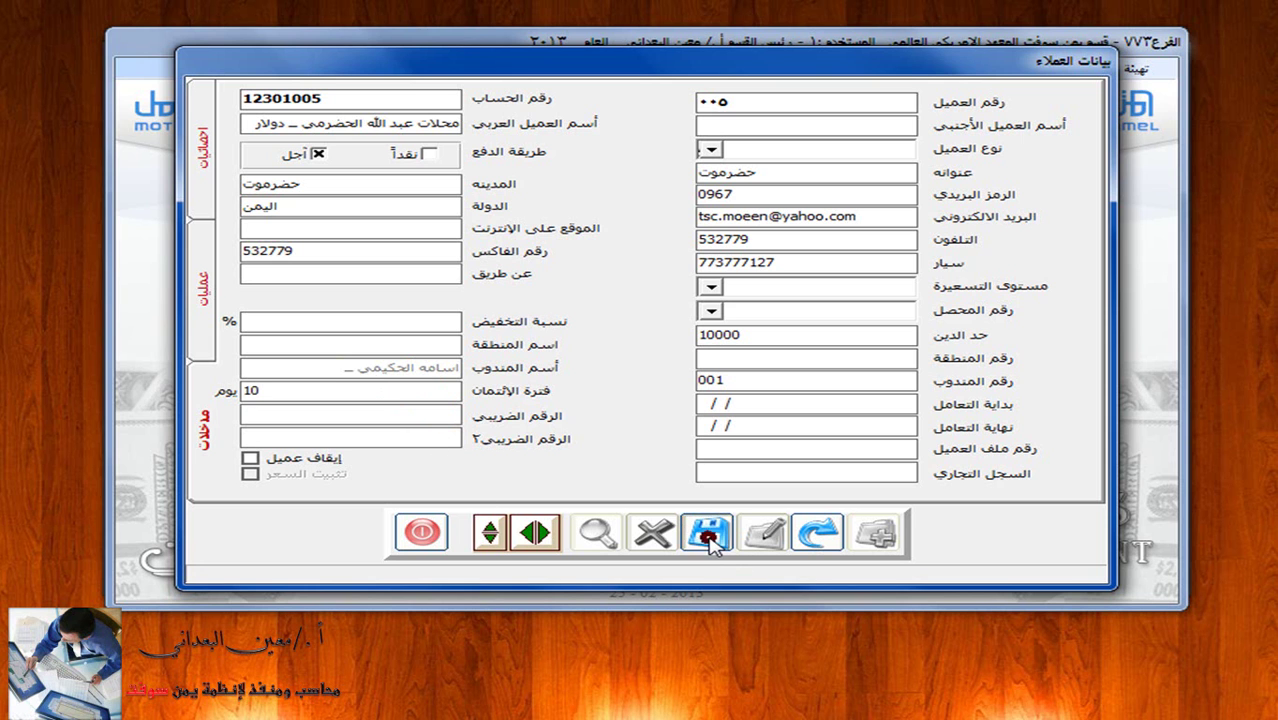
{"action": "left_click", "coordinate": [709, 538]}
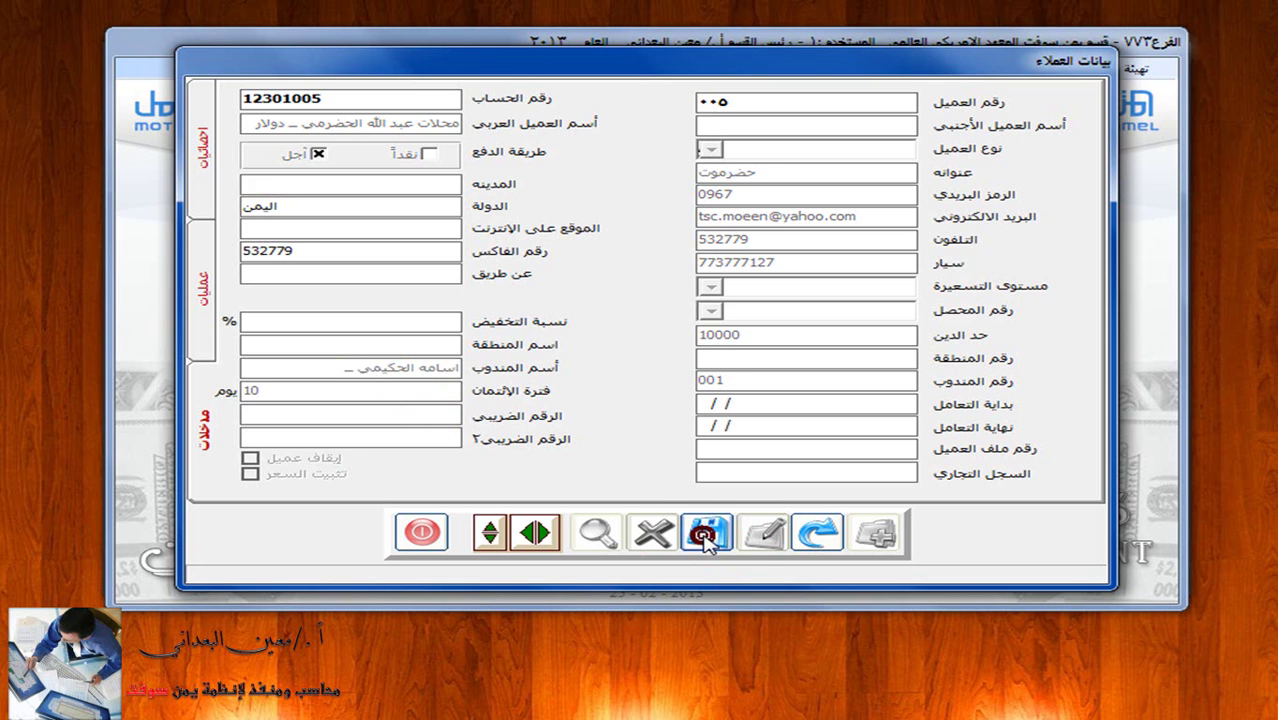
{"action": "left_click", "coordinate": [424, 530]}
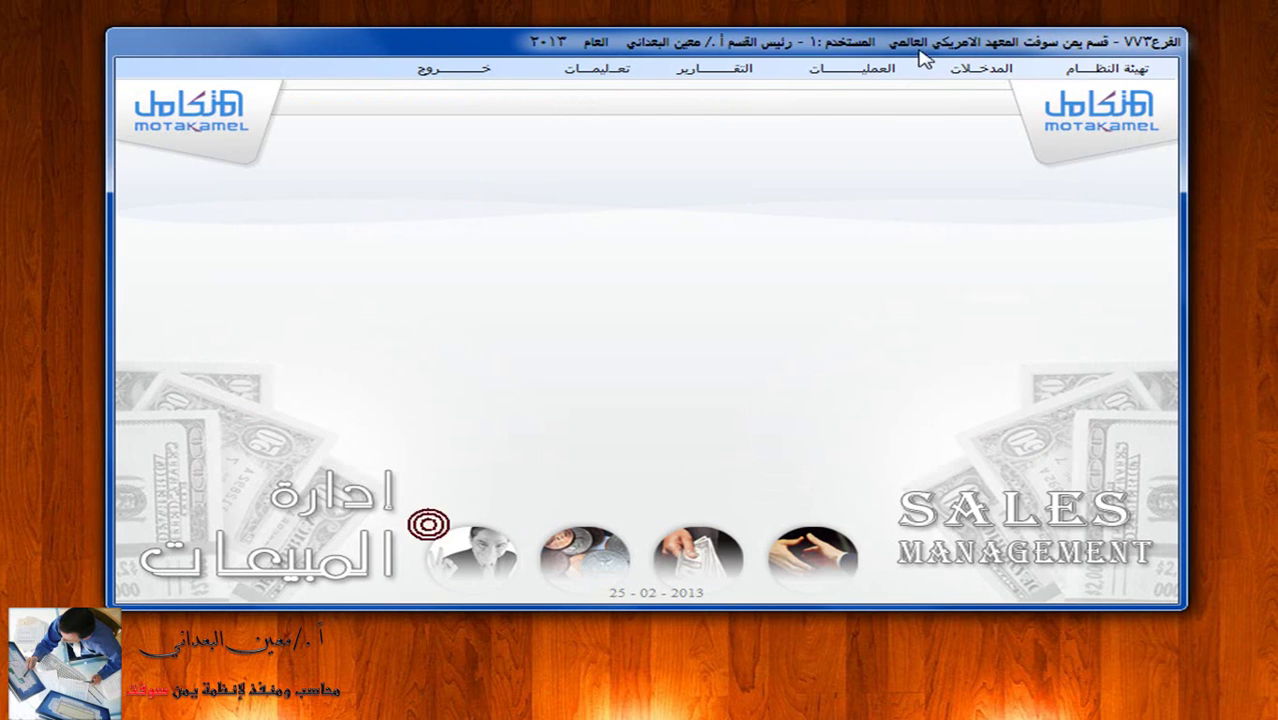
Step: Start a new sales invoice from العمليات > فواتير المبيعات
{"action": "left_click", "coordinate": [884, 66]}
{"action": "left_click", "coordinate": [916, 166]}
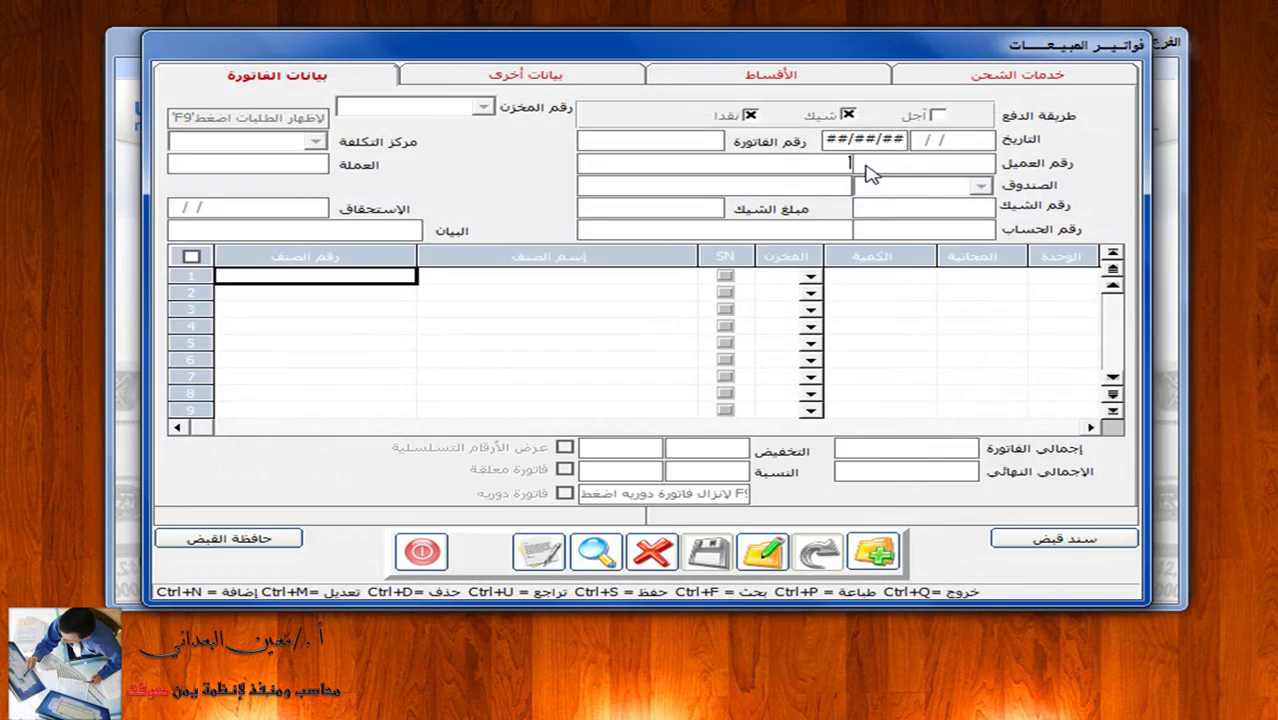
{"action": "left_click", "coordinate": [873, 550]}
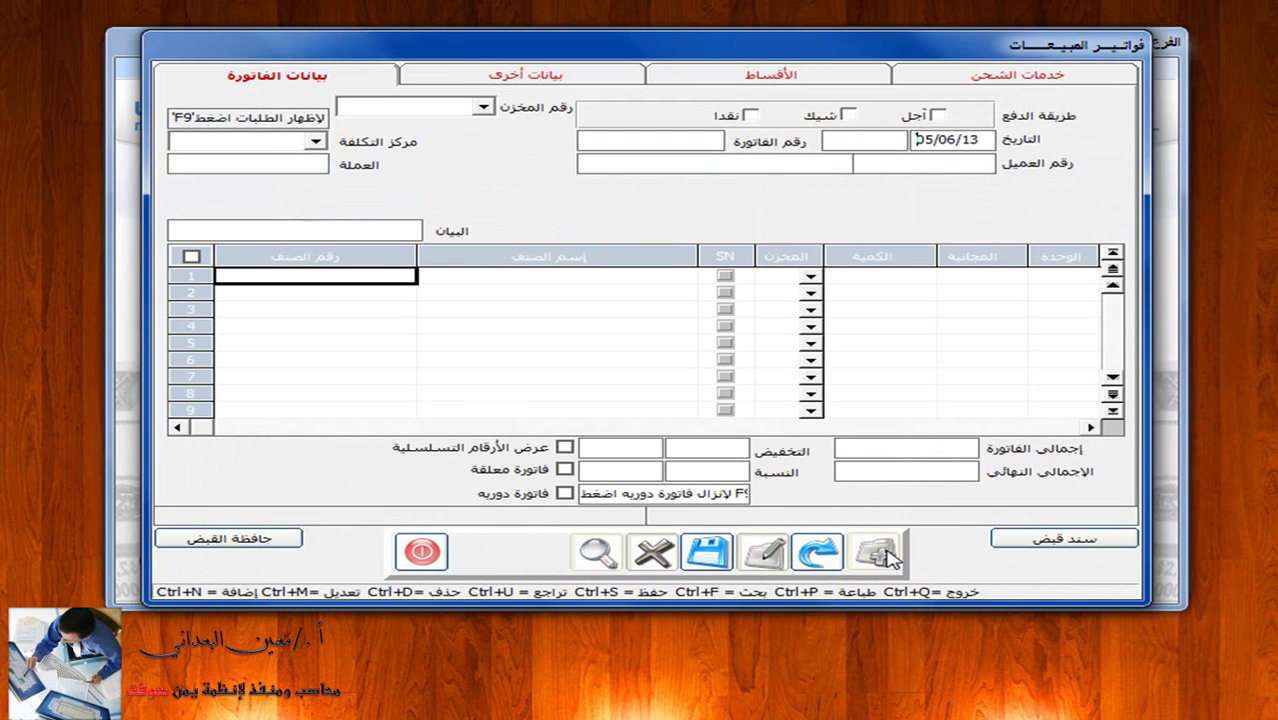
Step: Make it a credit (أجل) invoice from warehouse 1 and search for the customer by name
{"action": "left_click", "coordinate": [938, 115]}
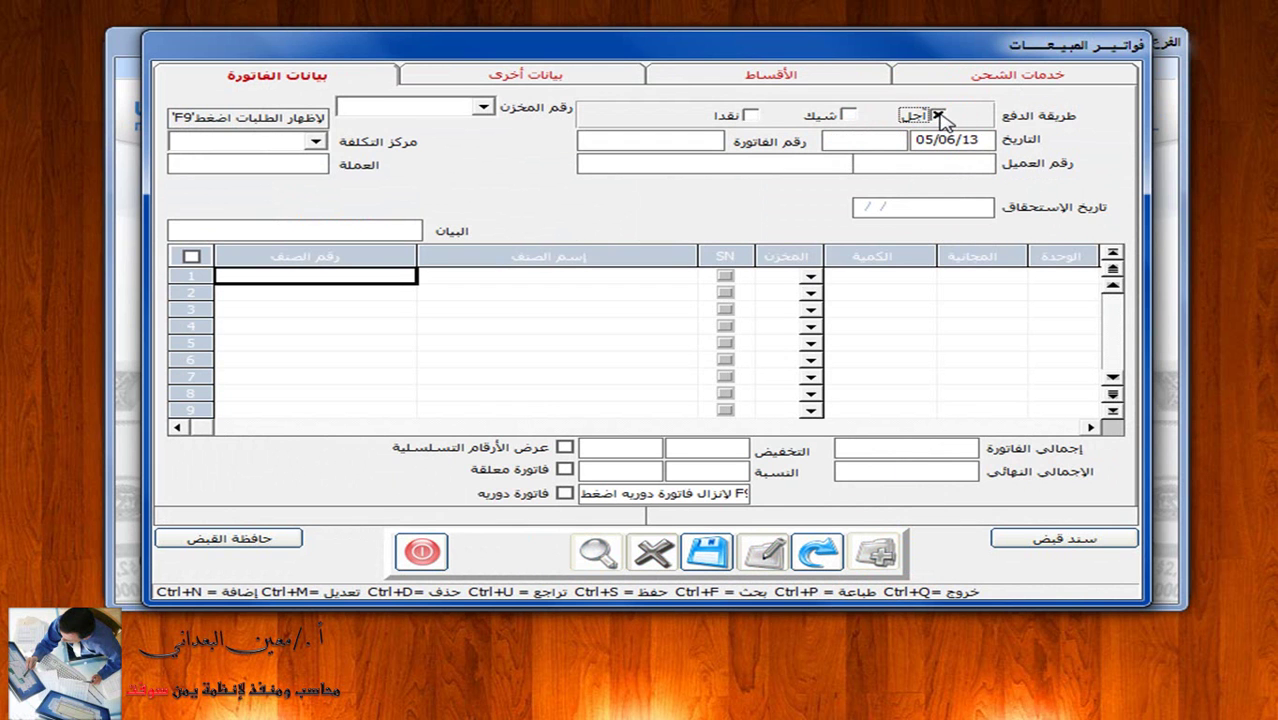
{"action": "left_click", "coordinate": [483, 107]}
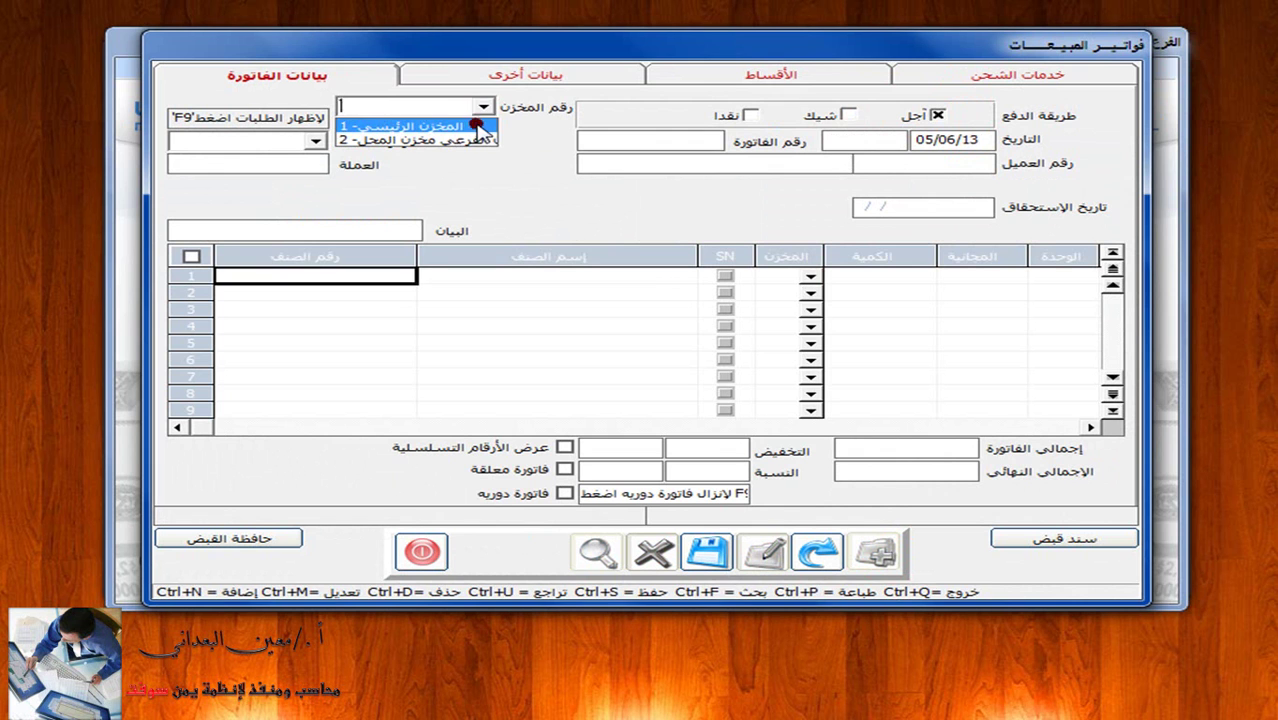
{"action": "left_click", "coordinate": [483, 126]}
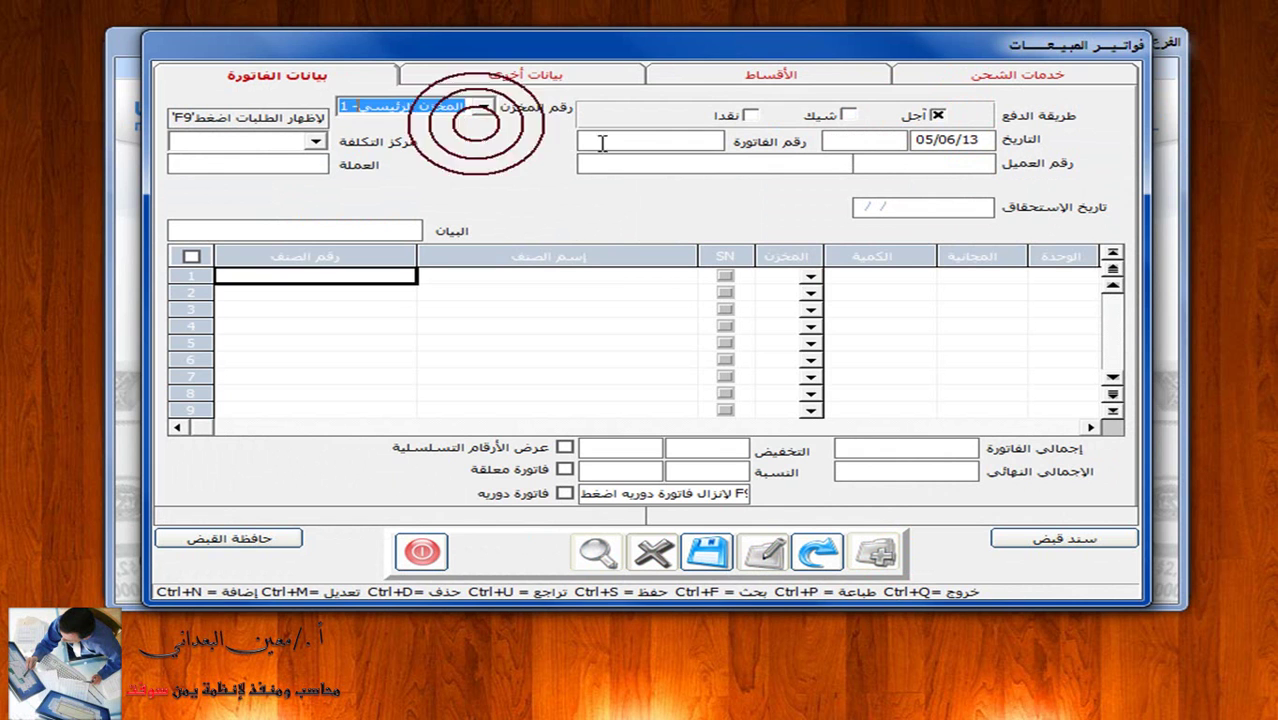
{"action": "left_click", "coordinate": [835, 163]}
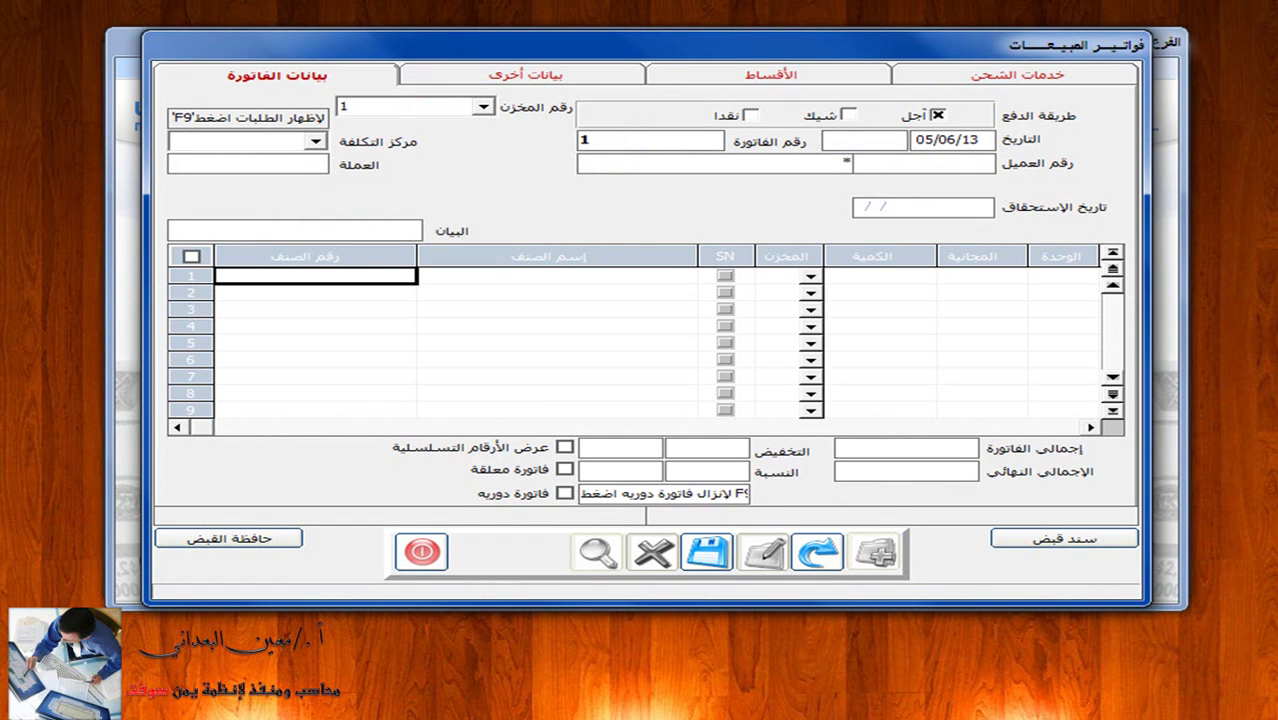
{"action": "type", "text": "عبدالله*"}
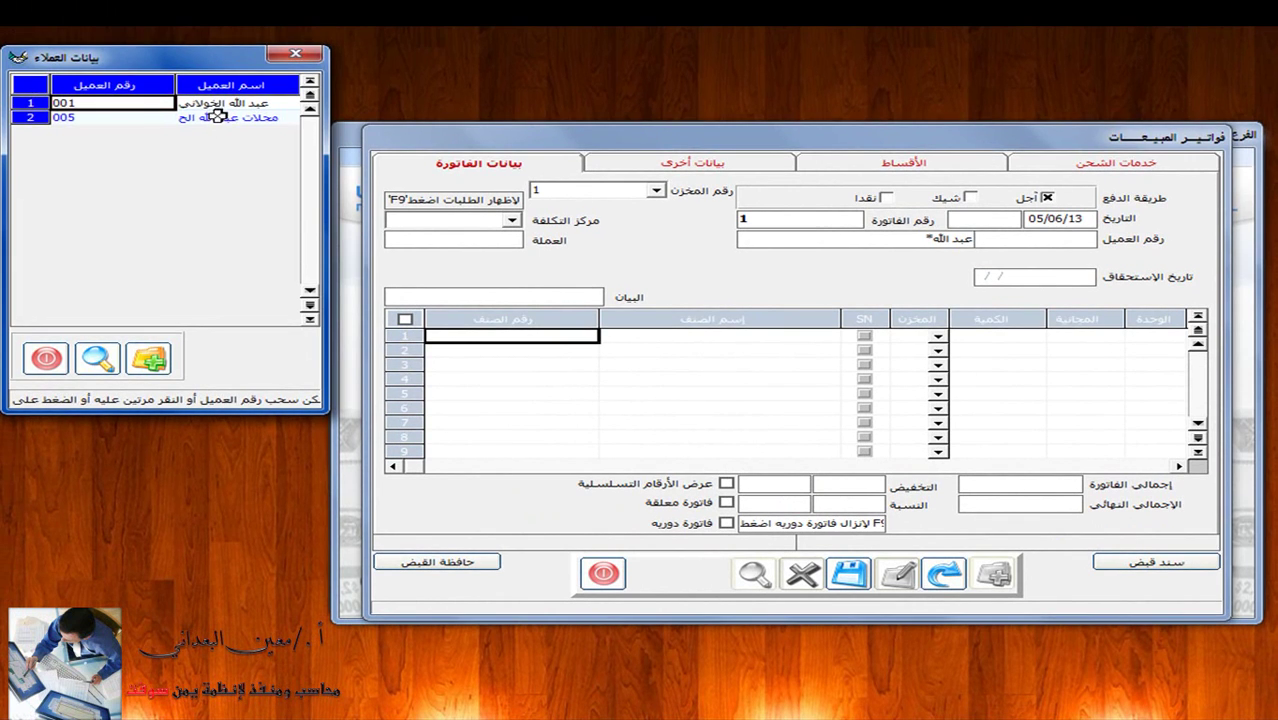
Step: Pick the new customer from the lookup, then clear it and check the full customer list
{"action": "double_click", "coordinate": [217, 118]}
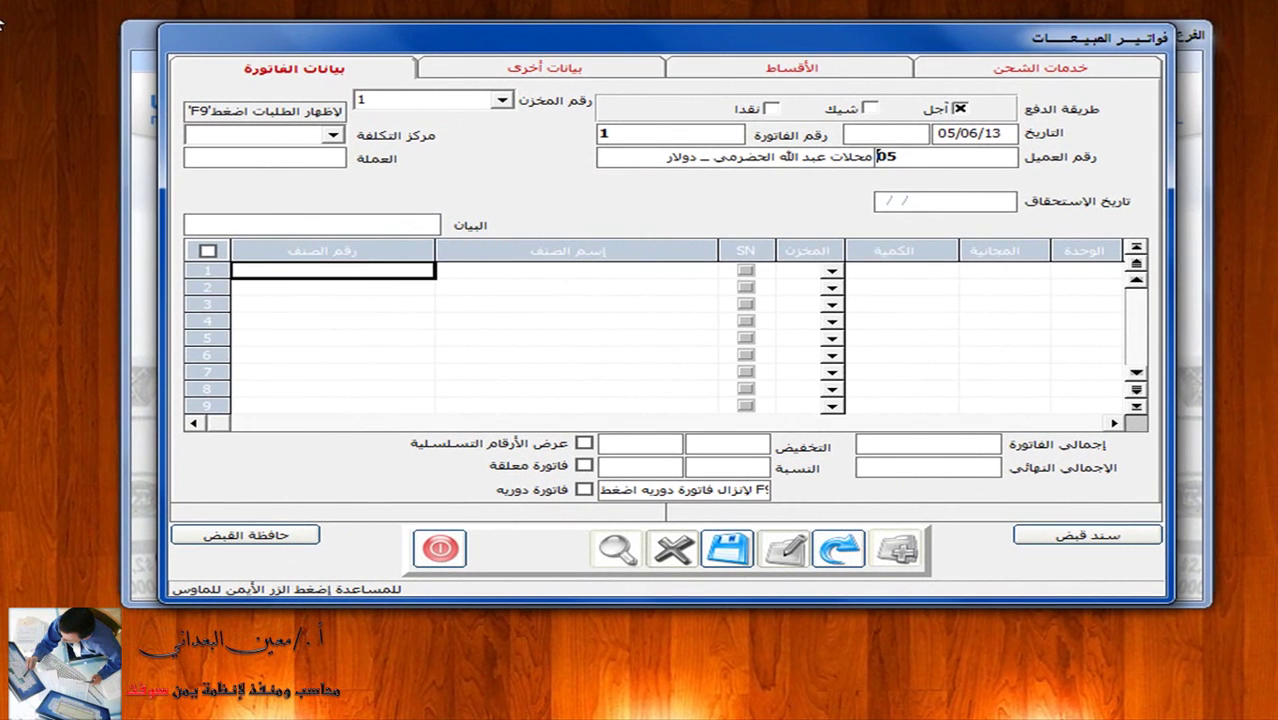
{"action": "key", "text": "Delete"}
{"action": "key", "text": "Delete"}
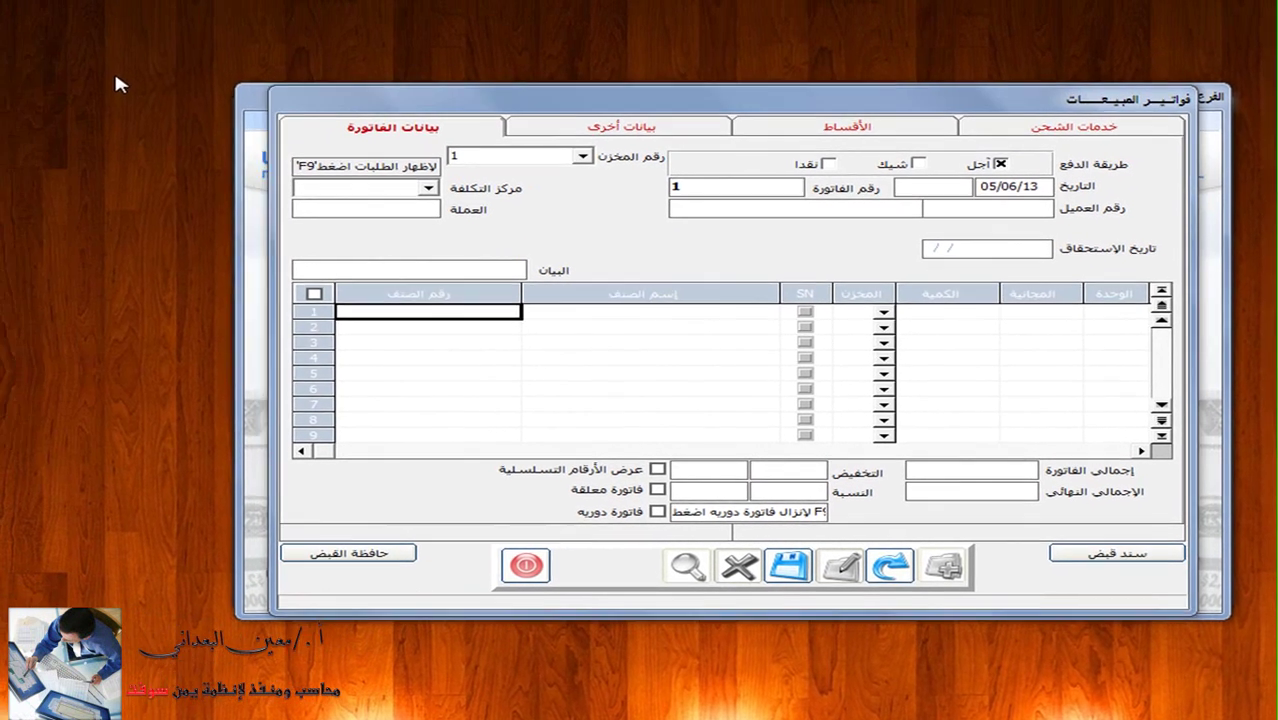
{"action": "key", "text": "F9"}
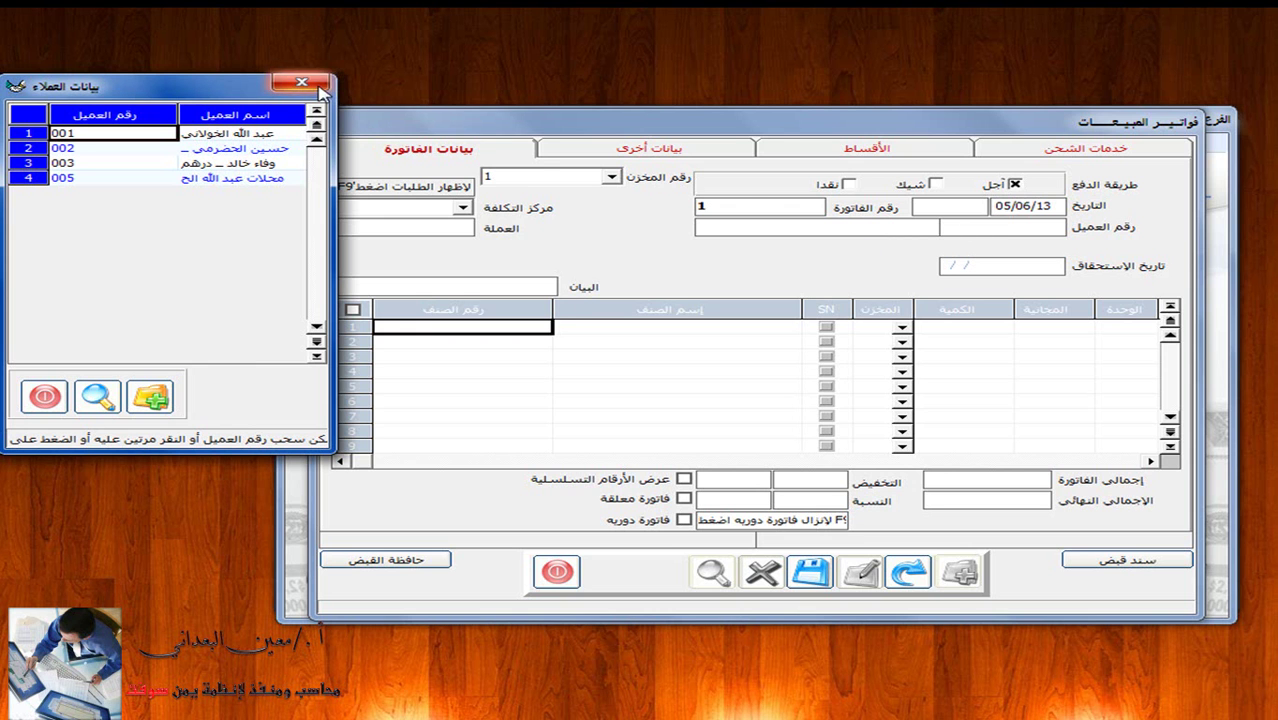
{"action": "left_click", "coordinate": [301, 82]}
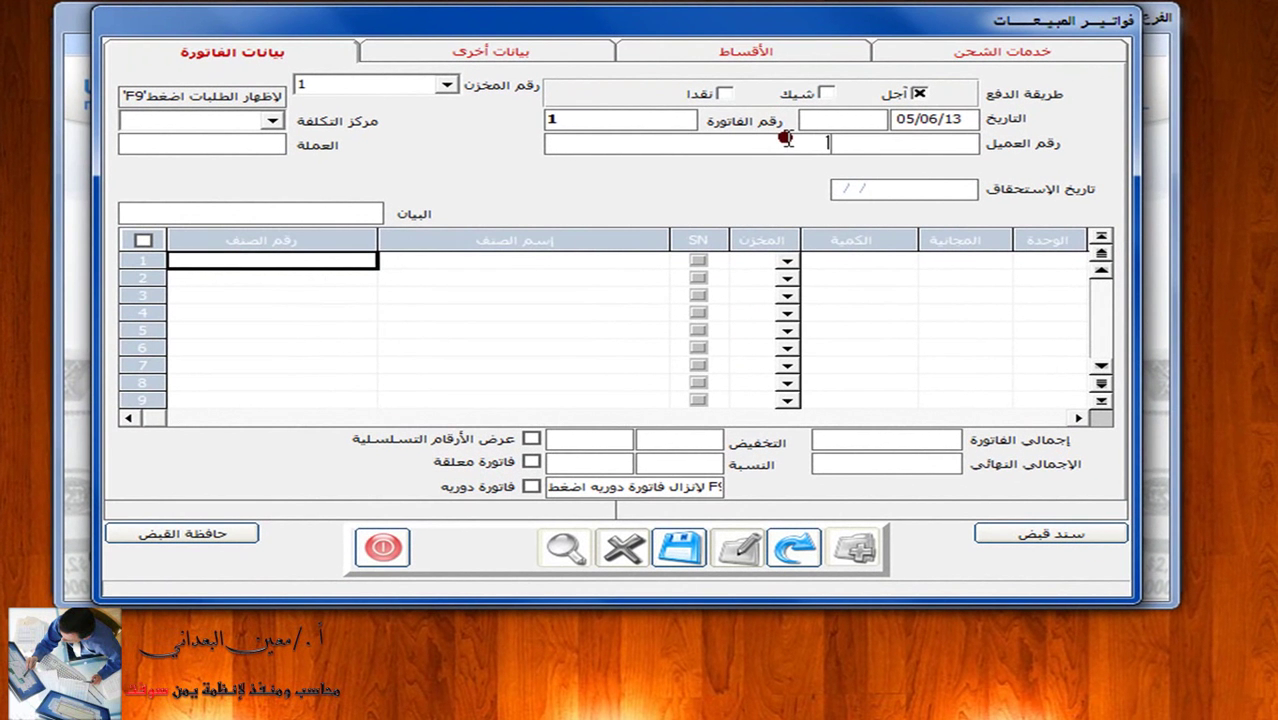
{"action": "left_click", "coordinate": [787, 140]}
Step: Search customers by family name and select the new customer, filling due date 15/06/13
{"action": "left_click", "coordinate": [785, 138]}
{"action": "type", "text": "ال"}
{"action": "type", "text": "*ح"}
{"action": "key", "text": "BackSpace"}
{"action": "key", "text": "BackSpace"}
{"action": "key", "text": "BackSpace"}
{"action": "key", "text": "BackSpace"}
{"action": "type", "text": "*الحضرمي"}
{"action": "key", "text": "Return"}
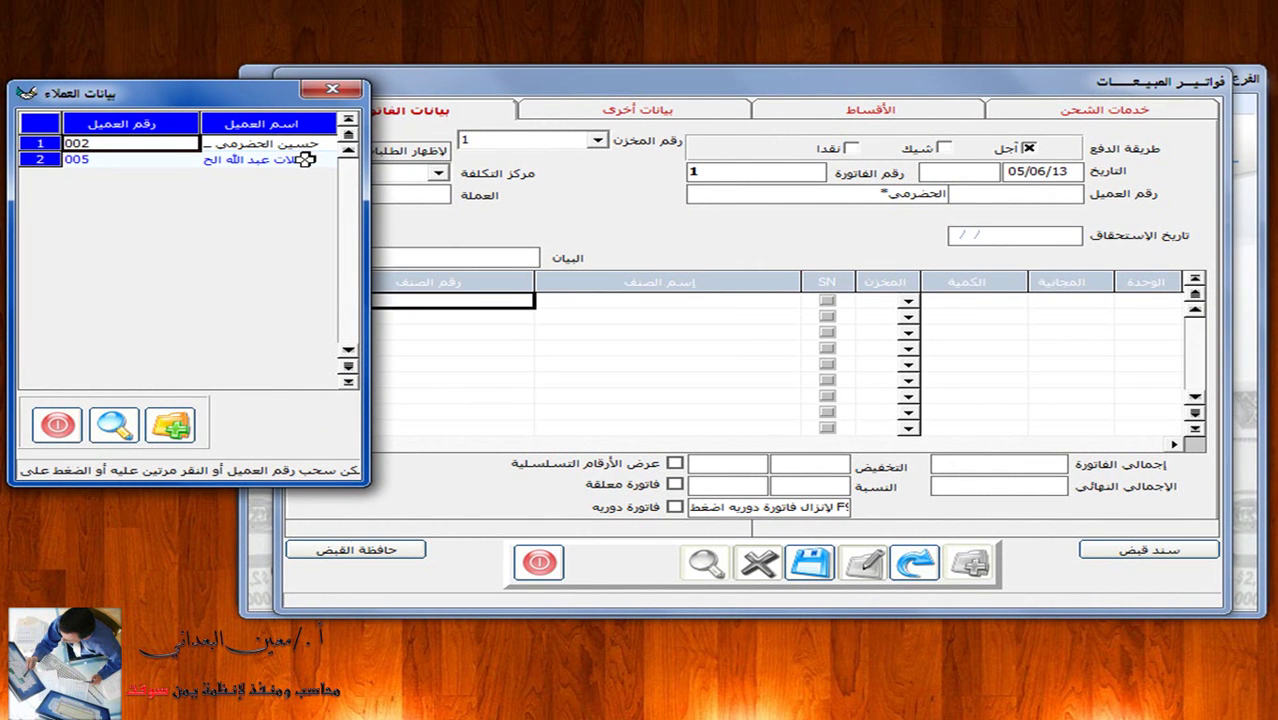
{"action": "double_click", "coordinate": [305, 160]}
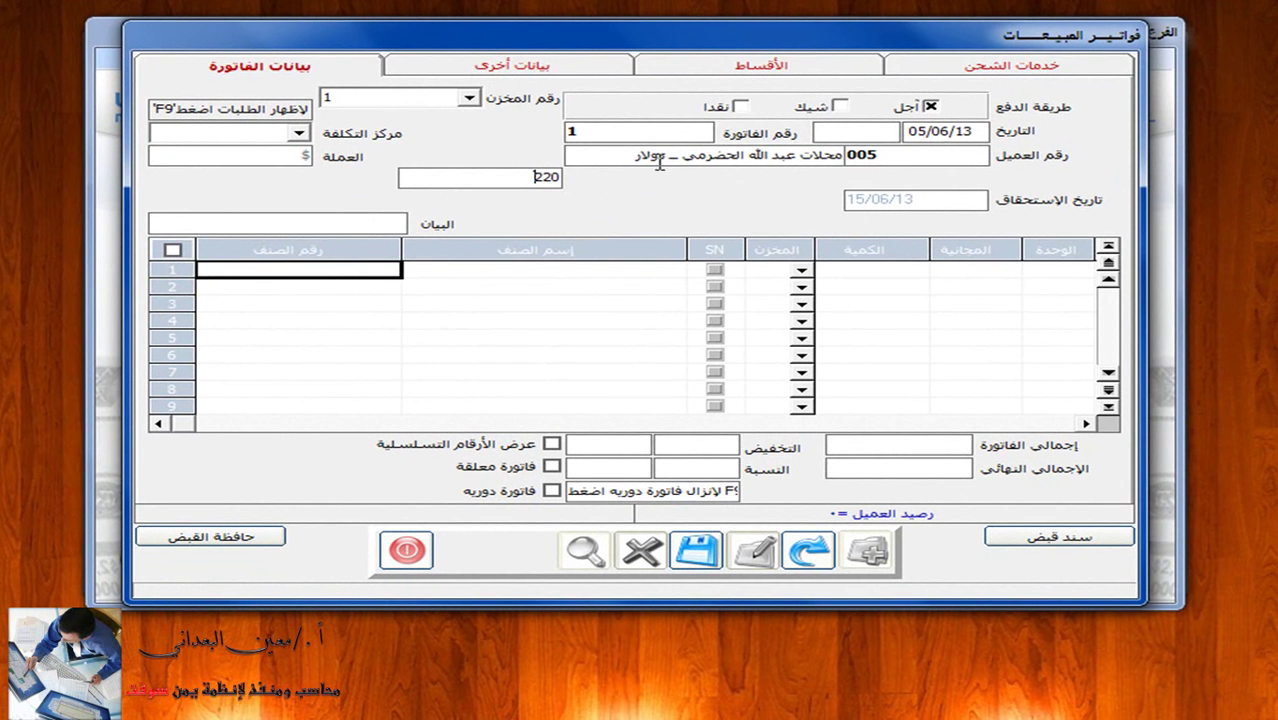
Step: Paste the credit-sale description and add iPhone 5 (001-003), quantity 4 at 710
{"action": "left_click", "coordinate": [365, 226]}
{"action": "type", "text": "علكيم قيمة بضاعه مباعه بالاجل"}
{"action": "left_click", "coordinate": [327, 270]}
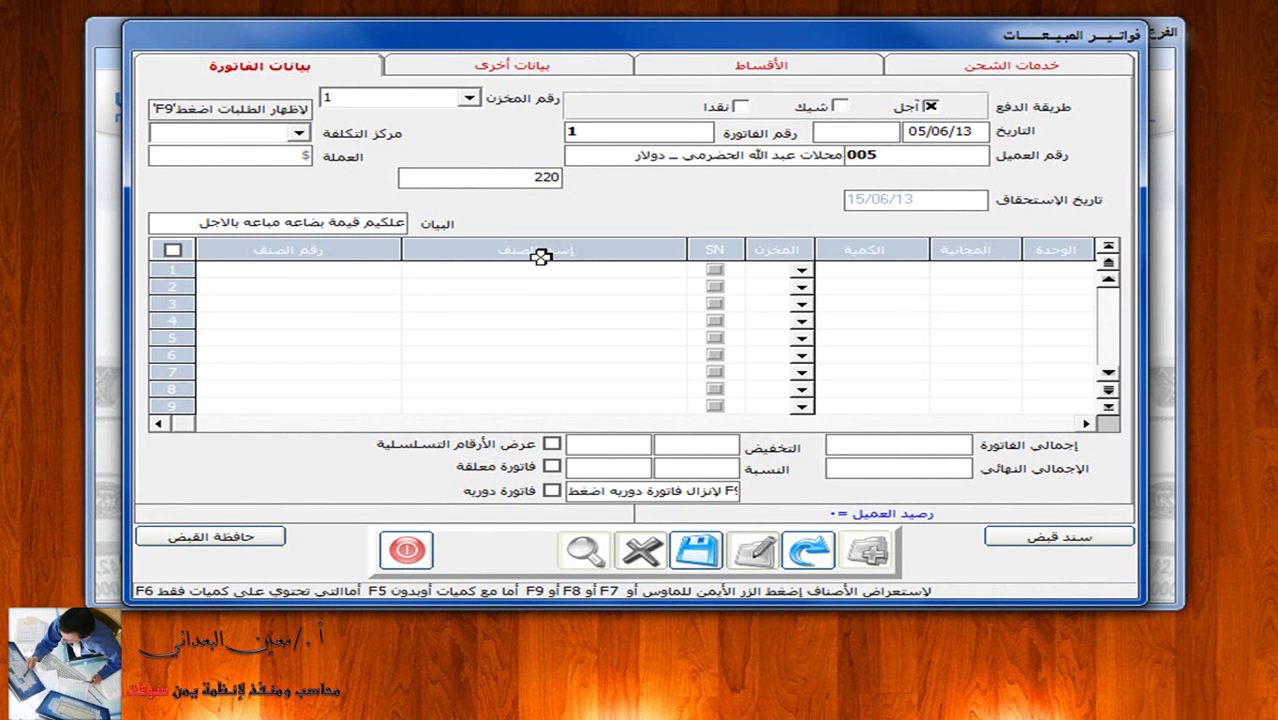
{"action": "left_click", "coordinate": [498, 271]}
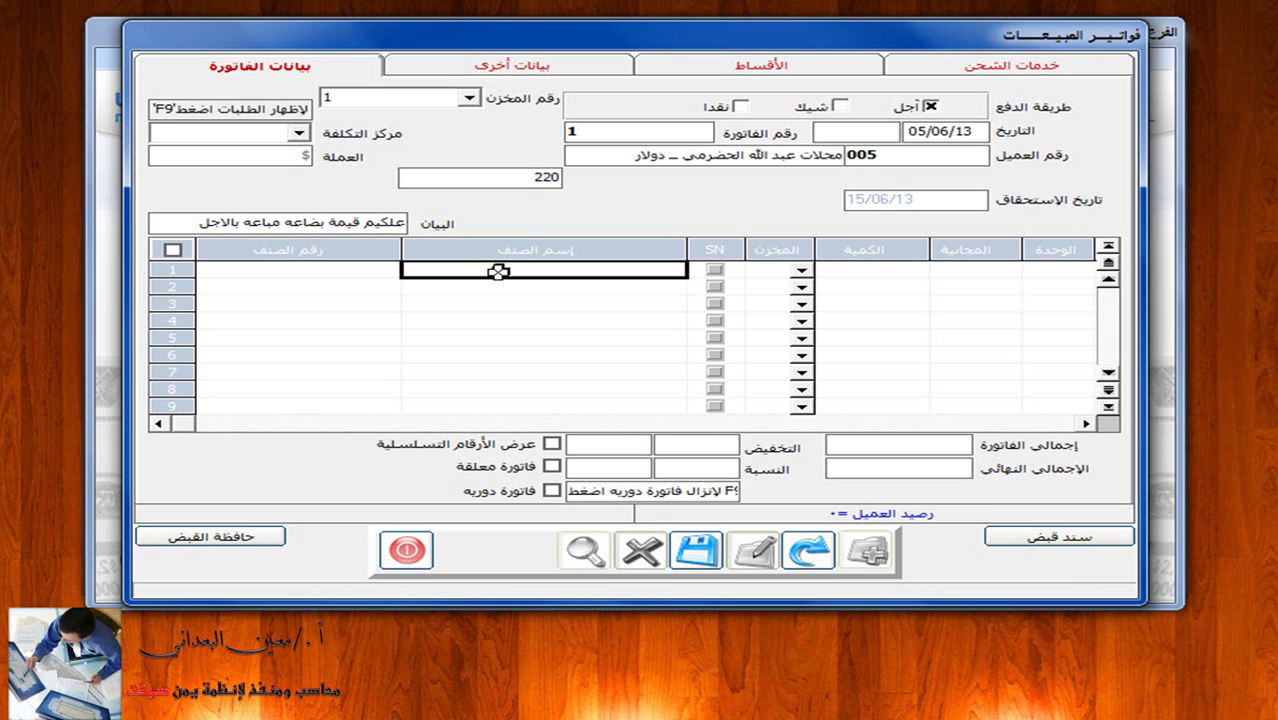
{"action": "left_click", "coordinate": [499, 271]}
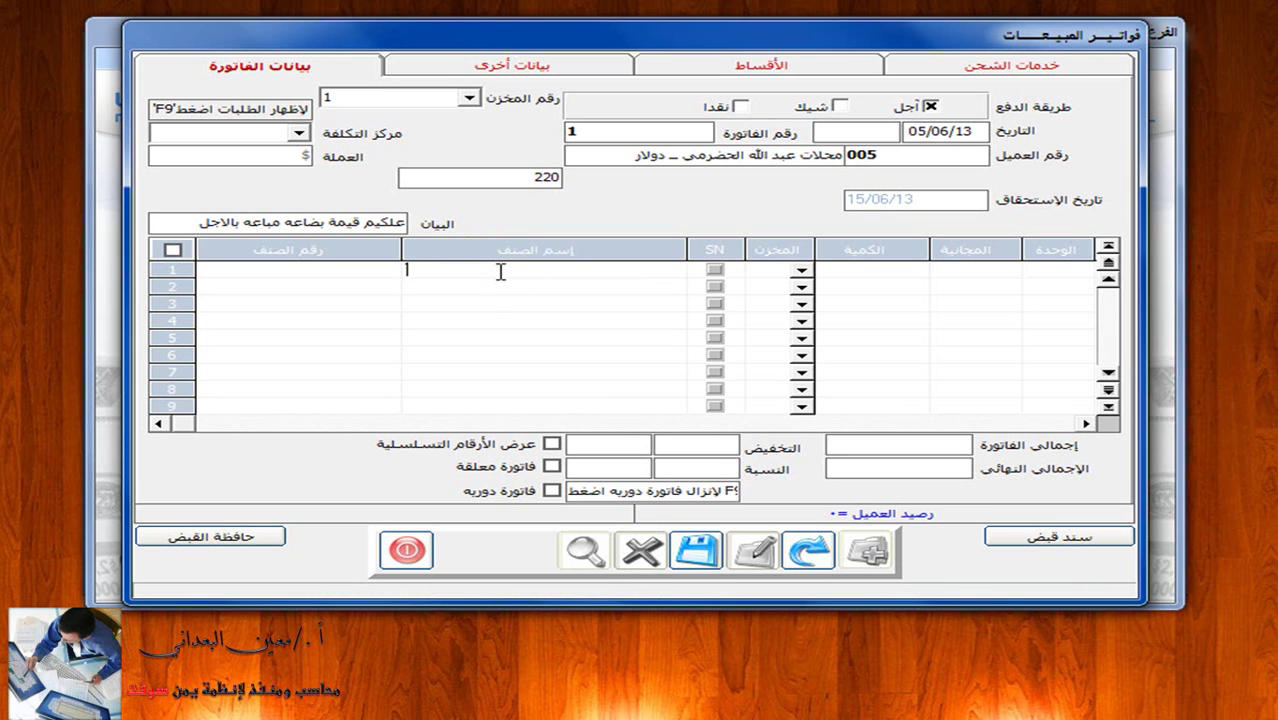
{"action": "type", "text": "*ايفن"}
{"action": "key", "text": "BackSpace"}
{"action": "type", "text": "ون"}
{"action": "key", "text": "Return"}
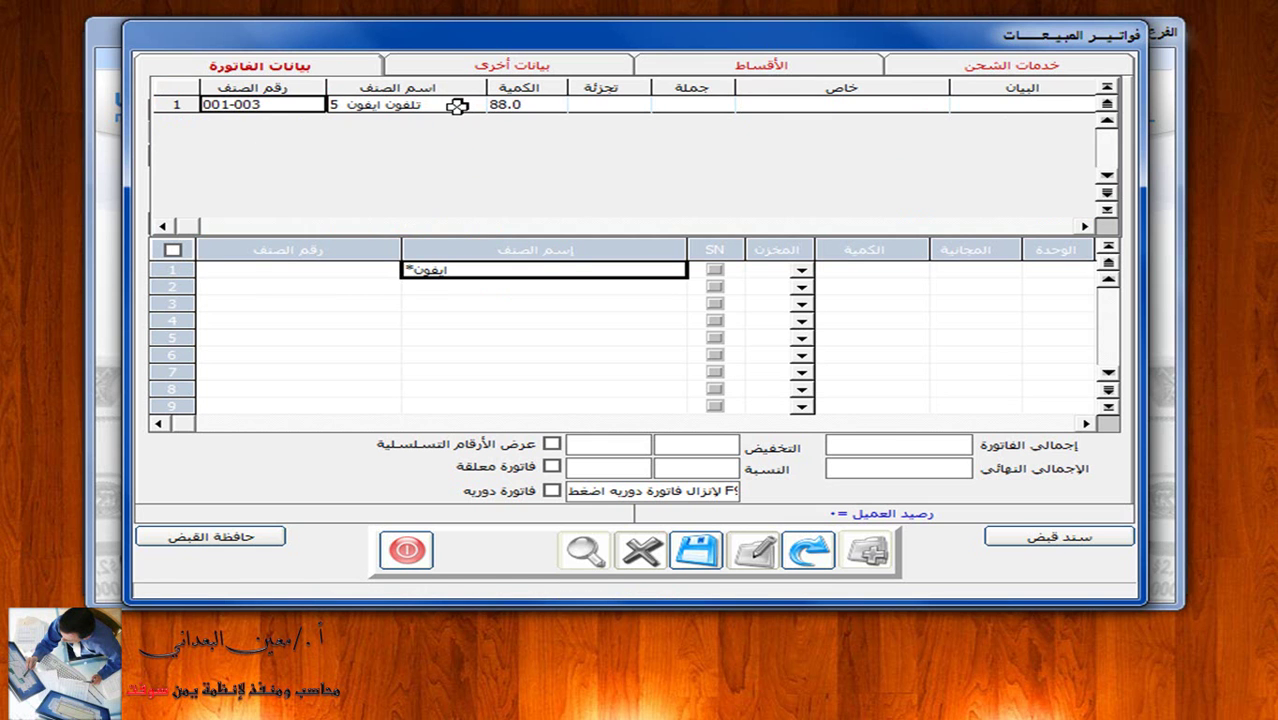
{"action": "double_click", "coordinate": [456, 106]}
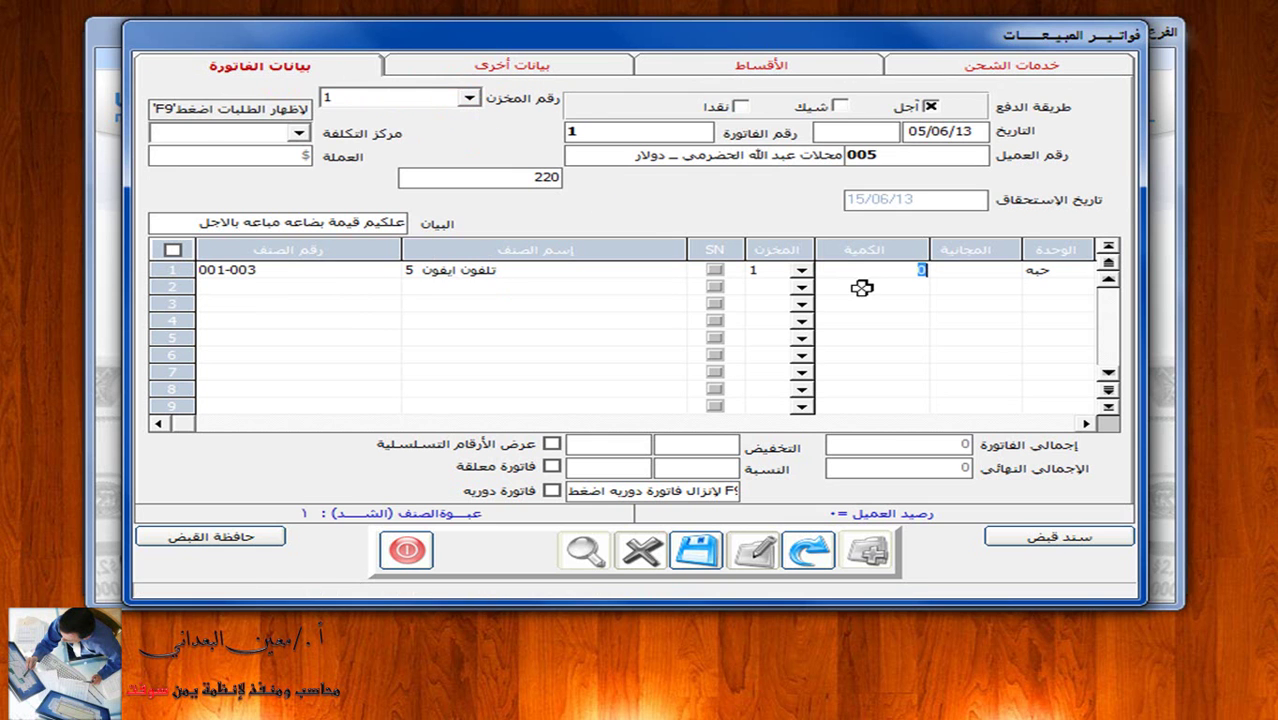
{"action": "type", "text": "4"}
{"action": "key", "text": "Return"}
{"action": "key", "text": "Return"}
{"action": "key", "text": "Return"}
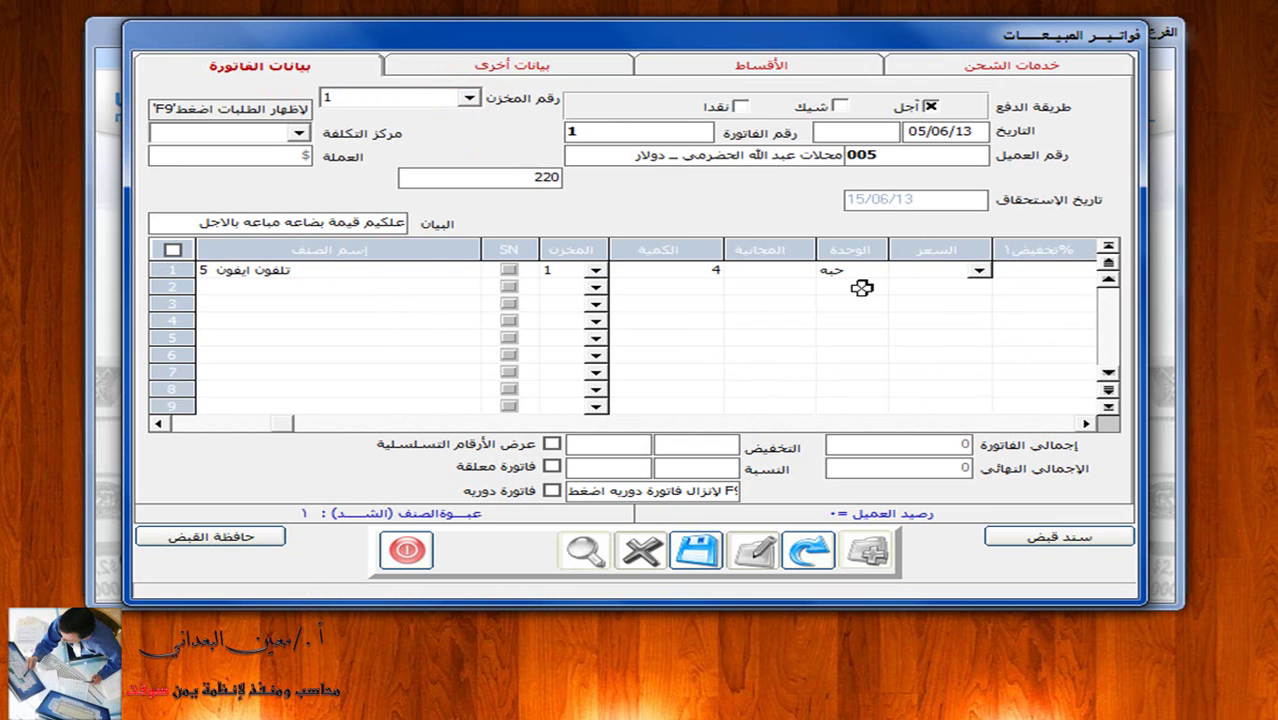
{"action": "type", "text": "710"}
{"action": "key", "text": "Return"}
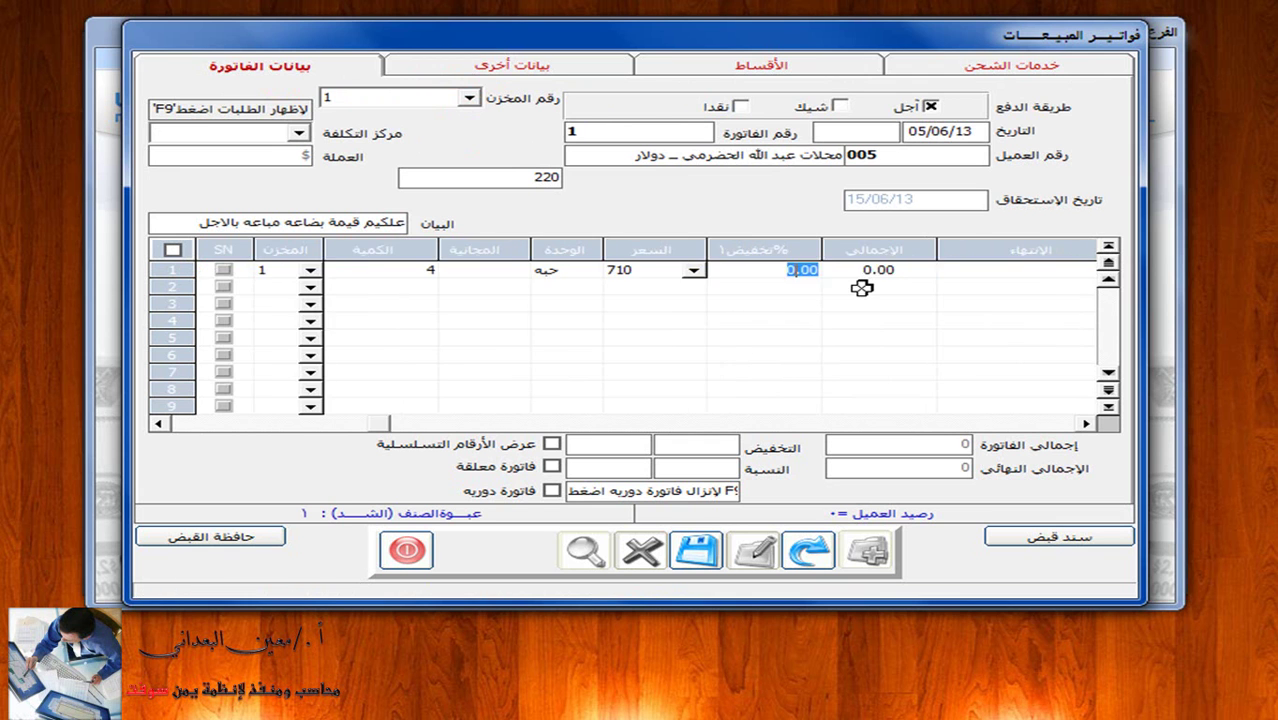
{"action": "key", "text": "Return"}
{"action": "key", "text": "Return"}
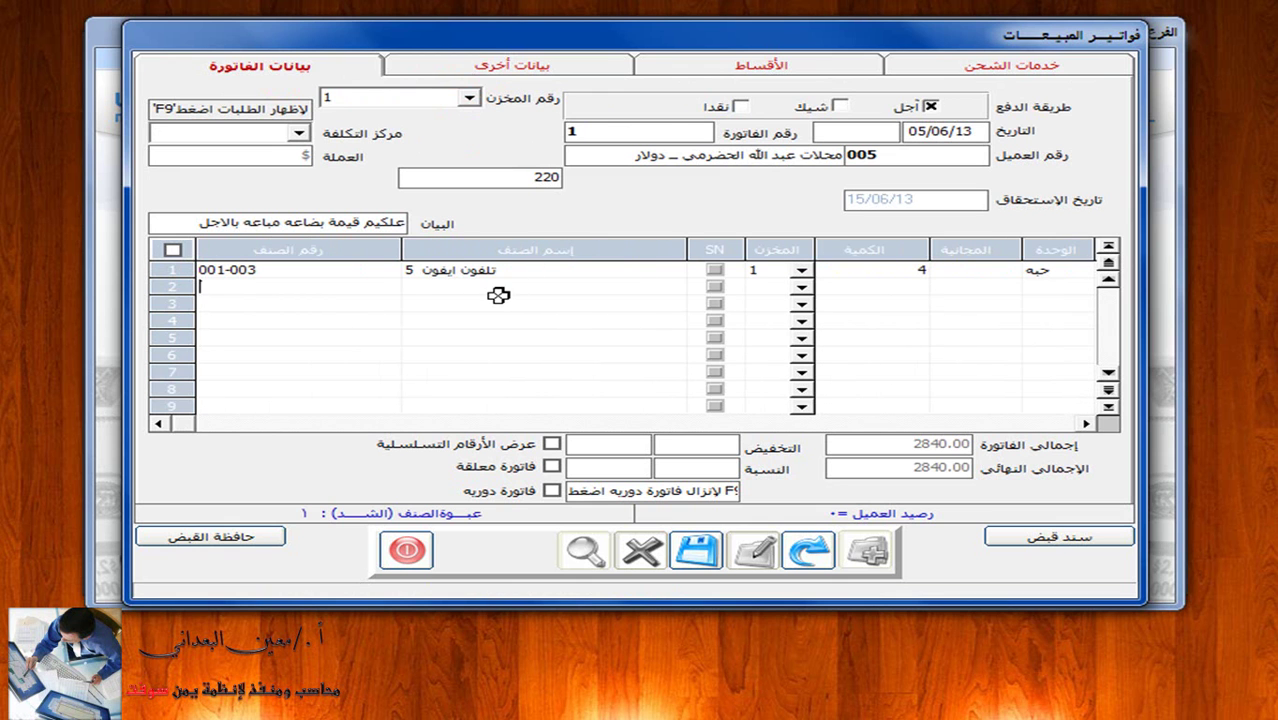
Step: Add Samsung Galaxy S4 (001-006) as row 2, quantity 2 at 680
{"action": "left_click", "coordinate": [498, 295]}
{"action": "type", "text": "*س"}
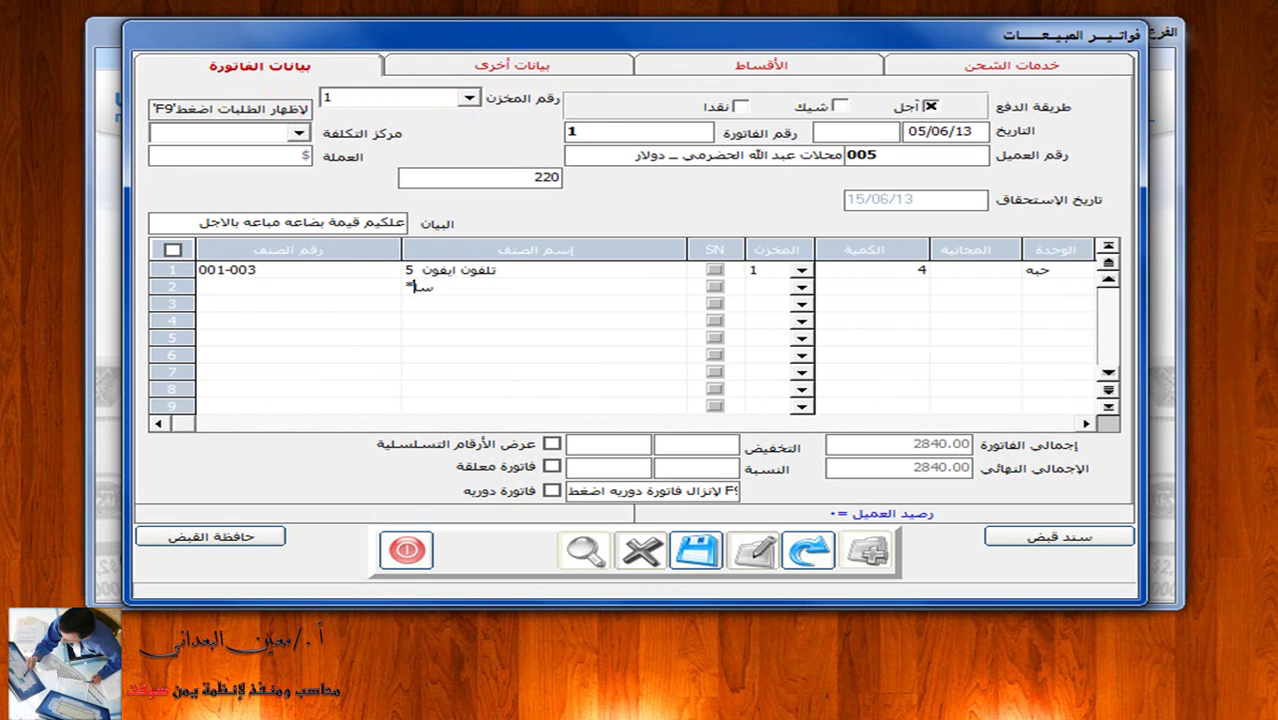
{"action": "type", "text": "امسونج"}
{"action": "key", "text": "Return"}
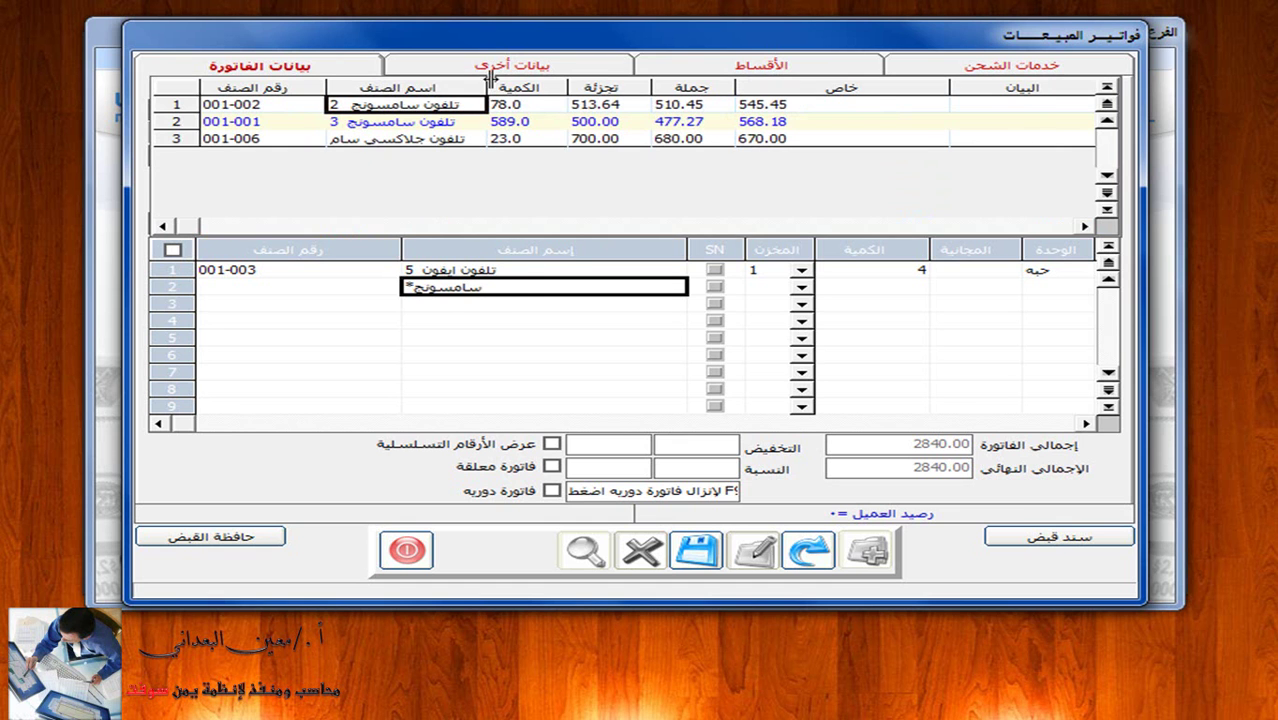
{"action": "left_click_drag", "start_coordinate": [487, 88], "coordinate": [542, 88]}
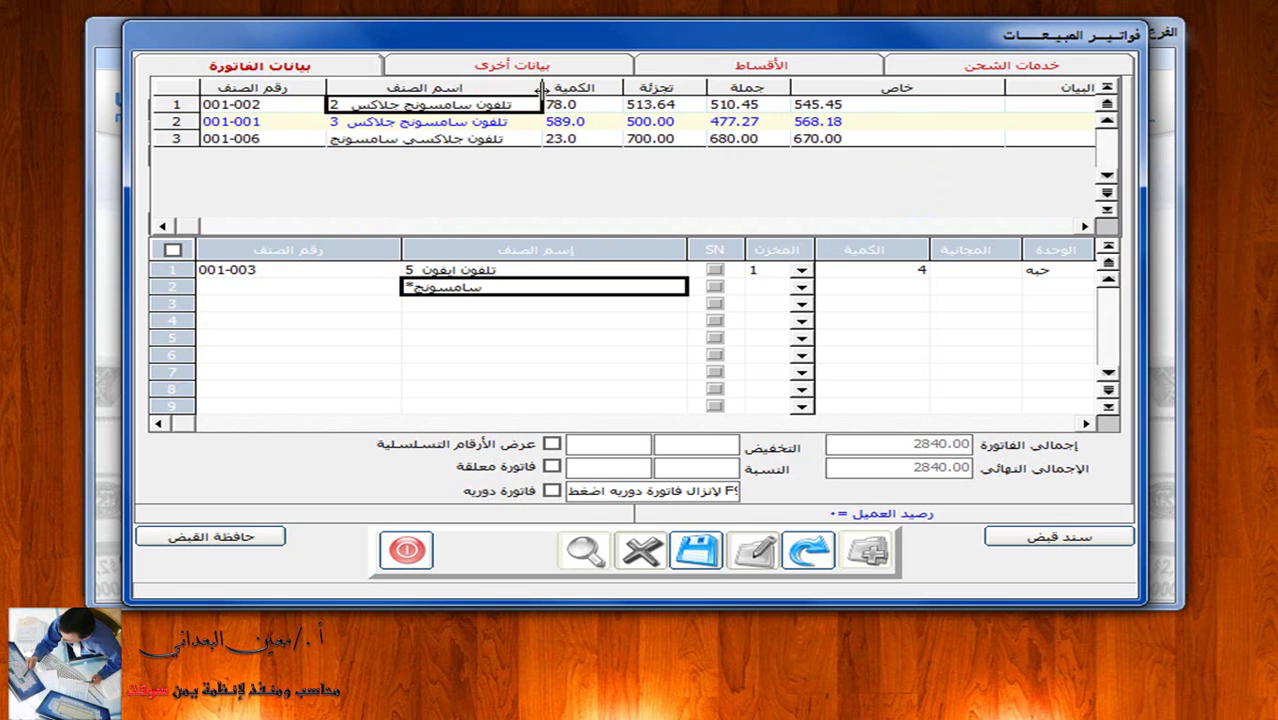
{"action": "left_click", "coordinate": [487, 141]}
{"action": "key", "text": "Return"}
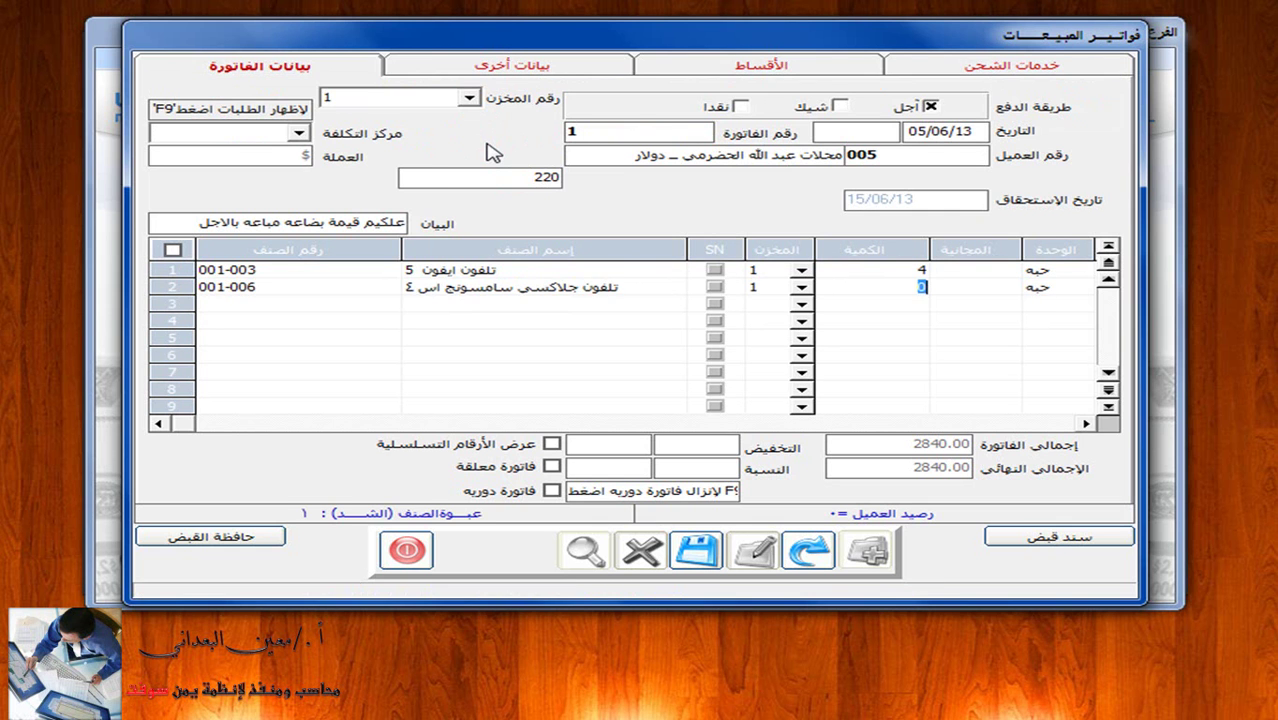
{"action": "type", "text": "2"}
{"action": "key", "text": "Return"}
{"action": "key", "text": "Return"}
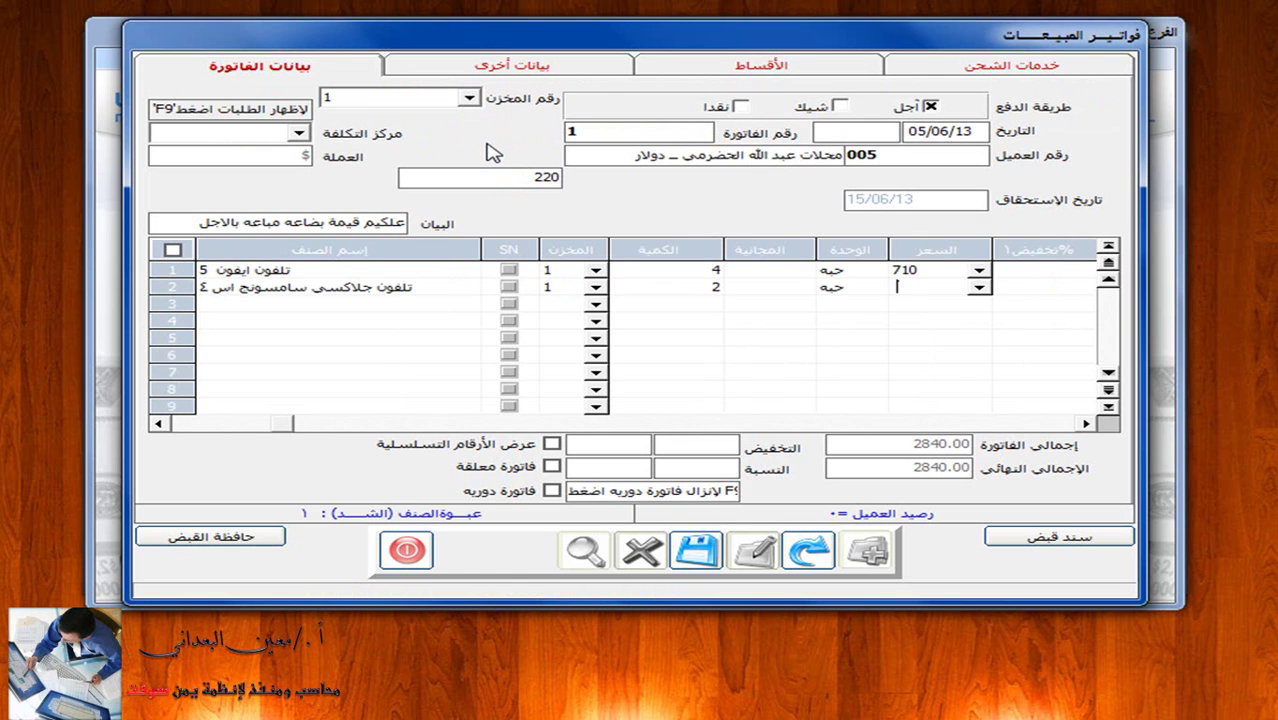
{"action": "type", "text": "680"}
{"action": "key", "text": "Return"}
{"action": "key", "text": "Return"}
{"action": "key", "text": "Return"}
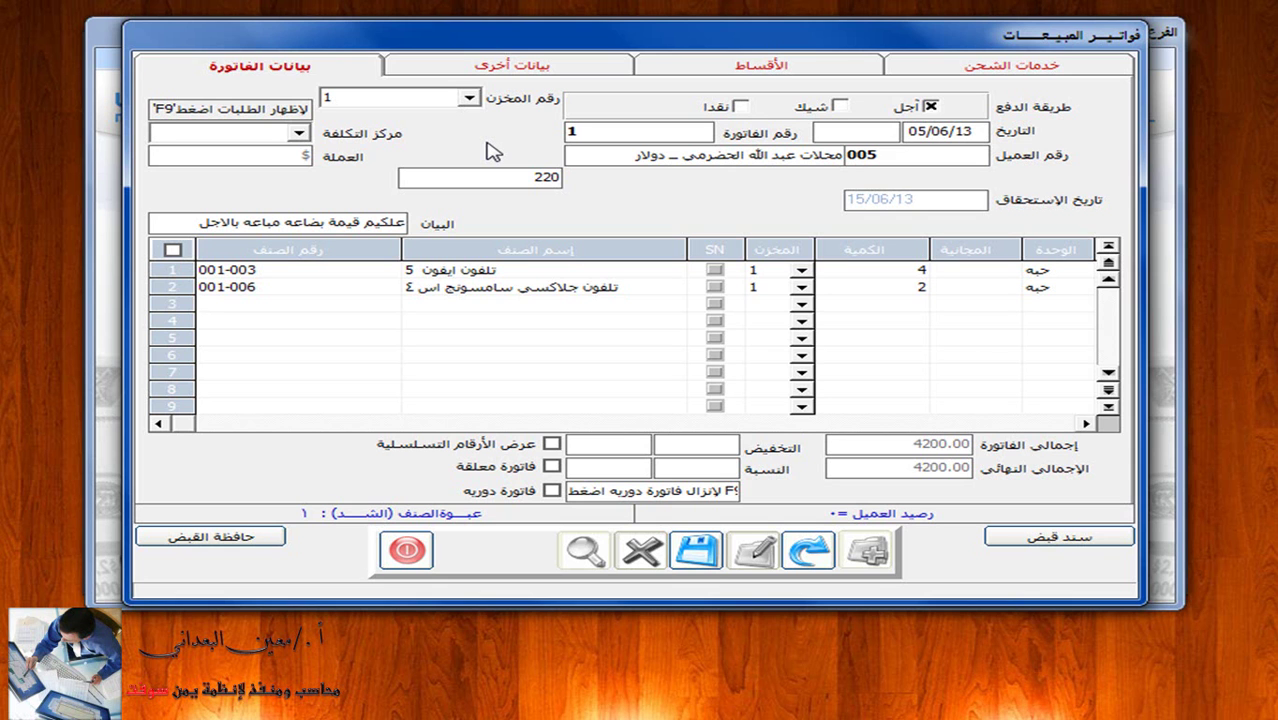
Step: Add htc (001-004) as row 3, quantity 1 at 450, bringing the total to 4650.00
{"action": "type", "text": "001"}
{"action": "key", "text": "Return"}
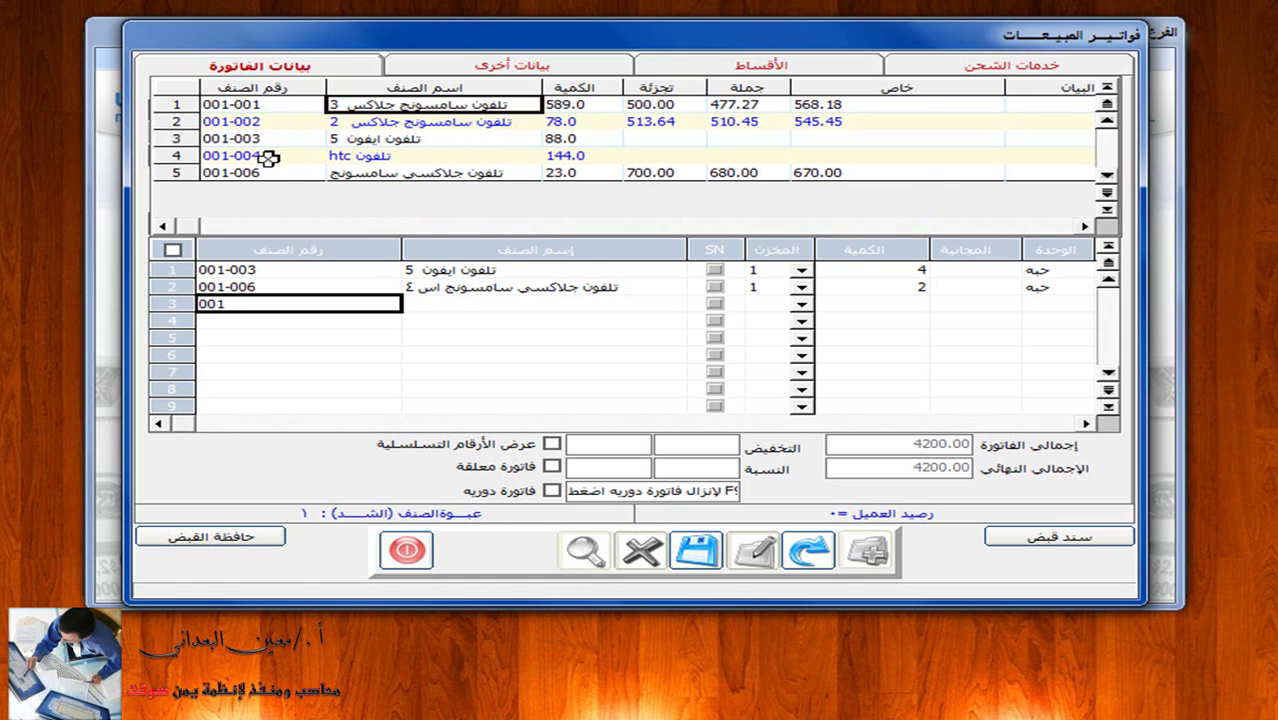
{"action": "double_click", "coordinate": [268, 158]}
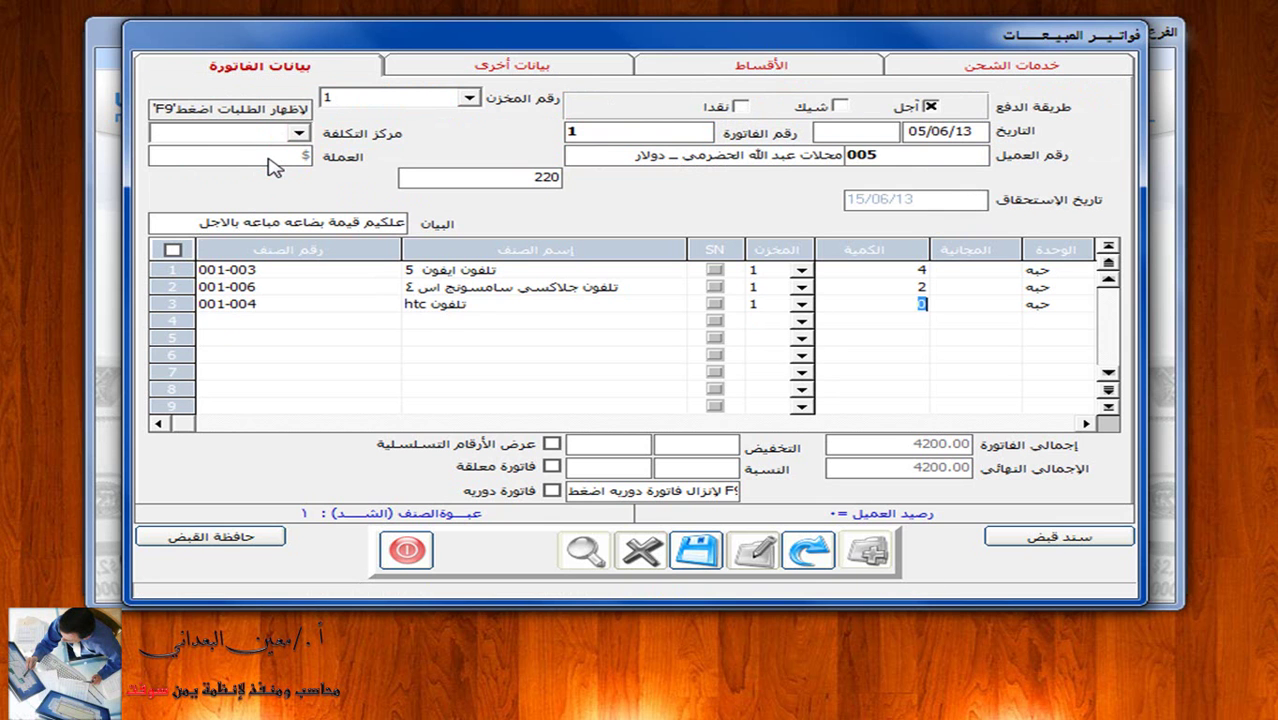
{"action": "type", "text": "1"}
{"action": "key", "text": "Return"}
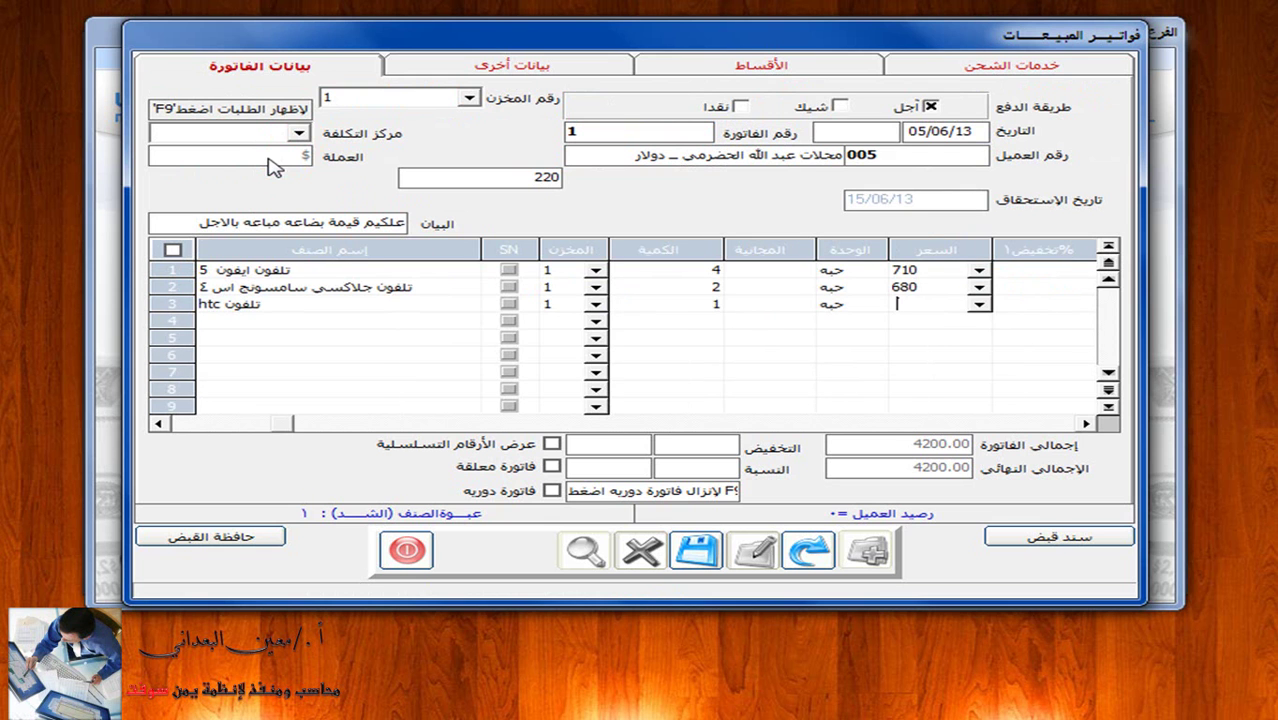
{"action": "type", "text": "450"}
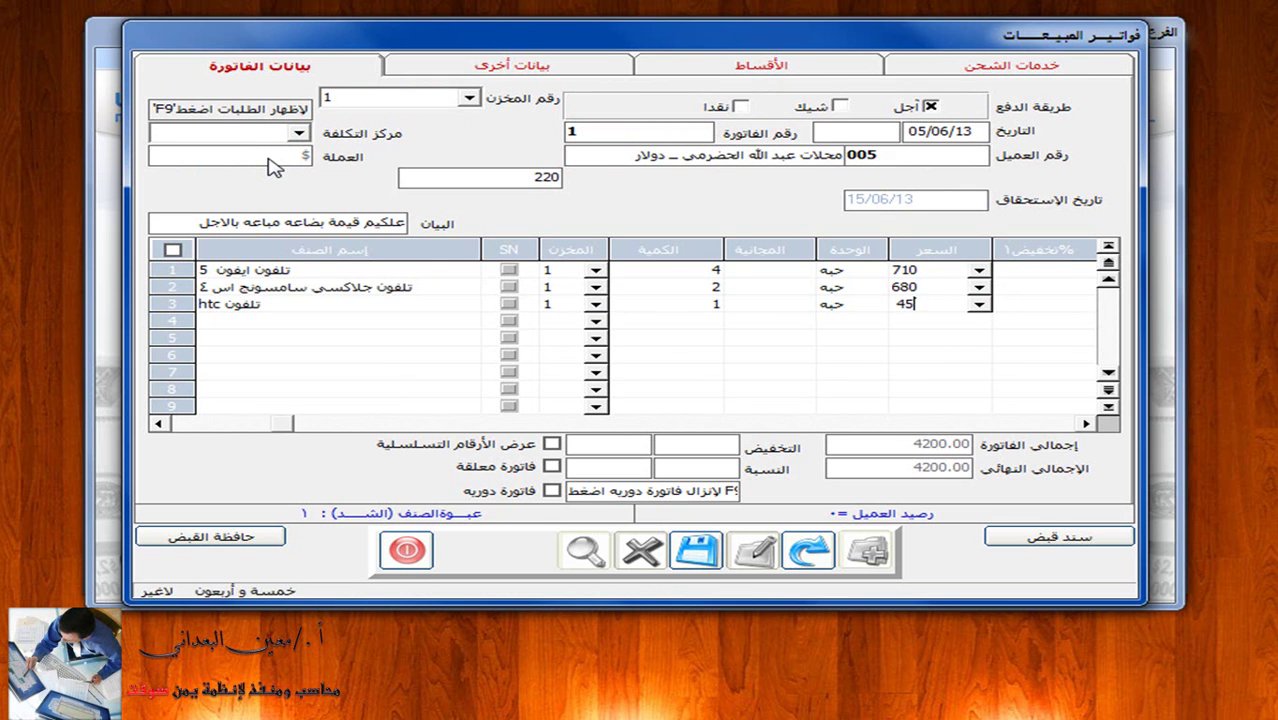
{"action": "key", "text": "Return"}
{"action": "key", "text": "Return"}
{"action": "key", "text": "Return"}
{"action": "key", "text": "Return"}
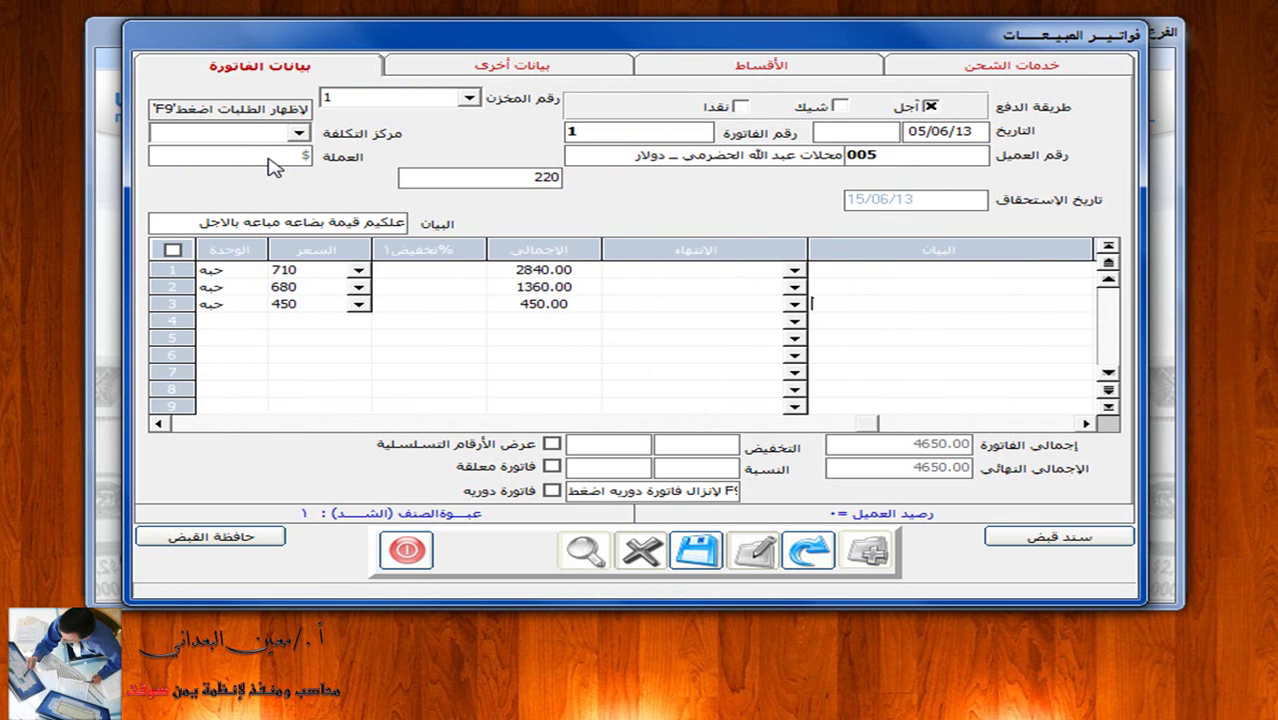
{"action": "key", "text": "Return"}
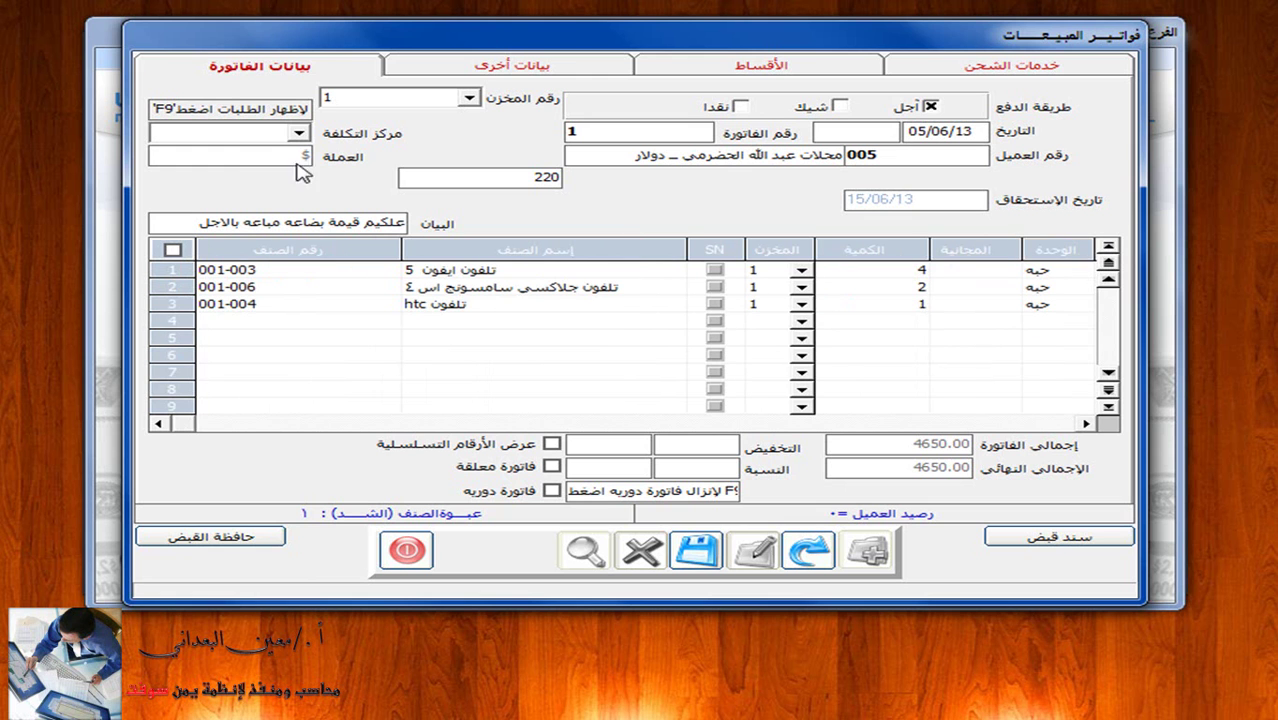
Step: Save the invoice and preview its printed bill totalling 4,650.00 on screen, then close the preview
{"action": "left_click", "coordinate": [698, 552]}
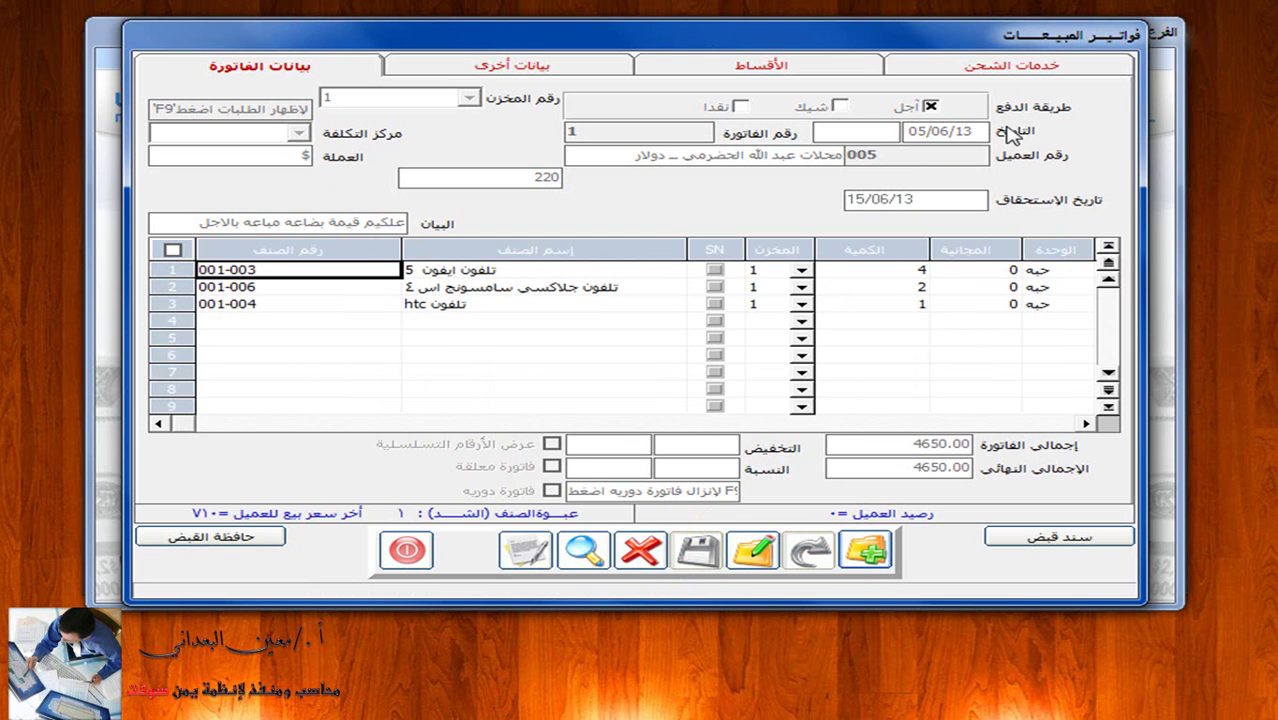
{"action": "left_click", "coordinate": [531, 553]}
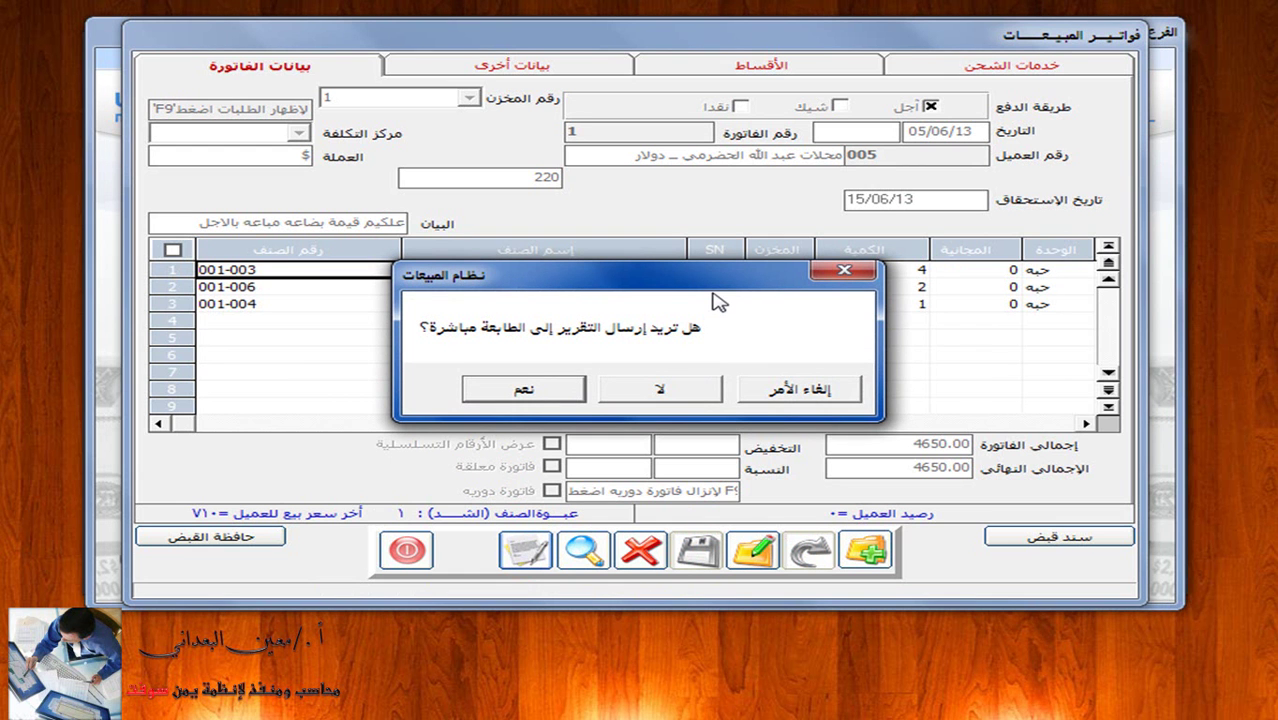
{"action": "left_click", "coordinate": [688, 392]}
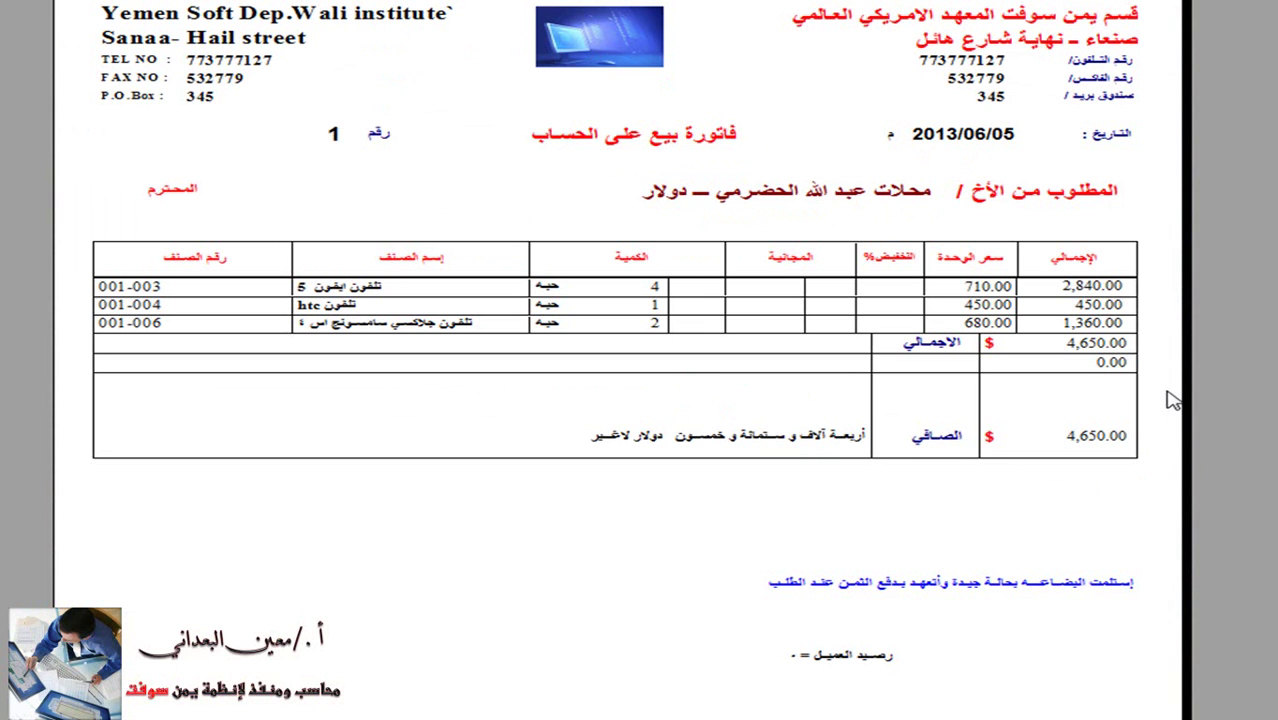
{"action": "key", "text": "Escape"}
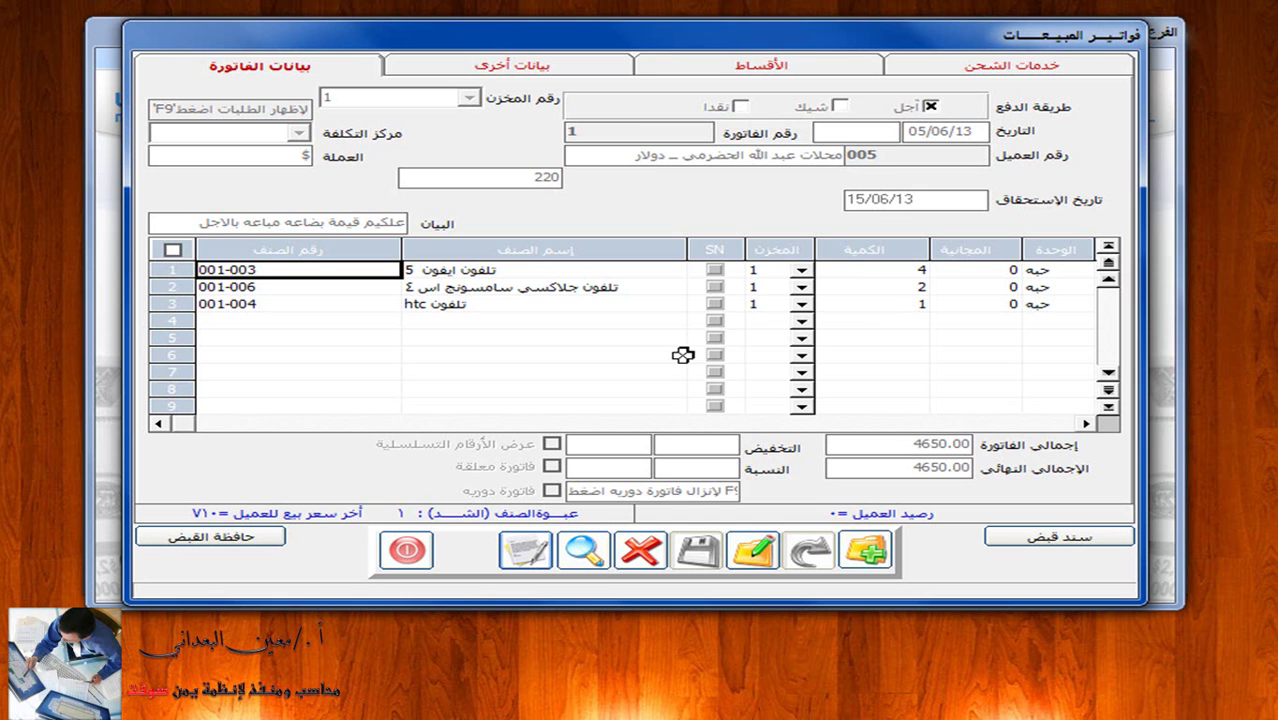
Step: Leave Sales and open sales-invoice posting under General Ledger ترحيل
{"action": "left_click", "coordinate": [422, 552]}
{"action": "left_click", "coordinate": [430, 61]}
{"action": "left_click", "coordinate": [1127, 196]}
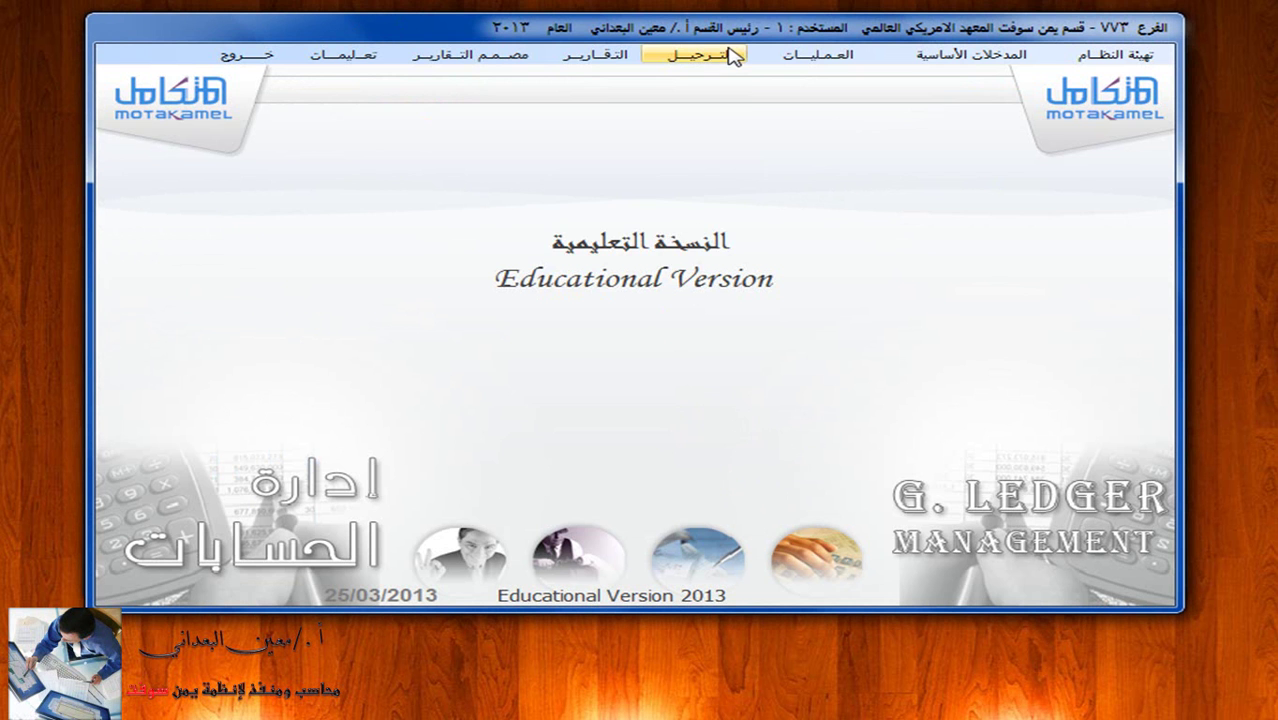
{"action": "left_click", "coordinate": [728, 50]}
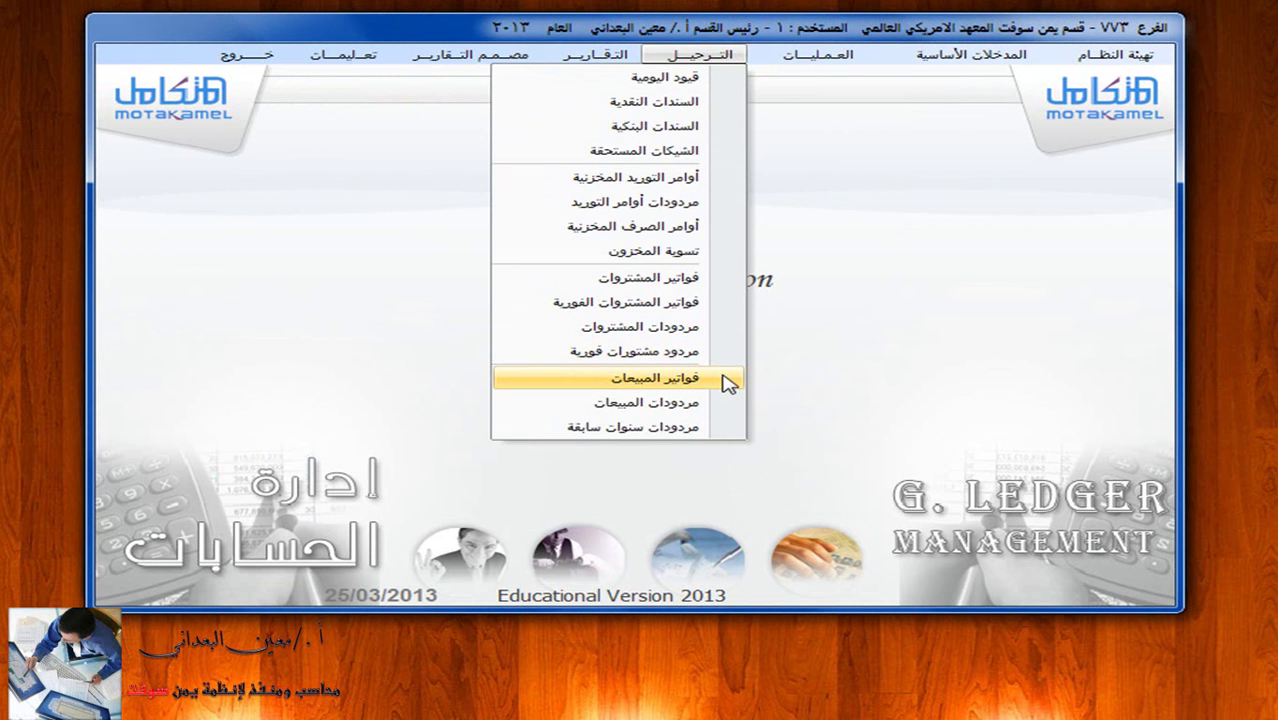
{"action": "left_click", "coordinate": [723, 379]}
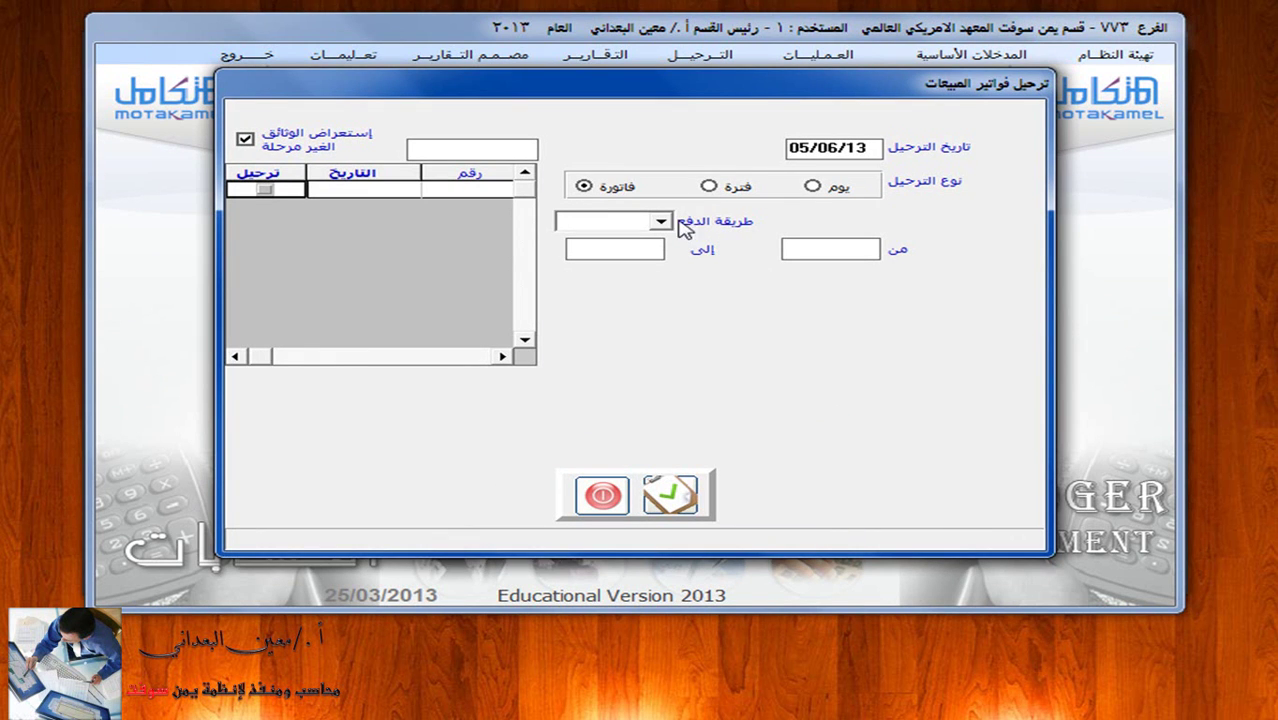
Step: Post credit (4-اجل) invoice 1 by individual invoice and close the posting window
{"action": "left_click", "coordinate": [590, 220]}
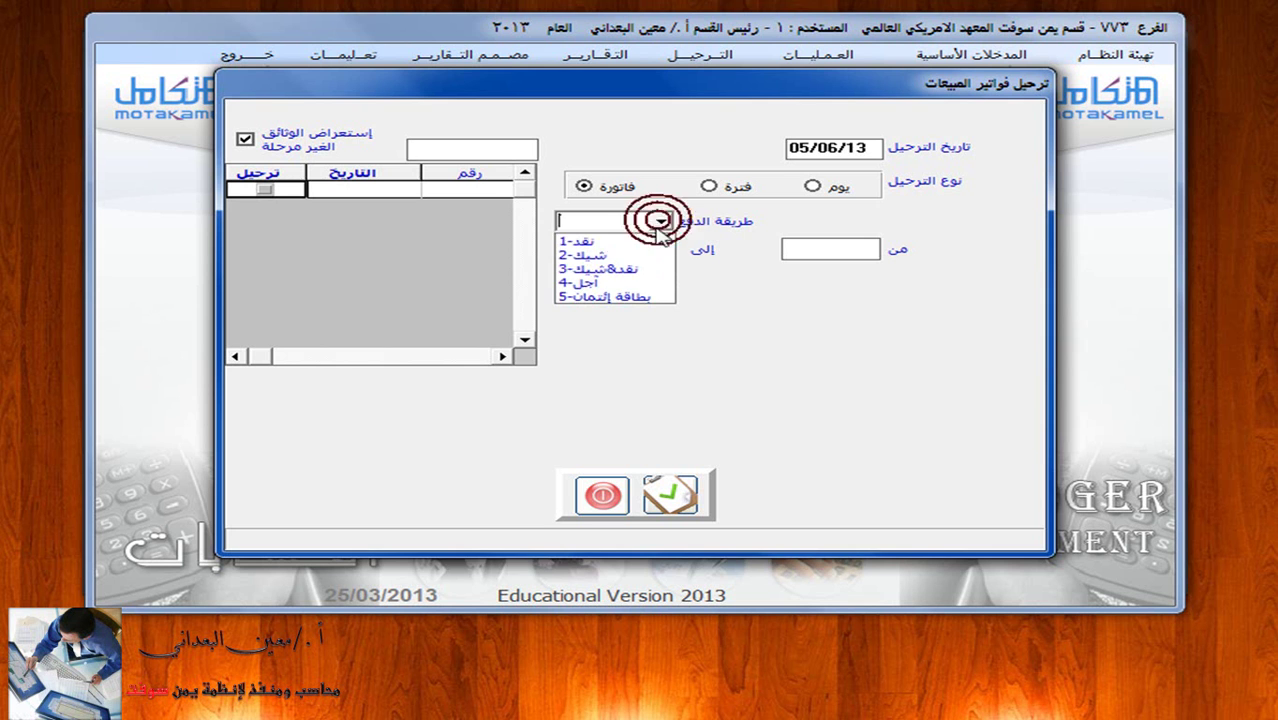
{"action": "left_click", "coordinate": [635, 279]}
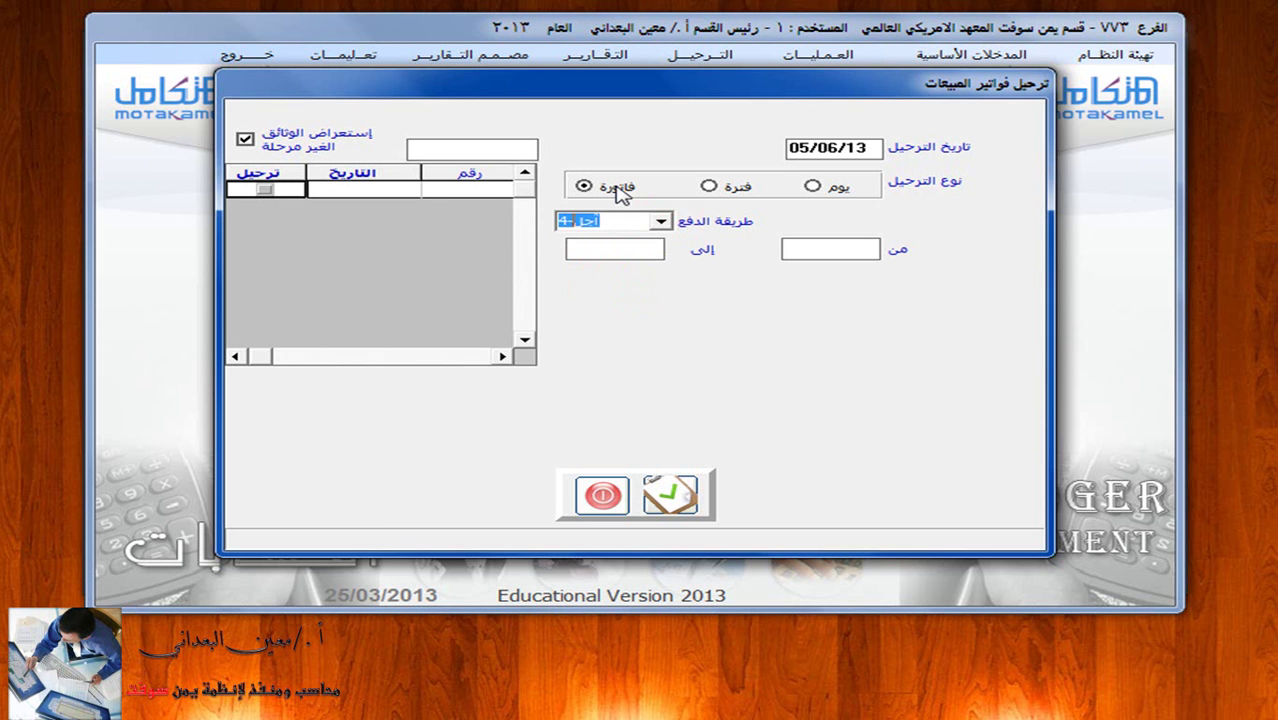
{"action": "left_click", "coordinate": [616, 188]}
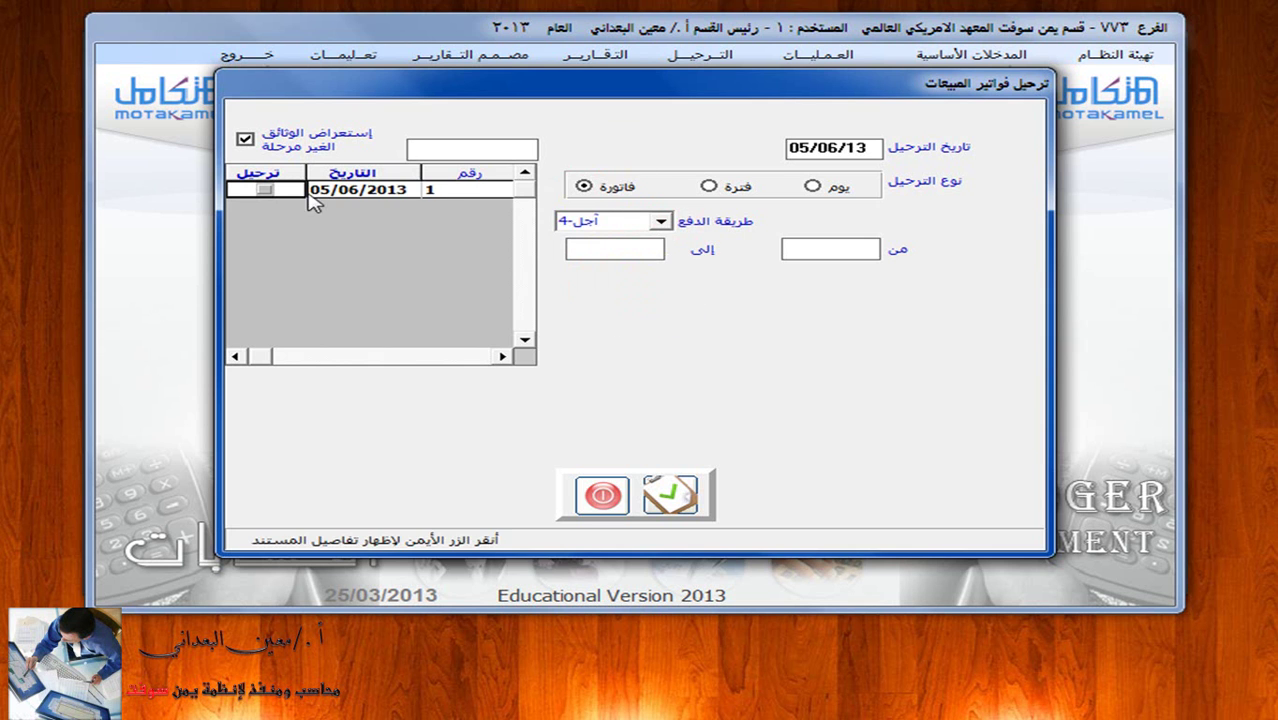
{"action": "left_click", "coordinate": [265, 190]}
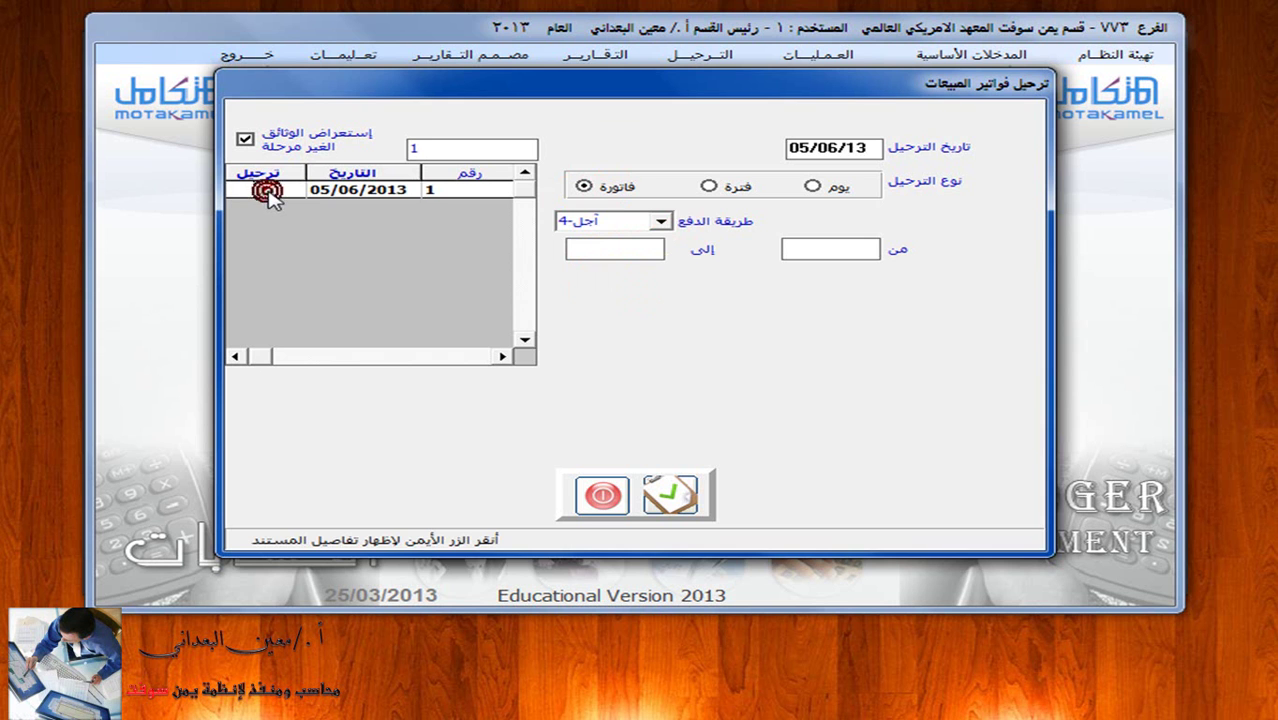
{"action": "right_click", "coordinate": [347, 191]}
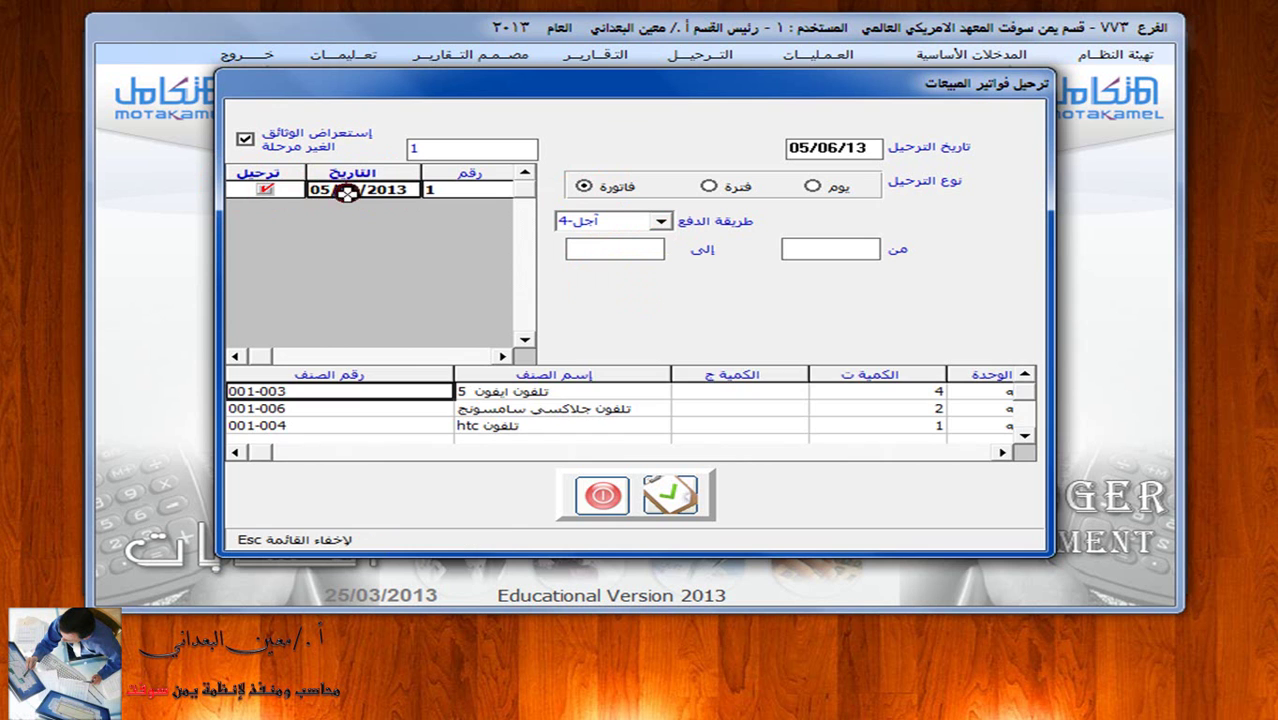
{"action": "left_click", "coordinate": [1001, 452]}
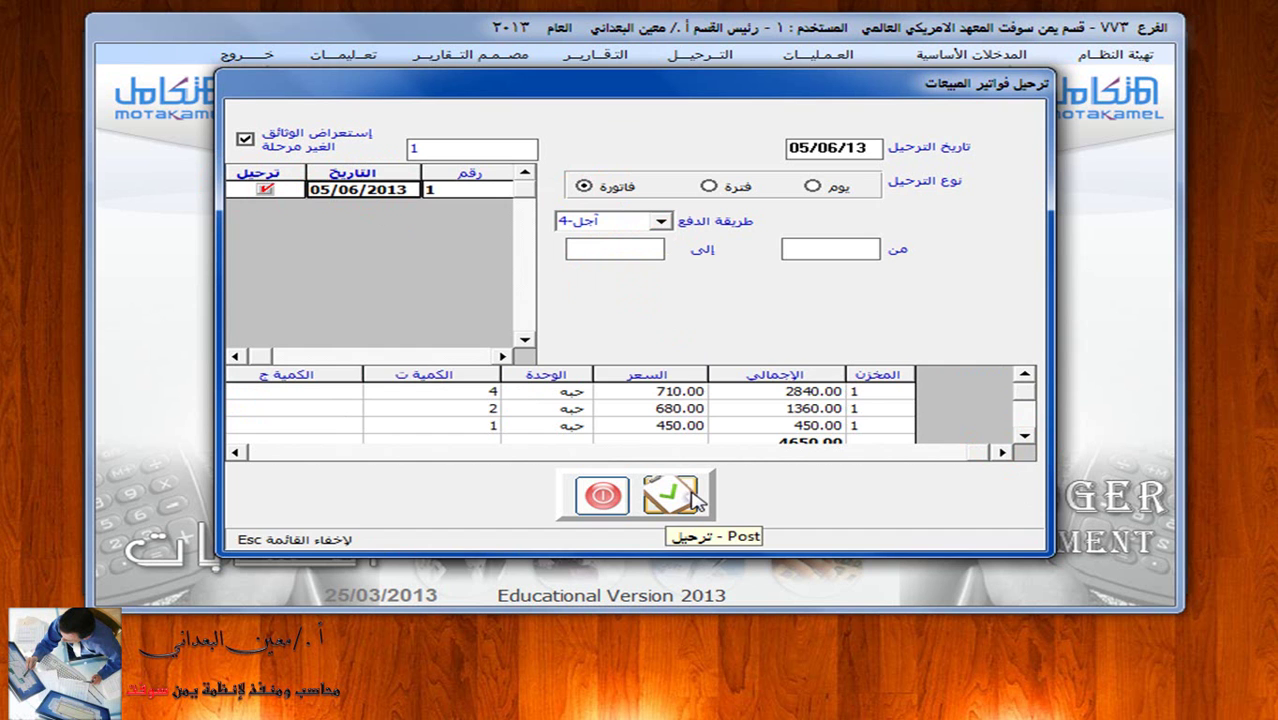
{"action": "left_click", "coordinate": [695, 498]}
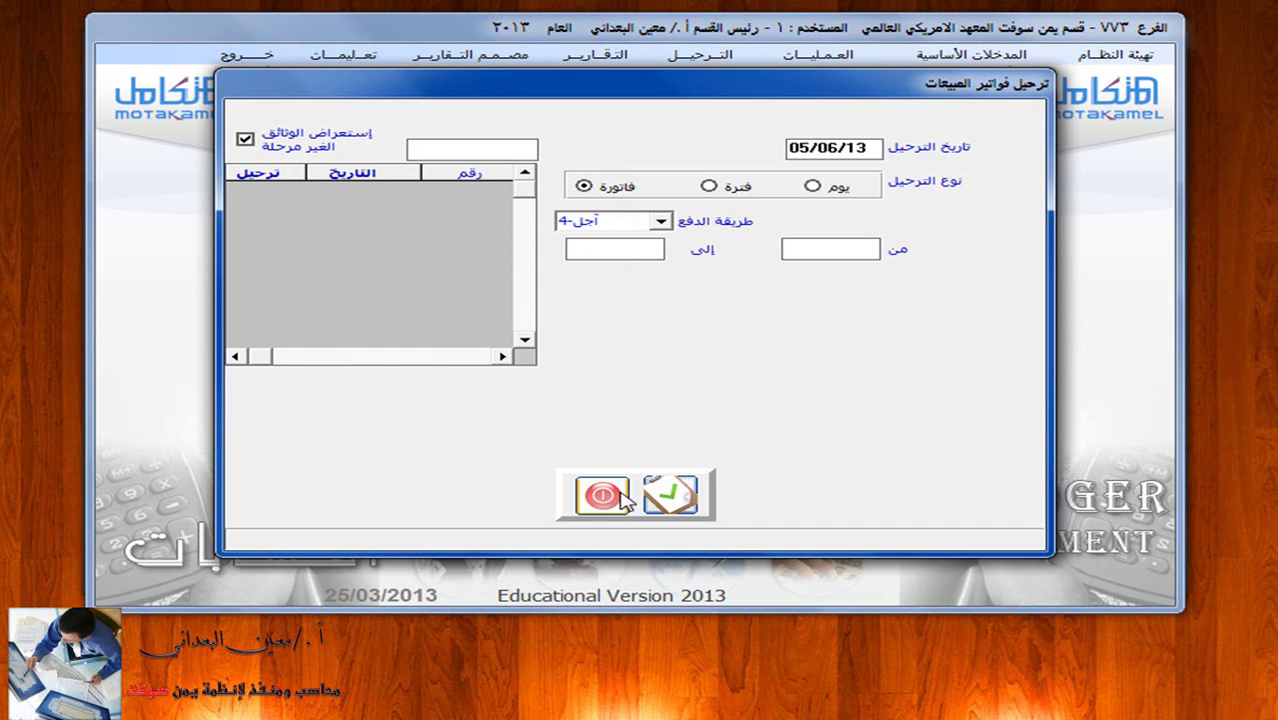
{"action": "left_click", "coordinate": [603, 496]}
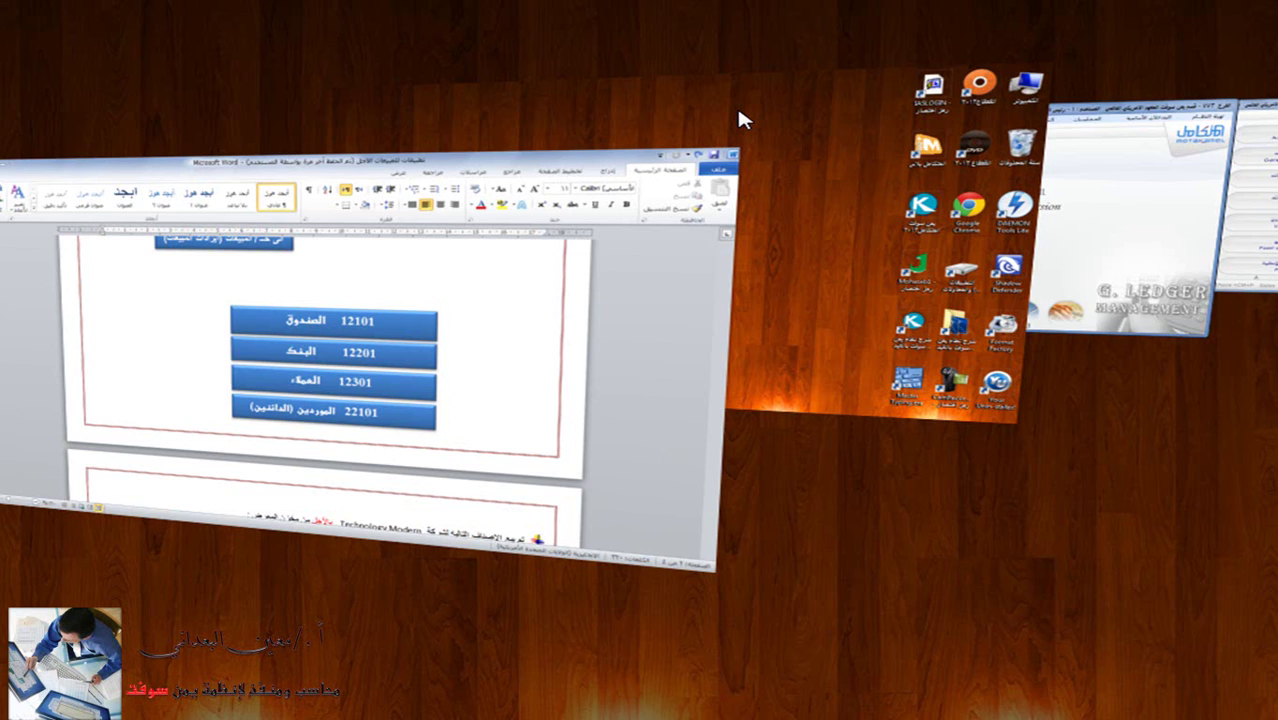
{"action": "scroll", "coordinate": [654, 332], "scroll_direction": "up", "scroll_amount": 3}
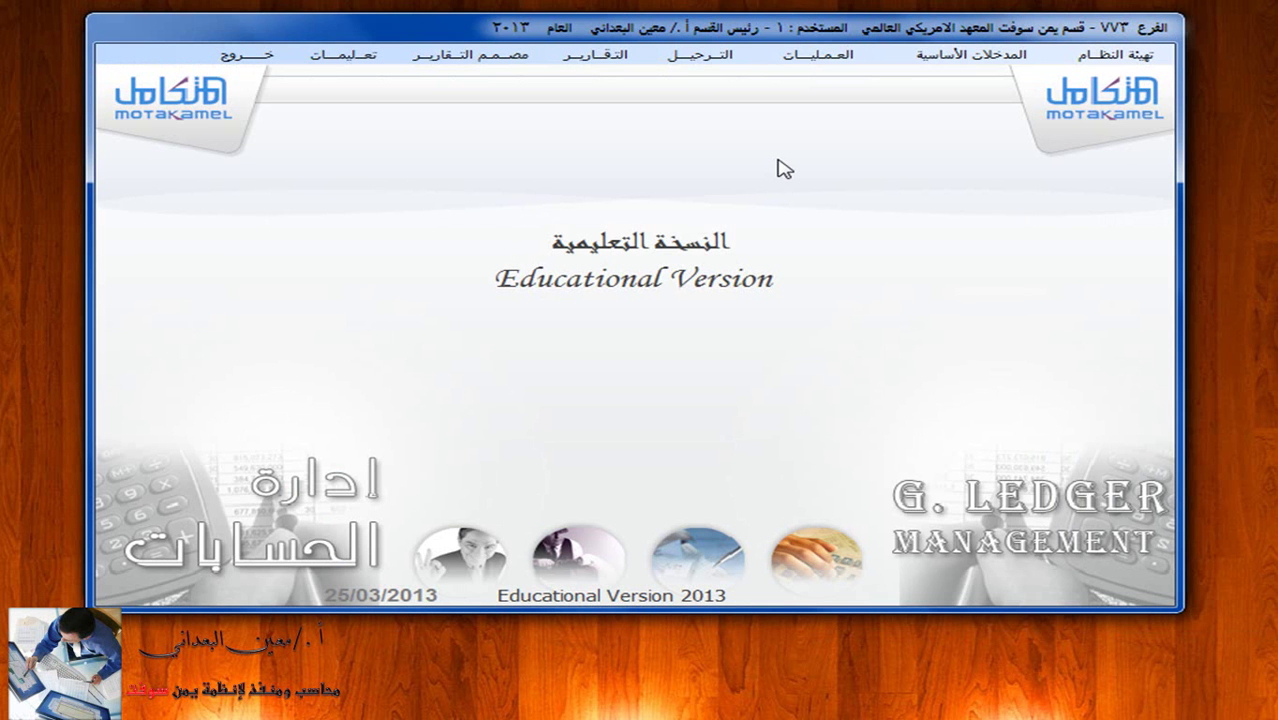
Step: Run the general journal for credit (آجل -4) sales invoices, 01/01/13–05/06/13, then close the preview
{"action": "left_click", "coordinate": [638, 56]}
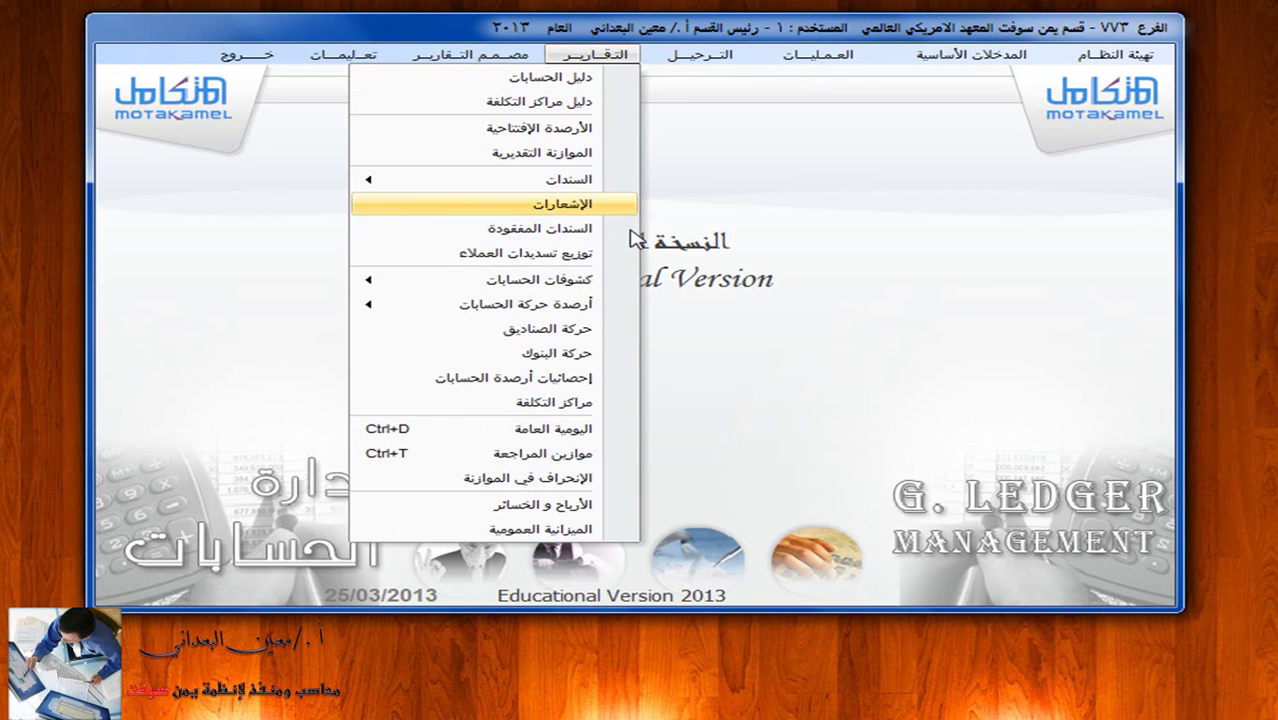
{"action": "left_click", "coordinate": [621, 429]}
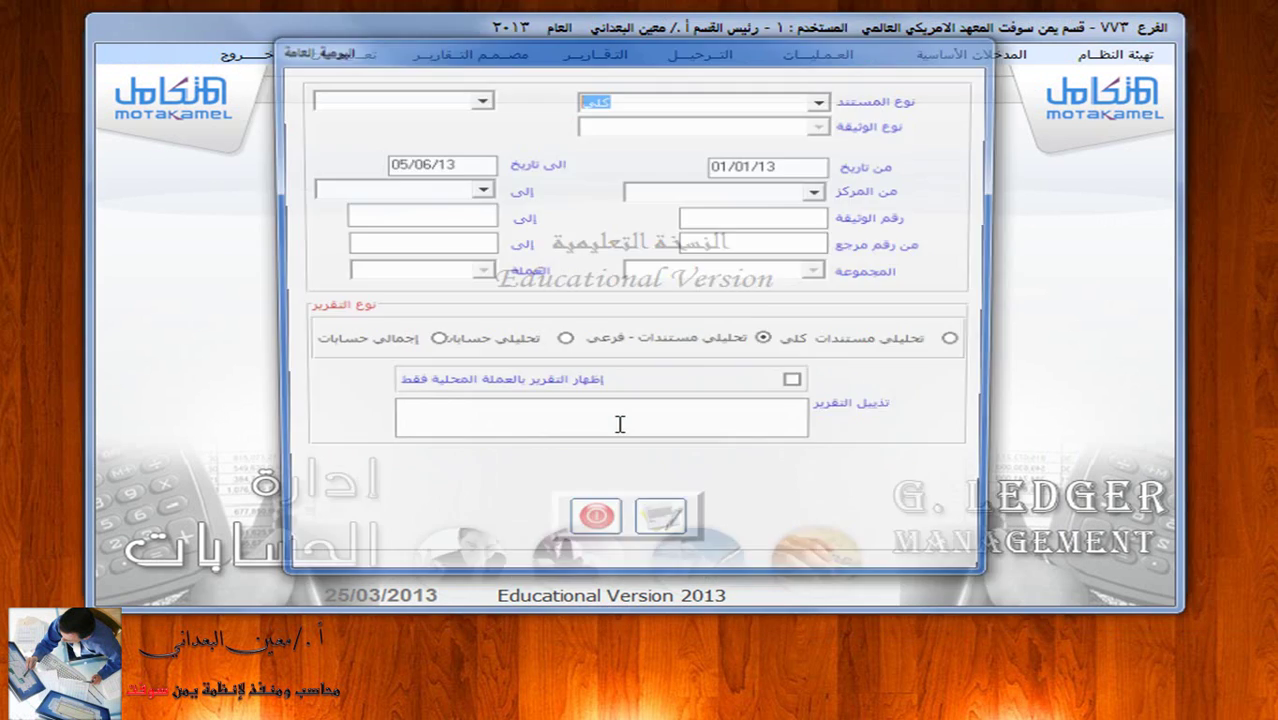
{"action": "left_click", "coordinate": [821, 99]}
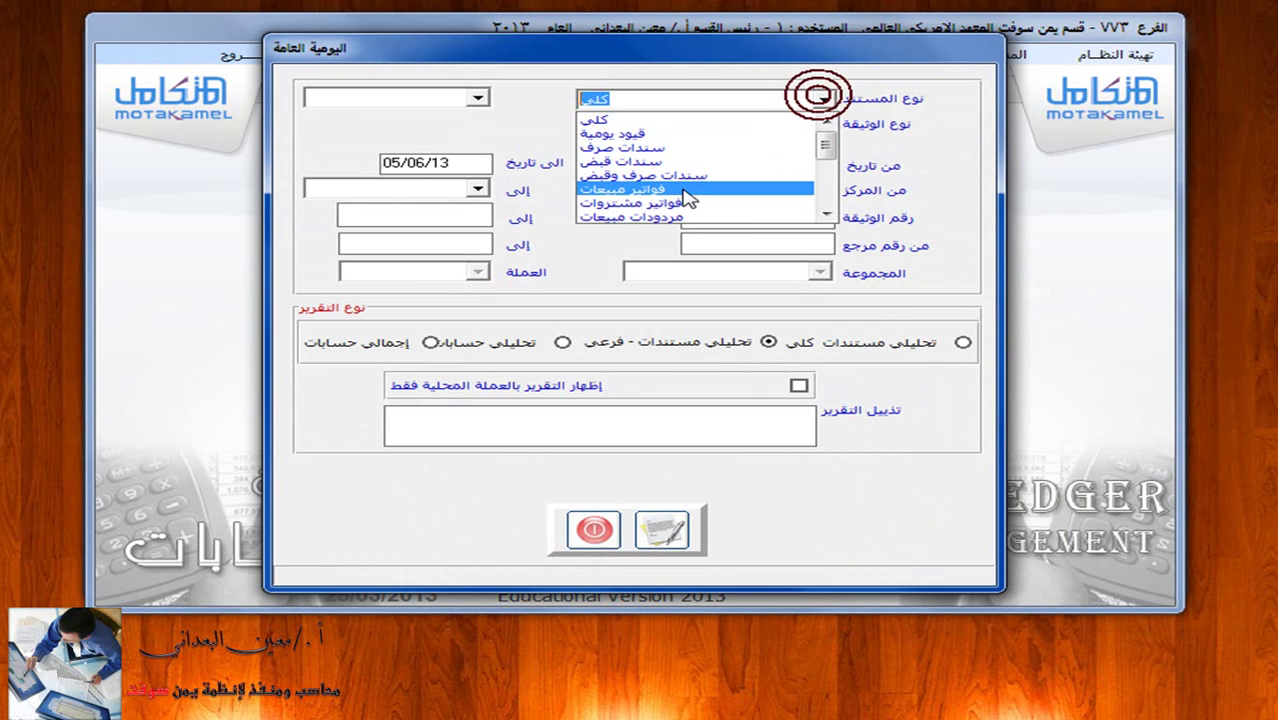
{"action": "left_click", "coordinate": [684, 190]}
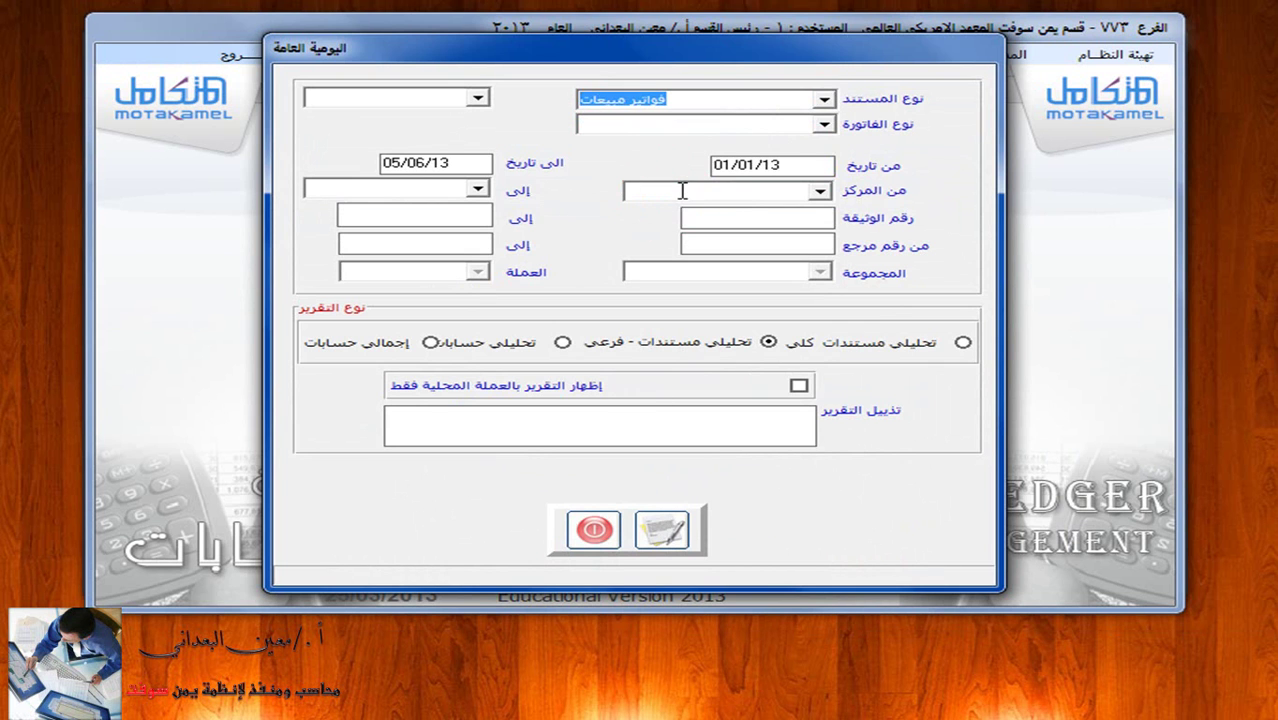
{"action": "left_click", "coordinate": [823, 124]}
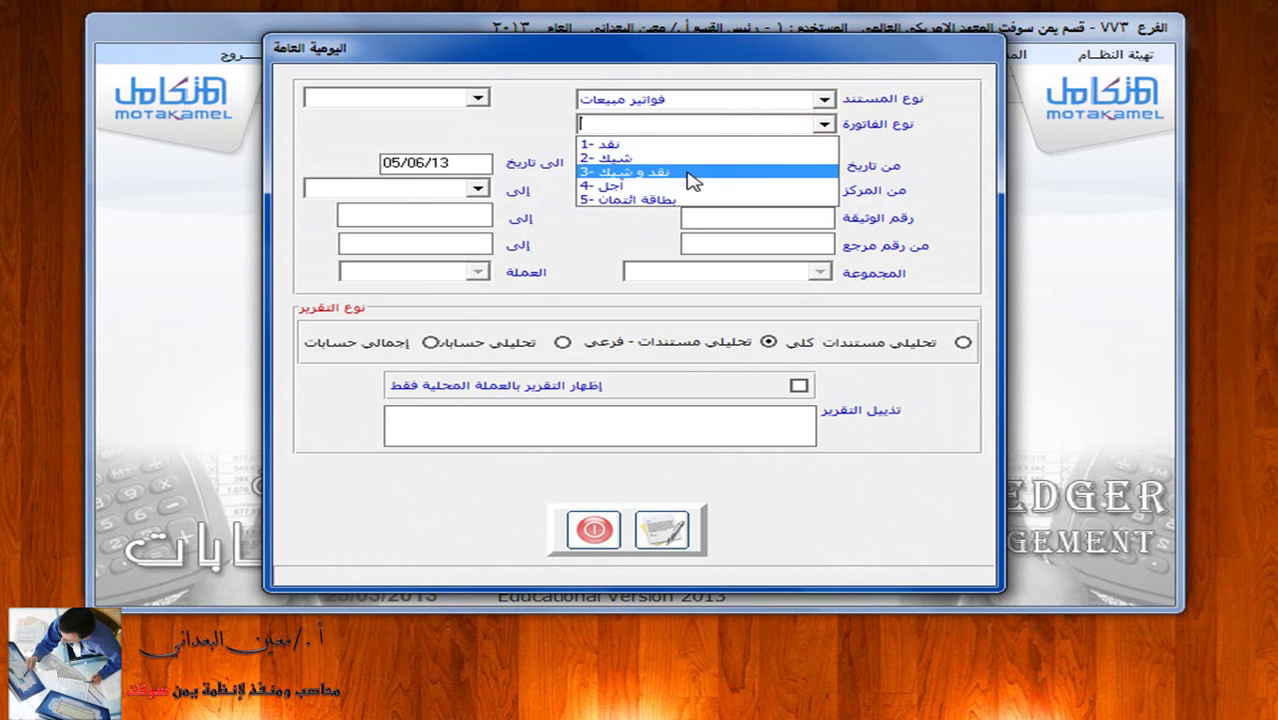
{"action": "left_click", "coordinate": [693, 188]}
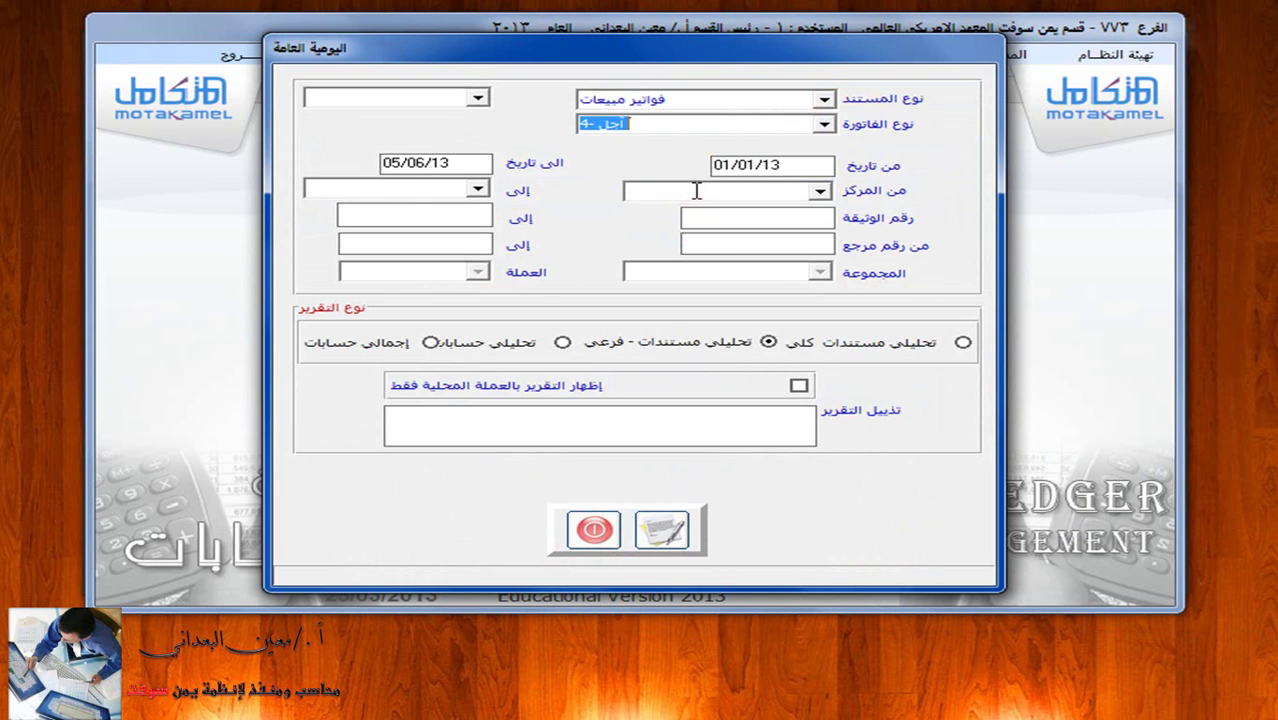
{"action": "left_click", "coordinate": [666, 523]}
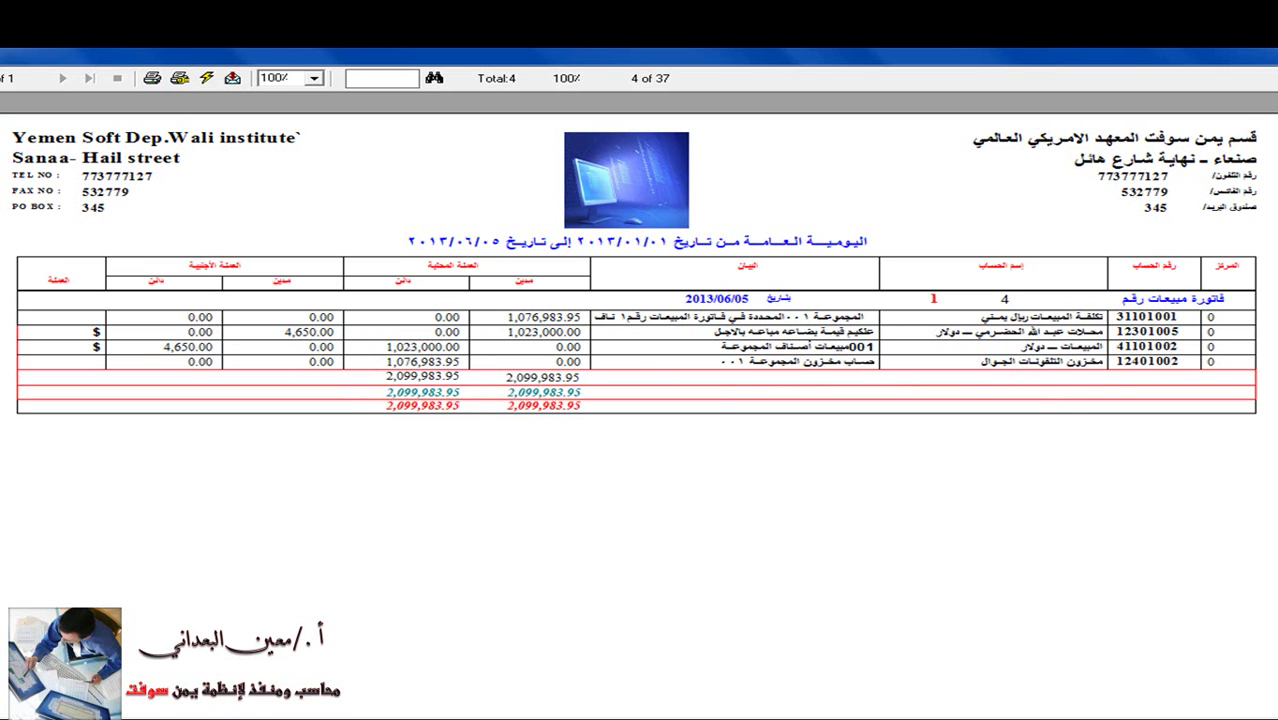
{"action": "key", "text": "Escape"}
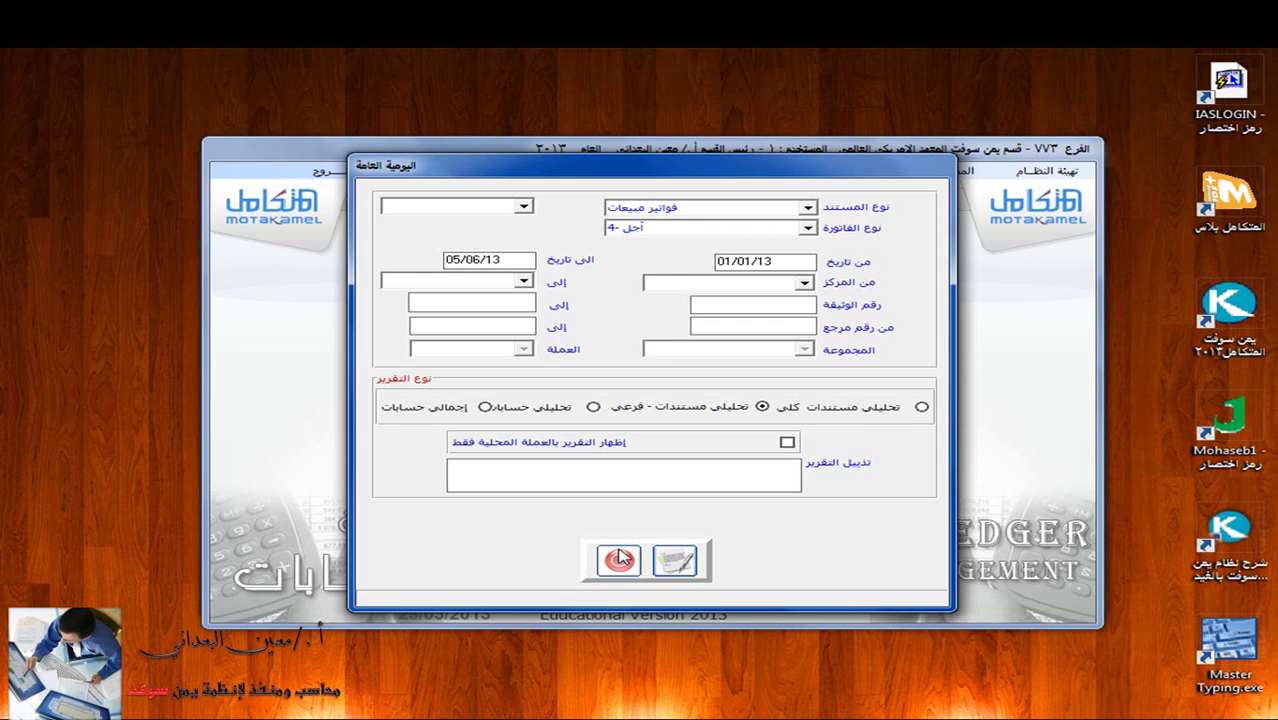
Step: Close the journal form, reopen General Ledger, and open Reports > كشوفات الحسابات > الحسابات الفرعية
{"action": "left_click", "coordinate": [619, 559]}
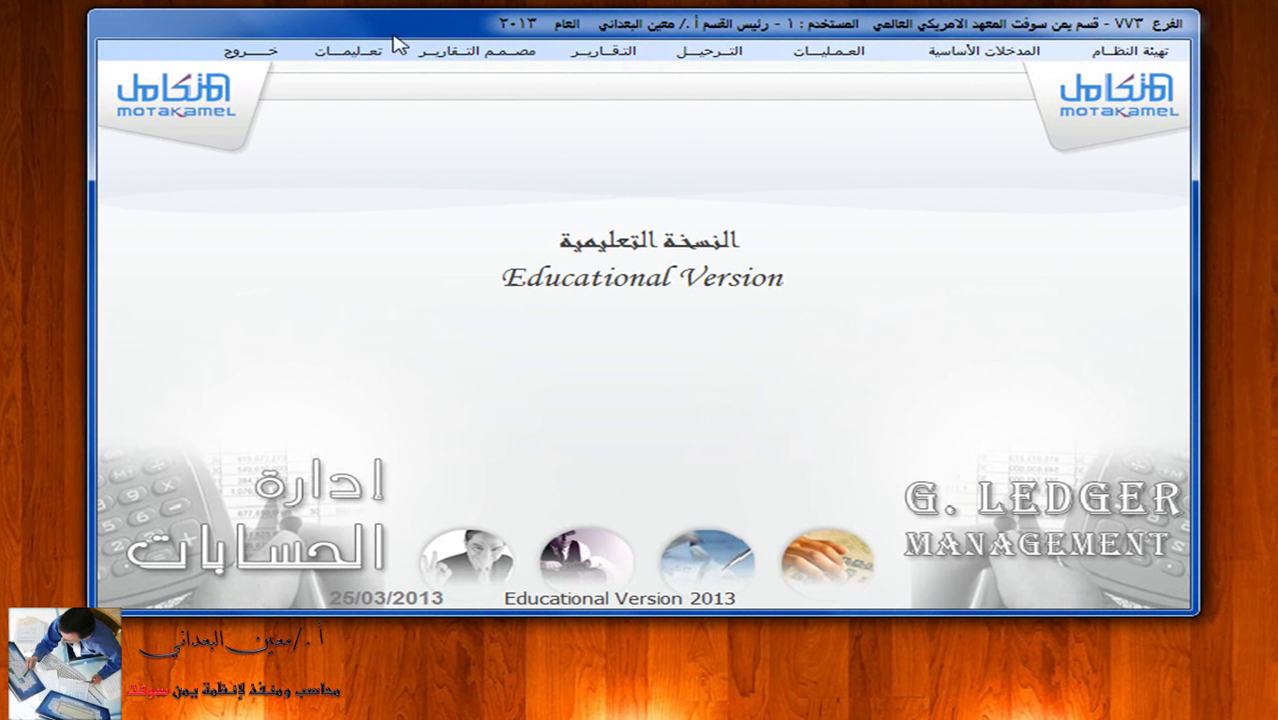
{"action": "left_click", "coordinate": [248, 52]}
{"action": "left_click", "coordinate": [830, 185]}
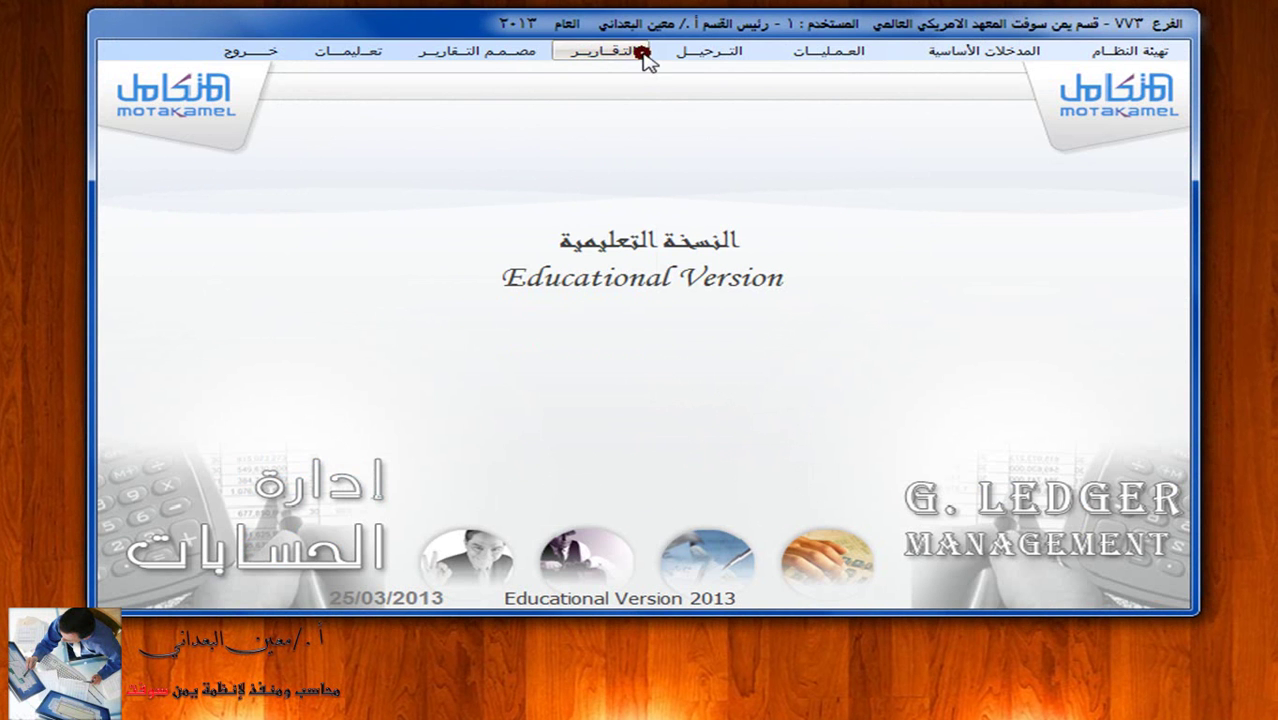
{"action": "left_click", "coordinate": [645, 57]}
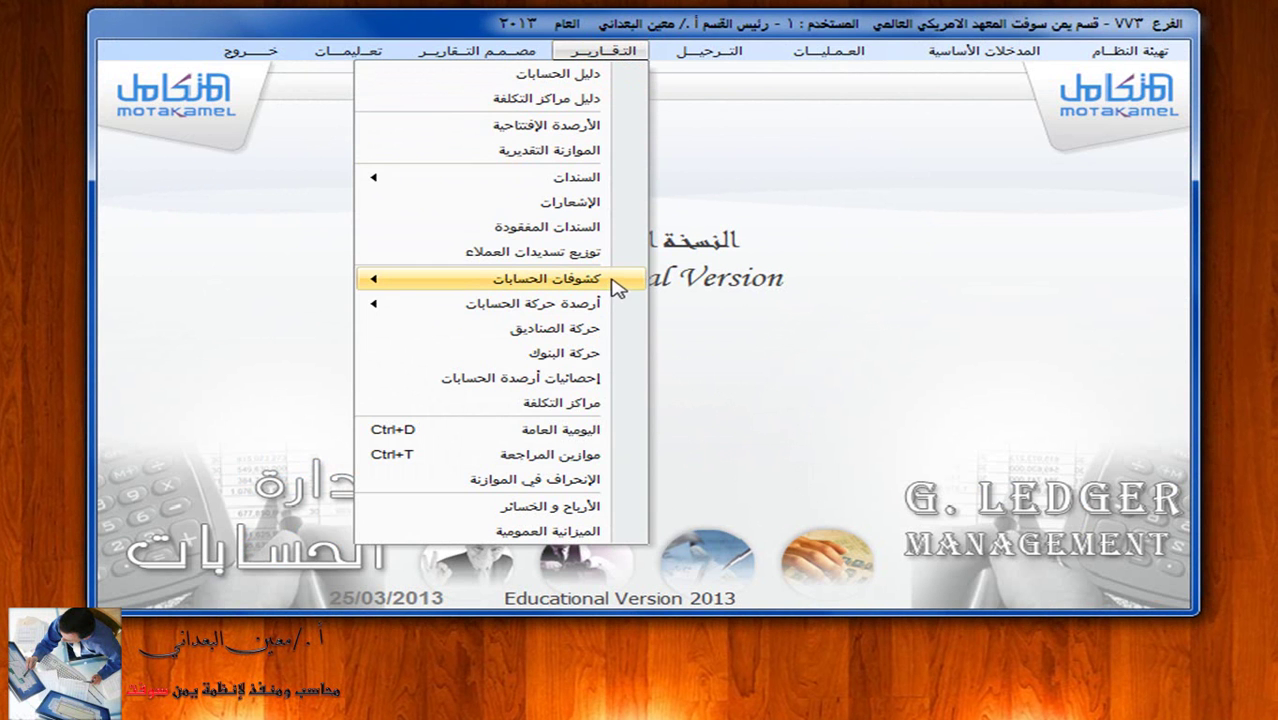
{"action": "left_click", "coordinate": [480, 280]}
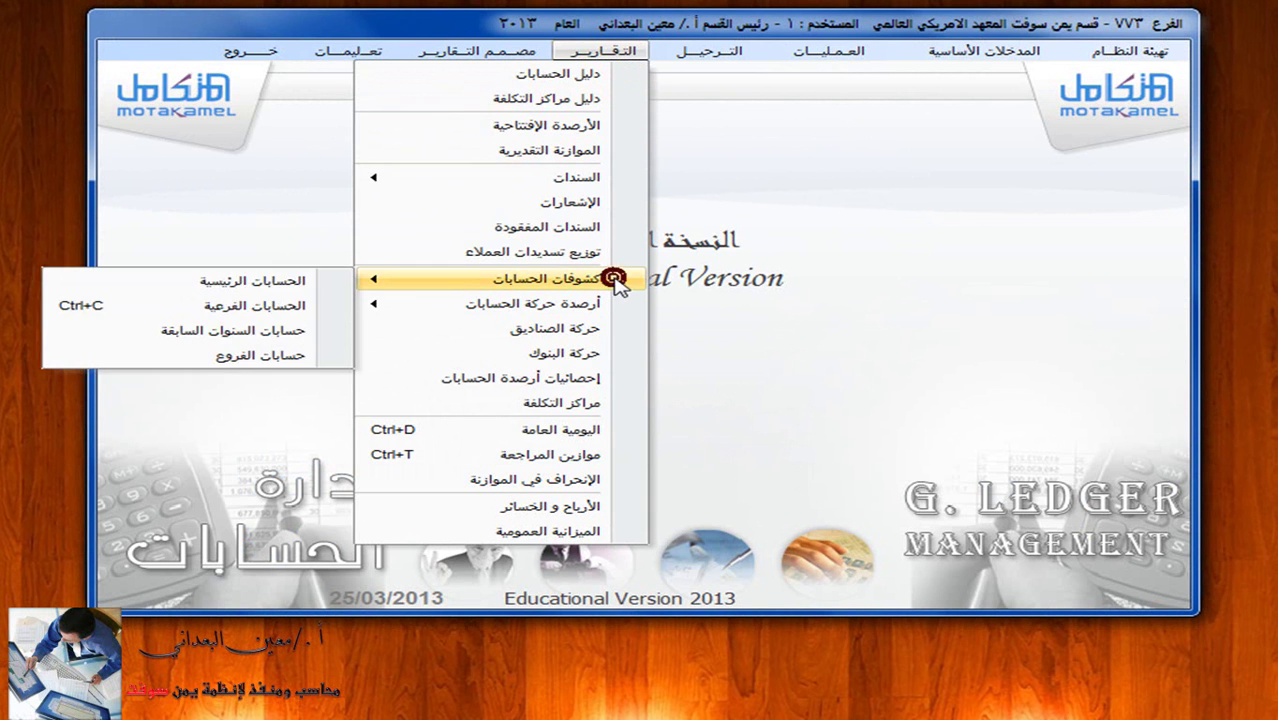
{"action": "left_click", "coordinate": [327, 313]}
{"action": "left_click", "coordinate": [769, 81]}
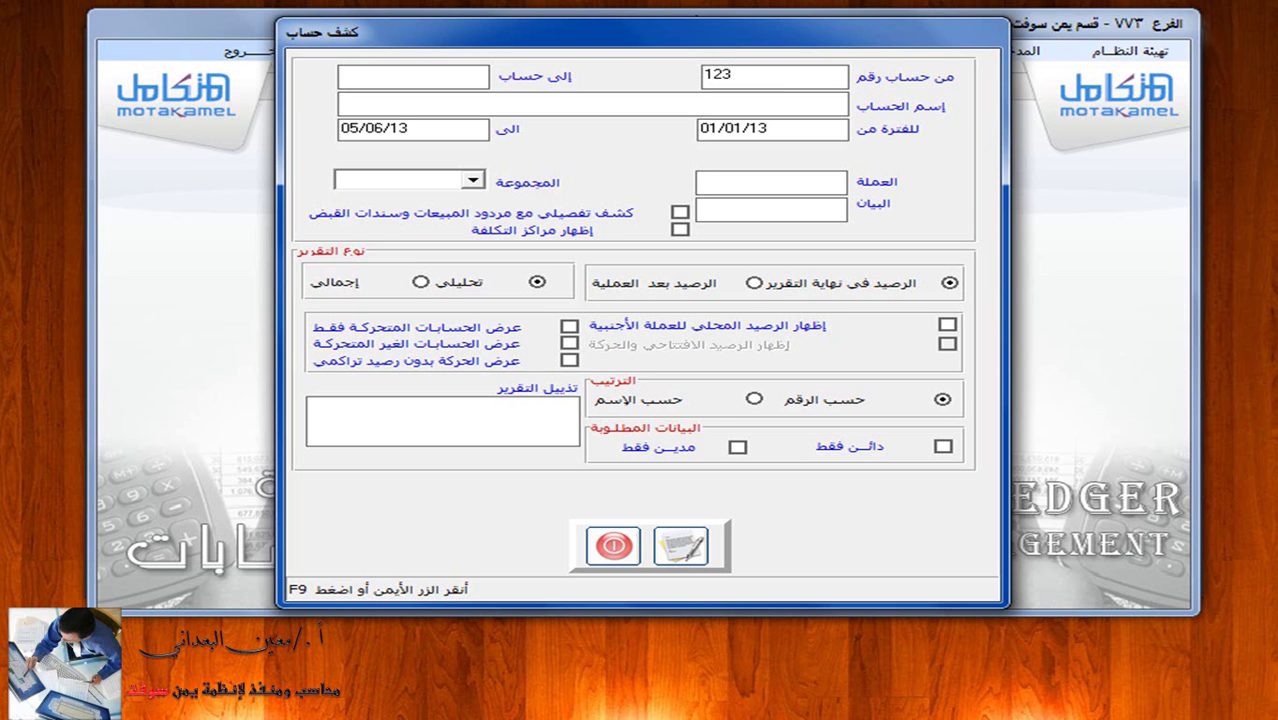
Step: Look up the new customer's account by full name and run its statement for 01/01/13–05/06/13
{"action": "right_click", "coordinate": [769, 79]}
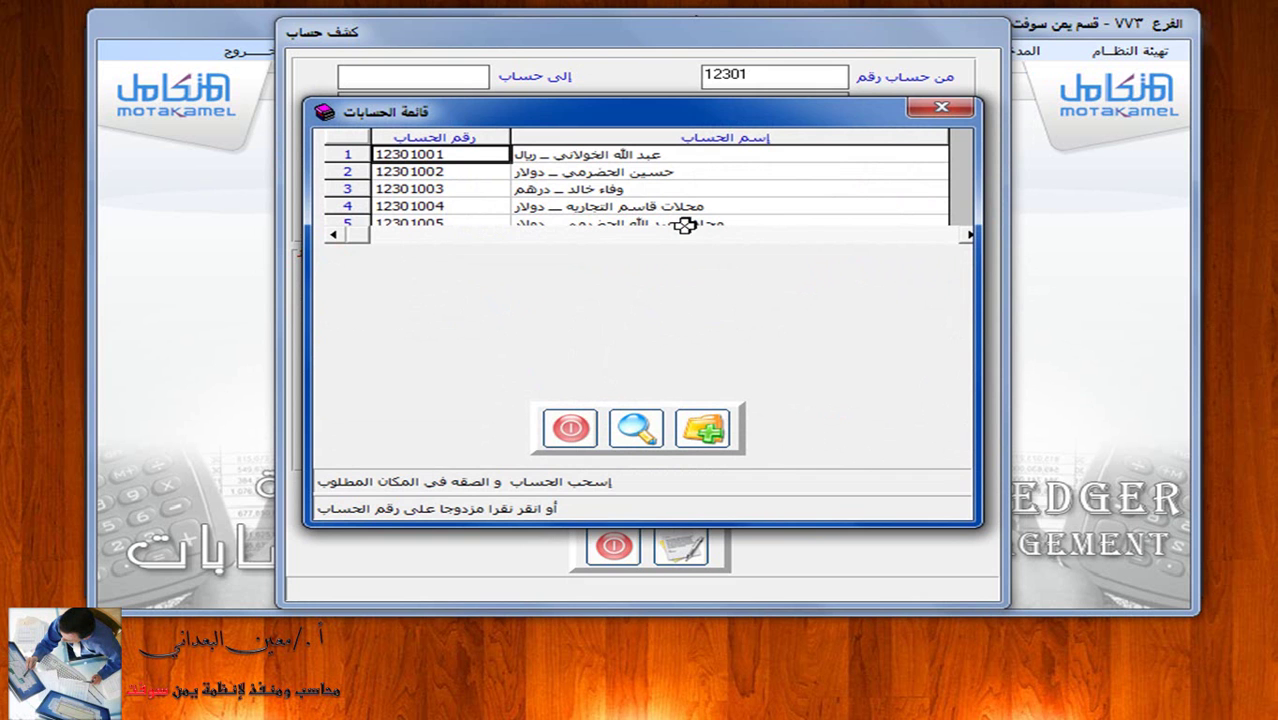
{"action": "left_click", "coordinate": [941, 107]}
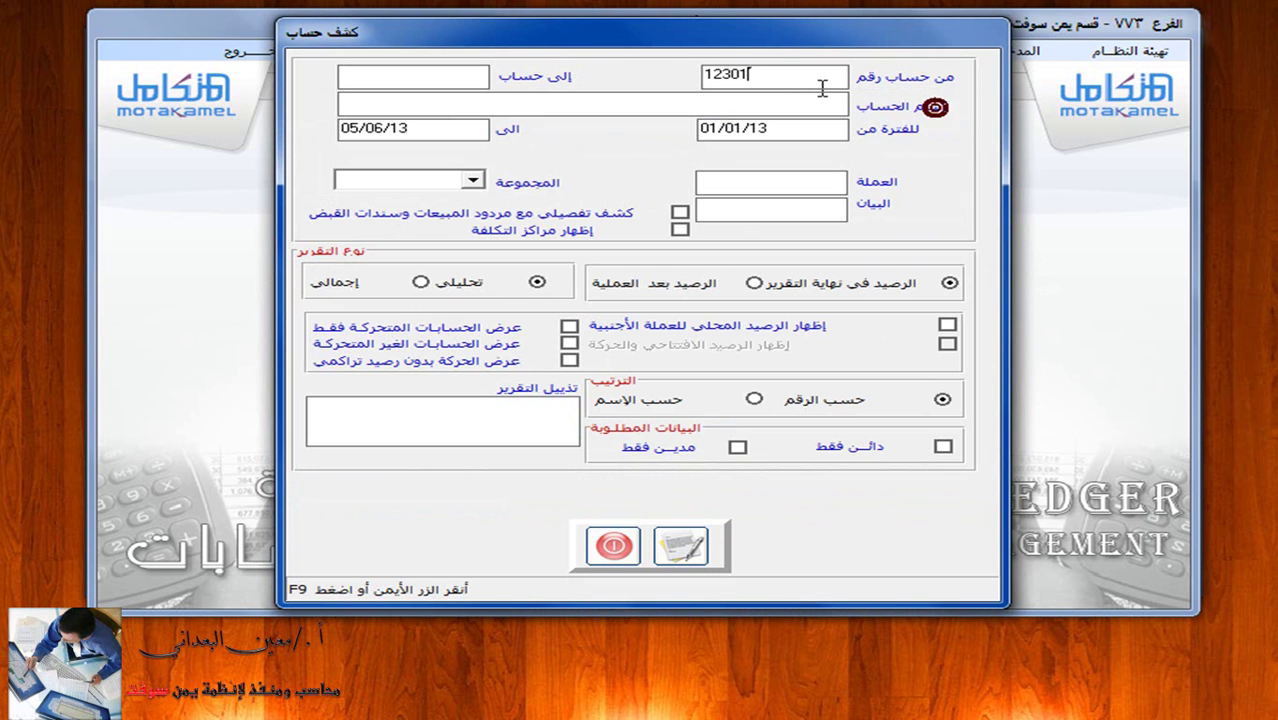
{"action": "key", "text": "BackSpace"}
{"action": "key", "text": "BackSpace"}
{"action": "key", "text": "BackSpace"}
{"action": "key", "text": "BackSpace"}
{"action": "key", "text": "BackSpace"}
{"action": "type", "text": "1"}
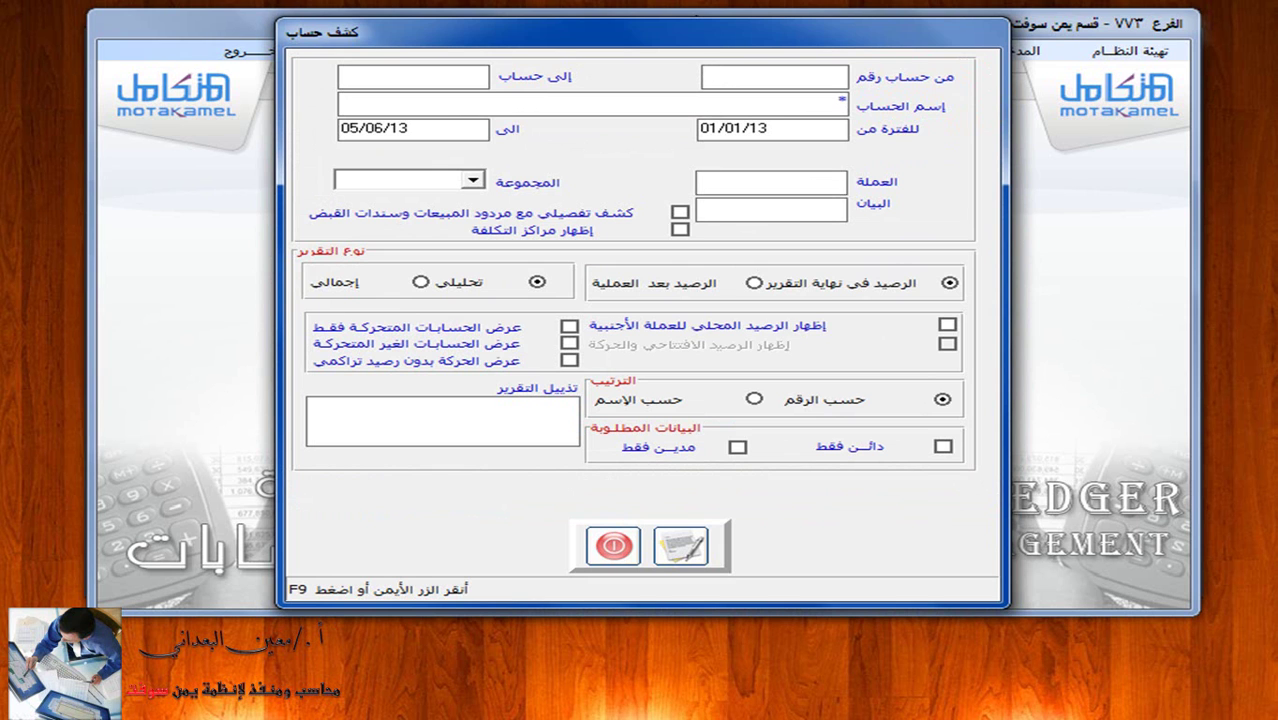
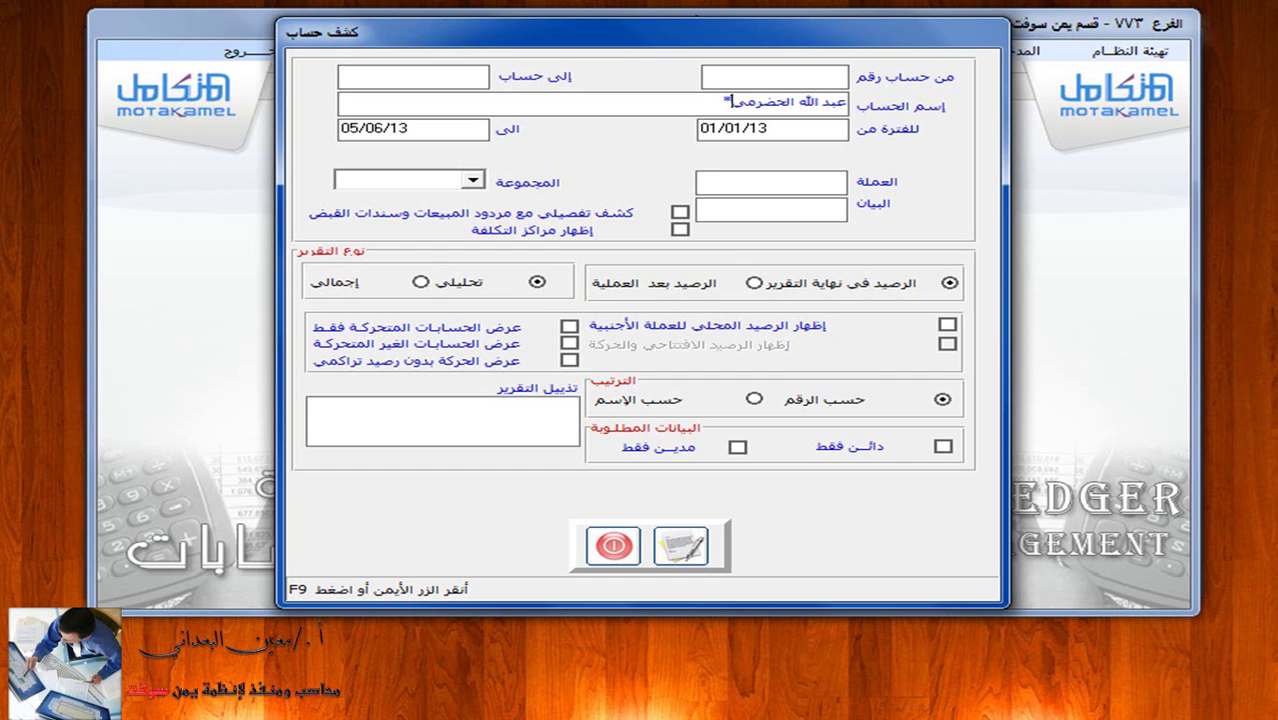
{"action": "key", "text": "Return"}
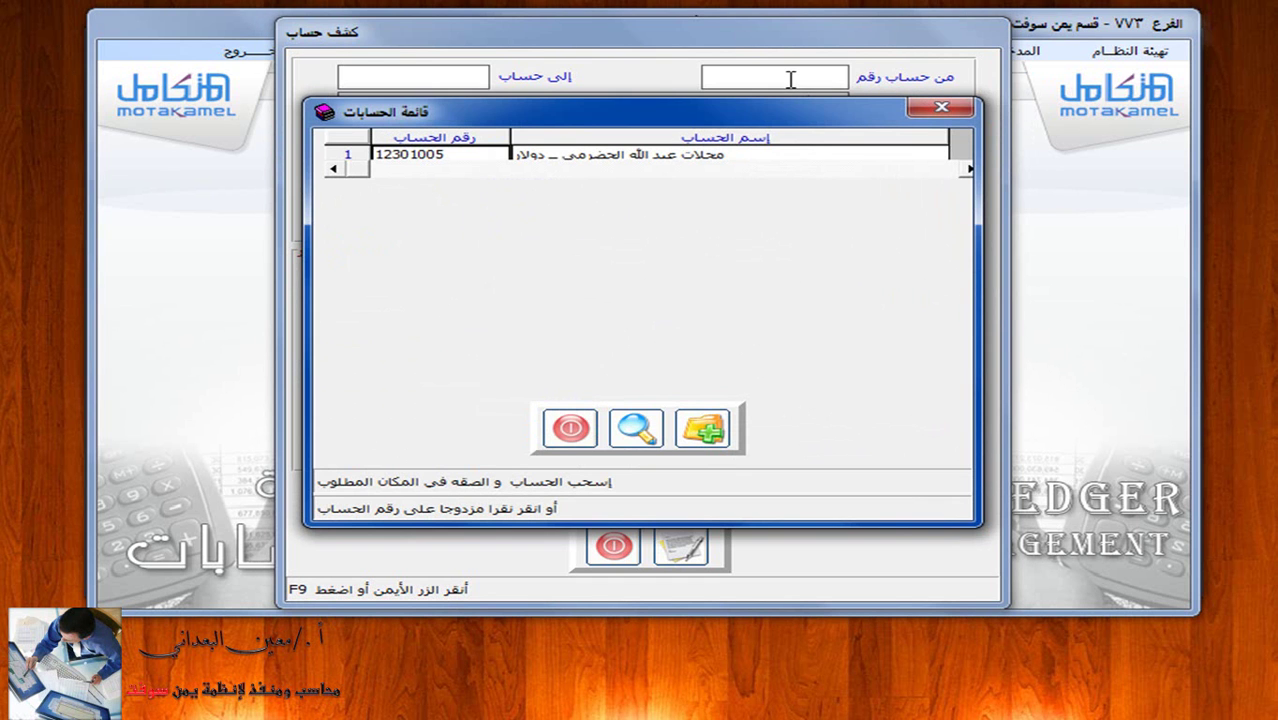
{"action": "double_click", "coordinate": [731, 153]}
{"action": "left_click", "coordinate": [683, 548]}
Step: Preview the statement on screen instead of printing, review the 4,650.00 debit, then close it
{"action": "left_click", "coordinate": [773, 390]}
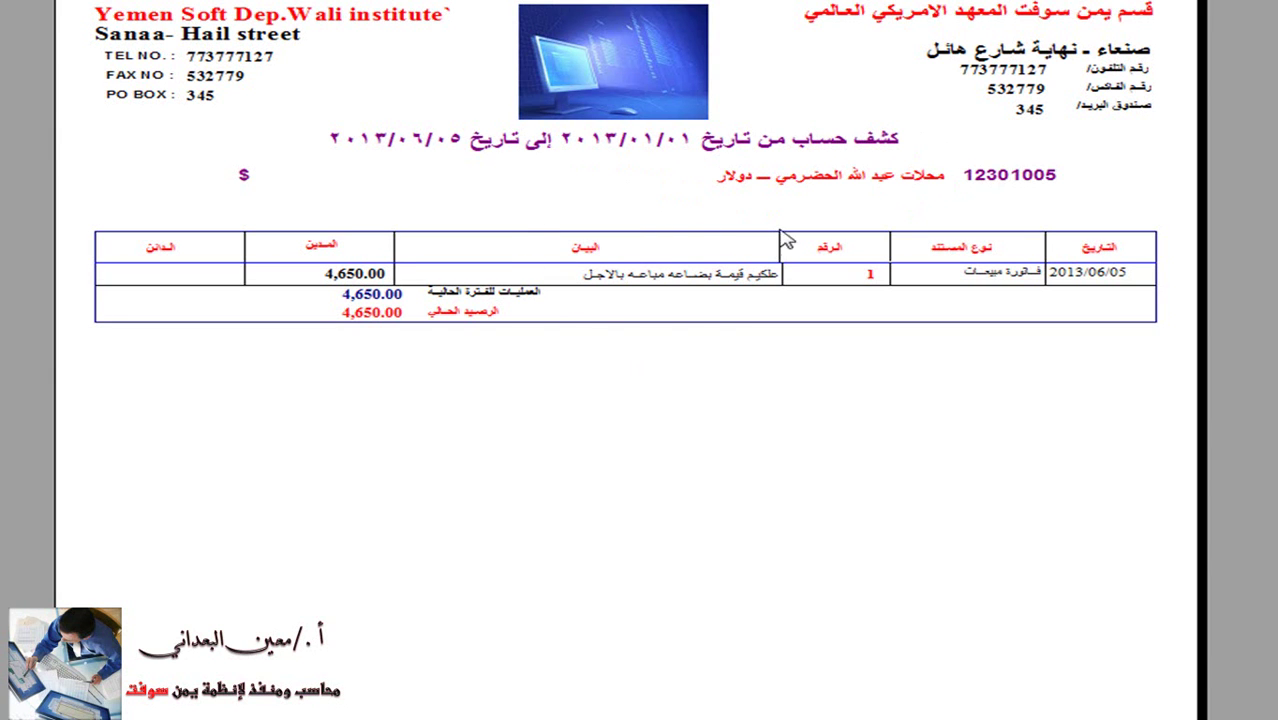
{"action": "scroll", "coordinate": [1101, 326], "scroll_direction": "up", "scroll_amount": 1}
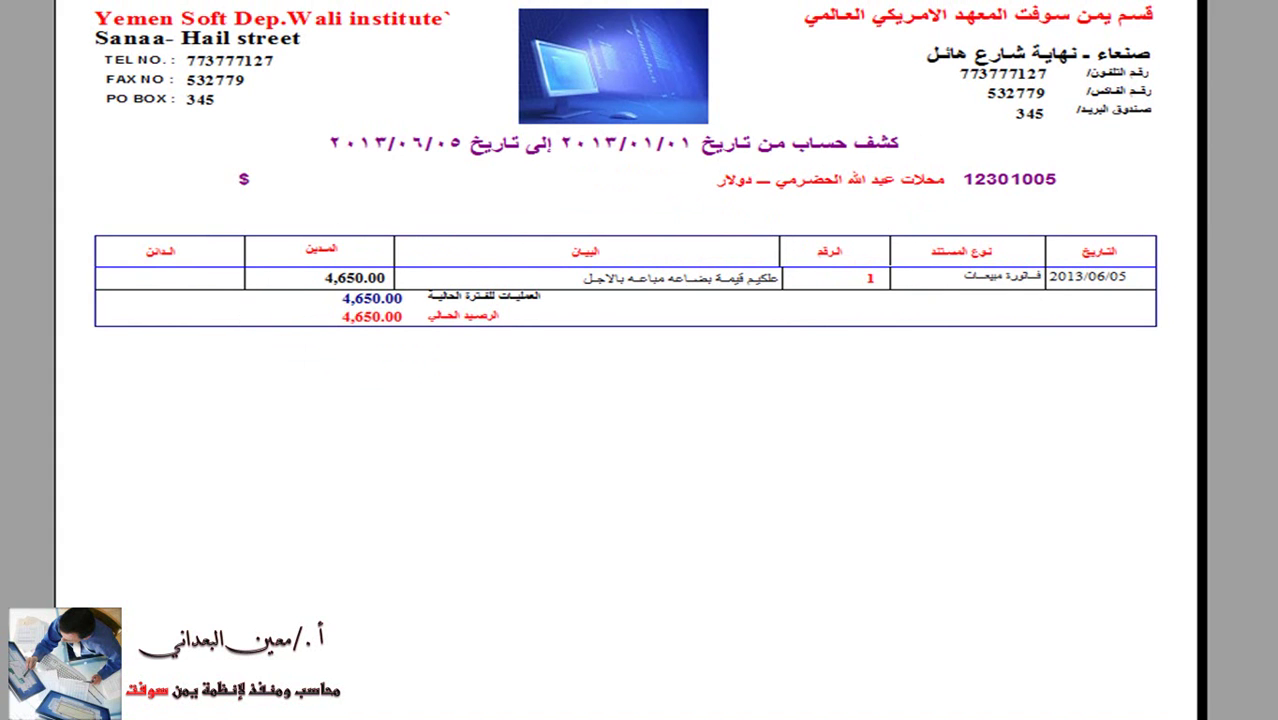
{"action": "key", "text": "Escape"}
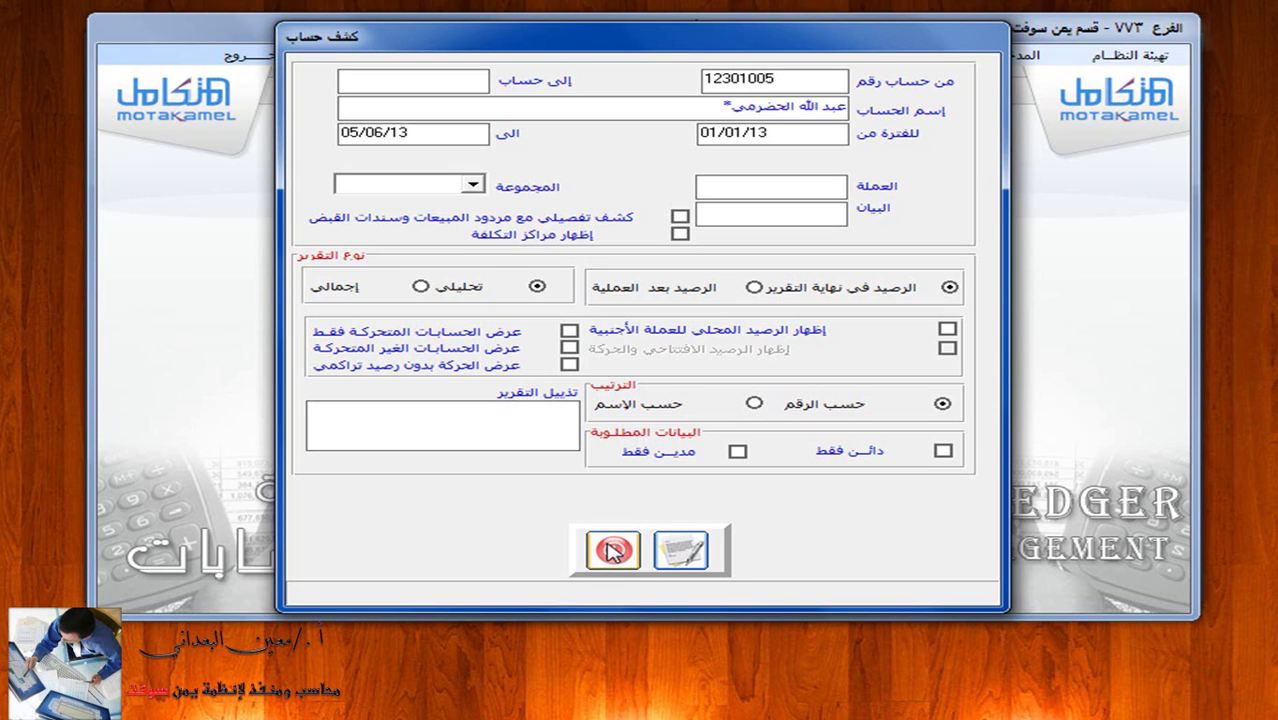
Step: Close the statement form, switch from General Ledger to Sales, and open فواتير المبيعات
{"action": "left_click", "coordinate": [614, 551]}
{"action": "left_click", "coordinate": [262, 60]}
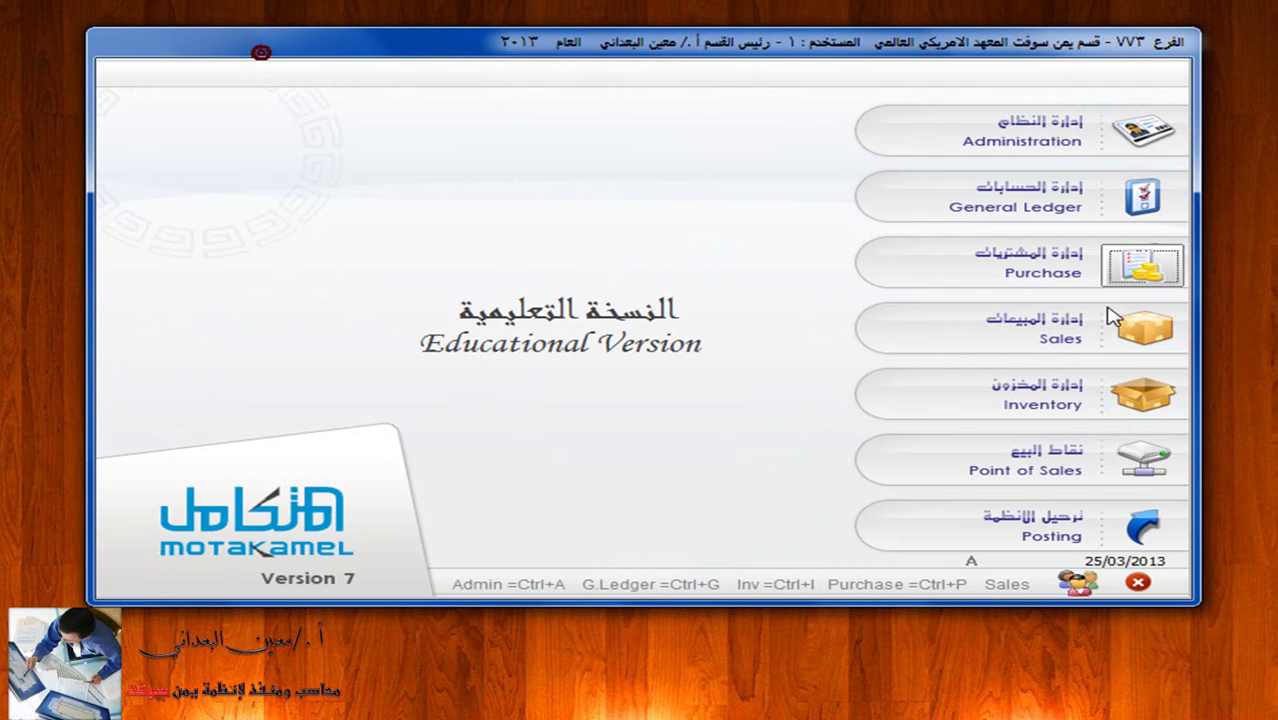
{"action": "left_click", "coordinate": [1068, 333]}
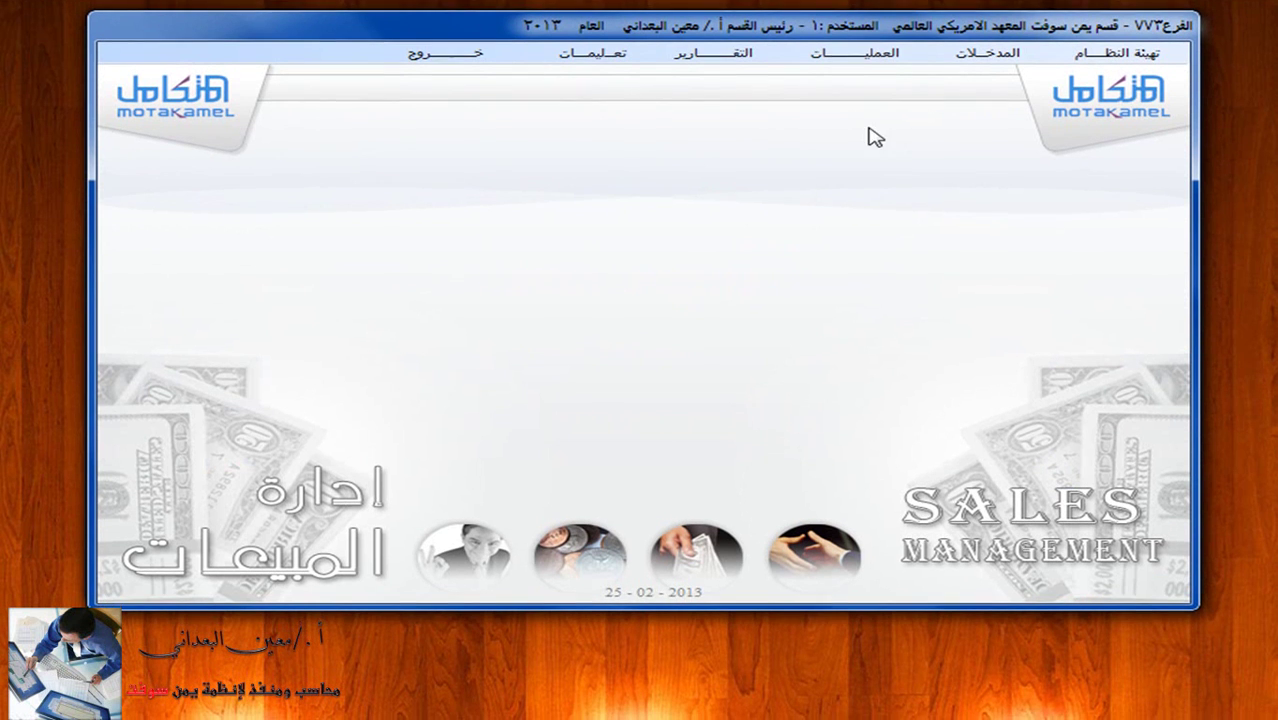
{"action": "left_click", "coordinate": [906, 50]}
{"action": "left_click", "coordinate": [914, 150]}
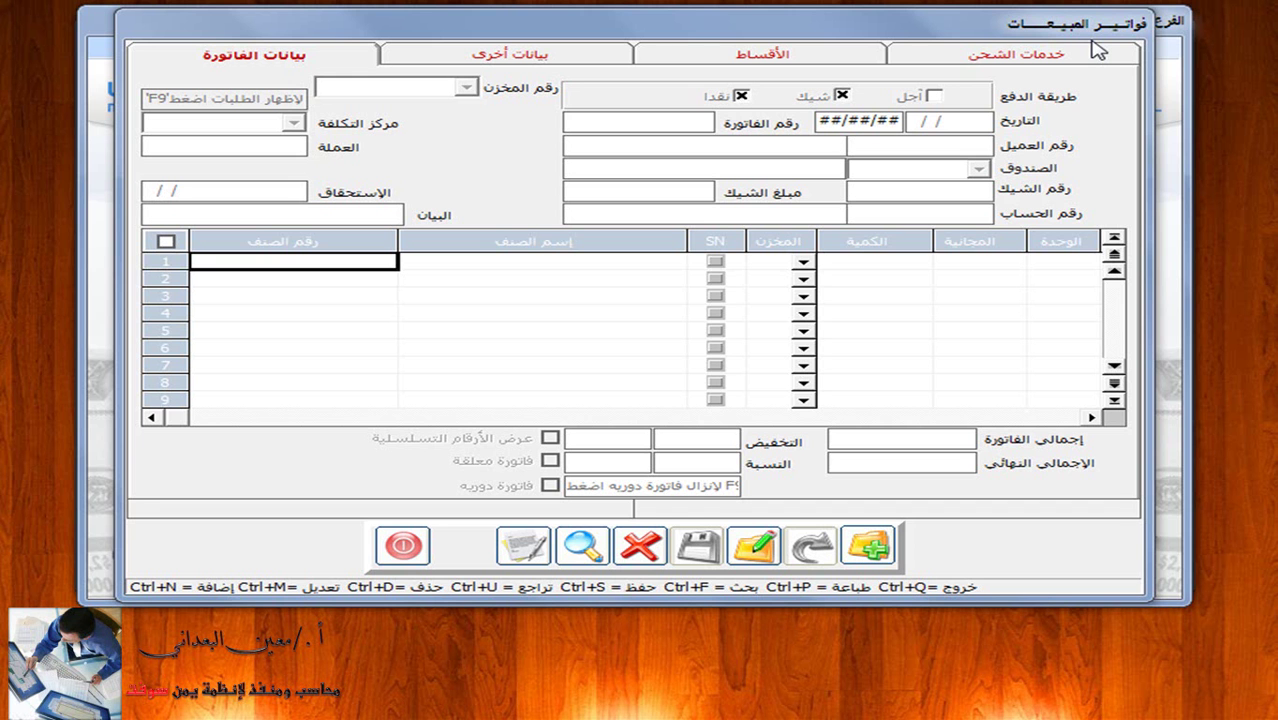
{"action": "key", "text": "super+Tab"}
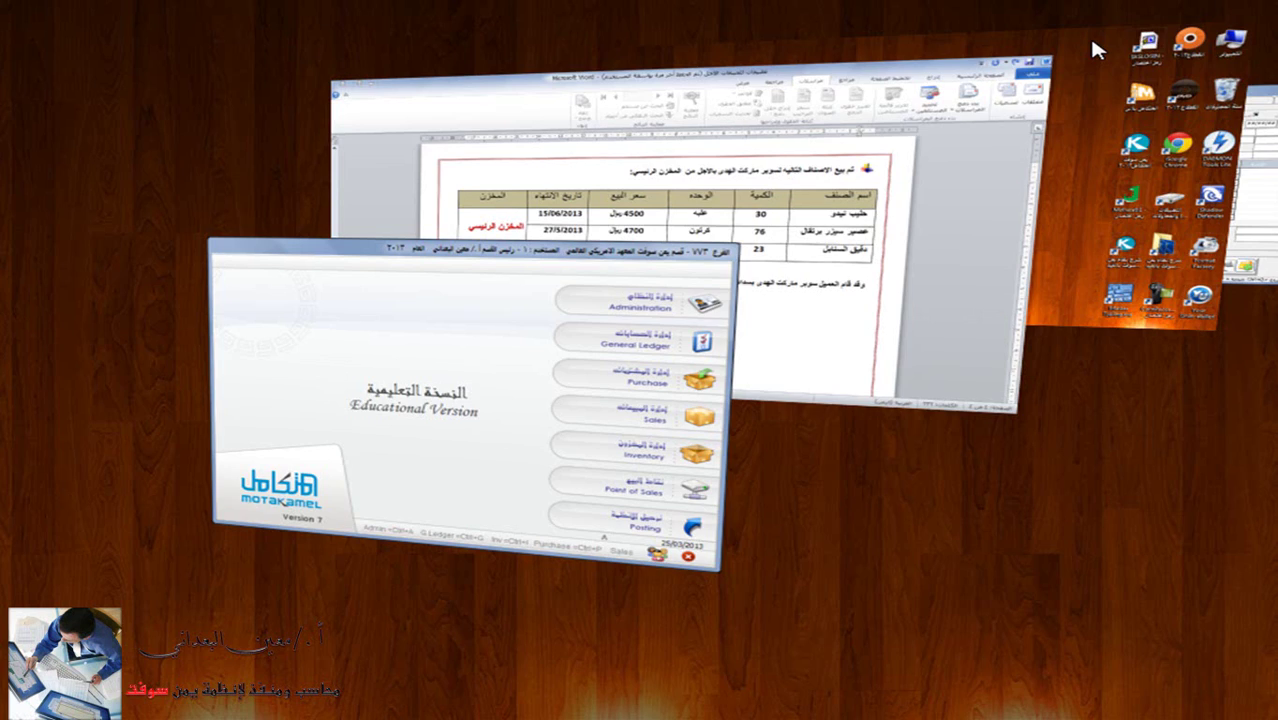
{"action": "key", "text": "super+Tab"}
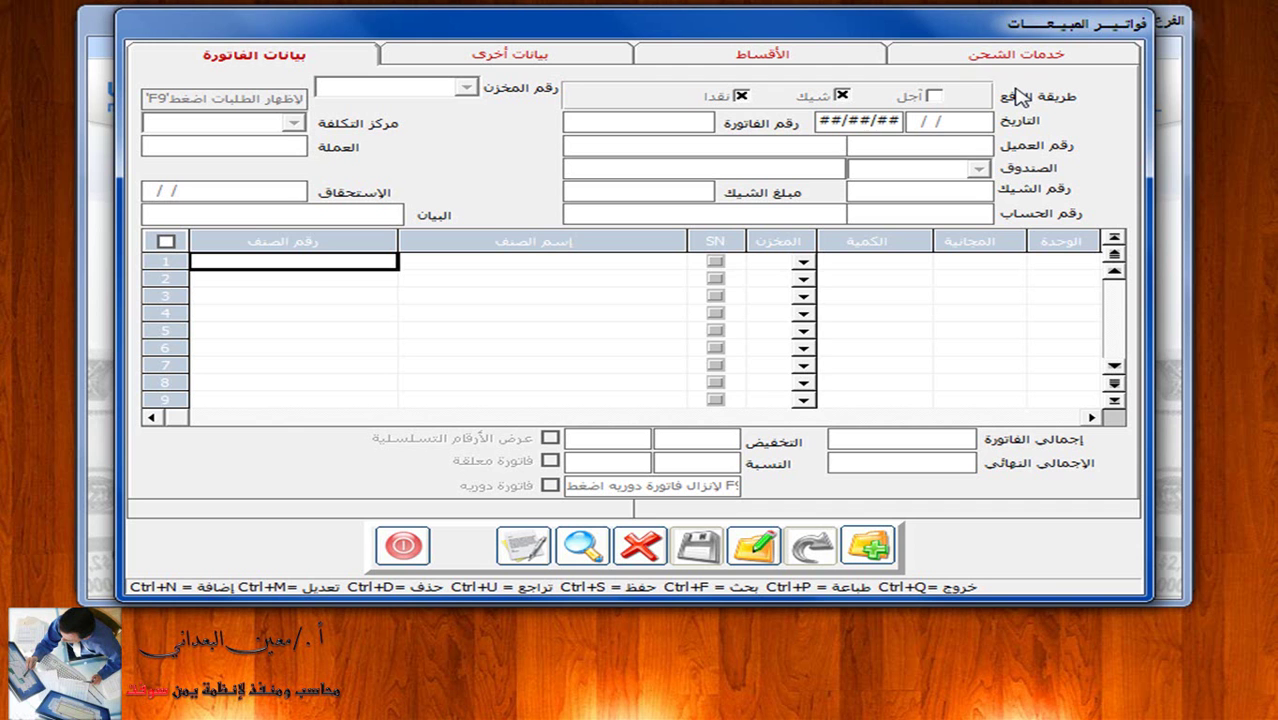
Step: Leave Sales and open the chart of accounts in the General Ledger
{"action": "left_click", "coordinate": [403, 545]}
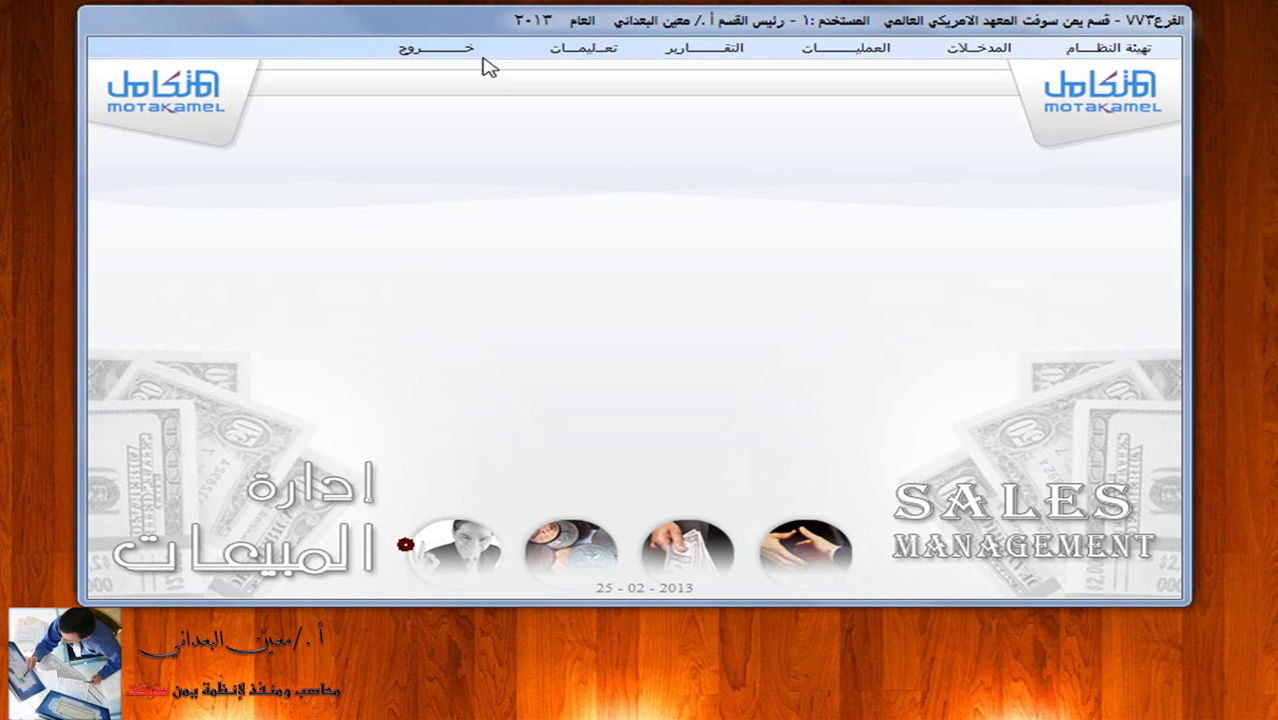
{"action": "left_click", "coordinate": [476, 48]}
{"action": "left_click", "coordinate": [1125, 195]}
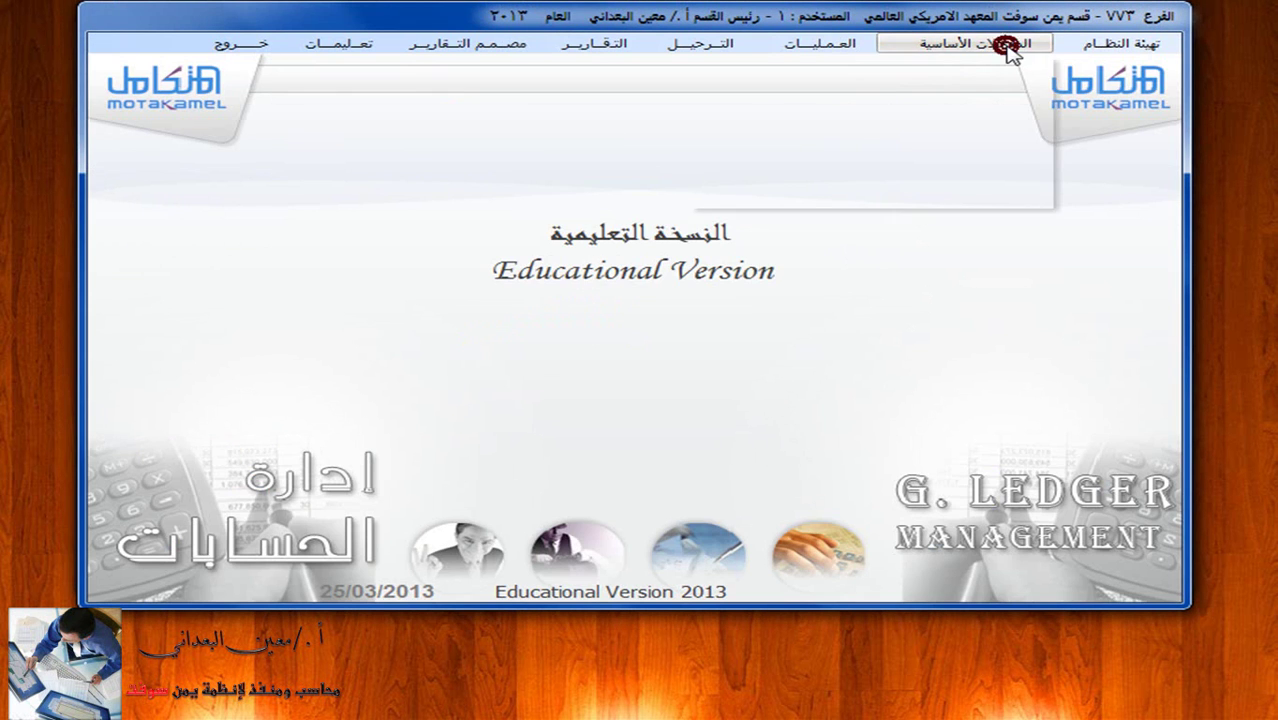
{"action": "left_click", "coordinate": [1000, 45]}
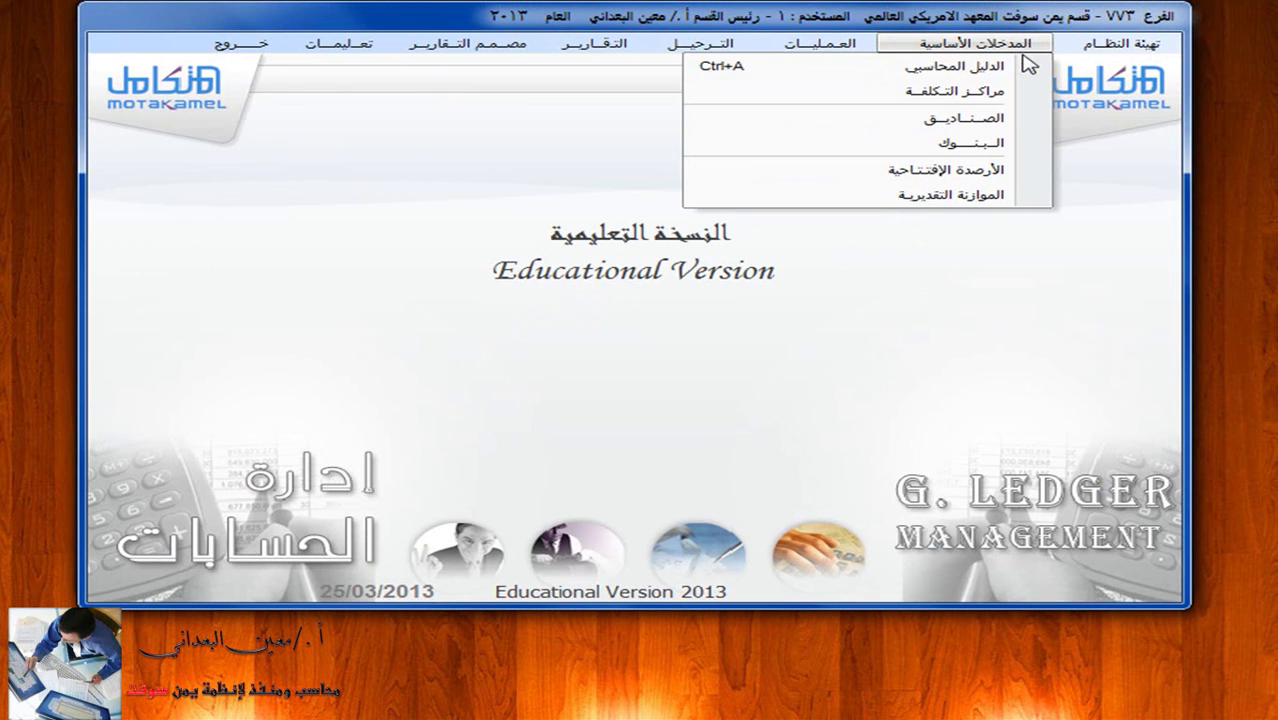
{"action": "left_click", "coordinate": [1018, 65]}
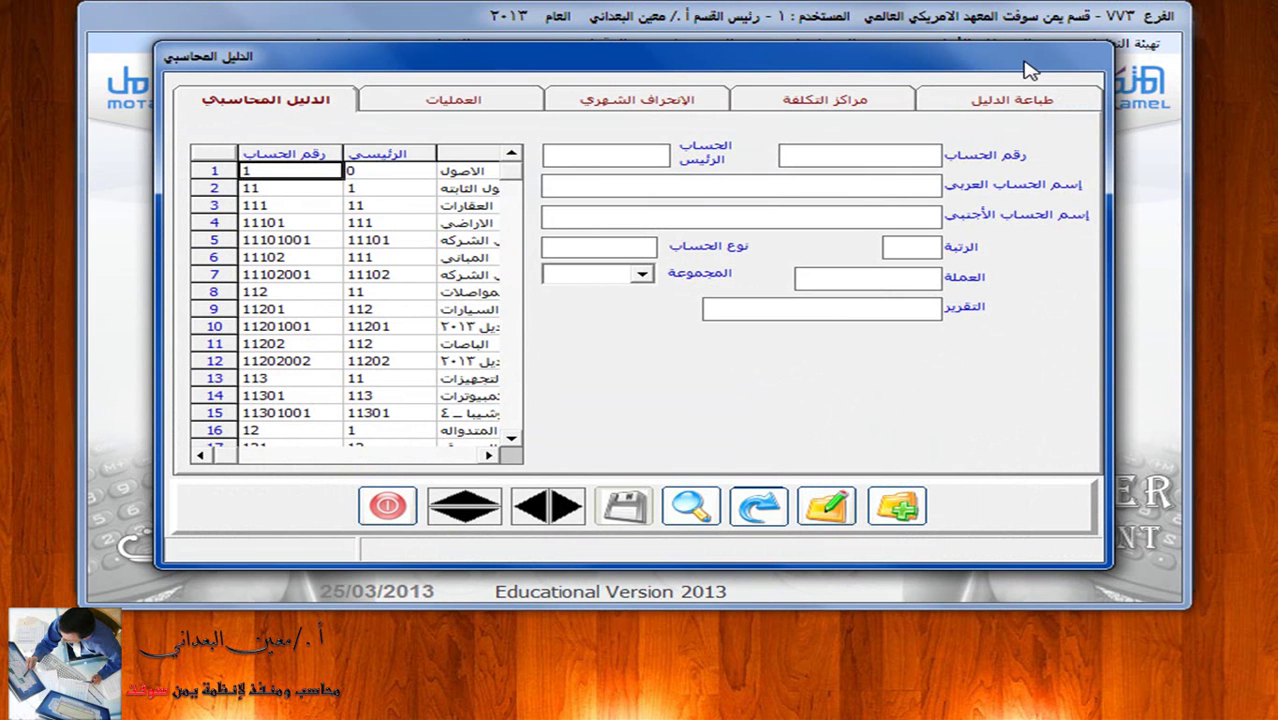
Step: Expand the chart's tree view down to credit customers 12301001–12301005, then close it
{"action": "left_click", "coordinate": [690, 505]}
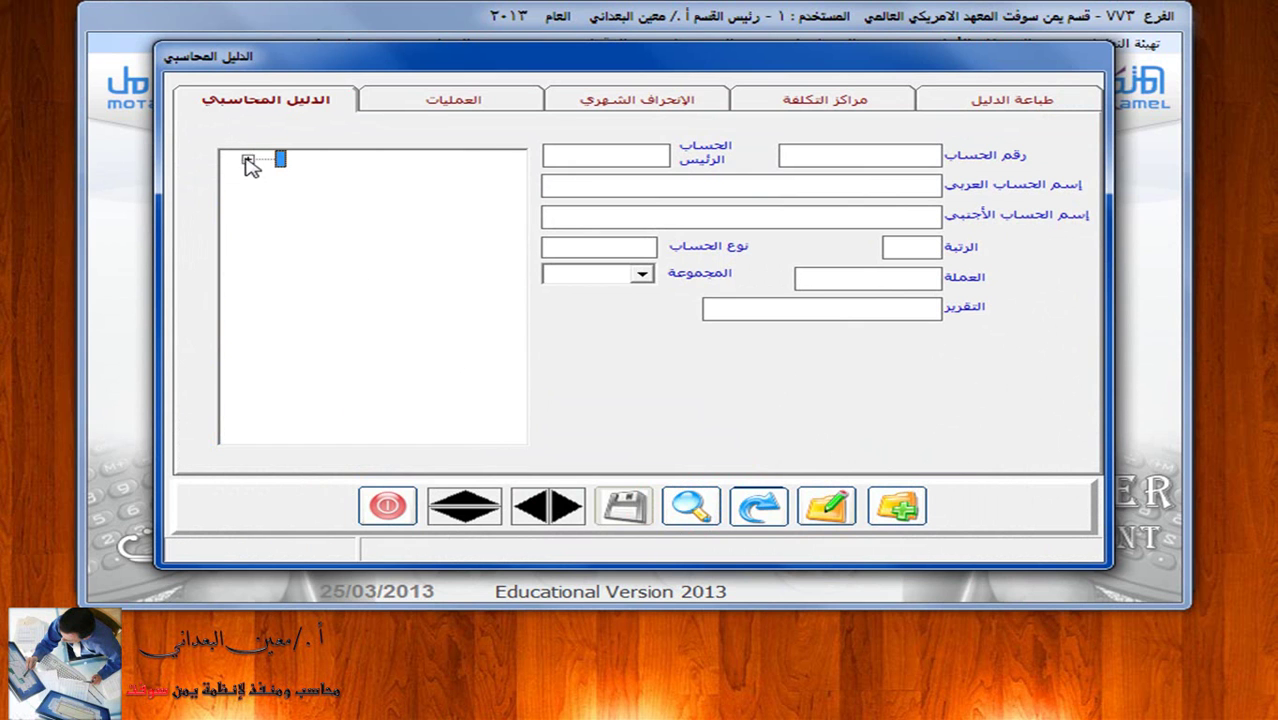
{"action": "left_click", "coordinate": [247, 160]}
{"action": "left_click", "coordinate": [302, 175]}
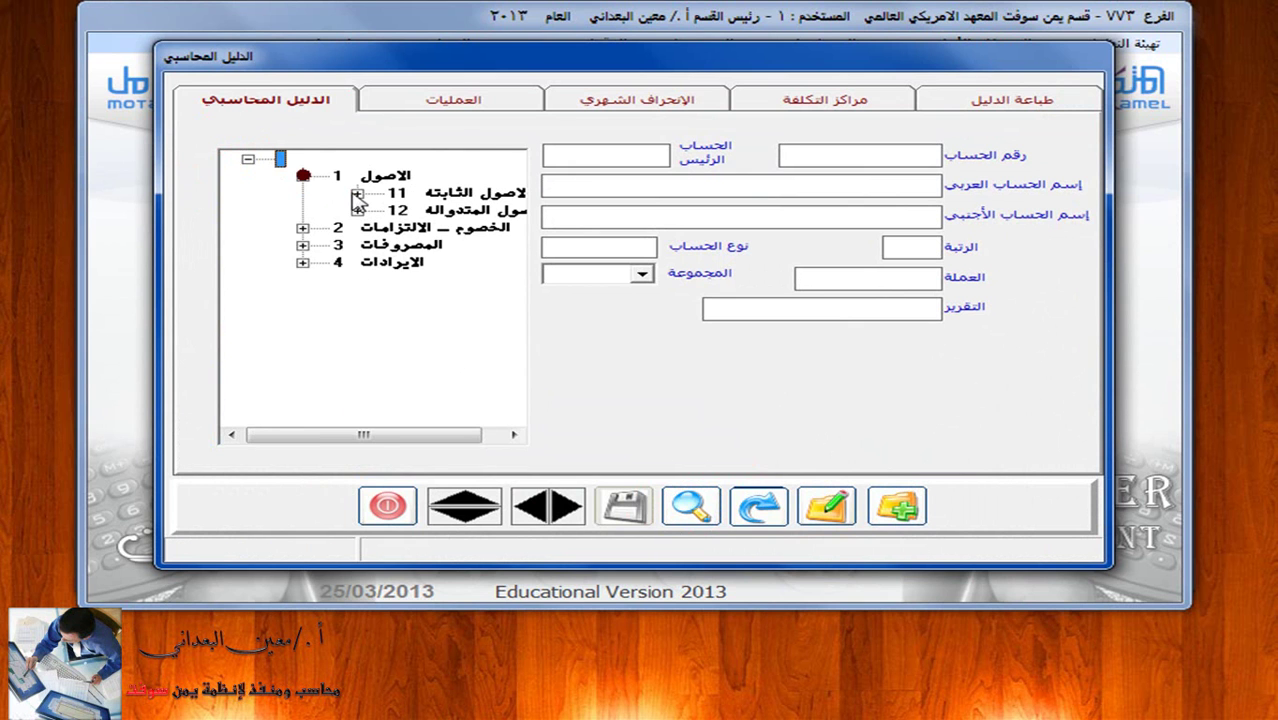
{"action": "left_click", "coordinate": [357, 209]}
{"action": "mouse_move", "coordinate": [397, 442]}
{"action": "left_mouse_down"}
{"action": "mouse_move", "coordinate": [437, 440]}
{"action": "mouse_move", "coordinate": [395, 446]}
{"action": "left_mouse_up"}
{"action": "left_click", "coordinate": [305, 260]}
{"action": "left_click", "coordinate": [265, 284]}
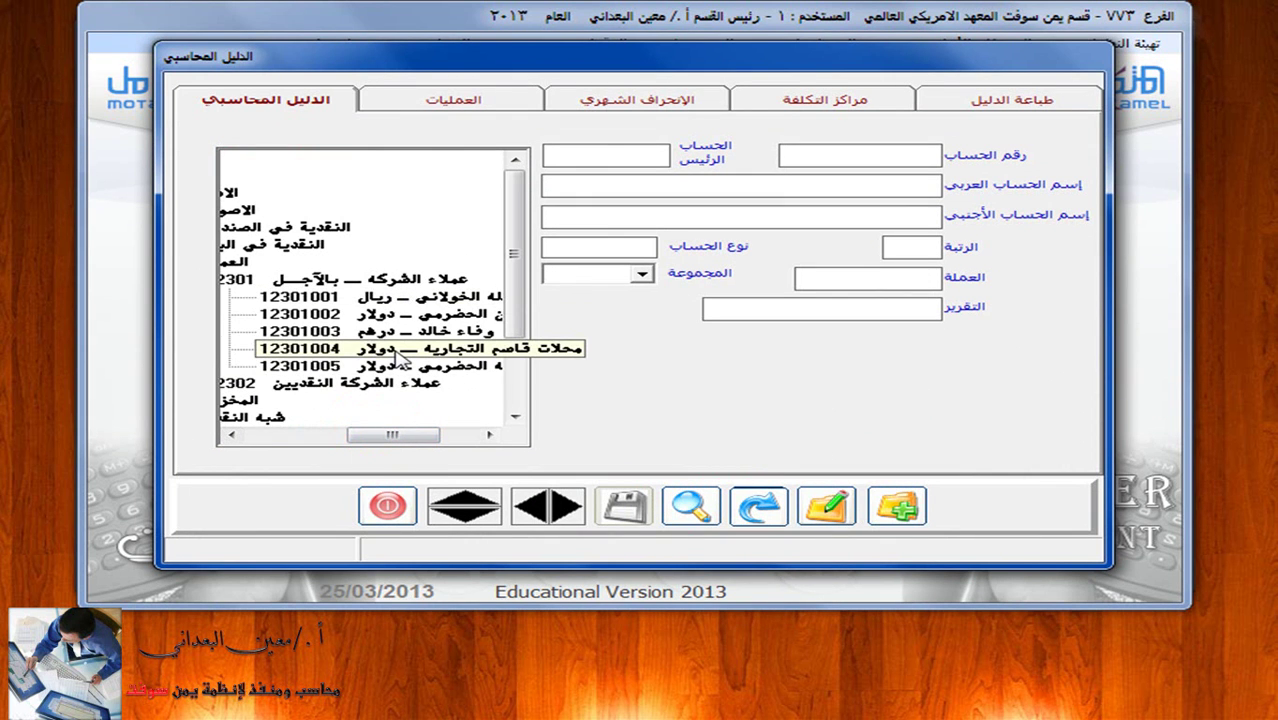
{"action": "left_click_drag", "start_coordinate": [382, 438], "coordinate": [360, 443]}
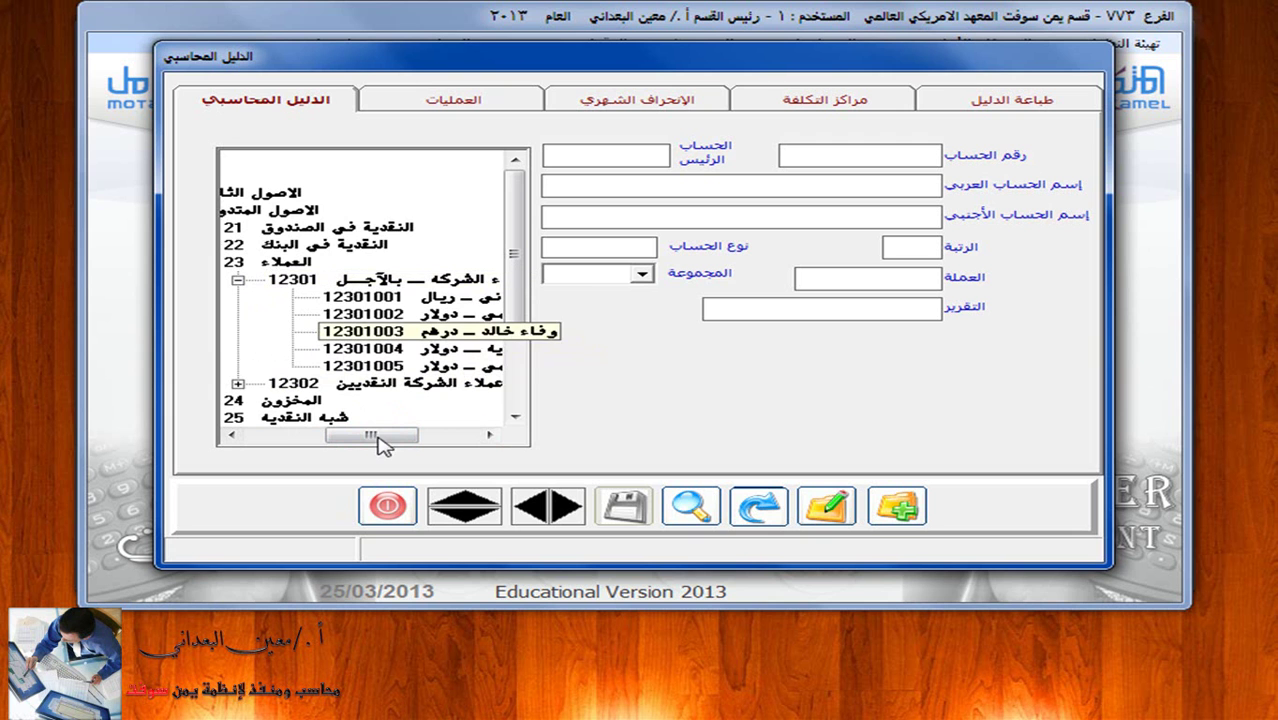
{"action": "left_click", "coordinate": [387, 505]}
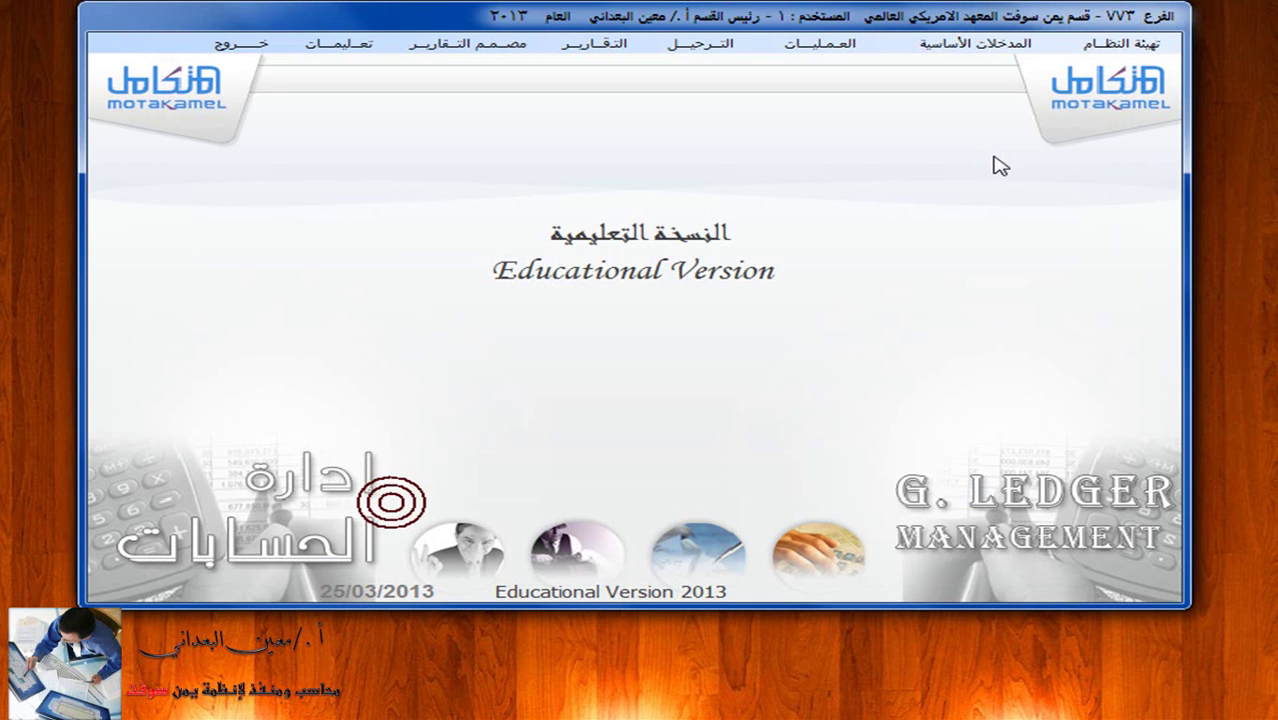
Step: Reopen the chart of accounts, search for account 12301 and expand its branch
{"action": "left_click", "coordinate": [981, 45]}
{"action": "left_click", "coordinate": [981, 66]}
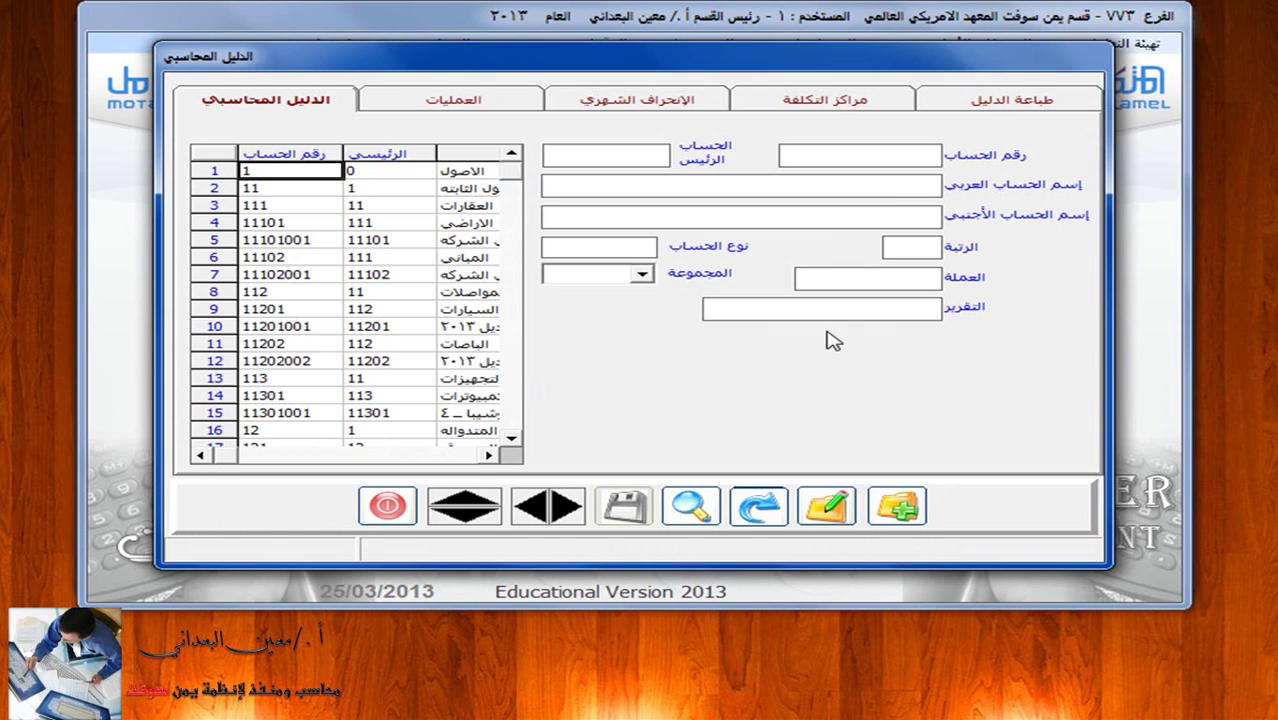
{"action": "left_click", "coordinate": [690, 505]}
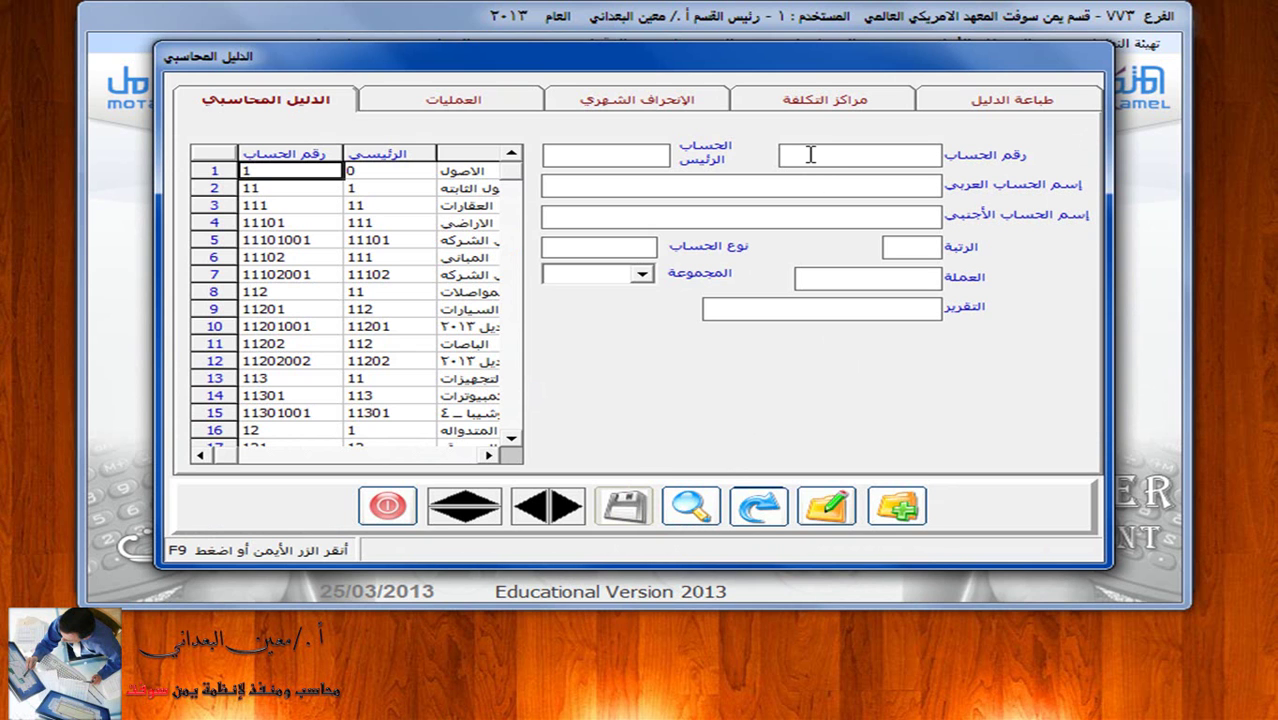
{"action": "type", "text": "12301"}
{"action": "key", "text": "Return"}
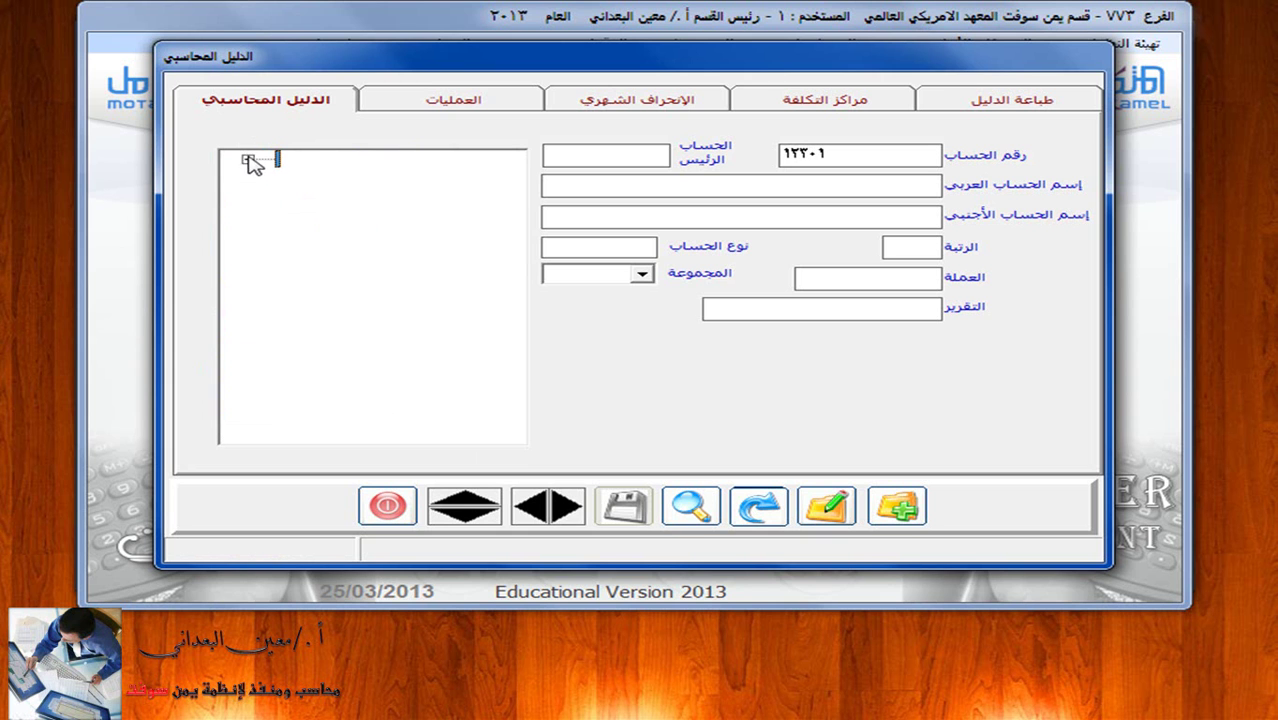
{"action": "left_click", "coordinate": [247, 159]}
{"action": "left_click", "coordinate": [302, 174]}
{"action": "left_click_drag", "start_coordinate": [328, 434], "coordinate": [402, 434]}
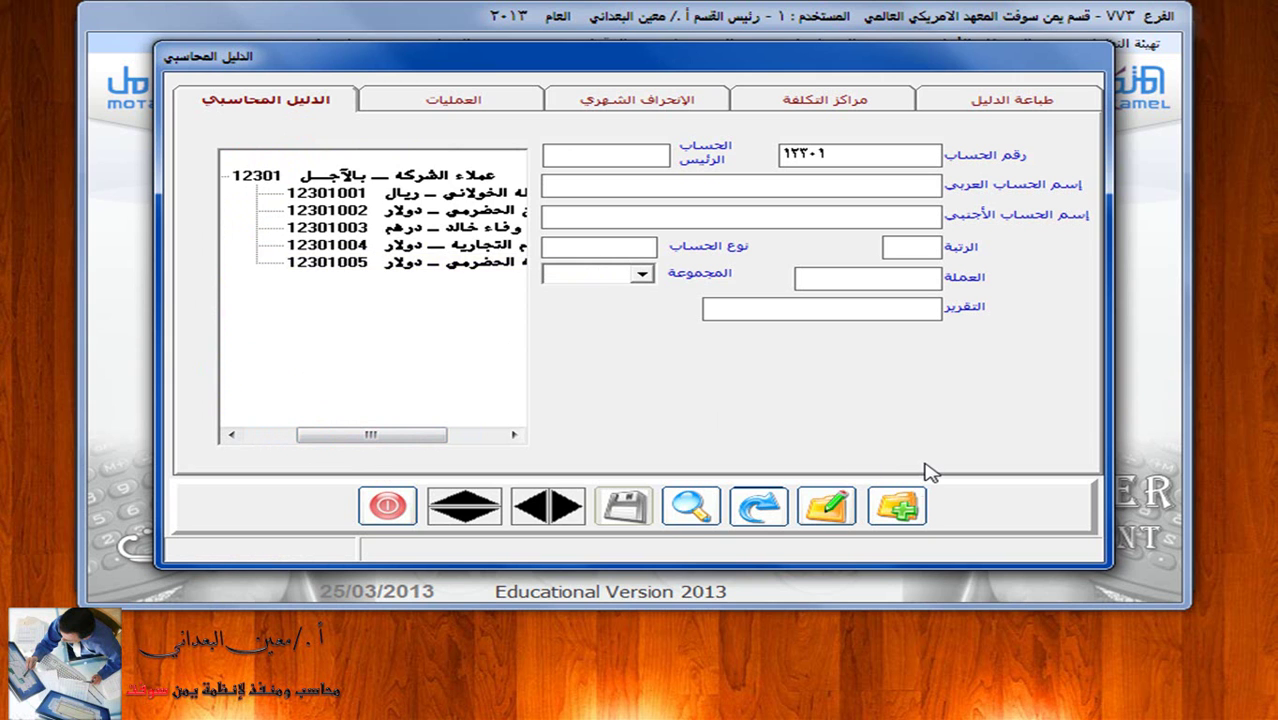
Step: Add and save account 12301006 under parent 12301, with type 2 and currency ري
{"action": "left_click", "coordinate": [900, 507]}
{"action": "type", "text": "123010"}
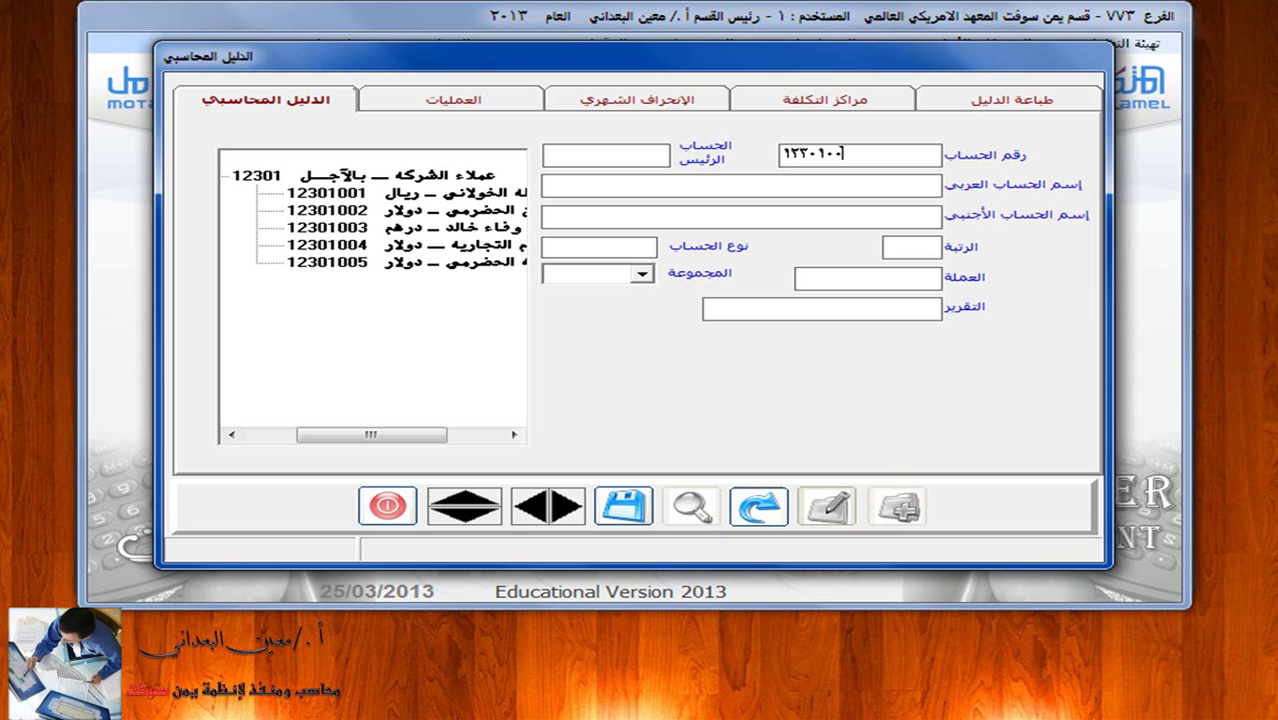
{"action": "key", "text": "Return"}
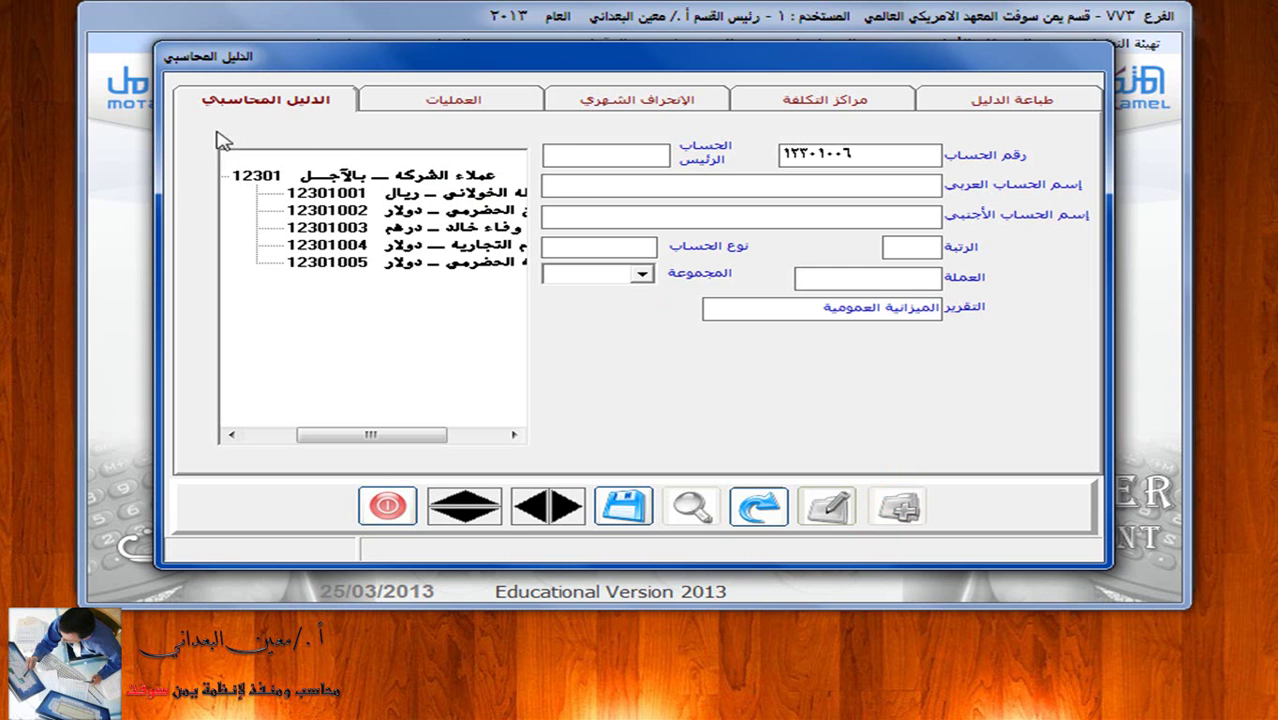
{"action": "left_click", "coordinate": [605, 150]}
{"action": "type", "text": "12301"}
{"action": "type", "text": "سوبر ماركت الهدى ـ ريال يمني"}
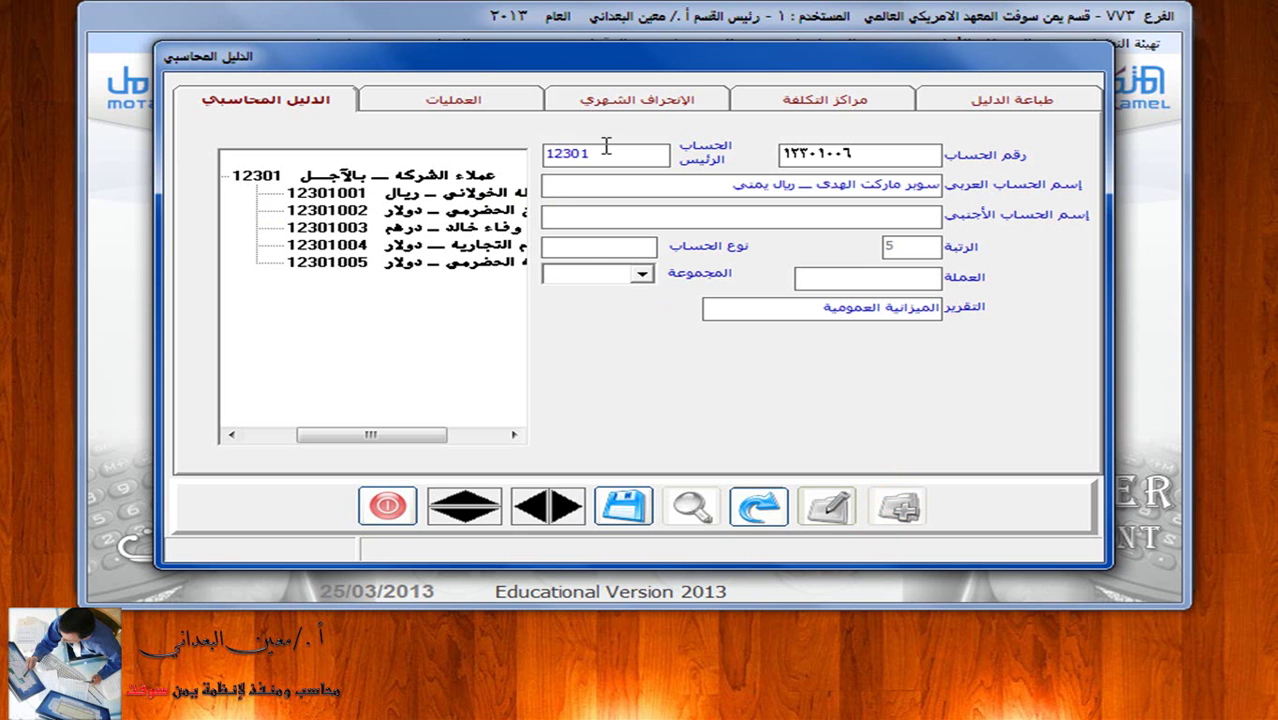
{"action": "left_click", "coordinate": [592, 247]}
{"action": "left_click", "coordinate": [588, 275]}
{"action": "left_click", "coordinate": [926, 309]}
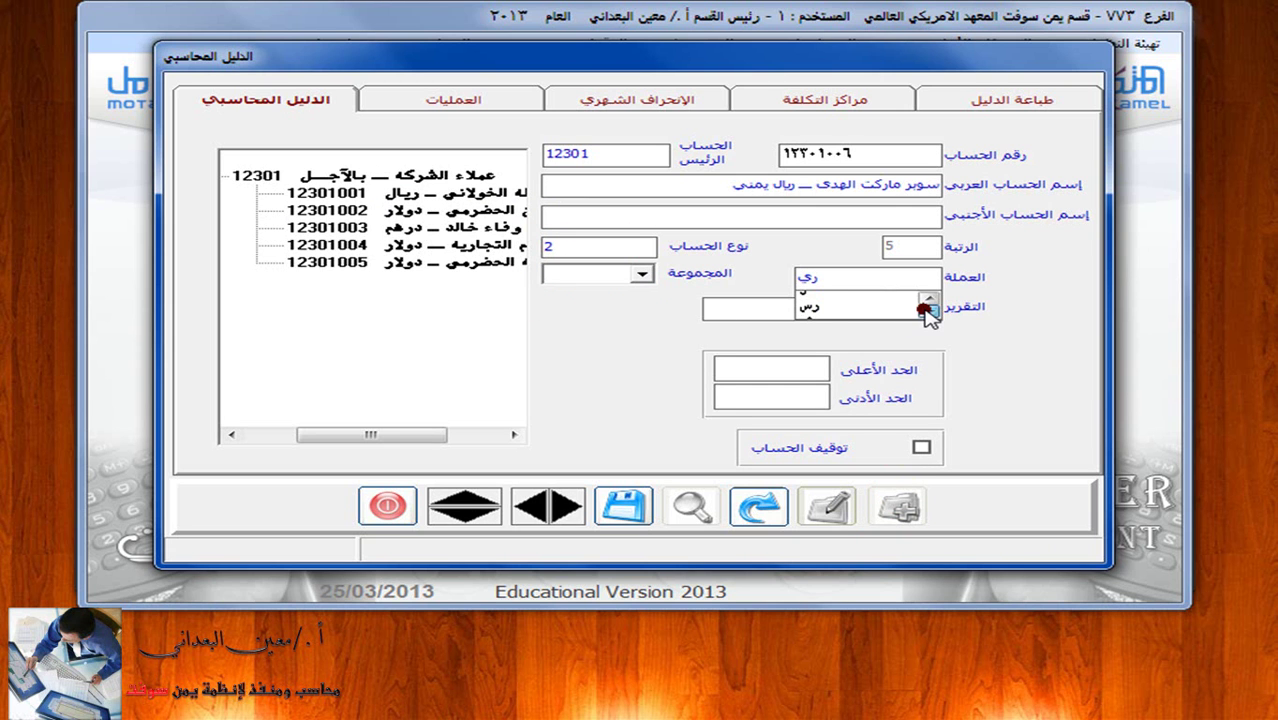
{"action": "left_click", "coordinate": [862, 311]}
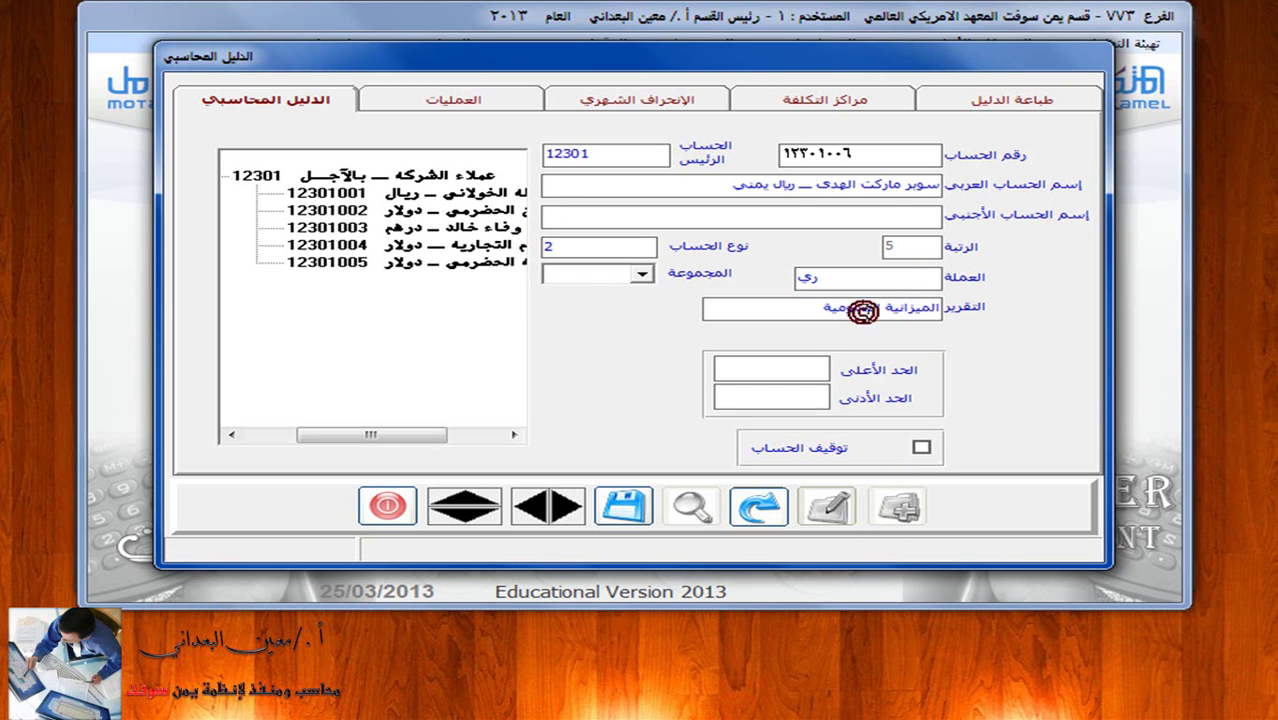
{"action": "left_click", "coordinate": [620, 505]}
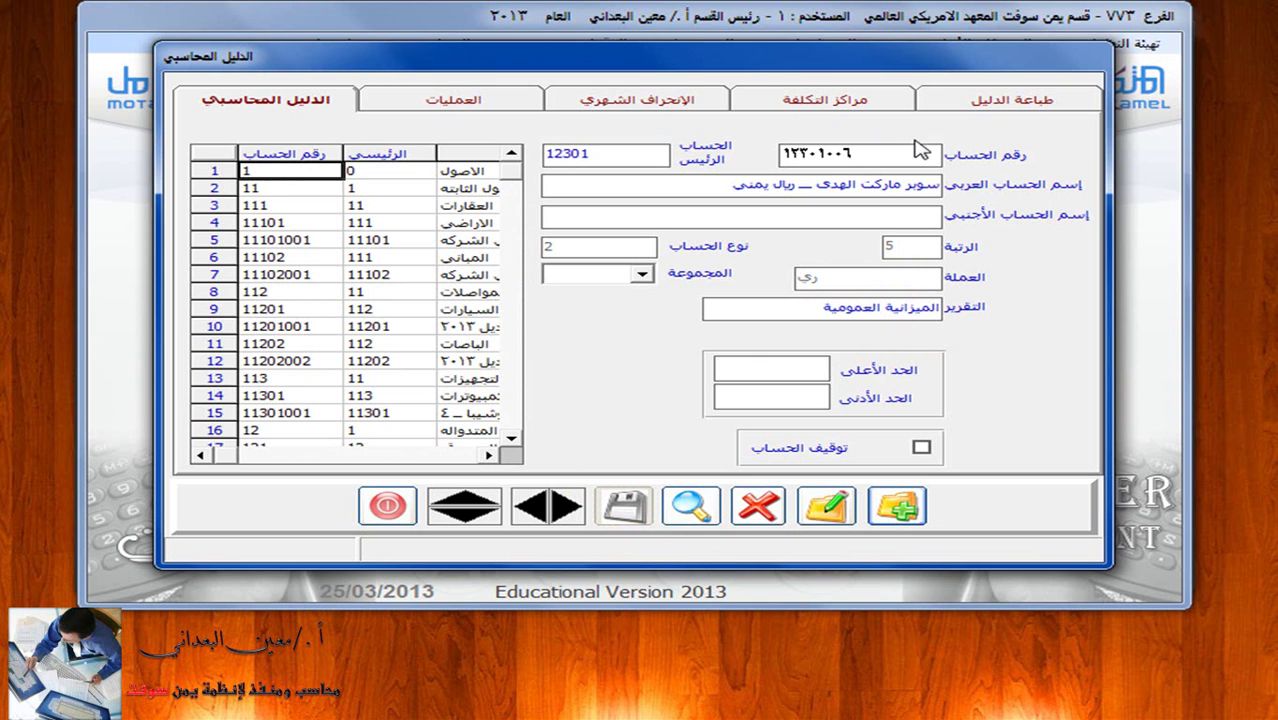
Step: Close the chart of accounts and start a new record in Sales' customer data form
{"action": "left_click", "coordinate": [398, 508]}
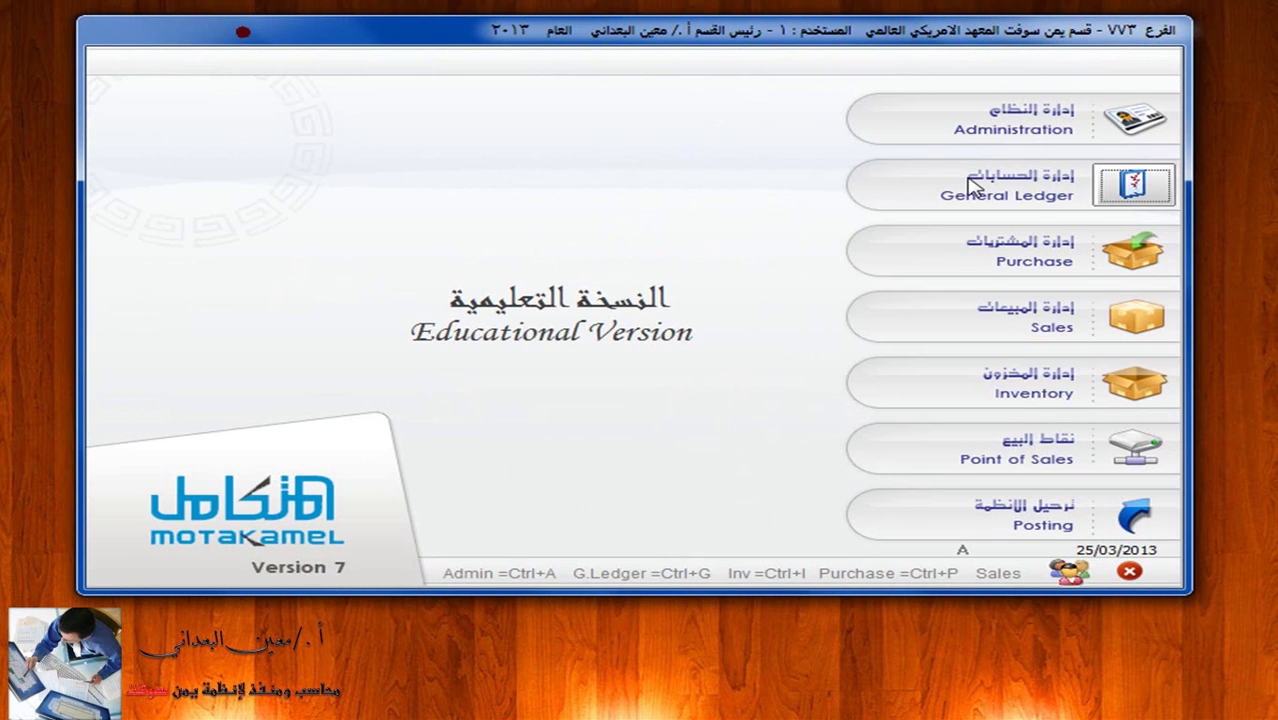
{"action": "key", "text": "Down"}
{"action": "key", "text": "Down"}
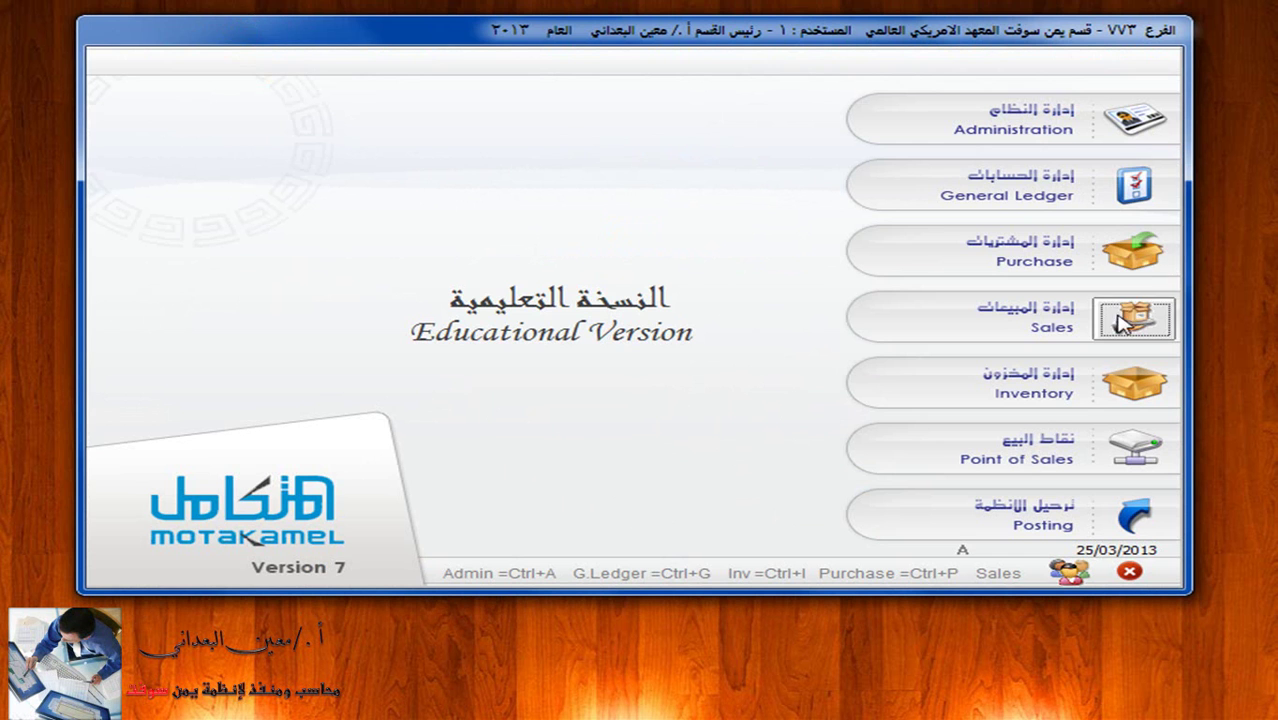
{"action": "key", "text": "Return"}
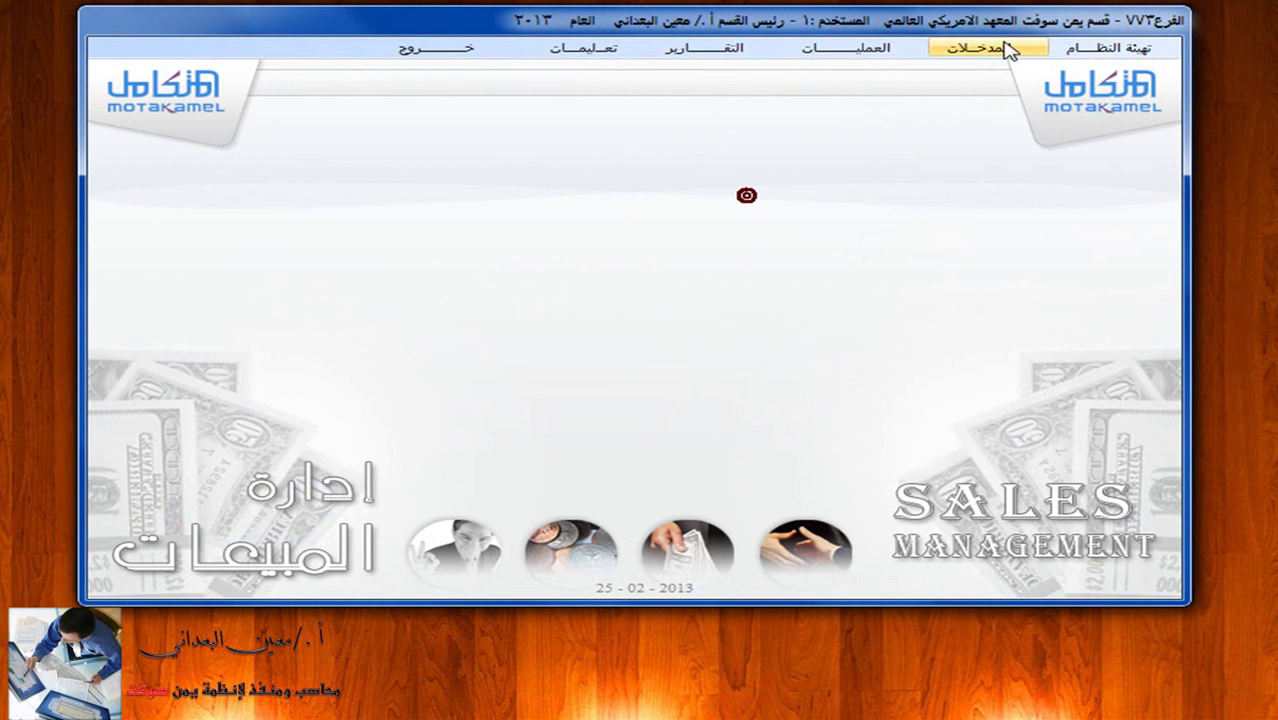
{"action": "left_click", "coordinate": [1025, 47]}
{"action": "left_click", "coordinate": [1010, 147]}
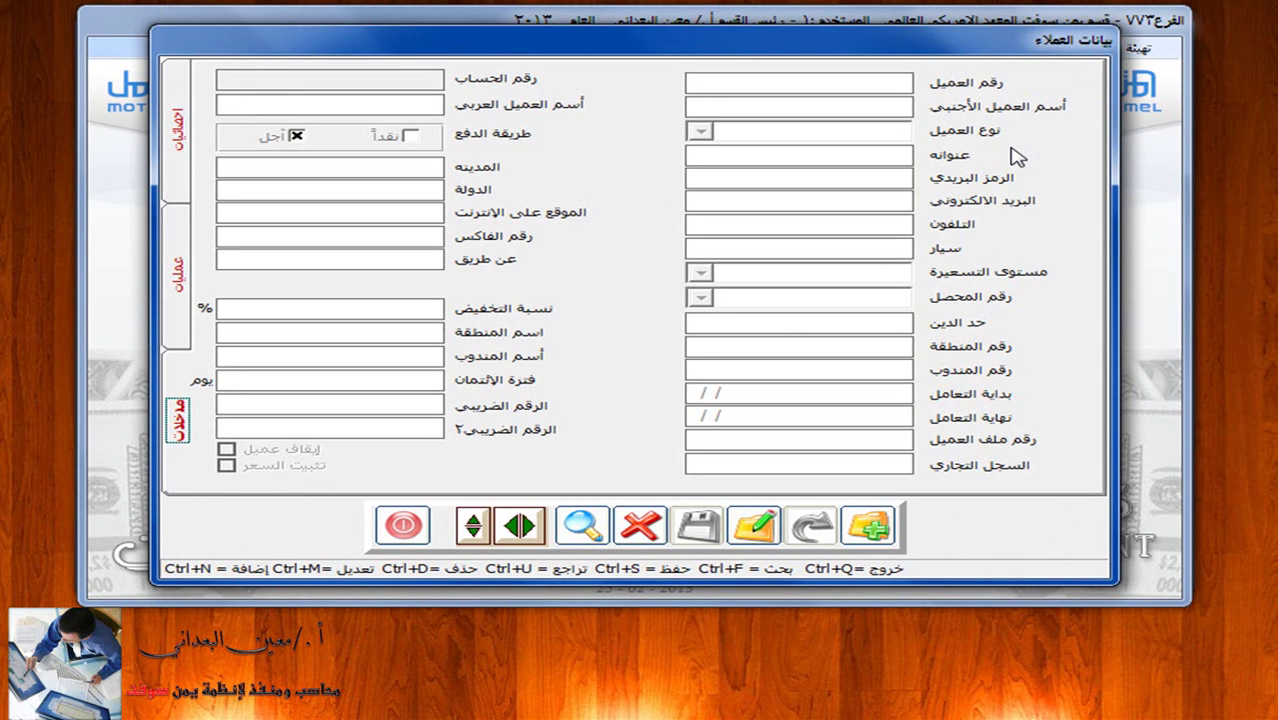
{"action": "left_click", "coordinate": [870, 520]}
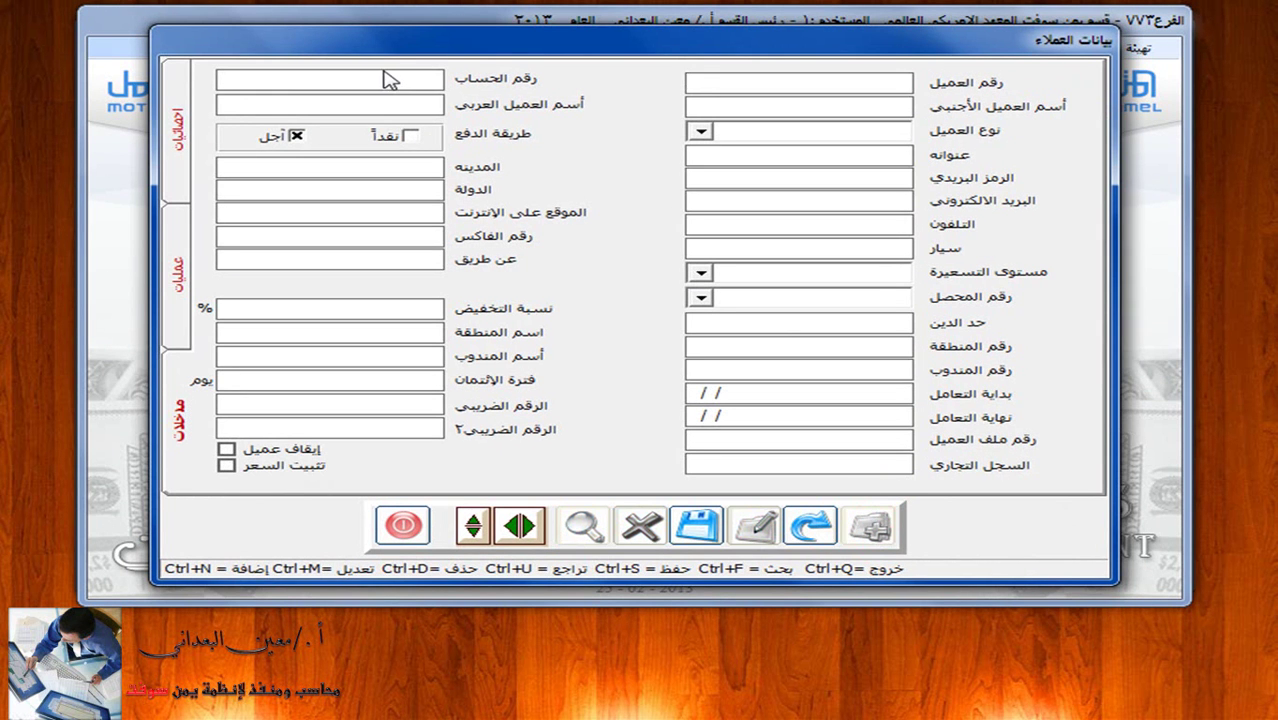
Step: Link the customer record to ledger account 12301006 from the accounts list
{"action": "left_click", "coordinate": [388, 79]}
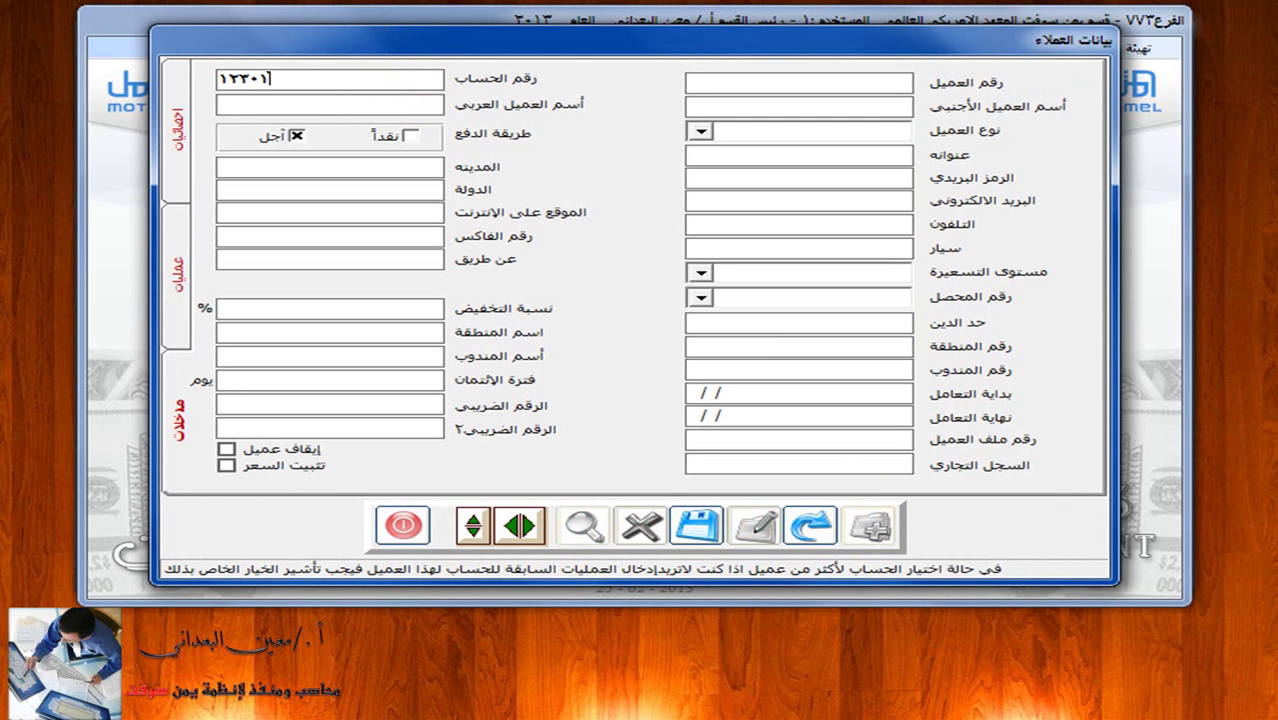
{"action": "key", "text": "Return"}
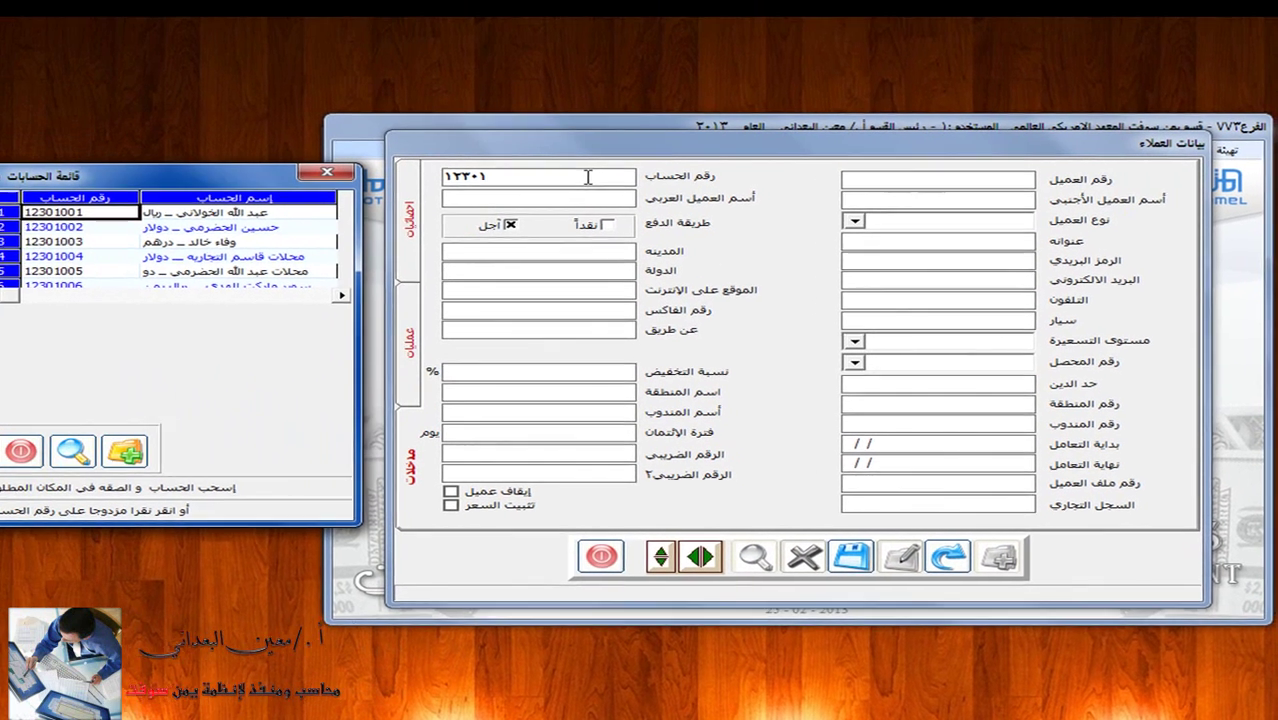
{"action": "key", "text": "Down"}
{"action": "key", "text": "Down"}
{"action": "key", "text": "Down"}
{"action": "key", "text": "Down"}
{"action": "key", "text": "Down"}
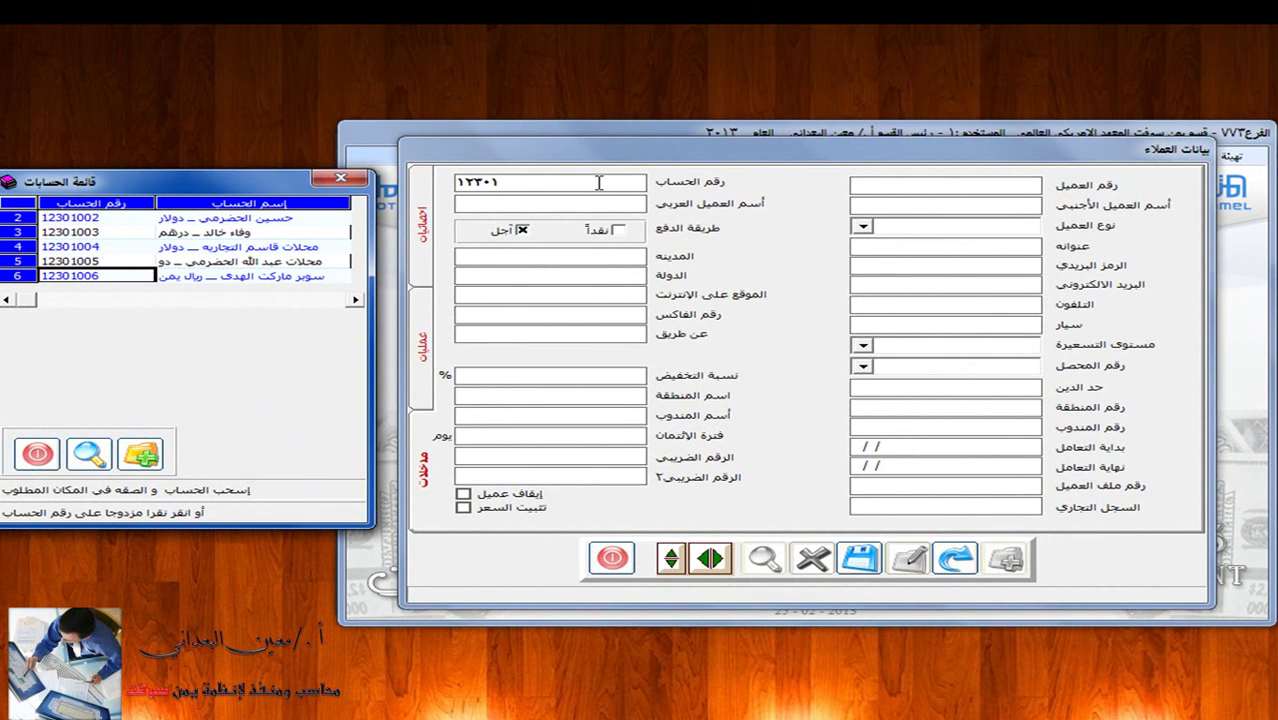
{"action": "left_click_drag", "start_coordinate": [271, 276], "coordinate": [550, 182]}
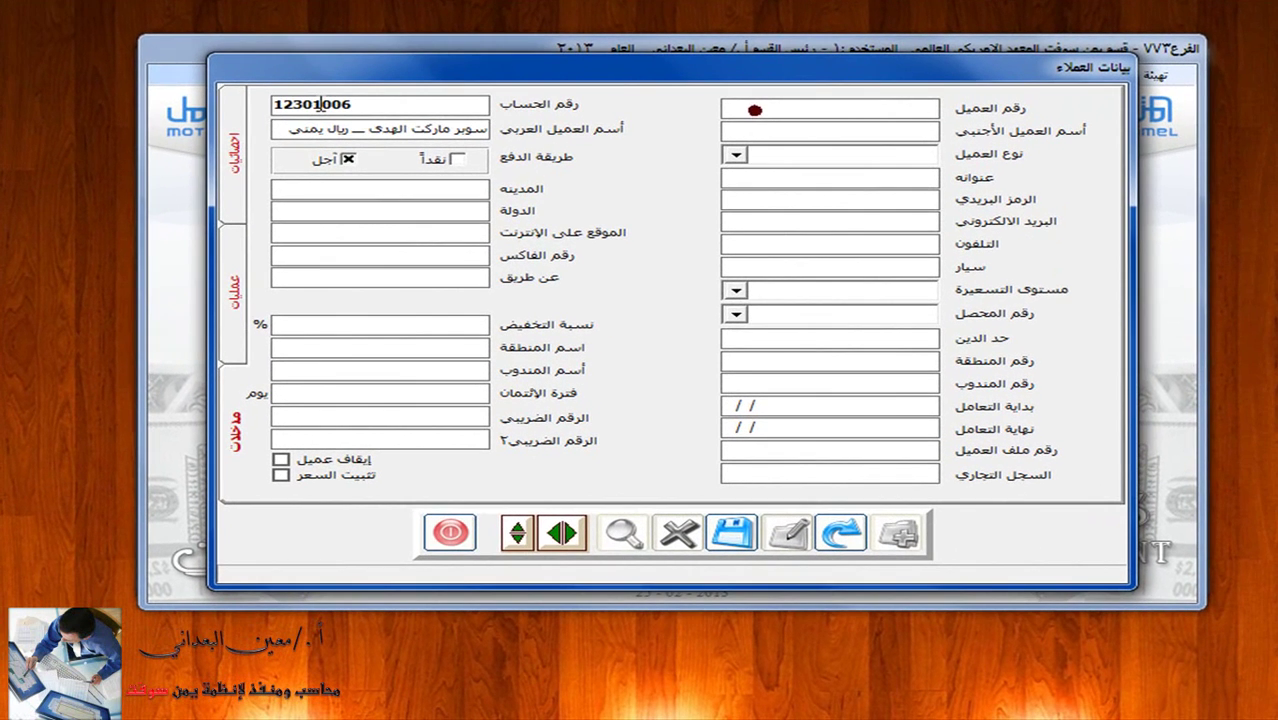
Step: Enter the customer number and assign region 2, منطقة الزبيري
{"action": "left_click", "coordinate": [764, 113]}
{"action": "type", "text": "00"}
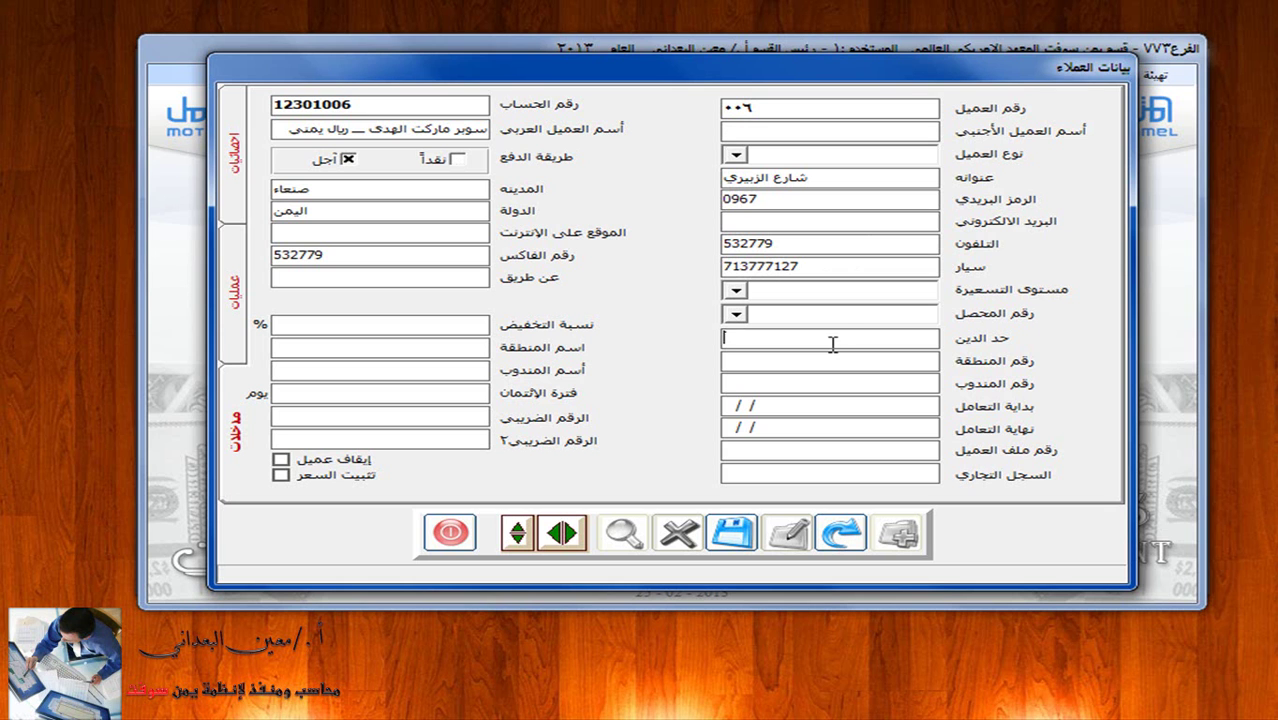
{"action": "left_click", "coordinate": [933, 335]}
{"action": "left_click", "coordinate": [850, 363]}
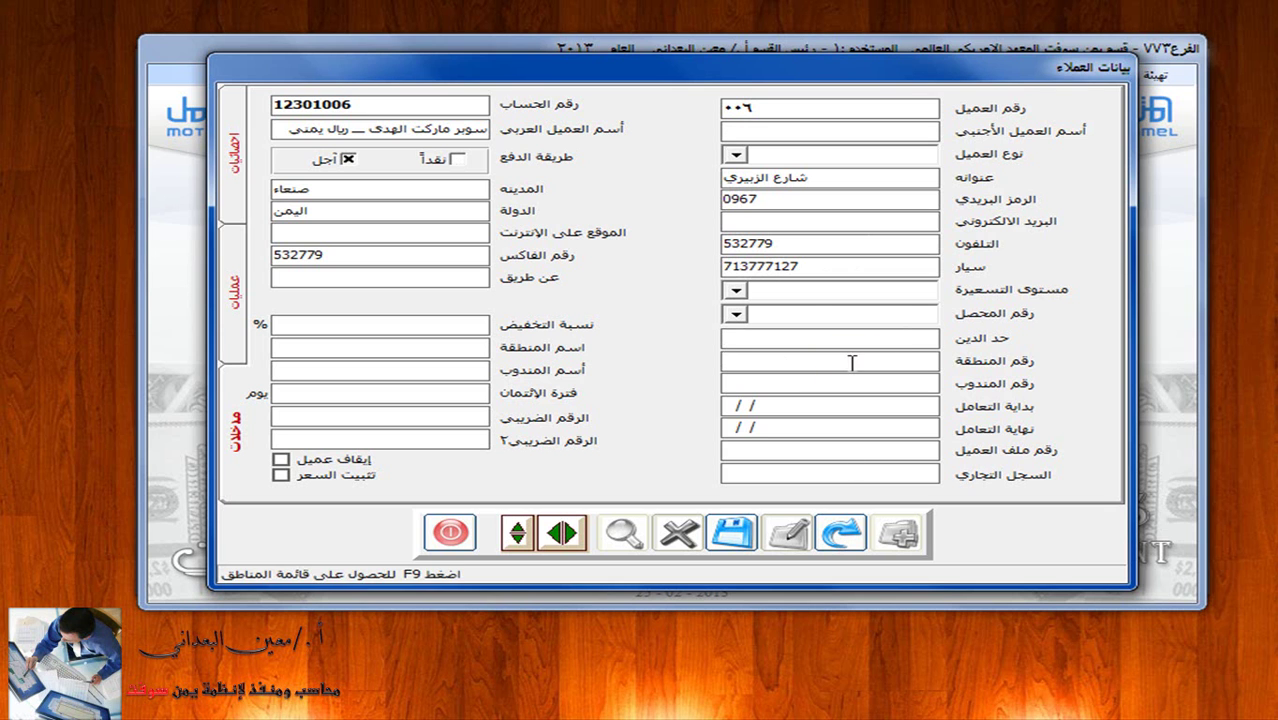
{"action": "key", "text": "F9"}
{"action": "left_click", "coordinate": [793, 190]}
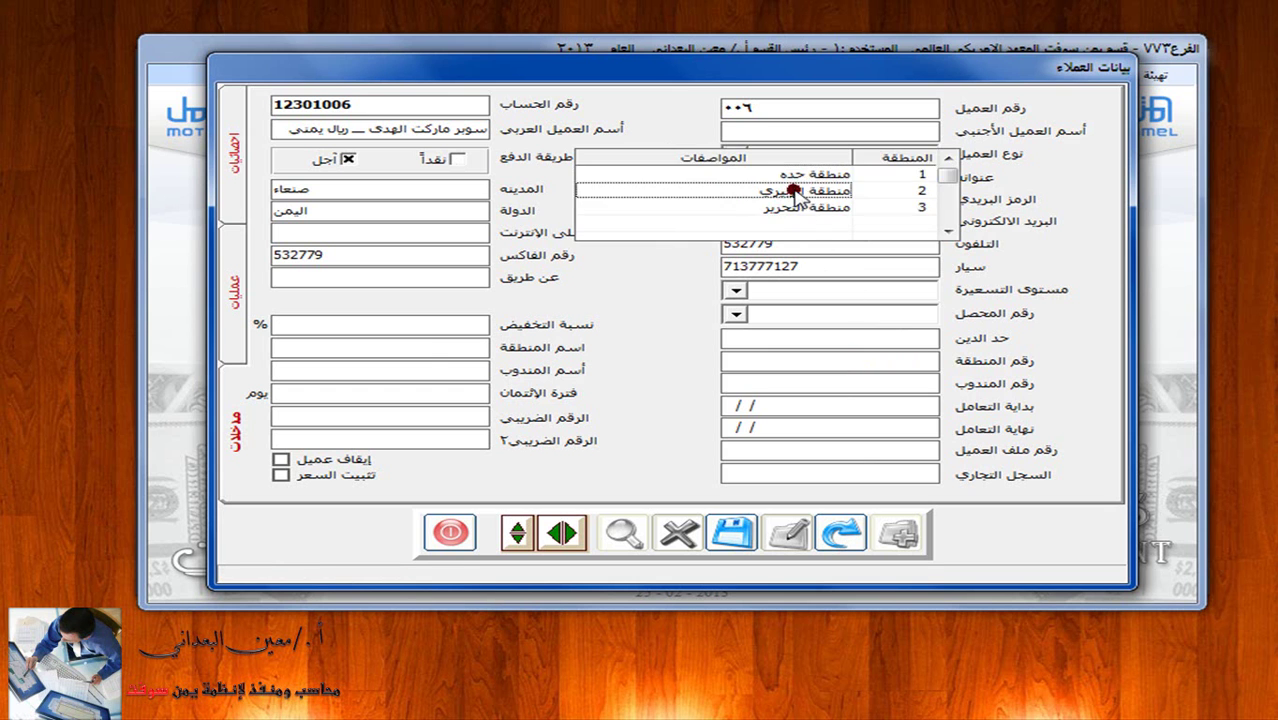
{"action": "left_click", "coordinate": [793, 190]}
Step: Assign sales rep 001 and a 14-day credit period, then save and close the customer
{"action": "left_click", "coordinate": [850, 385]}
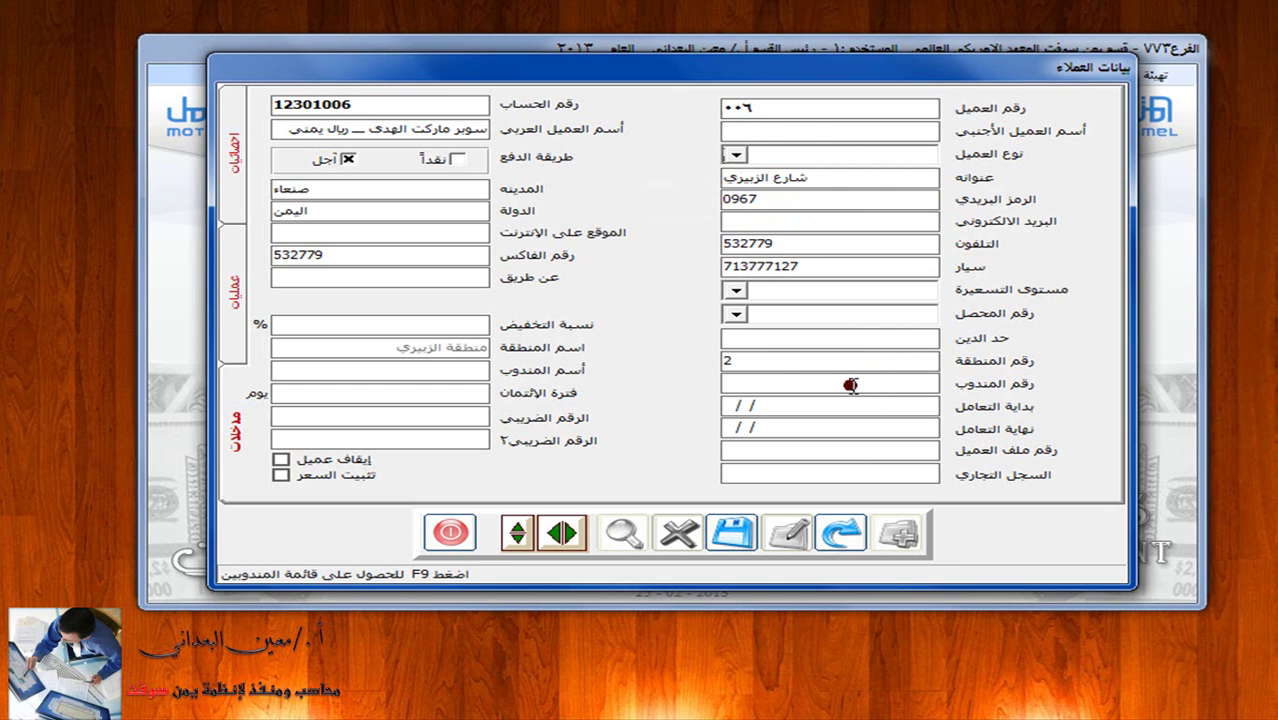
{"action": "key", "text": "F9"}
{"action": "left_click", "coordinate": [750, 172]}
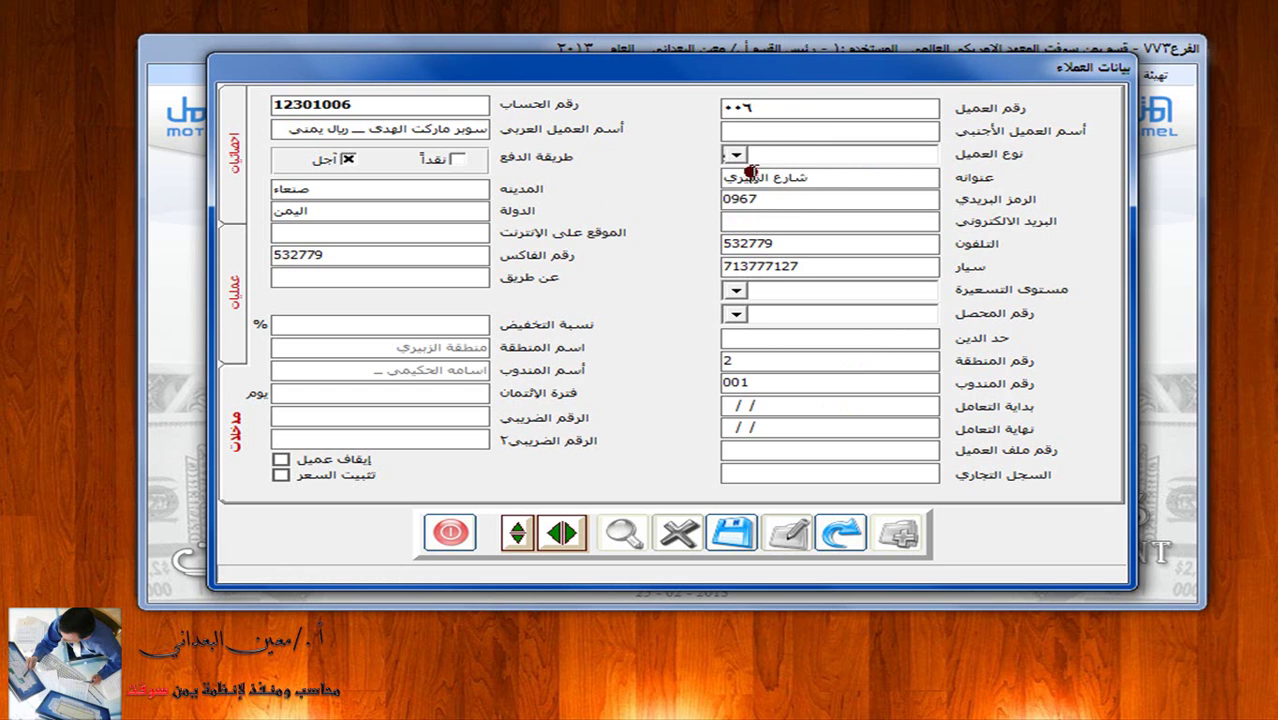
{"action": "left_click", "coordinate": [437, 394]}
{"action": "left_click", "coordinate": [718, 532]}
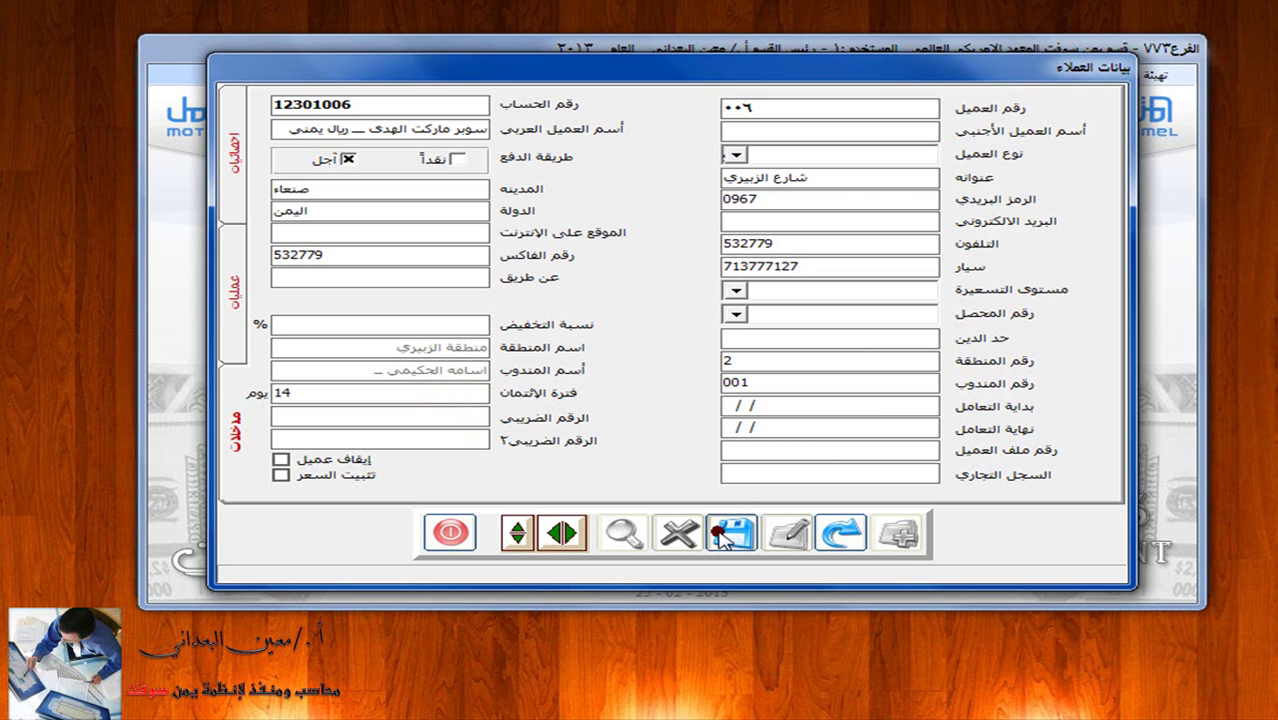
{"action": "left_click", "coordinate": [458, 524]}
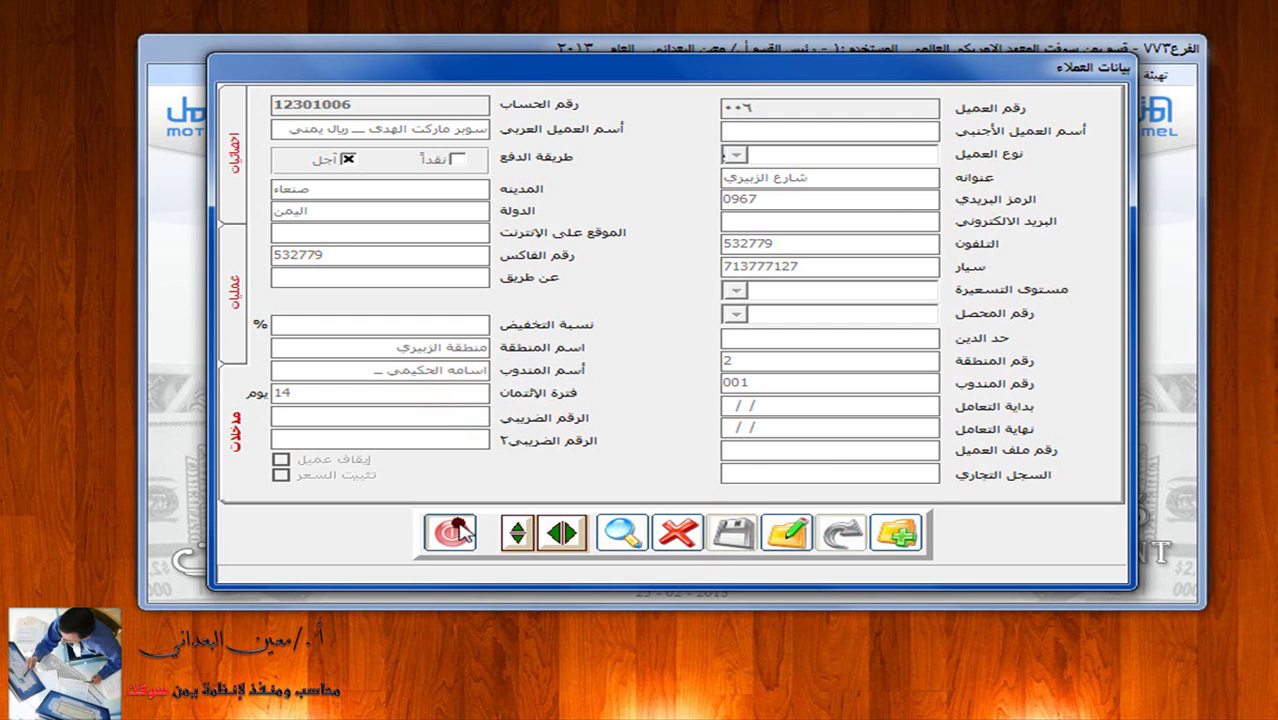
{"action": "left_click", "coordinate": [916, 76]}
Step: Start a new credit sales invoice drawn from warehouse 1
{"action": "left_click", "coordinate": [922, 170]}
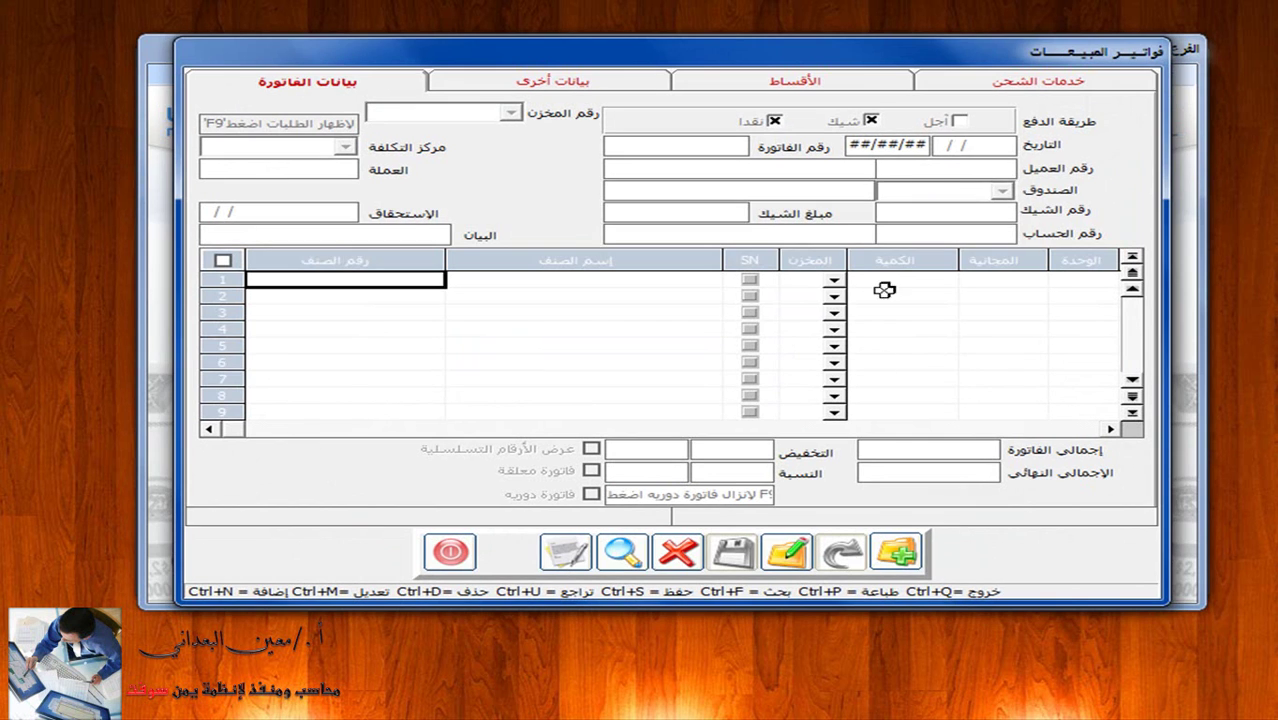
{"action": "left_click", "coordinate": [917, 540]}
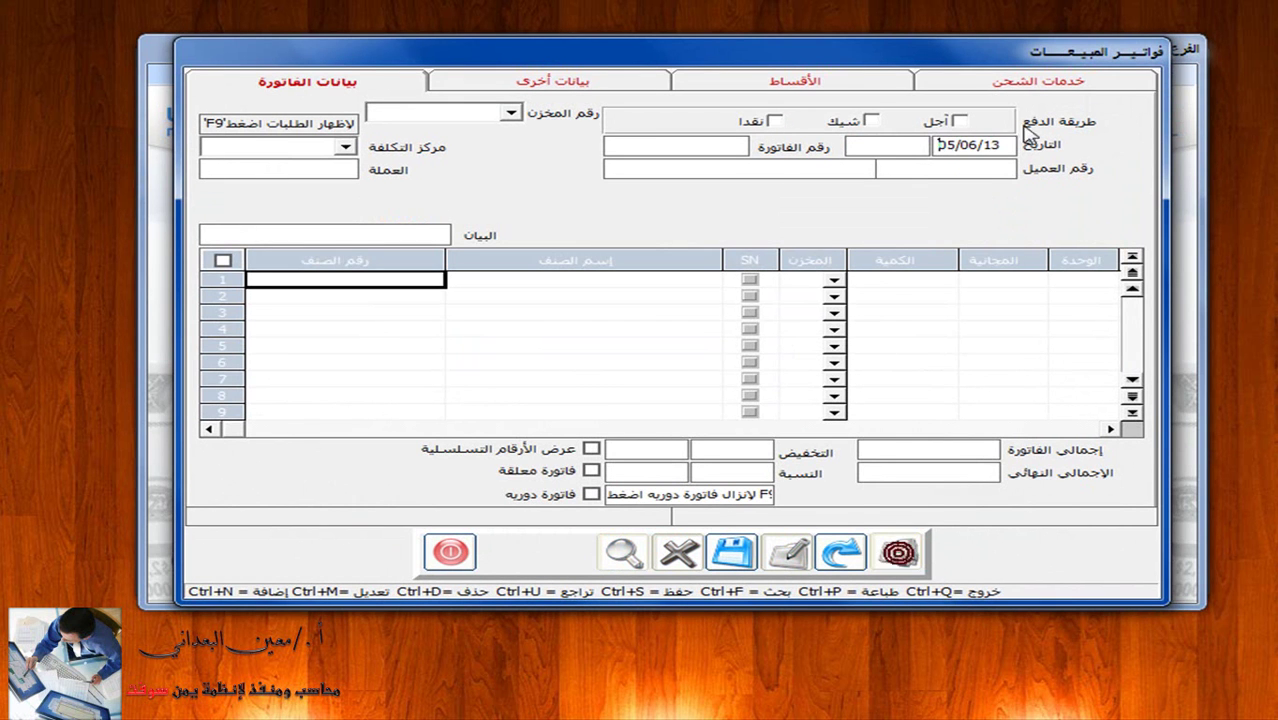
{"action": "left_click", "coordinate": [958, 121]}
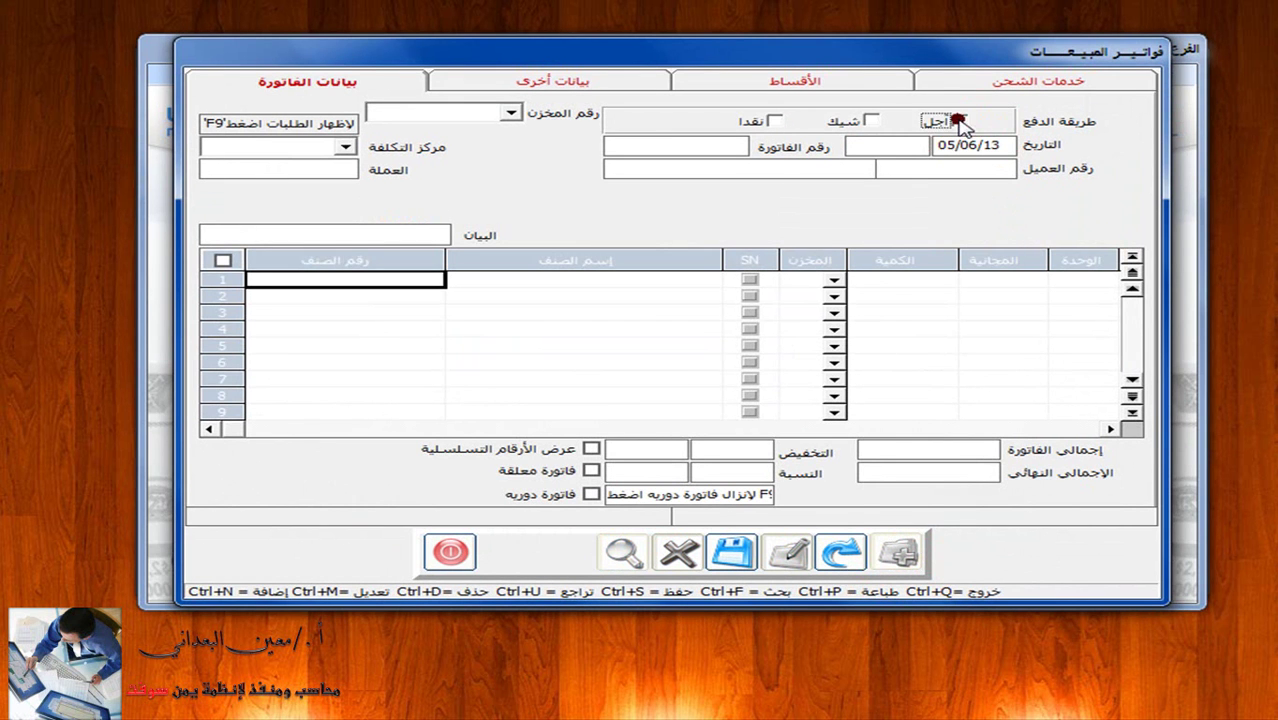
{"action": "left_click", "coordinate": [511, 112]}
{"action": "left_click", "coordinate": [482, 132]}
{"action": "left_click", "coordinate": [663, 145]}
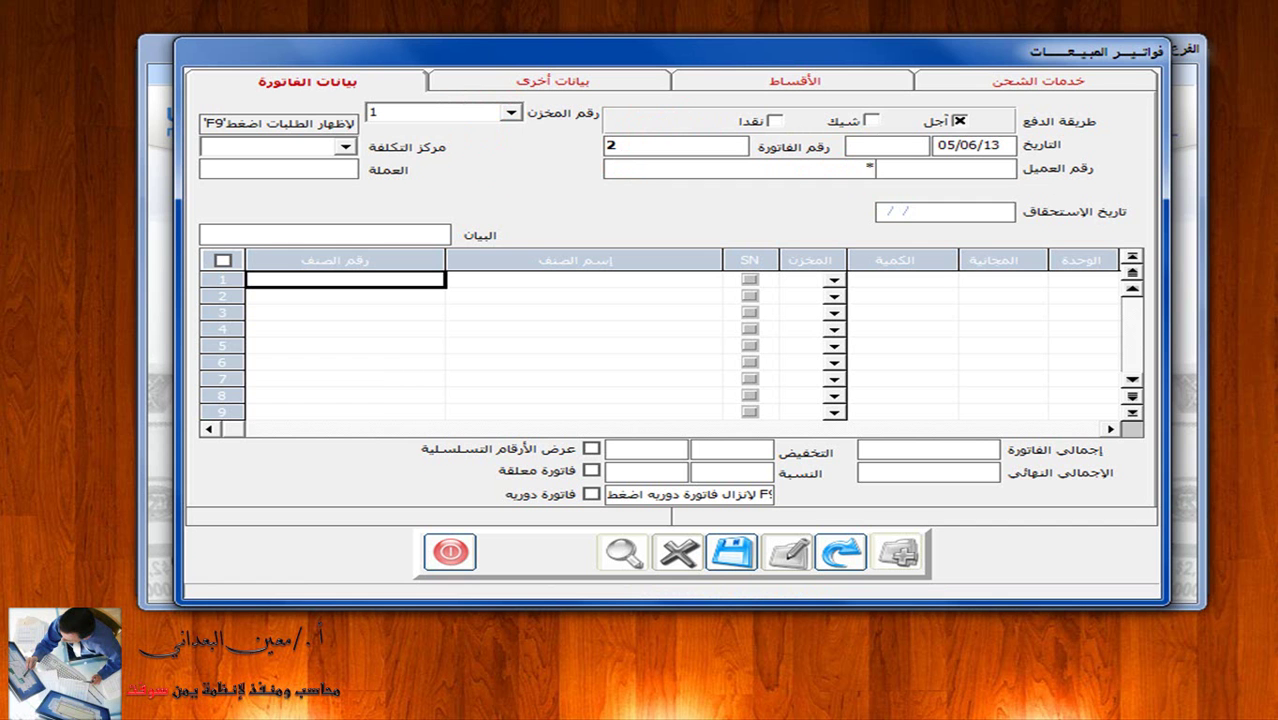
Step: Search customers for 'هدى*' and set the new supermarket as the invoice customer
{"action": "type", "text": "هدى*"}
{"action": "key", "text": "Return"}
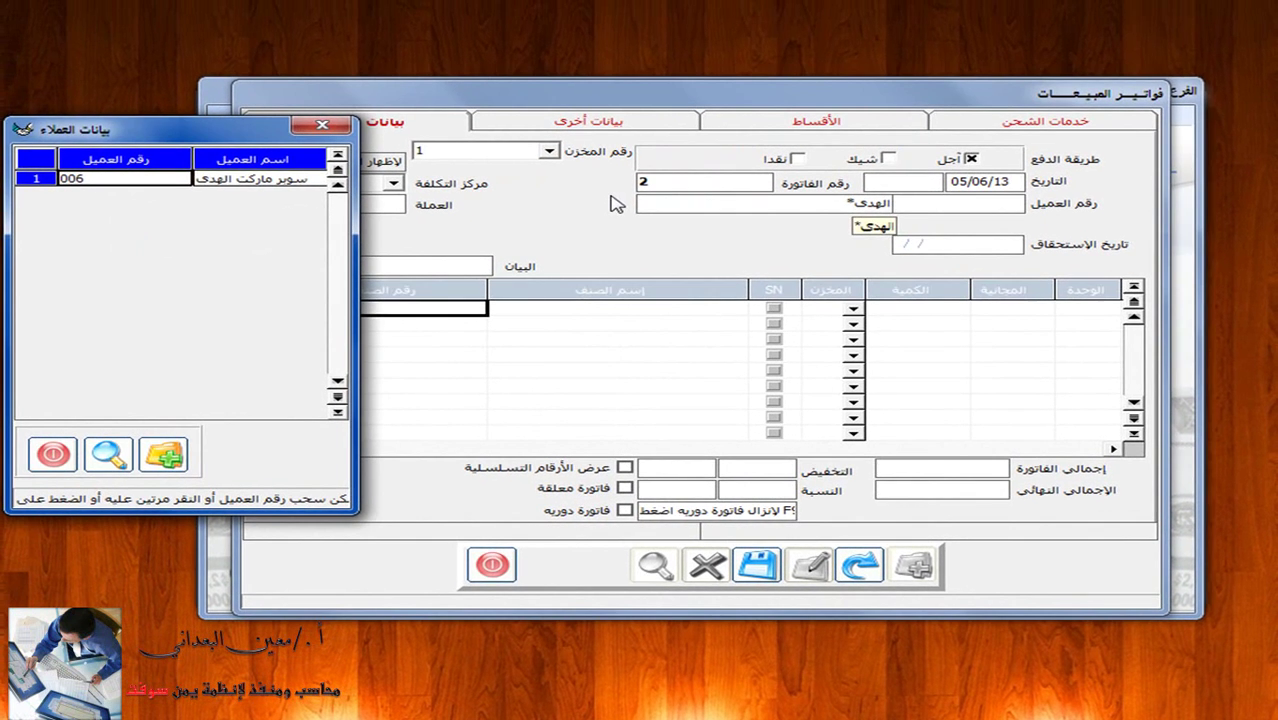
{"action": "double_click", "coordinate": [273, 178]}
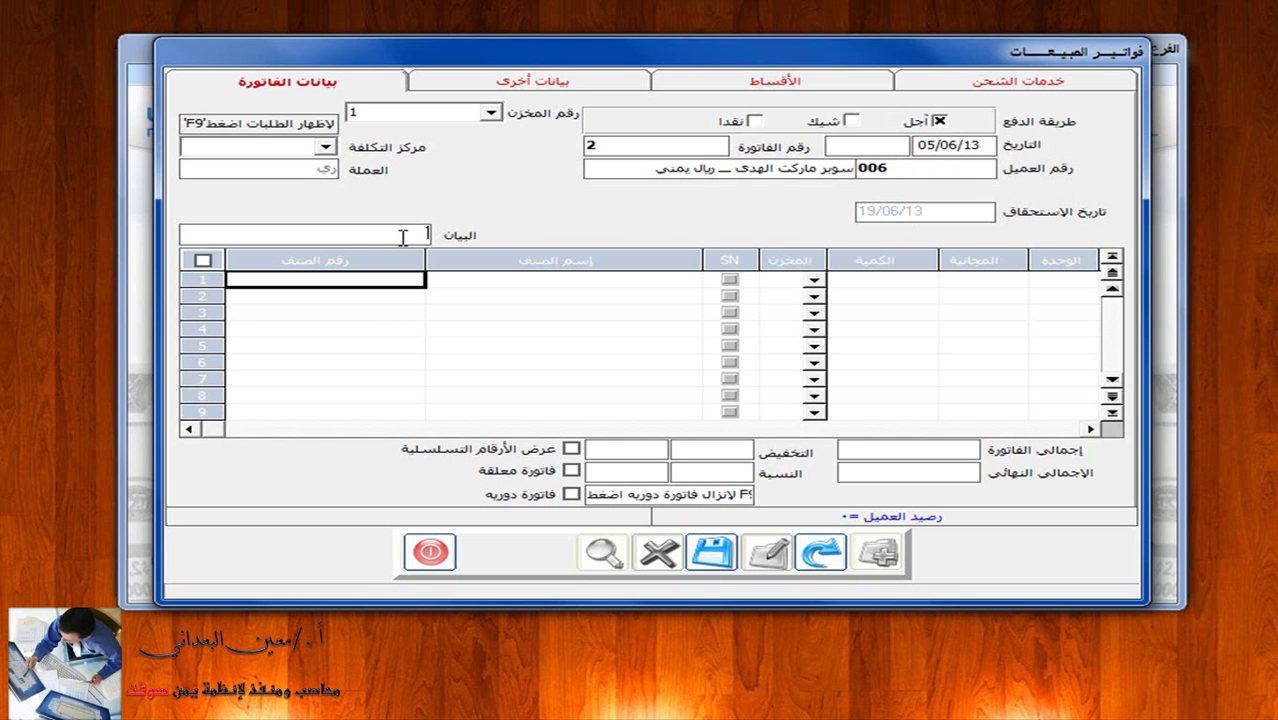
Step: Enter description 'عليكم قيمة مواد غذائيه بالاجل' and put حليب نيدو on the first line
{"action": "type", "text": "عليكم قيمة مواد غذائيه بالاجل"}
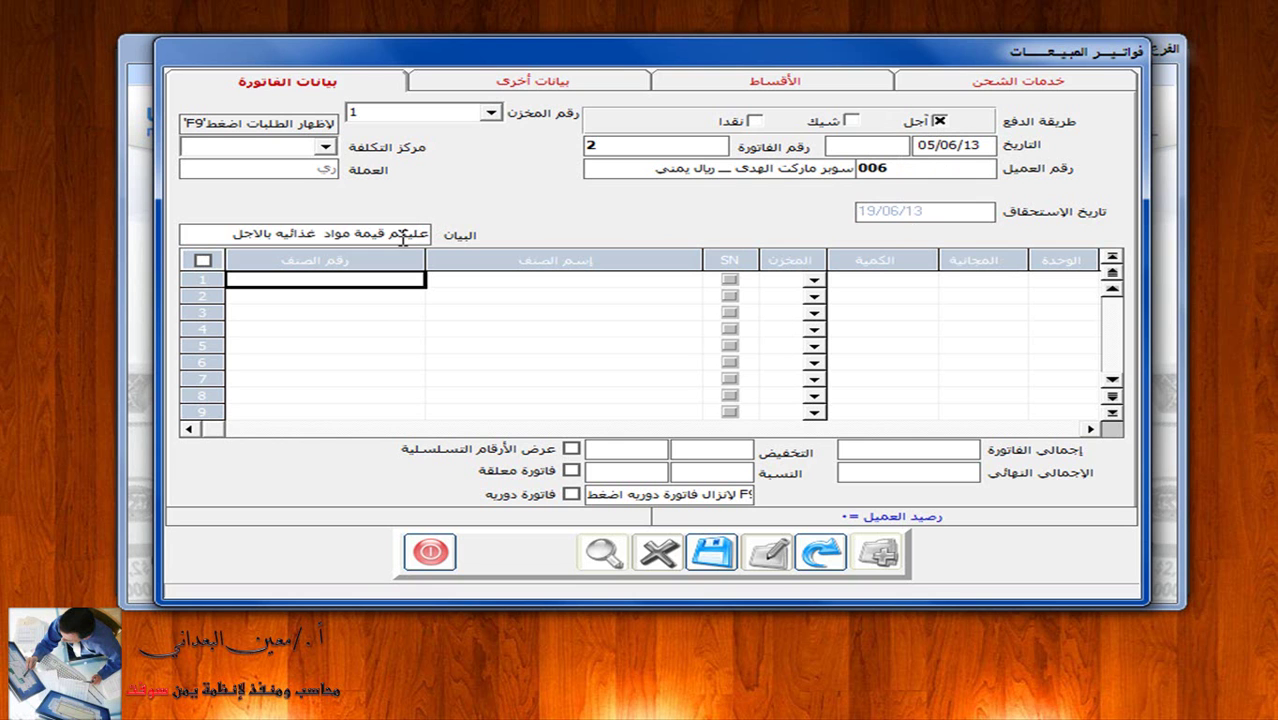
{"action": "left_click", "coordinate": [378, 284]}
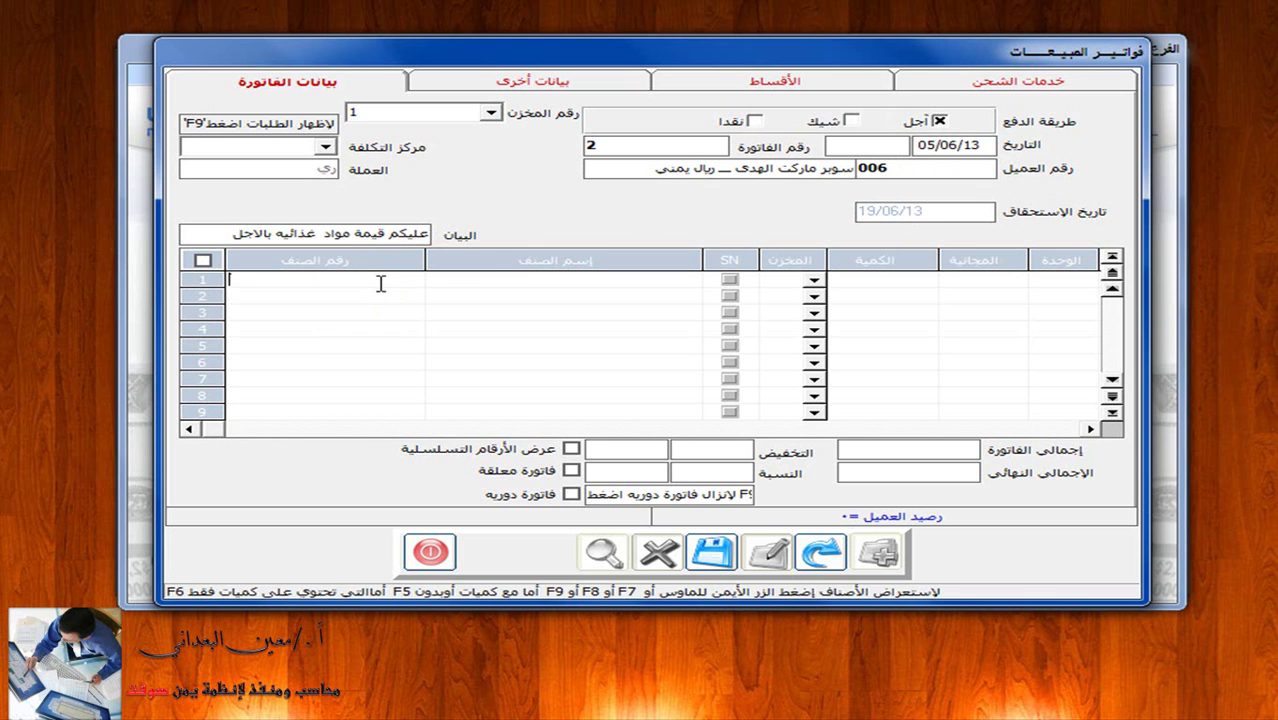
{"action": "left_click", "coordinate": [497, 276]}
{"action": "left_click", "coordinate": [498, 276]}
{"action": "type", "text": "*"}
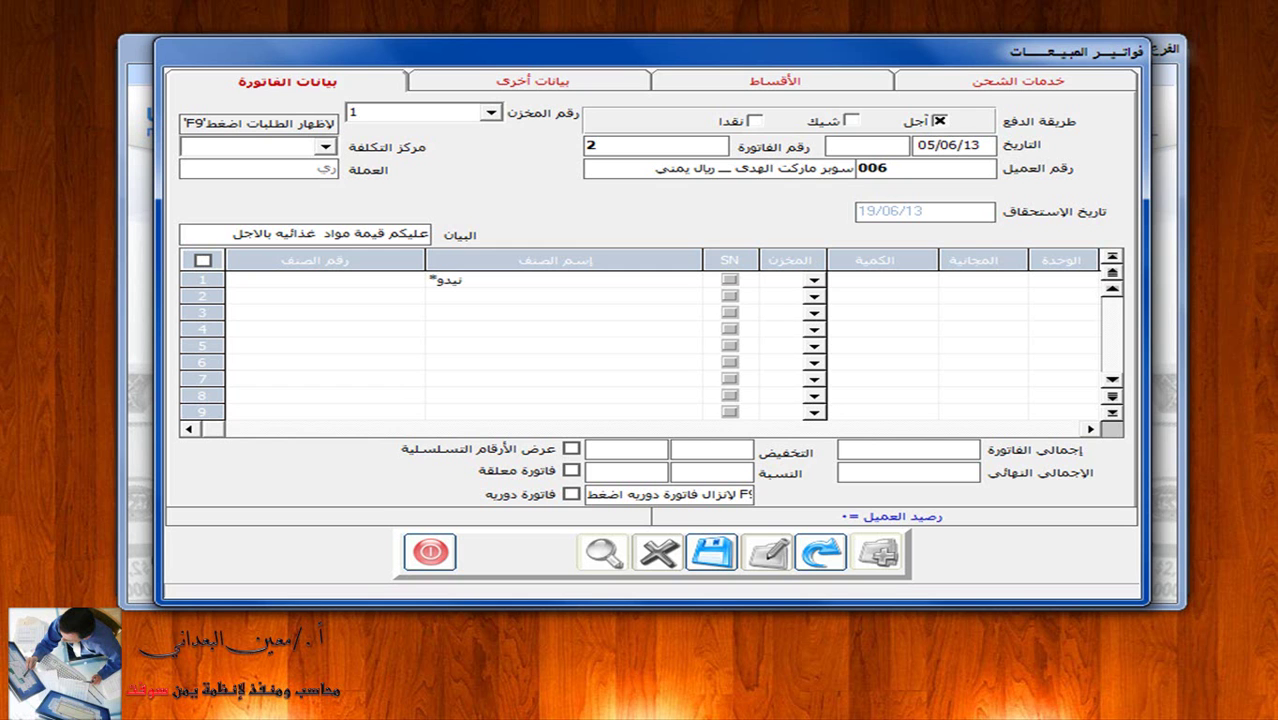
{"action": "key", "text": "Return"}
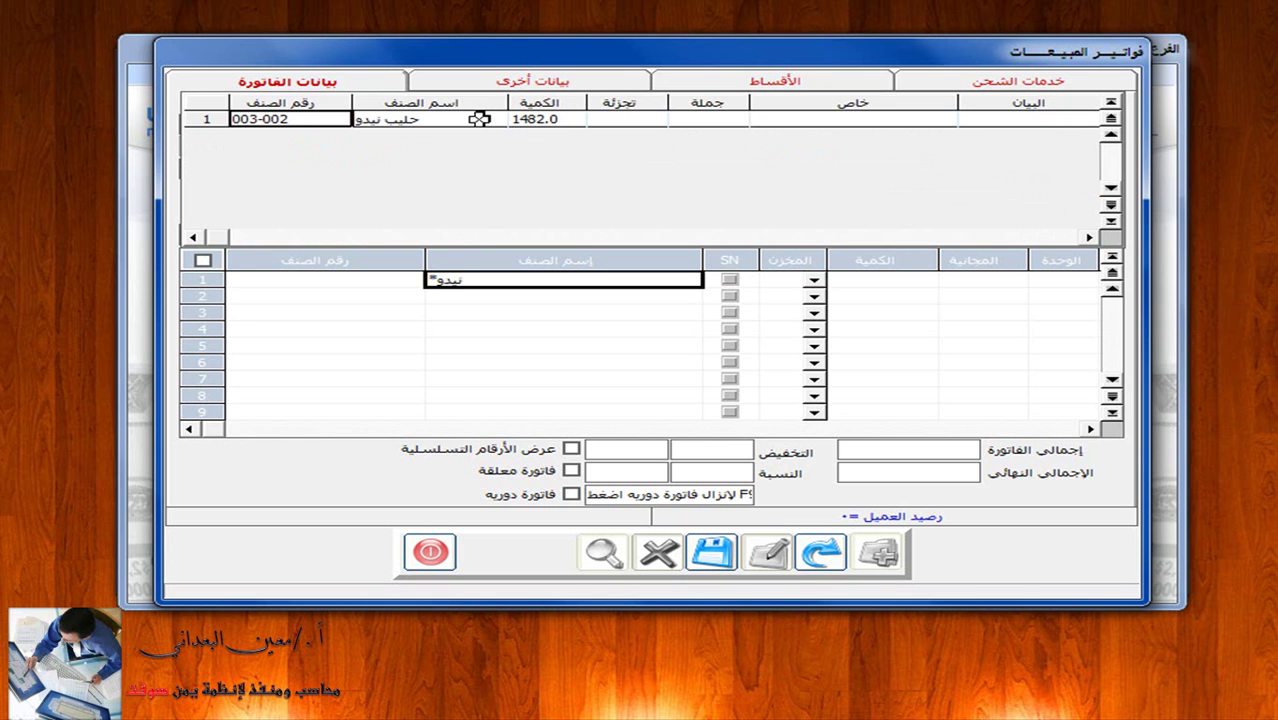
{"action": "double_click", "coordinate": [479, 118]}
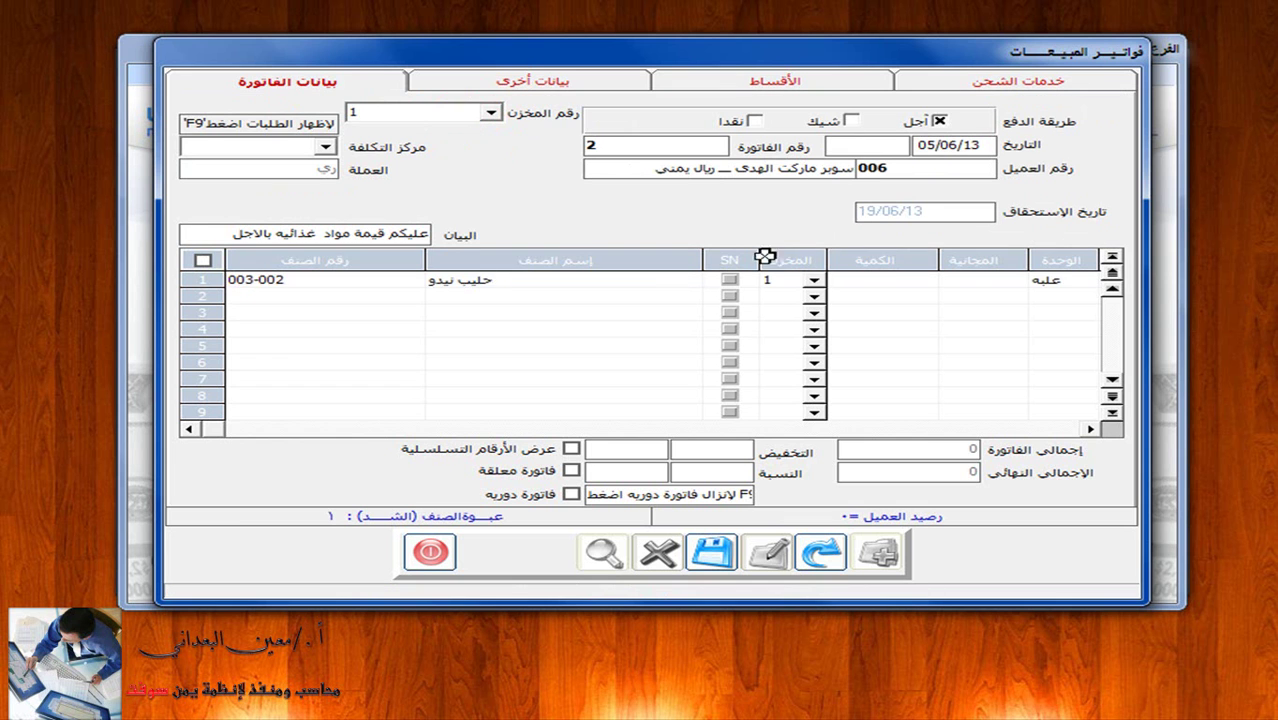
Step: Give the first line quantity 40, price 4500 and expiry batch 04/06/15
{"action": "left_click", "coordinate": [885, 283]}
{"action": "key", "text": "Return"}
{"action": "key", "text": "Return"}
{"action": "type", "text": "4500"}
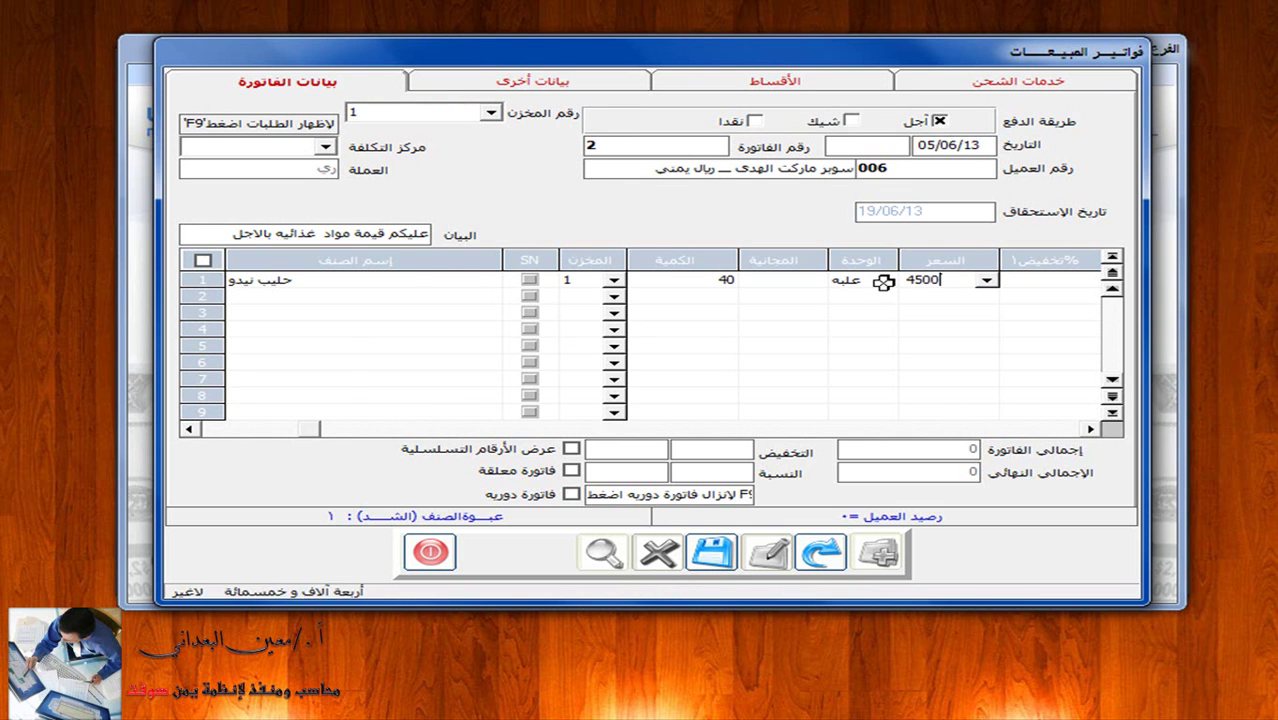
{"action": "key", "text": "Return"}
{"action": "key", "text": "Return"}
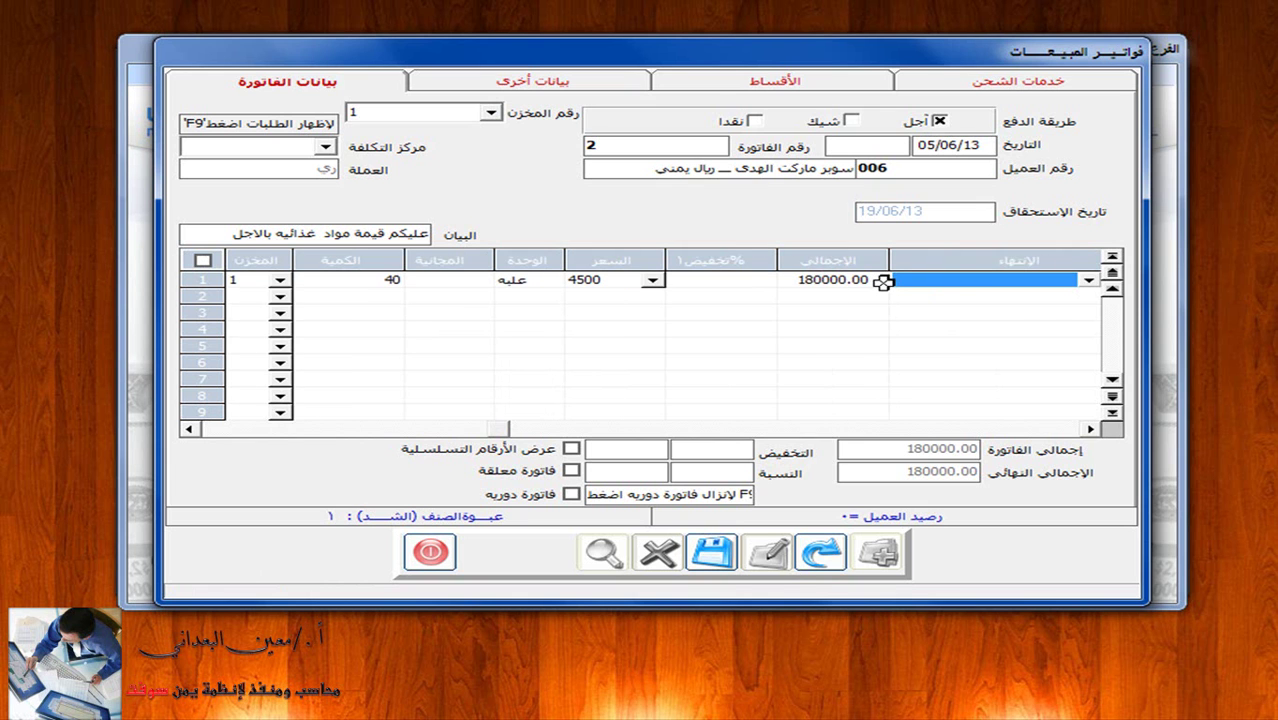
{"action": "left_click", "coordinate": [1088, 280]}
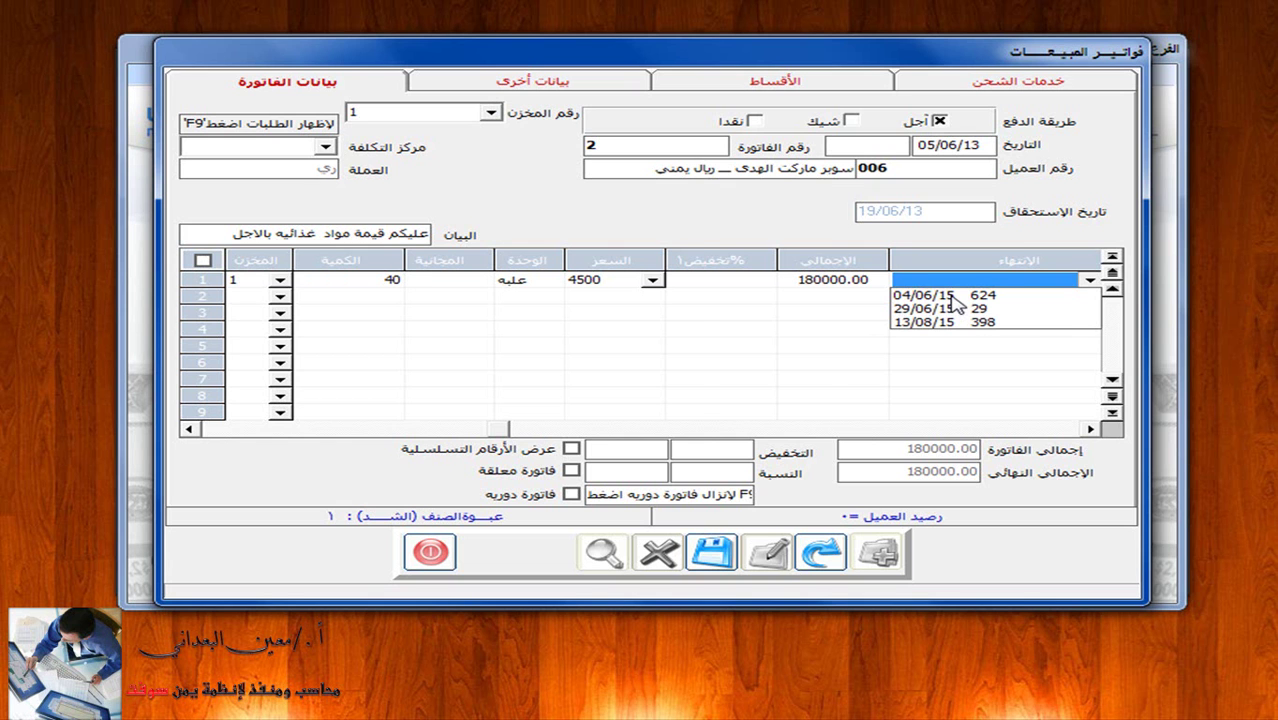
{"action": "left_click", "coordinate": [955, 306]}
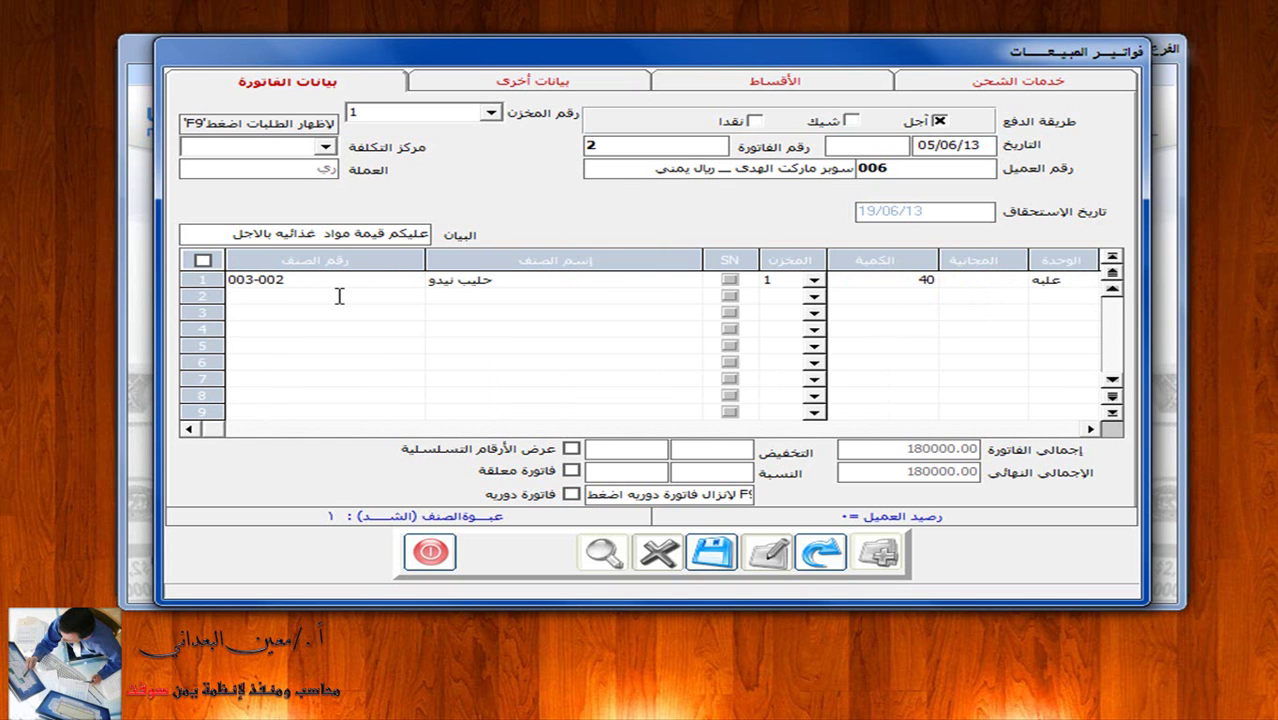
Step: Add line 2: 12 cartons of عصير سيزر برتقال at 3750, expiry 27/05/14
{"action": "key", "text": "Return"}
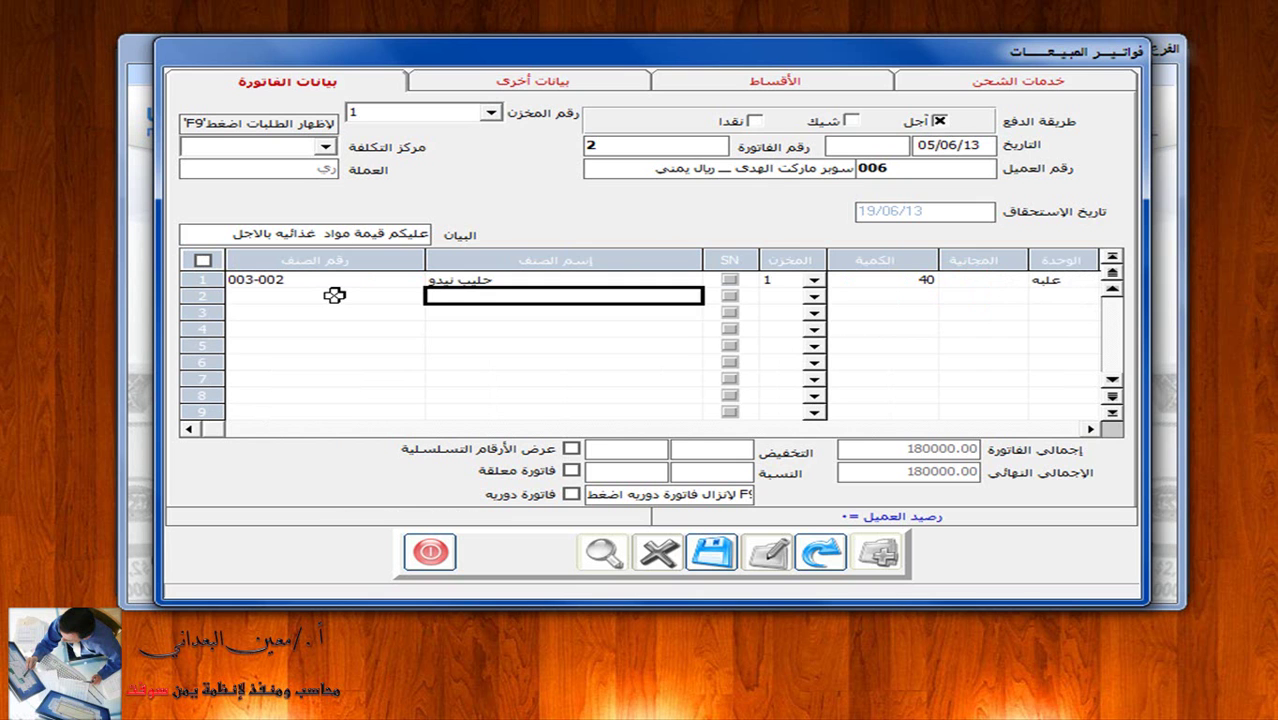
{"action": "type", "text": "*"}
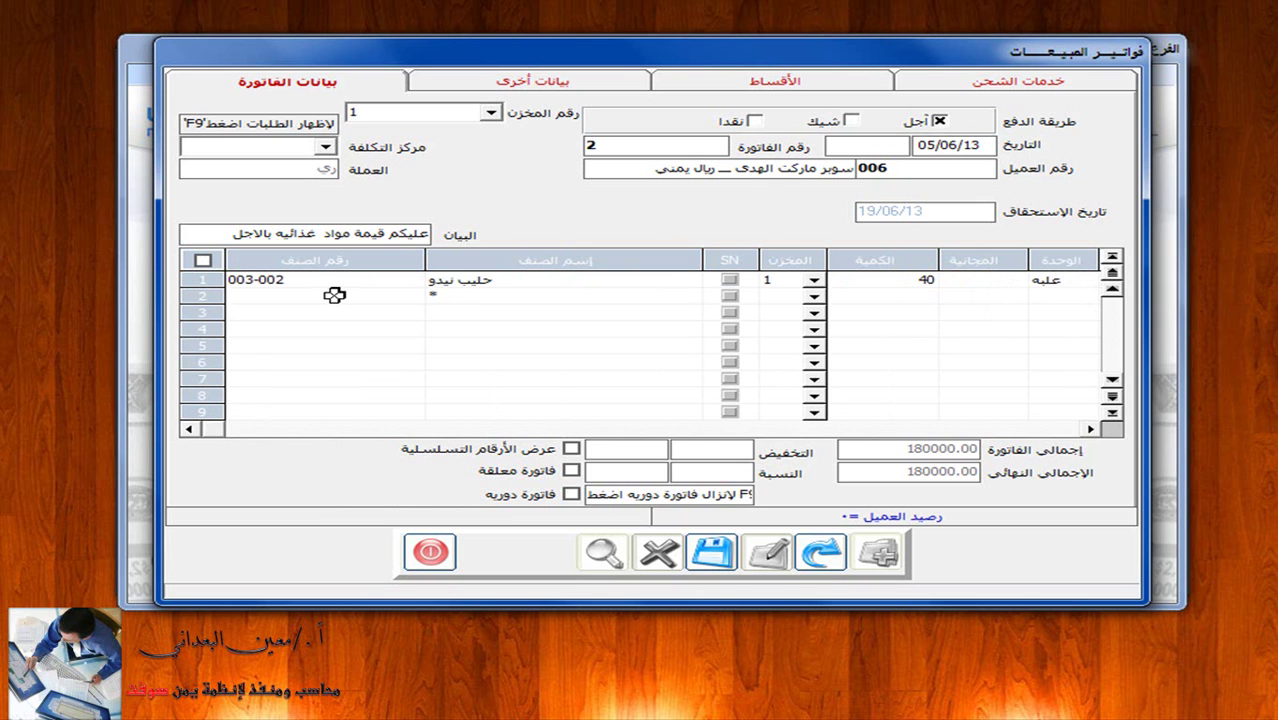
{"action": "type", "text": "سيزر"}
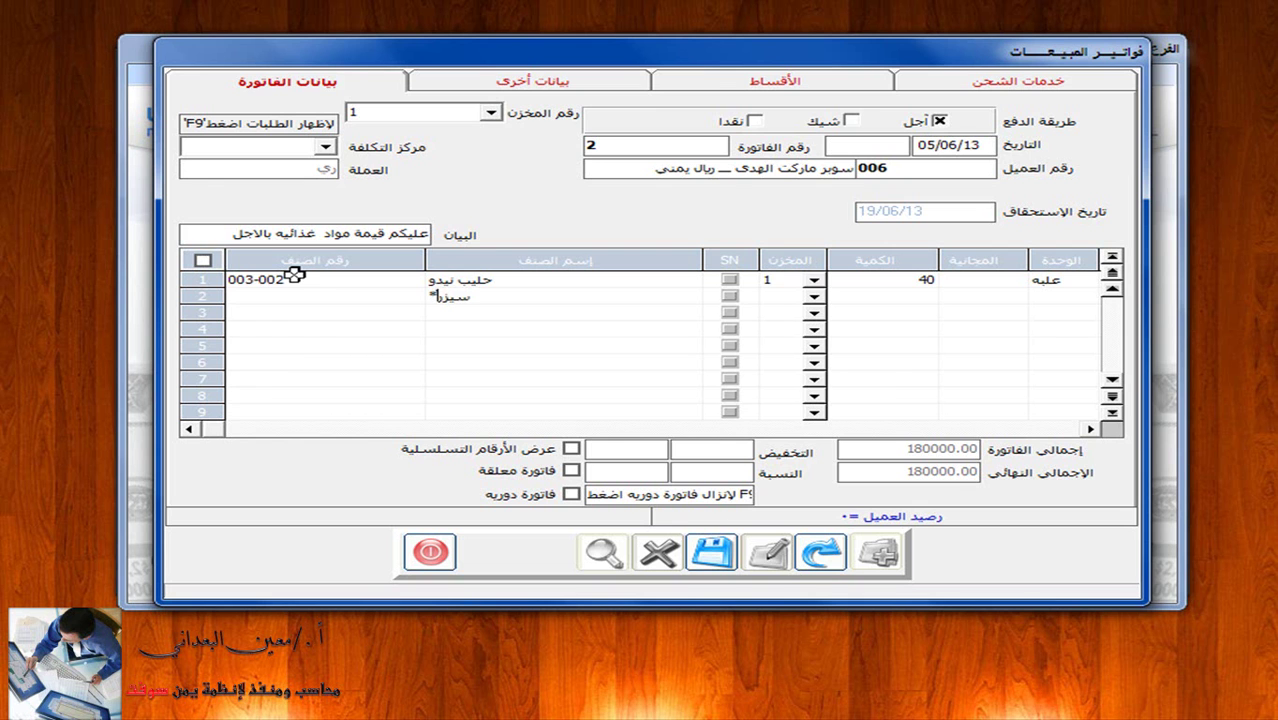
{"action": "key", "text": "Return"}
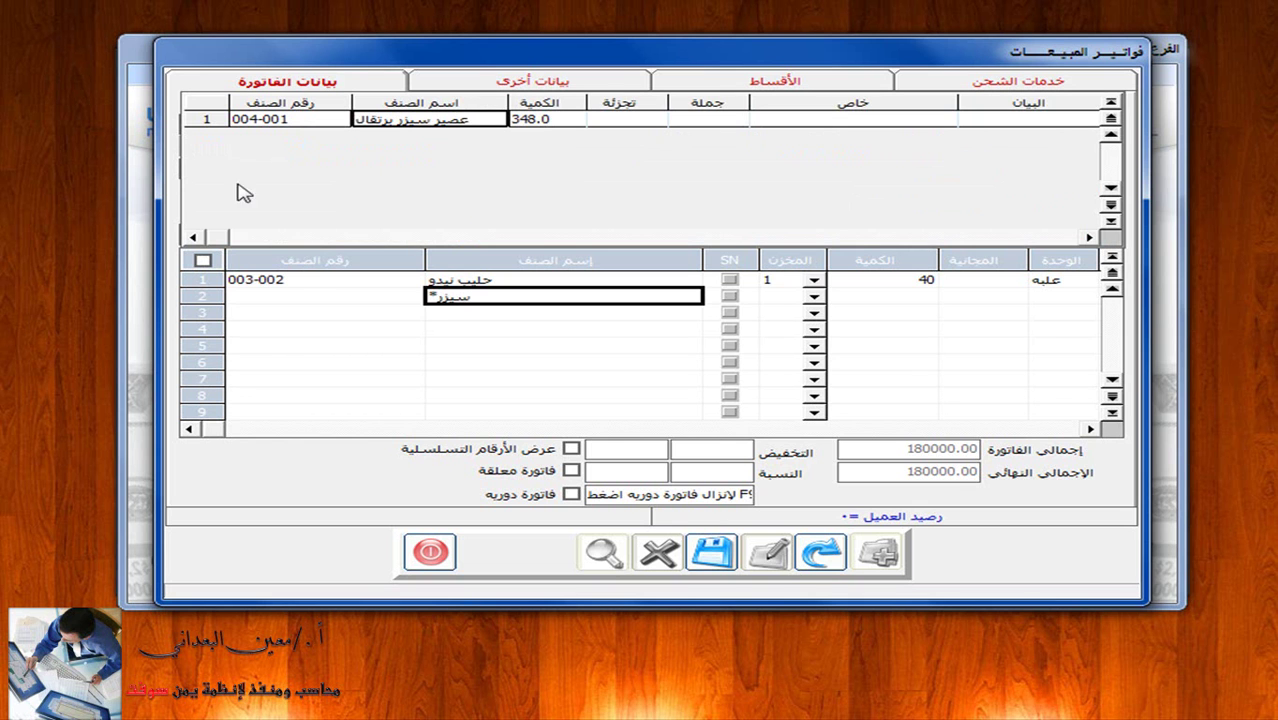
{"action": "double_click", "coordinate": [380, 117]}
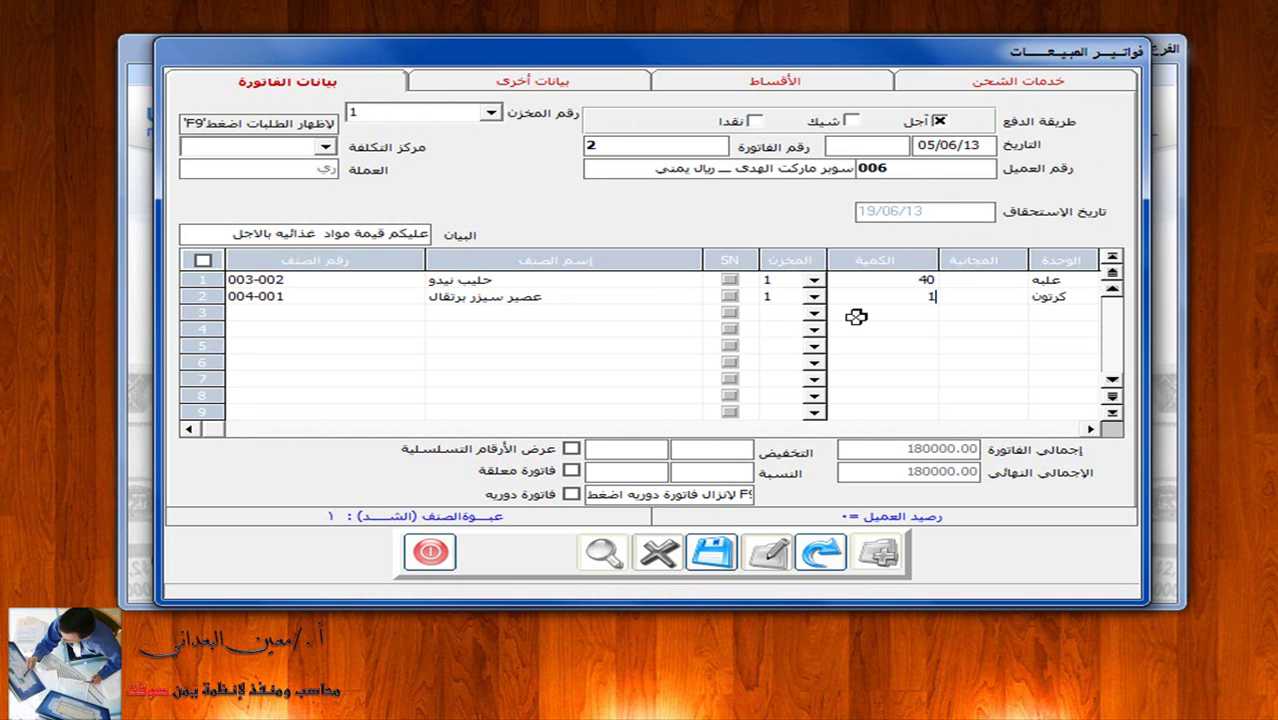
{"action": "key", "text": "Return"}
{"action": "key", "text": "Return"}
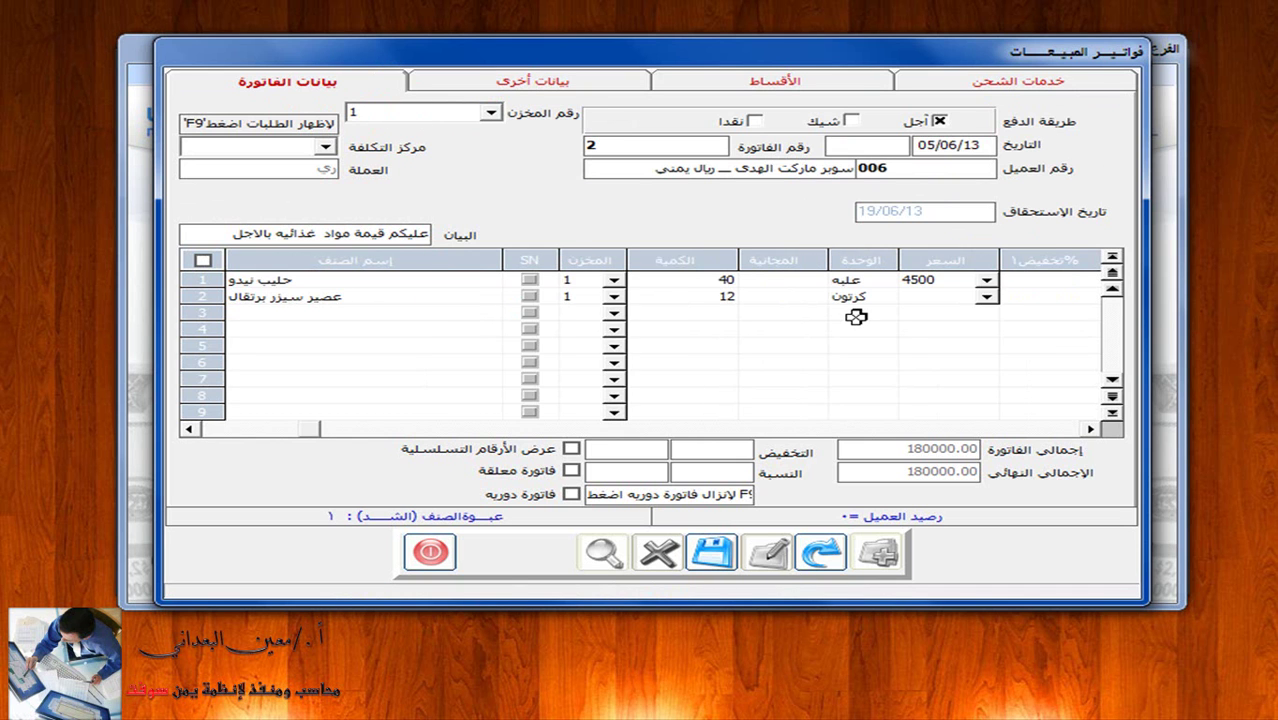
{"action": "type", "text": "37"}
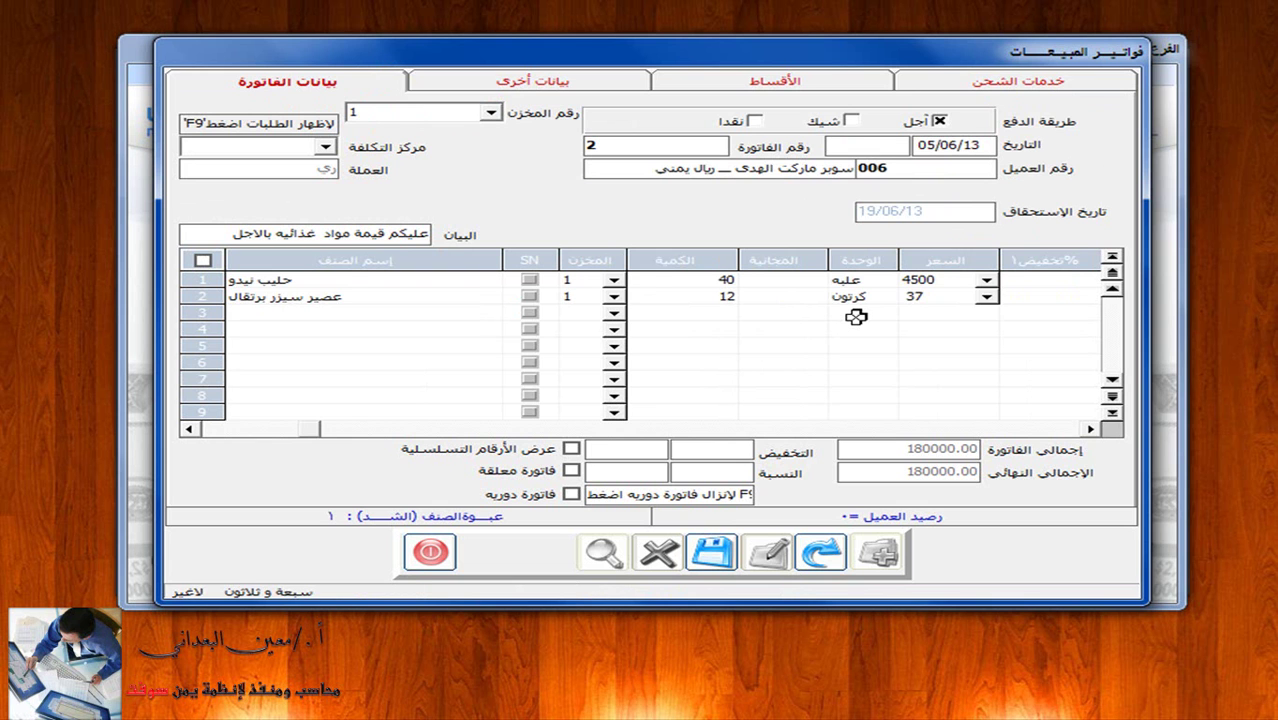
{"action": "type", "text": "50"}
{"action": "key", "text": "Return"}
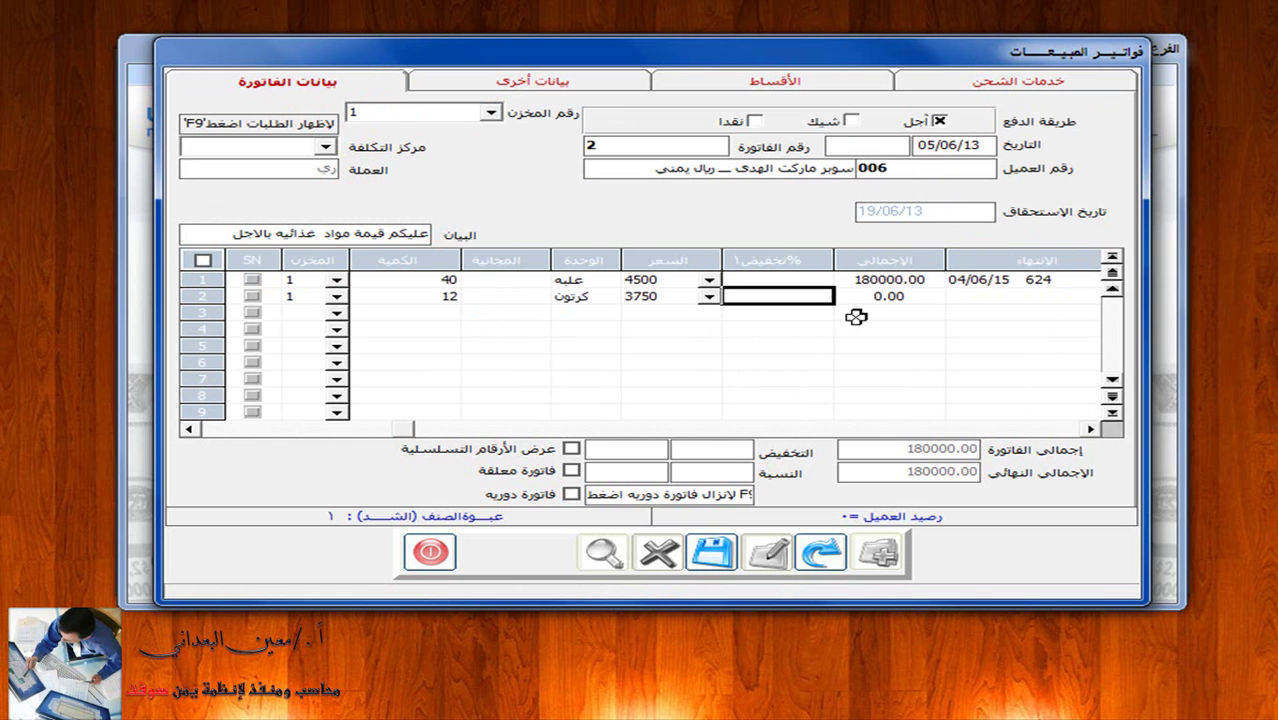
{"action": "key", "text": "Return"}
{"action": "key", "text": "Return"}
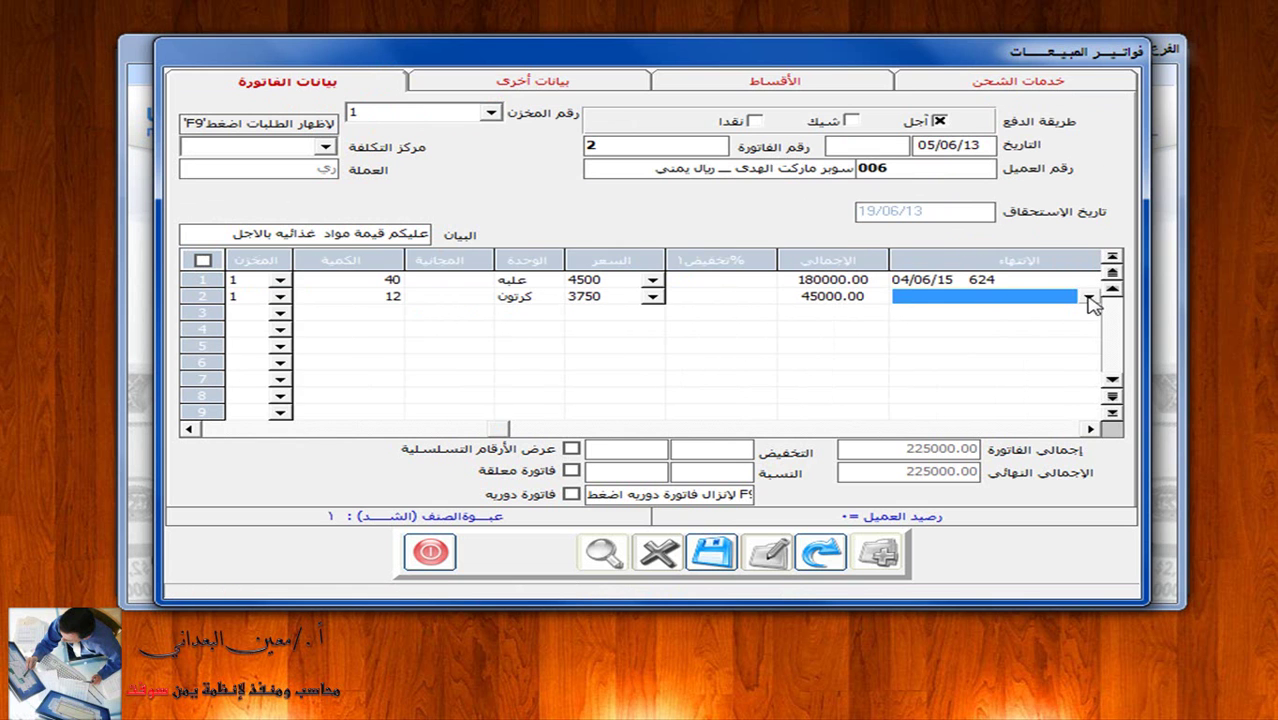
{"action": "left_click", "coordinate": [1089, 296]}
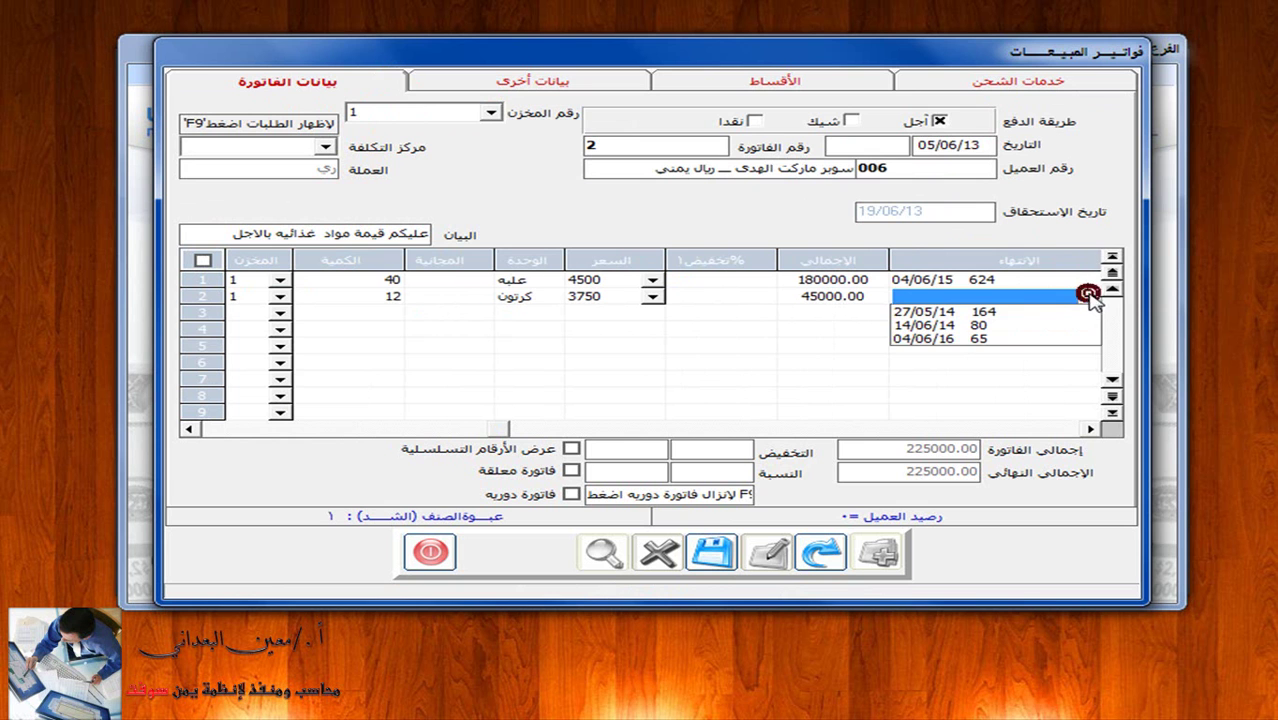
{"action": "left_click", "coordinate": [948, 312]}
{"action": "key", "text": "Return"}
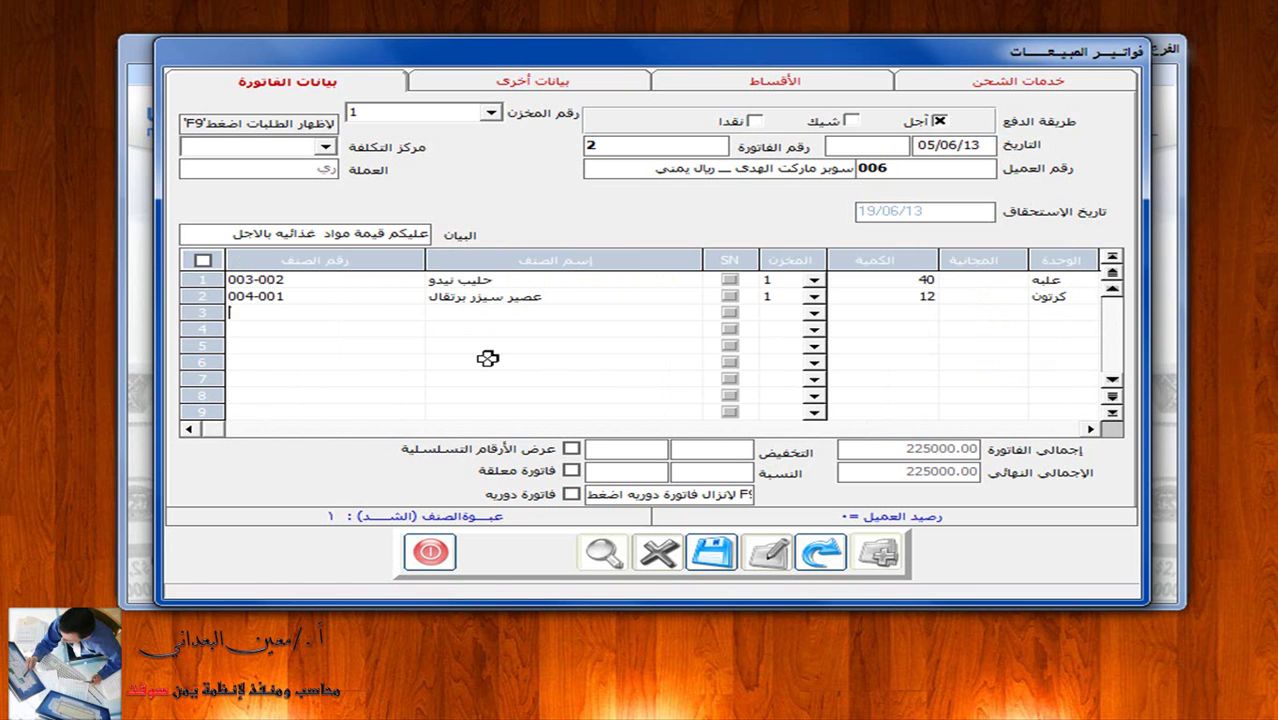
Step: Add line 3: 10 bags of دقيق البركه (005-002) at 6500, expiry 31/10/13, and save the invoice
{"action": "type", "text": "005"}
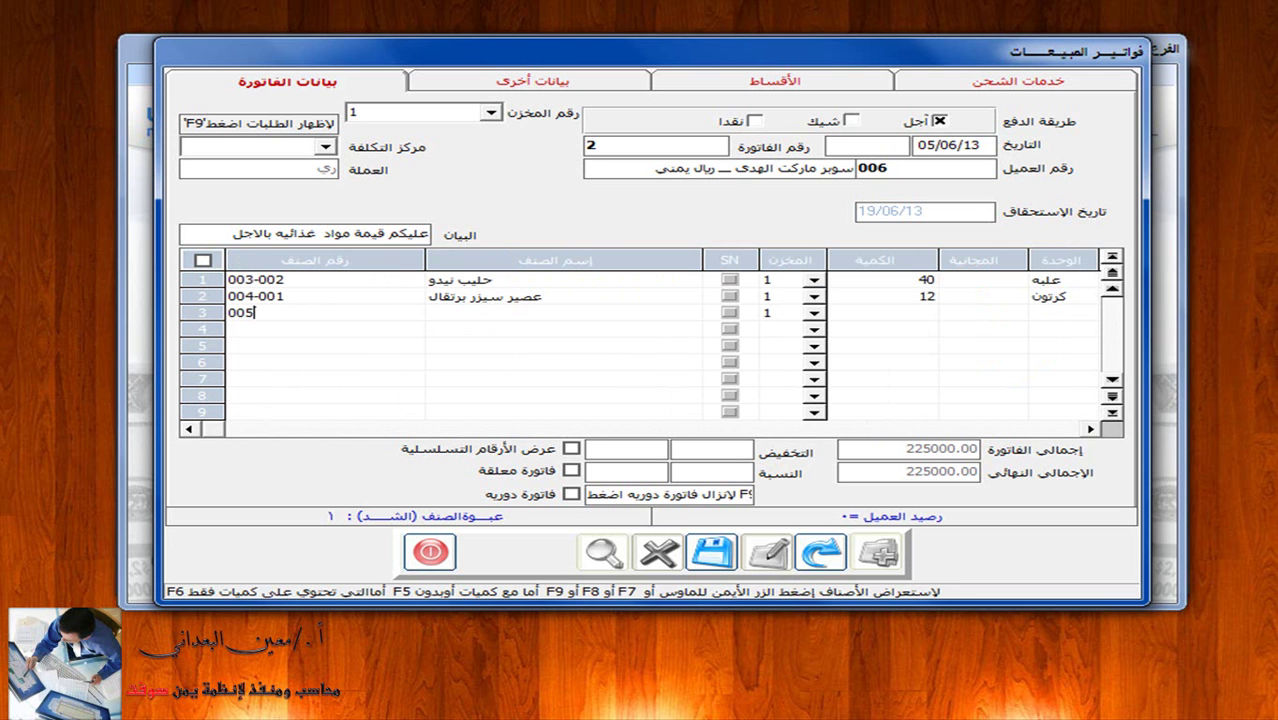
{"action": "key", "text": "Return"}
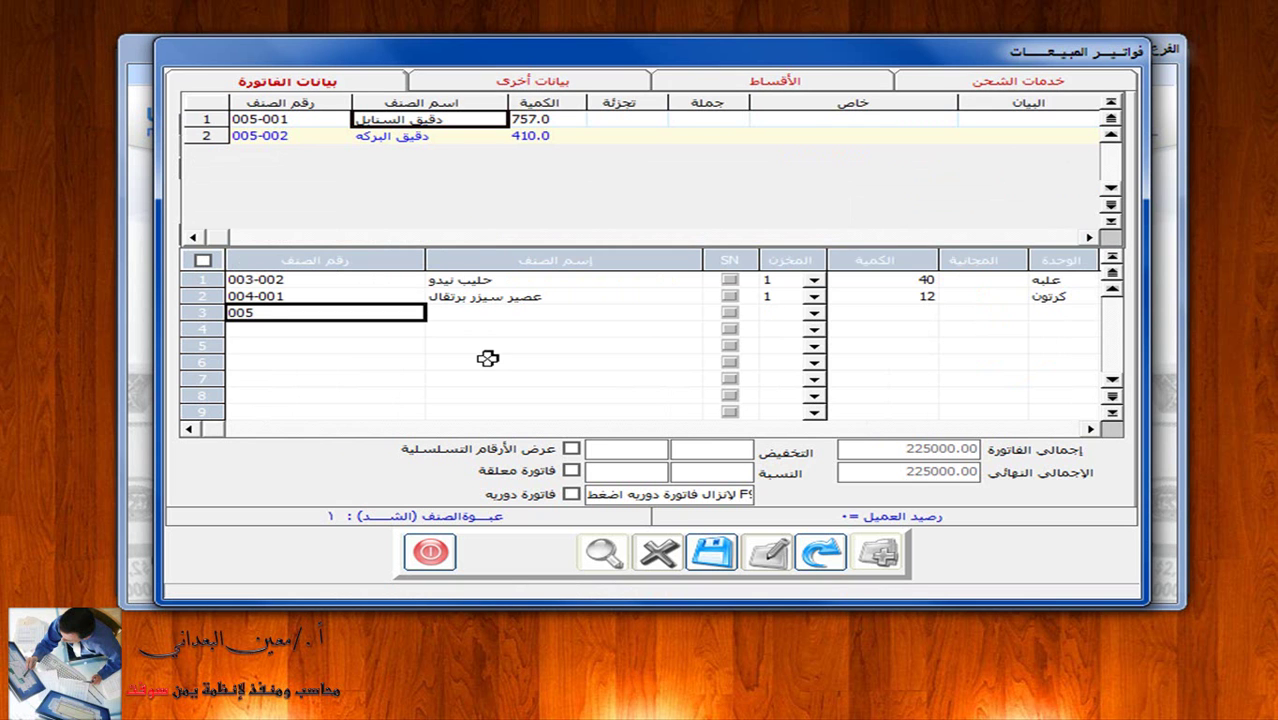
{"action": "double_click", "coordinate": [387, 137]}
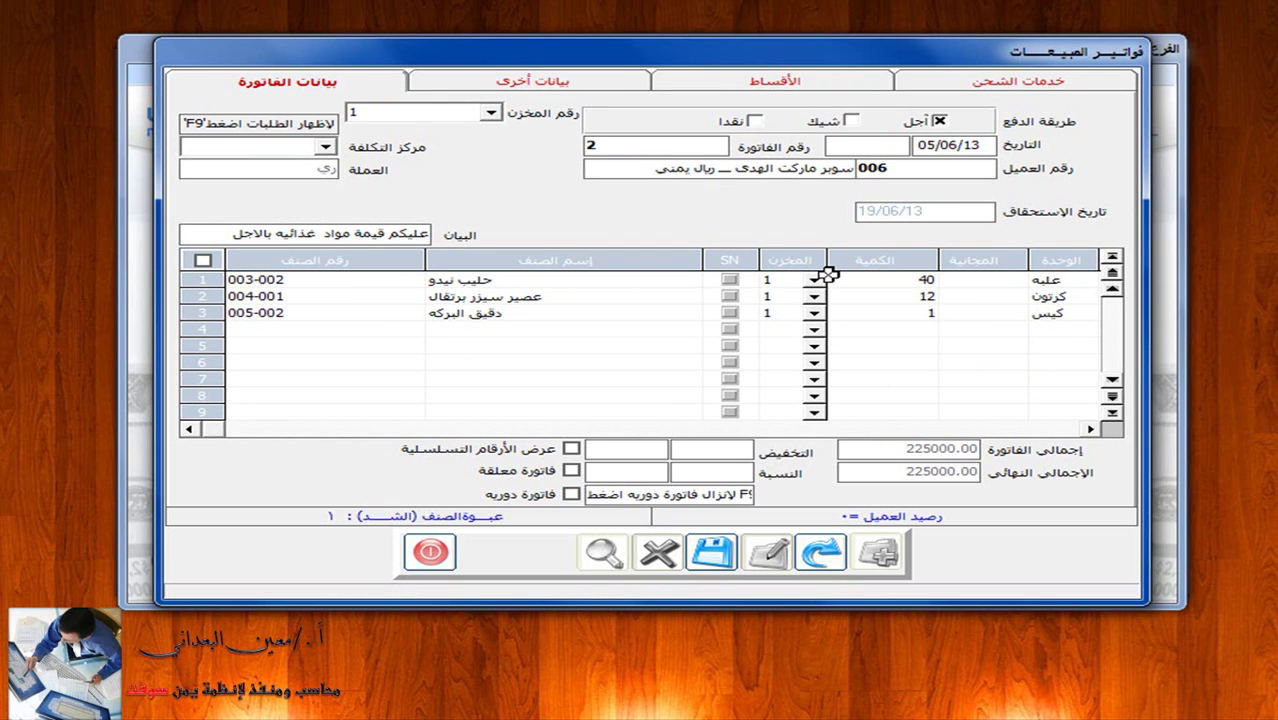
{"action": "type", "text": "10"}
{"action": "key", "text": "Return"}
{"action": "key", "text": "Return"}
{"action": "key", "text": "Return"}
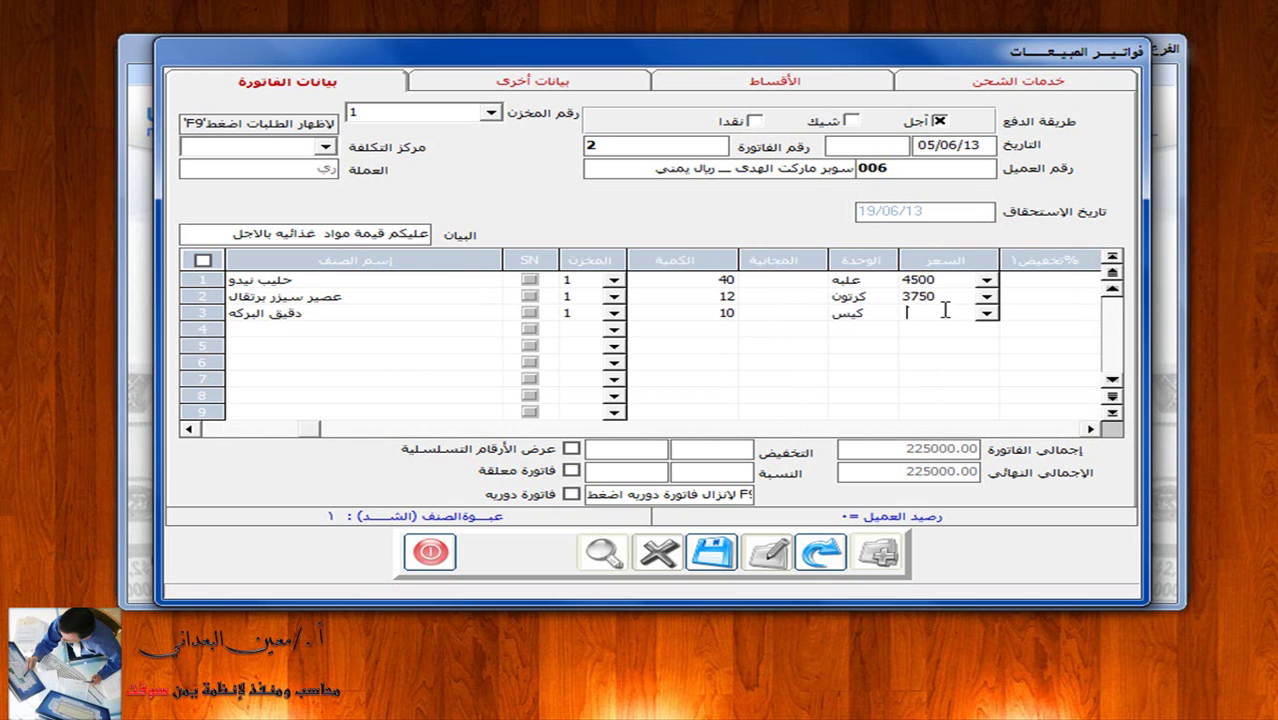
{"action": "type", "text": "6500"}
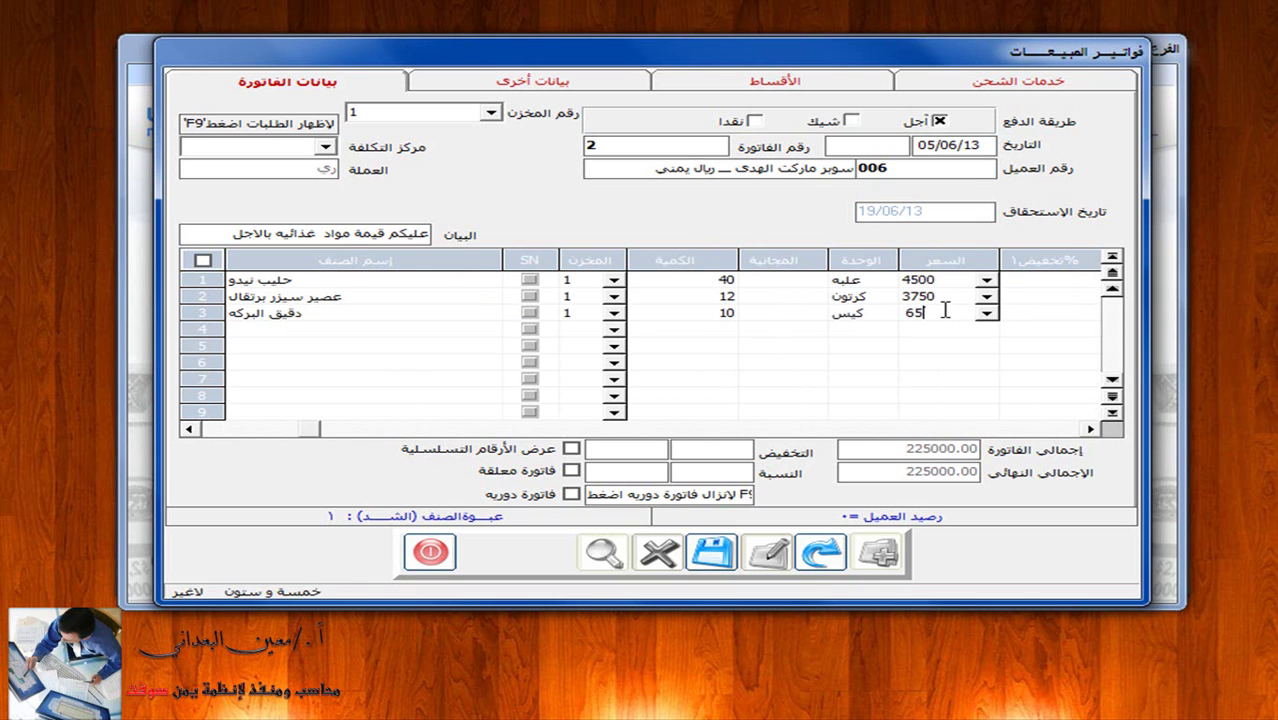
{"action": "key", "text": "Return"}
{"action": "key", "text": "Return"}
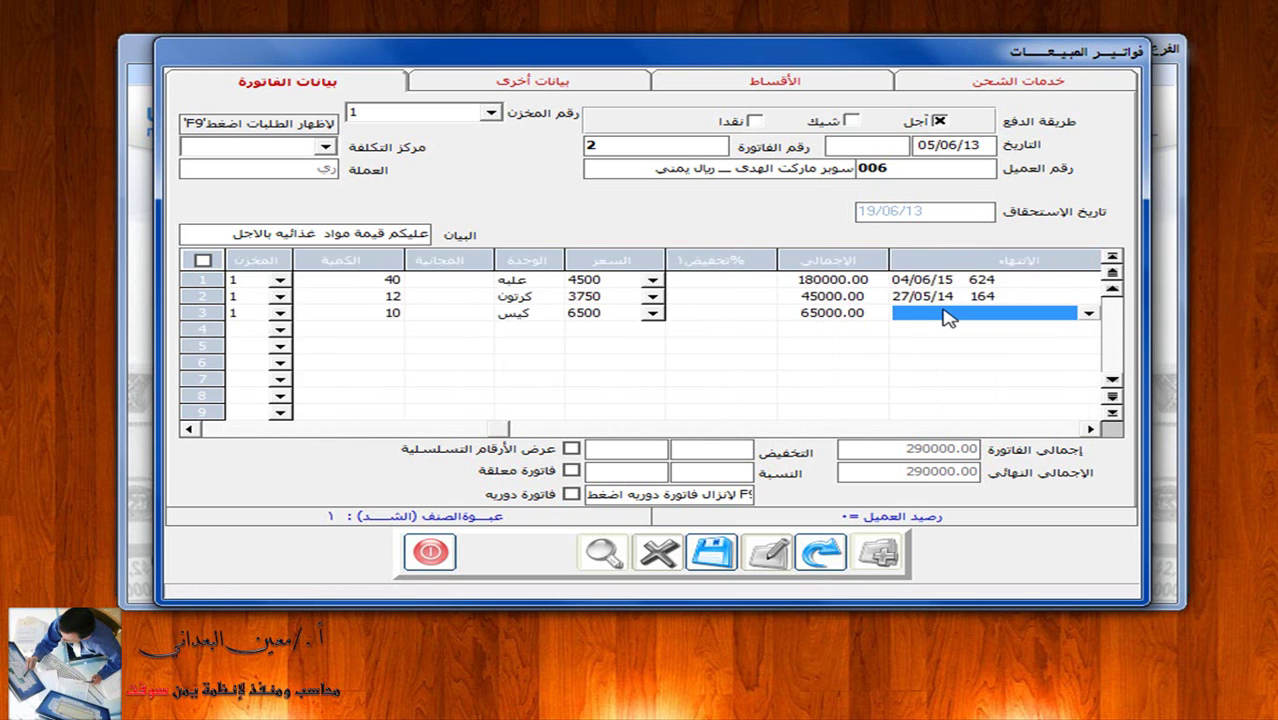
{"action": "left_click", "coordinate": [1089, 314]}
{"action": "left_click", "coordinate": [1089, 313]}
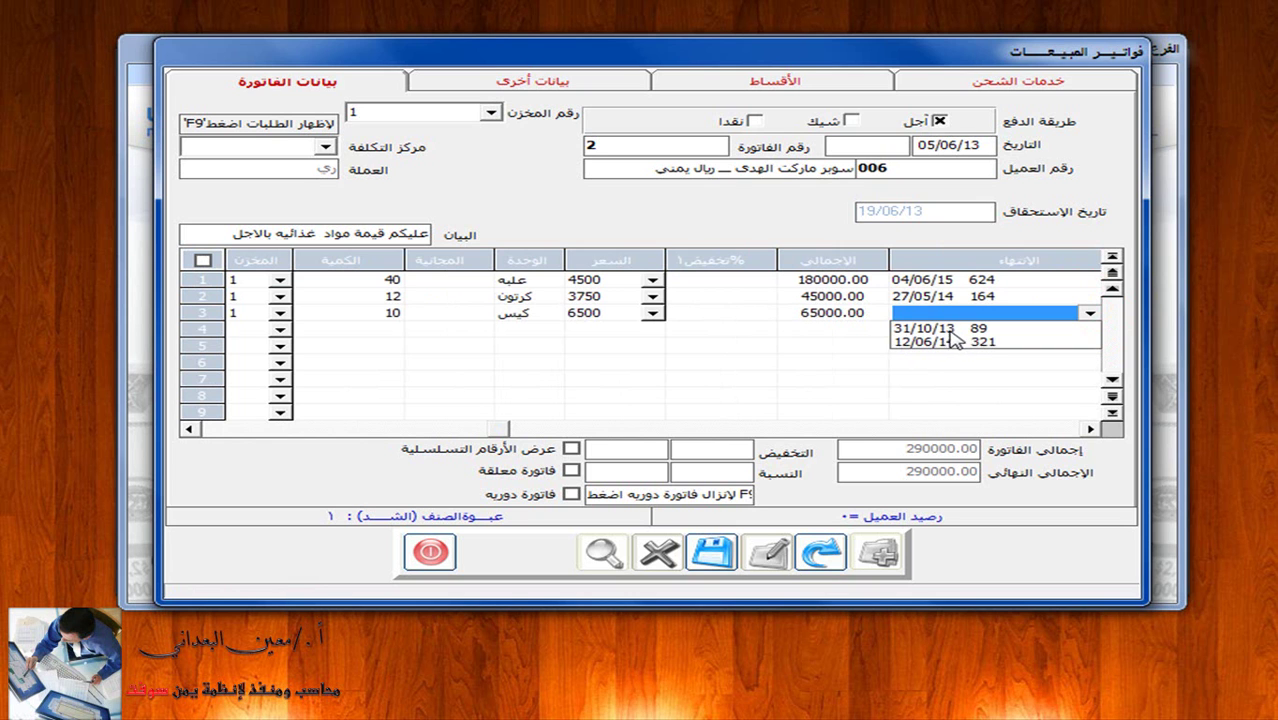
{"action": "left_click", "coordinate": [949, 330]}
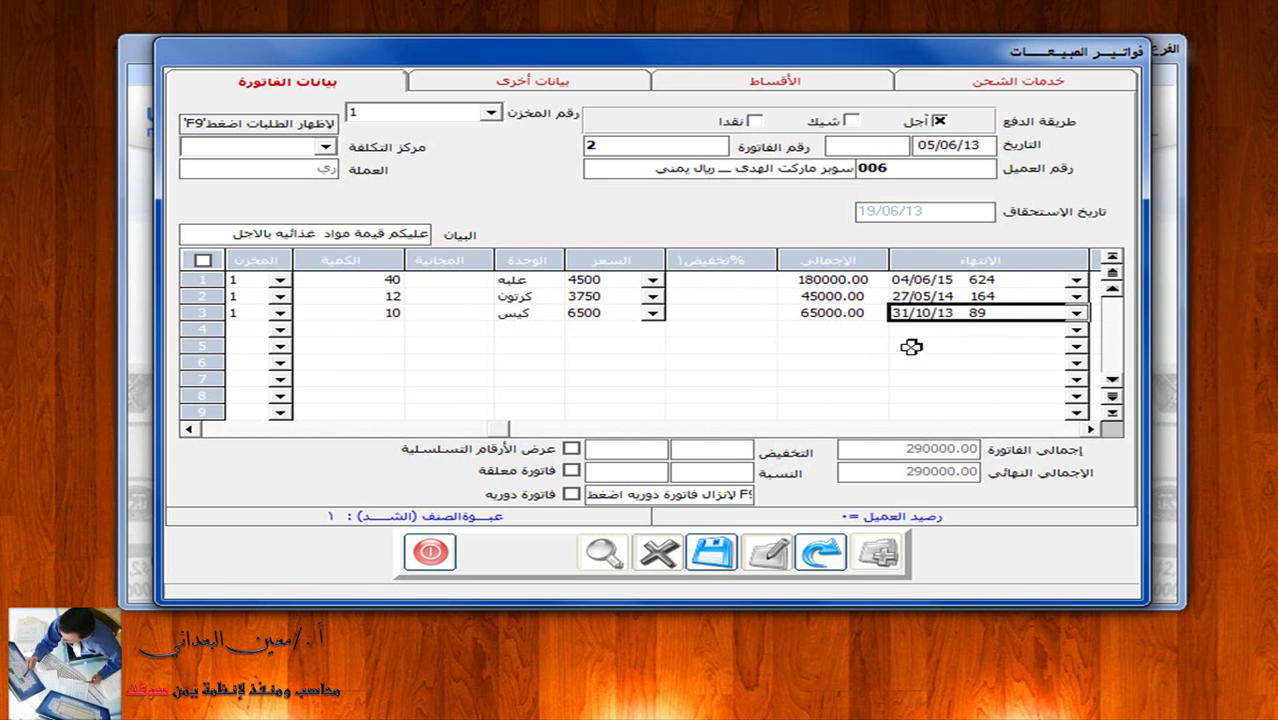
{"action": "left_click", "coordinate": [710, 553]}
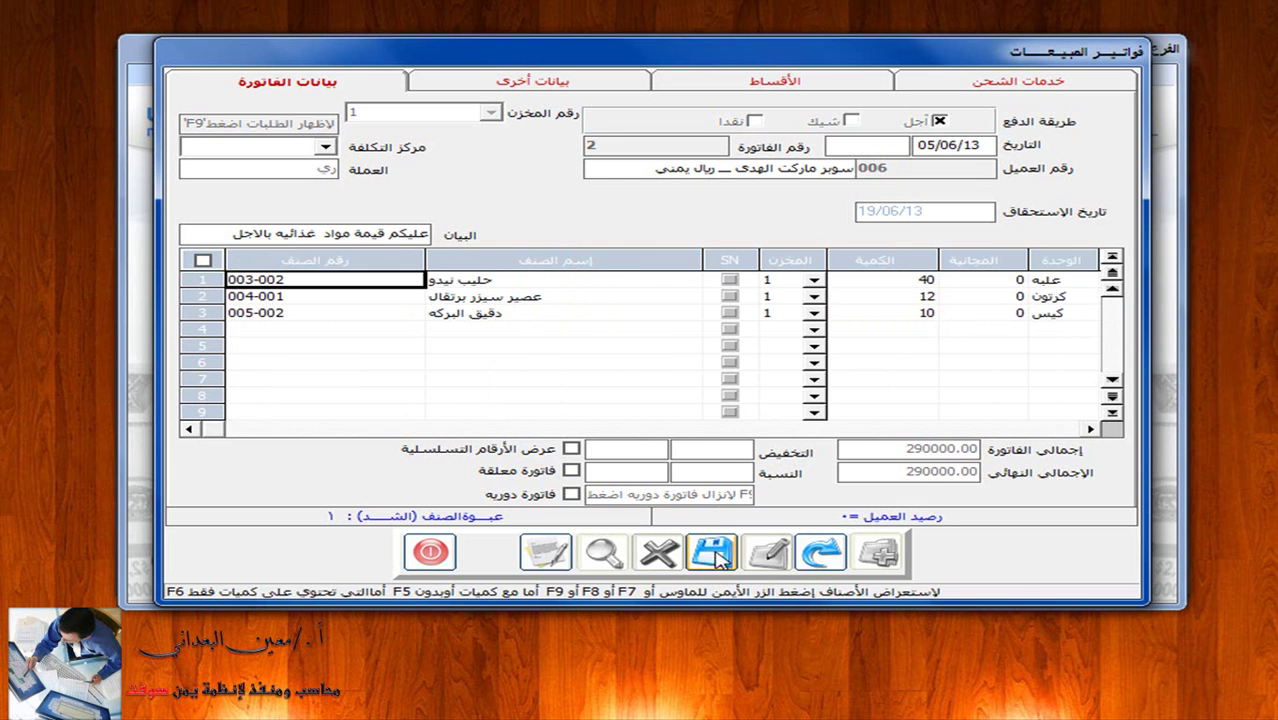
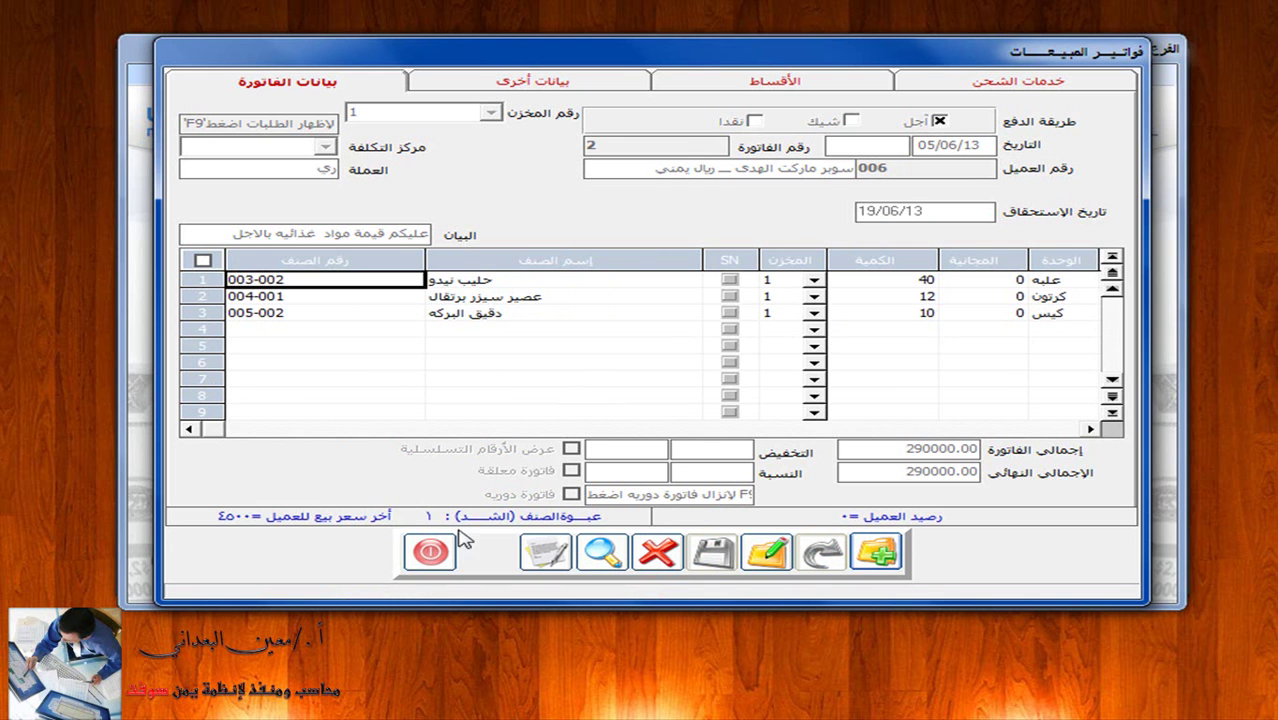
Step: Close the credit invoice, check the empty General Ledger receipt vouchers form, and return to the launcher
{"action": "left_click", "coordinate": [430, 551]}
{"action": "left_click", "coordinate": [476, 79]}
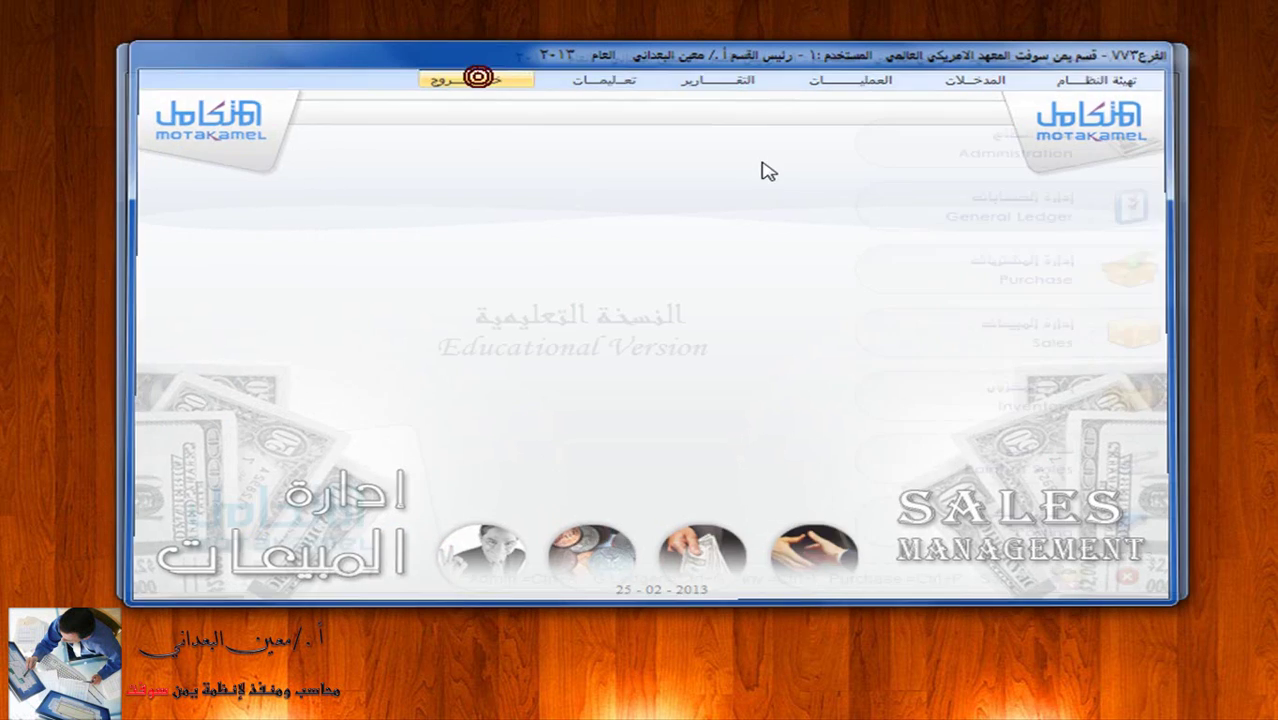
{"action": "left_click", "coordinate": [1120, 205]}
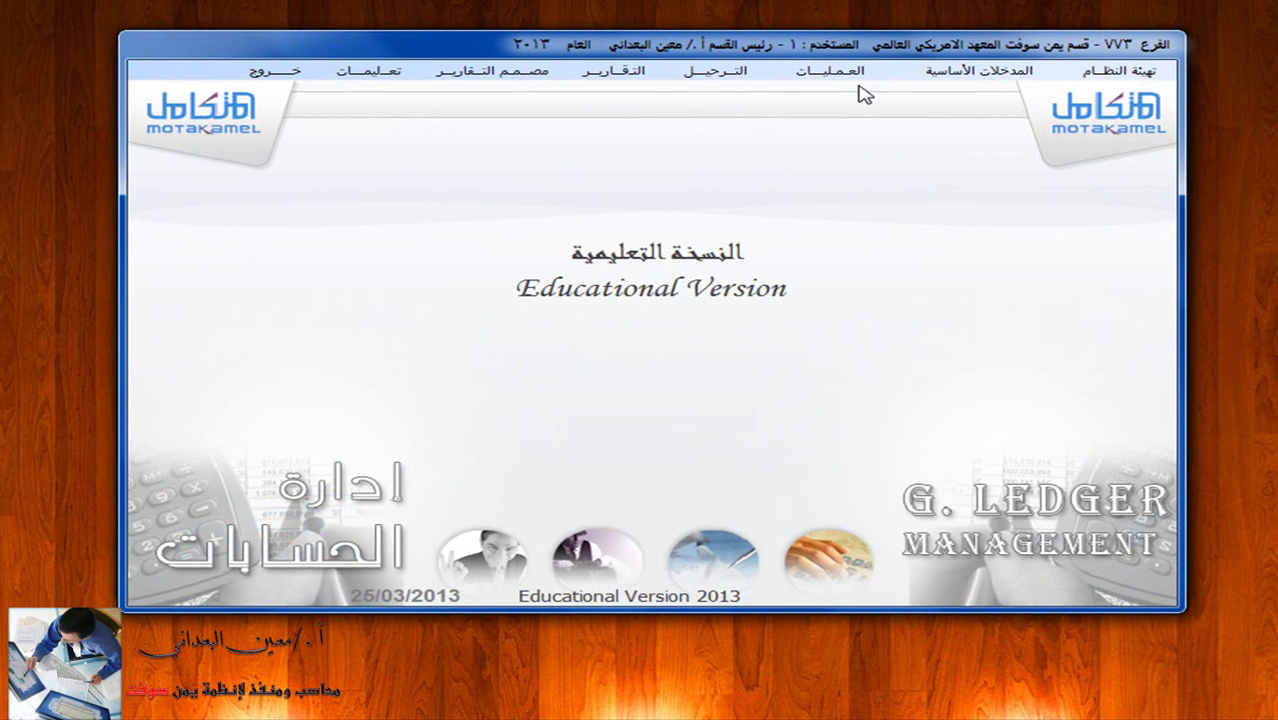
{"action": "left_click", "coordinate": [866, 72]}
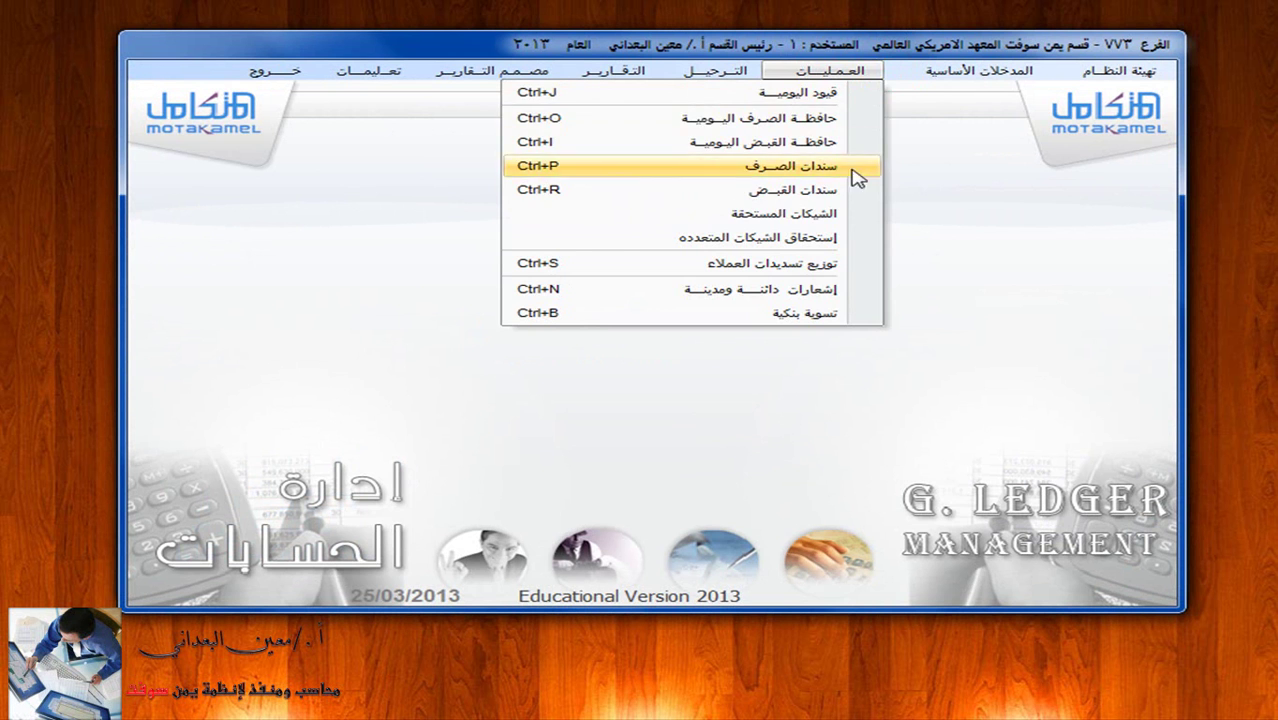
{"action": "left_click", "coordinate": [853, 193]}
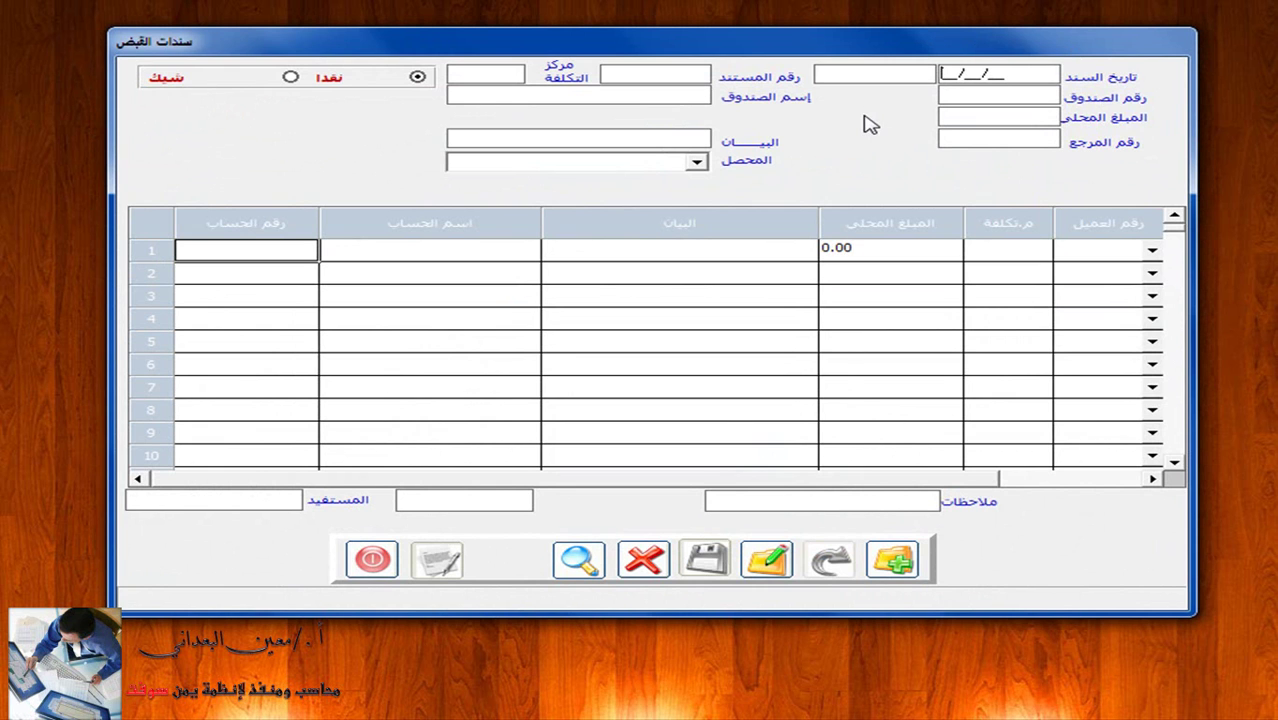
{"action": "left_click", "coordinate": [371, 559]}
{"action": "left_click", "coordinate": [285, 72]}
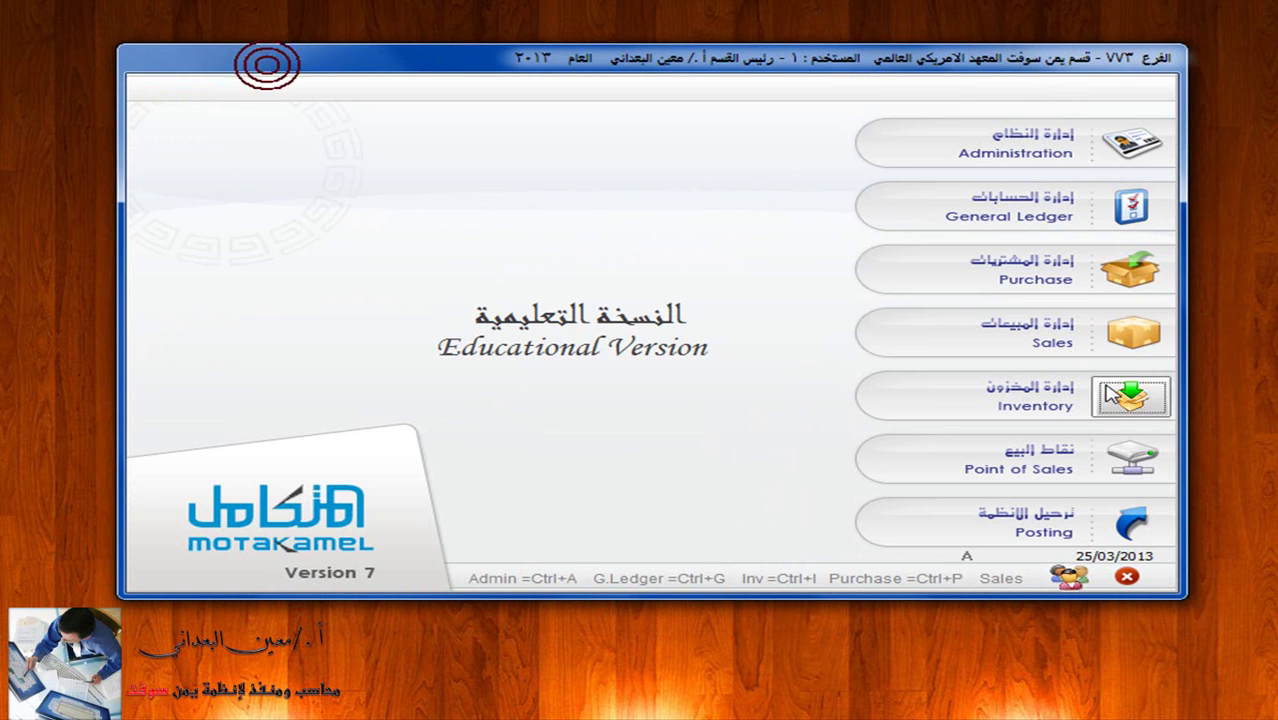
Step: Open an empty sales invoices (فواتير المبيعات) form in Sales Management and close it
{"action": "left_click", "coordinate": [1153, 330]}
{"action": "left_click", "coordinate": [1153, 330]}
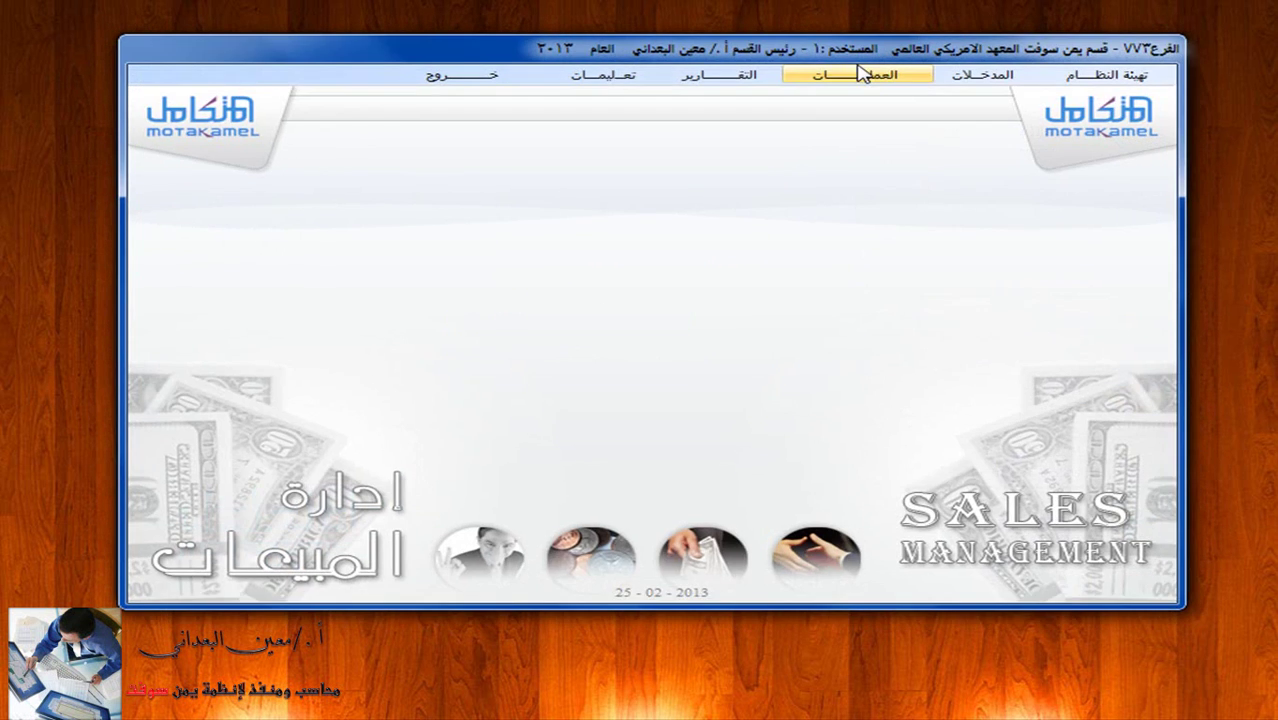
{"action": "left_click", "coordinate": [870, 75]}
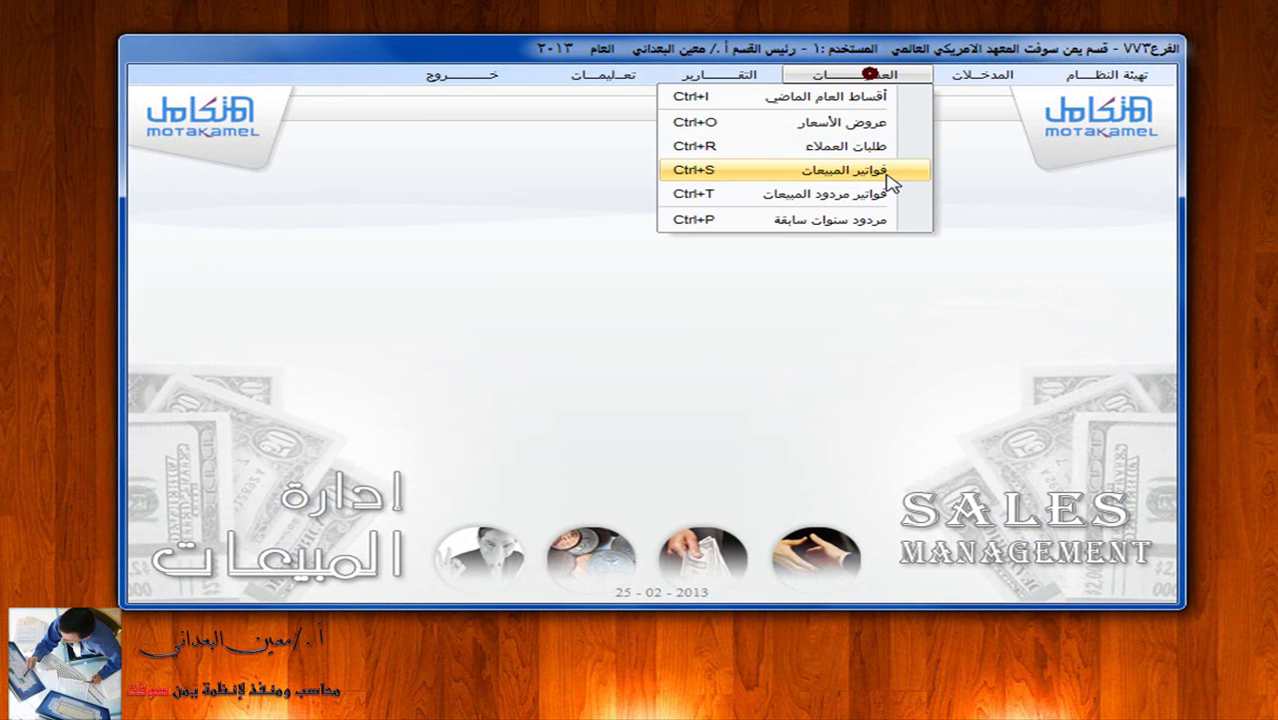
{"action": "left_click", "coordinate": [889, 181]}
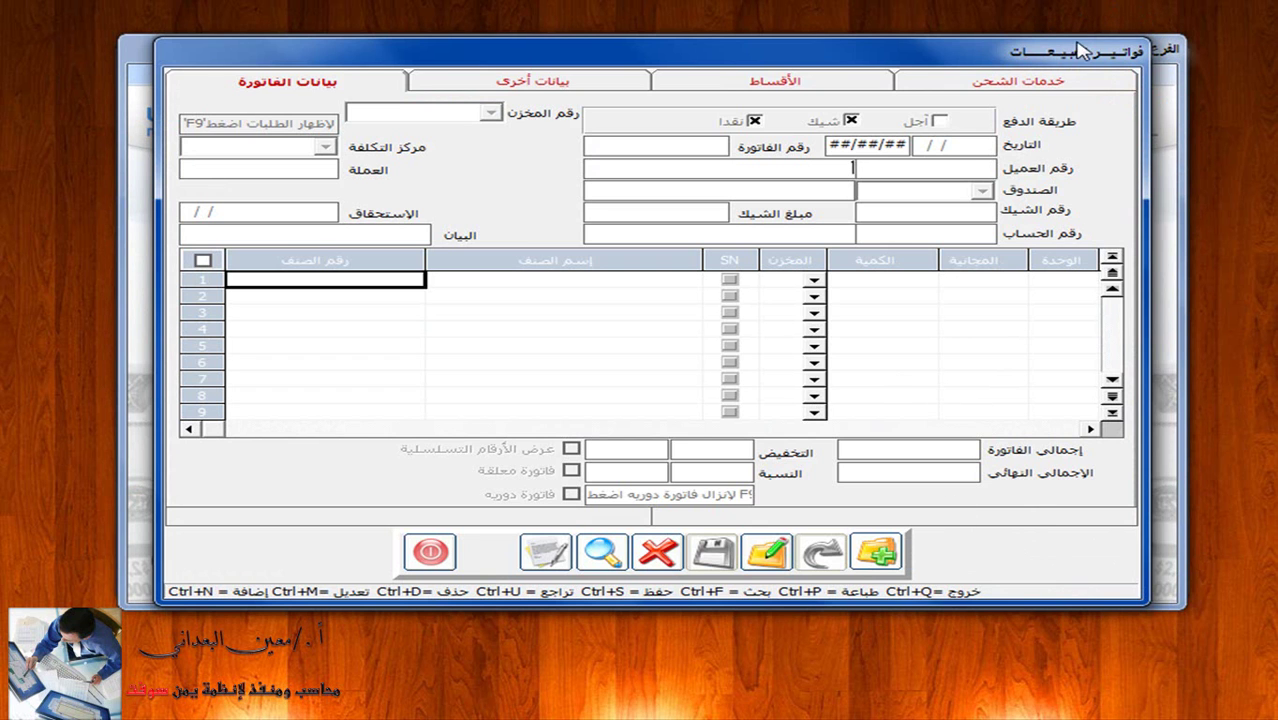
{"action": "left_click", "coordinate": [430, 551]}
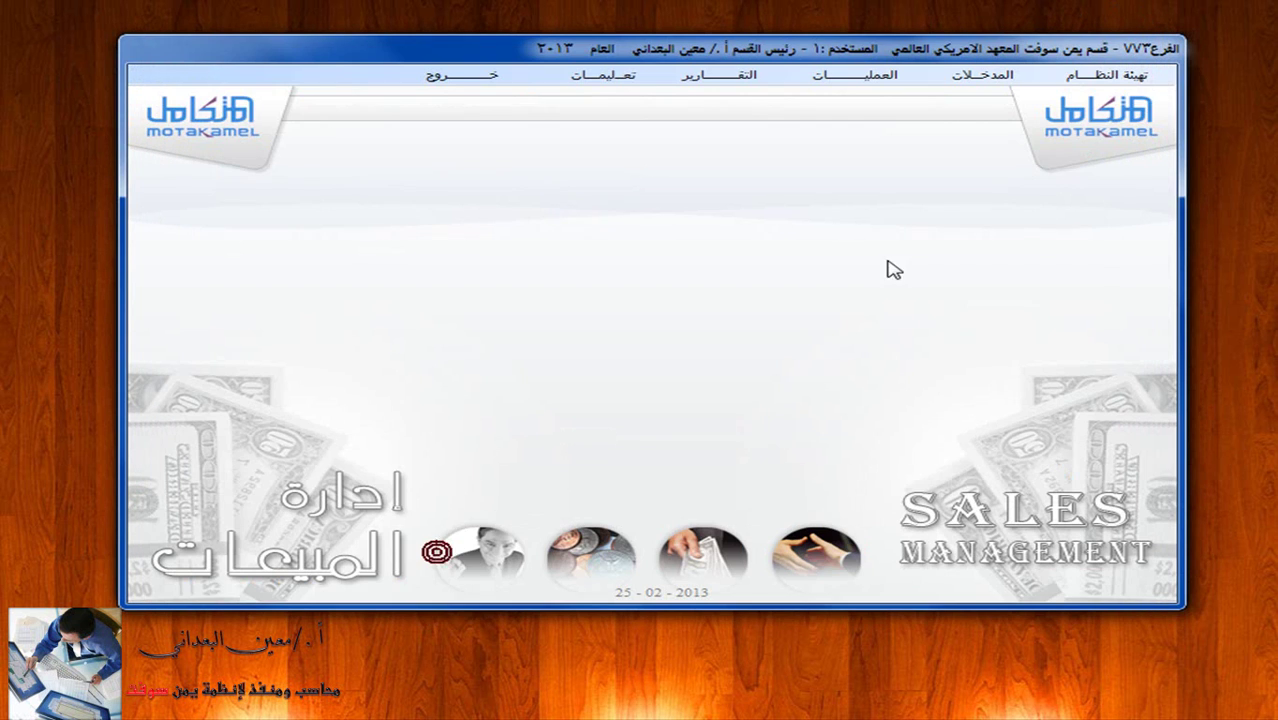
Step: Tick 'استدعاء سند القبض من فاتورة المبيعات' in the sales options' Other tab and save
{"action": "left_click", "coordinate": [1152, 76]}
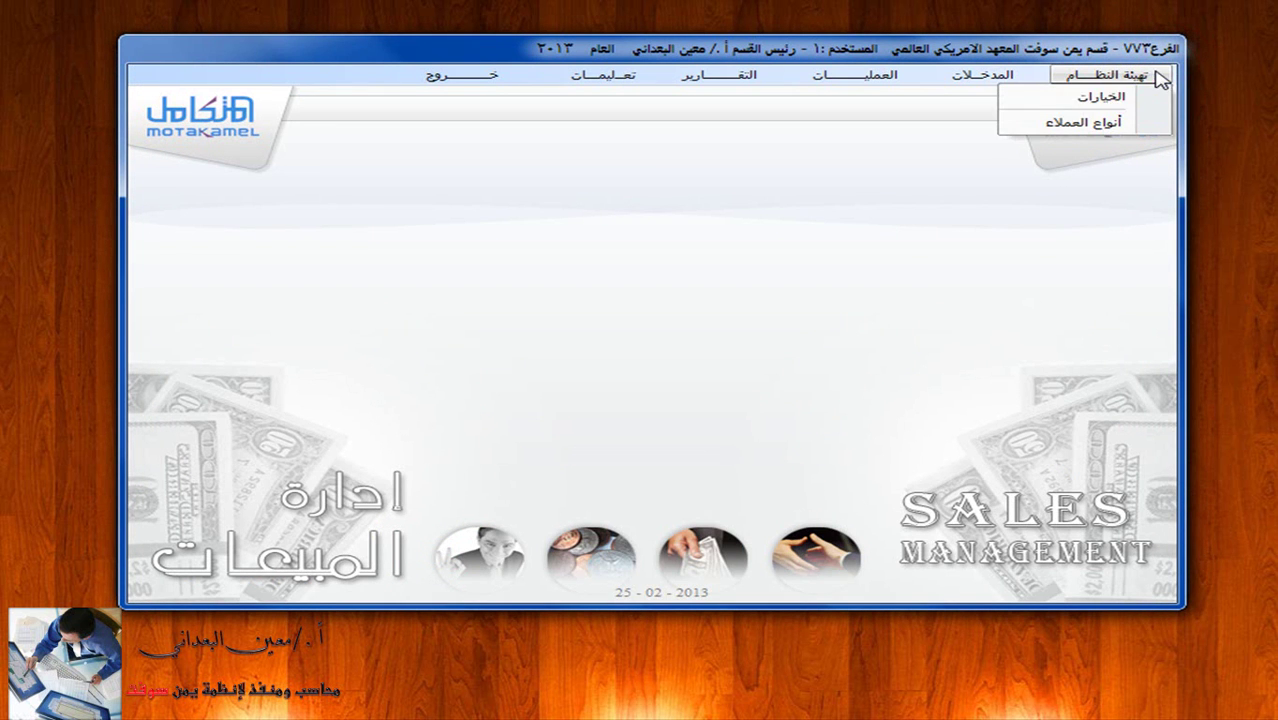
{"action": "left_click", "coordinate": [1131, 97]}
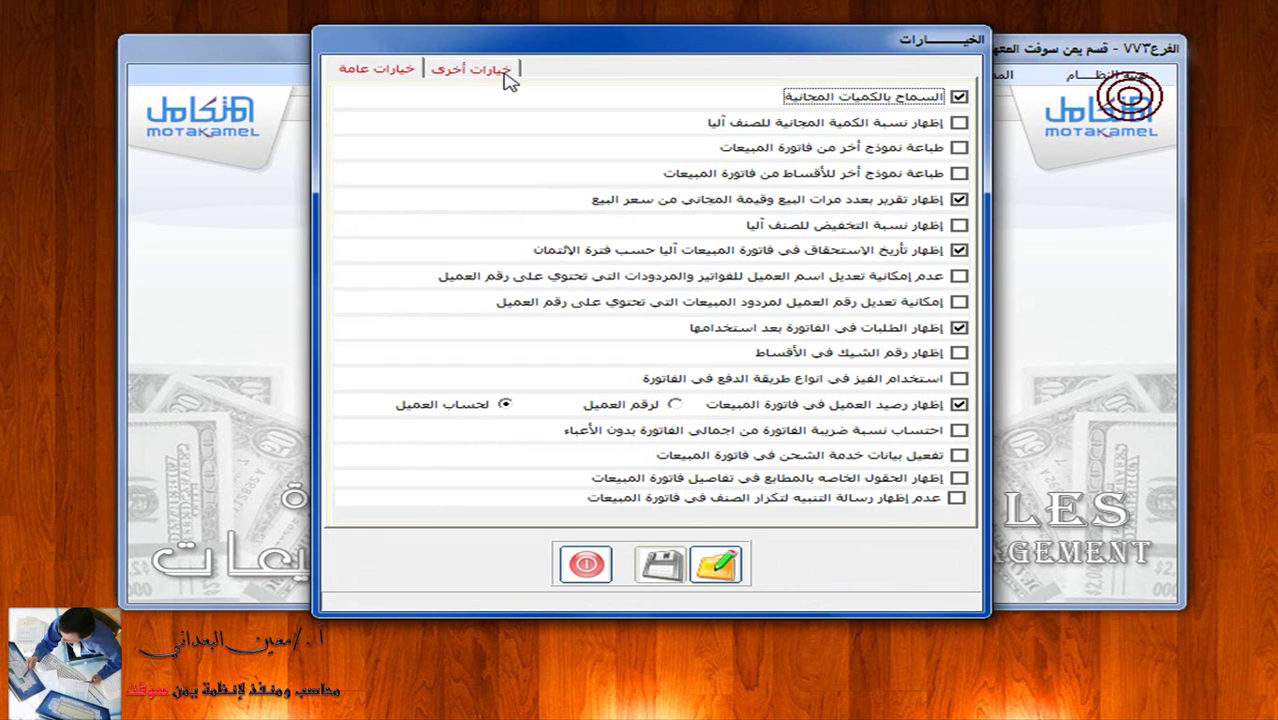
{"action": "left_click", "coordinate": [490, 80]}
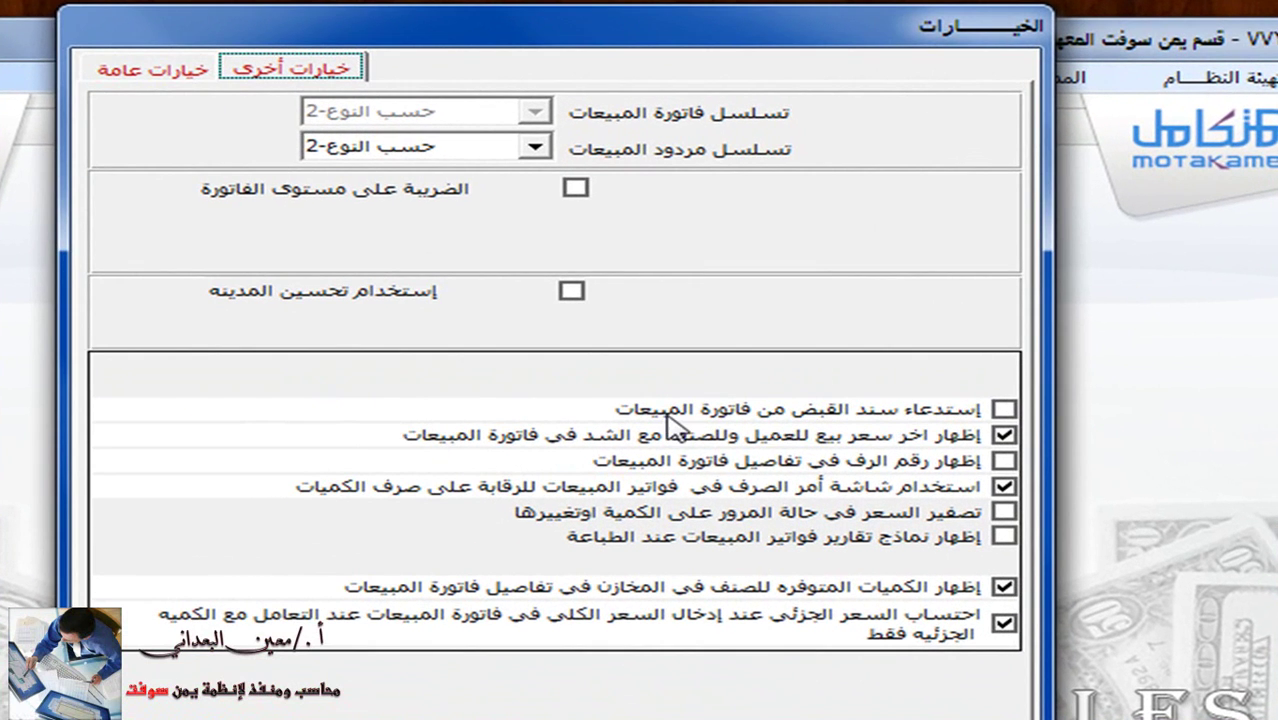
{"action": "left_click", "coordinate": [664, 410]}
{"action": "left_click", "coordinate": [663, 587]}
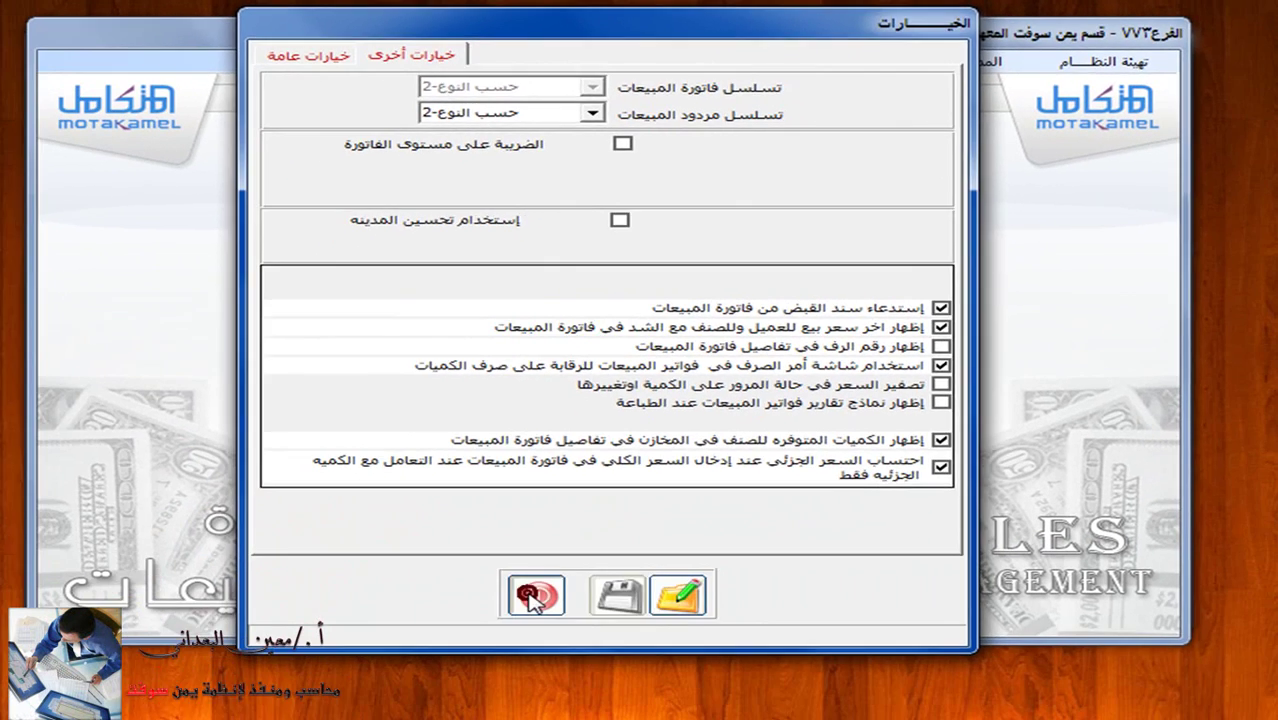
{"action": "left_click", "coordinate": [540, 592]}
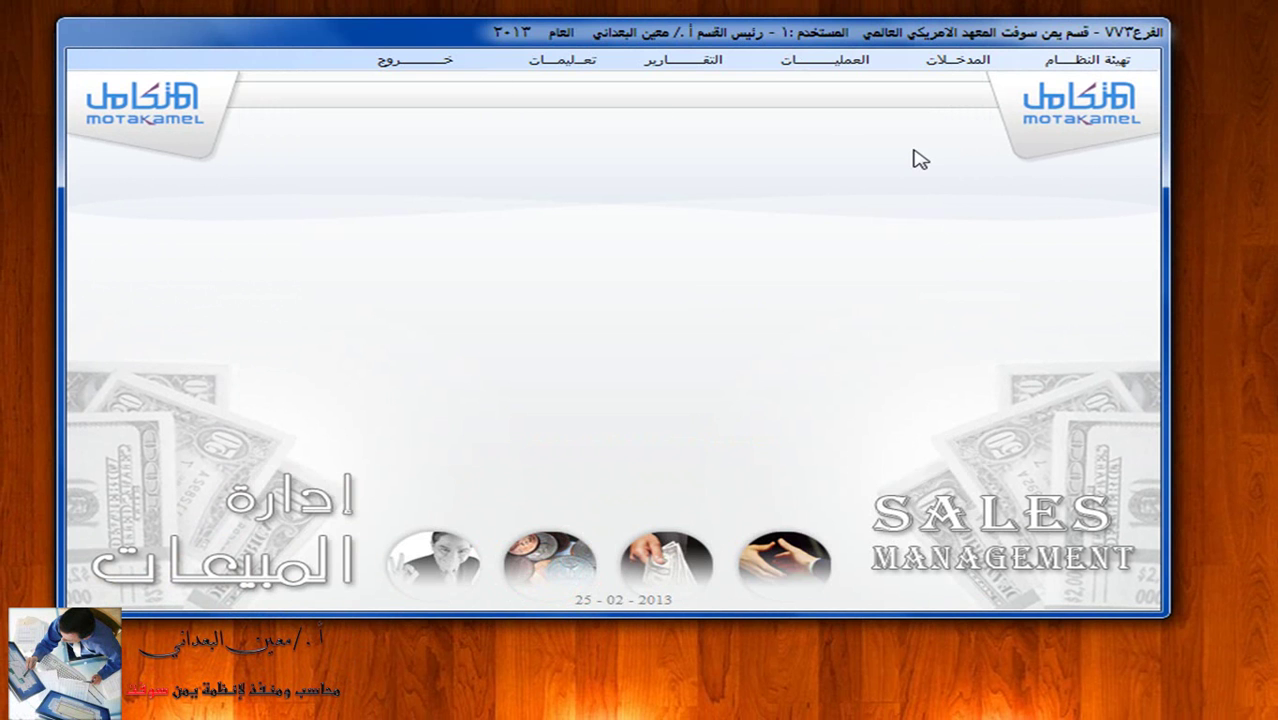
Step: Search credit (أجل) sales invoices and load invoice 2, three items totalling 290000.00
{"action": "left_click", "coordinate": [835, 58]}
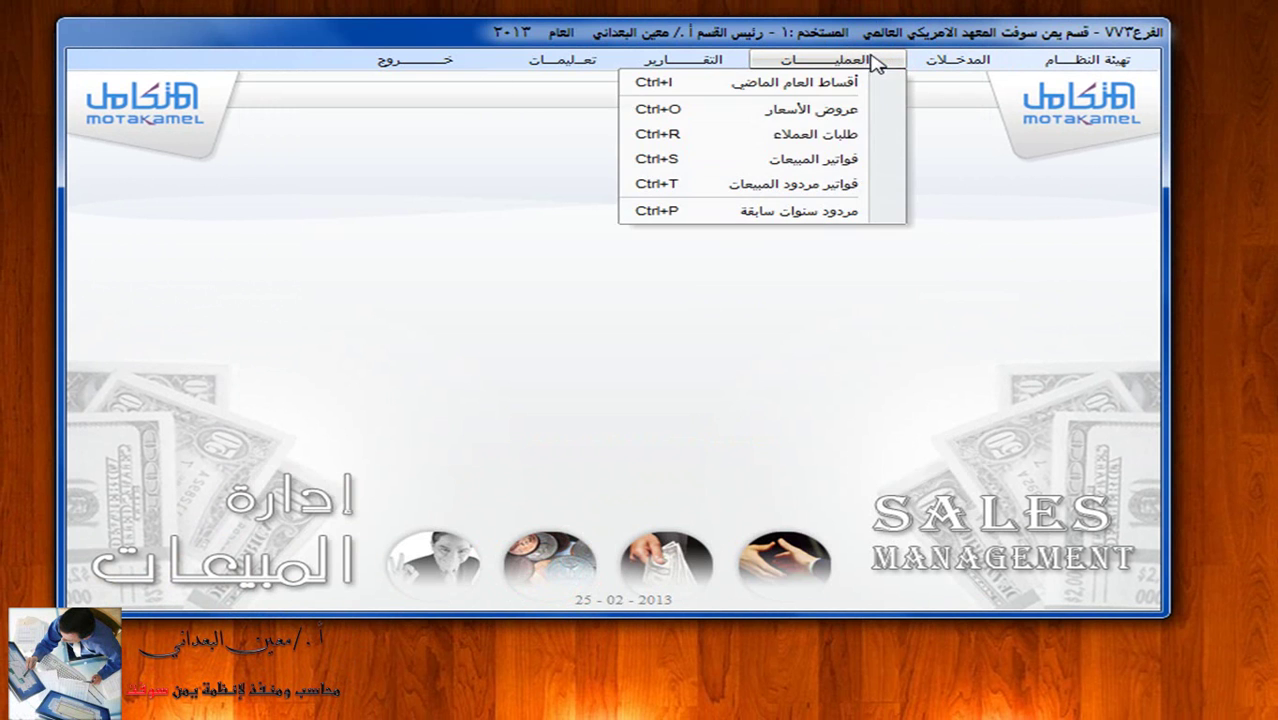
{"action": "left_click", "coordinate": [866, 159]}
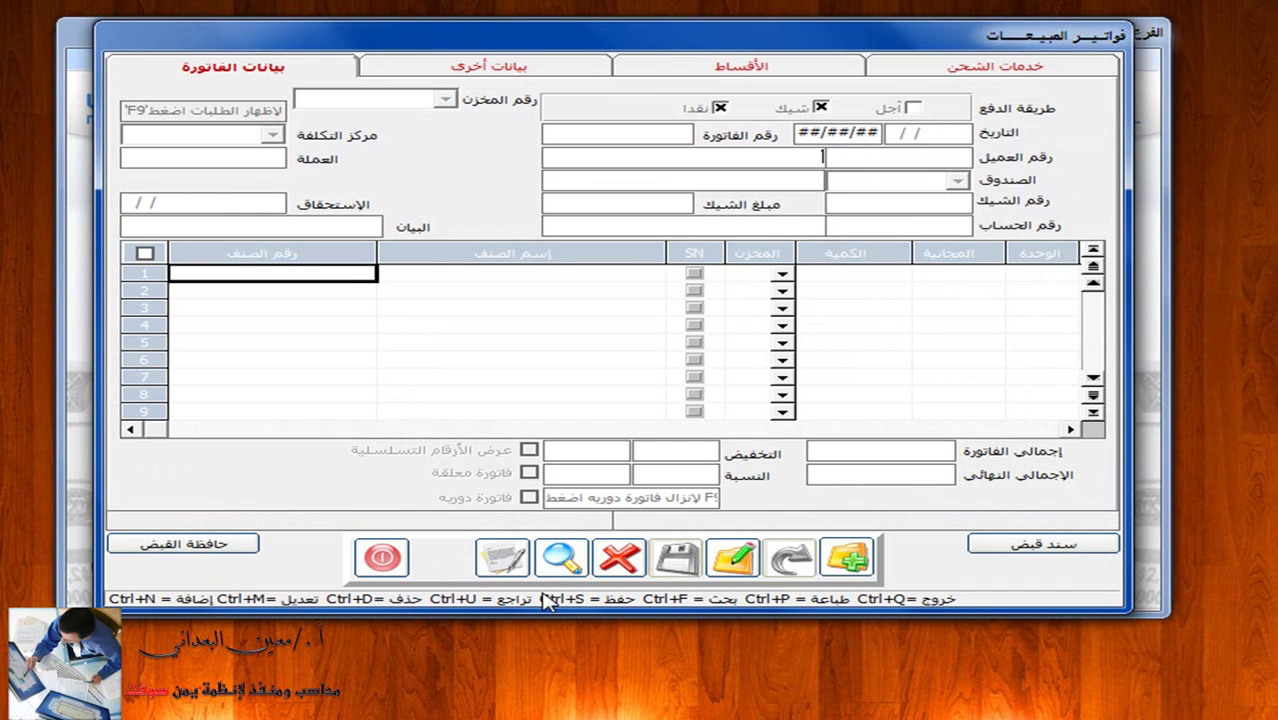
{"action": "left_click", "coordinate": [560, 558]}
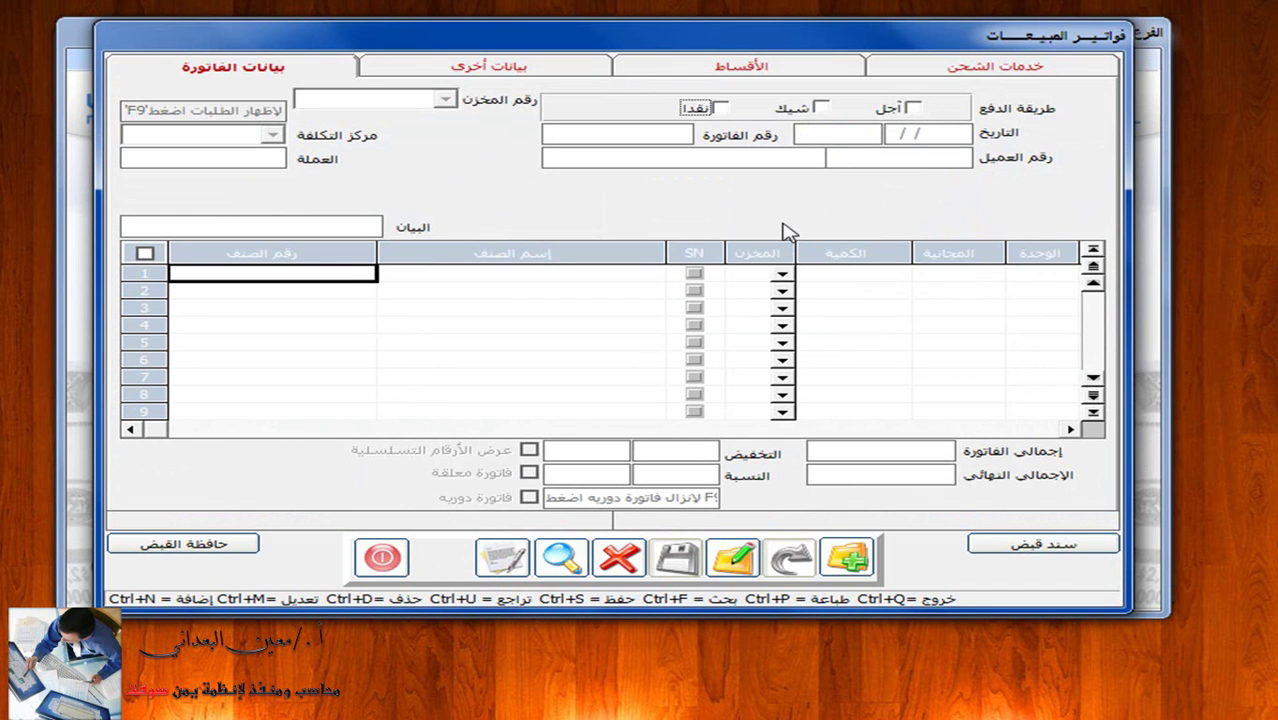
{"action": "left_click", "coordinate": [913, 108]}
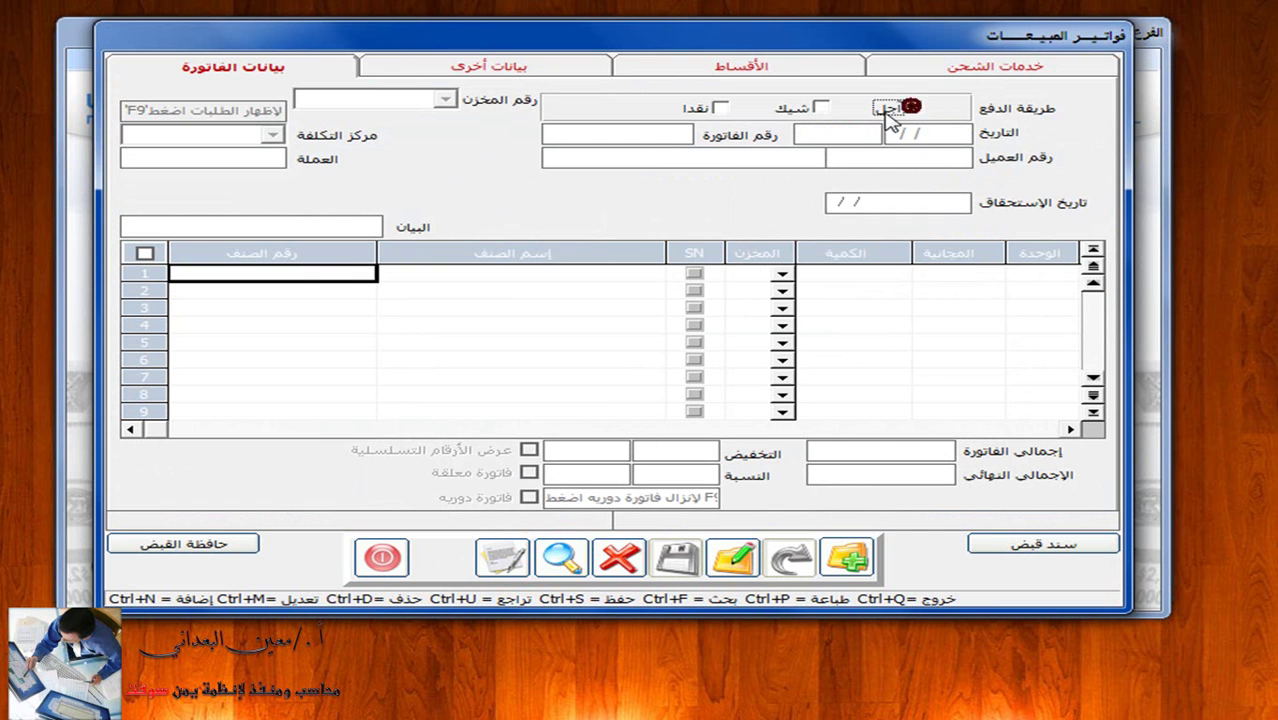
{"action": "left_click", "coordinate": [645, 137]}
{"action": "key", "text": "F9"}
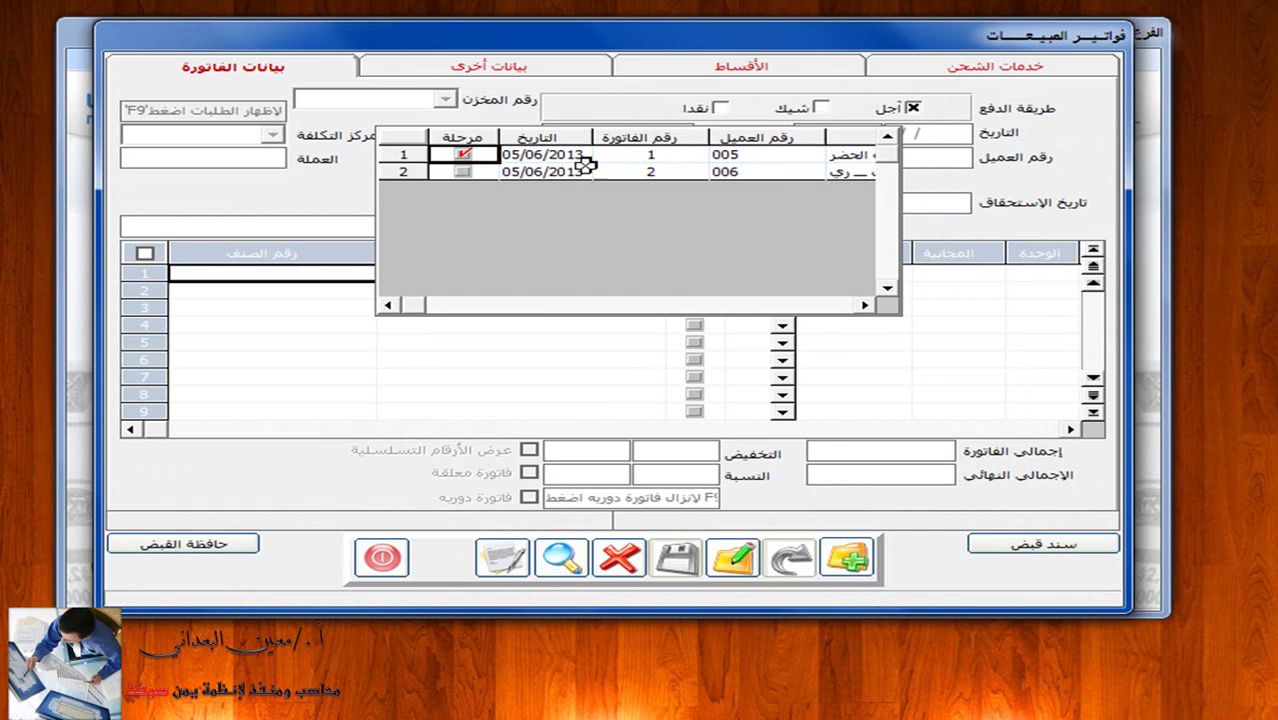
{"action": "double_click", "coordinate": [562, 171]}
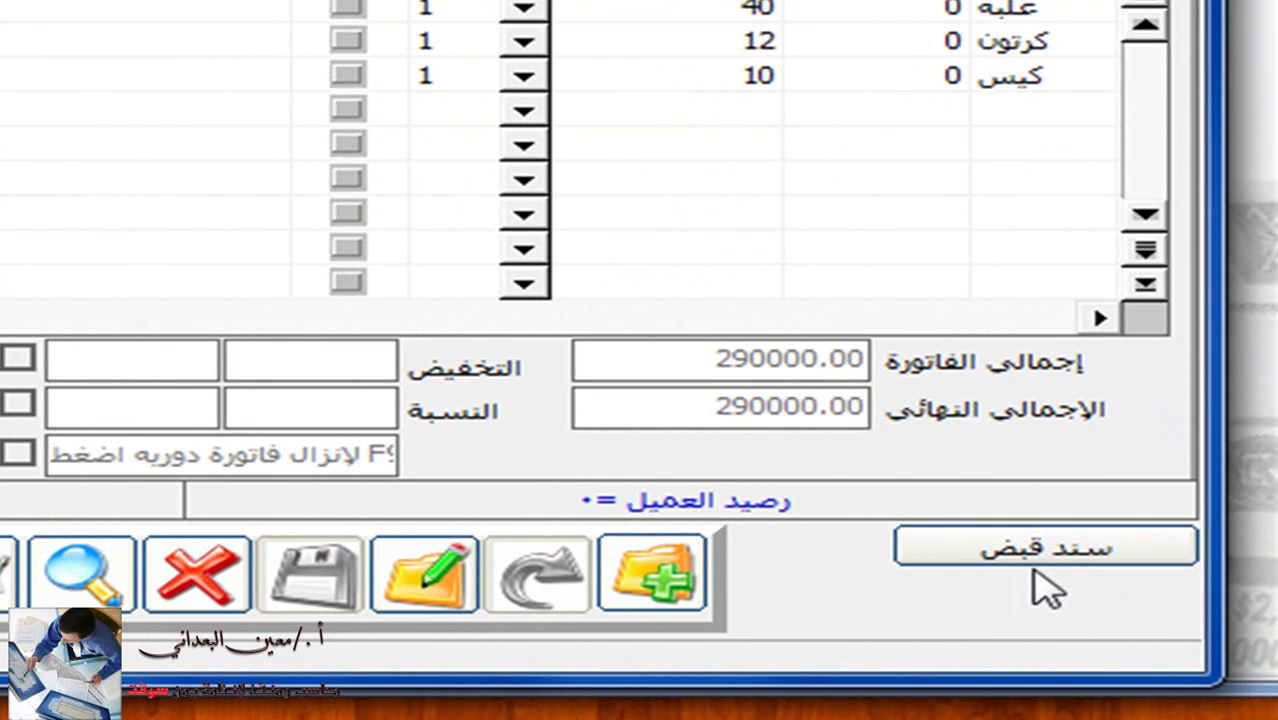
Step: Create a receipt voucher from invoice 2 using cash box 1 and amount 200000
{"action": "left_click", "coordinate": [1076, 549]}
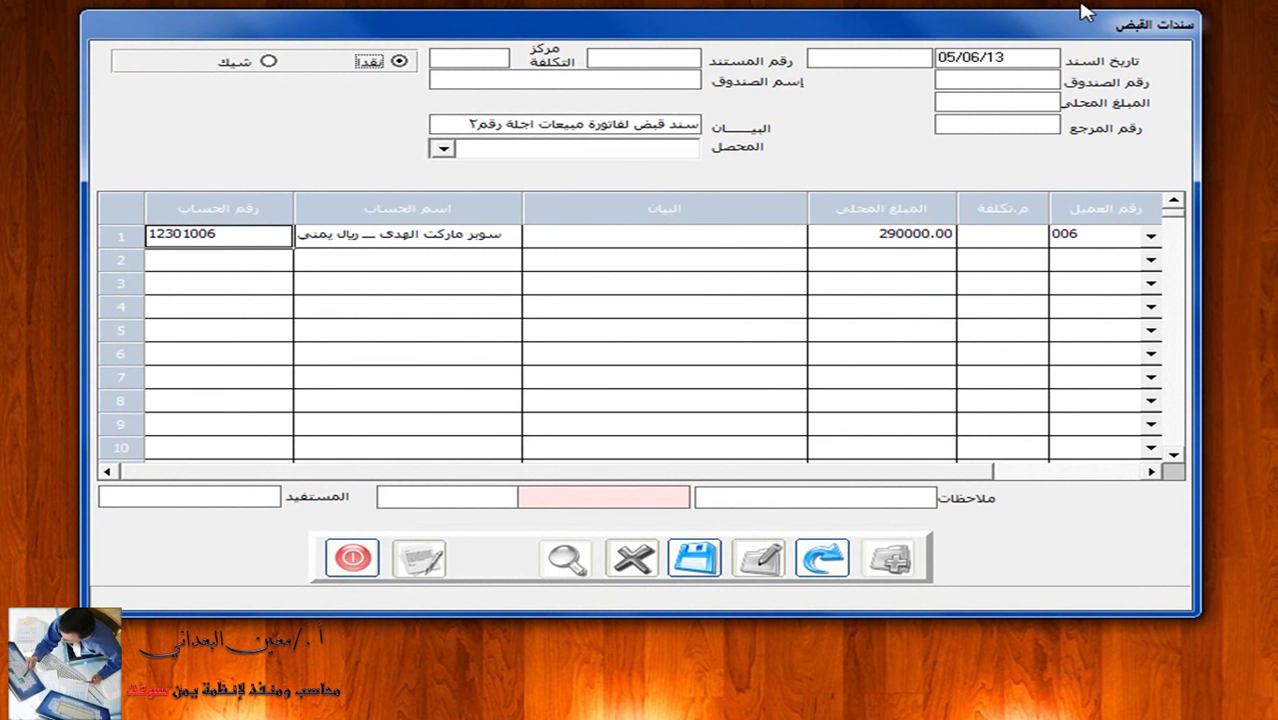
{"action": "left_click", "coordinate": [1008, 80]}
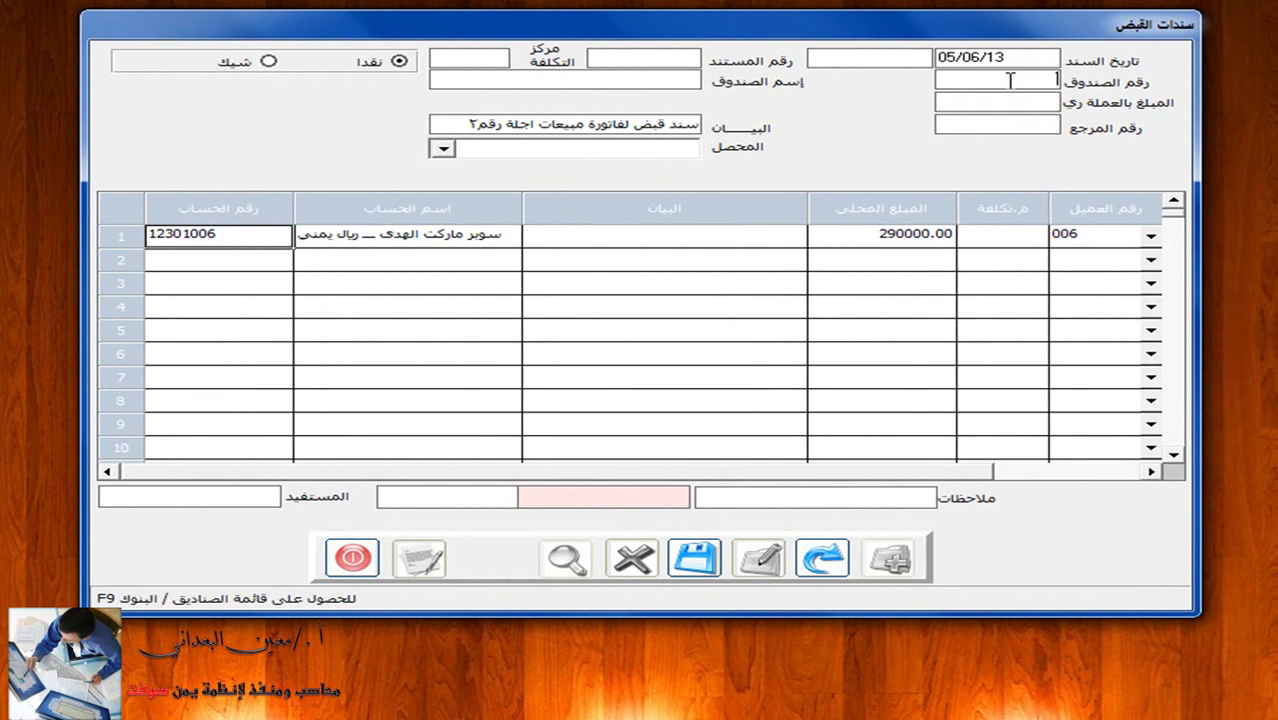
{"action": "key", "text": "F9"}
{"action": "double_click", "coordinate": [885, 98]}
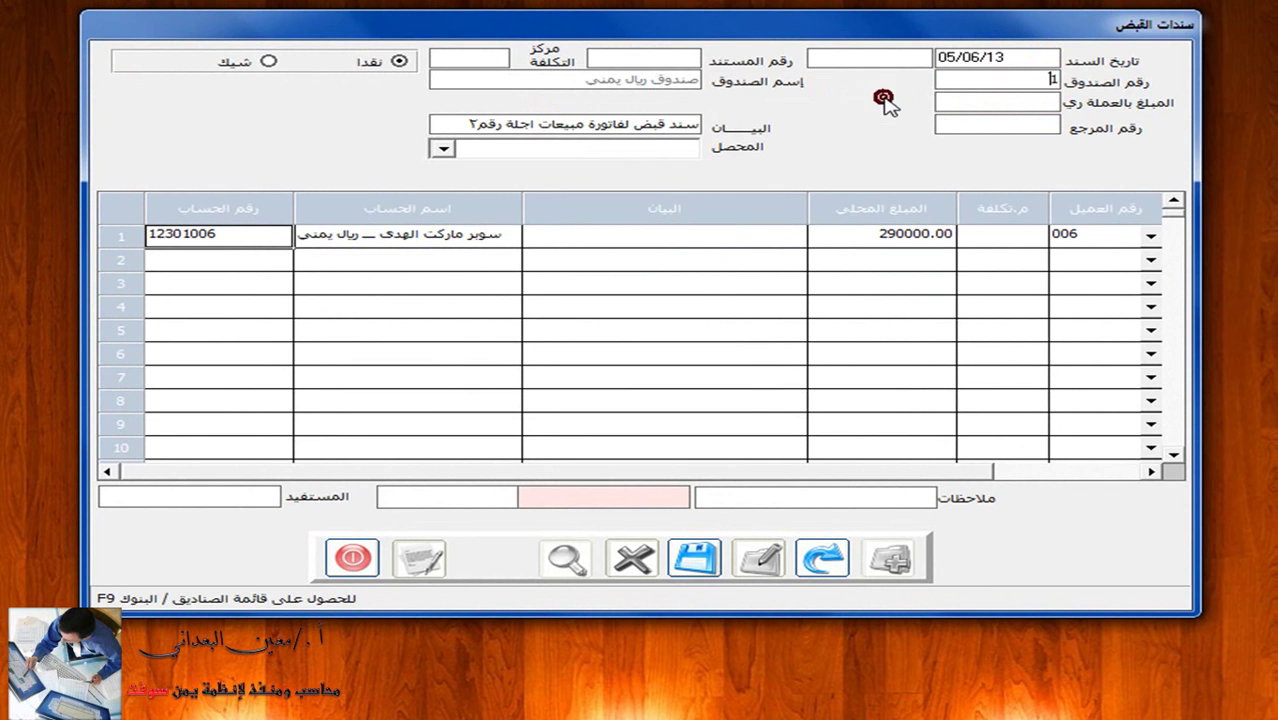
{"action": "left_click", "coordinate": [968, 108]}
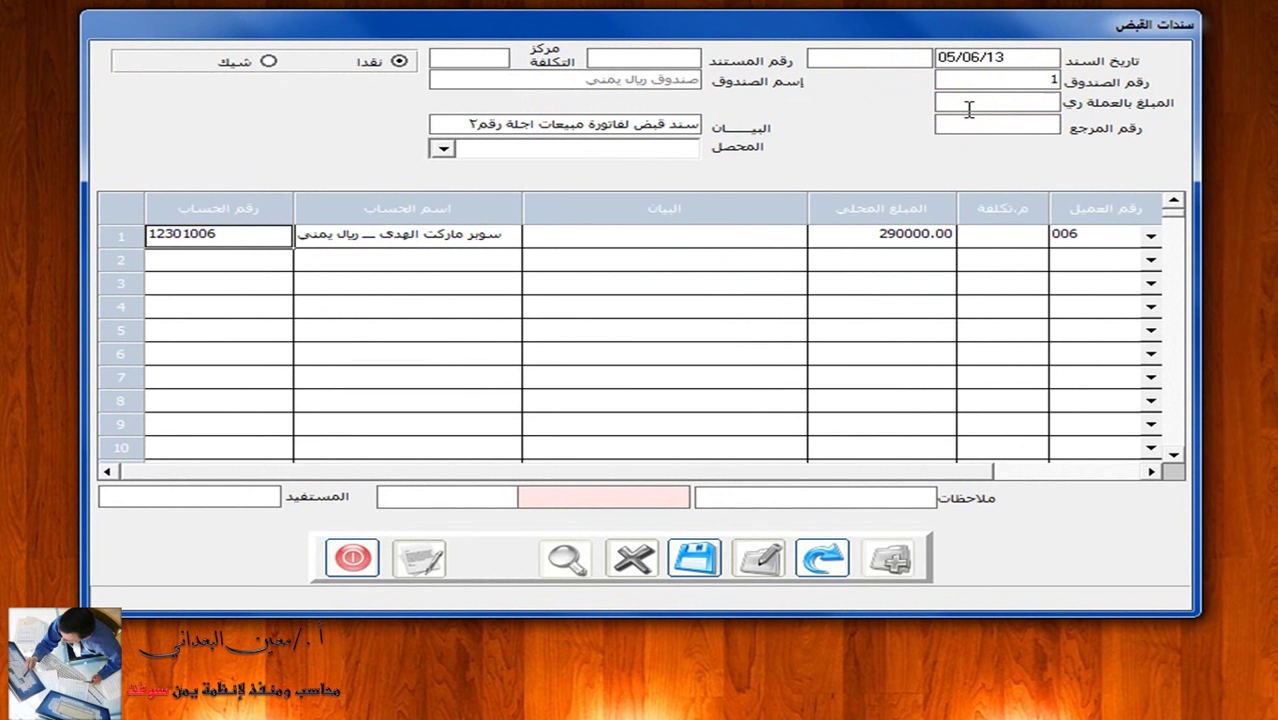
{"action": "type", "text": "200000"}
{"action": "key", "text": "Return"}
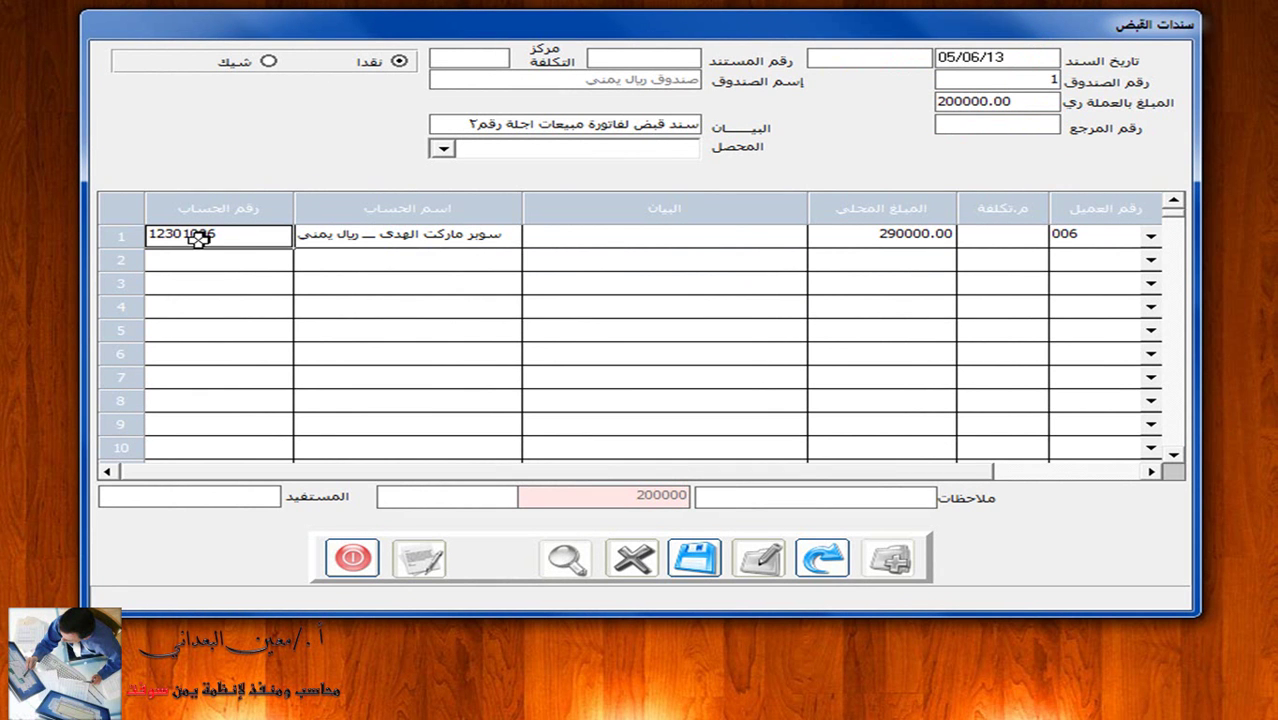
Step: Give the voucher's first line a payment description for invoice 2 and amount 200000.00
{"action": "left_click", "coordinate": [604, 237]}
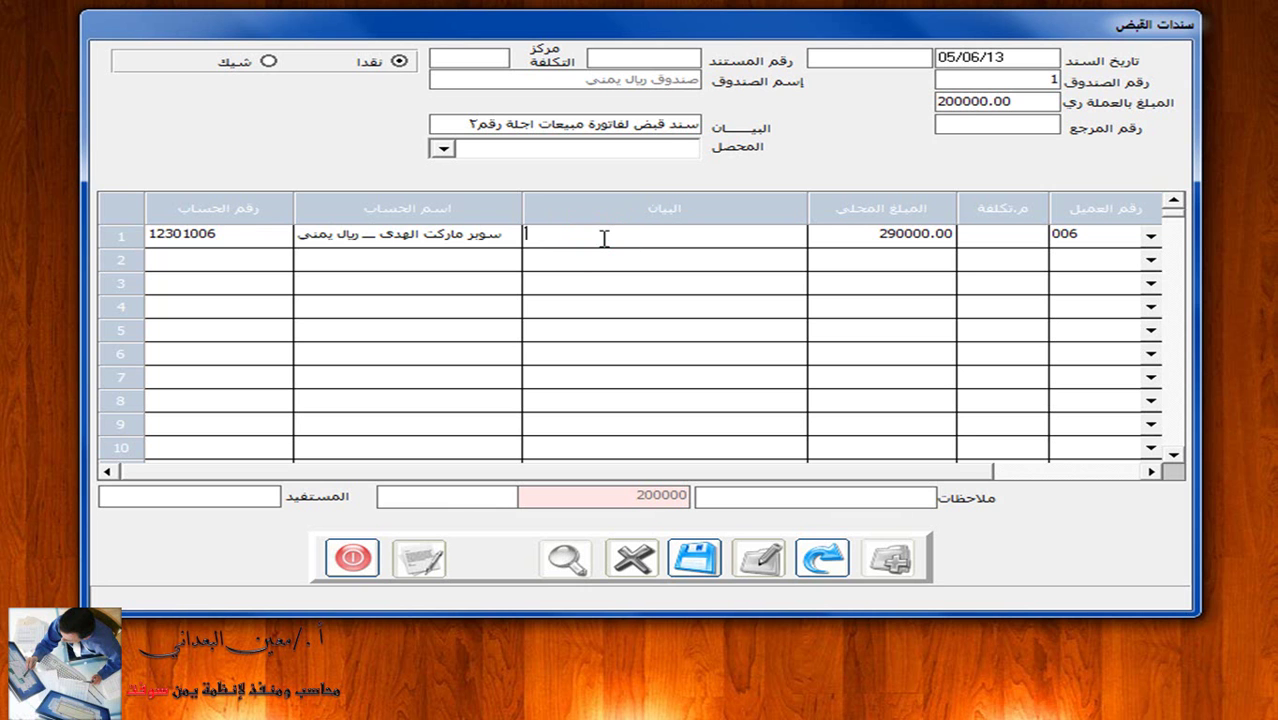
{"action": "type", "text": "دفعه من الجساب او من قي"}
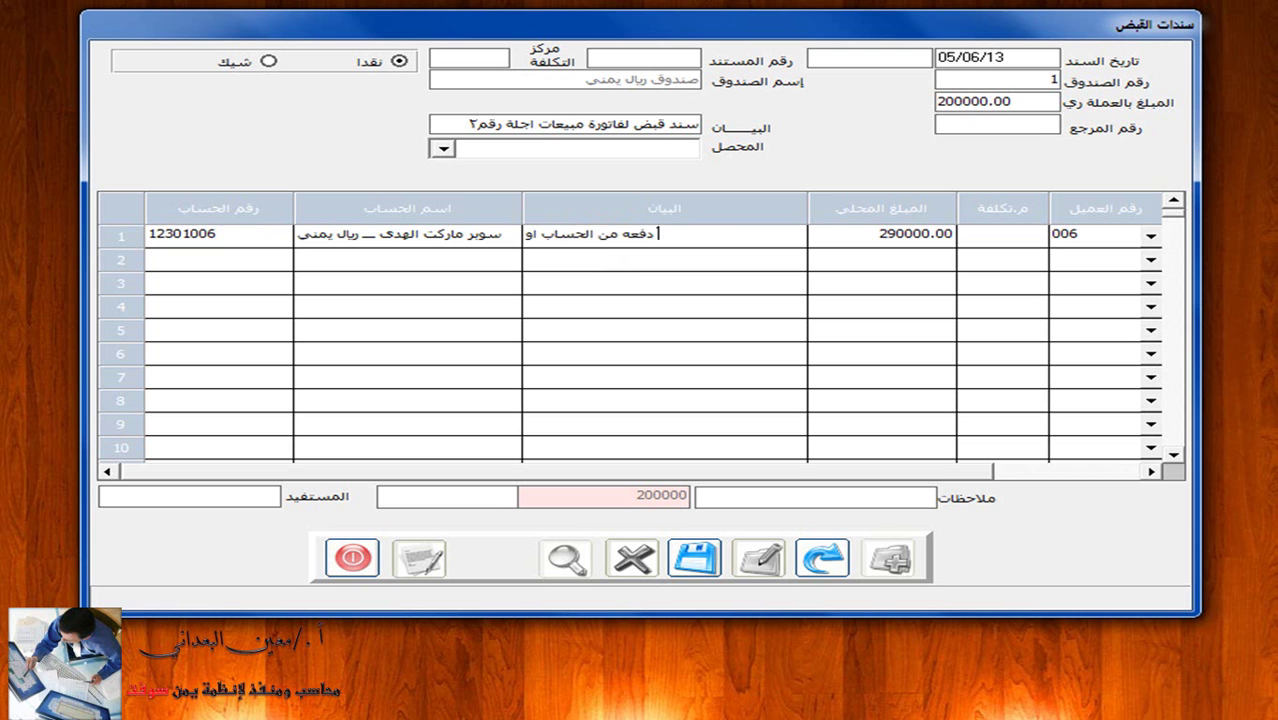
{"action": "type", "text": "توره رقم"}
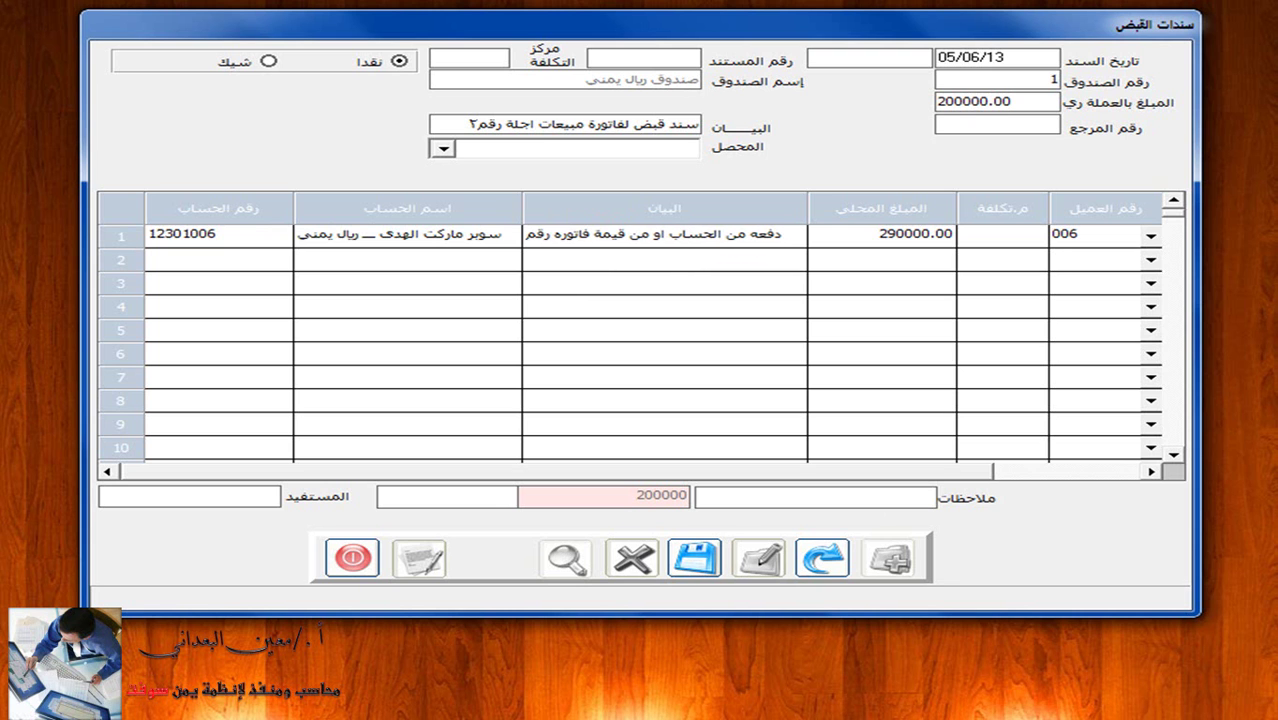
{"action": "type", "text": "٢"}
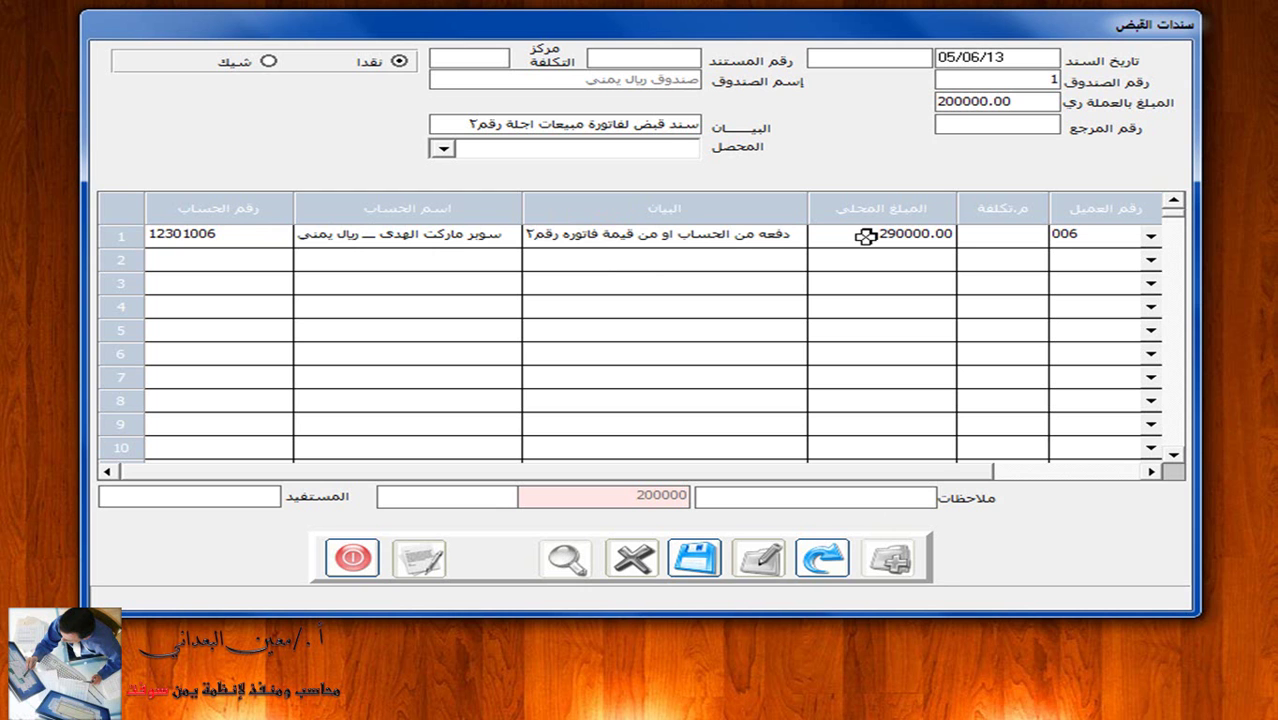
{"action": "left_click", "coordinate": [865, 235]}
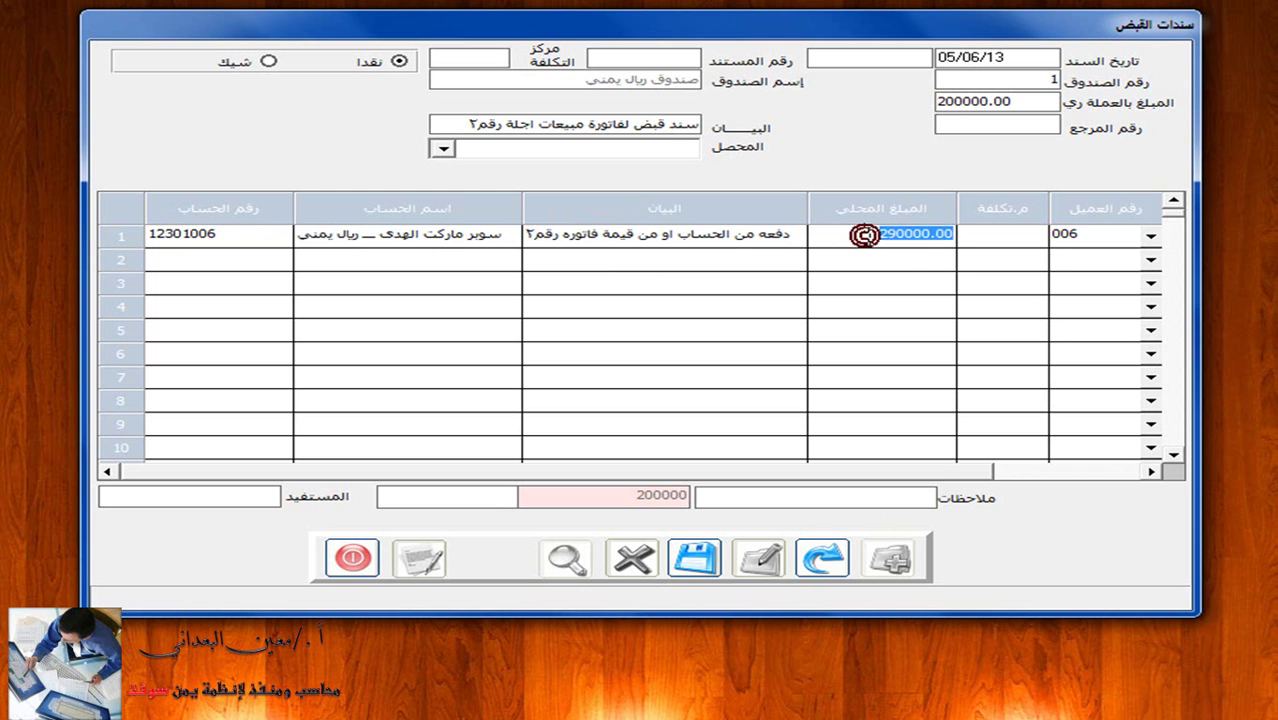
{"action": "type", "text": "200000"}
{"action": "key", "text": "Return"}
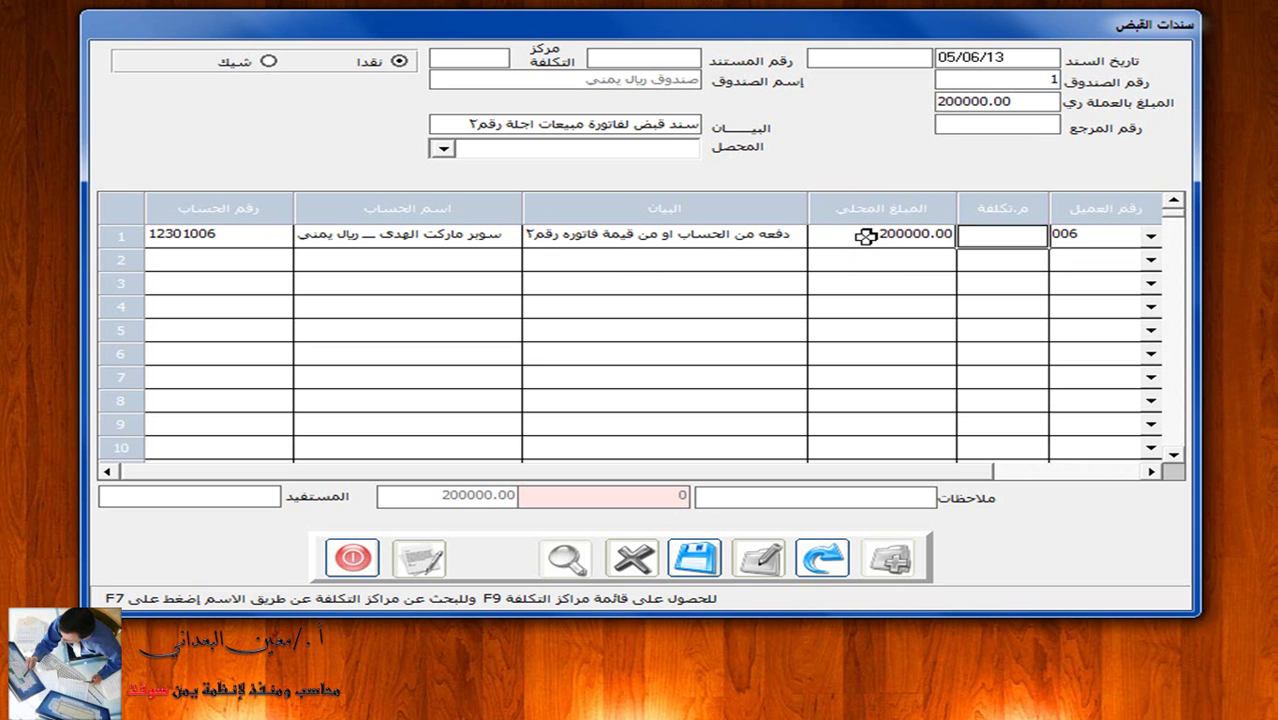
Step: Save the receipt voucher as document 1 and return to sales invoice 2
{"action": "left_click", "coordinate": [696, 559]}
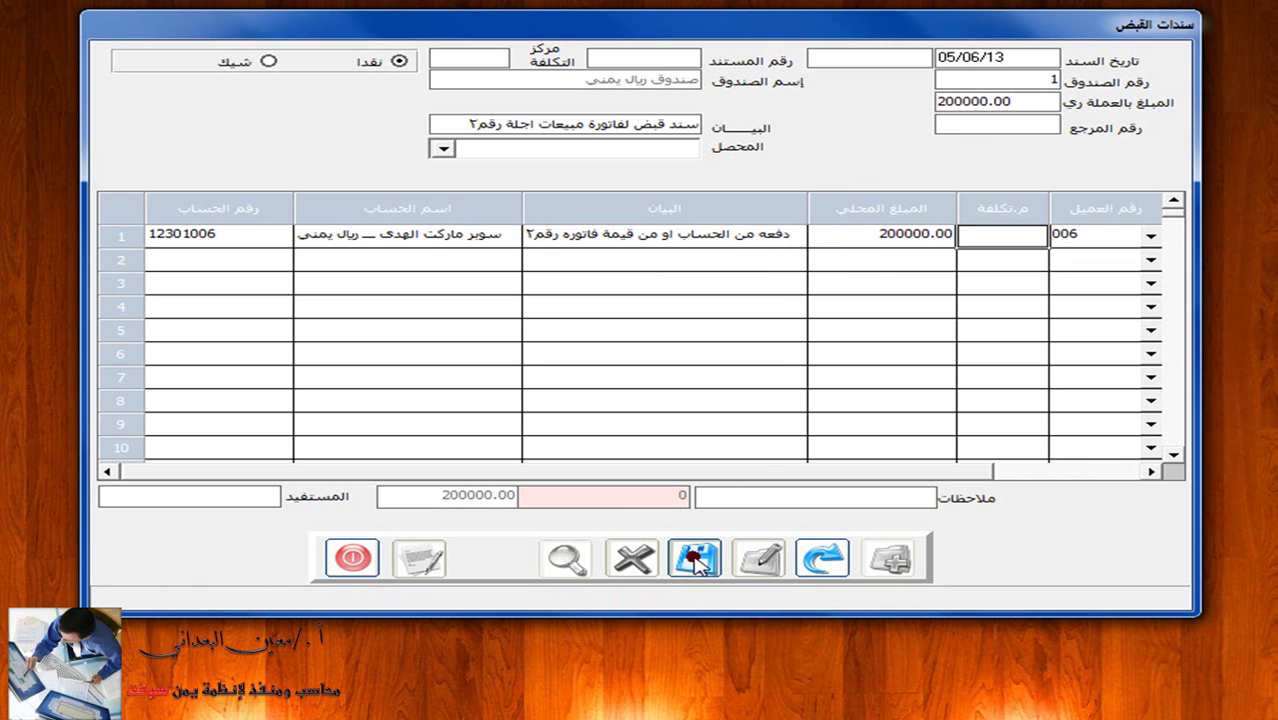
{"action": "left_click", "coordinate": [674, 404]}
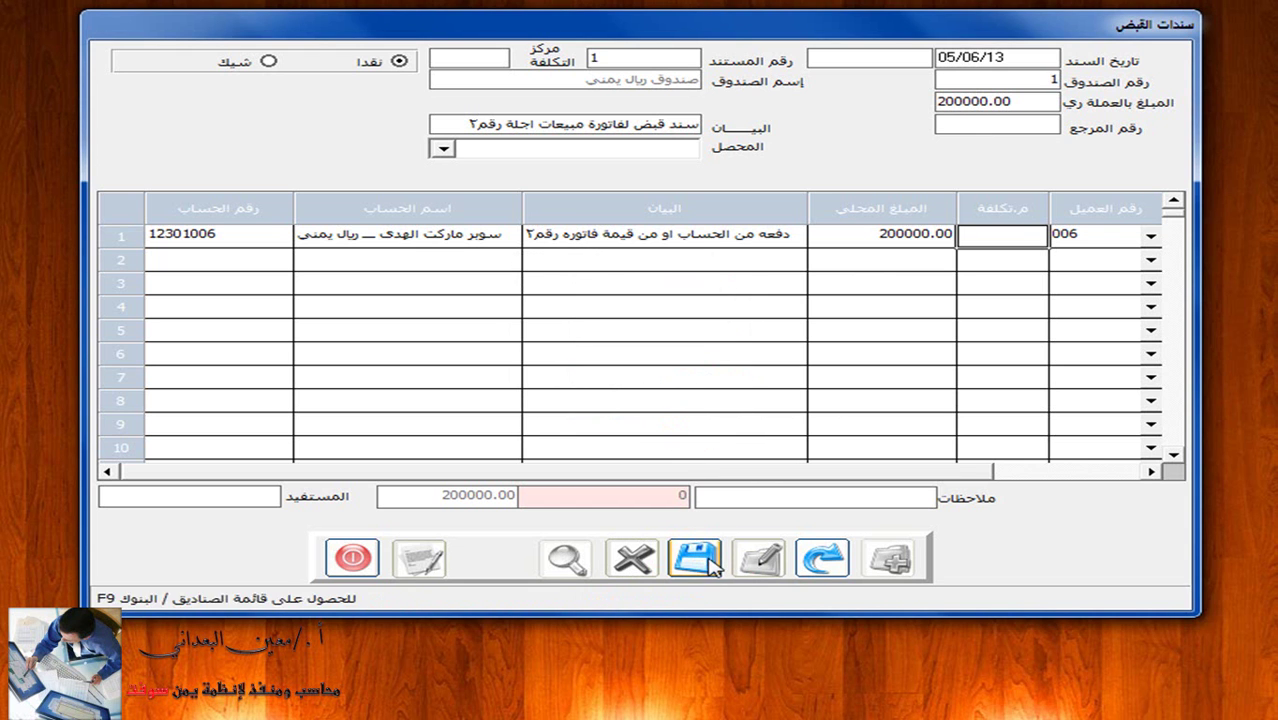
{"action": "left_click", "coordinate": [352, 557]}
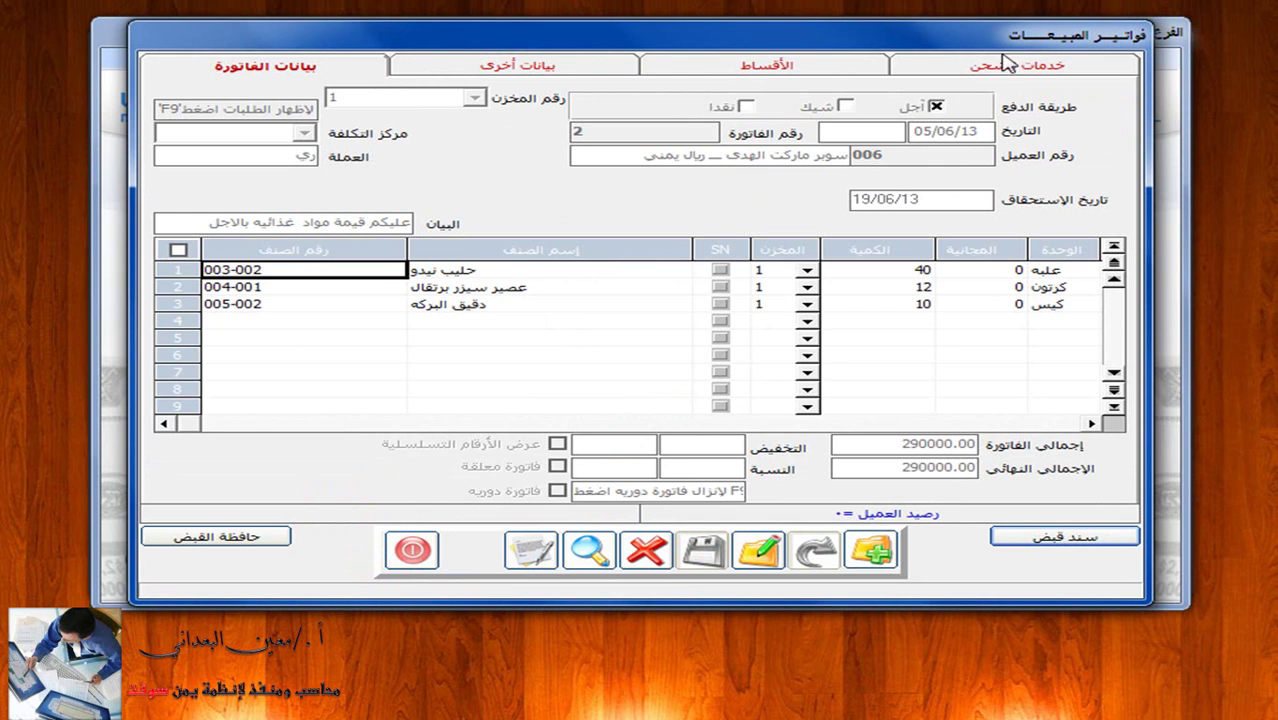
Step: Preview invoice 2's printout instead of printing directly, then close the invoice form
{"action": "left_click", "coordinate": [545, 553]}
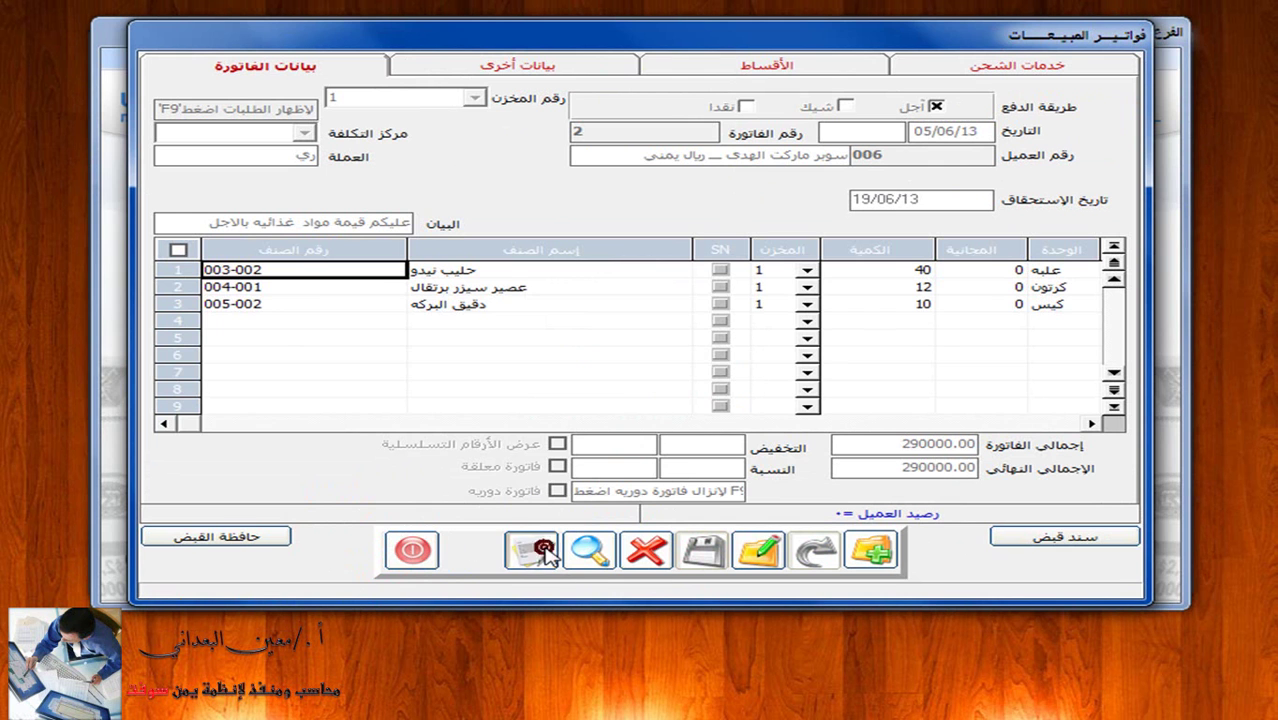
{"action": "left_click", "coordinate": [688, 389]}
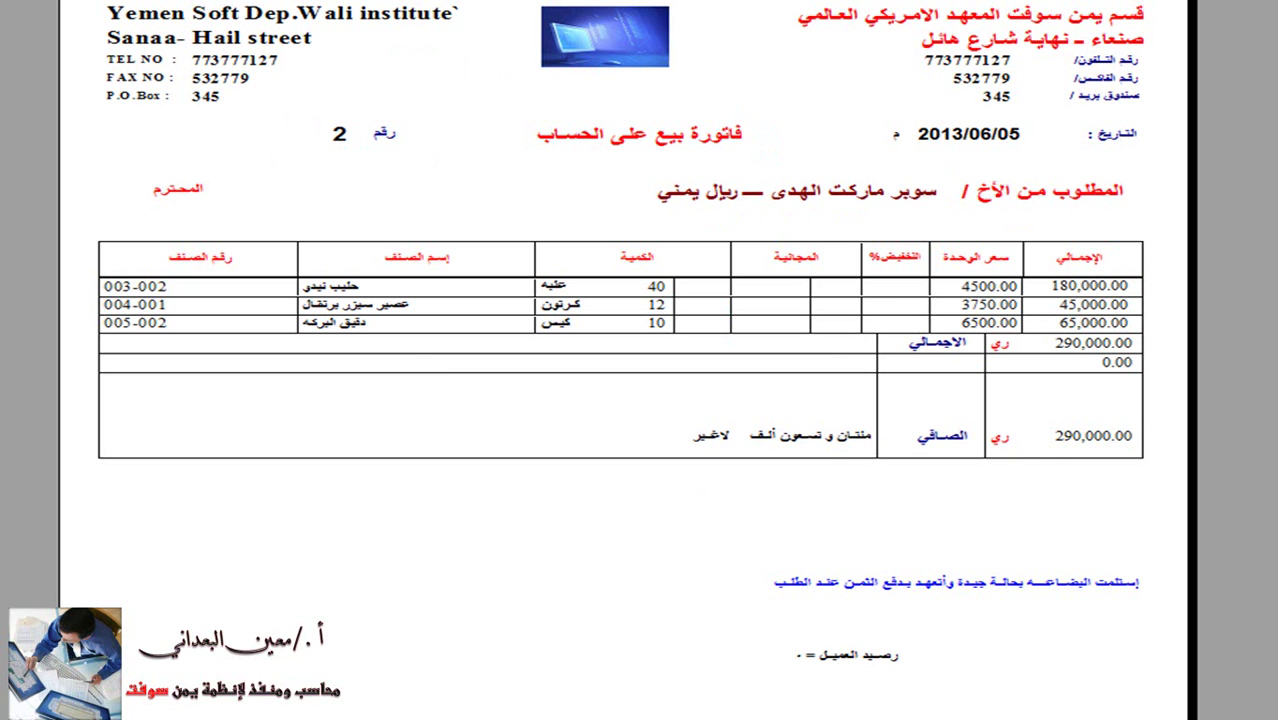
{"action": "key", "text": "Escape"}
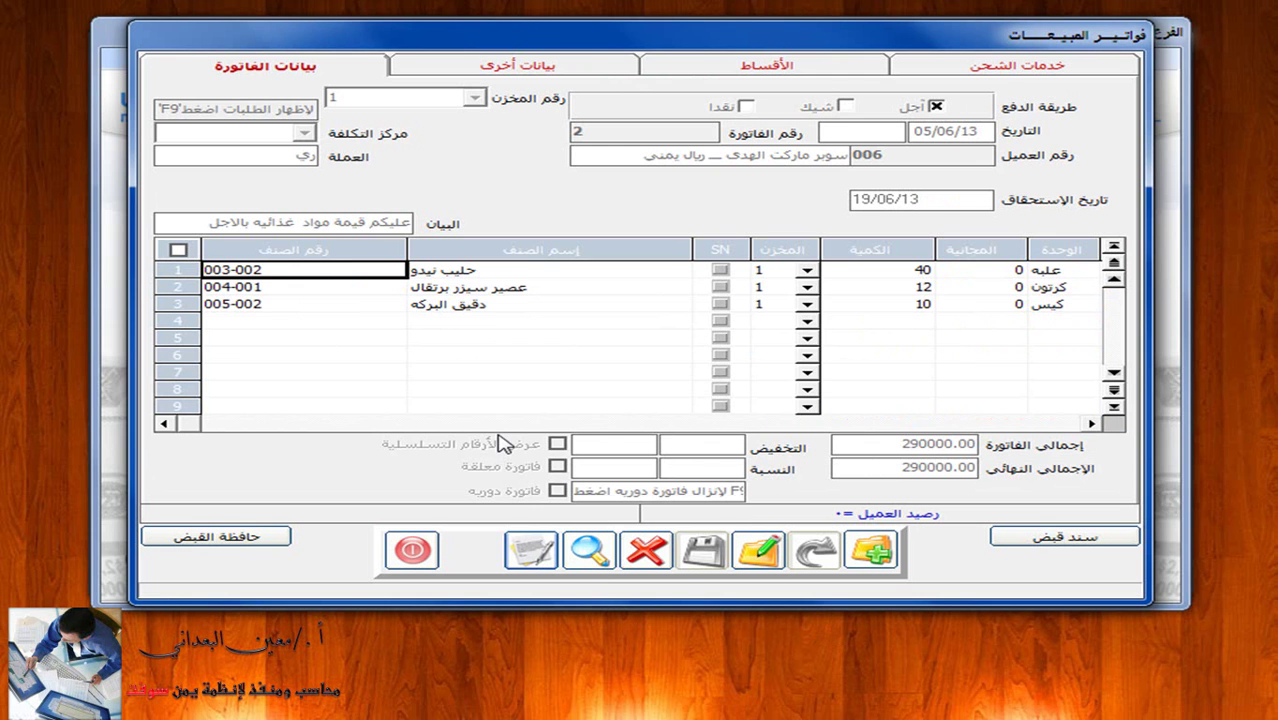
{"action": "left_click", "coordinate": [413, 550]}
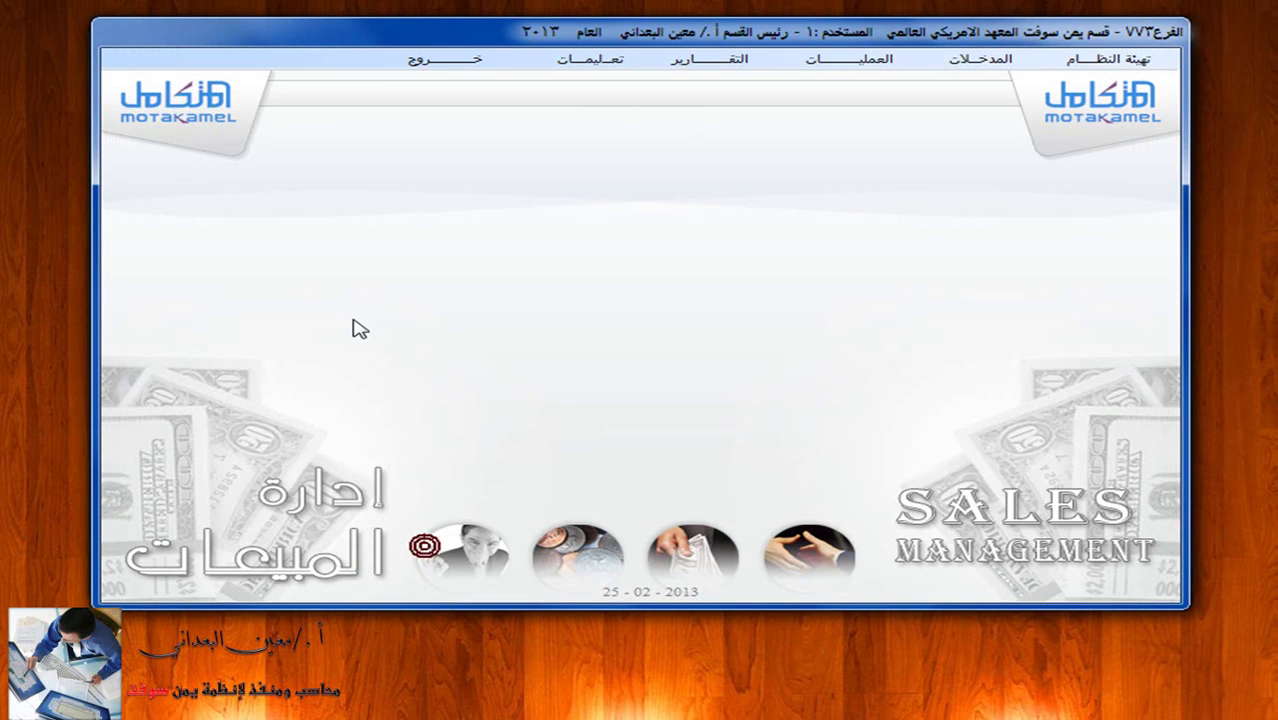
Step: In General Ledger, start sales invoice posting with payment method set to credit (أجل)
{"action": "left_click", "coordinate": [442, 68]}
{"action": "left_click", "coordinate": [1136, 195]}
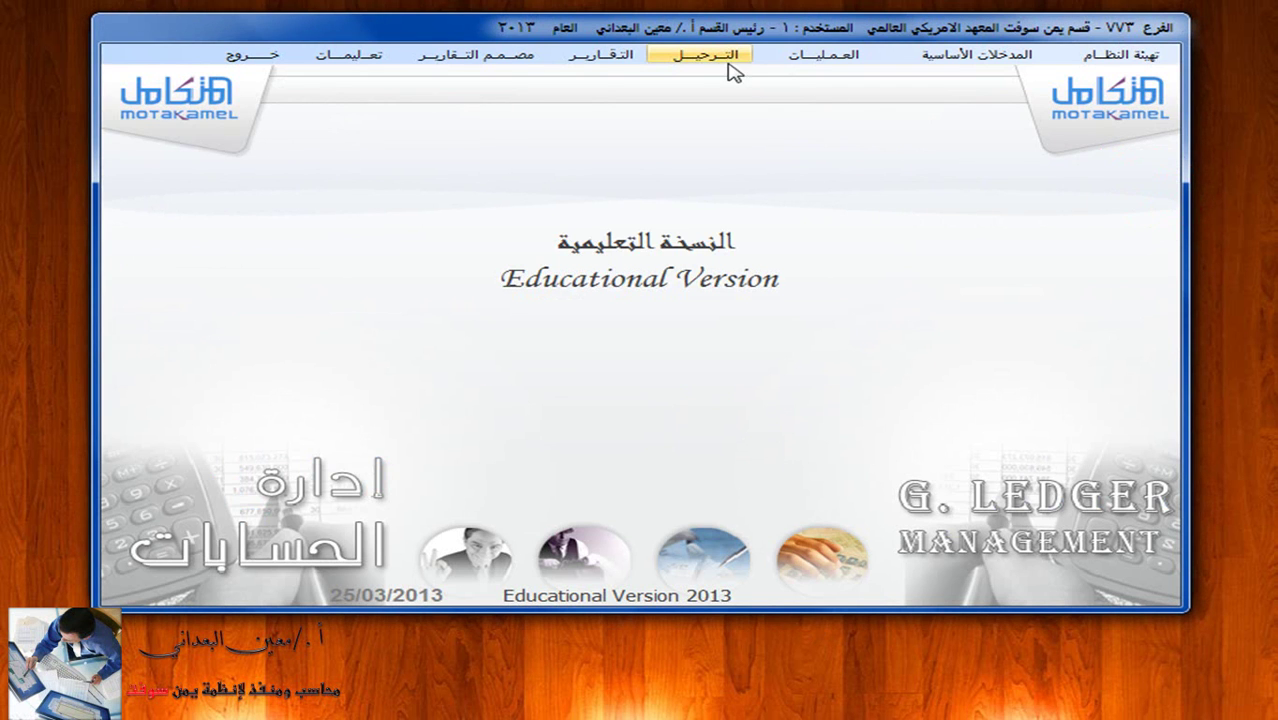
{"action": "left_click", "coordinate": [730, 55]}
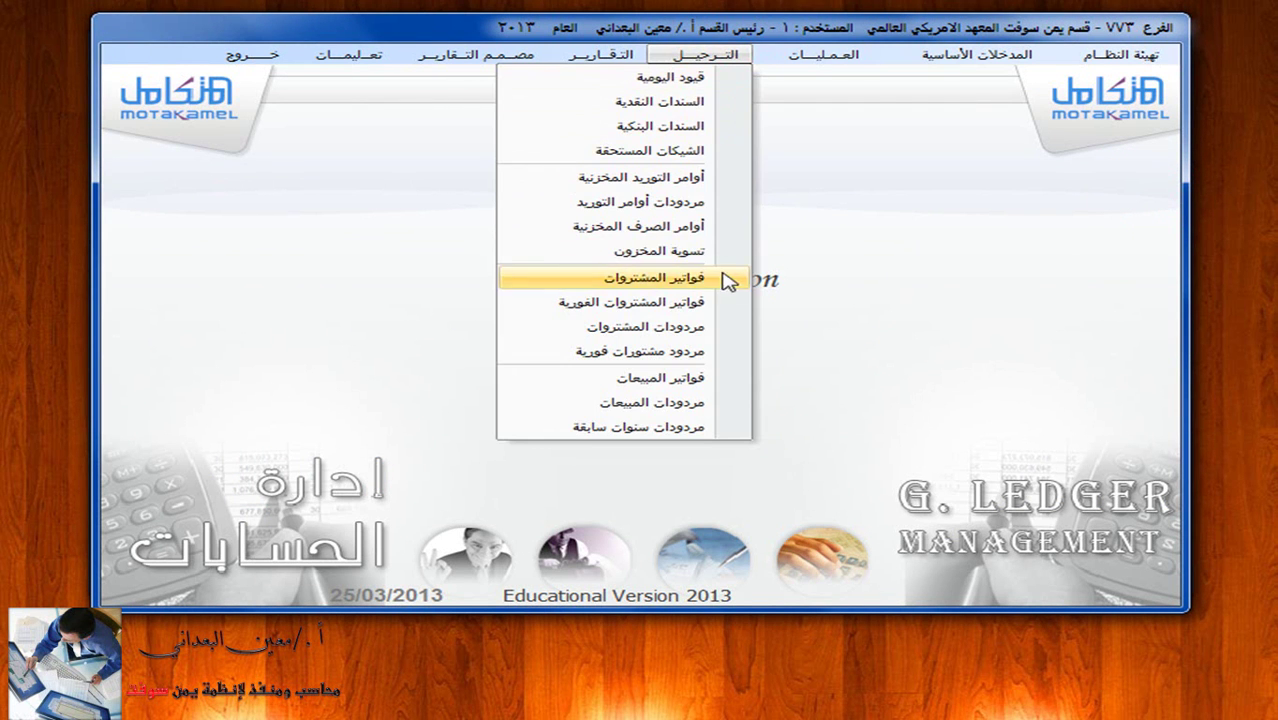
{"action": "left_click", "coordinate": [731, 380]}
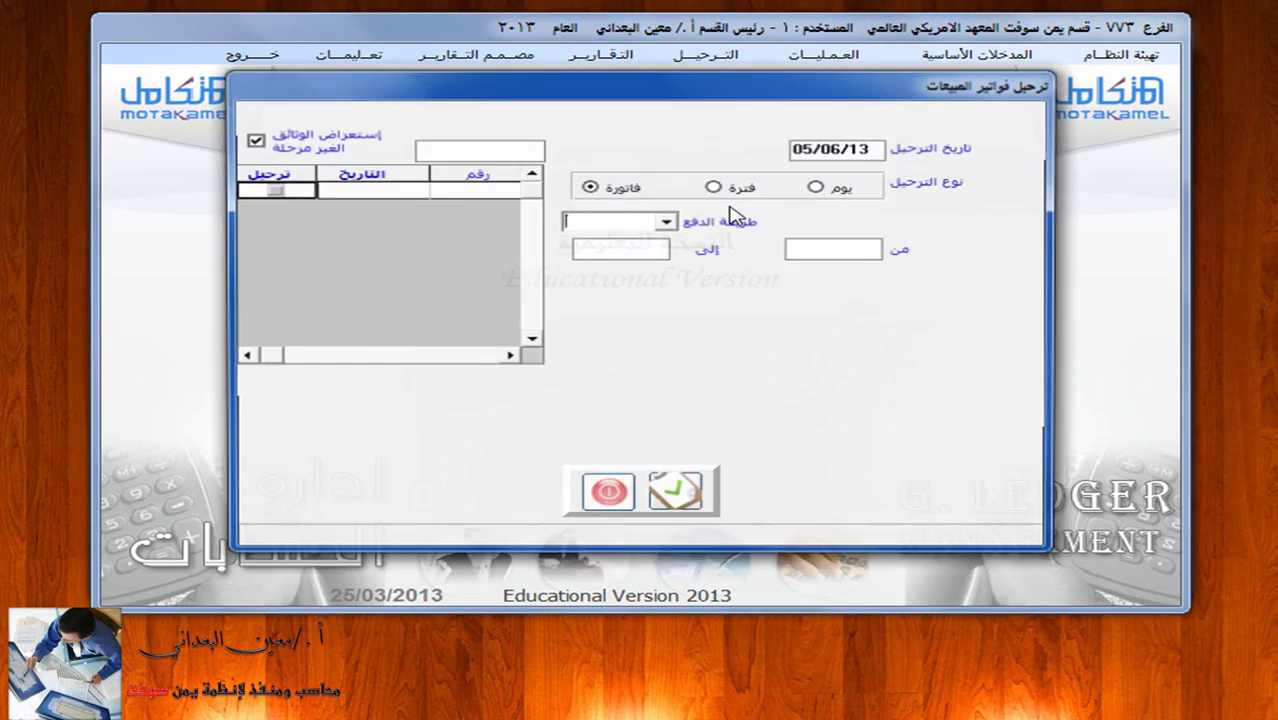
{"action": "left_click", "coordinate": [669, 223]}
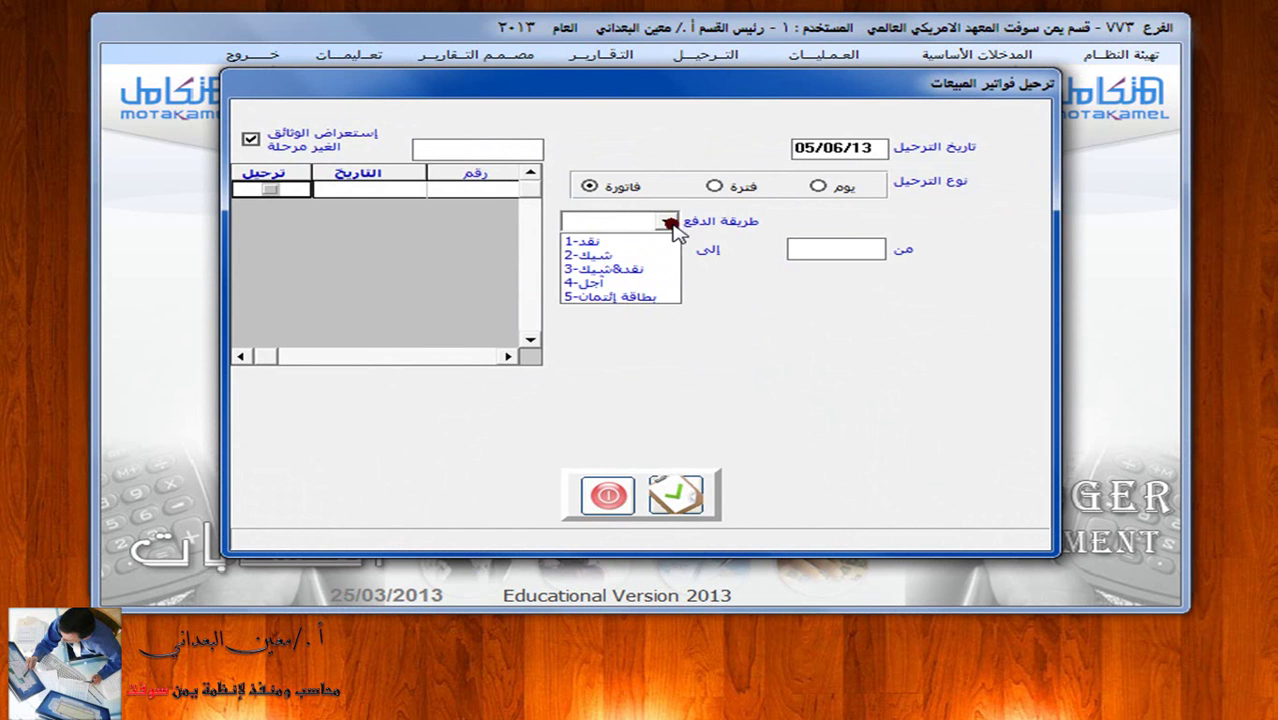
{"action": "left_click", "coordinate": [645, 282]}
Step: Mark credit invoice 2 dated 05/06/2013, post it to the ledger, and close the window
{"action": "left_click", "coordinate": [625, 190]}
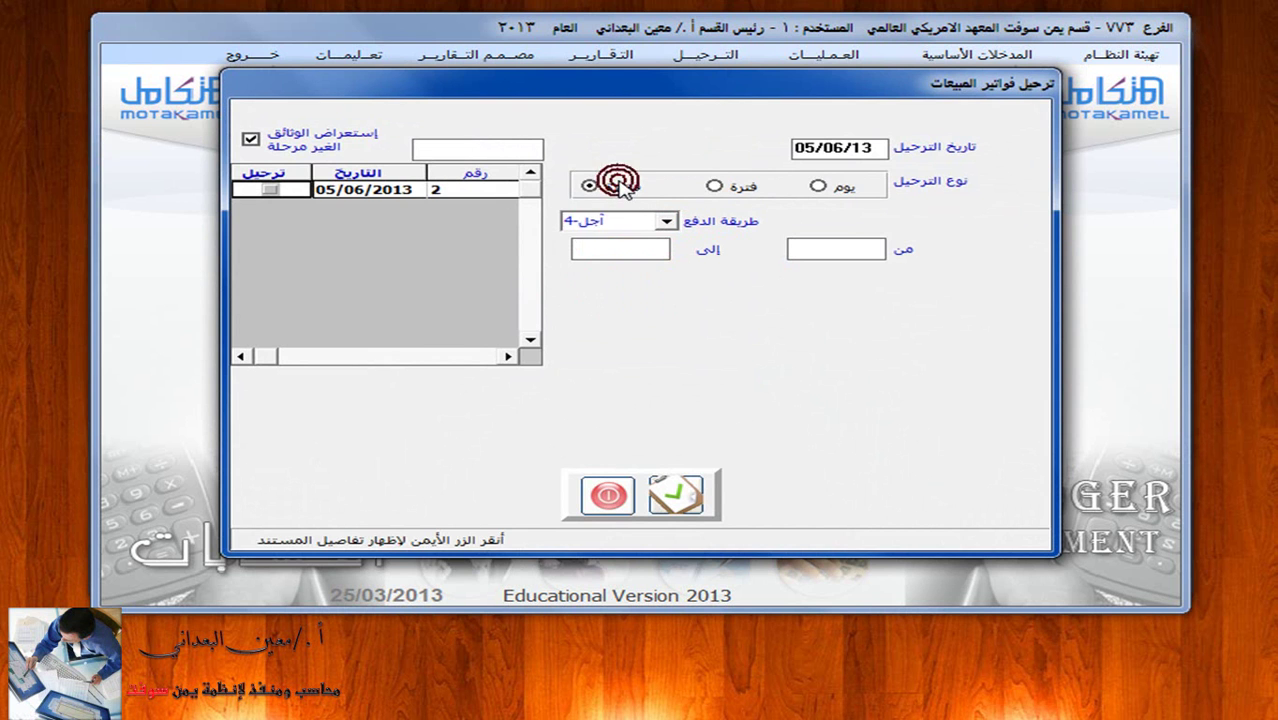
{"action": "left_click", "coordinate": [266, 191]}
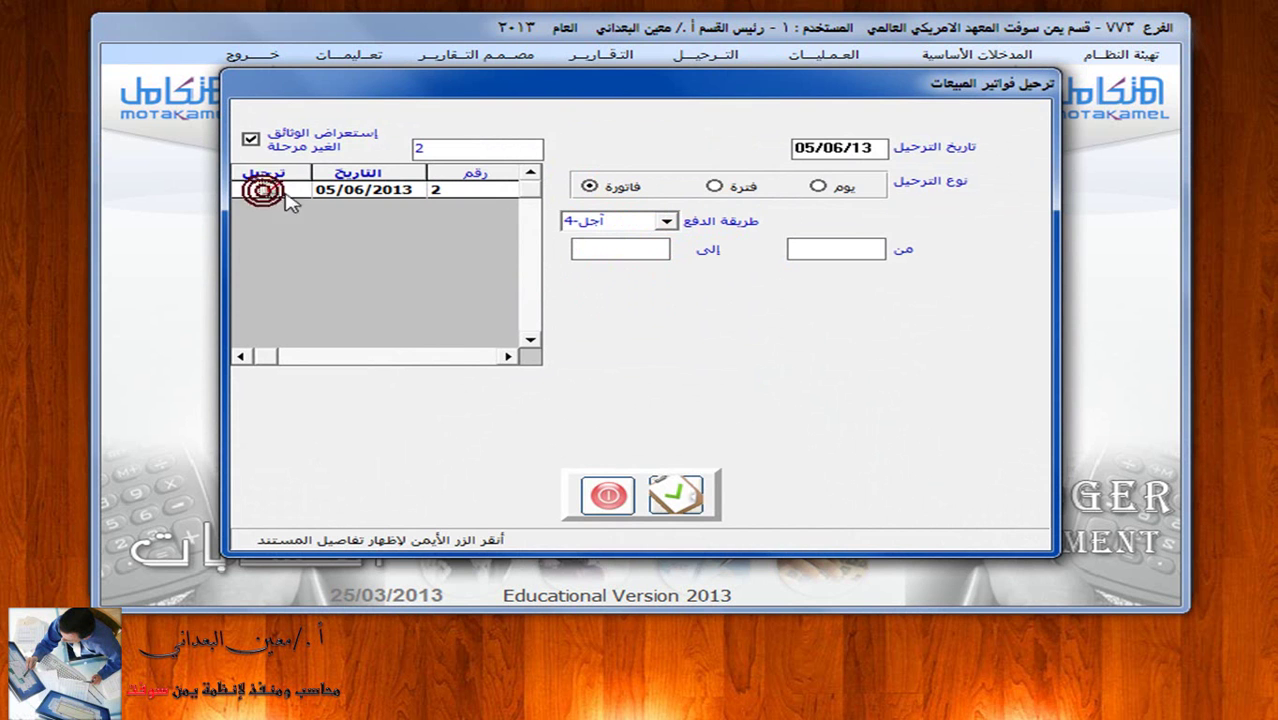
{"action": "left_click", "coordinate": [358, 191]}
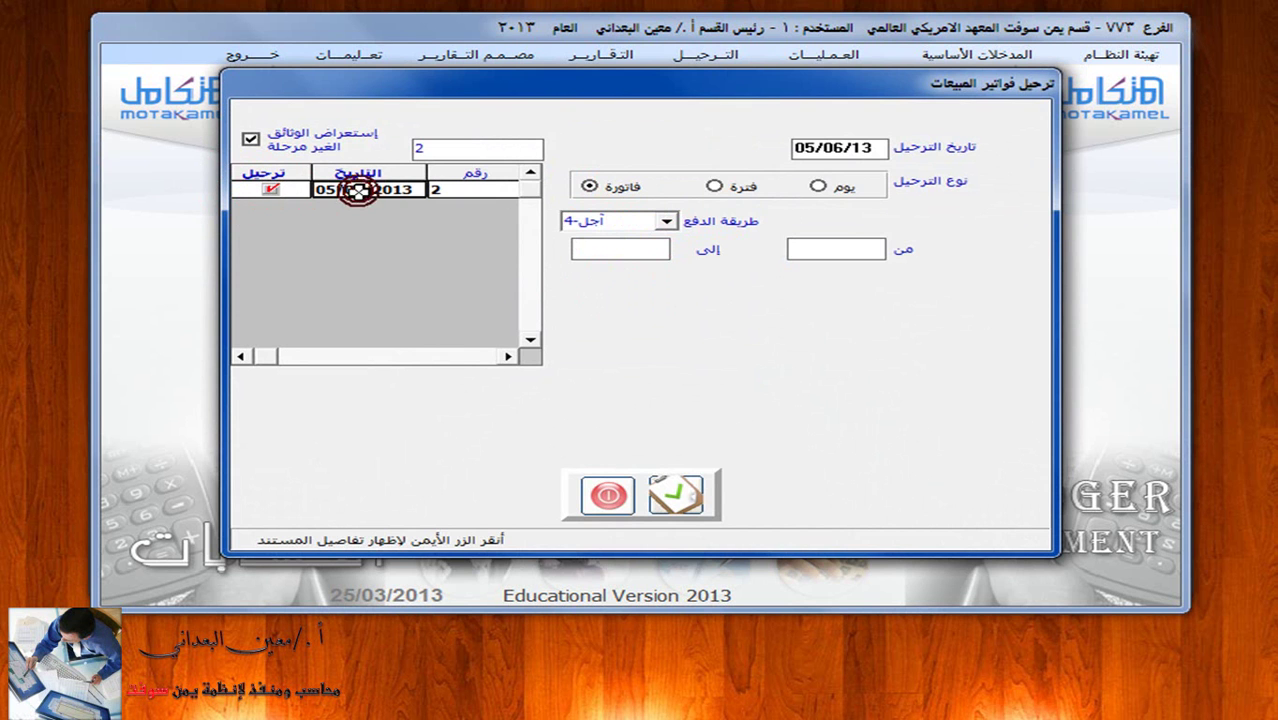
{"action": "right_click", "coordinate": [358, 191]}
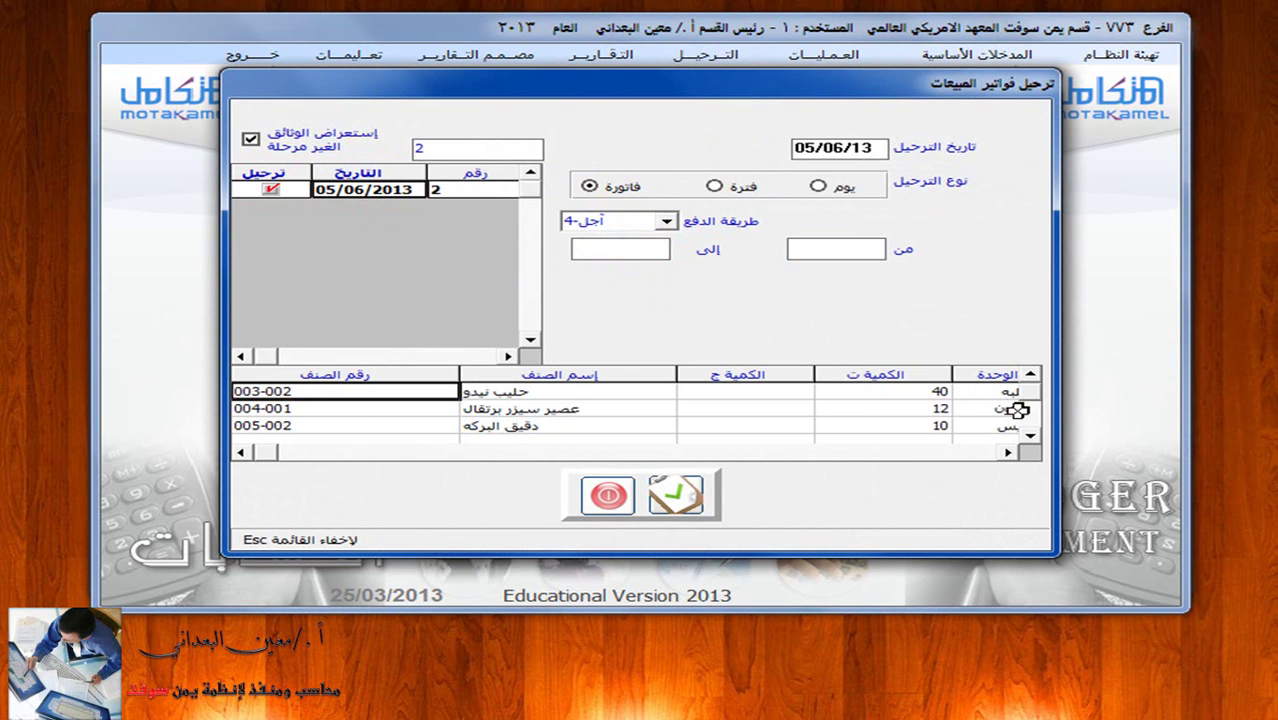
{"action": "left_click", "coordinate": [690, 497]}
{"action": "left_click", "coordinate": [607, 495]}
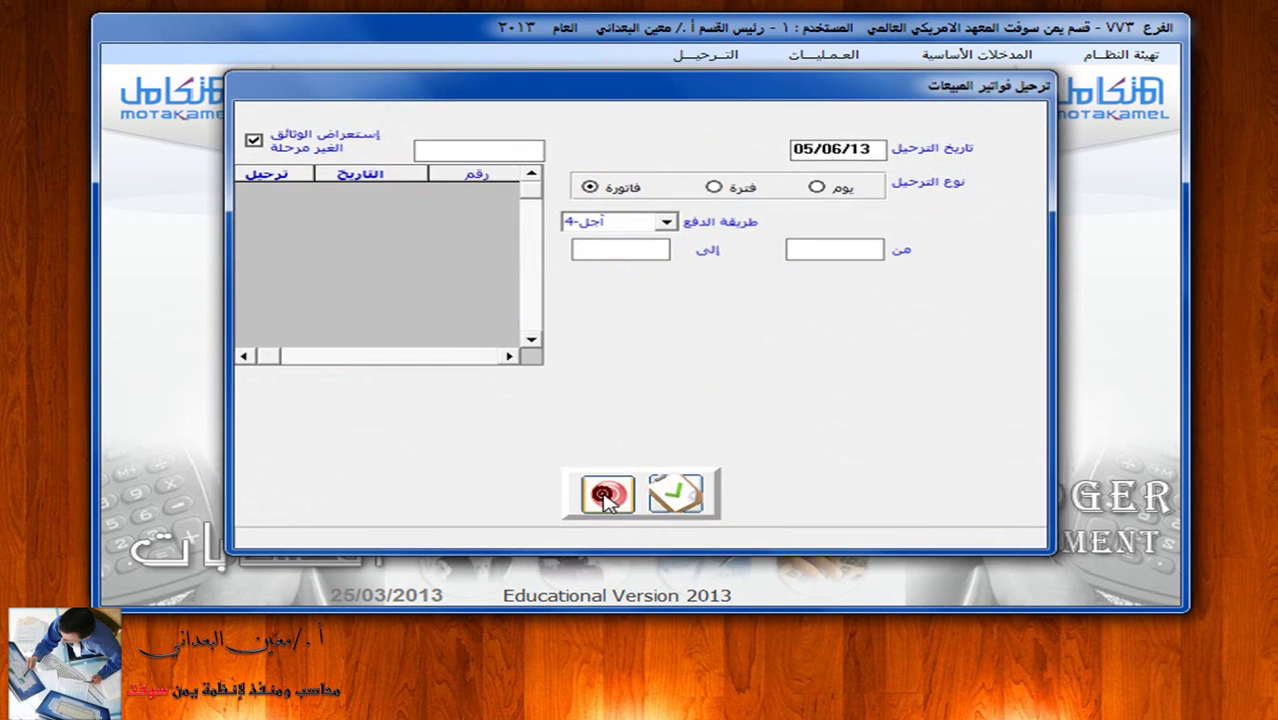
{"action": "left_click", "coordinate": [708, 56]}
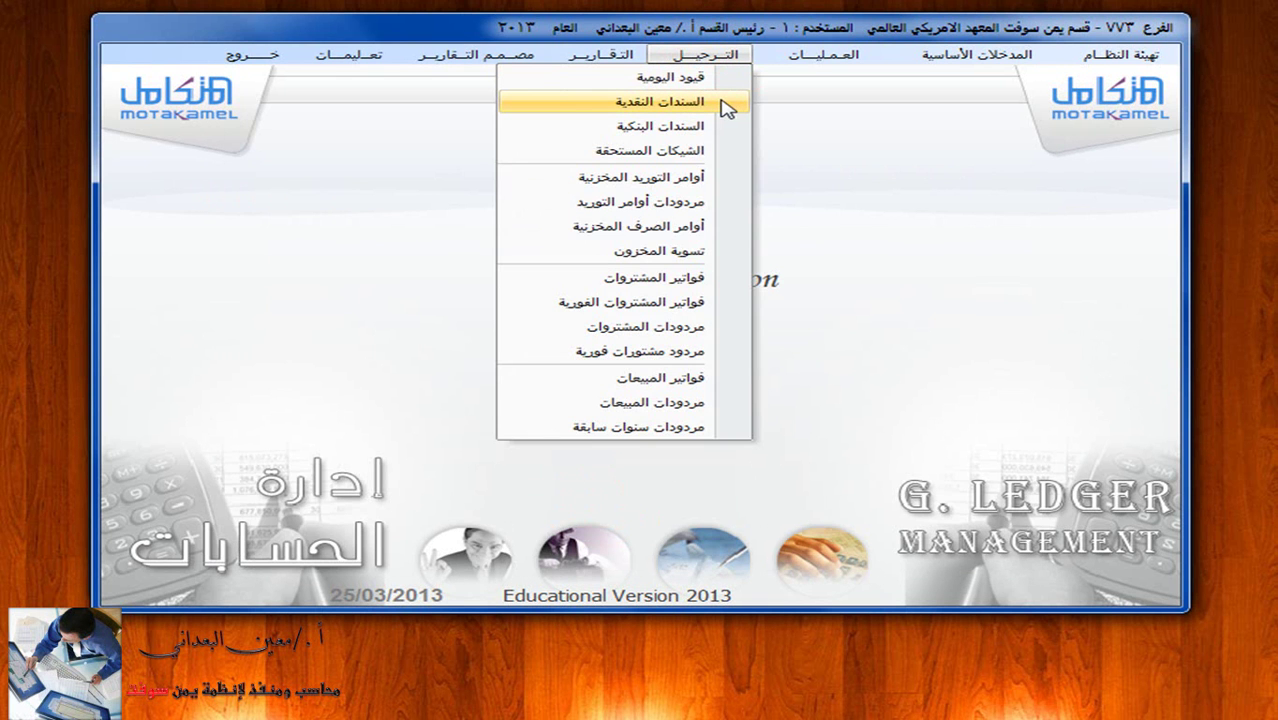
Step: Post receipt voucher 1 for 200000.00 from the Yemeni riyal cash box 1, then close
{"action": "left_click", "coordinate": [660, 102]}
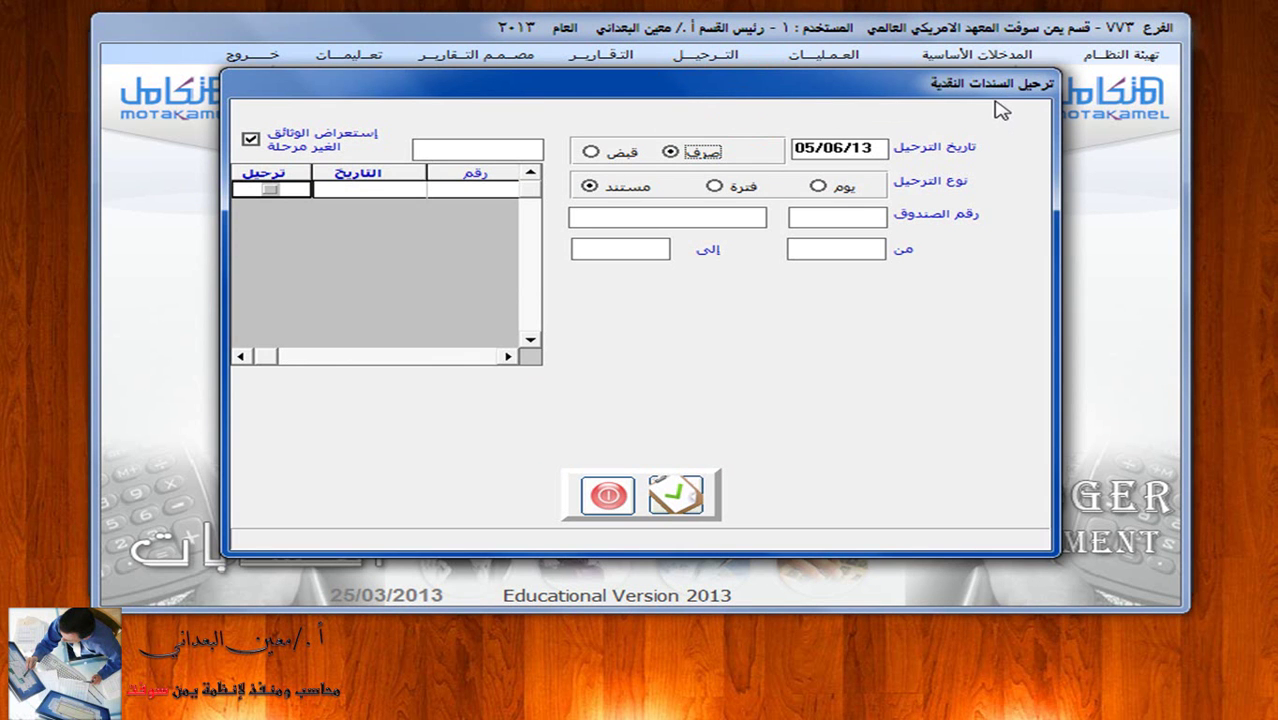
{"action": "left_click", "coordinate": [605, 152]}
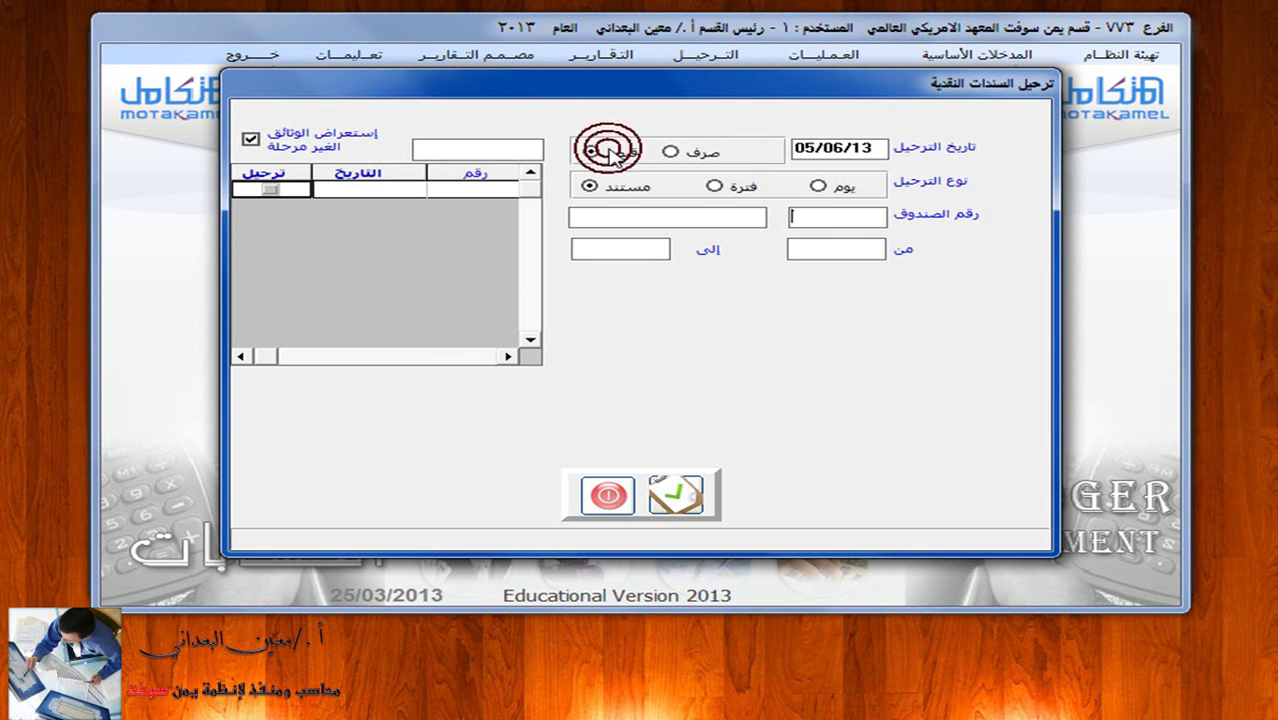
{"action": "double_click", "coordinate": [858, 222]}
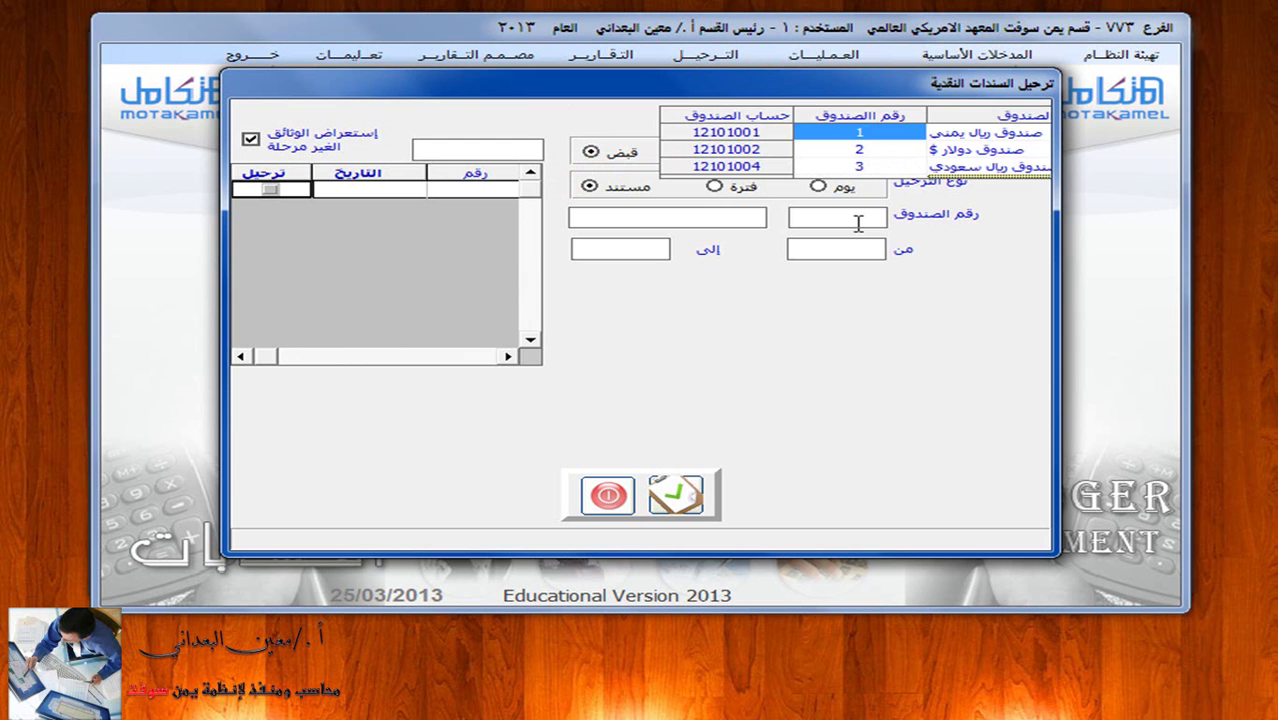
{"action": "left_click", "coordinate": [861, 134]}
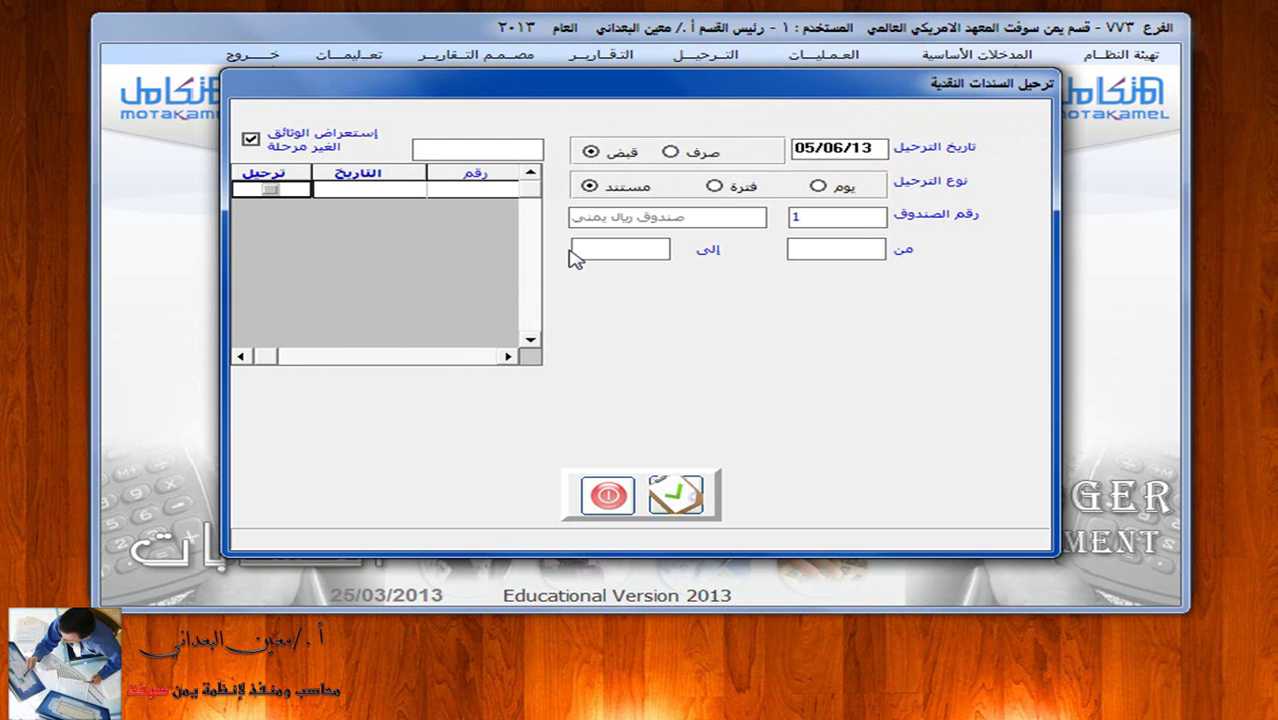
{"action": "left_click", "coordinate": [270, 189]}
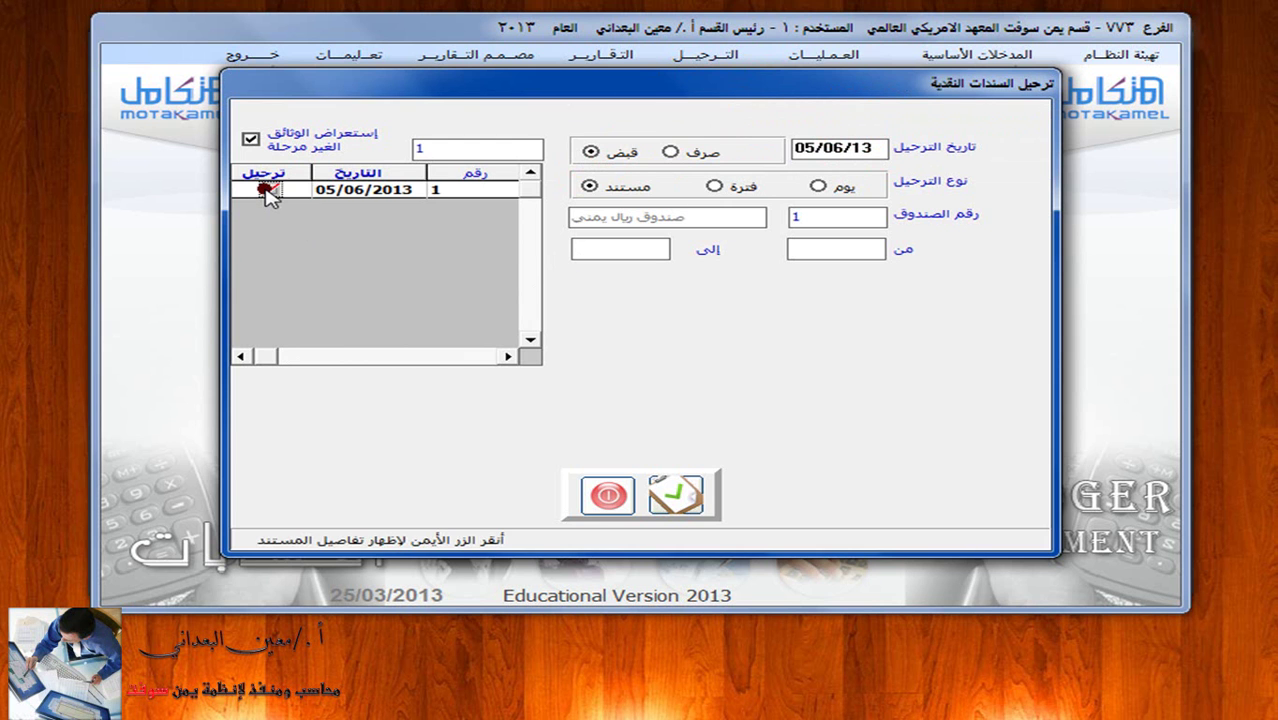
{"action": "left_click", "coordinate": [339, 189]}
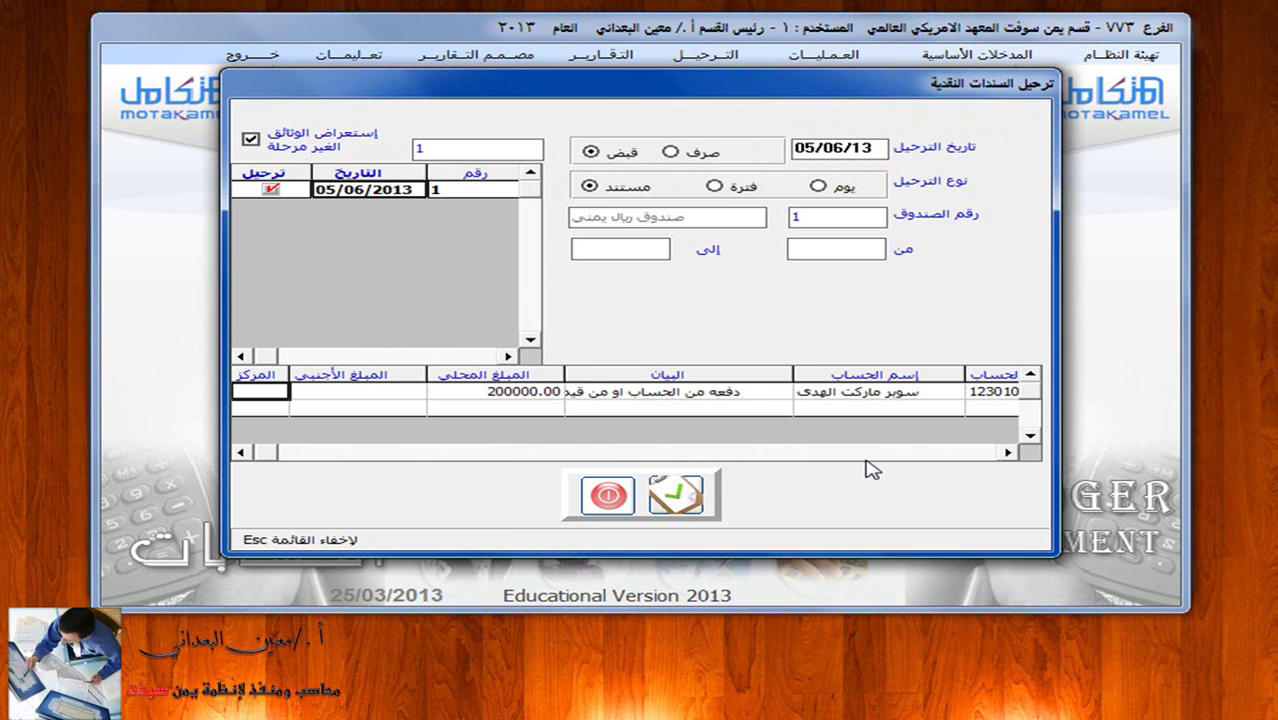
{"action": "left_click", "coordinate": [676, 494]}
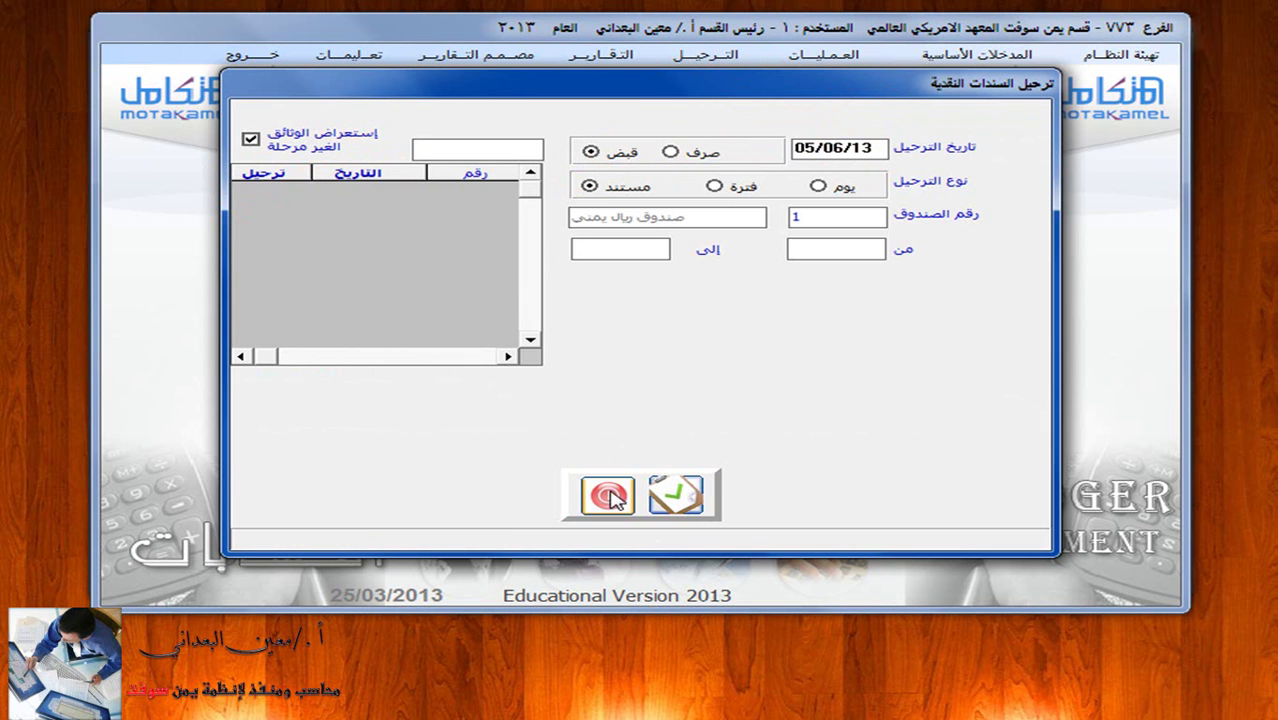
{"action": "left_click", "coordinate": [608, 494]}
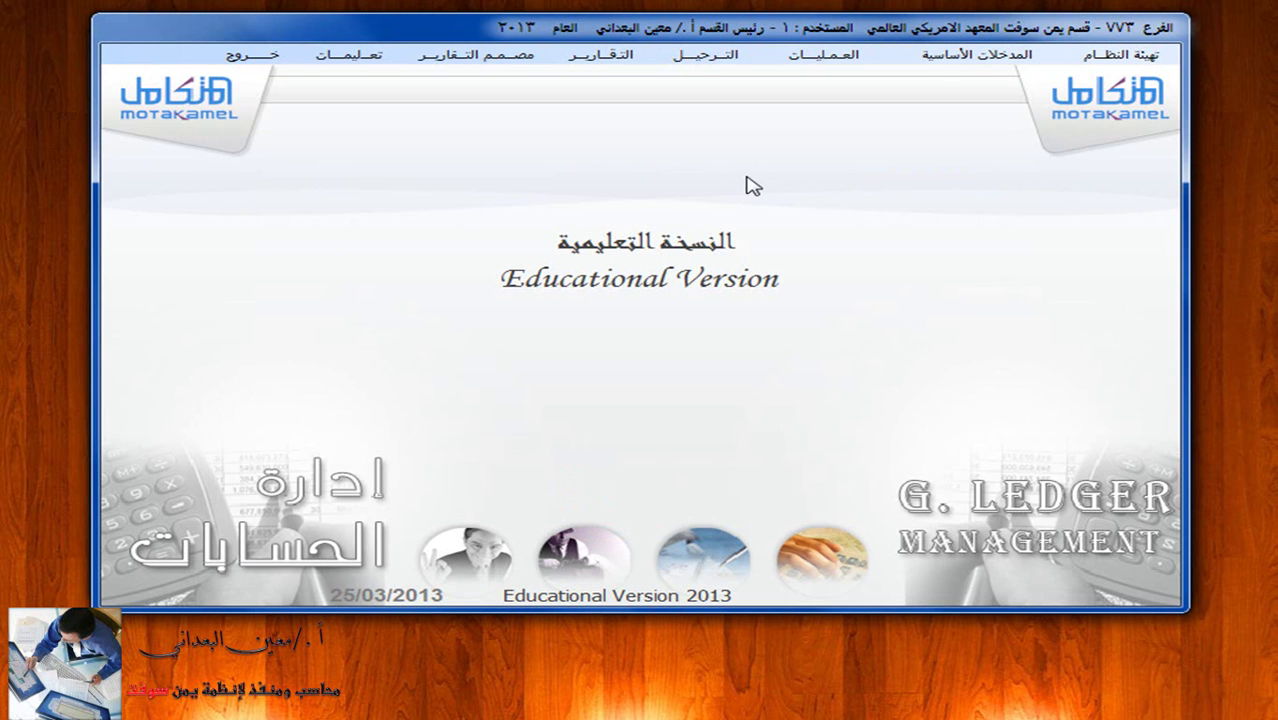
Step: Open the sub-account statement form and search account names matching '*بيع'
{"action": "left_click", "coordinate": [641, 60]}
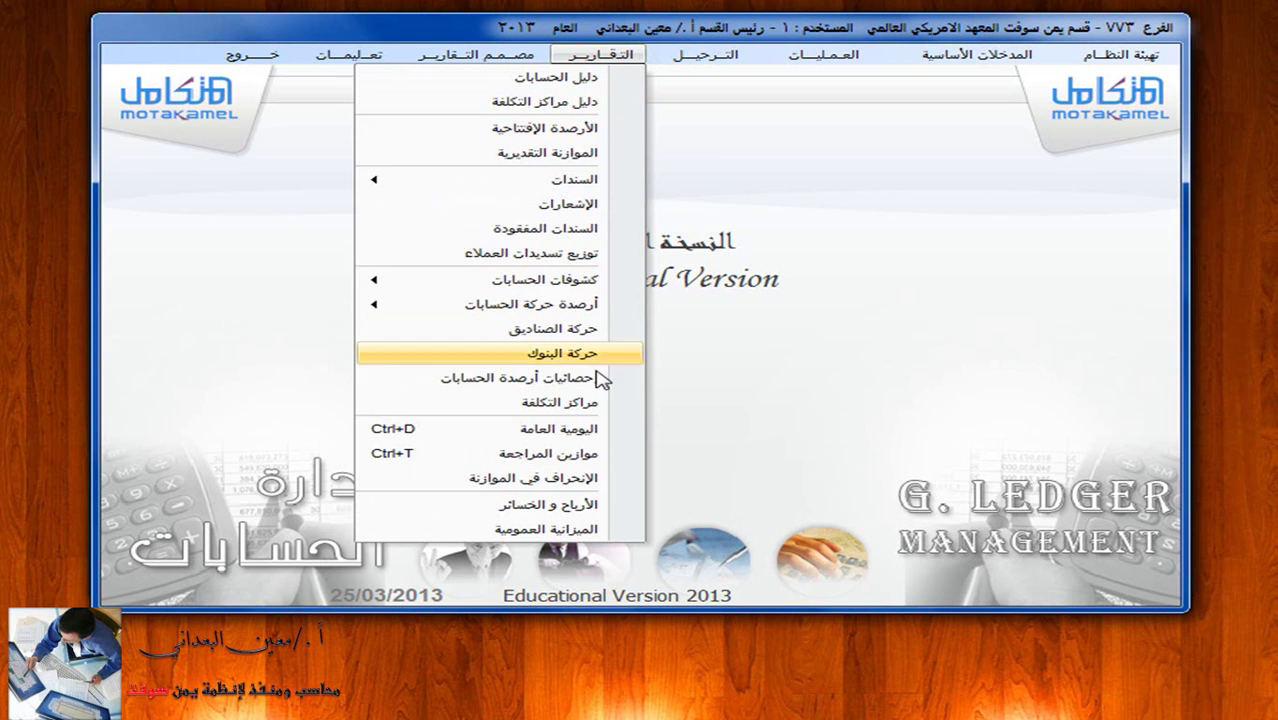
{"action": "mouse_move", "coordinate": [380, 281]}
{"action": "left_click", "coordinate": [300, 306]}
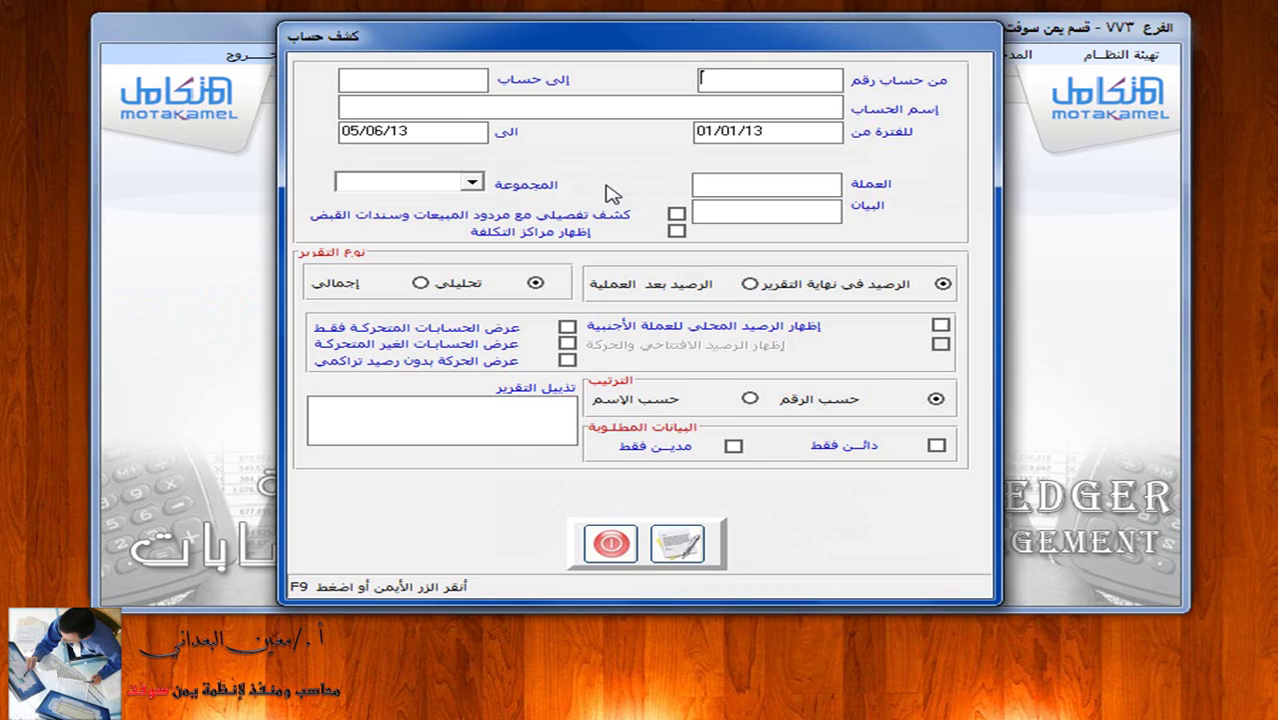
{"action": "left_click", "coordinate": [755, 110]}
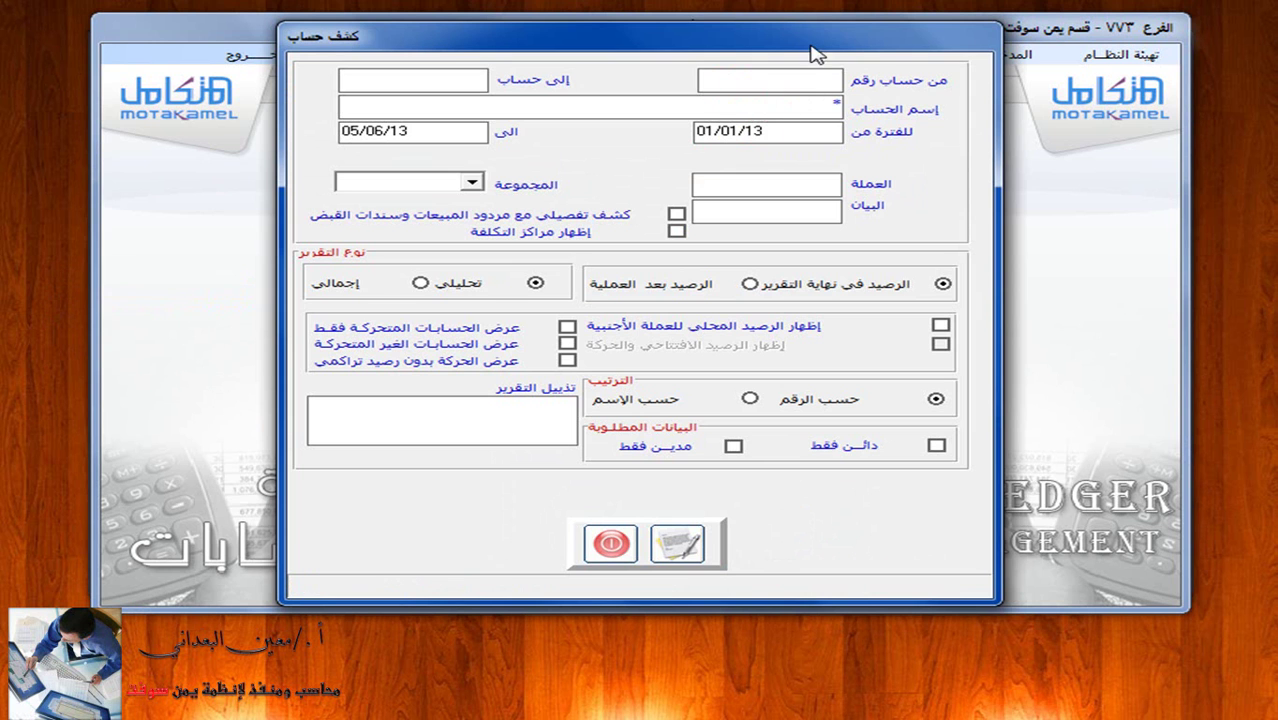
{"action": "type", "text": "*بيع"}
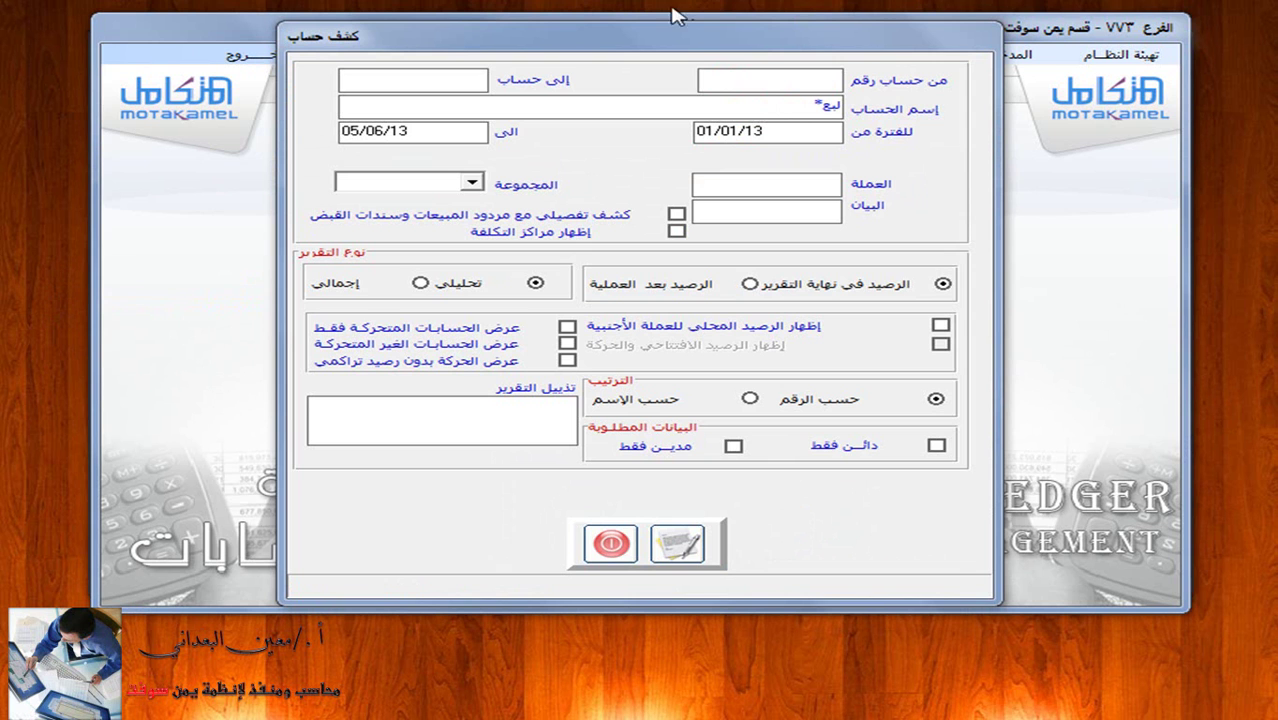
{"action": "left_click", "coordinate": [776, 102]}
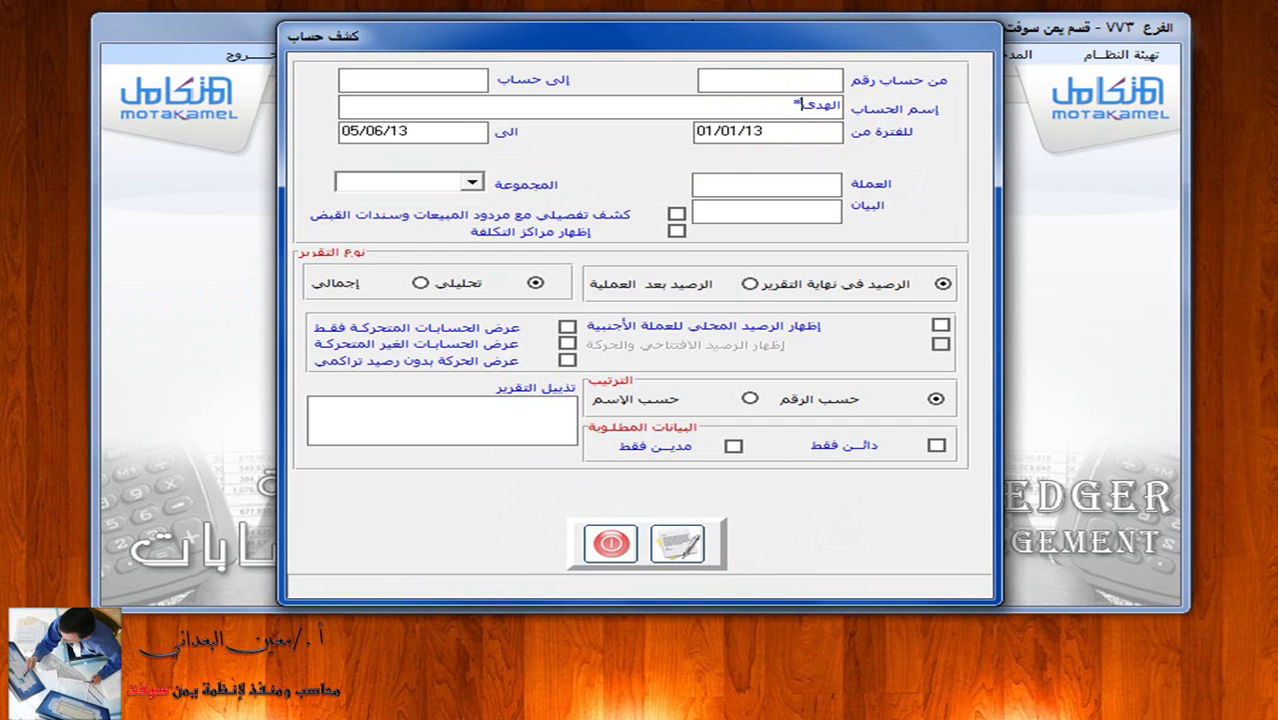
{"action": "key", "text": "Return"}
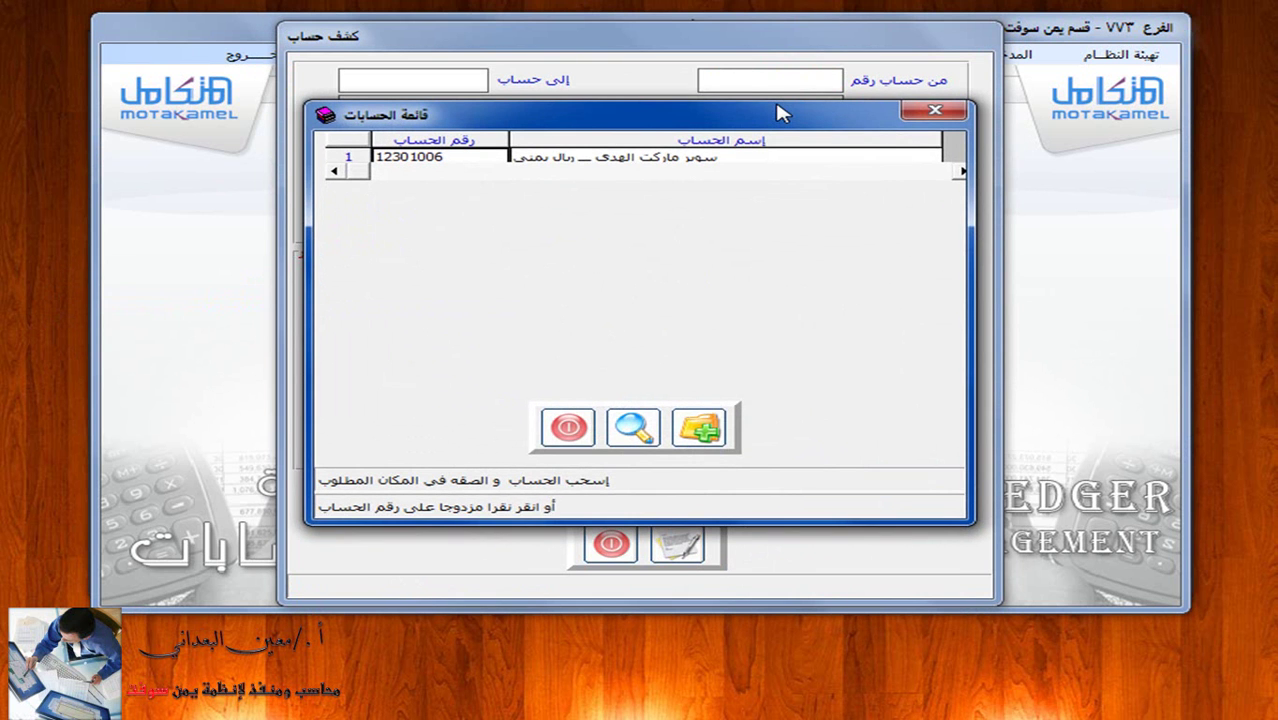
Step: Pick the customer account for 01/01/13–05/06/13 and request the statement, declining direct printing
{"action": "double_click", "coordinate": [736, 156]}
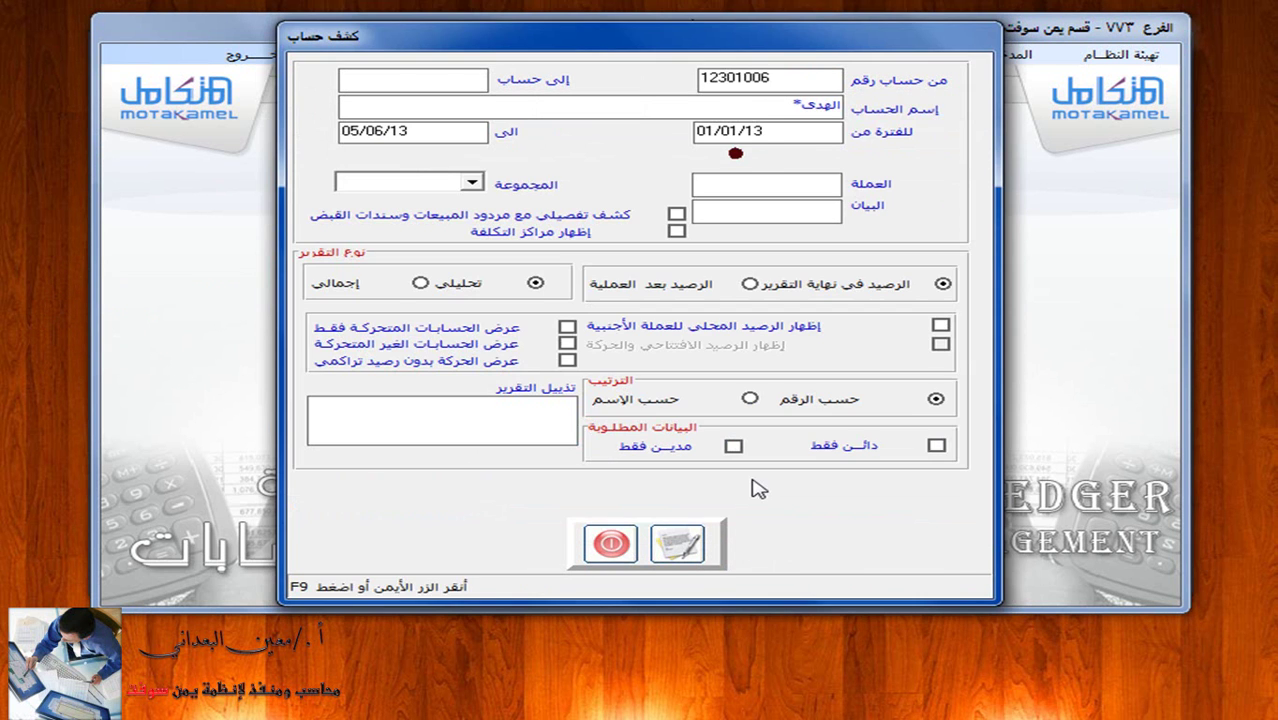
{"action": "left_click", "coordinate": [677, 543]}
{"action": "left_click", "coordinate": [745, 390]}
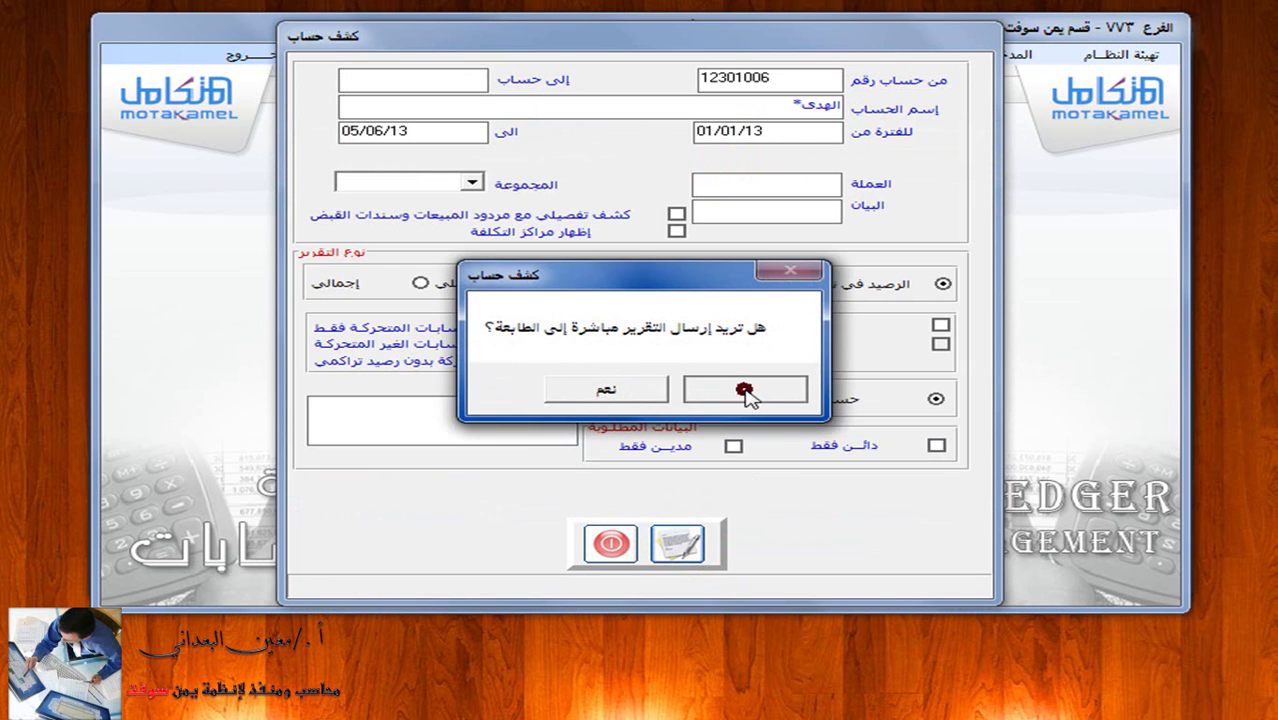
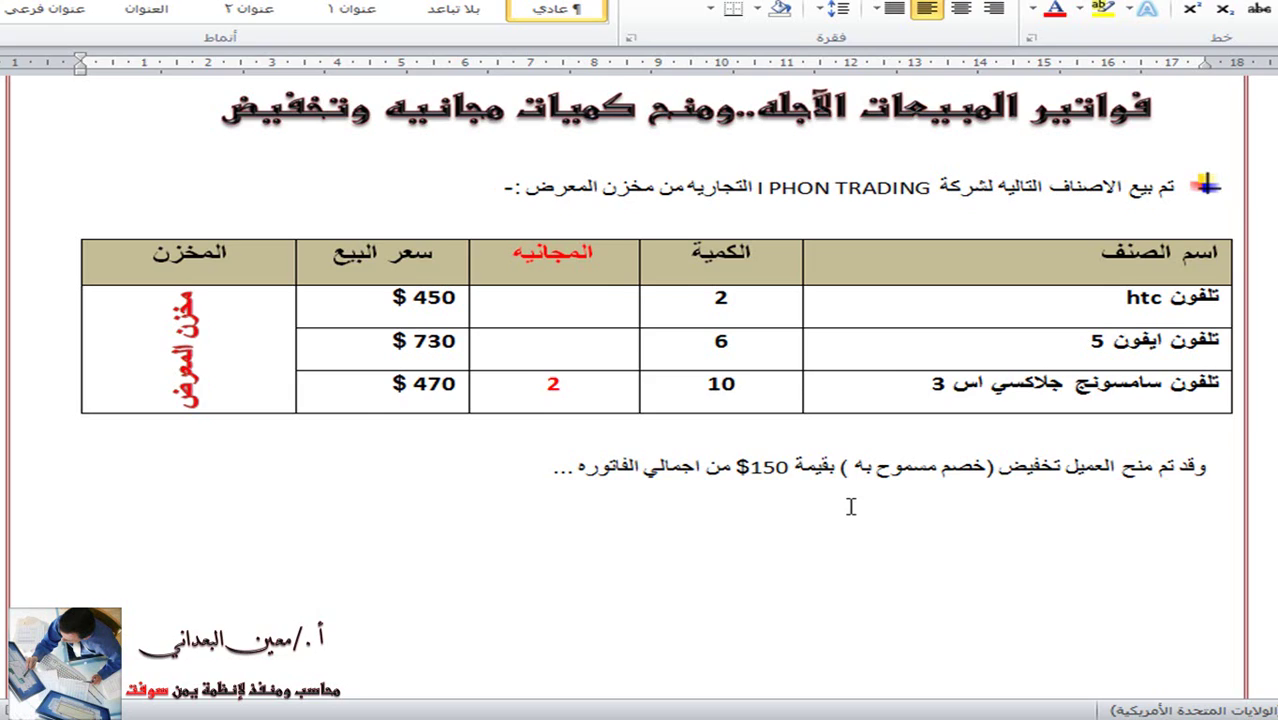
Step: Switch from the Word credit-sales exercise to the Motakamel sales invoice window with Win+Tab
{"action": "key", "text": "super+Tab"}
{"action": "key", "text": "super+Tab"}
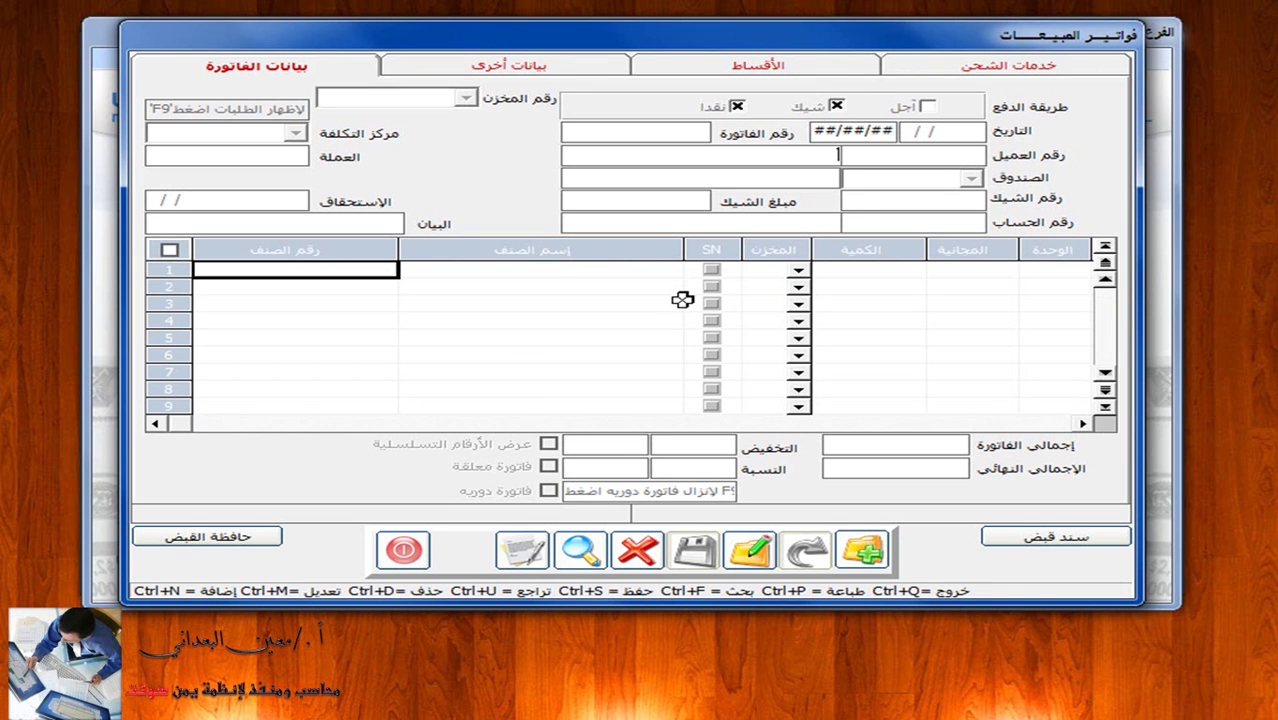
Step: Exit the invoice and Sales module, then open General Ledger's chart of accounts (الدليل المحاسبي)
{"action": "left_click", "coordinate": [405, 551]}
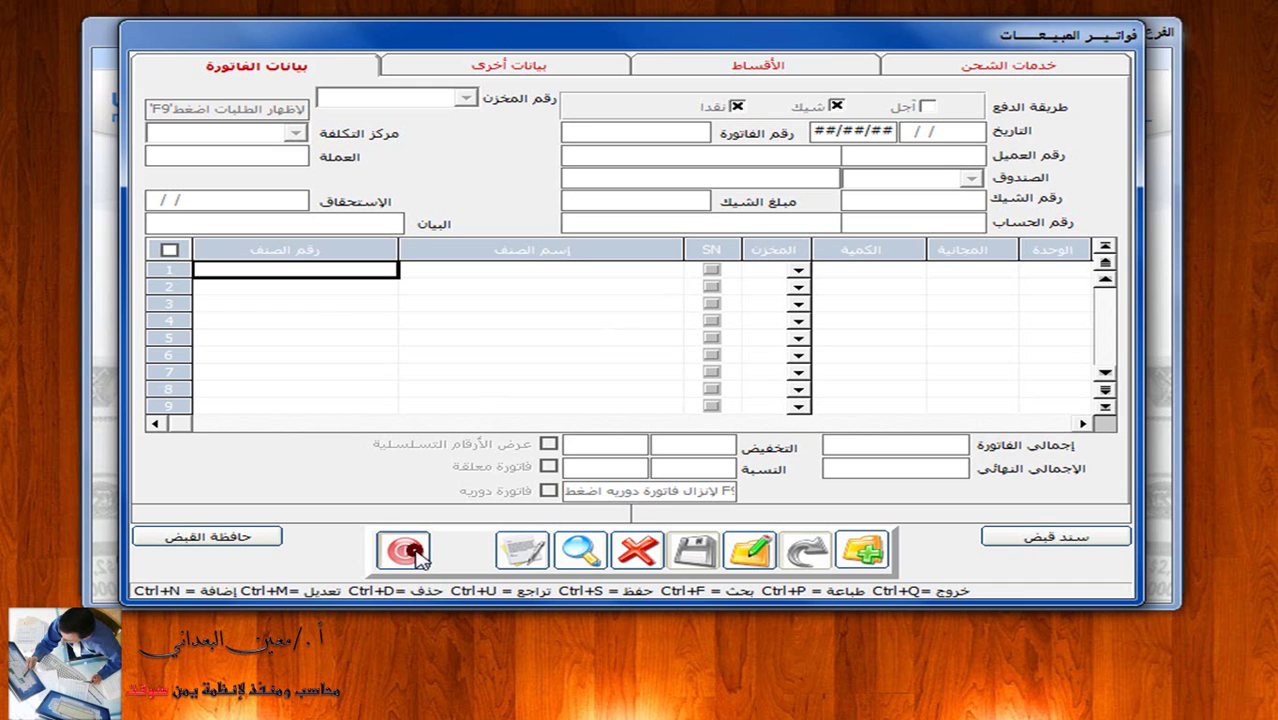
{"action": "left_click", "coordinate": [435, 60]}
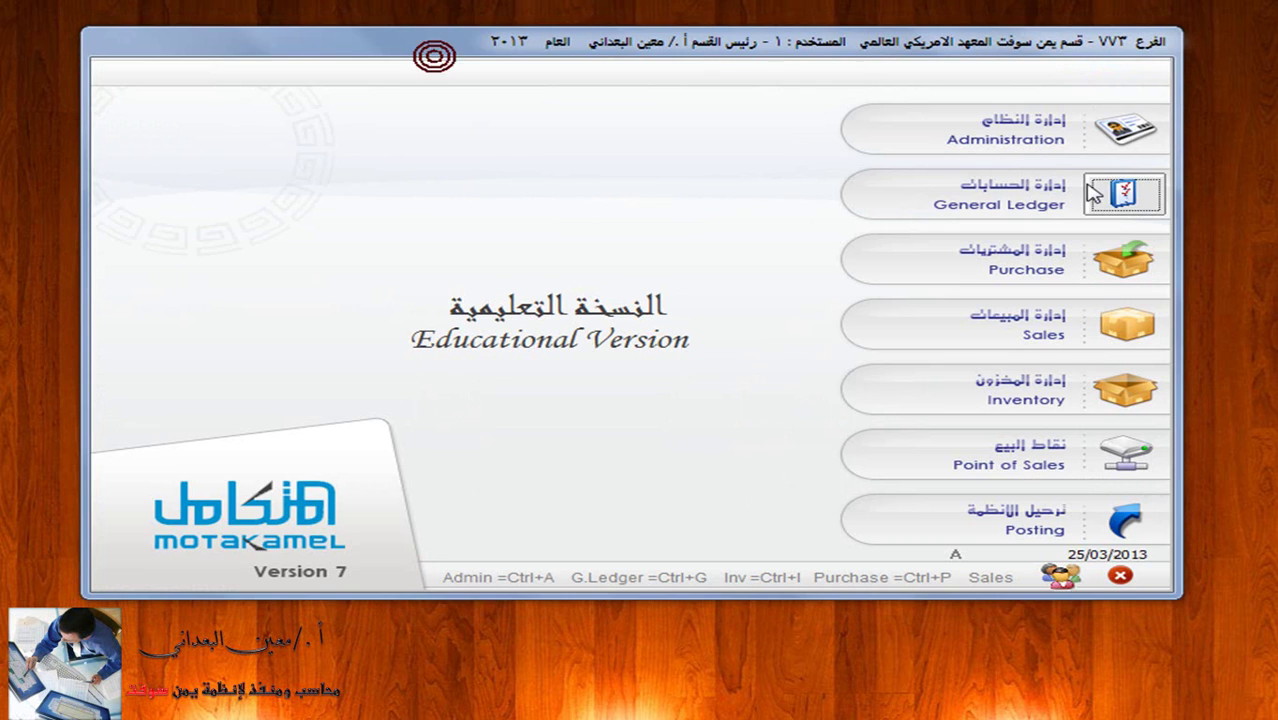
{"action": "left_click", "coordinate": [1123, 195]}
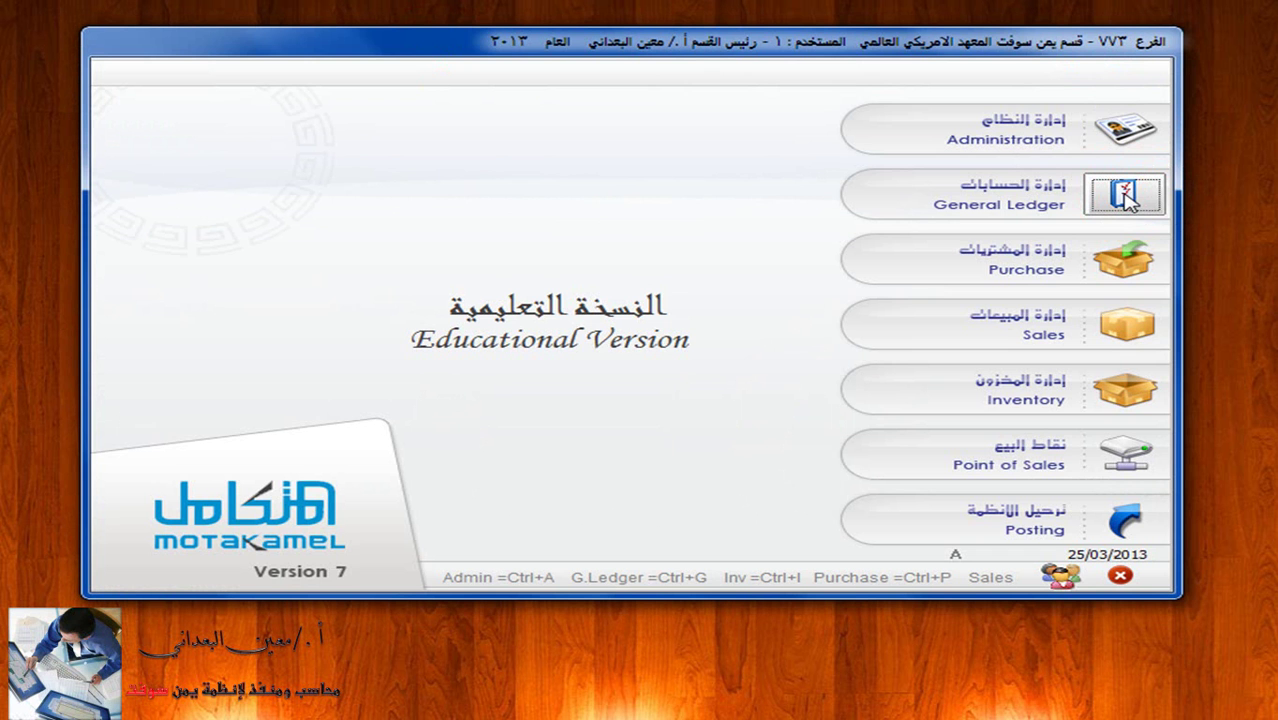
{"action": "left_click", "coordinate": [1141, 200]}
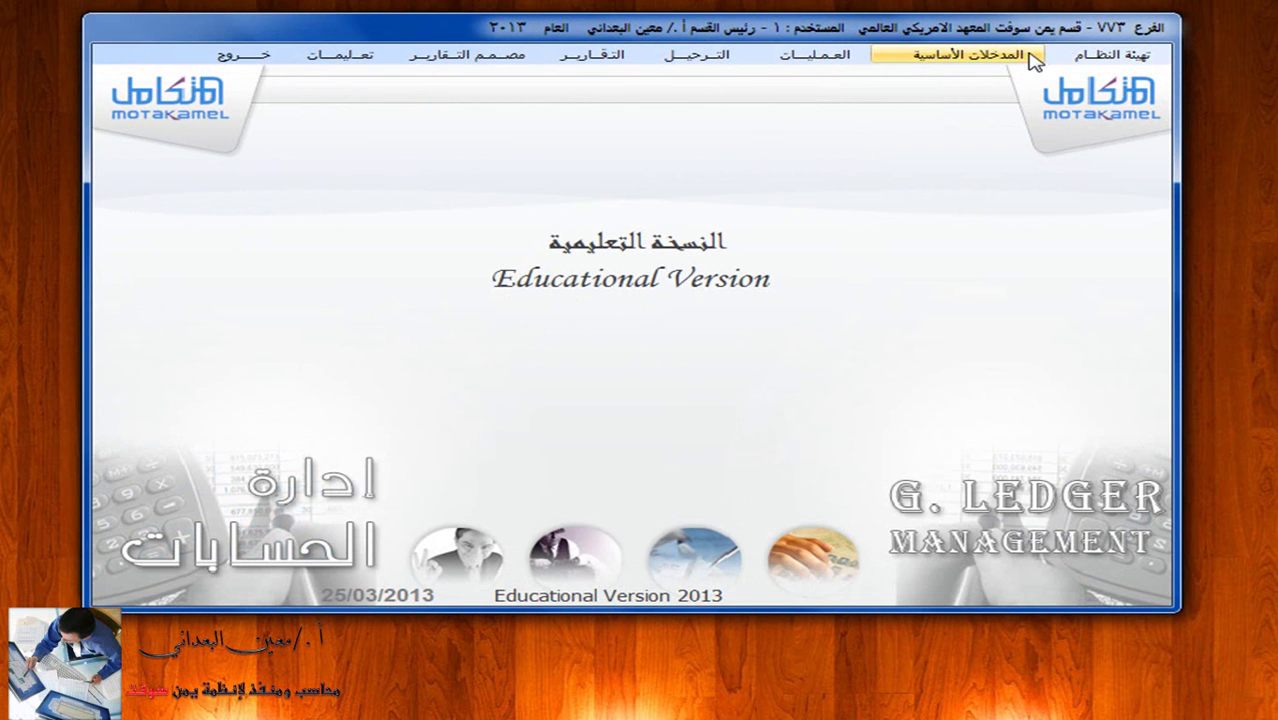
{"action": "left_click", "coordinate": [1030, 52]}
{"action": "left_click", "coordinate": [1030, 78]}
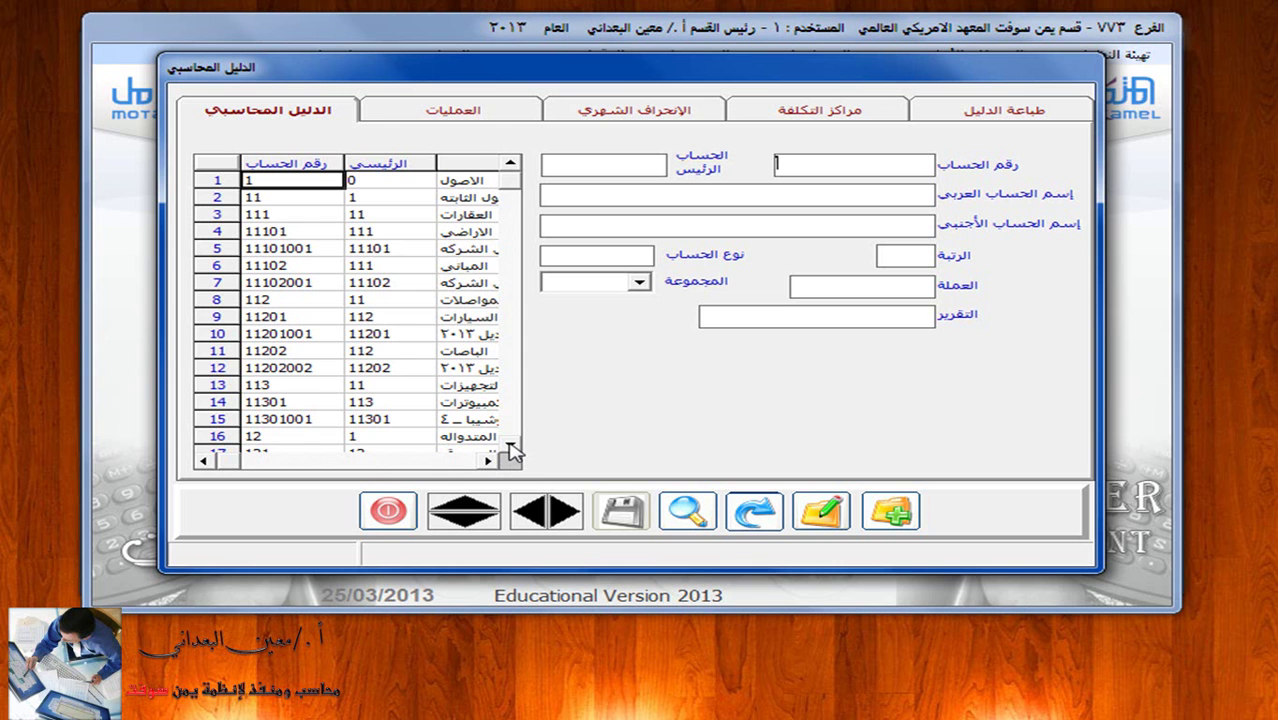
Step: Scroll through the account grid and switch it to the hierarchical tree view
{"action": "left_click", "coordinate": [510, 446]}
{"action": "left_click", "coordinate": [510, 446]}
{"action": "left_click", "coordinate": [510, 446]}
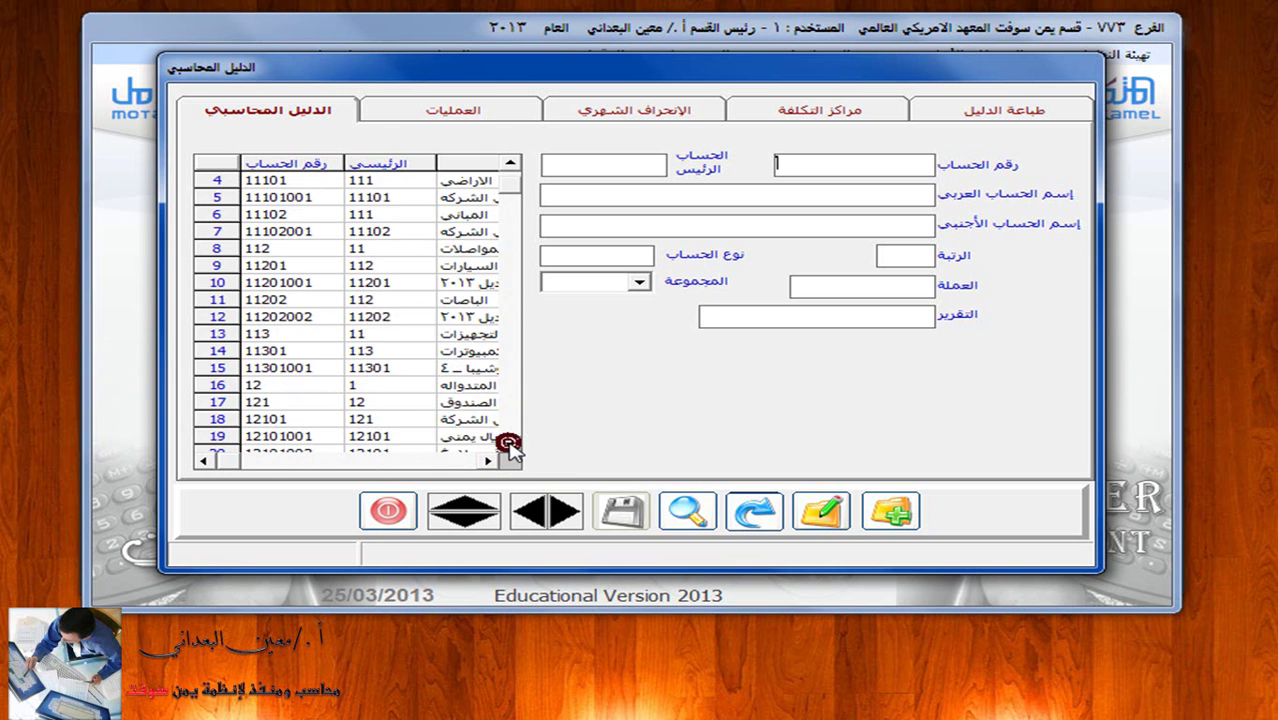
{"action": "left_click", "coordinate": [510, 446]}
{"action": "left_click", "coordinate": [510, 446]}
{"action": "left_click", "coordinate": [510, 446]}
{"action": "left_click", "coordinate": [510, 446]}
{"action": "left_click", "coordinate": [510, 446]}
{"action": "left_click", "coordinate": [510, 446]}
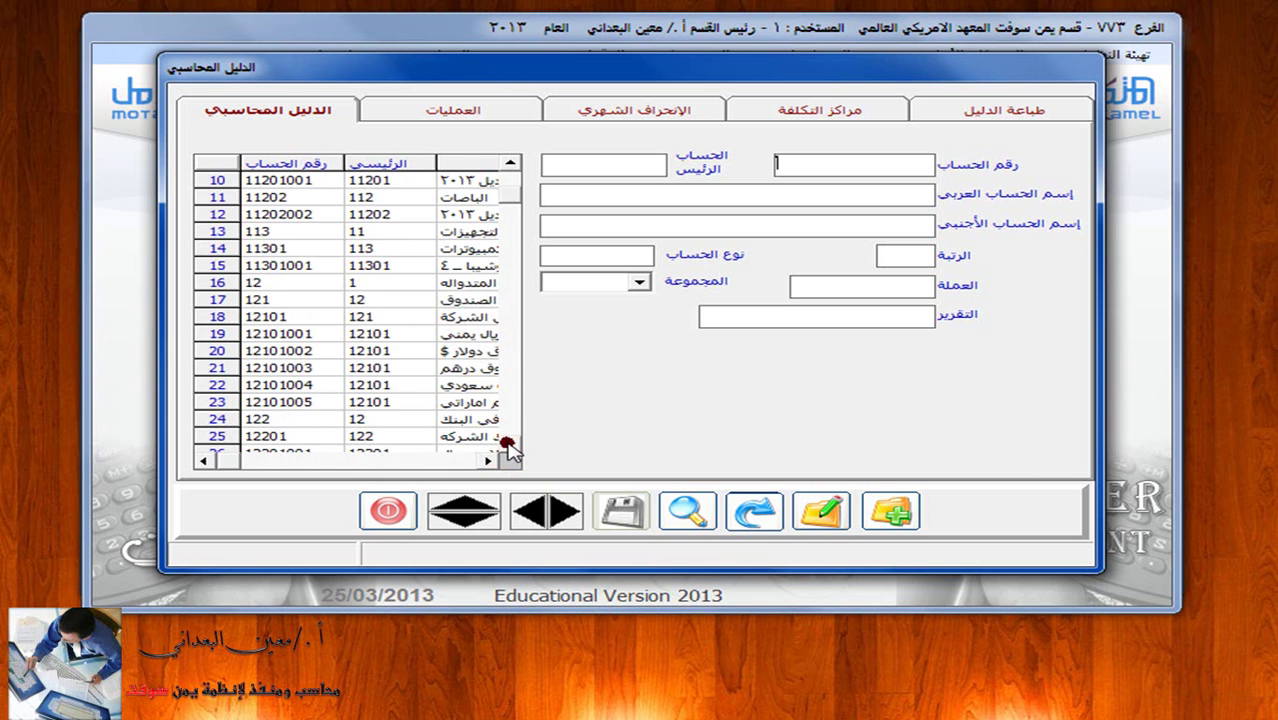
{"action": "left_click", "coordinate": [510, 446]}
{"action": "left_click", "coordinate": [510, 446]}
{"action": "left_click", "coordinate": [510, 446]}
{"action": "left_click", "coordinate": [510, 446]}
{"action": "left_click", "coordinate": [510, 446]}
{"action": "left_click", "coordinate": [510, 446]}
{"action": "left_click", "coordinate": [510, 446]}
{"action": "left_click", "coordinate": [510, 446]}
{"action": "left_click", "coordinate": [510, 446]}
{"action": "left_click", "coordinate": [510, 446]}
{"action": "left_click", "coordinate": [510, 446]}
{"action": "left_click", "coordinate": [510, 446]}
{"action": "left_click", "coordinate": [510, 446]}
{"action": "left_click", "coordinate": [510, 446]}
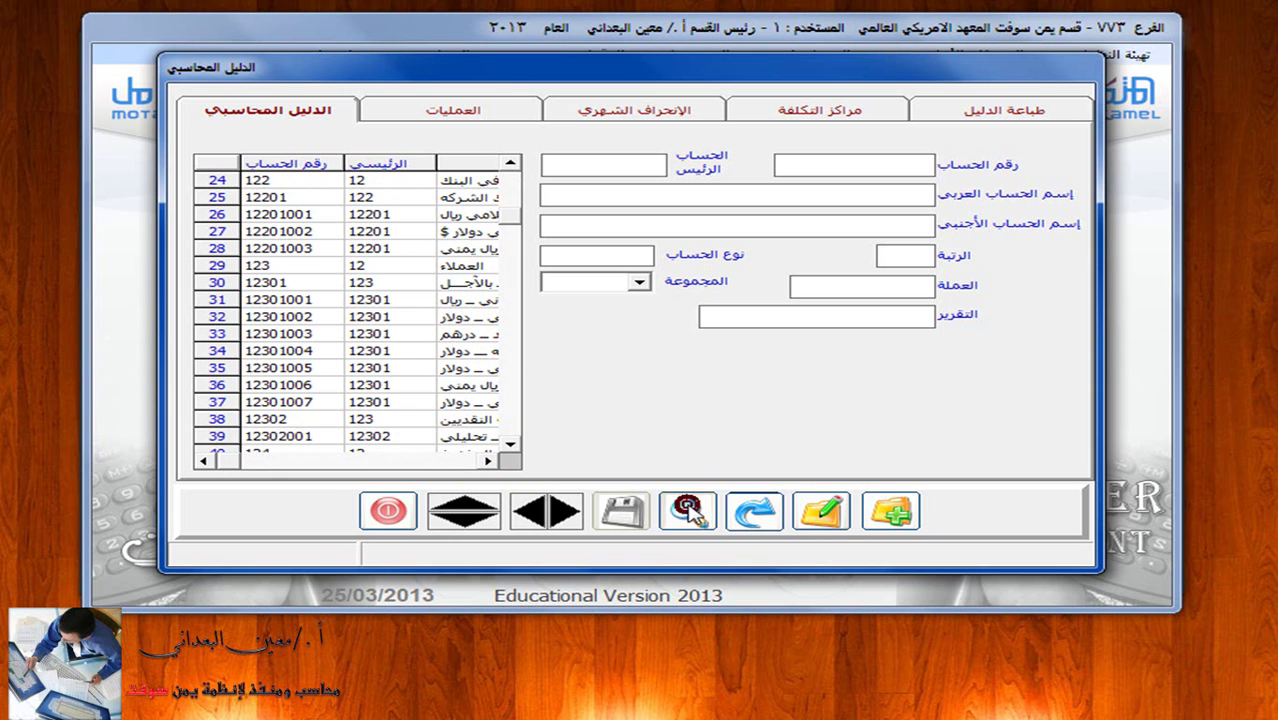
{"action": "left_click", "coordinate": [688, 510]}
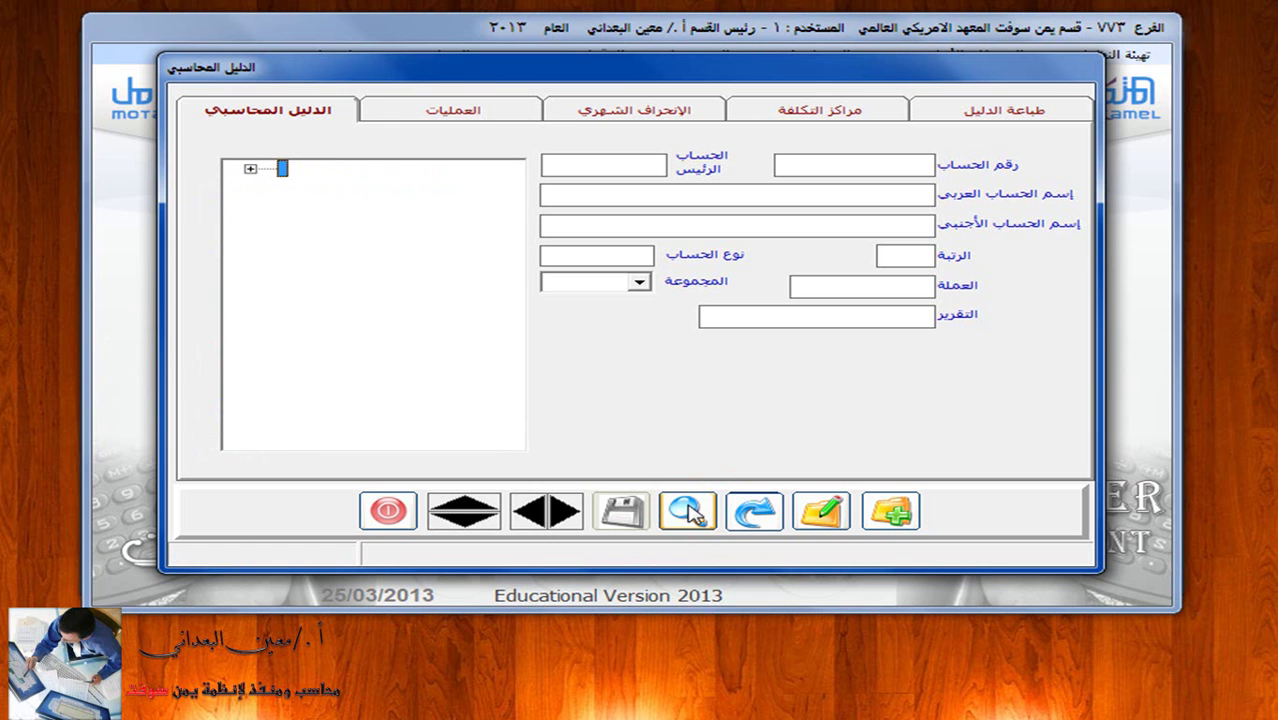
Step: Expand nodes 1, 12, 123 and 12301 to reveal customer accounts 12301001–12301007
{"action": "left_click", "coordinate": [252, 168]}
{"action": "left_click", "coordinate": [305, 185]}
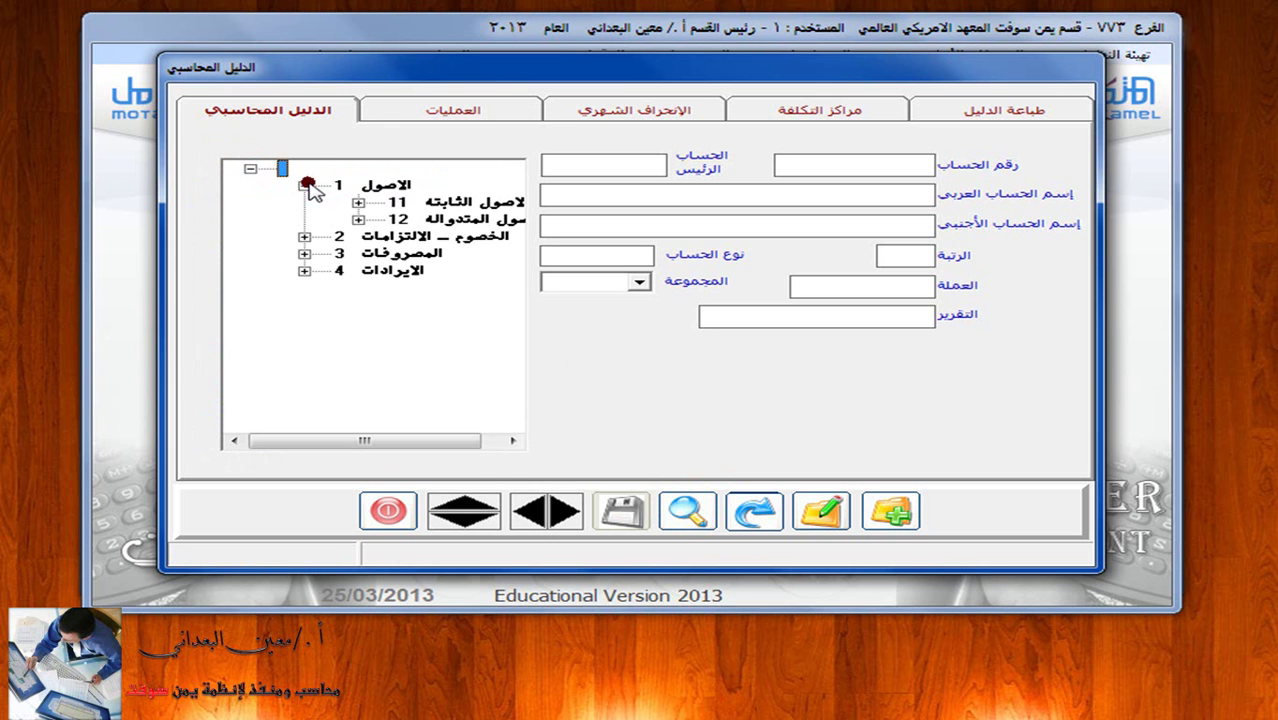
{"action": "left_click", "coordinate": [358, 219]}
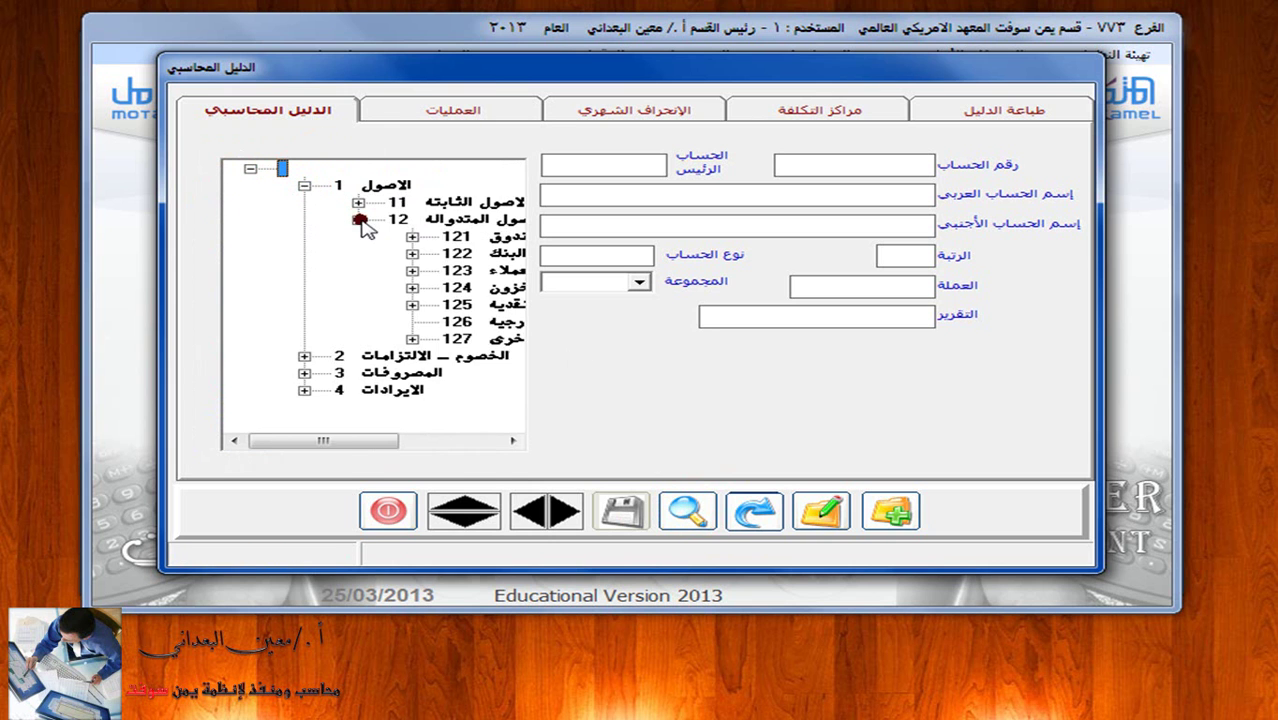
{"action": "left_click_drag", "start_coordinate": [322, 440], "coordinate": [375, 440]}
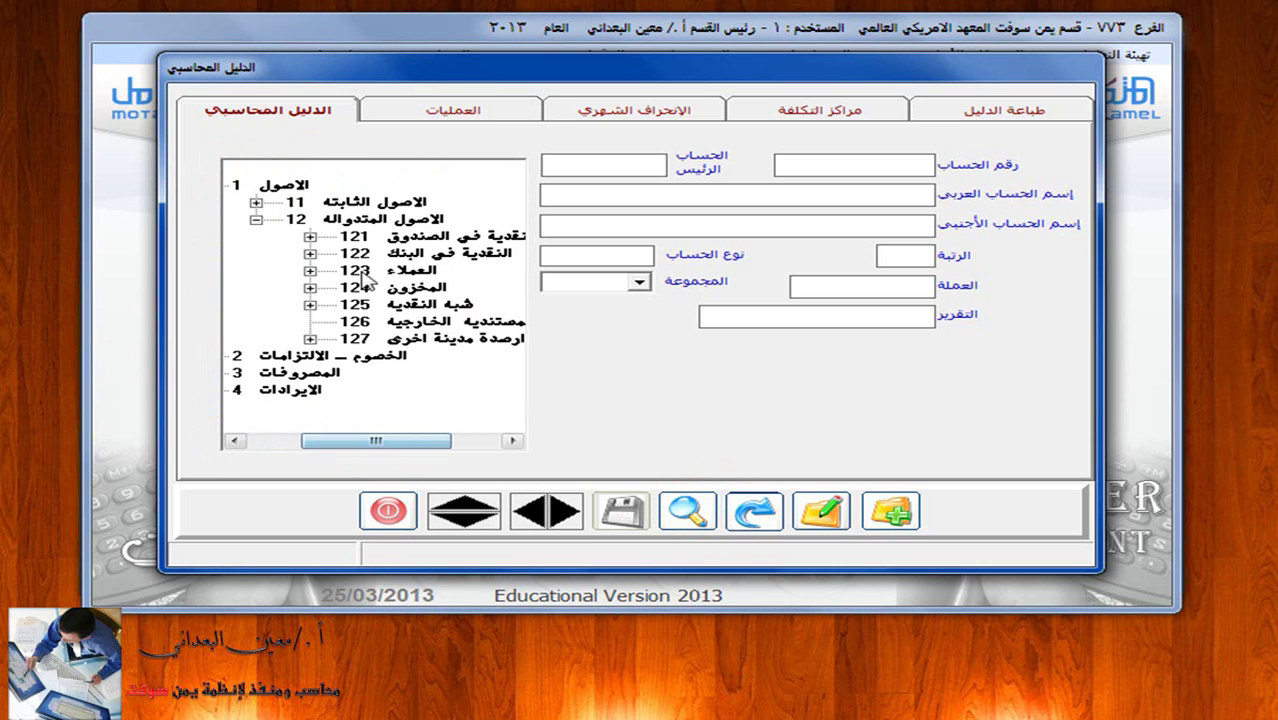
{"action": "left_click", "coordinate": [310, 270]}
{"action": "left_click", "coordinate": [335, 443]}
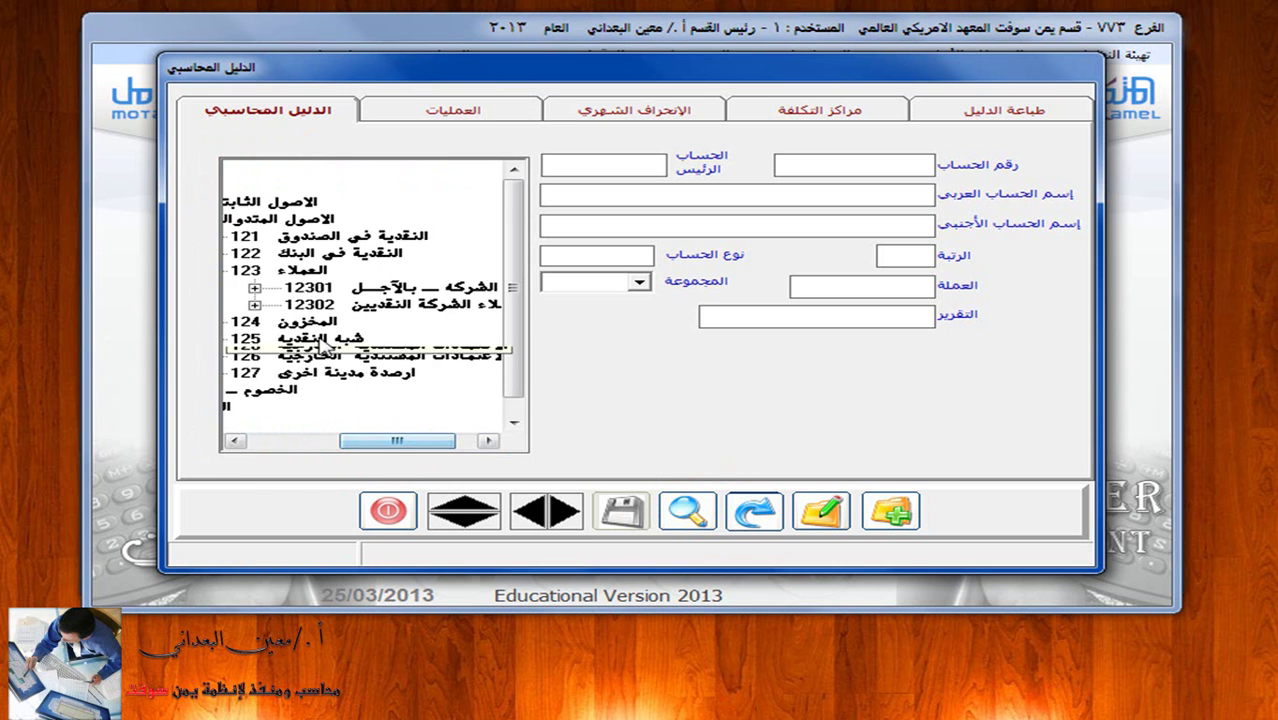
{"action": "left_click", "coordinate": [254, 287]}
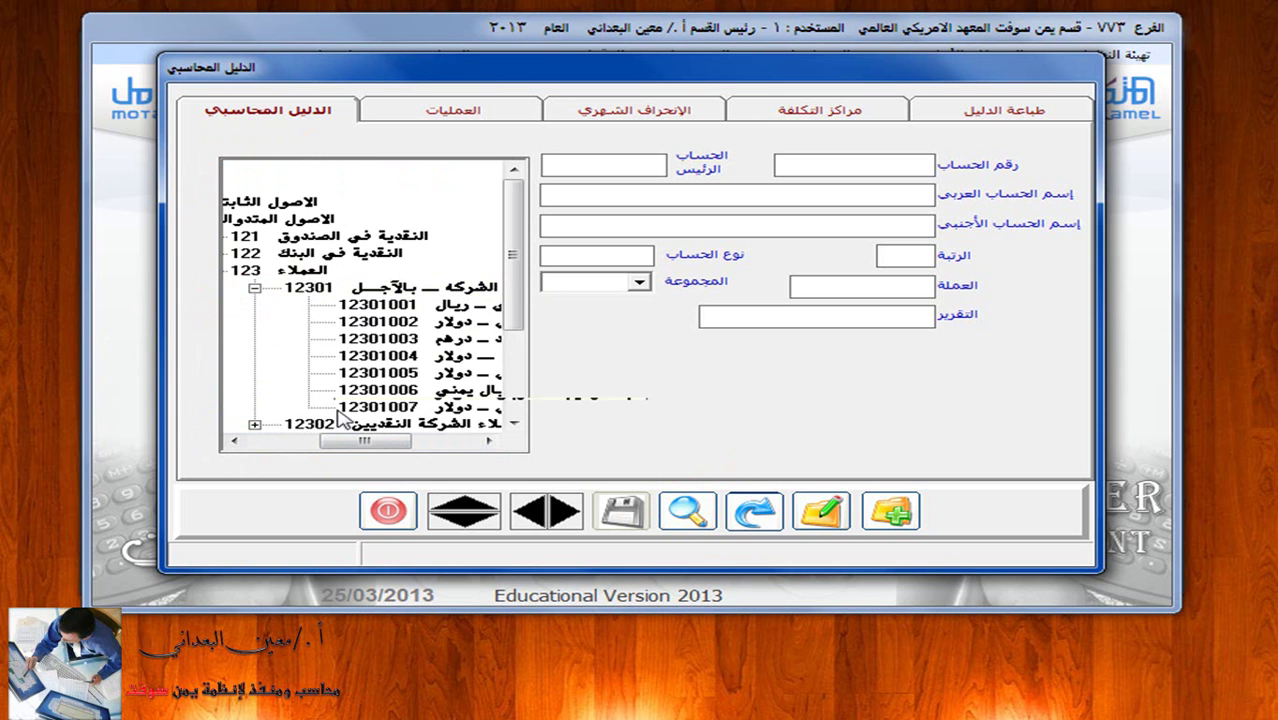
{"action": "left_click_drag", "start_coordinate": [370, 450], "coordinate": [408, 442]}
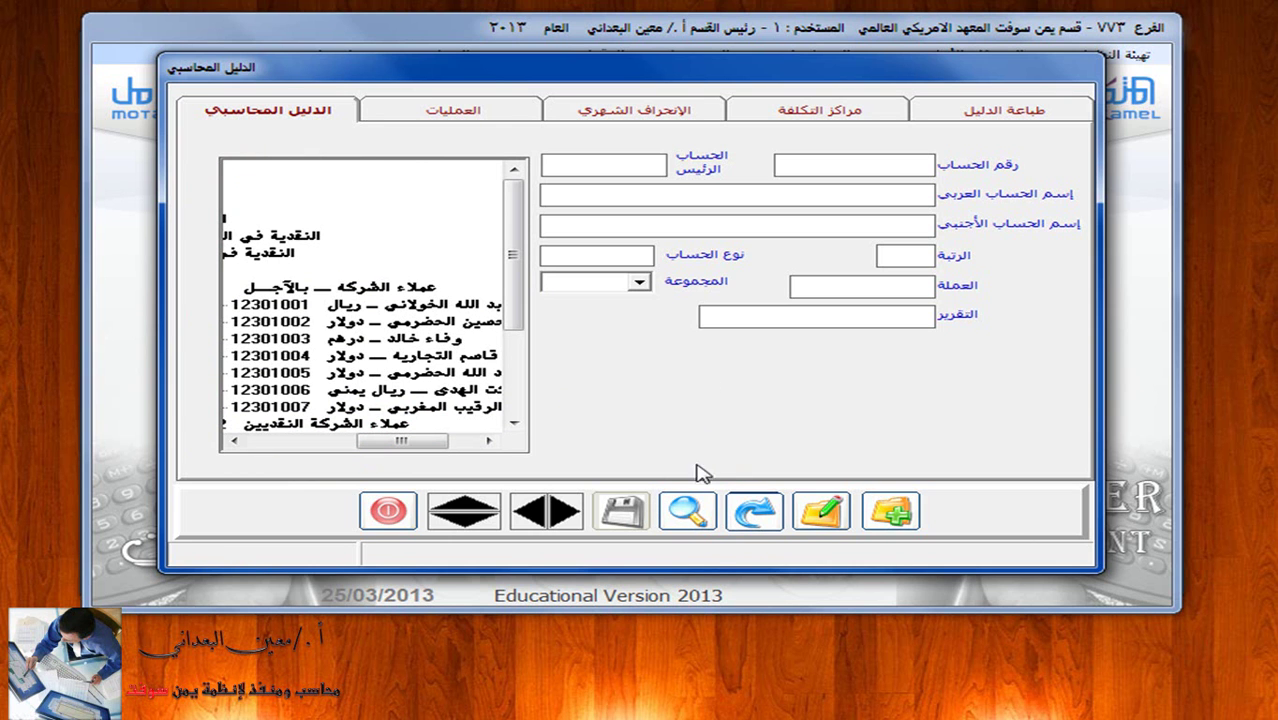
{"action": "left_click", "coordinate": [686, 515]}
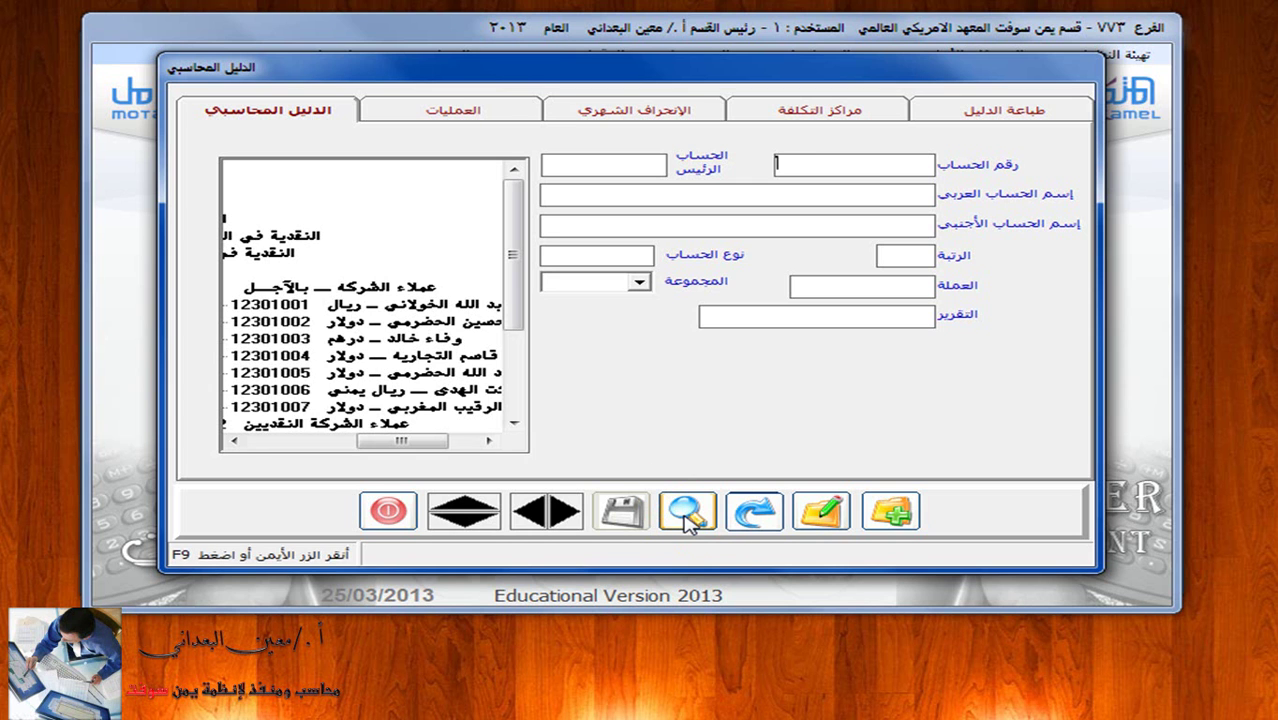
Step: Look up account 12301 in the tree and expand its customer accounts
{"action": "type", "text": "12301"}
{"action": "left_click_drag", "start_coordinate": [400, 442], "coordinate": [343, 442]}
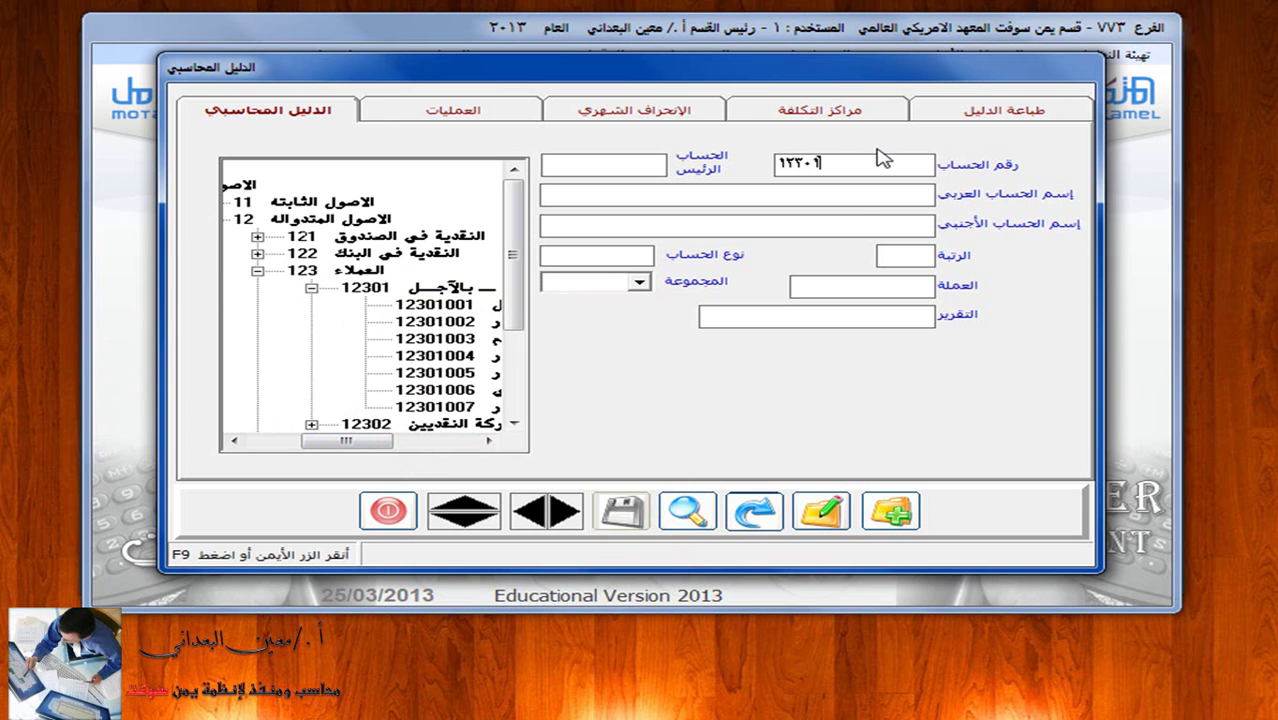
{"action": "key", "text": "Return"}
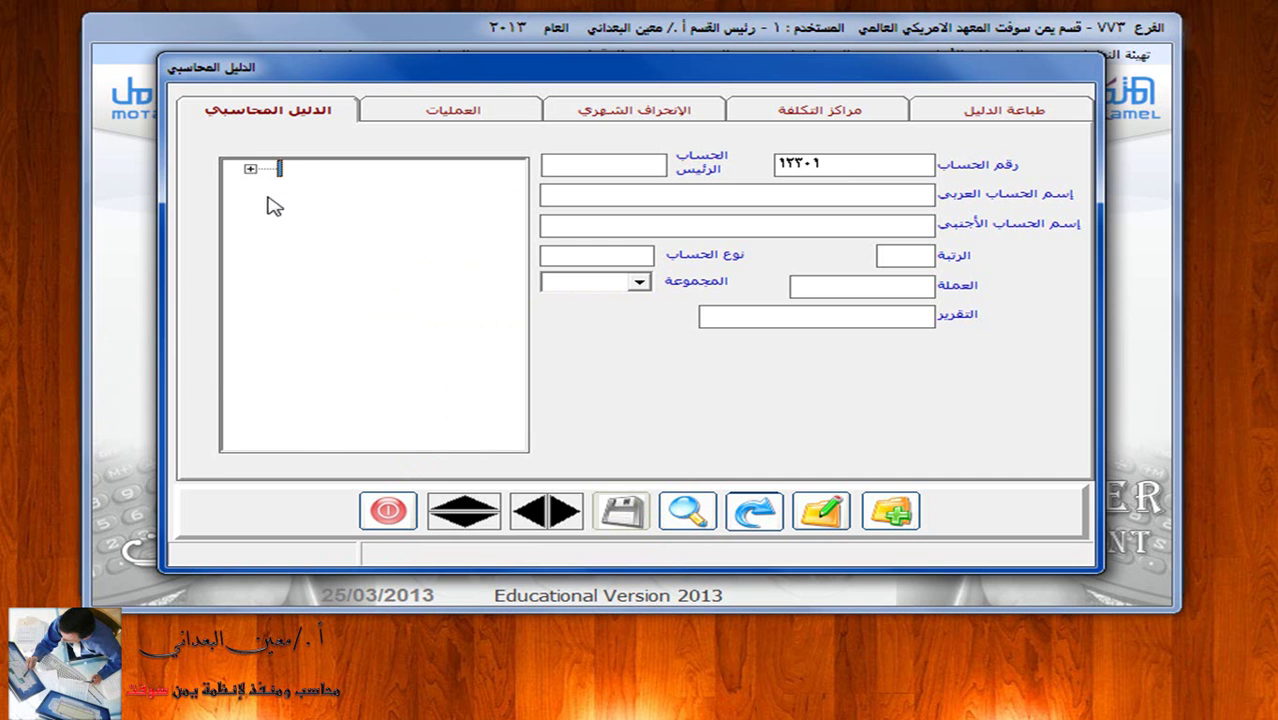
{"action": "left_click", "coordinate": [305, 186]}
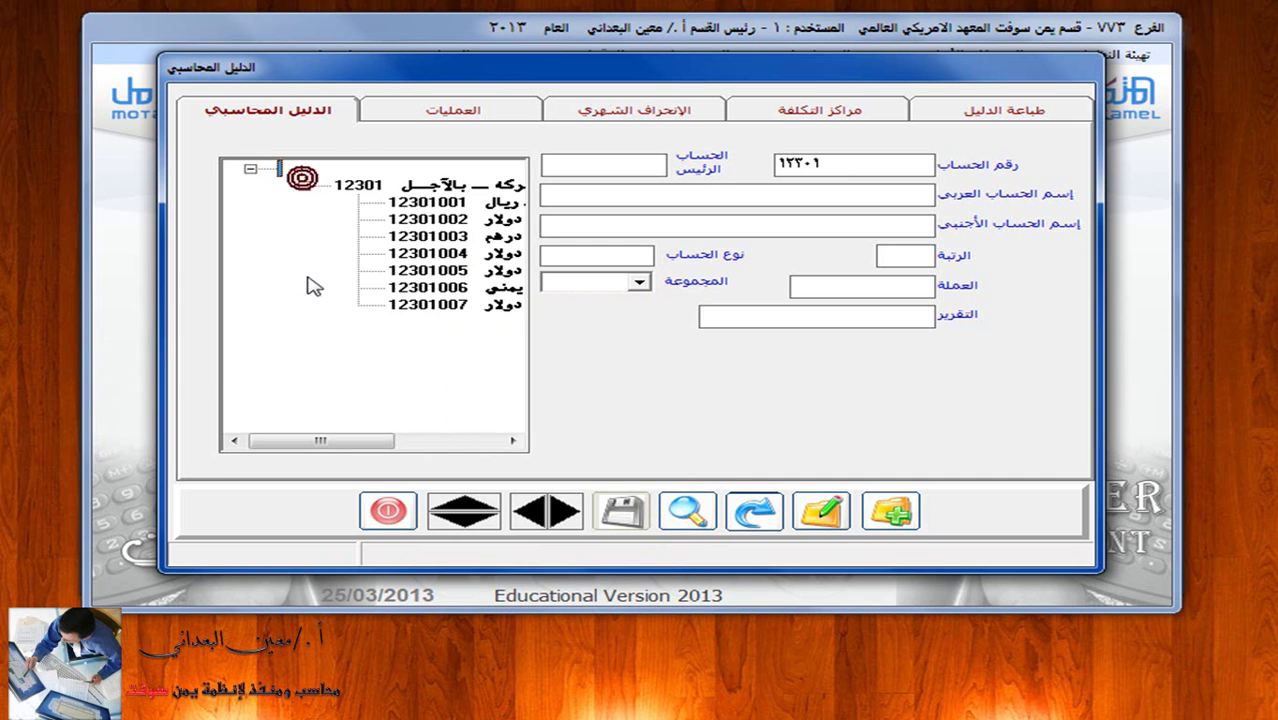
{"action": "left_click_drag", "start_coordinate": [351, 443], "coordinate": [422, 452]}
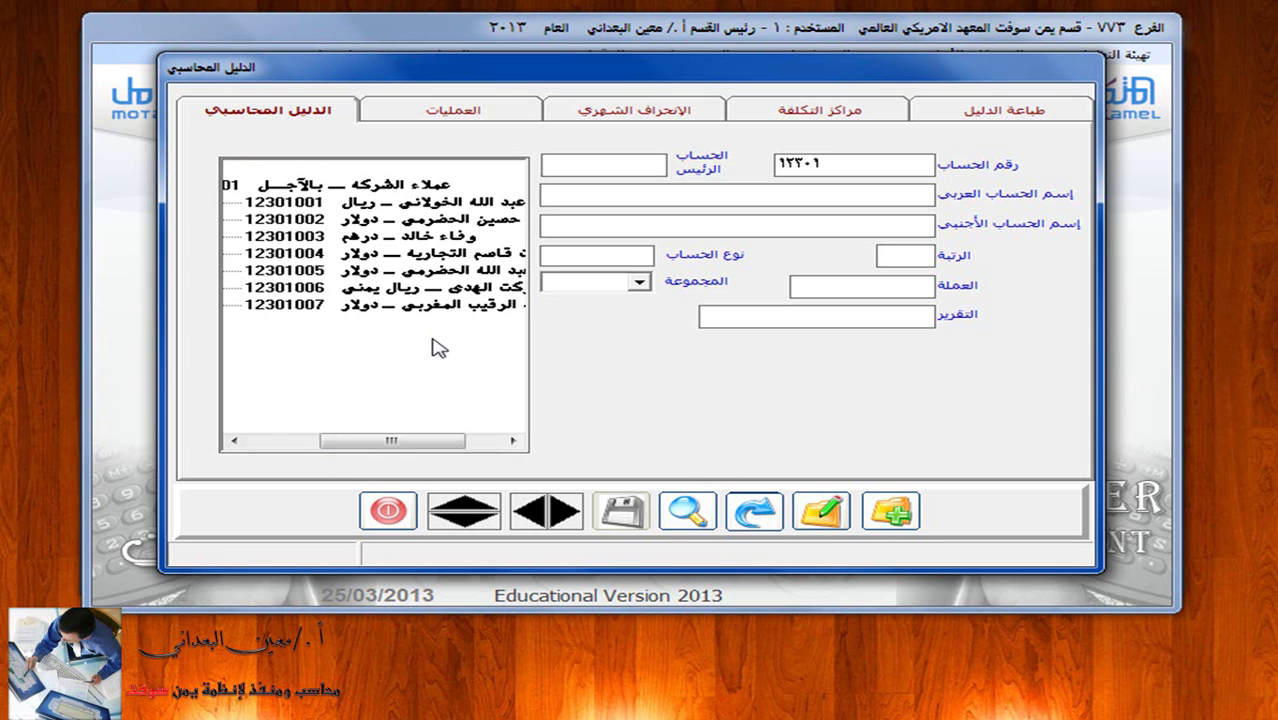
Step: Add account 12301008 under 12301 with the pasted Arabic company name, sub-account type, dollar currency, and save
{"action": "left_click", "coordinate": [891, 510]}
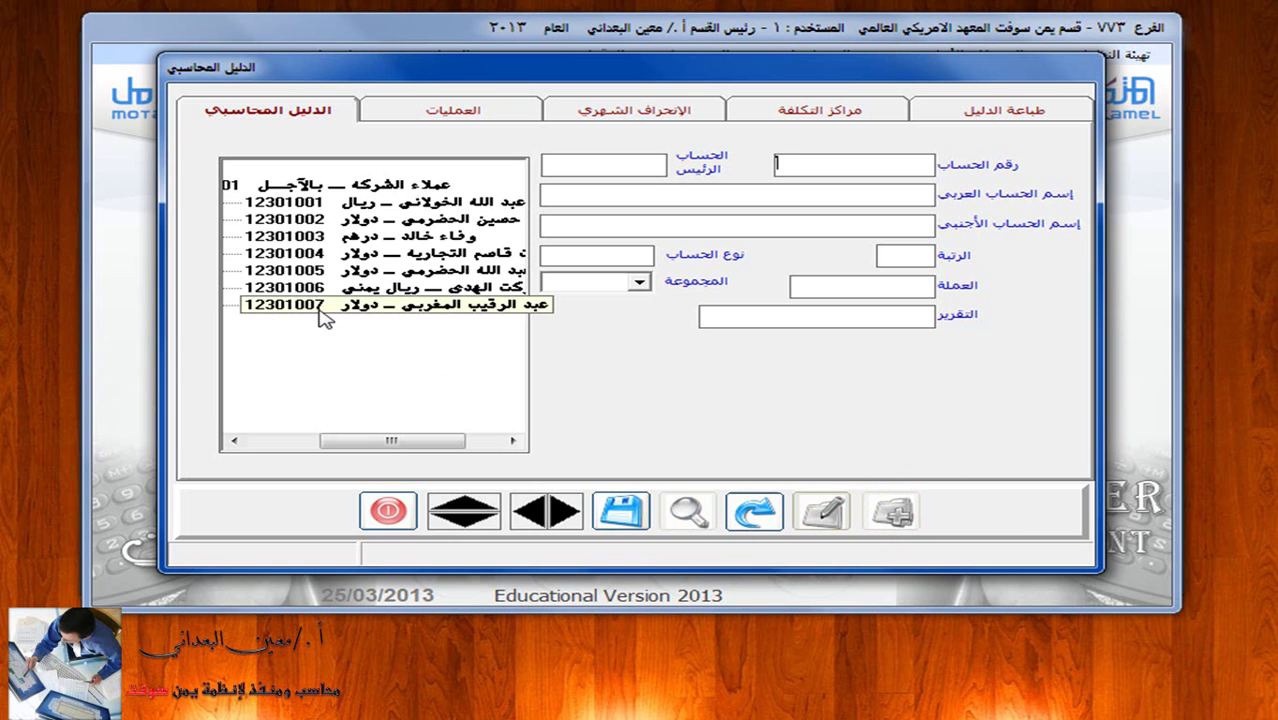
{"action": "type", "text": "12301008"}
{"action": "key", "text": "Return"}
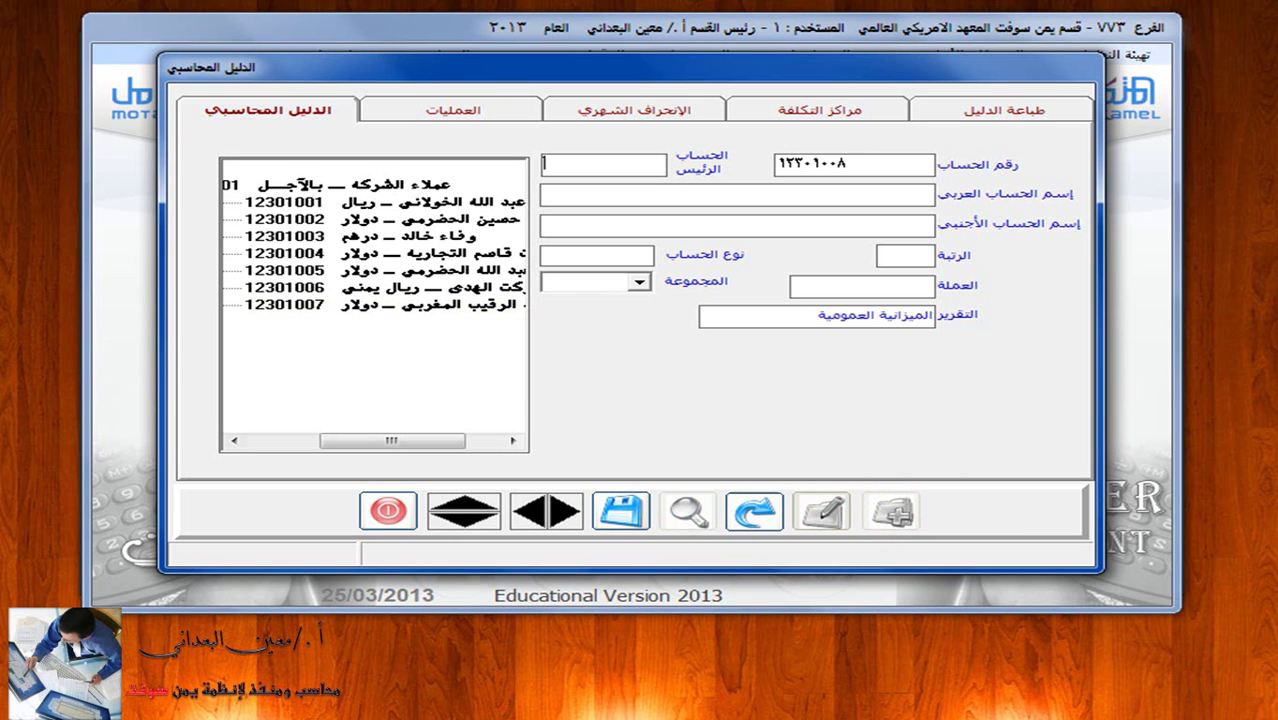
{"action": "left_click_drag", "start_coordinate": [357, 440], "coordinate": [326, 455]}
{"action": "type", "text": "12301"}
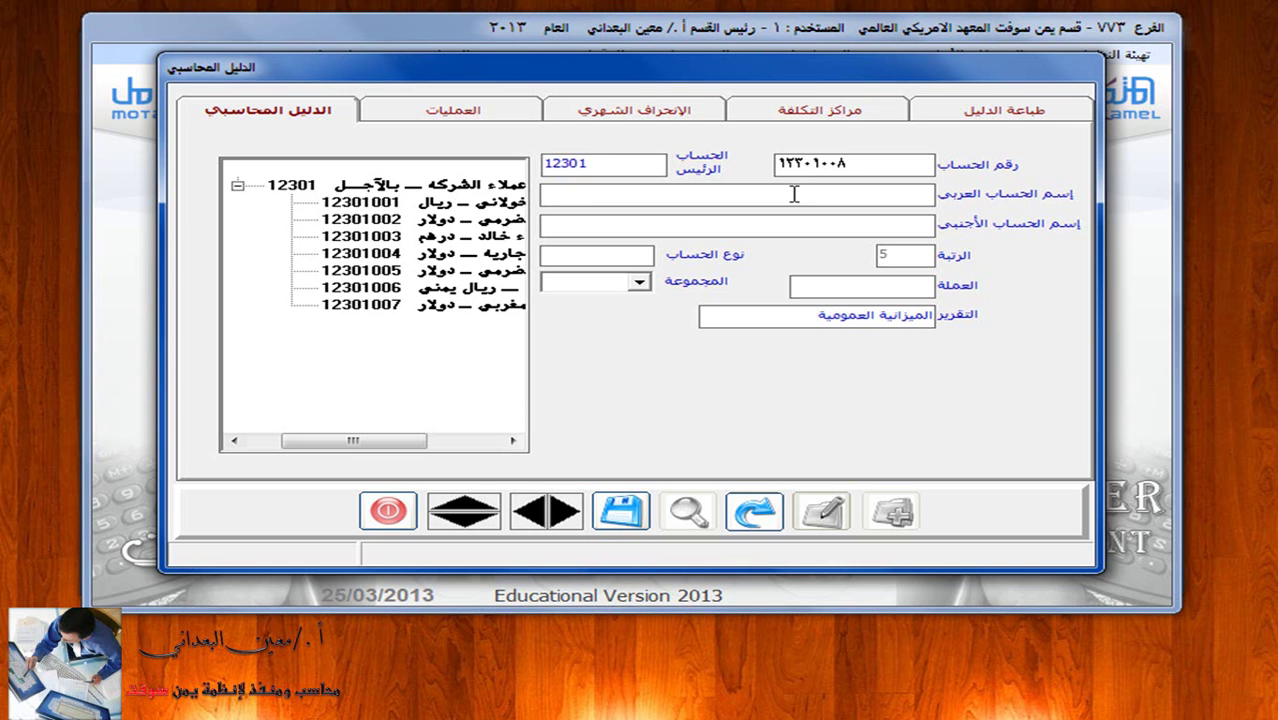
{"action": "type", "text": "شركة Phon Trading التجاريه"}
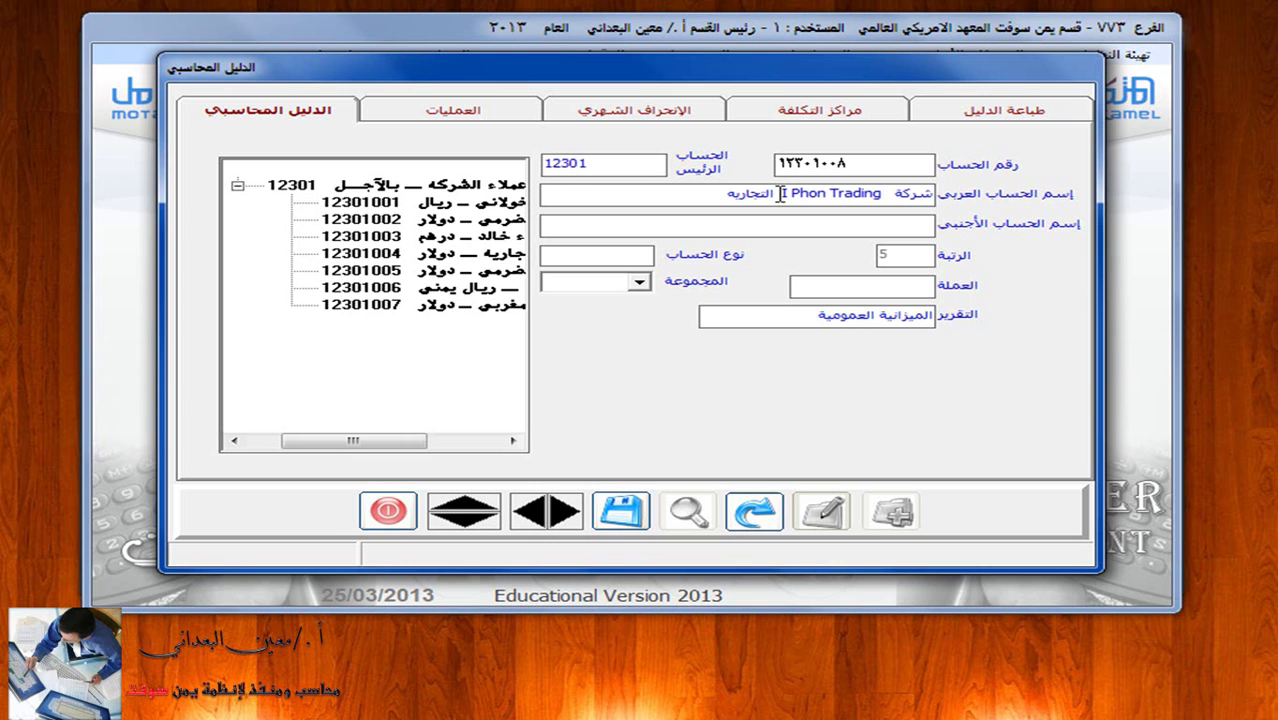
{"action": "left_click", "coordinate": [614, 256]}
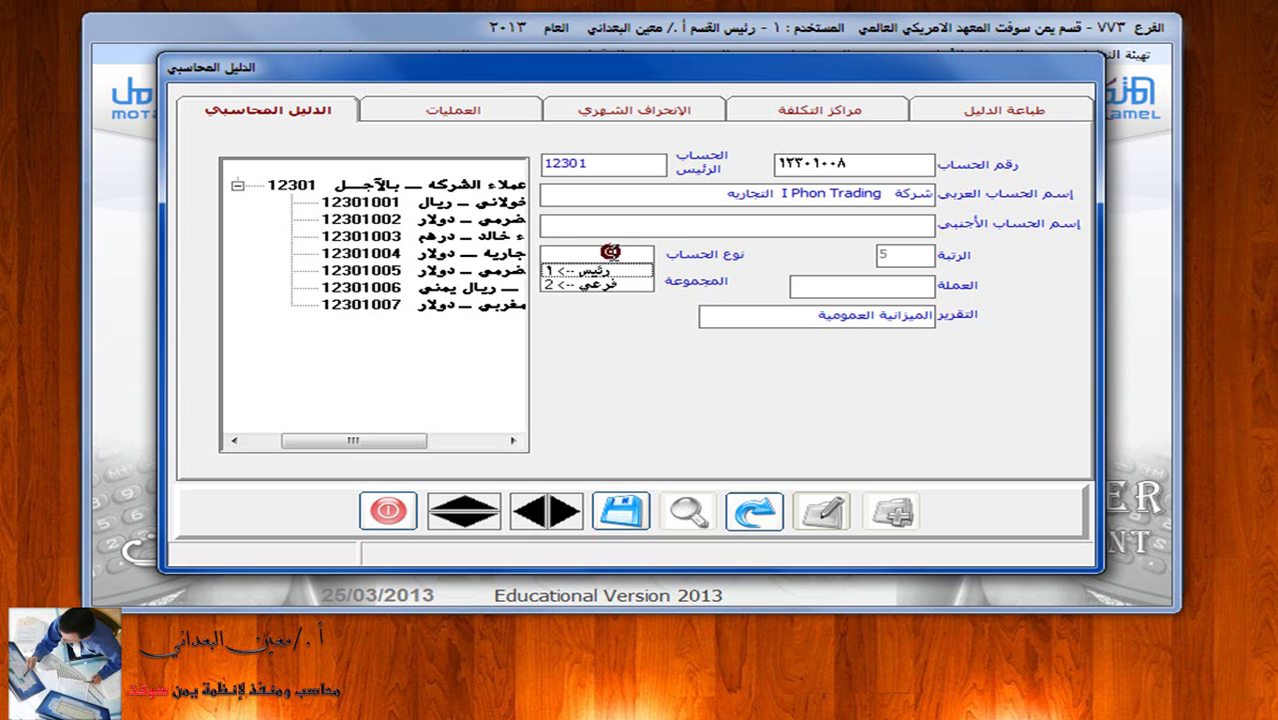
{"action": "left_click", "coordinate": [627, 285]}
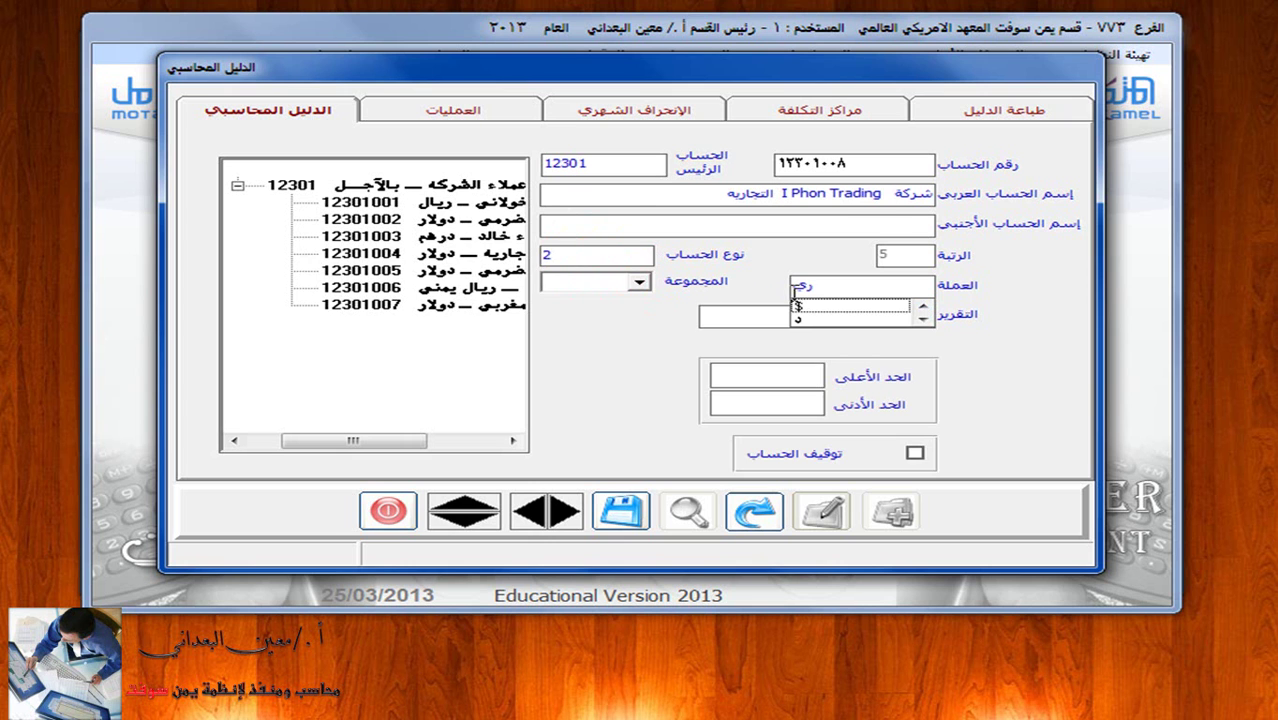
{"action": "left_click", "coordinate": [867, 306]}
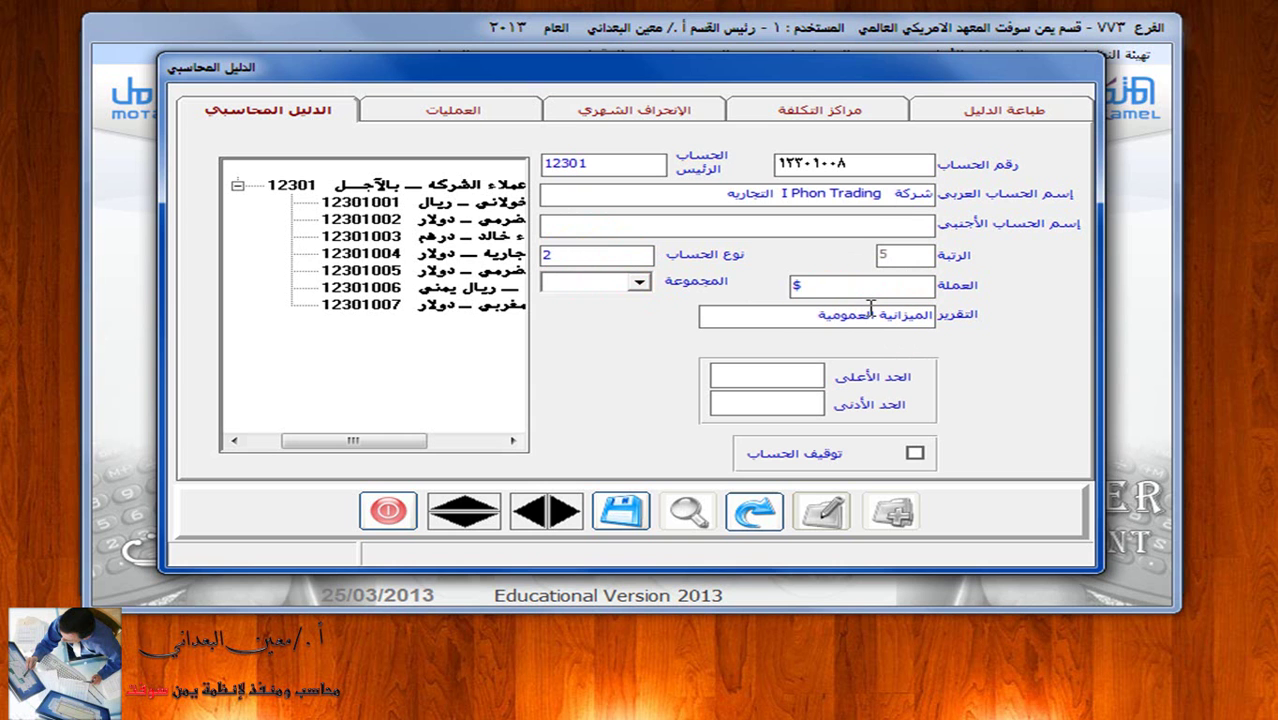
{"action": "left_click", "coordinate": [625, 510]}
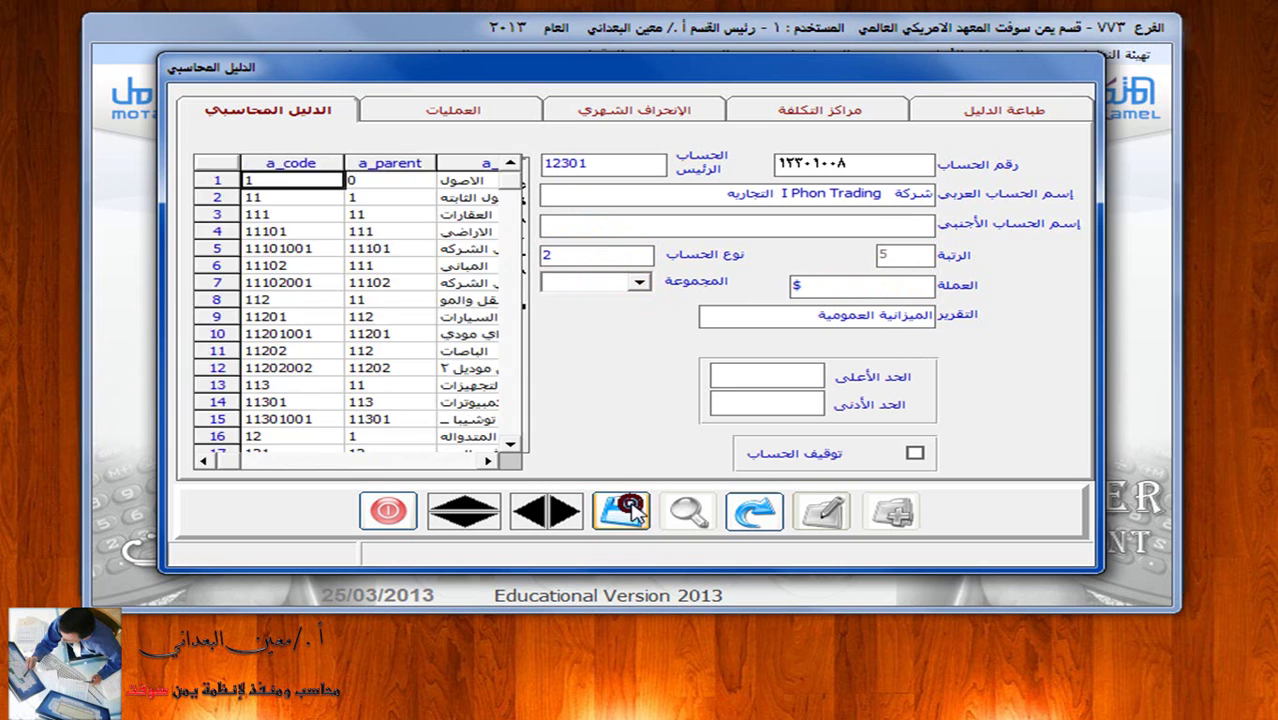
Step: Leave the accounts module and open the Sales customer records form (بيانات العملاء)
{"action": "left_click", "coordinate": [401, 510]}
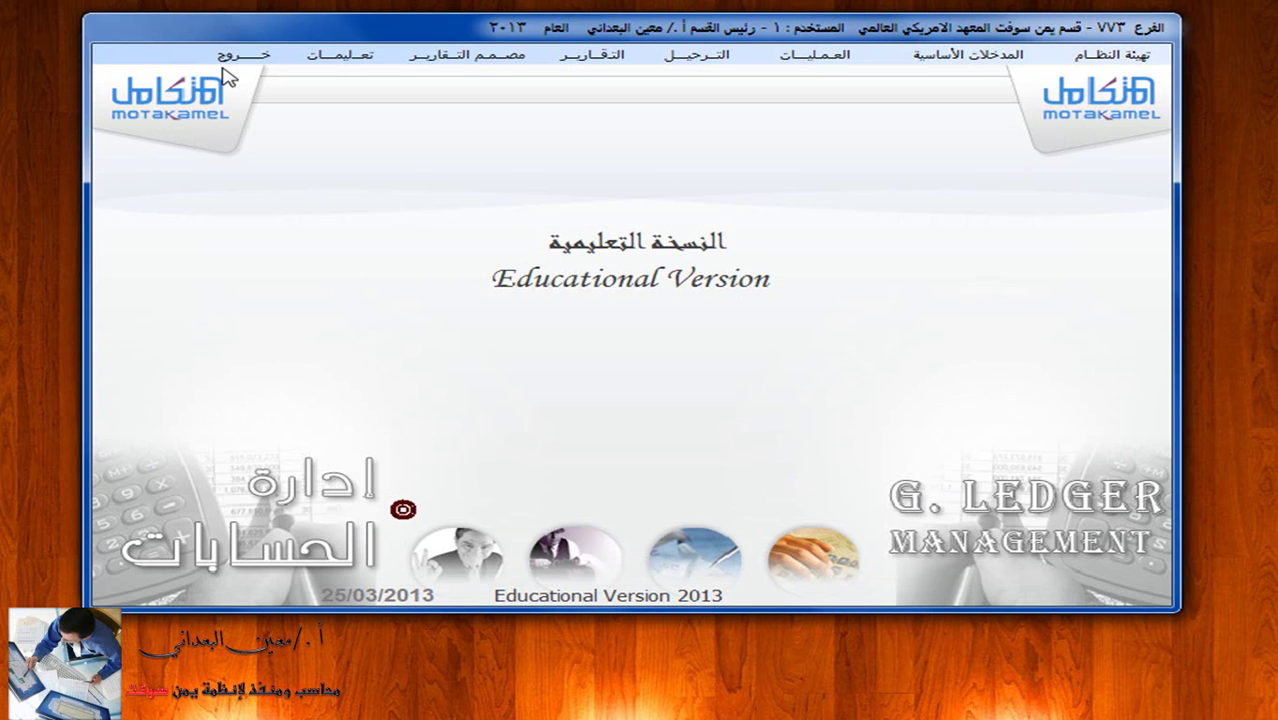
{"action": "left_click", "coordinate": [243, 53]}
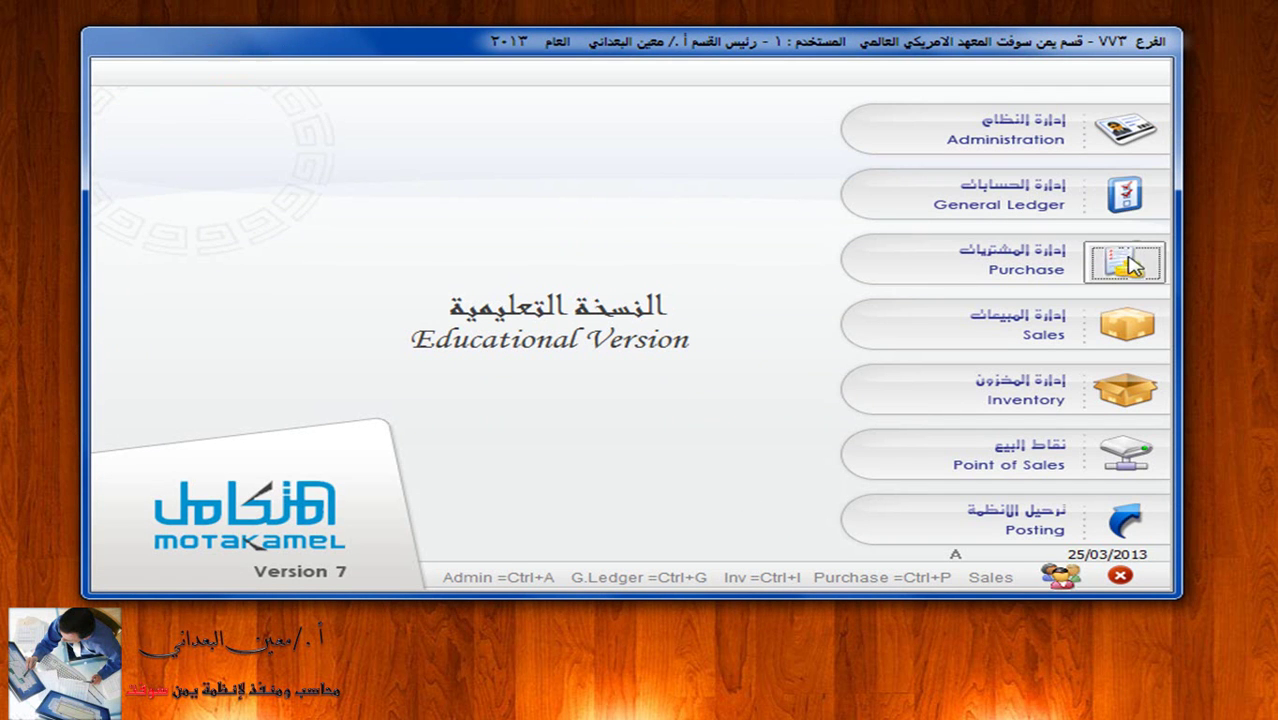
{"action": "left_click", "coordinate": [1130, 322]}
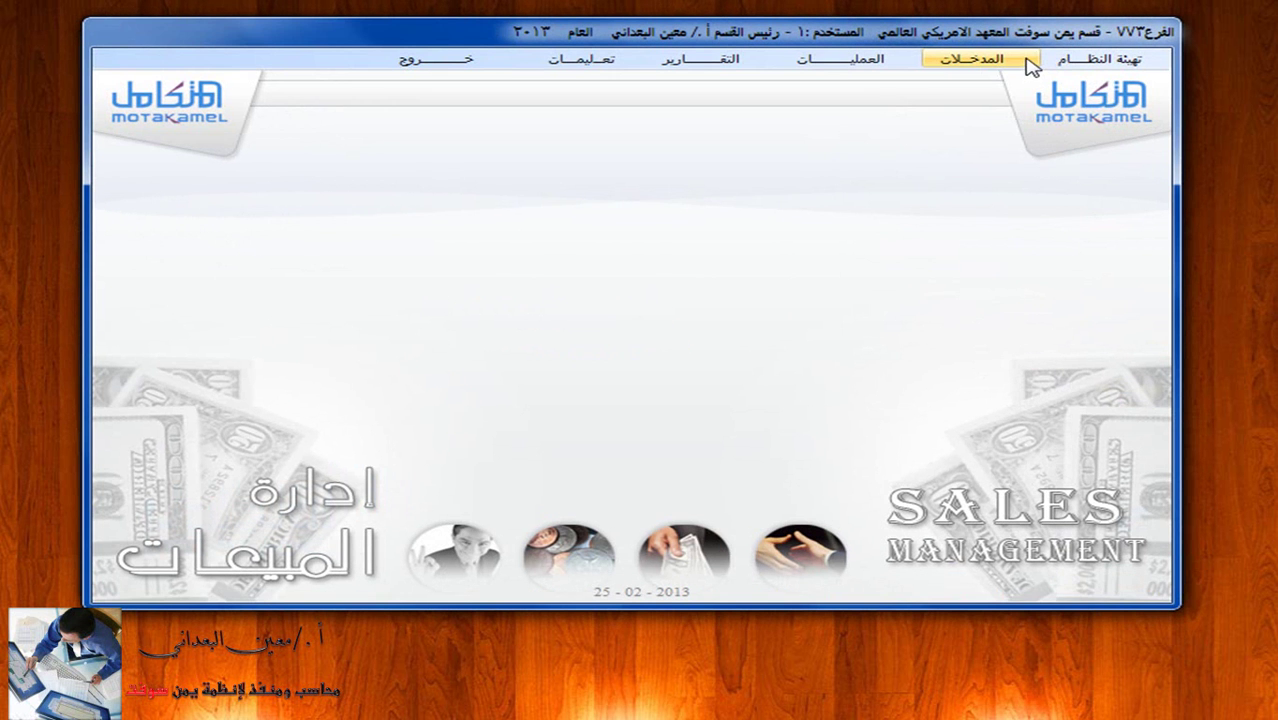
{"action": "left_click", "coordinate": [1022, 58]}
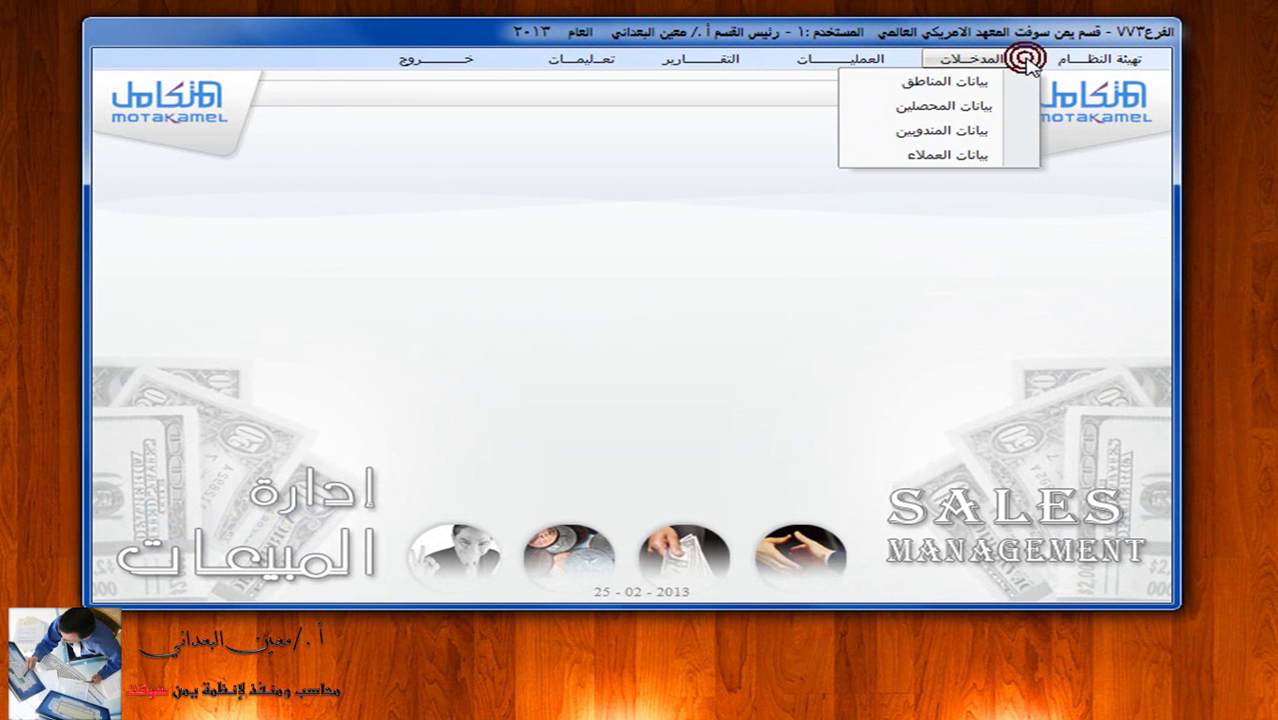
{"action": "left_click", "coordinate": [1015, 157]}
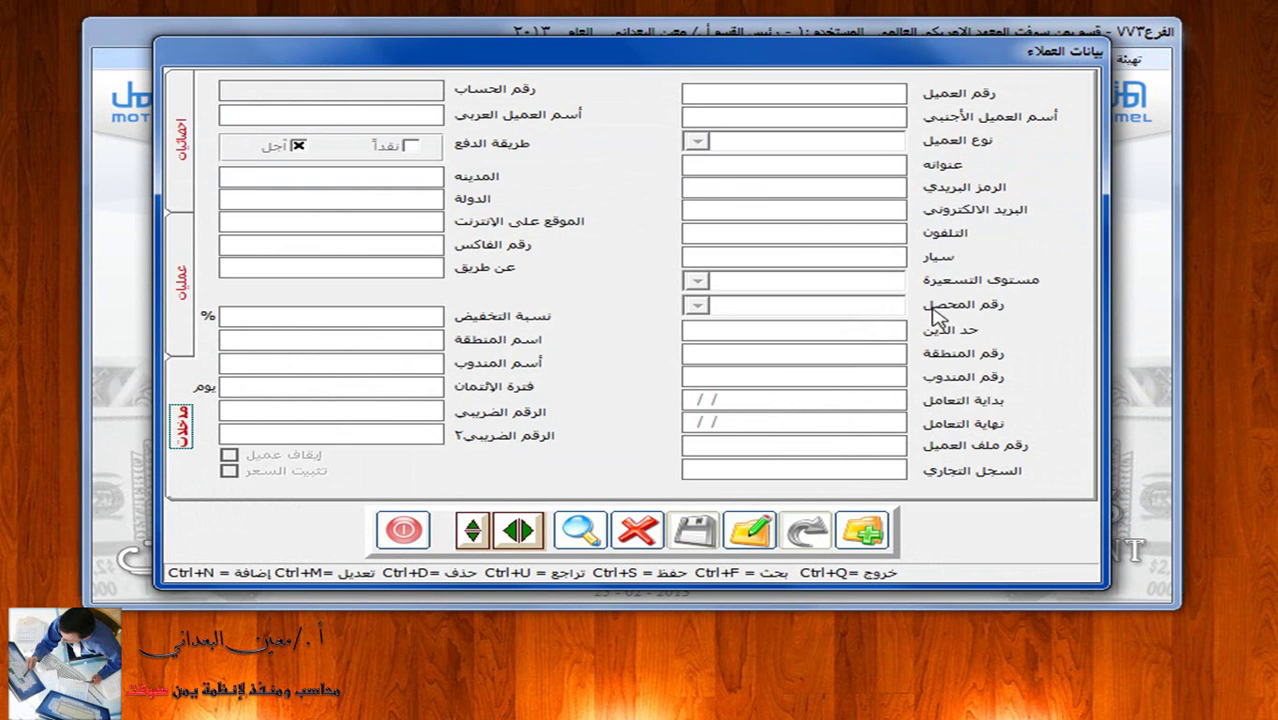
Step: Start a new customer and link it to the I Phon Trading account 12301008 from the lookup
{"action": "left_click", "coordinate": [866, 530]}
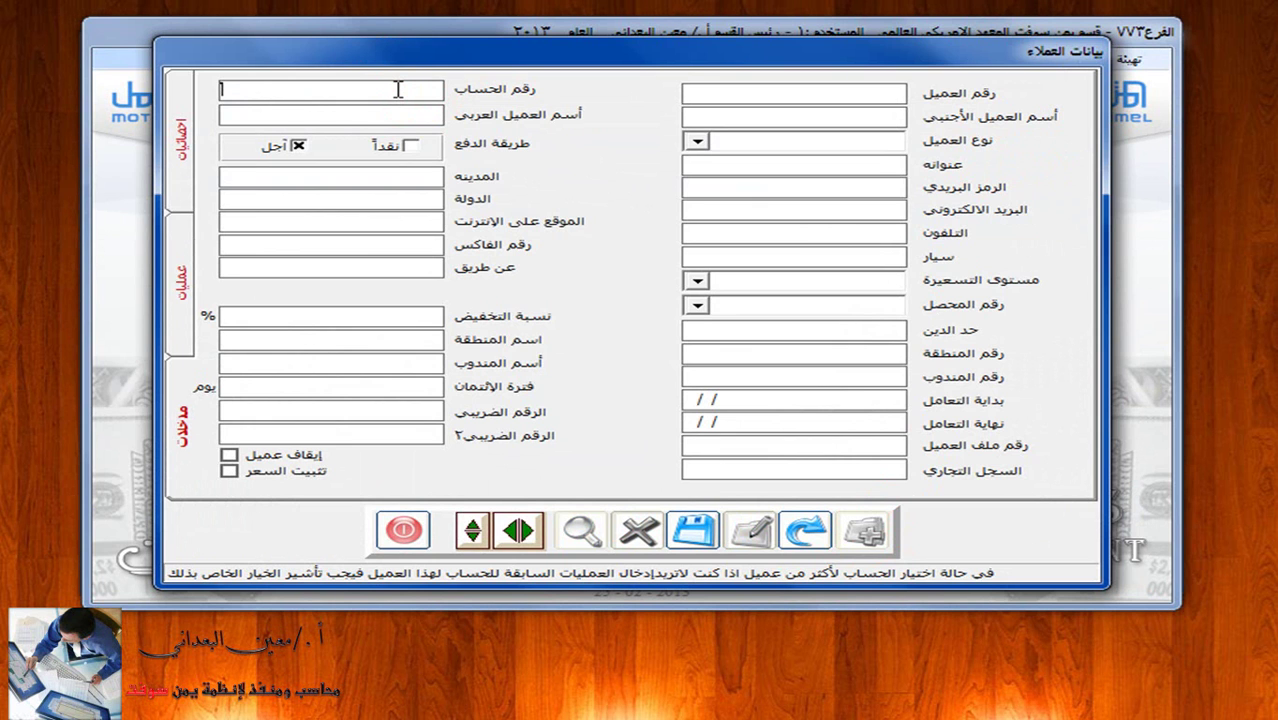
{"action": "type", "text": "12301"}
{"action": "key", "text": "Return"}
{"action": "key", "text": "Down"}
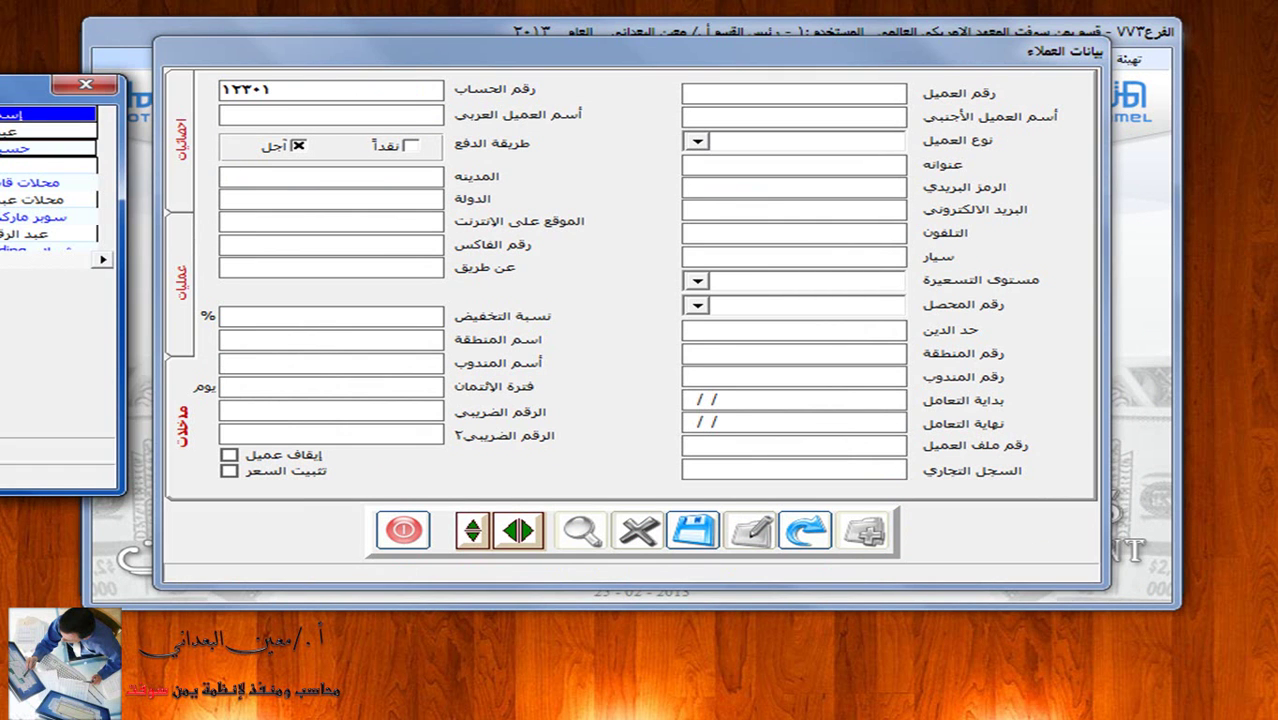
{"action": "key", "text": "Down"}
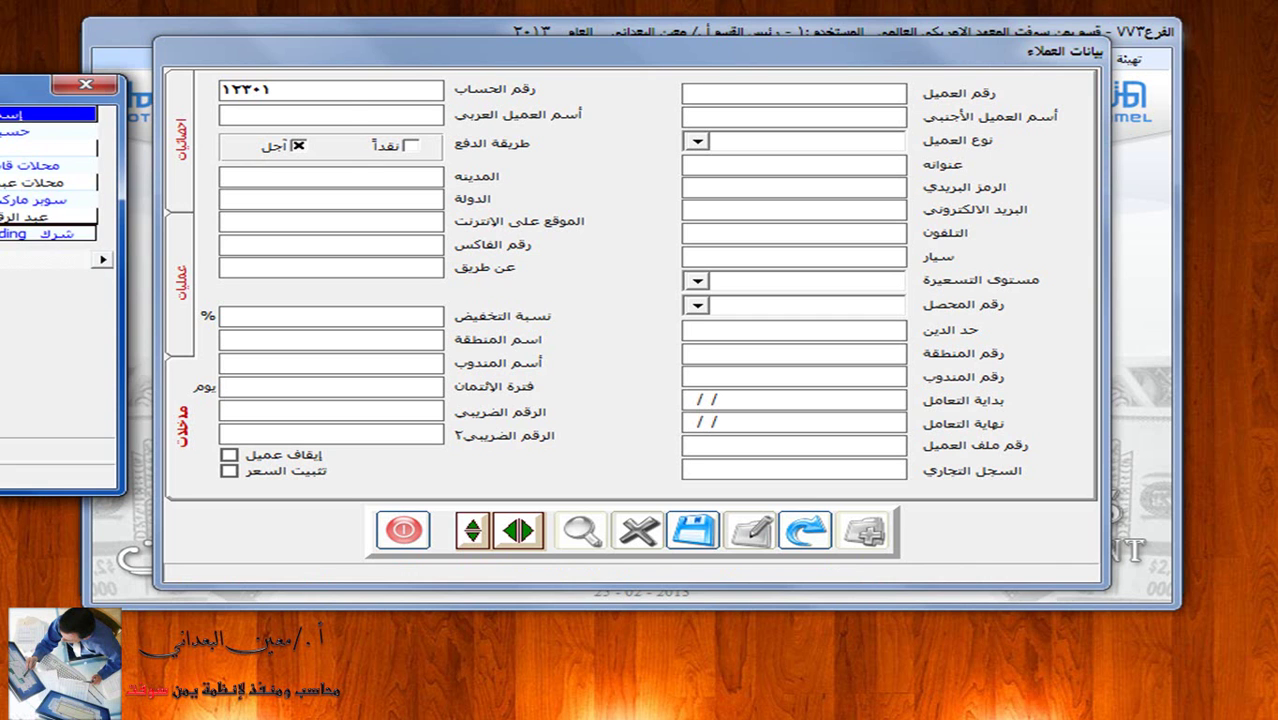
{"action": "key", "text": "Escape"}
{"action": "key", "text": "BackSpace"}
{"action": "key", "text": "BackSpace"}
{"action": "key", "text": "BackSpace"}
{"action": "key", "text": "BackSpace"}
{"action": "key", "text": "BackSpace"}
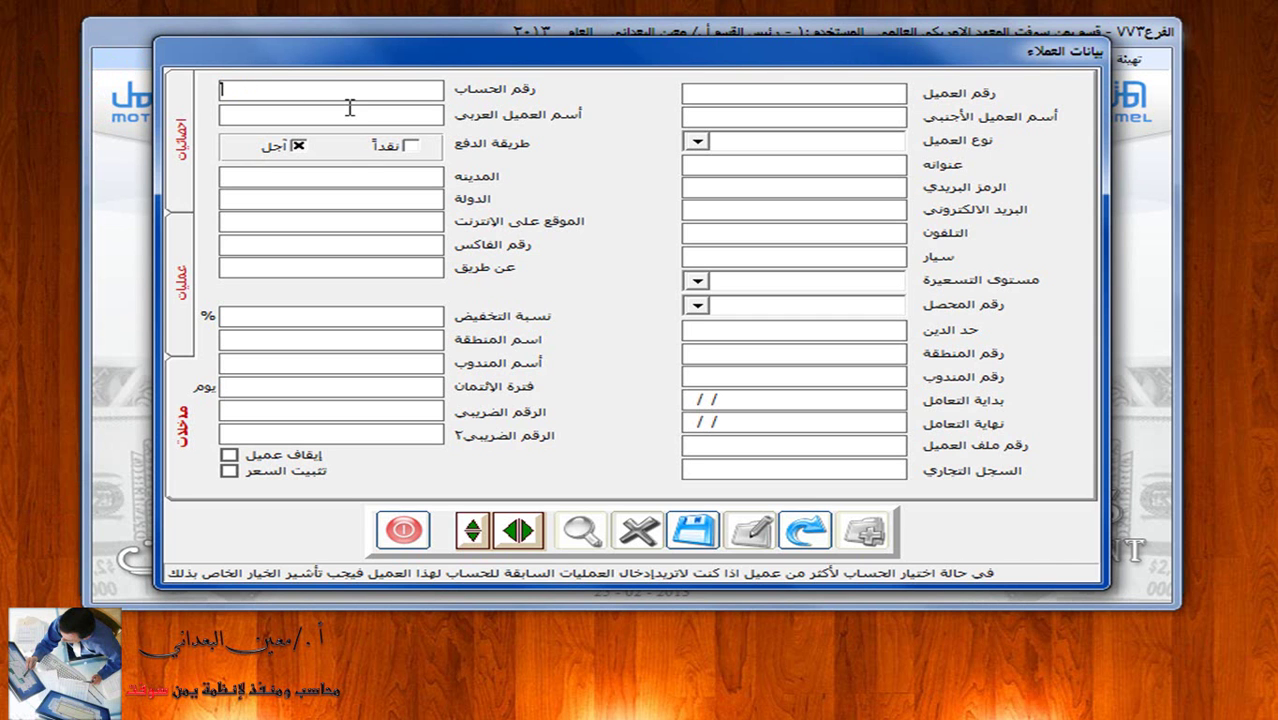
{"action": "key", "text": "Return"}
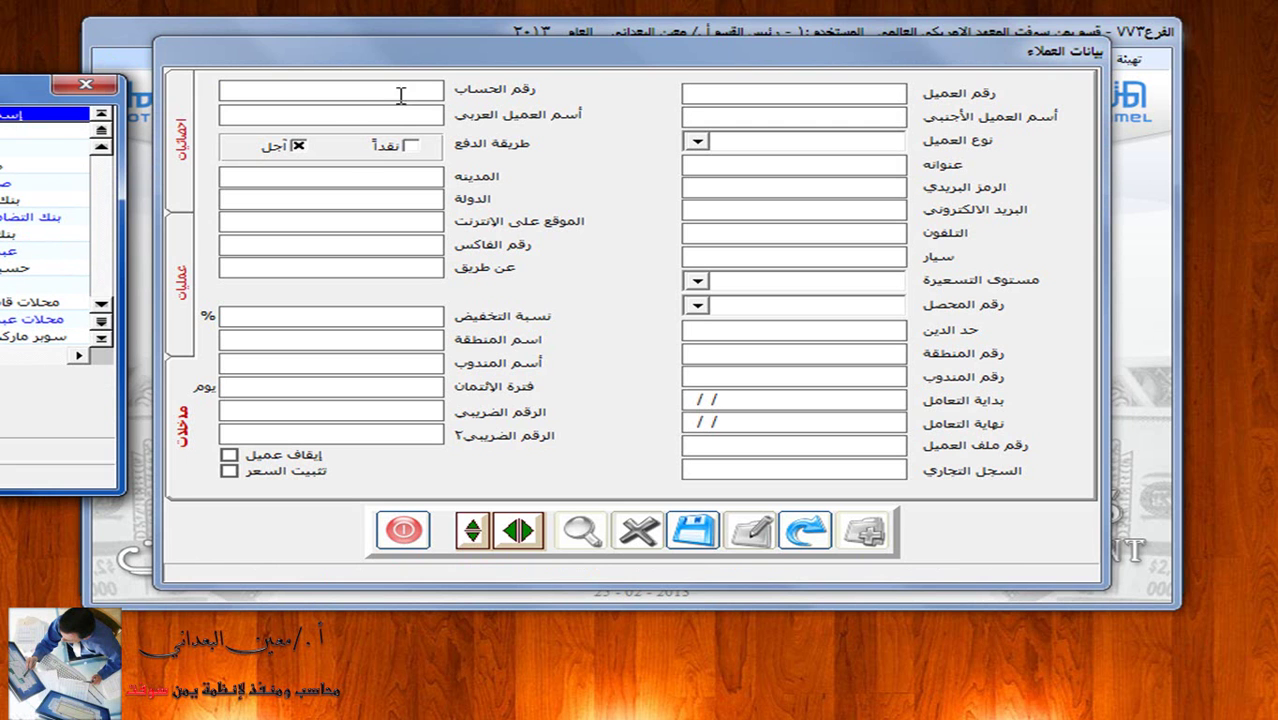
{"action": "left_click", "coordinate": [384, 93]}
{"action": "type", "text": "١٢٢"}
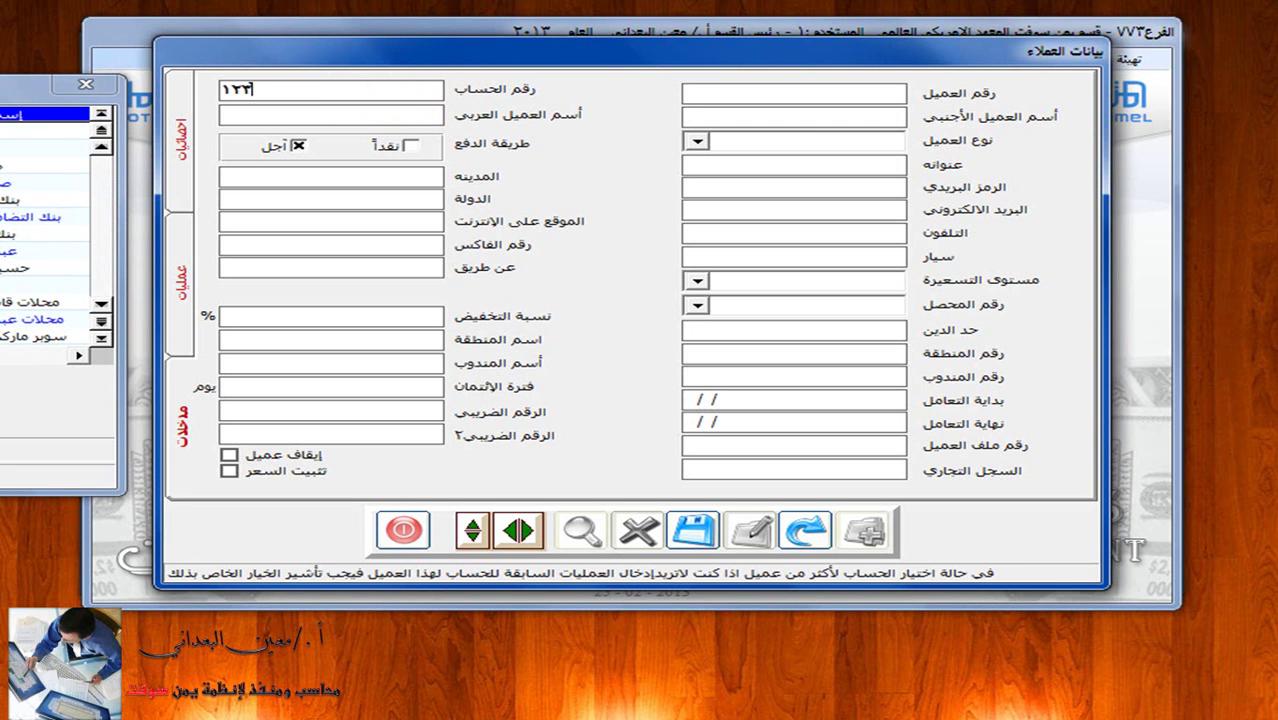
{"action": "type", "text": "٠١"}
{"action": "key", "text": "Return"}
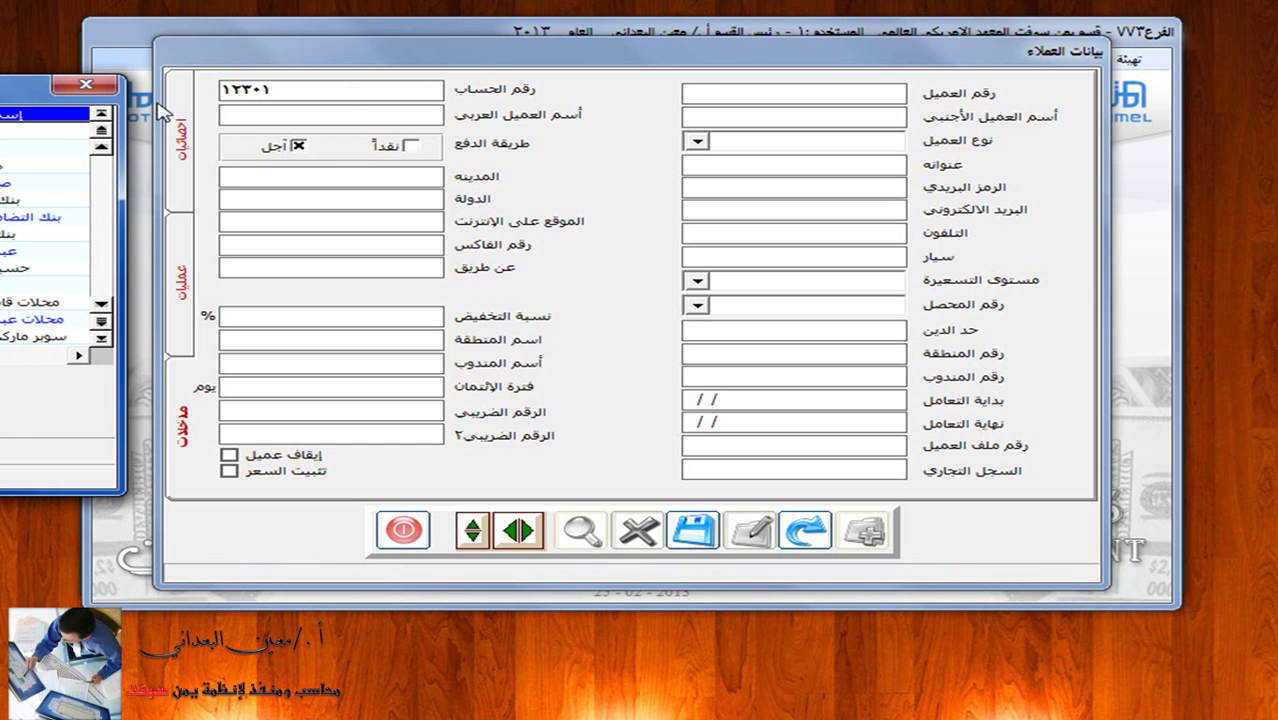
{"action": "left_click", "coordinate": [86, 84]}
{"action": "key", "text": "Return"}
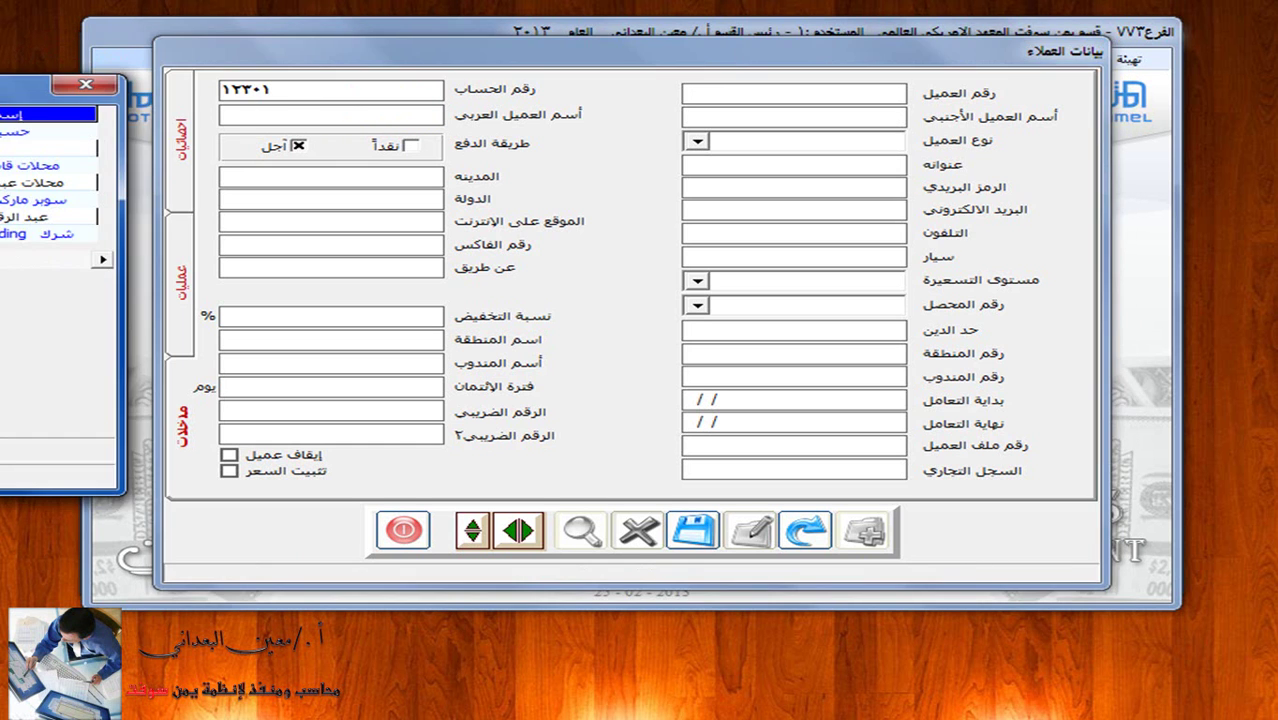
{"action": "double_click", "coordinate": [45, 233]}
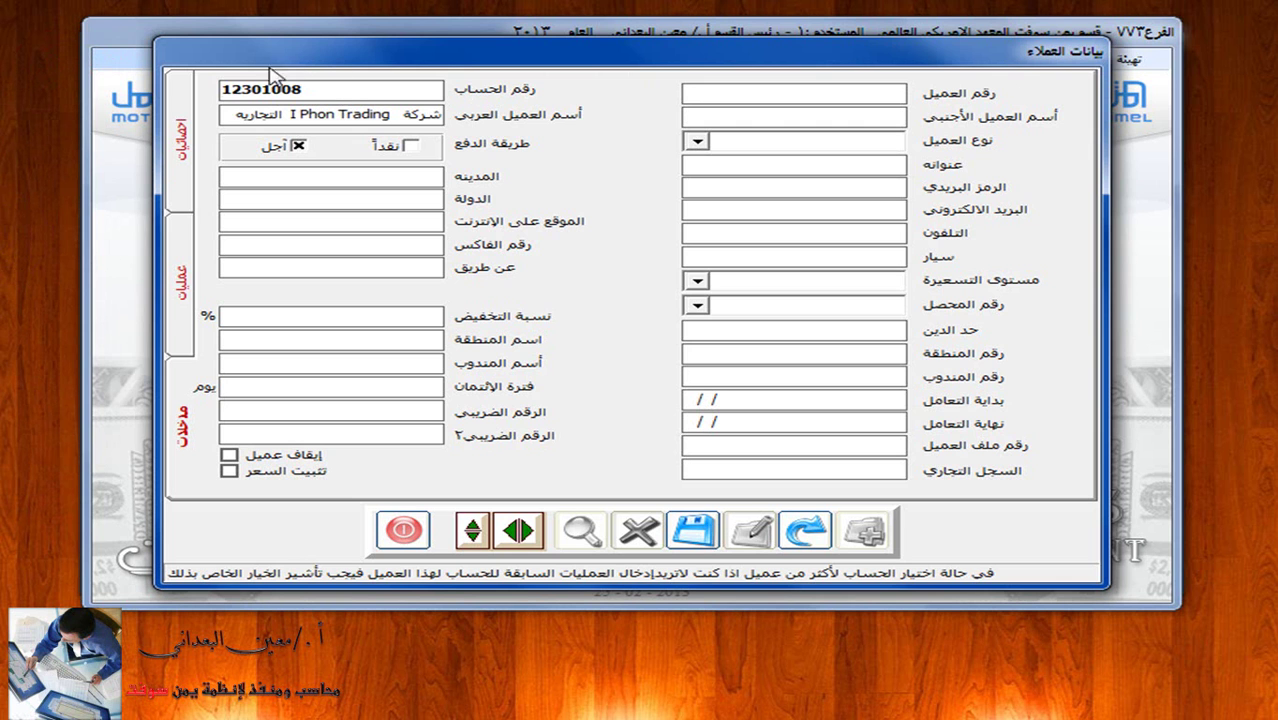
Step: Give the customer number 008, save the record, and close the form
{"action": "left_click", "coordinate": [715, 93]}
{"action": "type", "text": "00"}
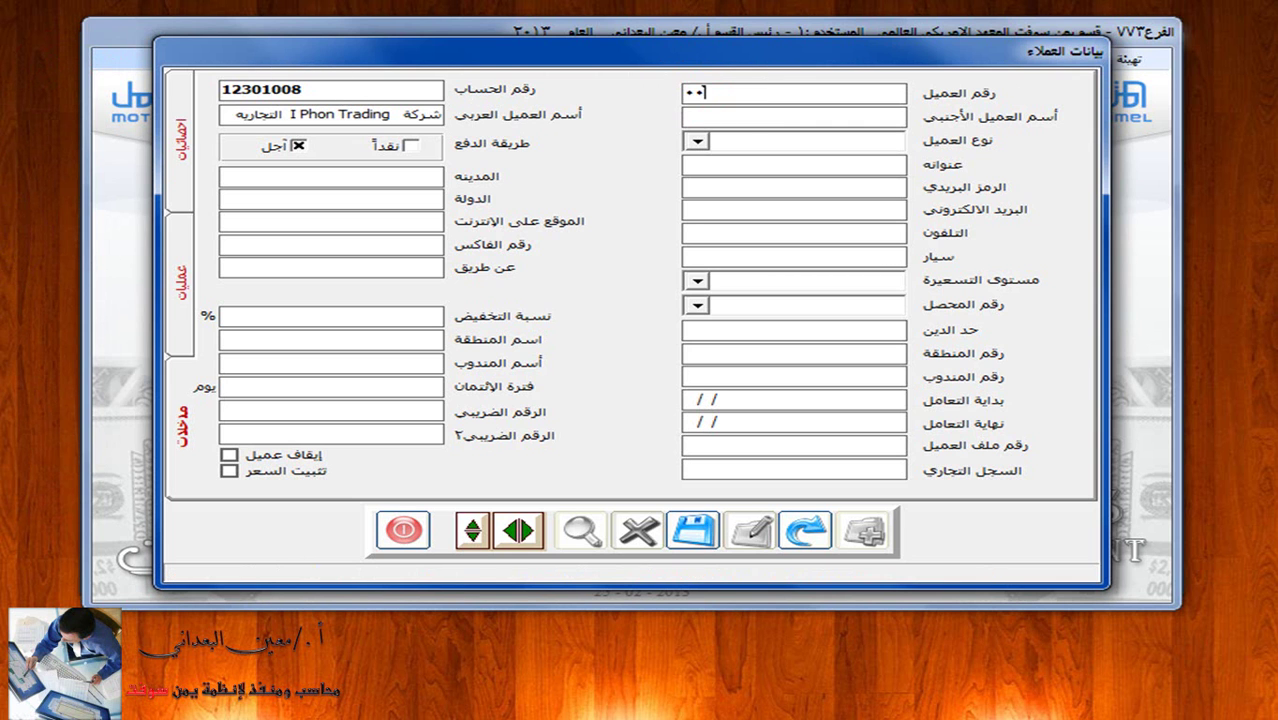
{"action": "type", "text": "8"}
{"action": "left_click", "coordinate": [680, 534]}
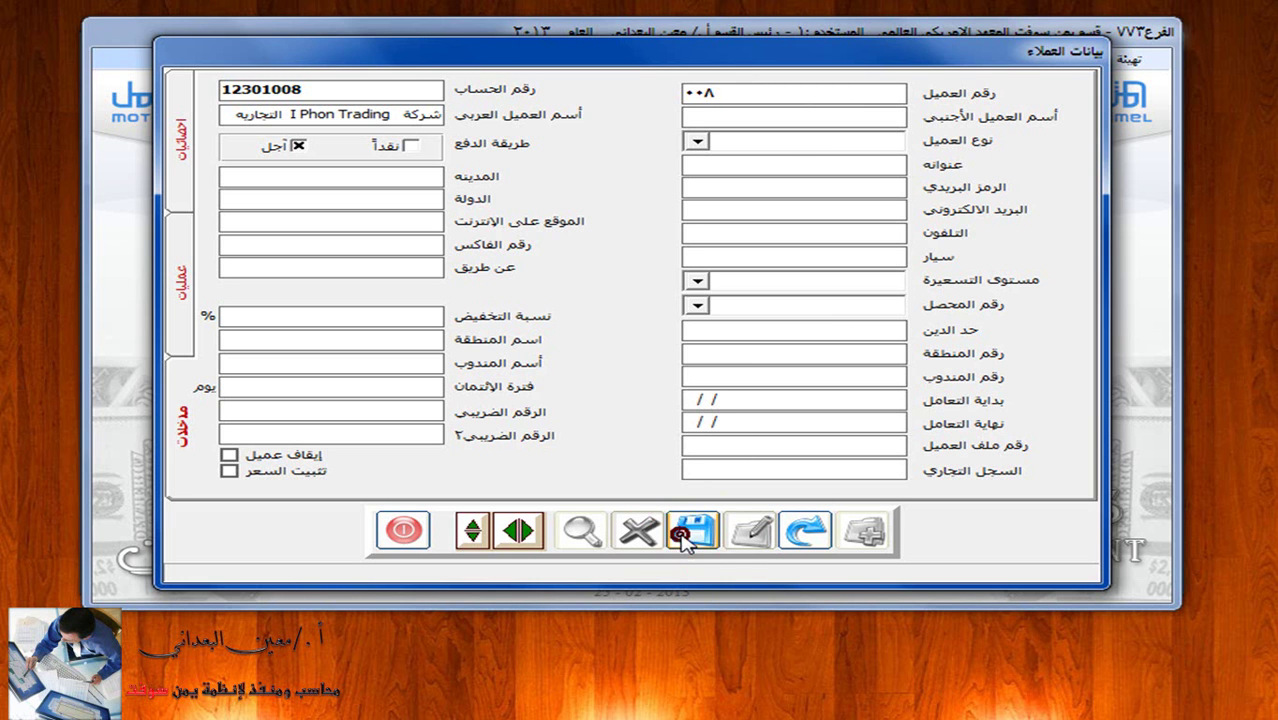
{"action": "left_click", "coordinate": [403, 530]}
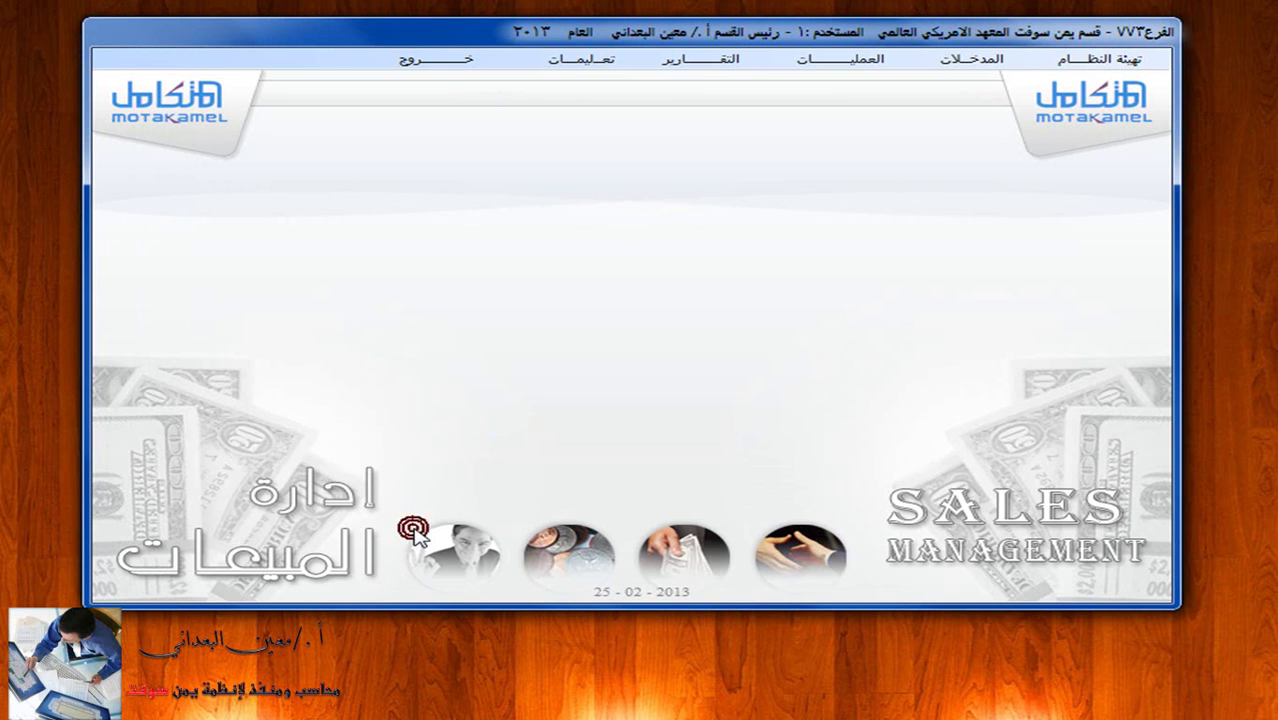
Step: Start a new sales invoice number 11, marked credit (آجل), from the shop branch warehouse
{"action": "left_click", "coordinate": [860, 55]}
{"action": "left_click", "coordinate": [905, 149]}
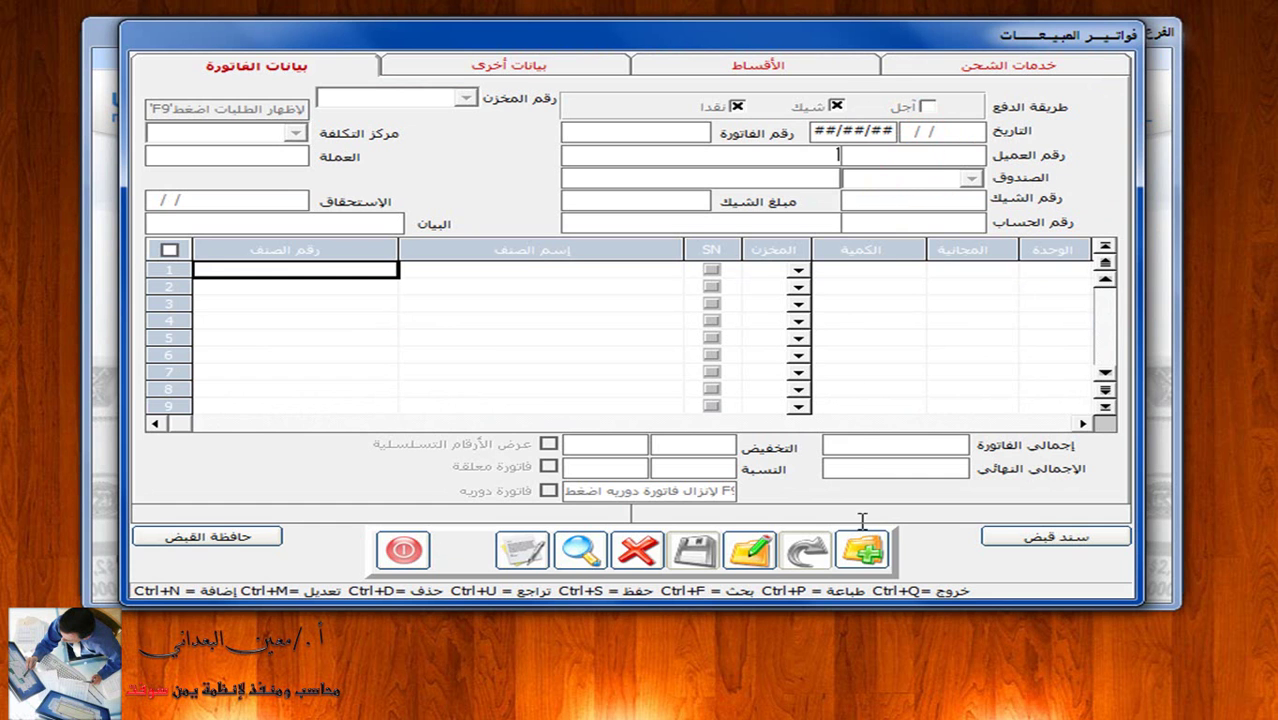
{"action": "left_click", "coordinate": [864, 549]}
{"action": "left_click", "coordinate": [927, 107]}
{"action": "left_click", "coordinate": [462, 98]}
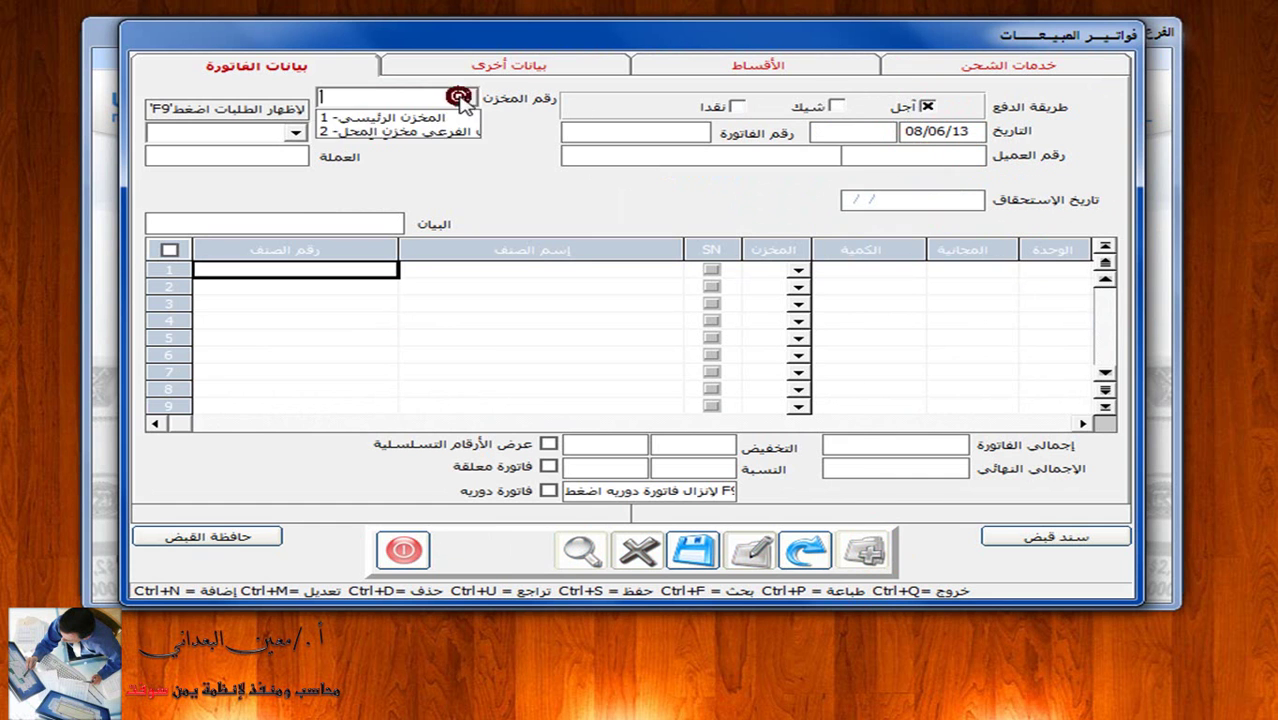
{"action": "left_click", "coordinate": [450, 131]}
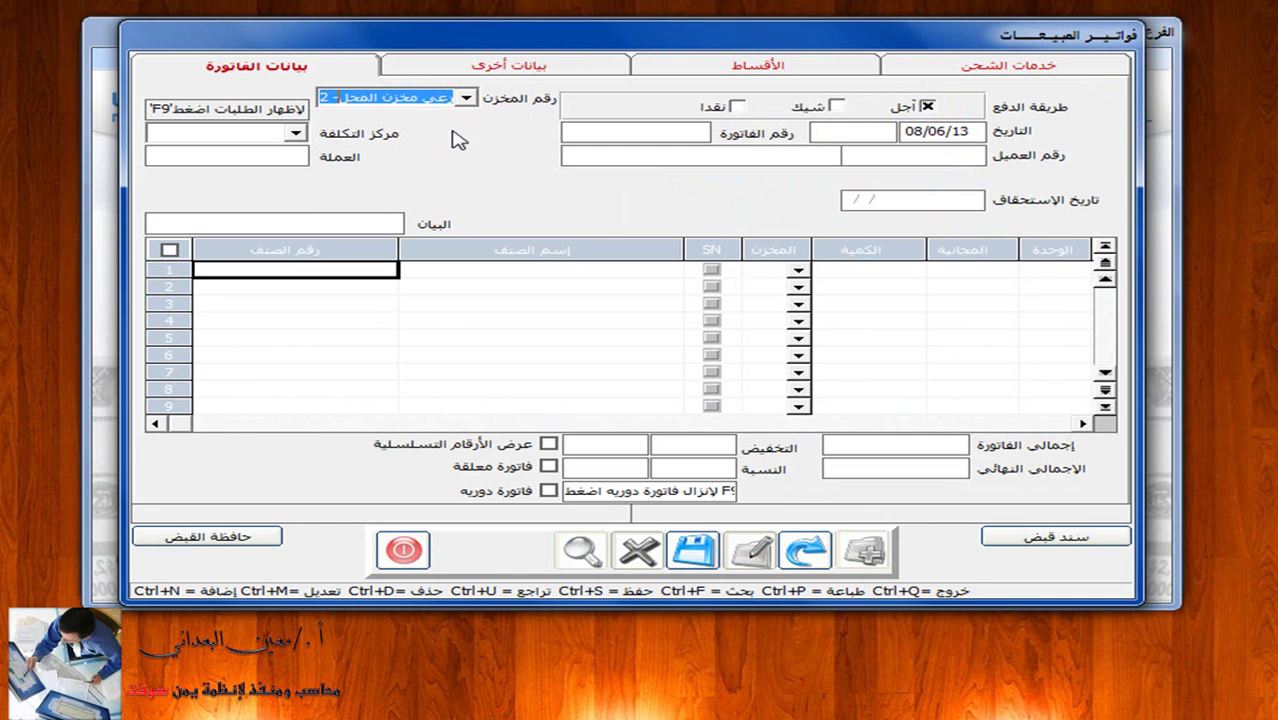
{"action": "left_click", "coordinate": [600, 130]}
{"action": "type", "text": "11"}
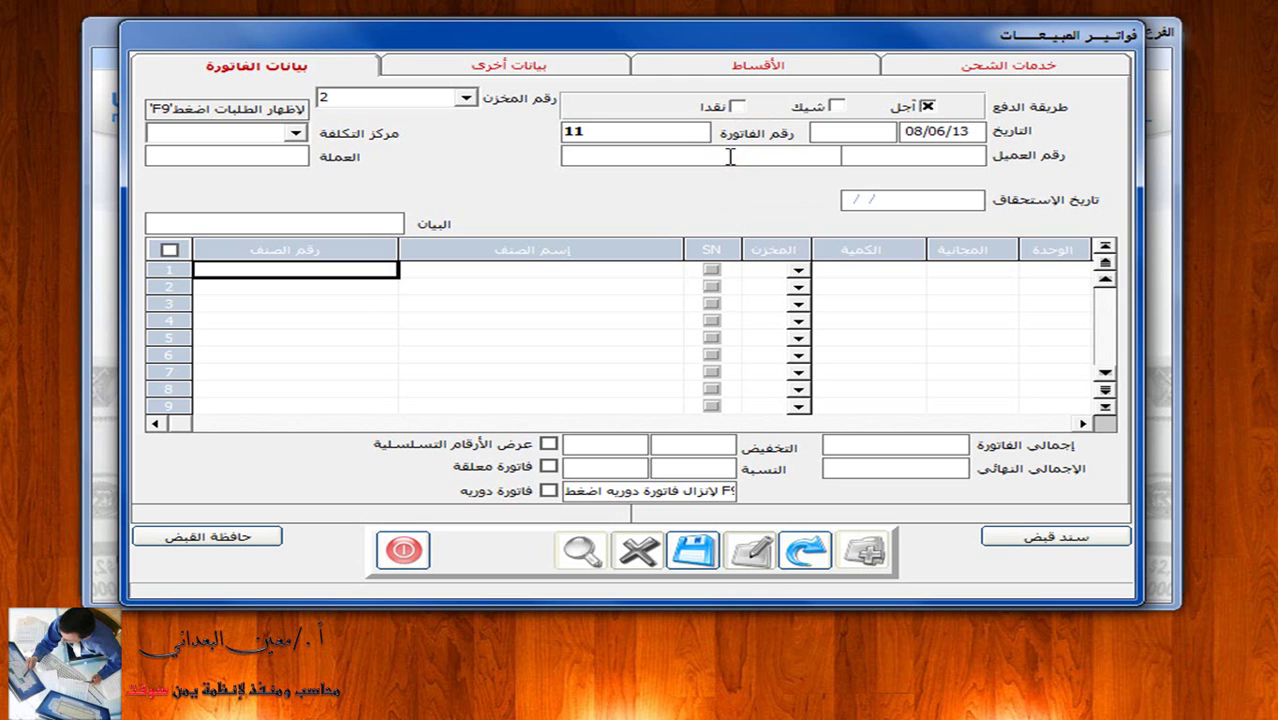
Step: Set I Phon Trading as customer and add description 'عليكم قيمة تلفونات متنوعة بالاجل'
{"action": "type", "text": "*"}
{"action": "type", "text": "Phon"}
{"action": "key", "text": "Return"}
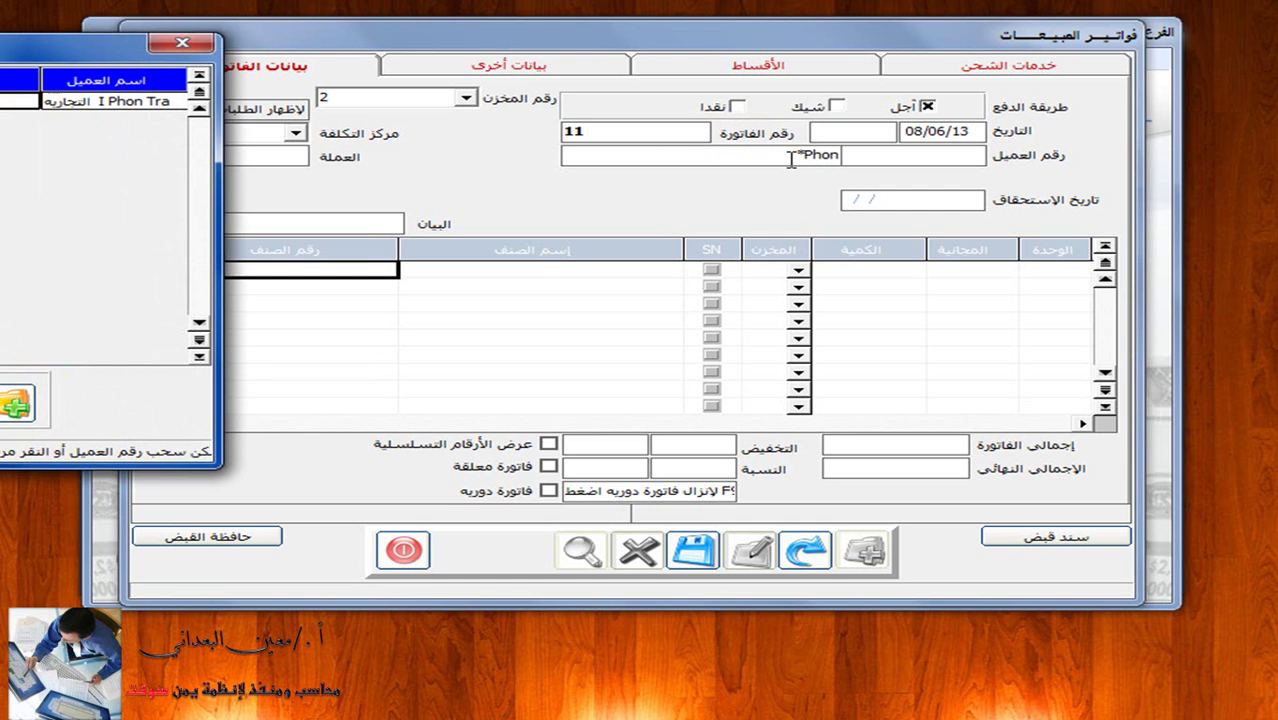
{"action": "double_click", "coordinate": [117, 102]}
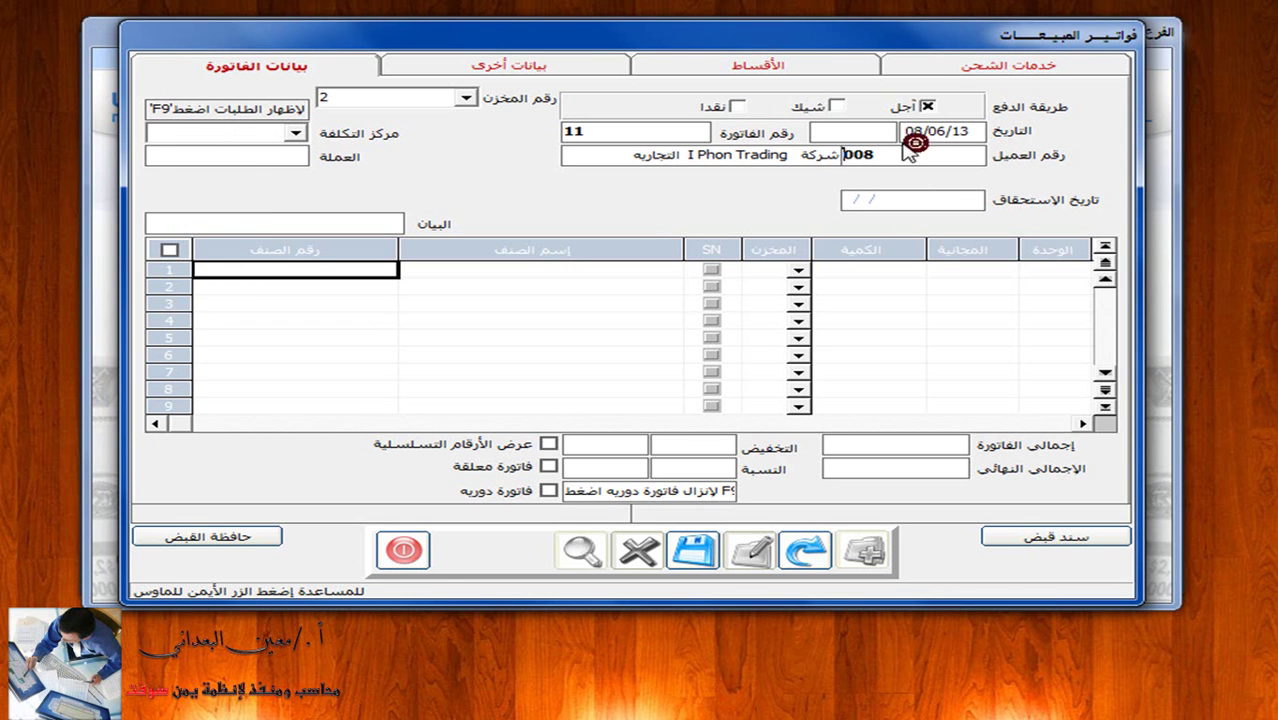
{"action": "double_click", "coordinate": [897, 154]}
{"action": "key", "text": "BackSpace"}
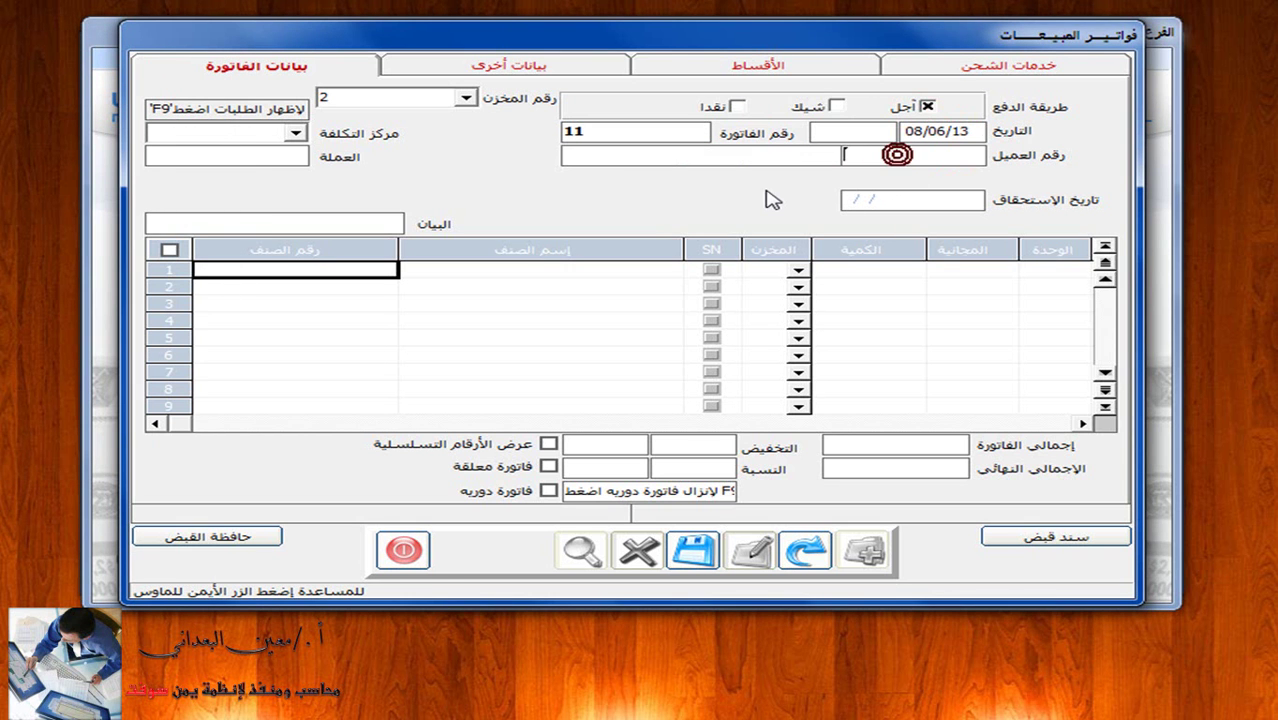
{"action": "key", "text": "F9"}
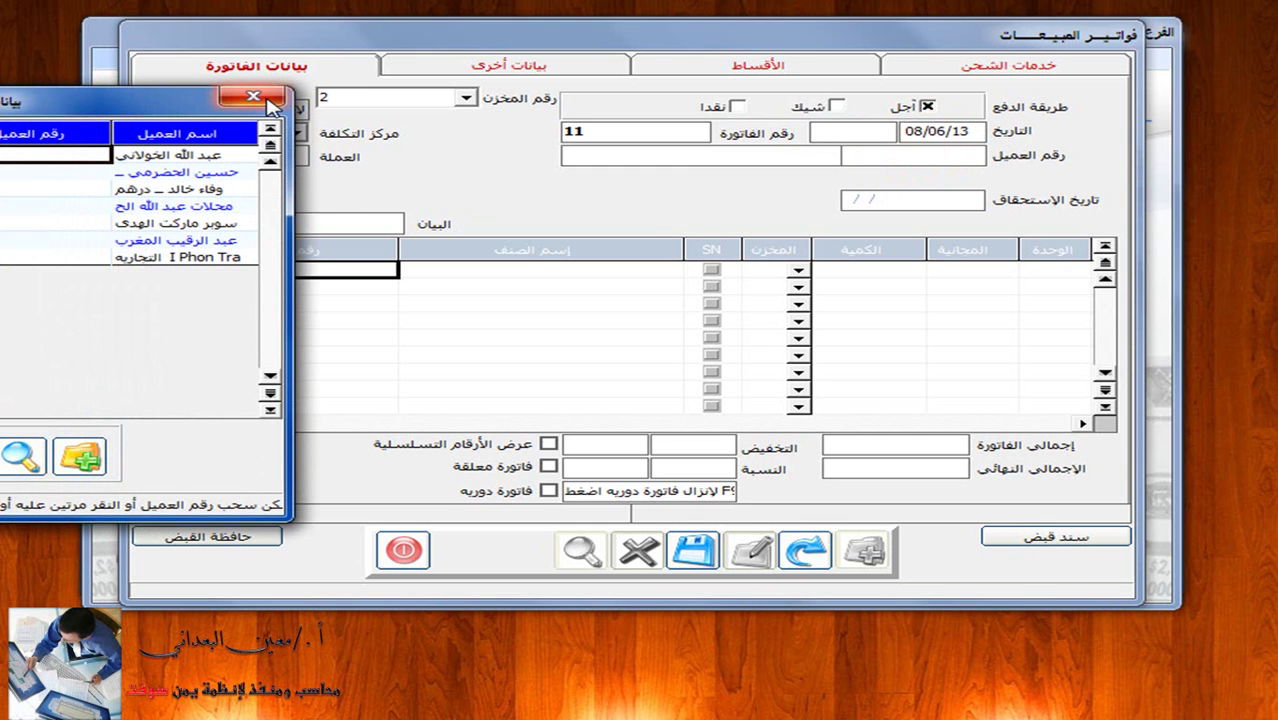
{"action": "double_click", "coordinate": [185, 257]}
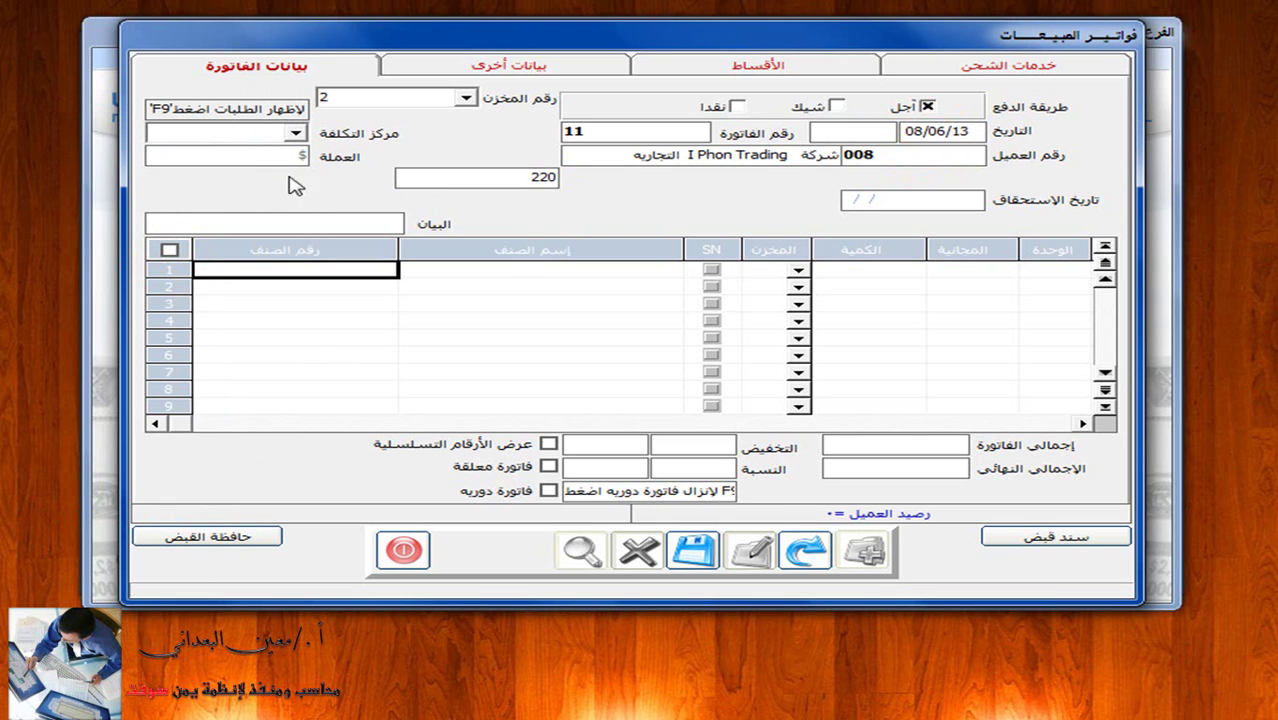
{"action": "left_click", "coordinate": [372, 228]}
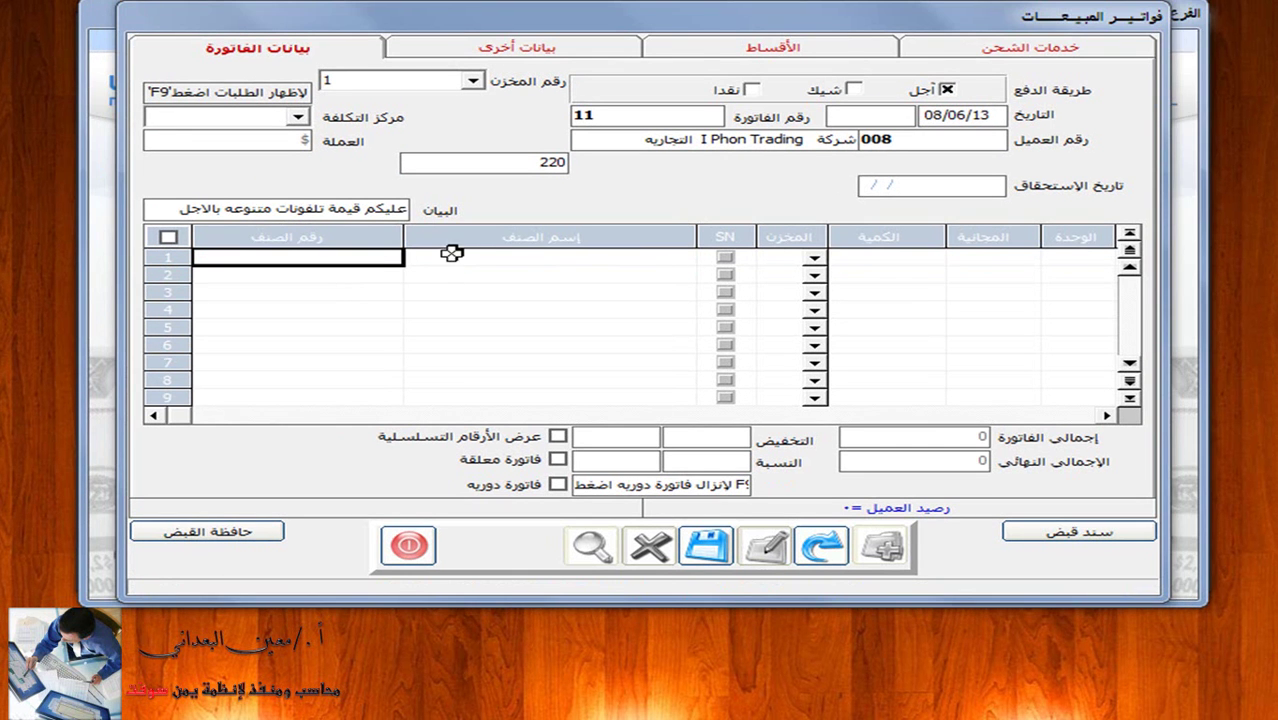
{"action": "left_click", "coordinate": [452, 253]}
Step: Add the Samsung Galaxy item (001-006) as line 1 with quantity 5 at price 650
{"action": "left_click", "coordinate": [452, 253]}
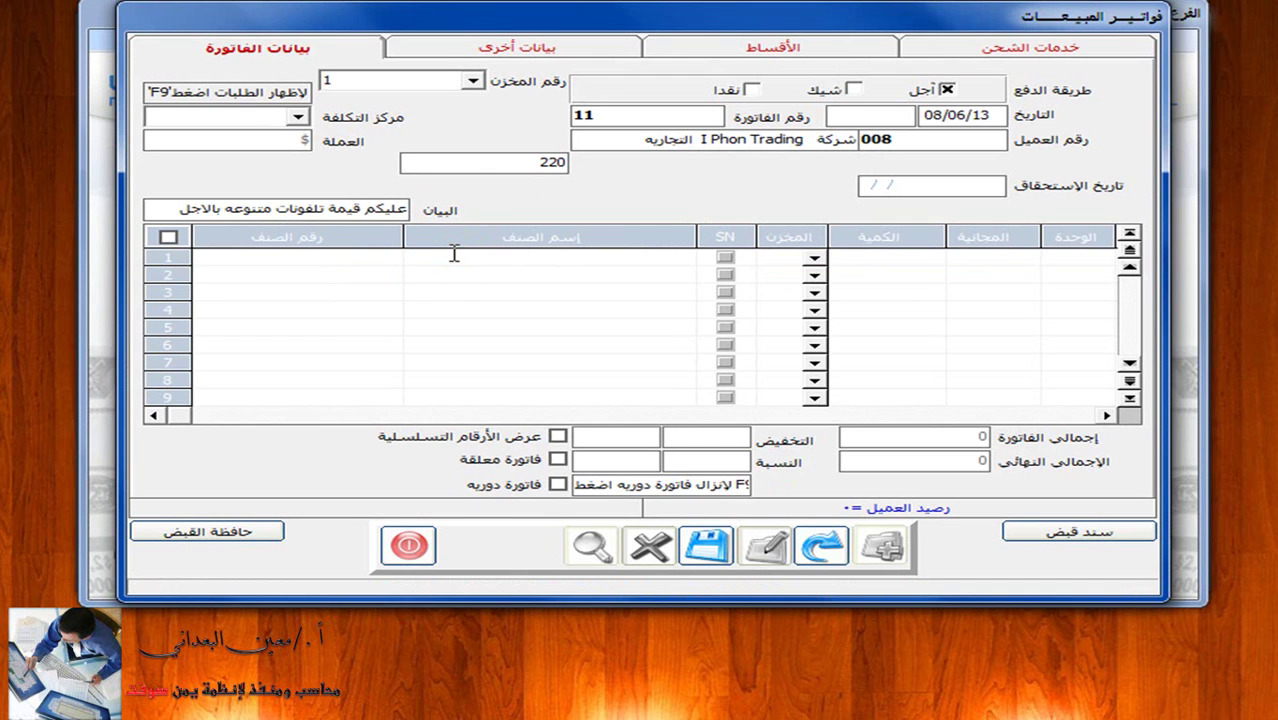
{"action": "type", "text": "*"}
{"action": "type", "text": "جلاكسي"}
{"action": "key", "text": "Return"}
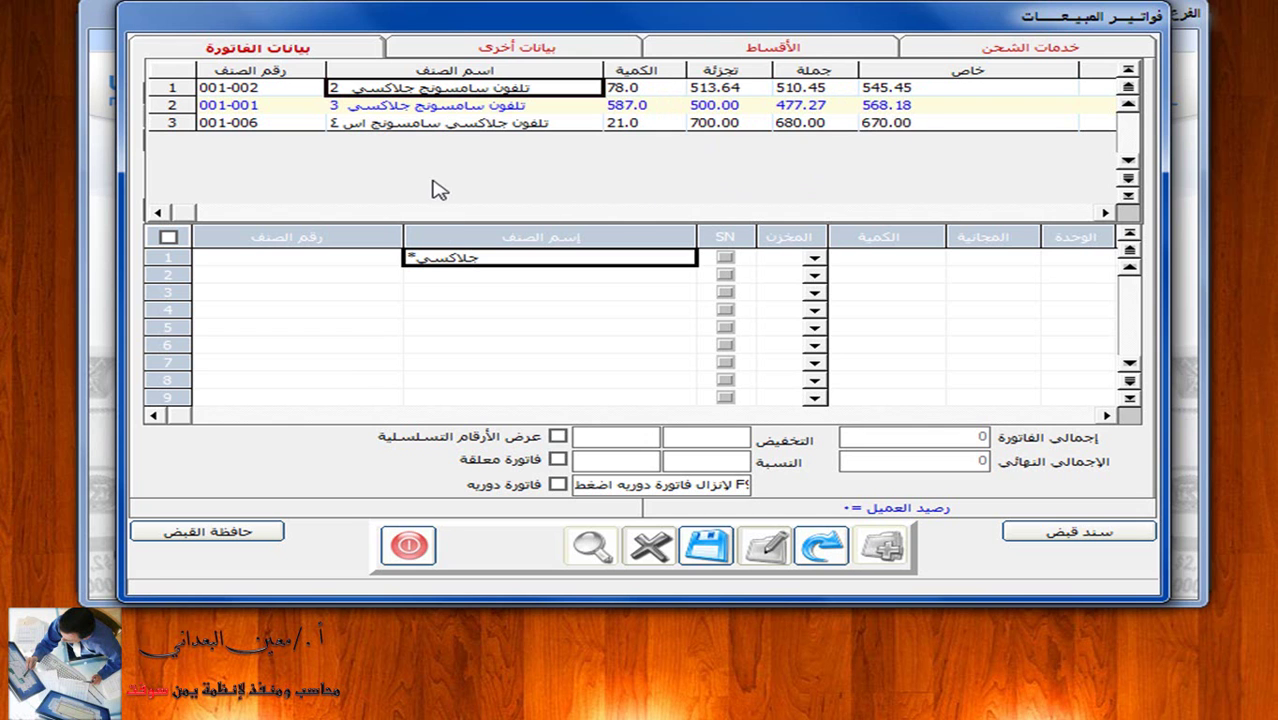
{"action": "double_click", "coordinate": [433, 122]}
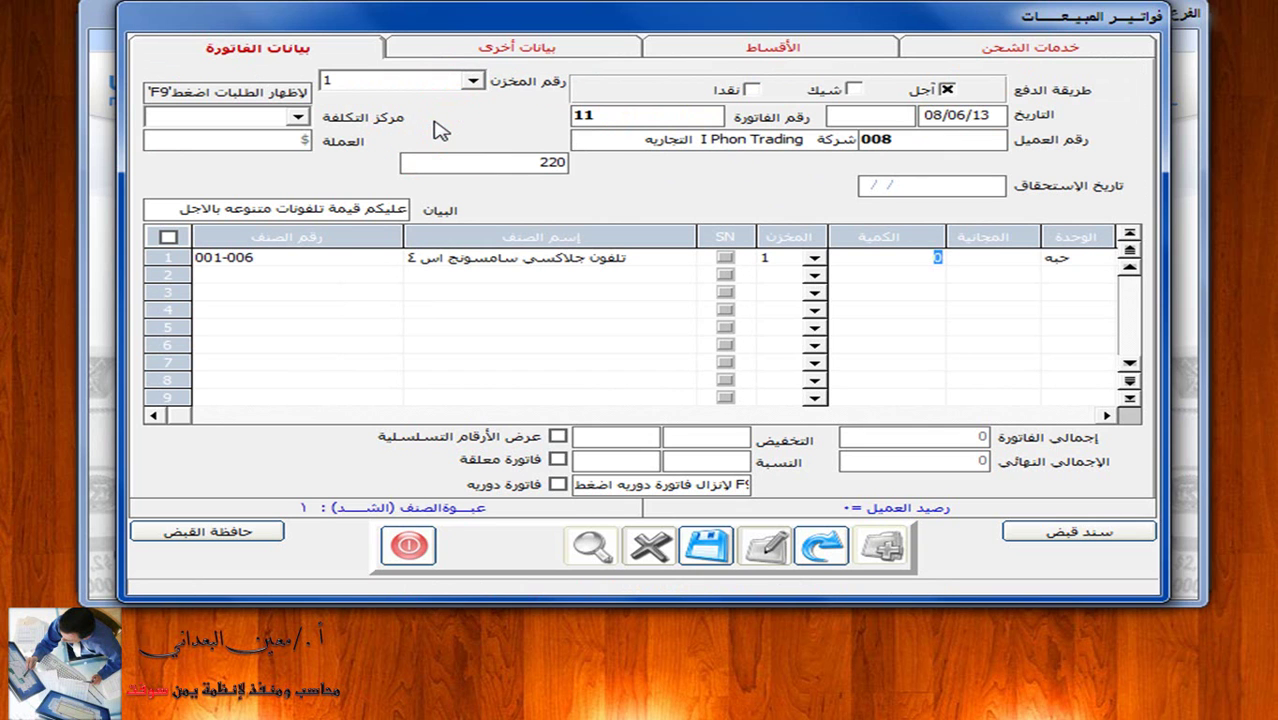
{"action": "type", "text": "5"}
{"action": "key", "text": "Return"}
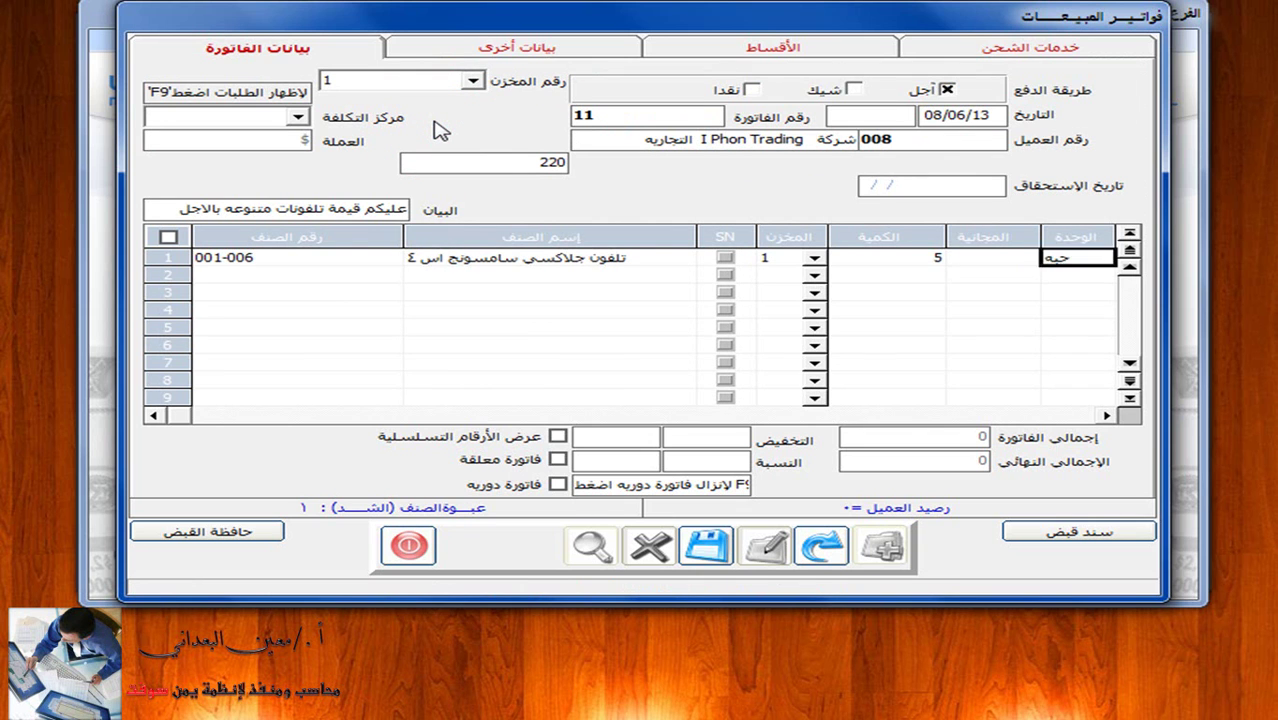
{"action": "key", "text": "Return"}
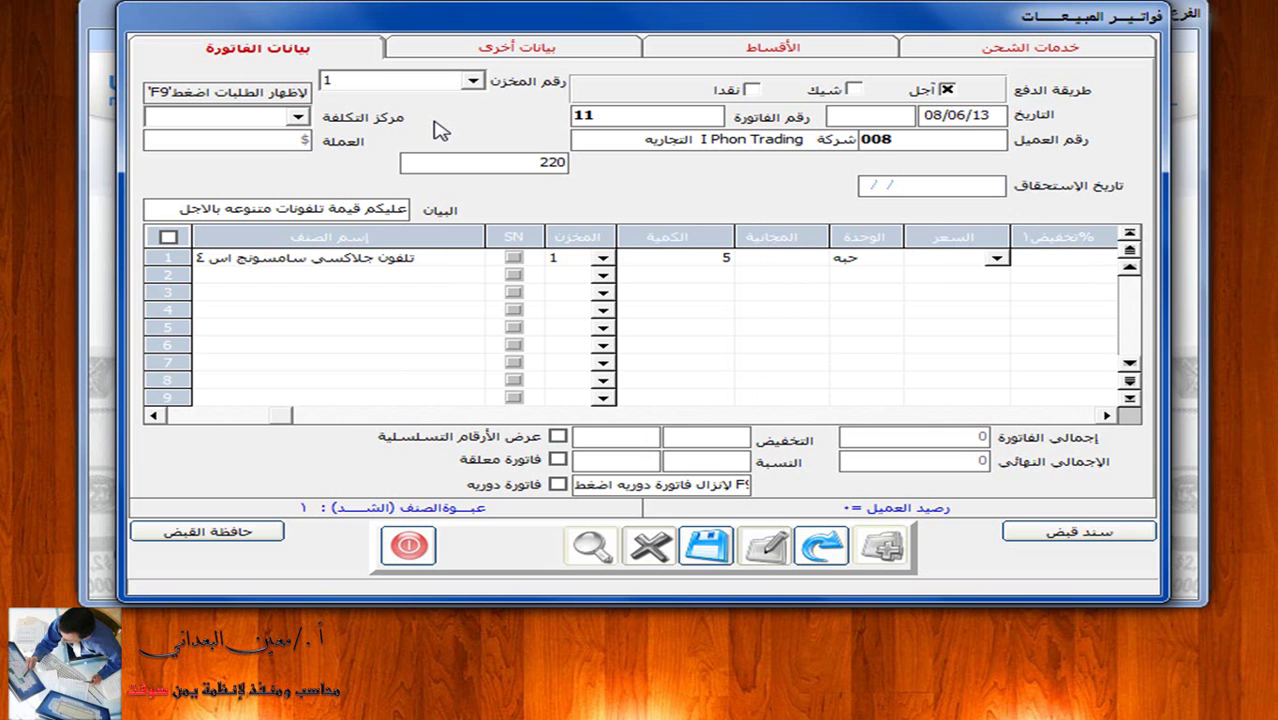
{"action": "type", "text": "650"}
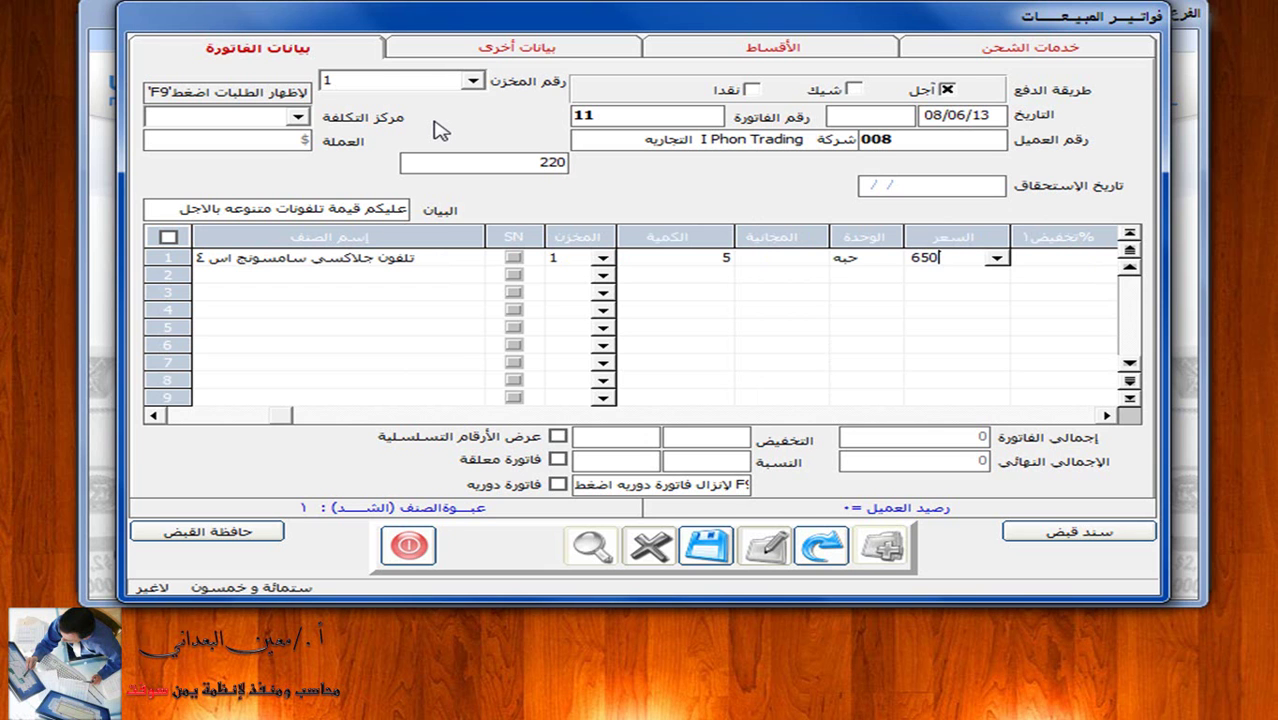
{"action": "key", "text": "Return"}
{"action": "key", "text": "Return"}
{"action": "key", "text": "Return"}
{"action": "key", "text": "Return"}
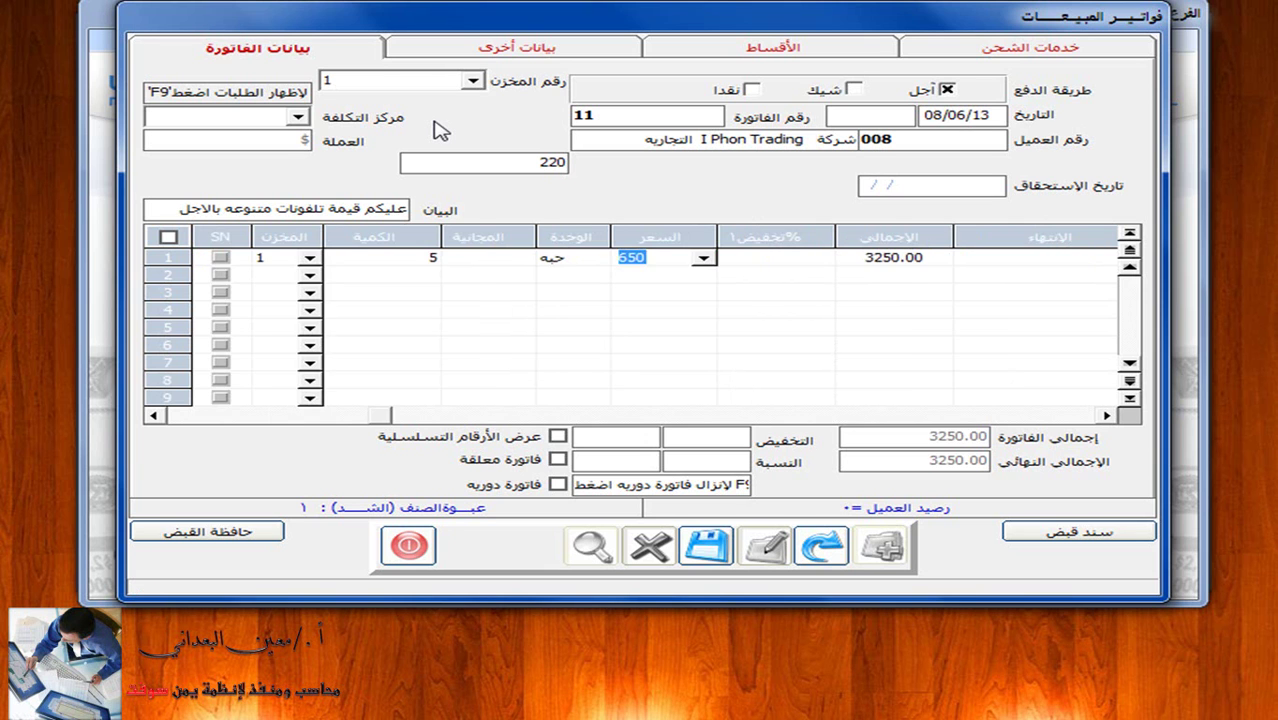
Step: Add item 001-002 as line 2 with quantity 3 at price 300
{"action": "key", "text": "Return"}
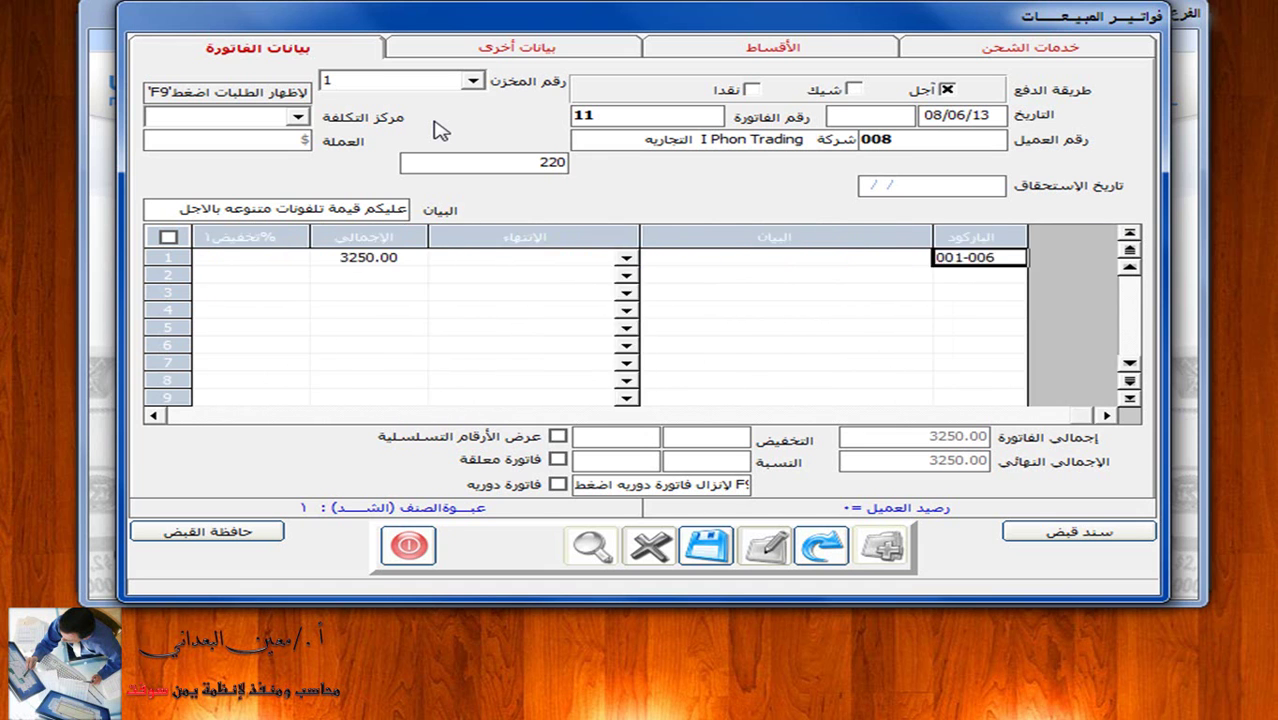
{"action": "key", "text": "Return"}
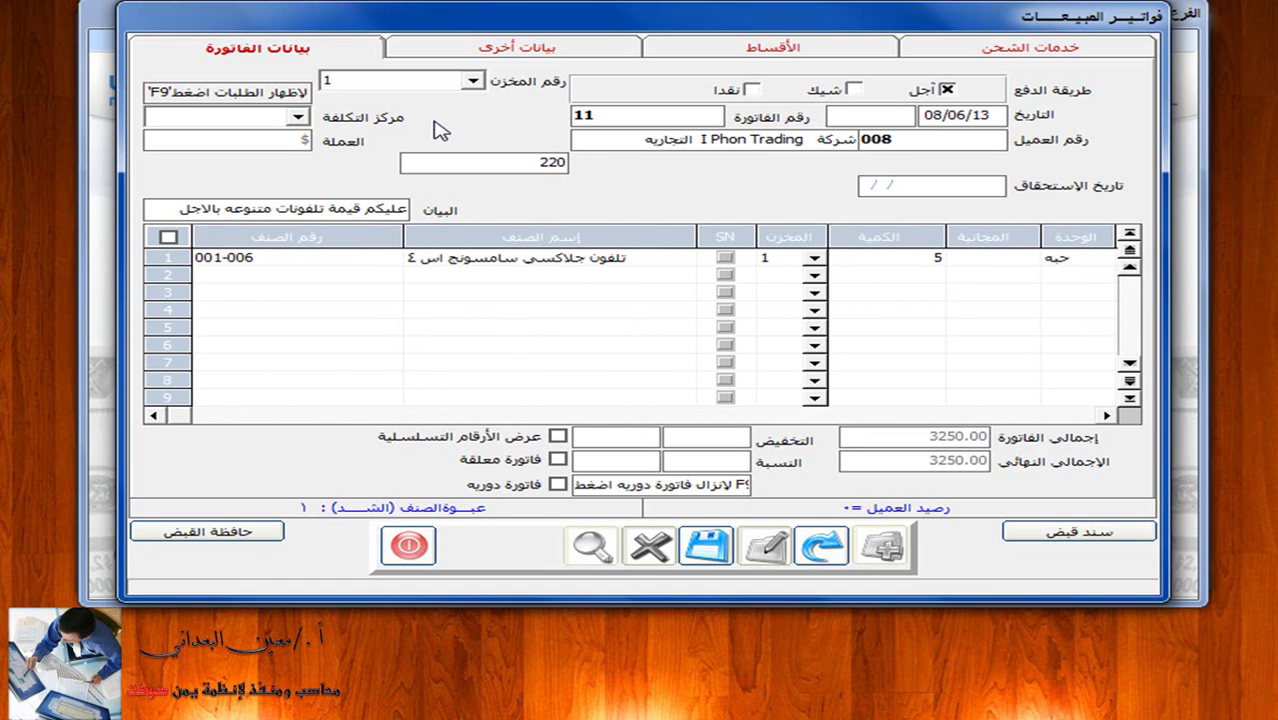
{"action": "type", "text": "001-002"}
{"action": "key", "text": "Return"}
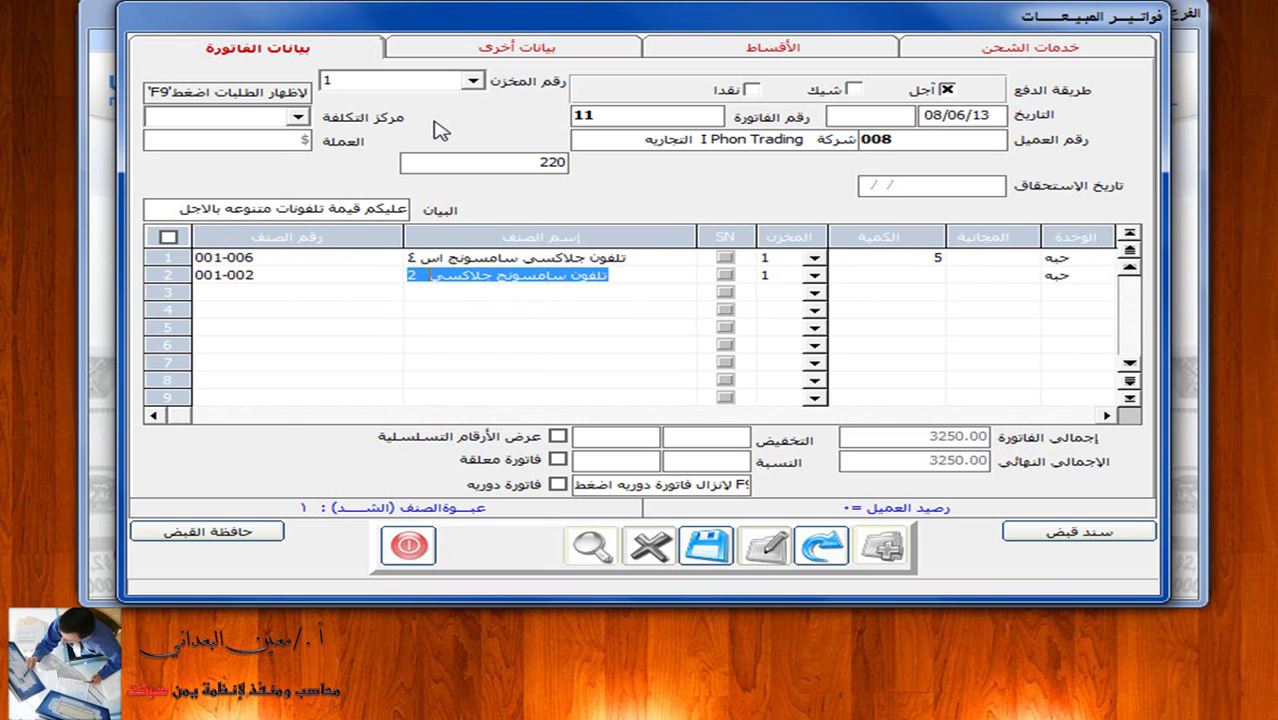
{"action": "key", "text": "Return"}
{"action": "key", "text": "Return"}
{"action": "key", "text": "Return"}
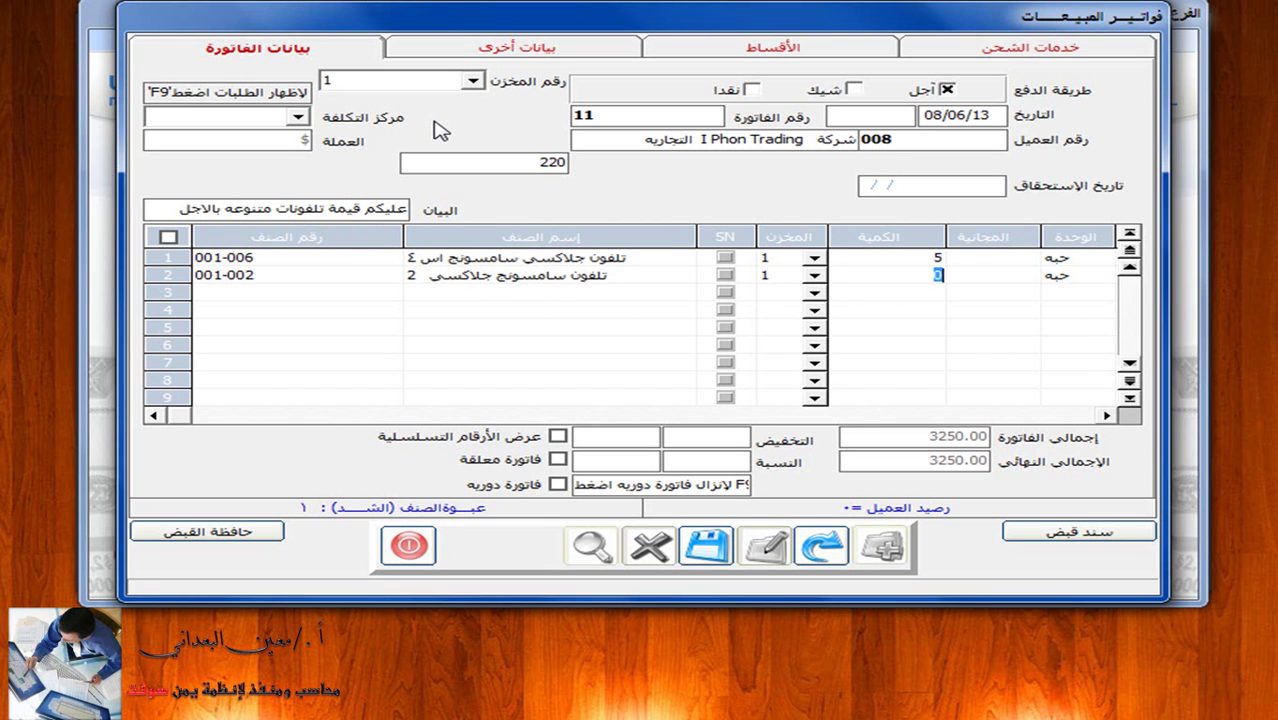
{"action": "type", "text": "3"}
{"action": "key", "text": "Return"}
{"action": "type", "text": "300"}
{"action": "key", "text": "Return"}
{"action": "key", "text": "Return"}
{"action": "key", "text": "Return"}
{"action": "key", "text": "Return"}
{"action": "type", "text": "001"}
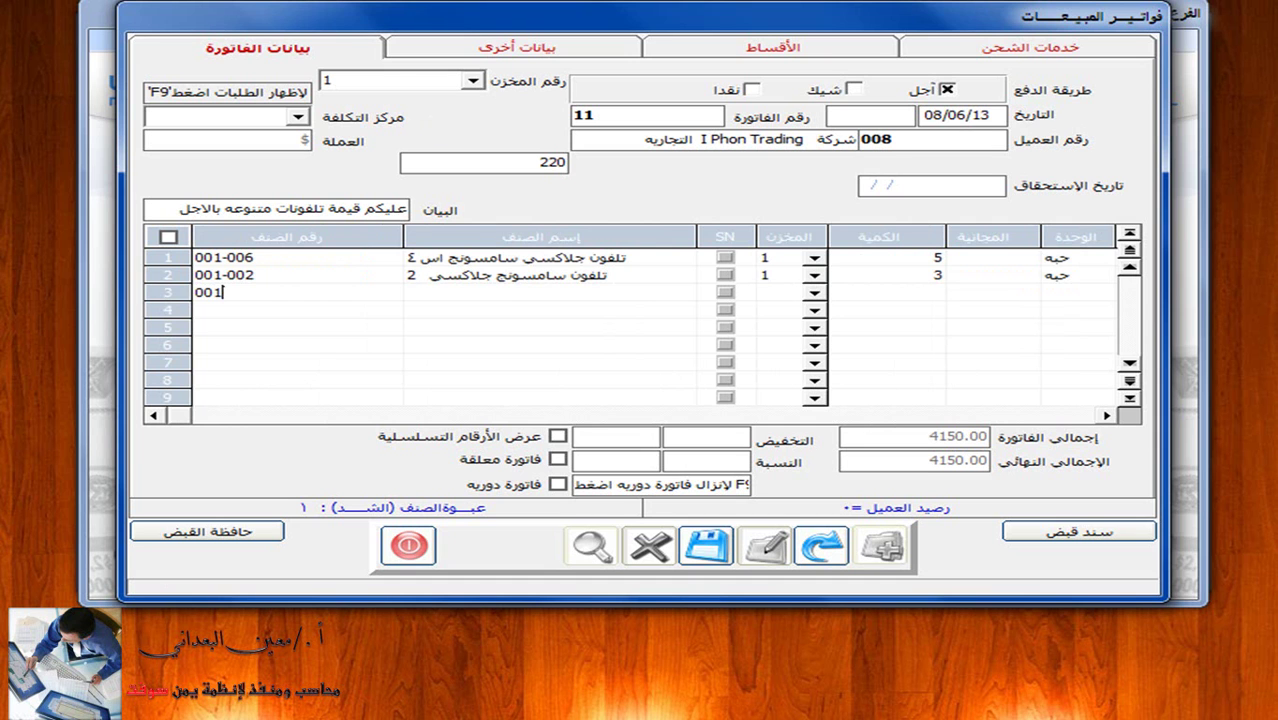
{"action": "key", "text": "Return"}
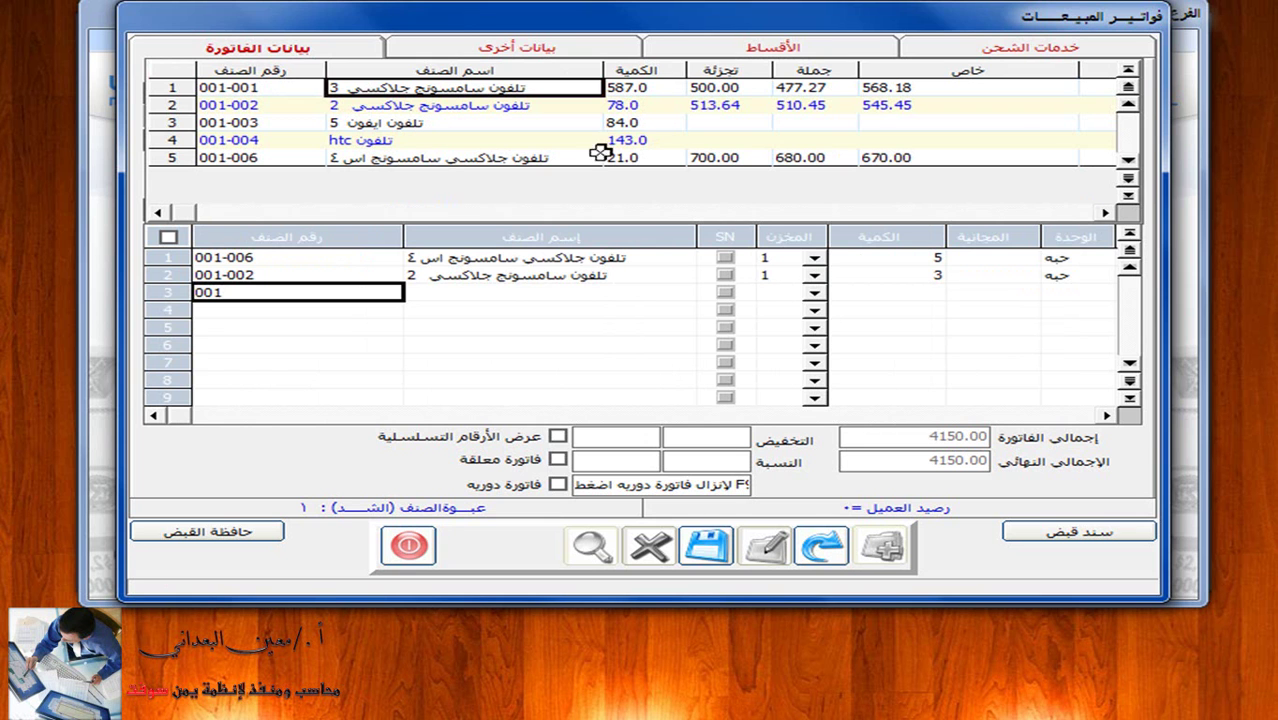
Step: Add iPhone 5 (001-003) as line 3: quantity 10, 2 free, price 710, total 11250.00
{"action": "double_click", "coordinate": [540, 123]}
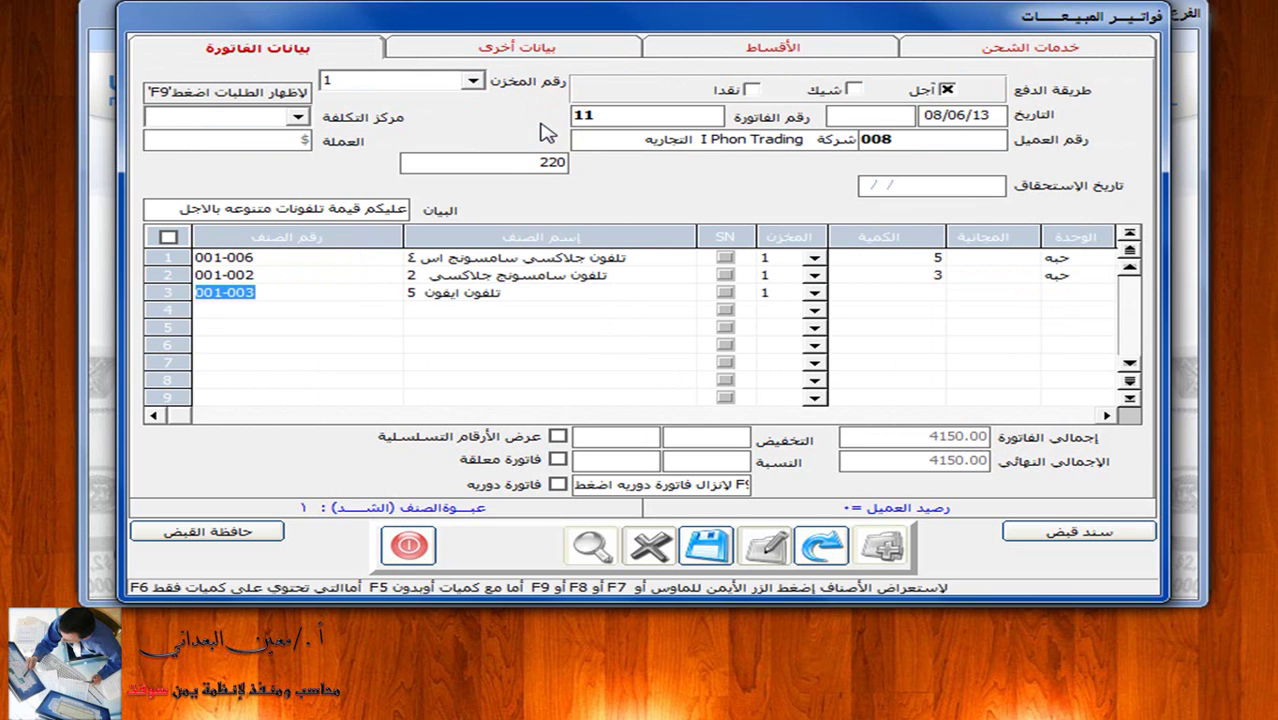
{"action": "key", "text": "Return"}
{"action": "key", "text": "Return"}
{"action": "key", "text": "Return"}
{"action": "key", "text": "Return"}
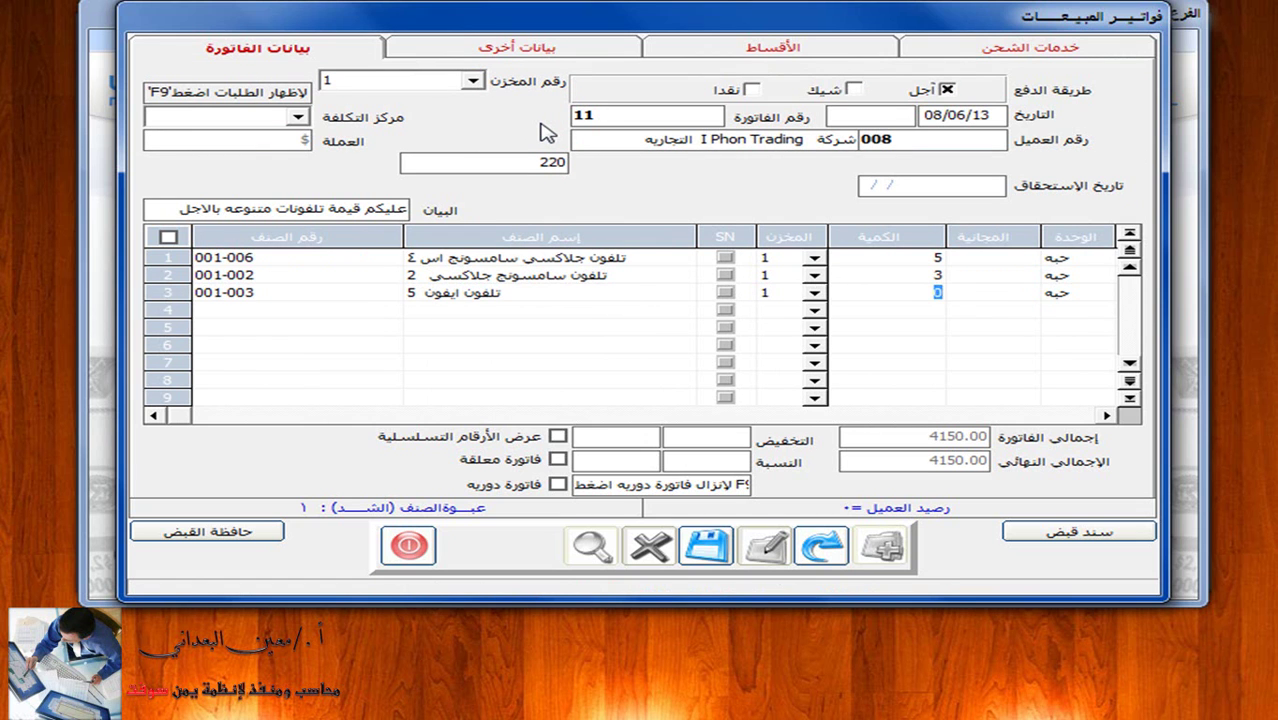
{"action": "type", "text": "10"}
{"action": "key", "text": "Return"}
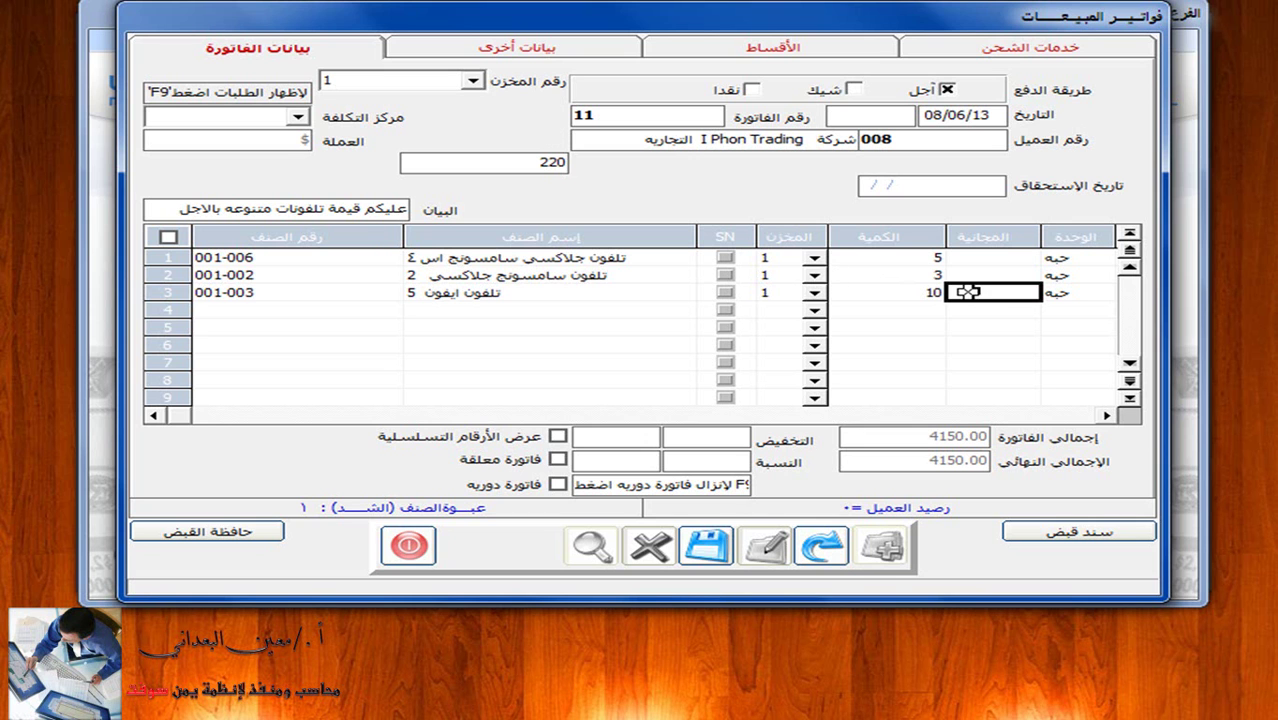
{"action": "key", "text": "Return"}
{"action": "left_click", "coordinate": [773, 291]}
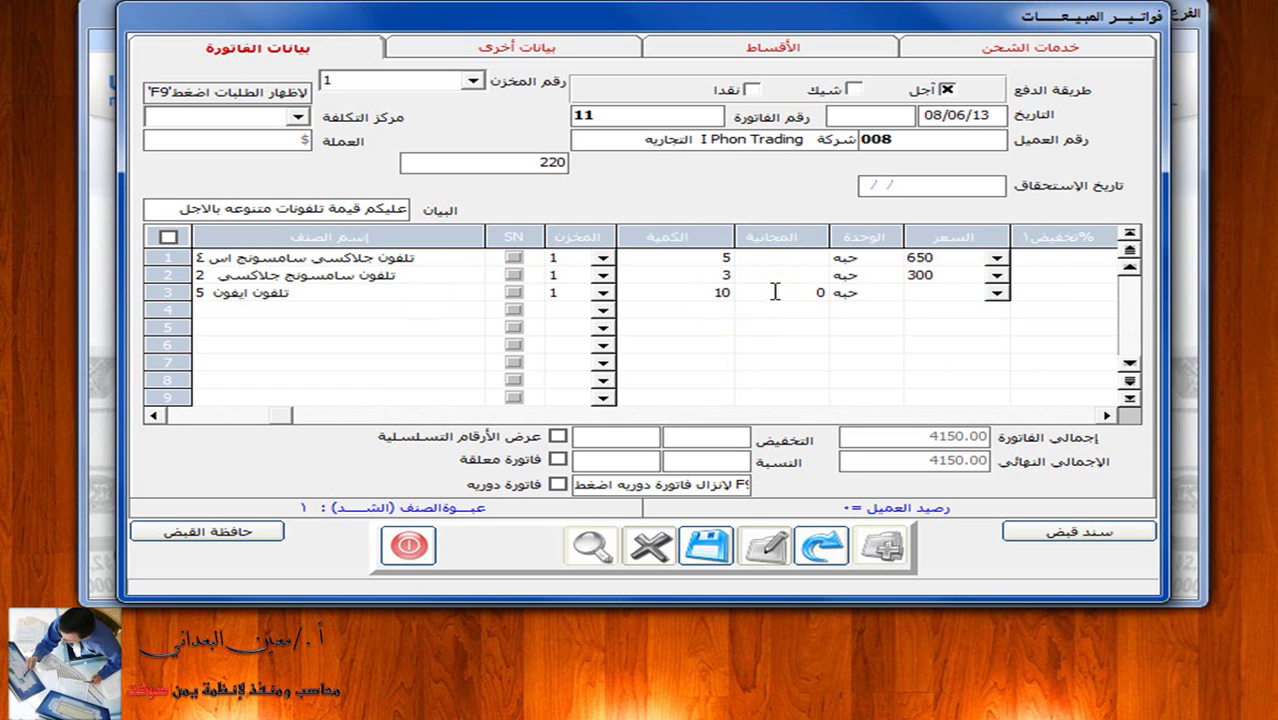
{"action": "type", "text": "2"}
{"action": "key", "text": "Return"}
{"action": "key", "text": "Return"}
{"action": "type", "text": "710"}
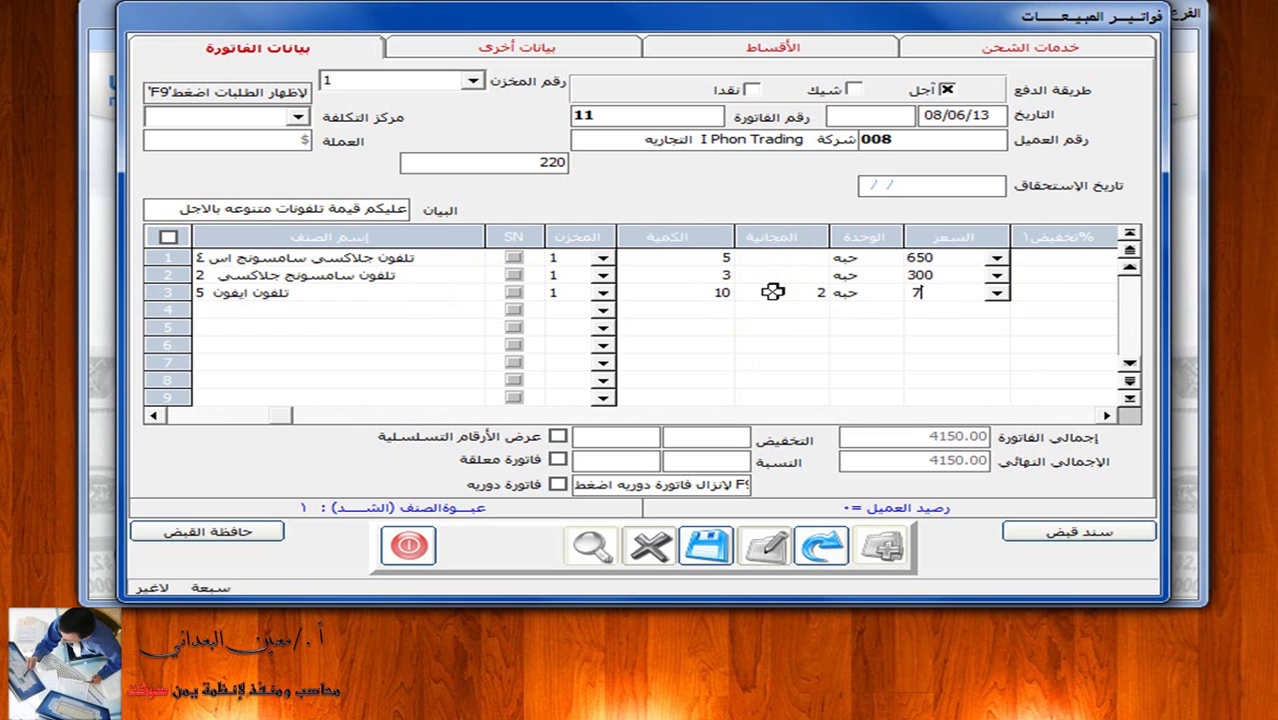
{"action": "key", "text": "Return"}
{"action": "key", "text": "Return"}
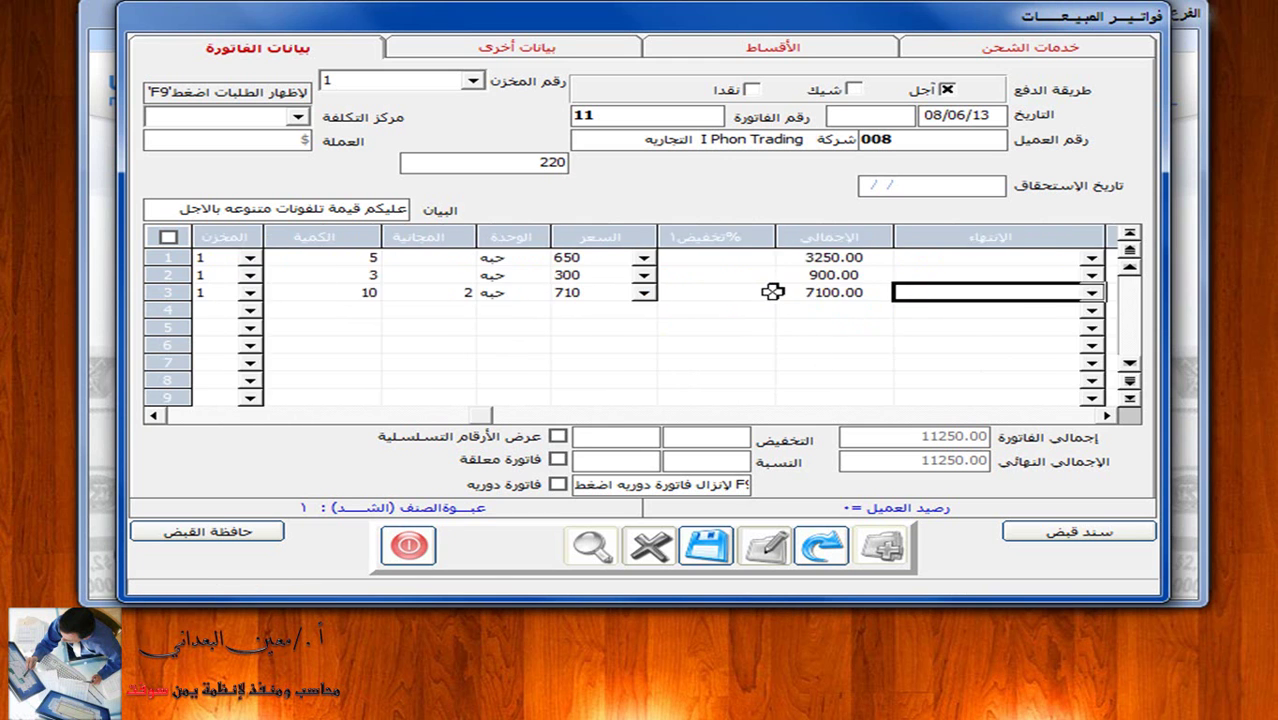
{"action": "key", "text": "Return"}
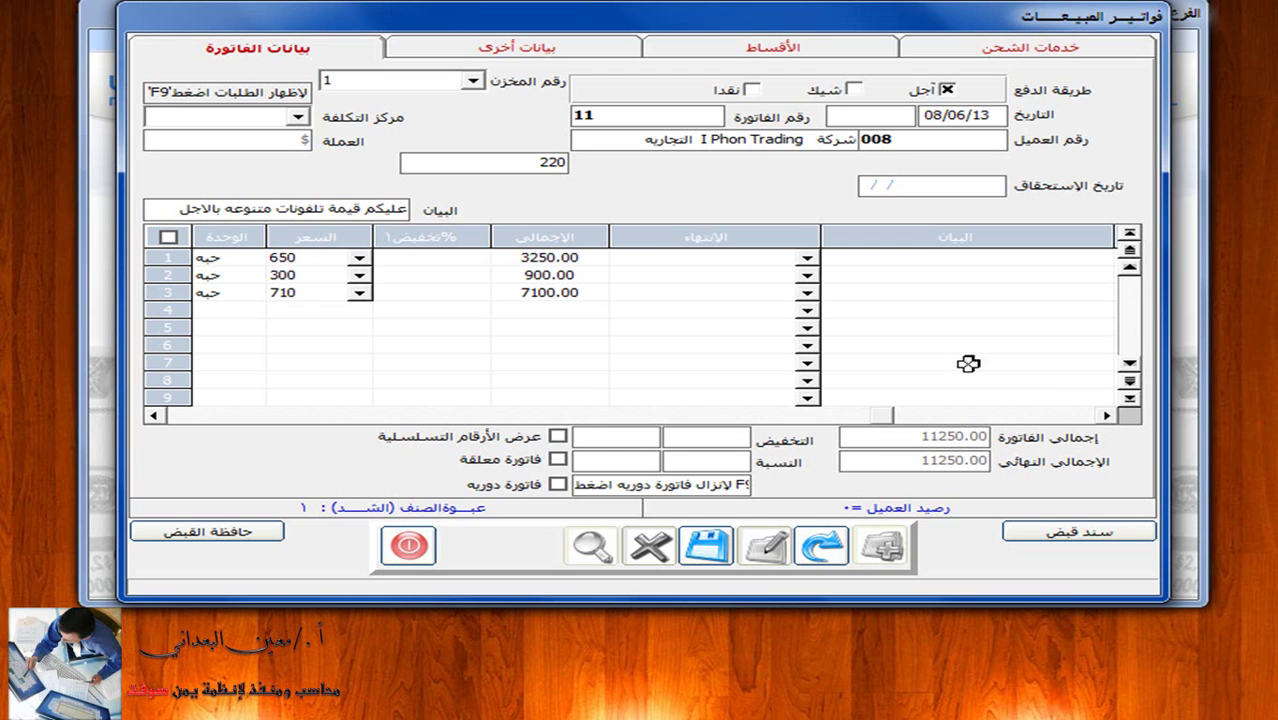
{"action": "left_click", "coordinate": [155, 415]}
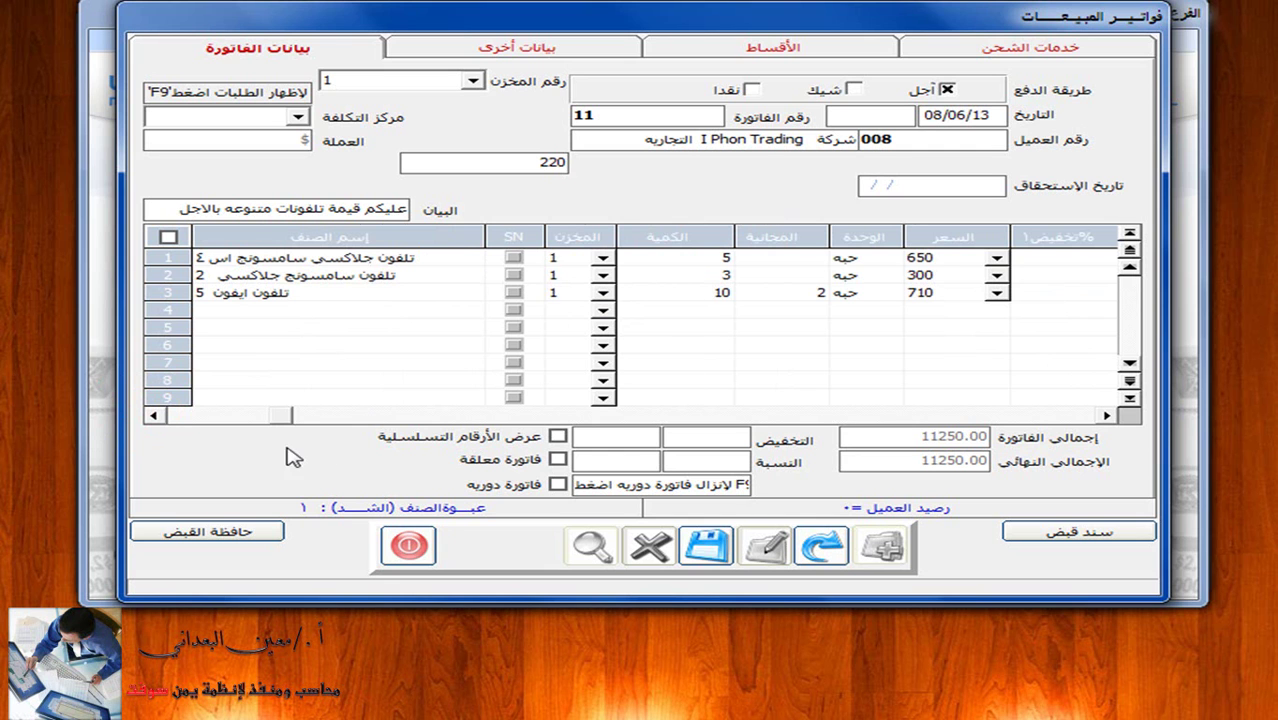
{"action": "left_click", "coordinate": [153, 414]}
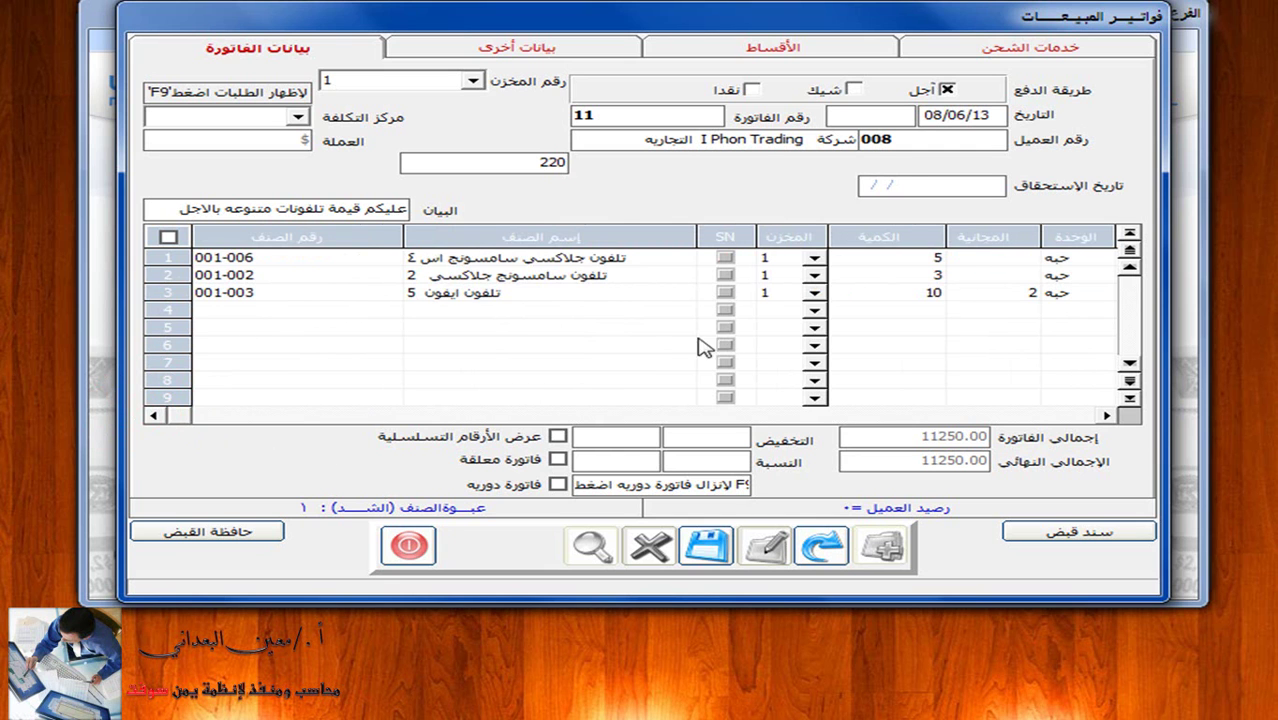
{"action": "left_click", "coordinate": [1102, 416]}
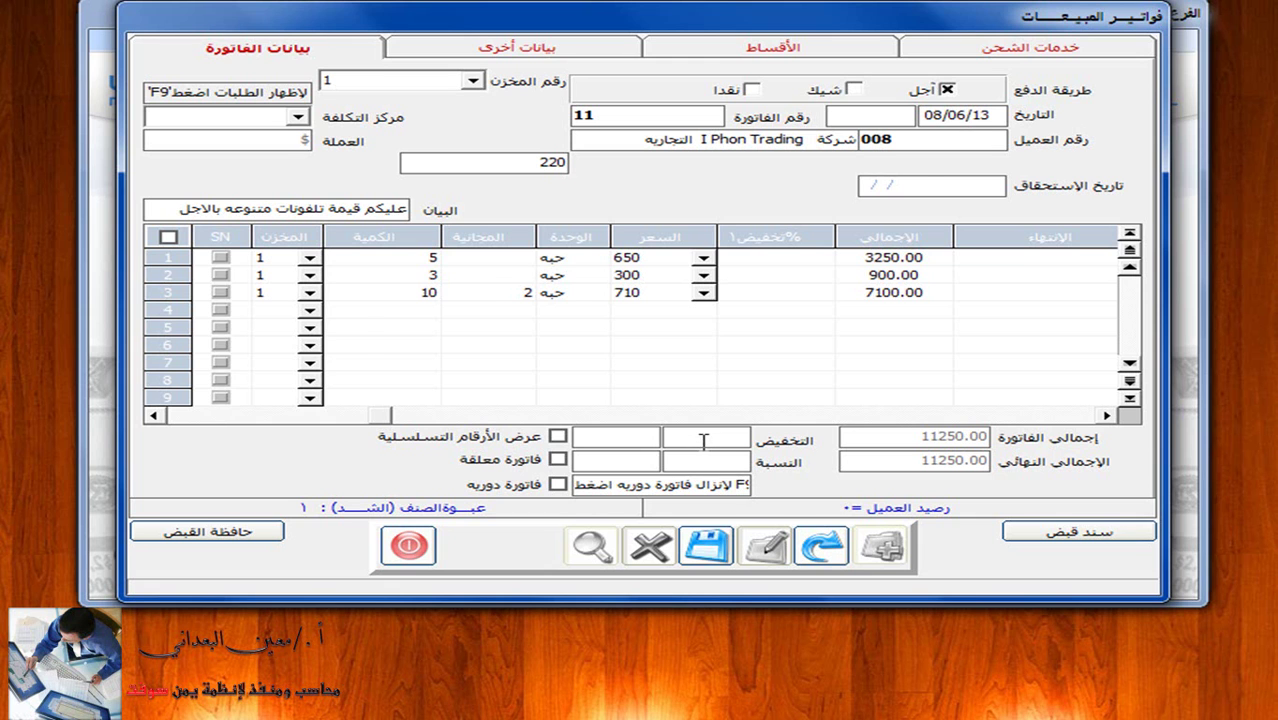
Step: Enter a 150 discount in التخفيض for a net of 11100.00 and save the invoice
{"action": "key", "text": "Return"}
{"action": "type", "text": "150"}
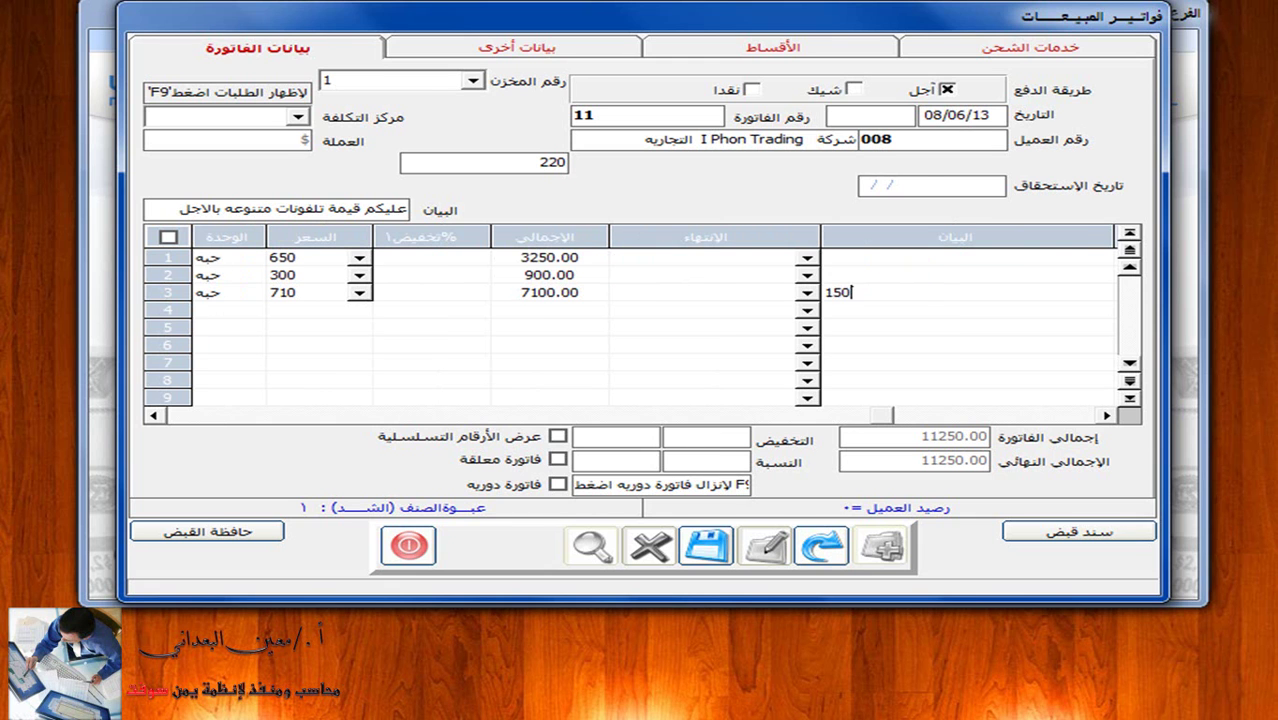
{"action": "key", "text": "BackSpace"}
{"action": "key", "text": "BackSpace"}
{"action": "key", "text": "BackSpace"}
{"action": "key", "text": "Escape"}
{"action": "left_click", "coordinate": [688, 438]}
{"action": "type", "text": "150"}
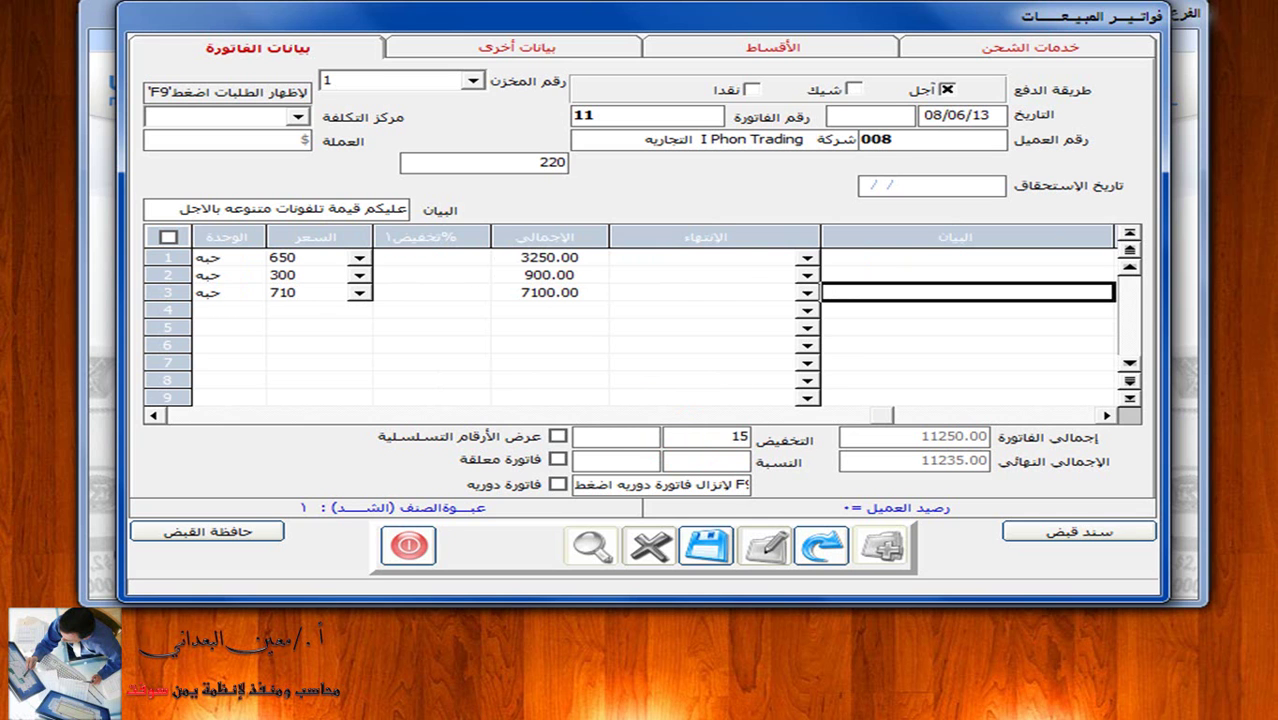
{"action": "double_click", "coordinate": [700, 437]}
{"action": "key", "text": "BackSpace"}
{"action": "left_click", "coordinate": [719, 460]}
{"action": "left_click", "coordinate": [724, 436]}
{"action": "type", "text": "150"}
{"action": "left_click", "coordinate": [712, 547]}
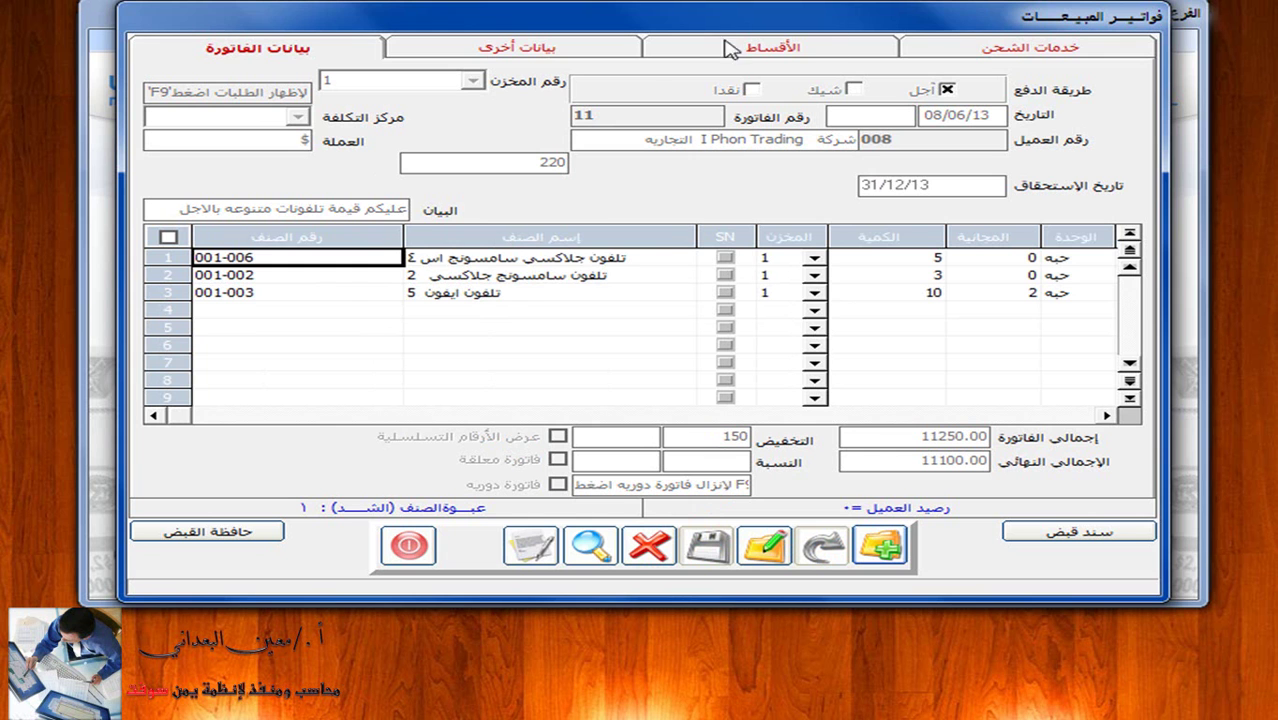
{"action": "left_click", "coordinate": [549, 550]}
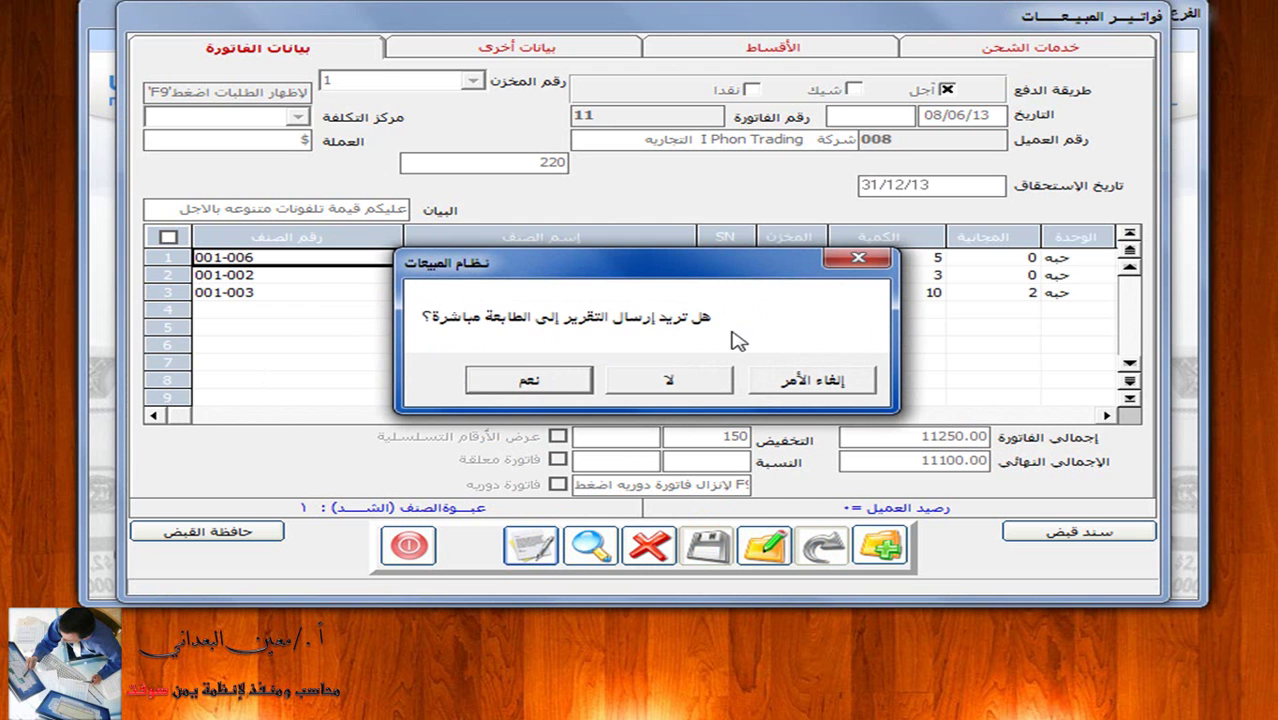
{"action": "left_click", "coordinate": [706, 380]}
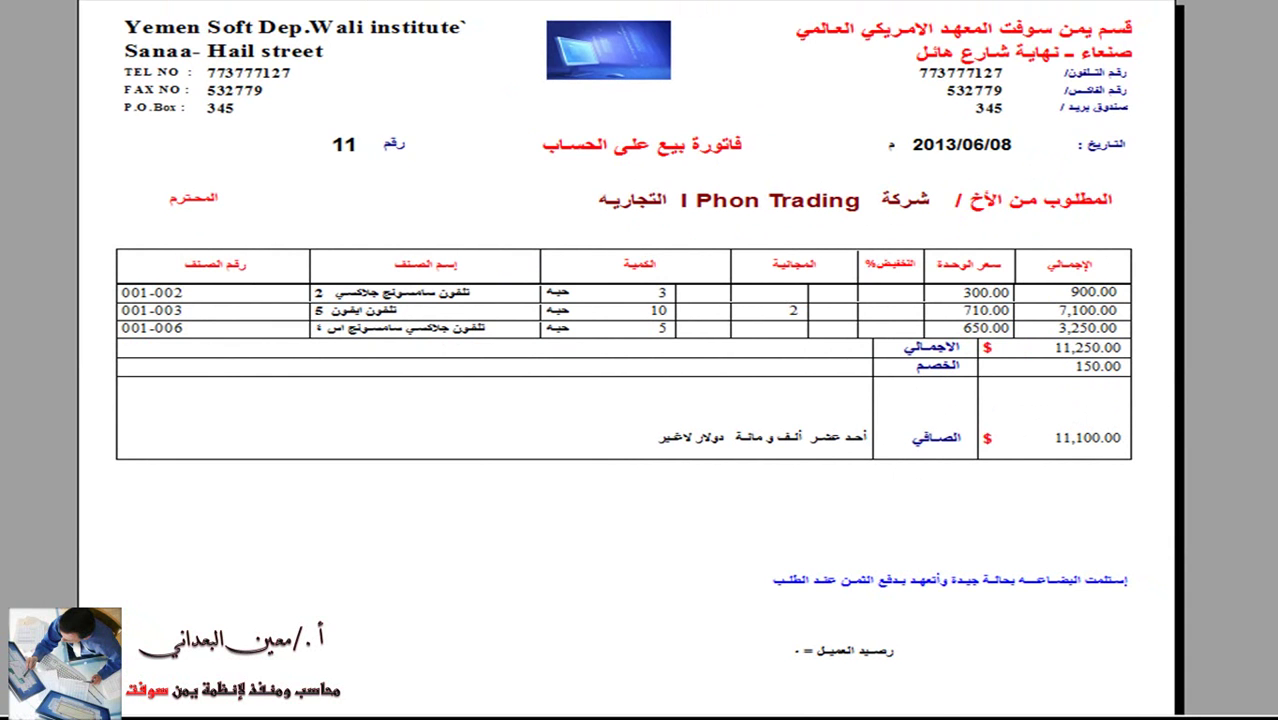
{"action": "key", "text": "Escape"}
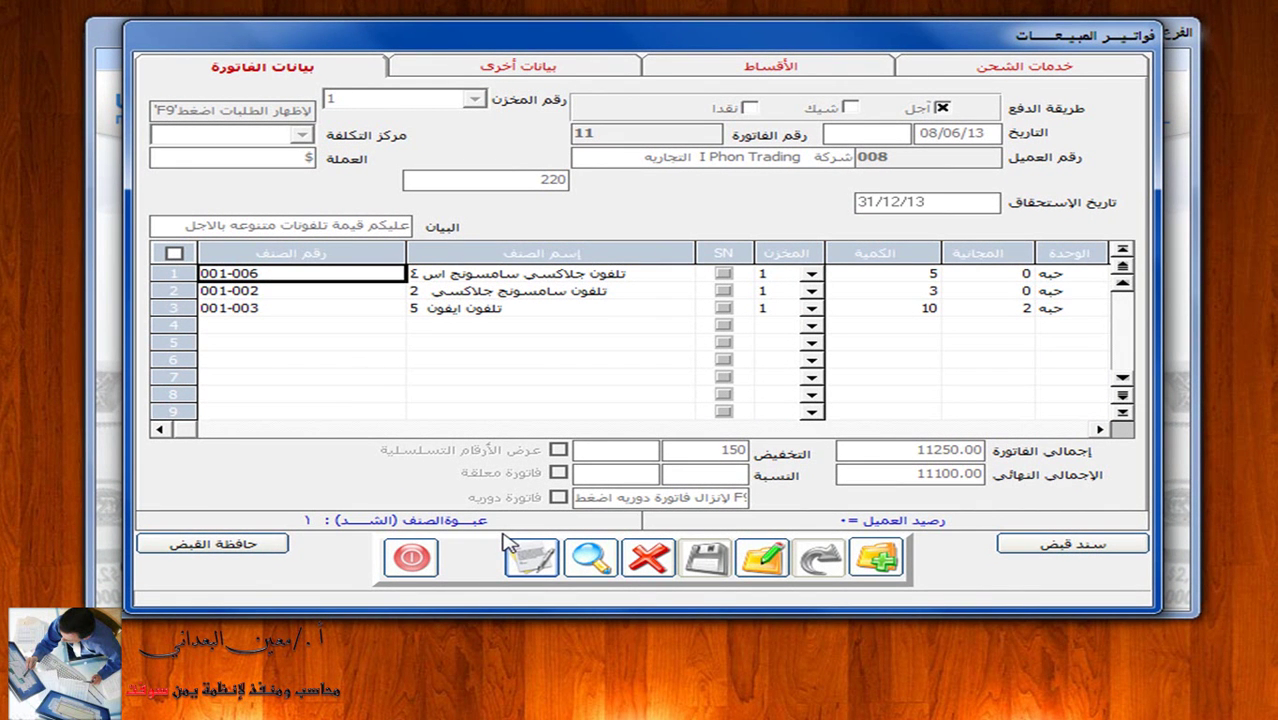
Step: Close the sales invoice and the sales and inventory modules, then enter General Ledger
{"action": "left_click", "coordinate": [414, 562]}
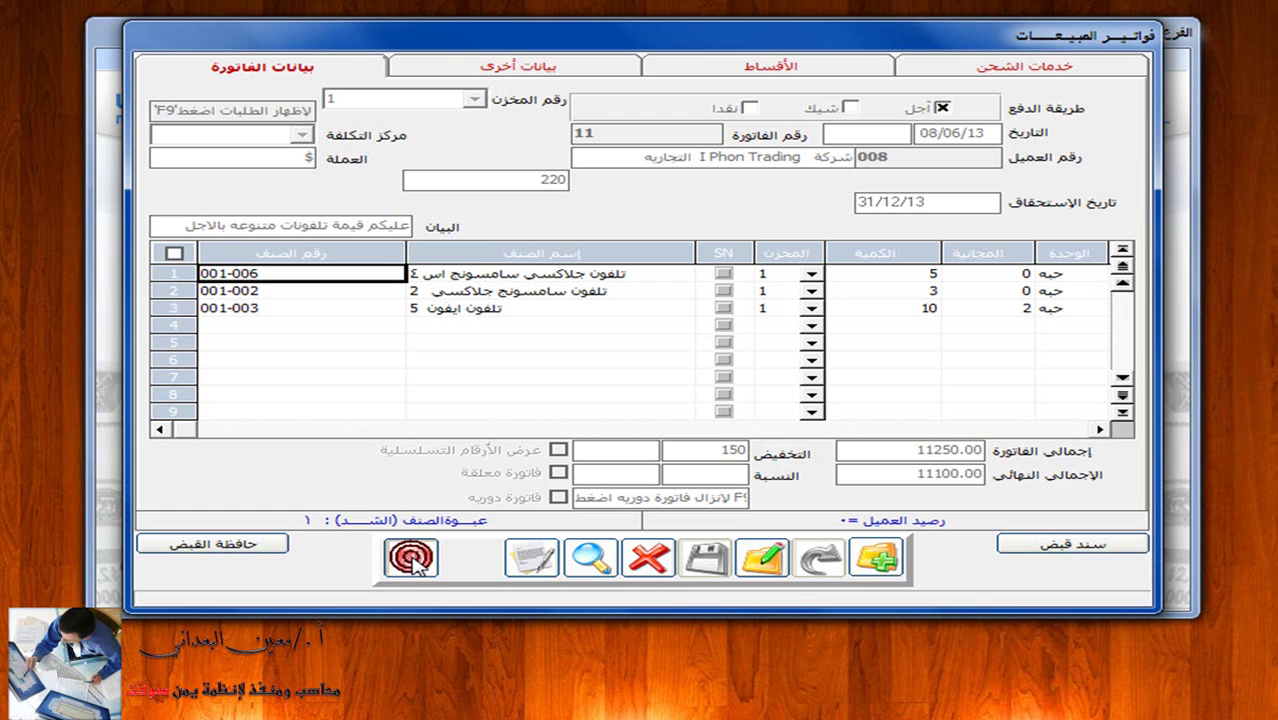
{"action": "left_click", "coordinate": [437, 64]}
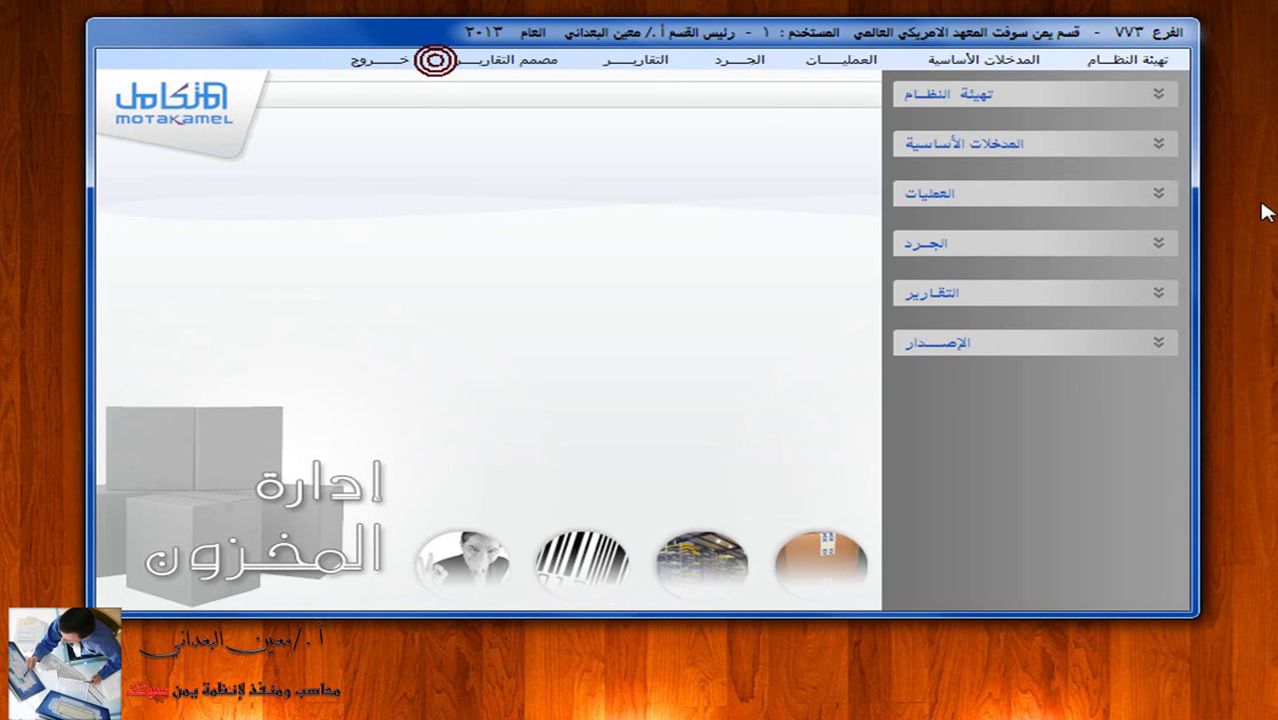
{"action": "left_click", "coordinate": [390, 64]}
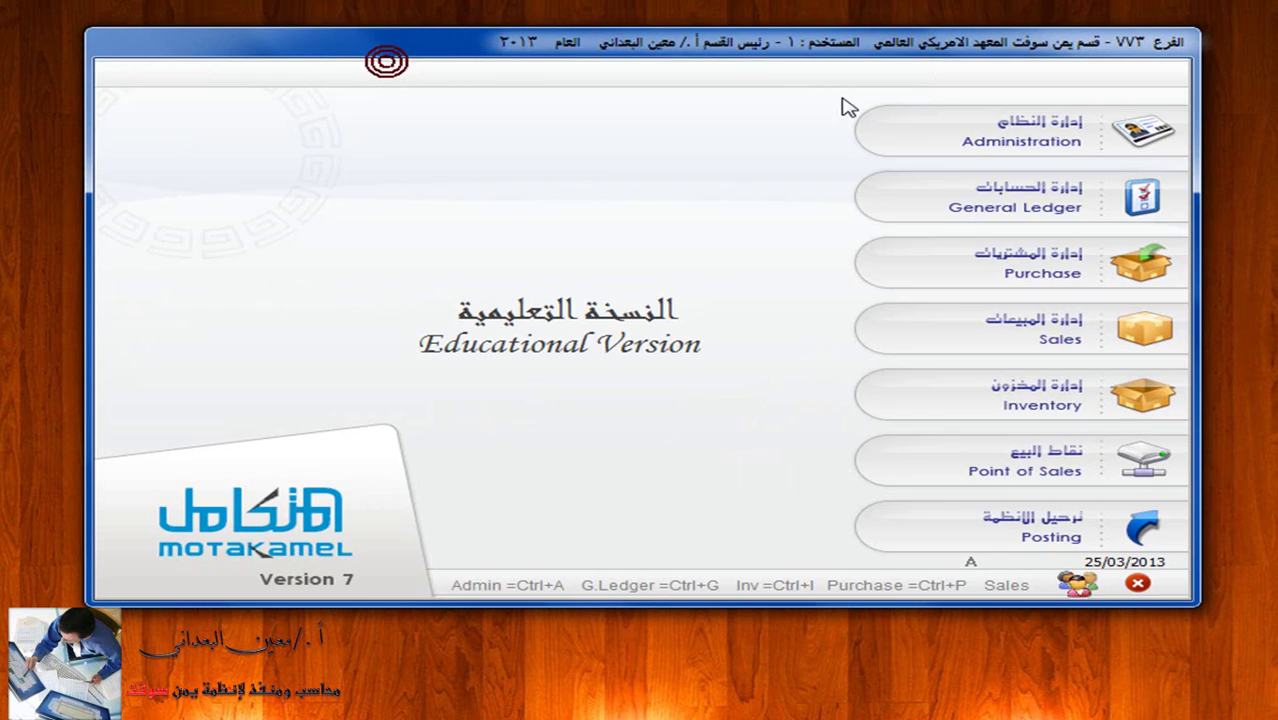
{"action": "left_click", "coordinate": [1130, 195]}
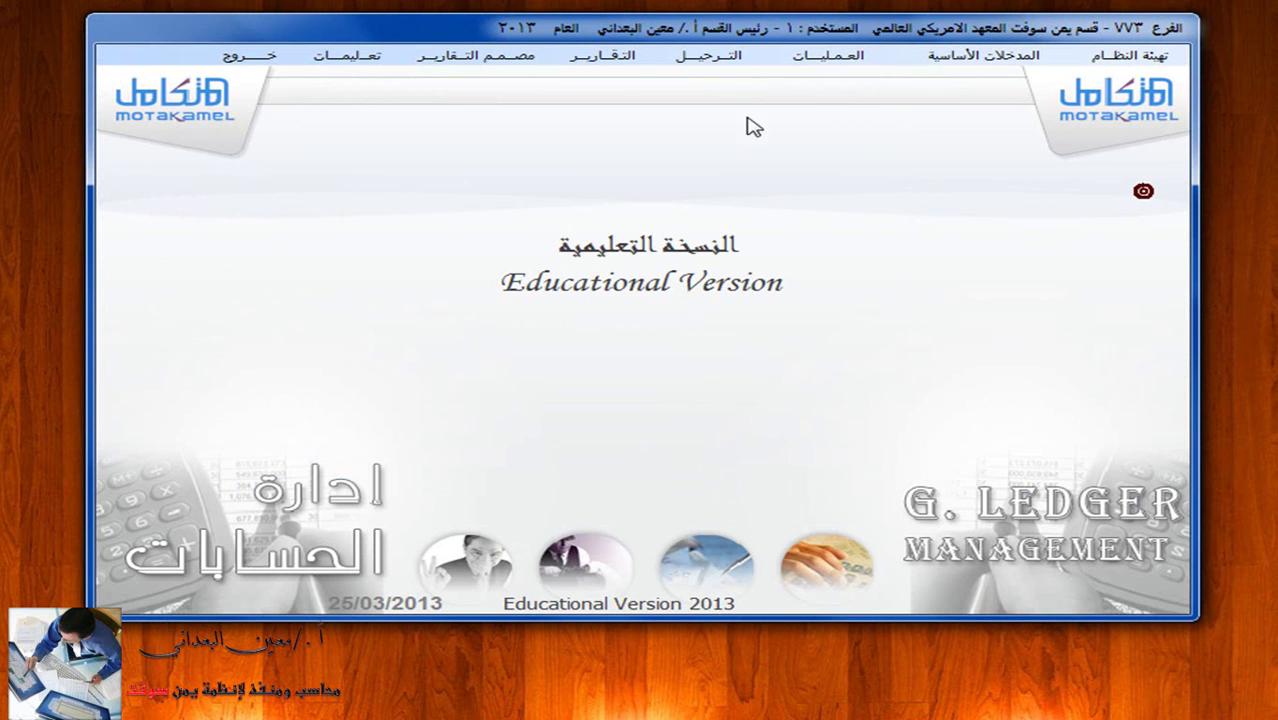
Step: Post credit (أجل-4) sales invoice 11 and close the invoice posting window
{"action": "left_click", "coordinate": [745, 53]}
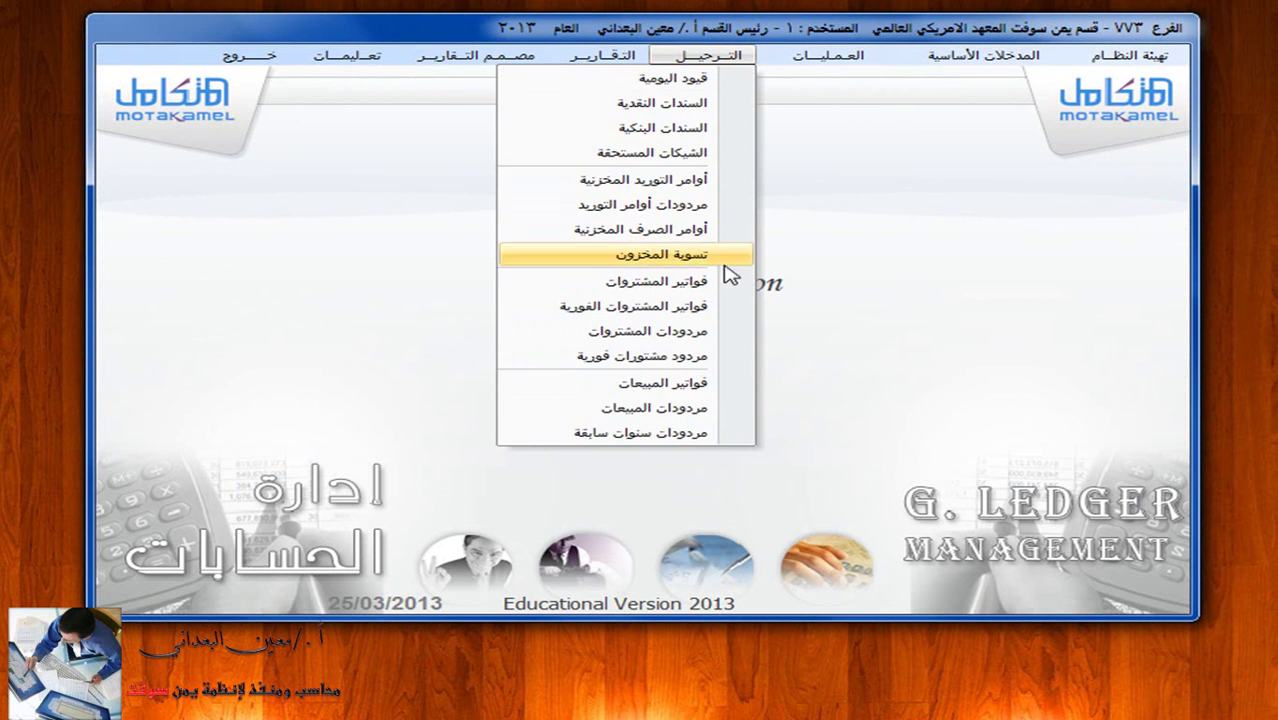
{"action": "left_click", "coordinate": [746, 380]}
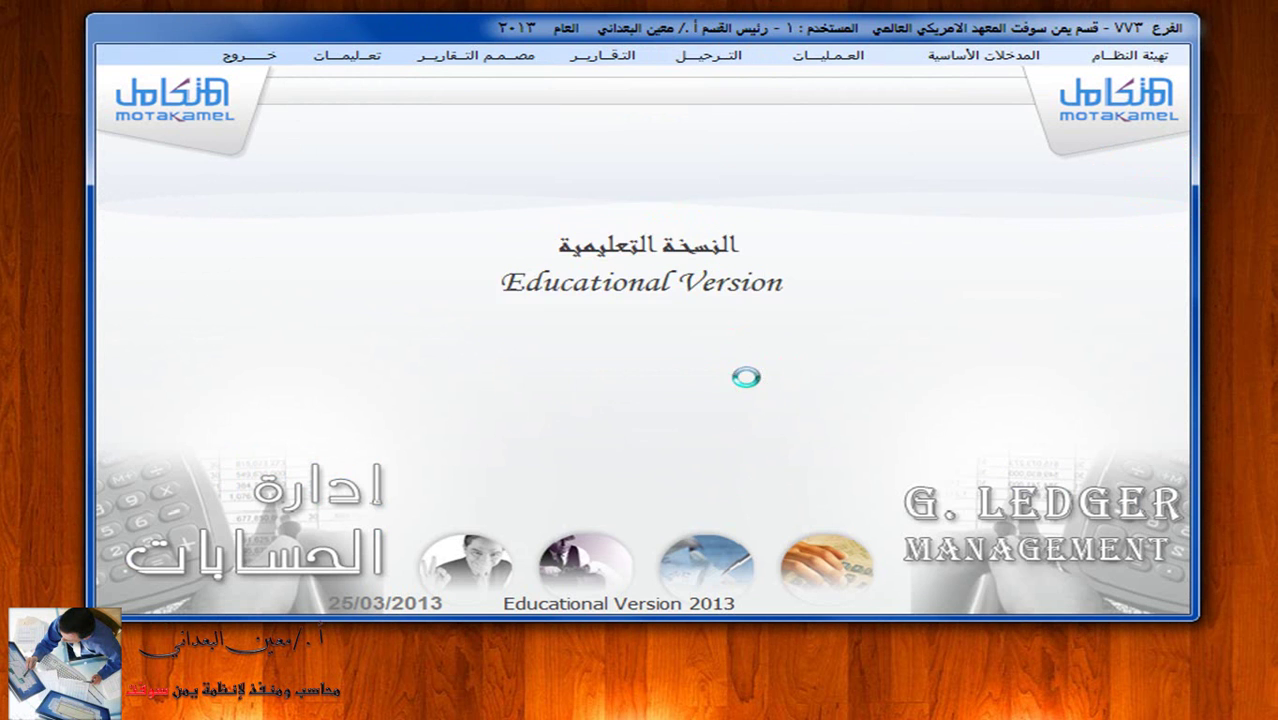
{"action": "left_click", "coordinate": [669, 223]}
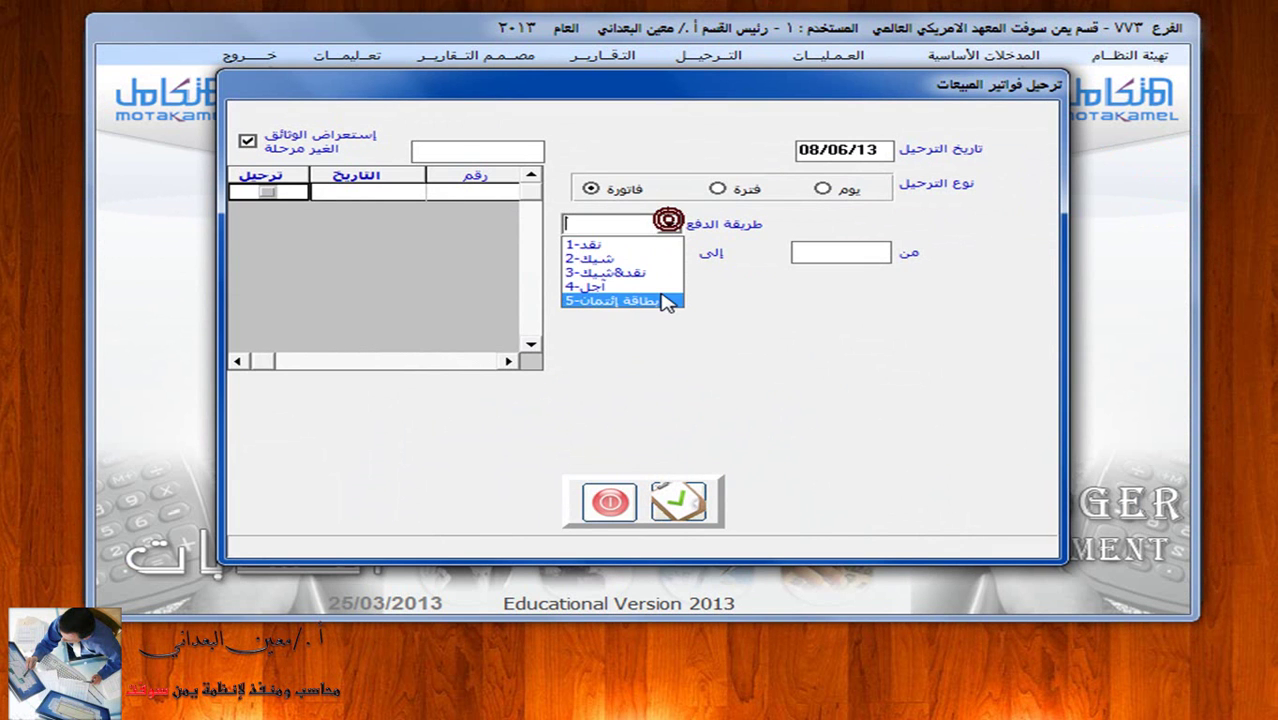
{"action": "left_click", "coordinate": [664, 286]}
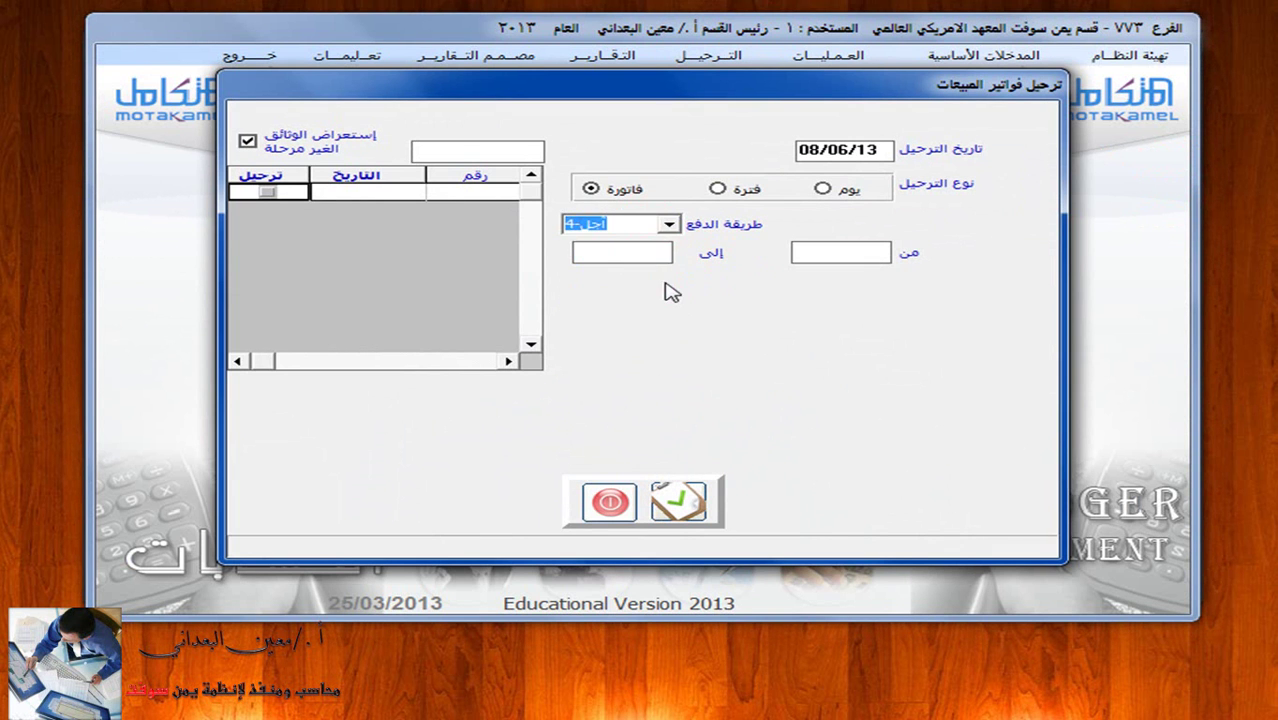
{"action": "left_click", "coordinate": [614, 192]}
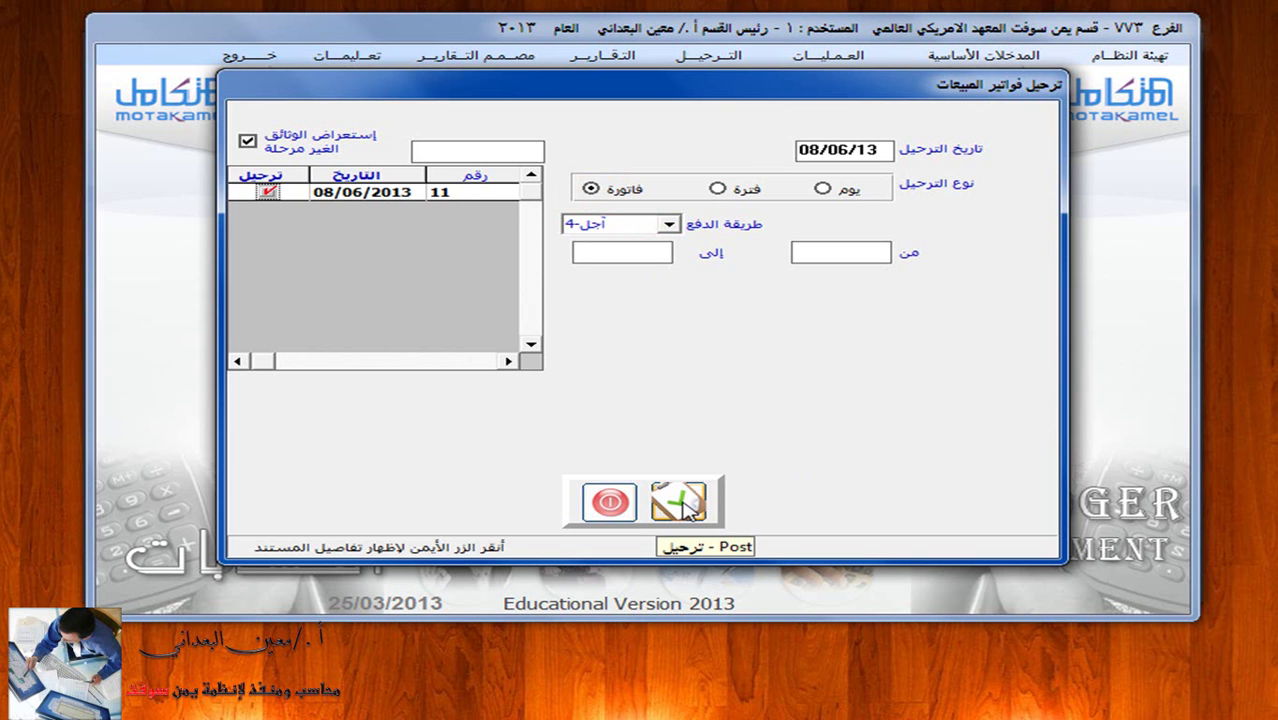
{"action": "left_click", "coordinate": [687, 509]}
{"action": "left_click", "coordinate": [687, 509]}
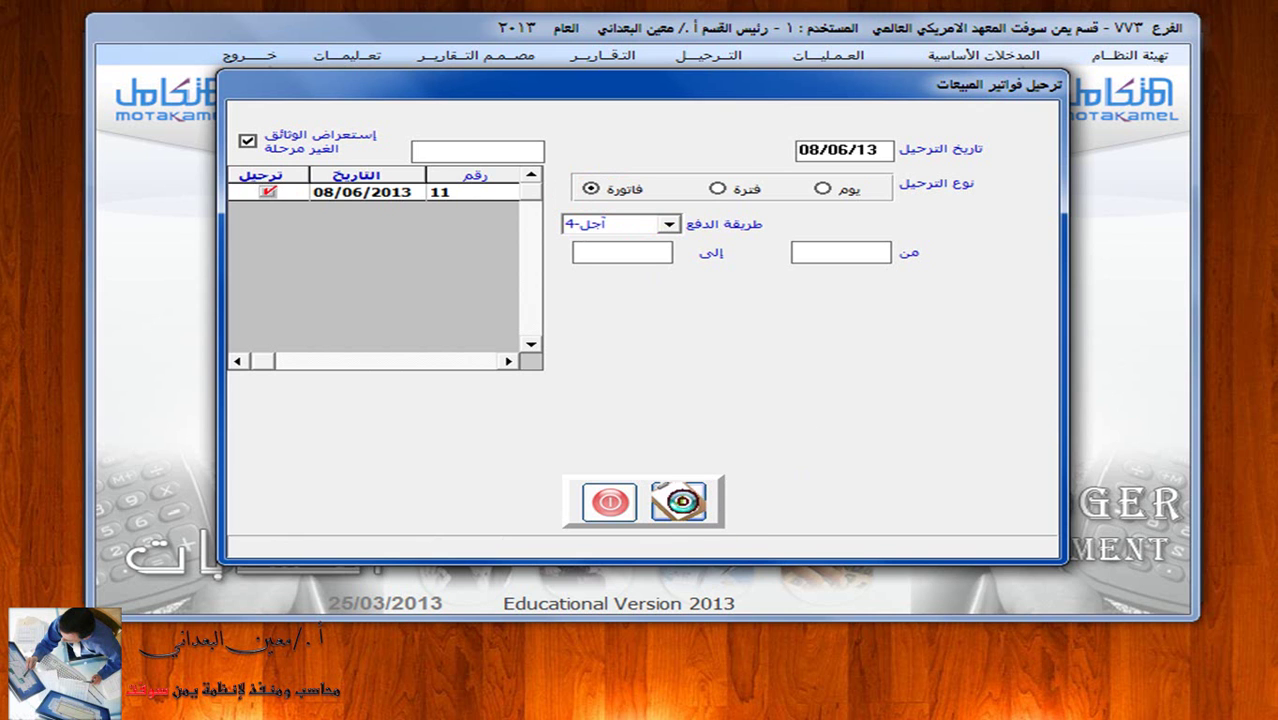
{"action": "left_click", "coordinate": [612, 502]}
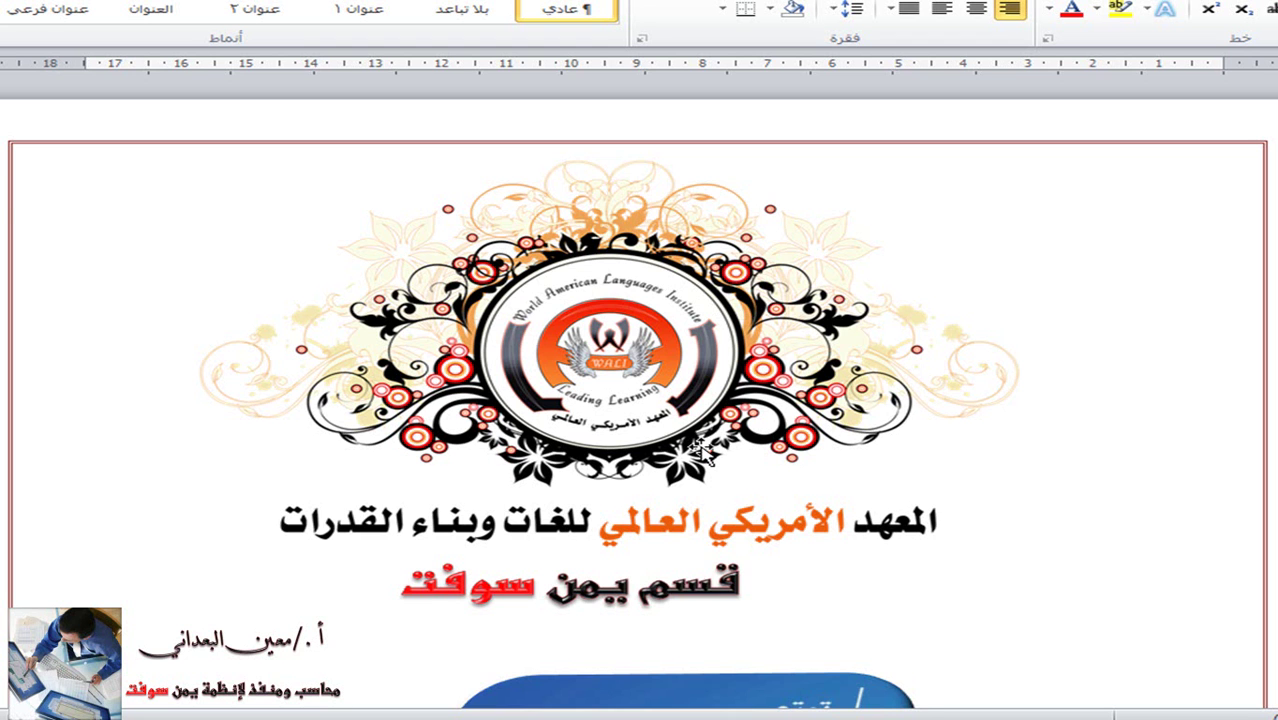
{"action": "scroll", "coordinate": [703, 452], "scroll_direction": "down", "scroll_amount": 7}
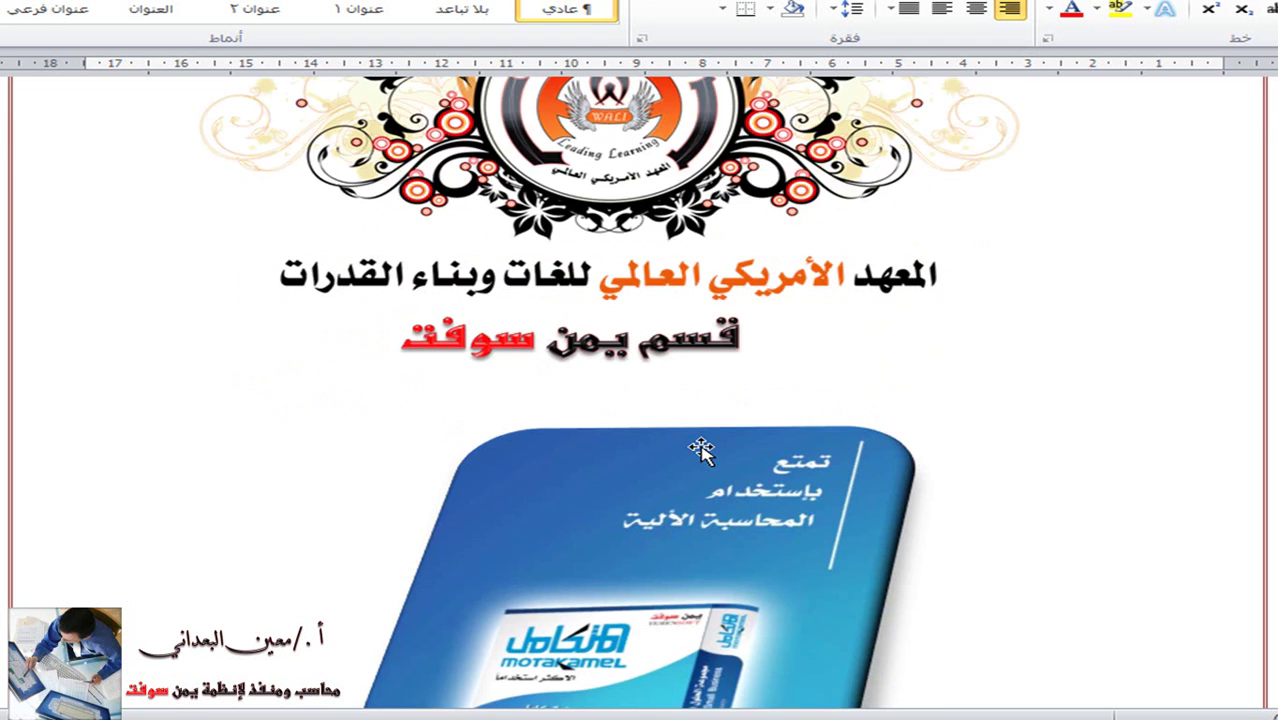
{"action": "scroll", "coordinate": [703, 452], "scroll_direction": "down", "scroll_amount": 3}
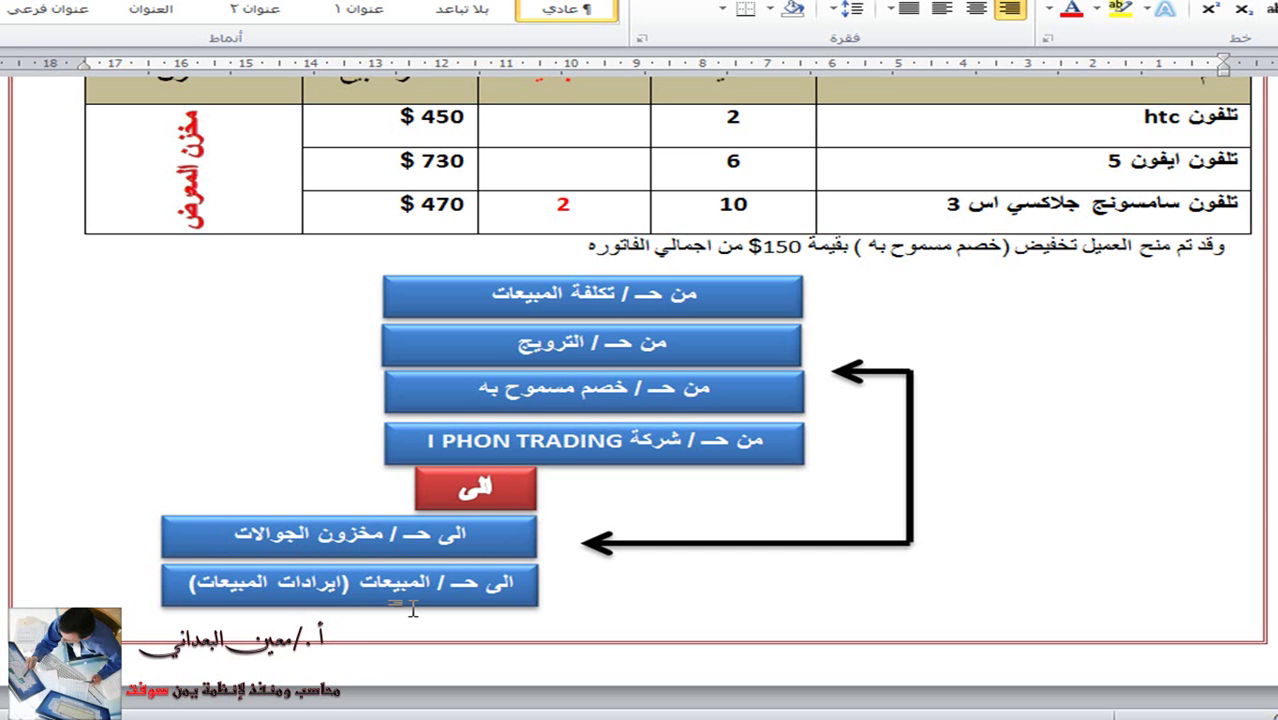
{"action": "key", "text": "super+Tab"}
{"action": "key", "text": "super+Tab"}
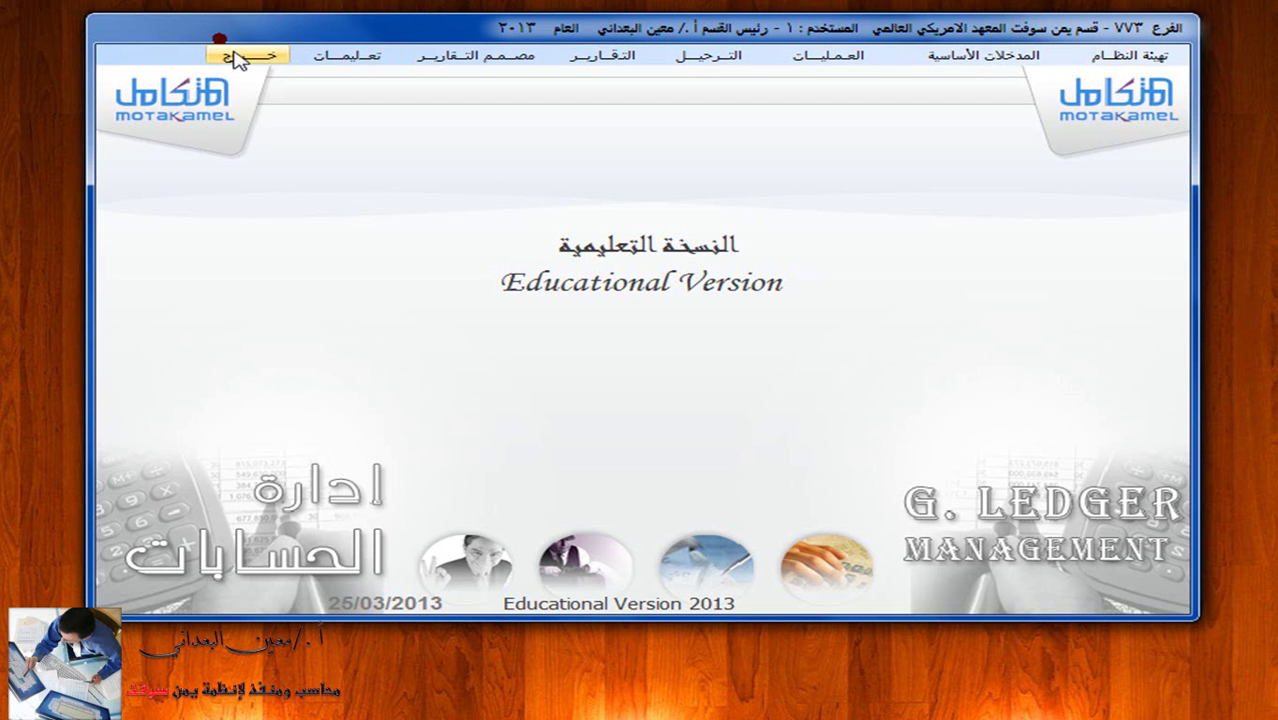
Step: Return to the launcher and open the General Journal (اليومية العامة) report settings in General Ledger
{"action": "left_click", "coordinate": [236, 53]}
{"action": "left_click", "coordinate": [1142, 197]}
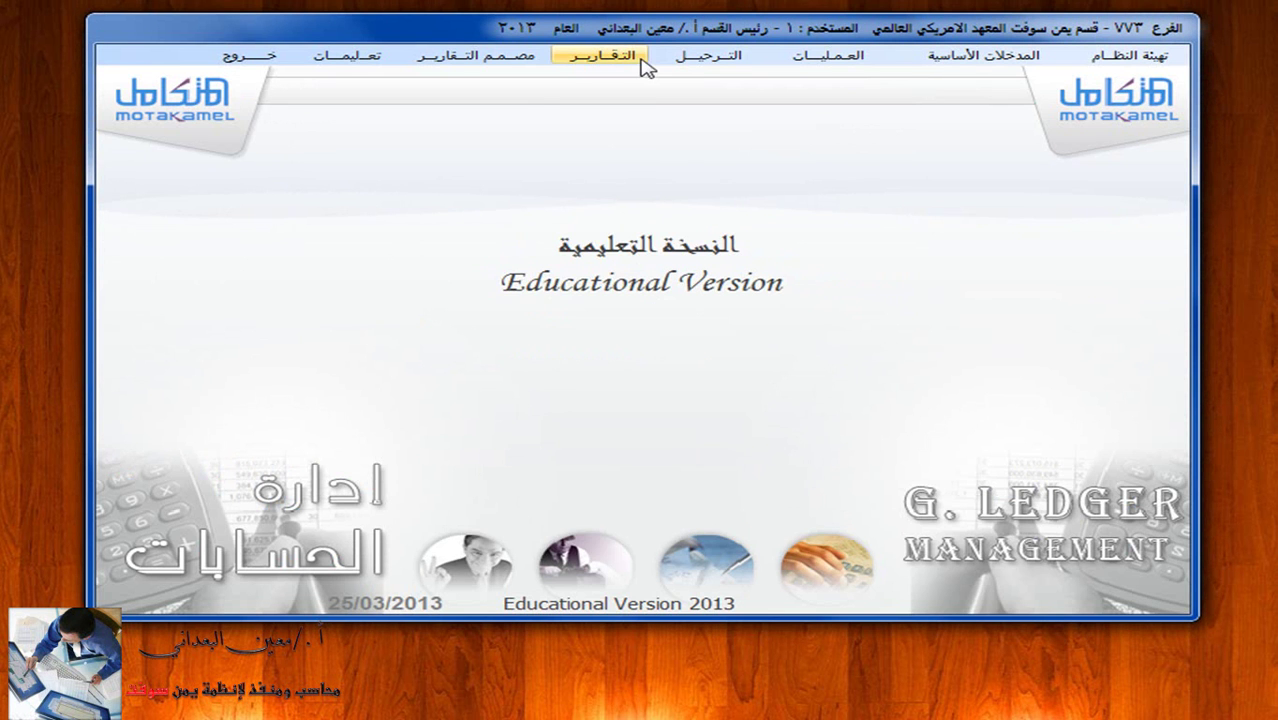
{"action": "left_click", "coordinate": [632, 55]}
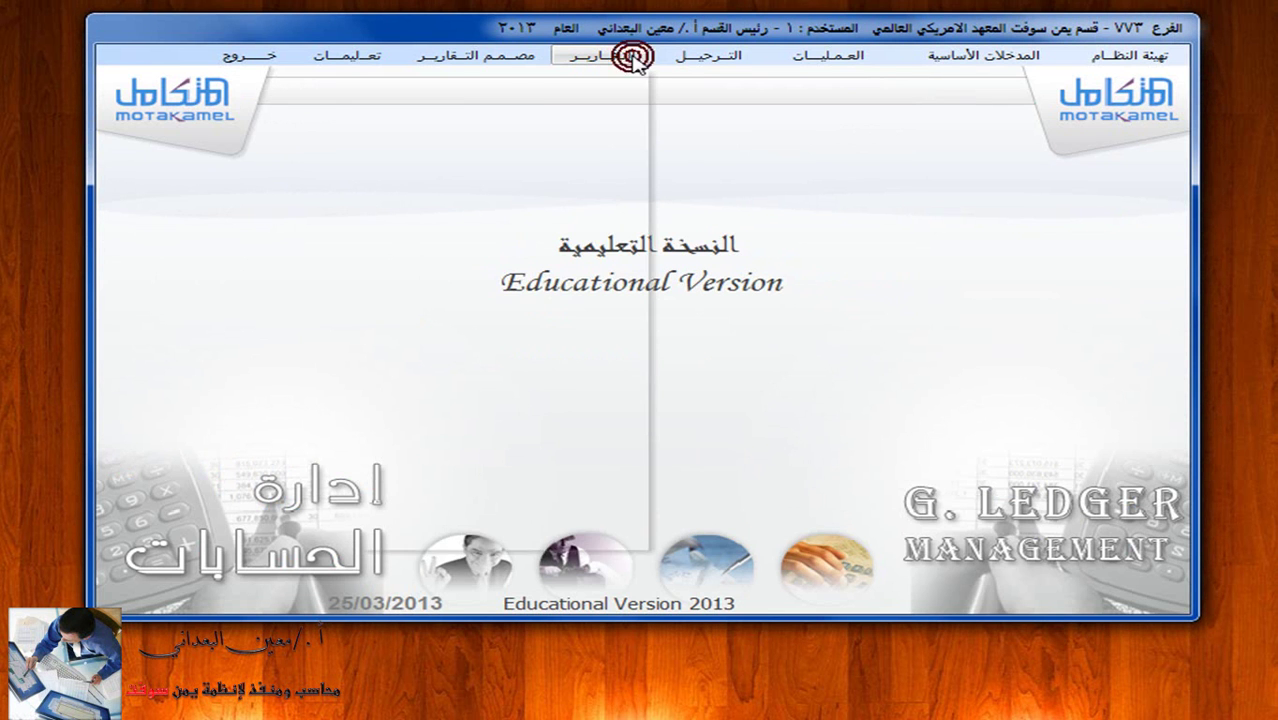
{"action": "left_click", "coordinate": [630, 434]}
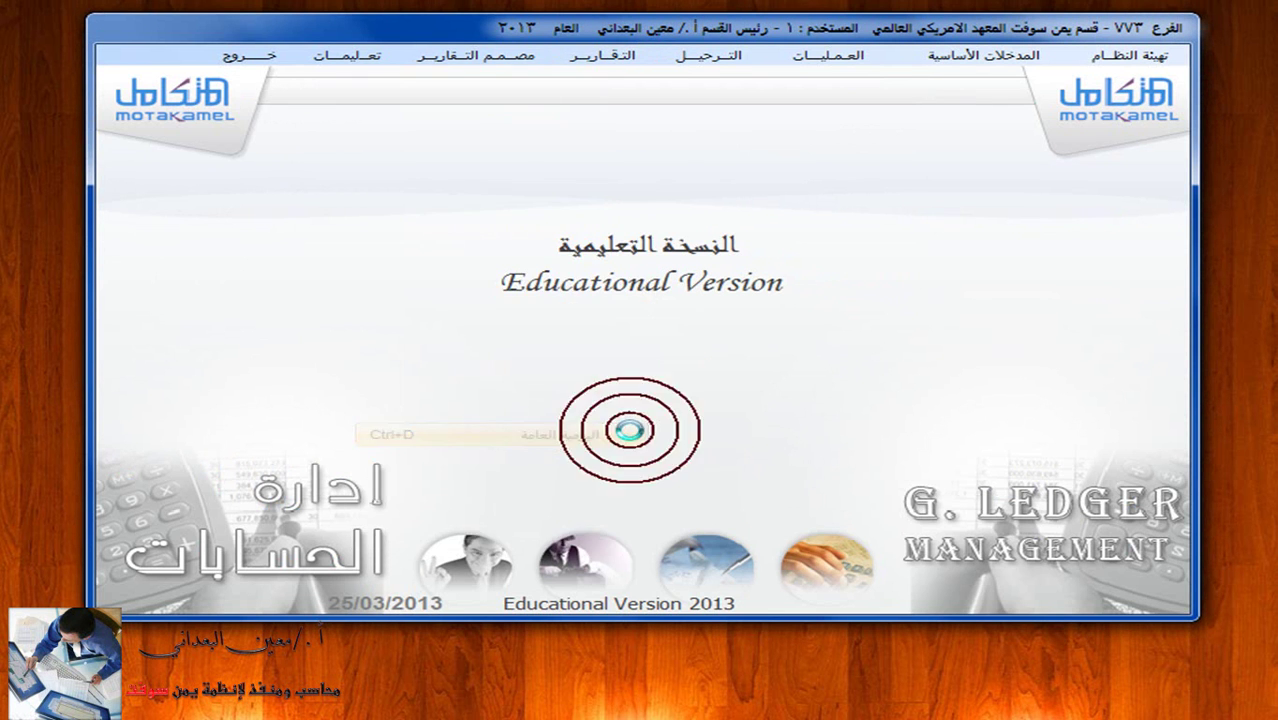
Step: Preview the General Journal for credit (أجل-4) sales invoice 11, then close the preview
{"action": "left_click", "coordinate": [834, 100]}
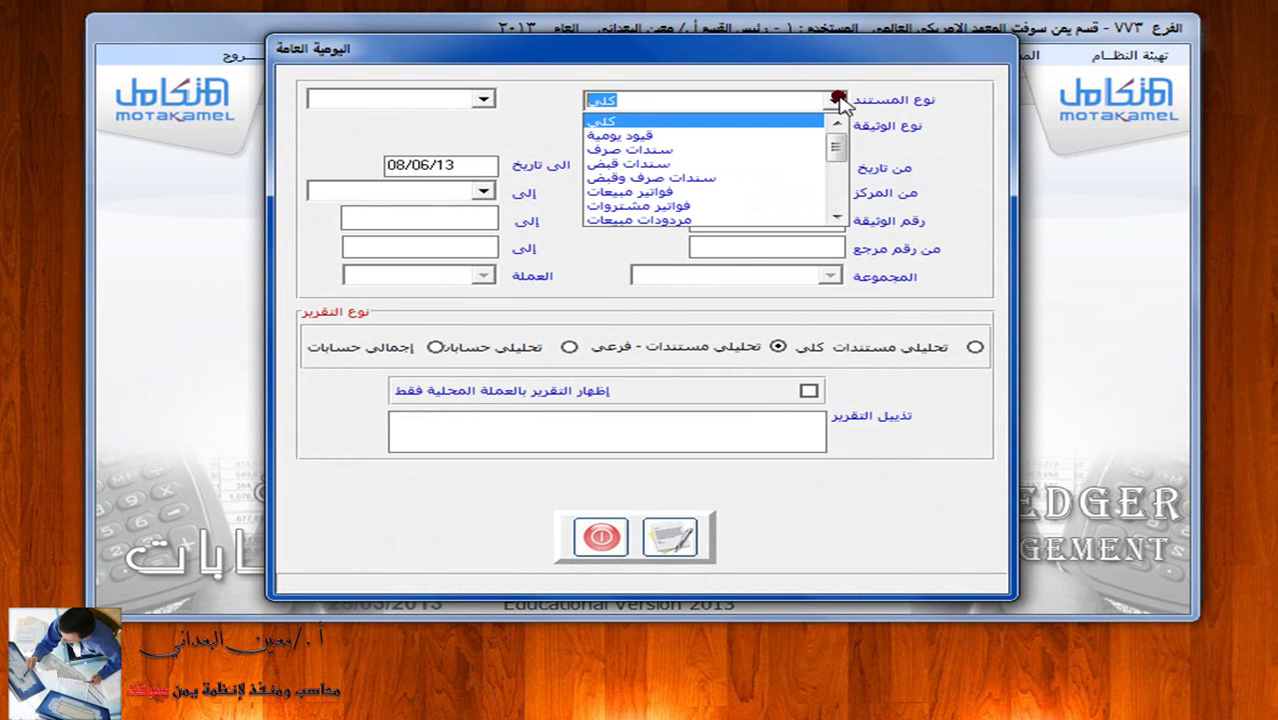
{"action": "left_click", "coordinate": [796, 191]}
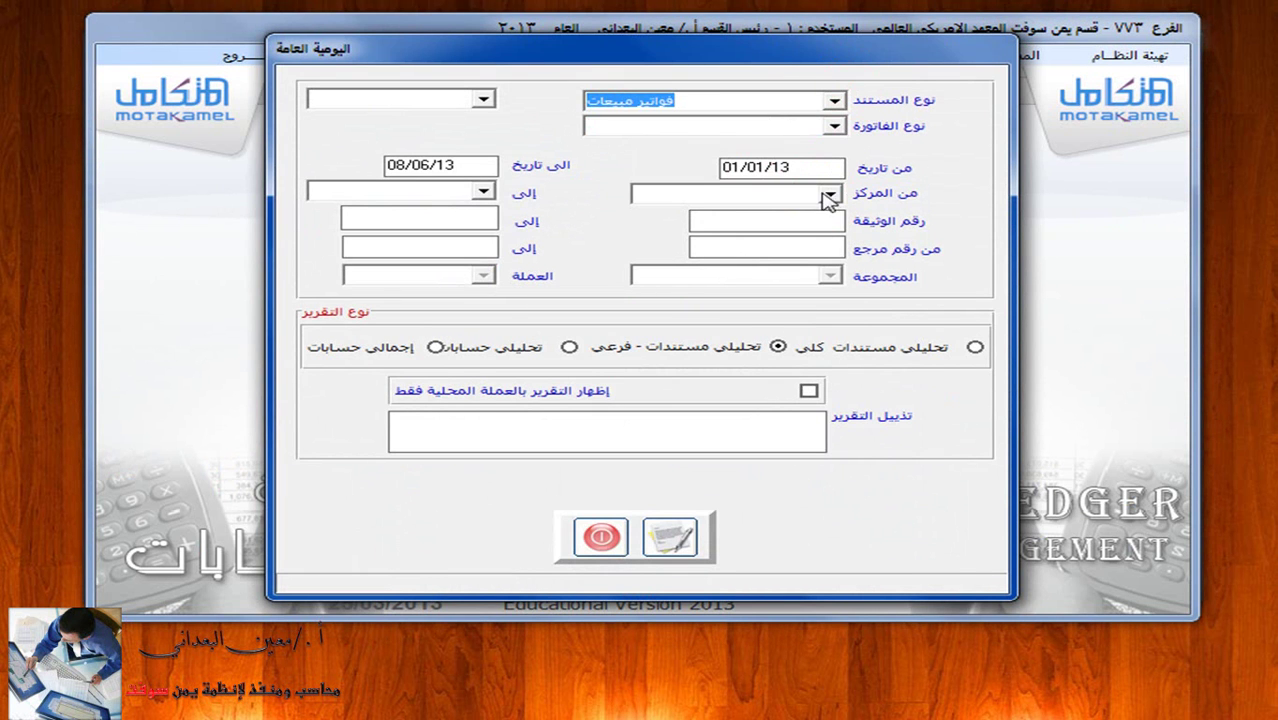
{"action": "left_click", "coordinate": [834, 220]}
{"action": "left_click", "coordinate": [834, 126]}
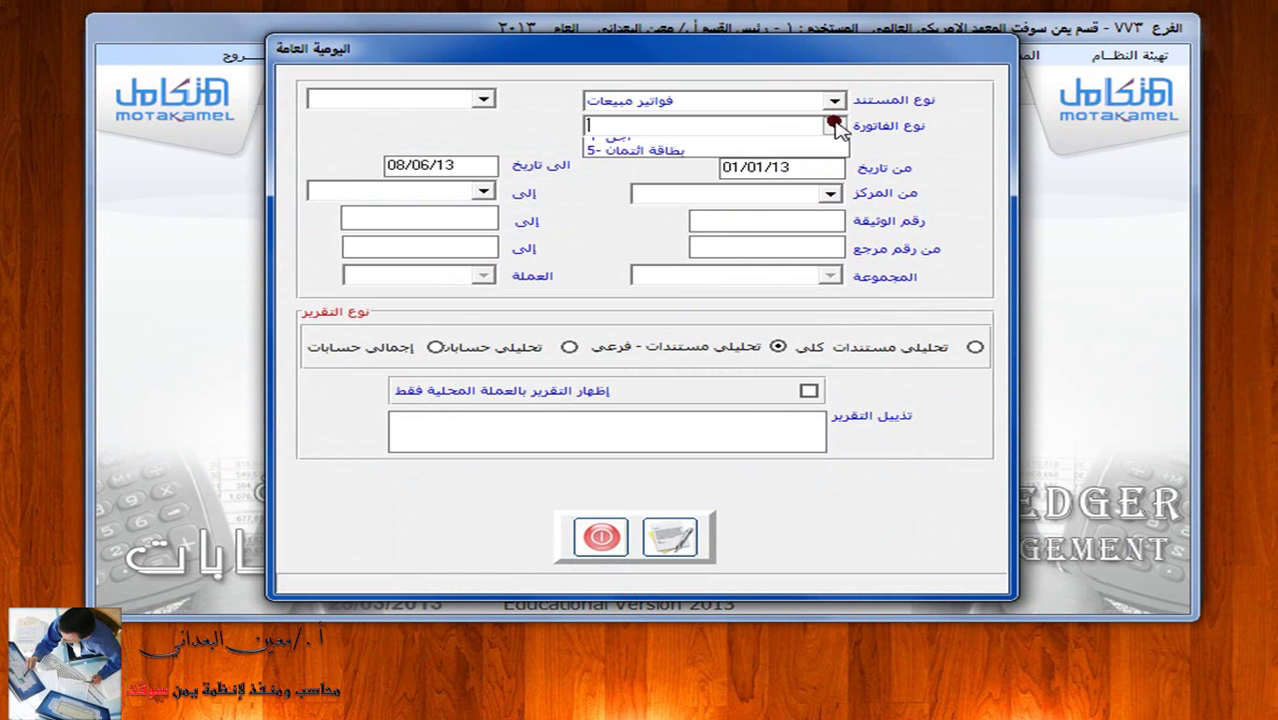
{"action": "left_click", "coordinate": [783, 192]}
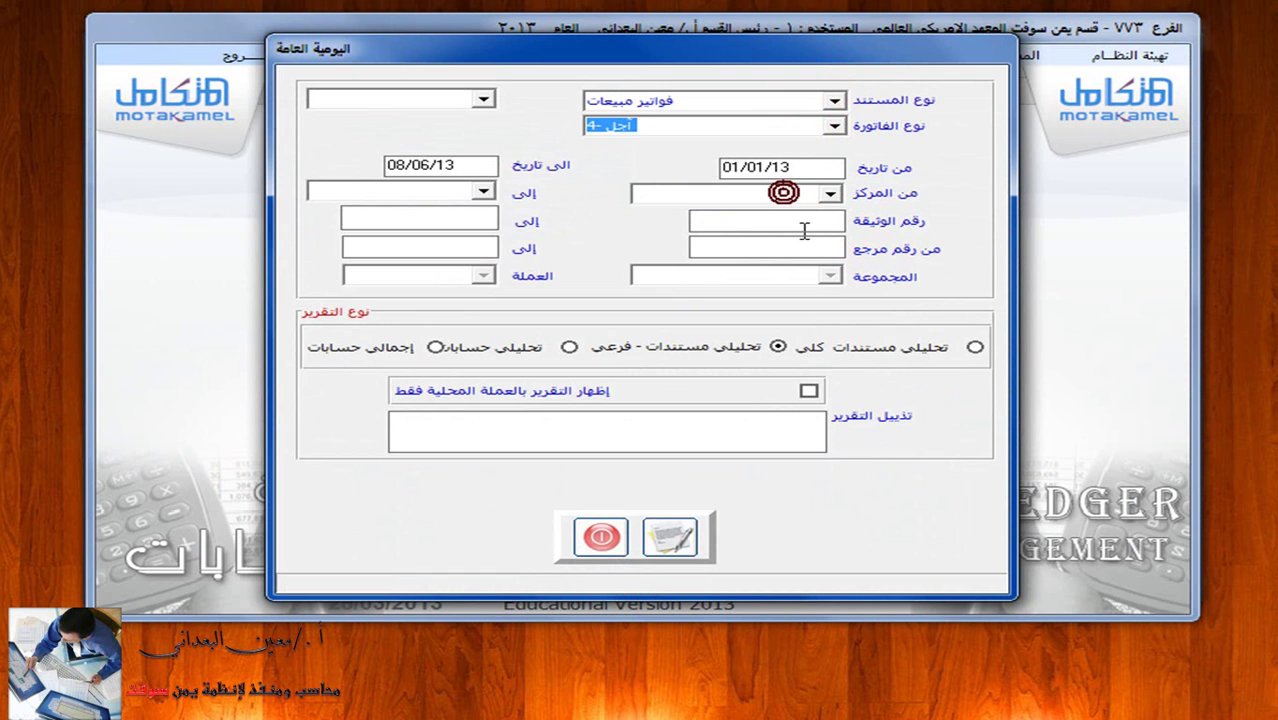
{"action": "left_click", "coordinate": [800, 224]}
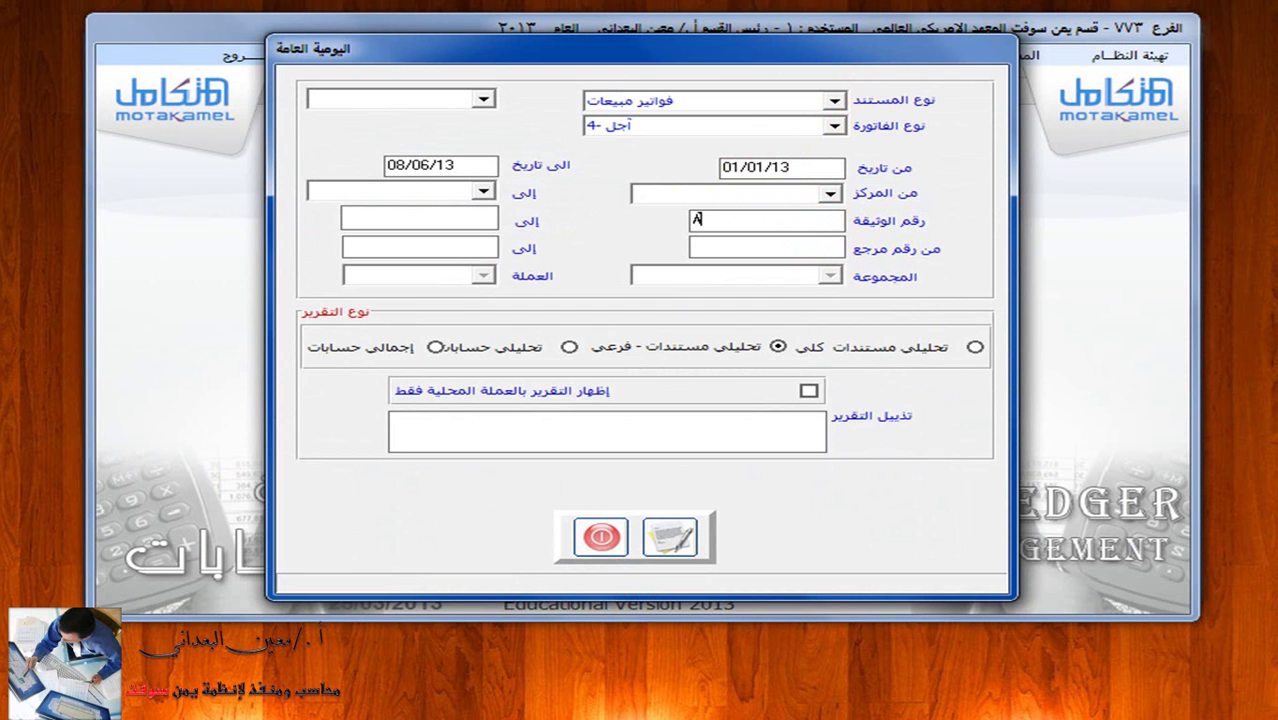
{"action": "key", "text": "BackSpace"}
{"action": "type", "text": "11"}
{"action": "left_click", "coordinate": [670, 537]}
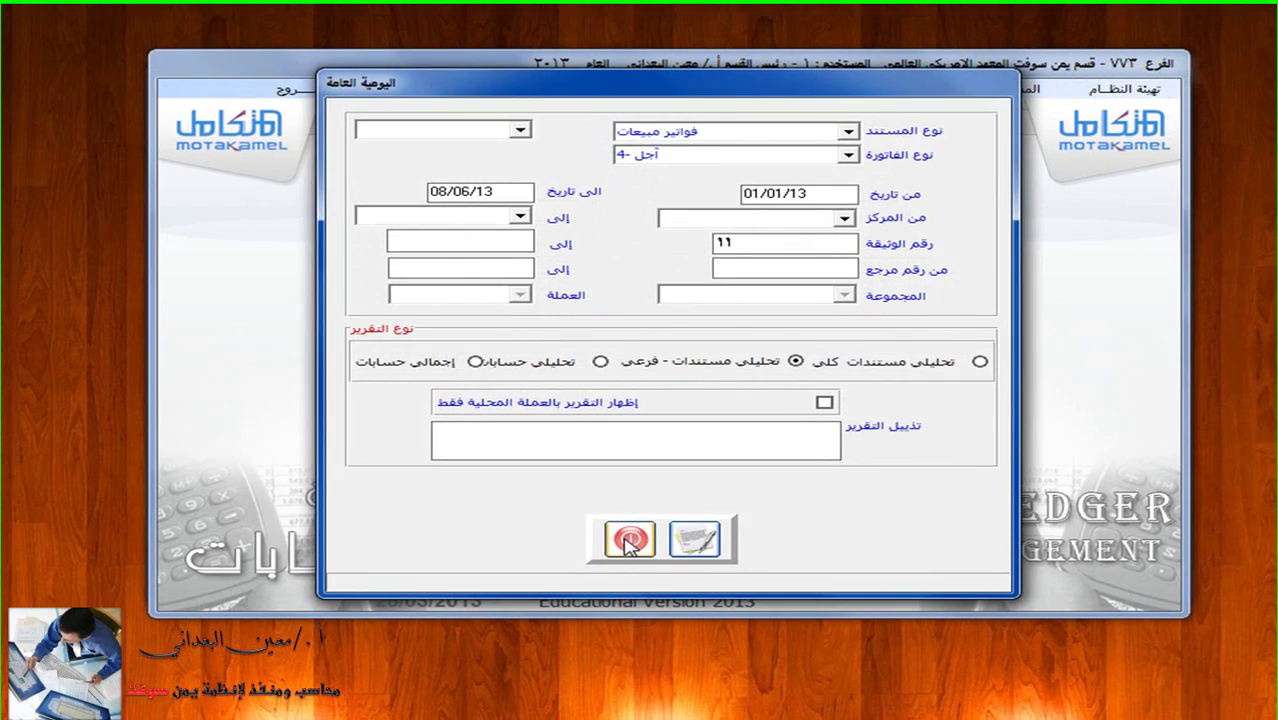
{"action": "key", "text": "Escape"}
Step: Go from the ledger to Sales Management and open the sales invoices form from العمليات
{"action": "left_click", "coordinate": [296, 84]}
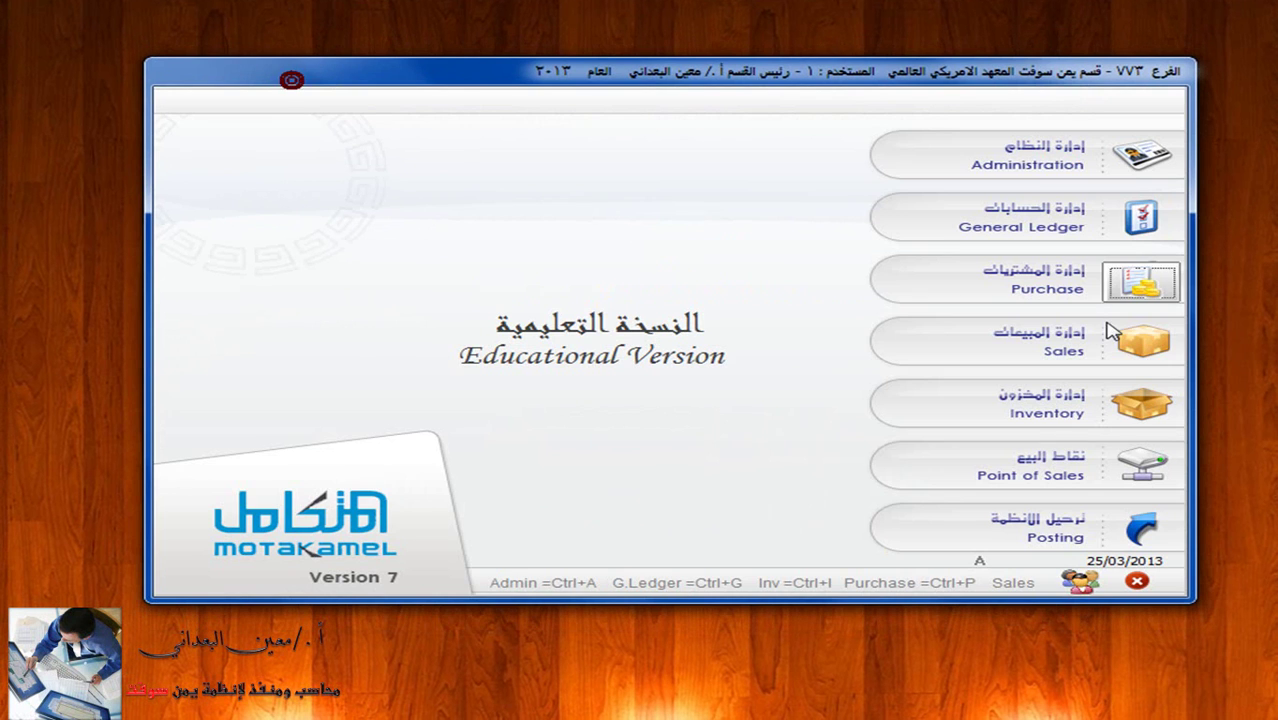
{"action": "key", "text": "ctrl+s"}
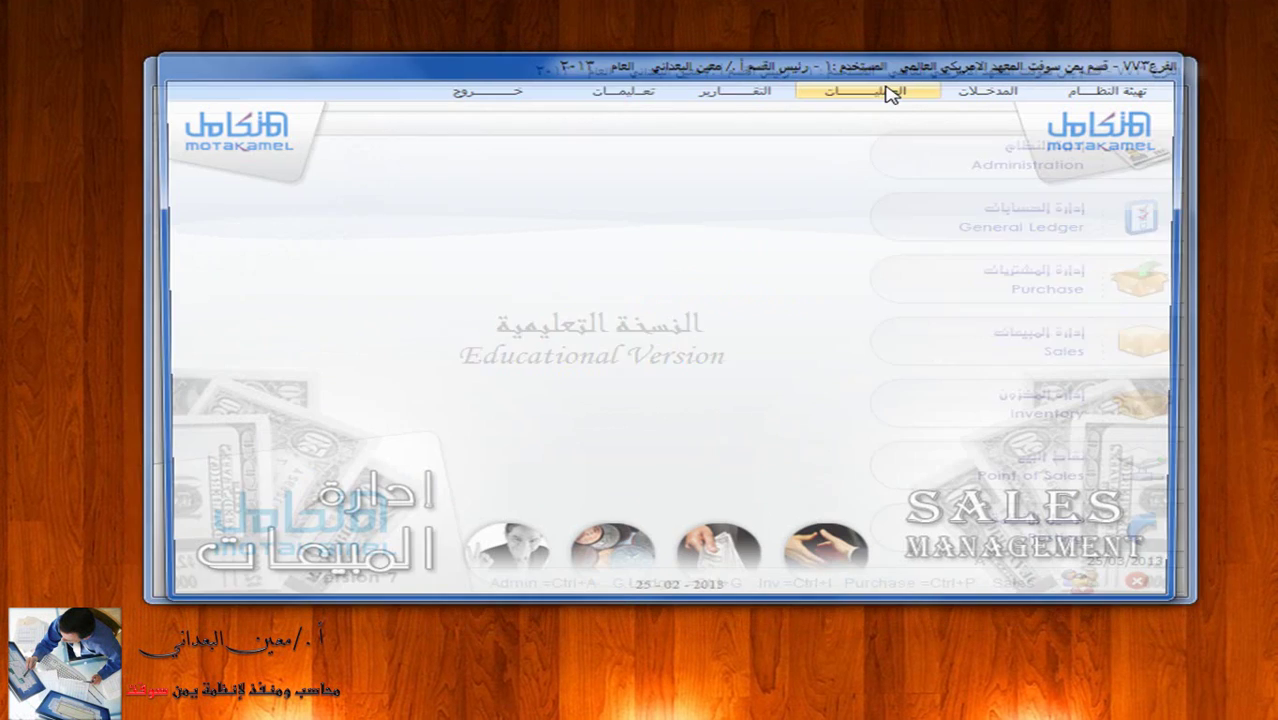
{"action": "left_click", "coordinate": [880, 93]}
{"action": "left_click", "coordinate": [912, 193]}
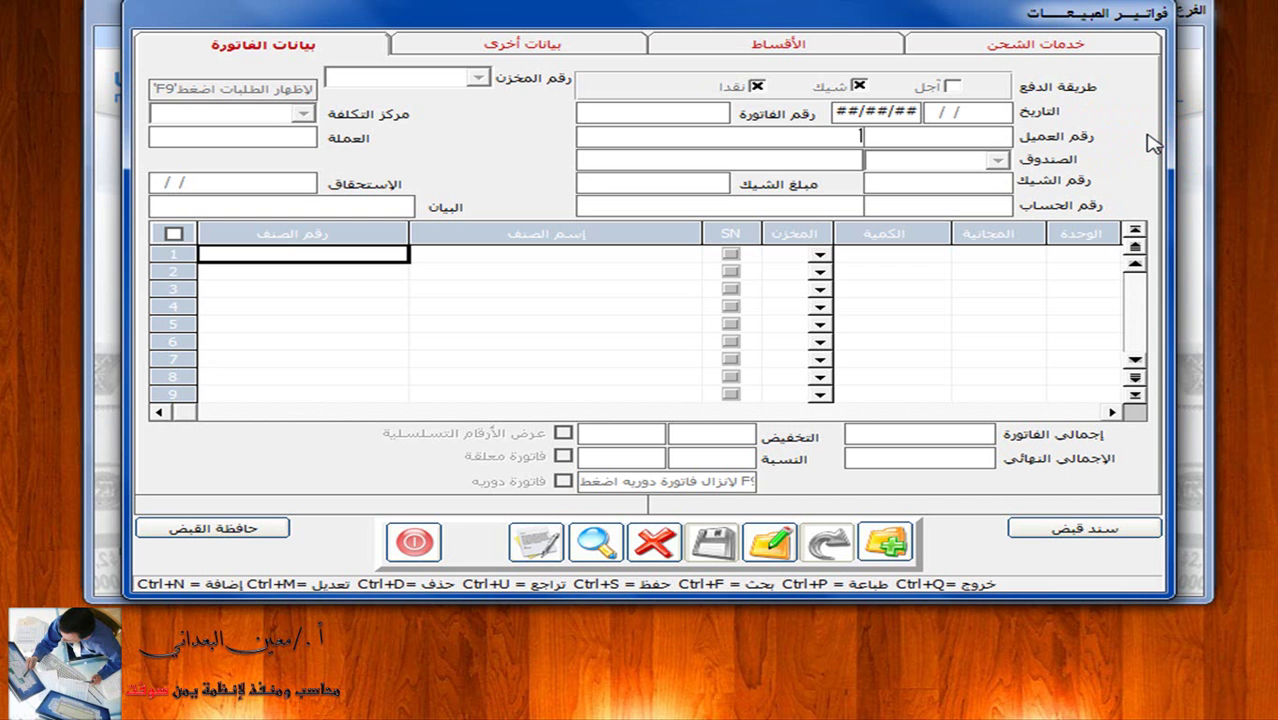
{"action": "key", "text": "super+Tab"}
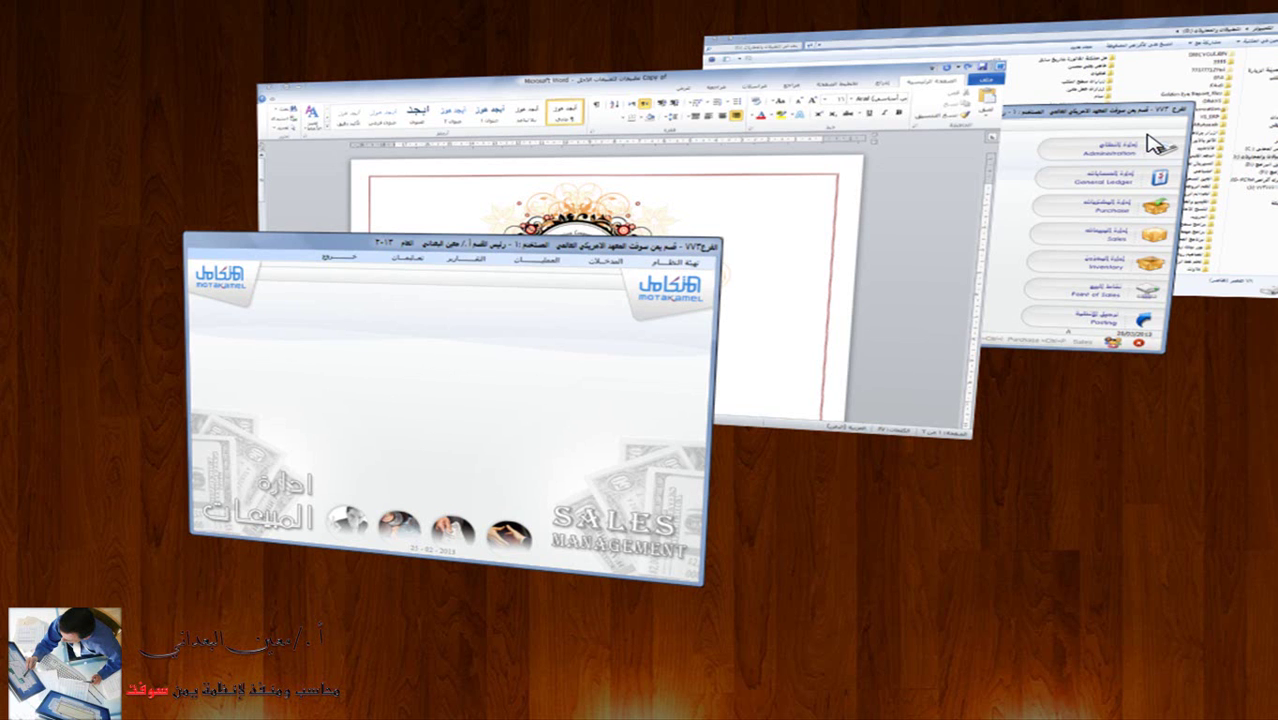
{"action": "key", "text": "super+Tab"}
{"action": "scroll", "coordinate": [1129, 283], "scroll_direction": "down", "scroll_amount": 4}
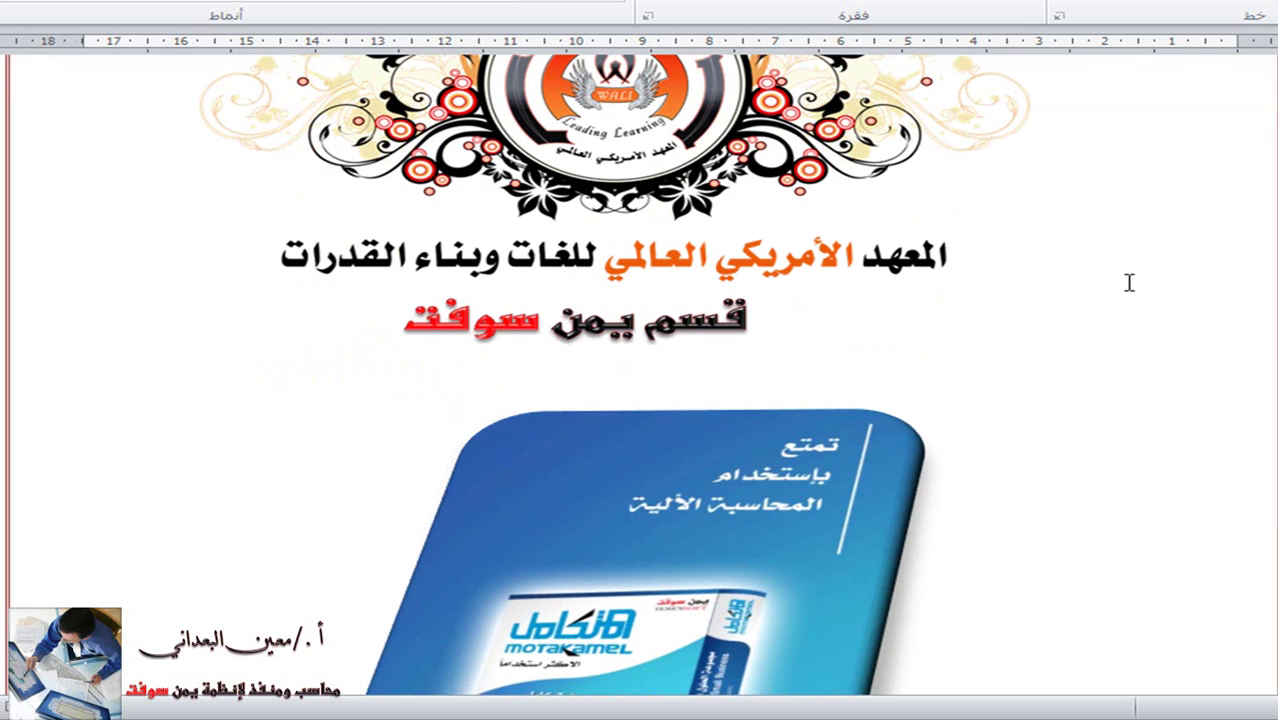
{"action": "scroll", "coordinate": [1129, 283], "scroll_direction": "down", "scroll_amount": 18}
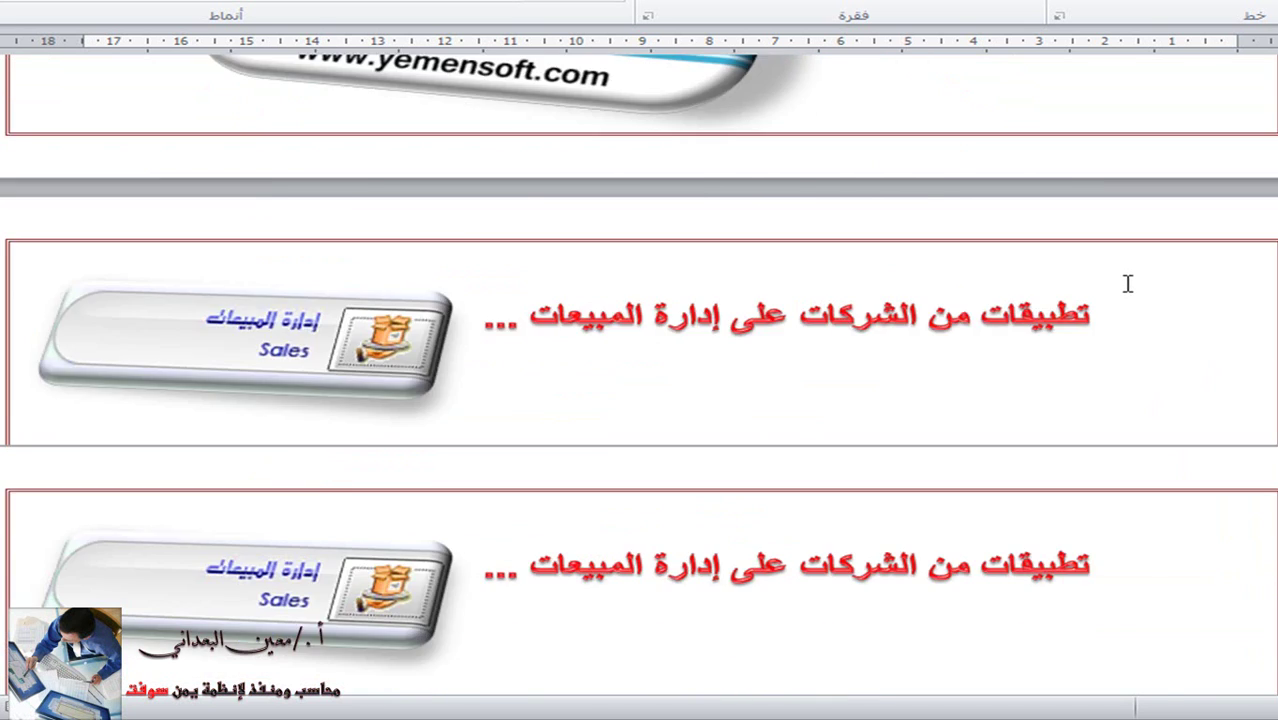
{"action": "scroll", "coordinate": [1128, 284], "scroll_direction": "down", "scroll_amount": 7}
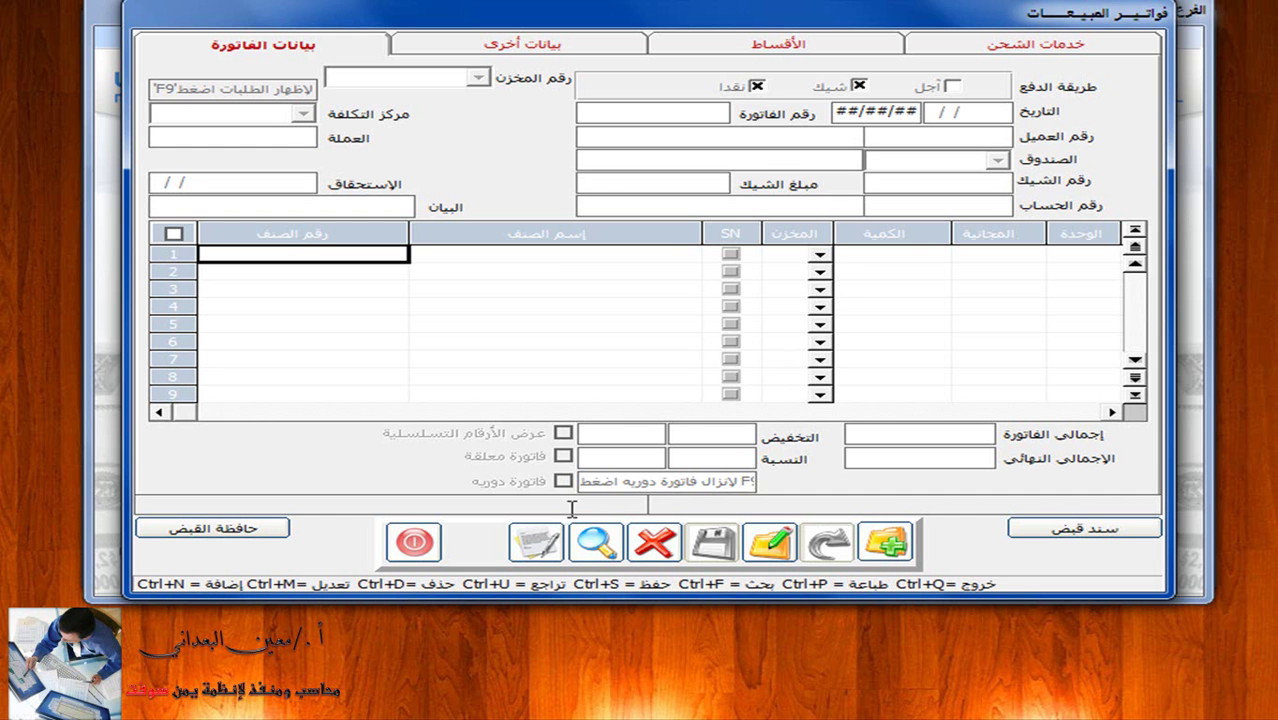
Step: Close the sales invoice and open the General Ledger chart of accounts as a tree
{"action": "left_click", "coordinate": [414, 541]}
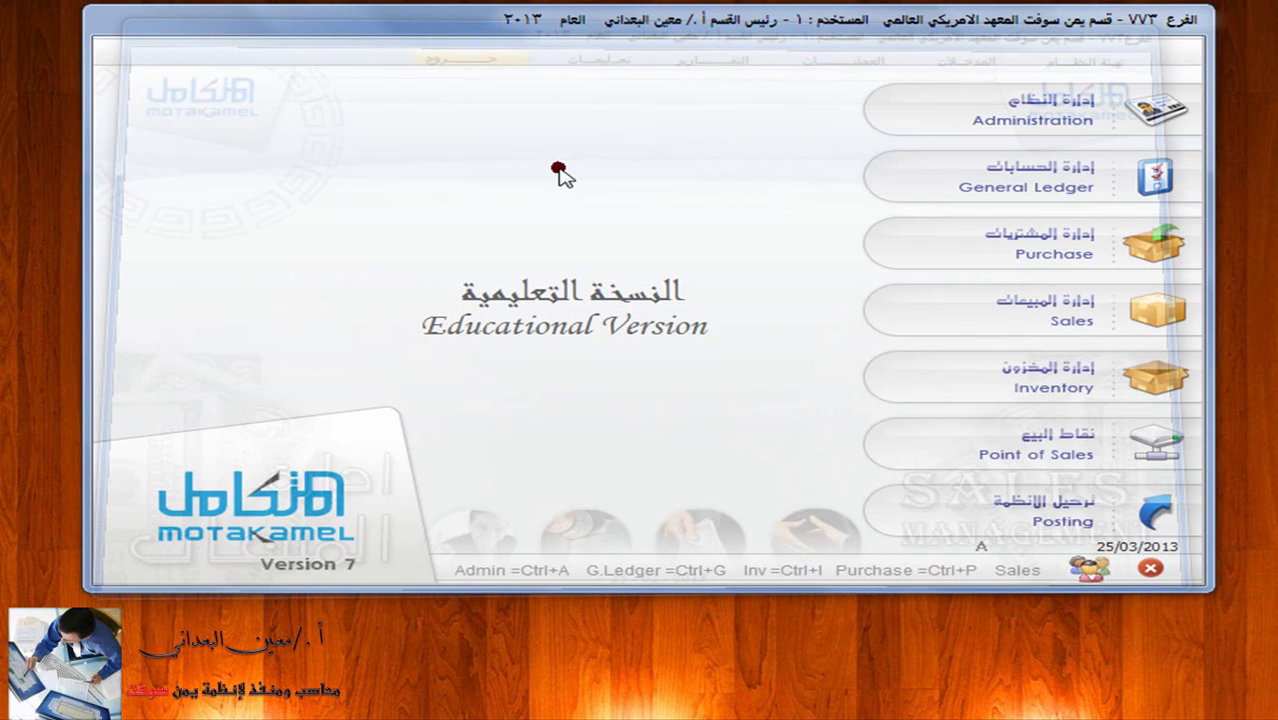
{"action": "left_click", "coordinate": [1035, 185]}
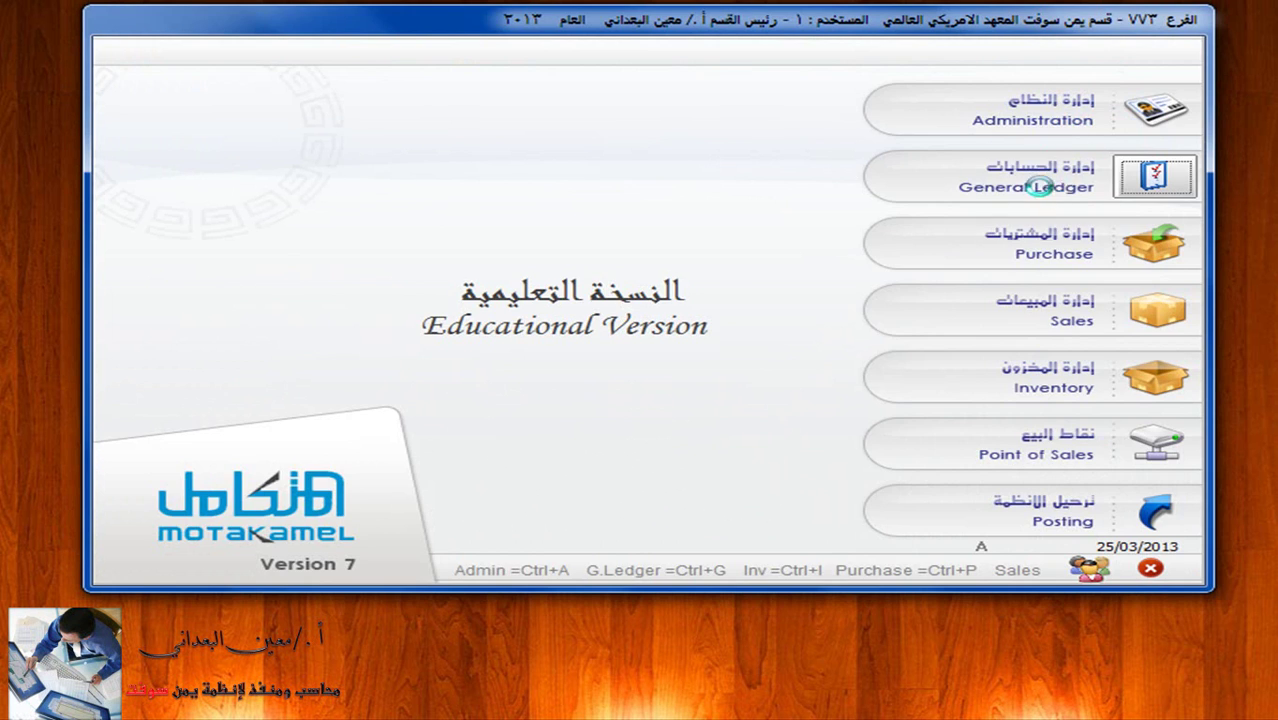
{"action": "left_click", "coordinate": [1030, 38]}
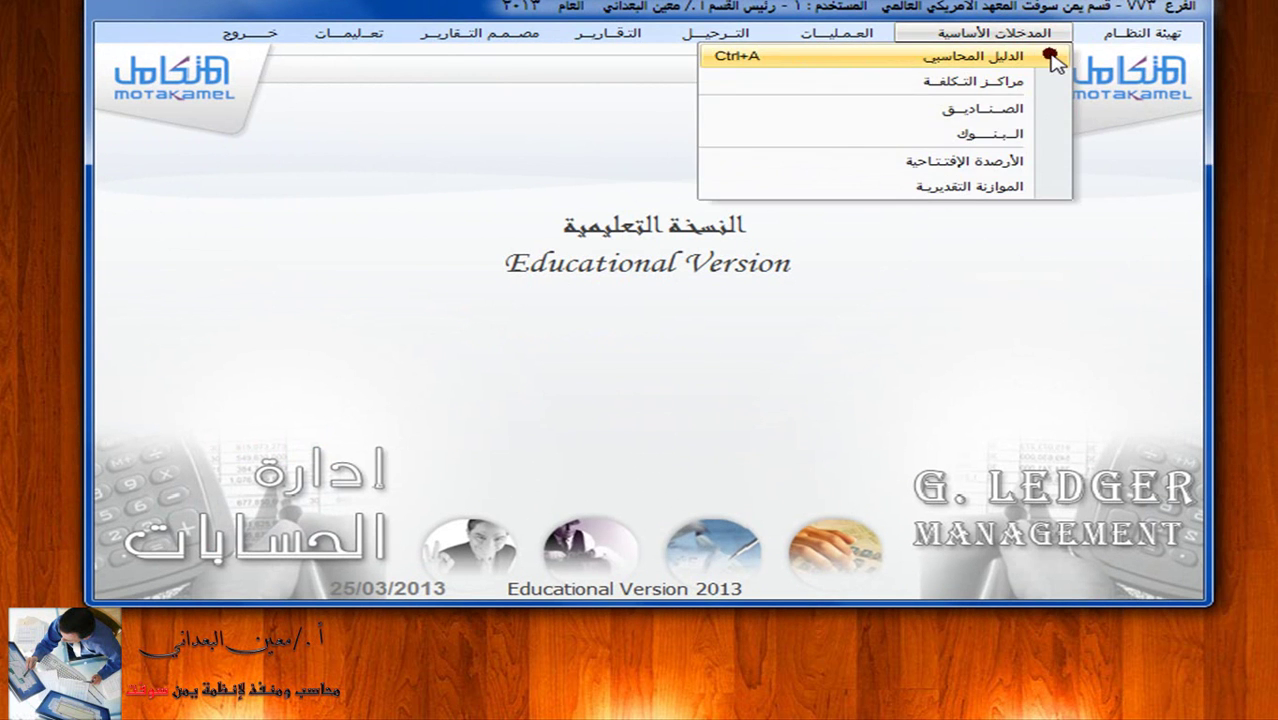
{"action": "left_click", "coordinate": [1049, 54]}
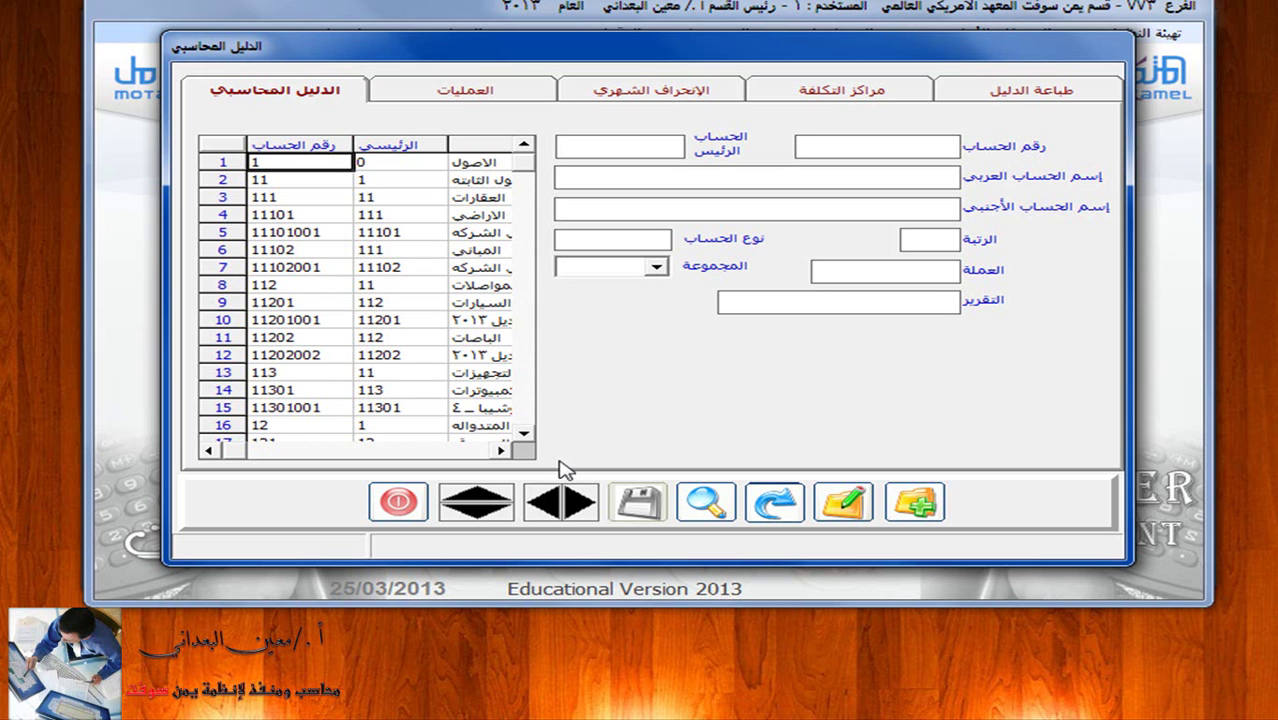
{"action": "left_click", "coordinate": [523, 432]}
{"action": "left_click_drag", "start_coordinate": [523, 432], "coordinate": [503, 445]}
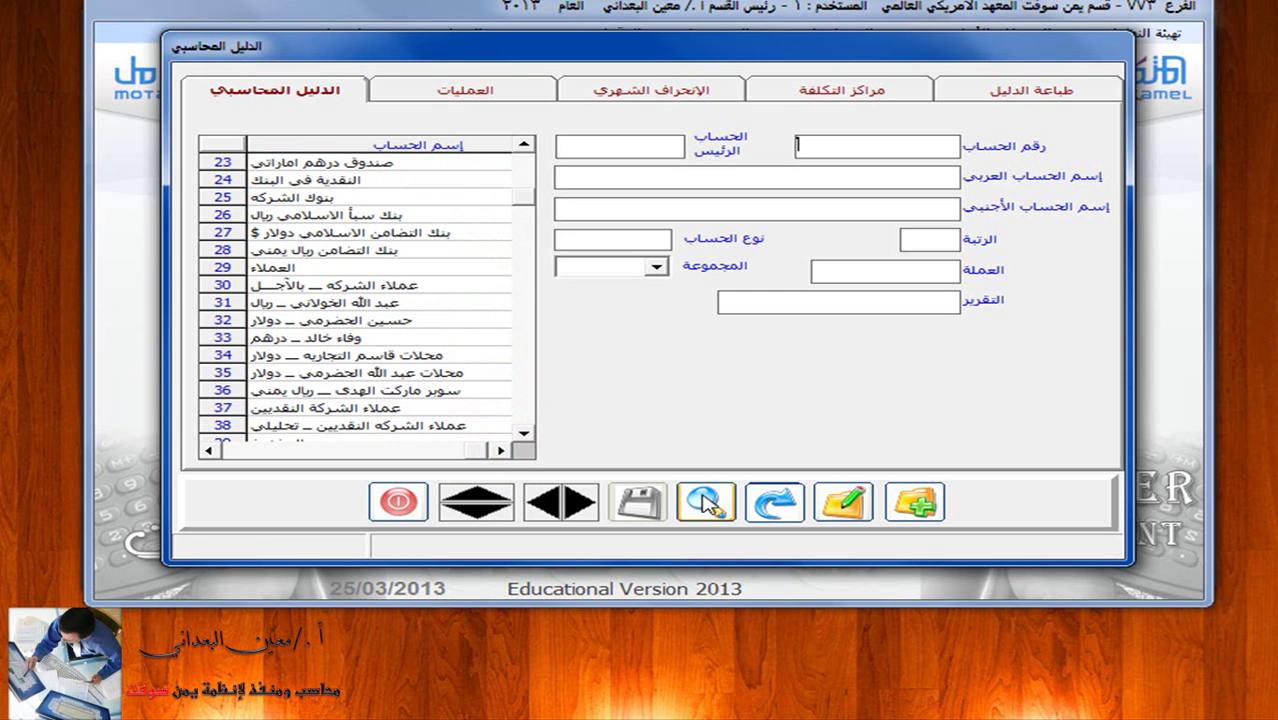
{"action": "left_click", "coordinate": [706, 503]}
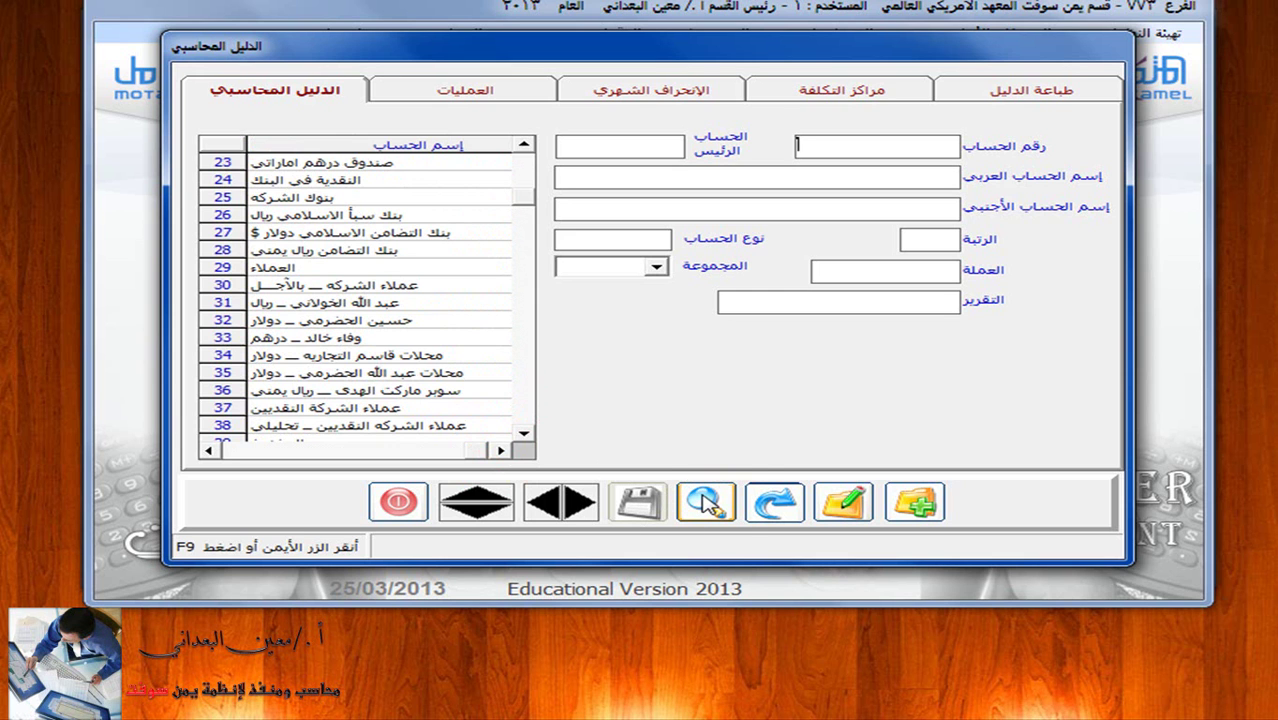
{"action": "right_click", "coordinate": [706, 503]}
Step: Expand the account tree through assets, current assets 12 and Customers down to account 12301
{"action": "left_click", "coordinate": [258, 150]}
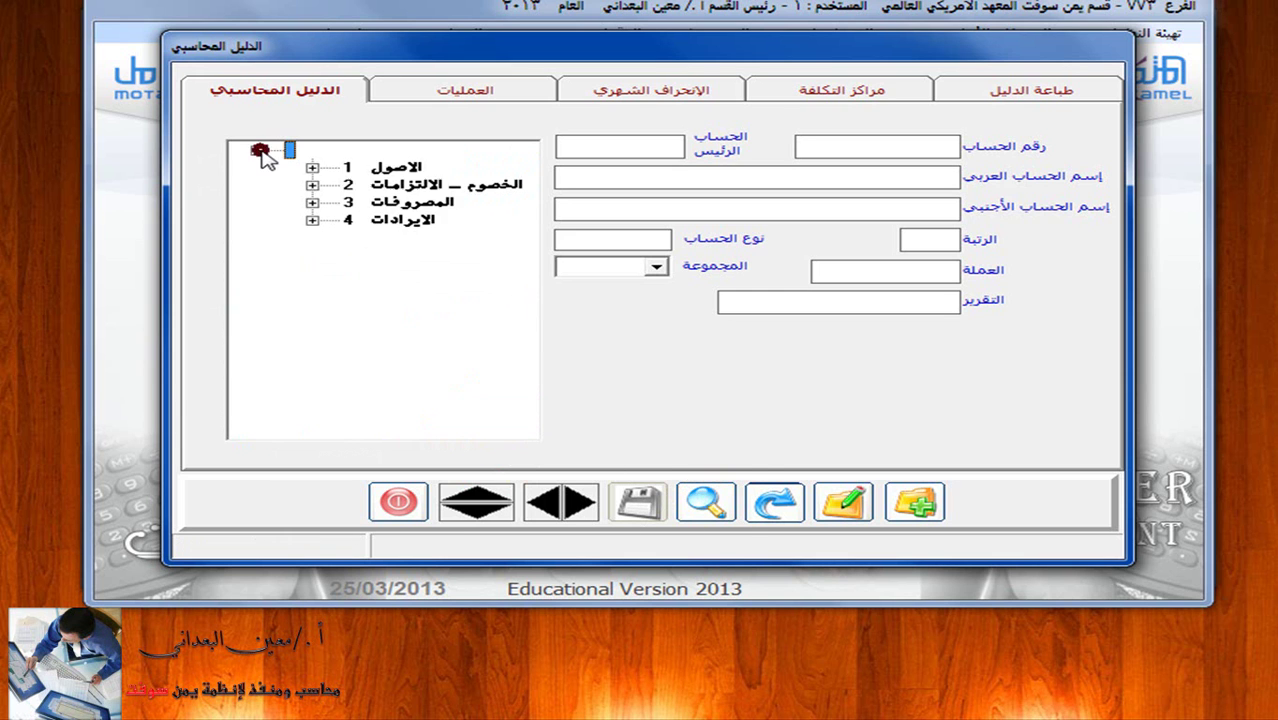
{"action": "left_click", "coordinate": [312, 167]}
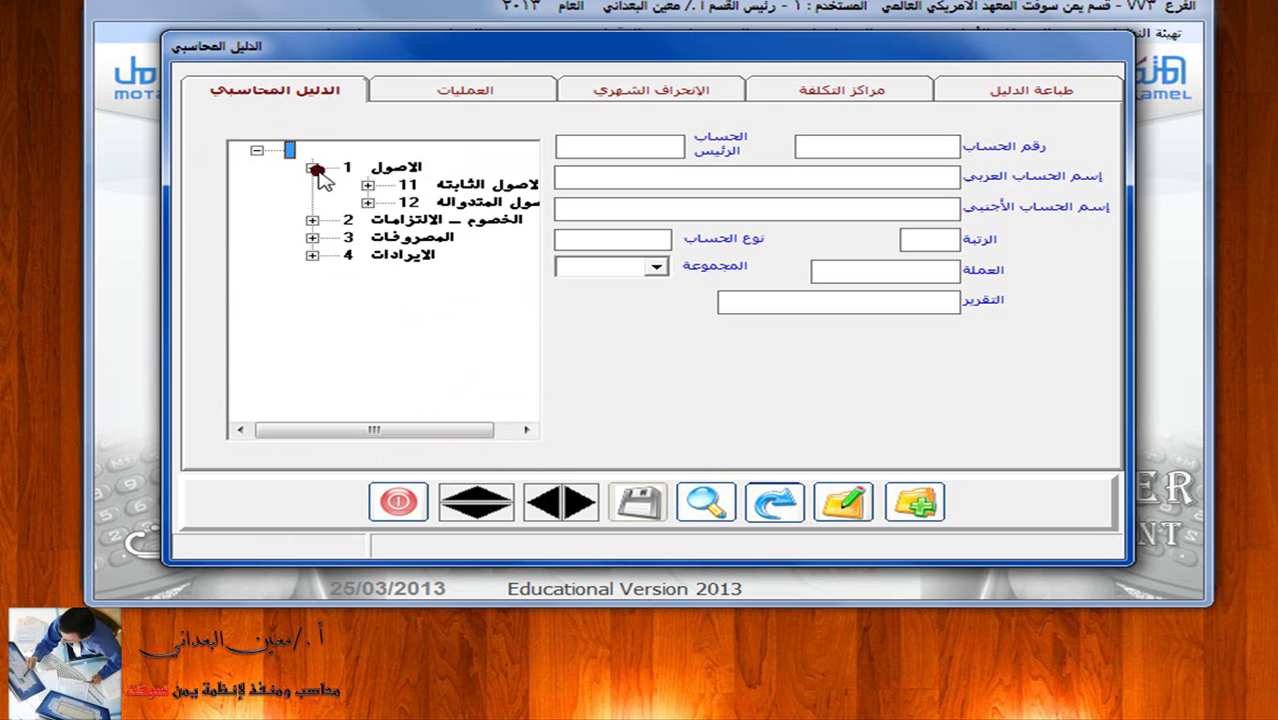
{"action": "left_click", "coordinate": [367, 201]}
{"action": "left_click_drag", "start_coordinate": [405, 429], "coordinate": [472, 436]}
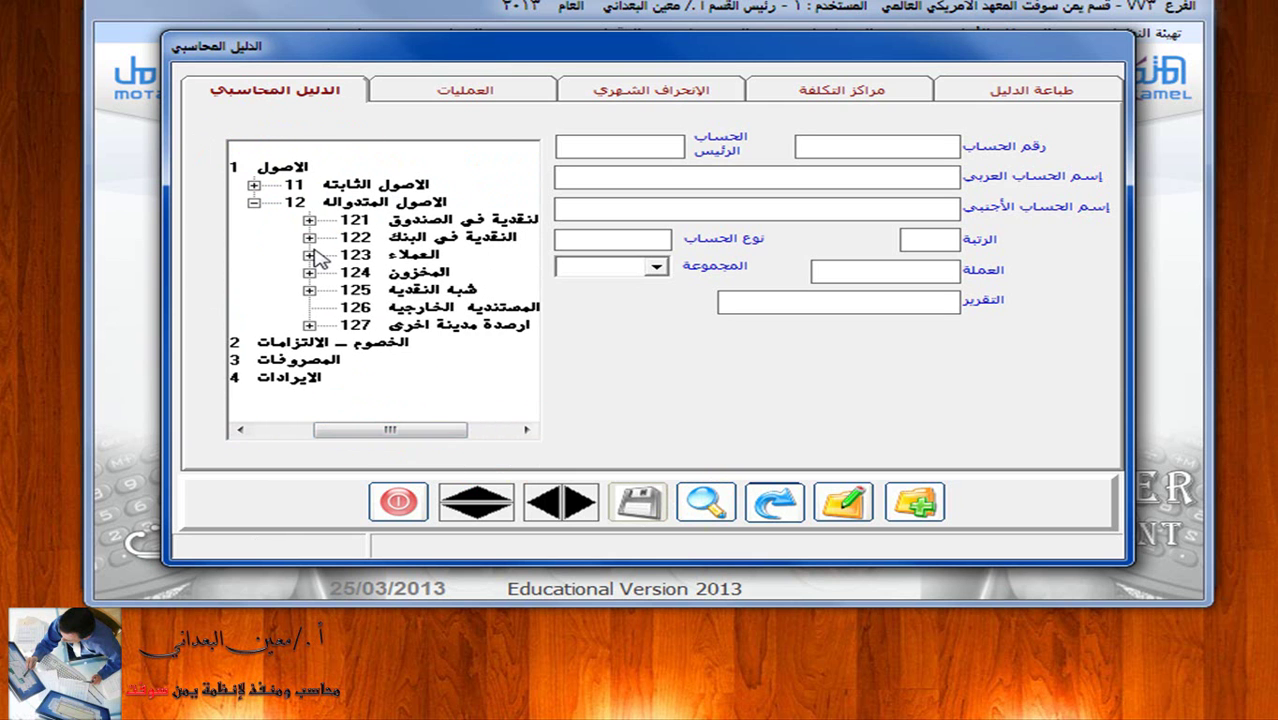
{"action": "left_click", "coordinate": [309, 255]}
{"action": "left_click_drag", "start_coordinate": [371, 433], "coordinate": [406, 430]}
{"action": "left_click", "coordinate": [330, 342]}
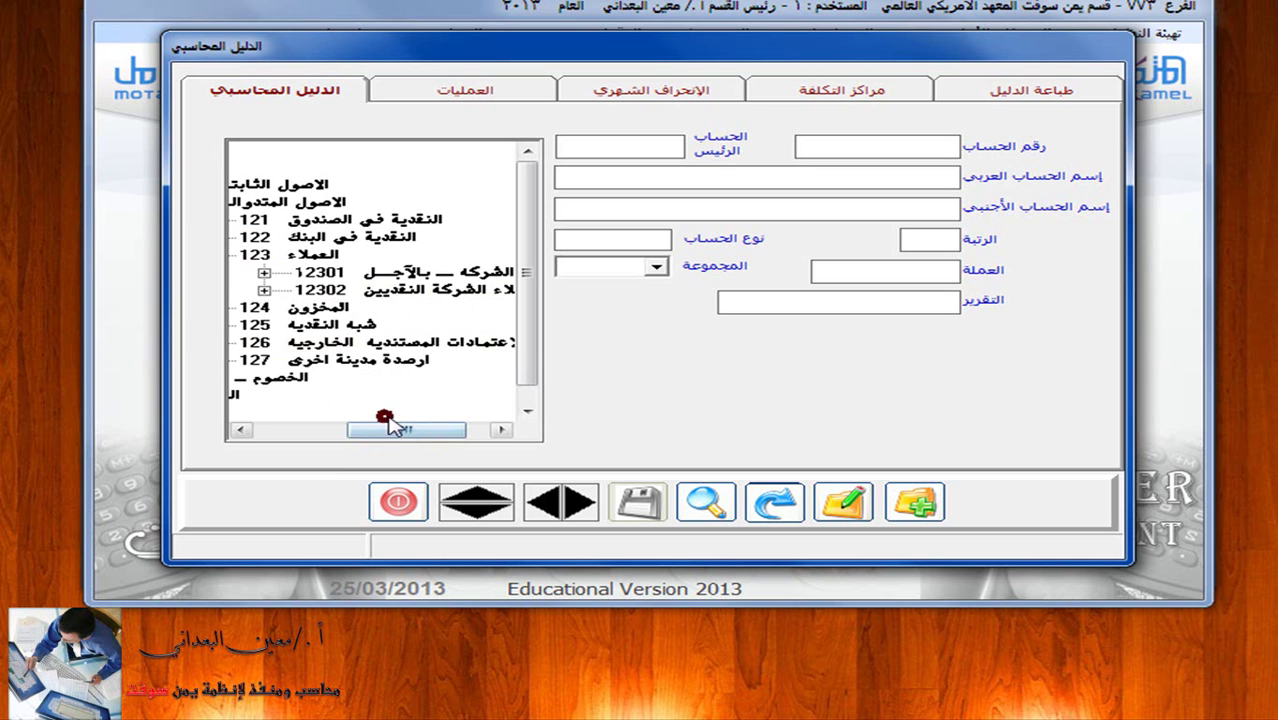
{"action": "left_click", "coordinate": [263, 272]}
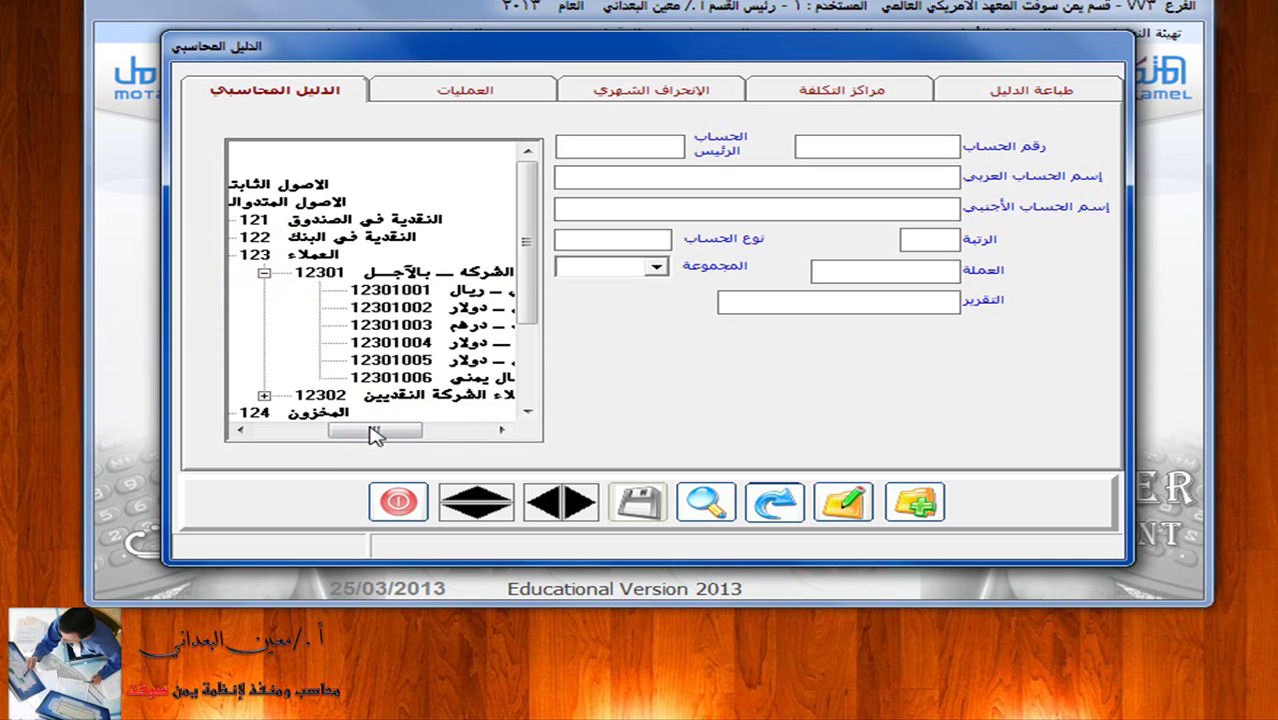
{"action": "left_click_drag", "start_coordinate": [372, 432], "coordinate": [400, 428]}
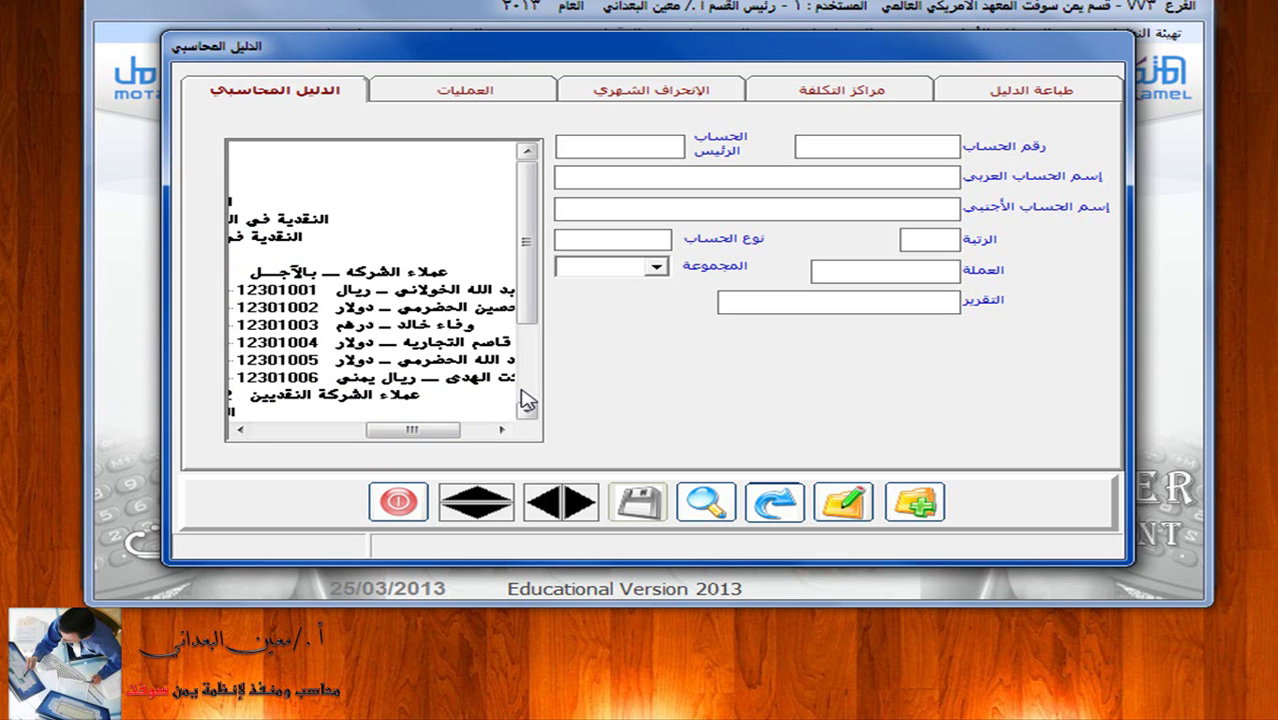
Step: Search the chart for account 12301 and expand it to show its customer sub-accounts
{"action": "left_click", "coordinate": [713, 510]}
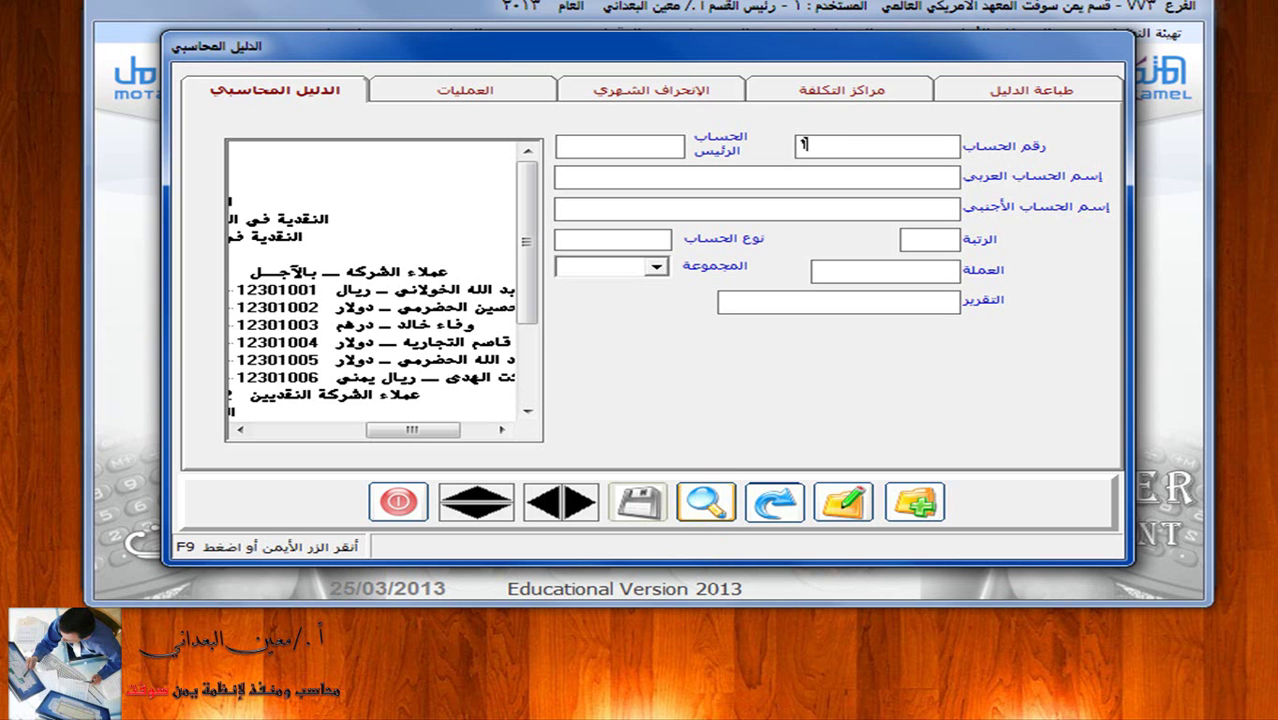
{"action": "left_click", "coordinate": [710, 507]}
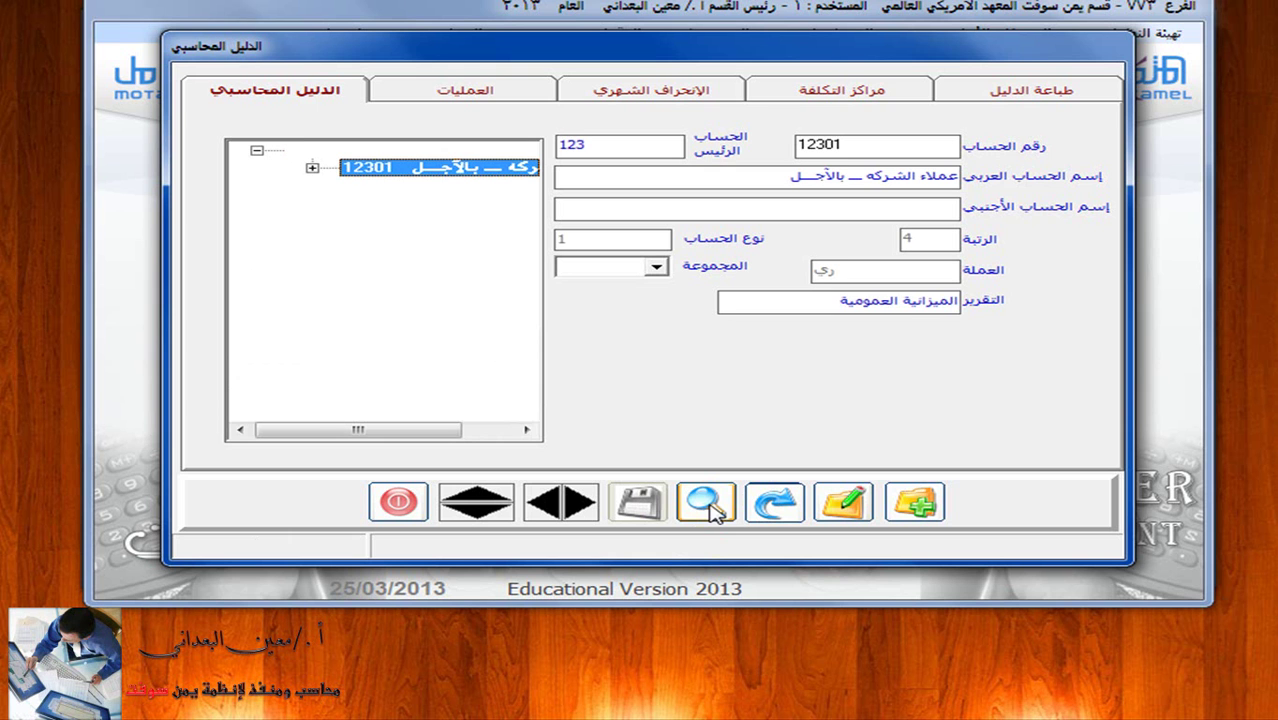
{"action": "left_click", "coordinate": [312, 167]}
{"action": "left_click_drag", "start_coordinate": [330, 427], "coordinate": [405, 455]}
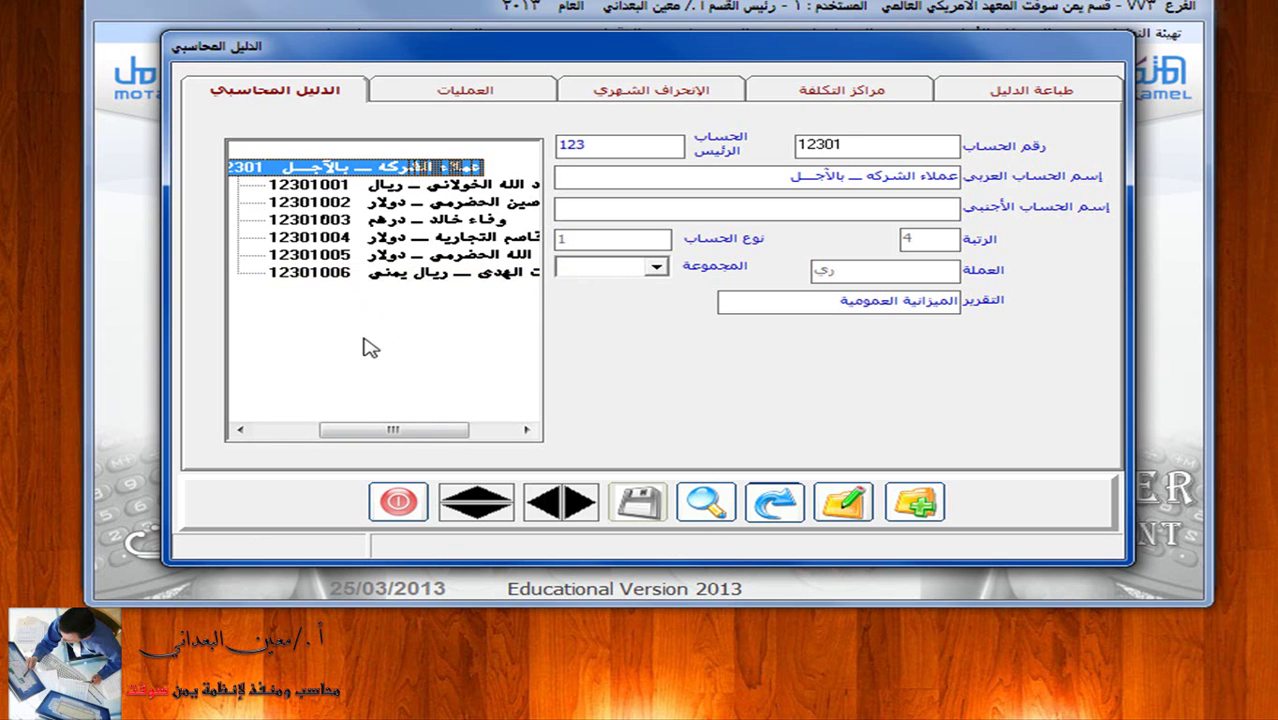
Step: Create account 12301007 under parent 12301 with the pasted Arabic customer name
{"action": "left_click", "coordinate": [918, 505]}
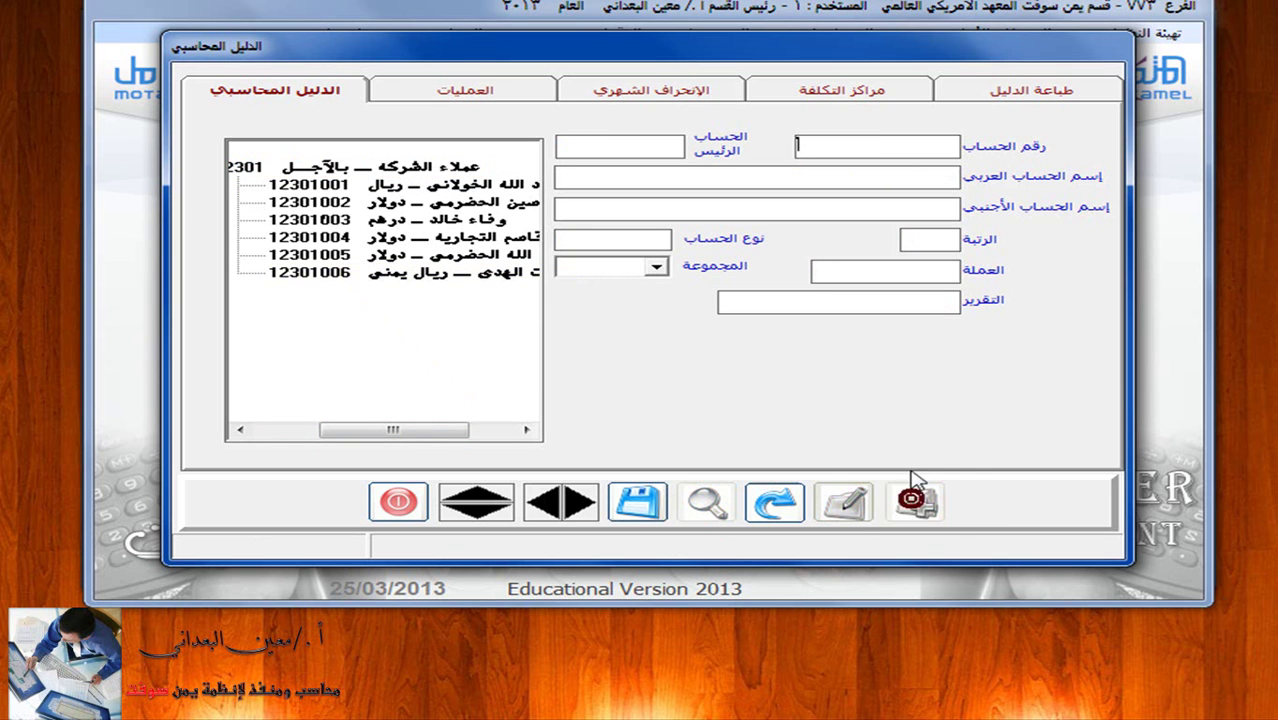
{"action": "type", "text": "123"}
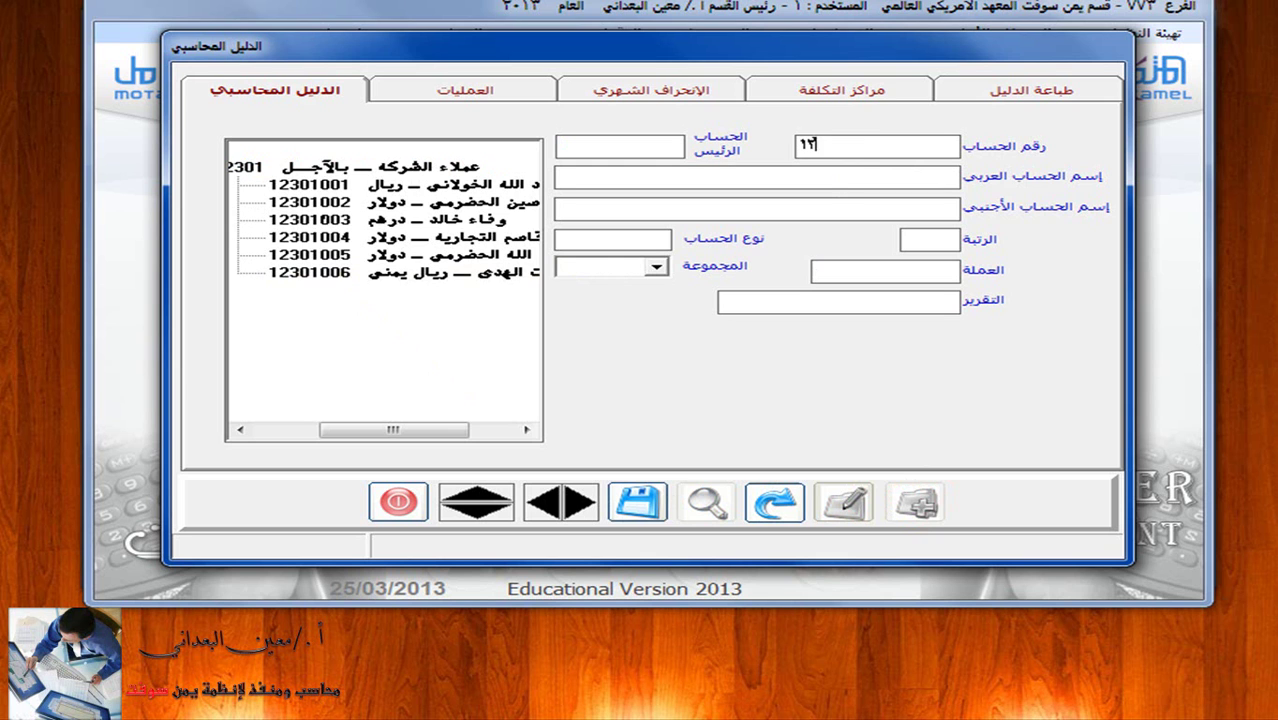
{"action": "type", "text": "0100"}
{"action": "key", "text": "Return"}
{"action": "left_click_drag", "start_coordinate": [425, 430], "coordinate": [385, 430]}
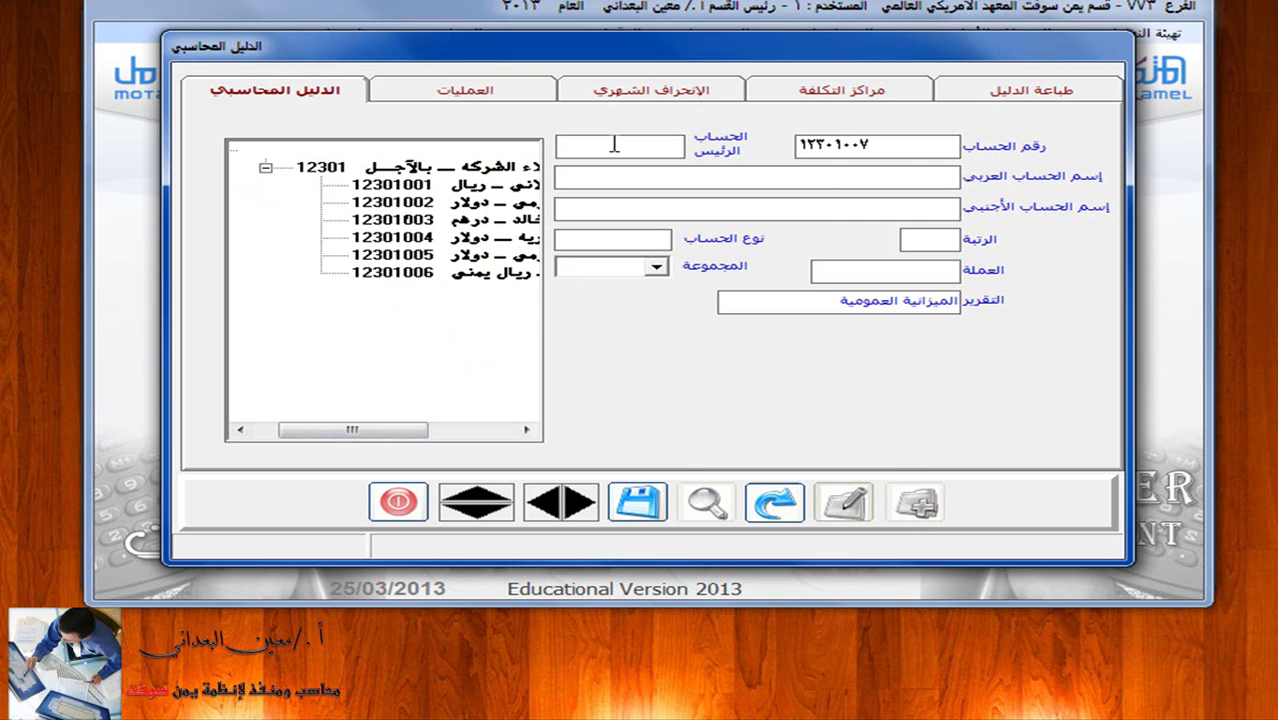
{"action": "type", "text": "12301"}
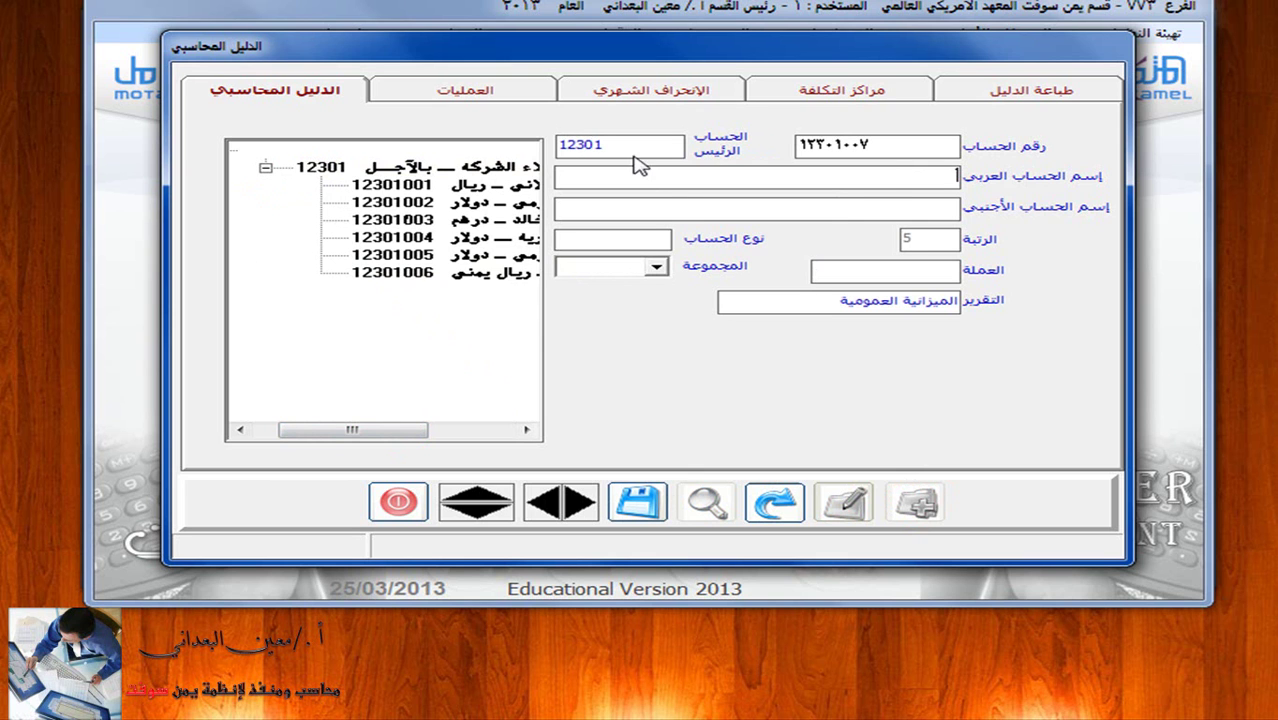
{"action": "left_click", "coordinate": [896, 172]}
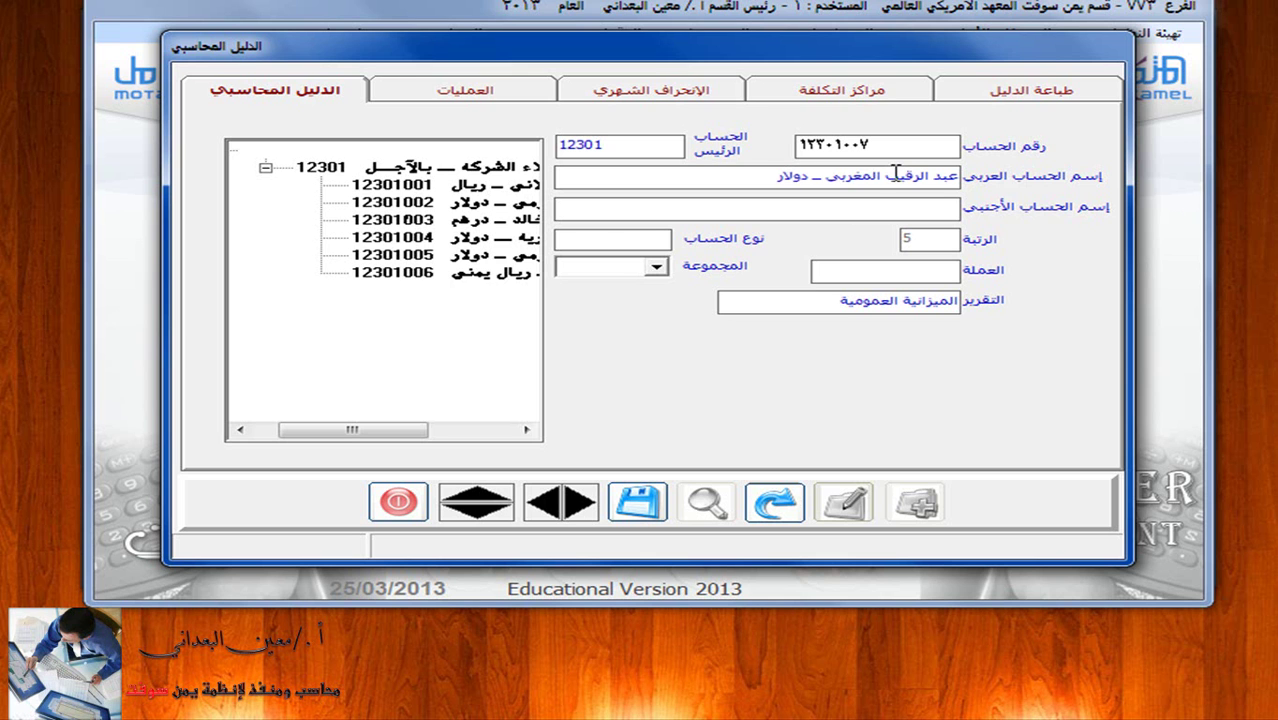
Step: Make it a dollar ($) sub-account, save it, and close the chart of accounts
{"action": "left_click", "coordinate": [599, 240]}
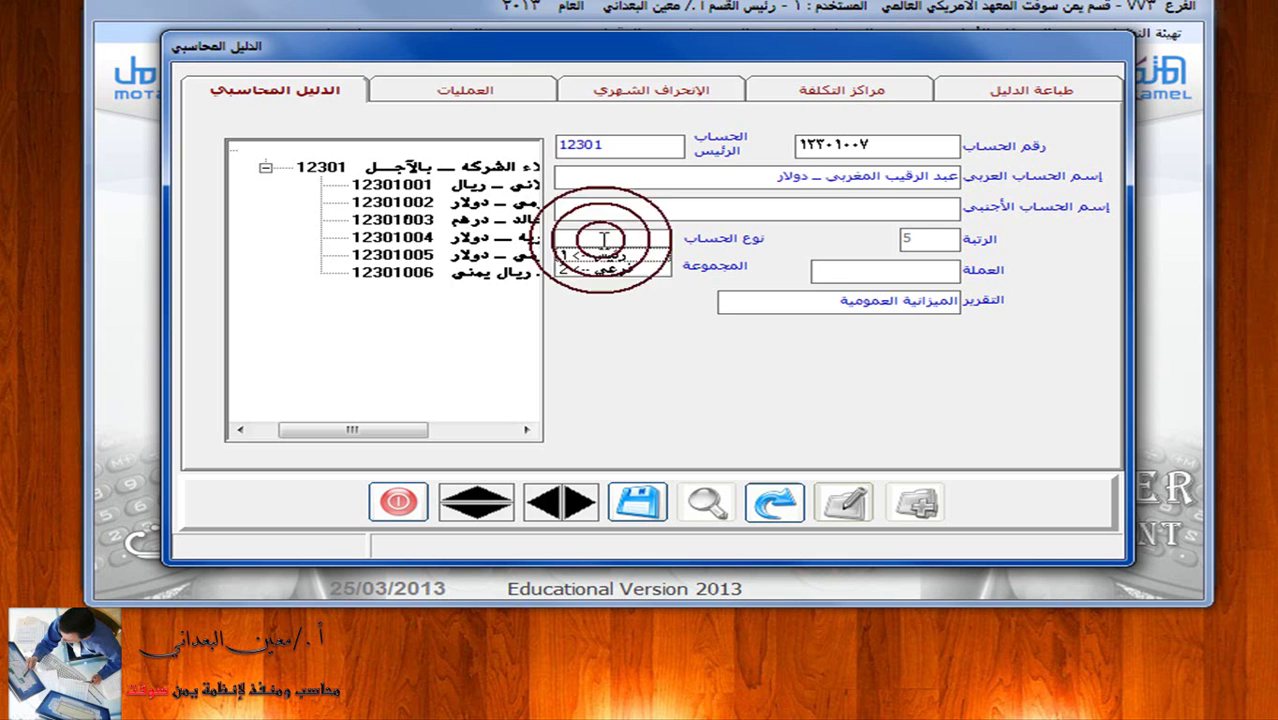
{"action": "left_click", "coordinate": [592, 270]}
{"action": "left_click", "coordinate": [862, 291]}
{"action": "left_click", "coordinate": [864, 292]}
{"action": "left_click", "coordinate": [640, 506]}
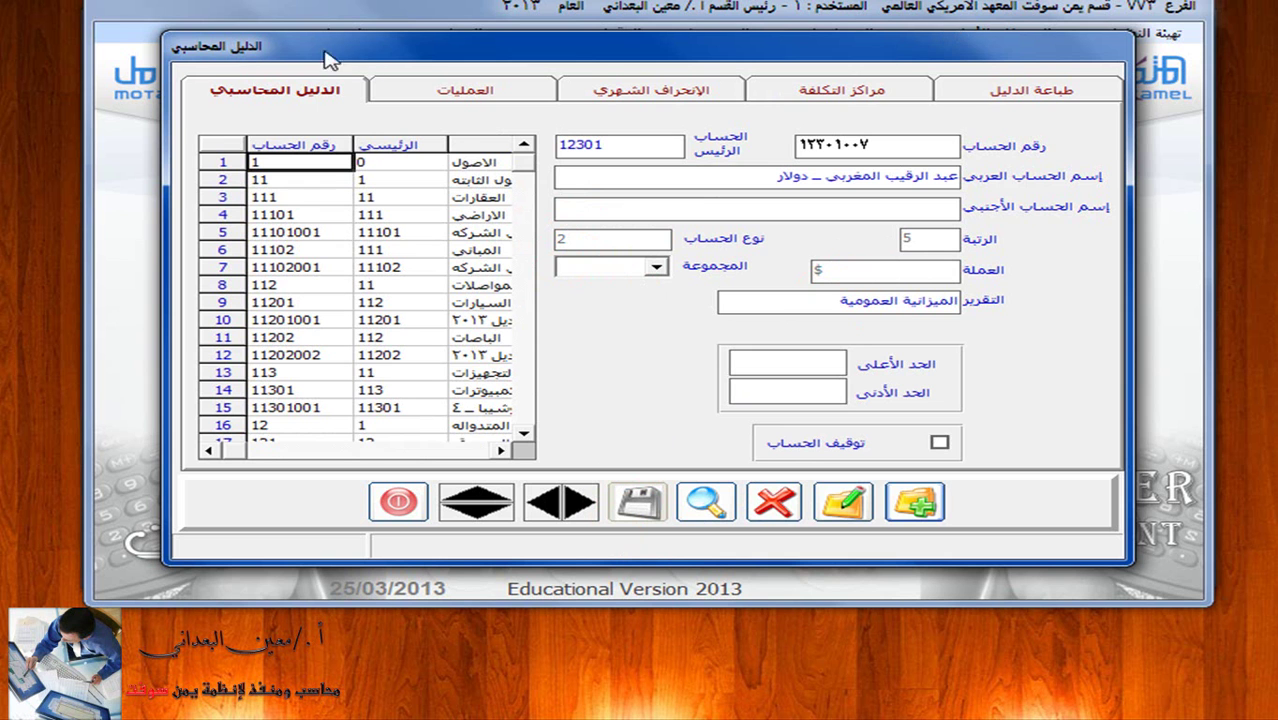
{"action": "left_click", "coordinate": [418, 510]}
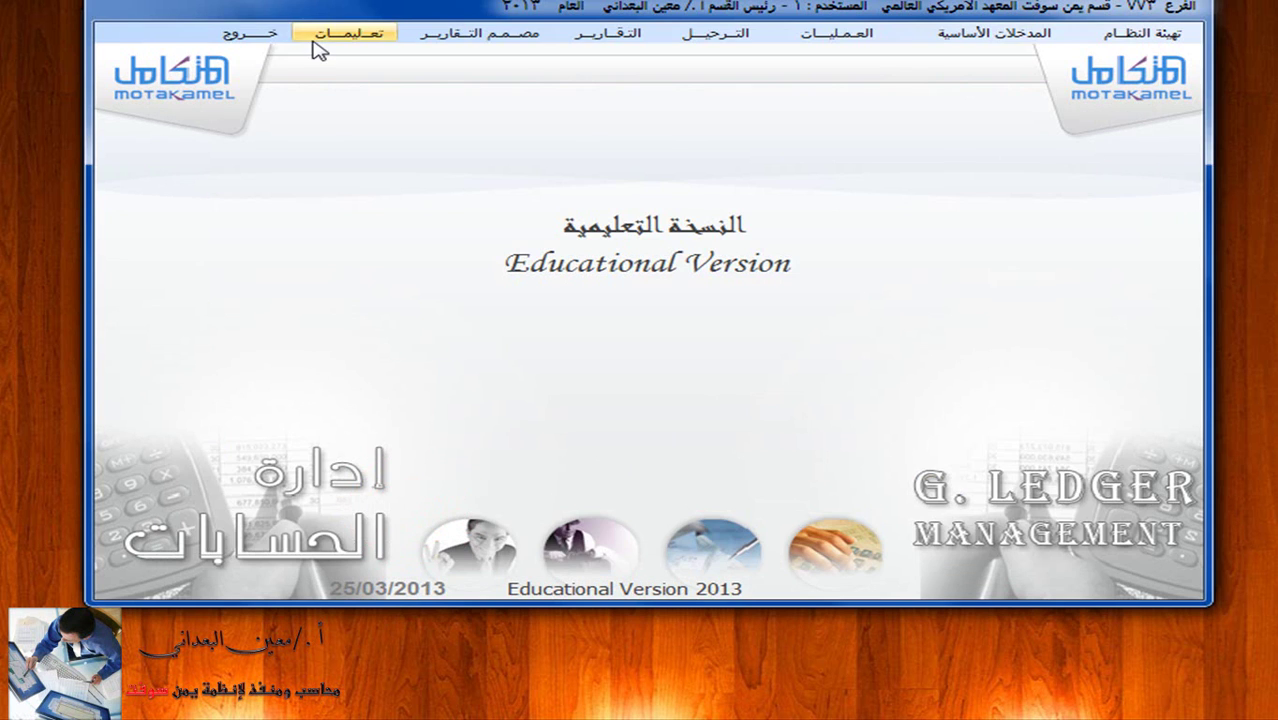
Step: Leave the ledger and start a new record in Sales Management's Customer Data form
{"action": "left_click", "coordinate": [278, 42]}
{"action": "left_click", "coordinate": [1157, 310]}
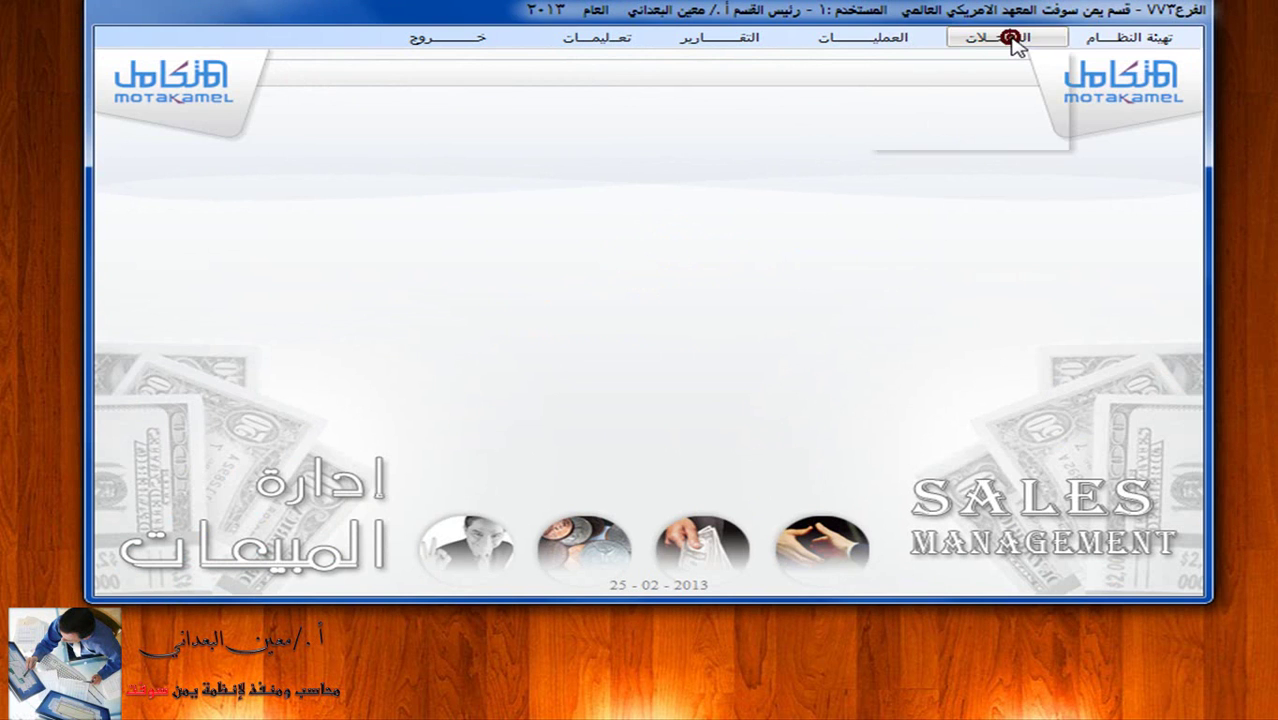
{"action": "left_click", "coordinate": [985, 37]}
{"action": "left_click", "coordinate": [1046, 136]}
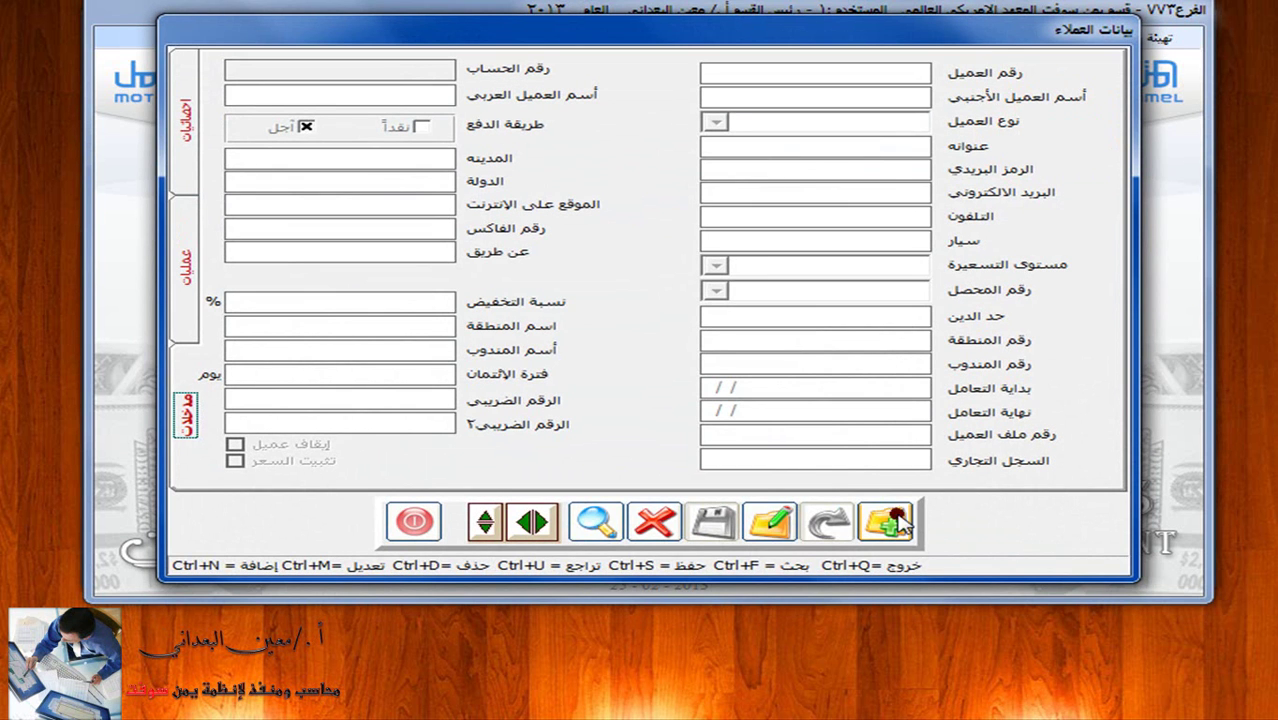
{"action": "left_click", "coordinate": [898, 520]}
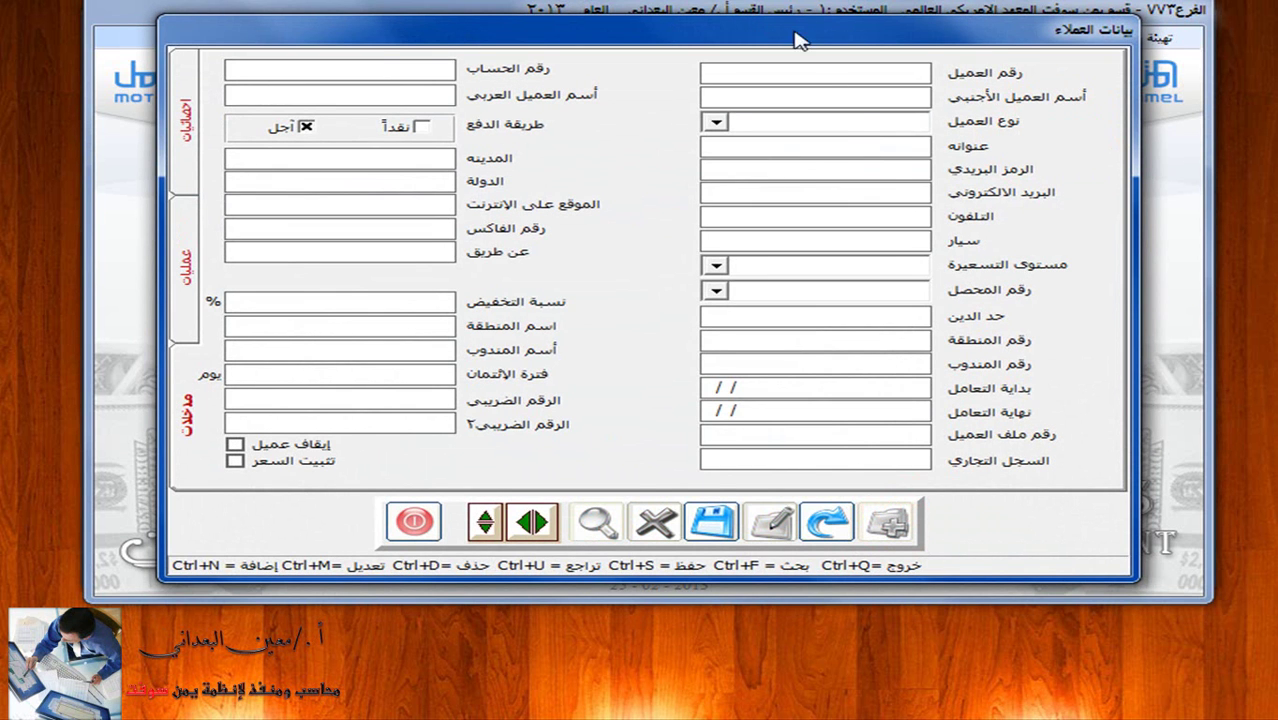
Step: Link the new customer to account 12301007 chosen from the accounts lookup list
{"action": "left_click", "coordinate": [338, 68]}
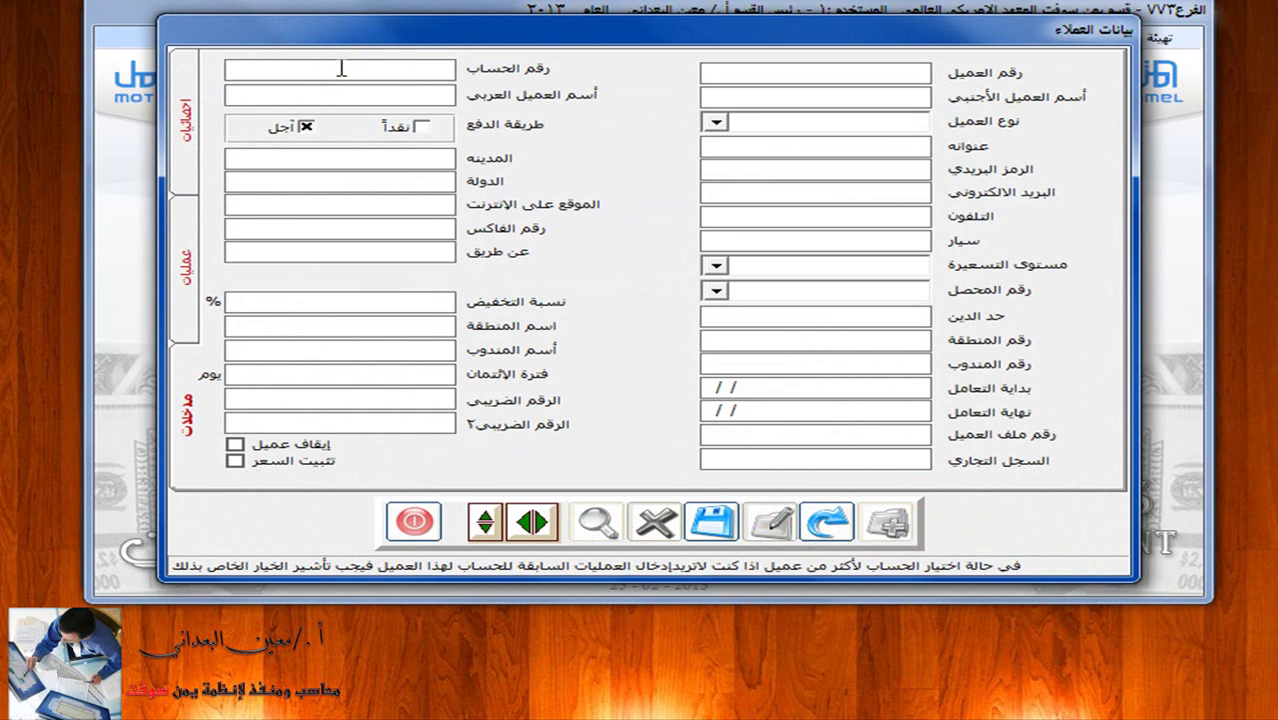
{"action": "key", "text": "F3"}
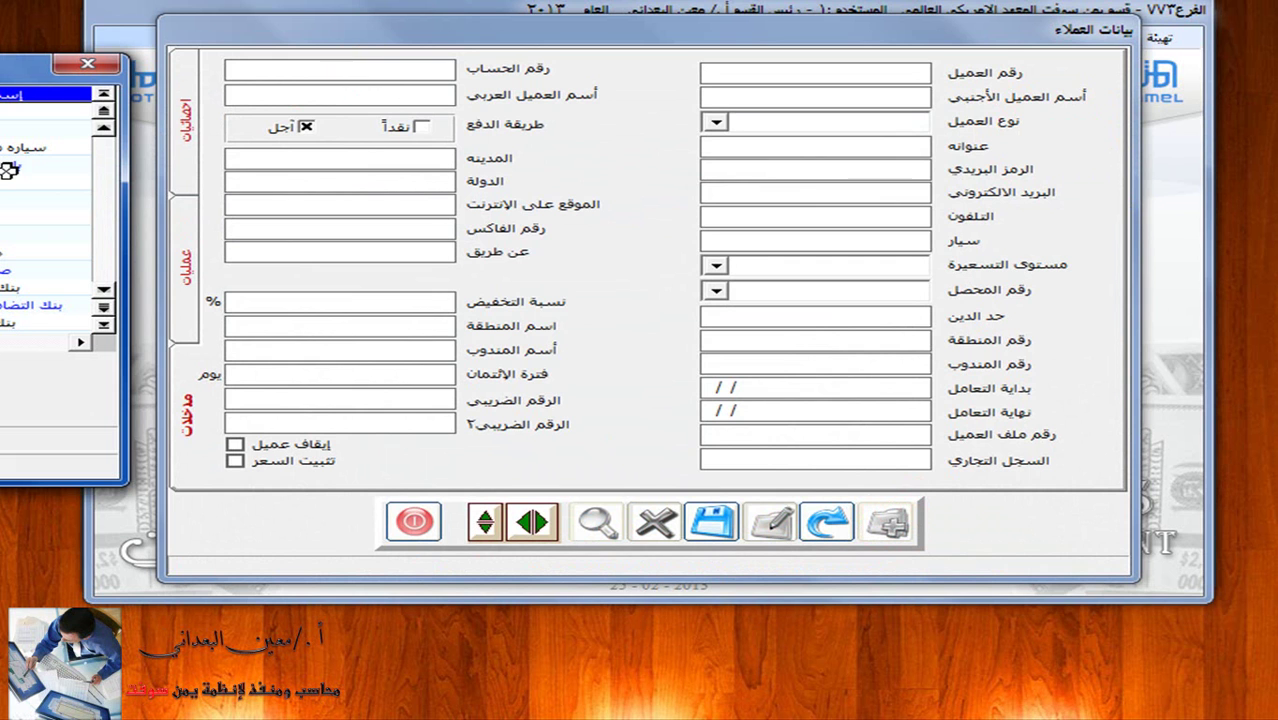
{"action": "scroll", "coordinate": [8, 170], "scroll_direction": "down", "scroll_amount": 1}
{"action": "left_click", "coordinate": [104, 289]}
{"action": "left_click", "coordinate": [104, 289]}
{"action": "left_click", "coordinate": [104, 289]}
{"action": "left_click", "coordinate": [104, 289]}
{"action": "left_click", "coordinate": [104, 289]}
{"action": "left_click", "coordinate": [104, 289]}
{"action": "left_click", "coordinate": [104, 289]}
{"action": "left_click", "coordinate": [104, 289]}
{"action": "left_click", "coordinate": [104, 289]}
{"action": "left_click", "coordinate": [104, 289]}
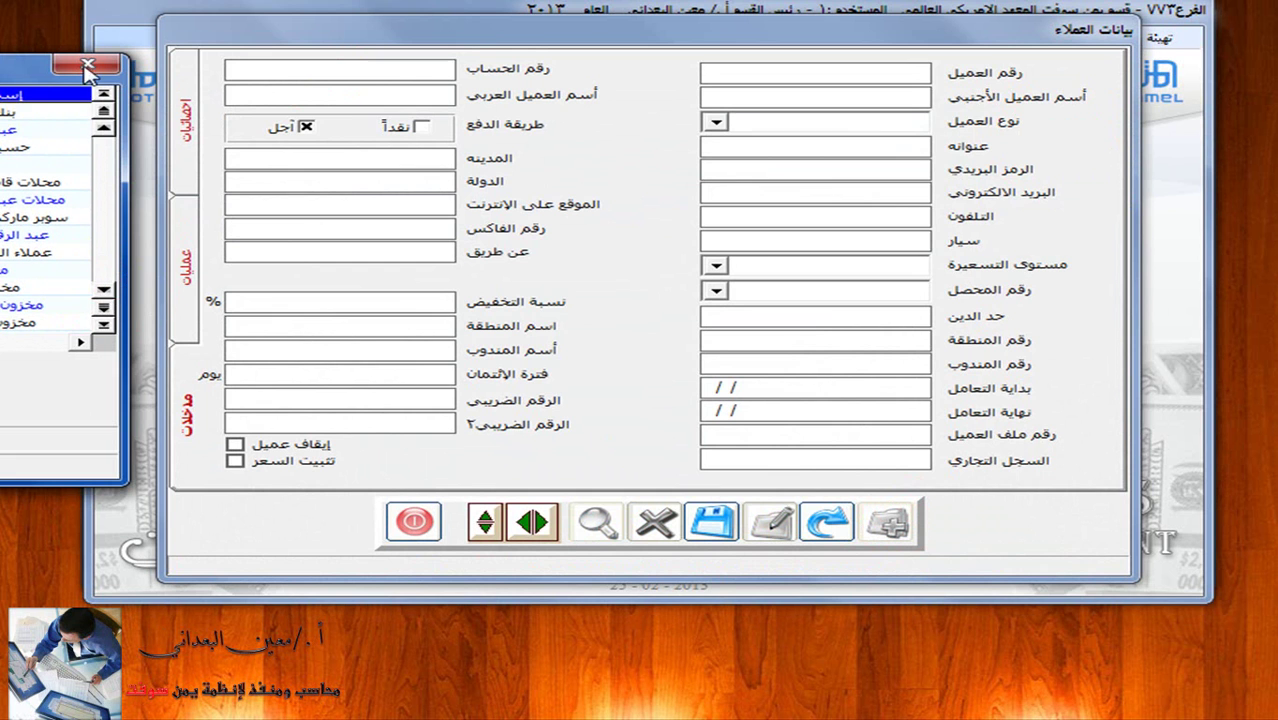
{"action": "left_click", "coordinate": [84, 61]}
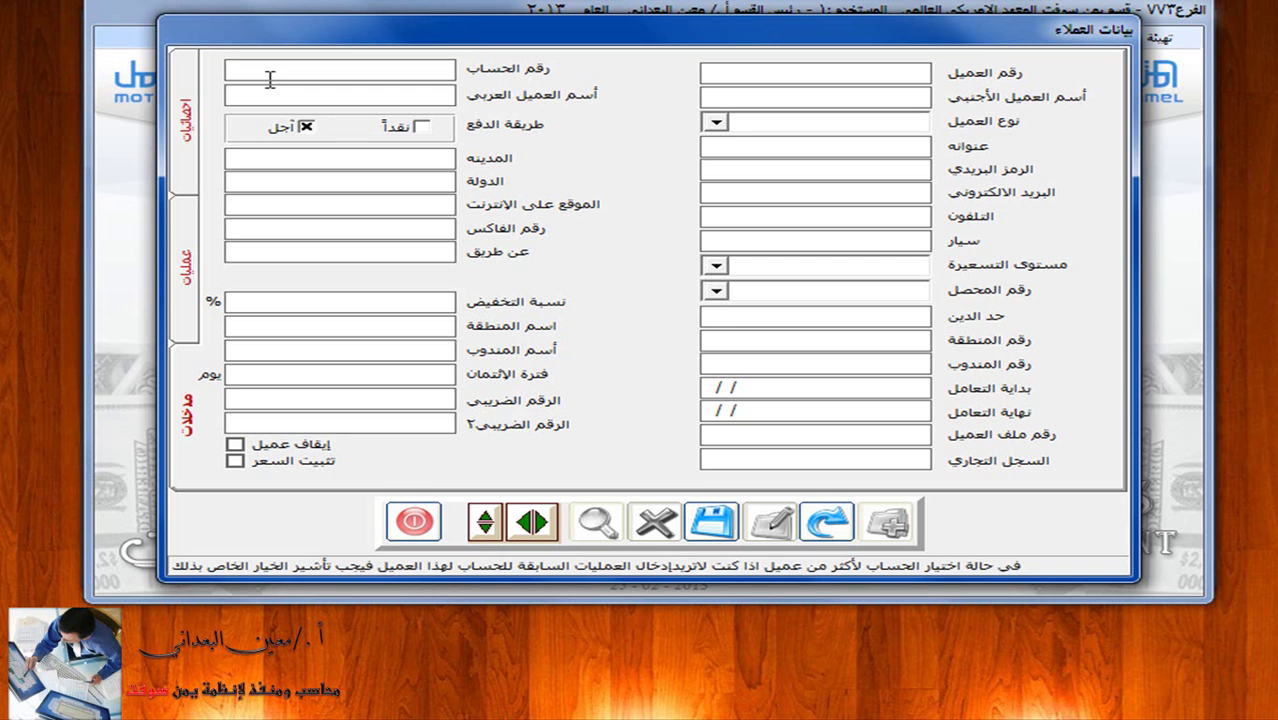
{"action": "type", "text": "12201"}
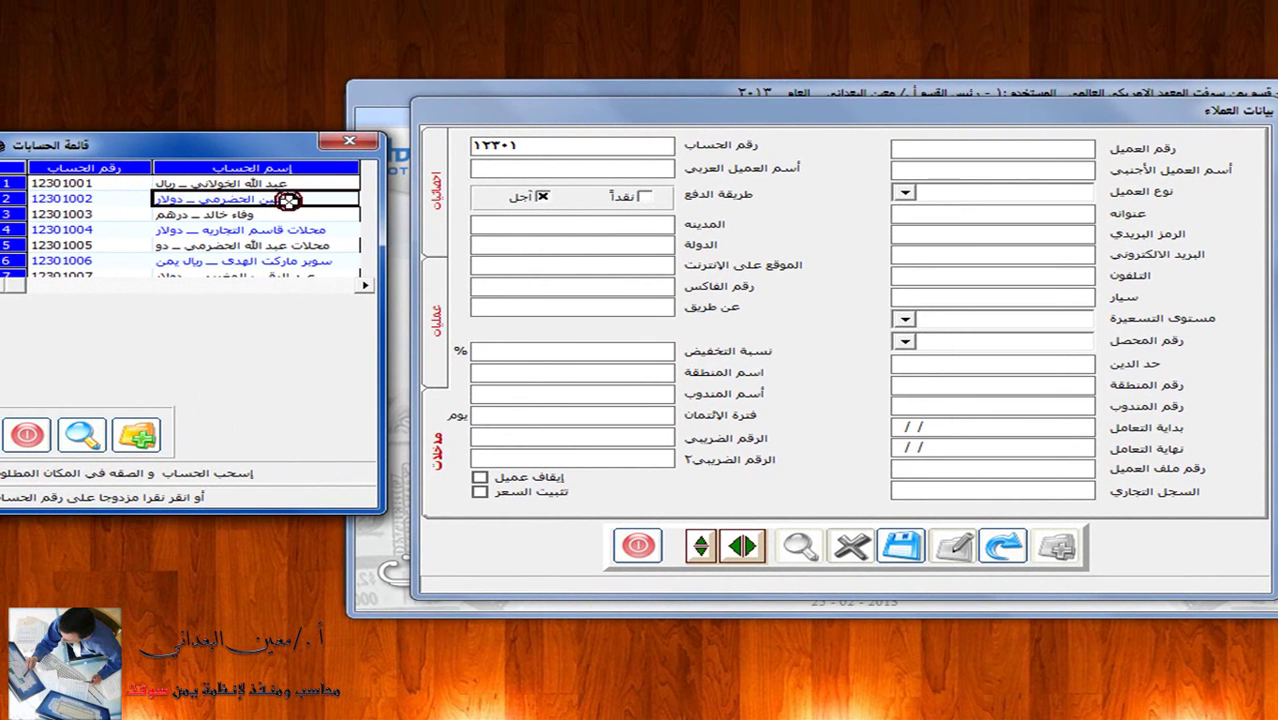
{"action": "left_click", "coordinate": [21, 131]}
{"action": "key", "text": "Down"}
{"action": "key", "text": "Down"}
{"action": "key", "text": "Down"}
{"action": "key", "text": "Down"}
{"action": "key", "text": "Down"}
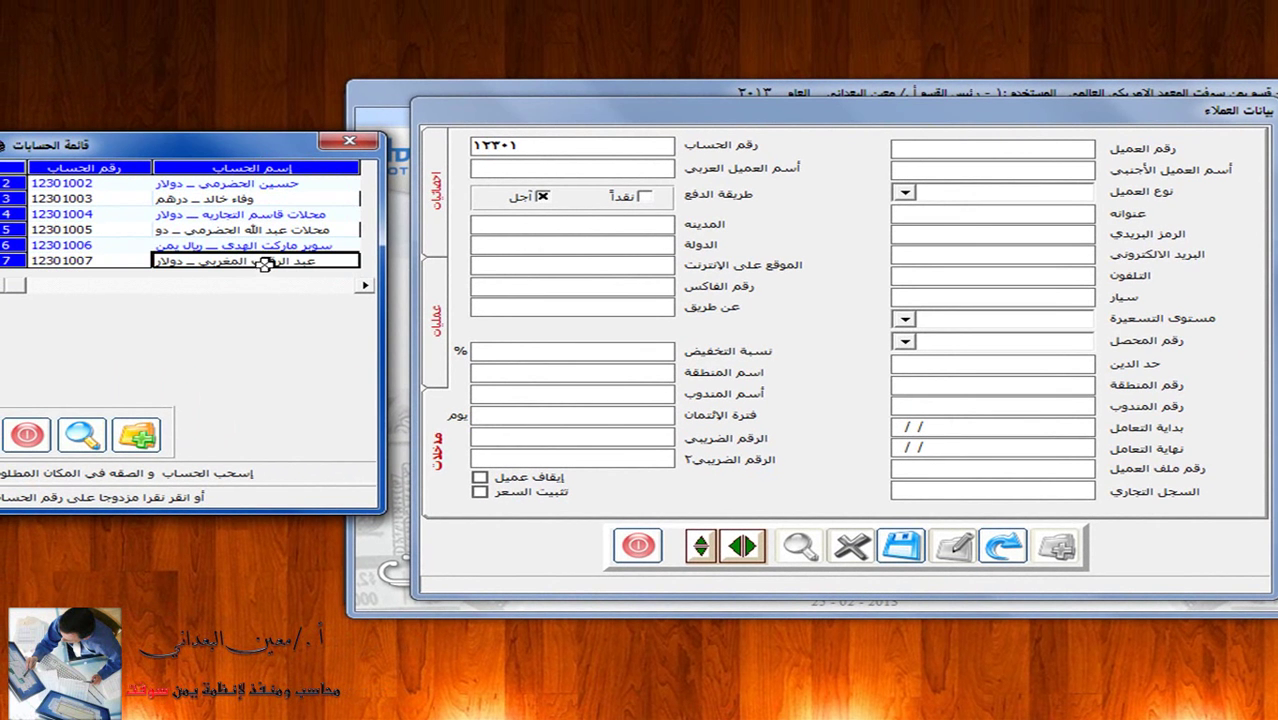
{"action": "double_click", "coordinate": [264, 262]}
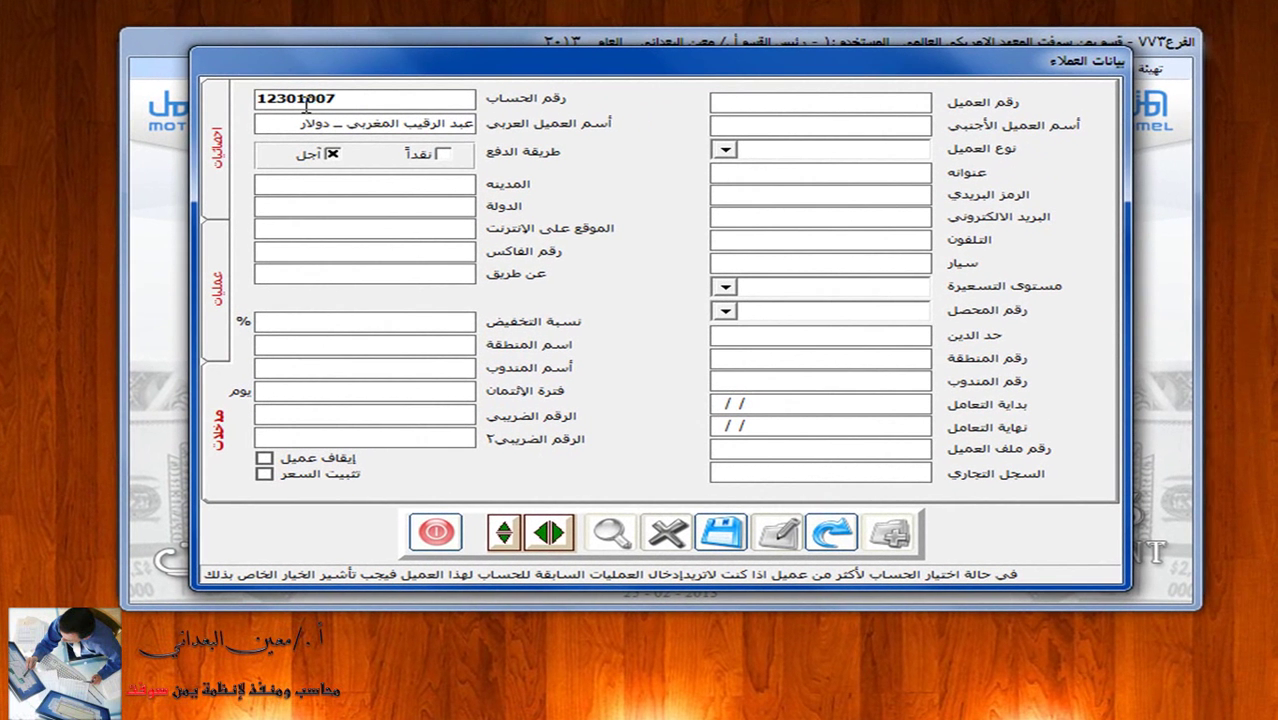
Step: Set customer number 007, save the record, and close the customer form
{"action": "left_click", "coordinate": [762, 100]}
{"action": "type", "text": "0017"}
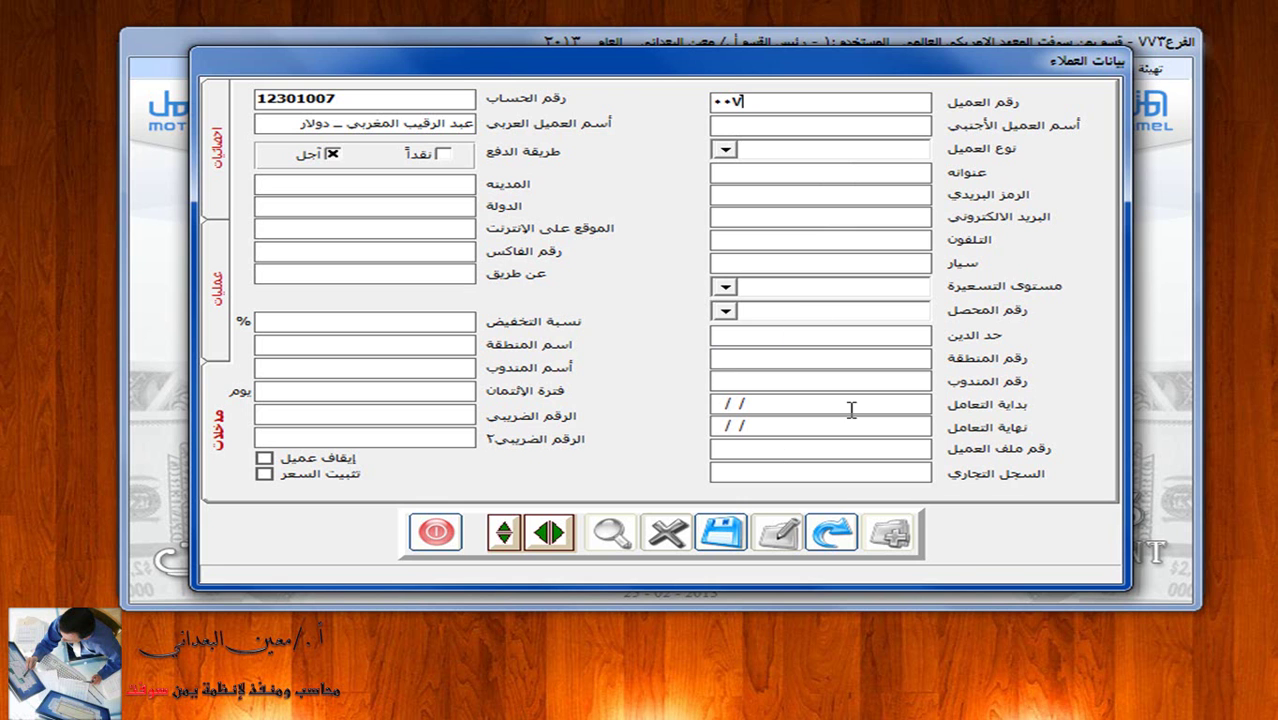
{"action": "left_click", "coordinate": [721, 531]}
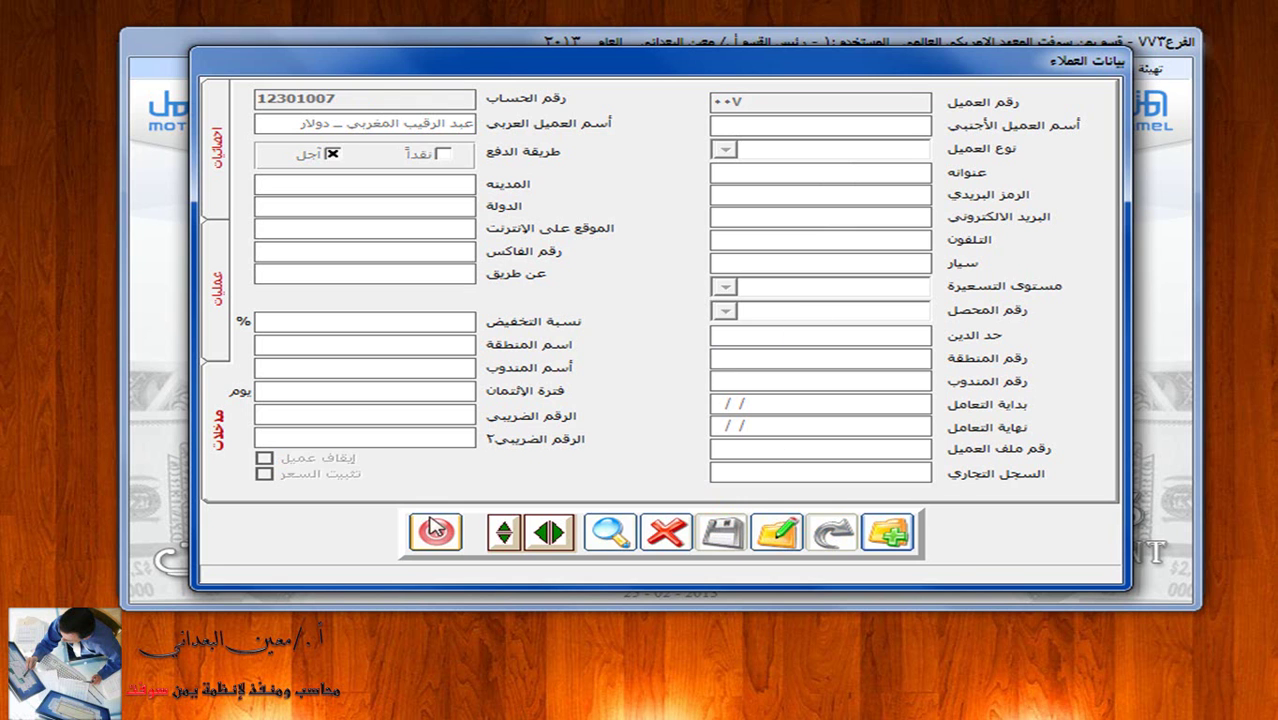
{"action": "left_click", "coordinate": [434, 530]}
Step: Start a new credit sales invoice drawing from main warehouse 1
{"action": "left_click", "coordinate": [907, 65]}
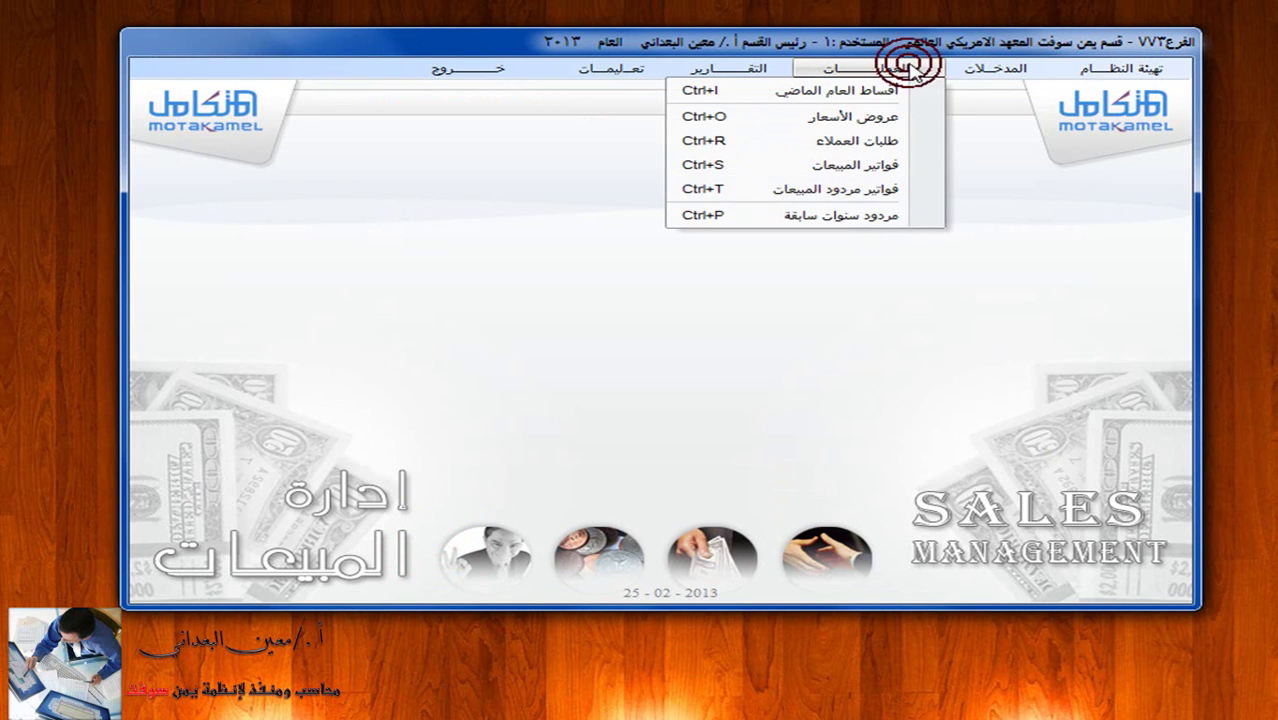
{"action": "left_click", "coordinate": [925, 164]}
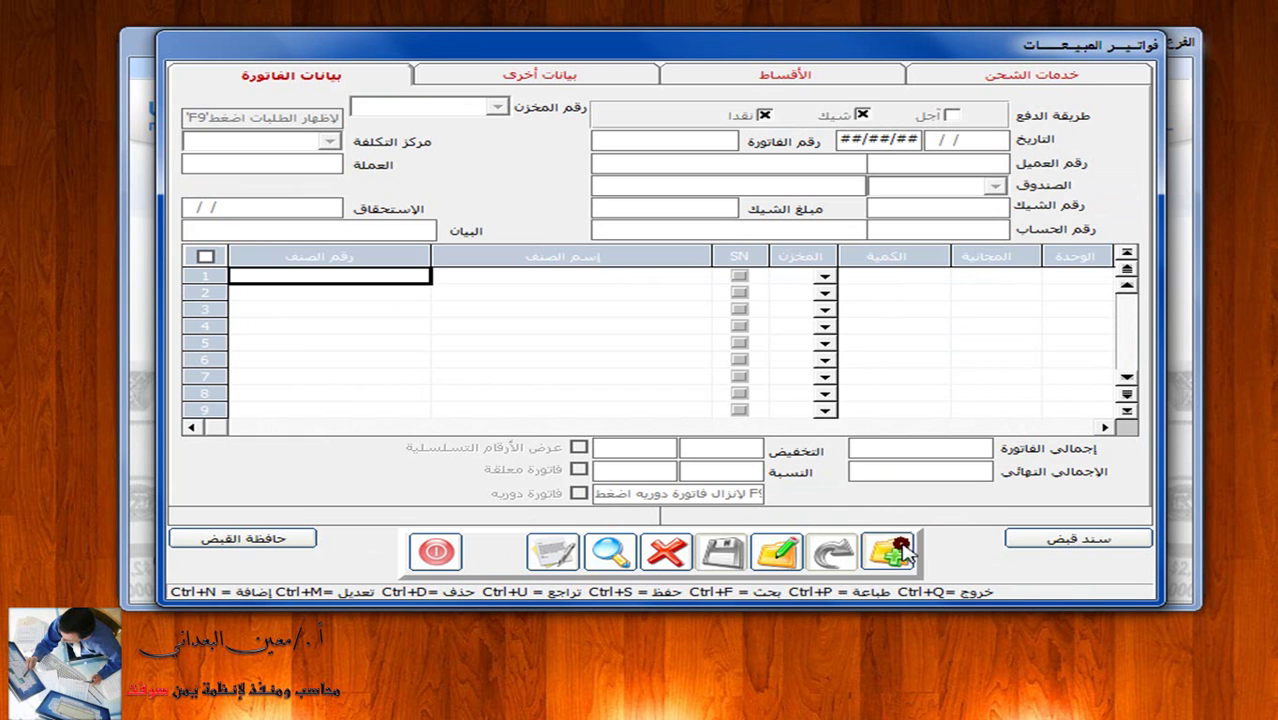
{"action": "left_click", "coordinate": [903, 551]}
{"action": "left_click", "coordinate": [948, 116]}
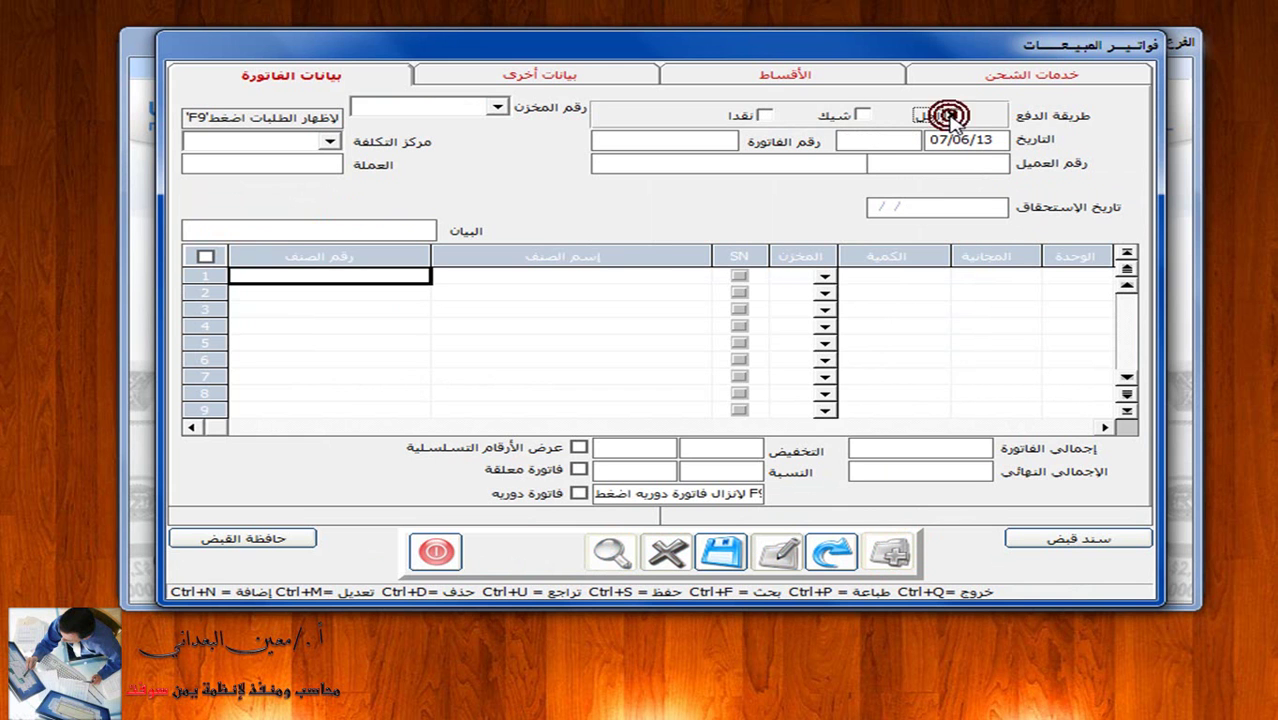
{"action": "left_click", "coordinate": [497, 106]}
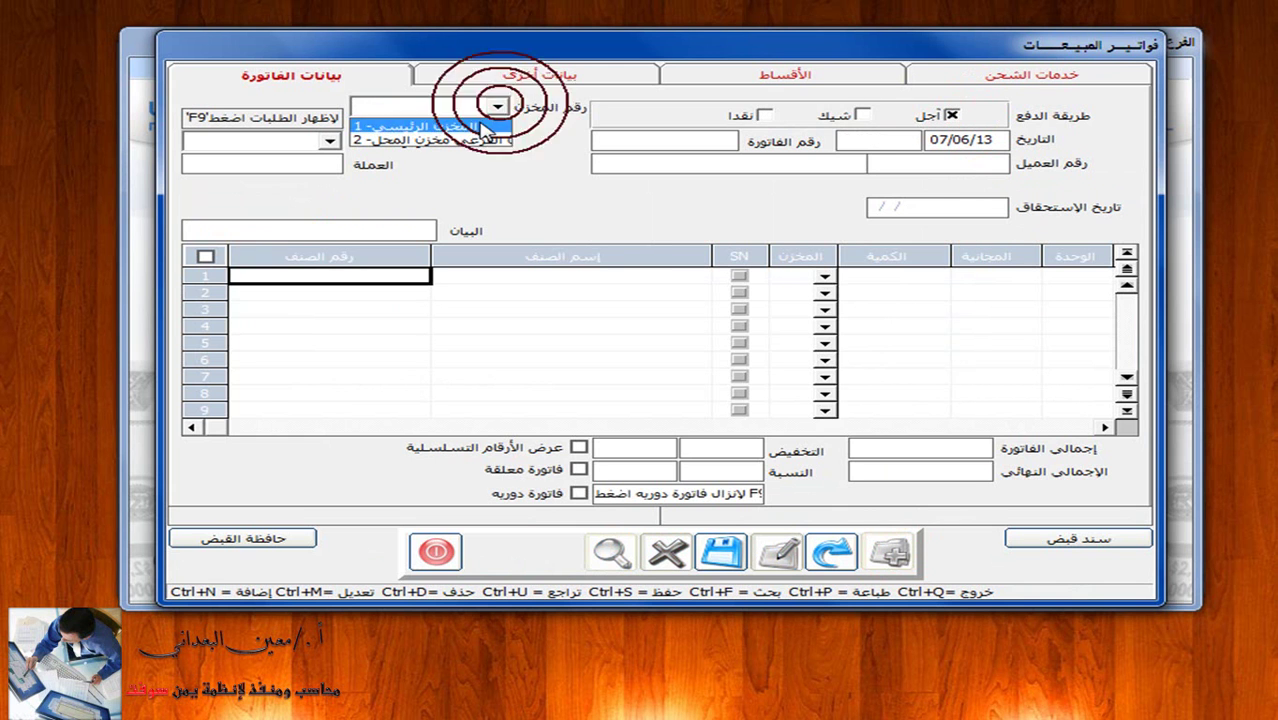
{"action": "left_click", "coordinate": [405, 126]}
{"action": "left_click", "coordinate": [636, 140]}
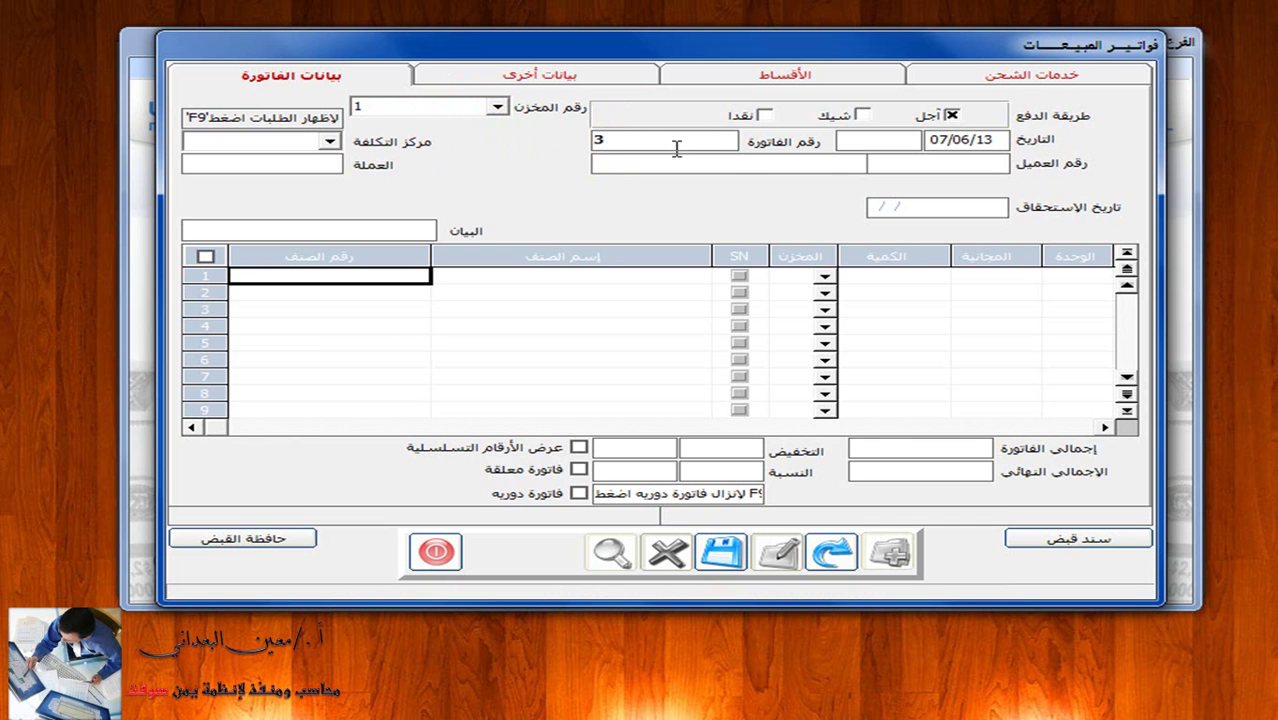
Step: Assign customer 007 via a name search and paste the three-installment description into البيان
{"action": "left_click", "coordinate": [801, 164]}
{"action": "type", "text": "*"}
{"action": "type", "text": "عبد الرقيب"}
{"action": "key", "text": "Return"}
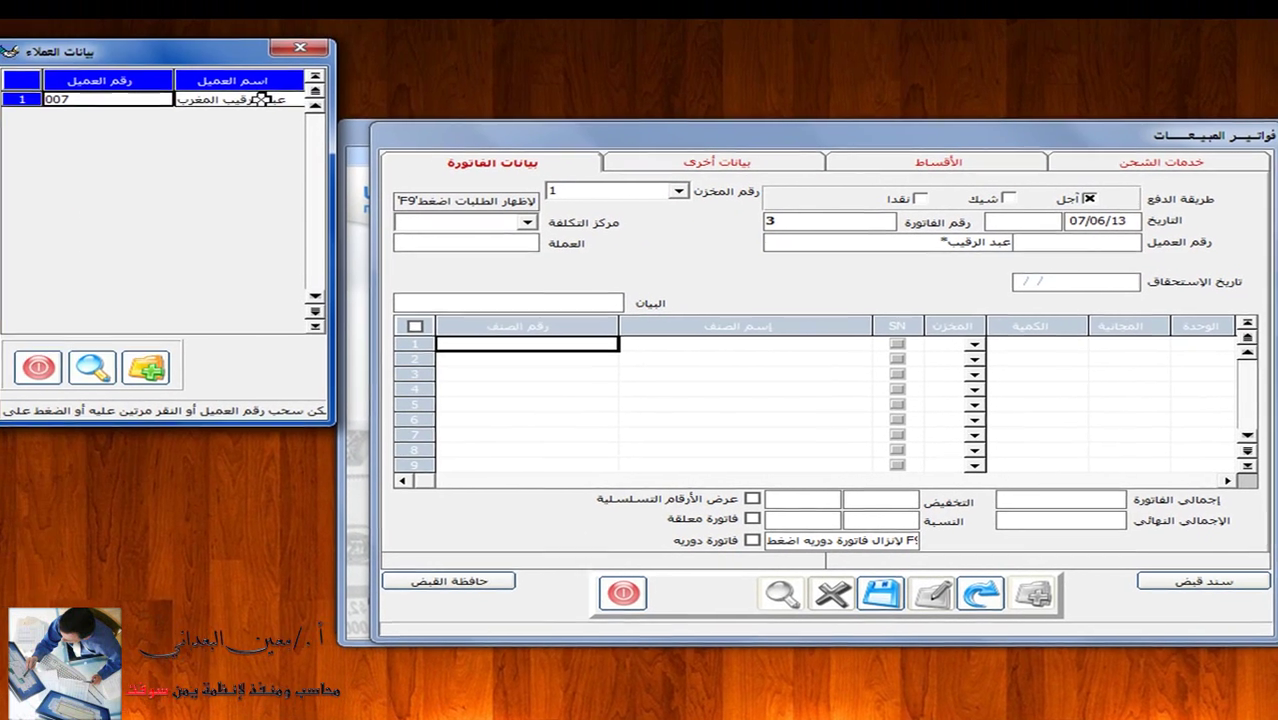
{"action": "double_click", "coordinate": [268, 102]}
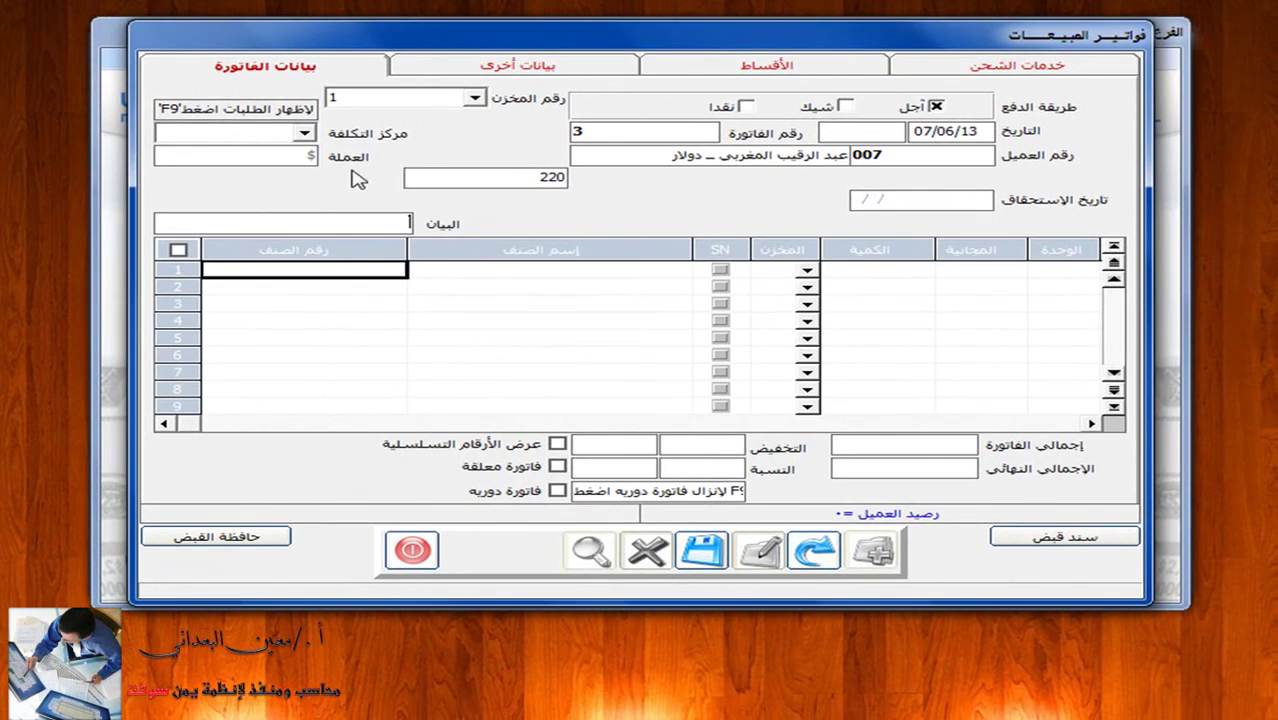
{"action": "left_click", "coordinate": [409, 223]}
{"action": "key", "text": "ctrl+v"}
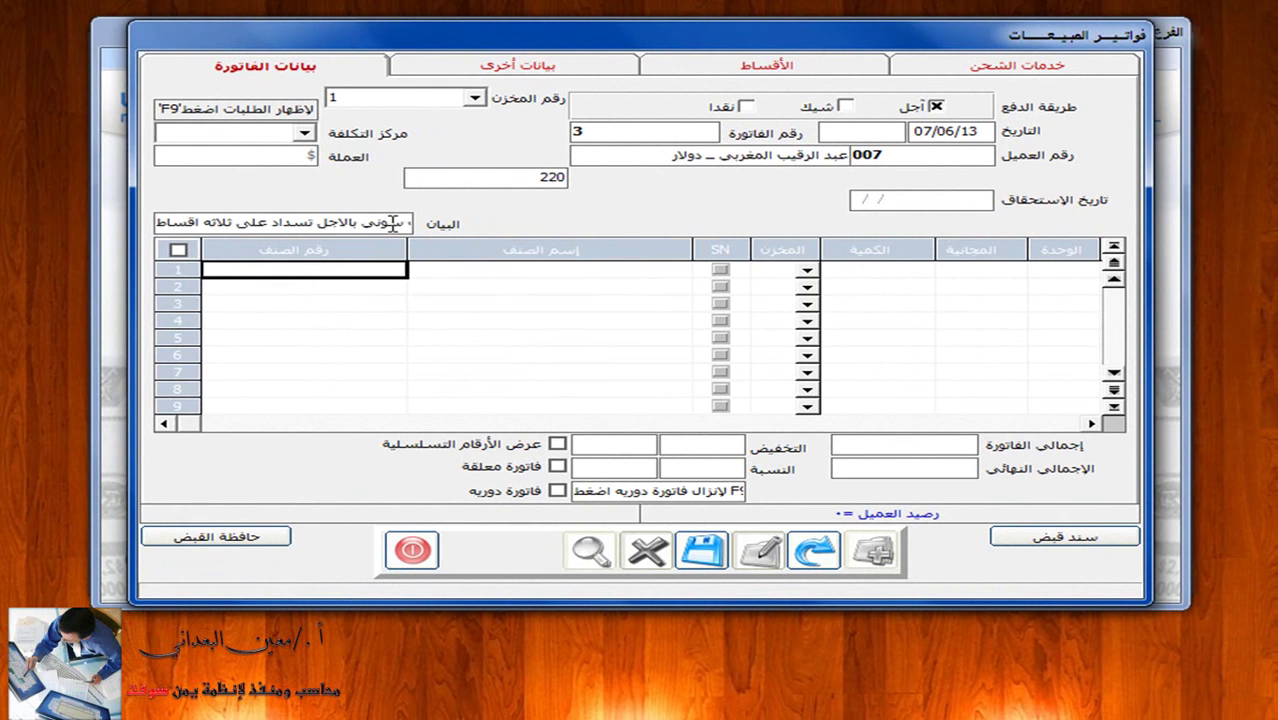
{"action": "left_click", "coordinate": [368, 270]}
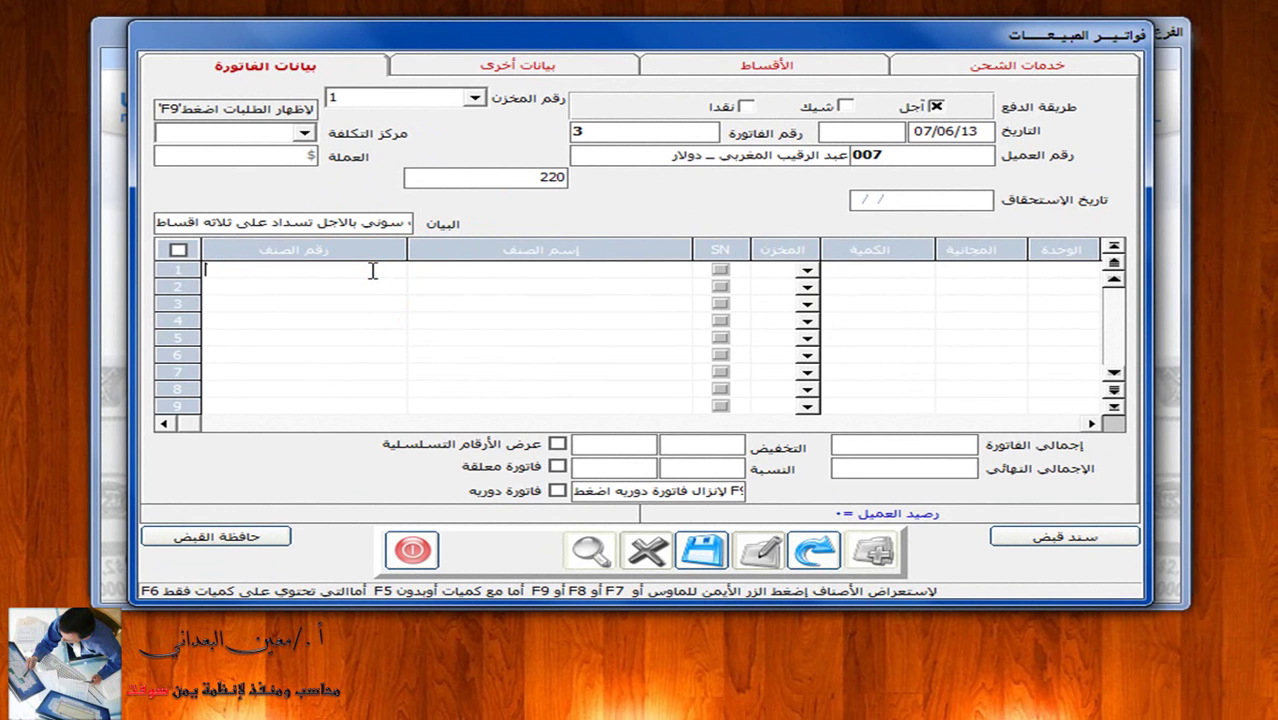
Step: Add 2 of Sony item 006-001 at a price of 690 in row 1
{"action": "left_click", "coordinate": [448, 270]}
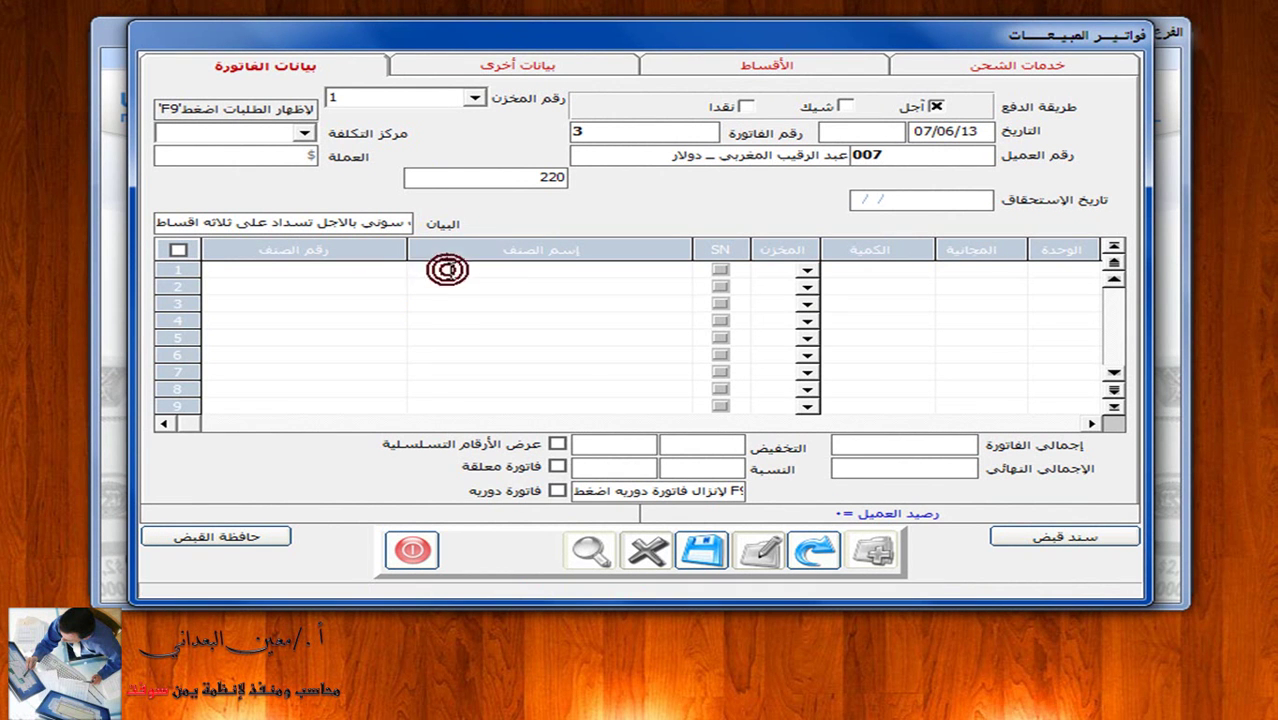
{"action": "type", "text": "*"}
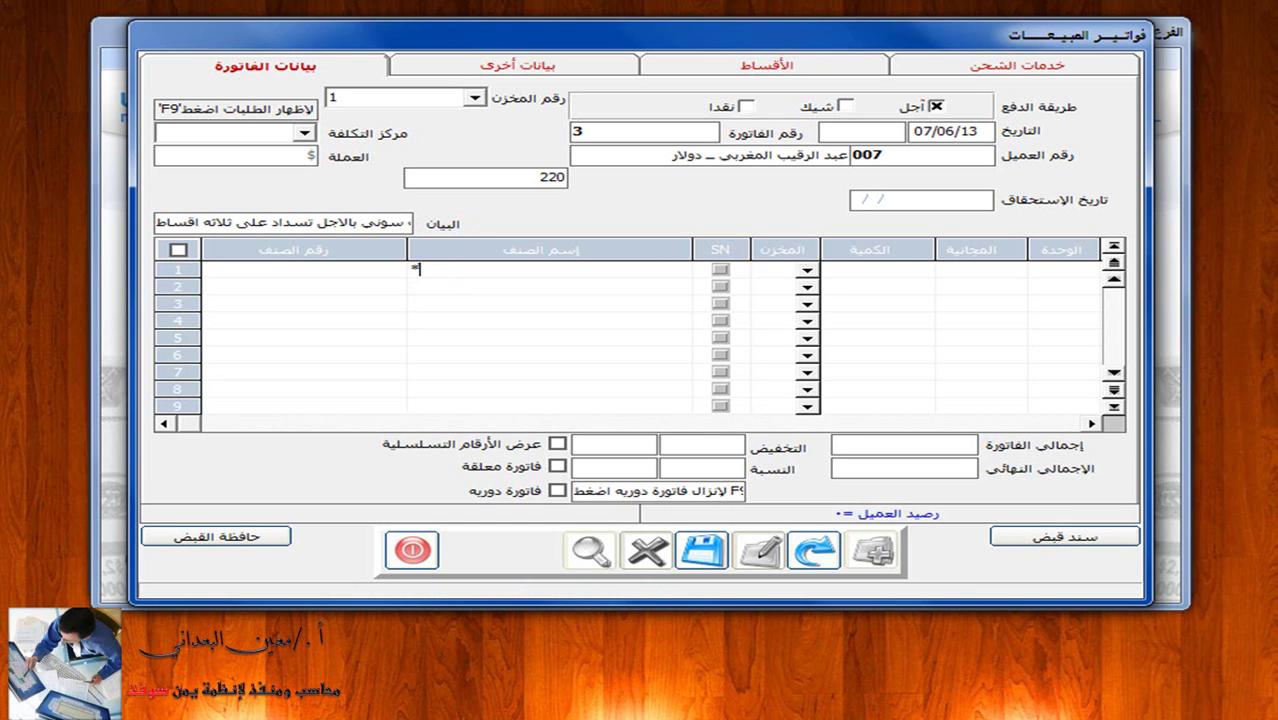
{"action": "type", "text": "سونى"}
{"action": "key", "text": "Return"}
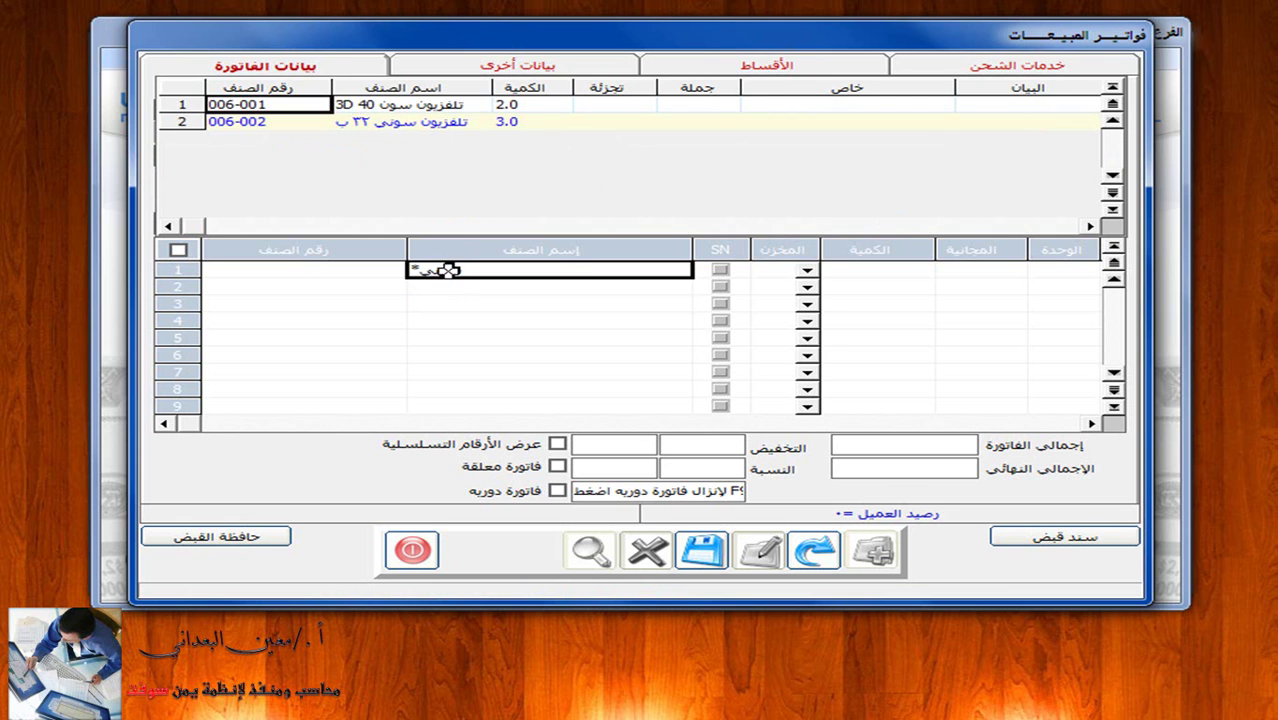
{"action": "left_click_drag", "start_coordinate": [494, 87], "coordinate": [572, 88]}
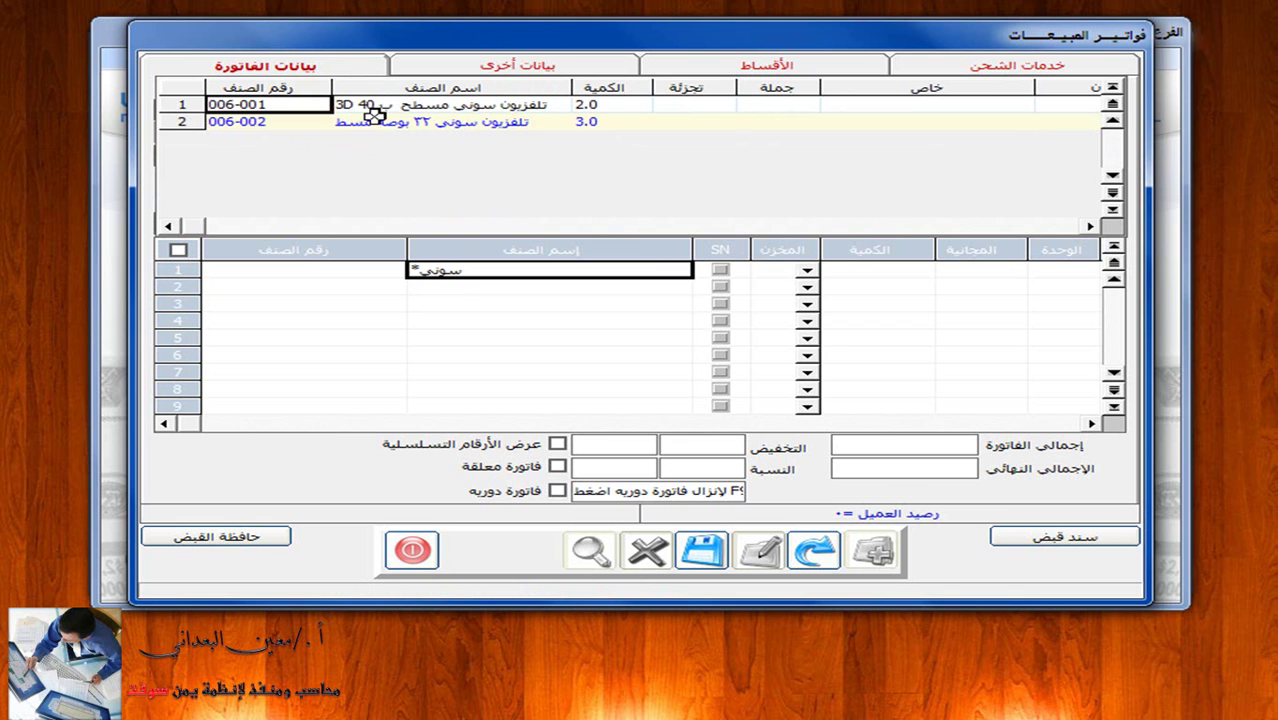
{"action": "double_click", "coordinate": [540, 104]}
{"action": "key", "text": "Return"}
{"action": "key", "text": "Return"}
{"action": "key", "text": "Return"}
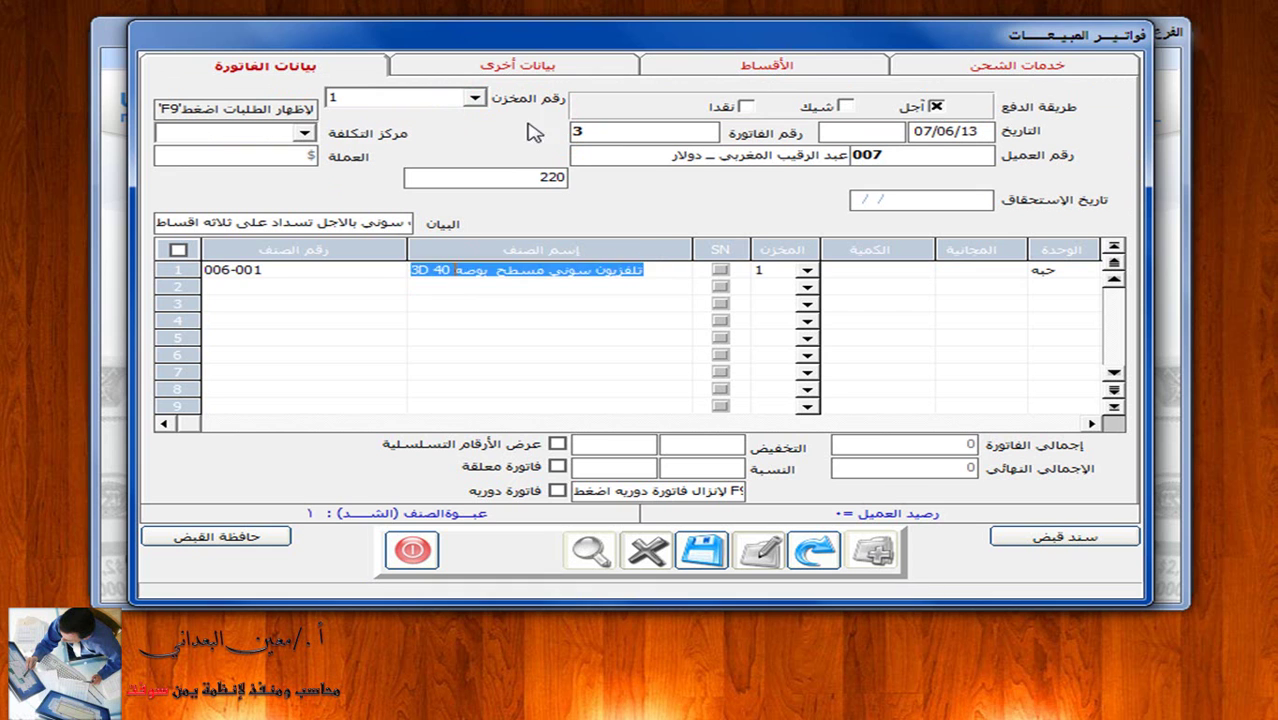
{"action": "key", "text": "Return"}
{"action": "key", "text": "Return"}
{"action": "key", "text": "Return"}
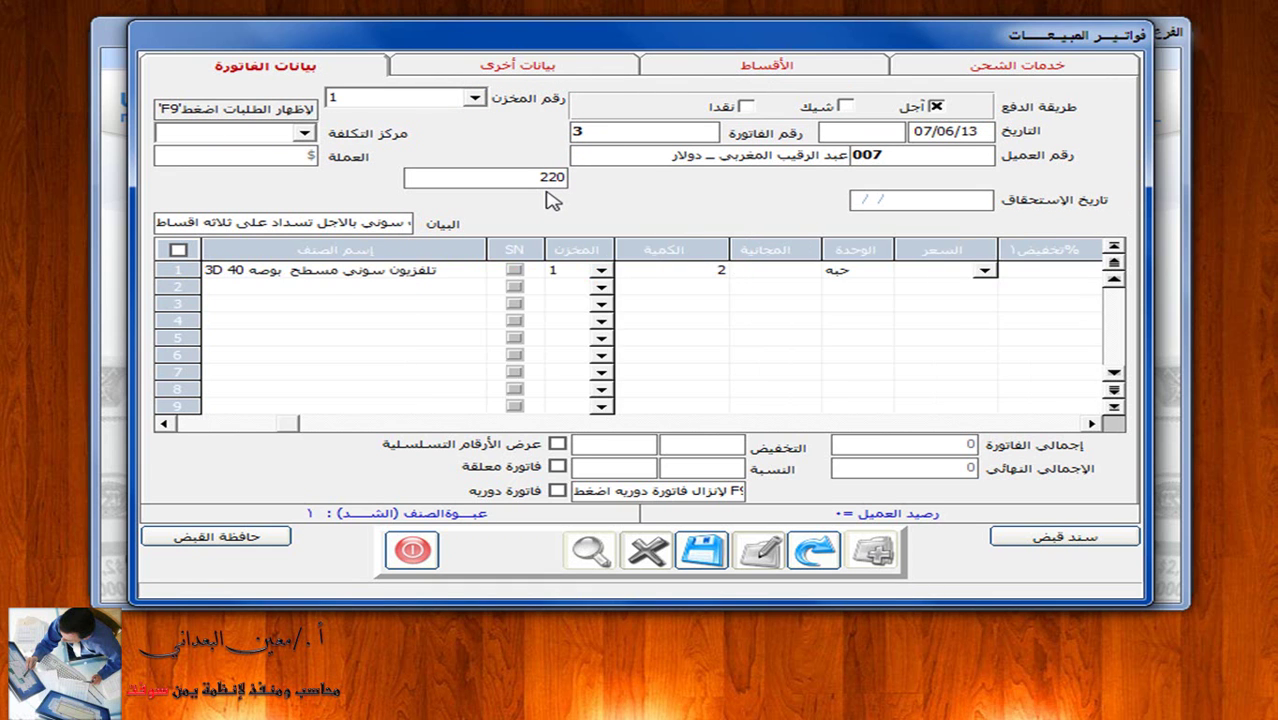
{"action": "type", "text": "690"}
{"action": "key", "text": "Return"}
{"action": "key", "text": "Return"}
{"action": "key", "text": "Return"}
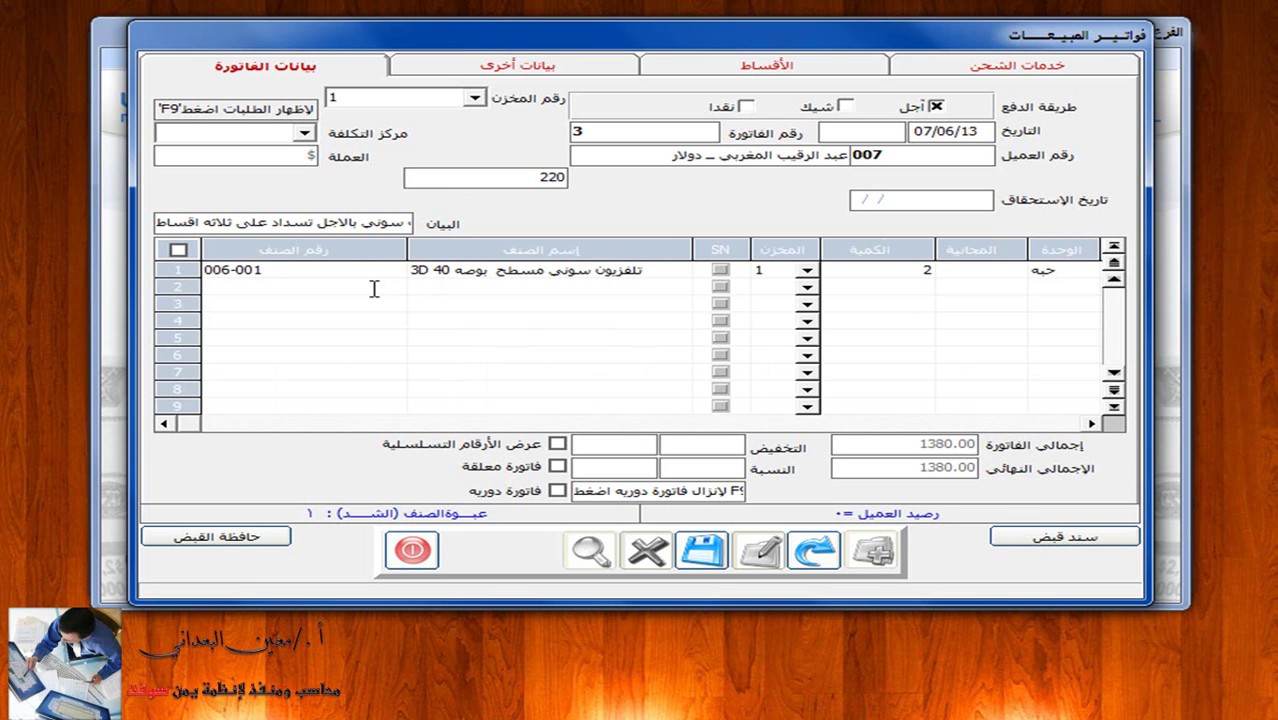
Step: Add 1 of item 006-002 at 165 in row 2, totalling 1545.00
{"action": "type", "text": "006-002"}
{"action": "key", "text": "Return"}
{"action": "left_click", "coordinate": [372, 289]}
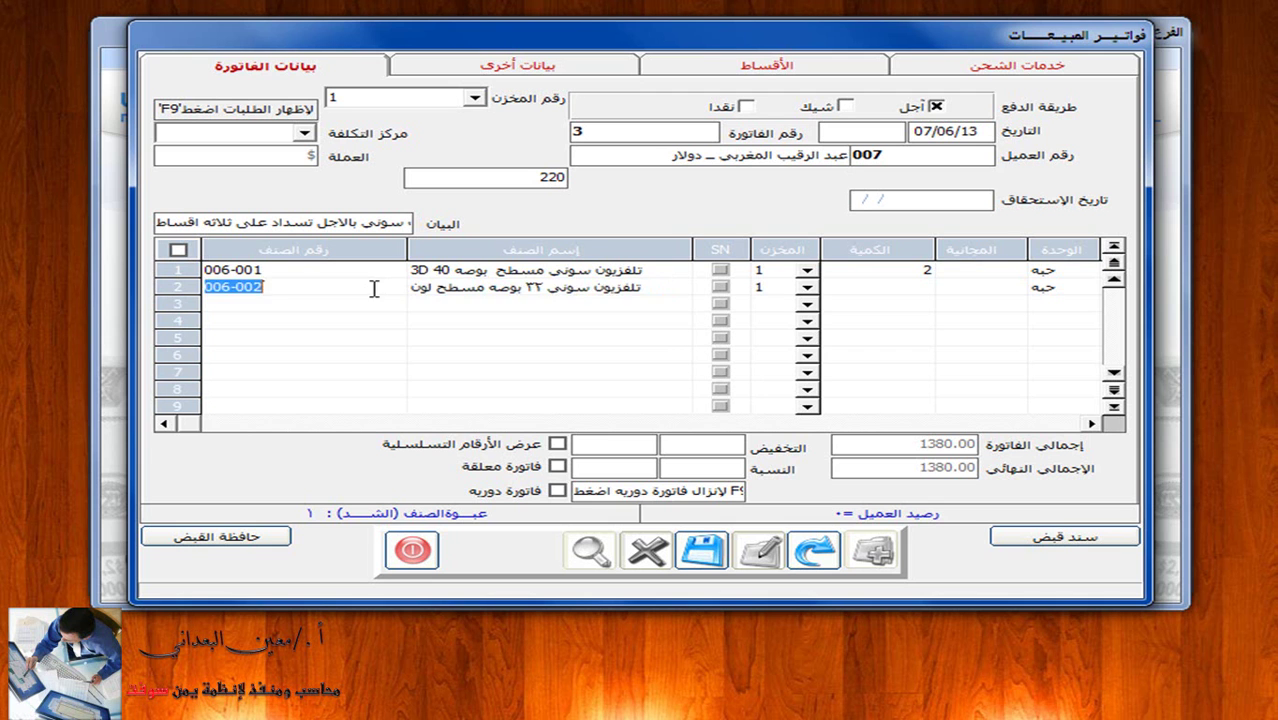
{"action": "key", "text": "BackSpace"}
{"action": "type", "text": "0"}
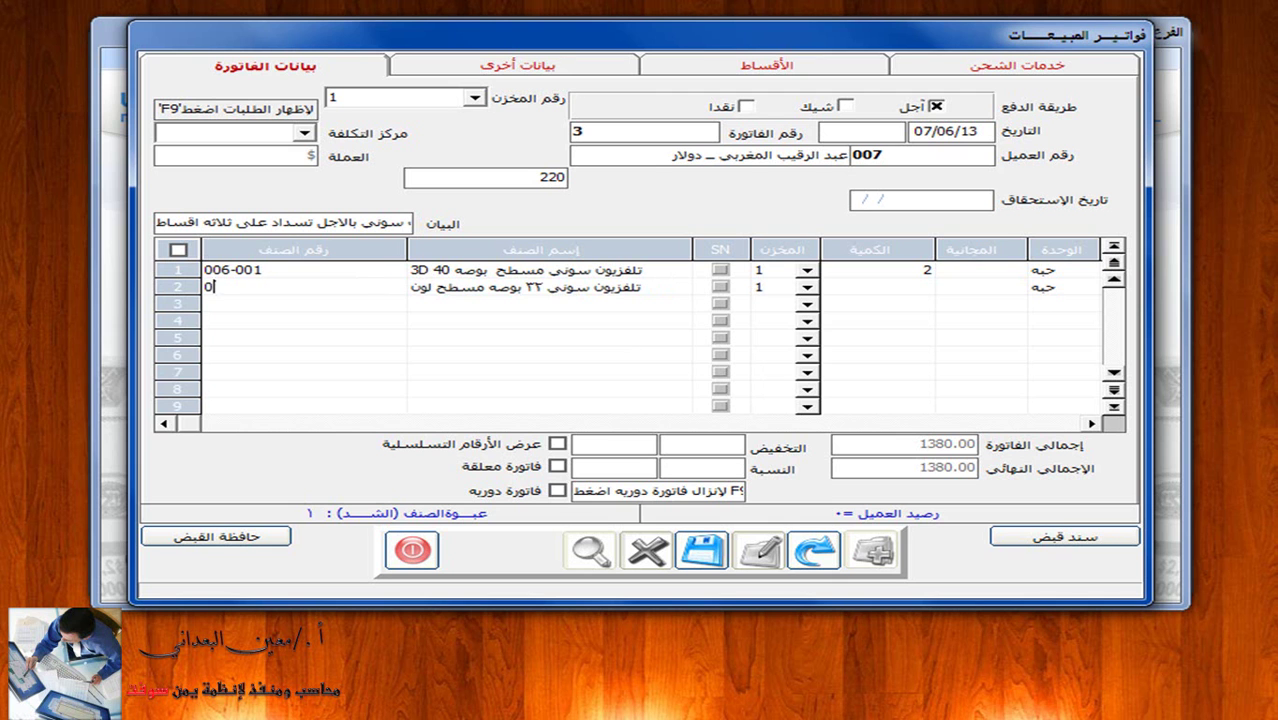
{"action": "type", "text": "06"}
{"action": "key", "text": "Return"}
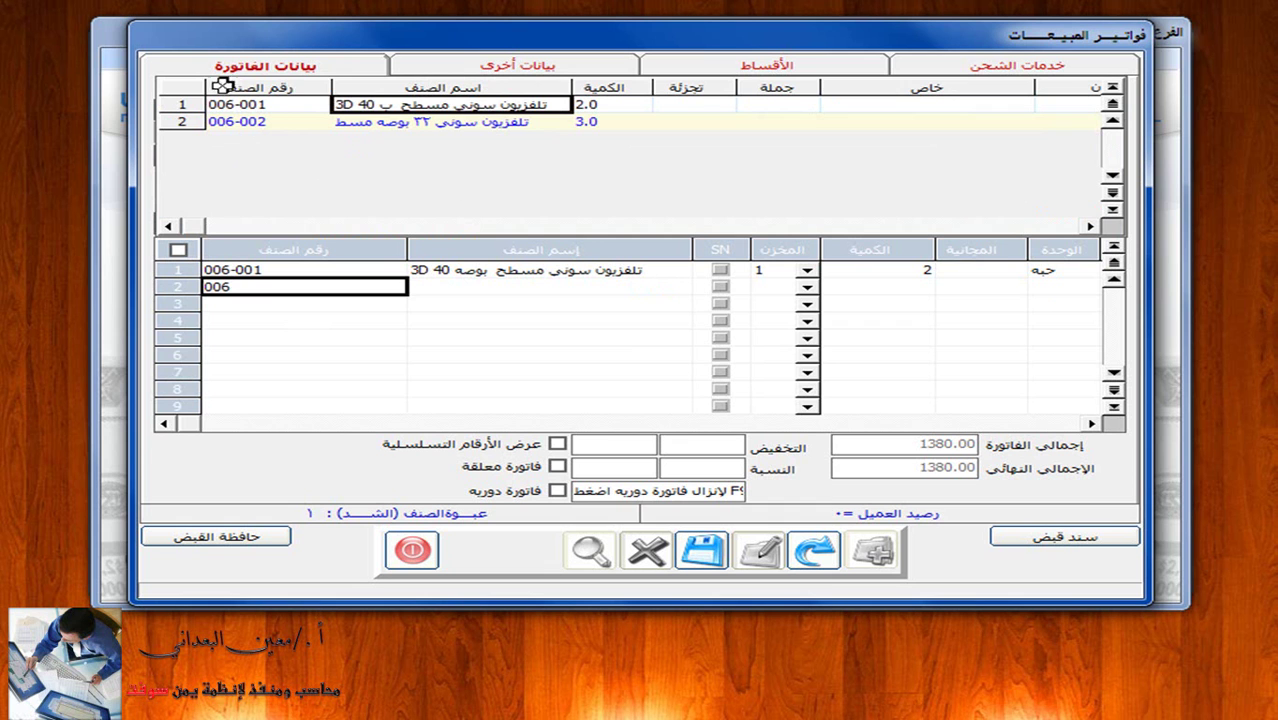
{"action": "double_click", "coordinate": [437, 124]}
{"action": "key", "text": "Return"}
{"action": "key", "text": "Return"}
{"action": "key", "text": "Return"}
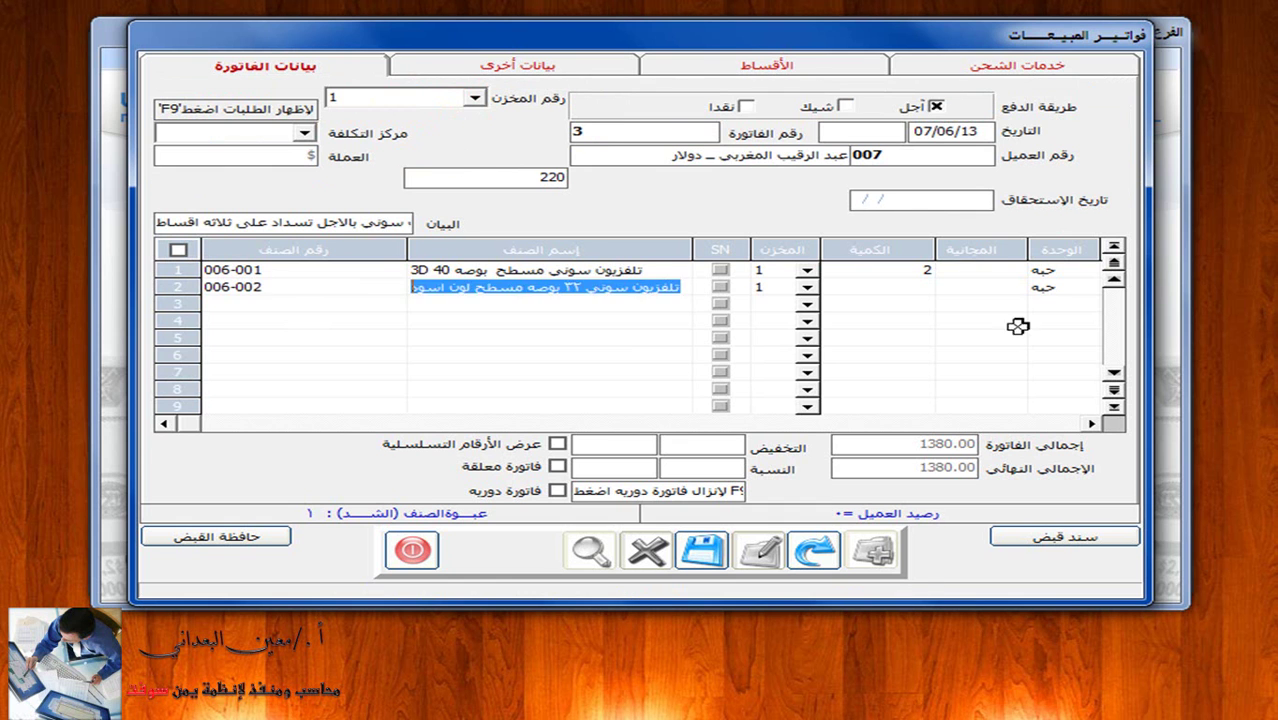
{"action": "key", "text": "Return"}
{"action": "key", "text": "Return"}
{"action": "key", "text": "Return"}
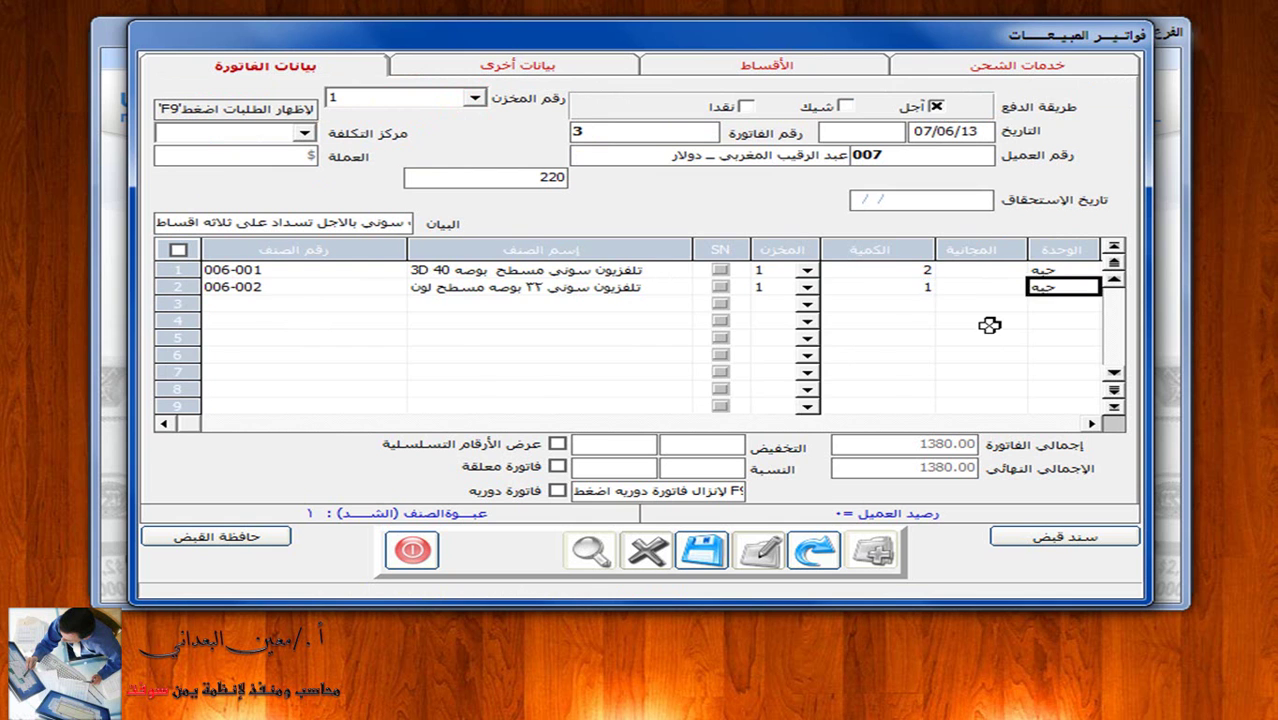
{"action": "type", "text": "1"}
{"action": "type", "text": "65"}
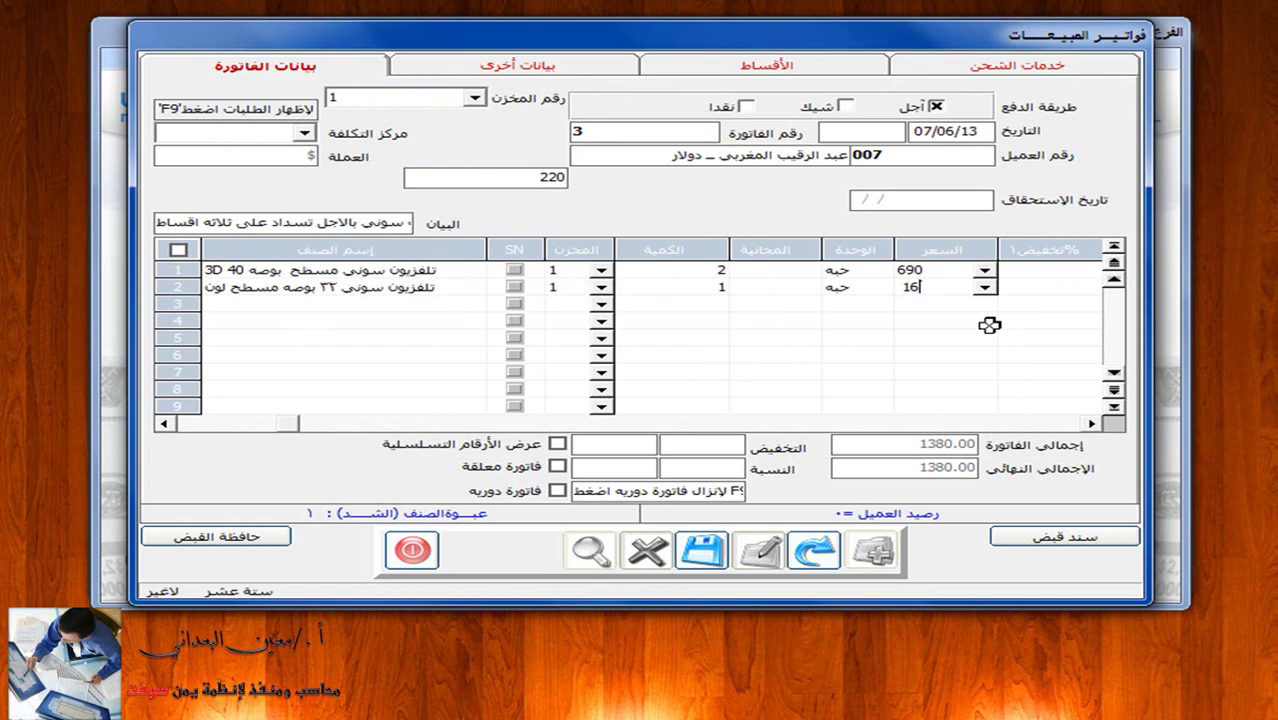
{"action": "key", "text": "Return"}
{"action": "key", "text": "Return"}
{"action": "key", "text": "Return"}
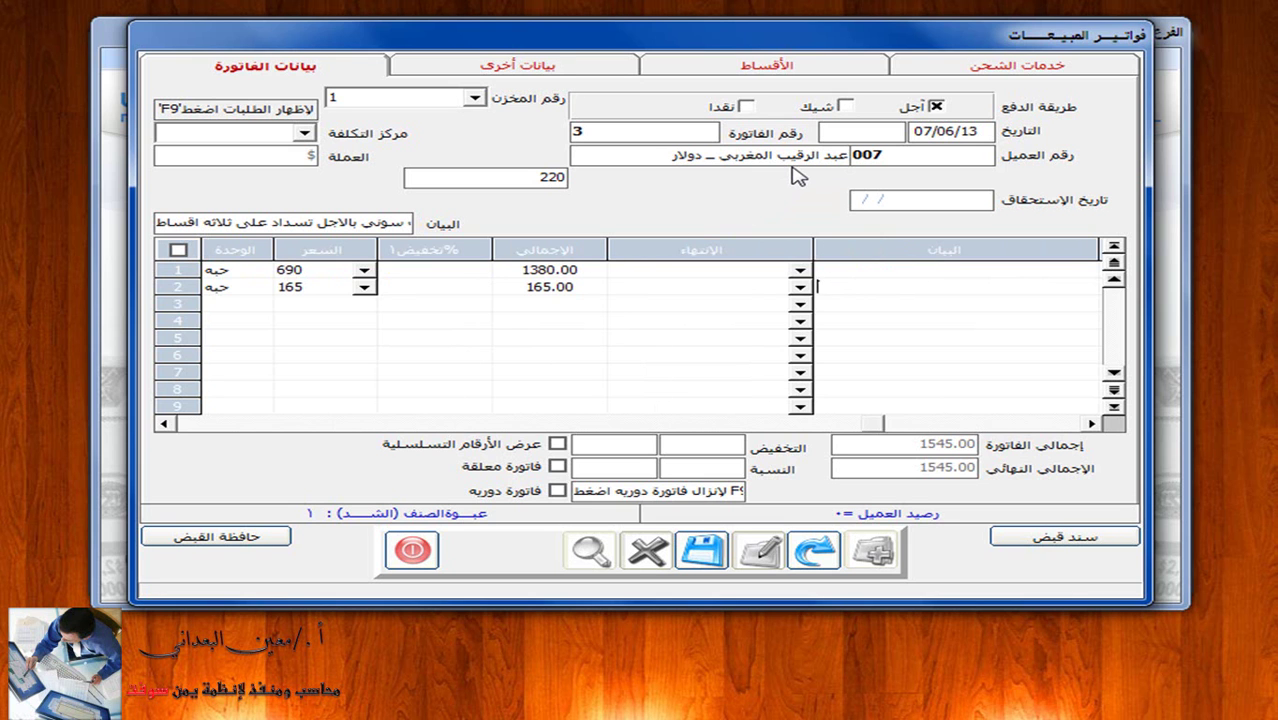
Step: On the الأقساط tab, set 3 installments of 515.00 with a 20-day period
{"action": "left_click", "coordinate": [866, 68]}
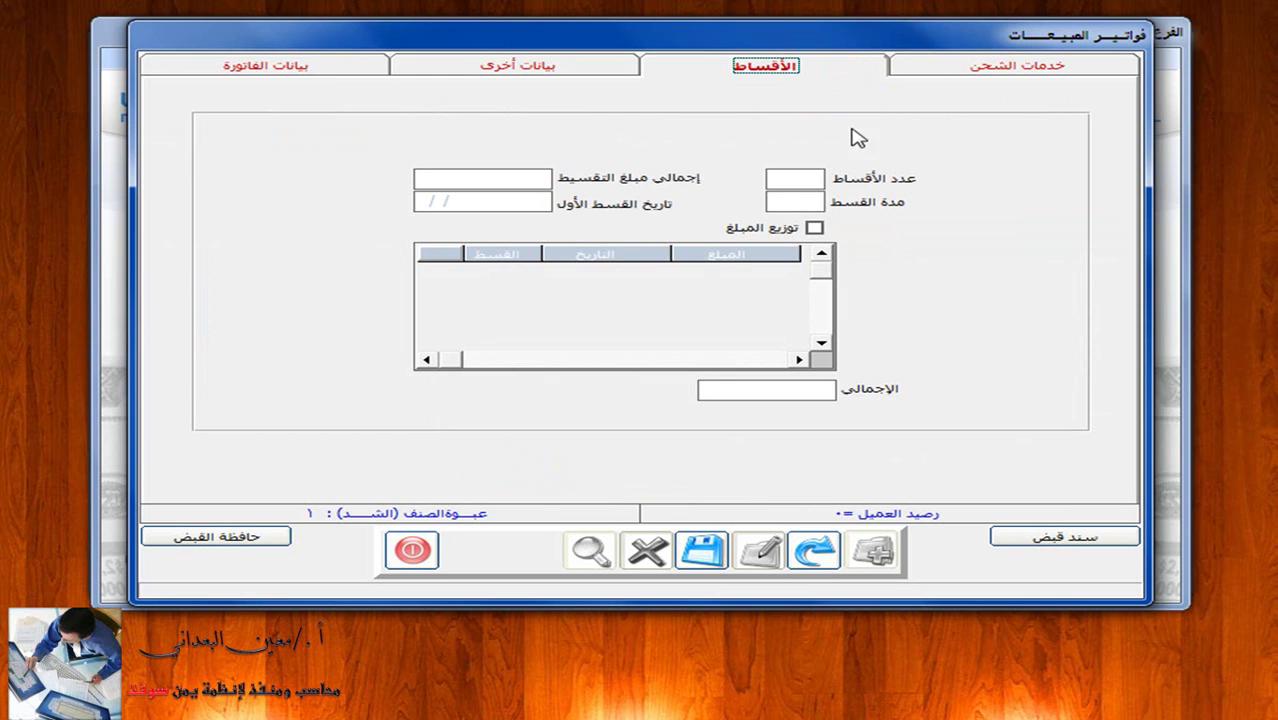
{"action": "left_click", "coordinate": [804, 179]}
{"action": "type", "text": "3"}
{"action": "key", "text": "Return"}
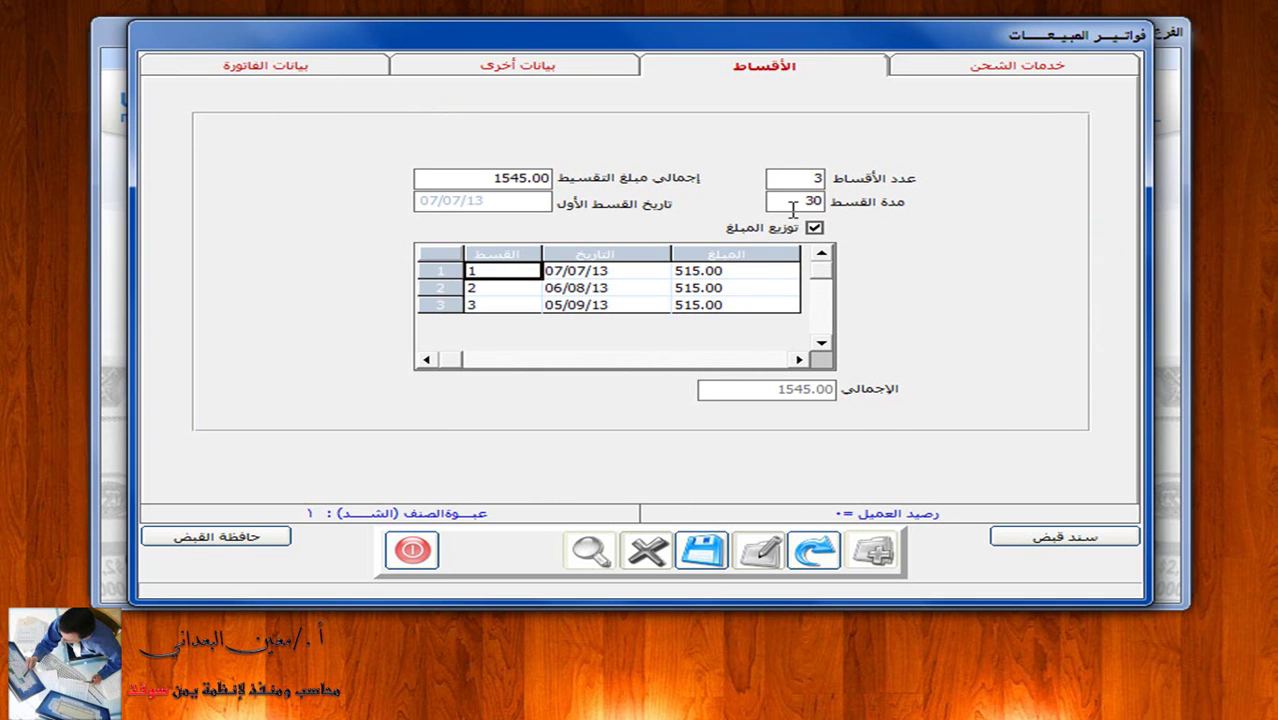
{"action": "right_click", "coordinate": [794, 202]}
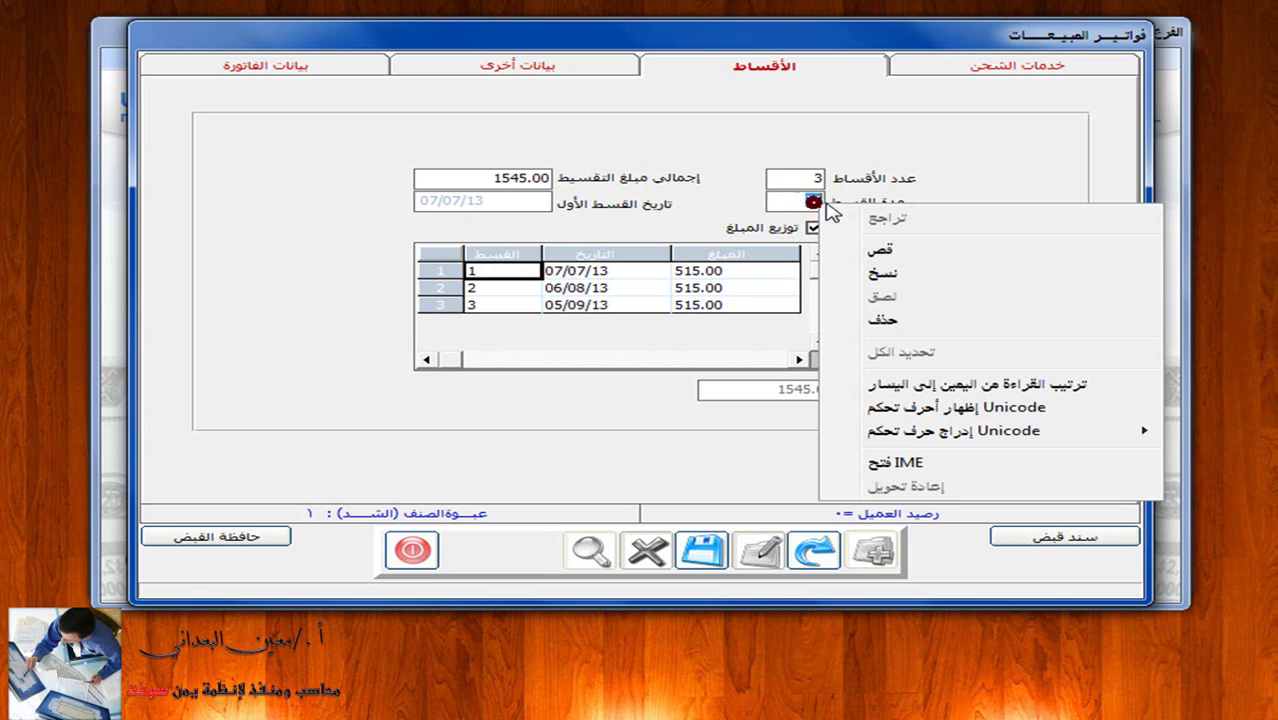
{"action": "left_click", "coordinate": [718, 212]}
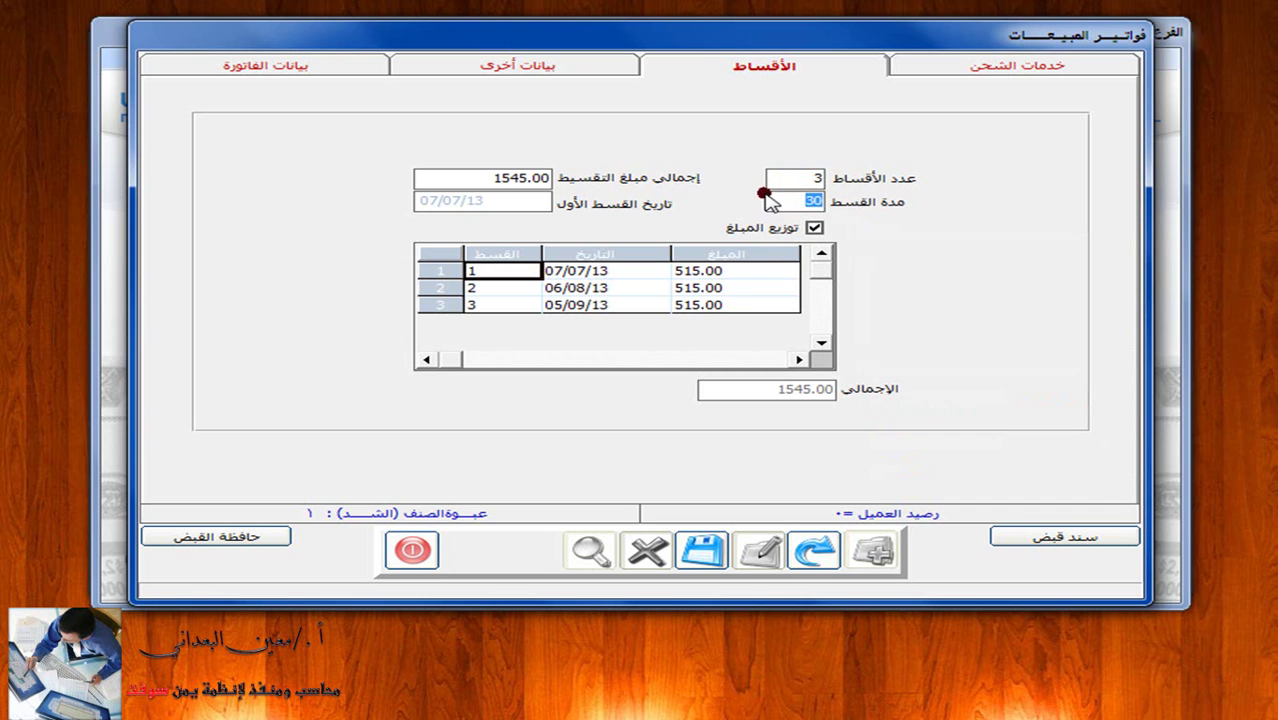
{"action": "type", "text": "4"}
{"action": "left_click", "coordinate": [364, 62]}
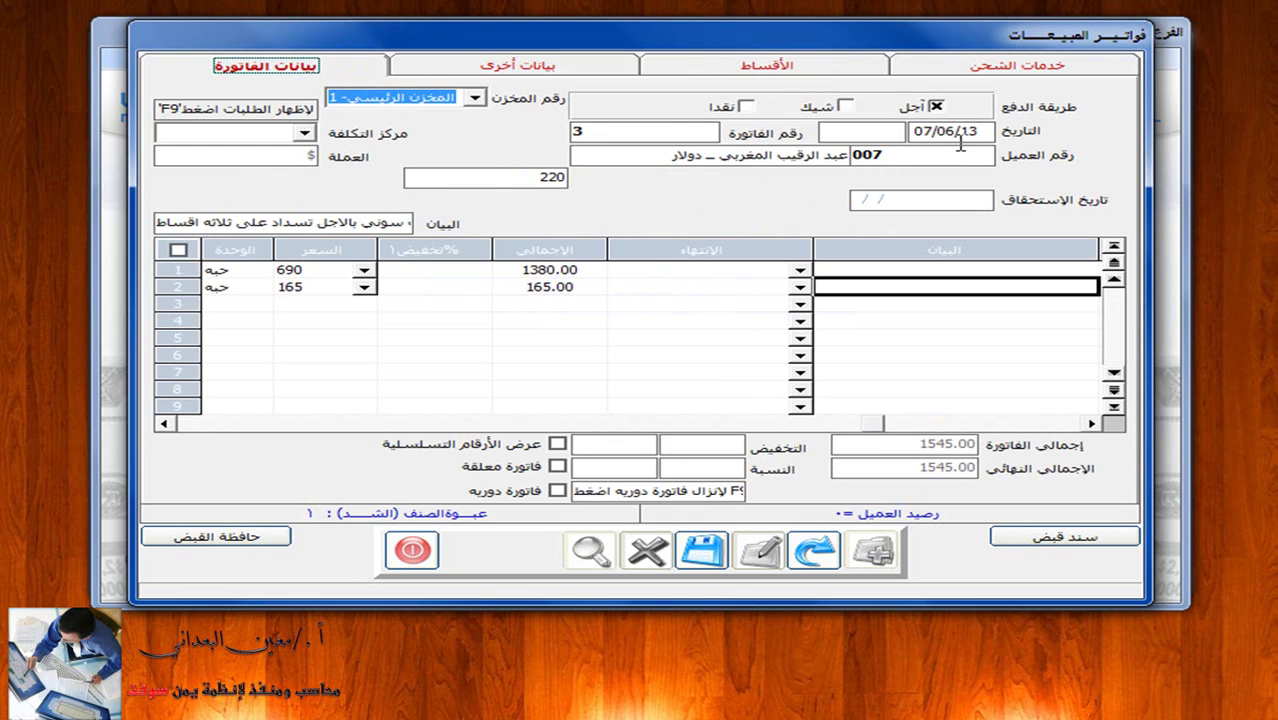
{"action": "left_click", "coordinate": [735, 63]}
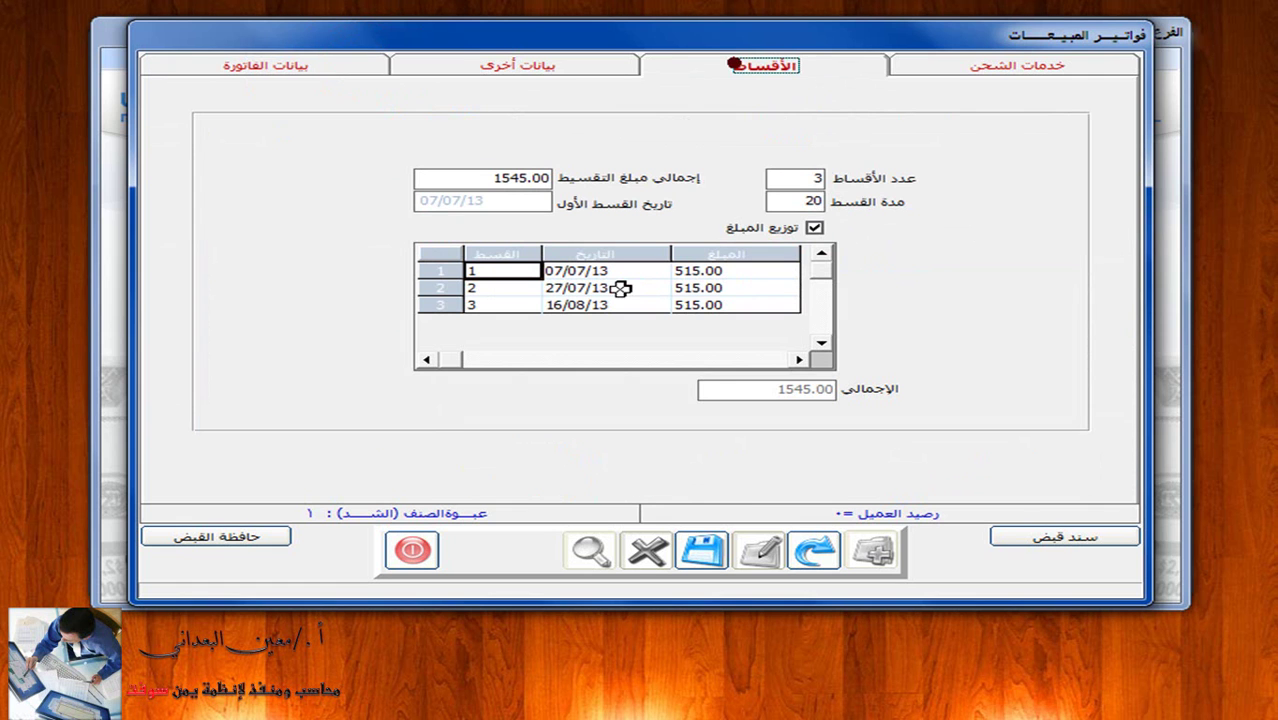
Step: Change the first installment's date to 07/06/13 and return to بيانات الفاتورة
{"action": "left_click", "coordinate": [640, 270]}
{"action": "double_click", "coordinate": [641, 270]}
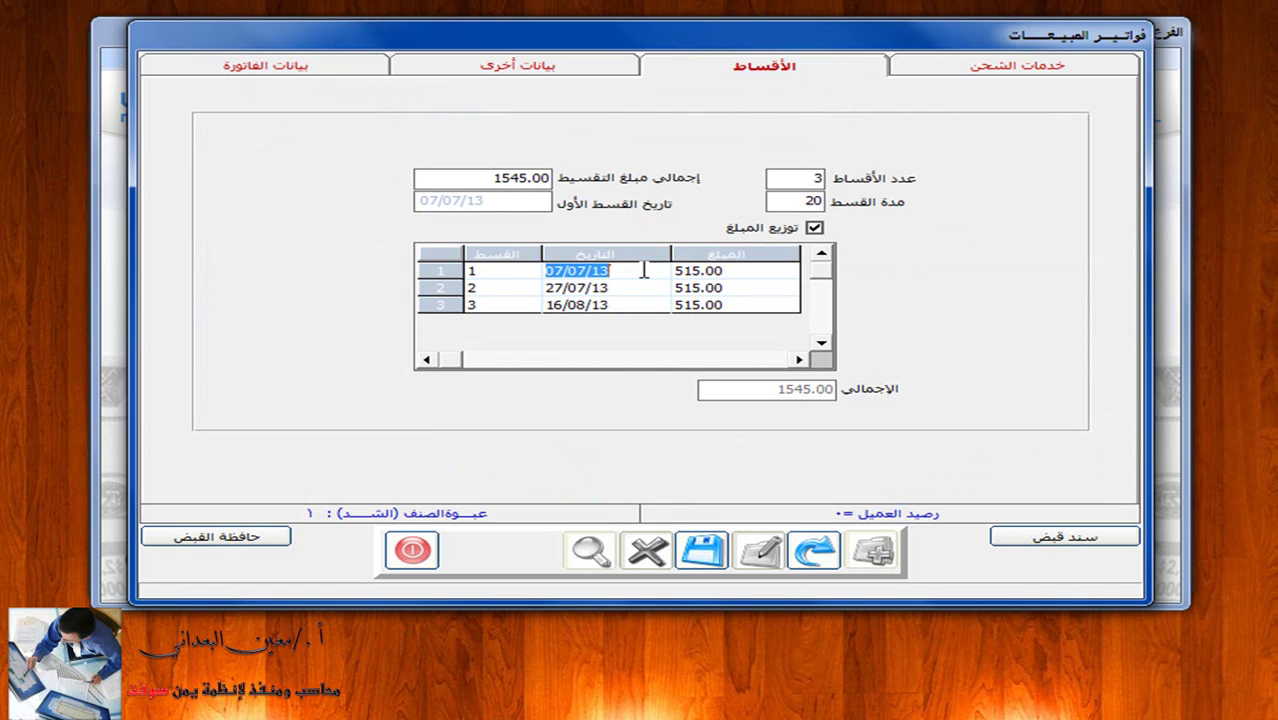
{"action": "key", "text": "BackSpace"}
{"action": "type", "text": "07/06"}
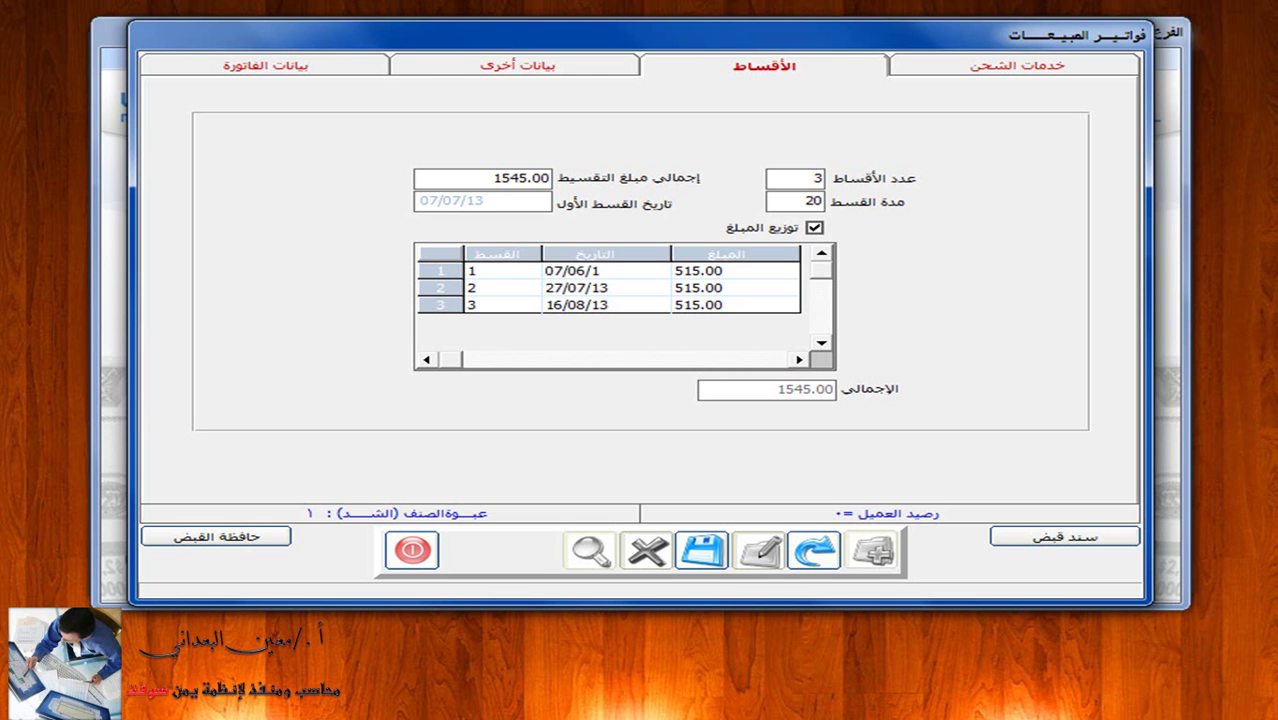
{"action": "left_click", "coordinate": [355, 68]}
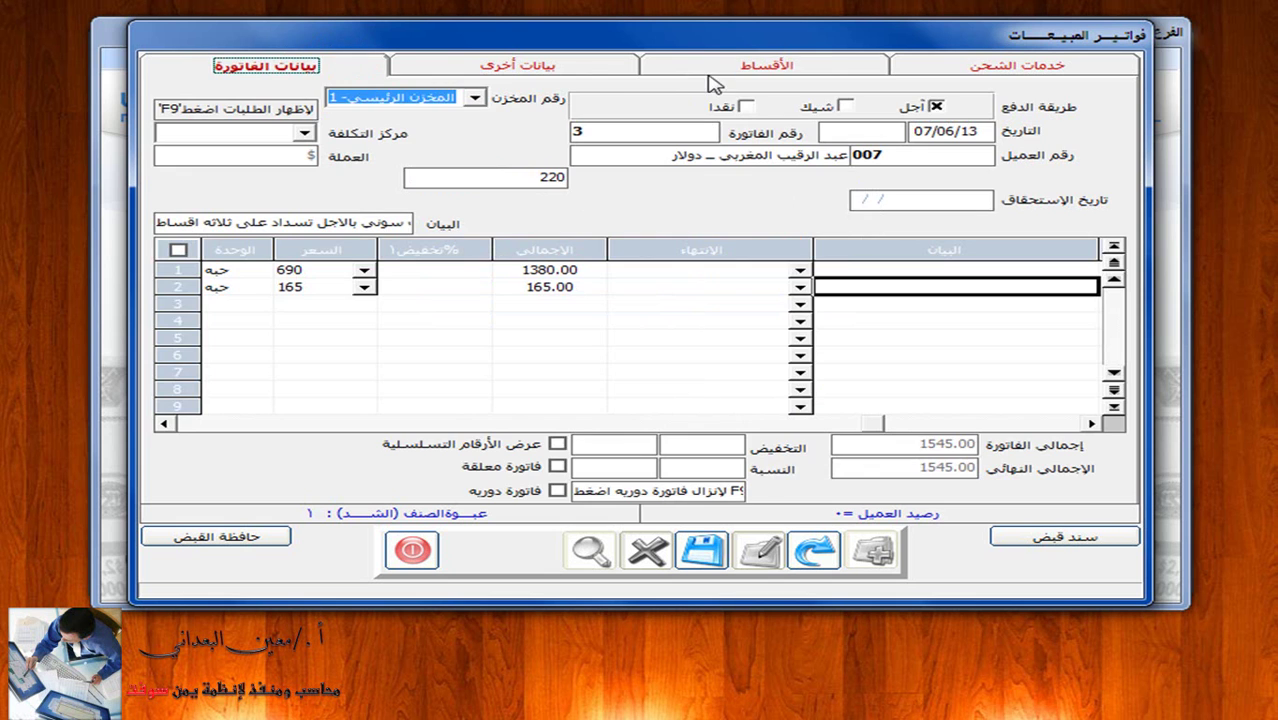
{"action": "left_click", "coordinate": [706, 68]}
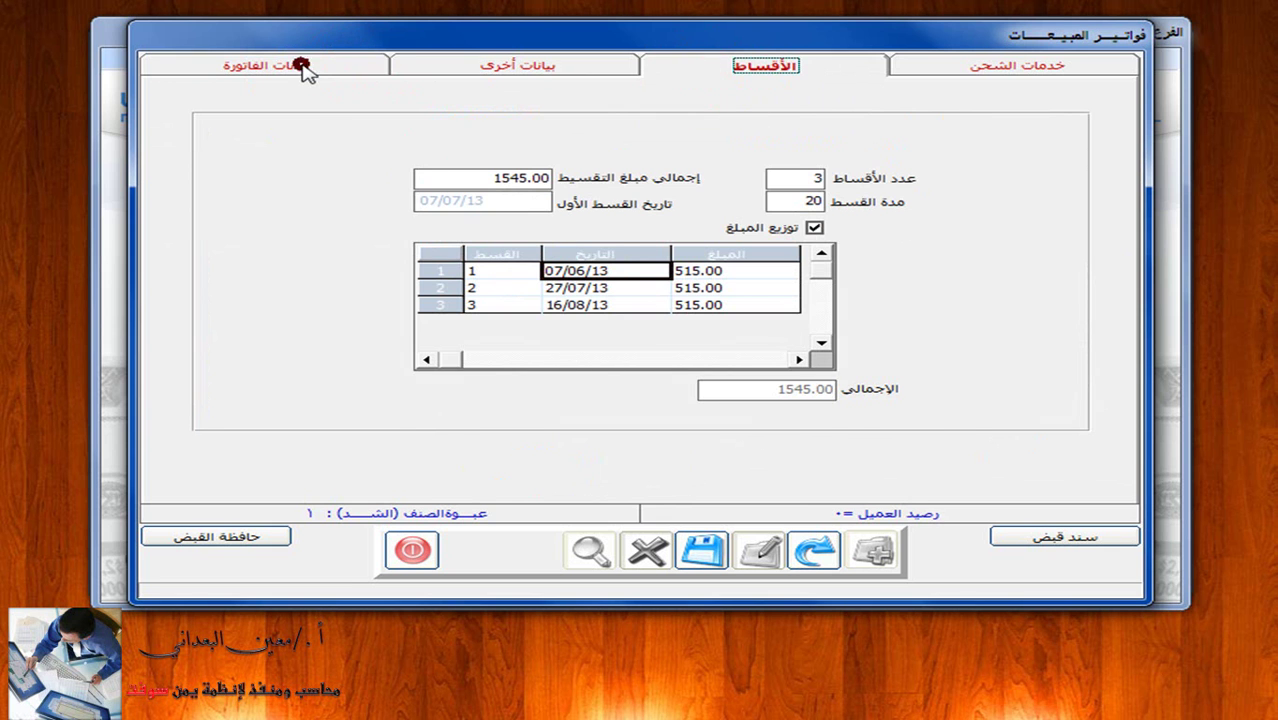
{"action": "left_click", "coordinate": [303, 68]}
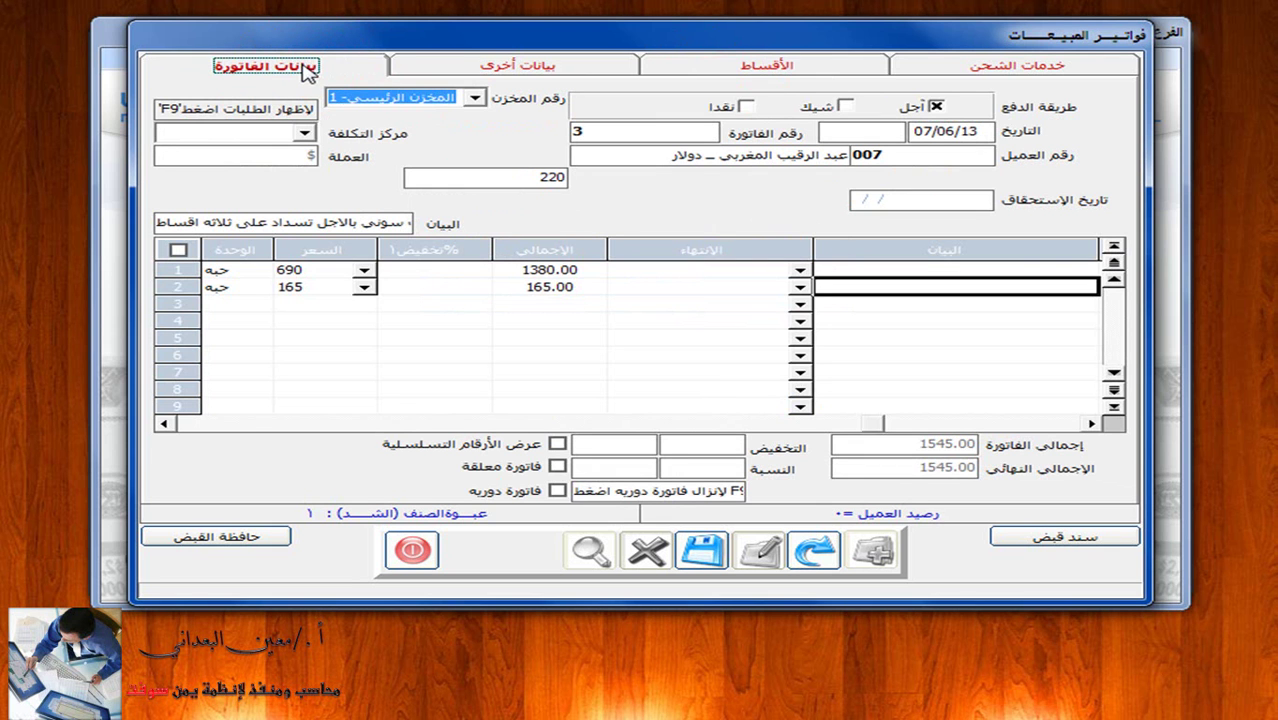
Step: Save installment invoice 3 and print it without sending the report straight to the printer
{"action": "left_click", "coordinate": [704, 550]}
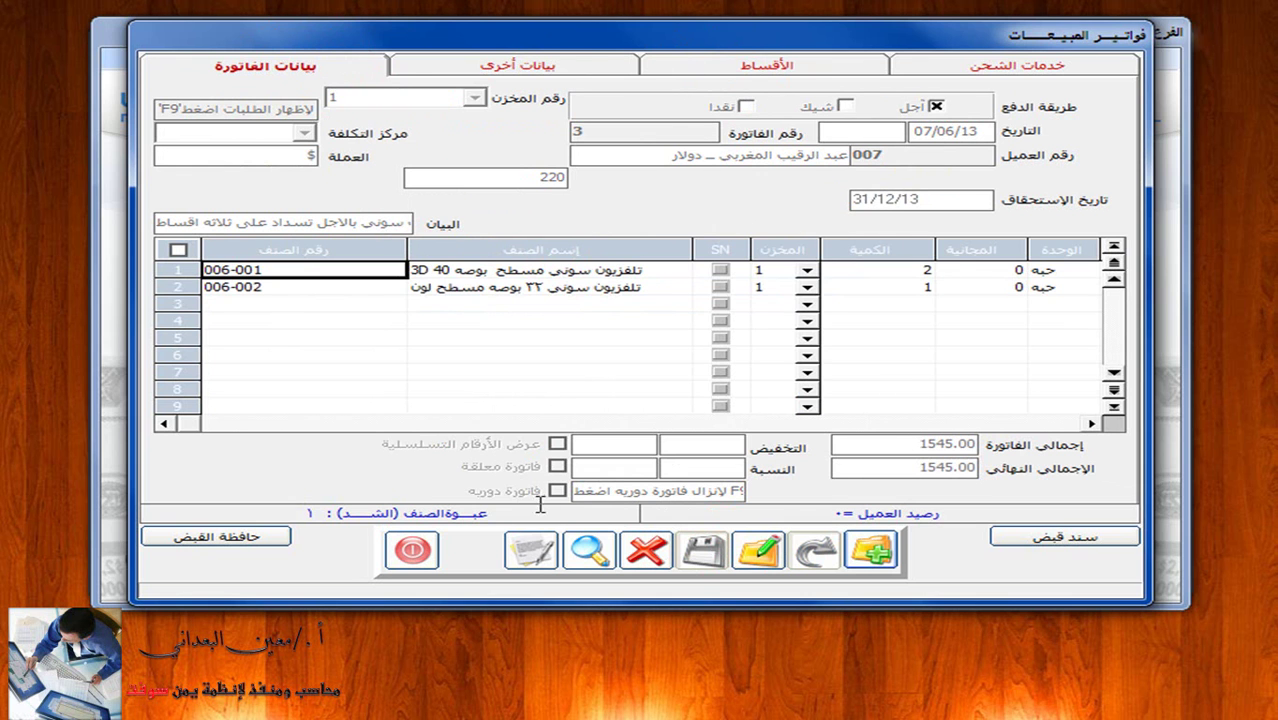
{"action": "left_click", "coordinate": [531, 550]}
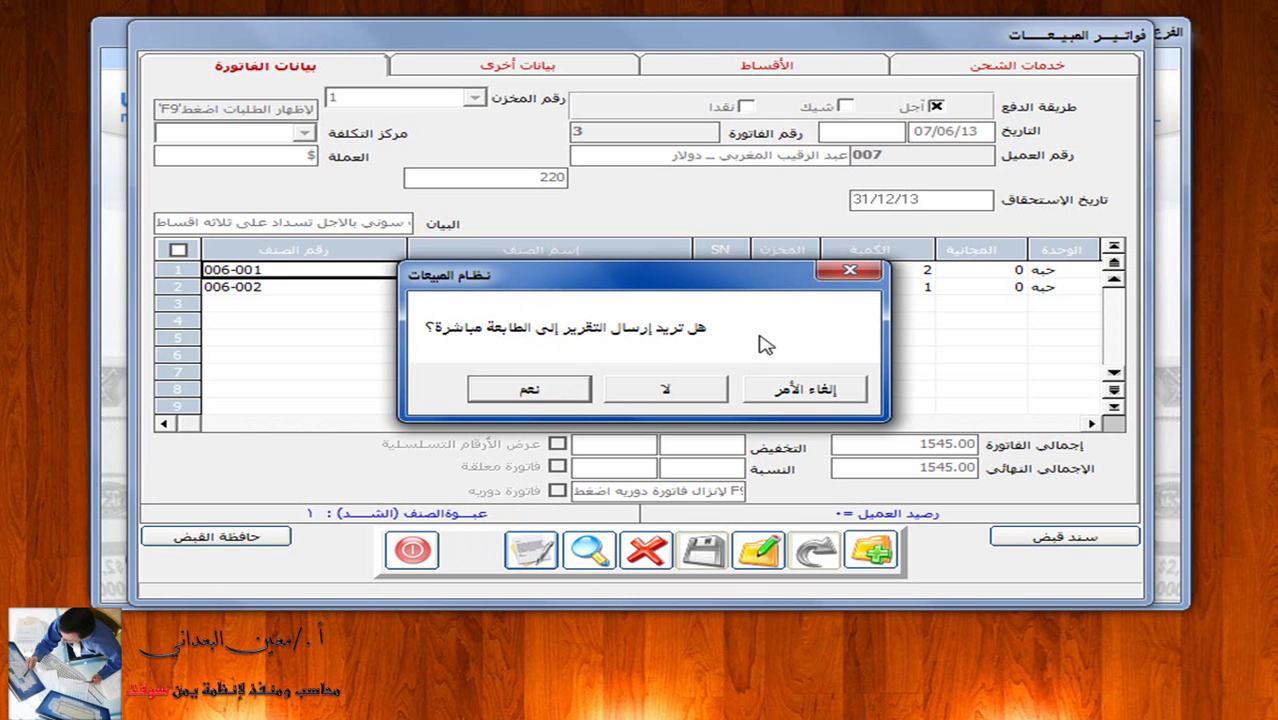
{"action": "left_click", "coordinate": [704, 393]}
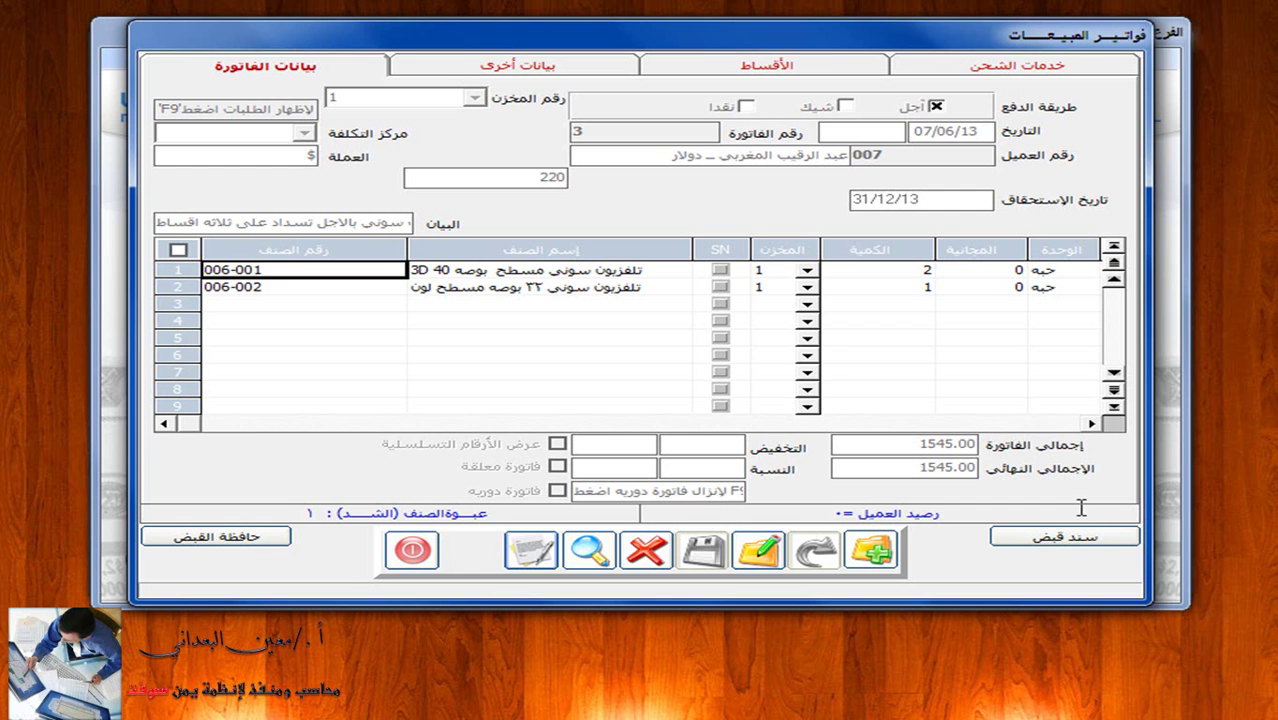
Step: Start a receipt voucher on box 2 (صندوق دولار $) for 515 dollars
{"action": "left_click", "coordinate": [1121, 537]}
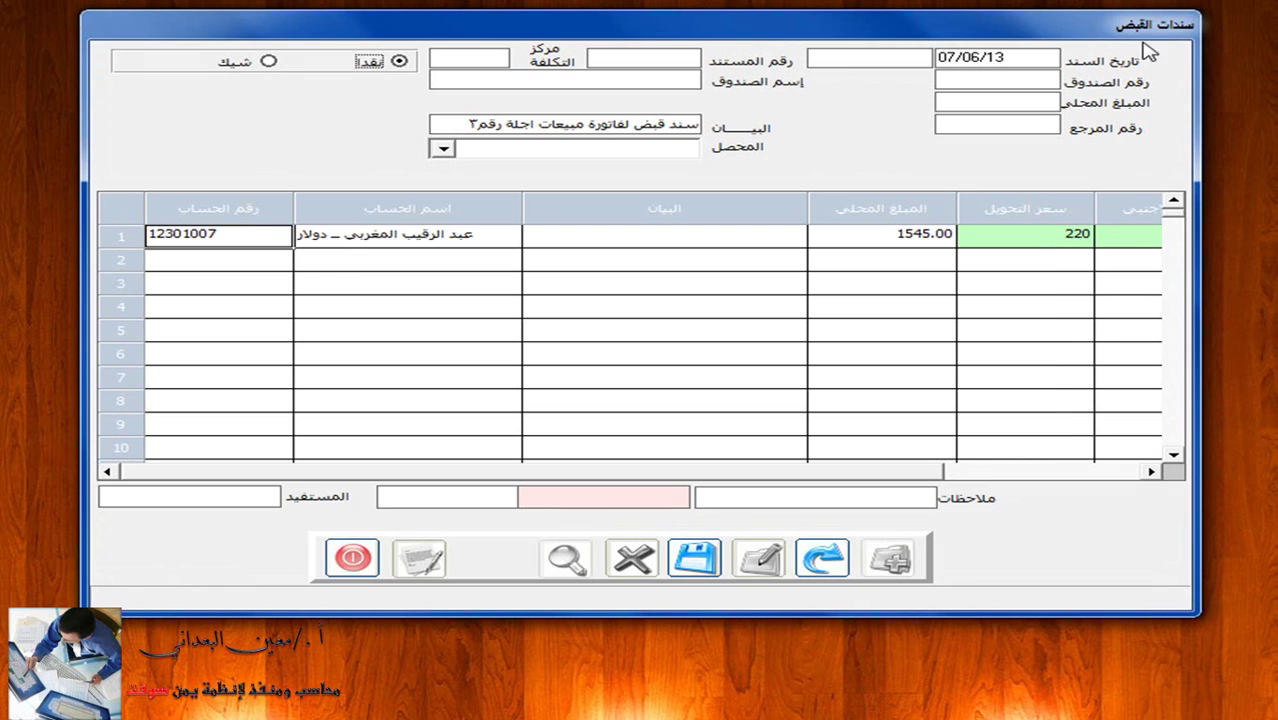
{"action": "left_click", "coordinate": [1022, 79]}
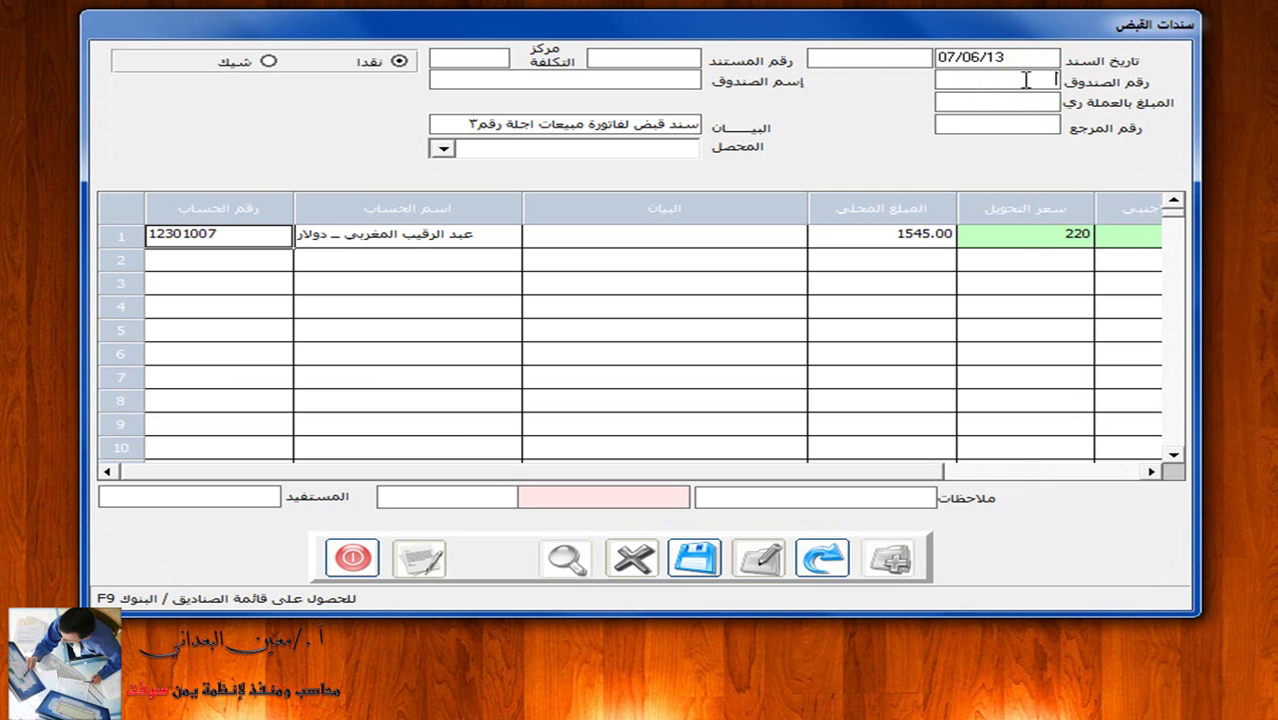
{"action": "key", "text": "F9"}
{"action": "left_click", "coordinate": [867, 118]}
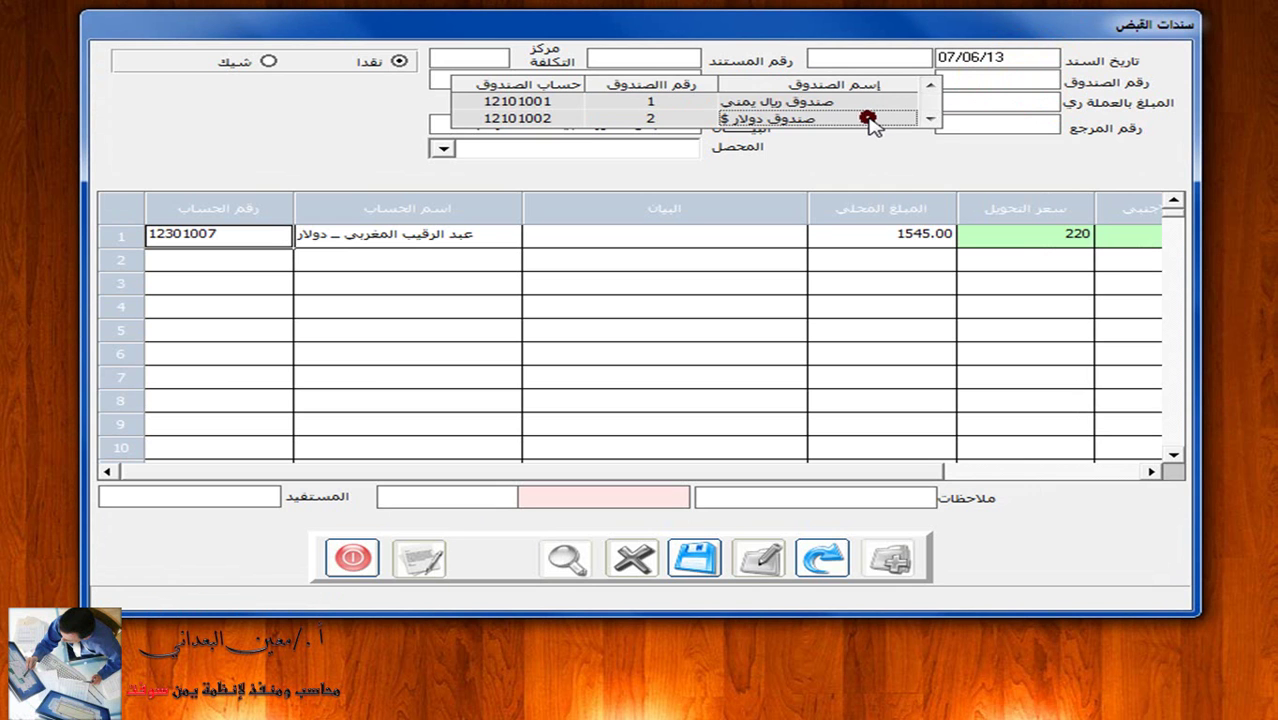
{"action": "left_click", "coordinate": [680, 97]}
{"action": "type", "text": "5"}
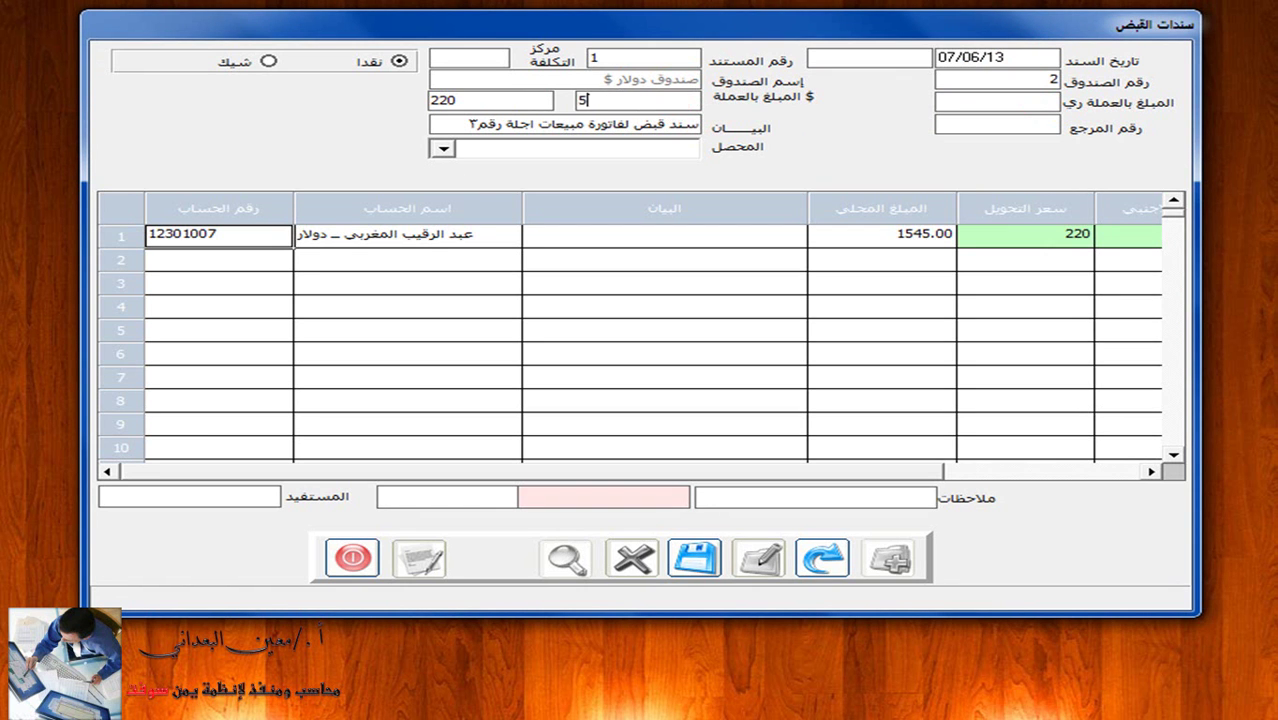
{"action": "type", "text": "15"}
{"action": "key", "text": "Return"}
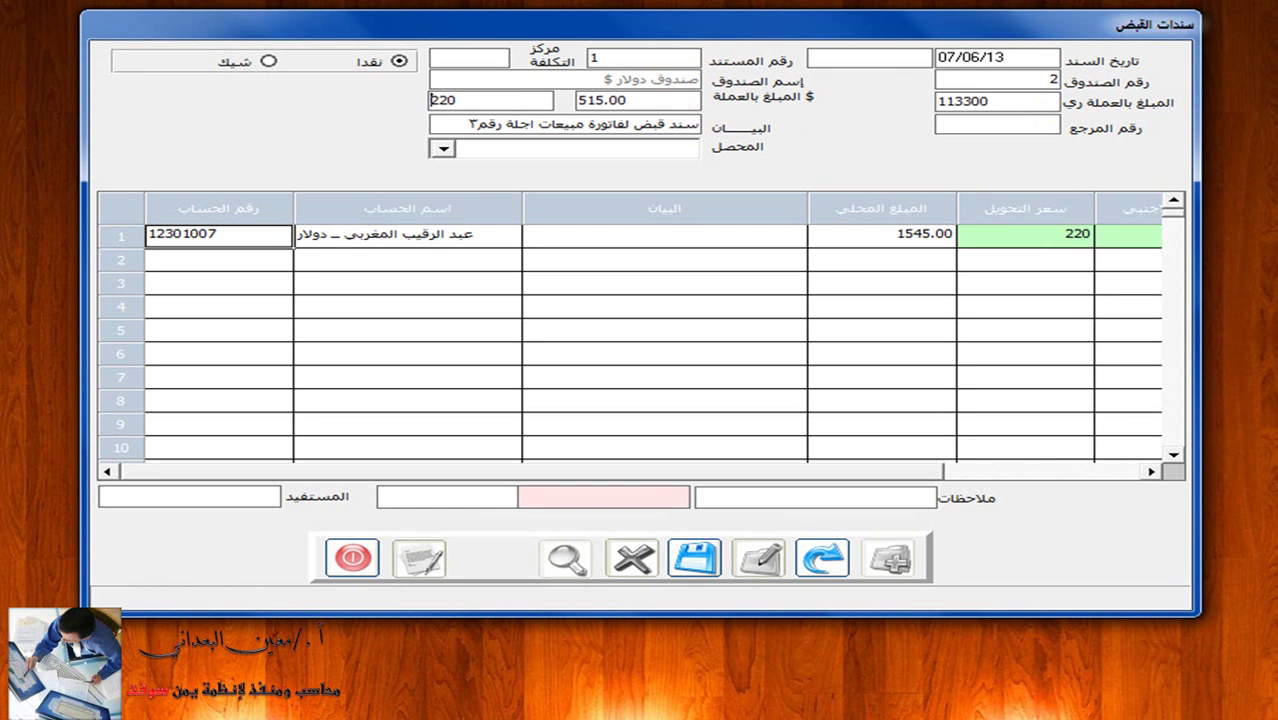
Step: Paste the first-installment description into row 1, set foreign amount 515.00, and save the voucher
{"action": "left_click", "coordinate": [680, 228]}
{"action": "left_click", "coordinate": [681, 229]}
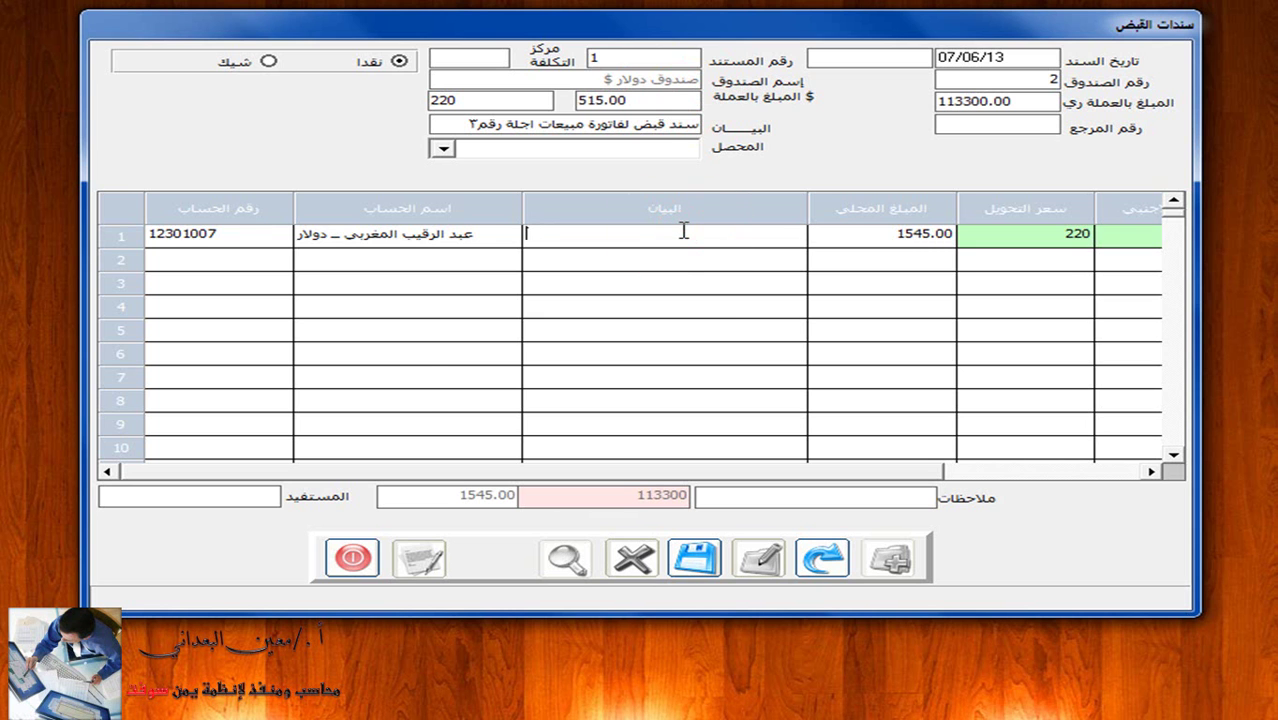
{"action": "key", "text": "ctrl+v"}
{"action": "key", "text": "Return"}
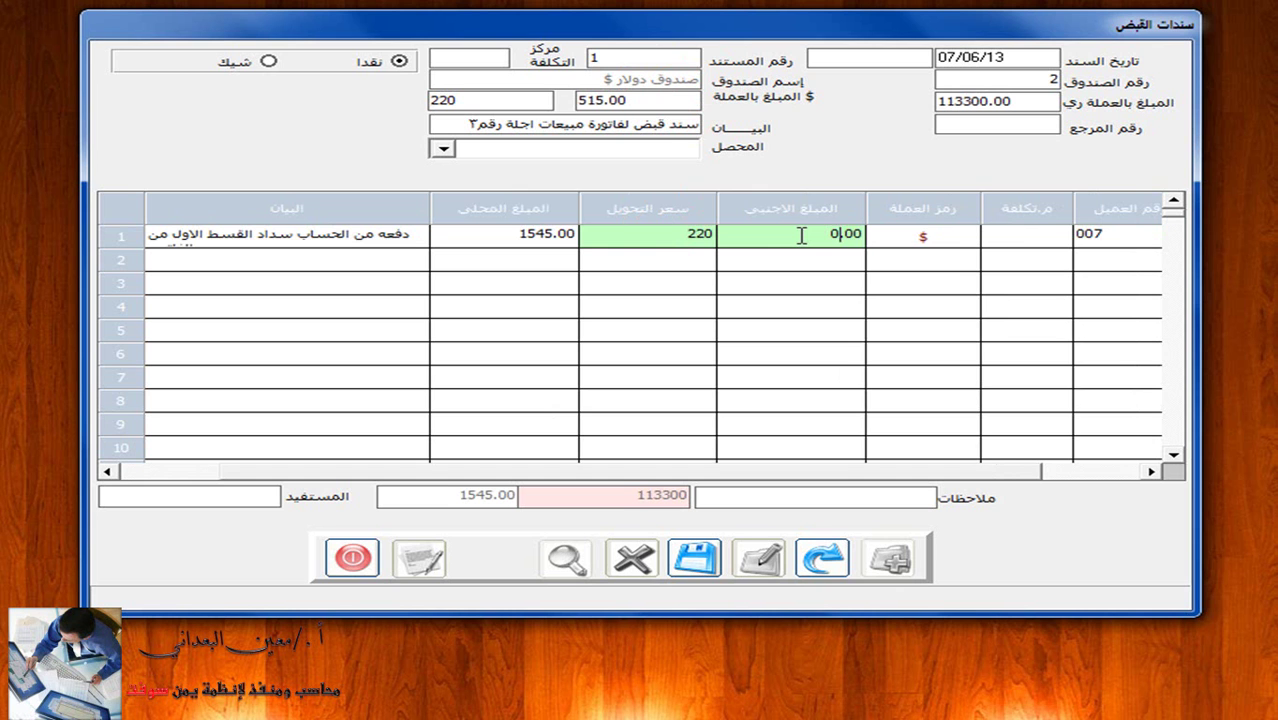
{"action": "type", "text": "515"}
{"action": "key", "text": "Return"}
{"action": "left_click", "coordinate": [694, 557]}
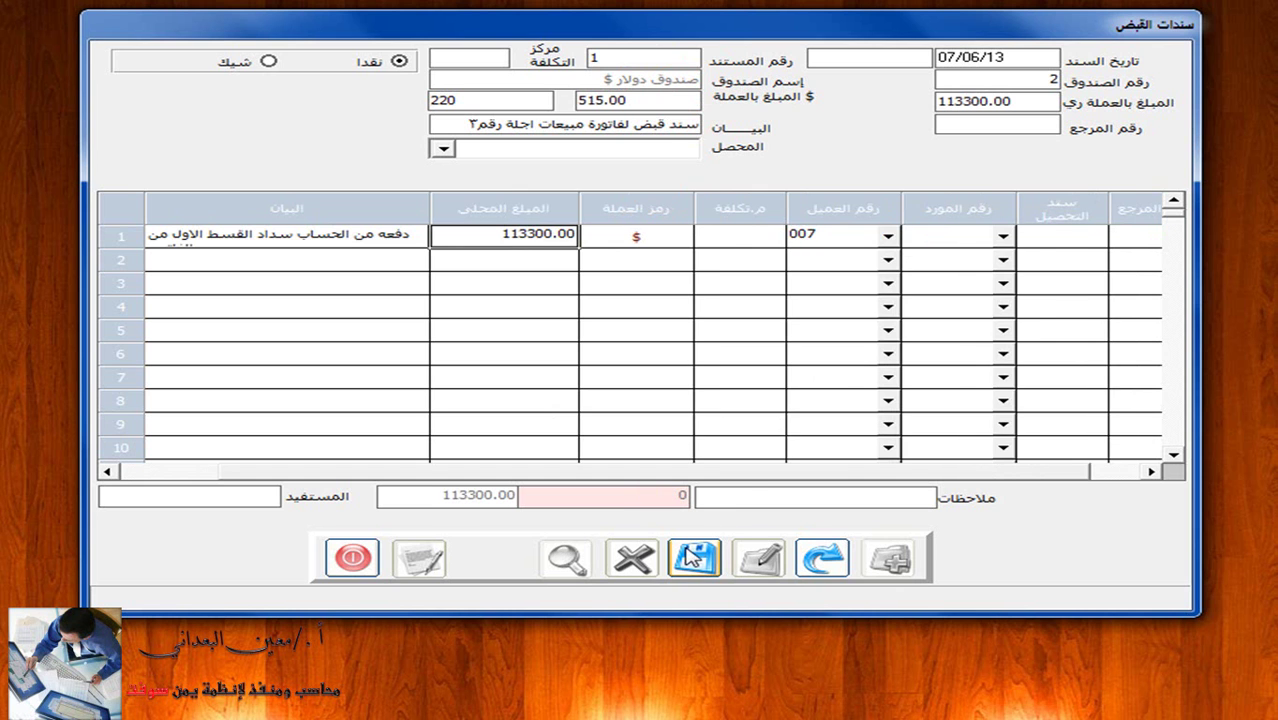
{"action": "left_click", "coordinate": [370, 556]}
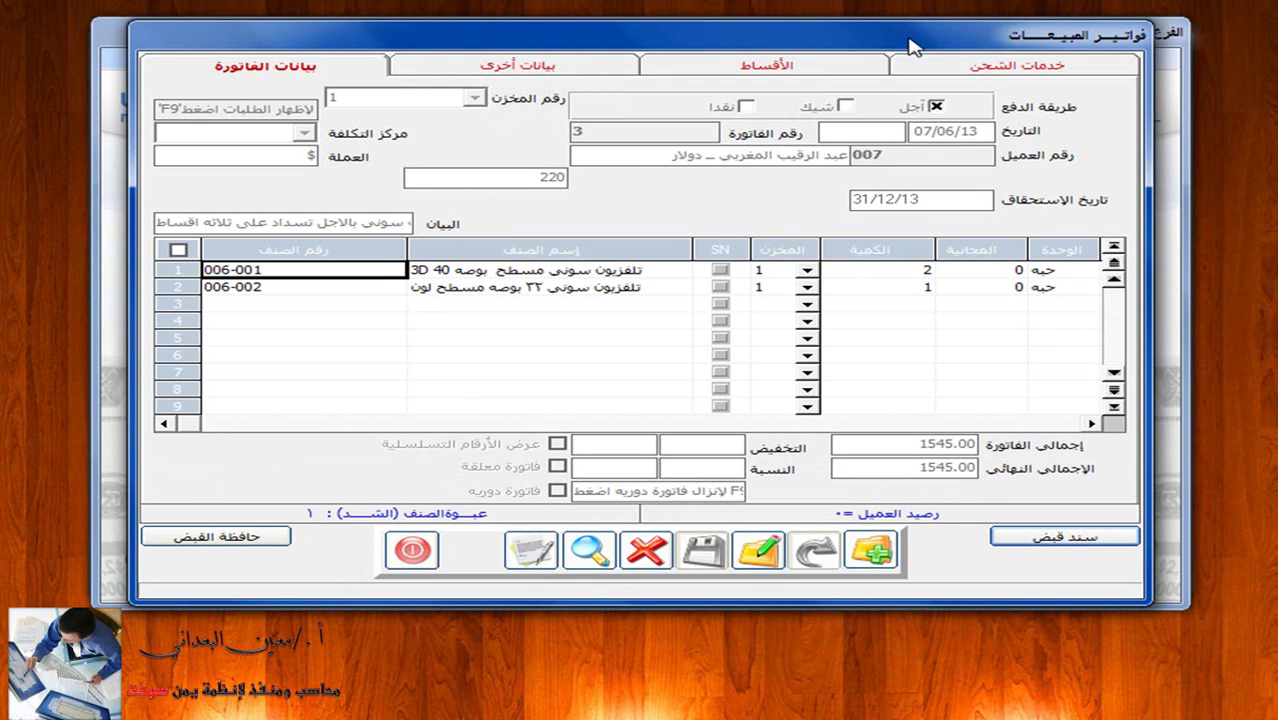
Step: Leave the invoice and Sales, and open General Ledger's sales-invoice posting (الترحيل > فواتير المبيعات)
{"action": "left_click", "coordinate": [412, 550]}
{"action": "left_click", "coordinate": [443, 60]}
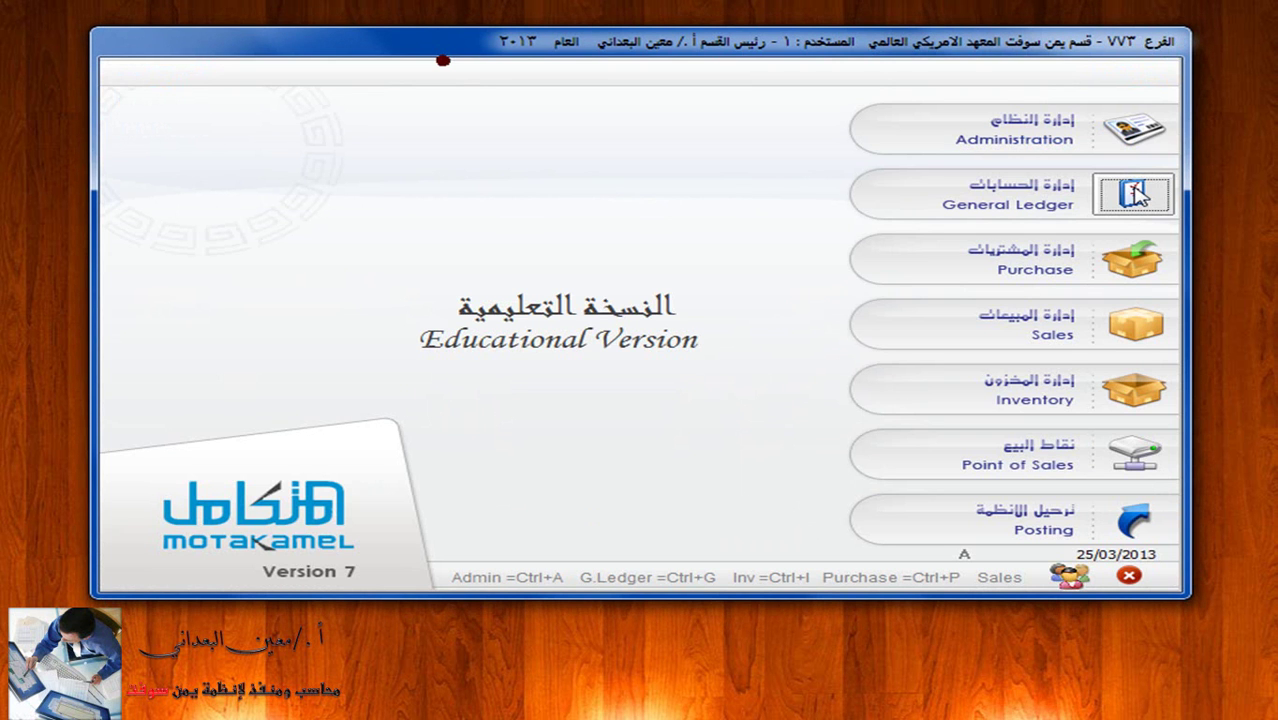
{"action": "left_click", "coordinate": [1135, 196]}
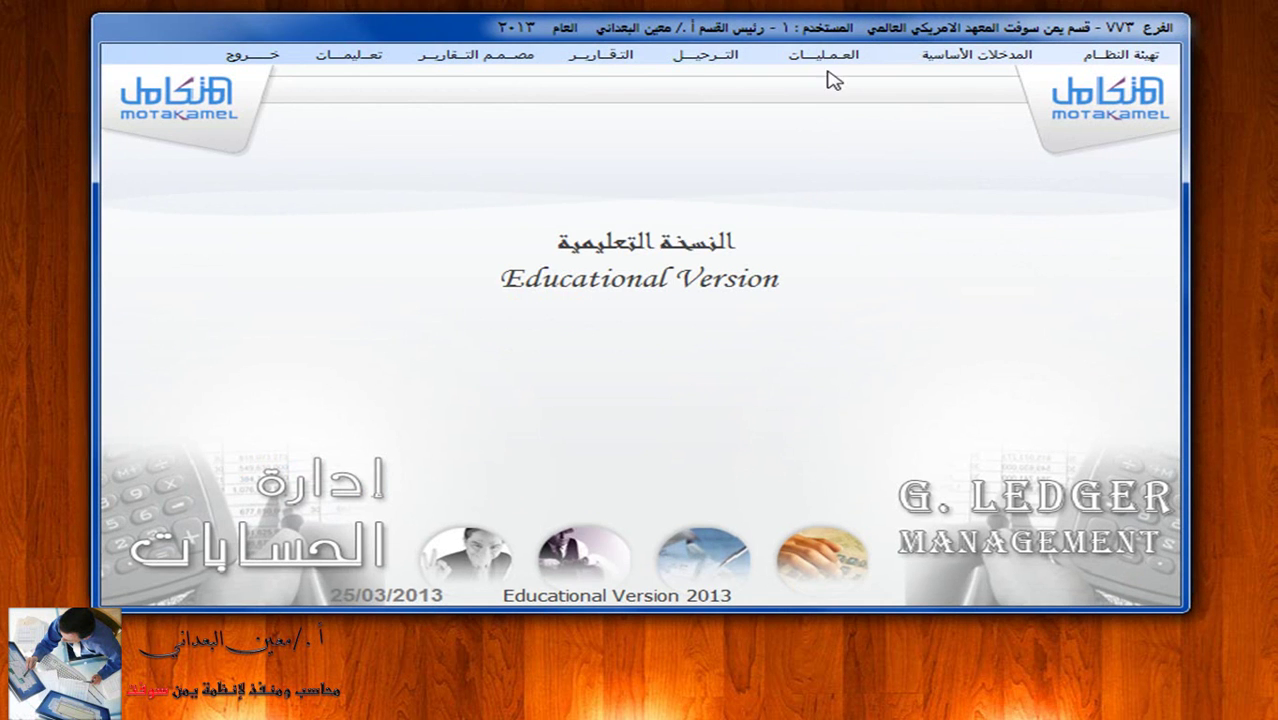
{"action": "left_click", "coordinate": [736, 54]}
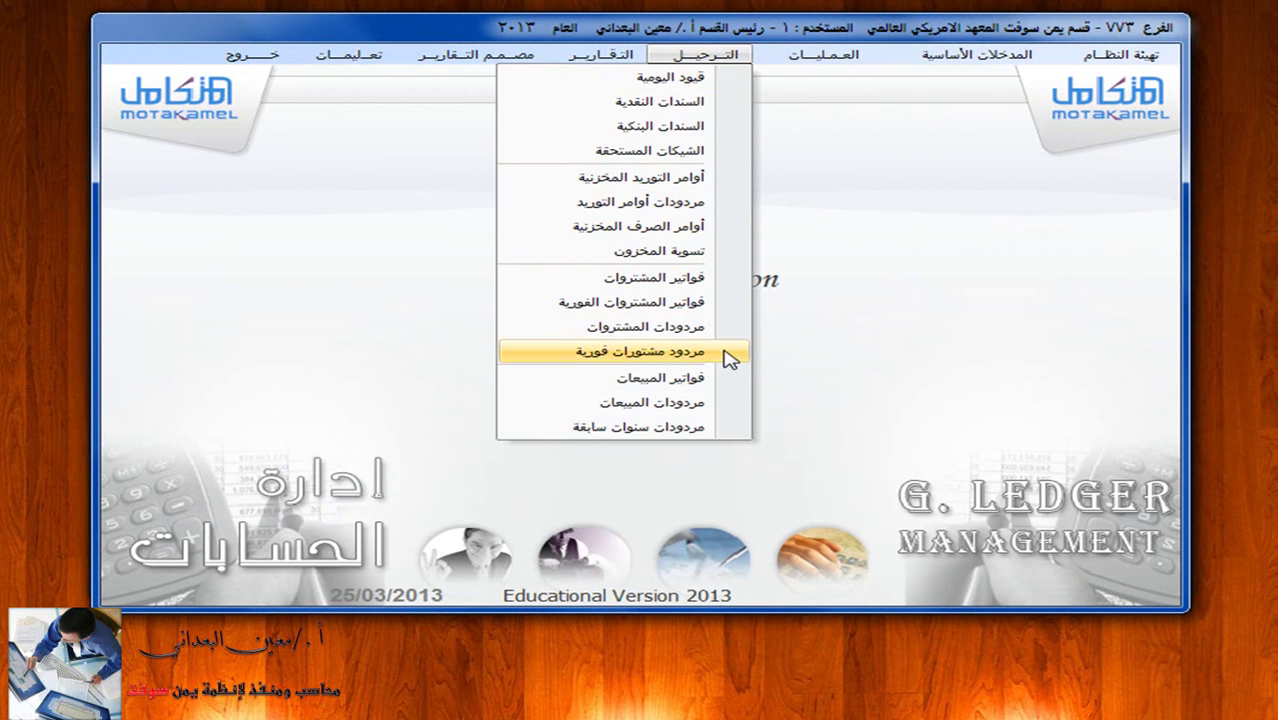
{"action": "left_click", "coordinate": [728, 380]}
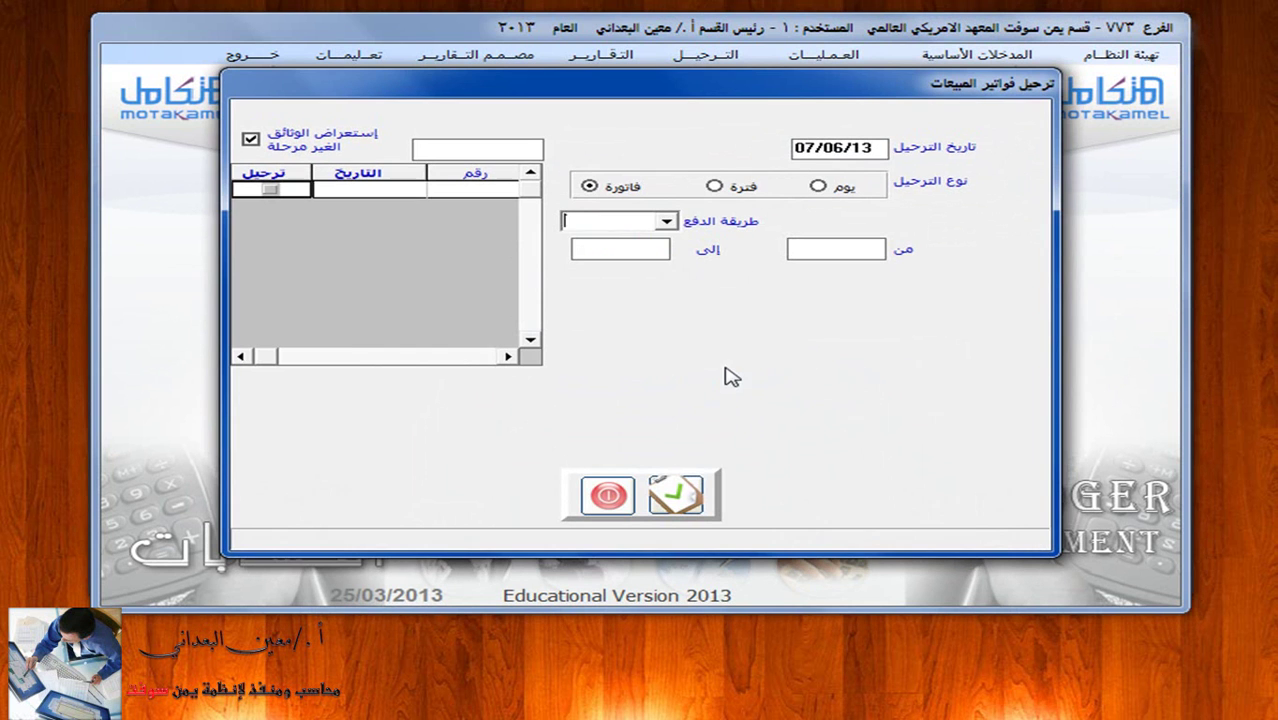
Step: Filter by payment method أجل-4, mark credit invoice 3, check its items, and post it
{"action": "left_click", "coordinate": [666, 221]}
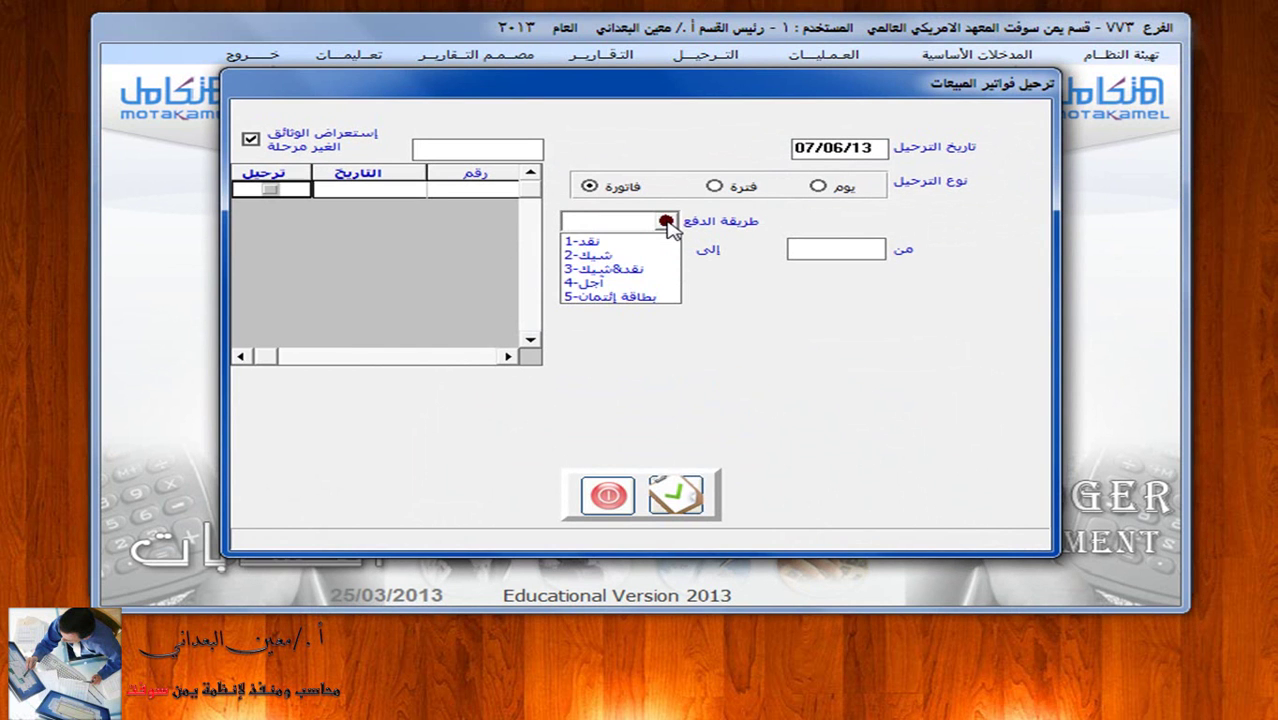
{"action": "left_click", "coordinate": [625, 282]}
{"action": "left_click", "coordinate": [604, 184]}
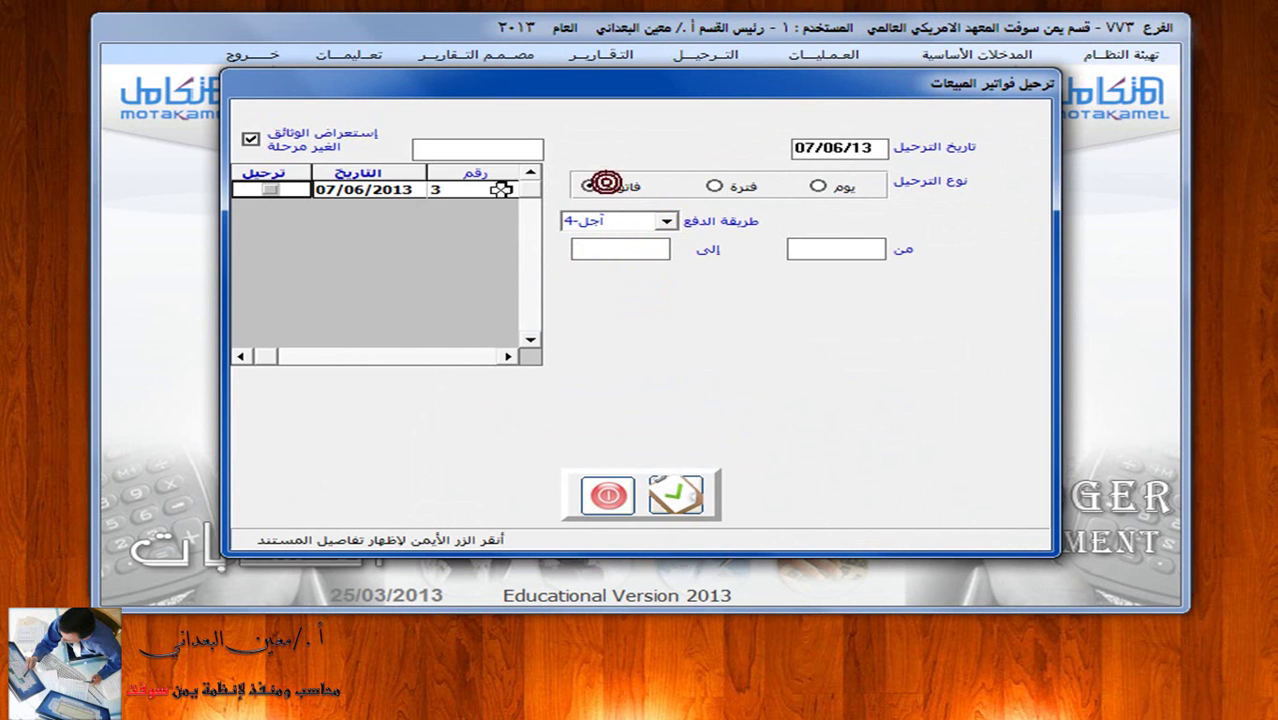
{"action": "left_click", "coordinate": [270, 191]}
{"action": "left_click", "coordinate": [271, 192]}
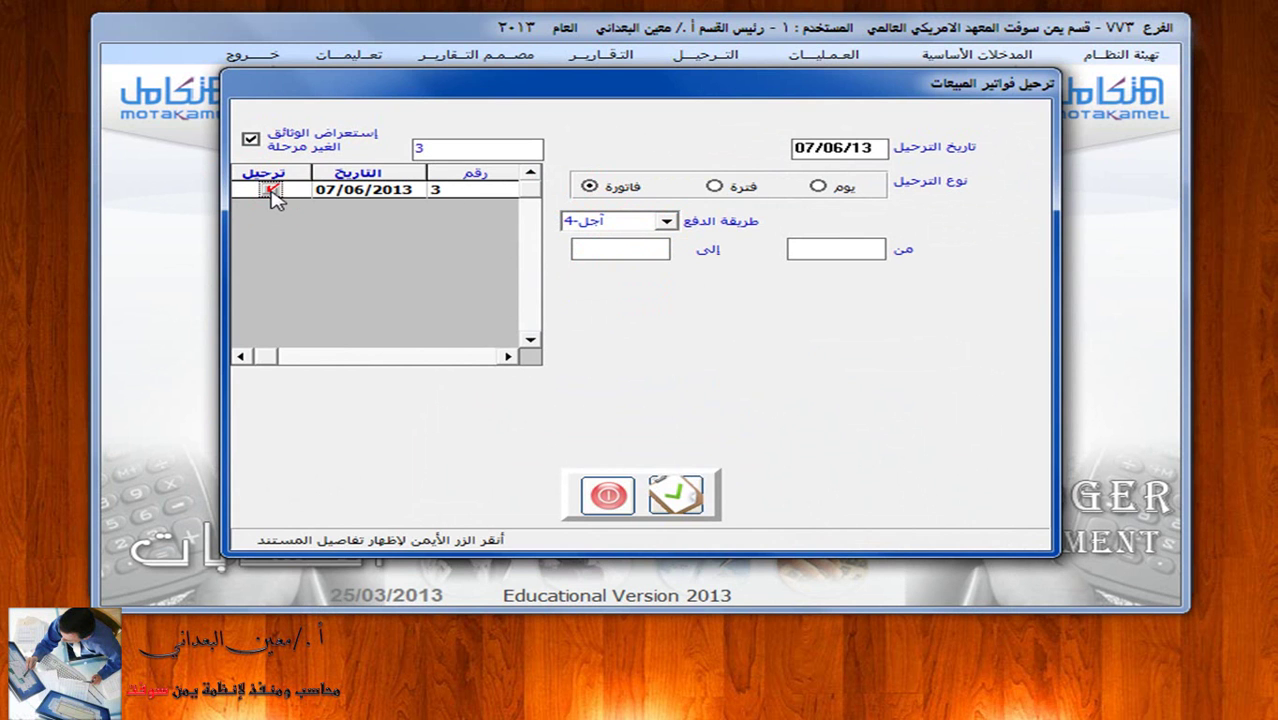
{"action": "right_click", "coordinate": [410, 189]}
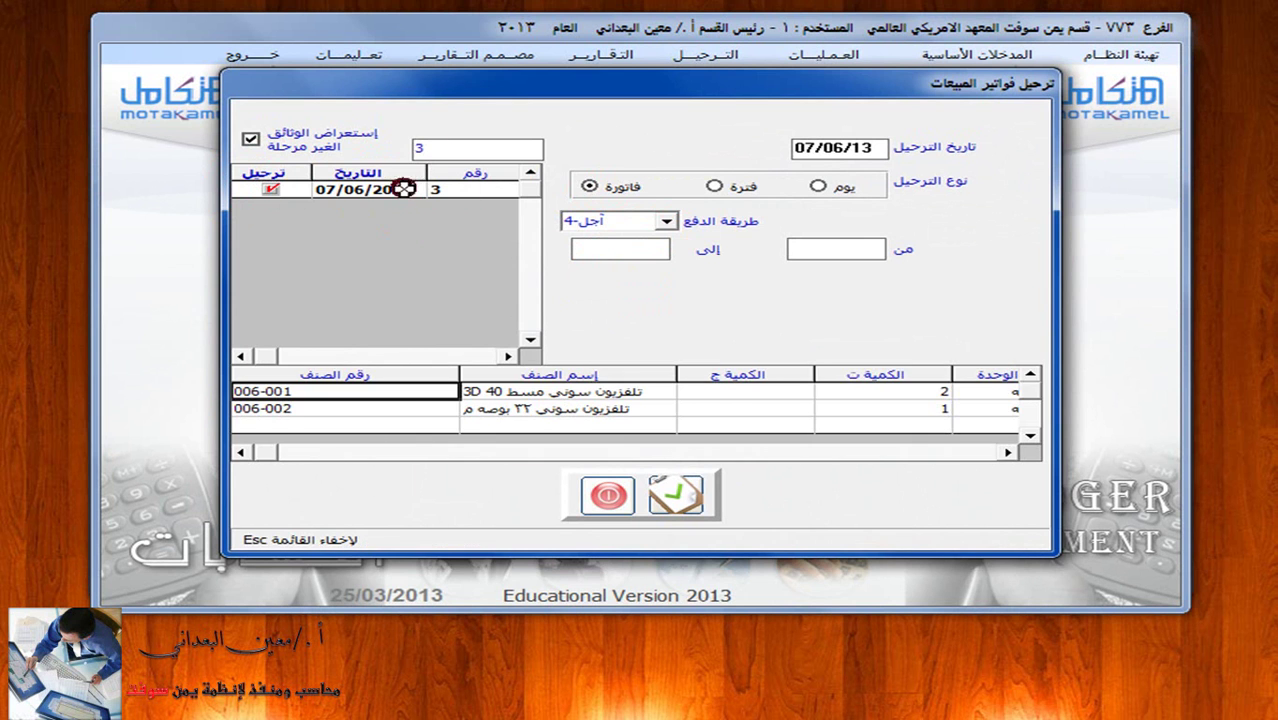
{"action": "left_click", "coordinate": [1008, 452]}
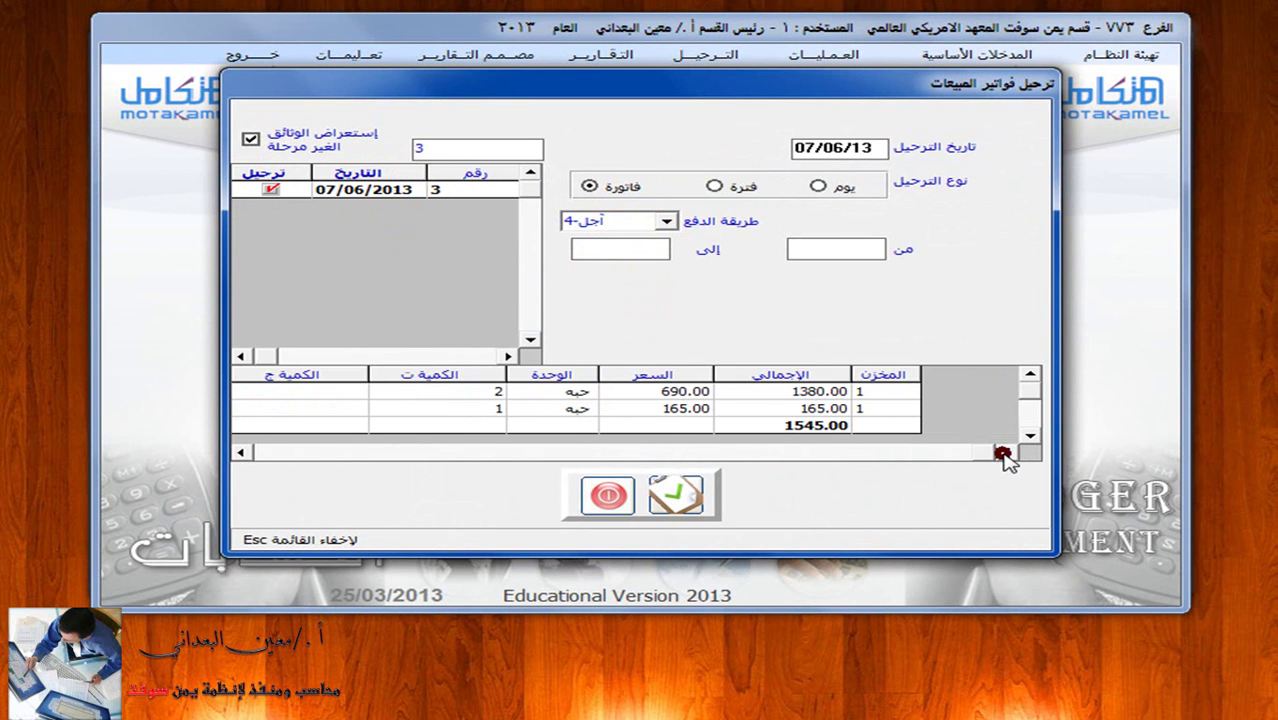
{"action": "left_click", "coordinate": [672, 500]}
{"action": "left_click", "coordinate": [607, 496]}
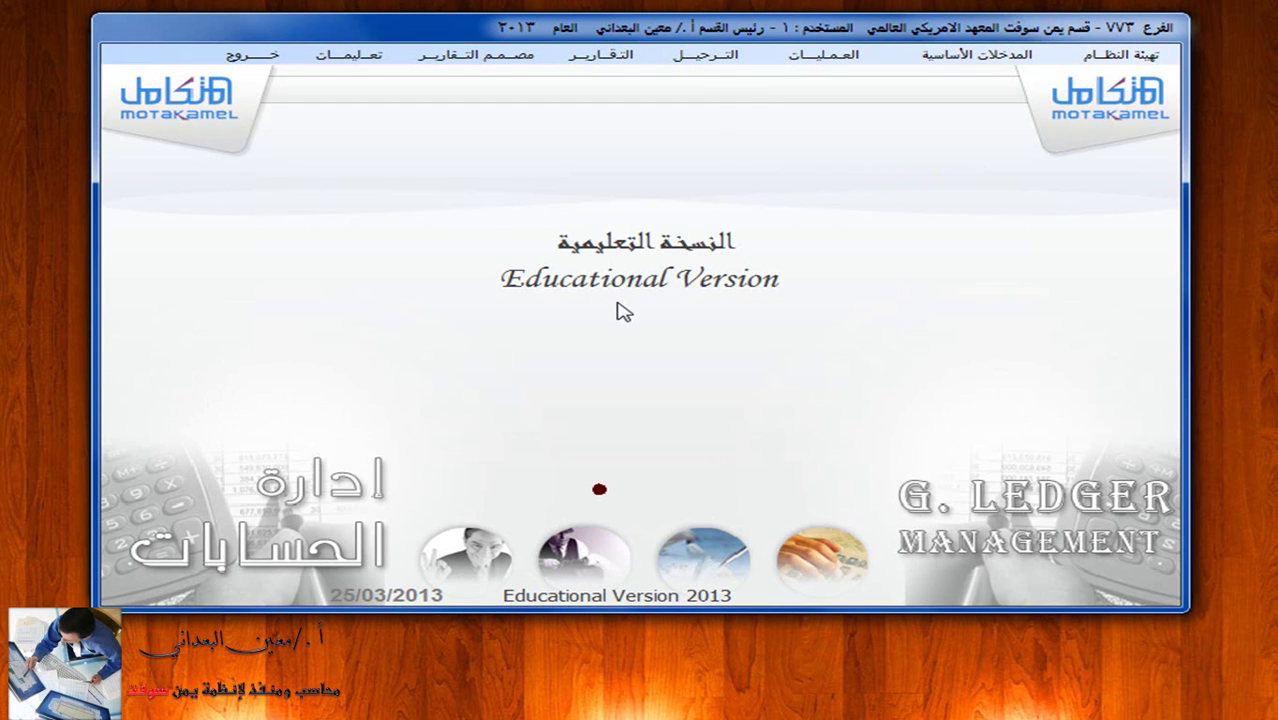
Step: Open cash-voucher posting (السندات النقدية) for قبض receipts from dollar box 2
{"action": "left_click", "coordinate": [736, 55]}
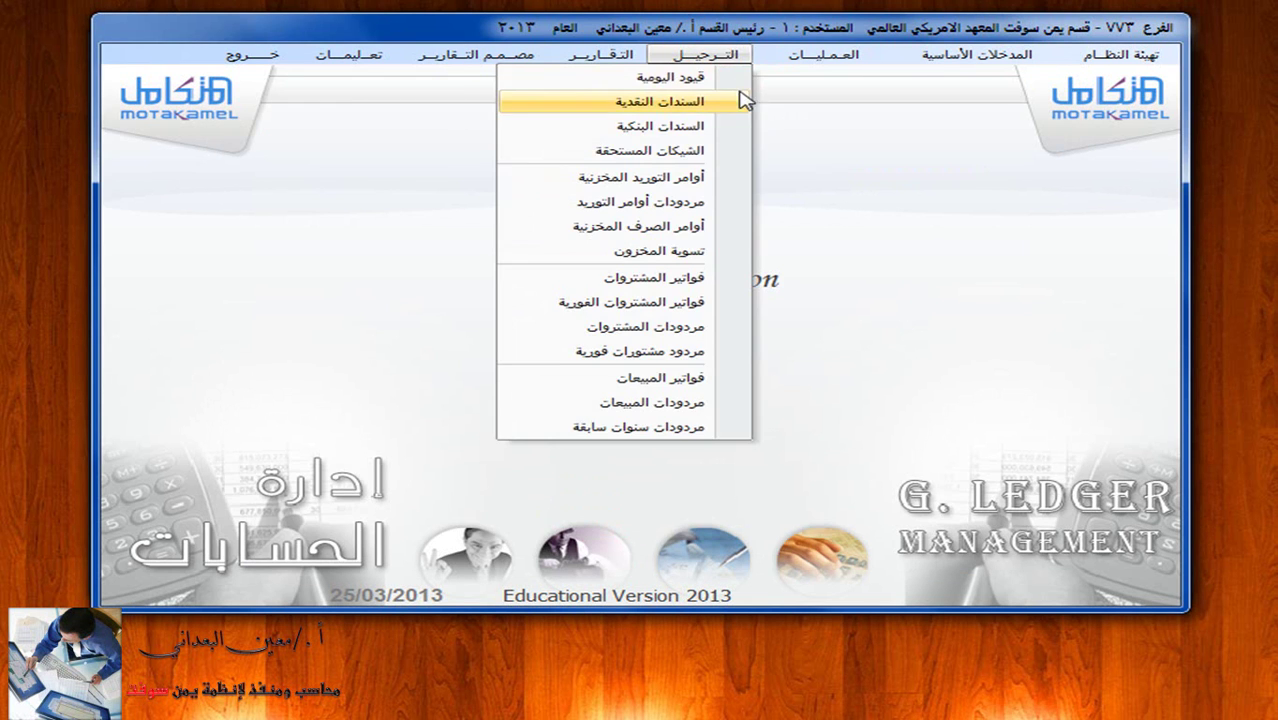
{"action": "left_click", "coordinate": [735, 98]}
{"action": "left_click", "coordinate": [612, 150]}
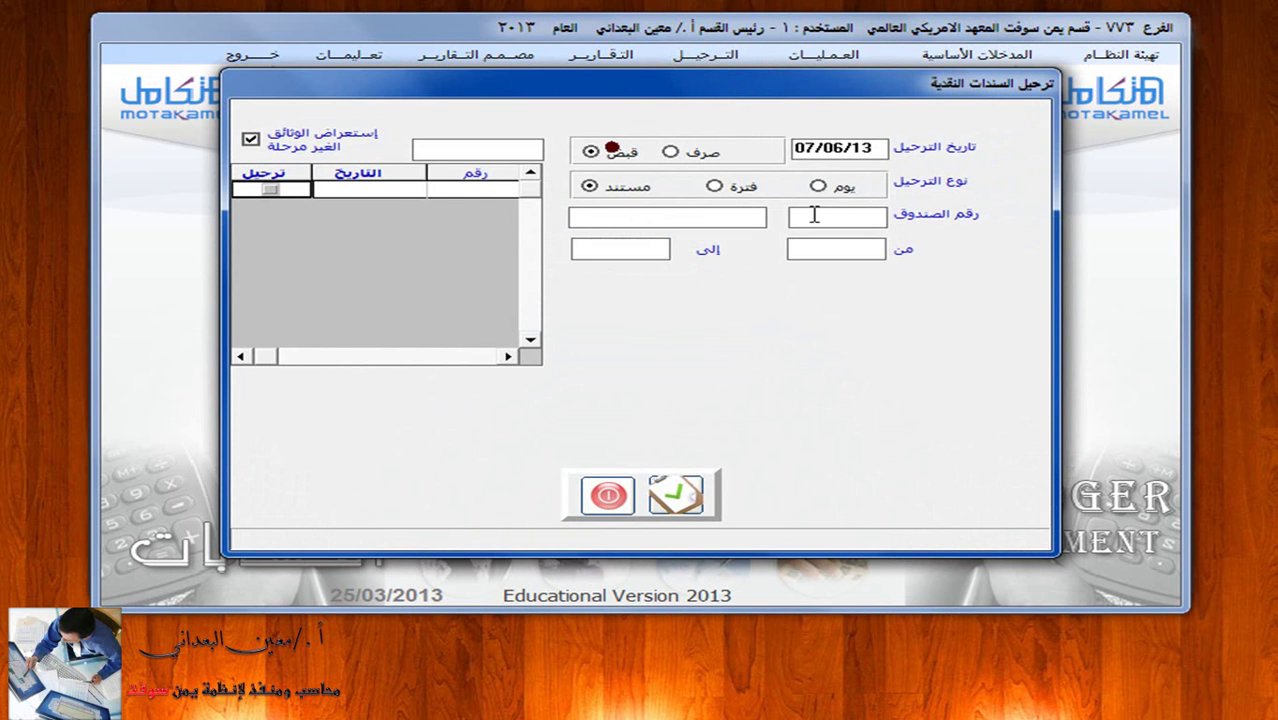
{"action": "left_click", "coordinate": [884, 217]}
{"action": "double_click", "coordinate": [884, 217]}
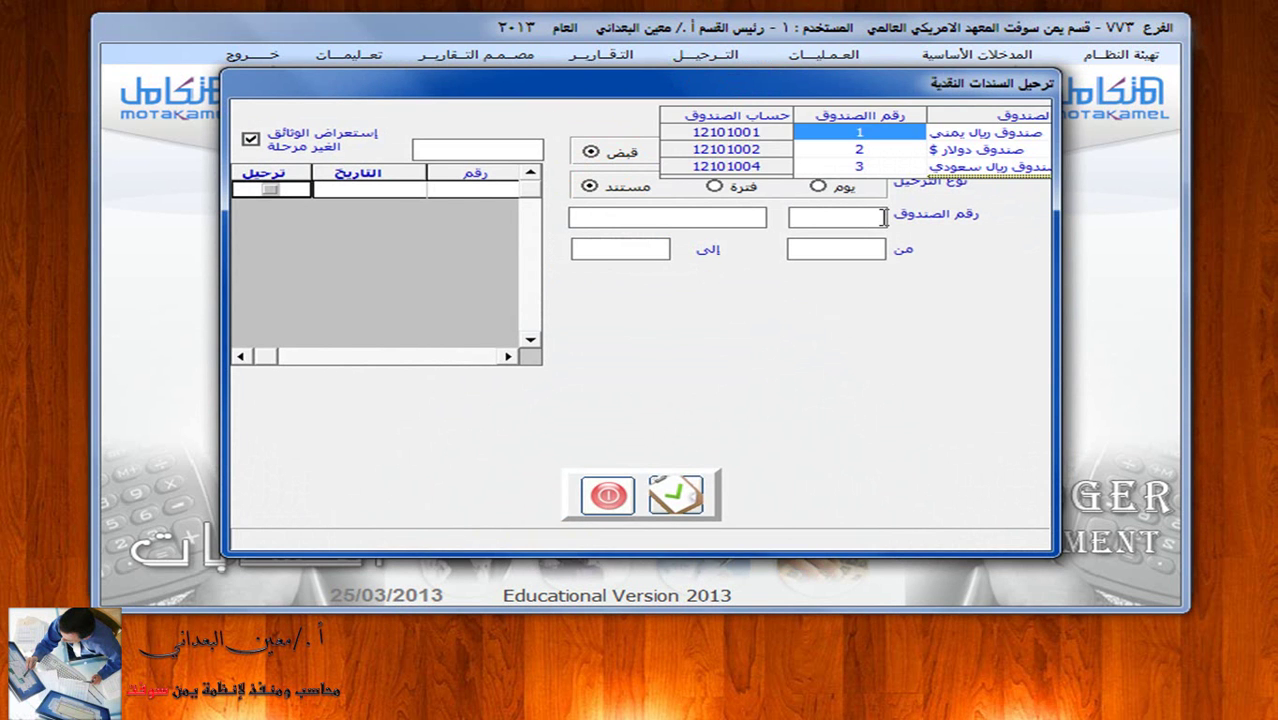
{"action": "left_click", "coordinate": [982, 150]}
Step: Mark receipt voucher 1 ($515.00), review its details, and post it
{"action": "left_click", "coordinate": [271, 189]}
{"action": "left_click", "coordinate": [271, 190]}
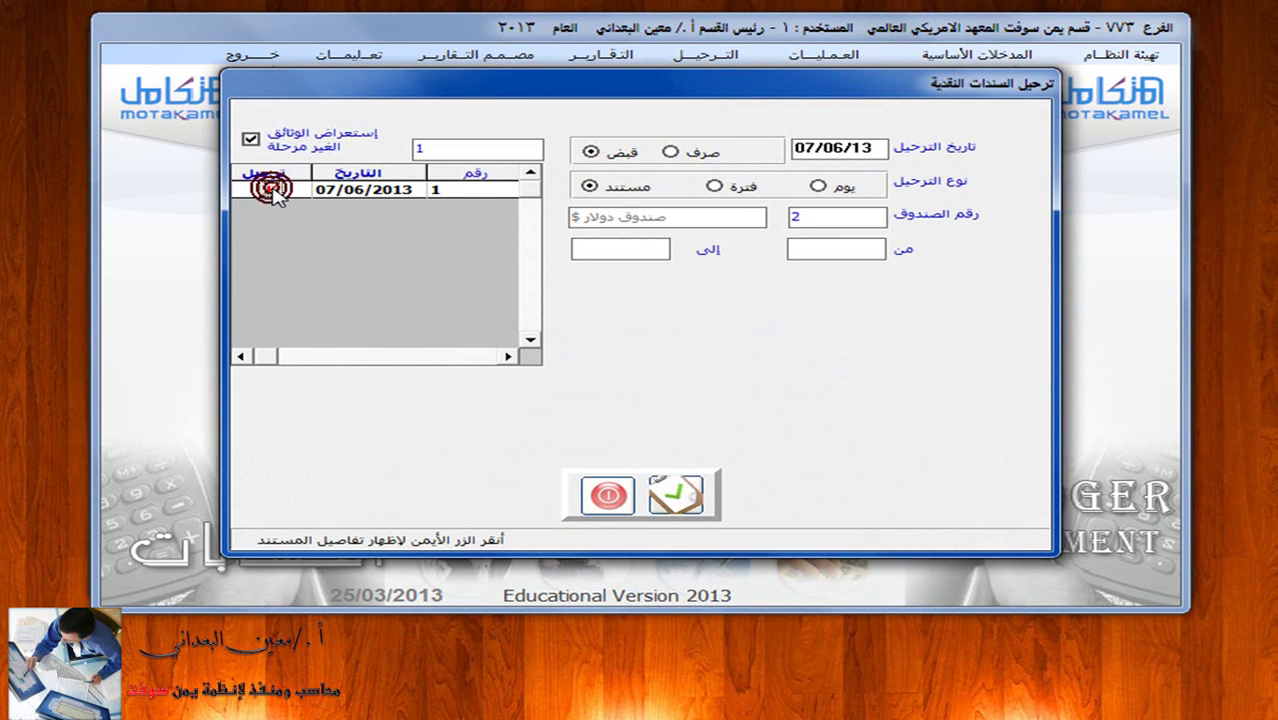
{"action": "right_click", "coordinate": [370, 190]}
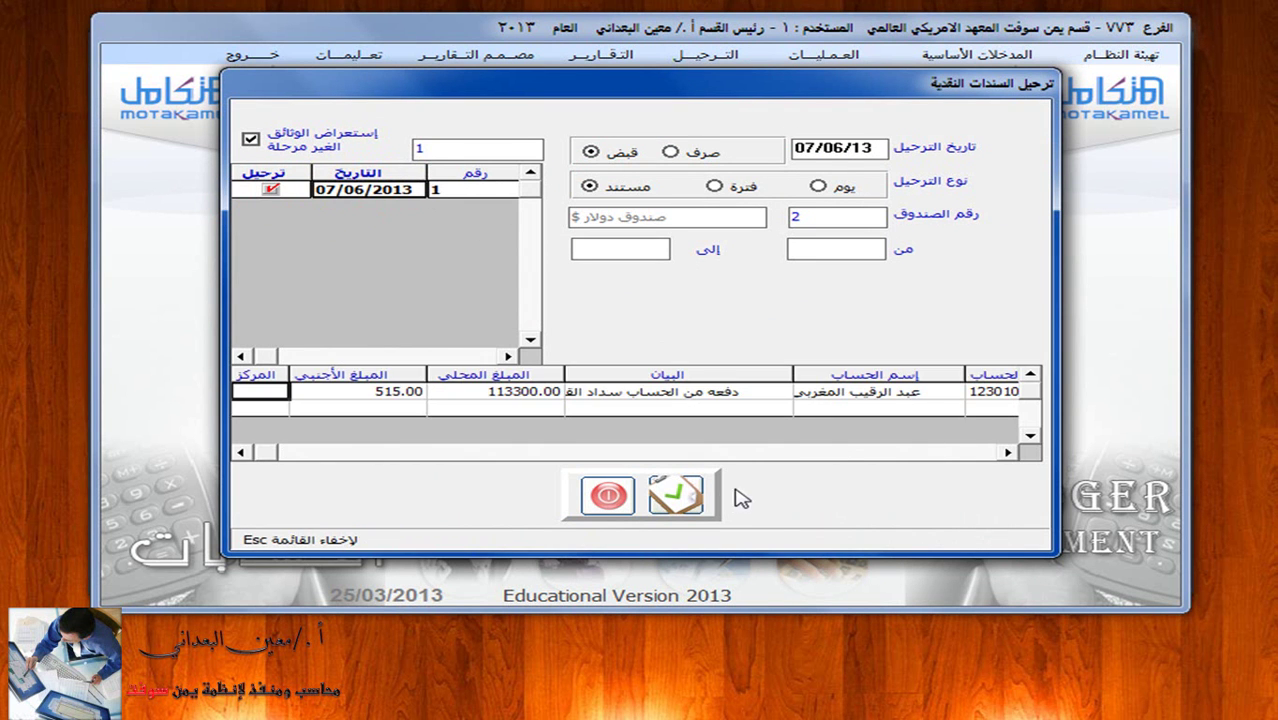
{"action": "left_click", "coordinate": [680, 497]}
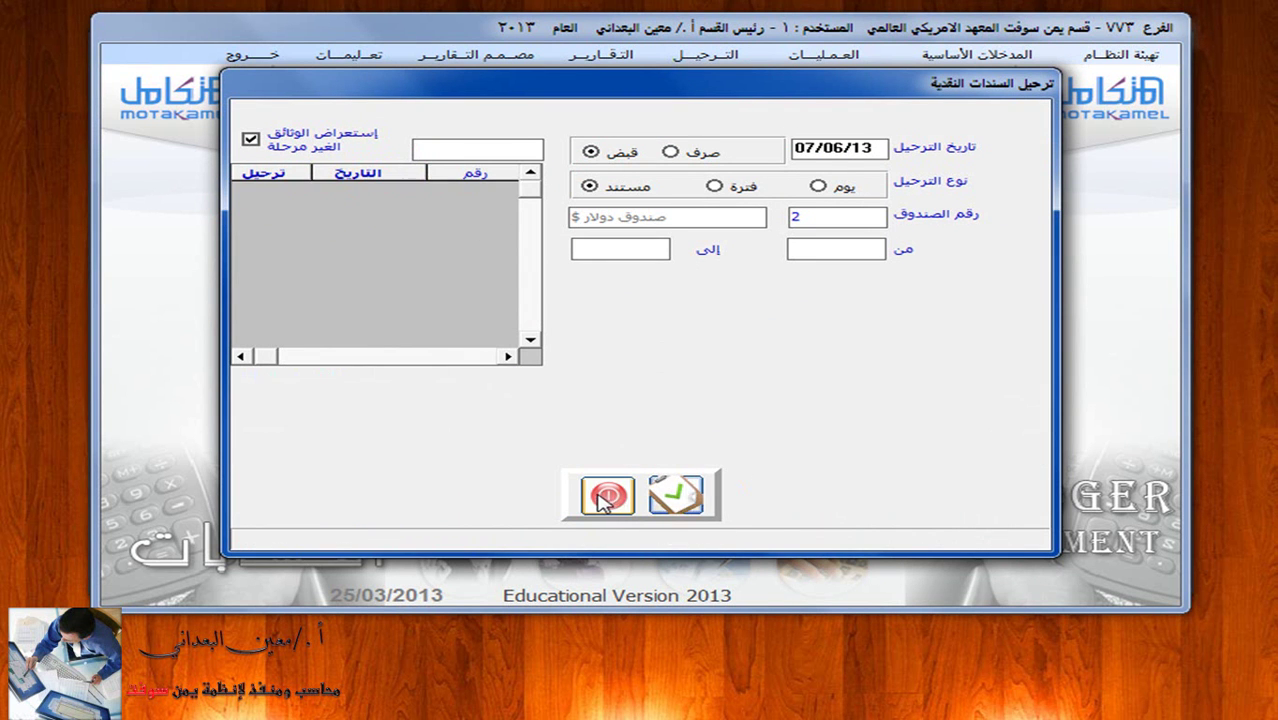
{"action": "left_click", "coordinate": [607, 495]}
{"action": "left_click", "coordinate": [793, 177]}
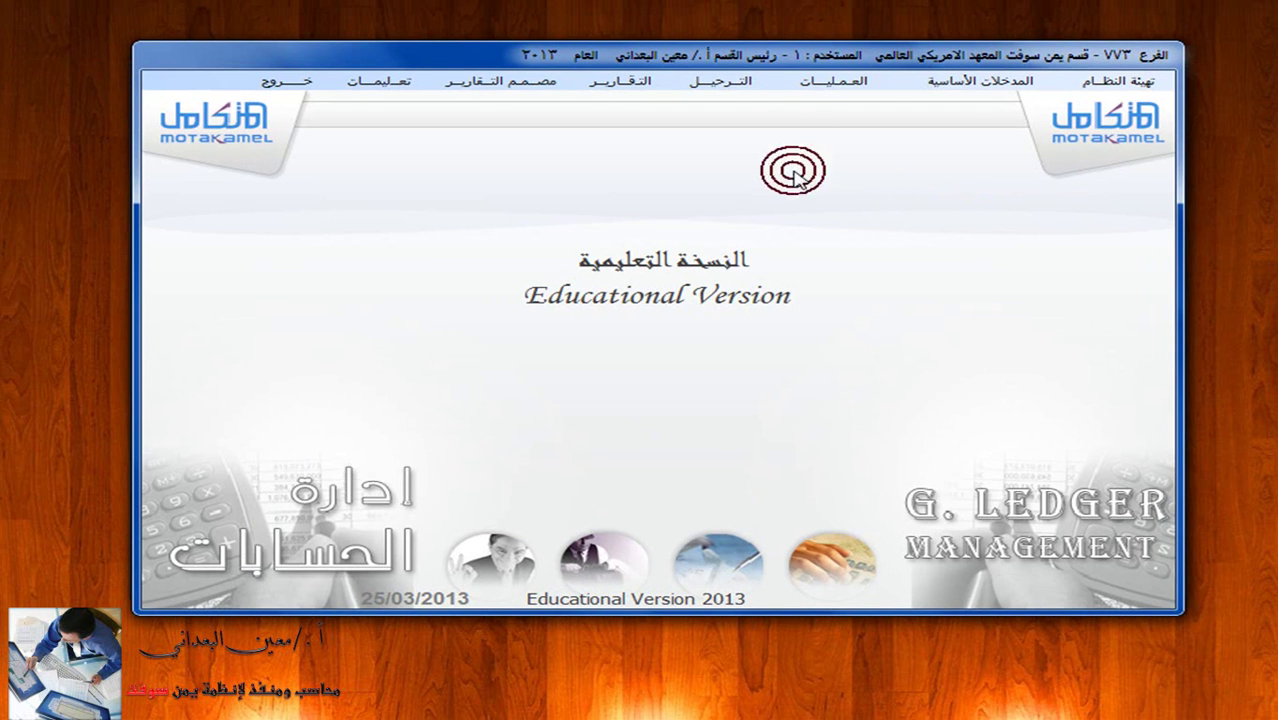
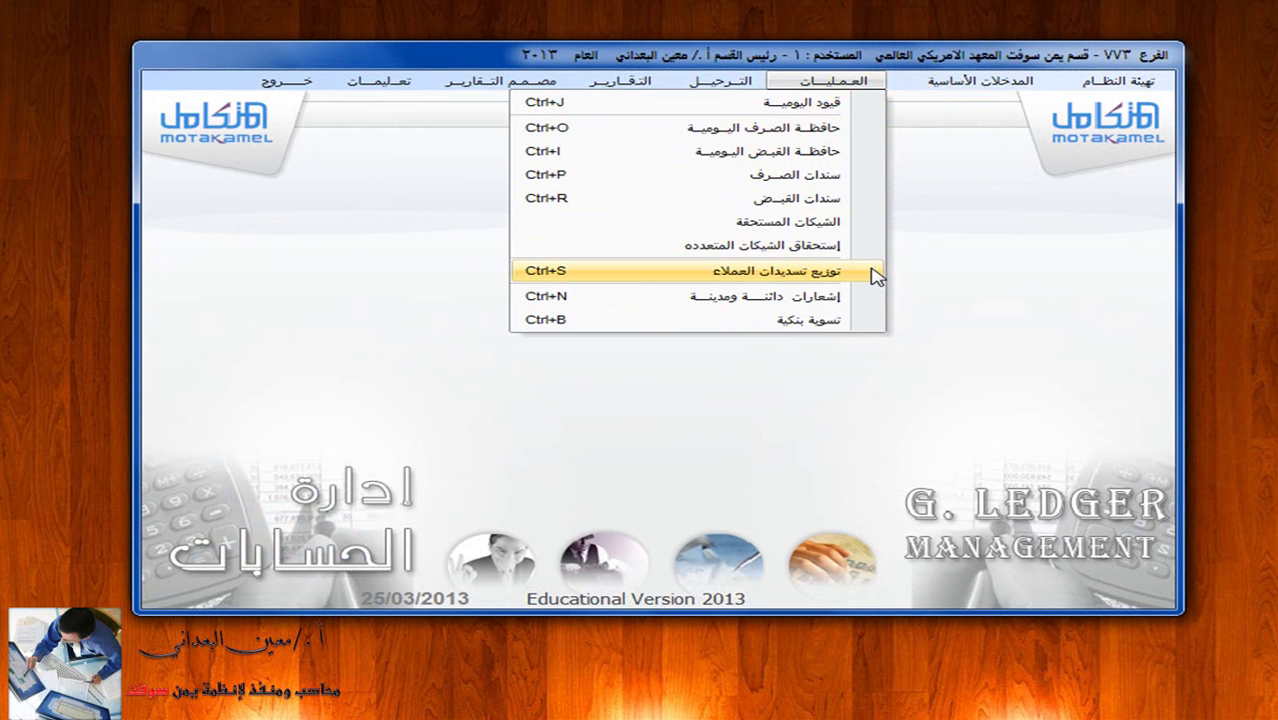
Step: Start a new customer payment distribution using a receipt voucher into the dollar cash box
{"action": "left_click", "coordinate": [870, 272]}
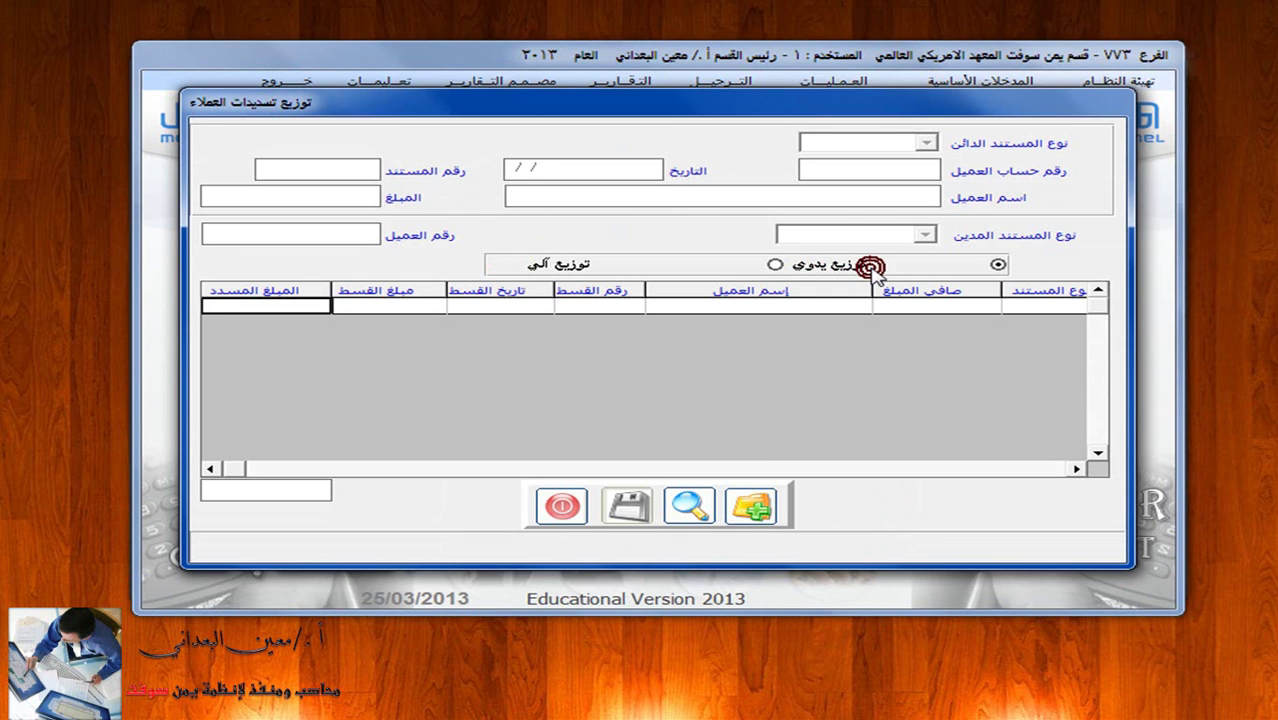
{"action": "left_click", "coordinate": [755, 505]}
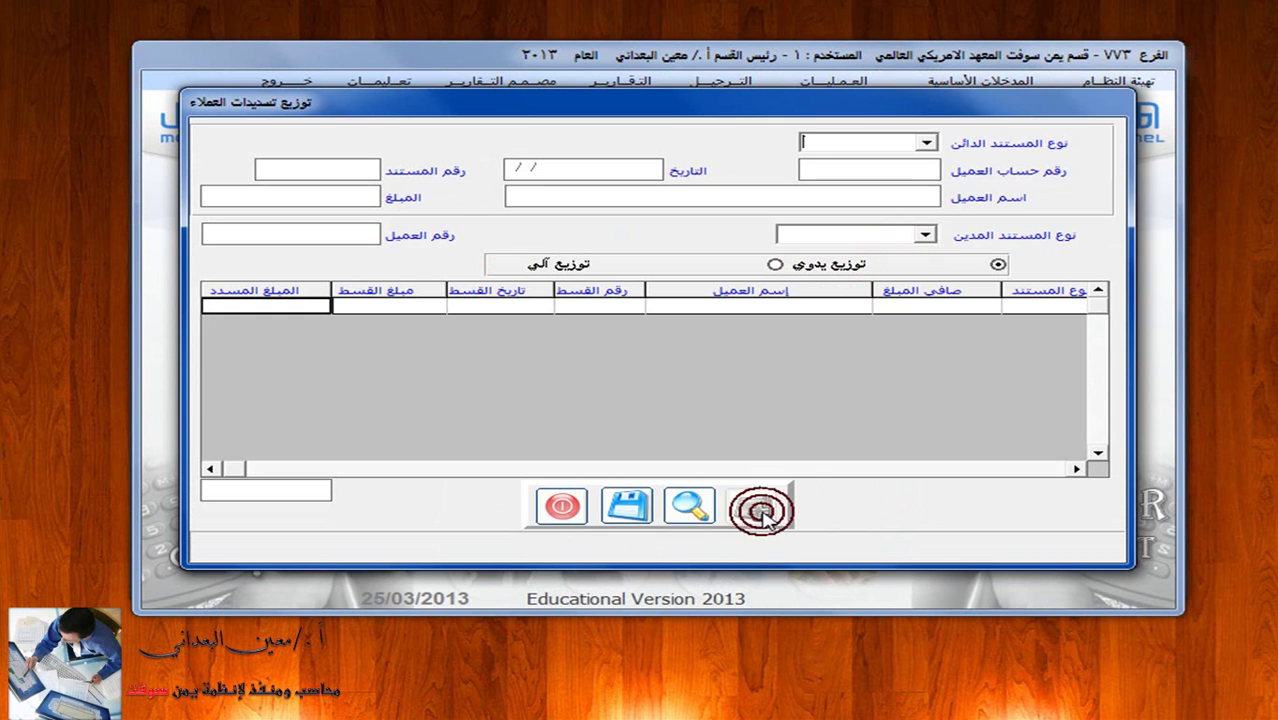
{"action": "left_click", "coordinate": [926, 142]}
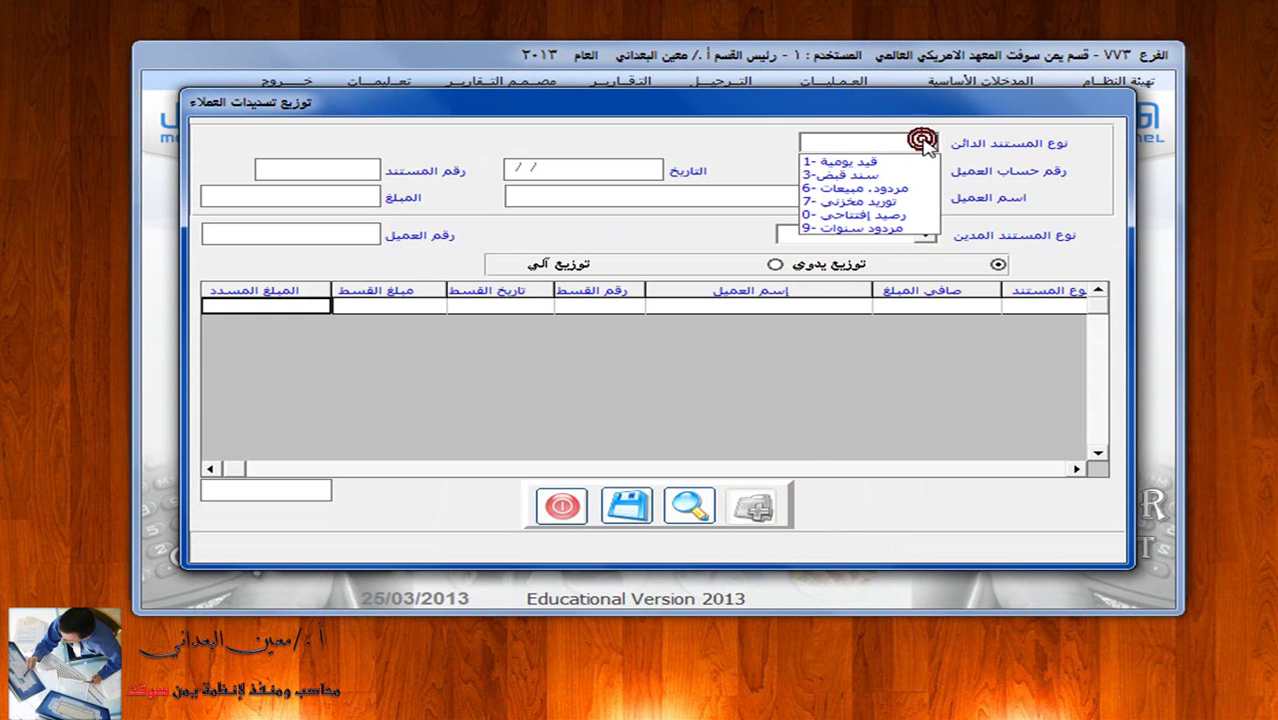
{"action": "left_click", "coordinate": [891, 174]}
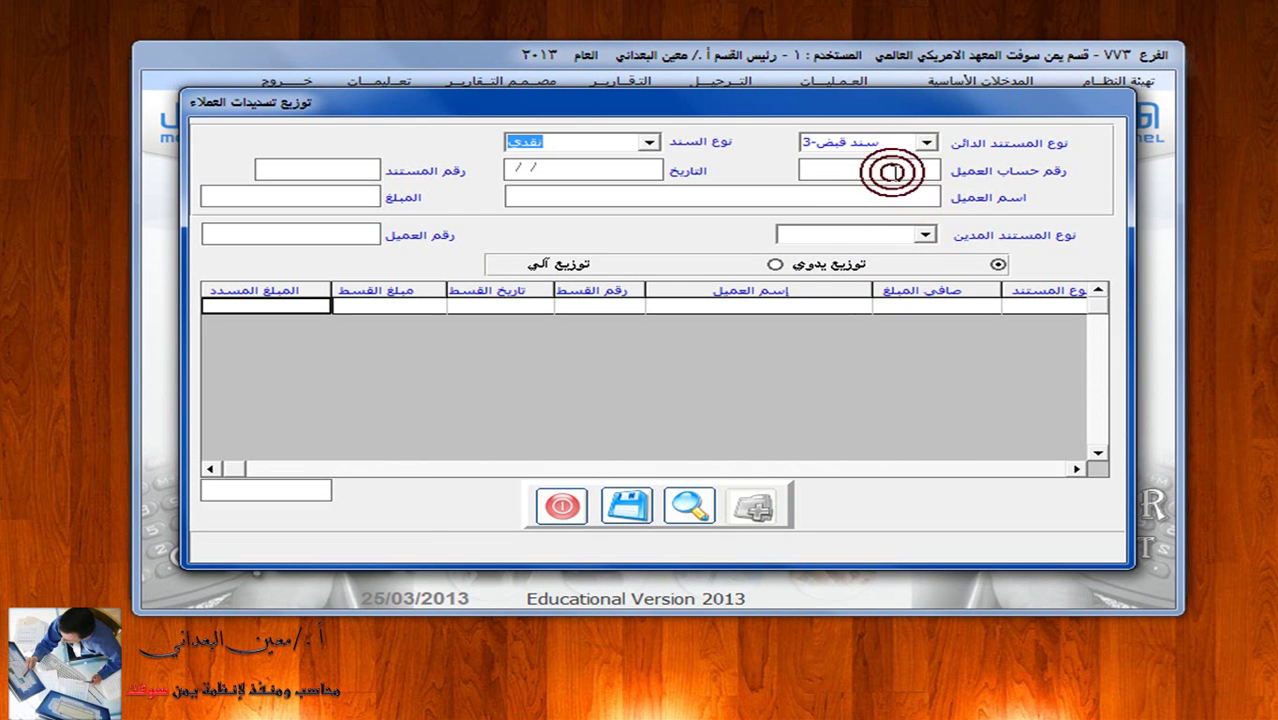
{"action": "key", "text": "Return"}
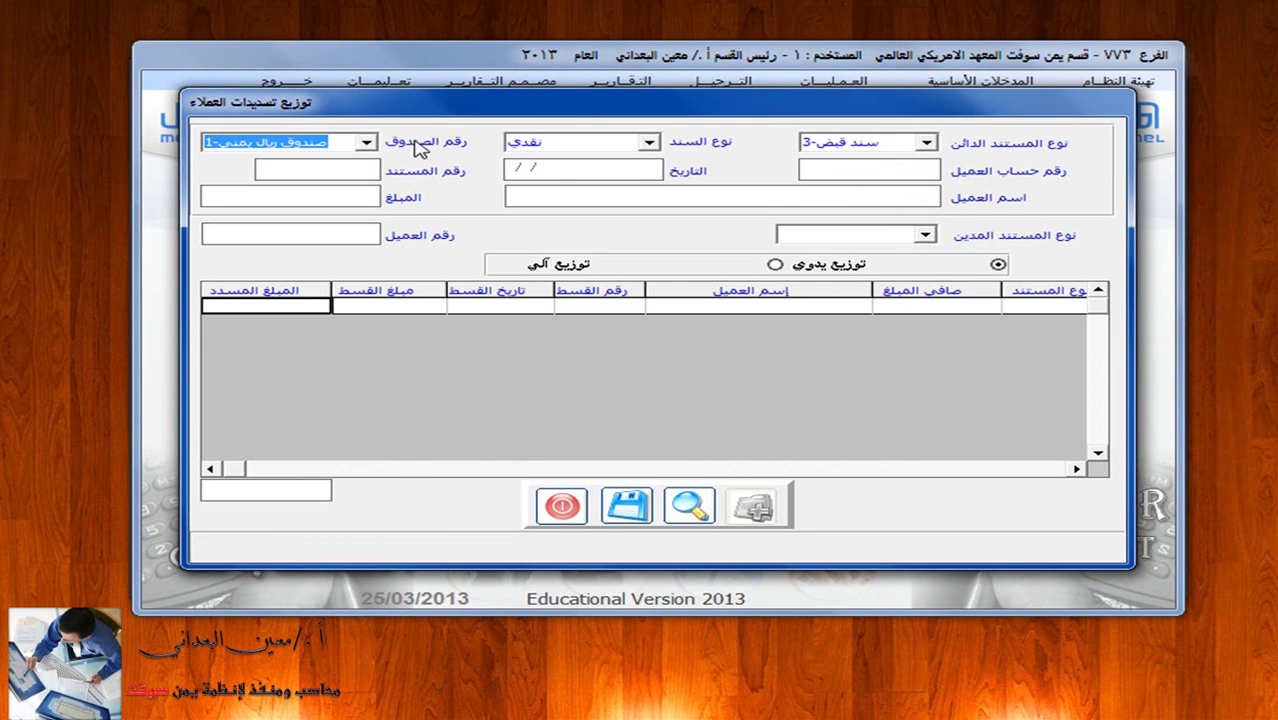
{"action": "left_click", "coordinate": [364, 142]}
{"action": "left_click", "coordinate": [345, 167]}
Step: Select the customer's account and load receipt voucher 1 with its three 515 instalments
{"action": "left_click", "coordinate": [864, 169]}
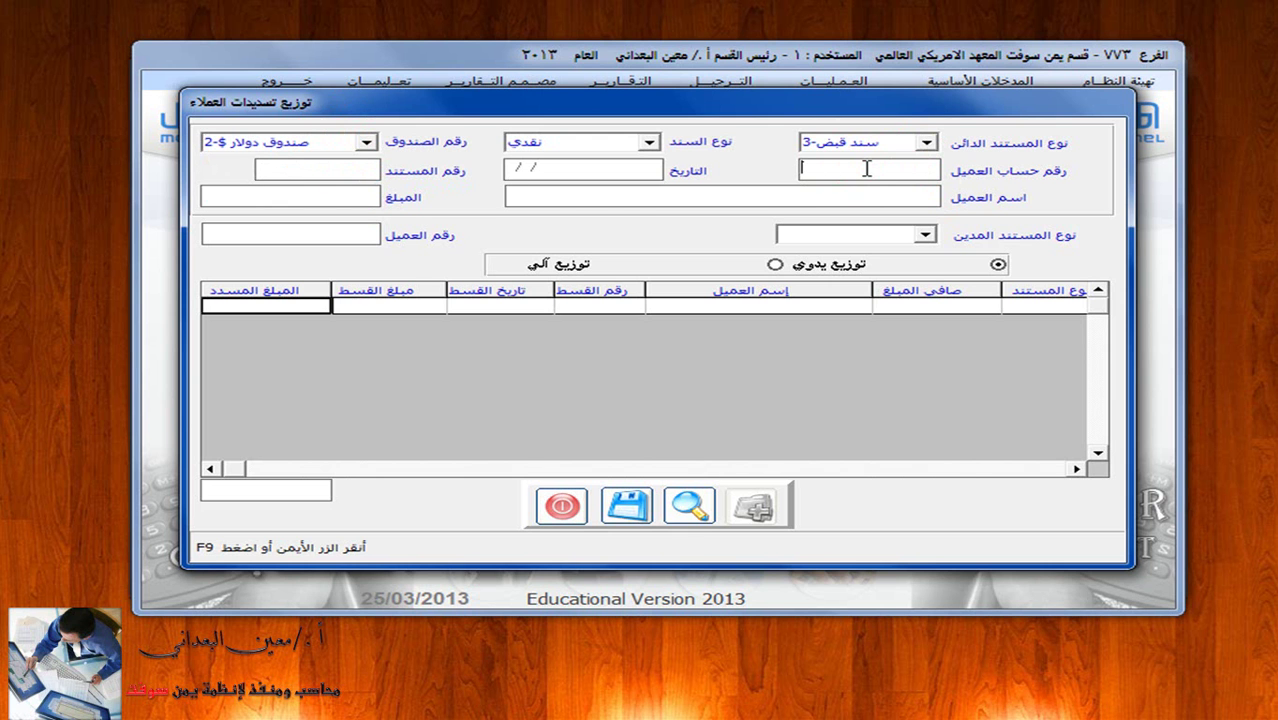
{"action": "right_click", "coordinate": [866, 169]}
{"action": "double_click", "coordinate": [728, 256]}
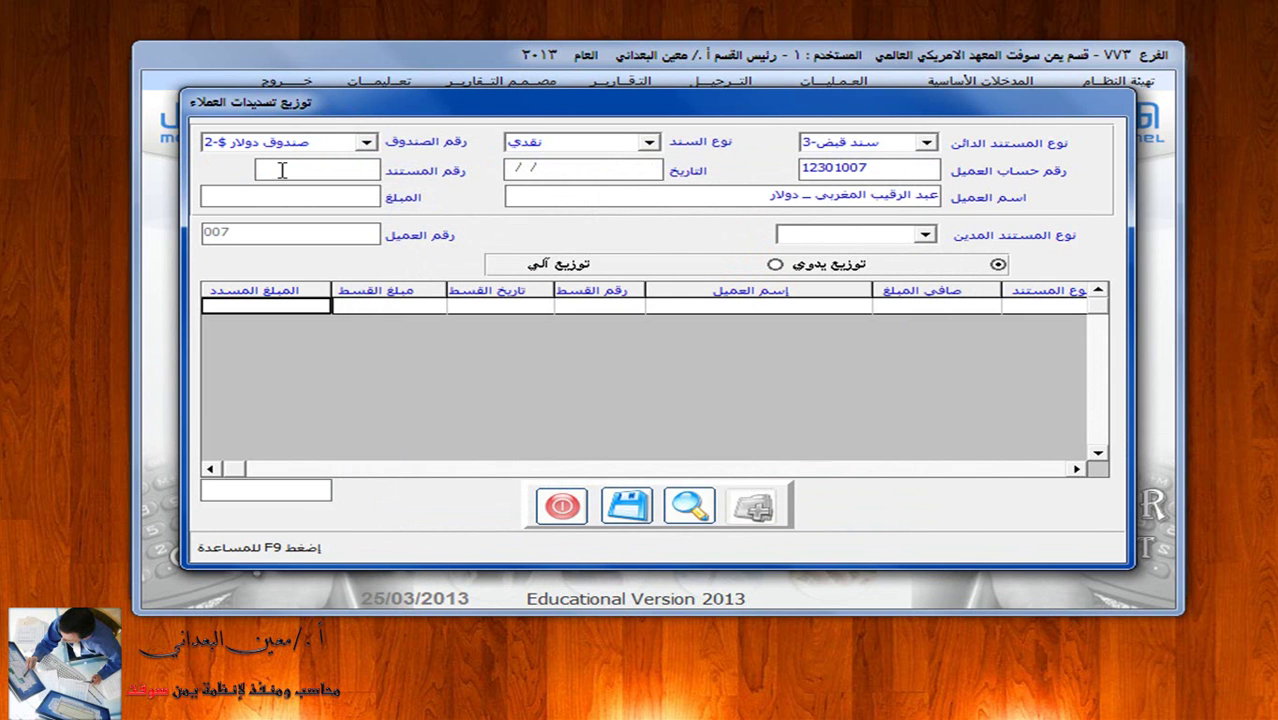
{"action": "right_click", "coordinate": [284, 169]}
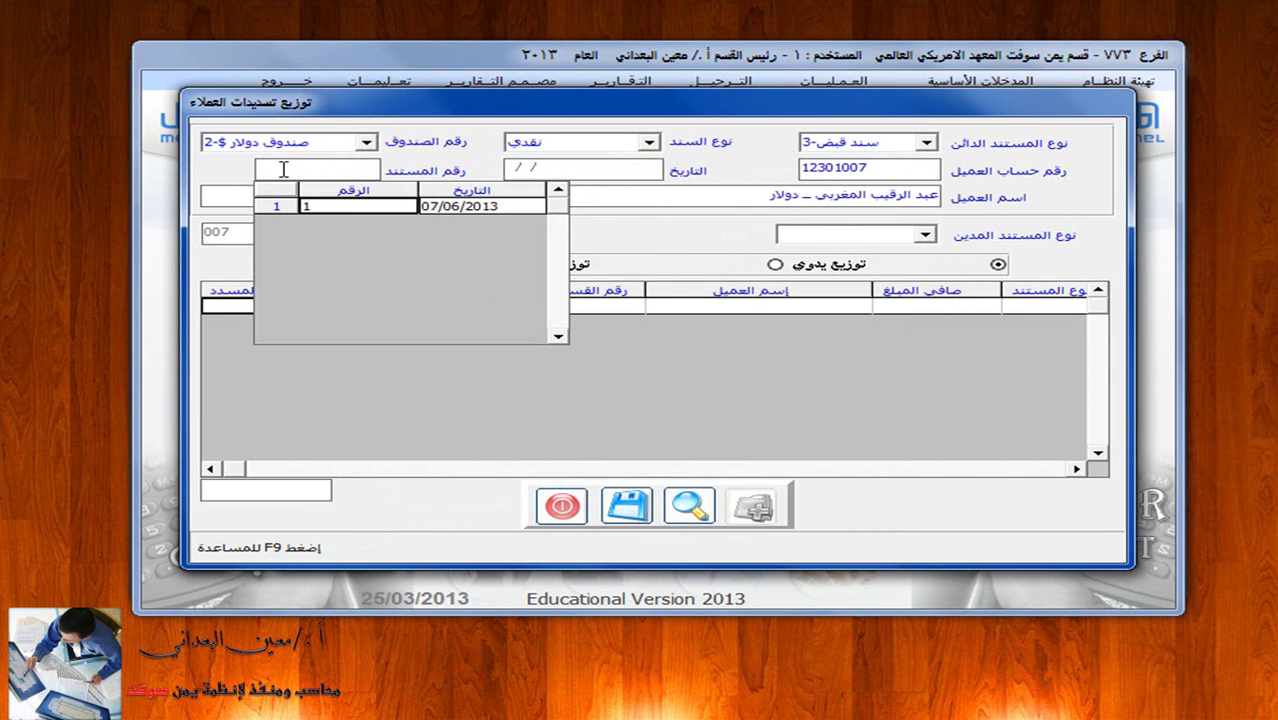
{"action": "double_click", "coordinate": [340, 204]}
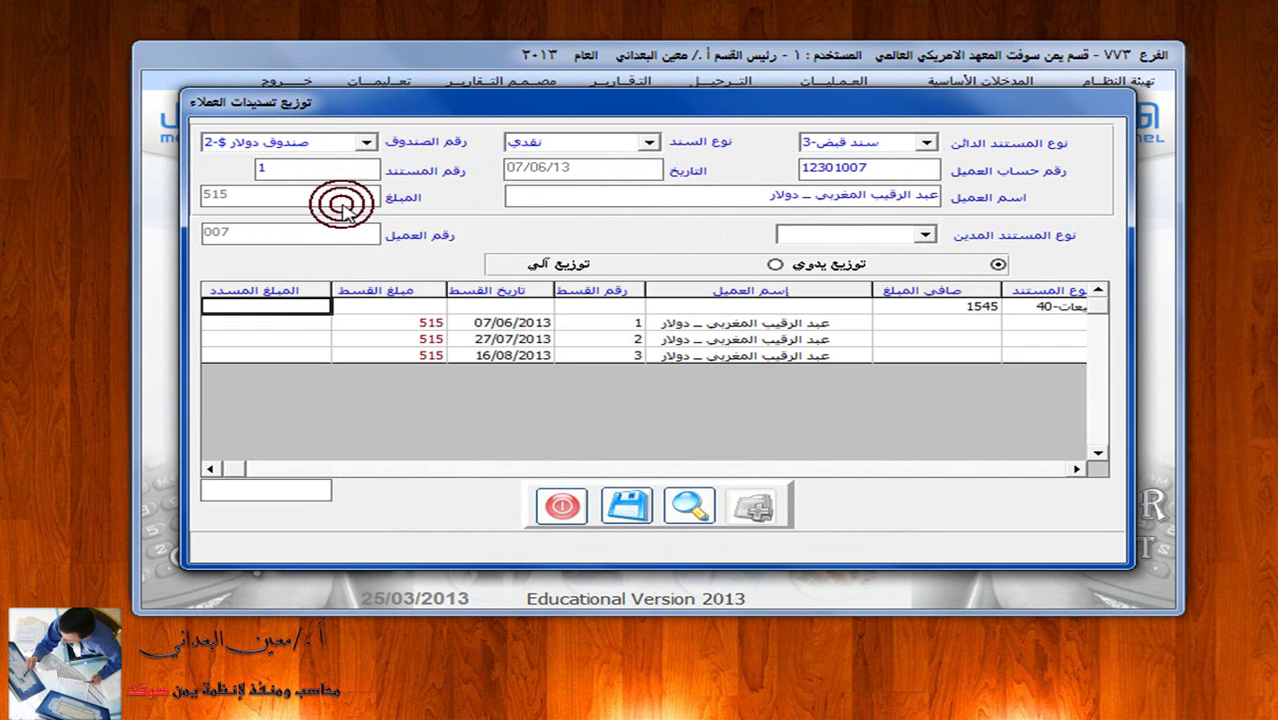
Step: Distribute manually so the full 515 goes to the first instalment
{"action": "left_click", "coordinate": [1076, 468]}
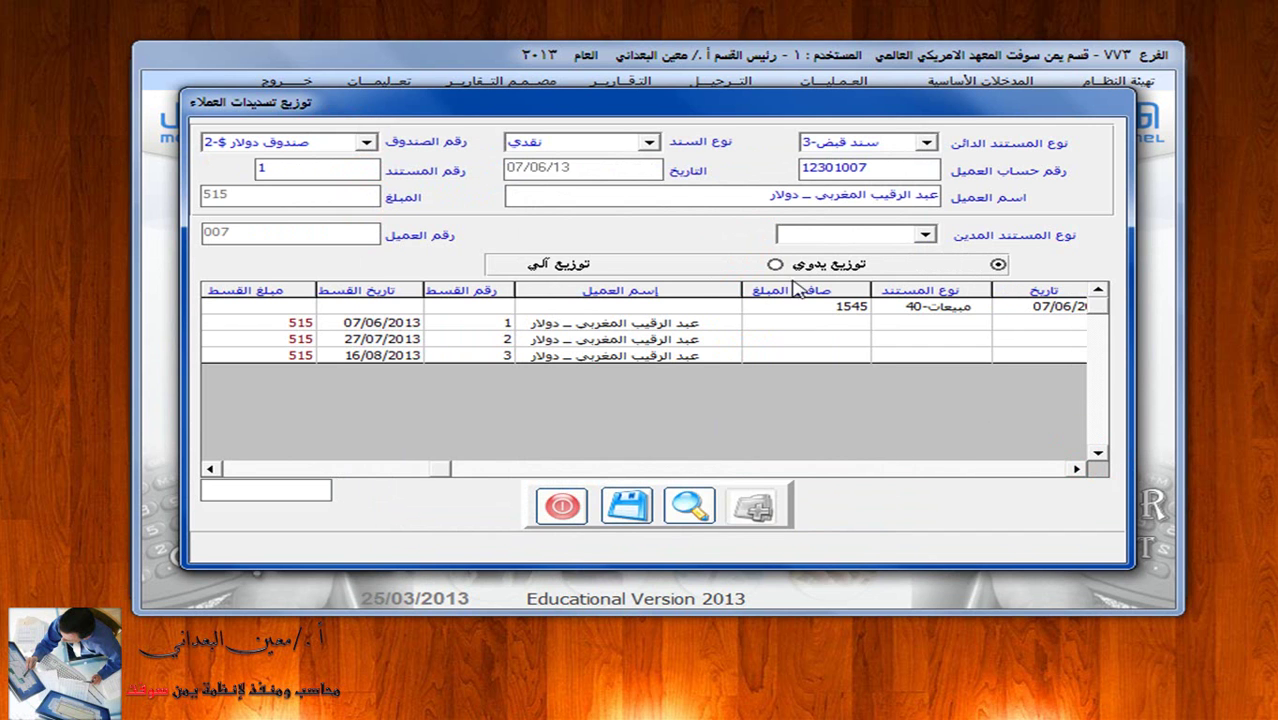
{"action": "left_click", "coordinate": [775, 265]}
{"action": "left_click", "coordinate": [213, 466]}
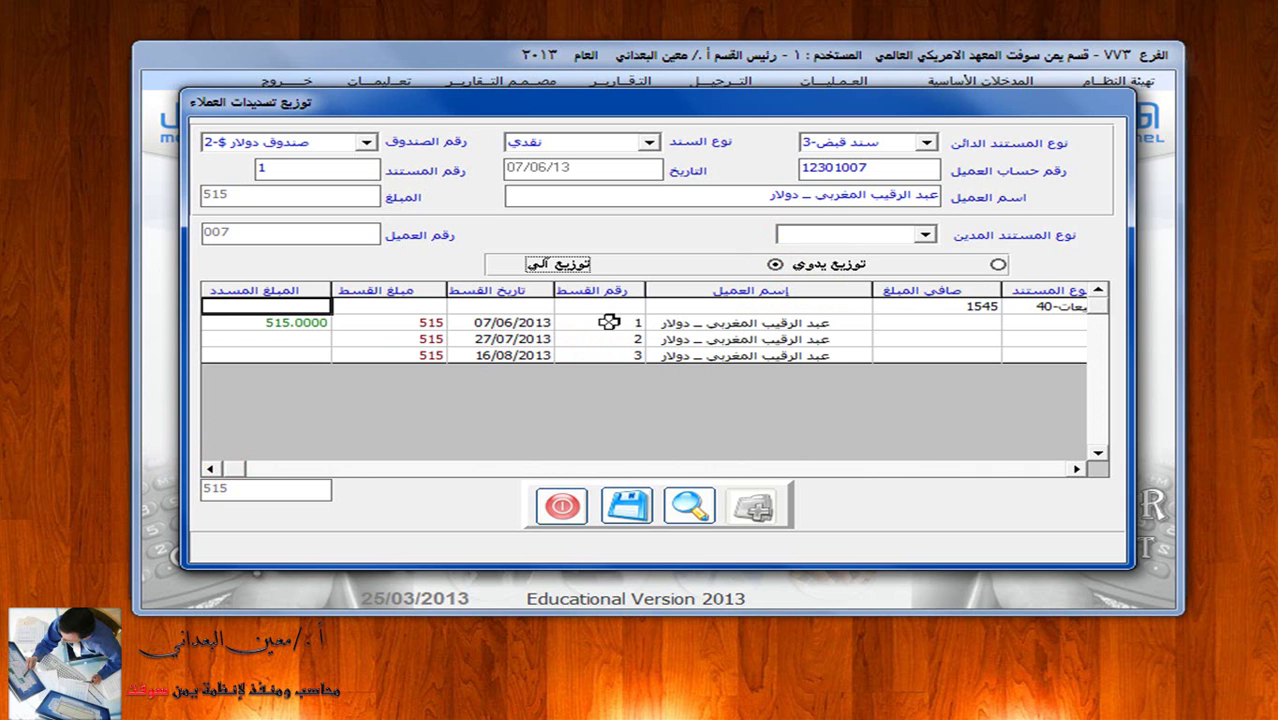
{"action": "left_click", "coordinate": [1076, 468]}
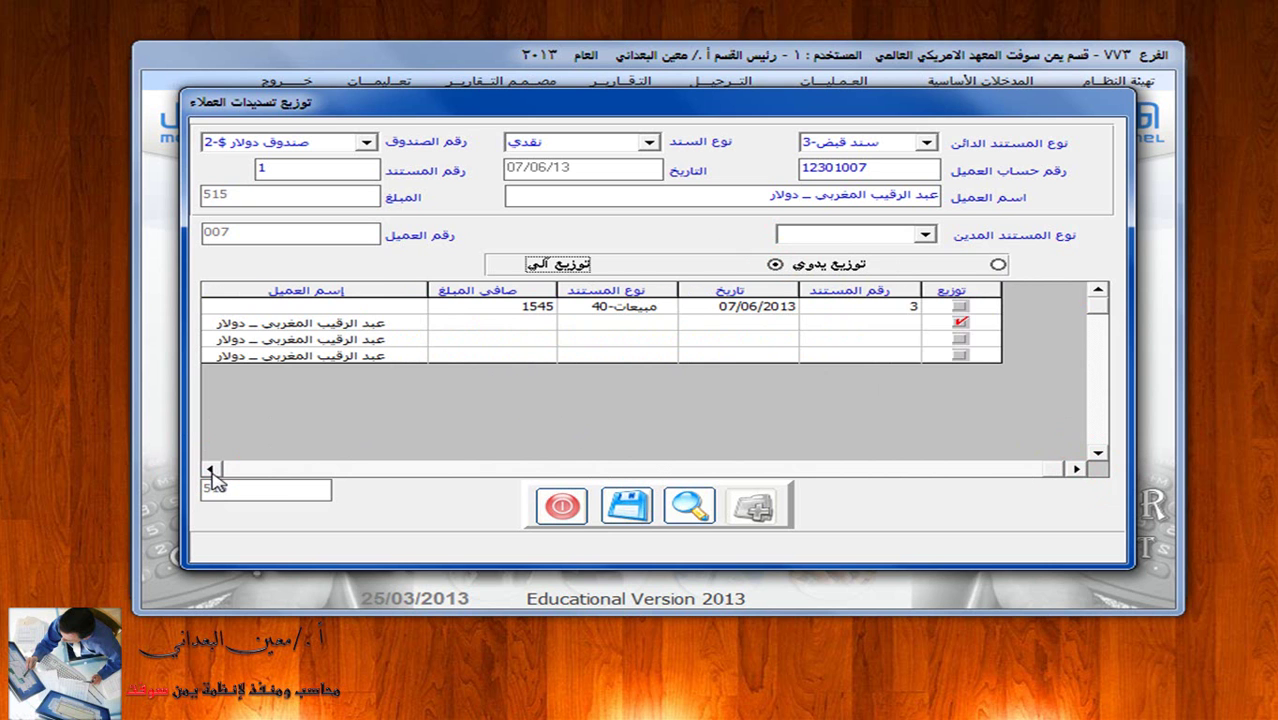
{"action": "left_click", "coordinate": [211, 468]}
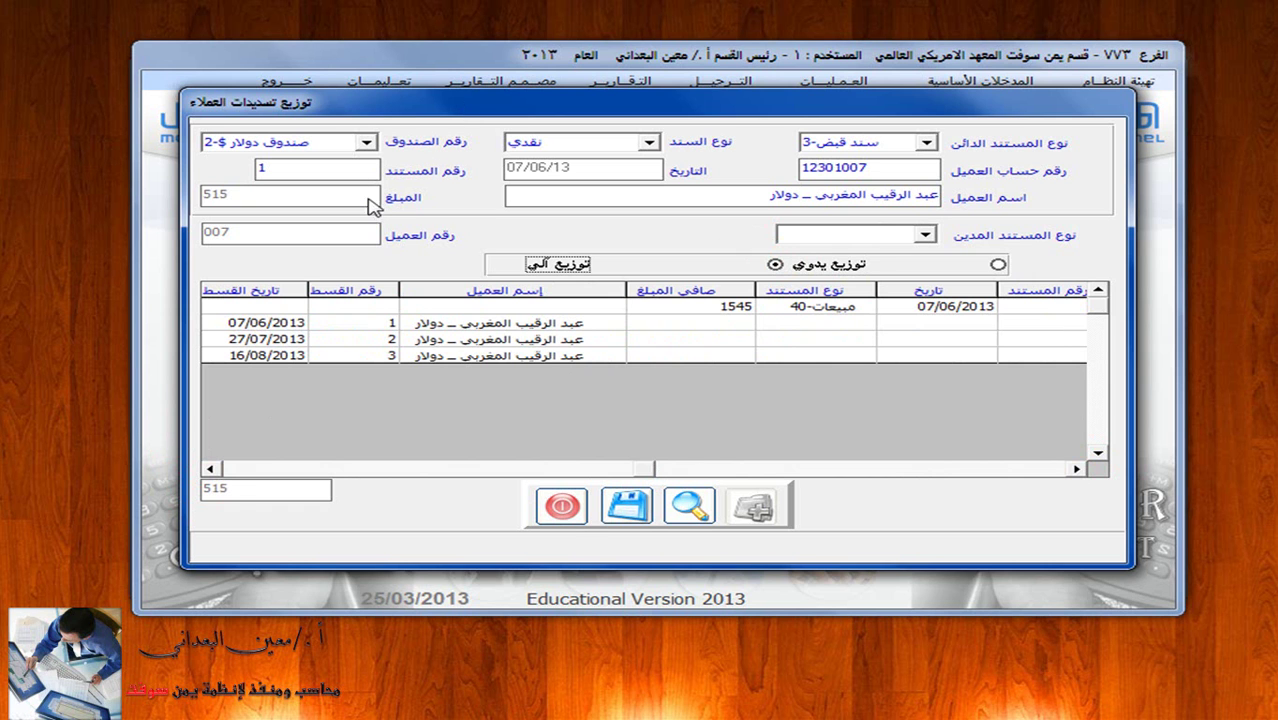
{"action": "left_click", "coordinate": [211, 468]}
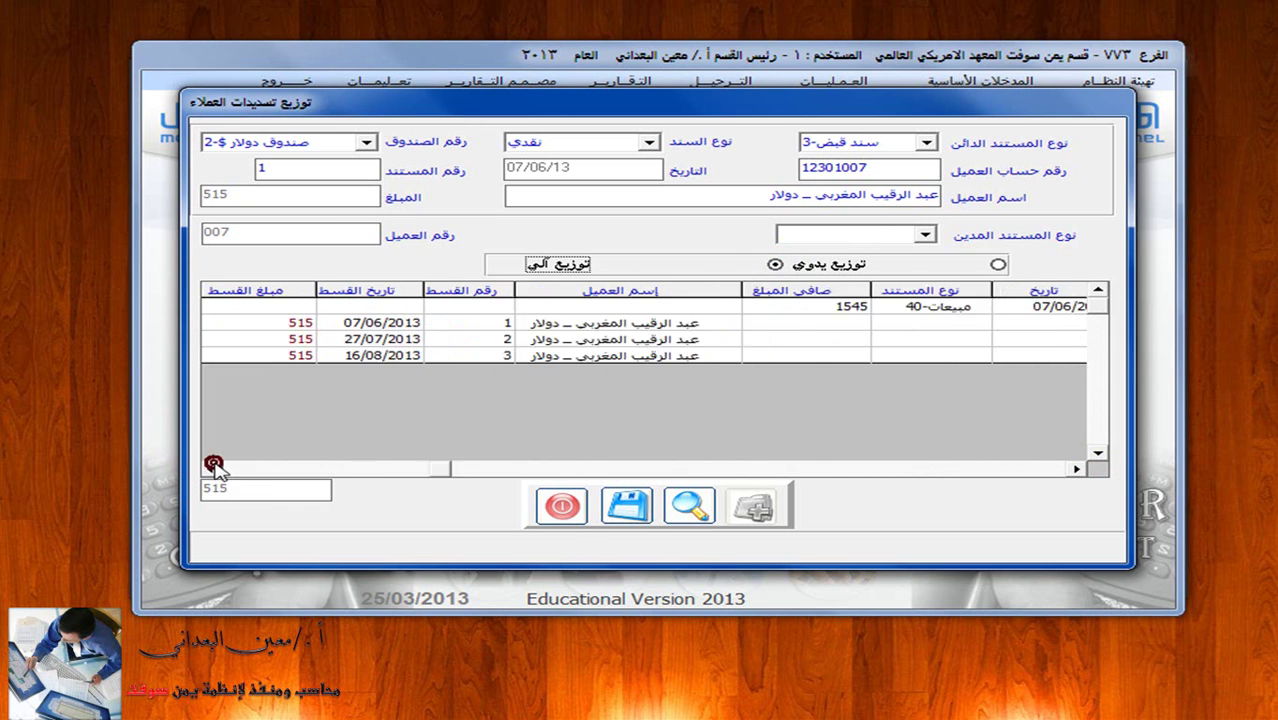
Step: Save the payment distribution, close it, and exit to the module launcher
{"action": "left_click", "coordinate": [626, 505]}
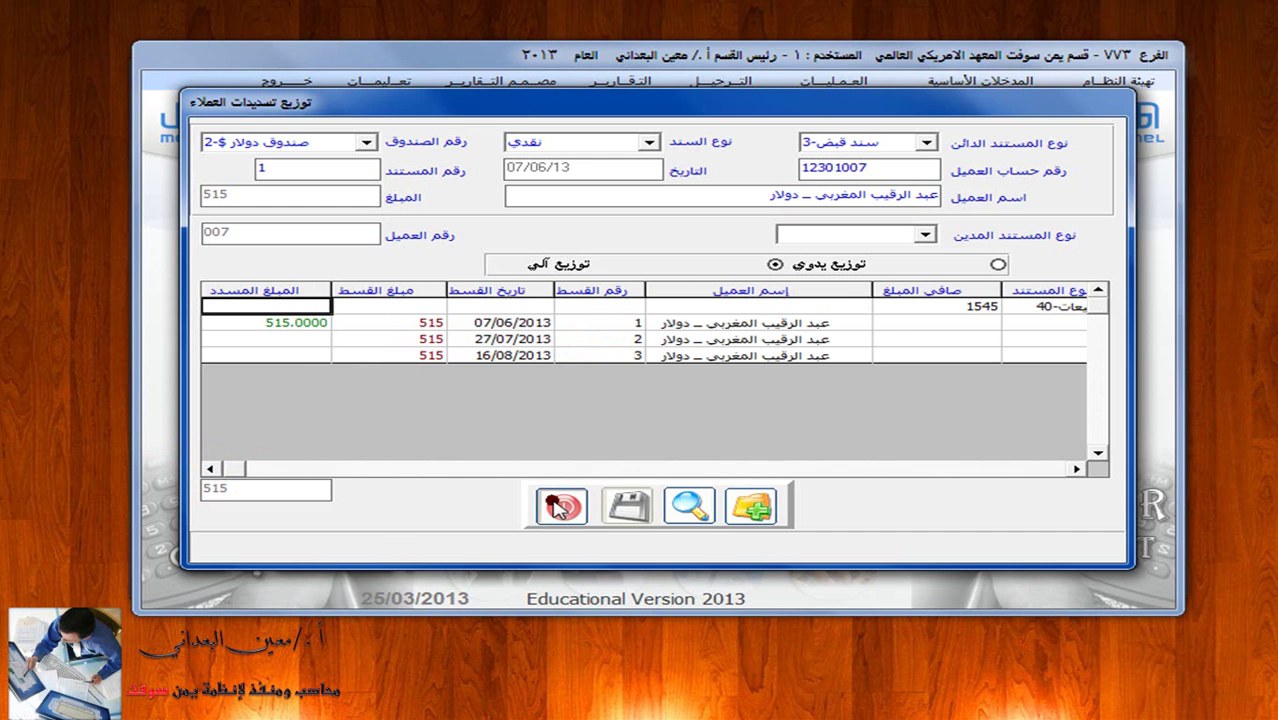
{"action": "left_click", "coordinate": [558, 508]}
{"action": "left_click", "coordinate": [306, 80]}
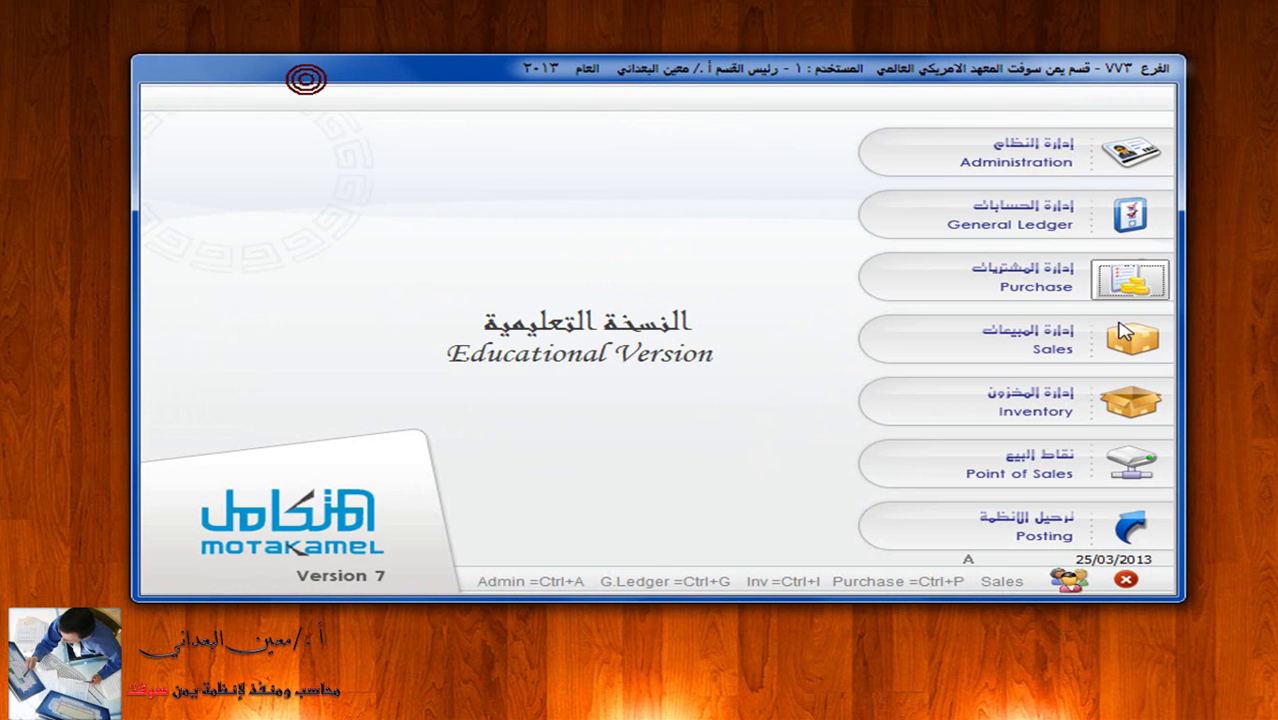
Step: In Sales, preview the paid-instalments report for customer 007, showing 515.00 fully paid
{"action": "left_click", "coordinate": [1126, 338]}
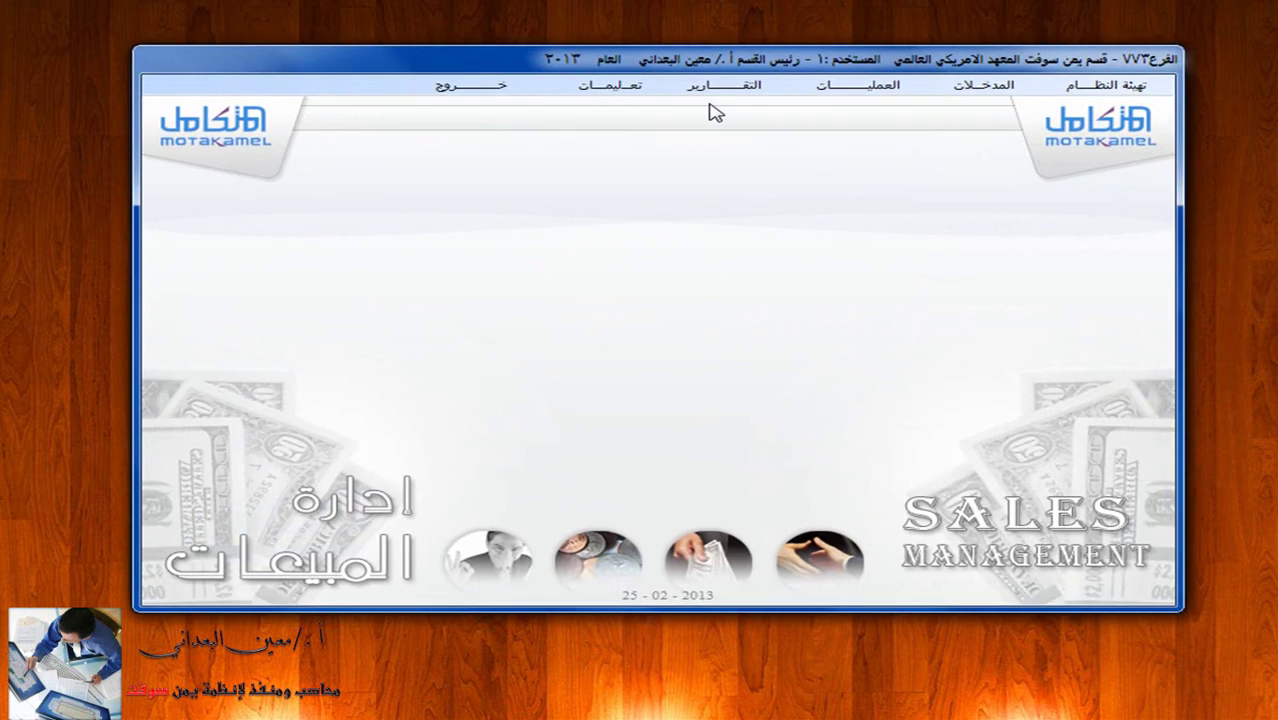
{"action": "left_click", "coordinate": [772, 88]}
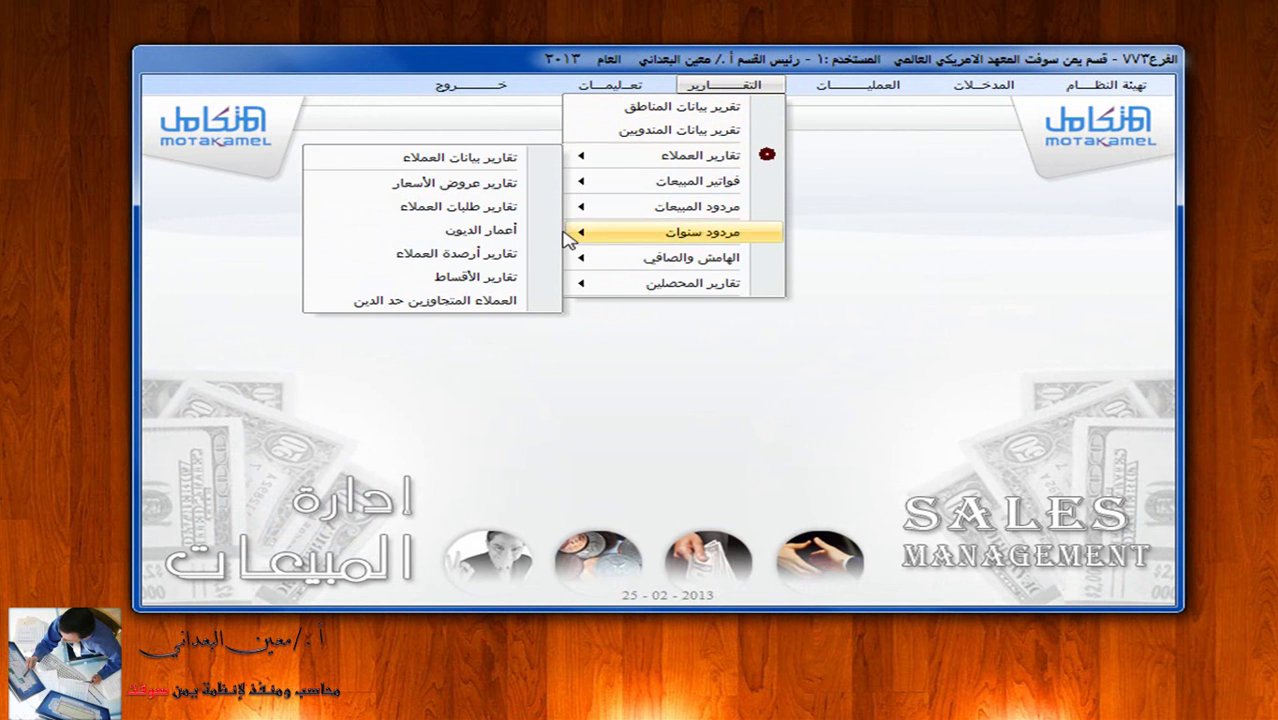
{"action": "left_click", "coordinate": [540, 279]}
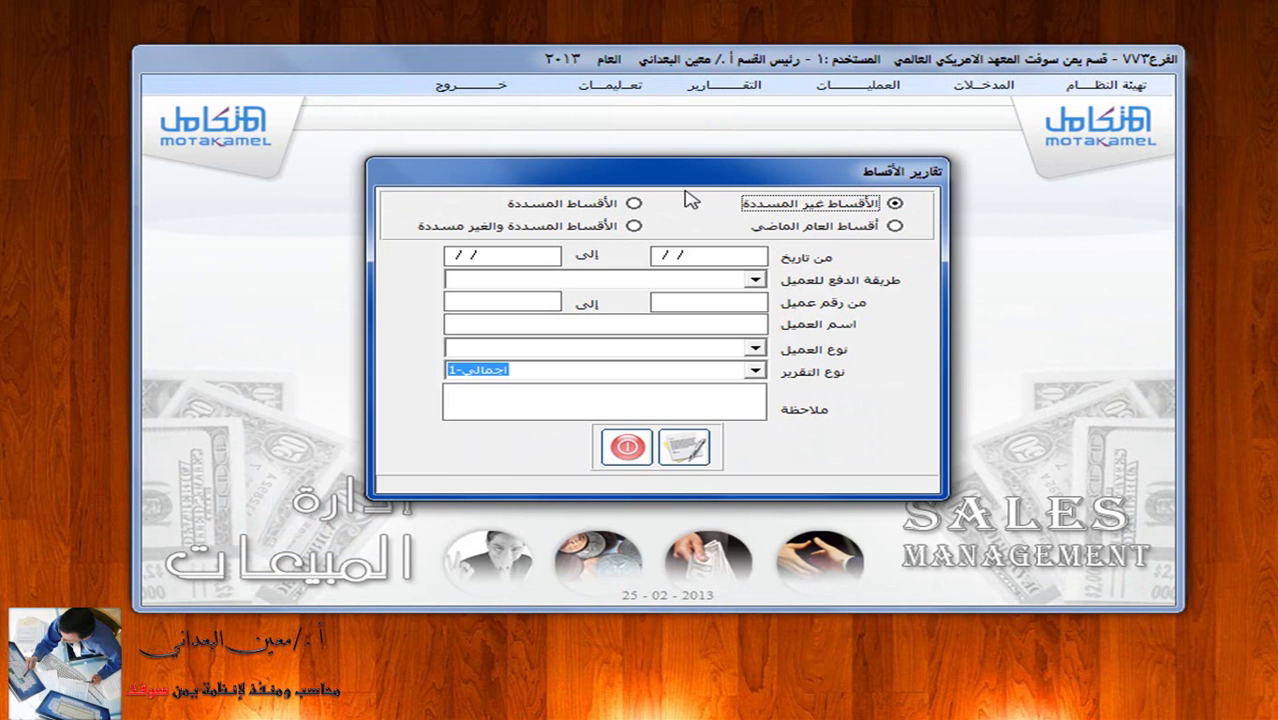
{"action": "left_click", "coordinate": [633, 203]}
{"action": "left_click", "coordinate": [707, 301]}
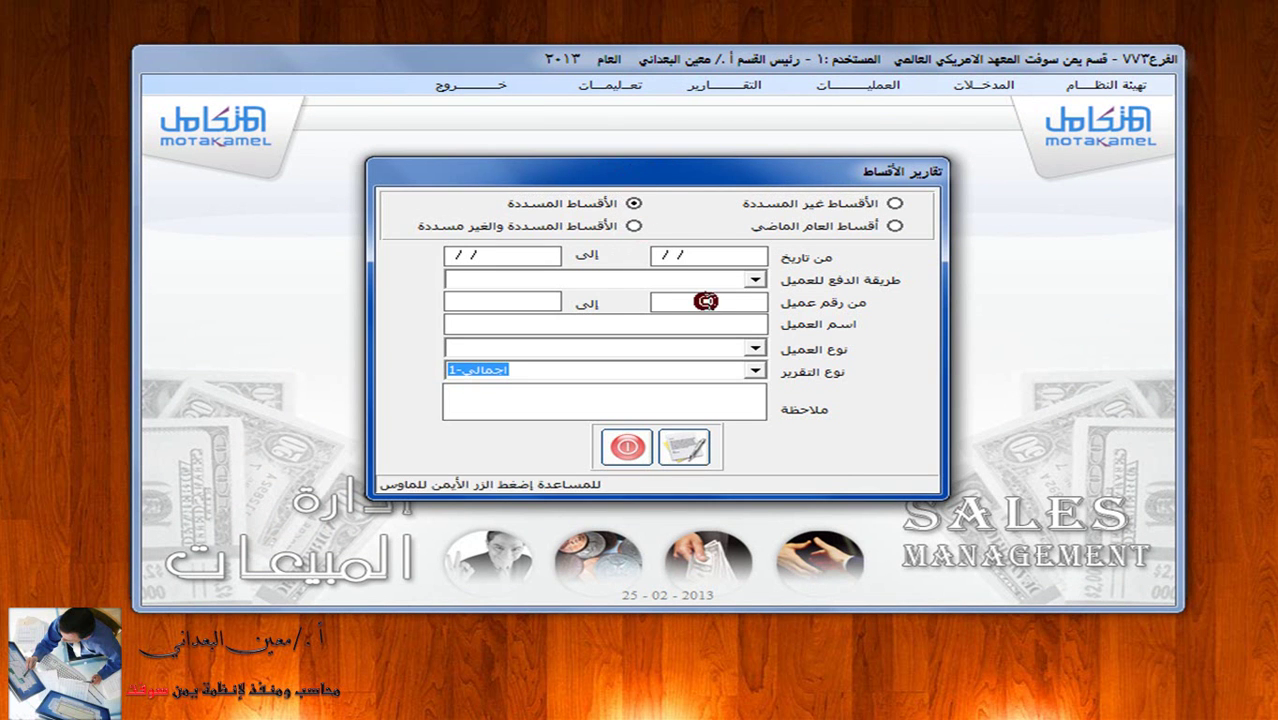
{"action": "right_click", "coordinate": [707, 301]}
{"action": "double_click", "coordinate": [608, 400]}
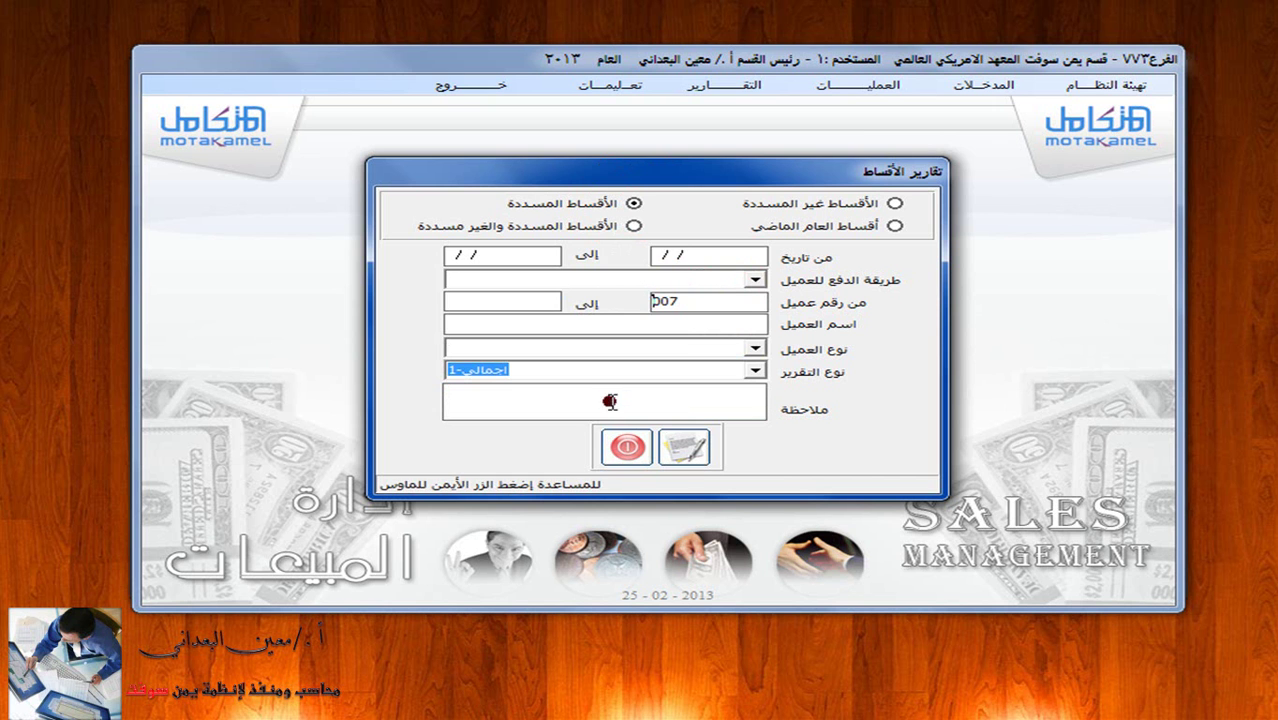
{"action": "left_click", "coordinate": [692, 450]}
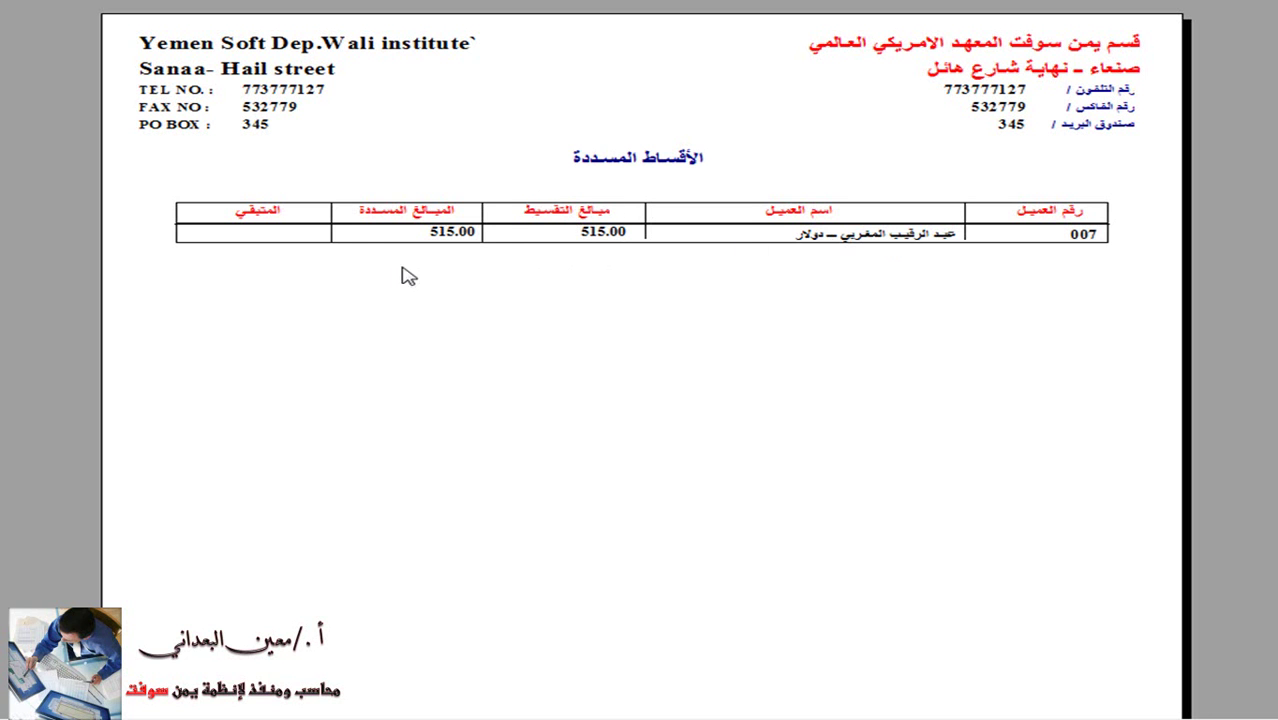
Step: Preview the analytical-2 paid and unpaid instalments report: 515 paid, 1,030 remaining of 1,545
{"action": "key", "text": "Escape"}
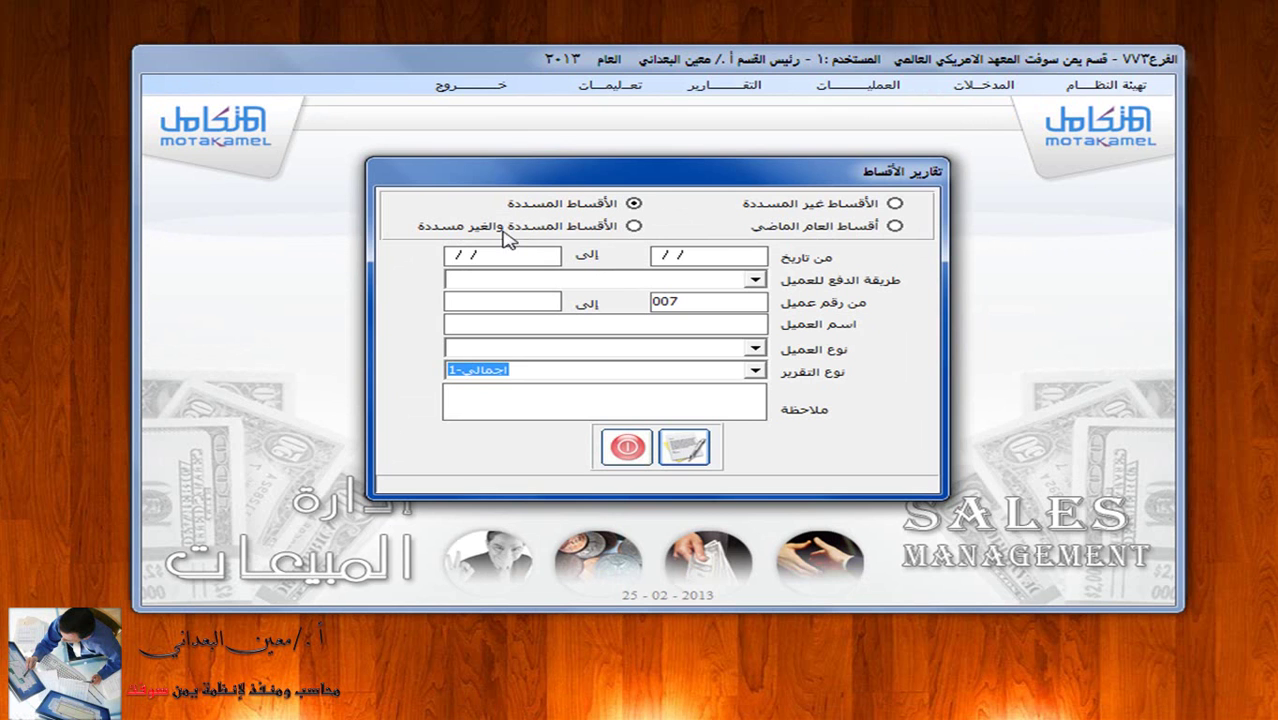
{"action": "left_click", "coordinate": [550, 225]}
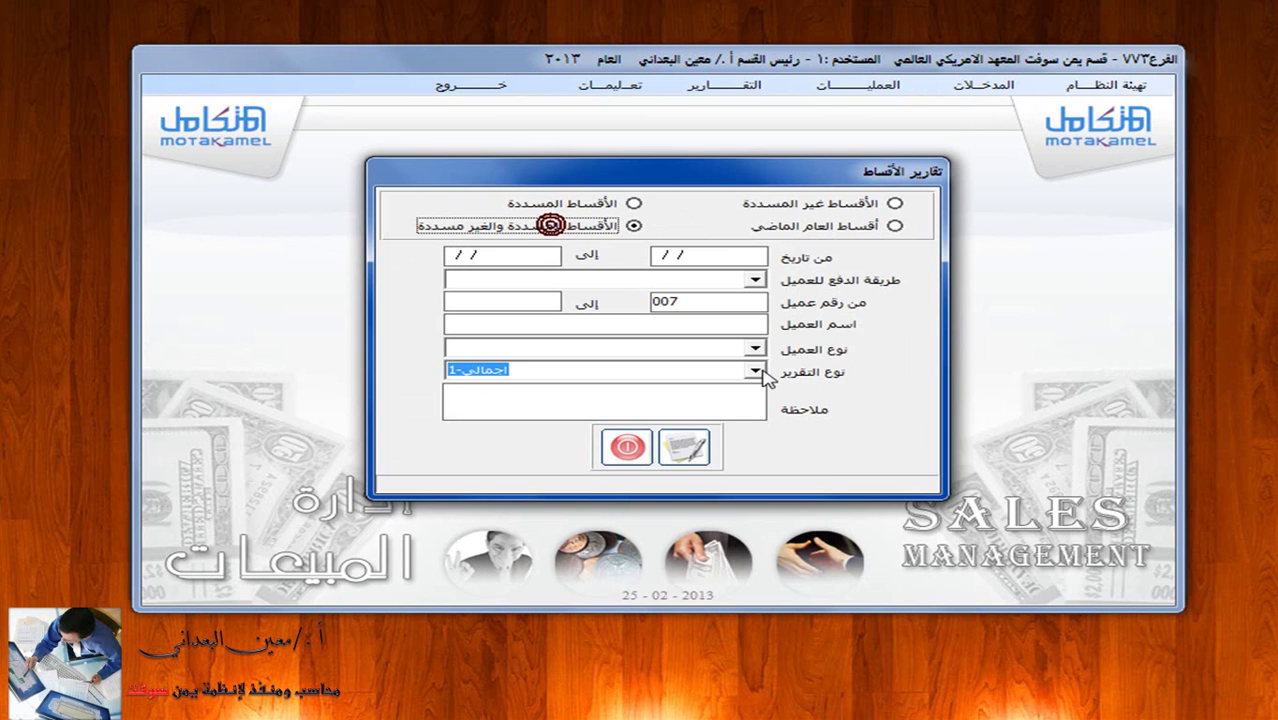
{"action": "left_click", "coordinate": [755, 370]}
{"action": "left_click", "coordinate": [706, 401]}
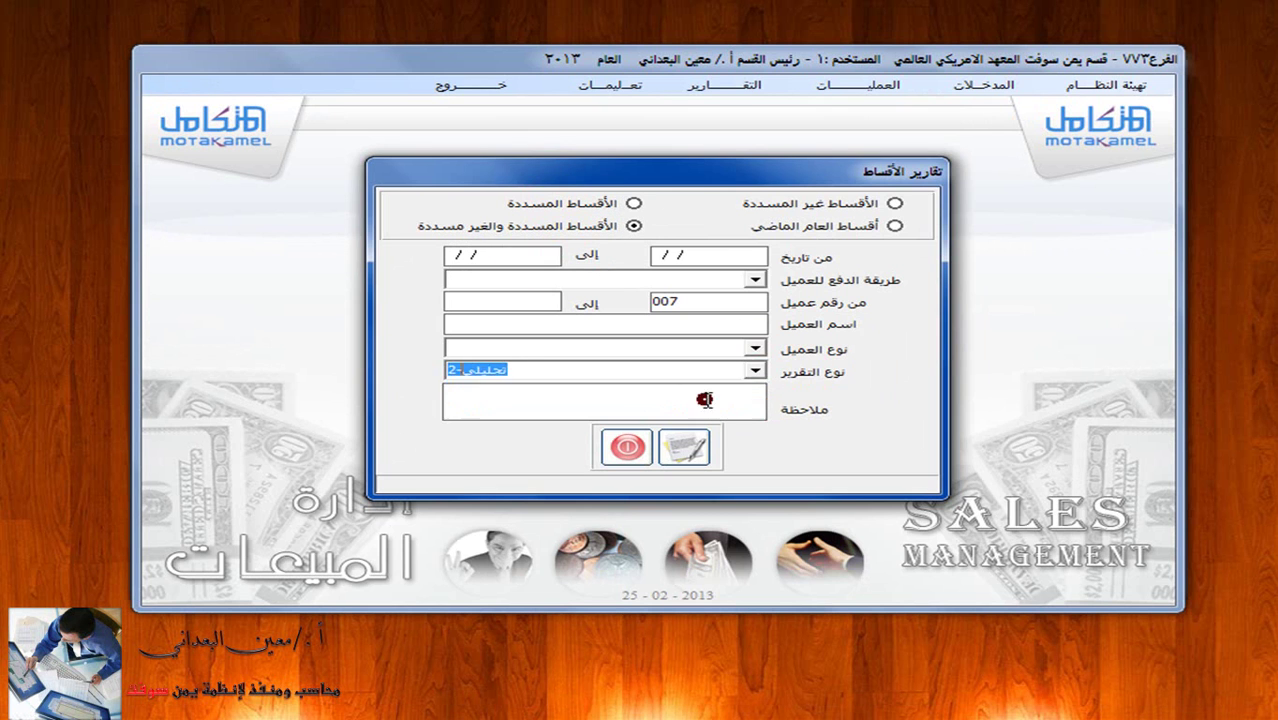
{"action": "left_click", "coordinate": [688, 447]}
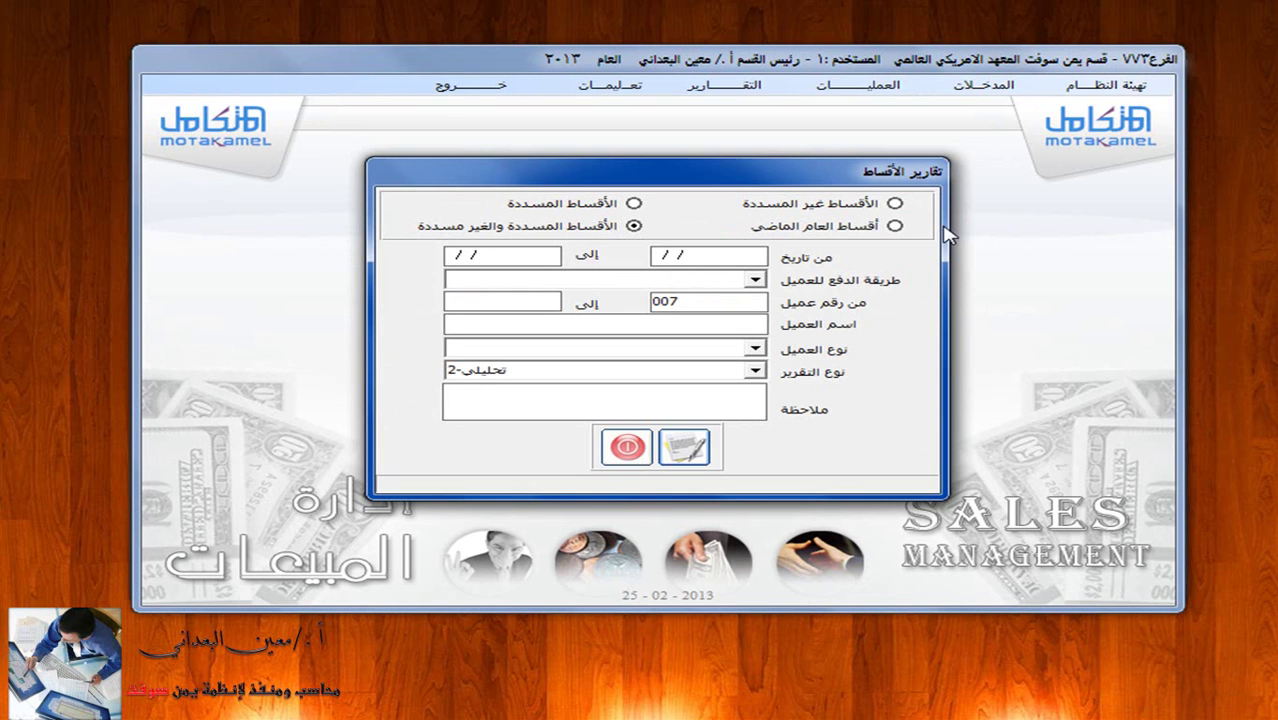
{"action": "left_click", "coordinate": [626, 447]}
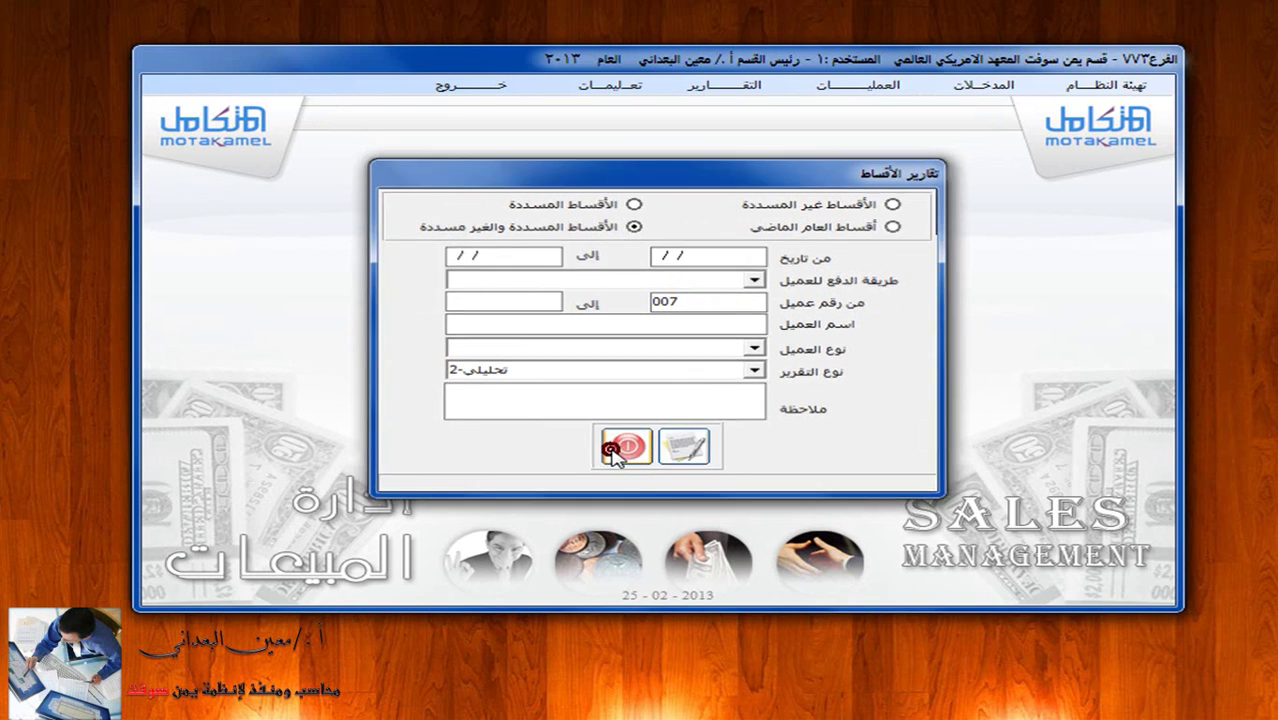
Step: Open the Sales Invoices form from the operations menu
{"action": "left_click", "coordinate": [870, 87]}
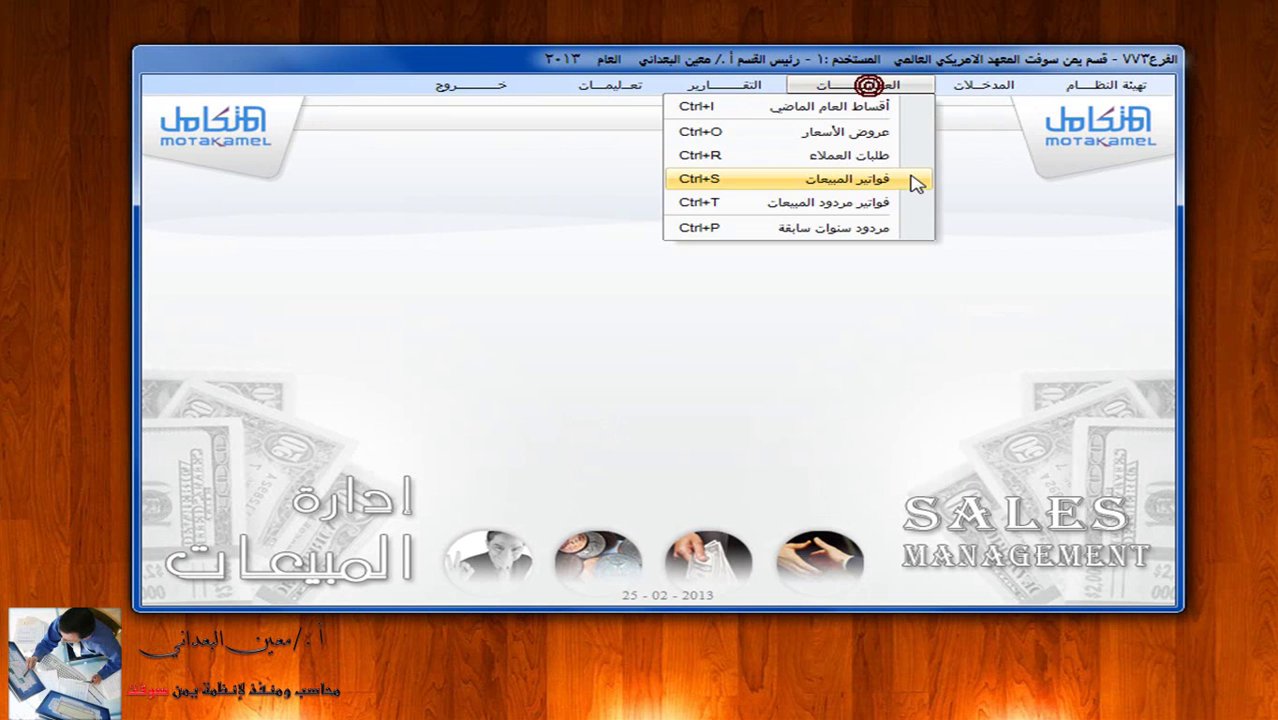
{"action": "left_click", "coordinate": [915, 181]}
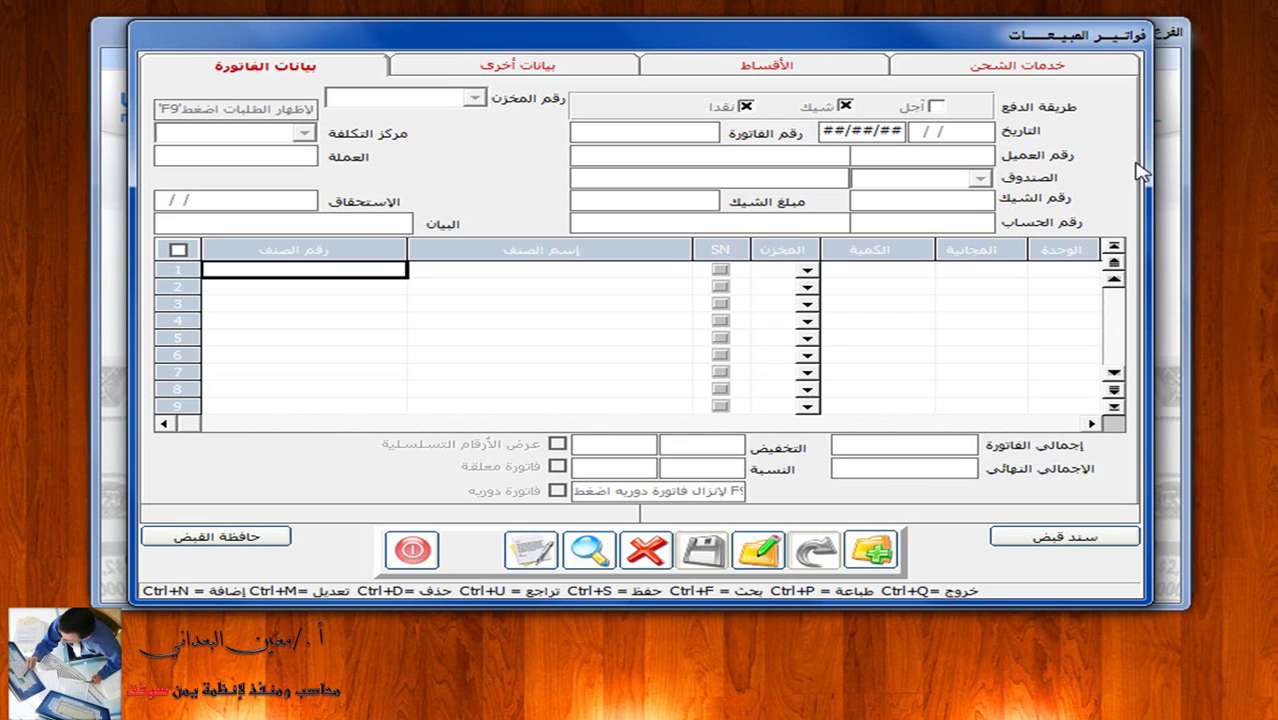
Step: Review the credit sales invoice exercise and its item table in Word, then return to Motakamel
{"action": "key", "text": "super+Tab"}
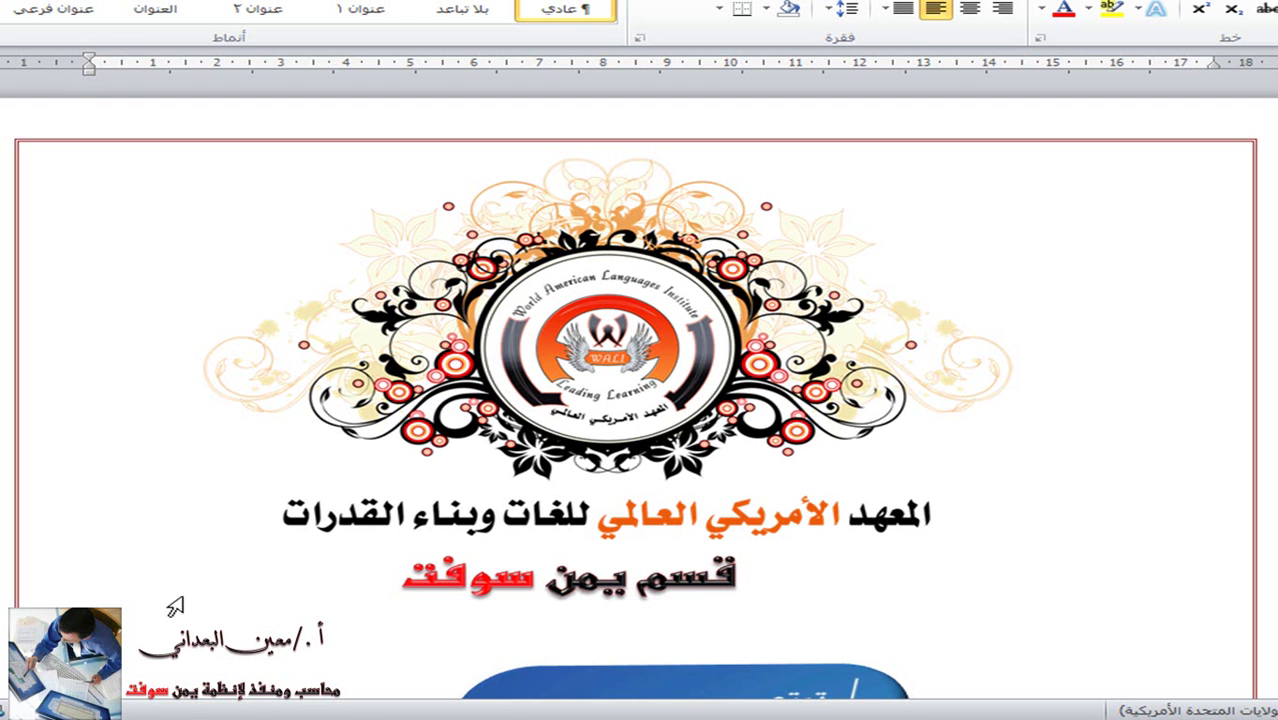
{"action": "scroll", "coordinate": [175, 606], "scroll_direction": "down", "scroll_amount": 10}
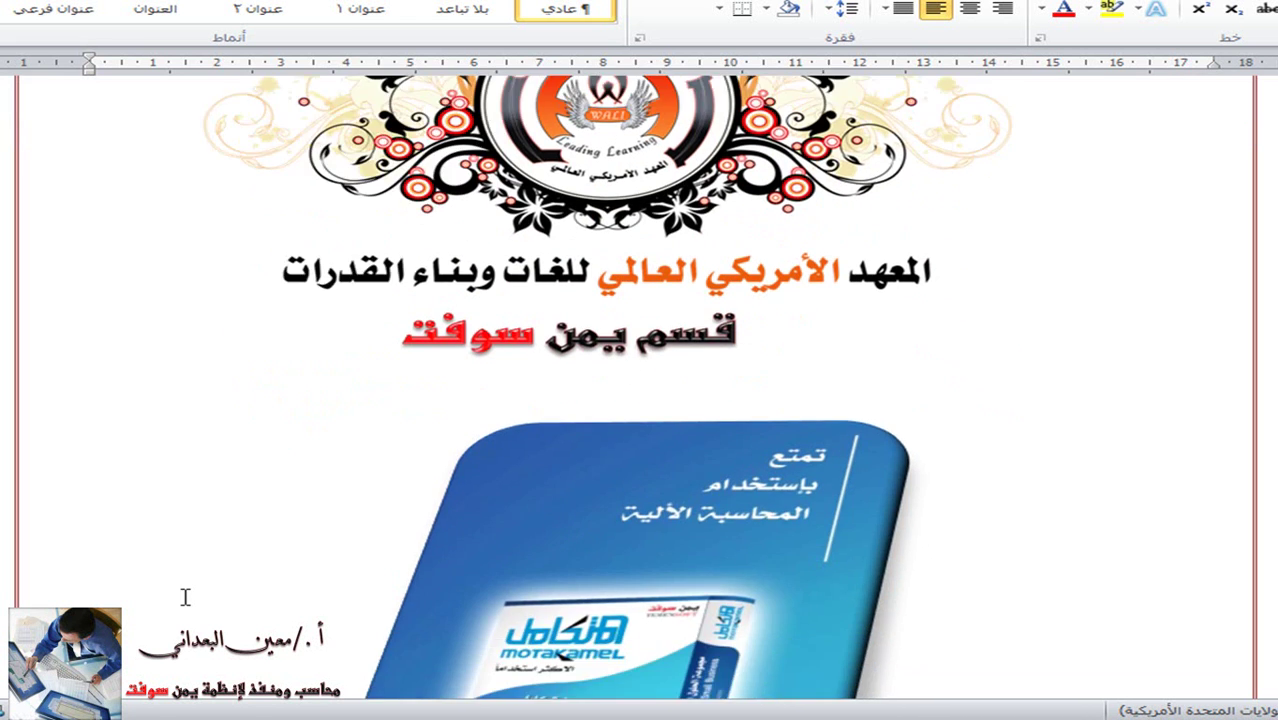
{"action": "scroll", "coordinate": [185, 597], "scroll_direction": "down", "scroll_amount": 5}
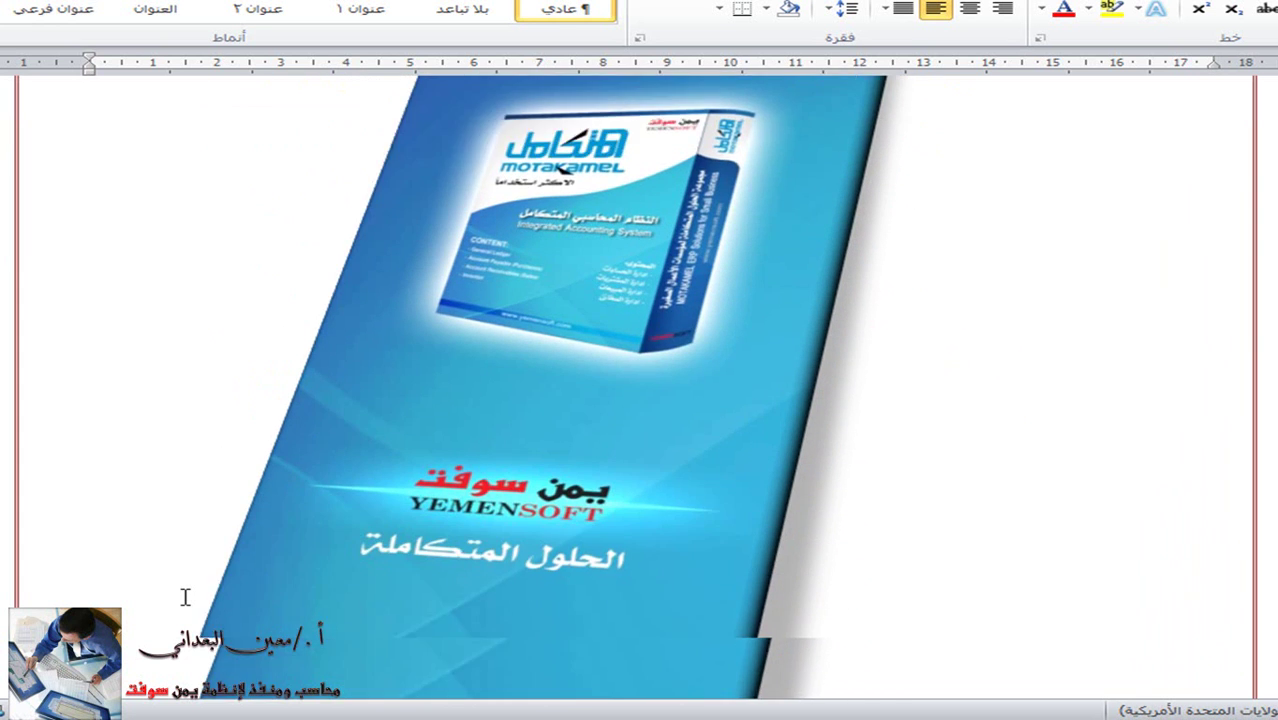
{"action": "scroll", "coordinate": [185, 597], "scroll_direction": "down", "scroll_amount": 10}
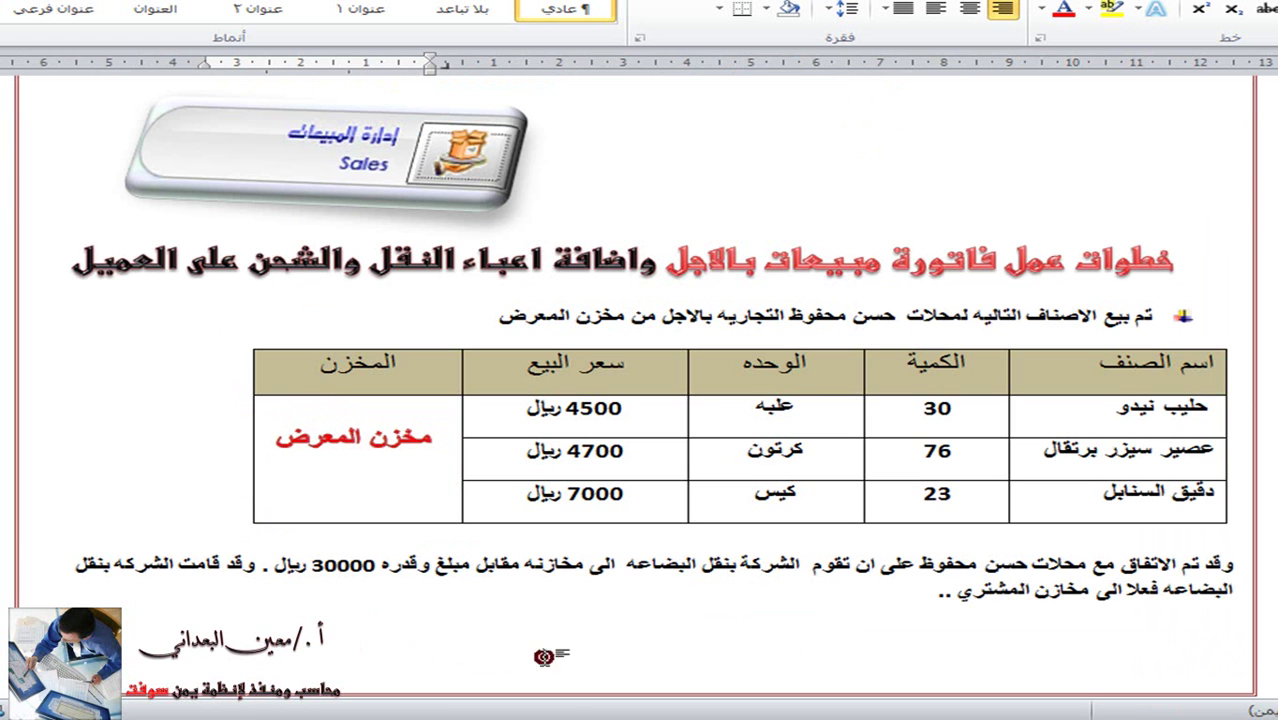
{"action": "left_click", "coordinate": [1080, 332]}
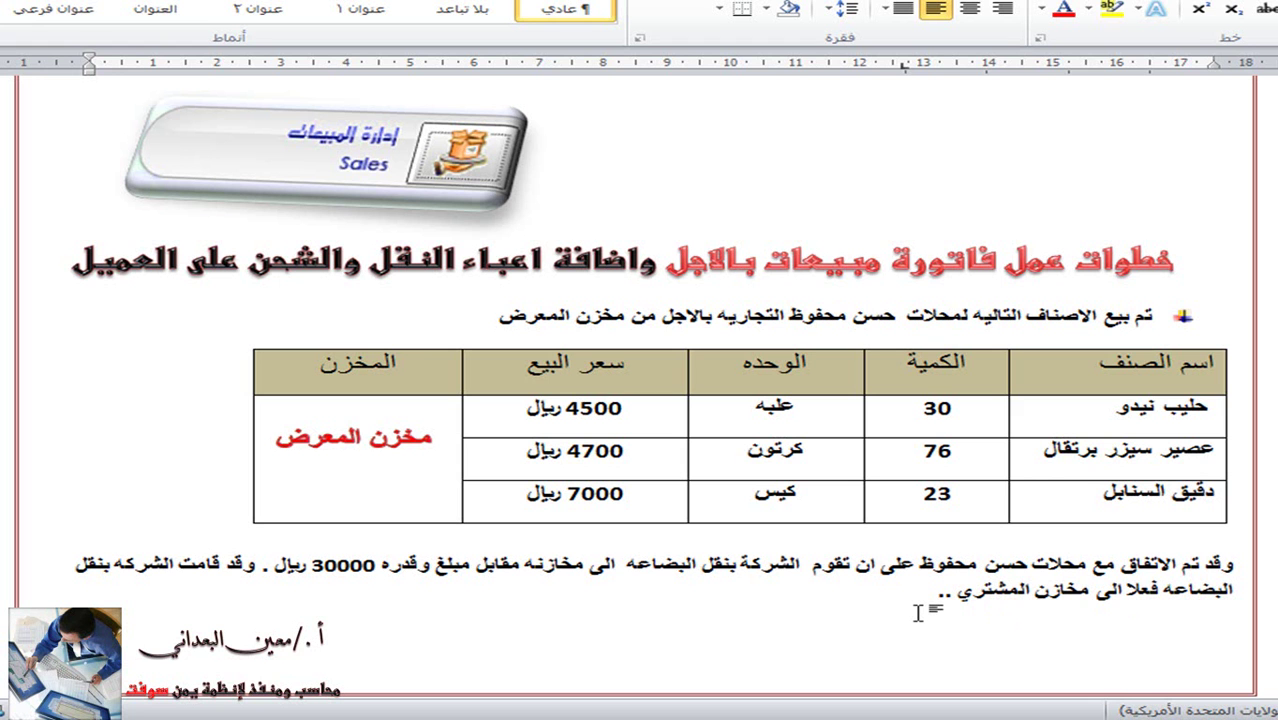
{"action": "key", "text": "super+Tab"}
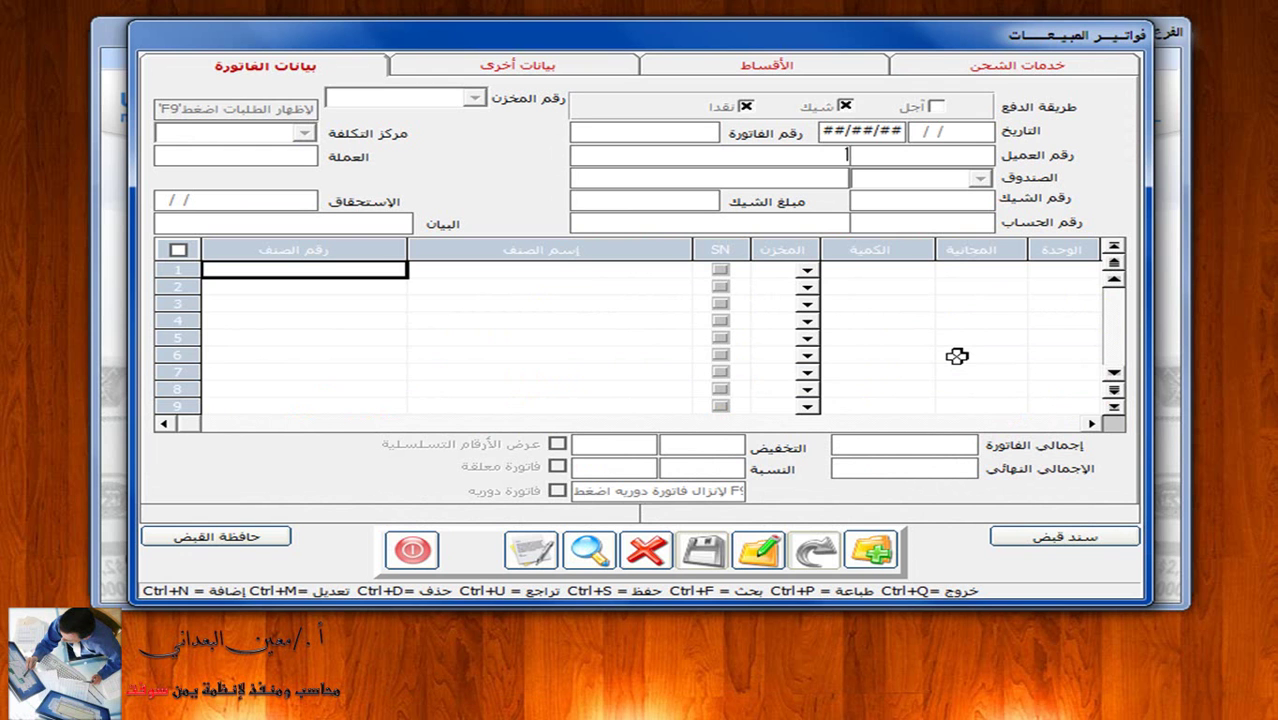
Step: Close the sales invoice and Sales module, then open the General Ledger chart of accounts
{"action": "left_click", "coordinate": [412, 550]}
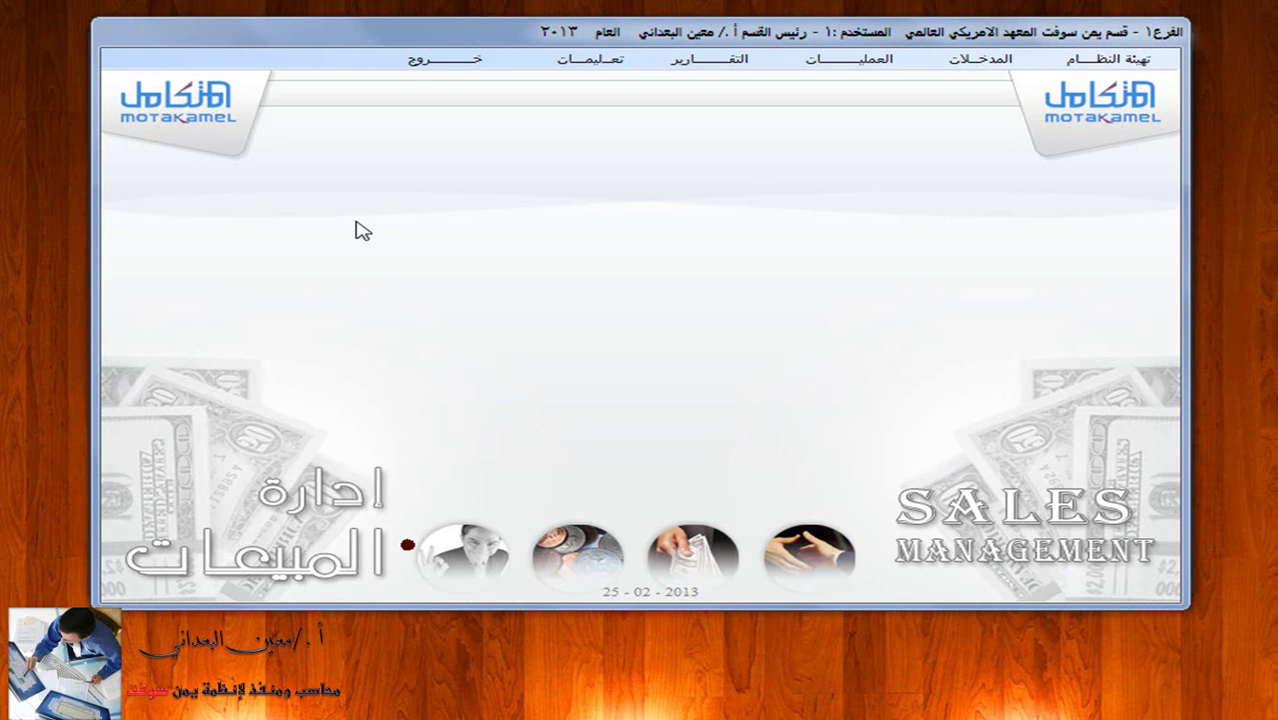
{"action": "left_click", "coordinate": [426, 58]}
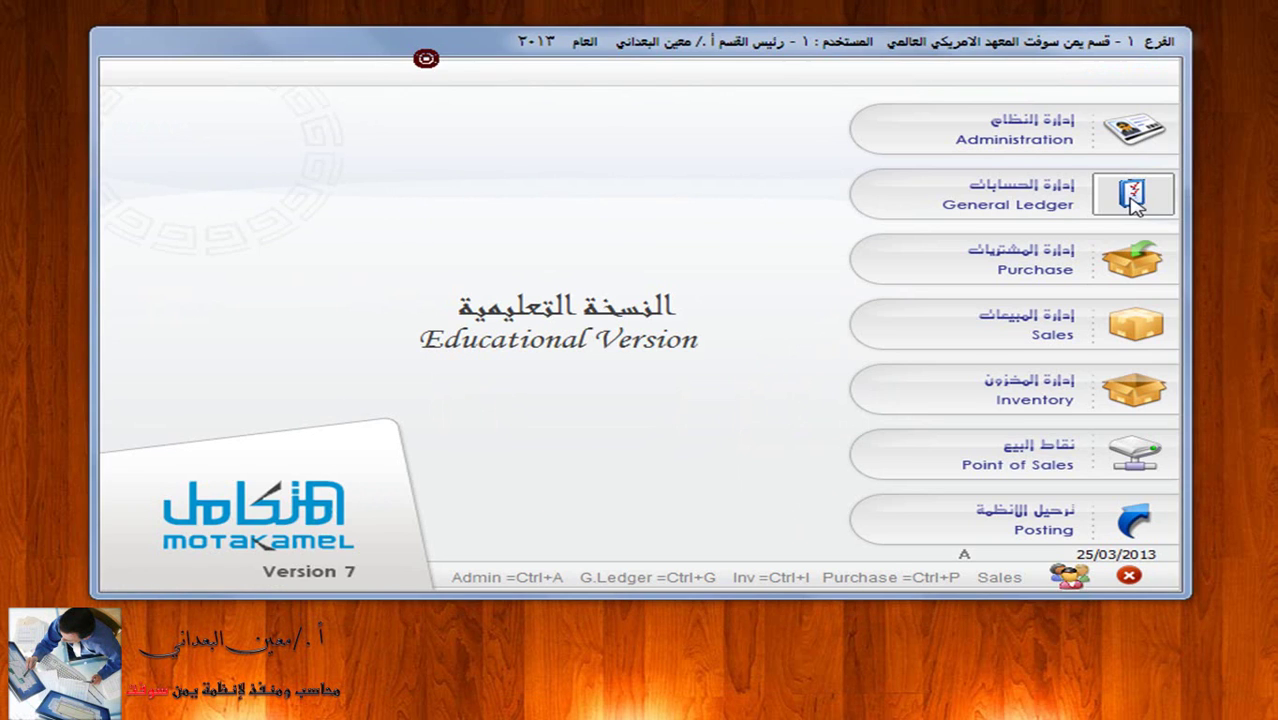
{"action": "left_click", "coordinate": [1133, 198]}
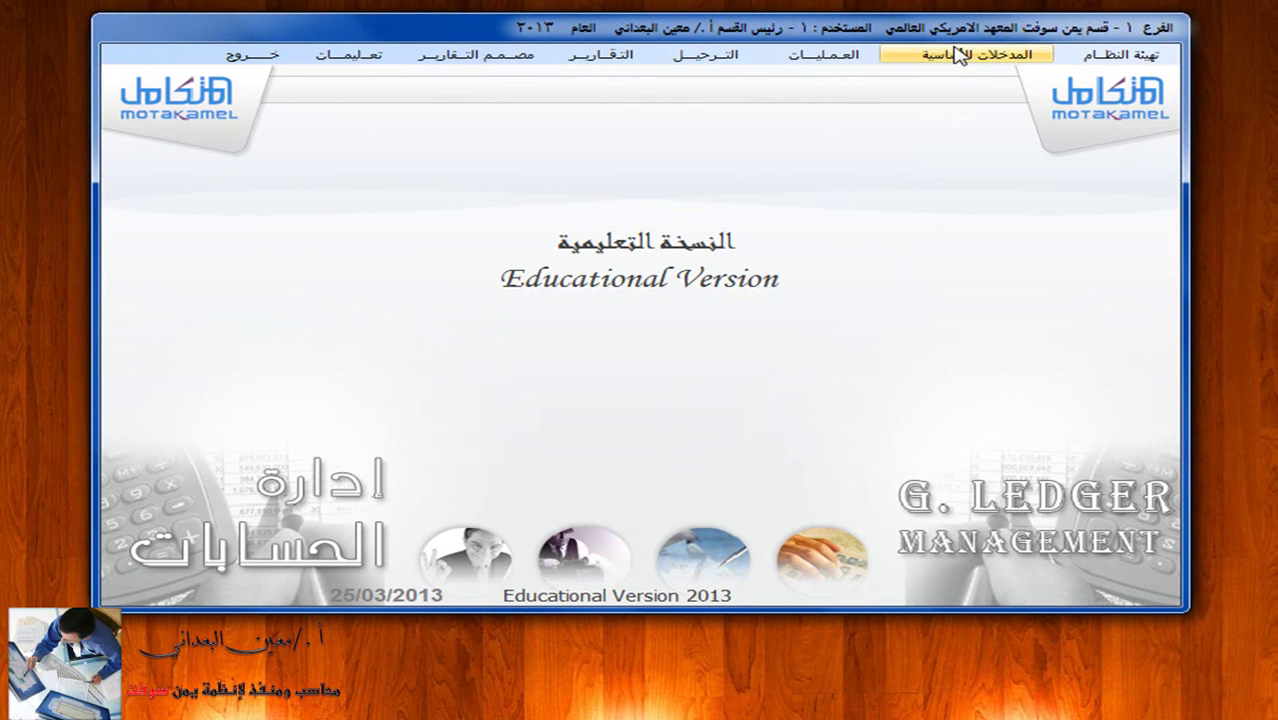
{"action": "left_click", "coordinate": [958, 55]}
{"action": "left_click", "coordinate": [942, 78]}
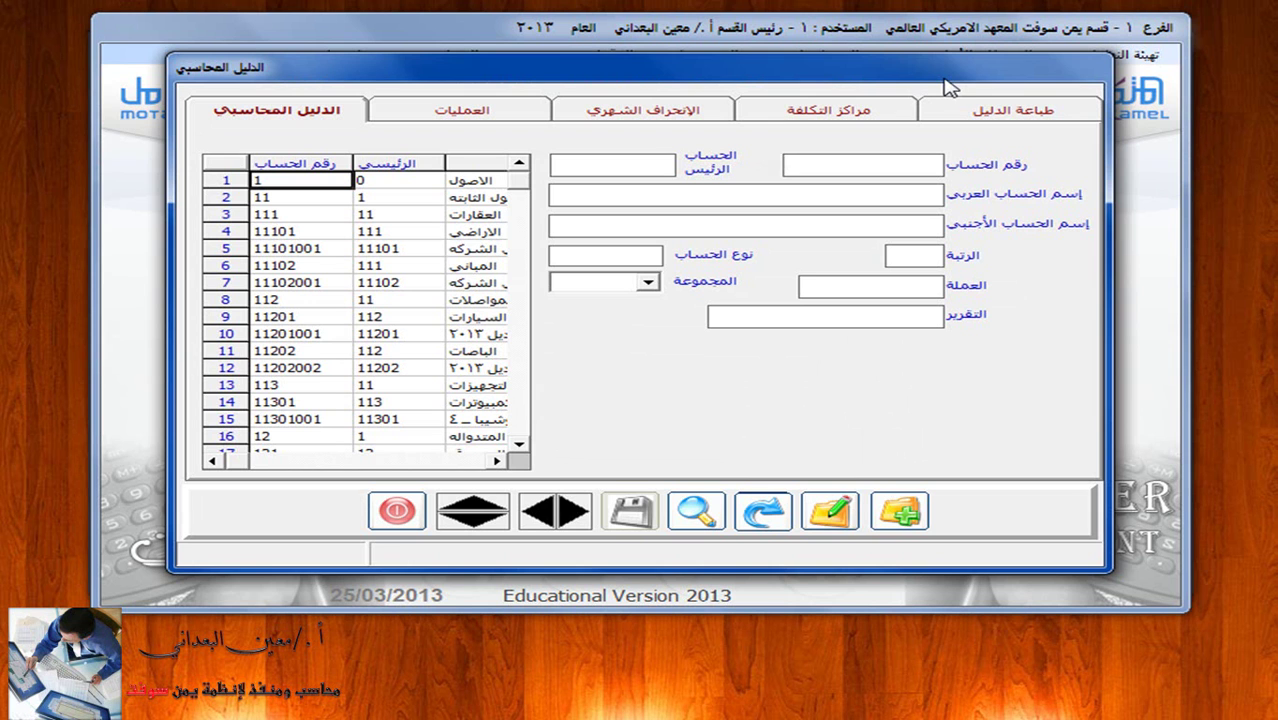
Step: Look up credit customers account 12301 and its sub-accounts, then begin a new account
{"action": "left_click", "coordinate": [697, 512]}
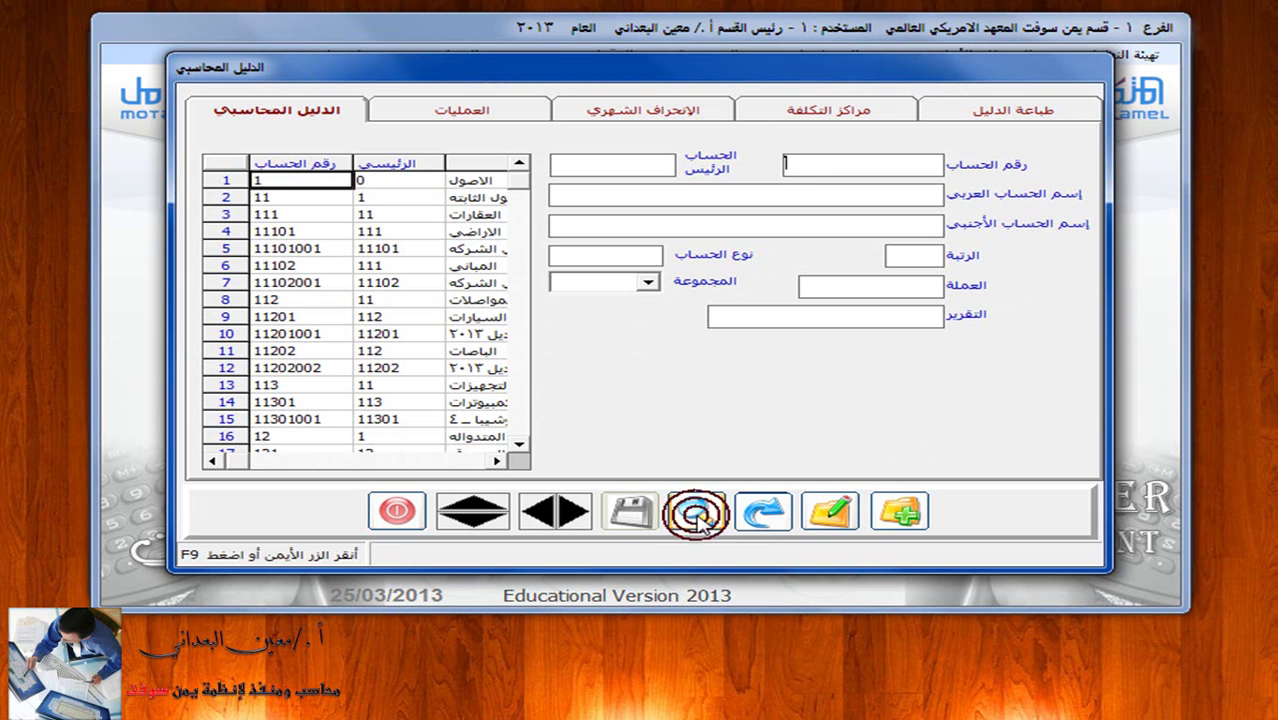
{"action": "type", "text": "121"}
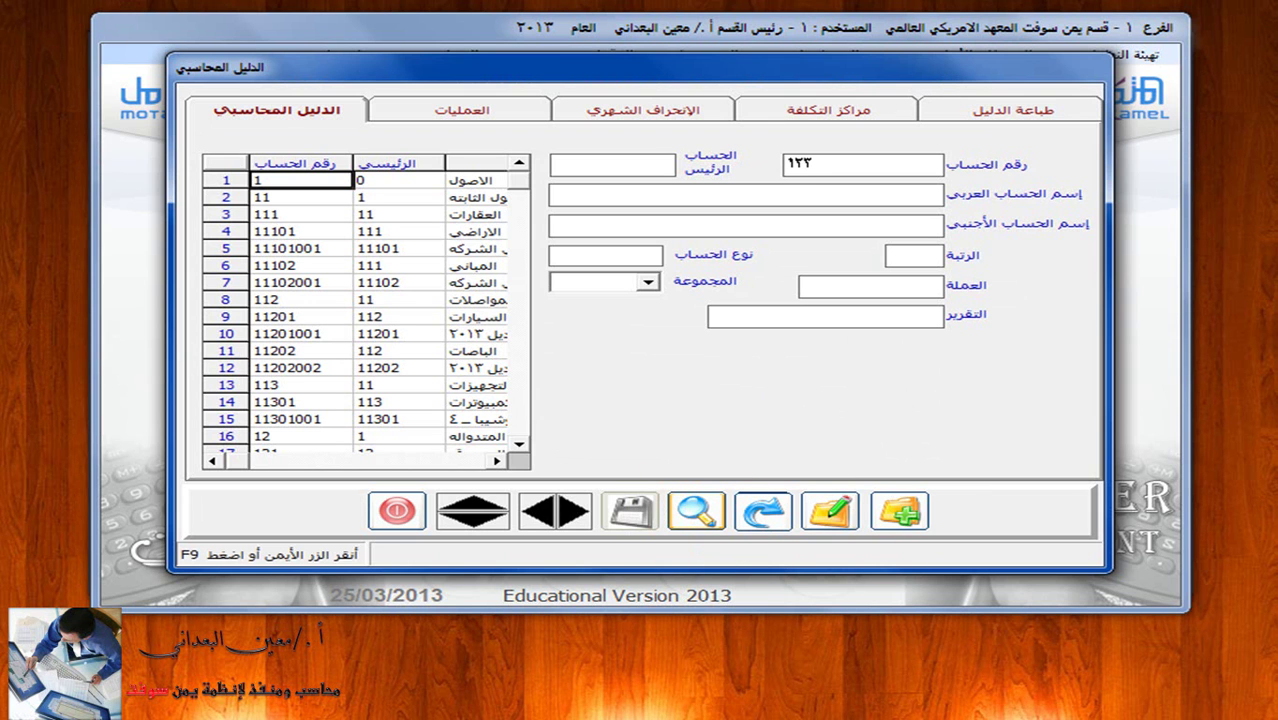
{"action": "type", "text": "01"}
{"action": "left_click", "coordinate": [699, 516]}
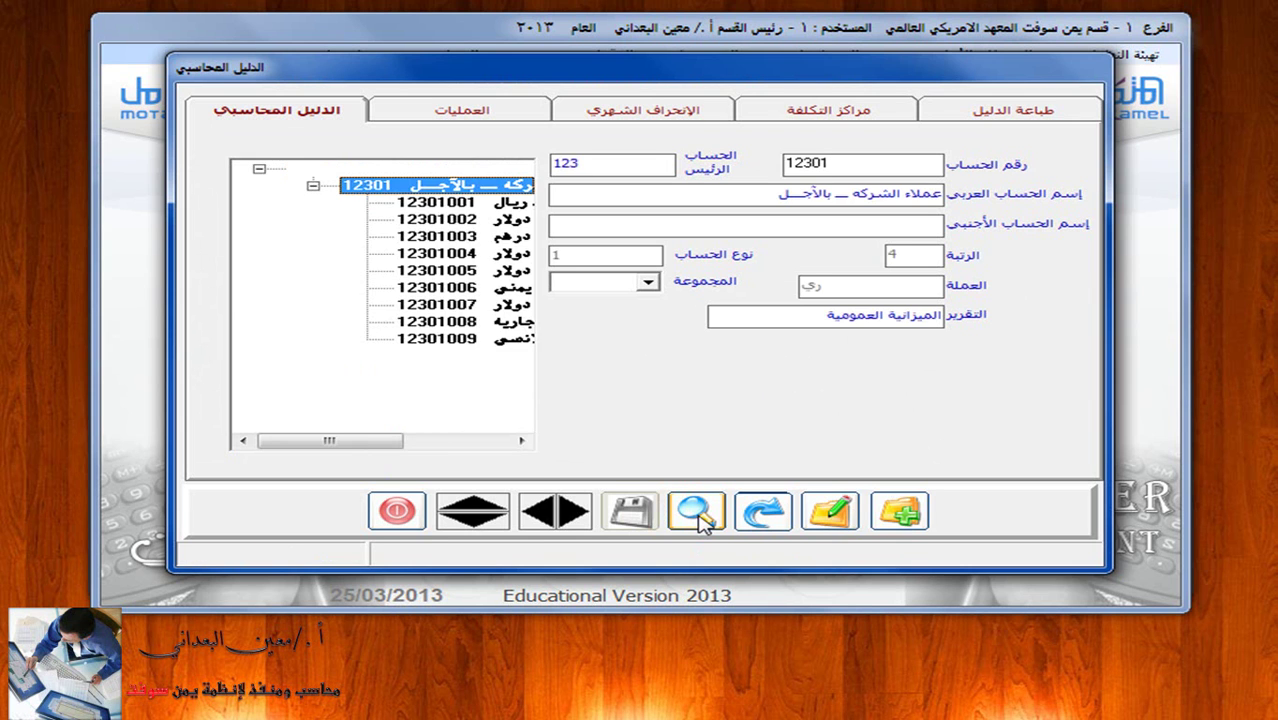
{"action": "mouse_move", "coordinate": [393, 441]}
{"action": "left_mouse_down"}
{"action": "mouse_move", "coordinate": [474, 456]}
{"action": "mouse_move", "coordinate": [384, 447]}
{"action": "left_mouse_up"}
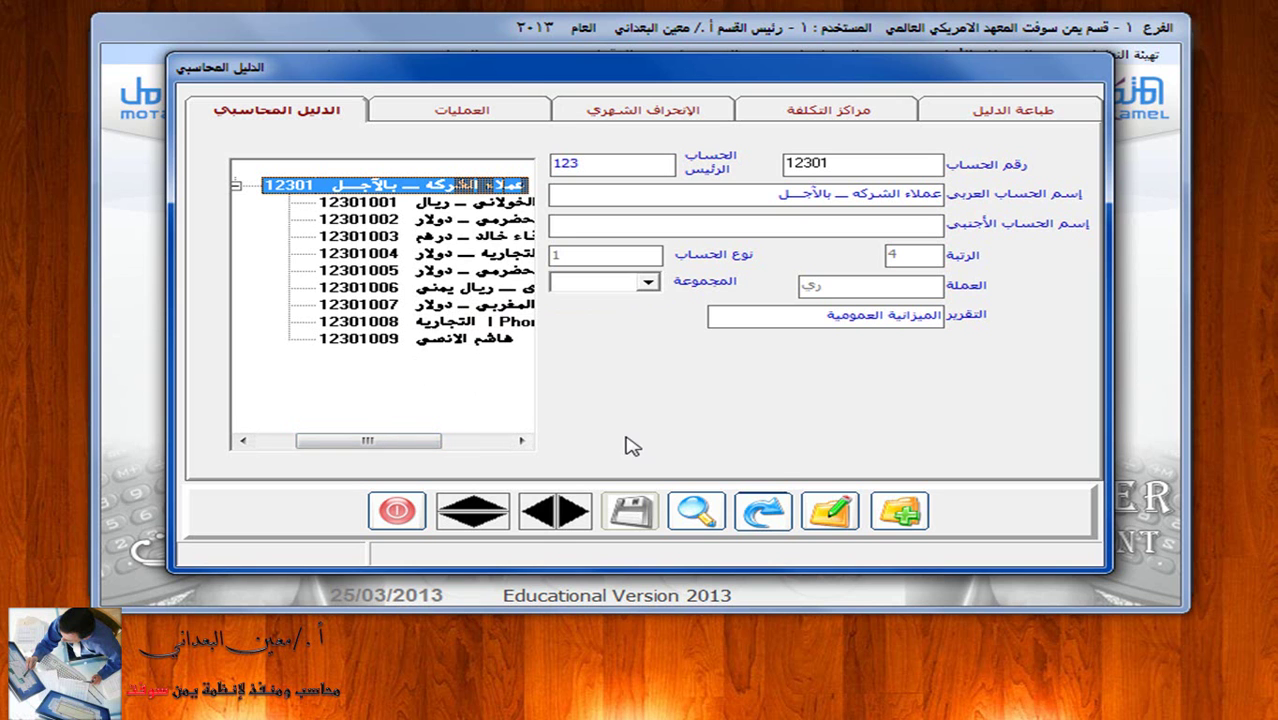
{"action": "left_click", "coordinate": [900, 512]}
Step: Save sub-account 12301010 under parent 12301 with the pasted Arabic name, Sub type, Yemeni riyal
{"action": "type", "text": "12301"}
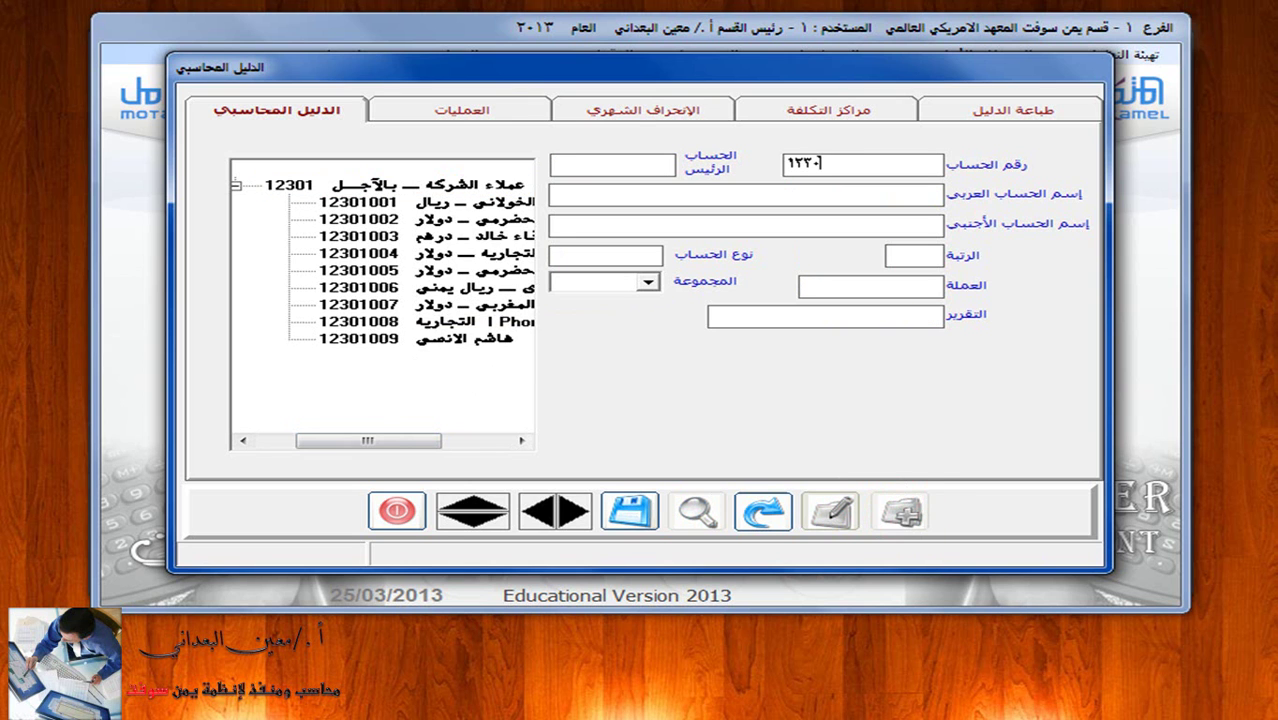
{"action": "type", "text": "010"}
{"action": "key", "text": "Return"}
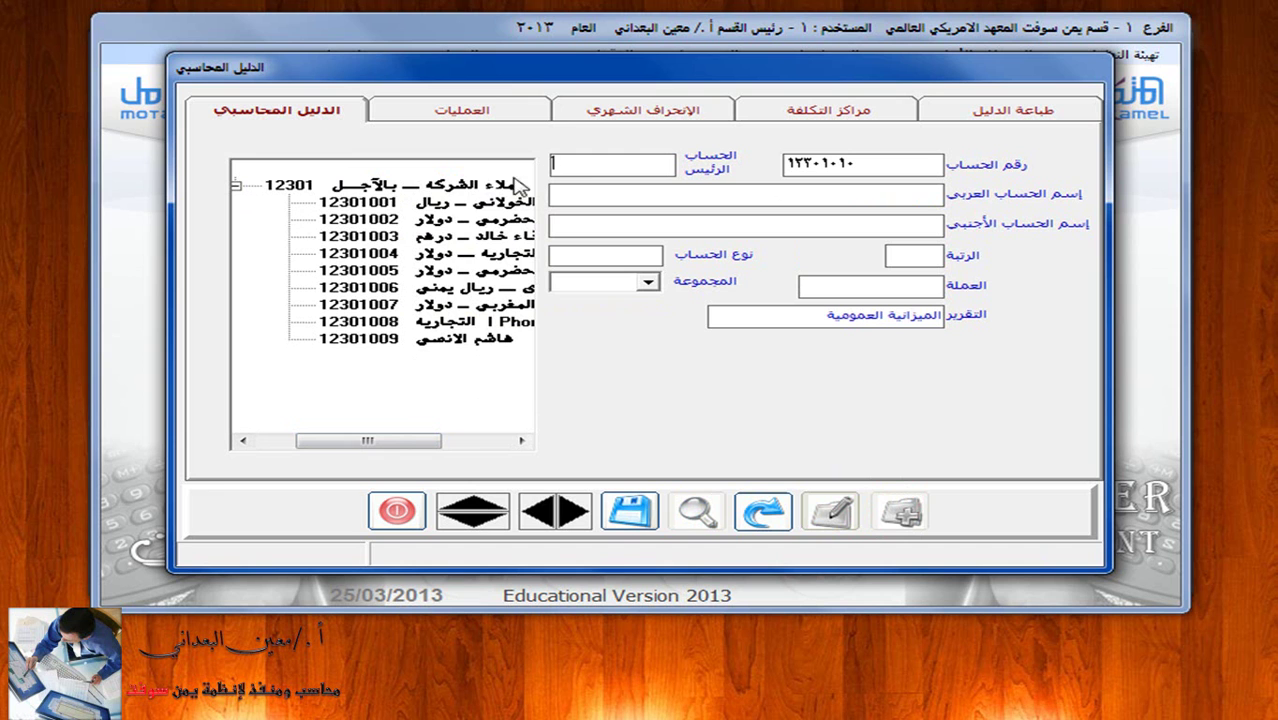
{"action": "type", "text": "12301"}
{"action": "key", "text": "Return"}
{"action": "key", "text": "Return"}
{"action": "left_click", "coordinate": [618, 285]}
{"action": "left_click", "coordinate": [922, 320]}
{"action": "left_click", "coordinate": [928, 320]}
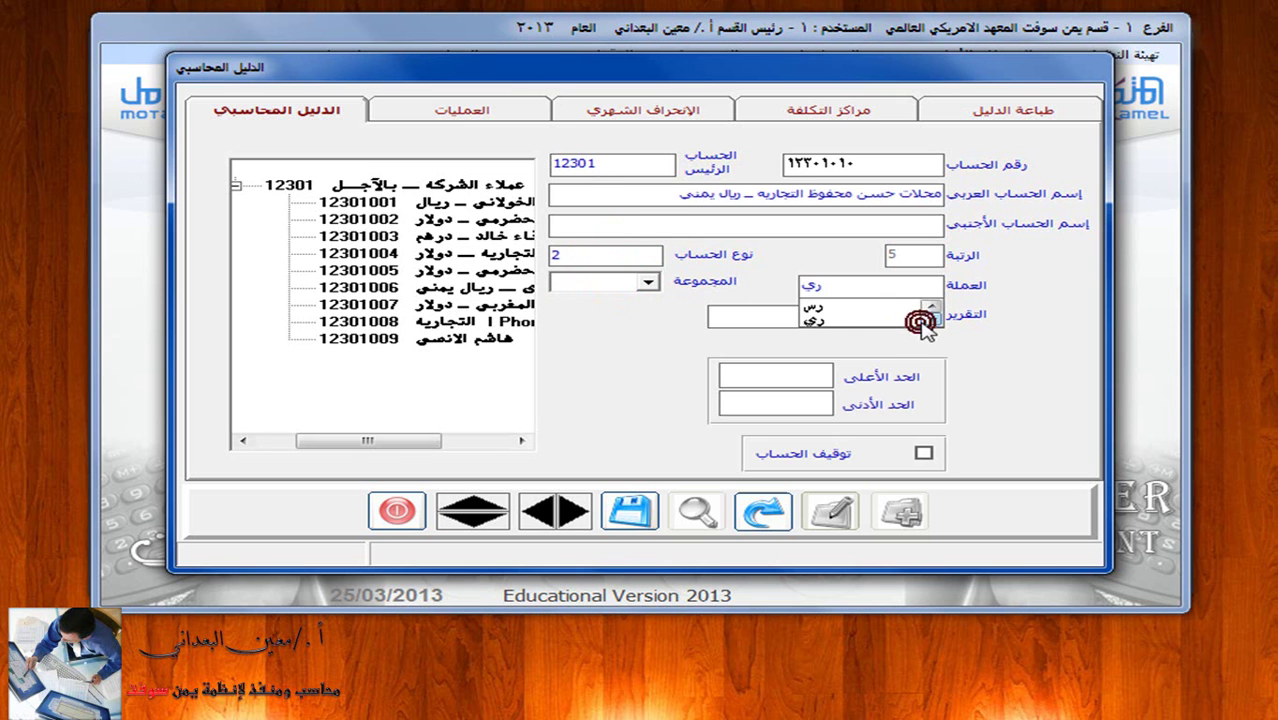
{"action": "left_click", "coordinate": [842, 322]}
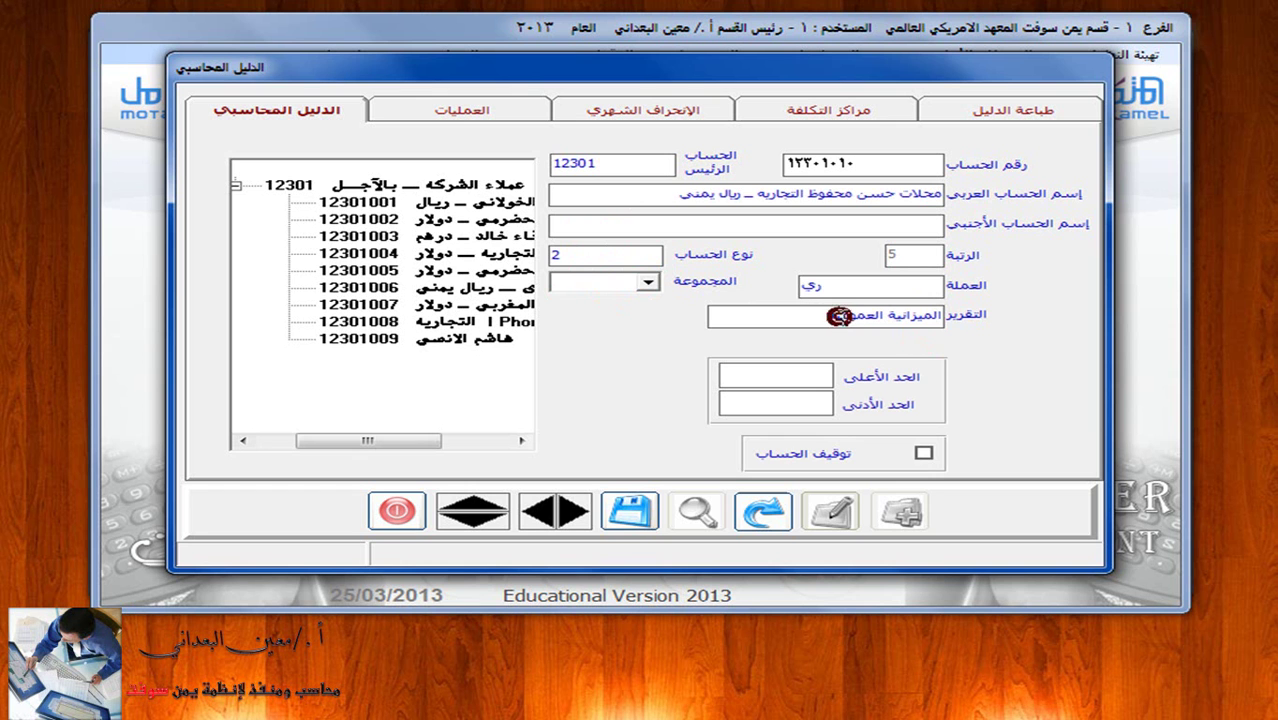
{"action": "left_click", "coordinate": [620, 518]}
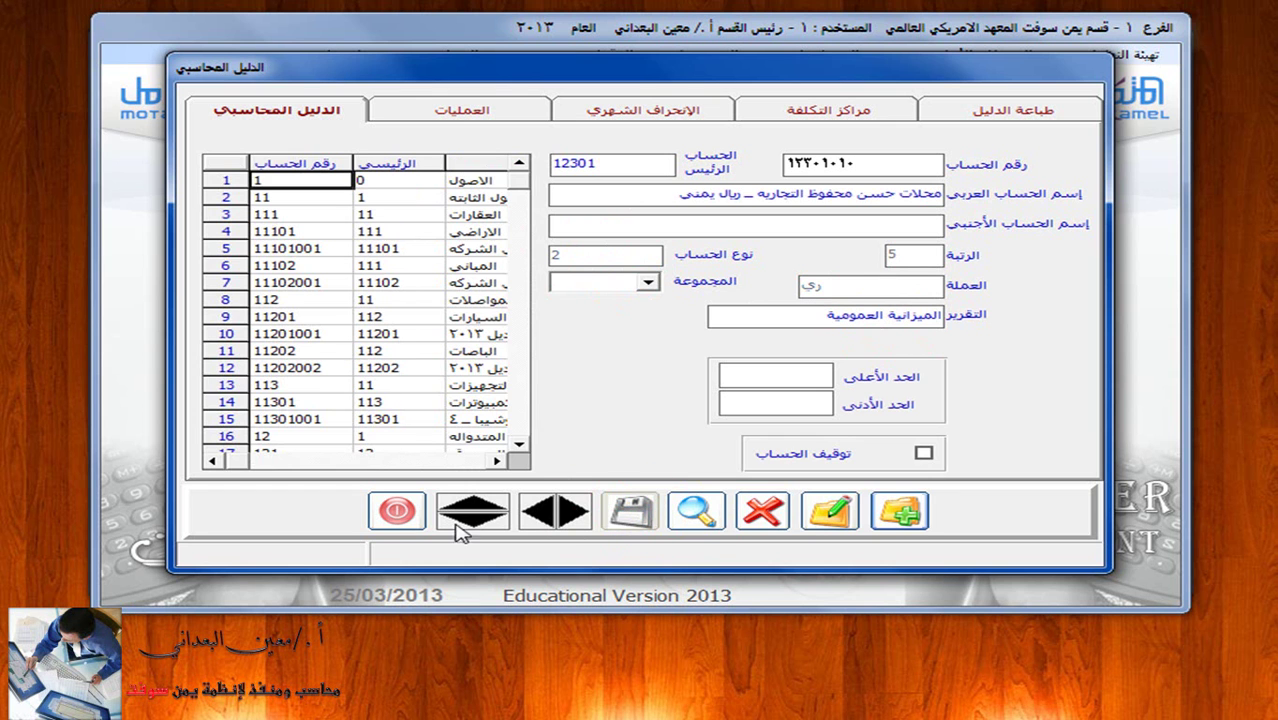
Step: Leave the General Ledger and open the Sales customer data form
{"action": "left_click", "coordinate": [397, 511]}
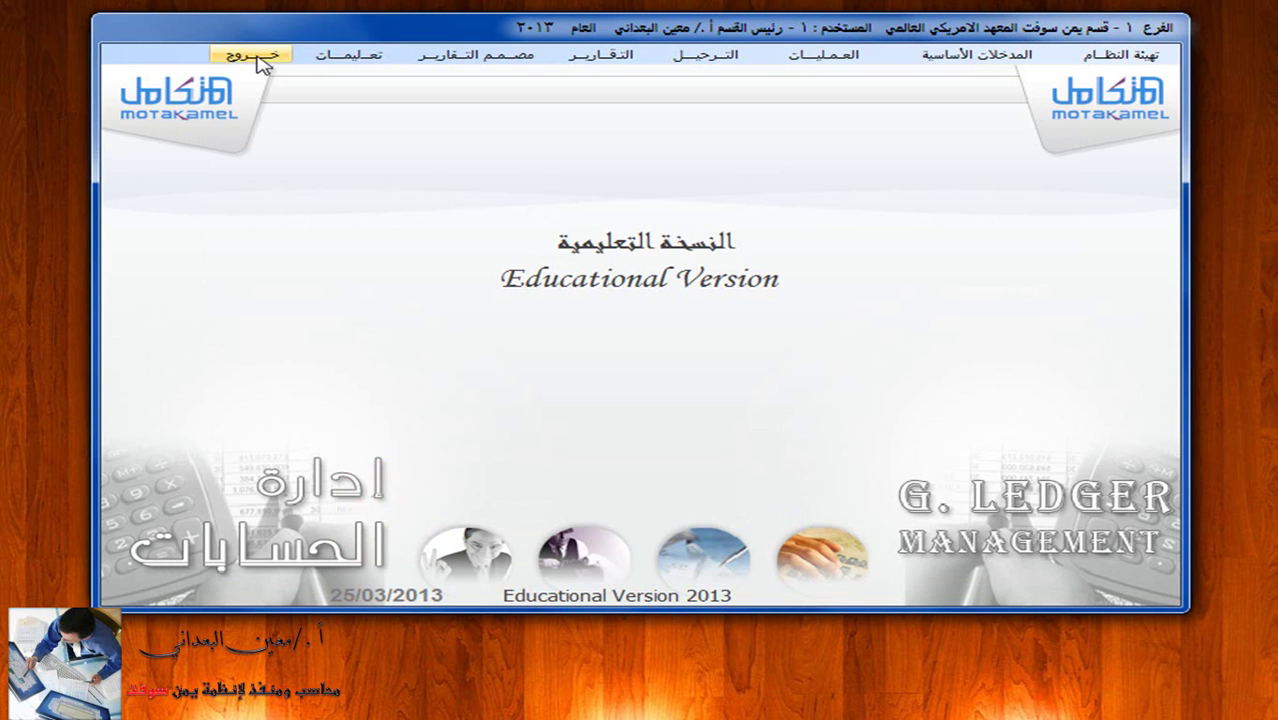
{"action": "left_click", "coordinate": [257, 56]}
{"action": "left_click", "coordinate": [1140, 324]}
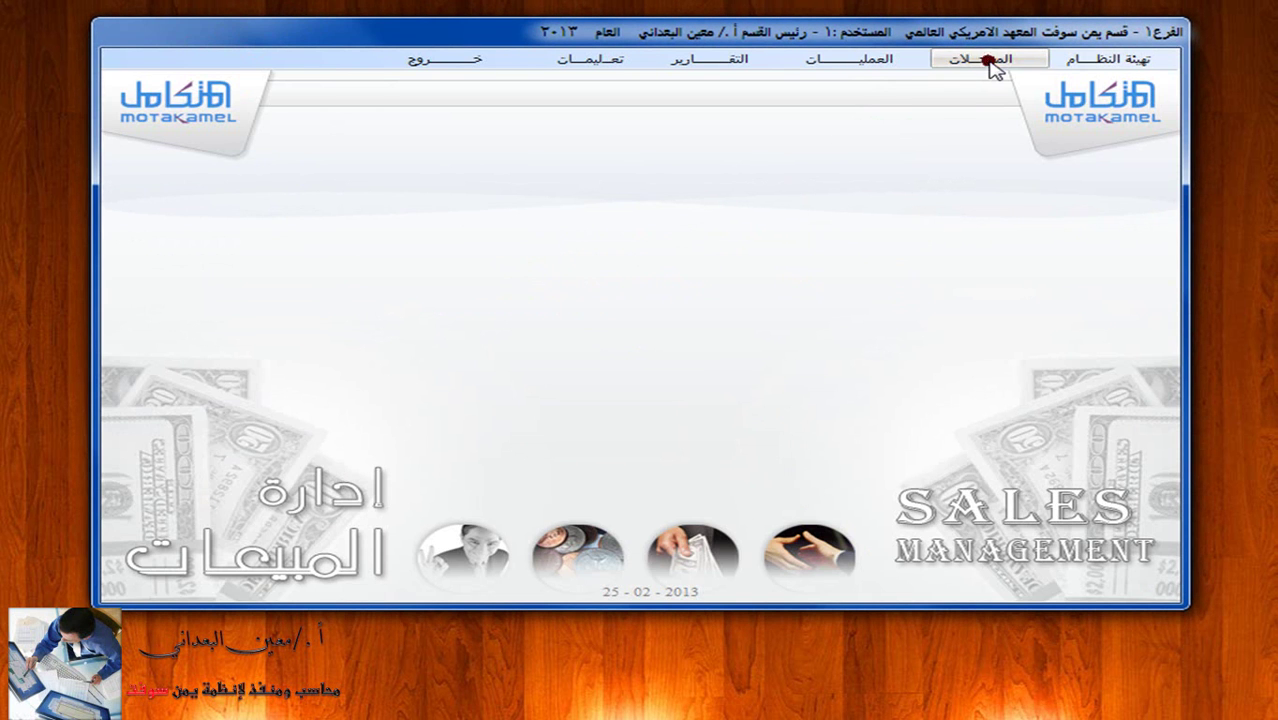
{"action": "left_click", "coordinate": [990, 62]}
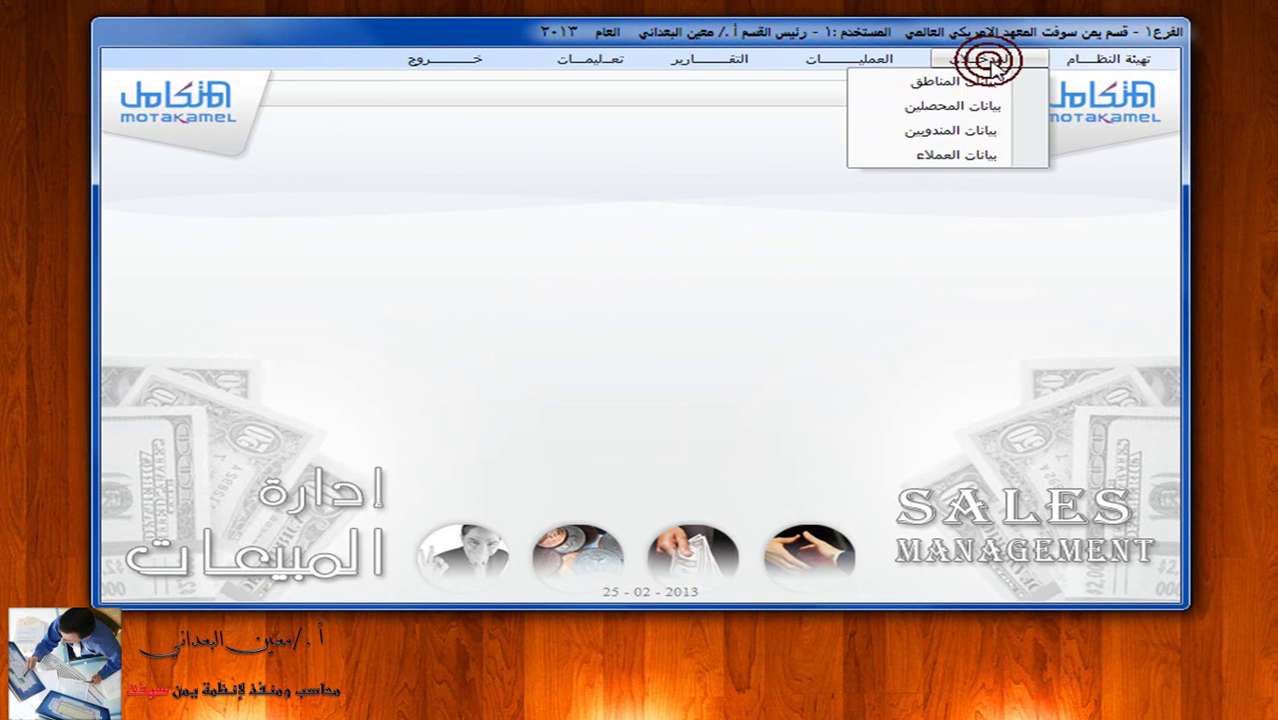
{"action": "left_click", "coordinate": [1028, 155]}
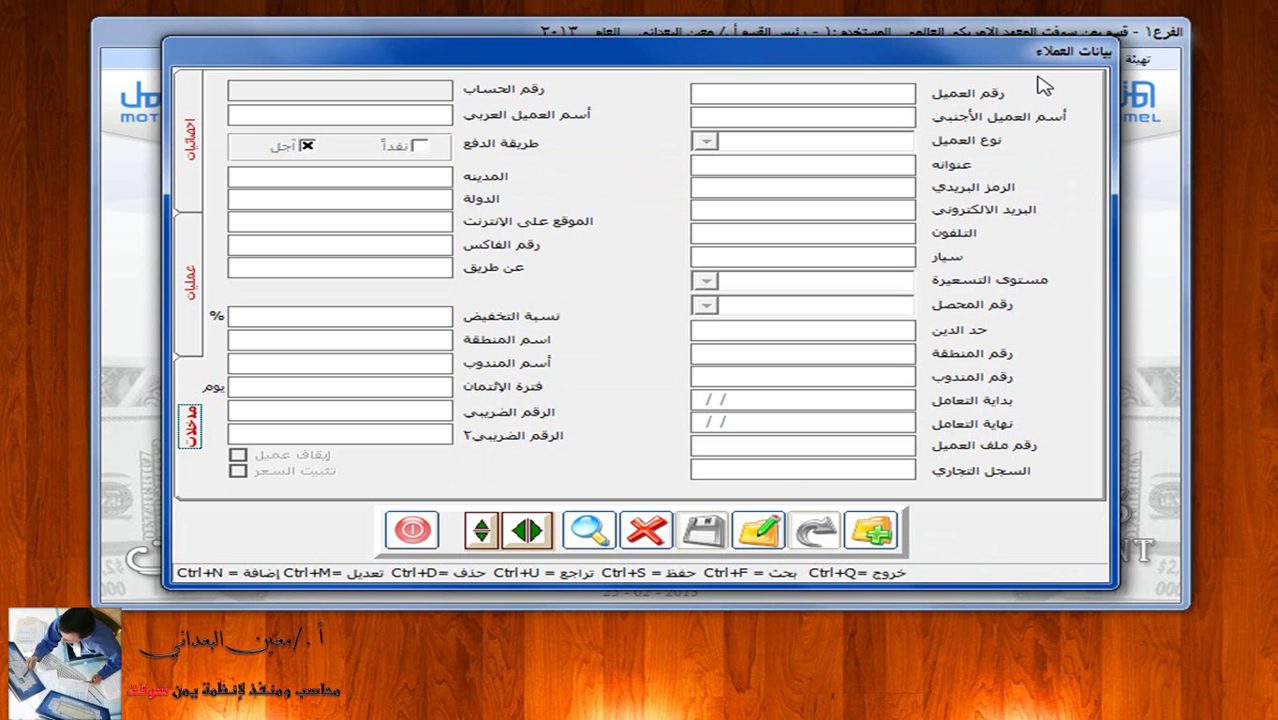
Step: Start a new customer record and browse the account list for its receivable account
{"action": "left_click", "coordinate": [888, 530]}
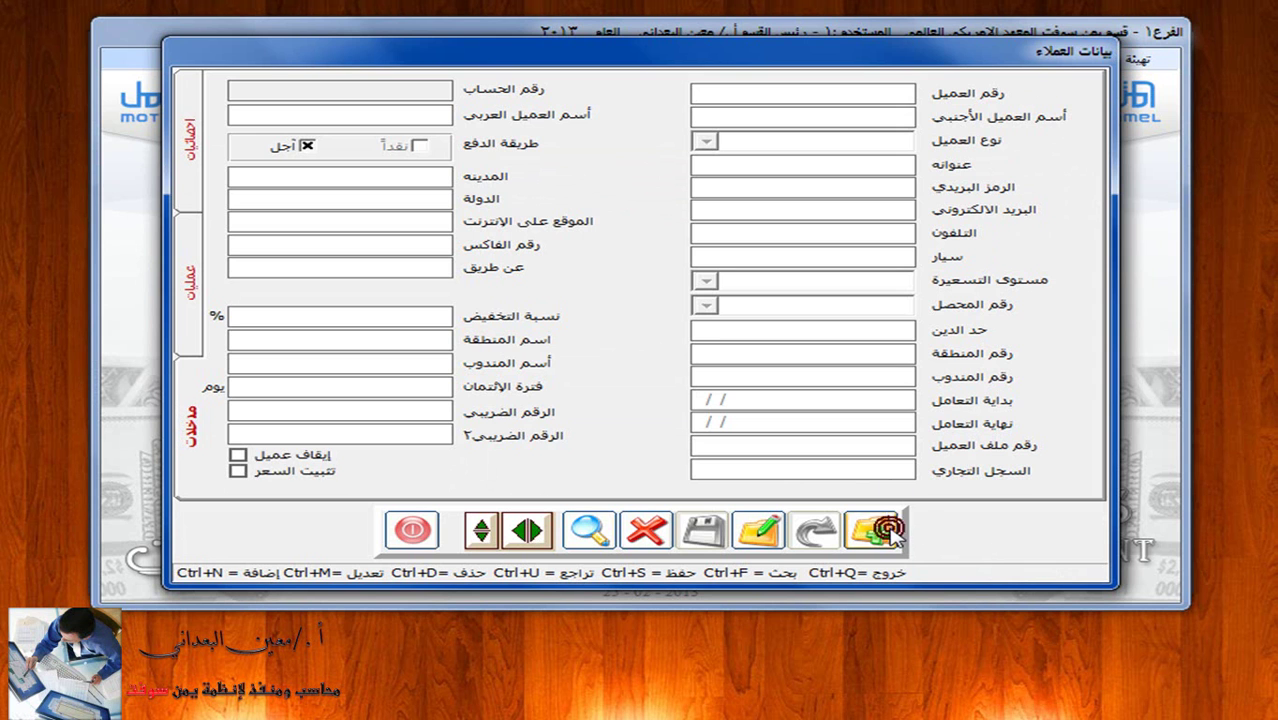
{"action": "left_click", "coordinate": [404, 86]}
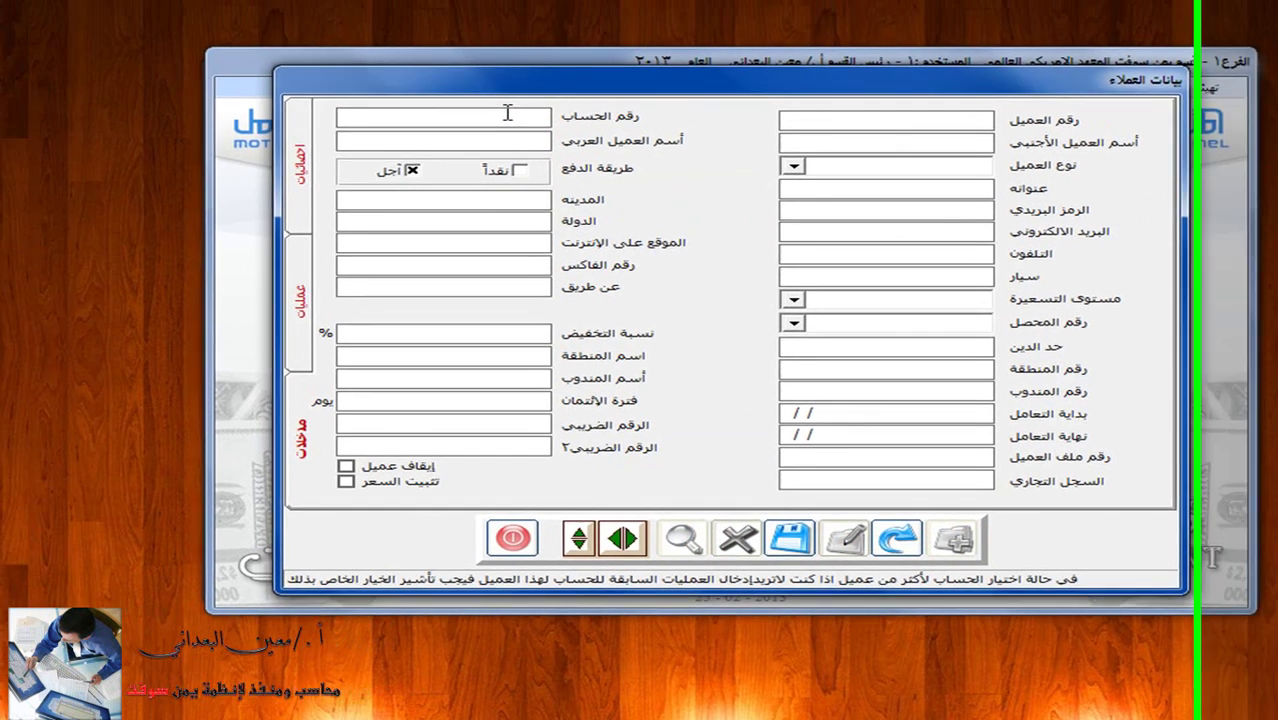
{"action": "double_click", "coordinate": [407, 88]}
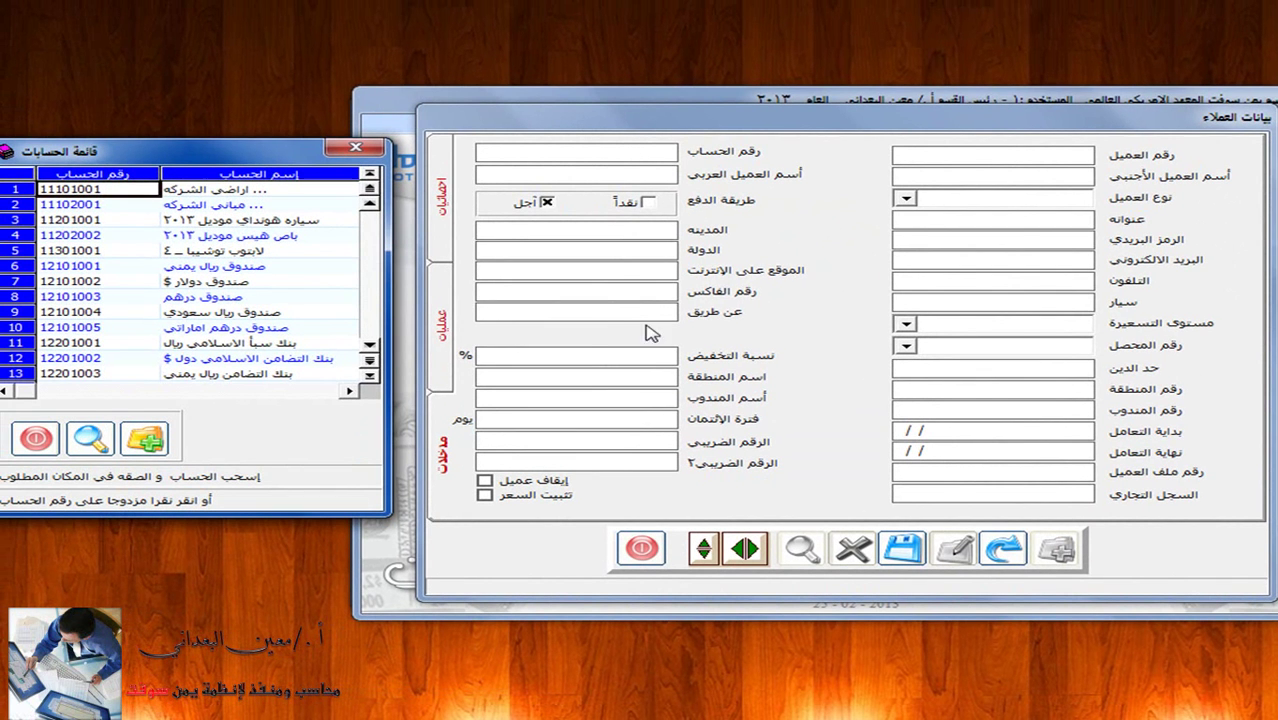
{"action": "left_click", "coordinate": [368, 344]}
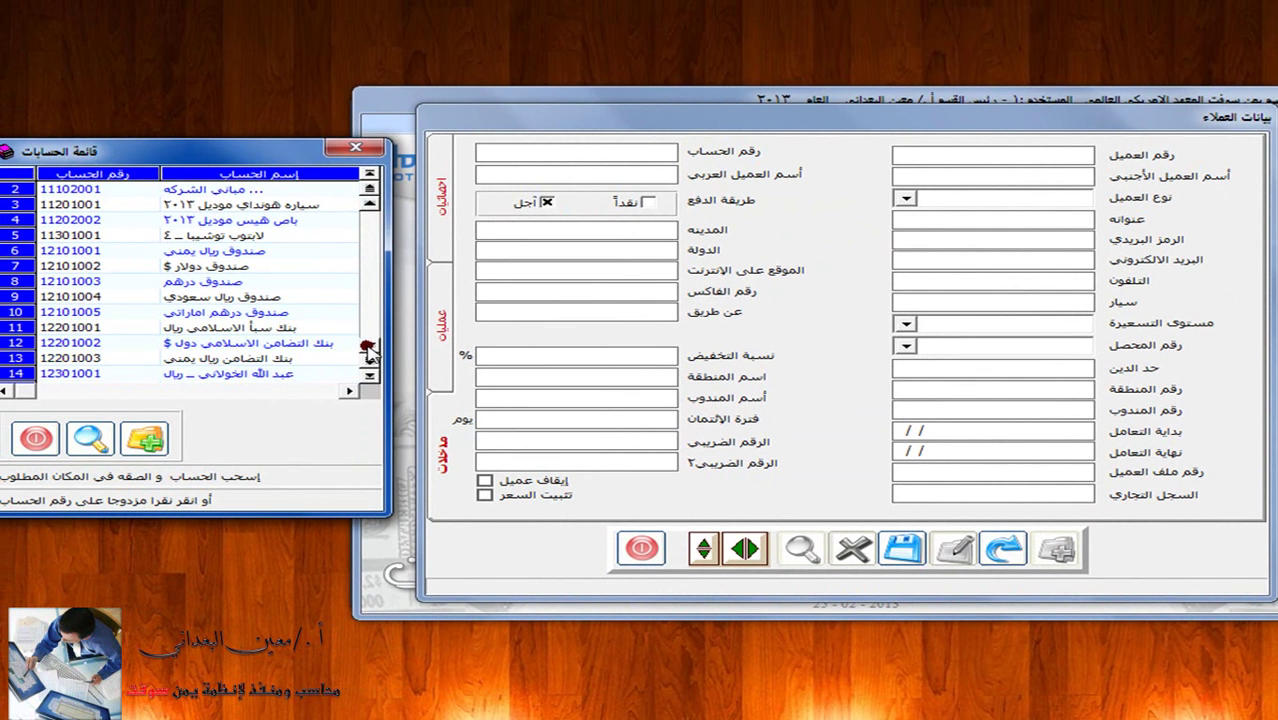
{"action": "left_click", "coordinate": [368, 347]}
{"action": "left_click", "coordinate": [368, 347]}
{"action": "left_click", "coordinate": [368, 347]}
{"action": "left_click", "coordinate": [368, 347]}
{"action": "left_click", "coordinate": [368, 347]}
{"action": "left_click", "coordinate": [368, 347]}
{"action": "left_click", "coordinate": [368, 347]}
{"action": "left_click", "coordinate": [368, 347]}
{"action": "left_click", "coordinate": [368, 347]}
{"action": "left_click", "coordinate": [368, 347]}
{"action": "left_click", "coordinate": [368, 347]}
{"action": "left_click", "coordinate": [368, 347]}
{"action": "left_click", "coordinate": [368, 347]}
{"action": "left_click", "coordinate": [368, 347]}
{"action": "left_click", "coordinate": [368, 347]}
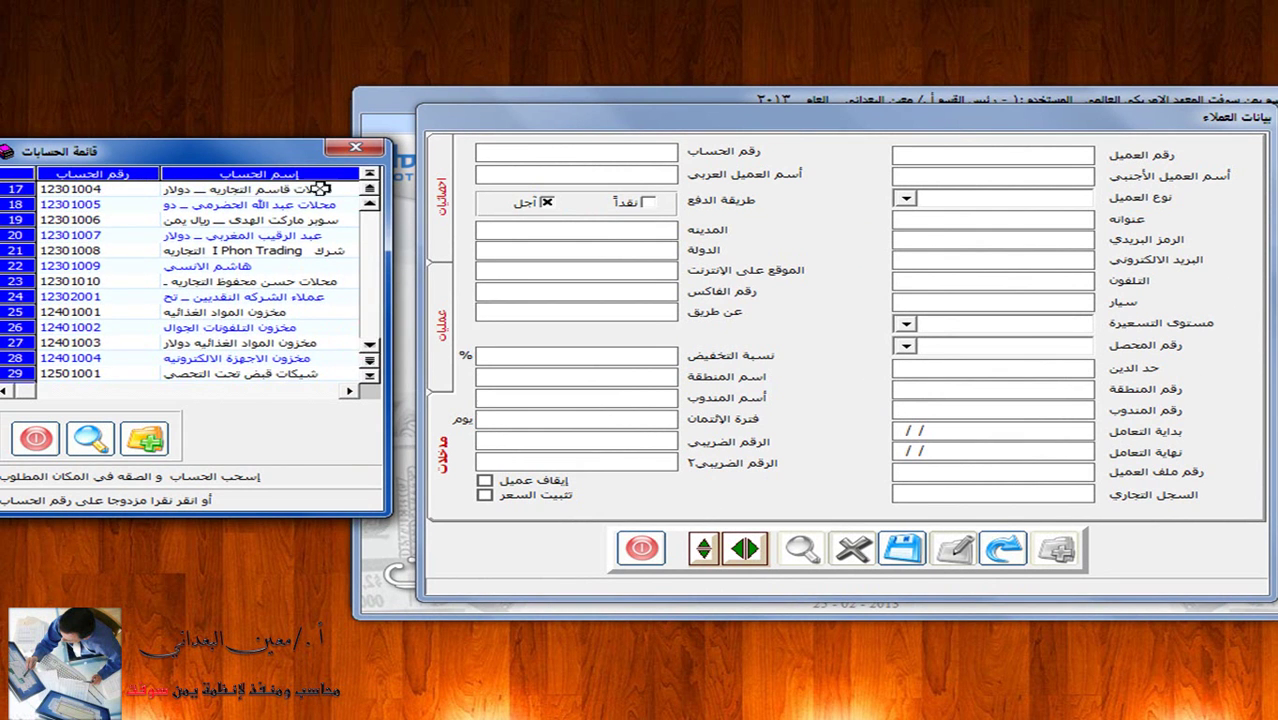
{"action": "left_click", "coordinate": [355, 147]}
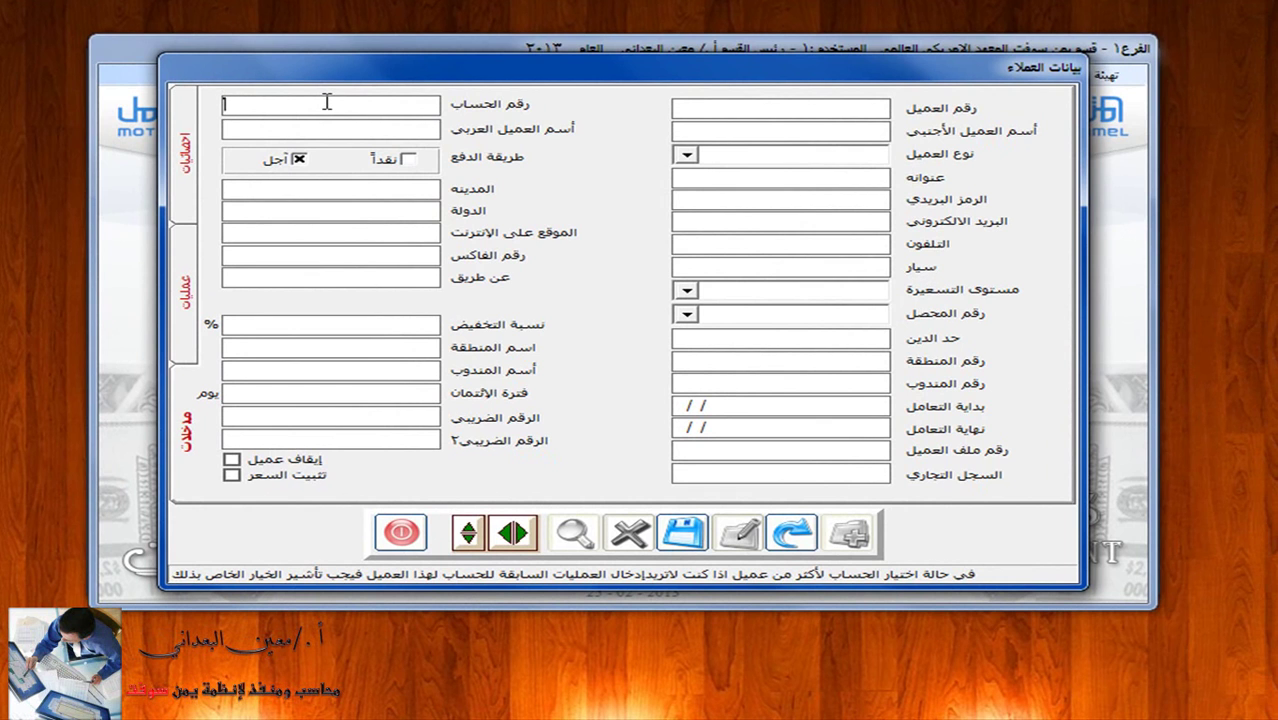
Step: Link account 12301010, set customer number 010, save, and close the form
{"action": "type", "text": "12301"}
{"action": "key", "text": "Return"}
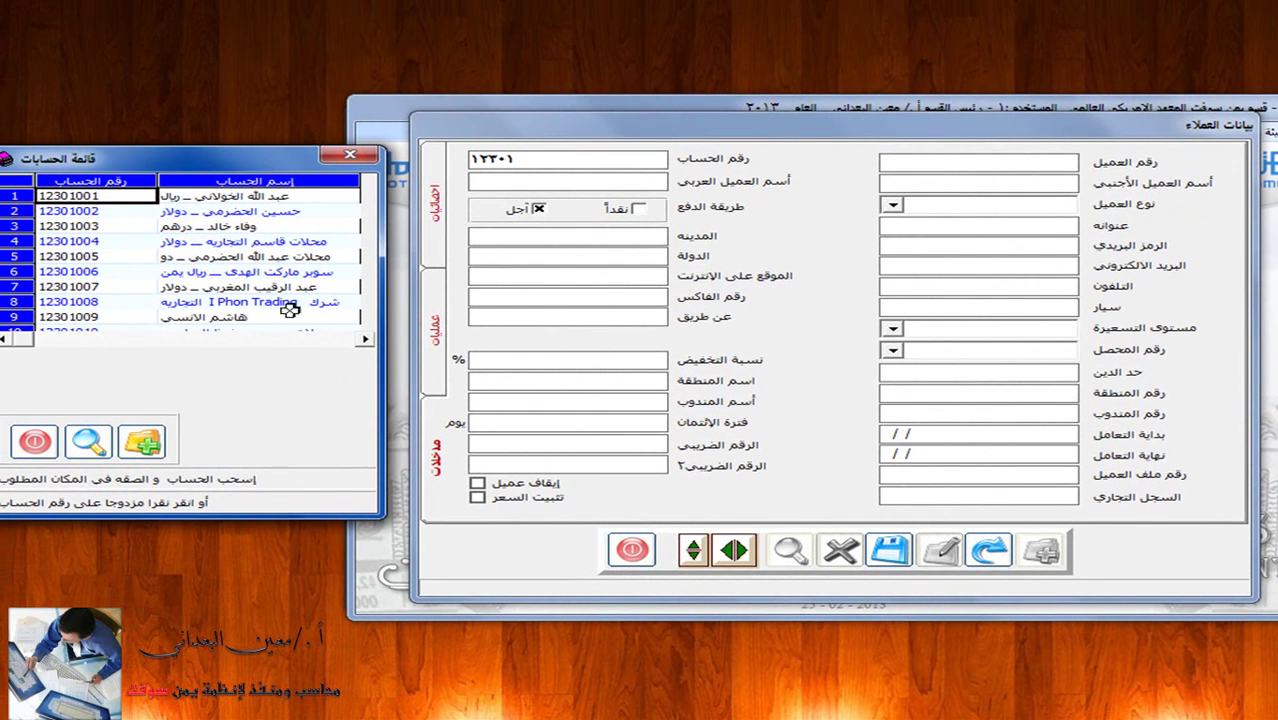
{"action": "left_click", "coordinate": [200, 213]}
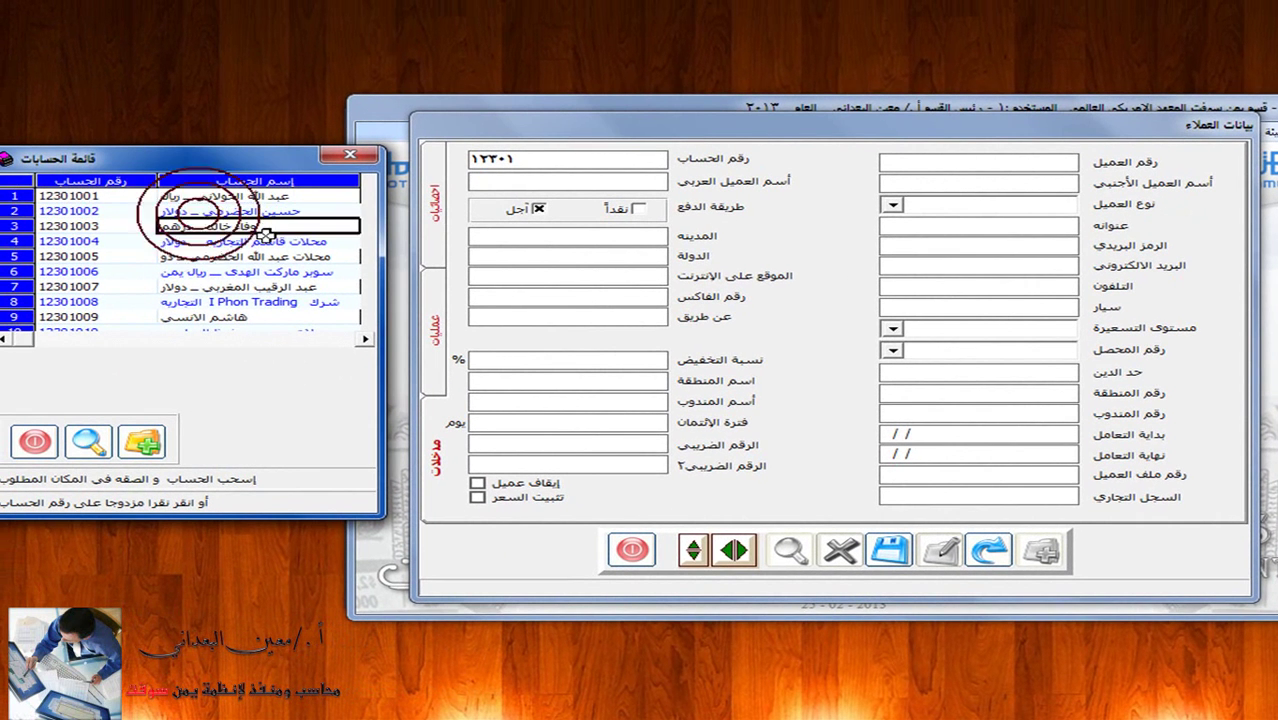
{"action": "key", "text": "Down"}
{"action": "key", "text": "Down"}
{"action": "key", "text": "Down"}
{"action": "key", "text": "Down"}
{"action": "key", "text": "Down"}
{"action": "key", "text": "Down"}
{"action": "key", "text": "Down"}
{"action": "key", "text": "Down"}
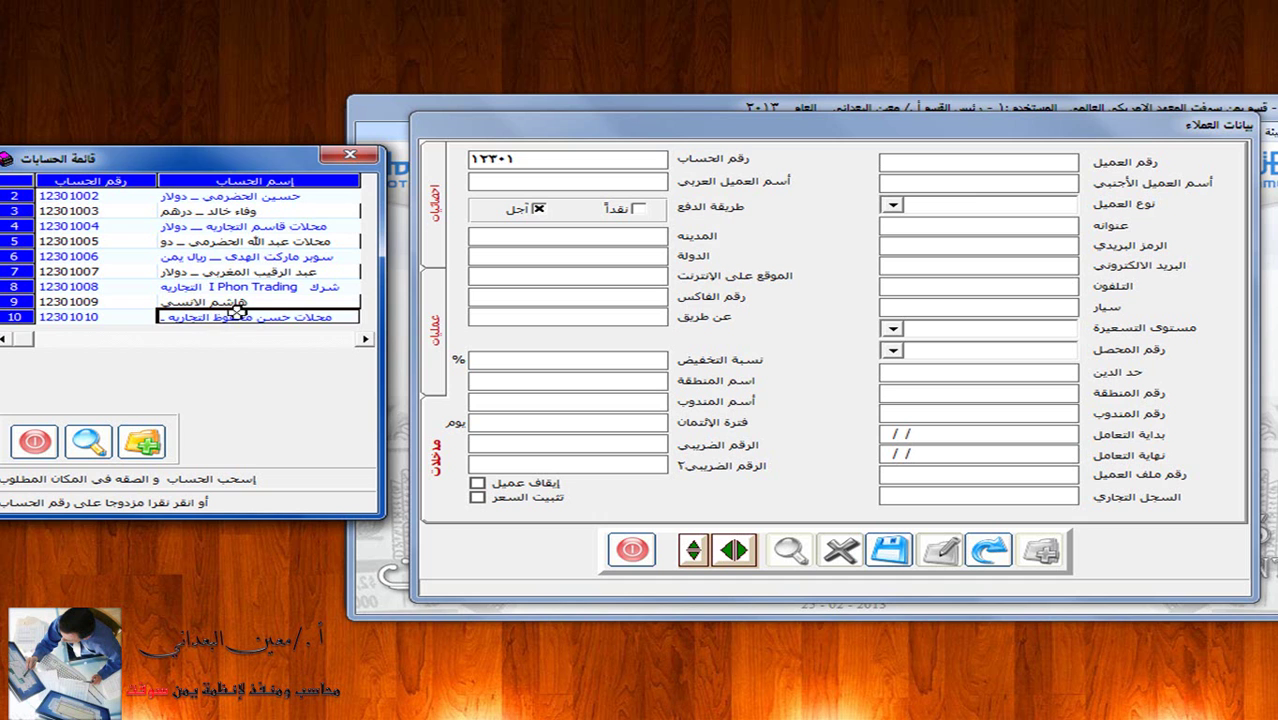
{"action": "double_click", "coordinate": [240, 316]}
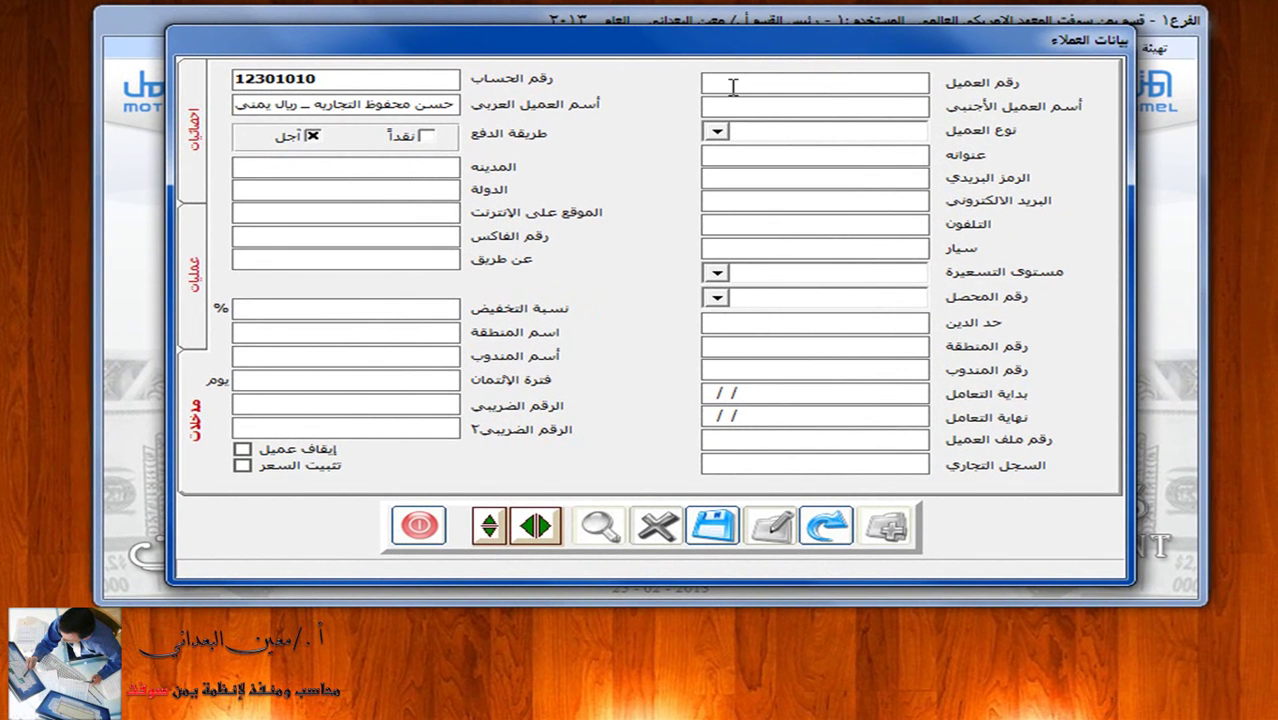
{"action": "type", "text": "010"}
{"action": "left_click", "coordinate": [727, 527]}
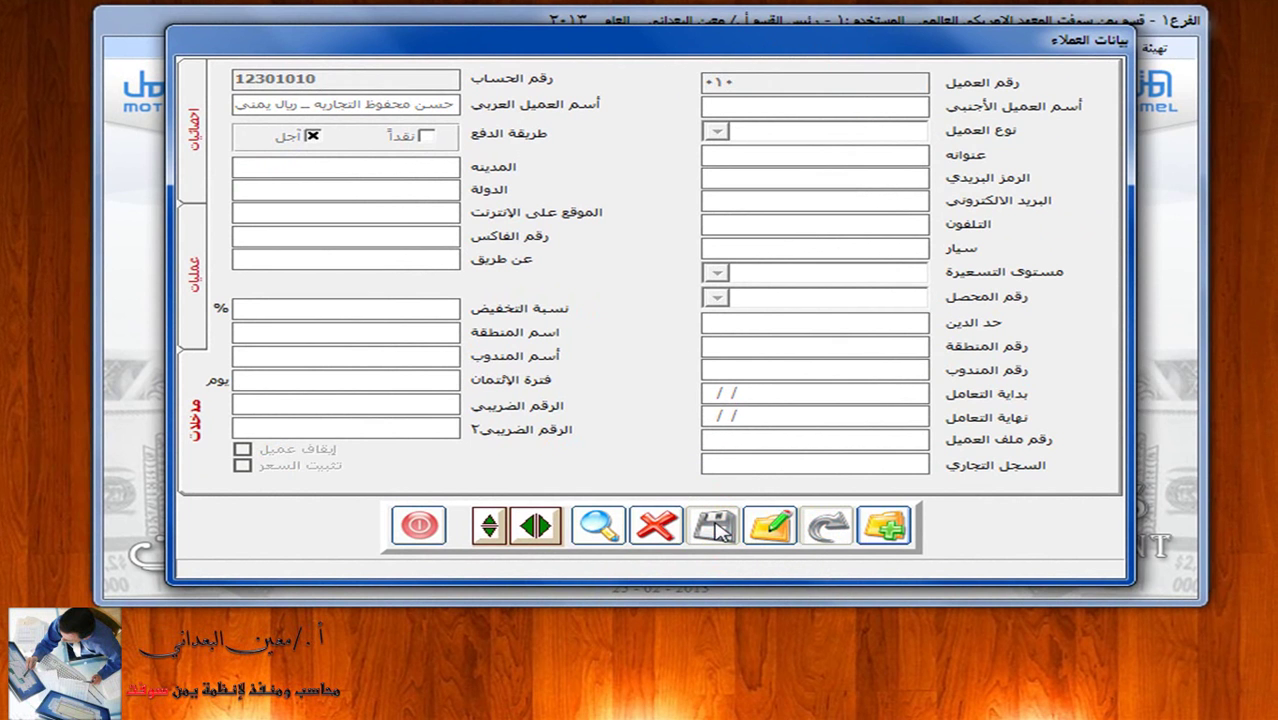
{"action": "left_click", "coordinate": [419, 525]}
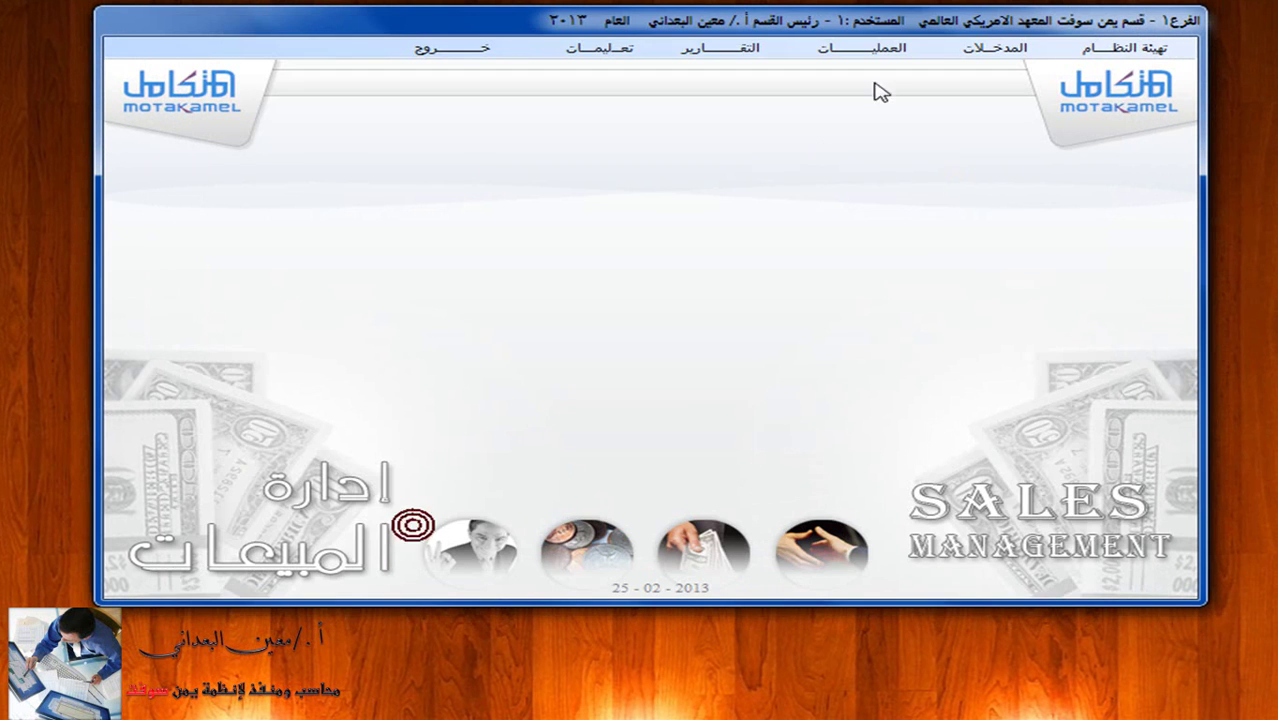
Step: Start a new credit sales invoice number 1 from warehouse 2
{"action": "left_click", "coordinate": [897, 55]}
{"action": "left_click", "coordinate": [920, 148]}
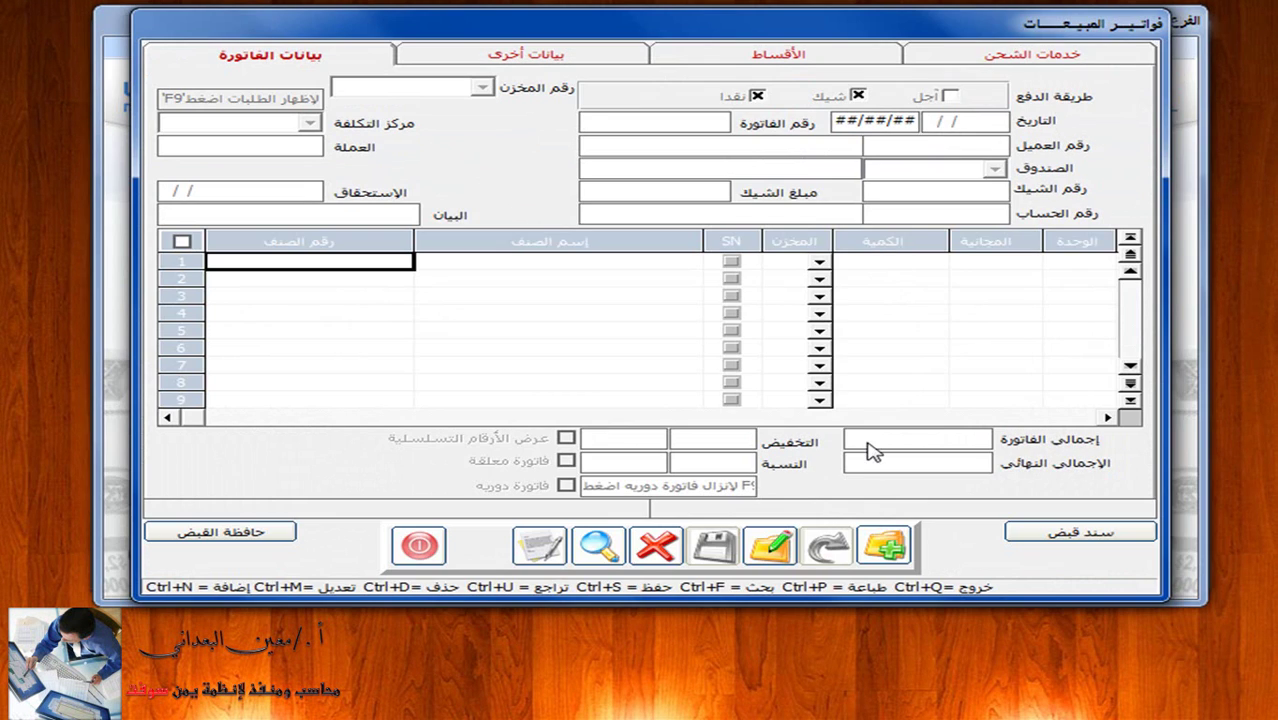
{"action": "left_click", "coordinate": [886, 545]}
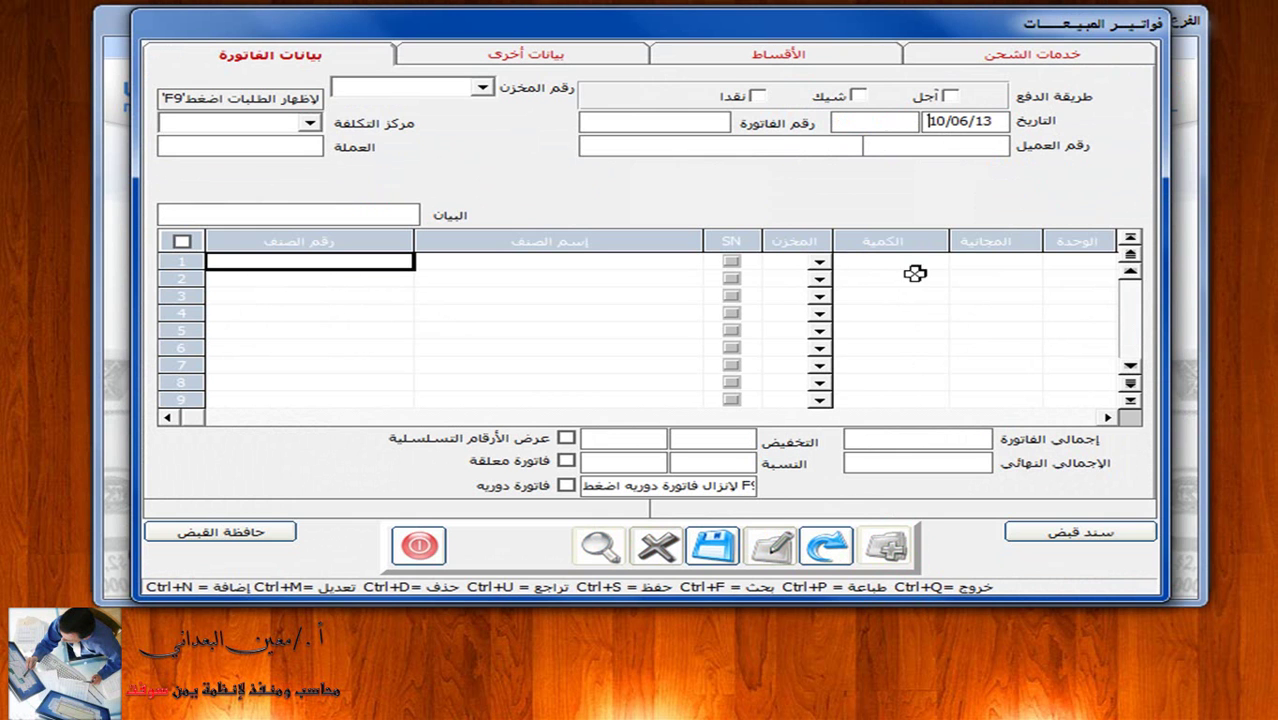
{"action": "left_click", "coordinate": [950, 95]}
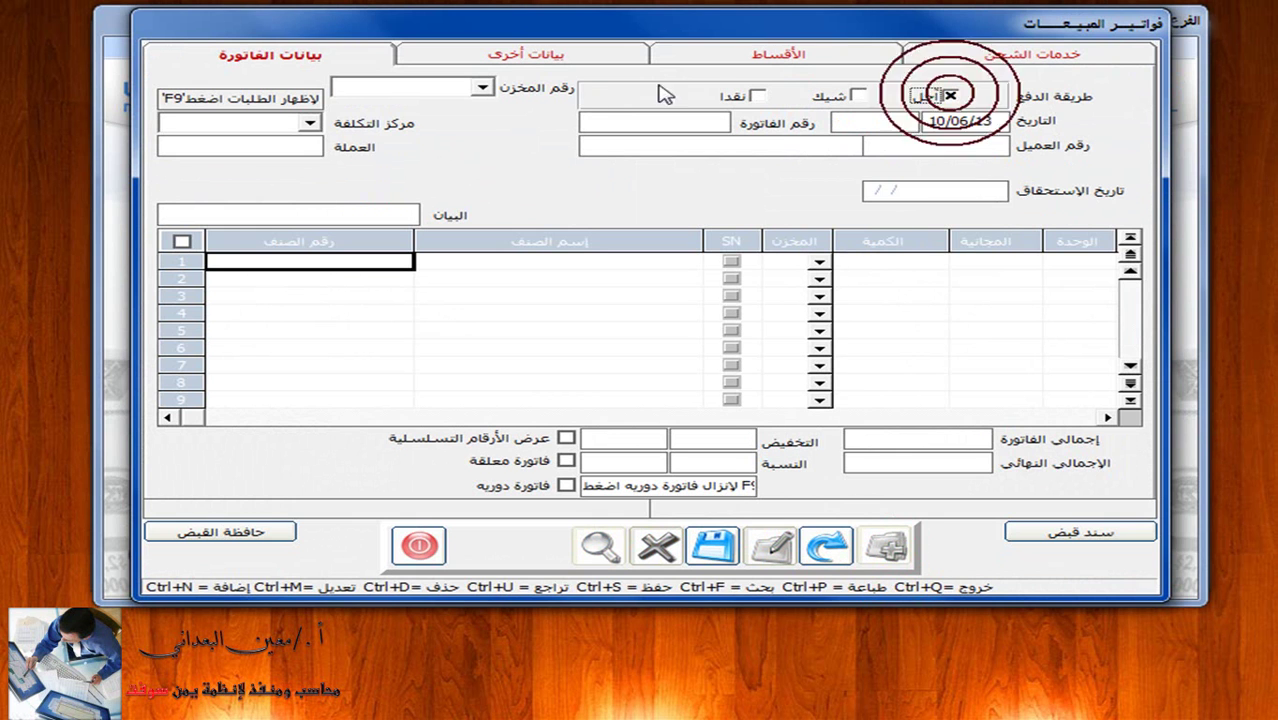
{"action": "left_click", "coordinate": [483, 88]}
{"action": "left_click", "coordinate": [453, 121]}
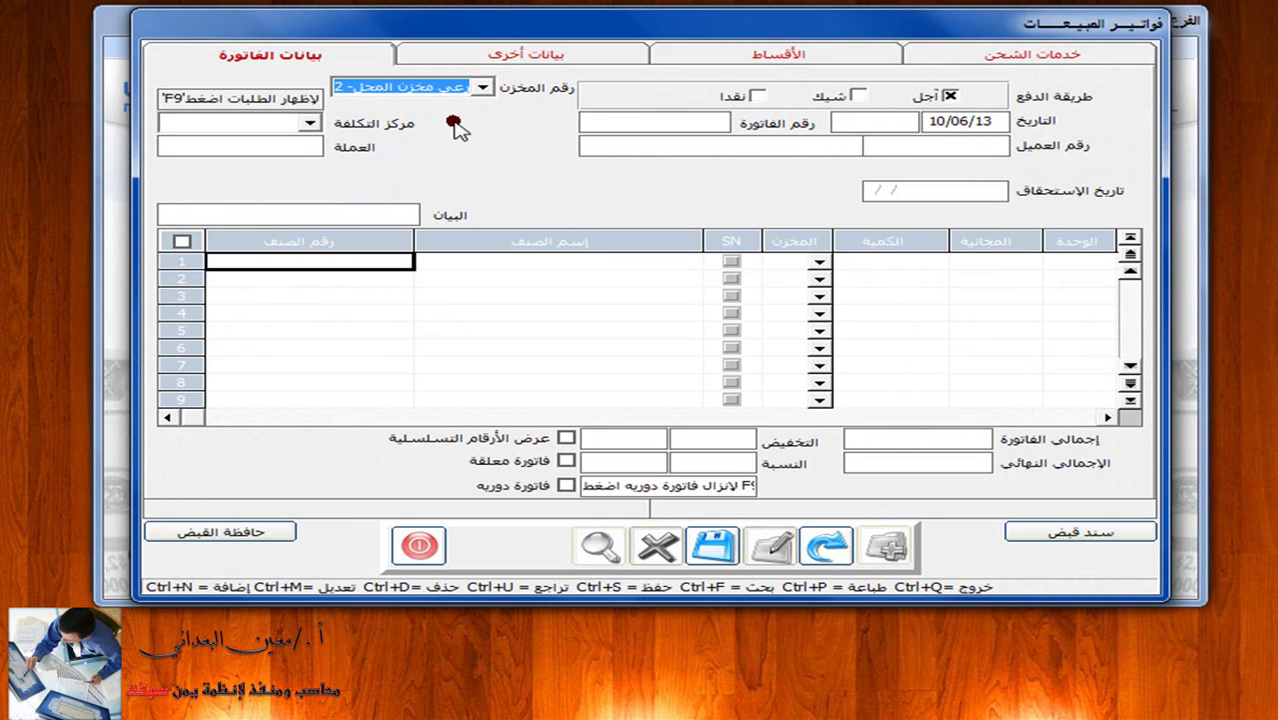
{"action": "left_click", "coordinate": [673, 123]}
{"action": "type", "text": "1"}
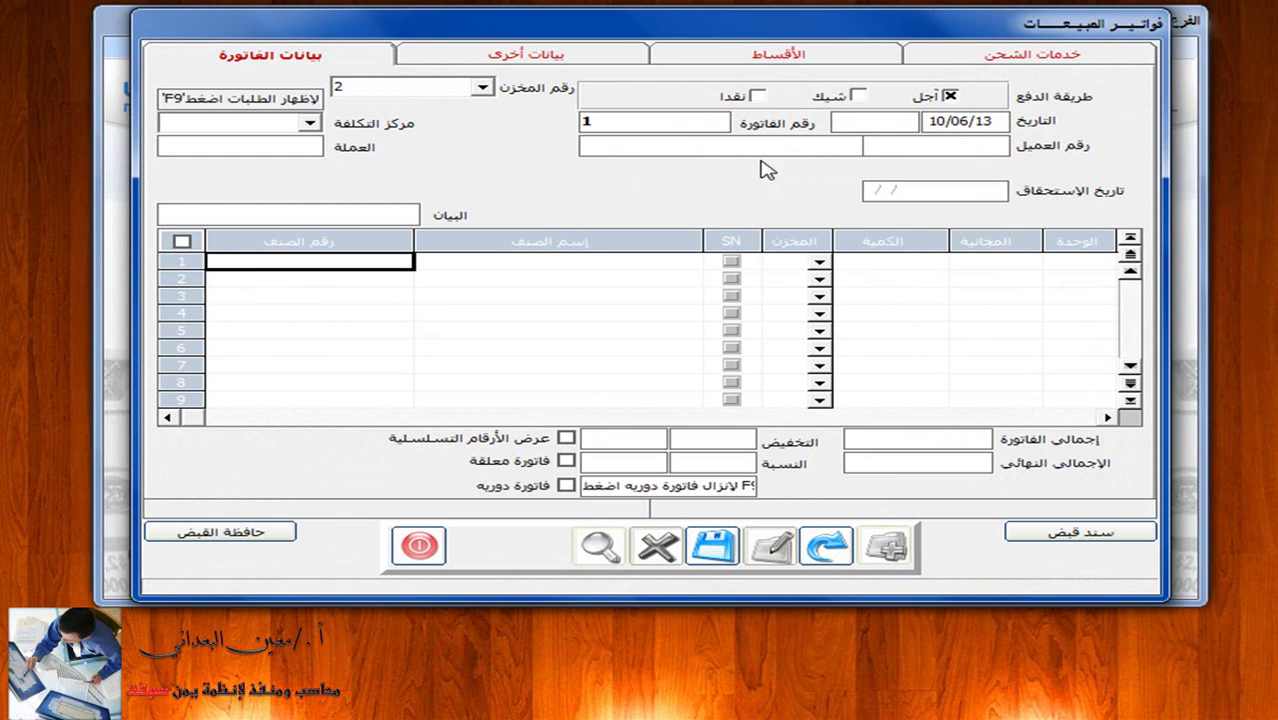
Step: Search customers by name with a * wildcard and choose customer 010 for the invoice
{"action": "left_click", "coordinate": [808, 144]}
{"action": "type", "text": "*"}
{"action": "type", "text": "محمد"}
{"action": "type", "text": "وظ"}
{"action": "key", "text": "Return"}
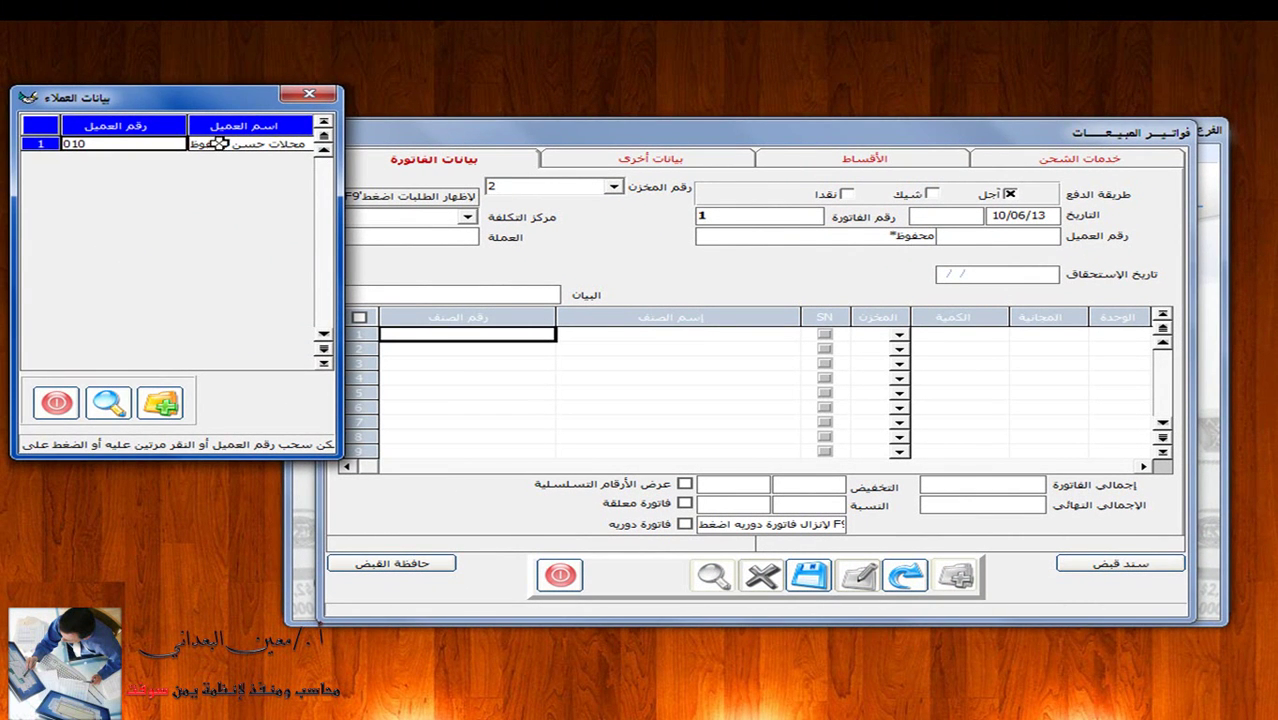
{"action": "double_click", "coordinate": [217, 145]}
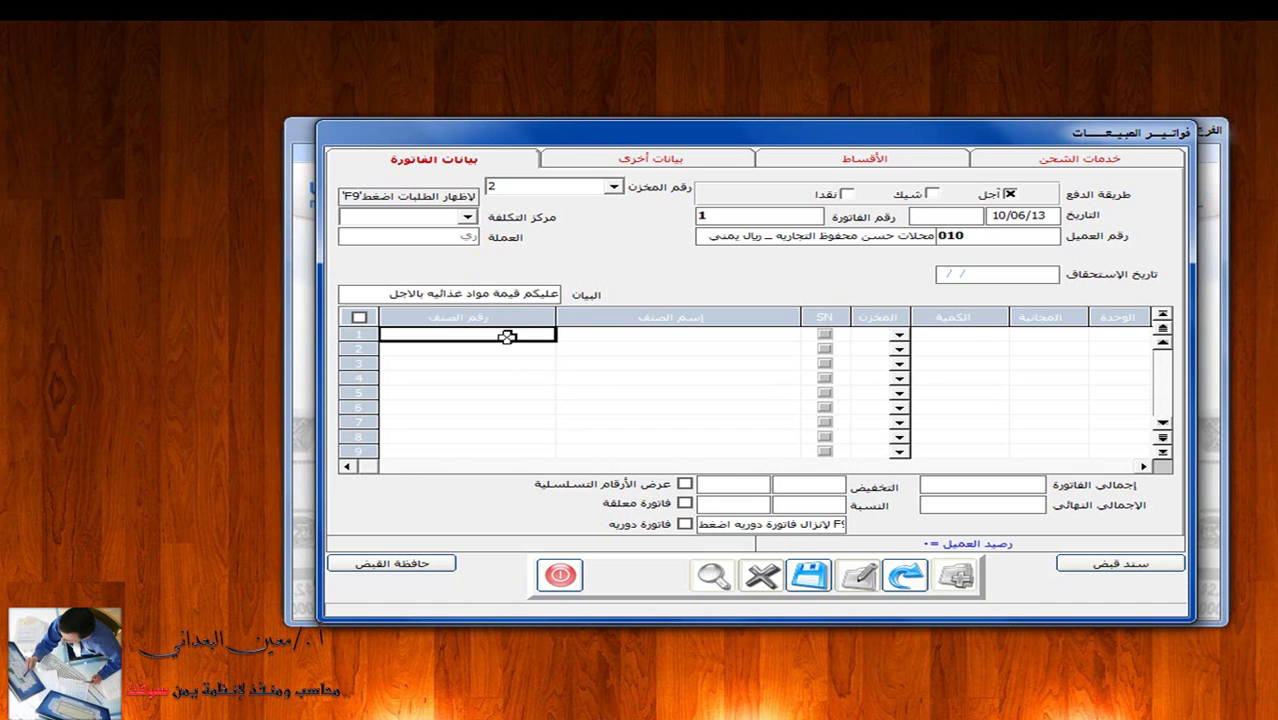
Step: Add 30 Nido milk at 4500 as the first invoice line
{"action": "left_click", "coordinate": [601, 331]}
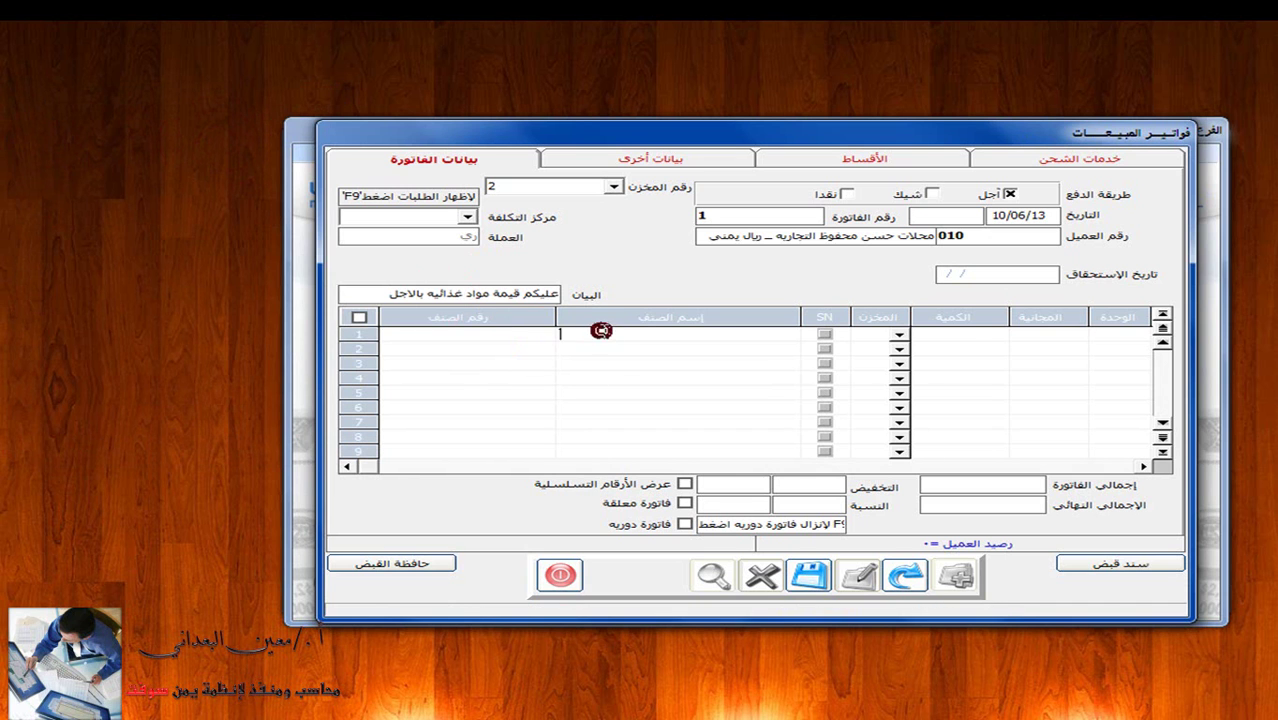
{"action": "type", "text": "*نيدو"}
{"action": "key", "text": "Return"}
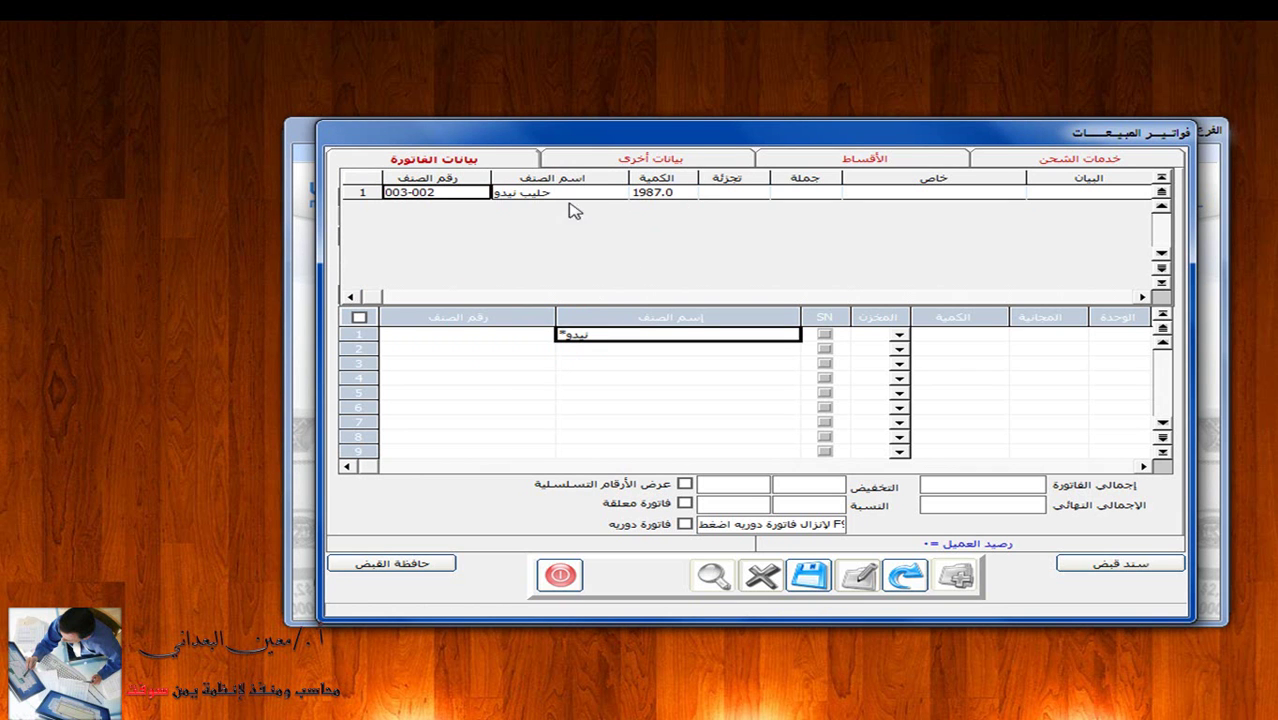
{"action": "double_click", "coordinate": [601, 192]}
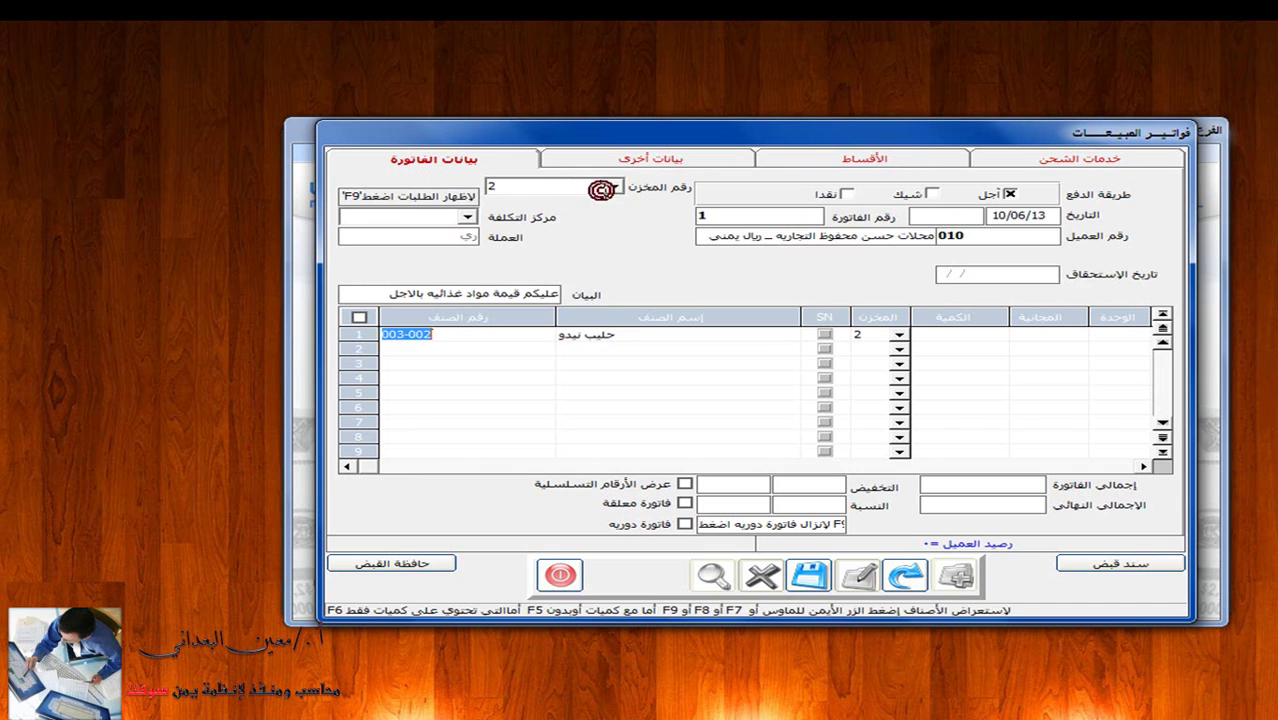
{"action": "key", "text": "Return"}
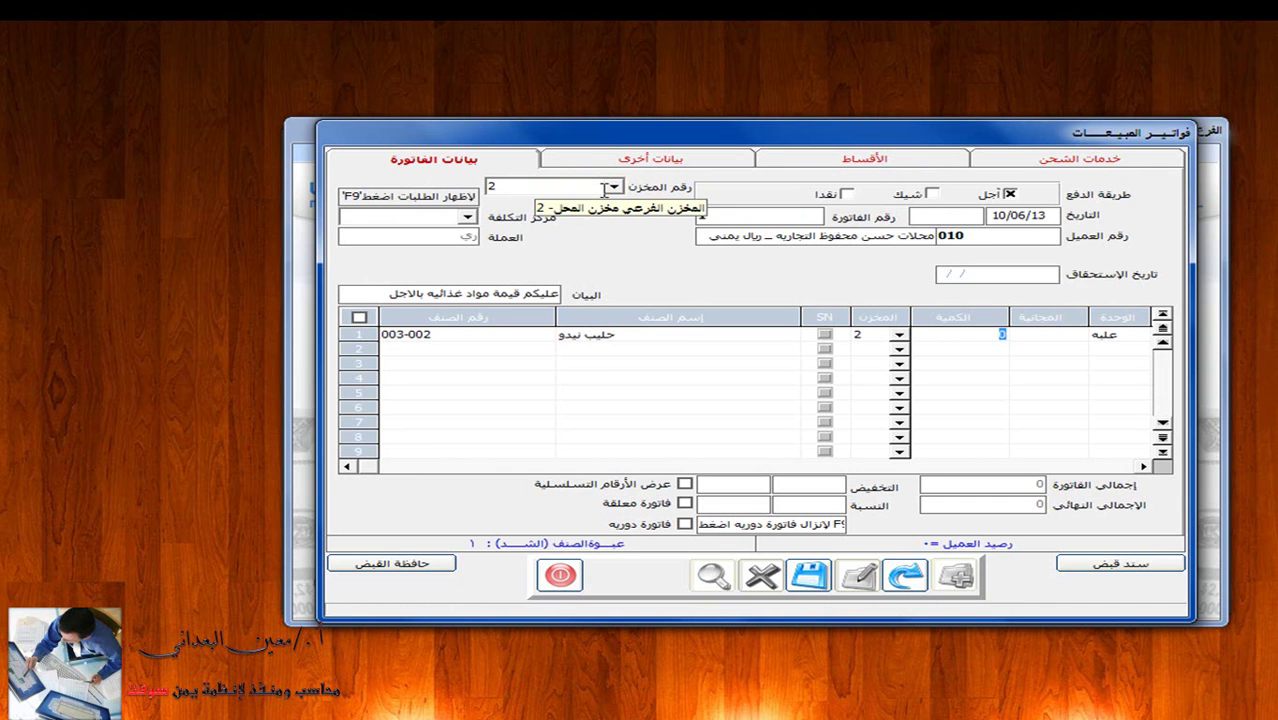
{"action": "type", "text": "30"}
{"action": "key", "text": "Return"}
{"action": "key", "text": "Return"}
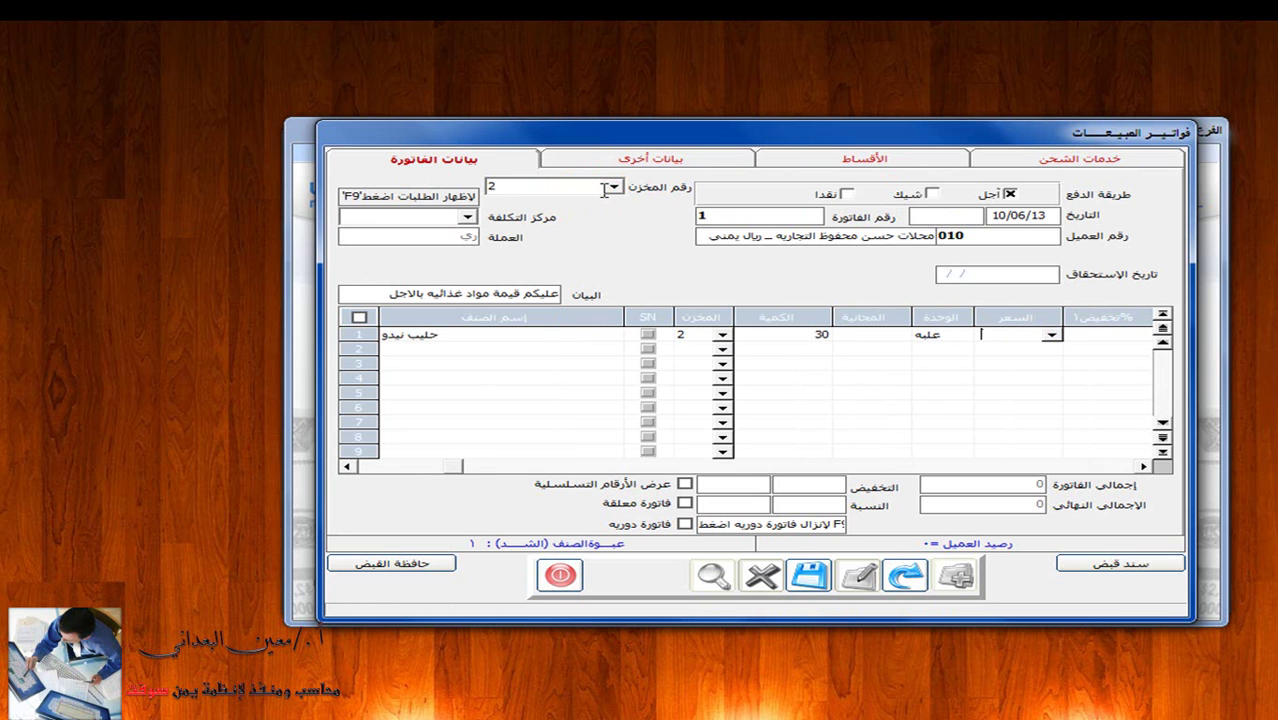
{"action": "type", "text": "4500"}
{"action": "key", "text": "Return"}
{"action": "key", "text": "Return"}
{"action": "key", "text": "Return"}
{"action": "key", "text": "Return"}
{"action": "key", "text": "Return"}
Step: Add 45 Sanabel flour at 6500 as the second invoice line
{"action": "type", "text": "*"}
{"action": "type", "text": "السنابل"}
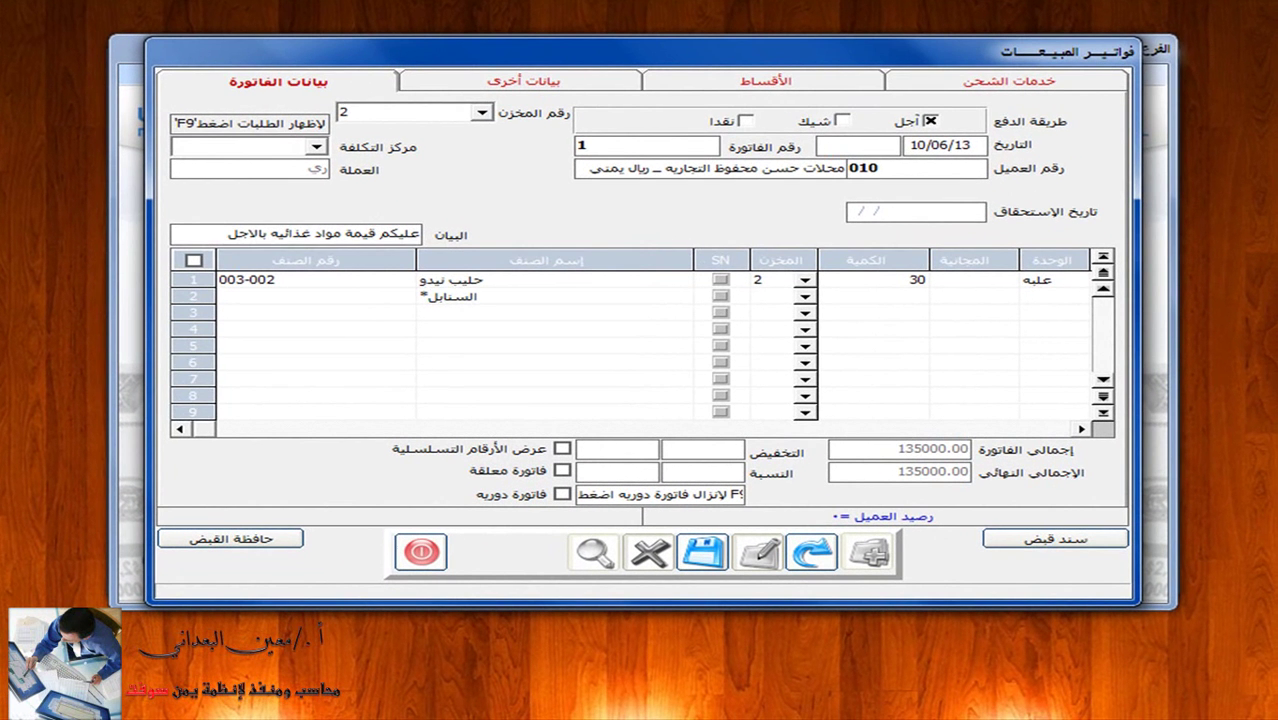
{"action": "key", "text": "Return"}
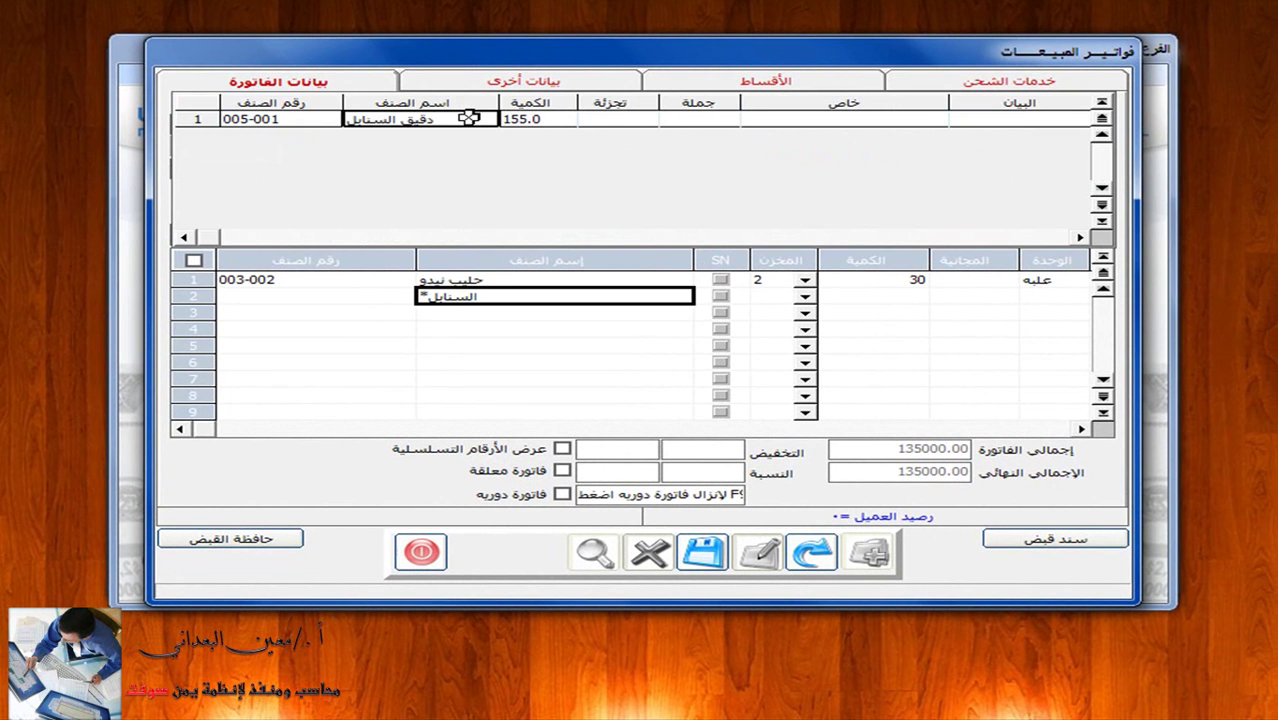
{"action": "double_click", "coordinate": [468, 118]}
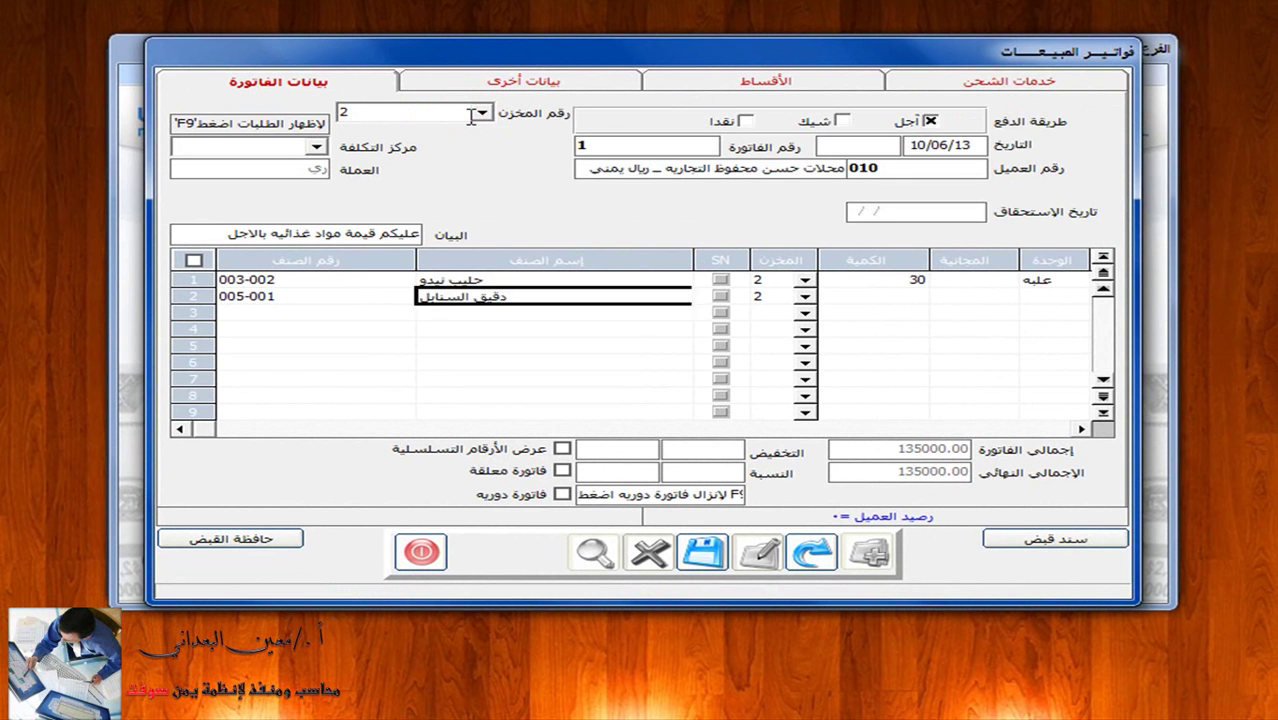
{"action": "type", "text": "45"}
{"action": "key", "text": "Return"}
{"action": "key", "text": "Return"}
{"action": "type", "text": "6500"}
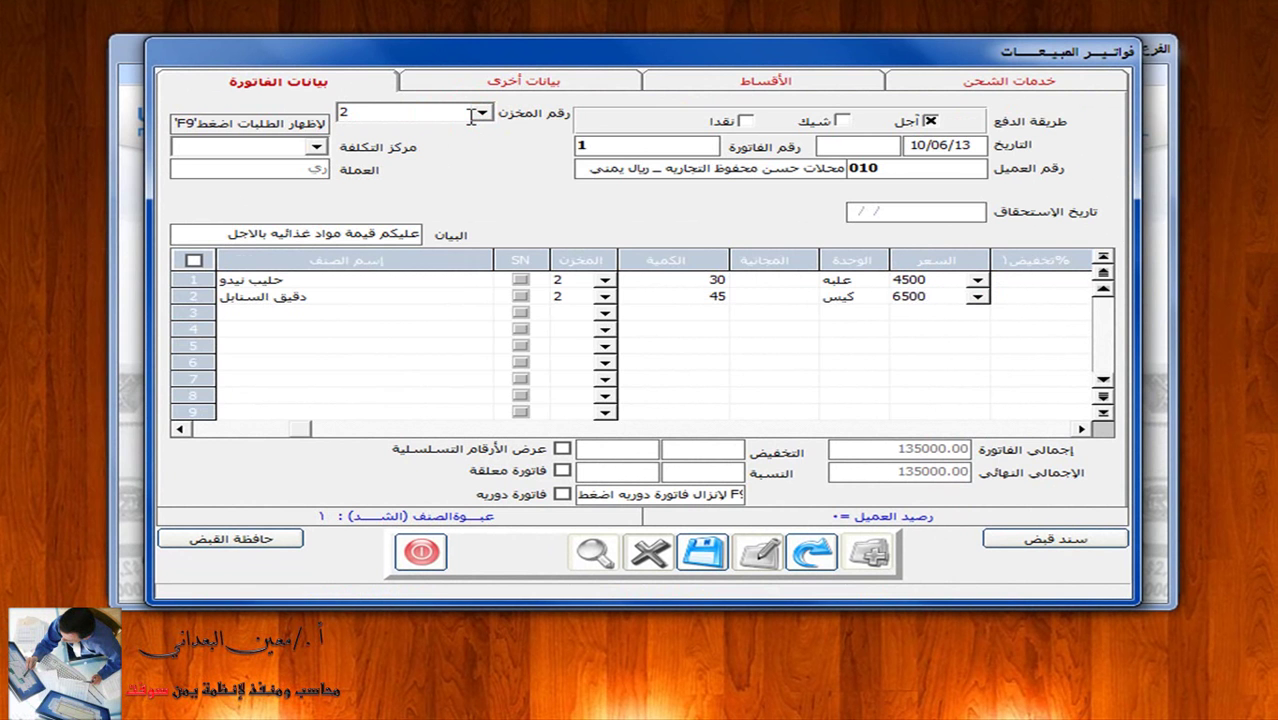
{"action": "key", "text": "Return"}
{"action": "key", "text": "Return"}
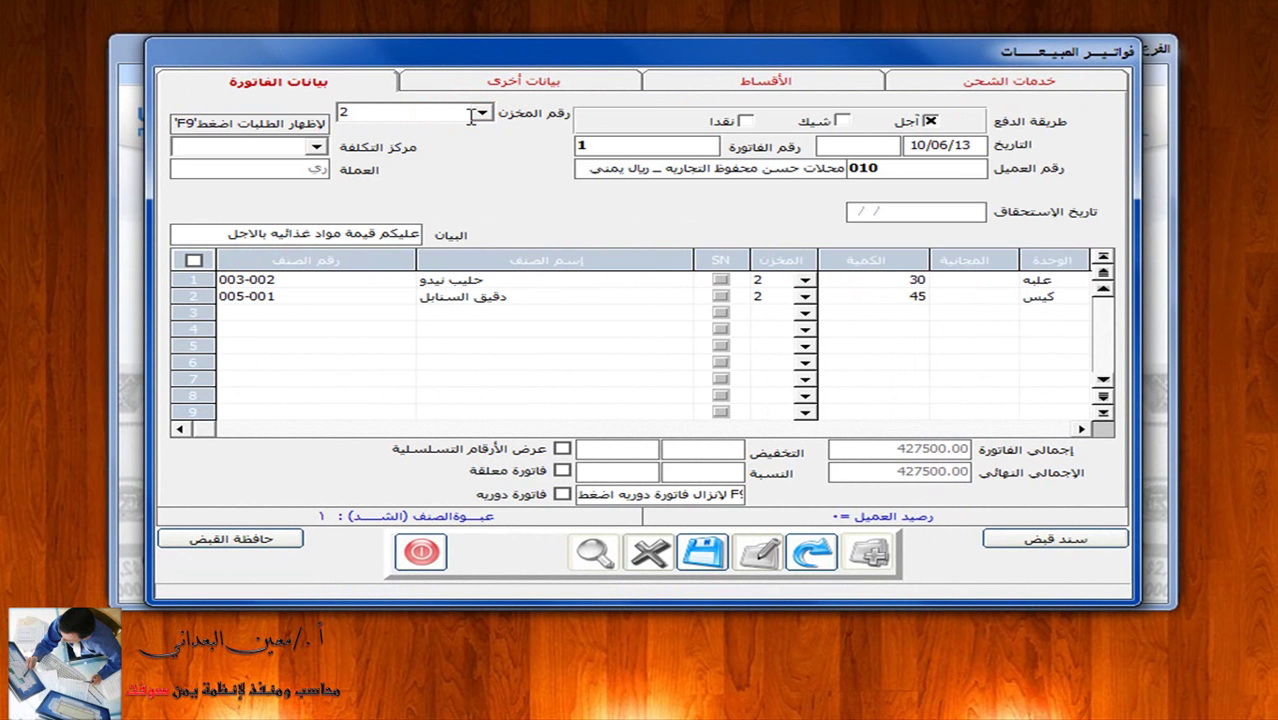
{"action": "key", "text": "Return"}
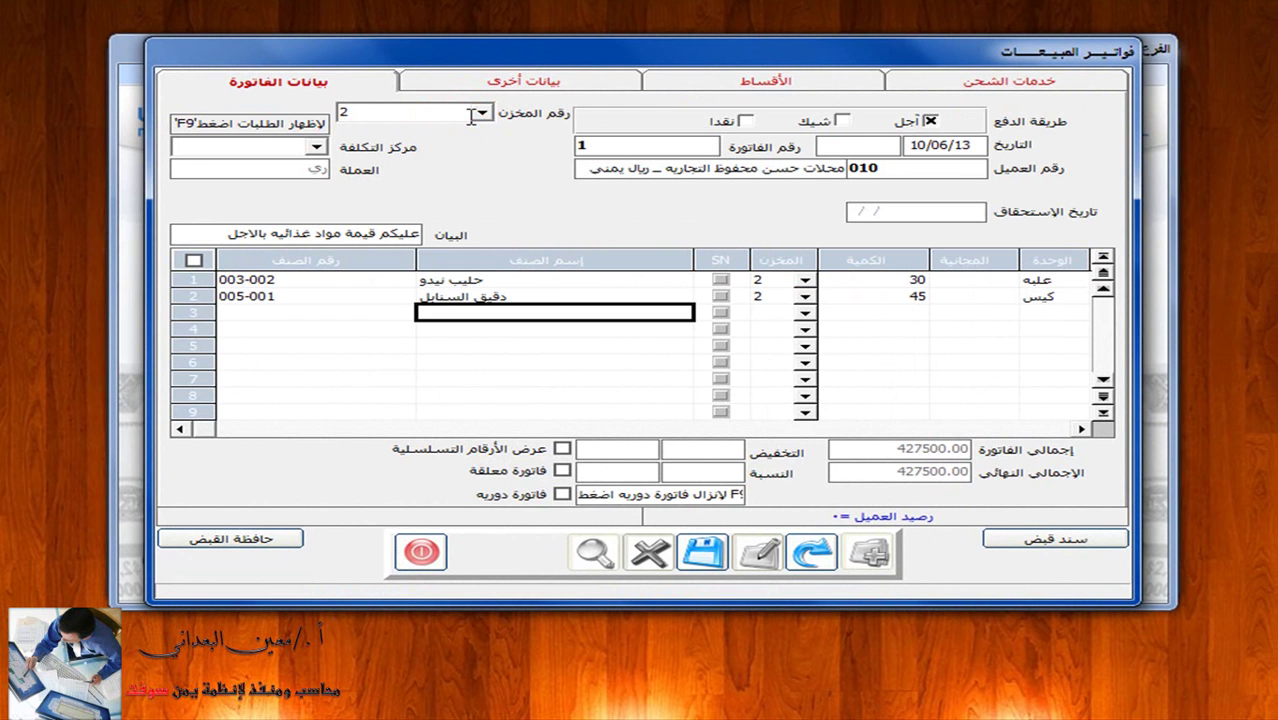
Step: Add 20 Caesar orange juice (item 004-001) at 4650 as the third line, then go to other details
{"action": "type", "text": "كع"}
{"action": "key", "text": "BackSpace"}
{"action": "key", "text": "BackSpace"}
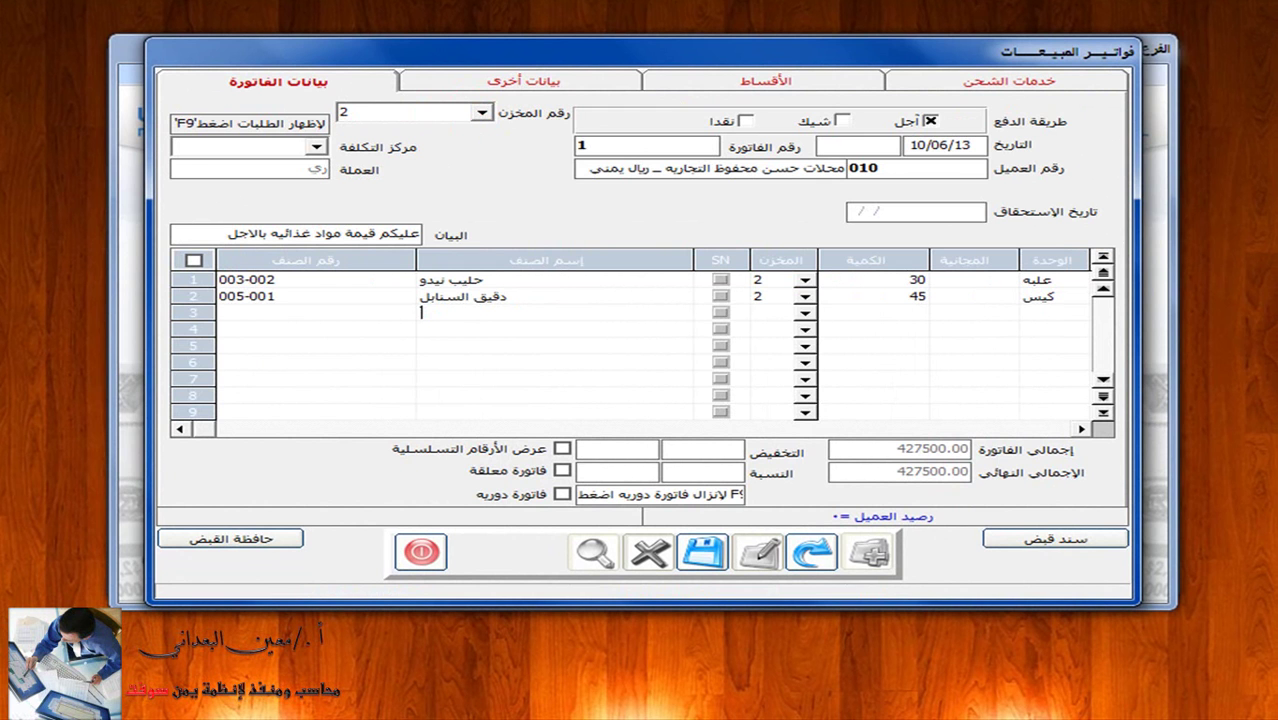
{"action": "type", "text": "*سيزر"}
{"action": "key", "text": "Return"}
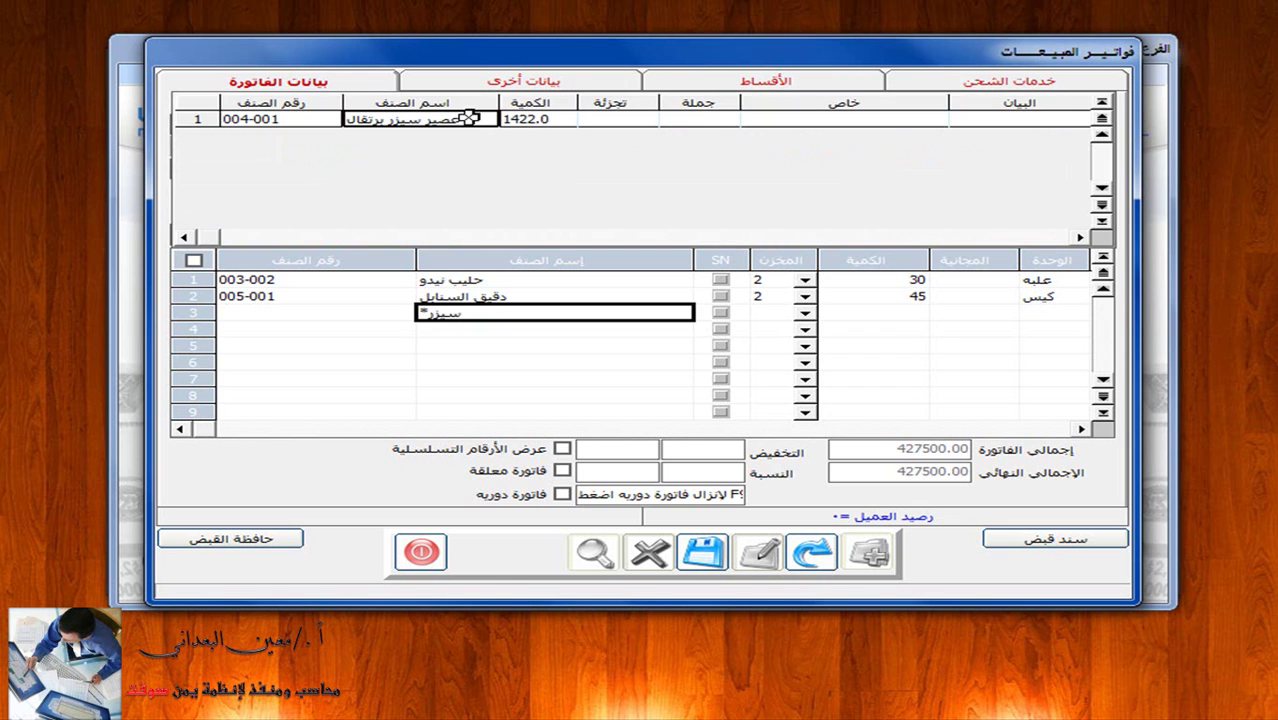
{"action": "double_click", "coordinate": [469, 118]}
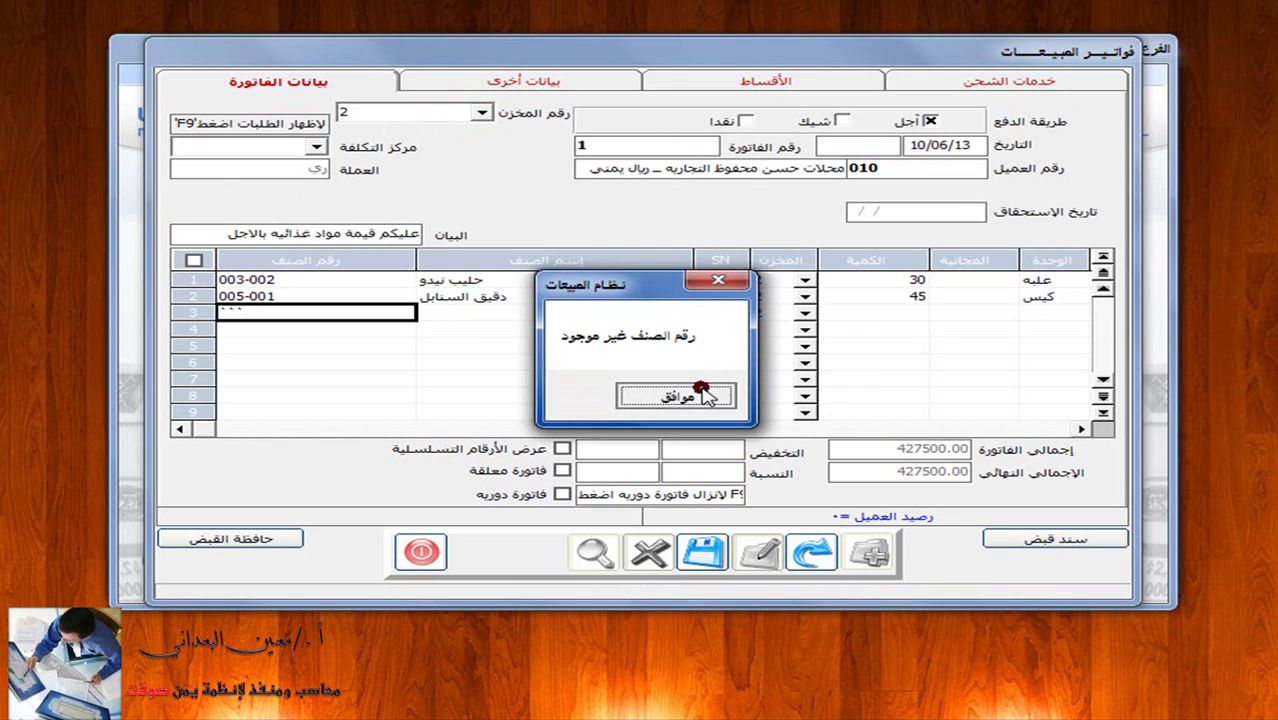
{"action": "left_click", "coordinate": [636, 393]}
{"action": "type", "text": "004-001"}
{"action": "key", "text": "Return"}
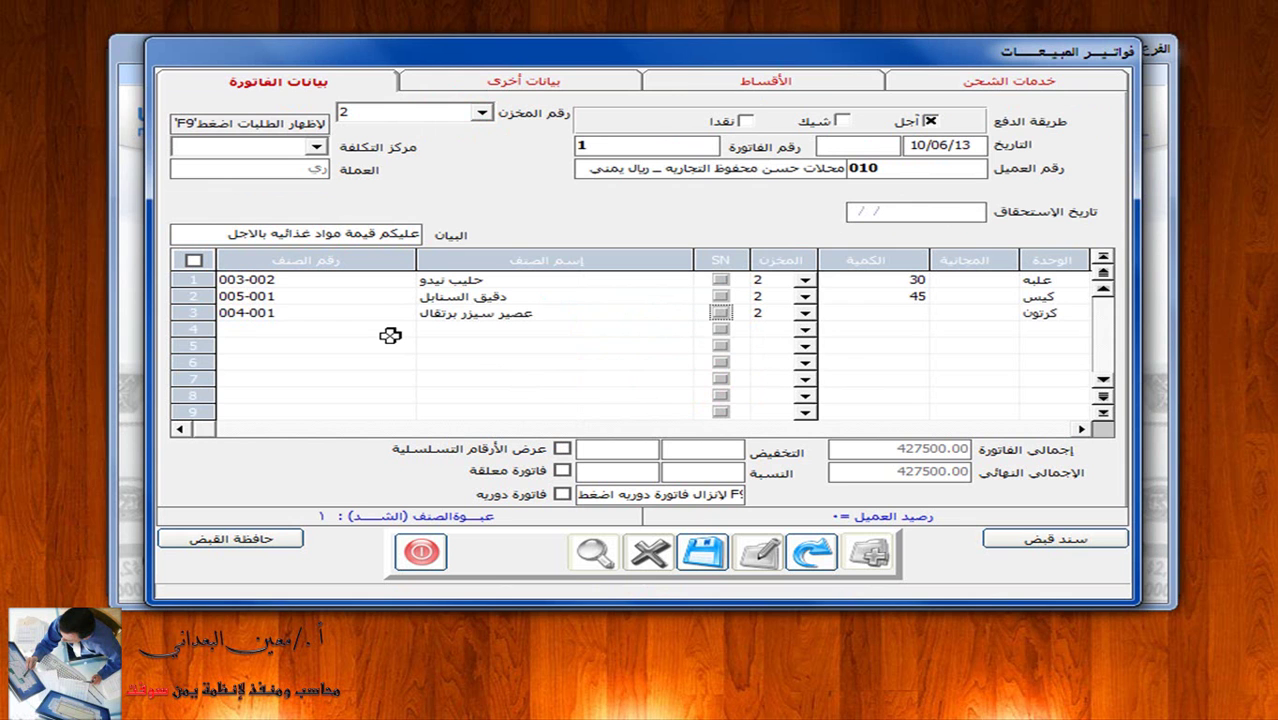
{"action": "left_click", "coordinate": [370, 313]}
{"action": "key", "text": "Return"}
{"action": "key", "text": "Return"}
{"action": "key", "text": "Return"}
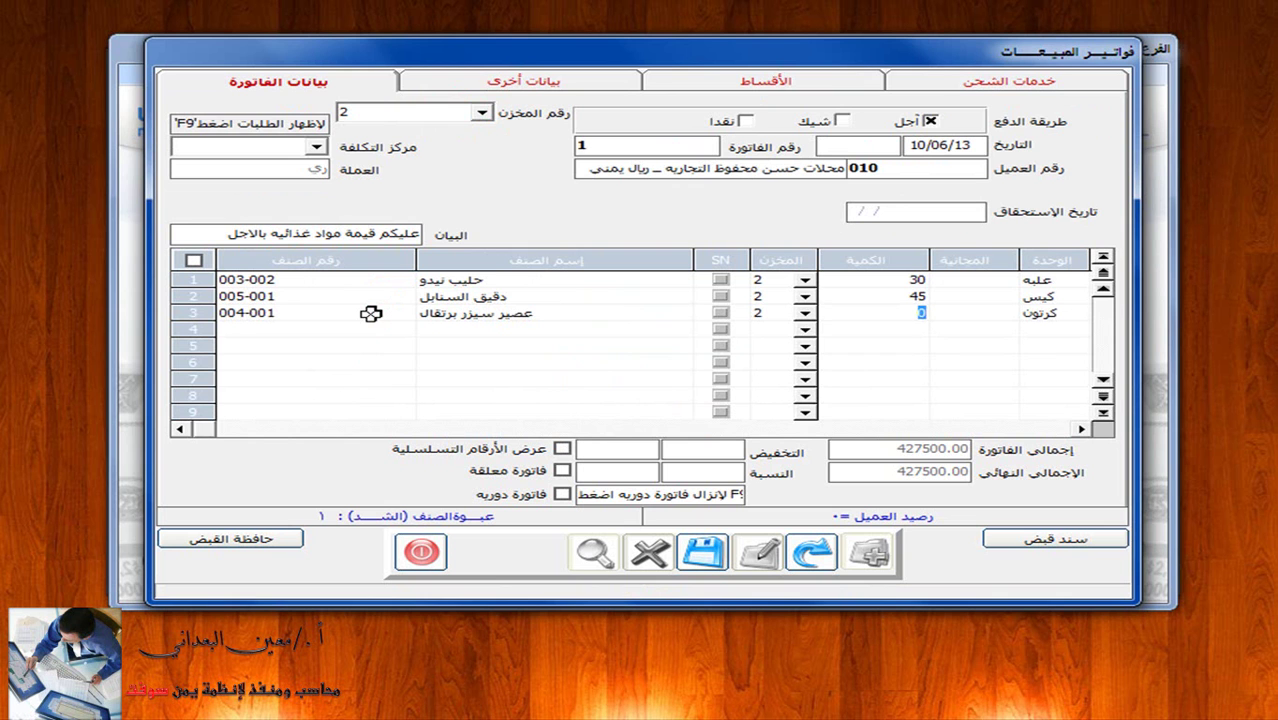
{"action": "type", "text": "20"}
{"action": "key", "text": "Return"}
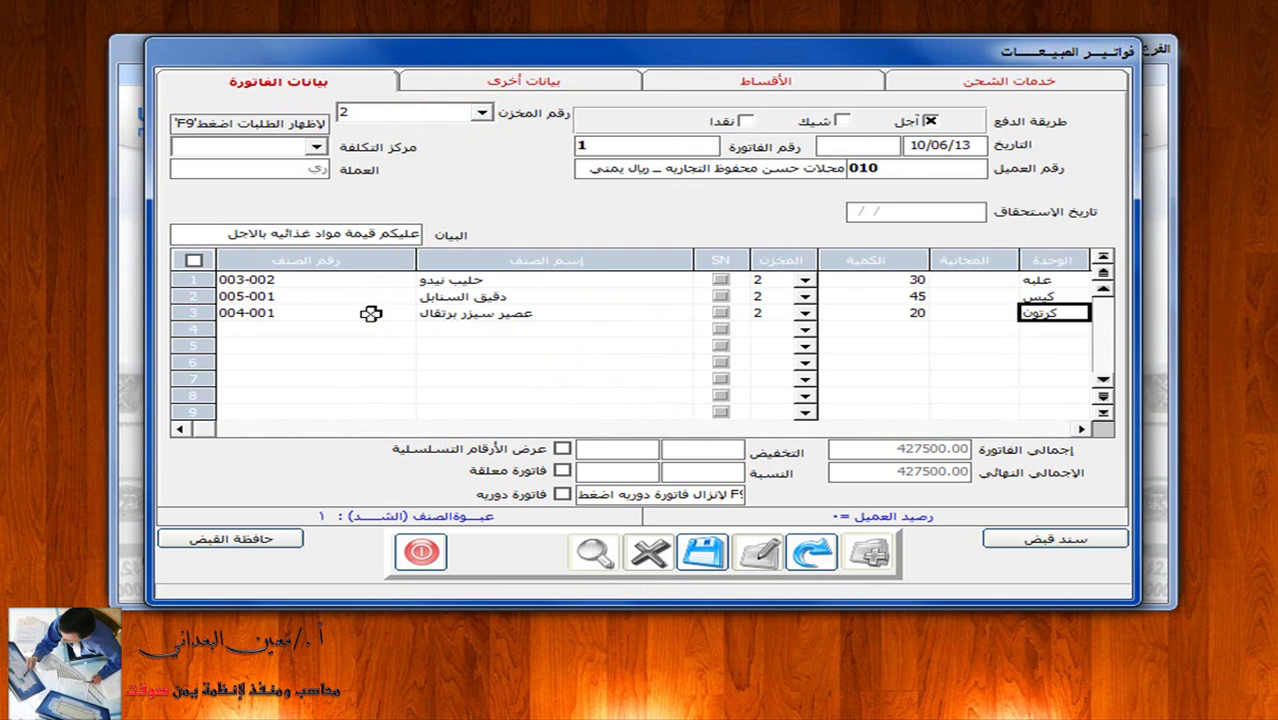
{"action": "key", "text": "Return"}
{"action": "type", "text": "4650"}
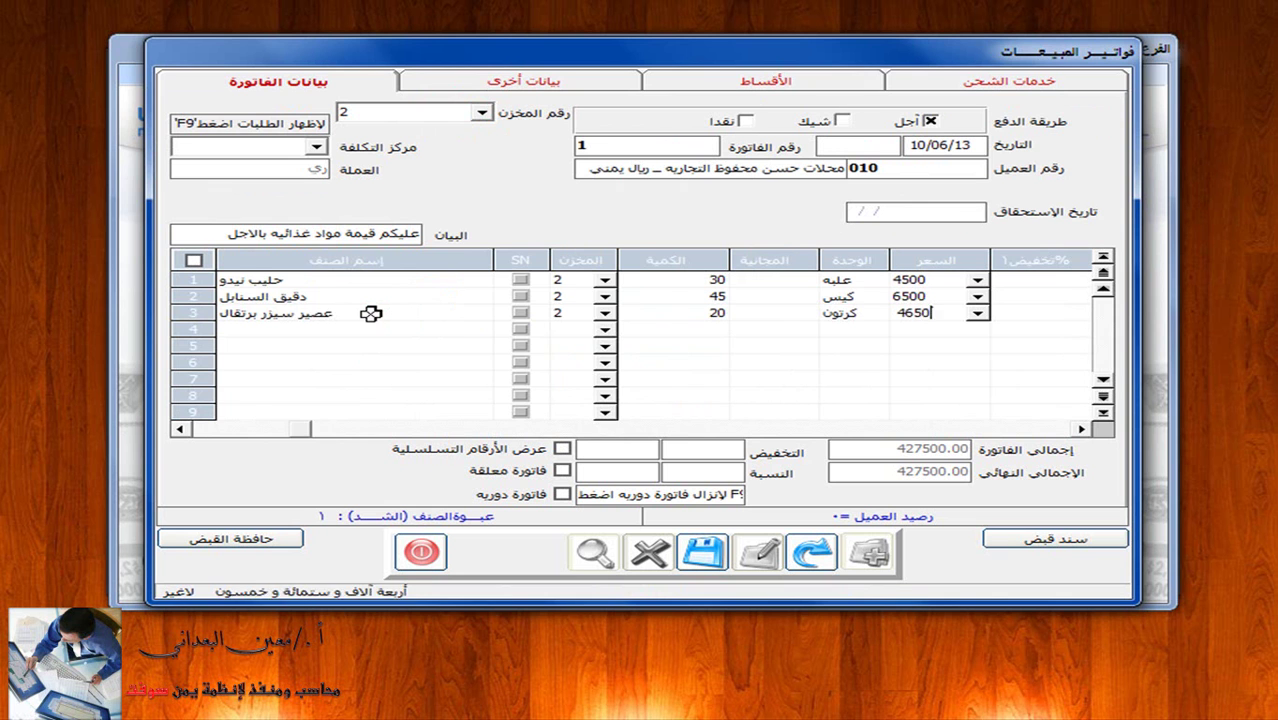
{"action": "key", "text": "Return"}
{"action": "key", "text": "Return"}
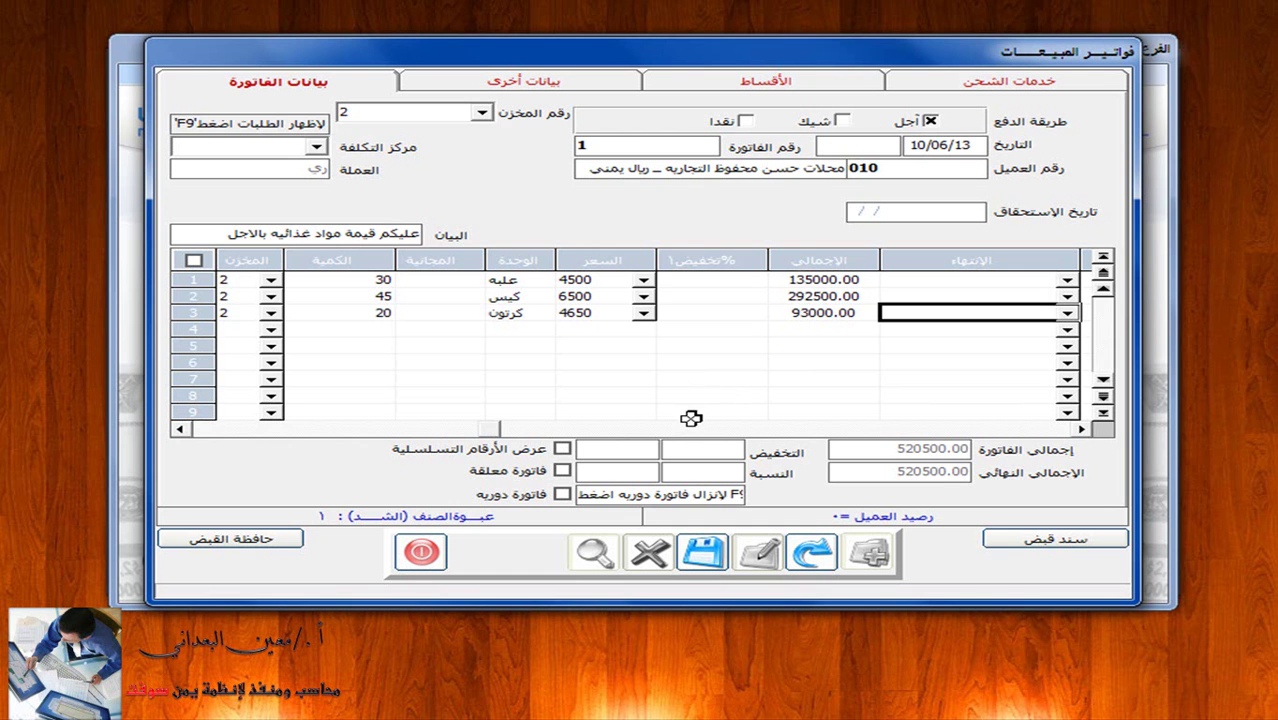
{"action": "left_click", "coordinate": [633, 86]}
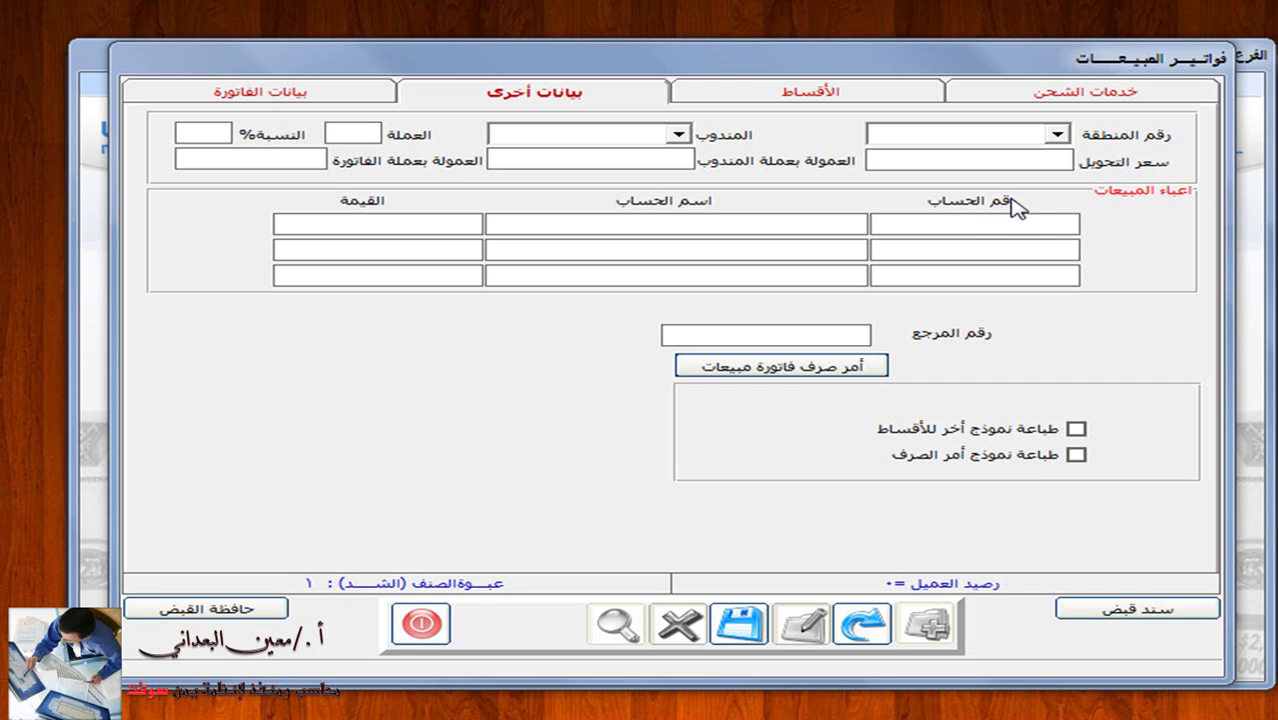
Step: Enter Yemeni-rial cash account 12101001 with 30000 as the first sales-expense line
{"action": "left_click", "coordinate": [957, 223]}
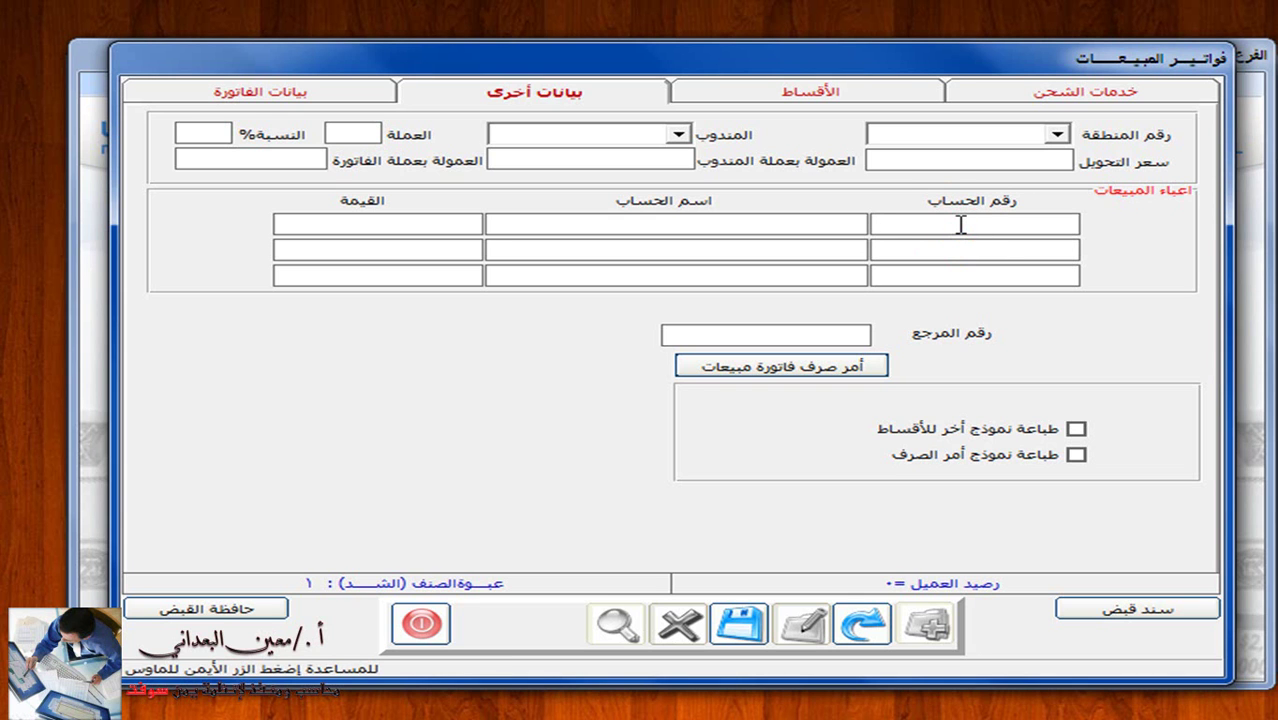
{"action": "type", "text": "121"}
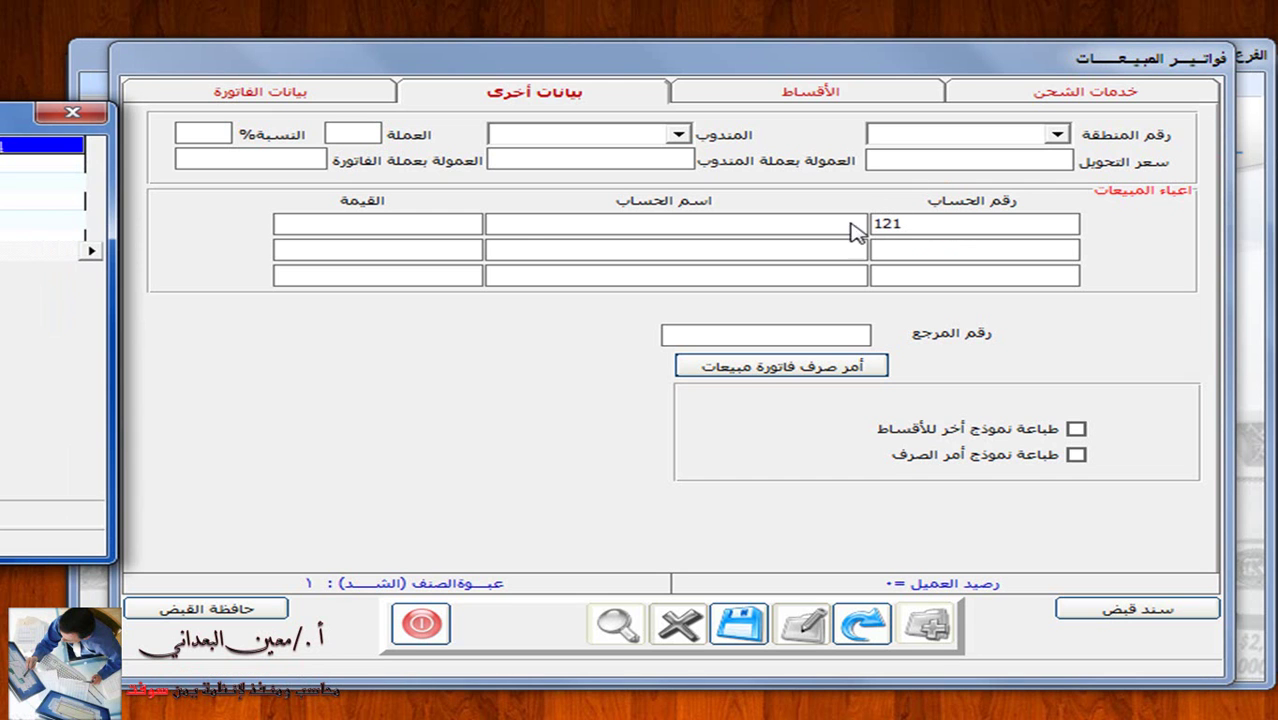
{"action": "double_click", "coordinate": [10, 165]}
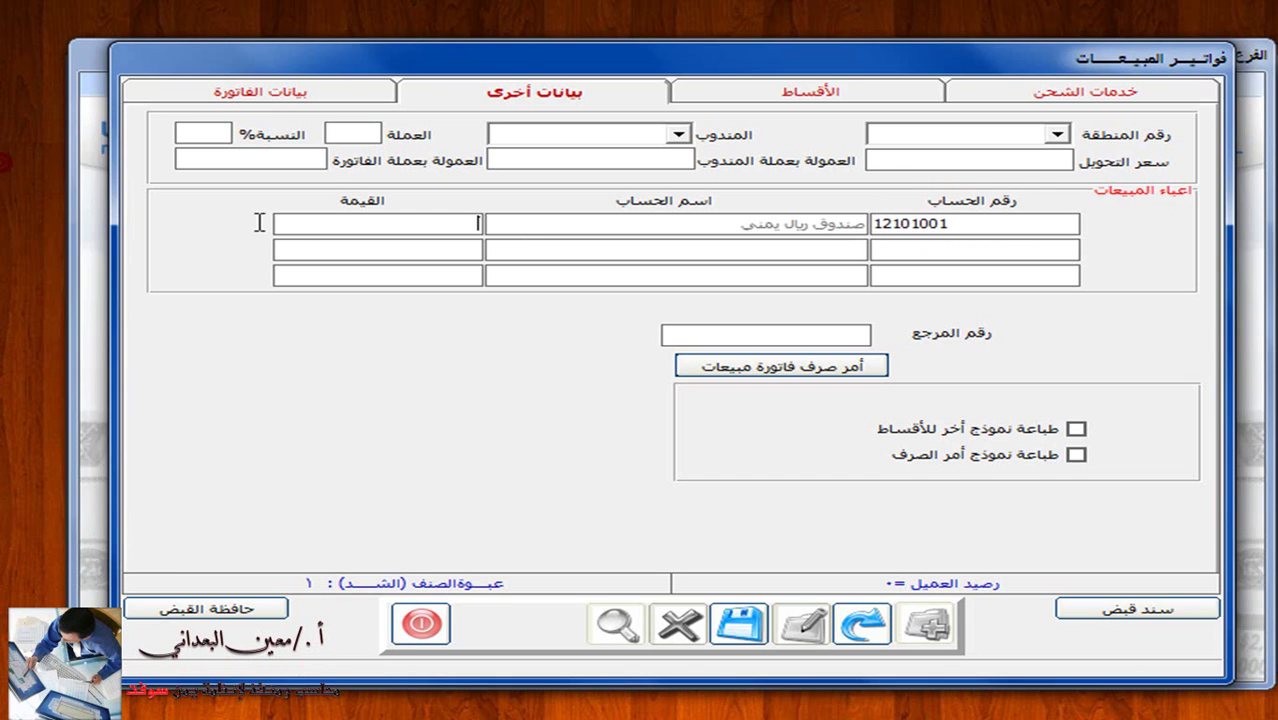
{"action": "type", "text": "30000"}
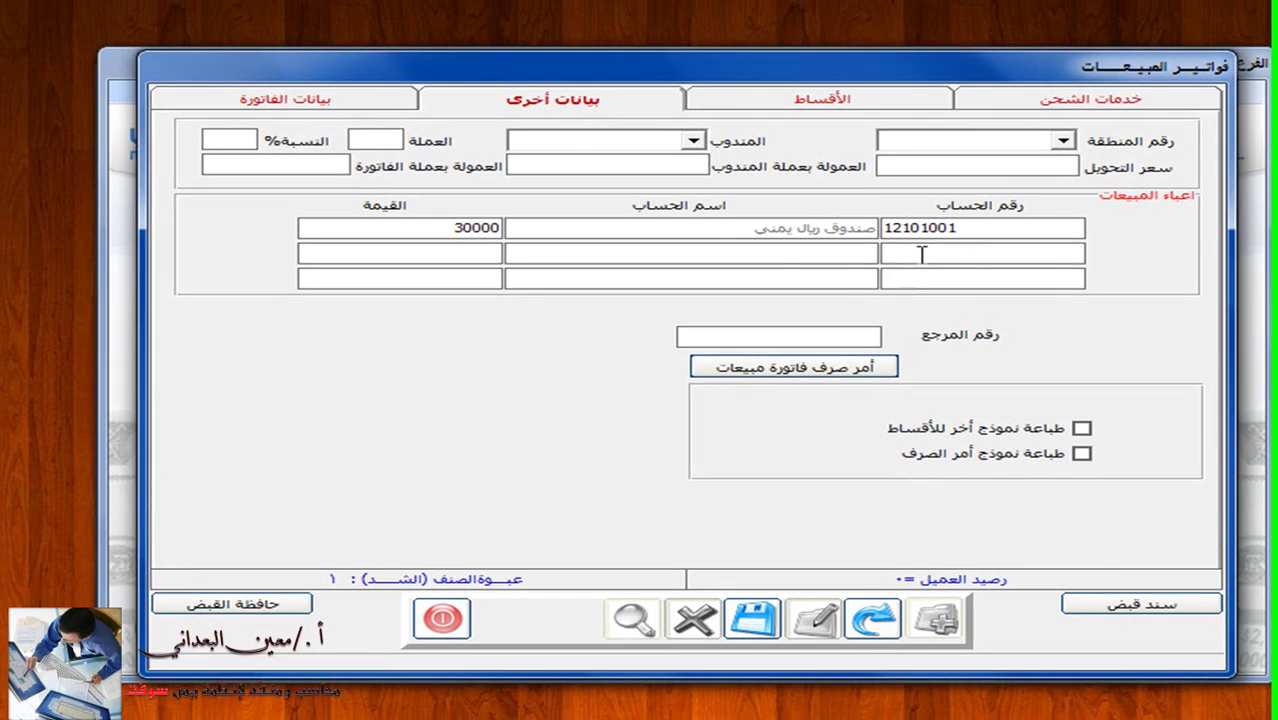
{"action": "left_click", "coordinate": [910, 251]}
{"action": "double_click", "coordinate": [982, 278]}
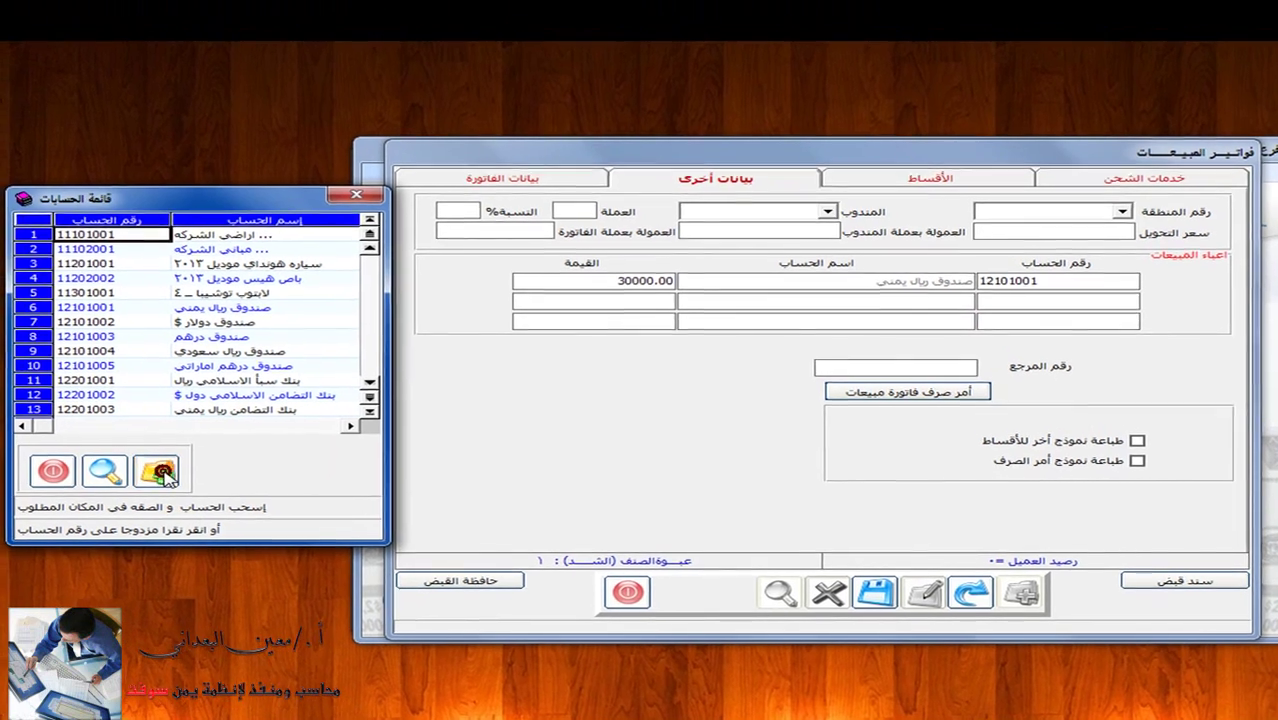
Step: Open the chart of accounts and expand the revenue tree 4 > 41 > 412
{"action": "left_click", "coordinate": [145, 457]}
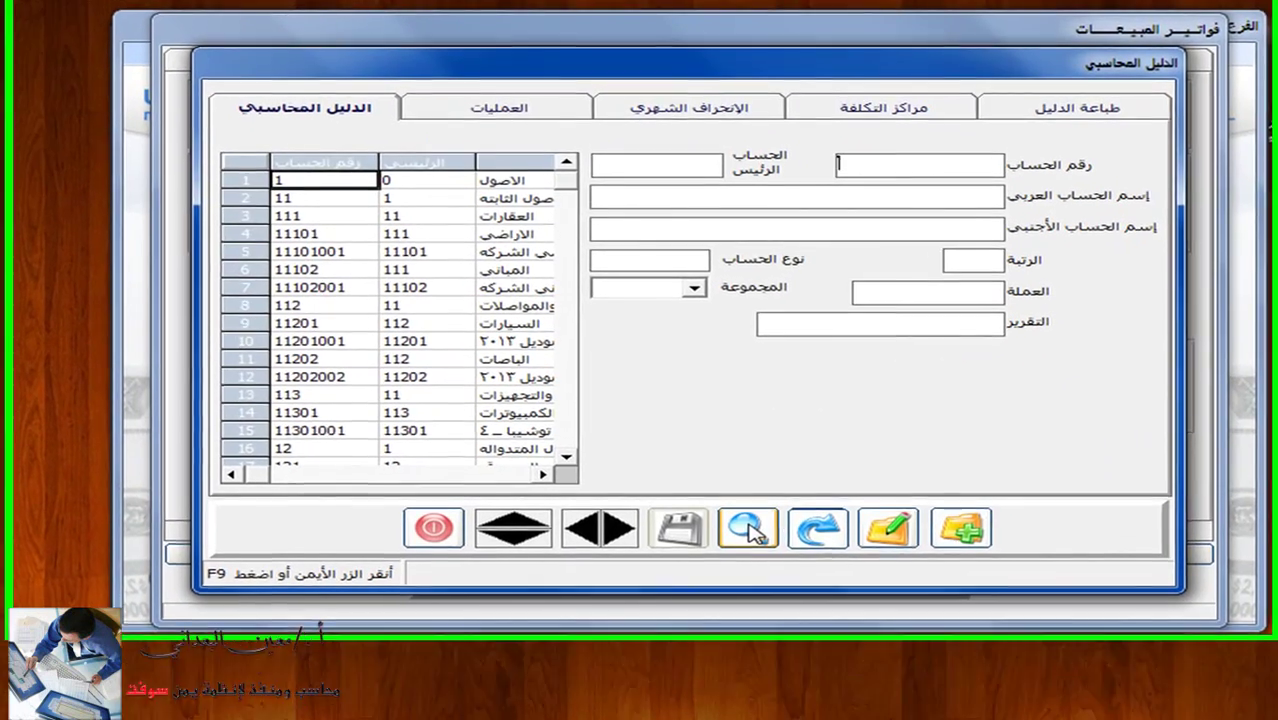
{"action": "type", "text": "٤"}
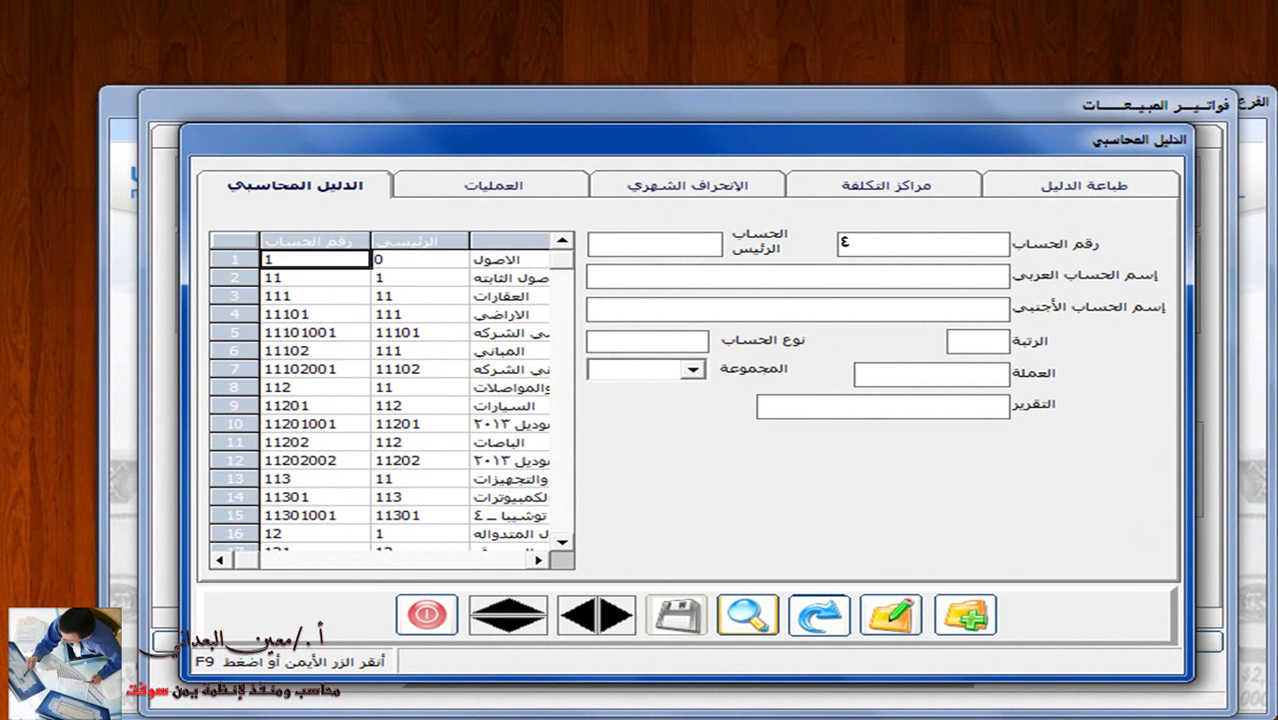
{"action": "left_click", "coordinate": [274, 249]}
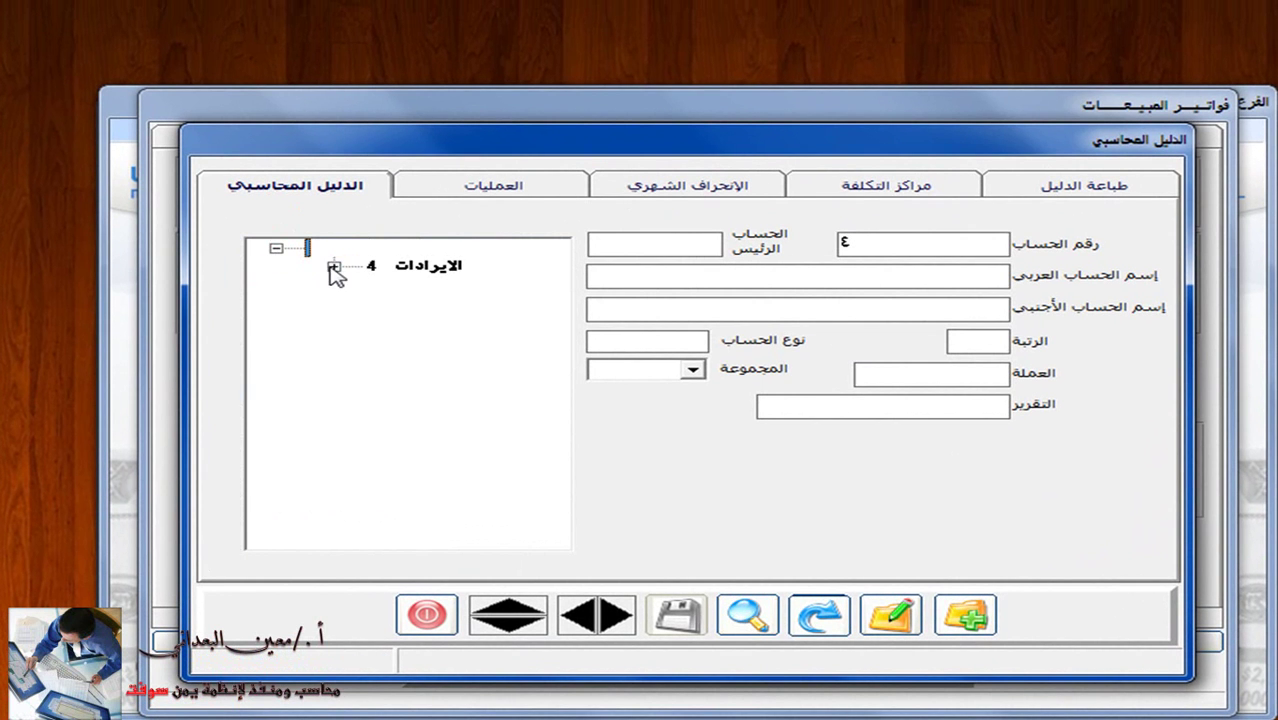
{"action": "left_click", "coordinate": [334, 266]}
{"action": "left_click", "coordinate": [391, 284]}
{"action": "left_click_drag", "start_coordinate": [401, 540], "coordinate": [490, 545]}
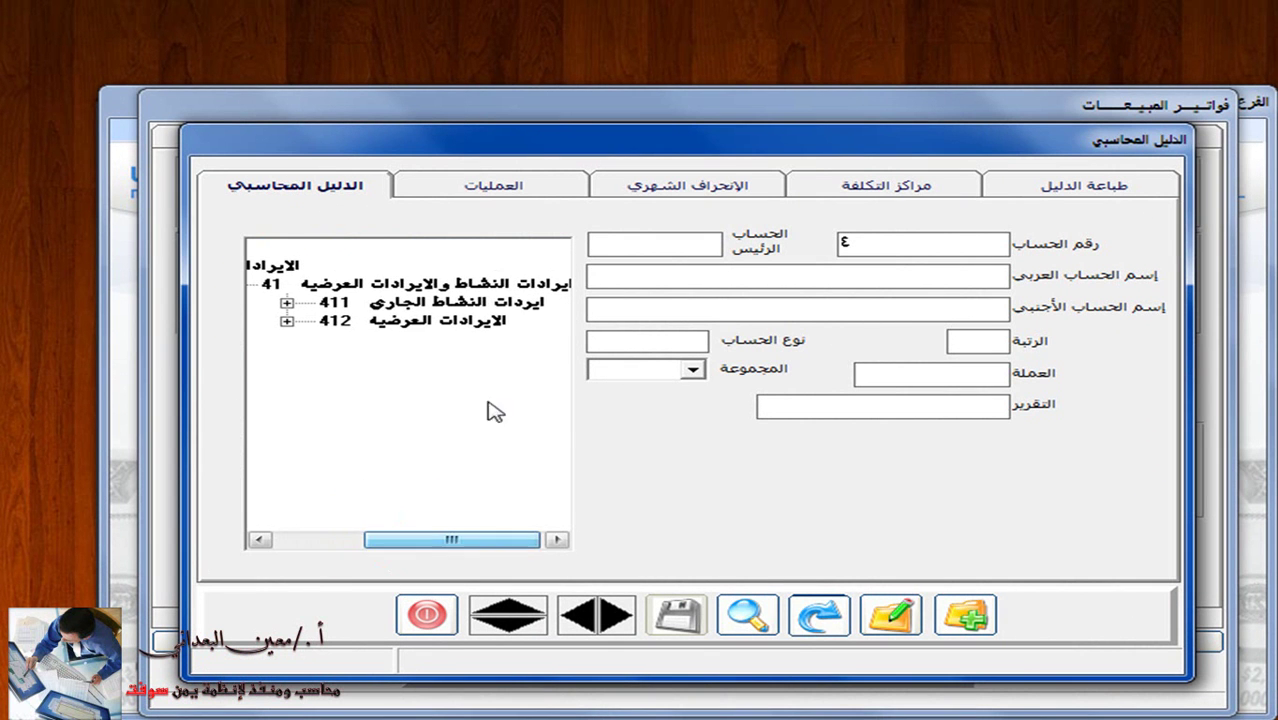
{"action": "left_click", "coordinate": [287, 322]}
{"action": "left_click_drag", "start_coordinate": [395, 536], "coordinate": [440, 552]}
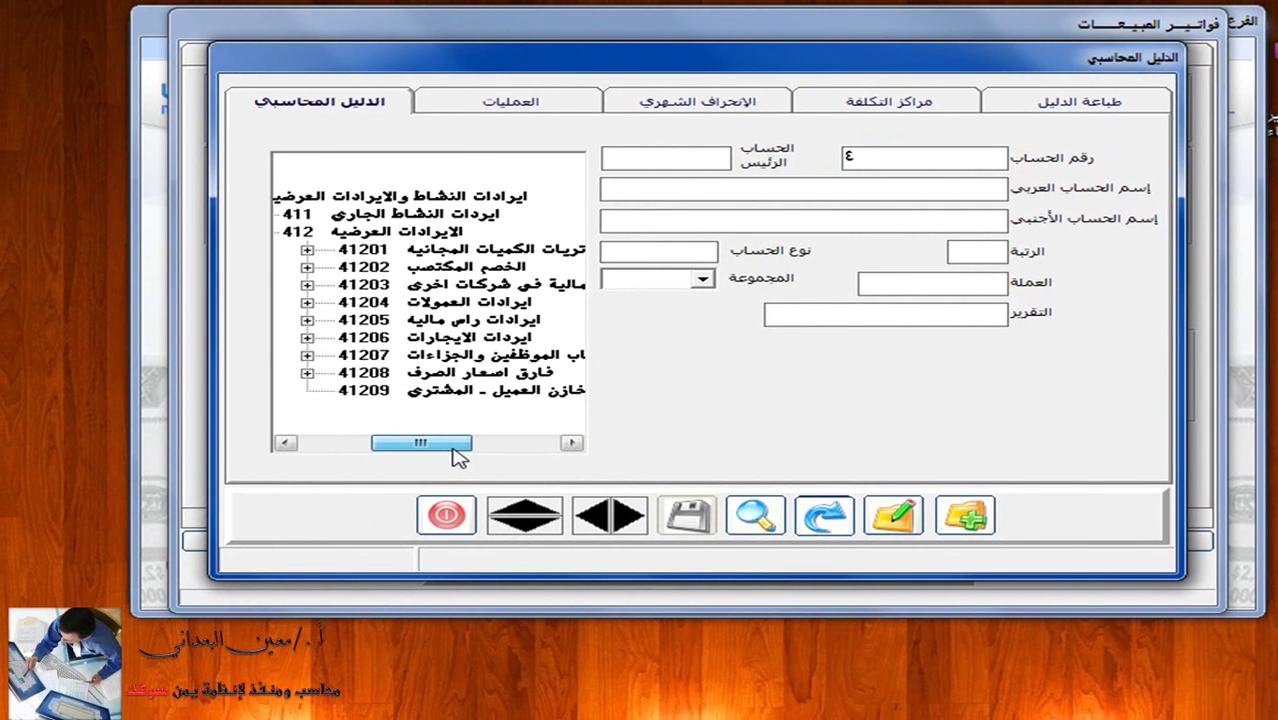
{"action": "left_click_drag", "start_coordinate": [458, 456], "coordinate": [438, 456]}
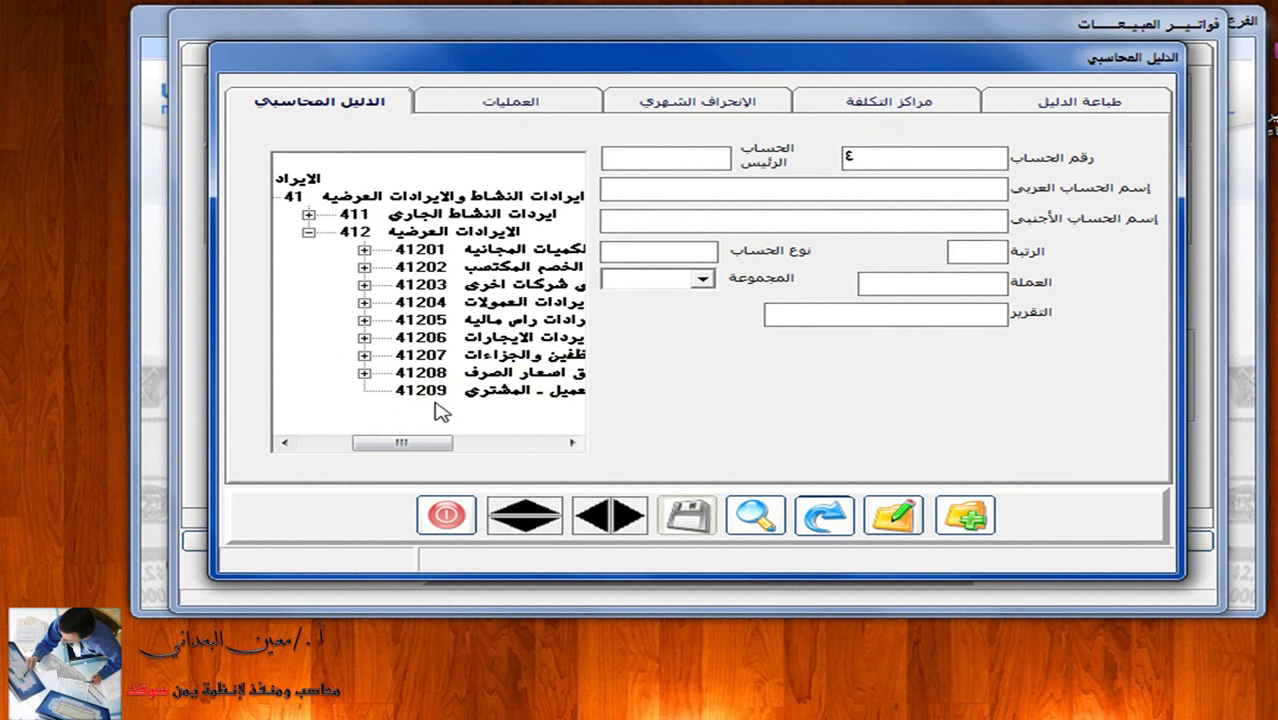
Step: Save new riyal sub-account 41209001 under parent 41209 for goods-delivery revenue, then close
{"action": "left_click", "coordinate": [968, 526]}
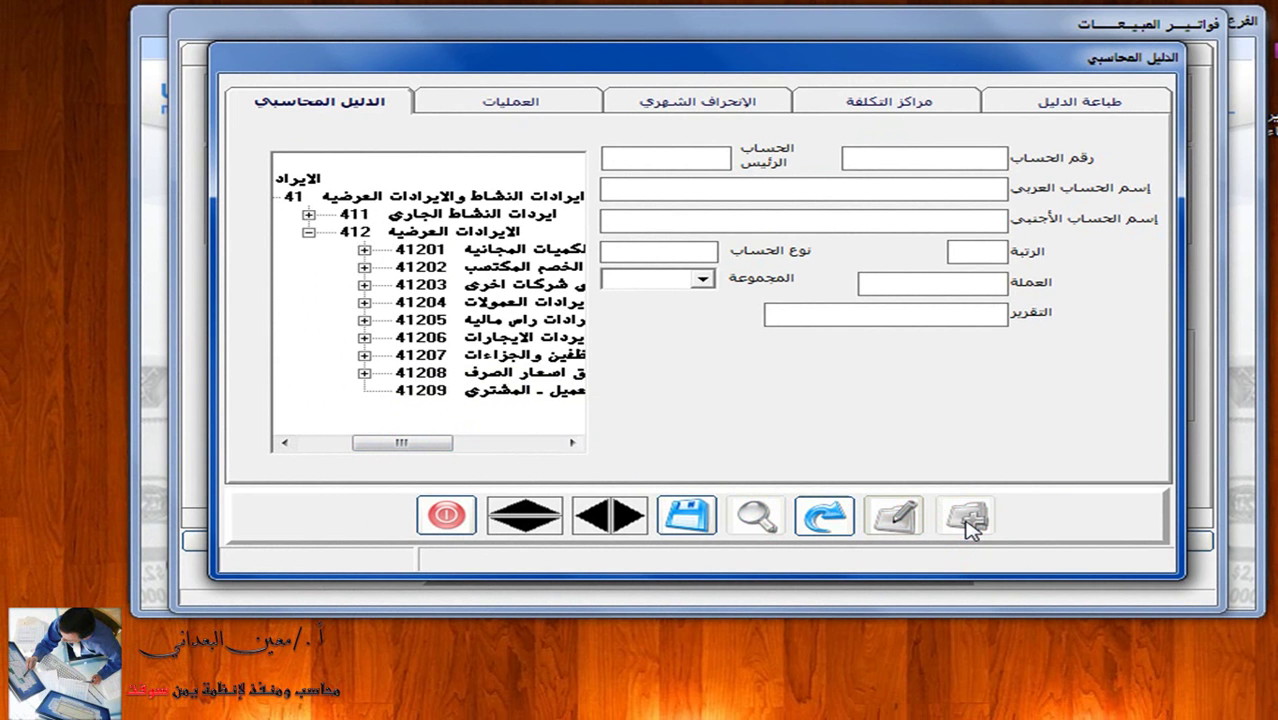
{"action": "type", "text": "41209001"}
{"action": "key", "text": "Return"}
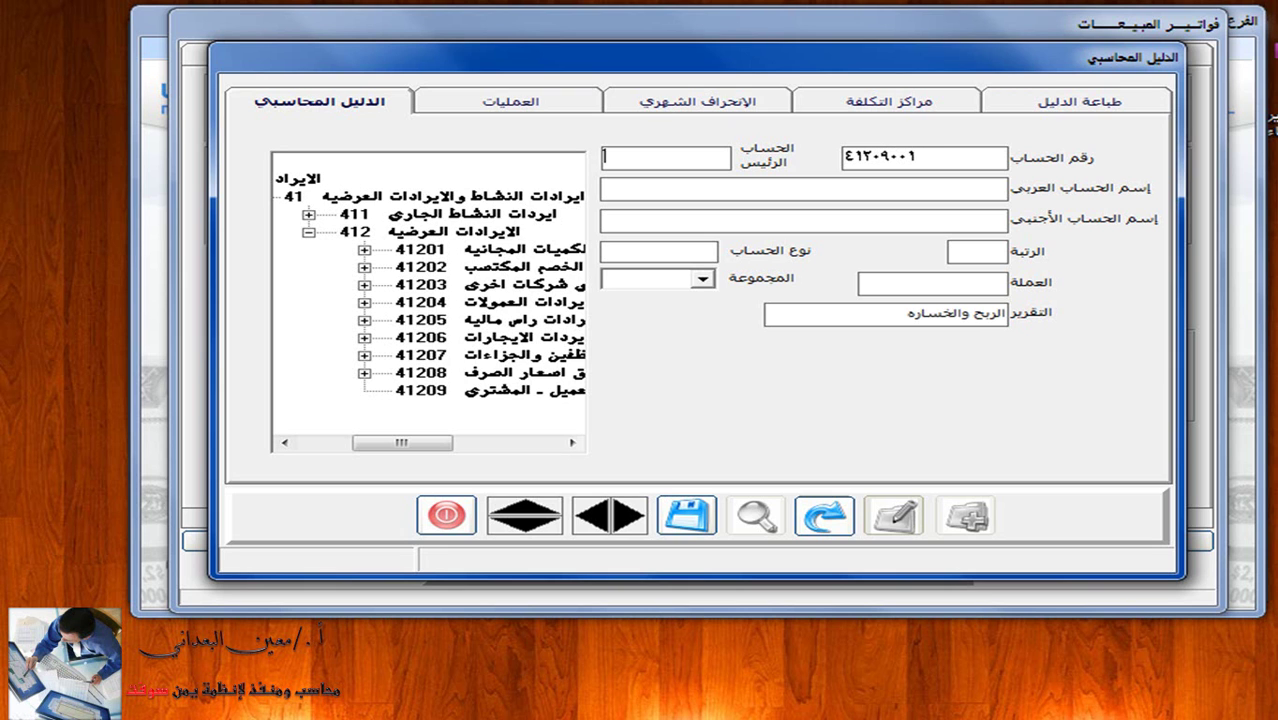
{"action": "type", "text": "41209"}
{"action": "key", "text": "Return"}
{"action": "type", "text": "ايرادات نقل البضائع الى مخازن المشتري ـالعملاء"}
{"action": "left_click", "coordinate": [676, 247]}
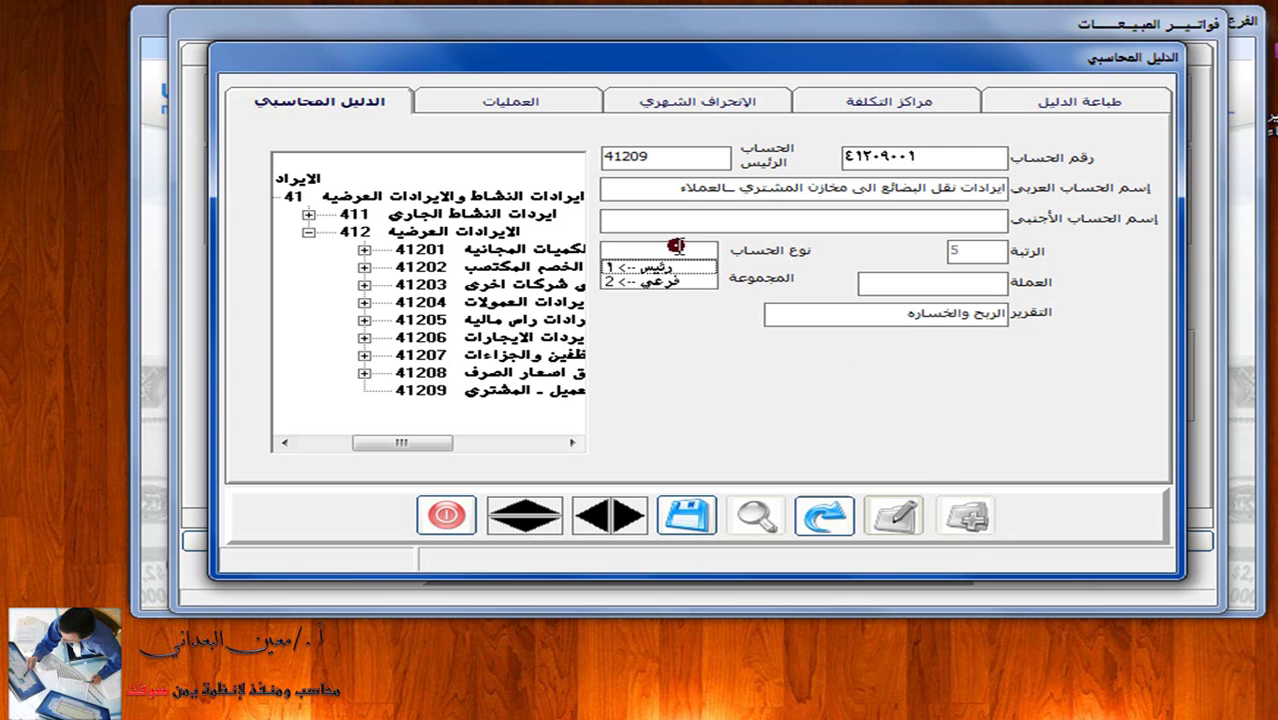
{"action": "left_click", "coordinate": [670, 281]}
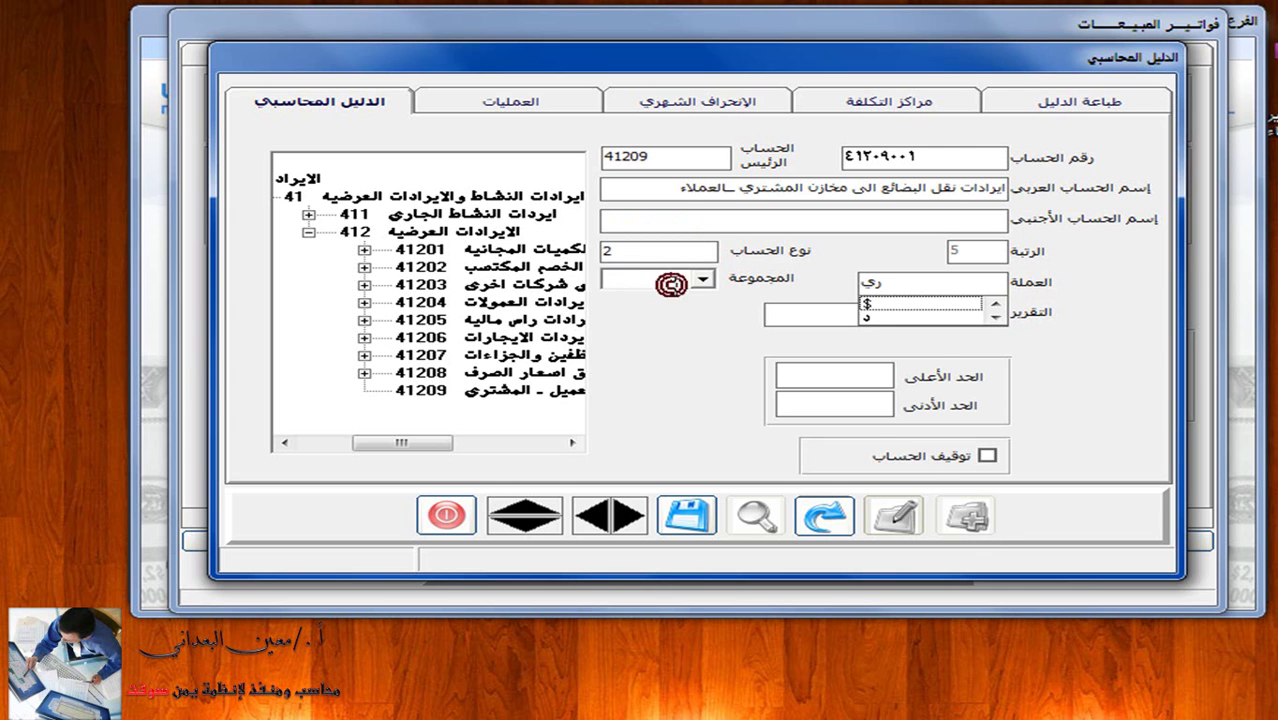
{"action": "left_click", "coordinate": [998, 318]}
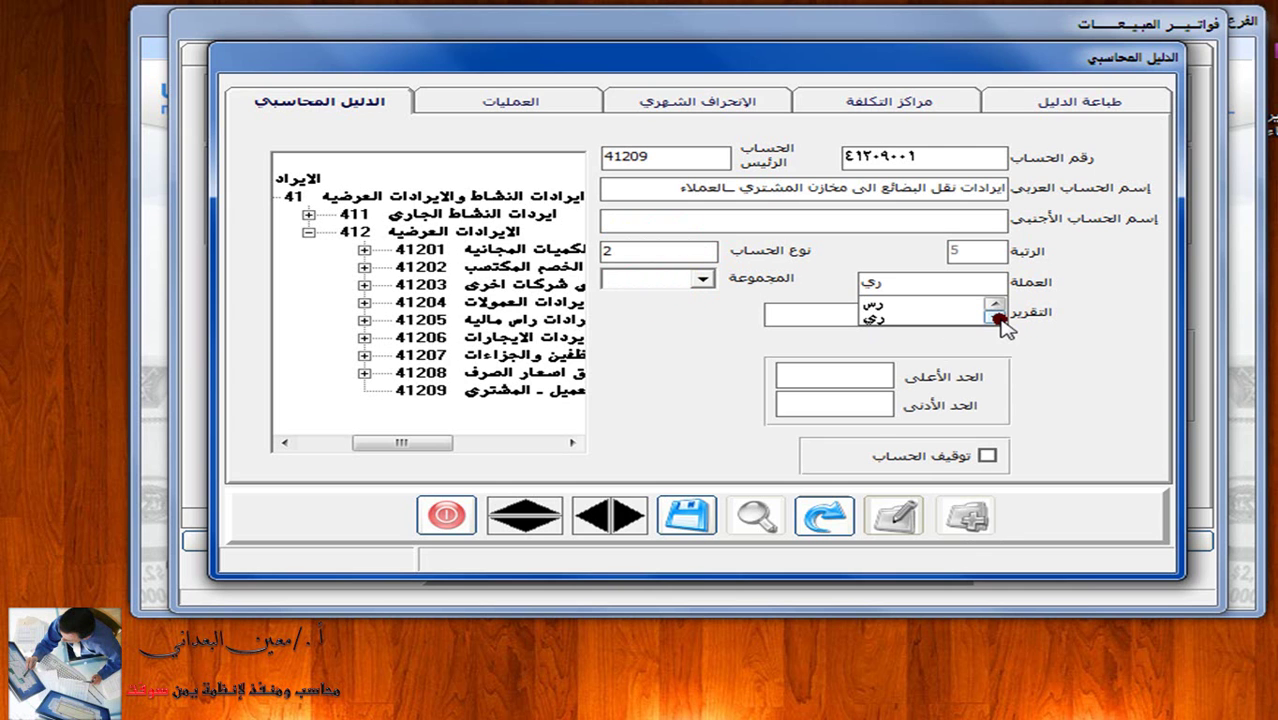
{"action": "left_click", "coordinate": [878, 320]}
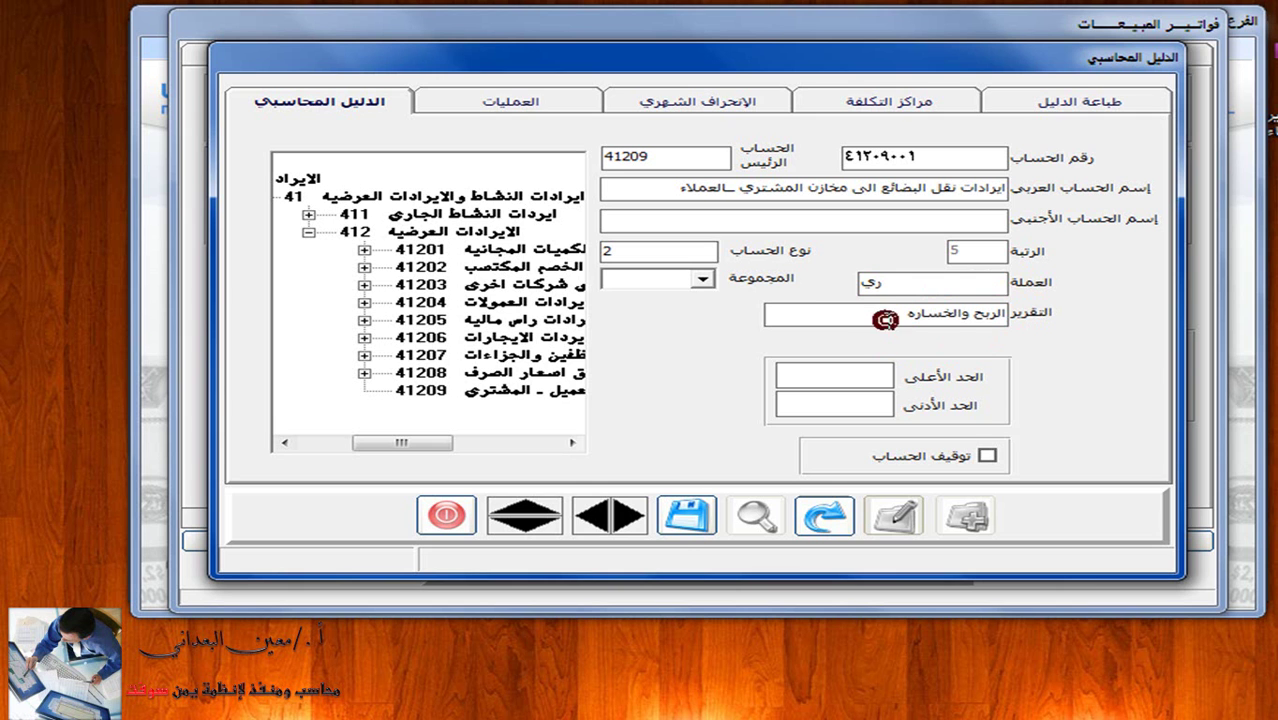
{"action": "left_click", "coordinate": [700, 508]}
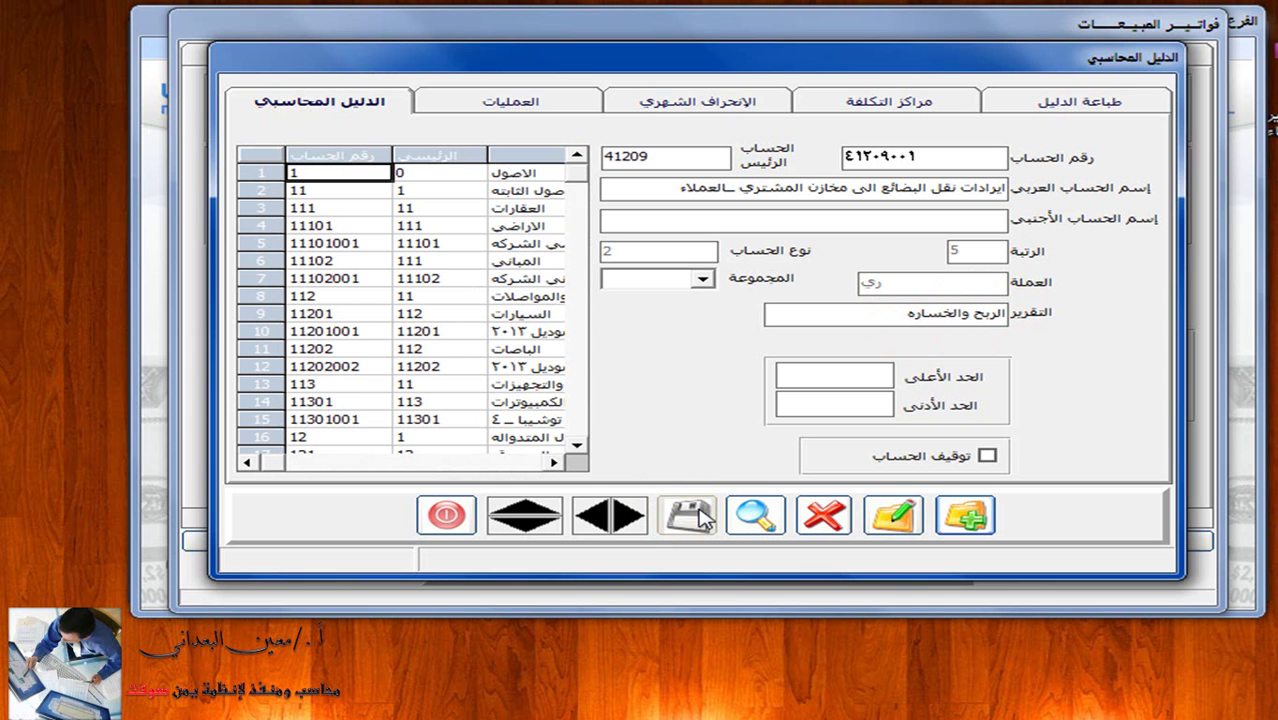
{"action": "left_click", "coordinate": [700, 515]}
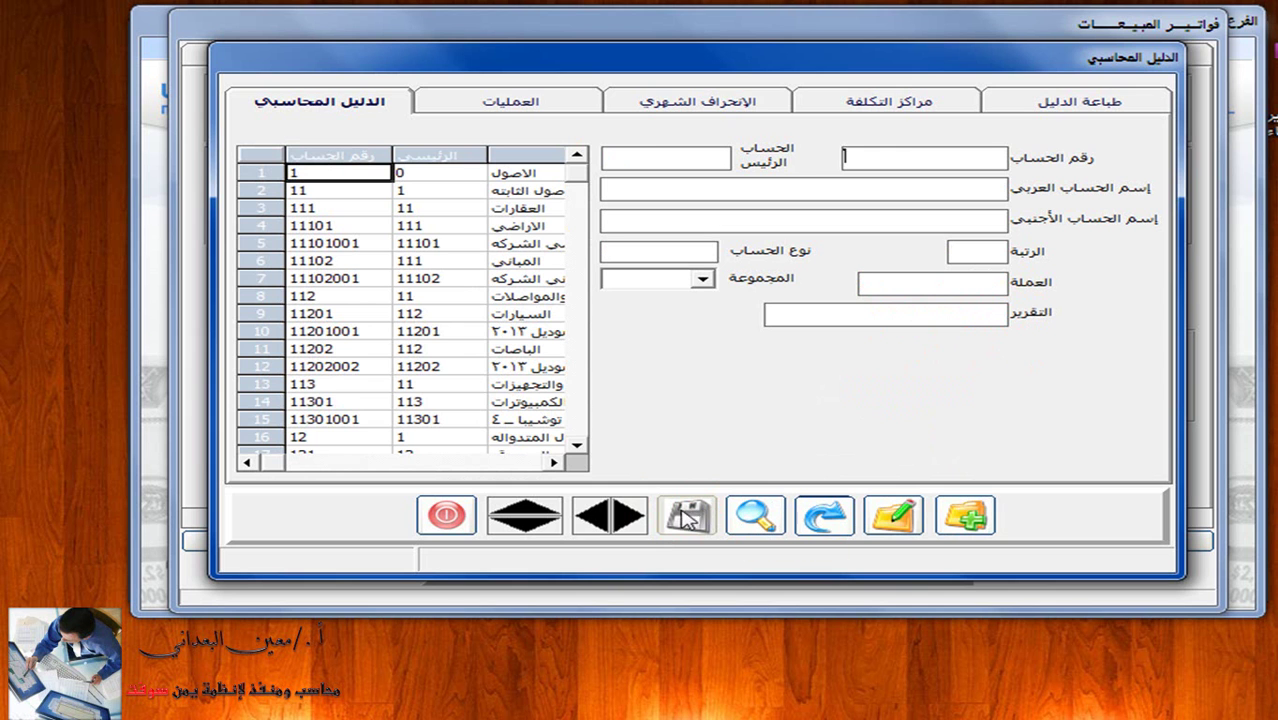
{"action": "left_click", "coordinate": [440, 520]}
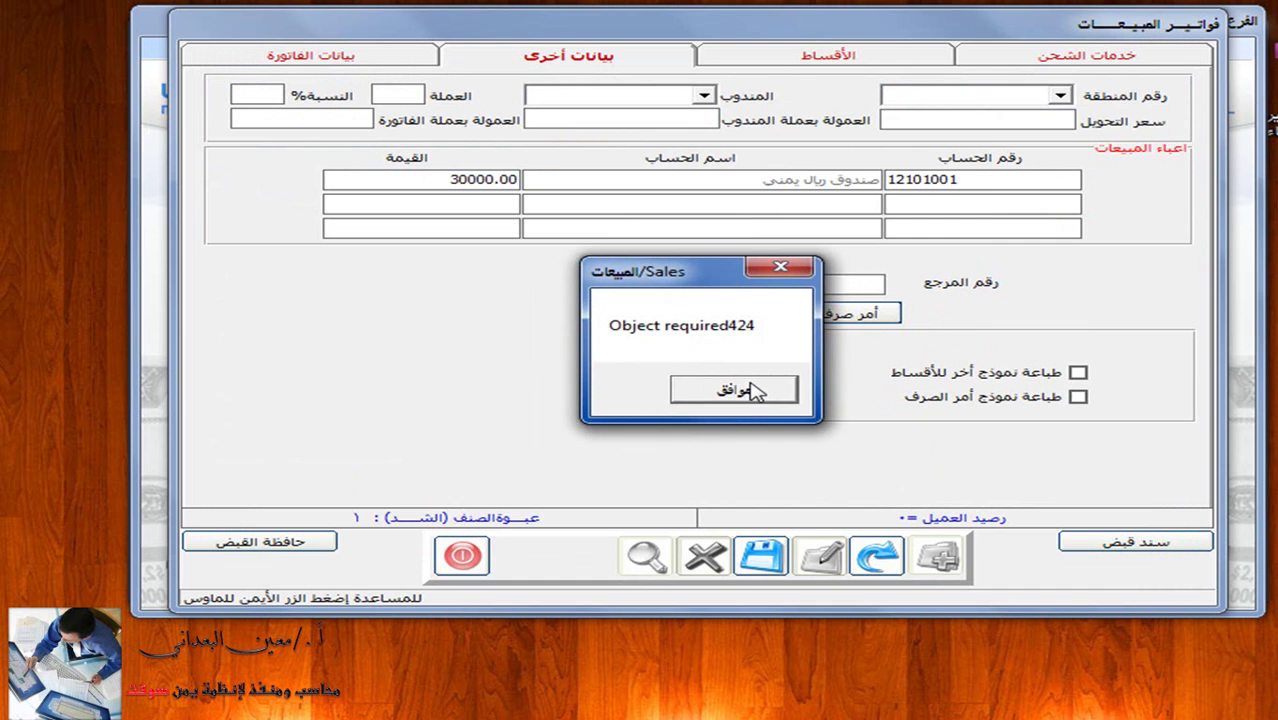
Step: Put the 30000 expense on account 41209001 in row 2 and remove cash account 12101001 from row 1
{"action": "left_click", "coordinate": [753, 390]}
{"action": "left_click", "coordinate": [985, 203]}
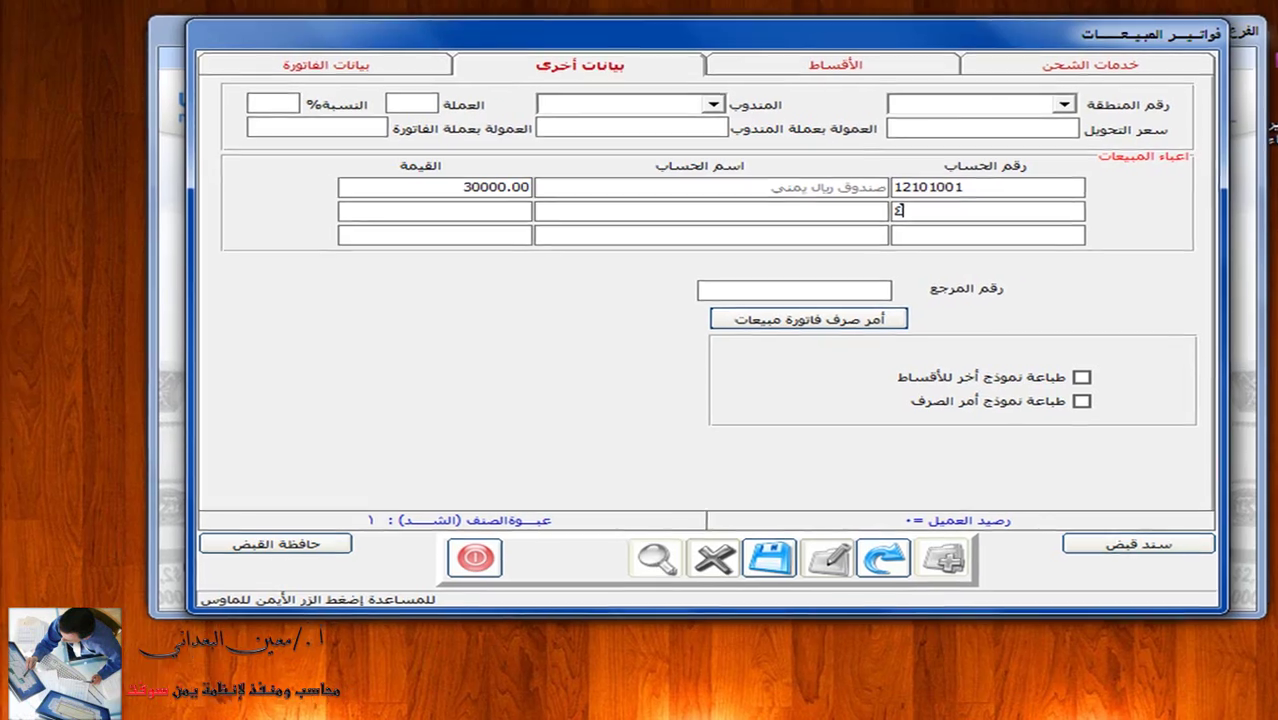
{"action": "double_click", "coordinate": [978, 204]}
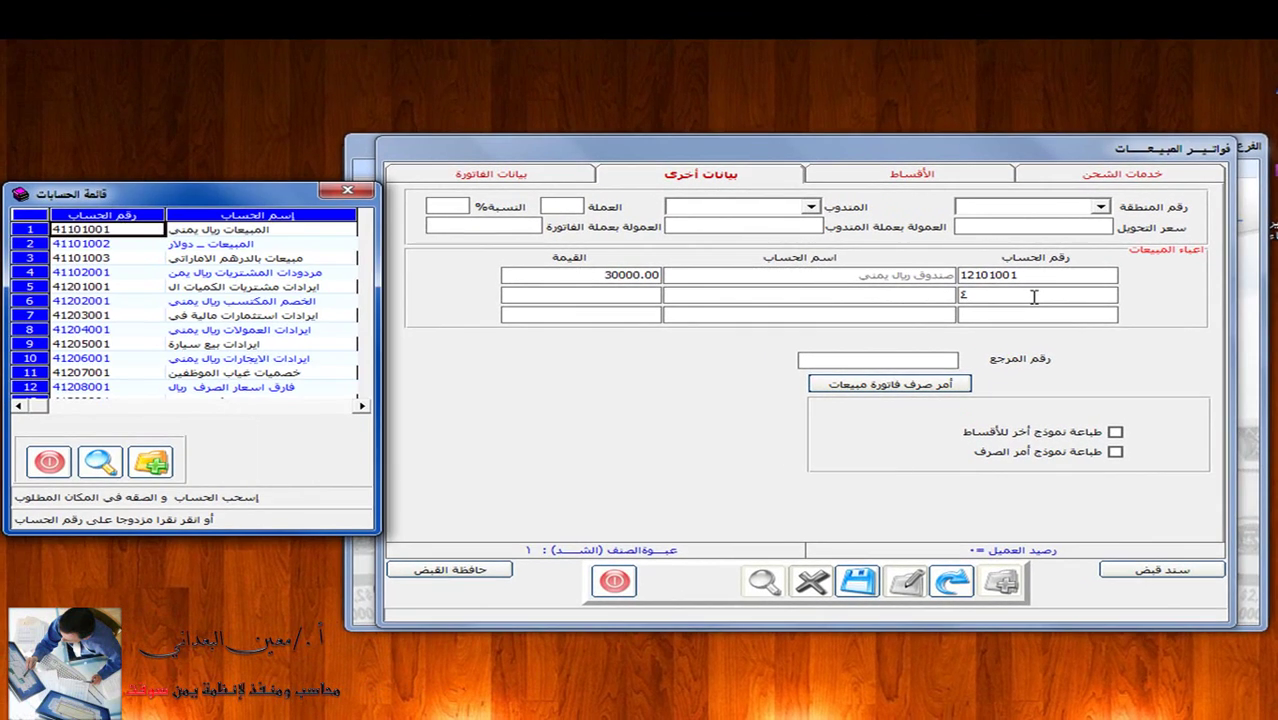
{"action": "key", "text": "Down"}
{"action": "key", "text": "Down"}
{"action": "key", "text": "Down"}
{"action": "key", "text": "Down"}
{"action": "key", "text": "Down"}
{"action": "key", "text": "Down"}
{"action": "key", "text": "Down"}
{"action": "key", "text": "Down"}
{"action": "key", "text": "Down"}
{"action": "key", "text": "Down"}
{"action": "key", "text": "Down"}
{"action": "key", "text": "Down"}
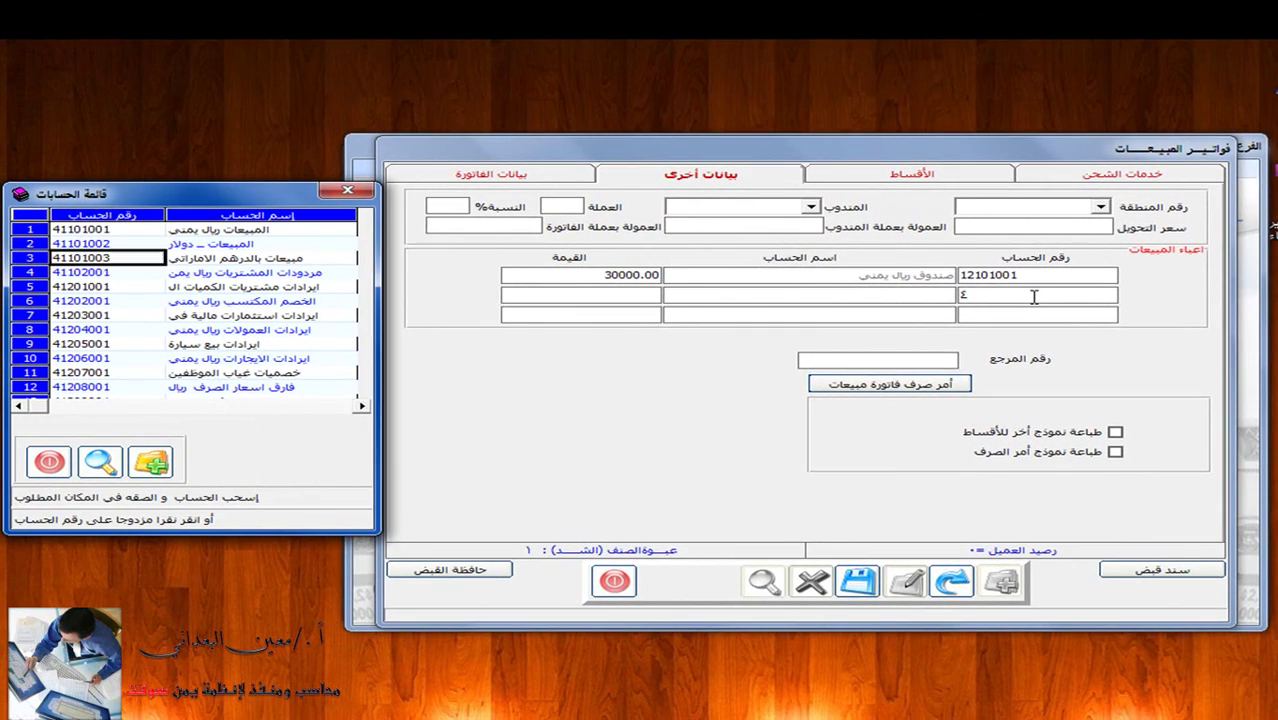
{"action": "key", "text": "Return"}
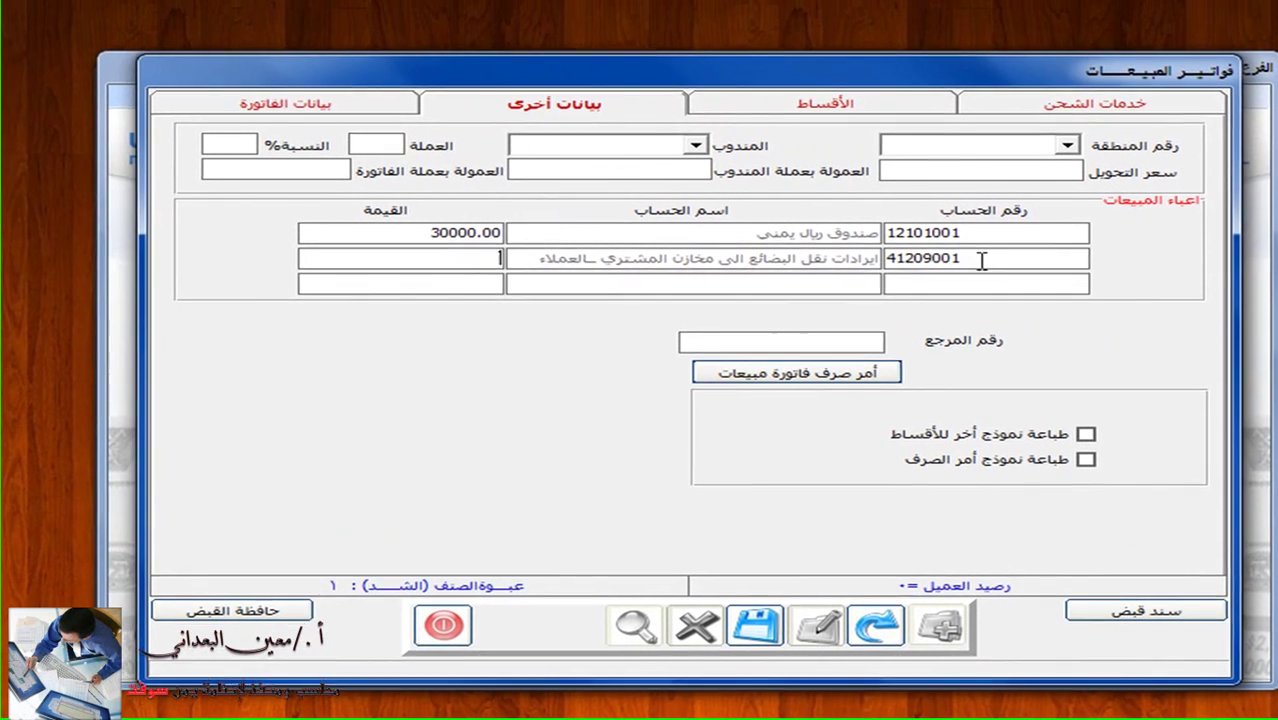
{"action": "type", "text": "30000"}
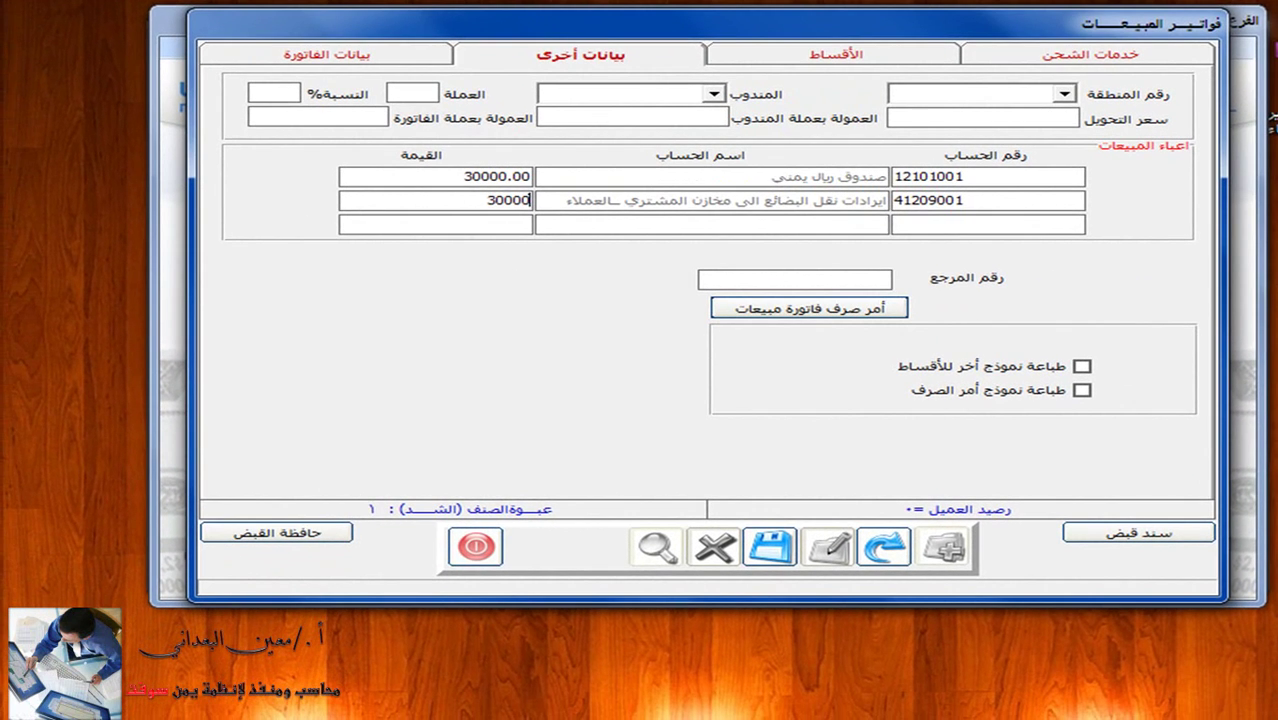
{"action": "key", "text": "Return"}
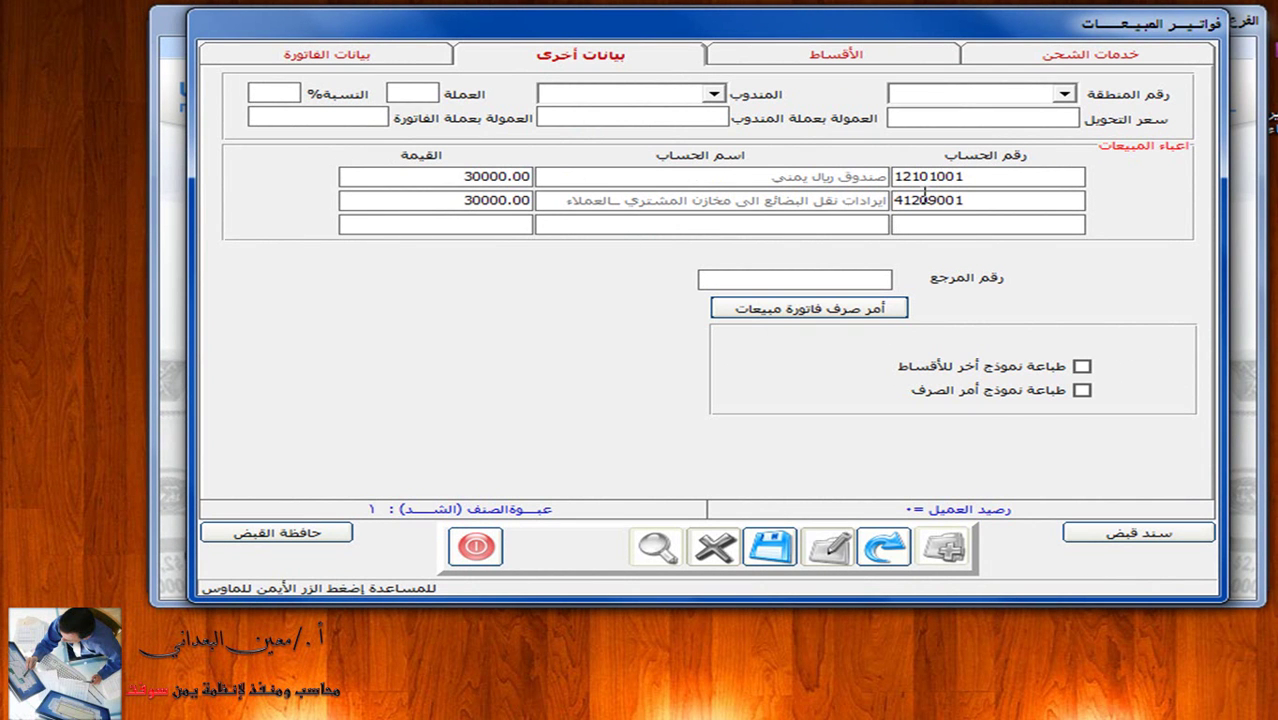
{"action": "double_click", "coordinate": [975, 172]}
{"action": "key", "text": "Delete"}
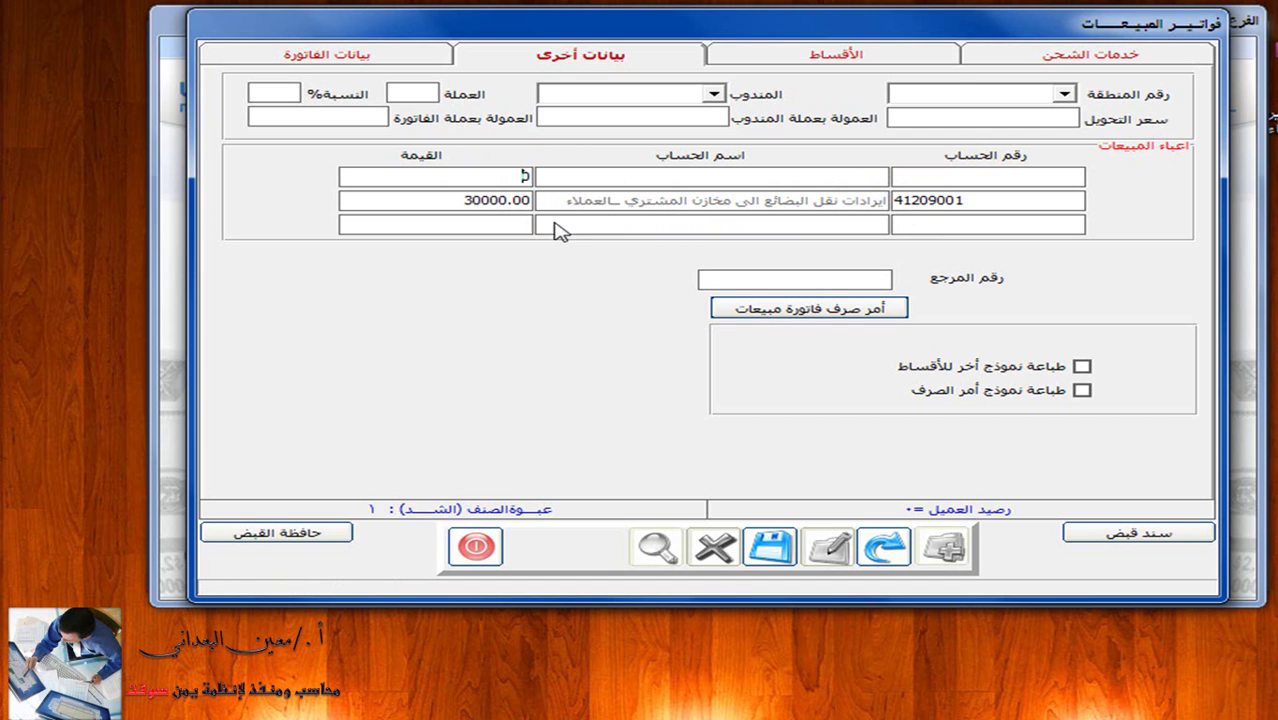
{"action": "left_click", "coordinate": [422, 52]}
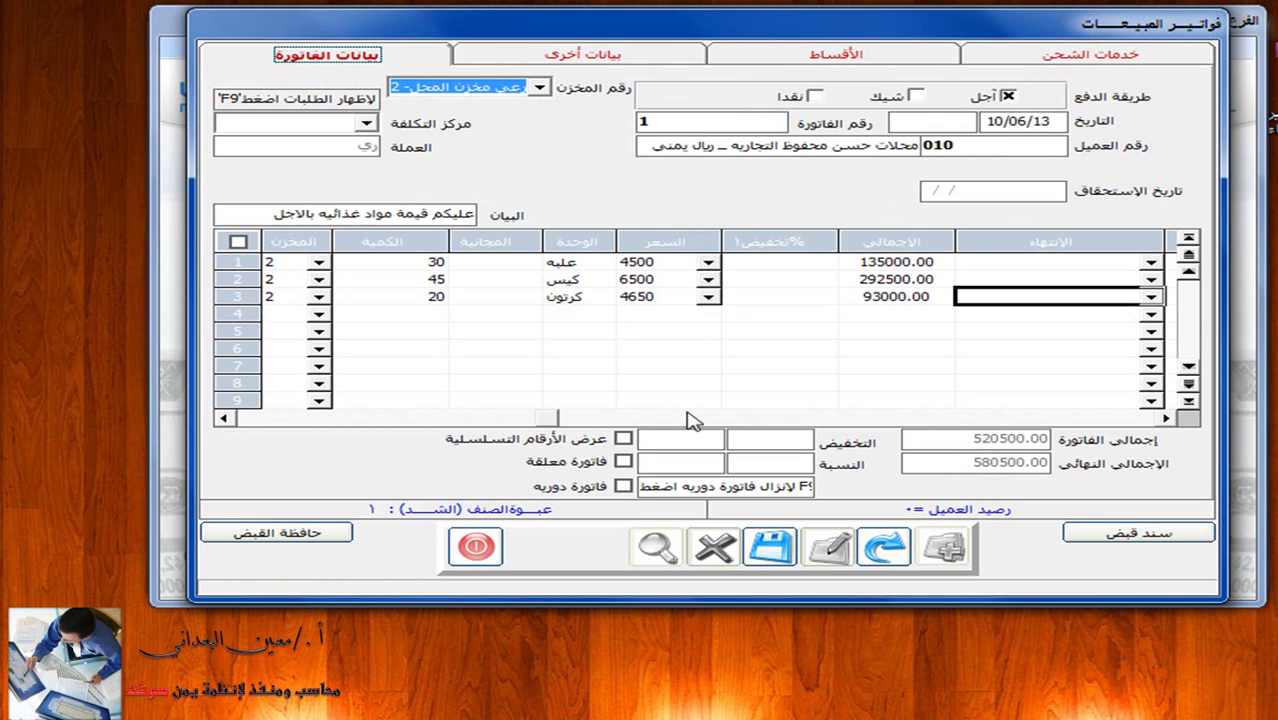
Step: Save the invoice and preview it on screen: 30,000 additional charges, 550,500 net total
{"action": "left_click", "coordinate": [770, 548]}
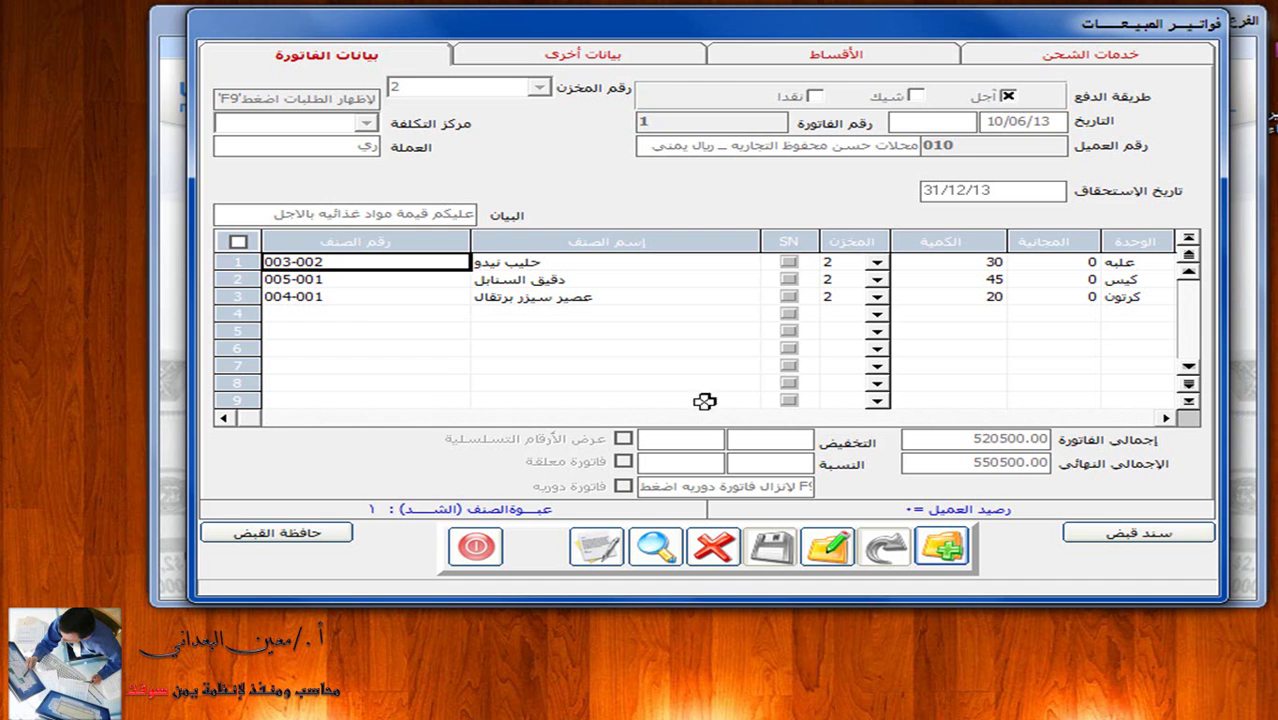
{"action": "left_click", "coordinate": [600, 543]}
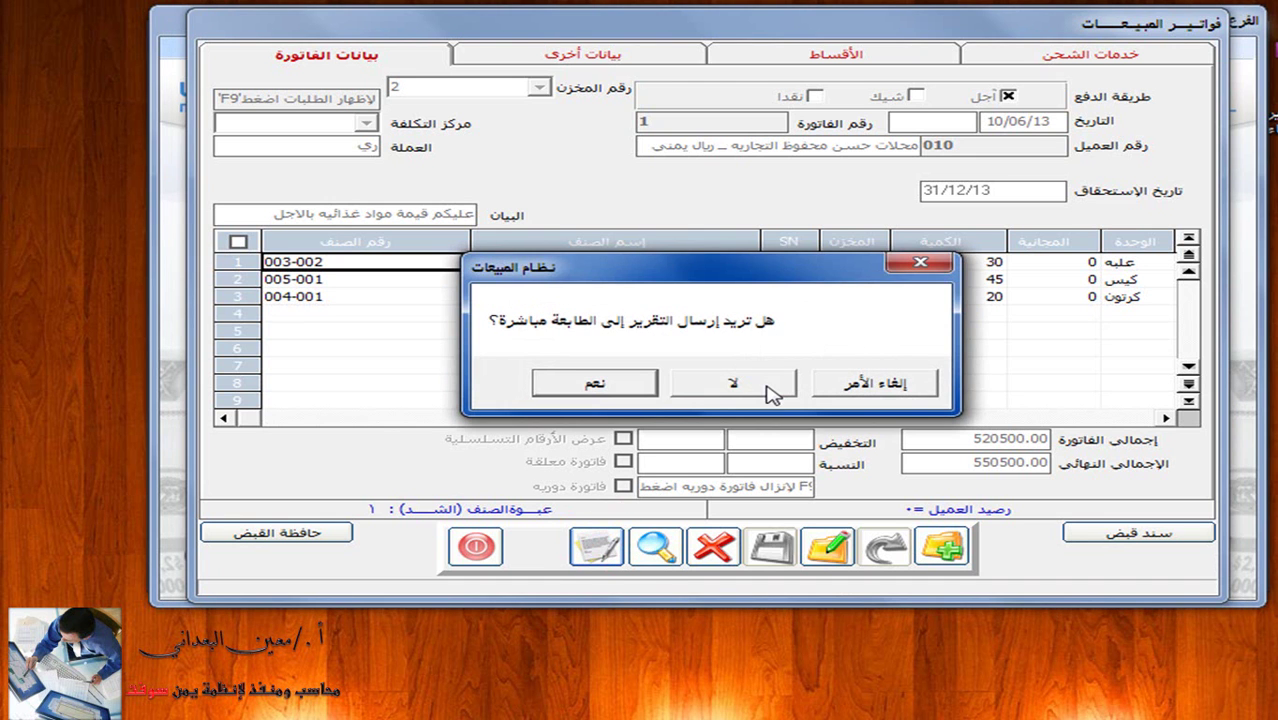
{"action": "left_click", "coordinate": [772, 393]}
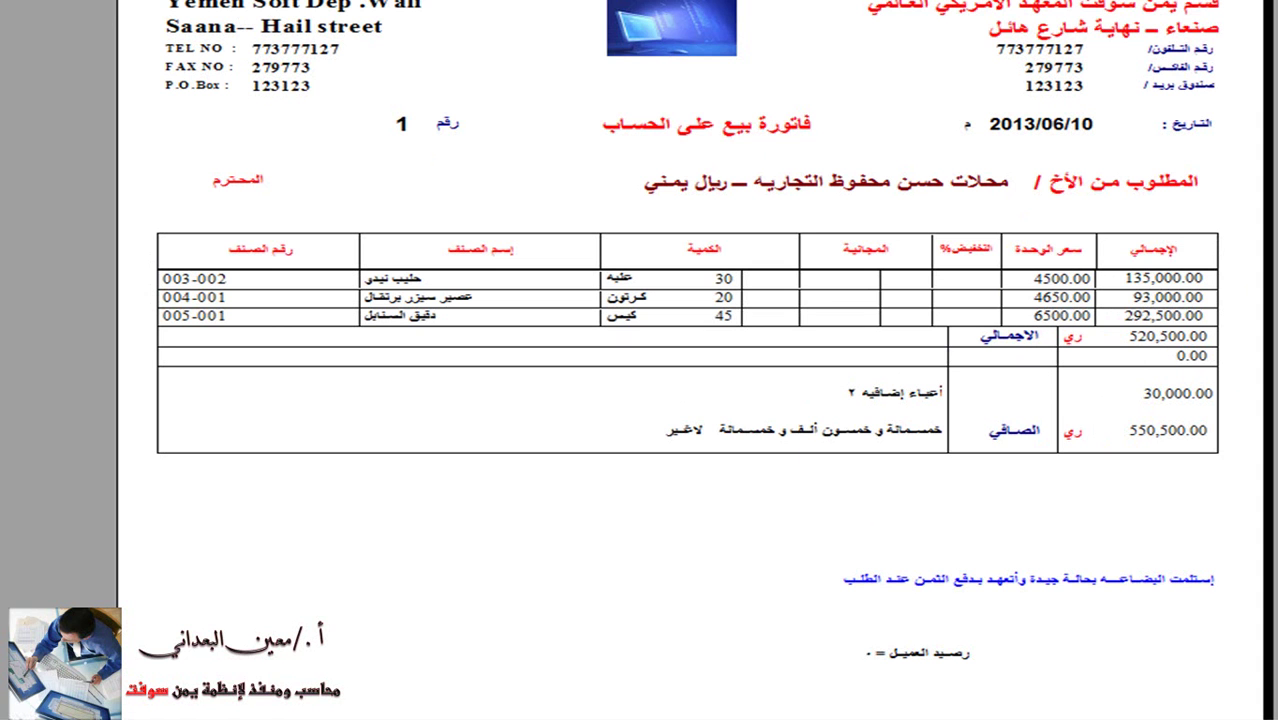
{"action": "key", "text": "Escape"}
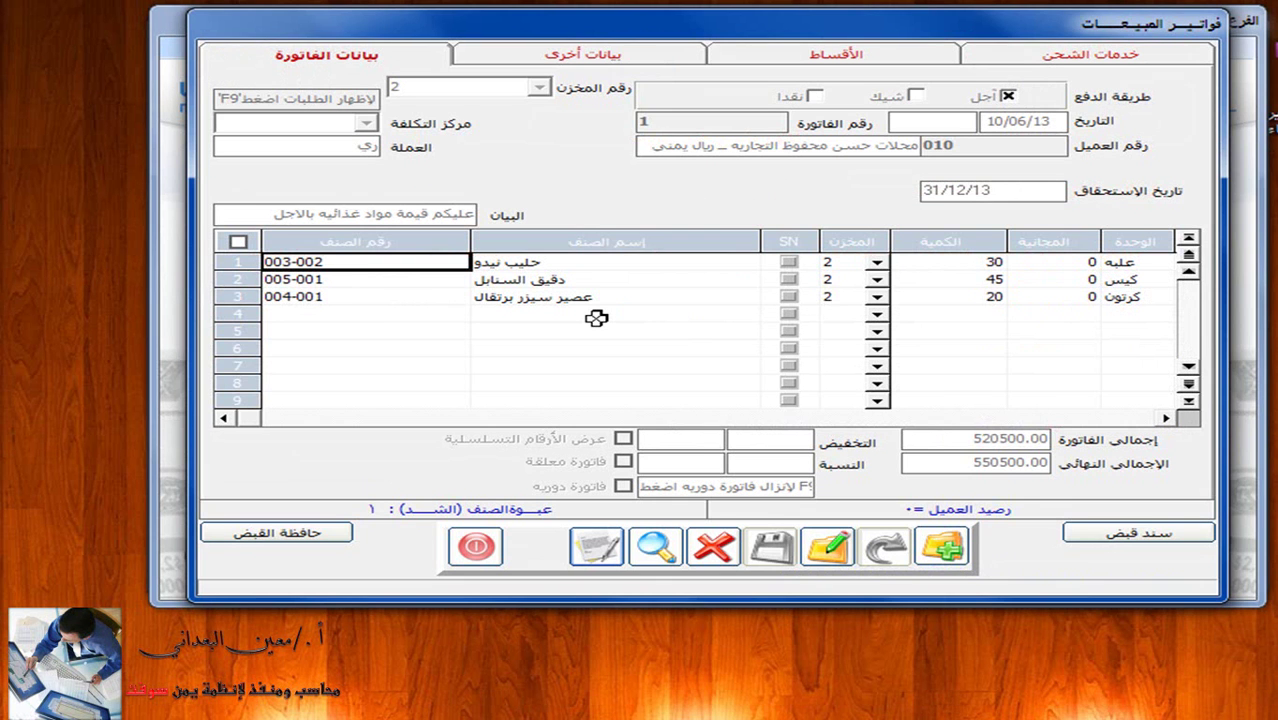
Step: Post credit (أجل-4) sales invoice 1 dated 10/06/2013 to the general ledger
{"action": "left_click", "coordinate": [477, 545]}
{"action": "left_click", "coordinate": [515, 47]}
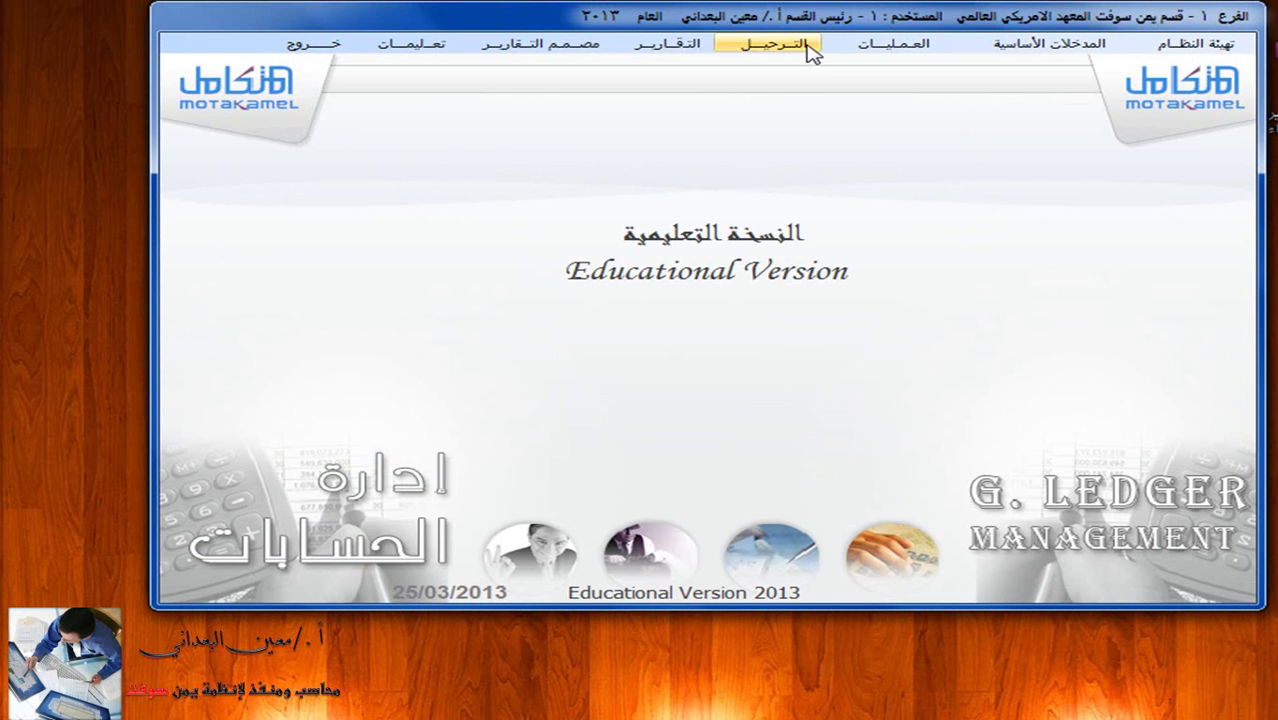
{"action": "left_click", "coordinate": [811, 49]}
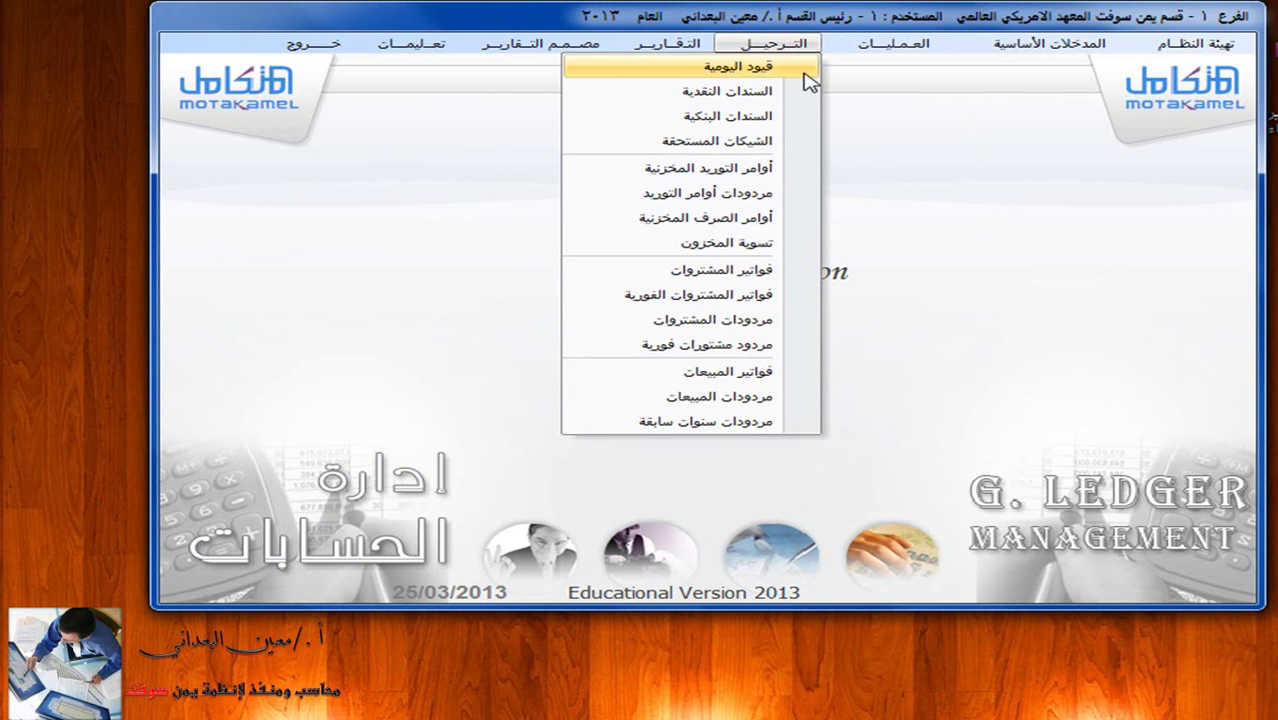
{"action": "left_click", "coordinate": [801, 373]}
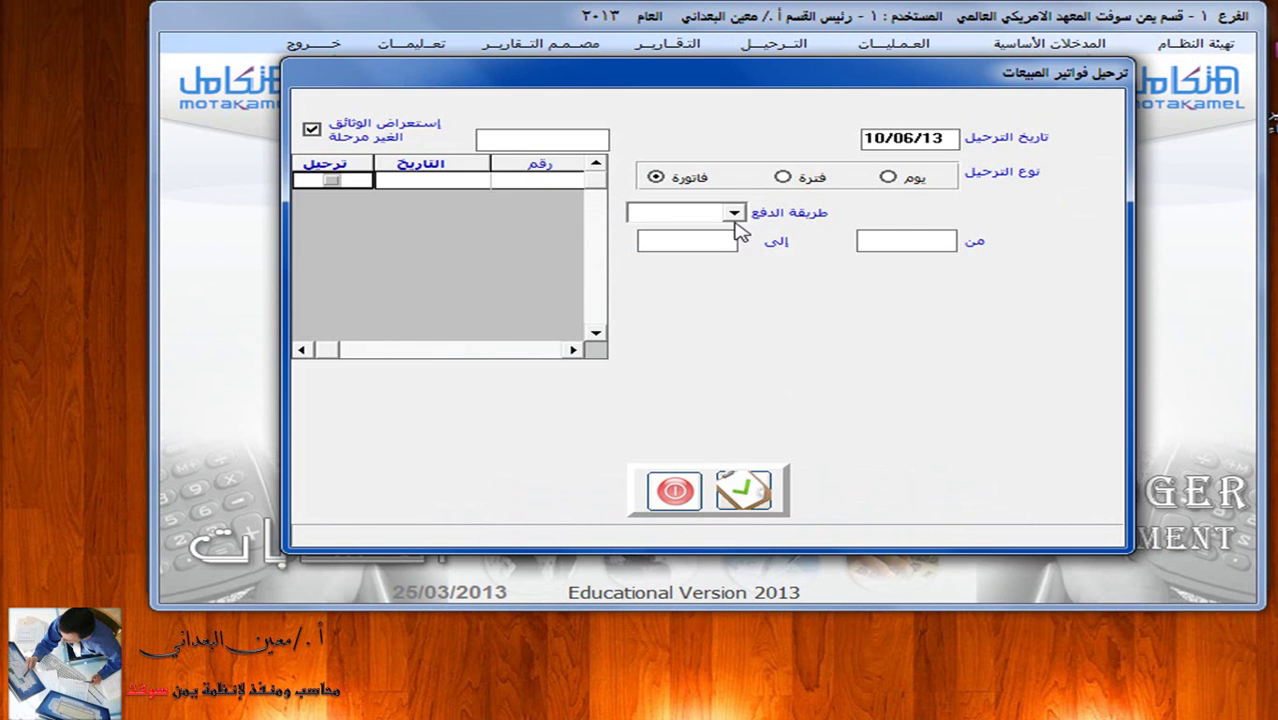
{"action": "left_click", "coordinate": [733, 213]}
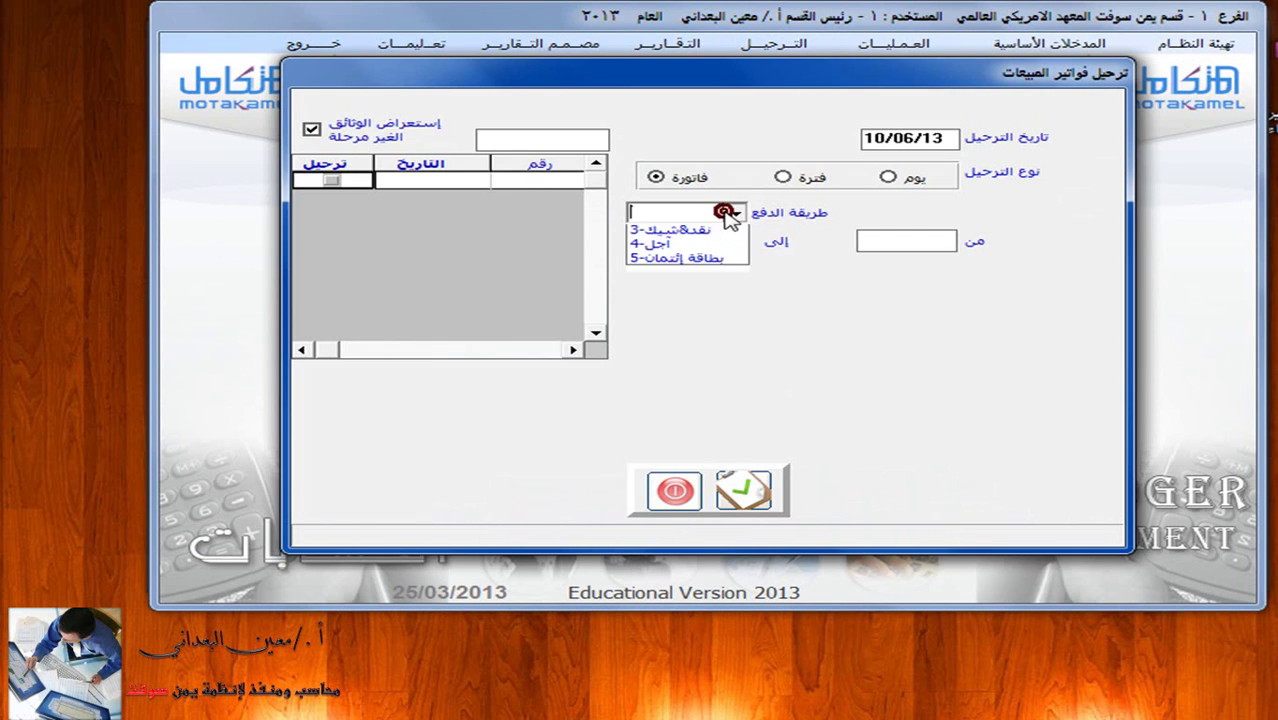
{"action": "left_click", "coordinate": [721, 276]}
{"action": "left_click", "coordinate": [690, 176]}
{"action": "left_click", "coordinate": [678, 177]}
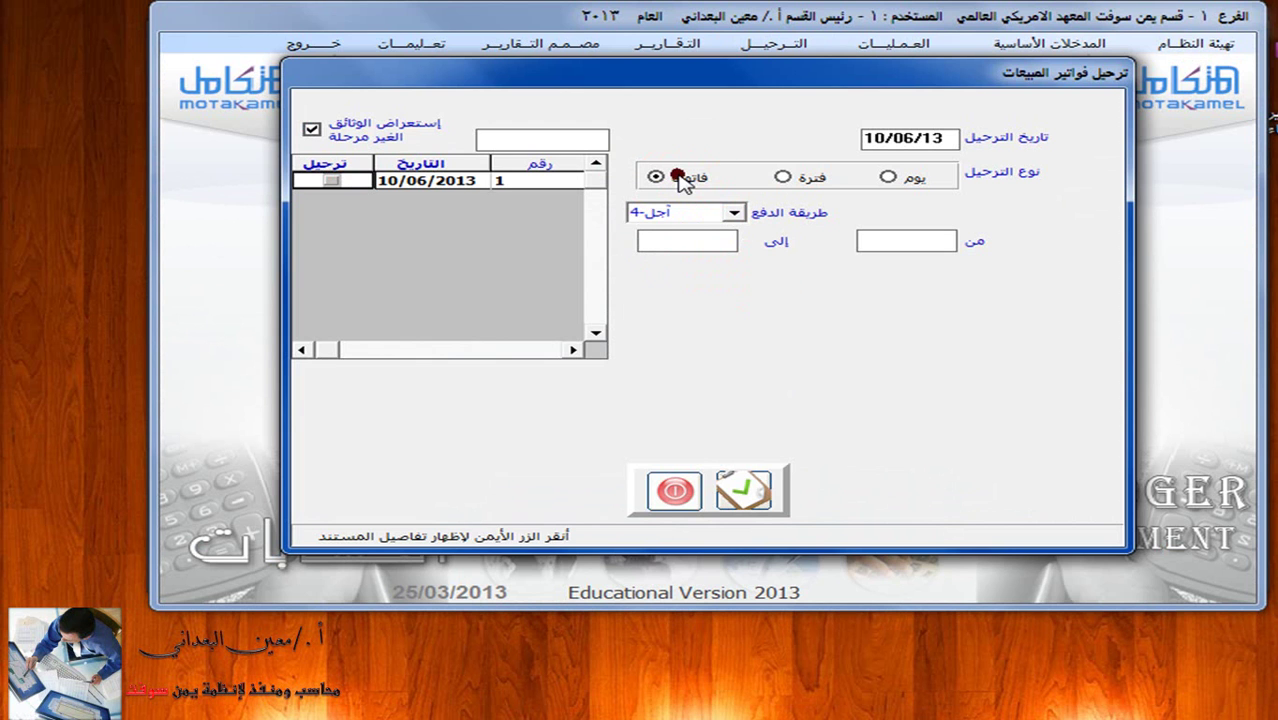
{"action": "left_click", "coordinate": [332, 181]}
{"action": "right_click", "coordinate": [414, 180]}
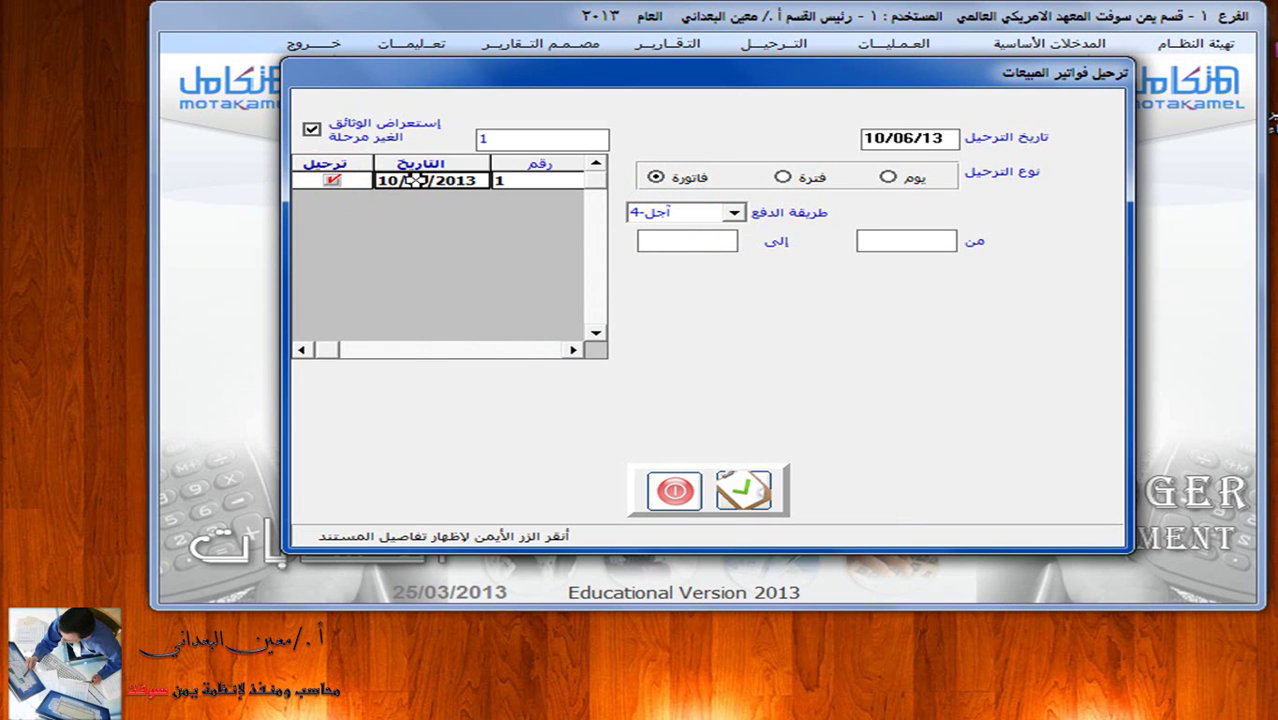
{"action": "left_click", "coordinate": [738, 484]}
{"action": "left_click", "coordinate": [674, 489]}
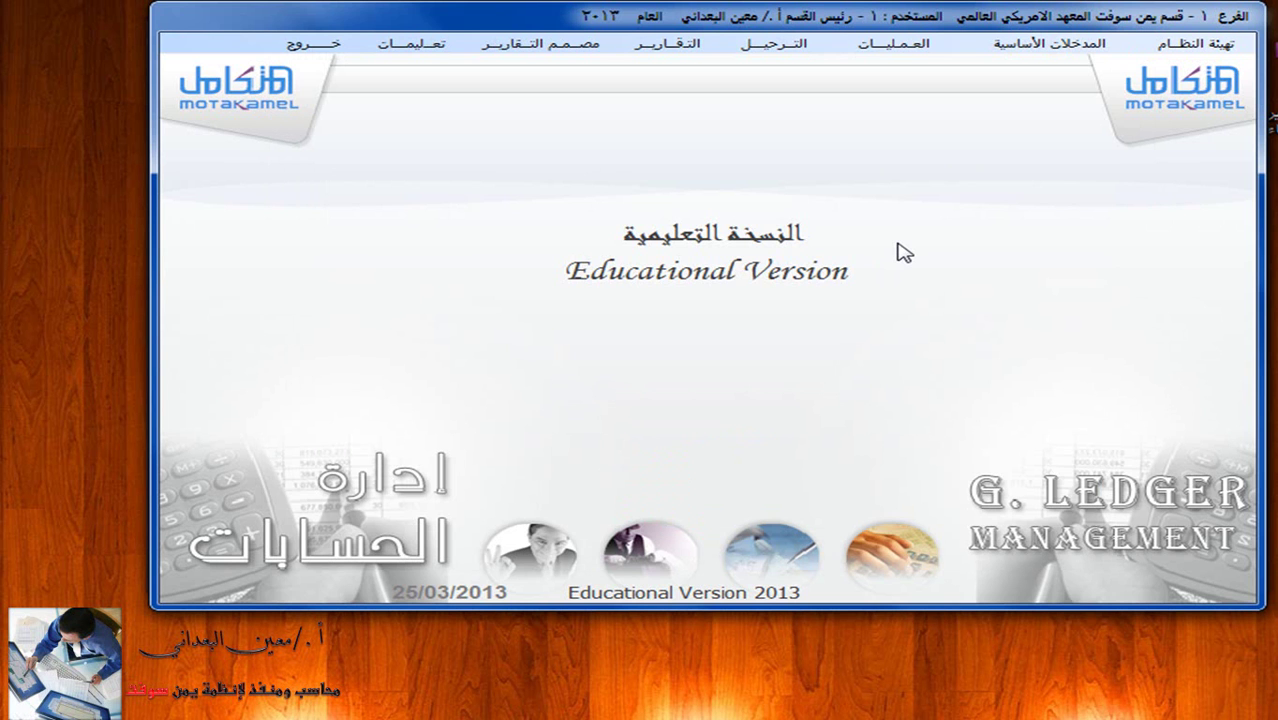
Step: Run the general journal report for credit (أجل-4) sales invoices, 01/01/13 to 10/06/13
{"action": "left_click", "coordinate": [309, 44]}
{"action": "left_click", "coordinate": [1214, 180]}
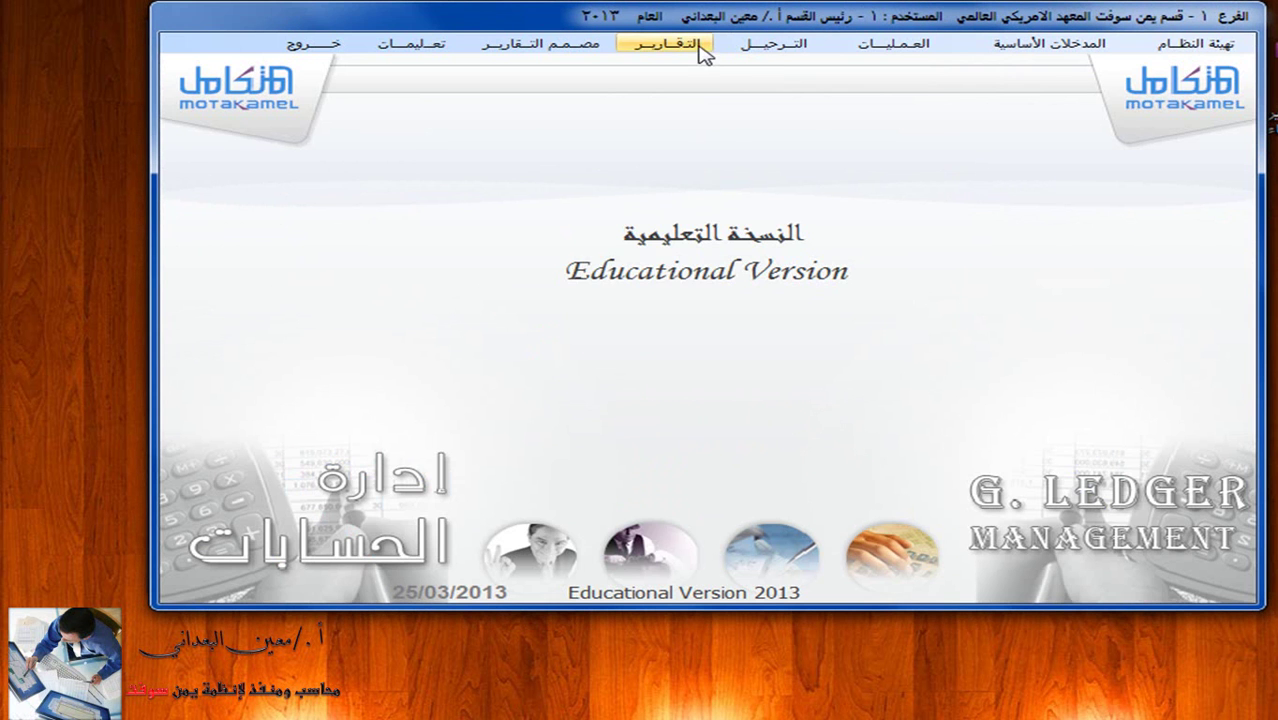
{"action": "left_click", "coordinate": [700, 44]}
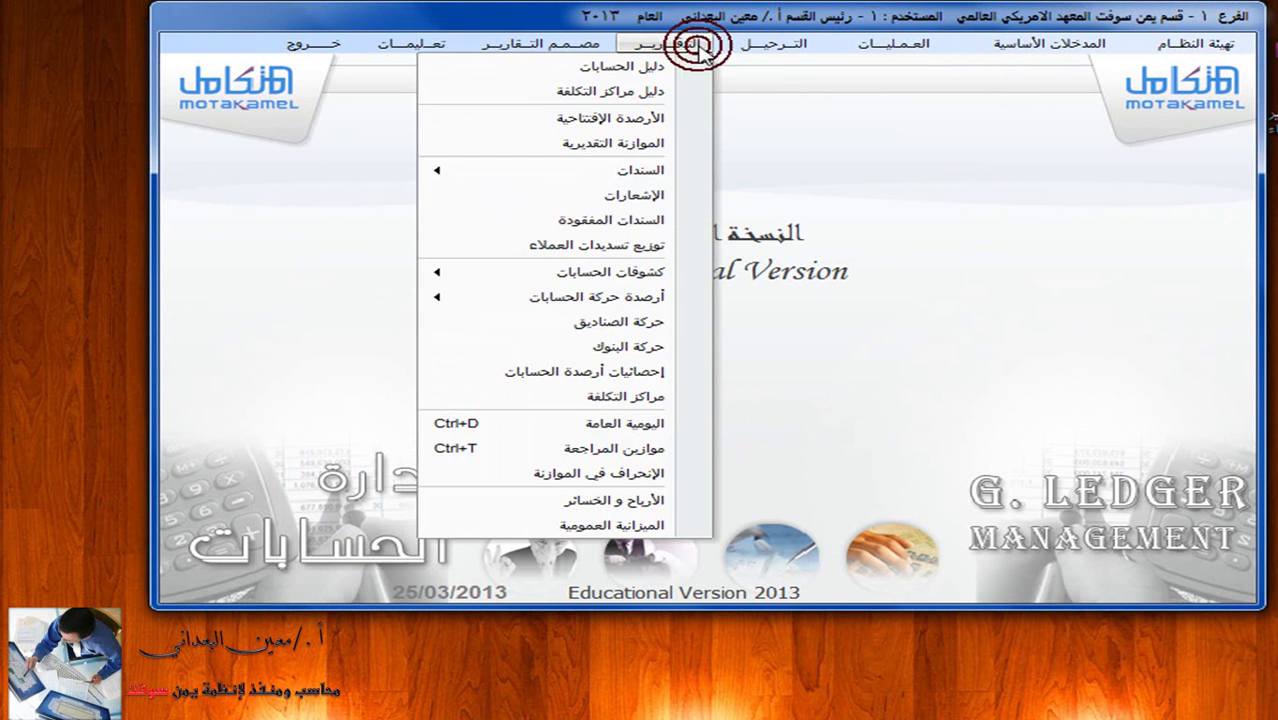
{"action": "left_click", "coordinate": [700, 428]}
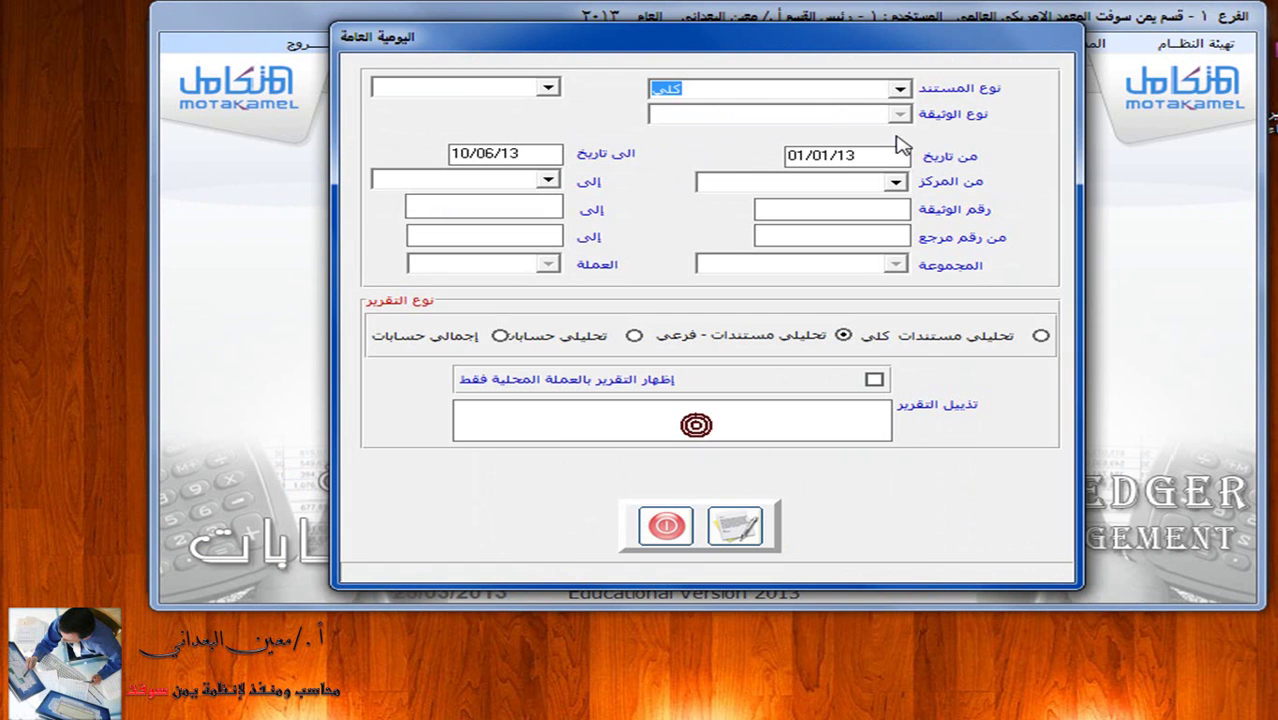
{"action": "left_click", "coordinate": [900, 89]}
{"action": "left_click", "coordinate": [762, 179]}
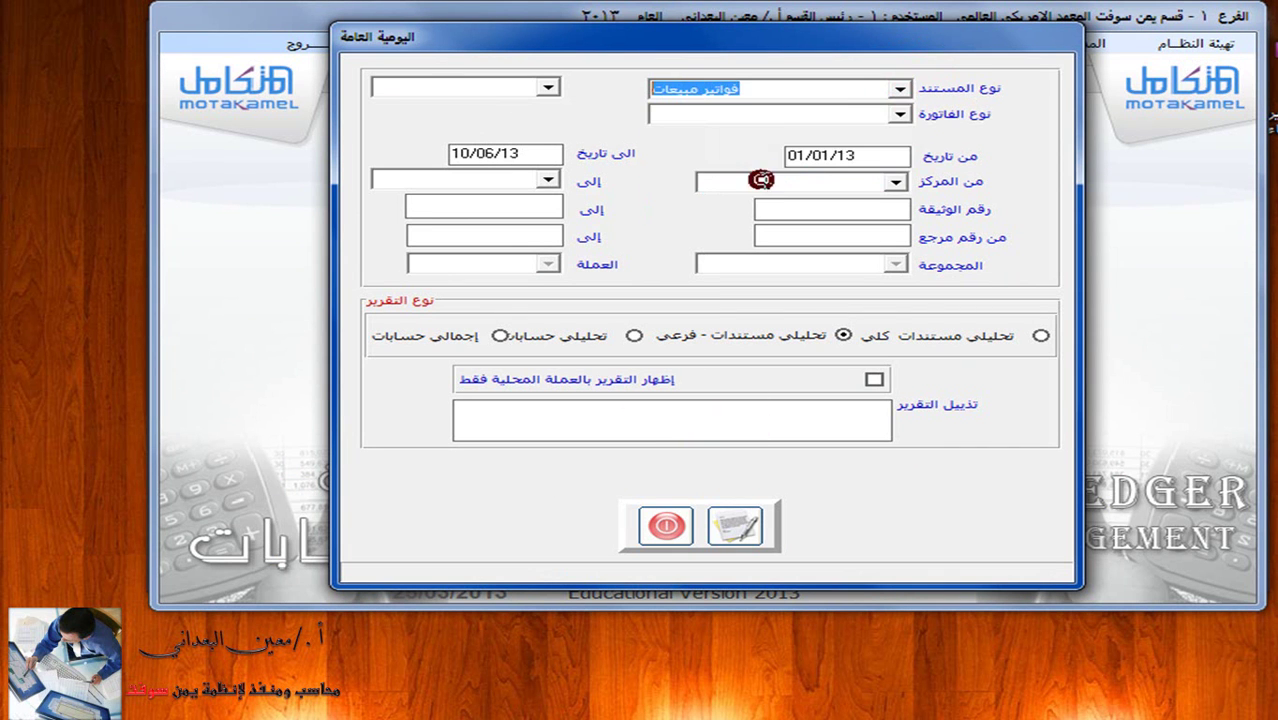
{"action": "left_click", "coordinate": [900, 114]}
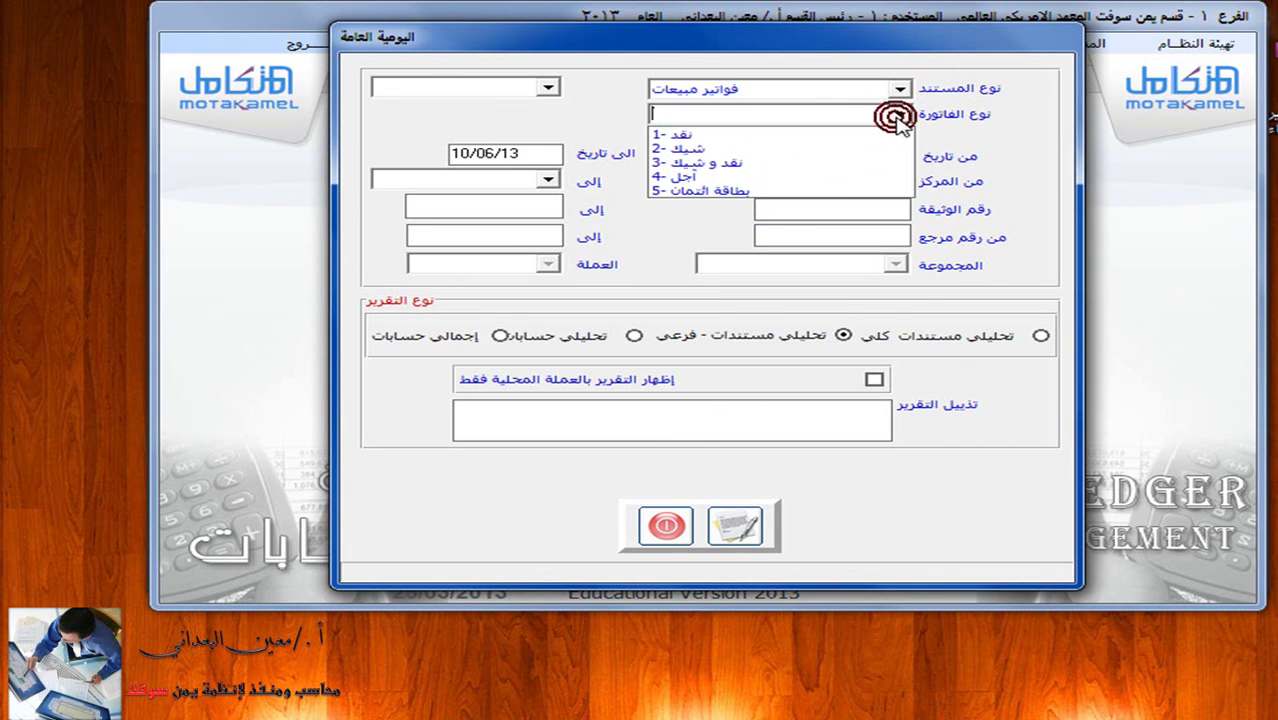
{"action": "left_click", "coordinate": [838, 180]}
{"action": "left_click", "coordinate": [735, 525]}
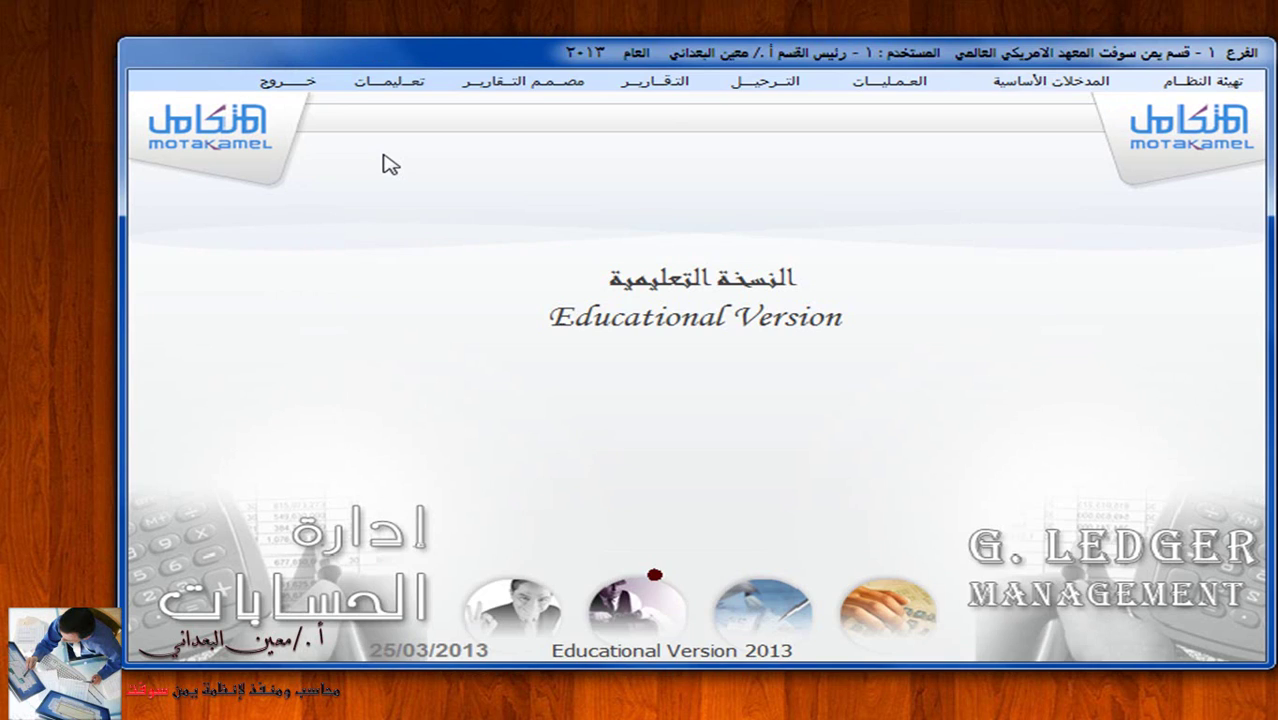
Step: Exit the ledger and open a blank sales invoice form from the Sales operations menu
{"action": "left_click", "coordinate": [300, 81]}
{"action": "left_click", "coordinate": [1222, 356]}
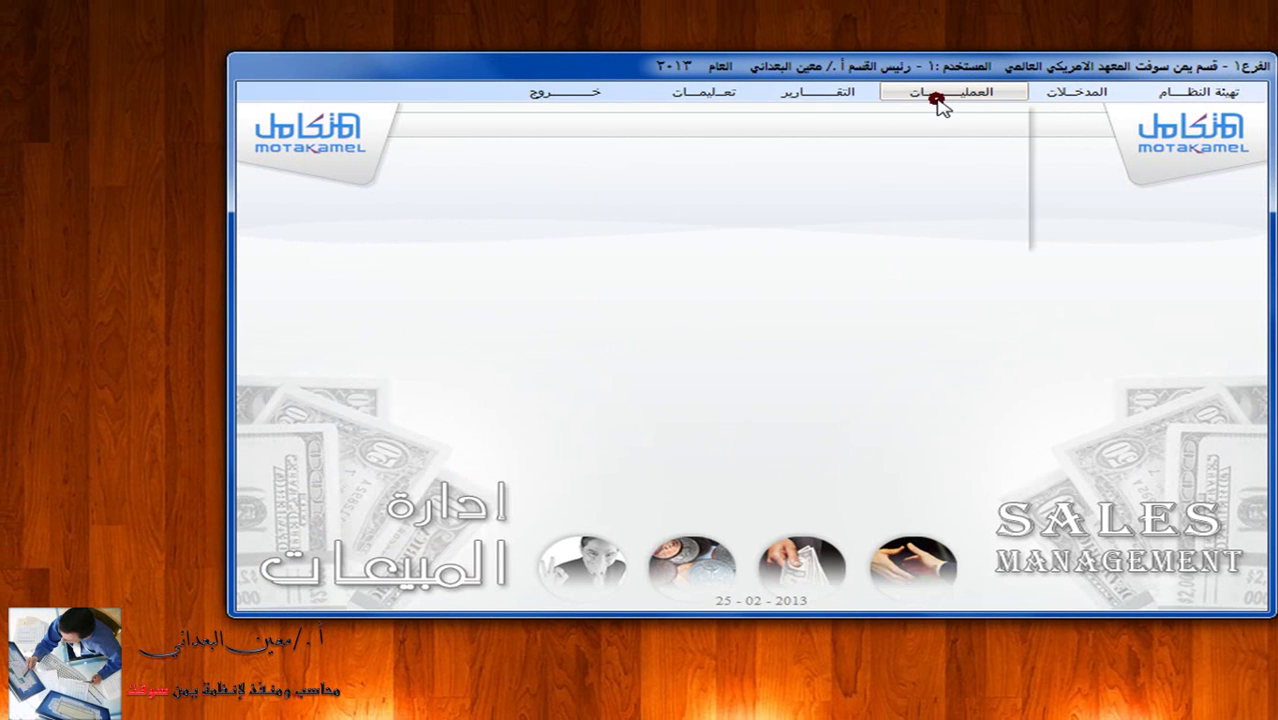
{"action": "left_click", "coordinate": [937, 100]}
{"action": "left_click", "coordinate": [1001, 186]}
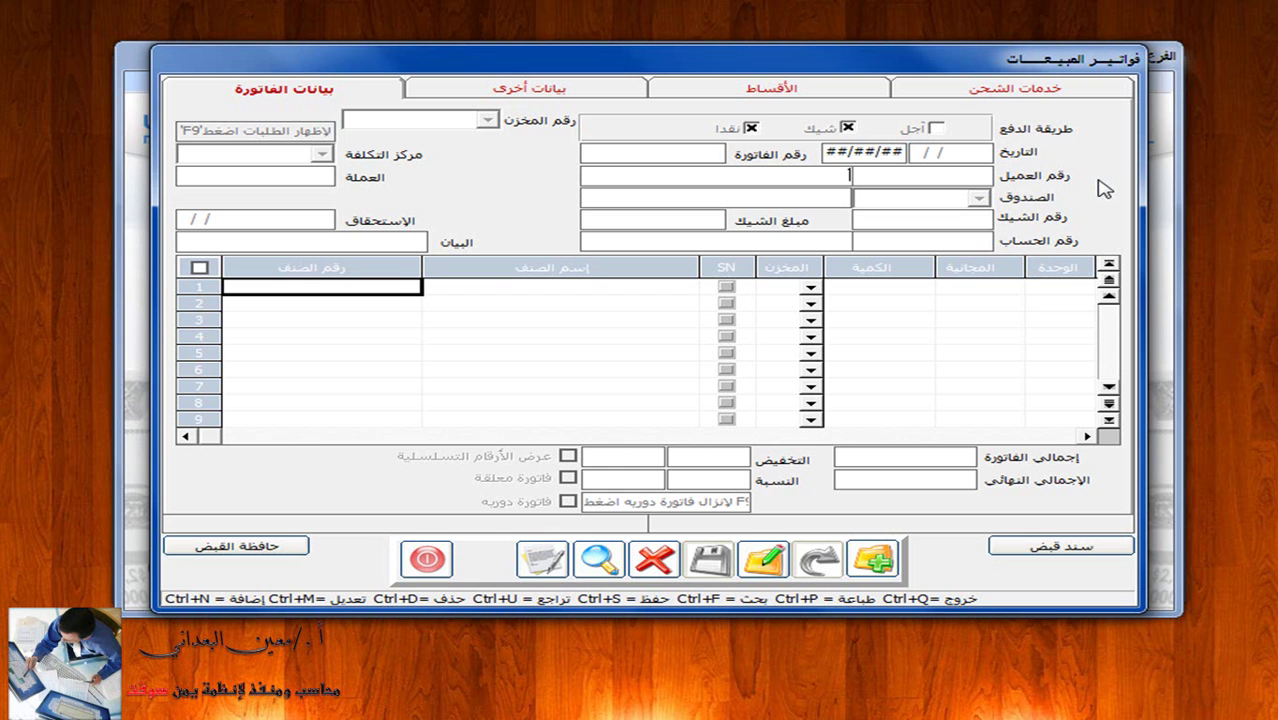
{"action": "key", "text": "super+Tab"}
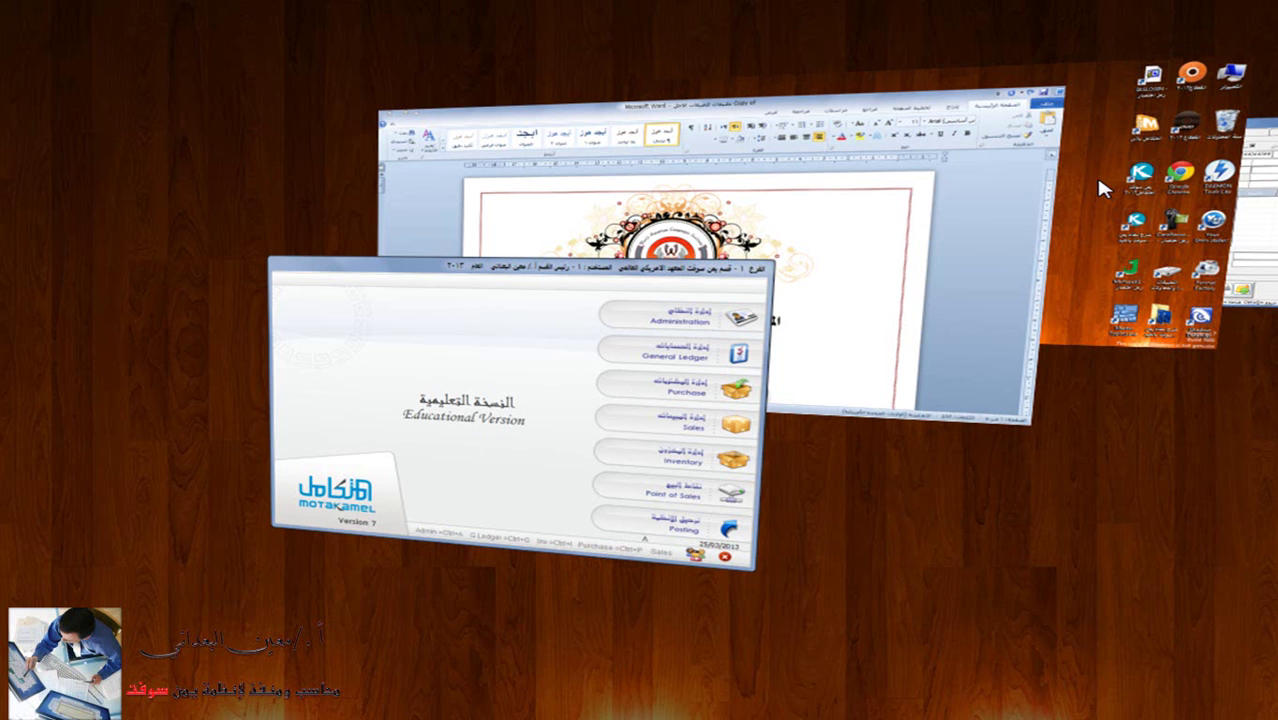
Step: Read the Word exercise: credit sale of three phones to I Phone trading with 5% tax
{"action": "key", "text": "super+Tab"}
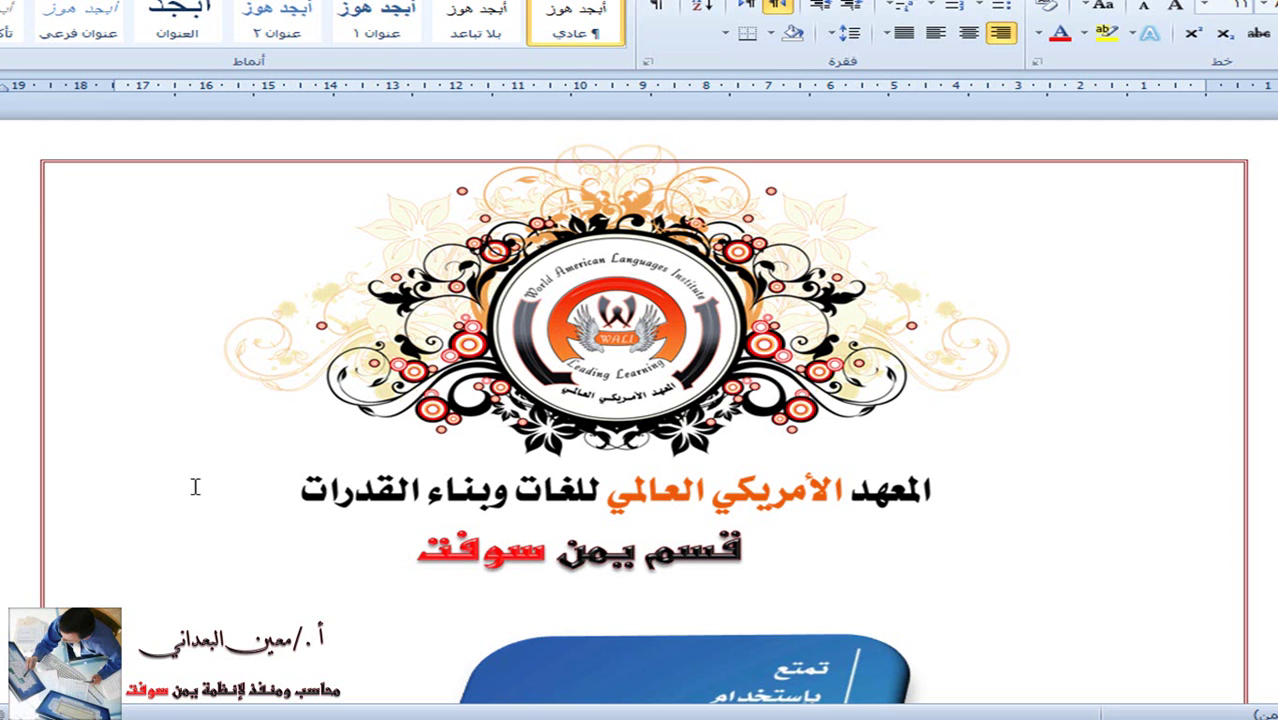
{"action": "scroll", "coordinate": [200, 491], "scroll_direction": "down", "scroll_amount": 2}
{"action": "scroll", "coordinate": [200, 491], "scroll_direction": "down", "scroll_amount": 10}
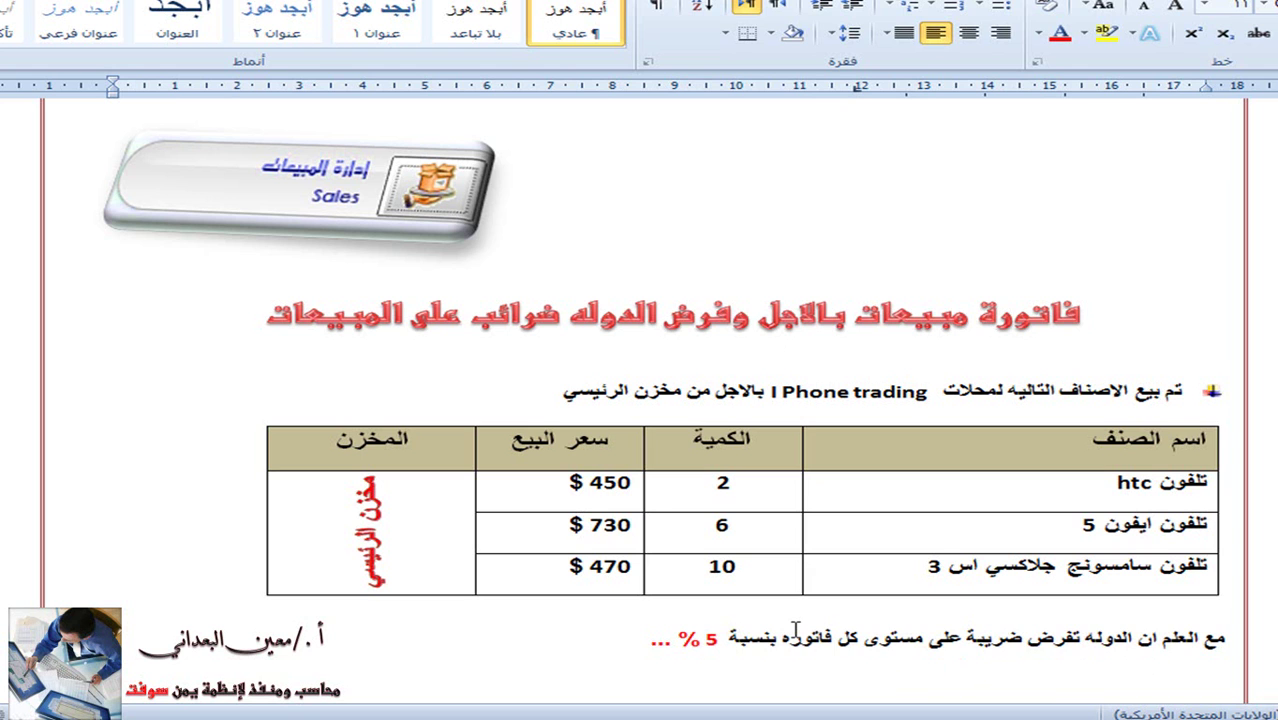
{"action": "key", "text": "super+Tab"}
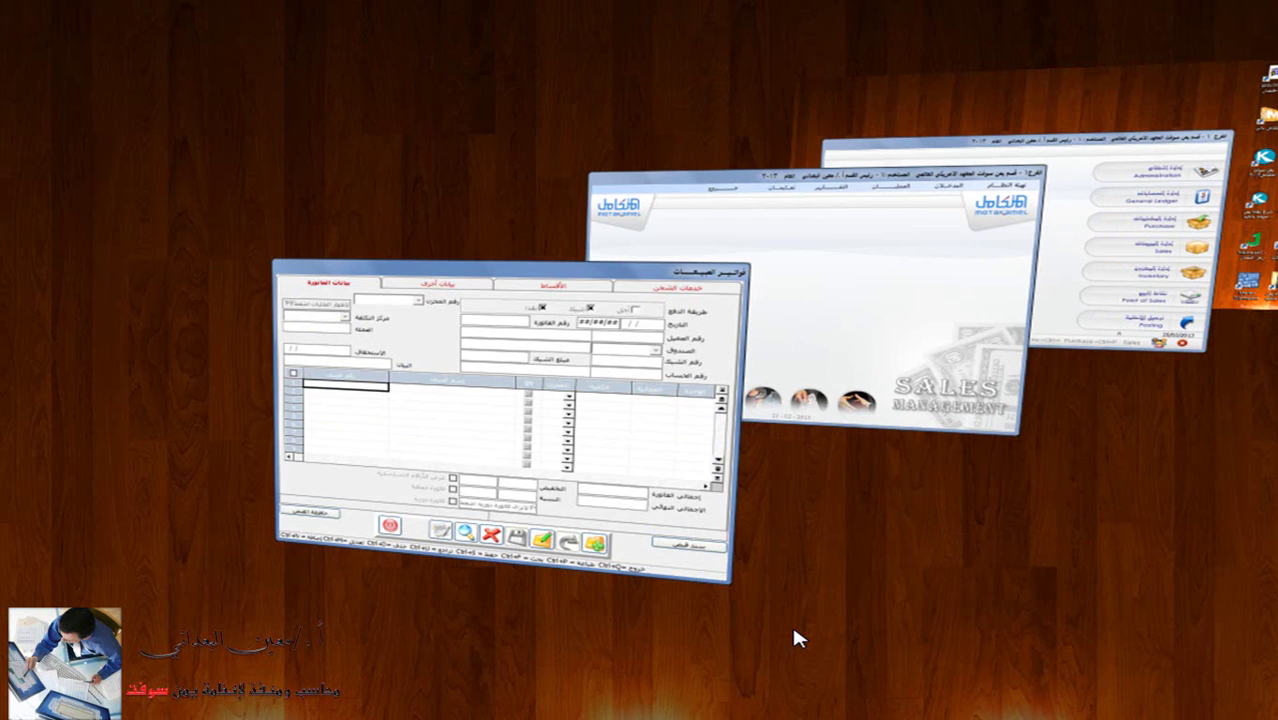
Step: Close the empty sales invoice and reopen the Sales module
{"action": "key", "text": "super+Tab"}
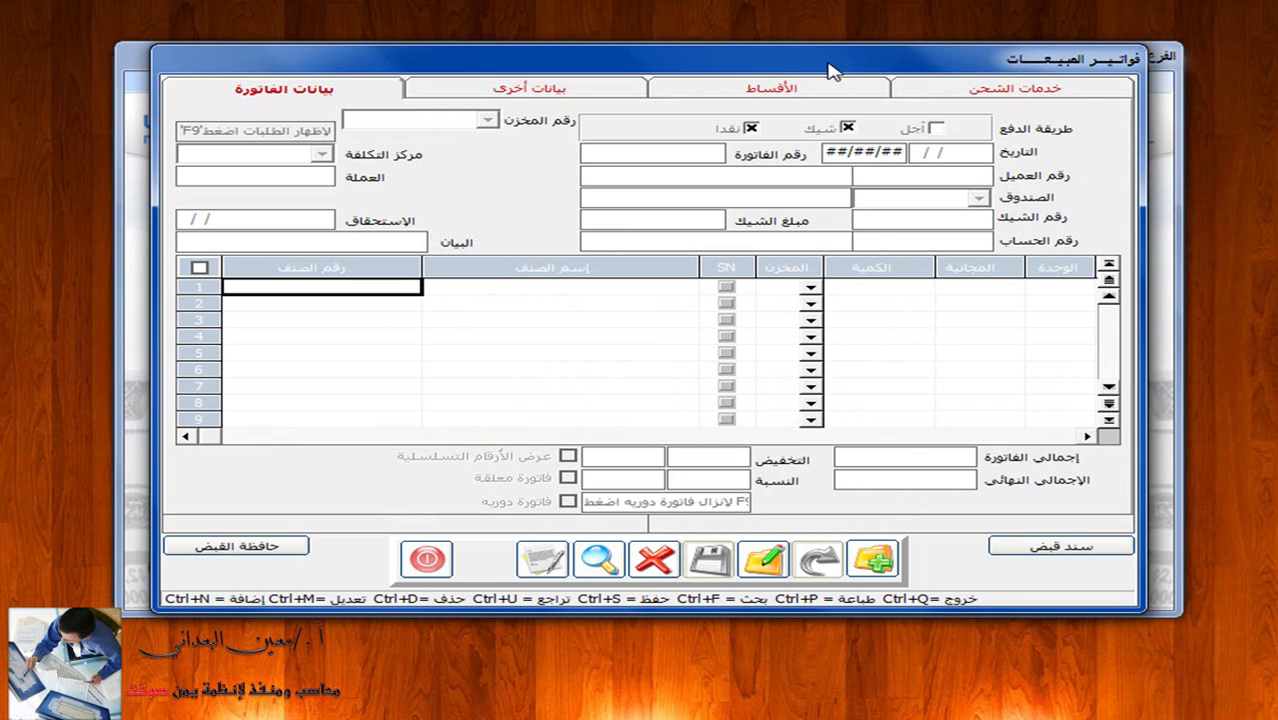
{"action": "left_click", "coordinate": [426, 558]}
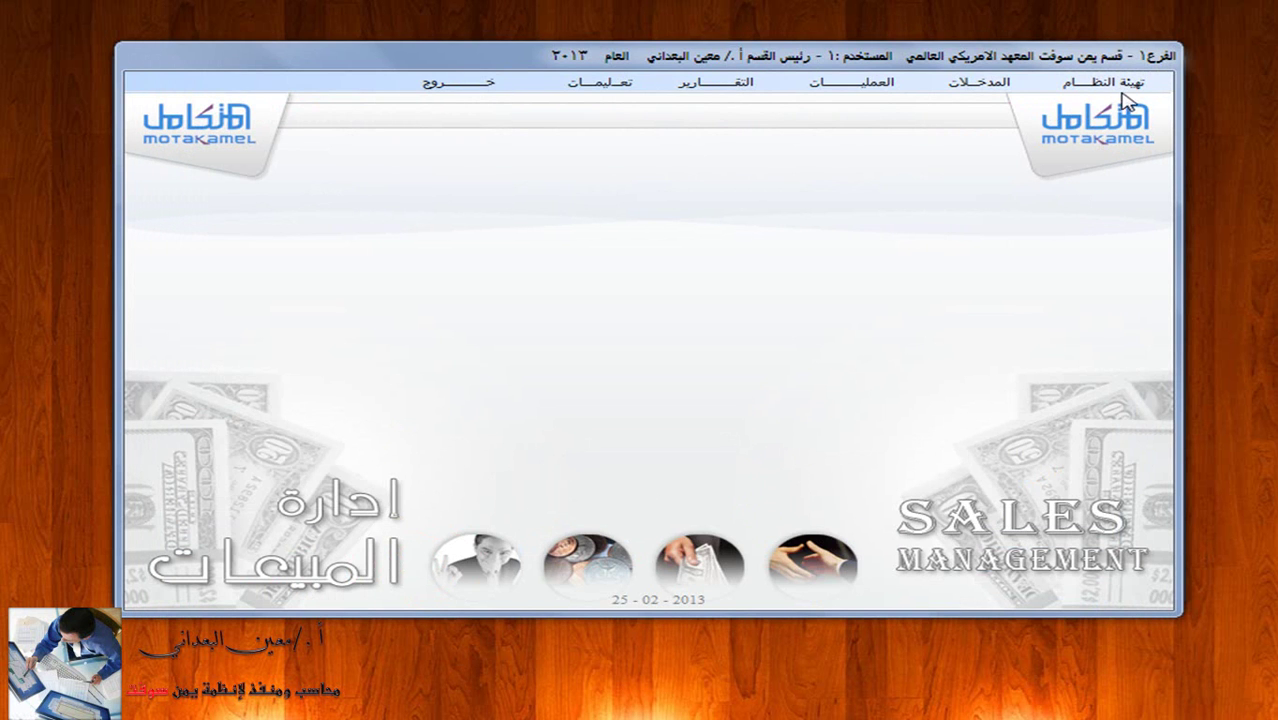
{"action": "left_click", "coordinate": [484, 84]}
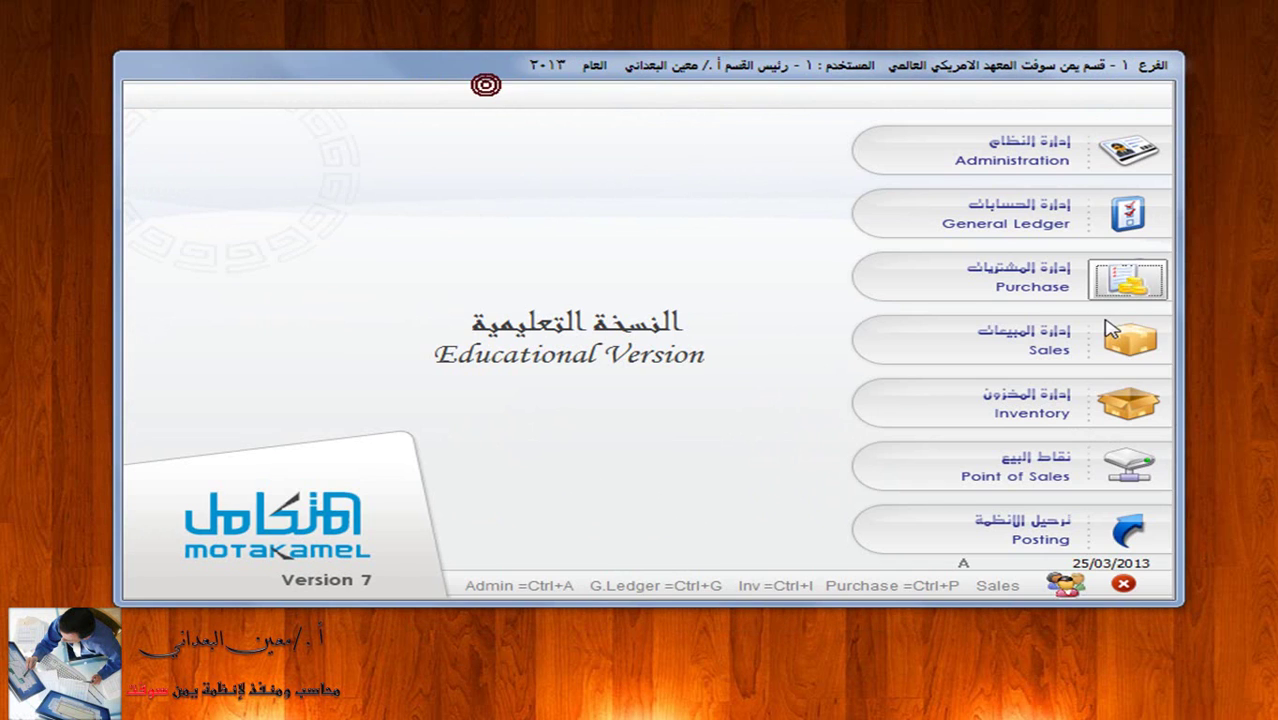
{"action": "left_click", "coordinate": [1127, 345]}
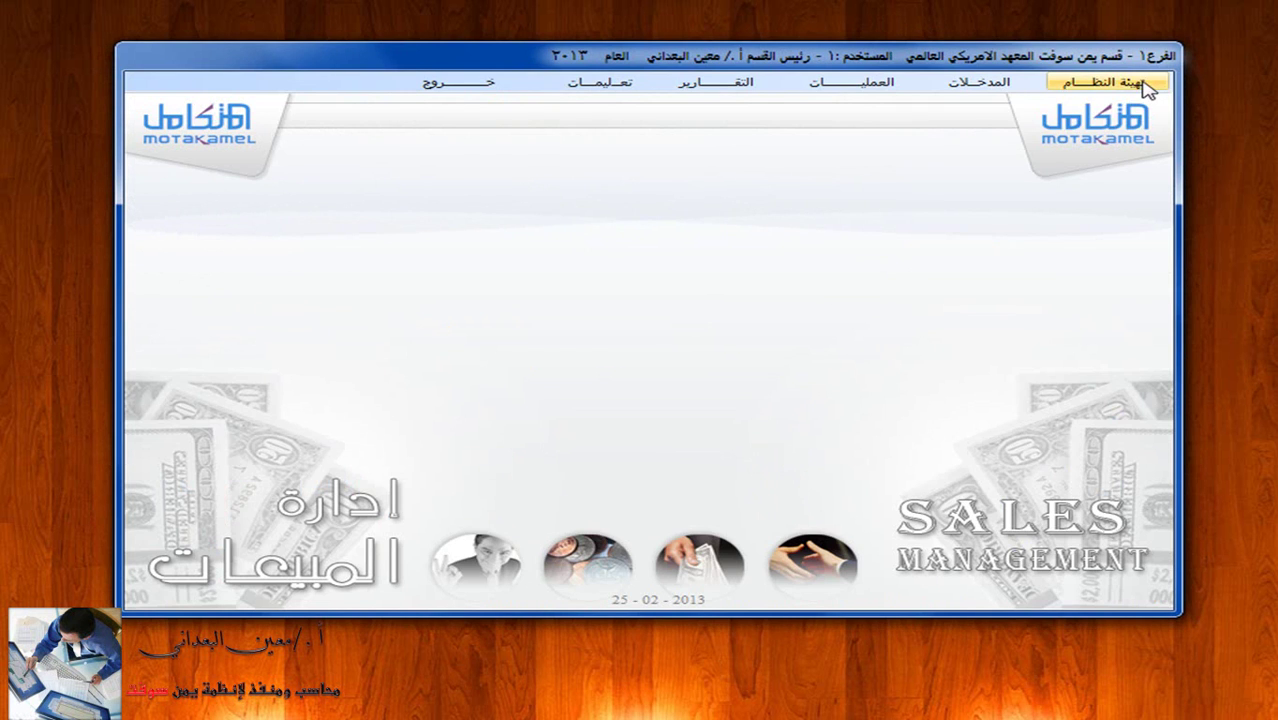
Step: In Sales options' other options page, edit and tick tax at invoice level (الضريبة على مستوى الفاتورة)
{"action": "left_click", "coordinate": [1143, 84]}
{"action": "left_click", "coordinate": [1130, 104]}
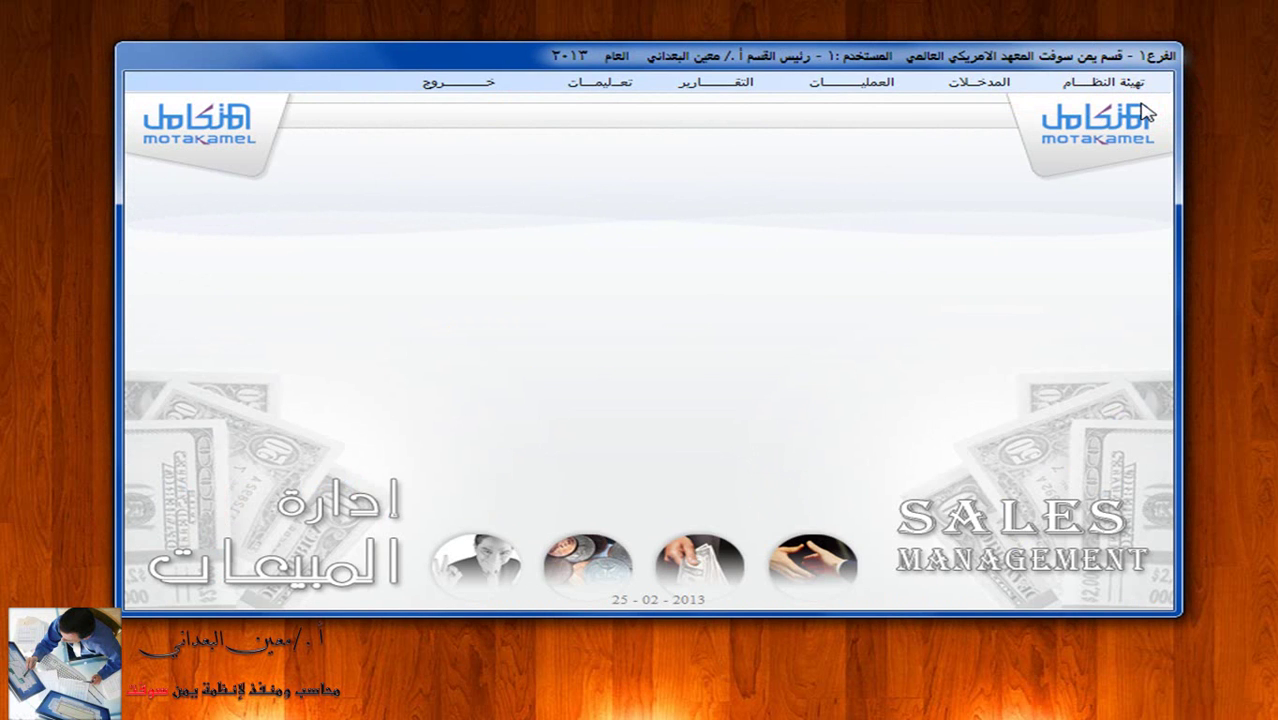
{"action": "left_click", "coordinate": [512, 86]}
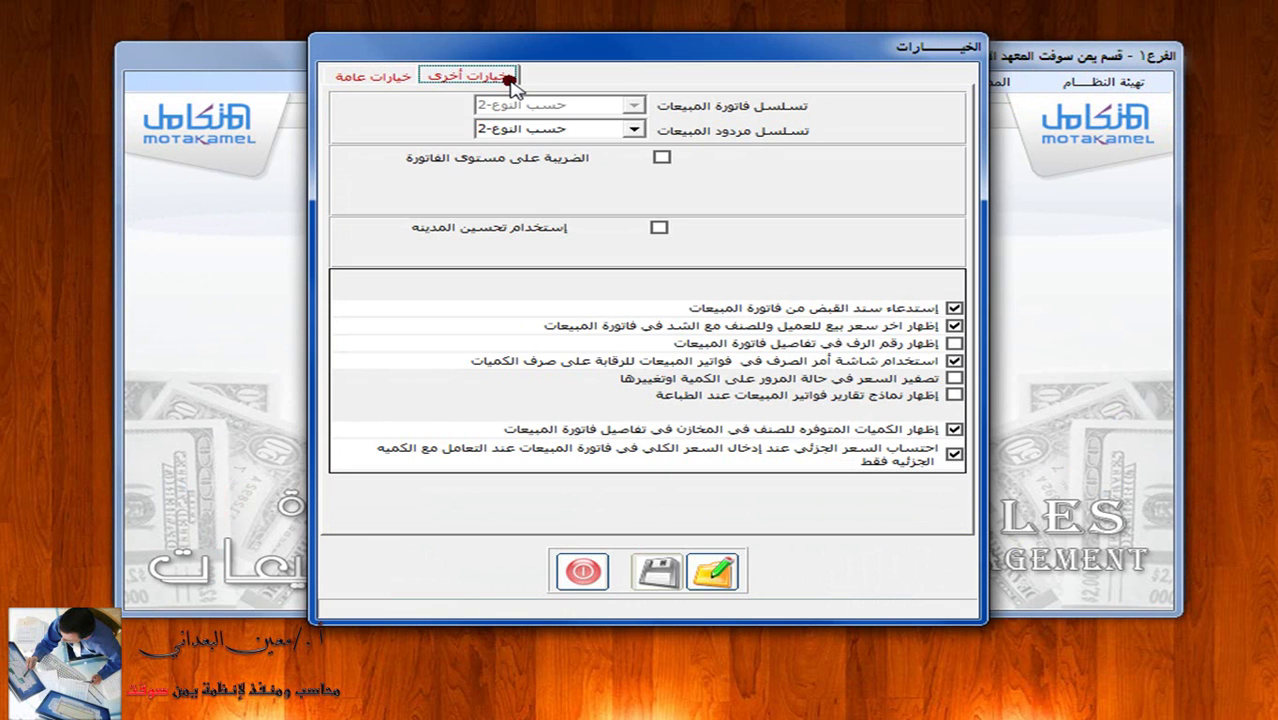
{"action": "left_click", "coordinate": [714, 572]}
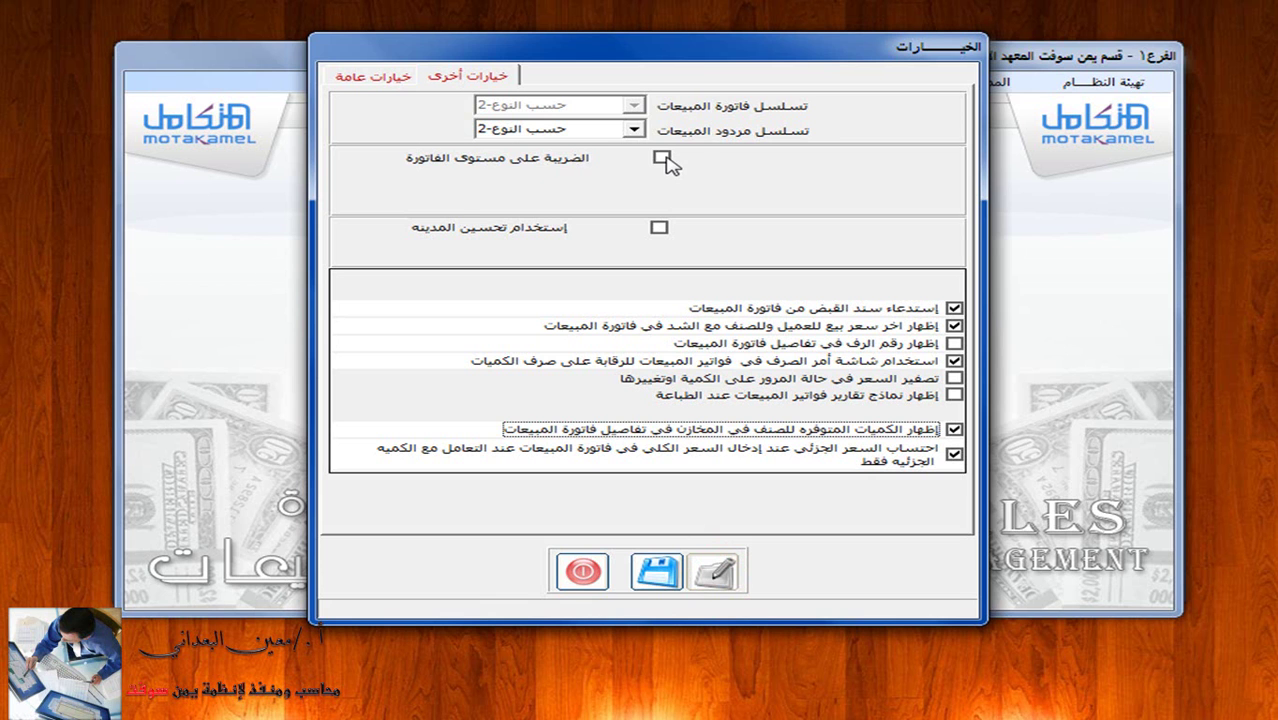
{"action": "left_click", "coordinate": [661, 158]}
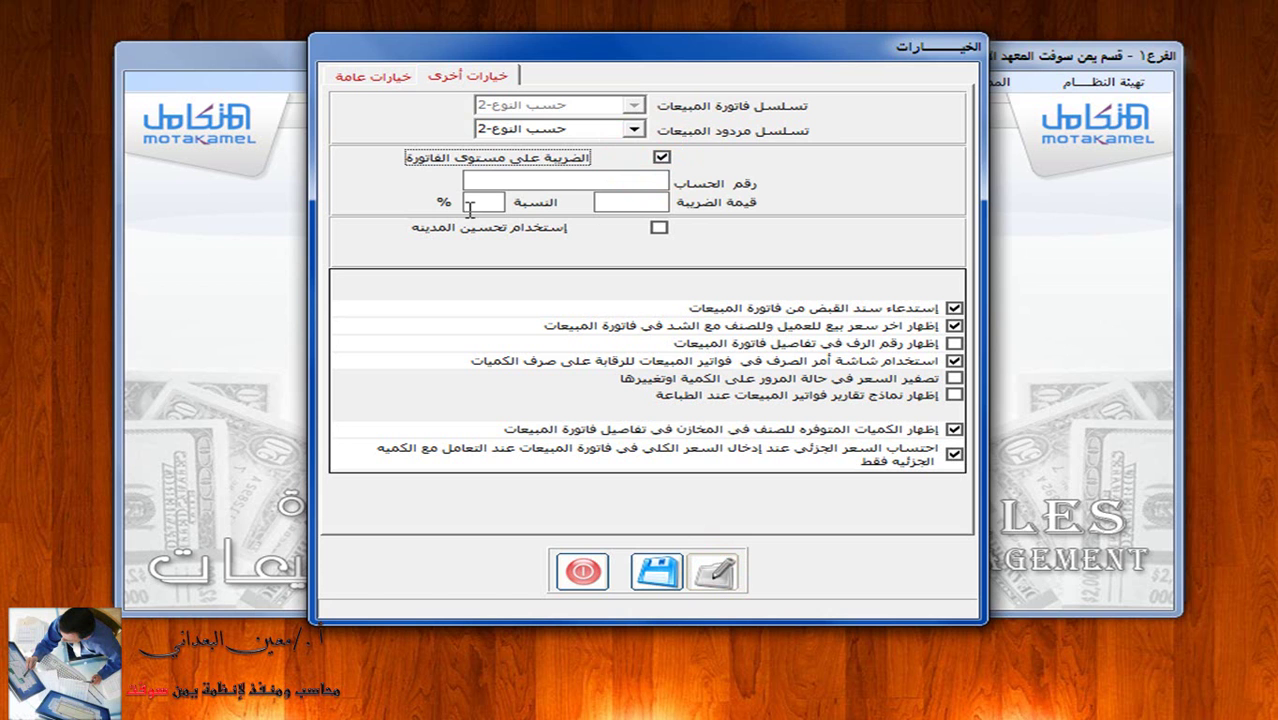
{"action": "left_click", "coordinate": [589, 179]}
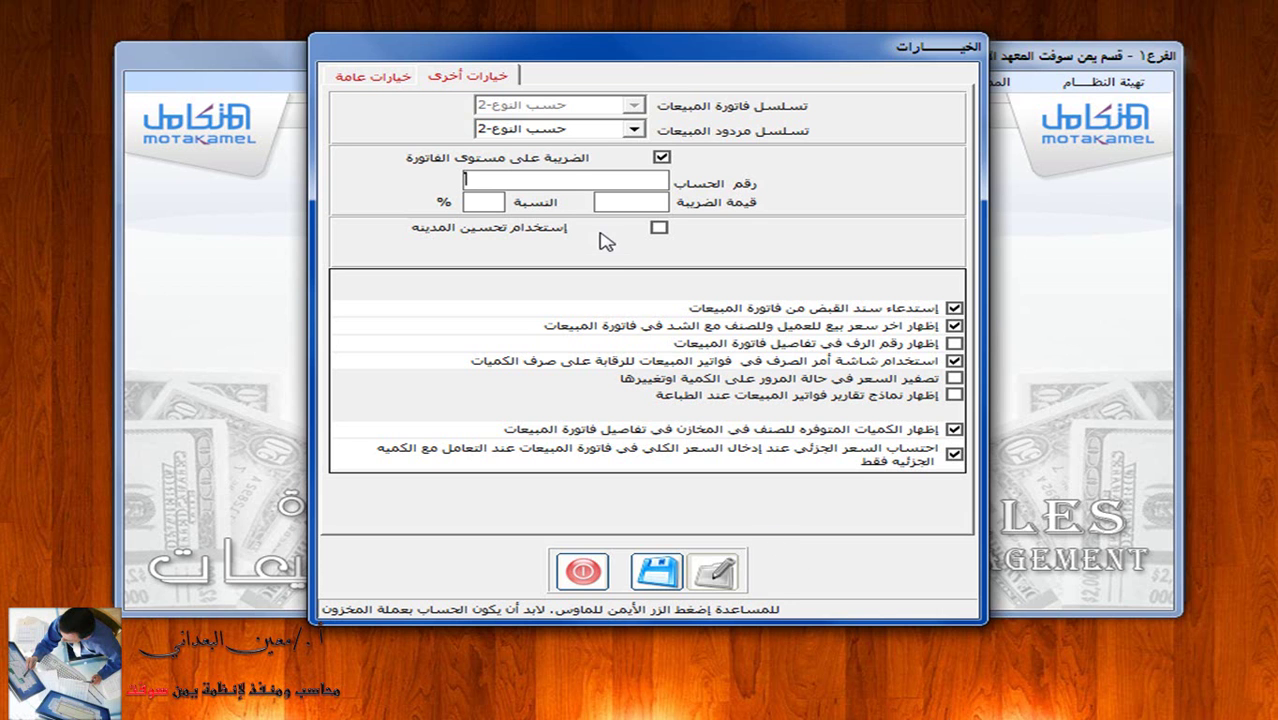
Step: Look up and select account 22202005 for invoice-level sales tax, and set the rate to 5%
{"action": "key", "text": "F2"}
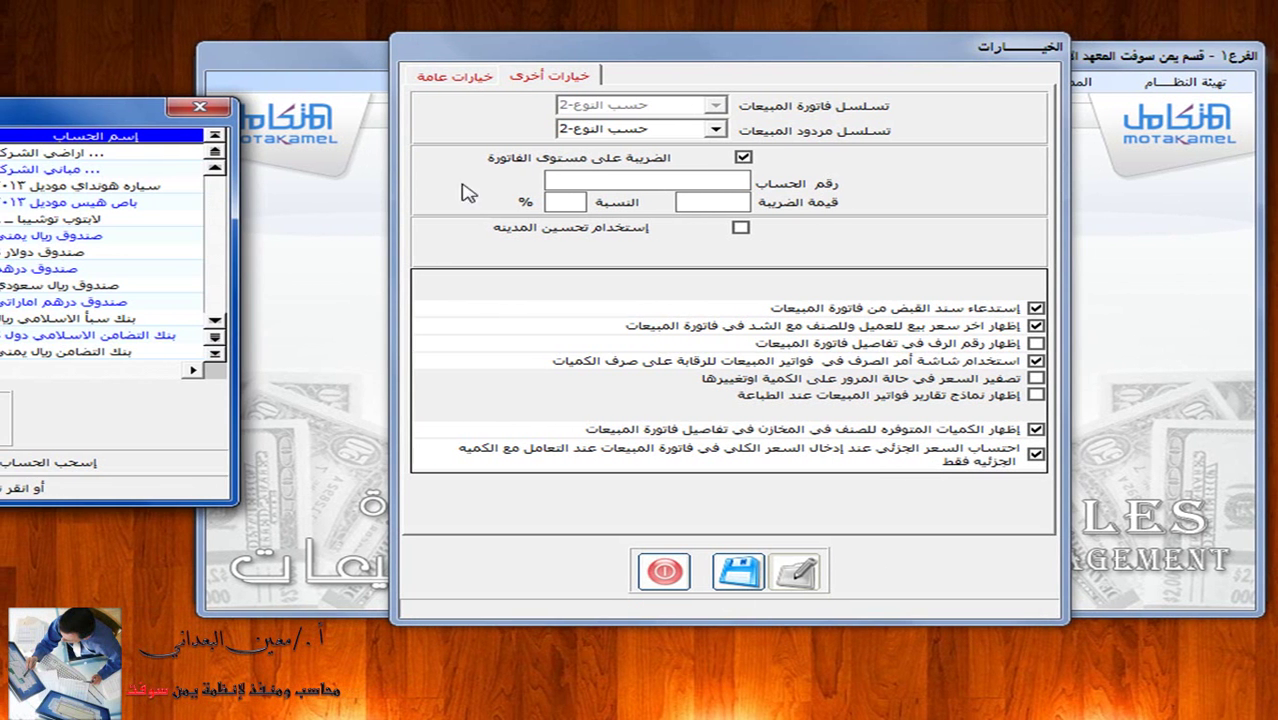
{"action": "scroll", "coordinate": [218, 320], "scroll_direction": "down", "scroll_amount": 4}
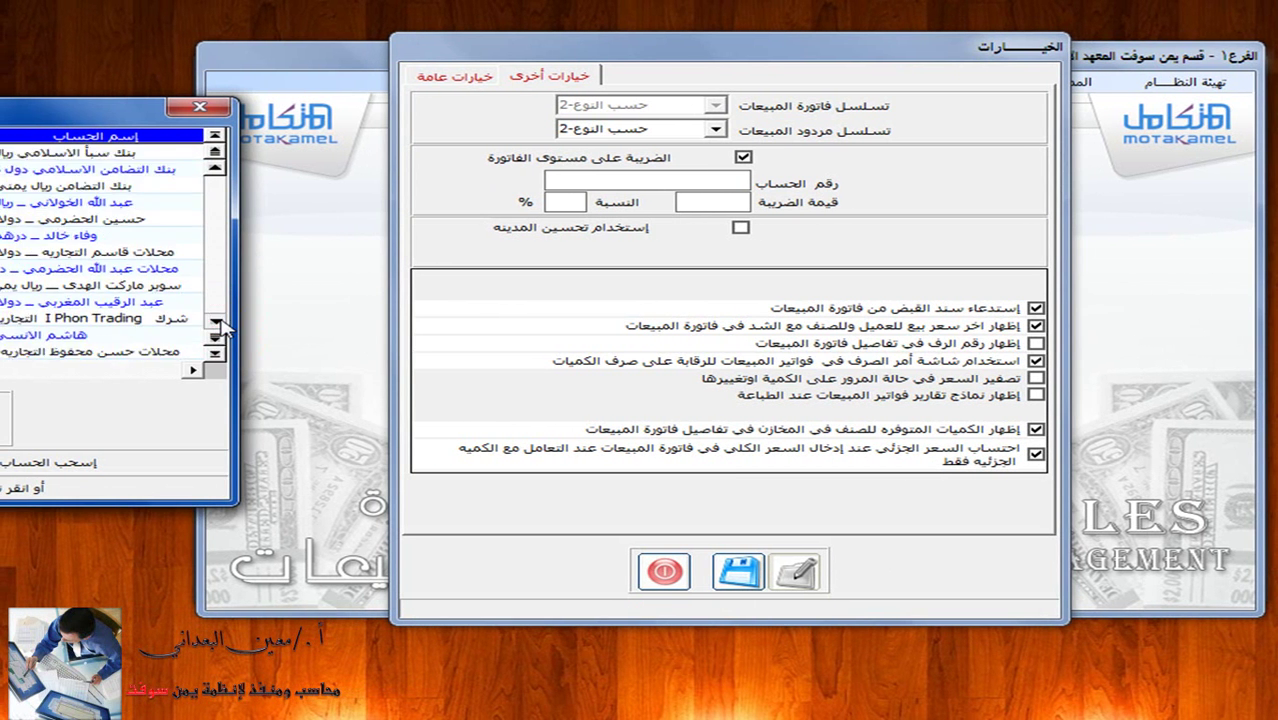
{"action": "scroll", "coordinate": [218, 322], "scroll_direction": "down", "scroll_amount": 4}
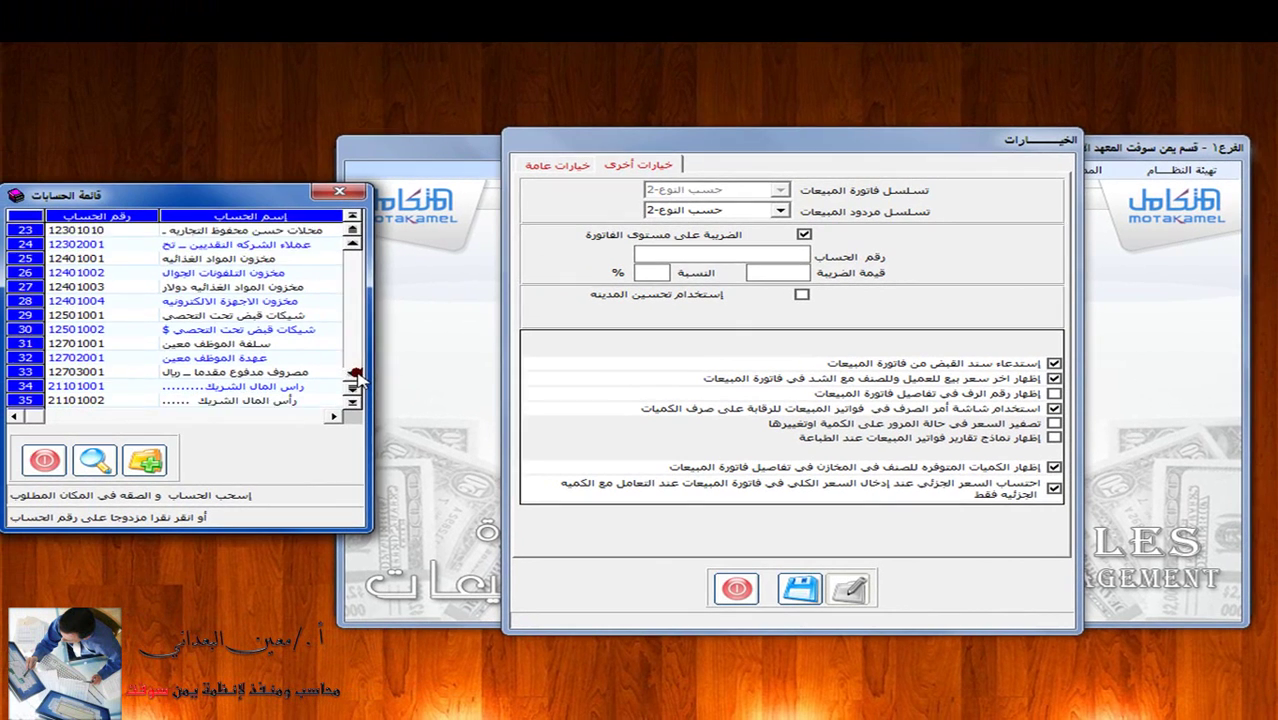
{"action": "scroll", "coordinate": [355, 374], "scroll_direction": "down", "scroll_amount": 4}
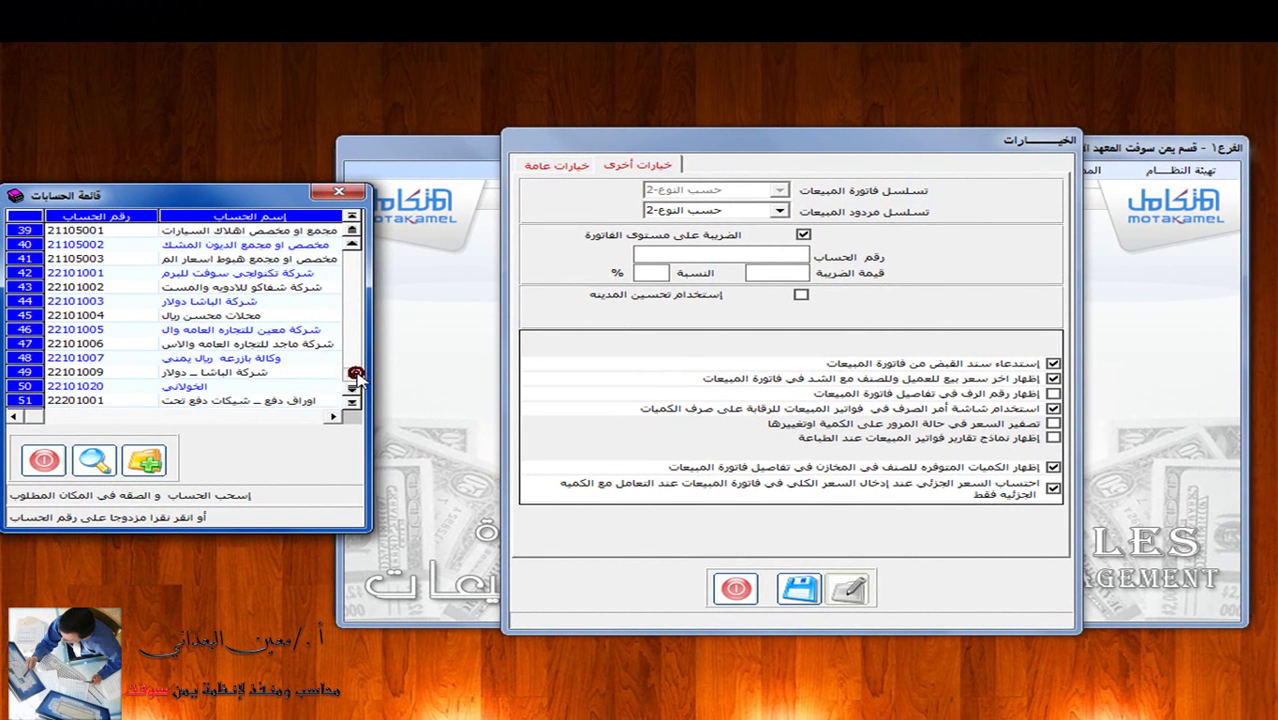
{"action": "scroll", "coordinate": [355, 374], "scroll_direction": "down", "scroll_amount": 3}
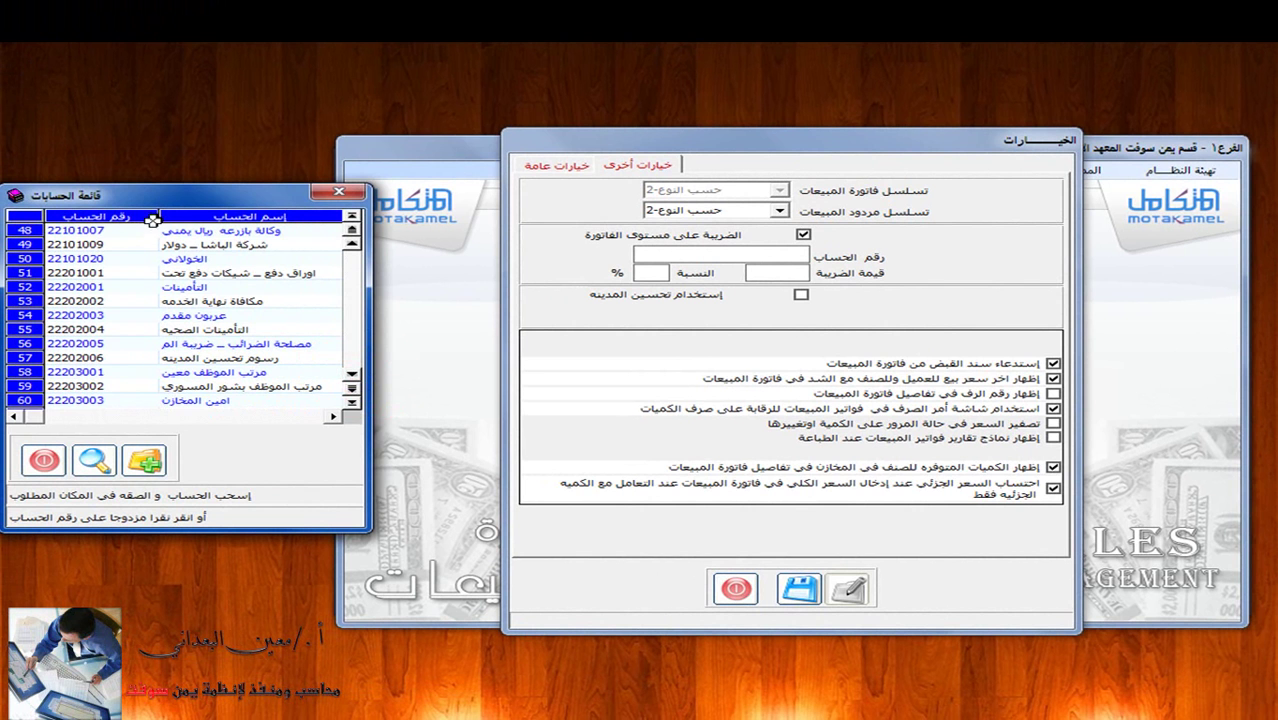
{"action": "left_click_drag", "start_coordinate": [158, 216], "coordinate": [118, 216]}
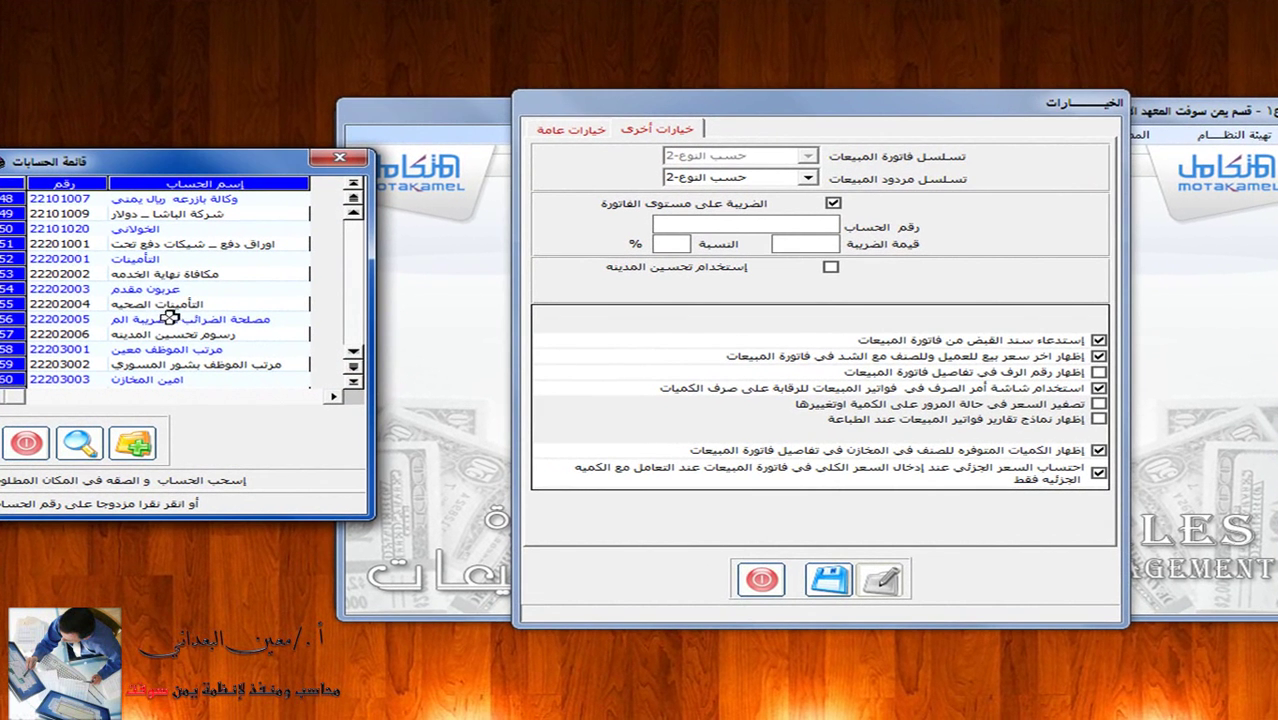
{"action": "double_click", "coordinate": [230, 320]}
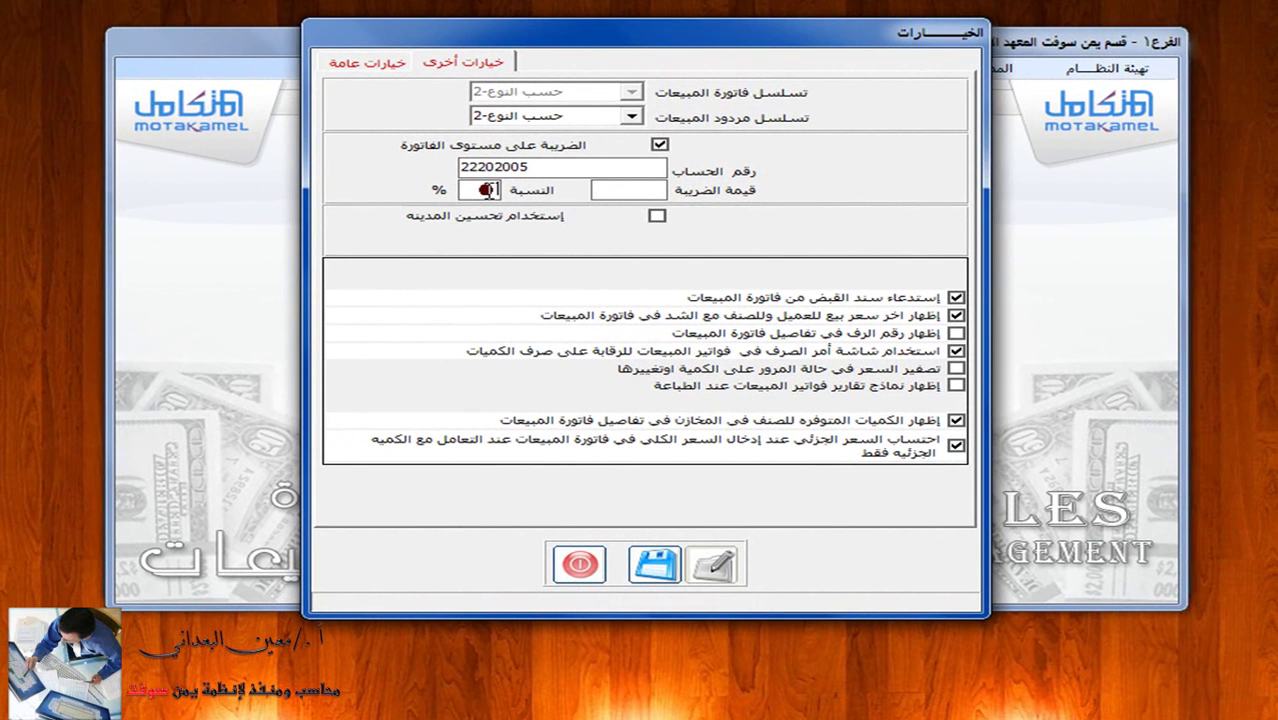
{"action": "left_click", "coordinate": [487, 190]}
{"action": "type", "text": "5"}
Step: Save the tax options and start a new blank sales invoice
{"action": "left_click", "coordinate": [657, 563]}
{"action": "left_click", "coordinate": [585, 572]}
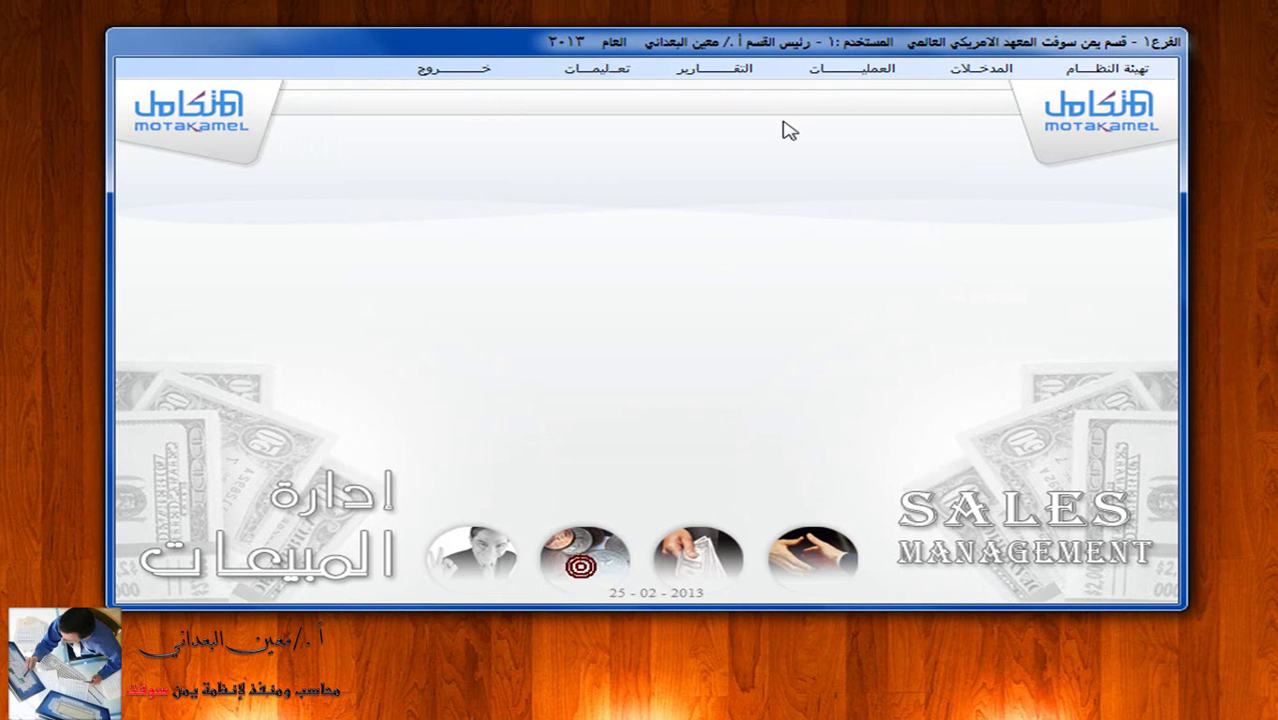
{"action": "left_click", "coordinate": [862, 72]}
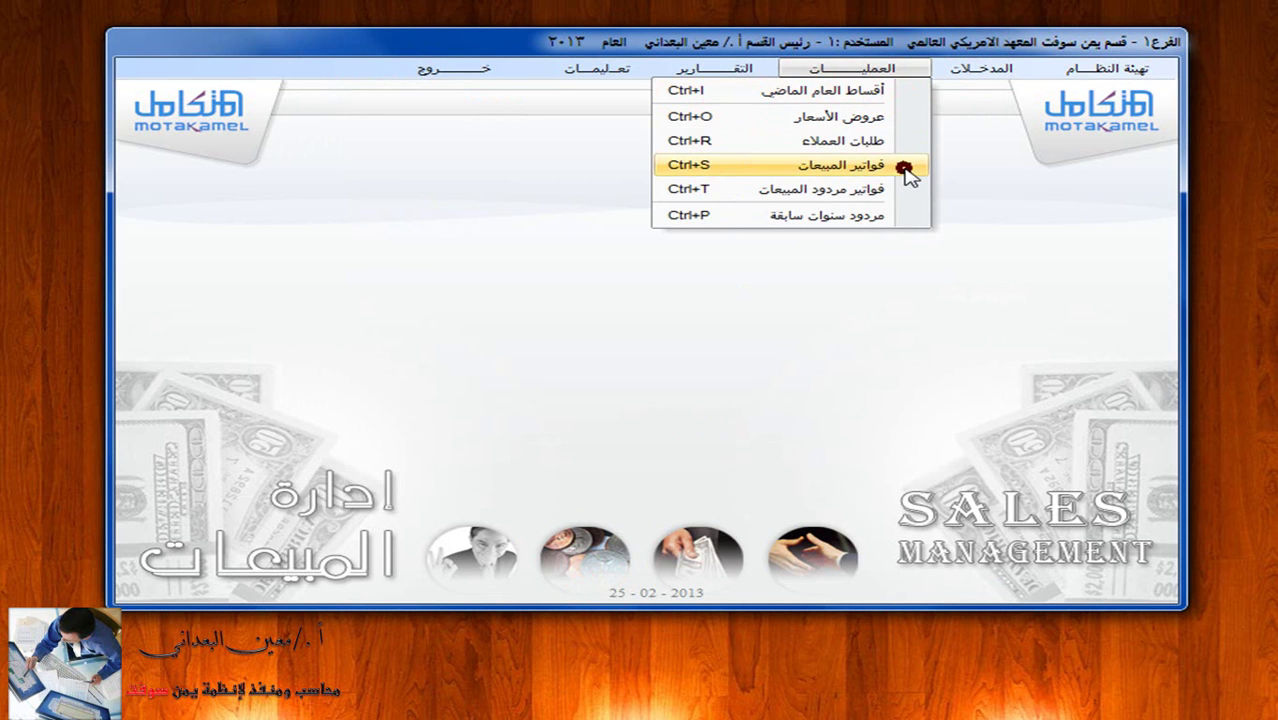
{"action": "left_click", "coordinate": [905, 168]}
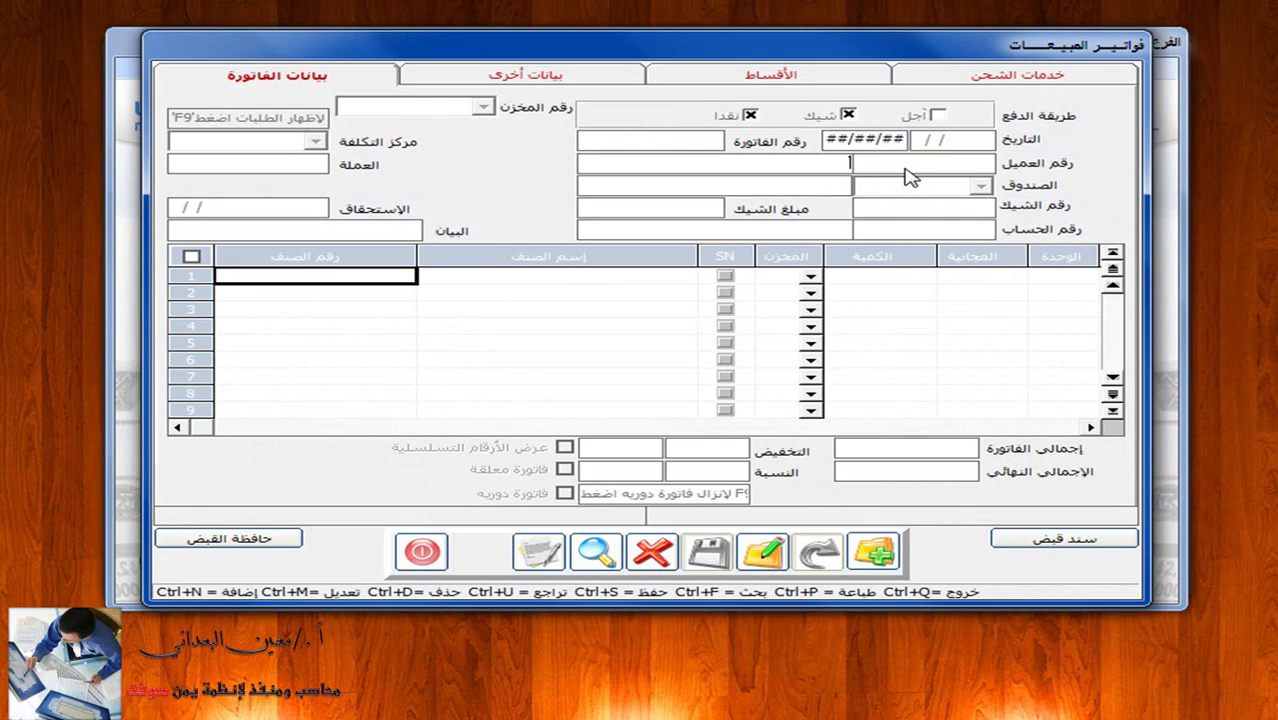
{"action": "left_click", "coordinate": [874, 553]}
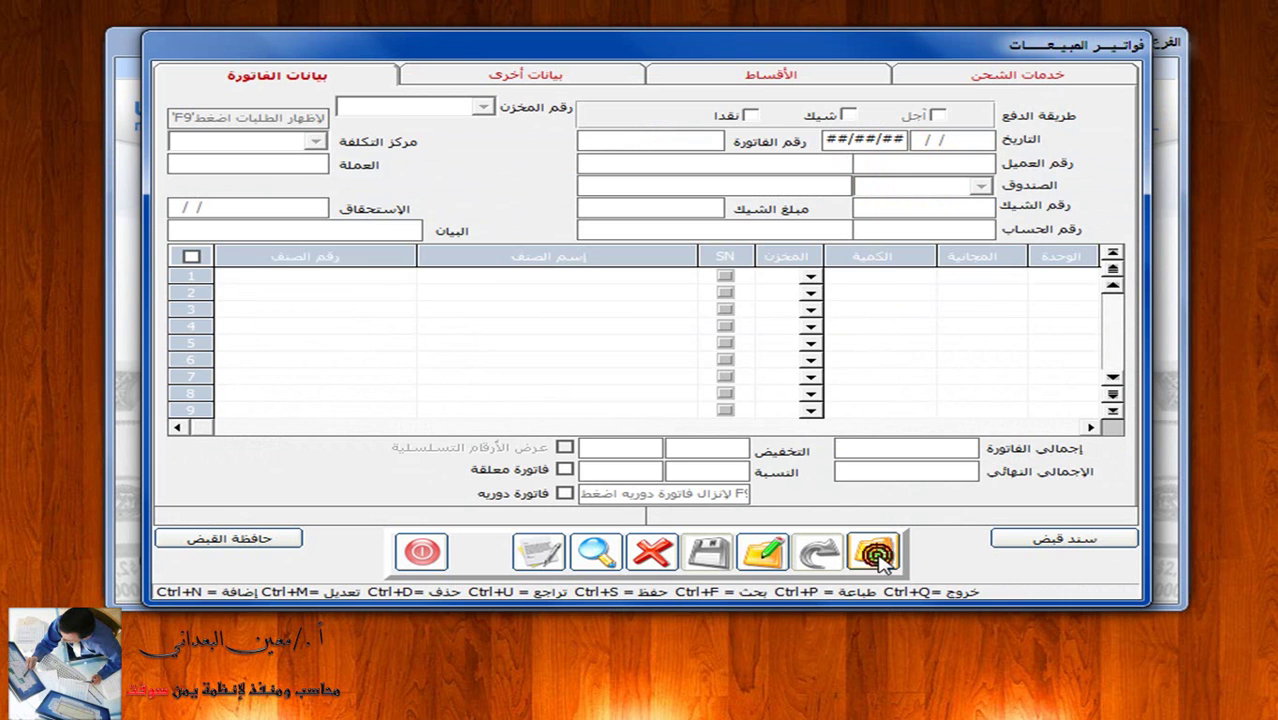
Step: Make the invoice a credit sale from warehouse 1 for customer 008 I Phon Trading
{"action": "left_click", "coordinate": [940, 108]}
{"action": "left_click", "coordinate": [482, 106]}
{"action": "left_click", "coordinate": [460, 124]}
{"action": "left_click", "coordinate": [635, 139]}
{"action": "left_click", "coordinate": [746, 166]}
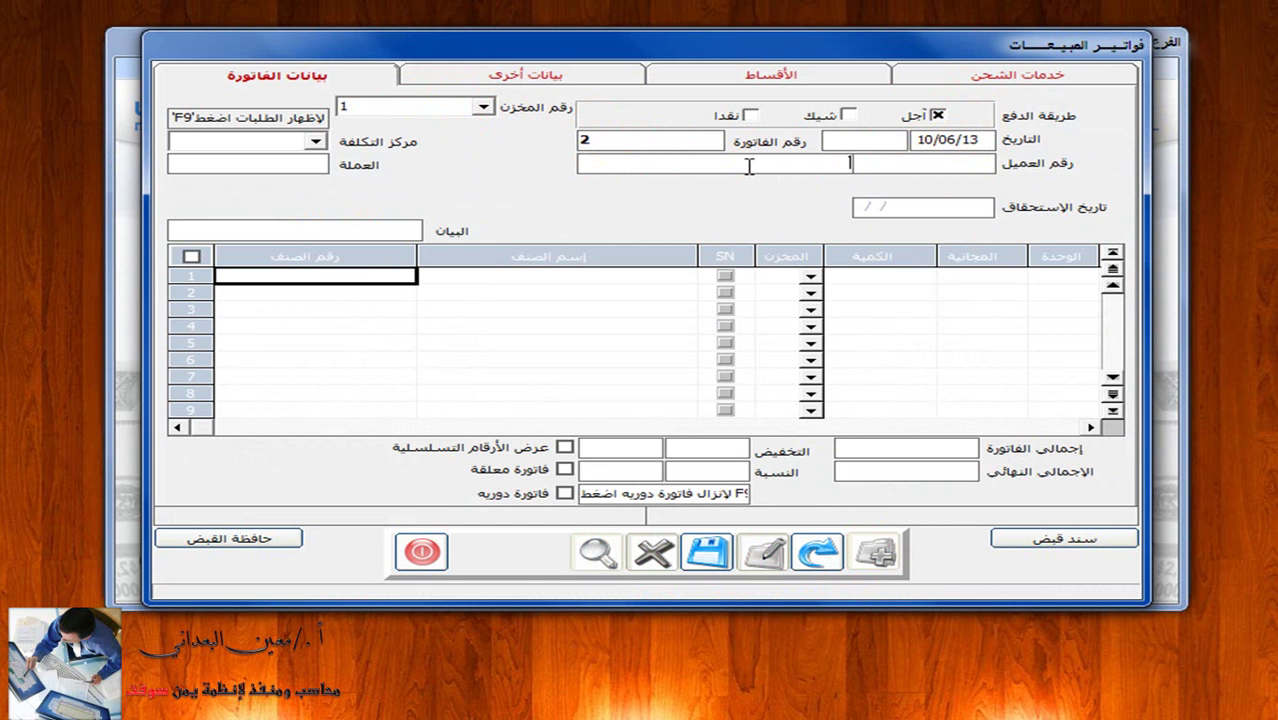
{"action": "double_click", "coordinate": [748, 166]}
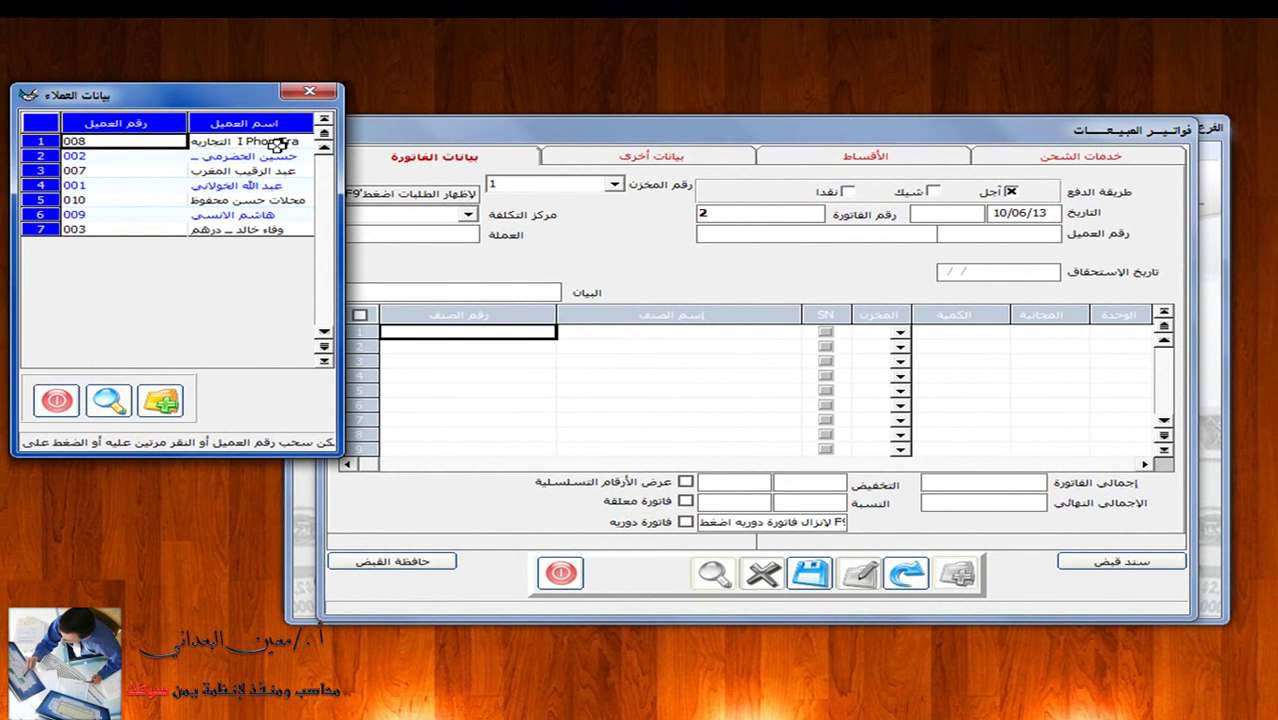
{"action": "double_click", "coordinate": [282, 141]}
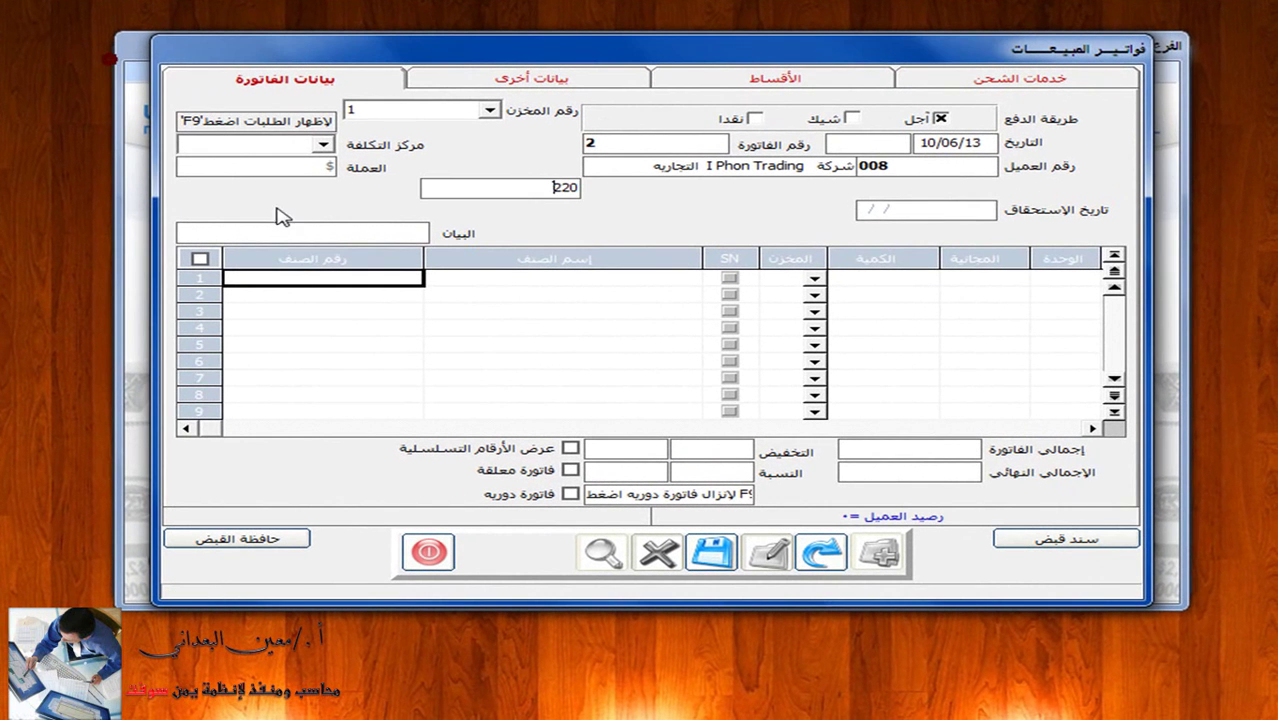
{"action": "left_click", "coordinate": [466, 292]}
Step: Enter description 'عليكم قيمة تلفونات بالاجل' and add line 1: Galaxy S4, quantity 10 at 650
{"action": "type", "text": "عليكم قيمة تلفونات بالاجل"}
{"action": "left_click", "coordinate": [357, 279]}
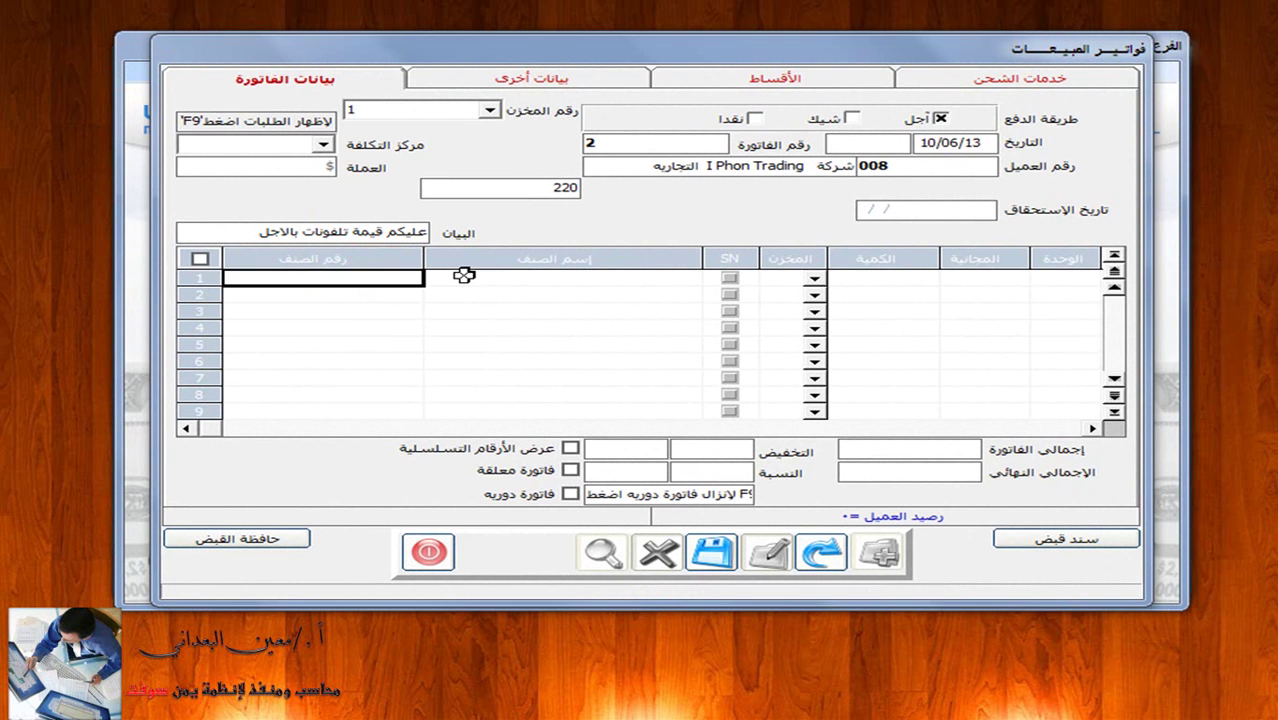
{"action": "left_click", "coordinate": [464, 276]}
{"action": "type", "text": "*س"}
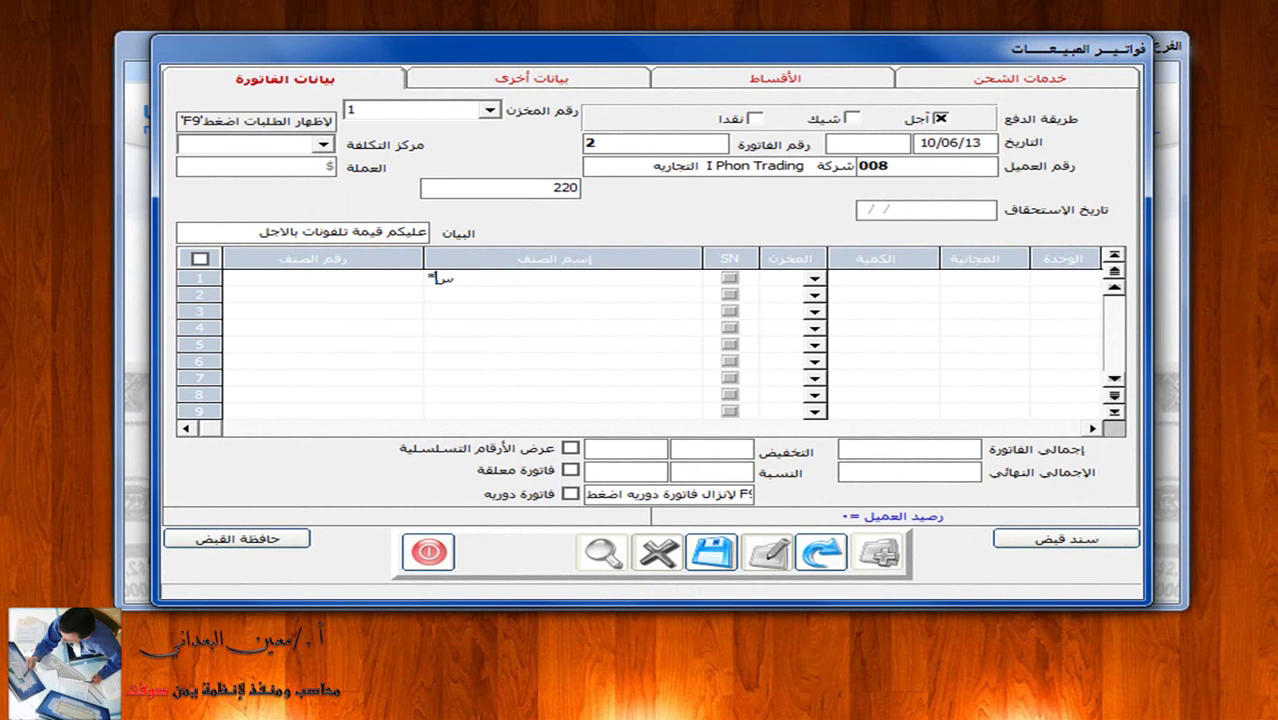
{"action": "type", "text": "امسونج"}
{"action": "key", "text": "Return"}
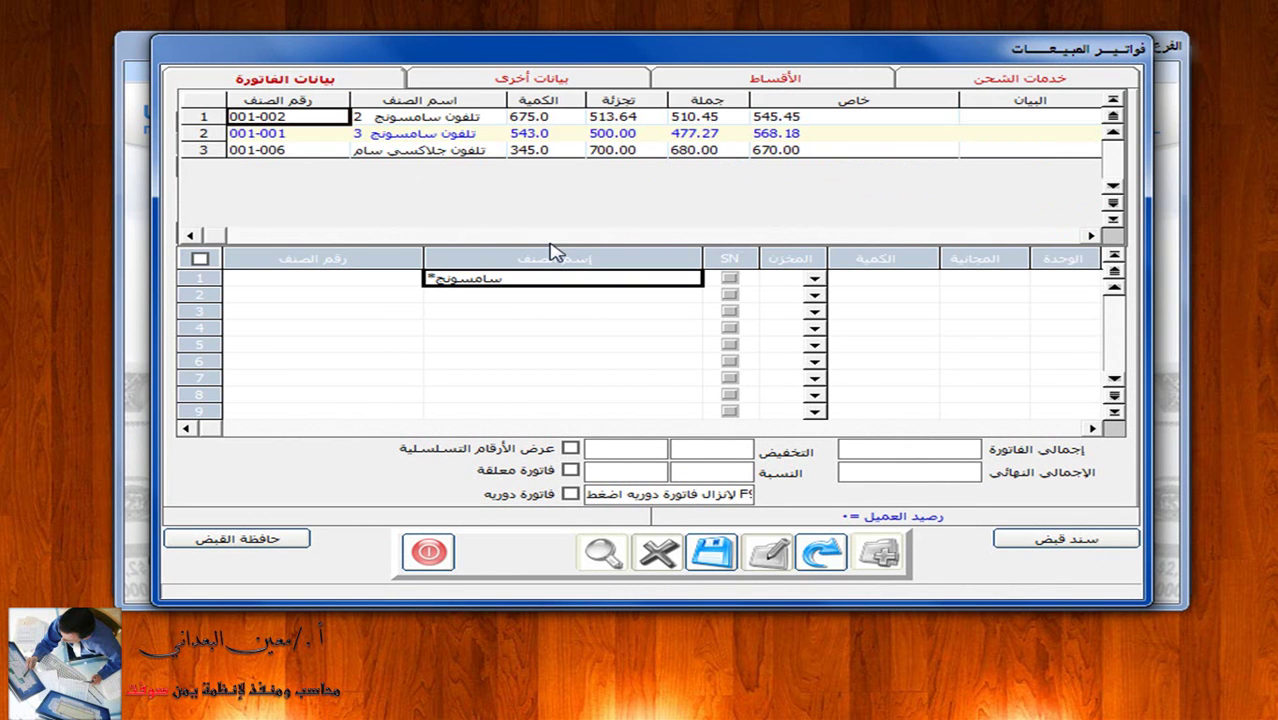
{"action": "left_click_drag", "start_coordinate": [503, 98], "coordinate": [617, 132]}
{"action": "double_click", "coordinate": [492, 153]}
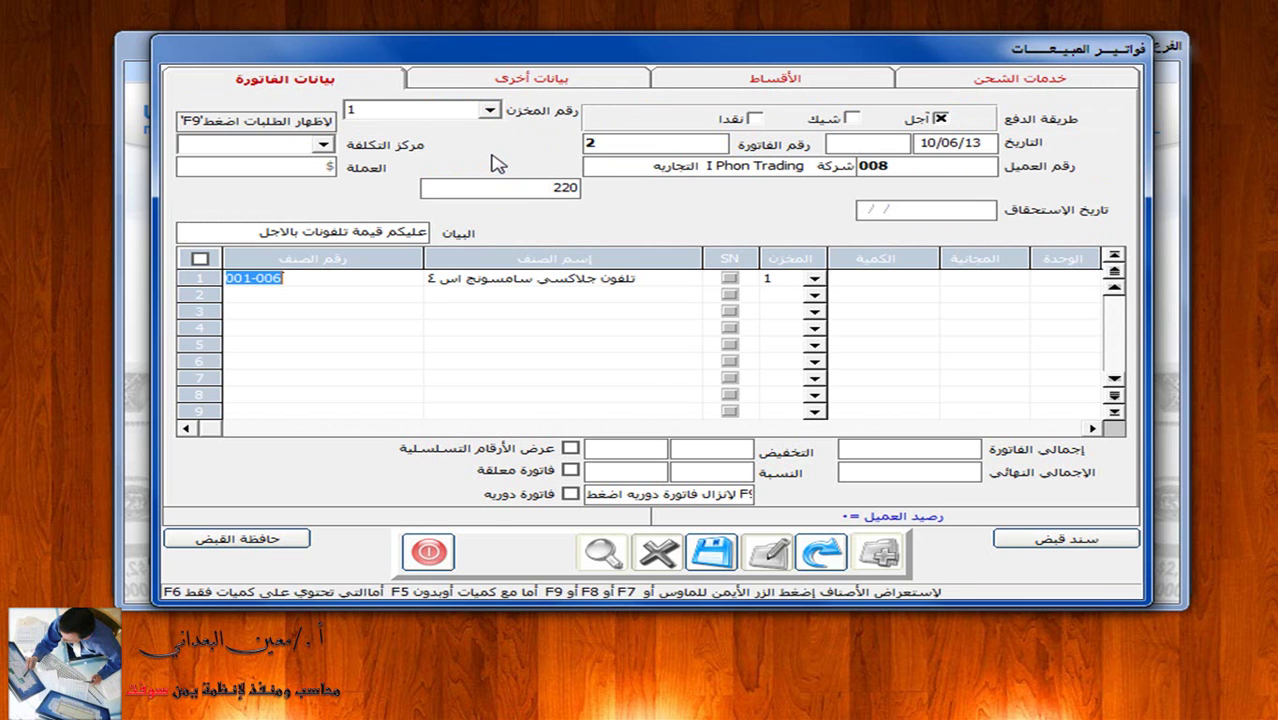
{"action": "key", "text": "Return"}
{"action": "type", "text": "10"}
{"action": "key", "text": "Return"}
{"action": "key", "text": "Return"}
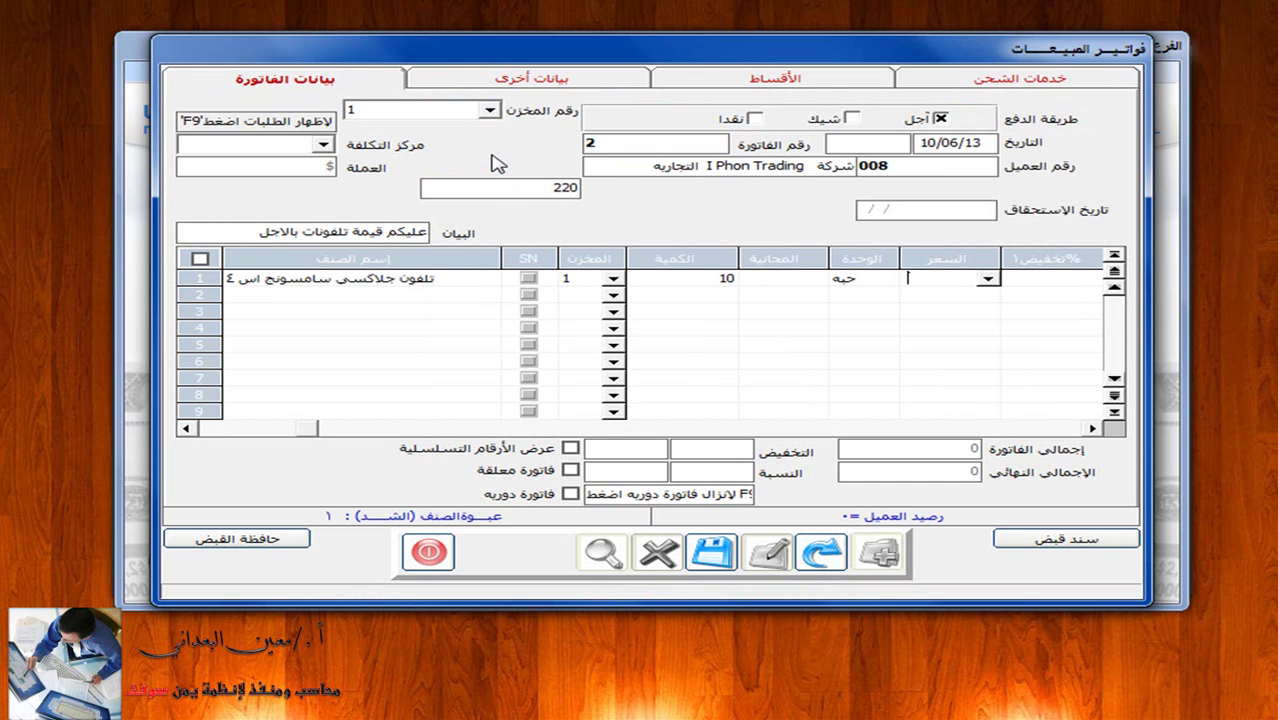
{"action": "type", "text": "65"}
{"action": "key", "text": "Return"}
{"action": "key", "text": "Return"}
{"action": "key", "text": "Return"}
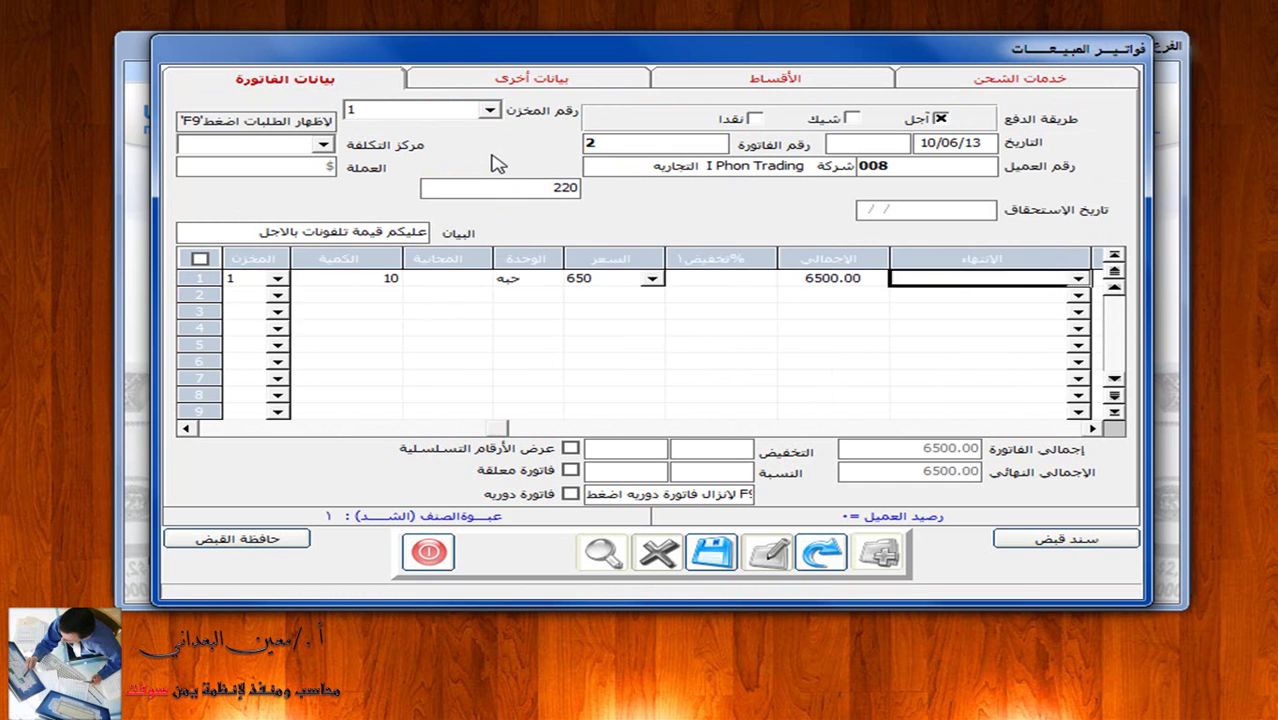
Step: Add line 2: htc phone 001-004, quantity 30 at 720
{"action": "key", "text": "Return"}
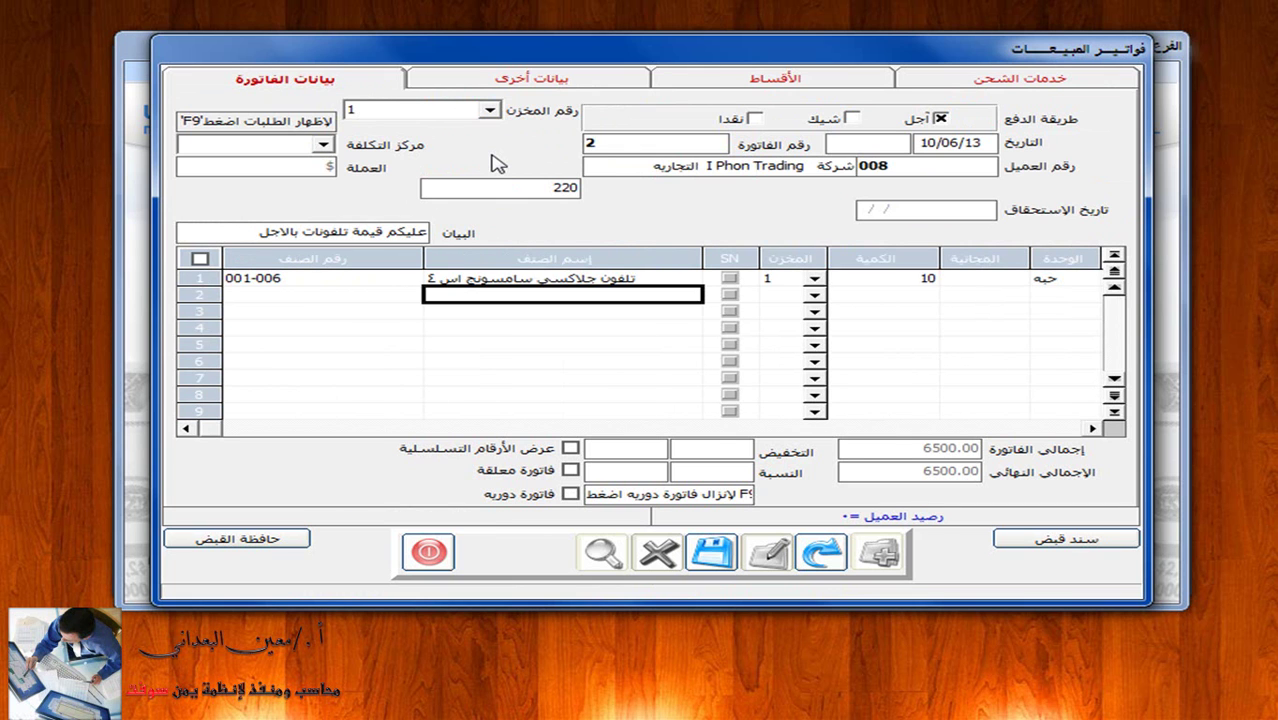
{"action": "type", "text": "*"}
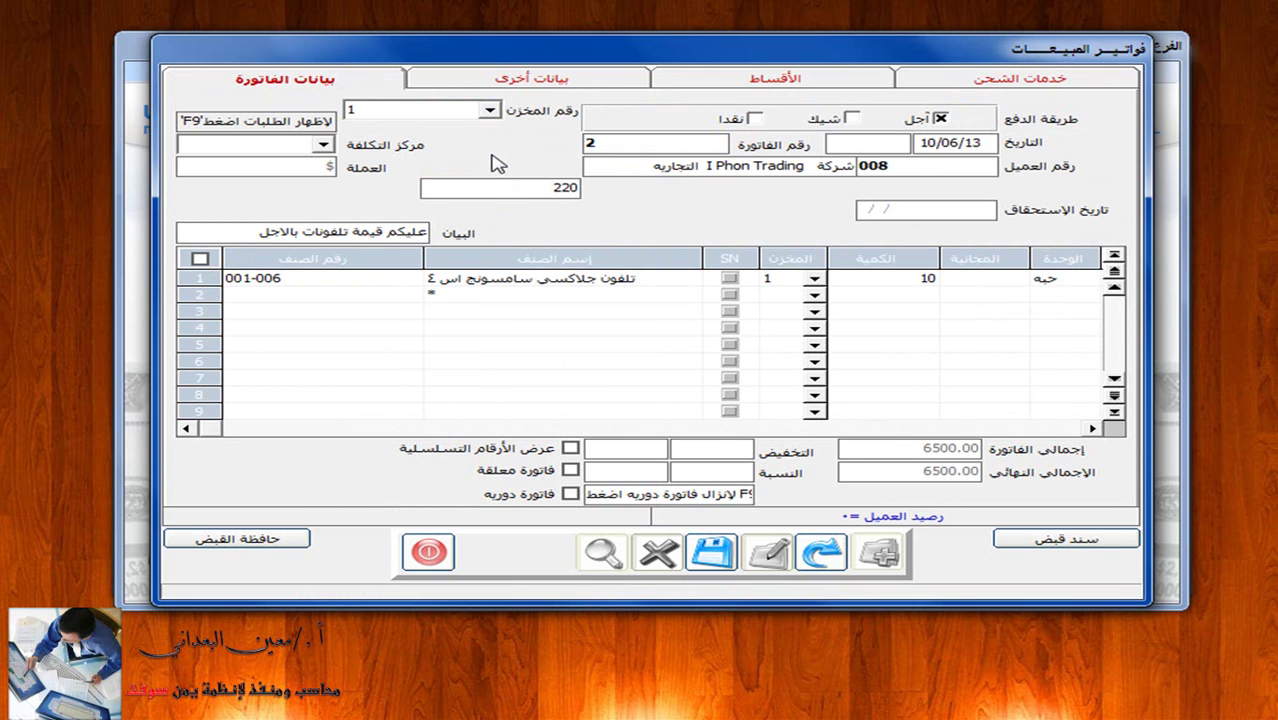
{"action": "type", "text": "htc"}
{"action": "key", "text": "Return"}
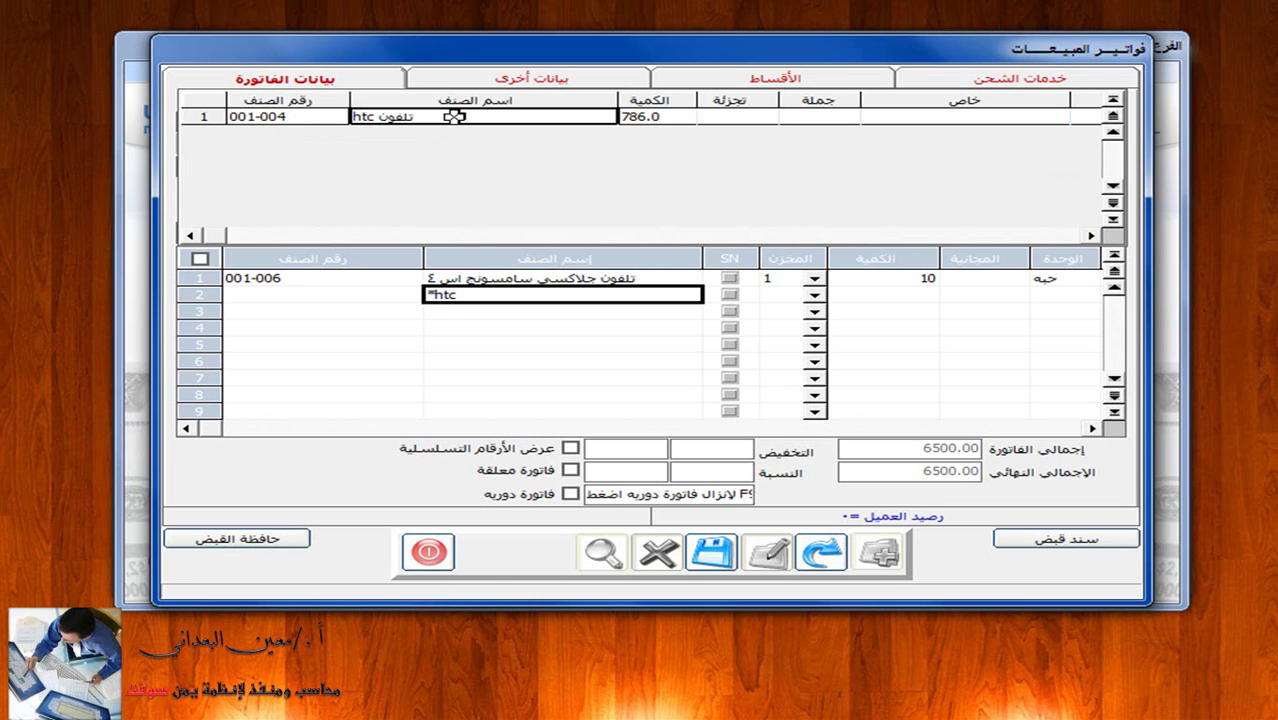
{"action": "double_click", "coordinate": [454, 116]}
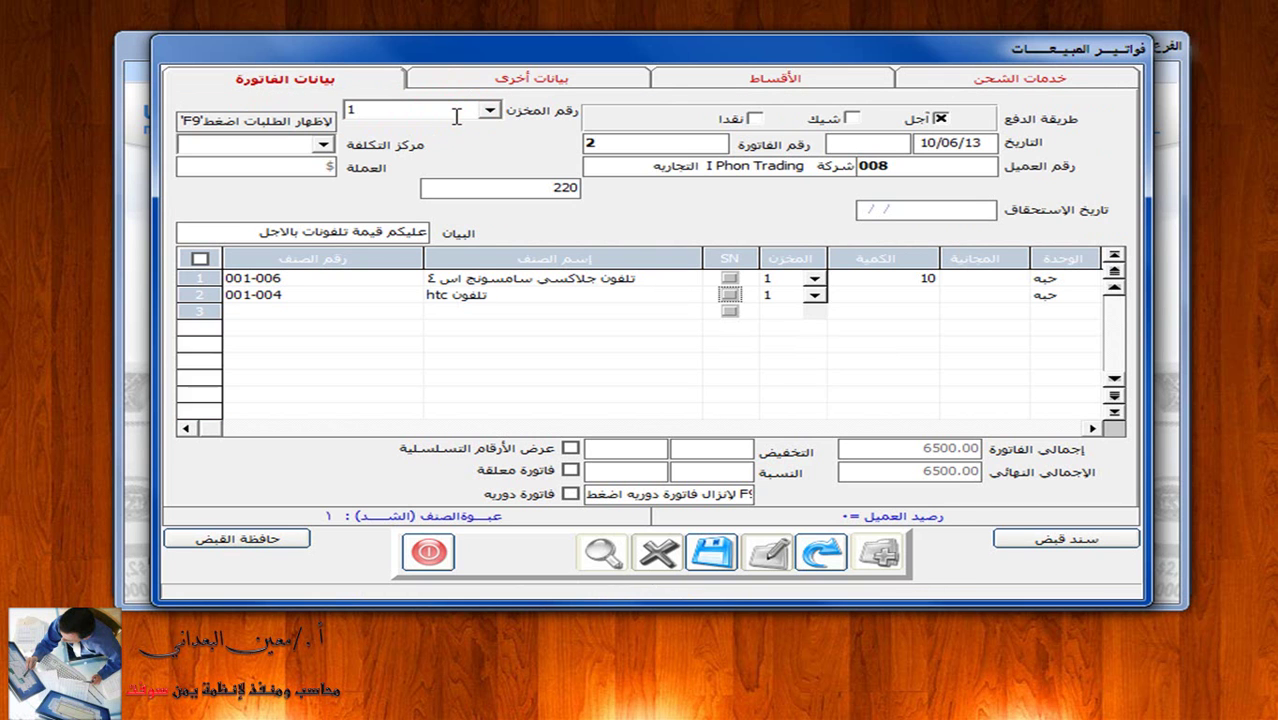
{"action": "type", "text": "3"}
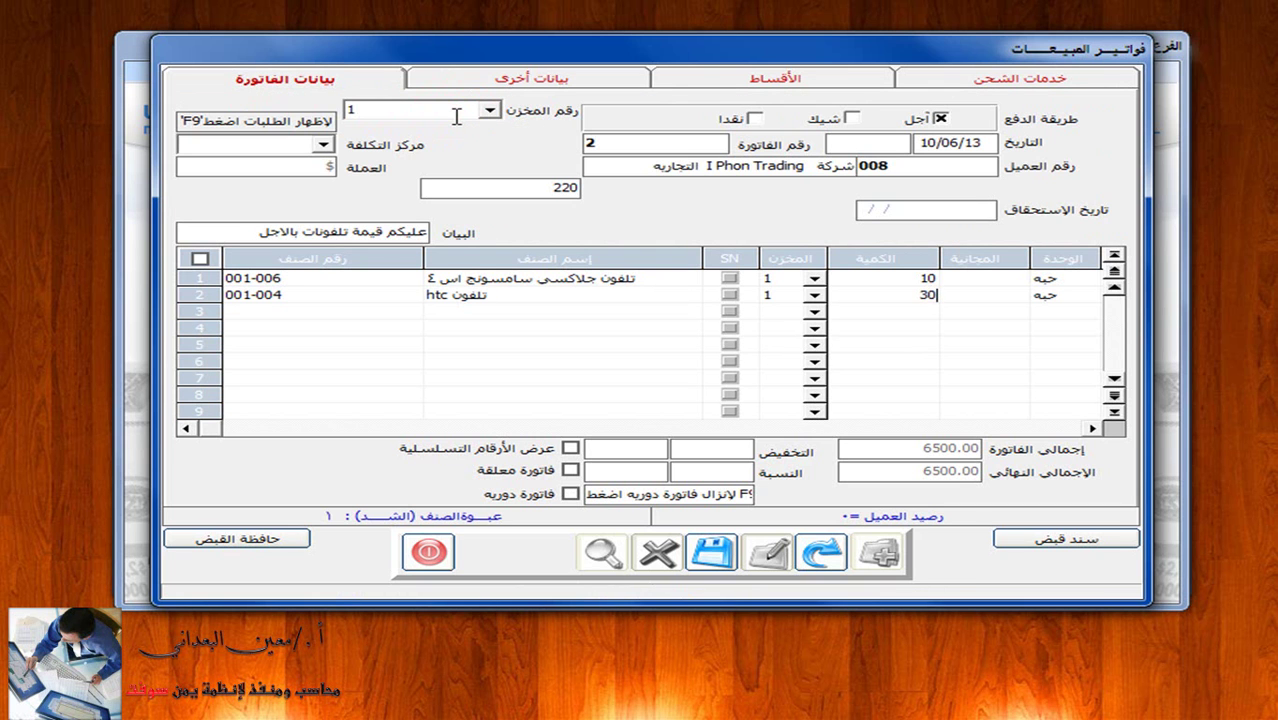
{"action": "type", "text": "0"}
{"action": "key", "text": "Return"}
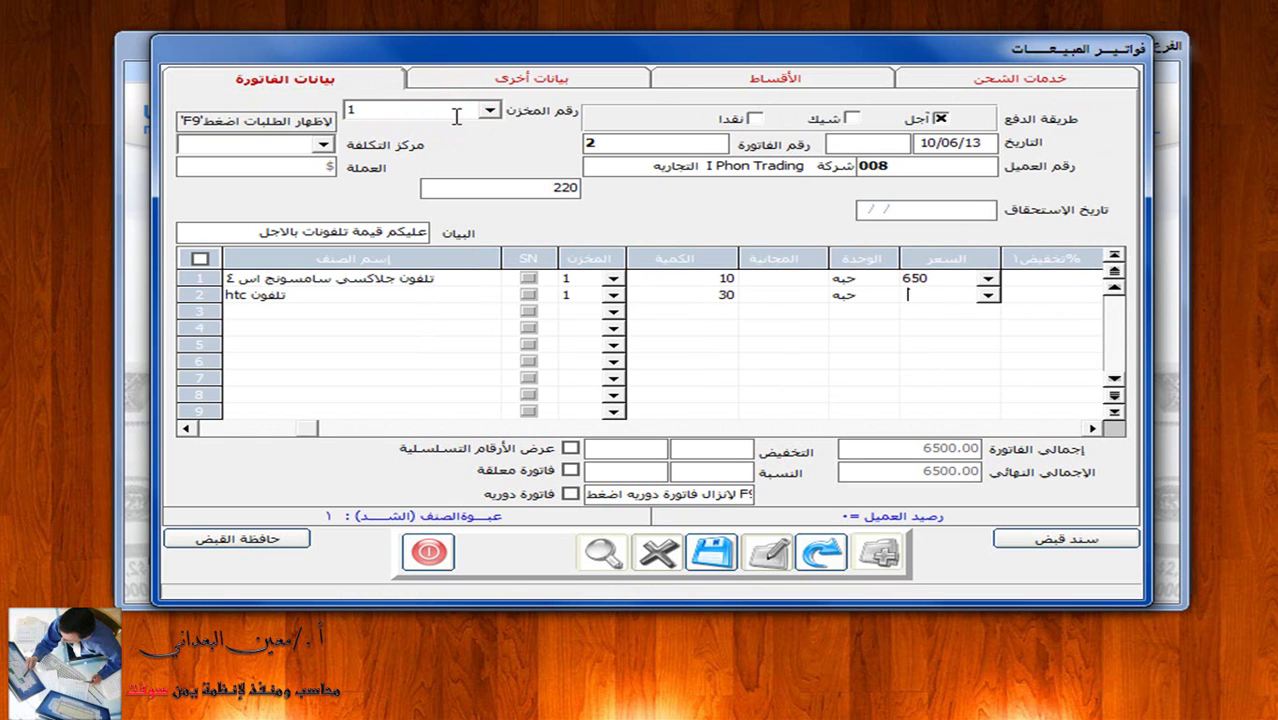
{"action": "type", "text": "720"}
{"action": "key", "text": "Return"}
{"action": "key", "text": "Return"}
{"action": "key", "text": "Return"}
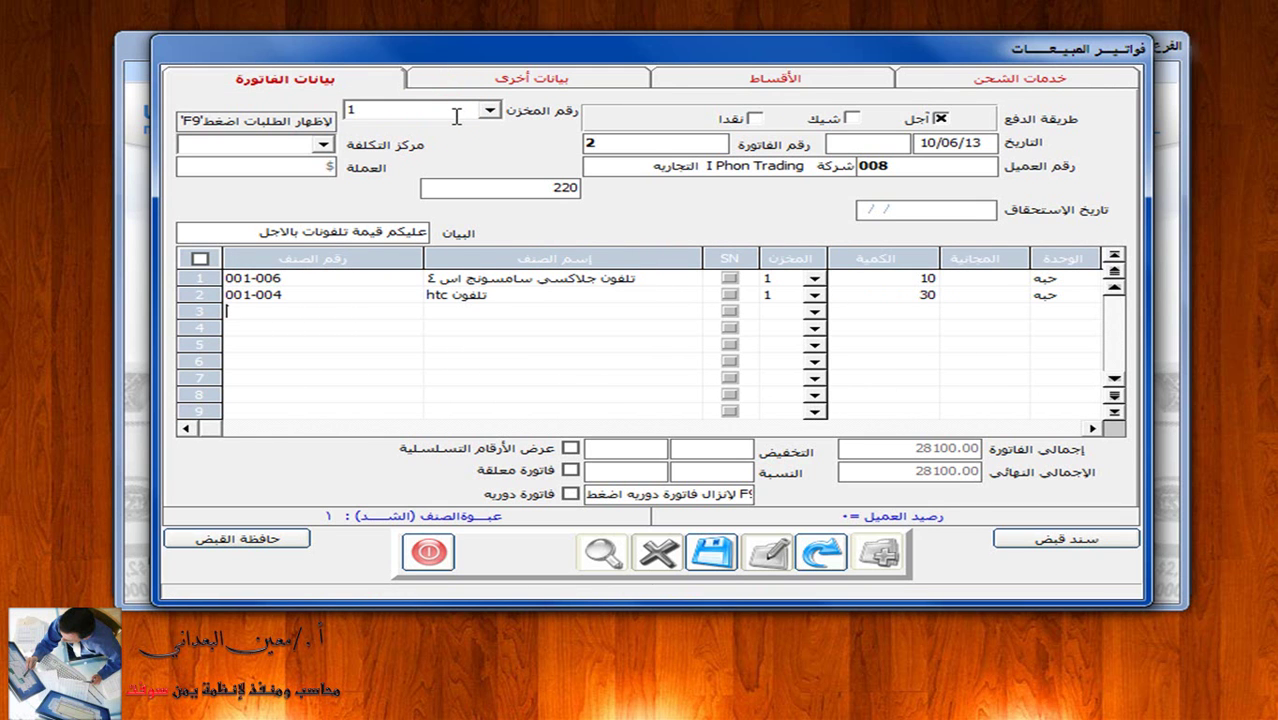
Step: Add line 3: iPhone 5 item 001-003, quantity 5 at 710
{"action": "type", "text": "001"}
{"action": "key", "text": "Return"}
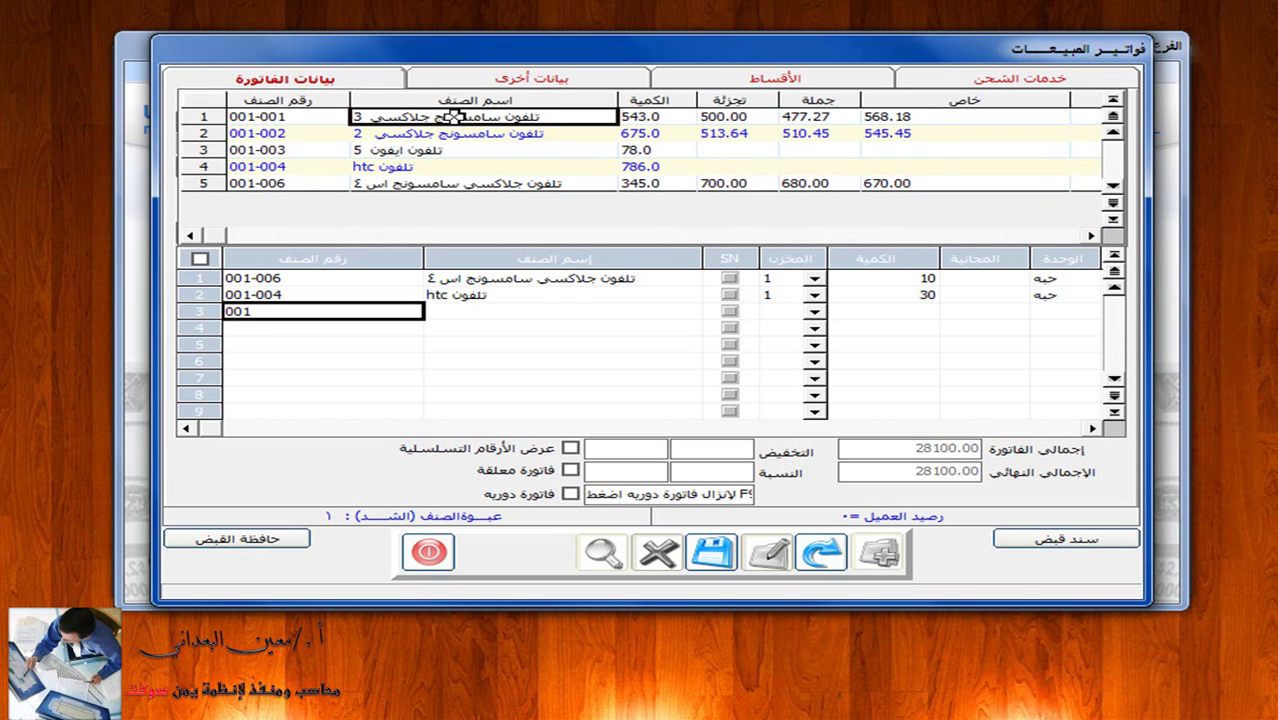
{"action": "double_click", "coordinate": [441, 153]}
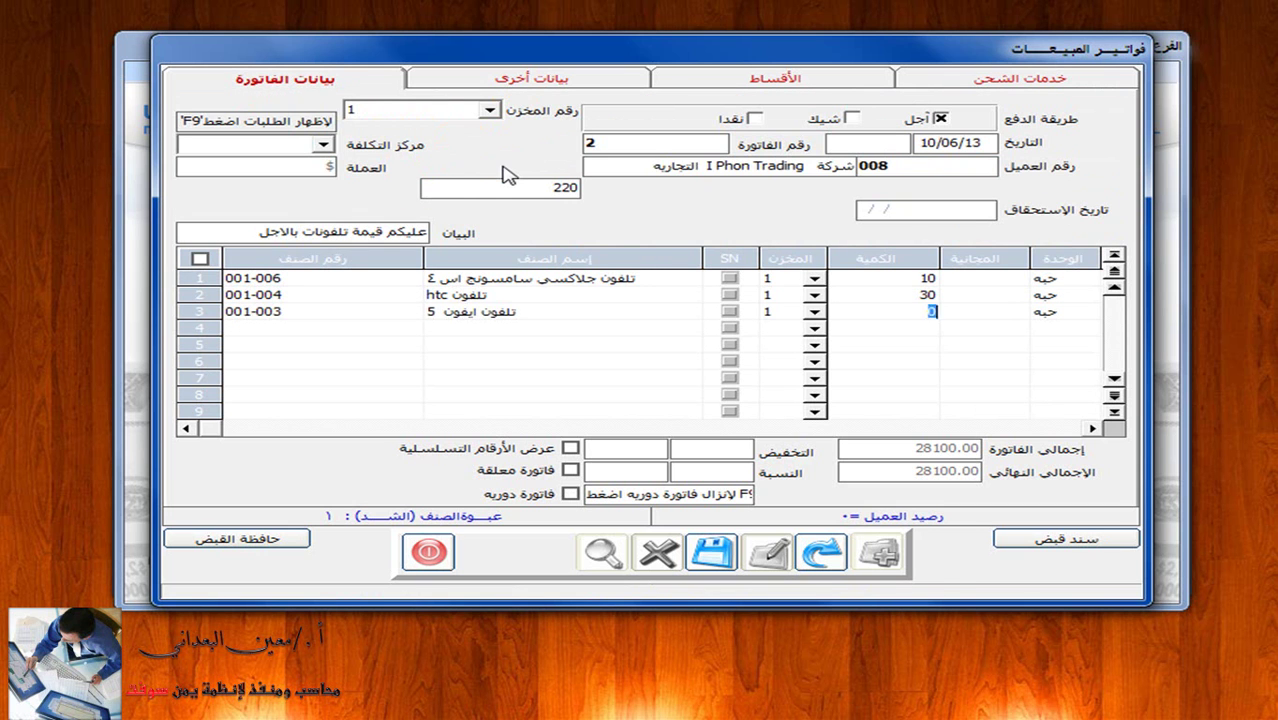
{"action": "type", "text": "5"}
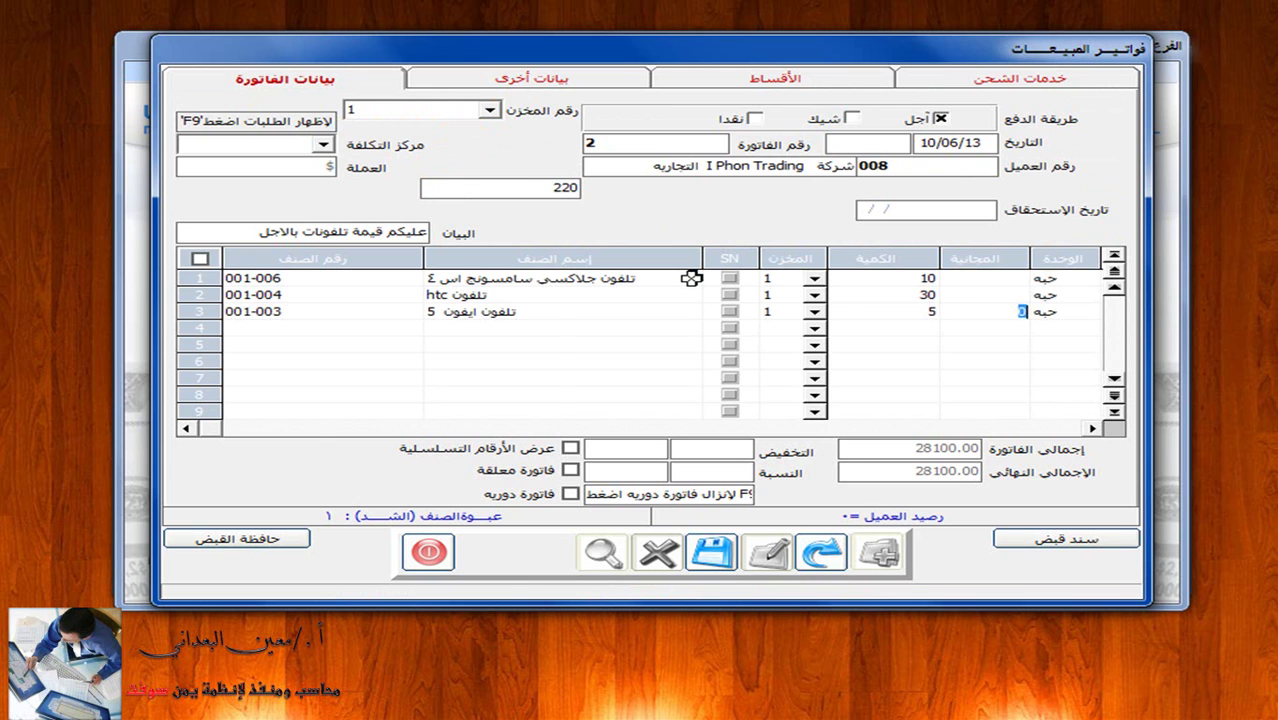
{"action": "key", "text": "Return"}
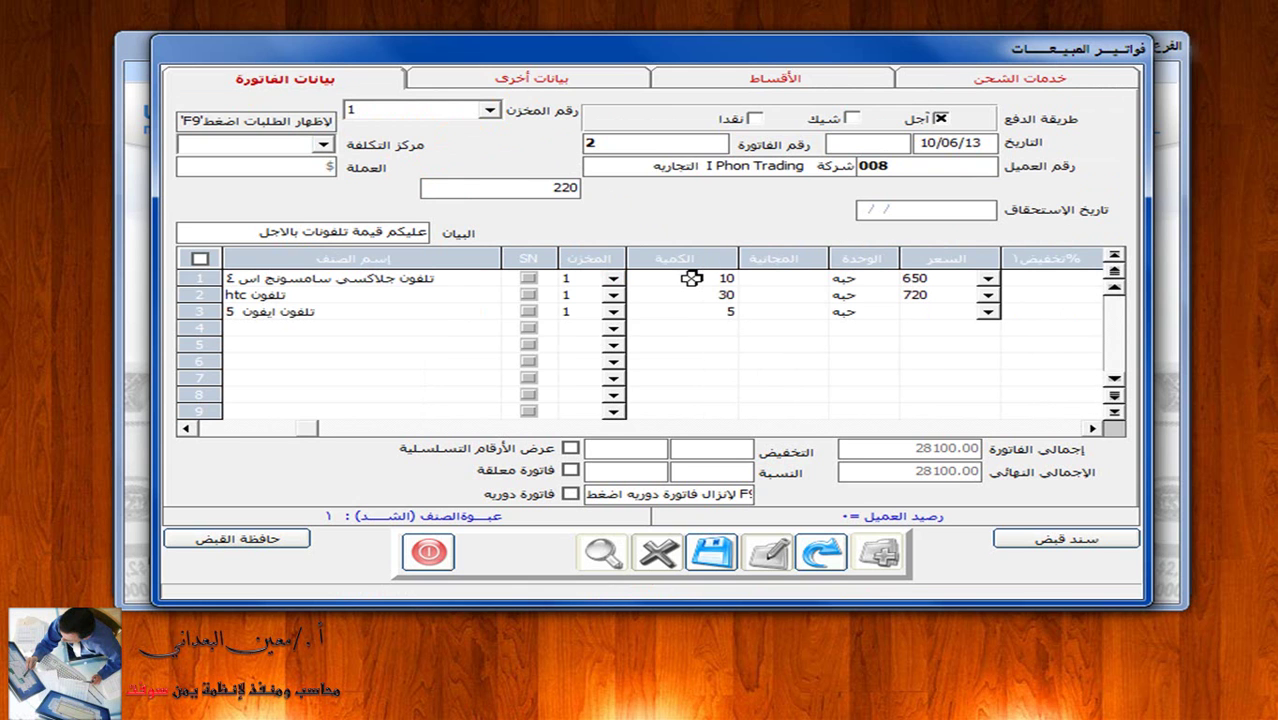
{"action": "type", "text": "710"}
{"action": "key", "text": "Return"}
{"action": "key", "text": "Return"}
{"action": "key", "text": "Return"}
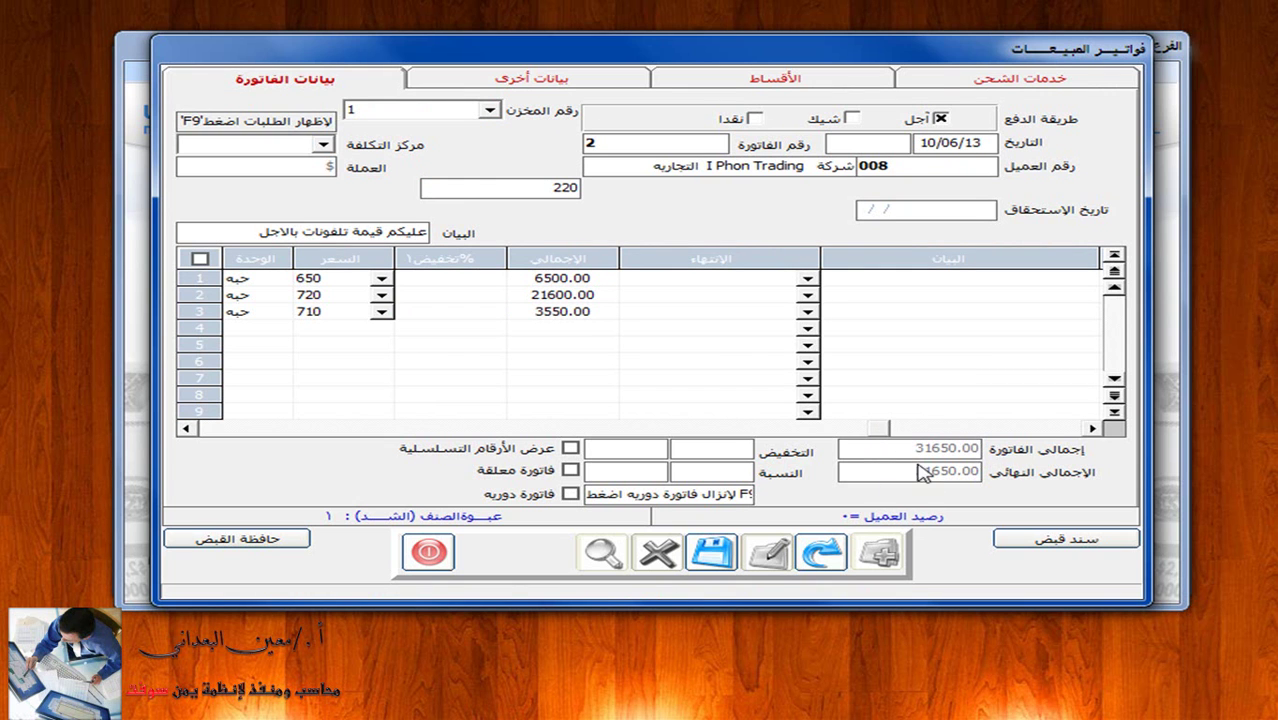
Step: Tick ضريبة الفاتورة on the other-details page to apply the 1582.50 invoice tax
{"action": "left_click", "coordinate": [590, 85]}
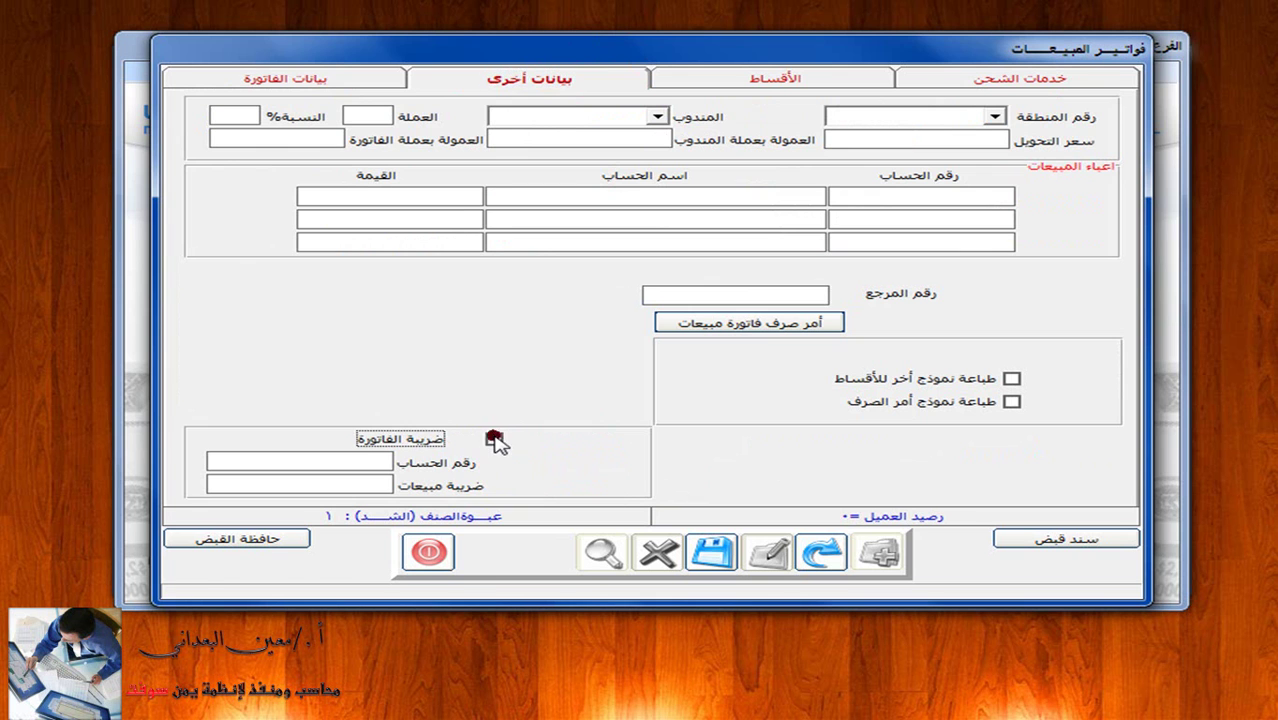
{"action": "left_click", "coordinate": [494, 439]}
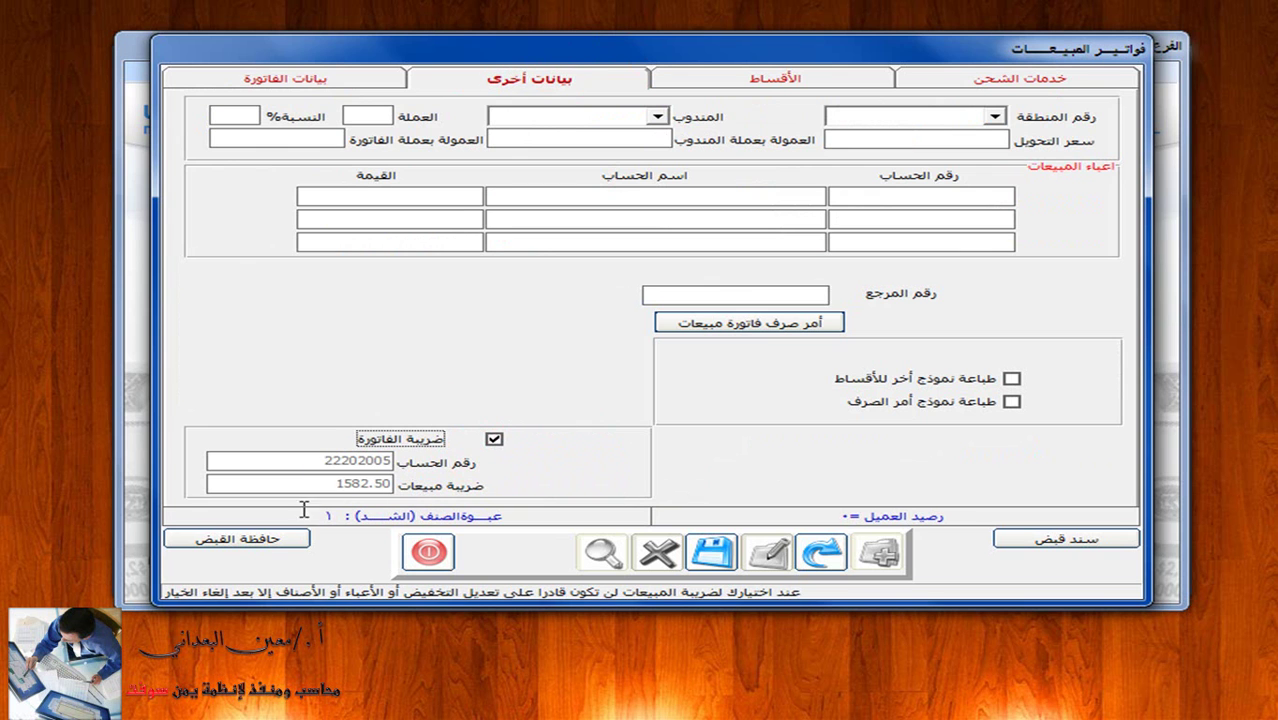
{"action": "left_click", "coordinate": [345, 88]}
{"action": "left_click", "coordinate": [545, 80]}
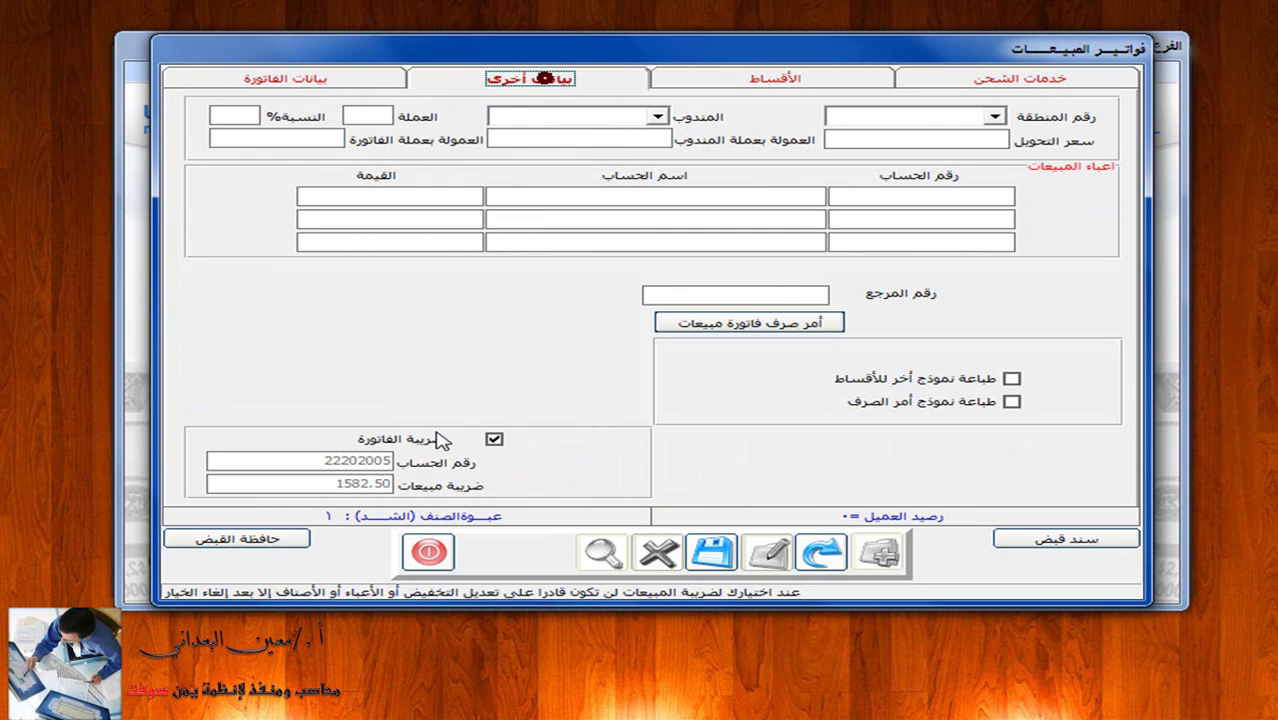
{"action": "left_click", "coordinate": [298, 84]}
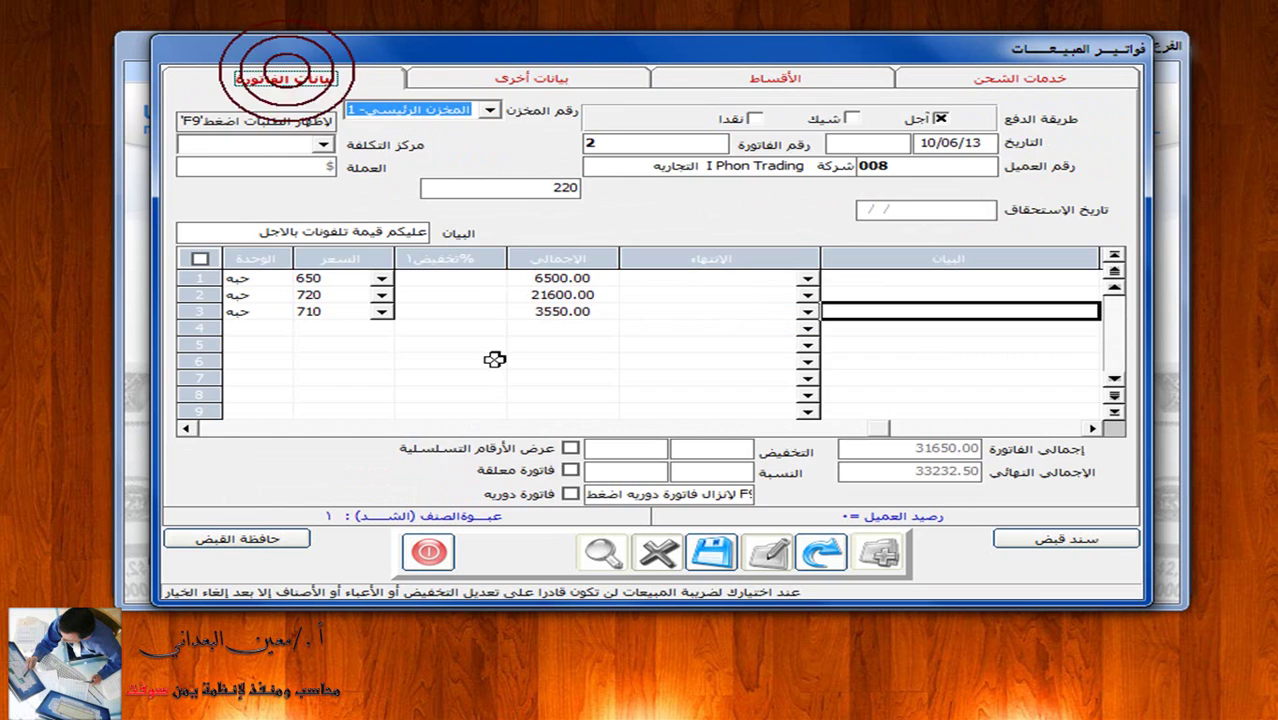
Step: Save credit invoice 2 and close the sales invoice screen
{"action": "left_click", "coordinate": [710, 555]}
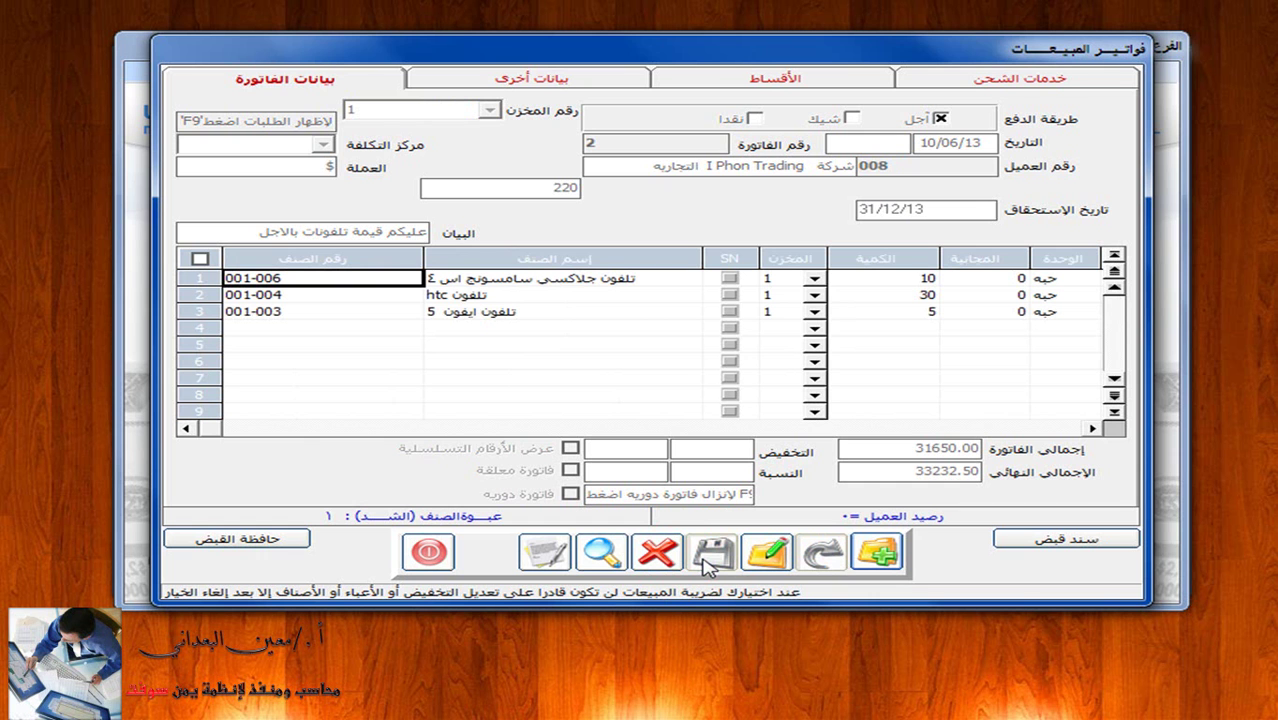
{"action": "left_click", "coordinate": [441, 558]}
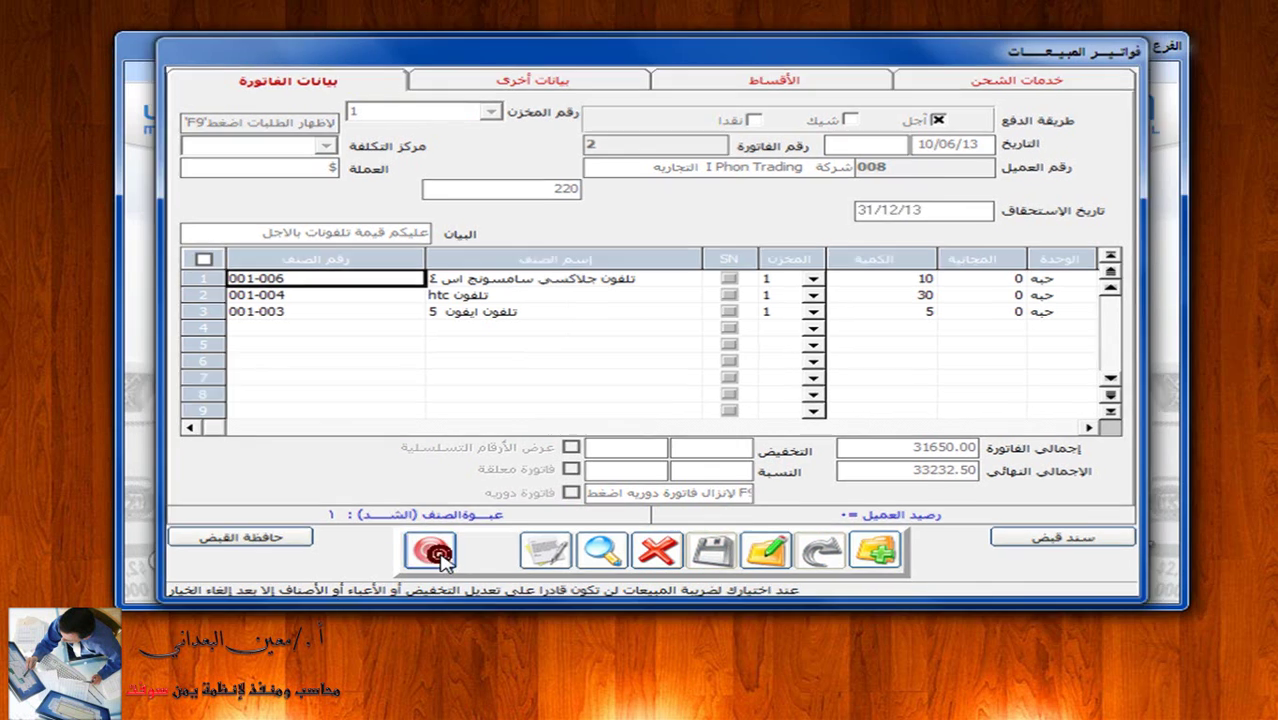
{"action": "left_click", "coordinate": [485, 78]}
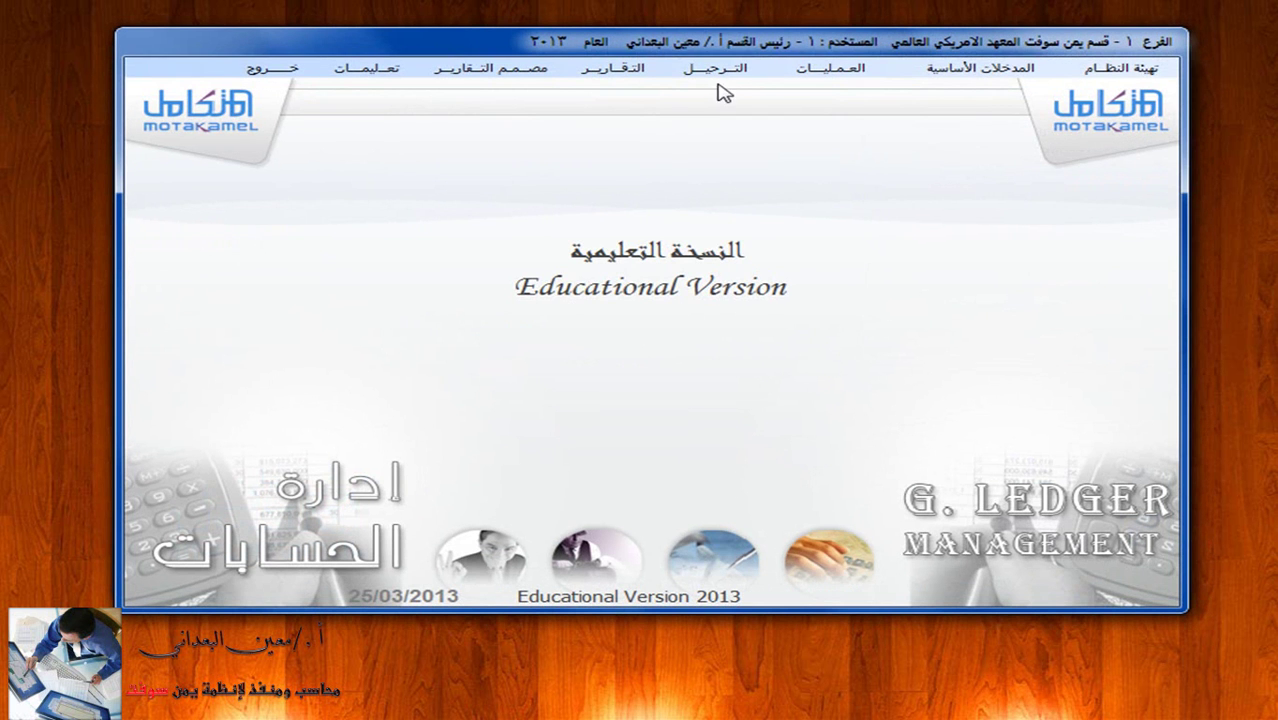
Step: Open sales invoice posting for credit (آجل-4) invoices, posted by individual invoice
{"action": "left_click", "coordinate": [733, 78]}
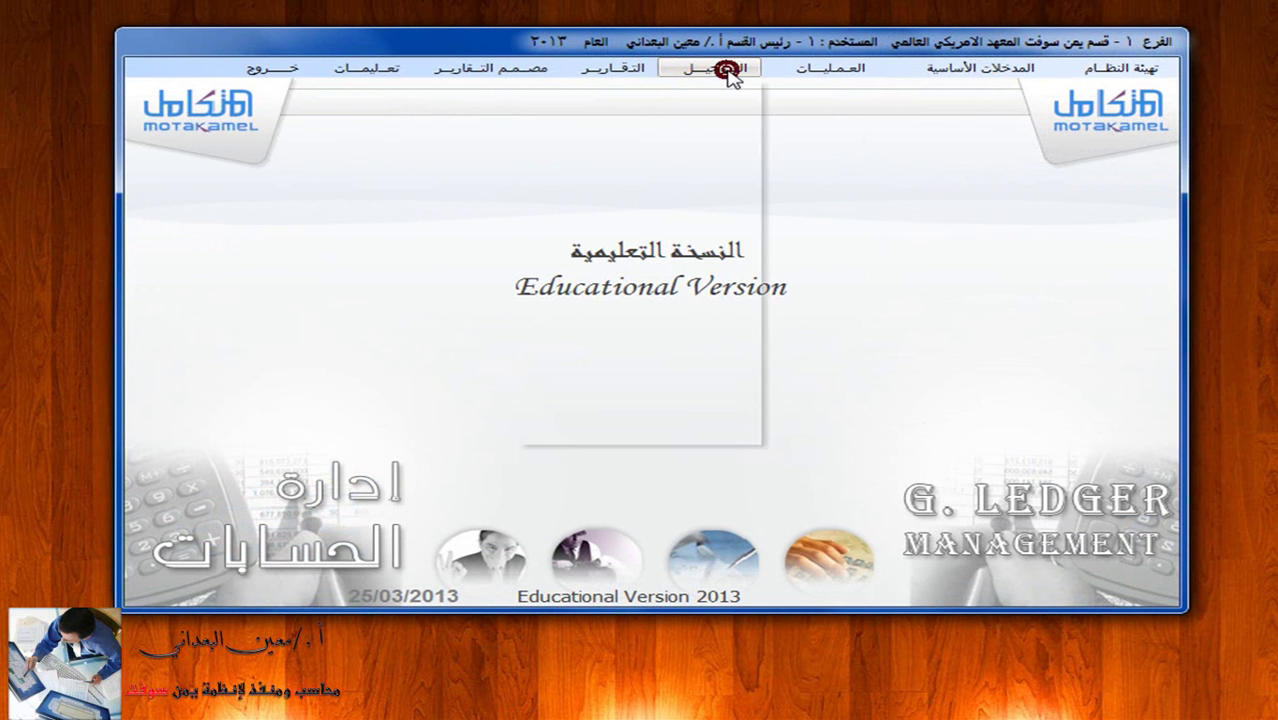
{"action": "left_click", "coordinate": [748, 360]}
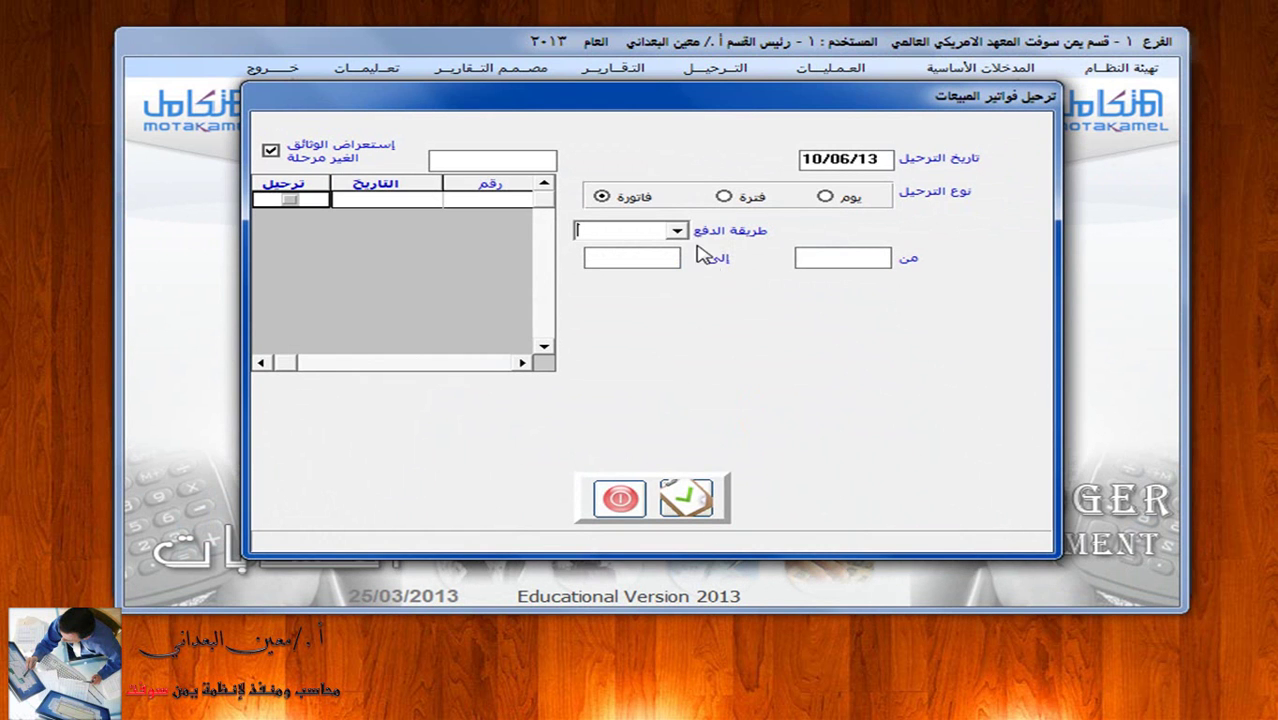
{"action": "left_click", "coordinate": [679, 232]}
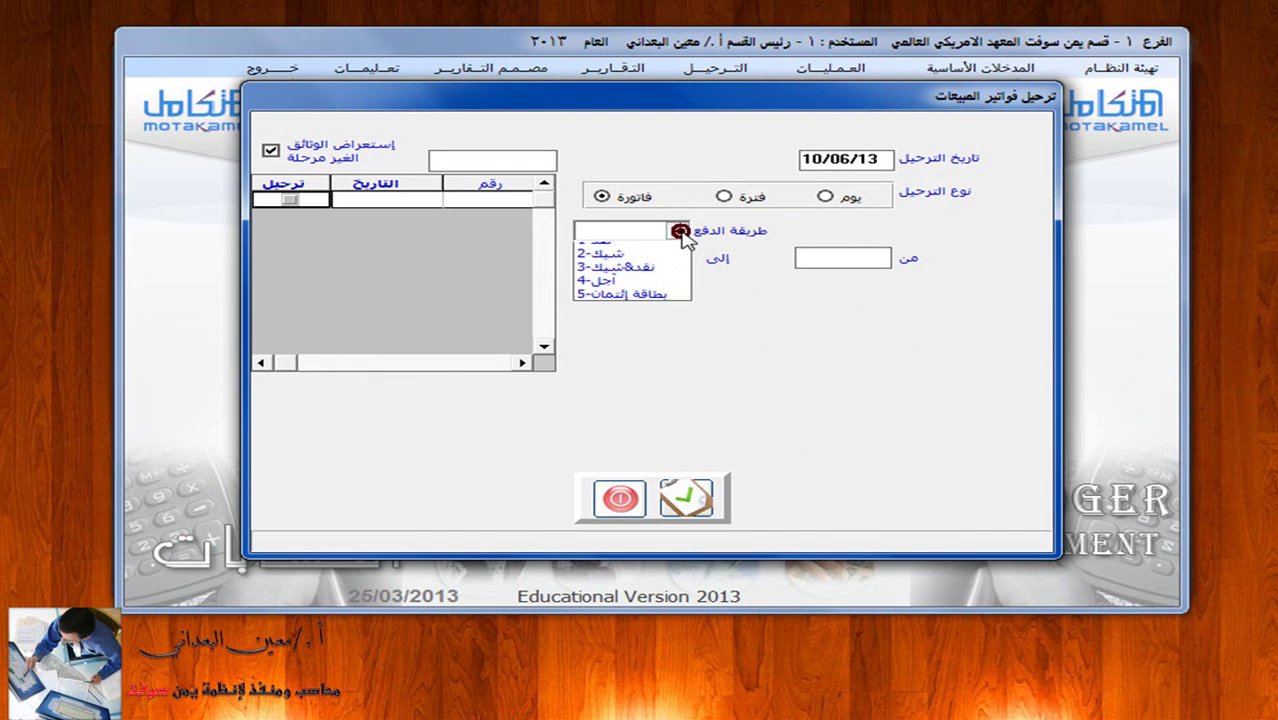
{"action": "left_click", "coordinate": [682, 295]}
{"action": "left_click", "coordinate": [630, 197]}
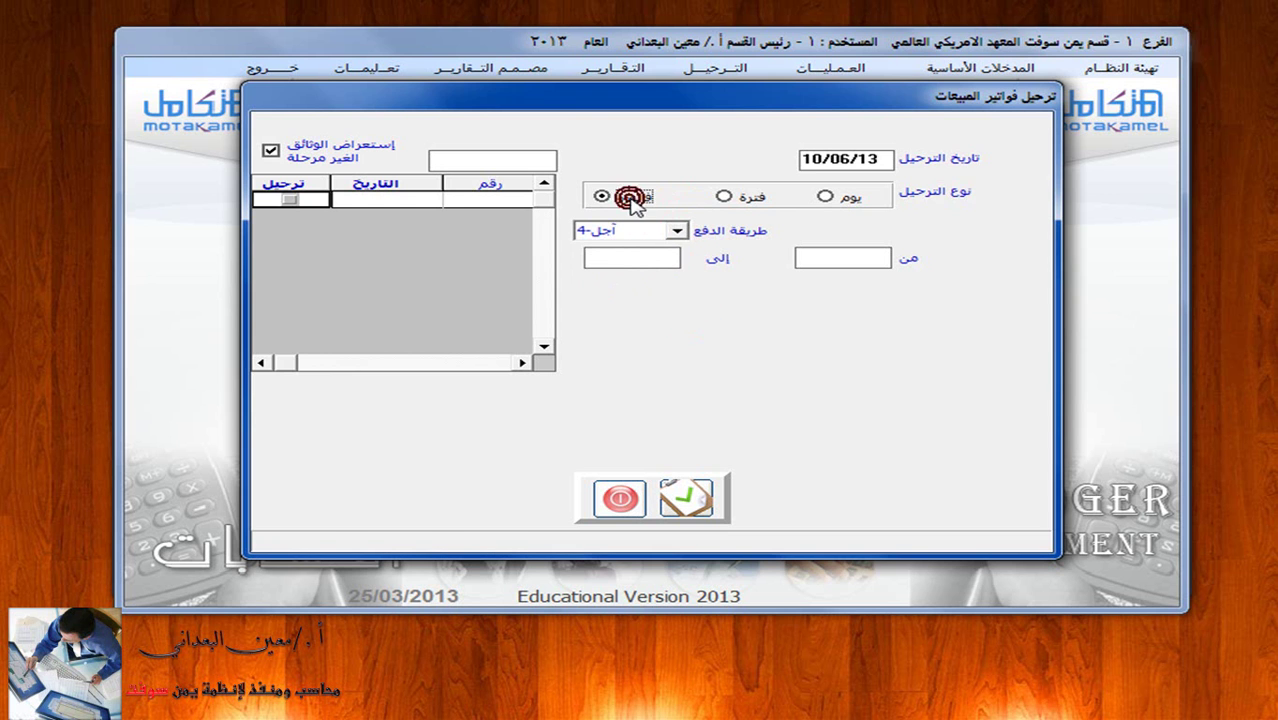
Step: Mark invoice 2, post it, and close the posting window
{"action": "left_click", "coordinate": [289, 199]}
{"action": "right_click", "coordinate": [372, 201]}
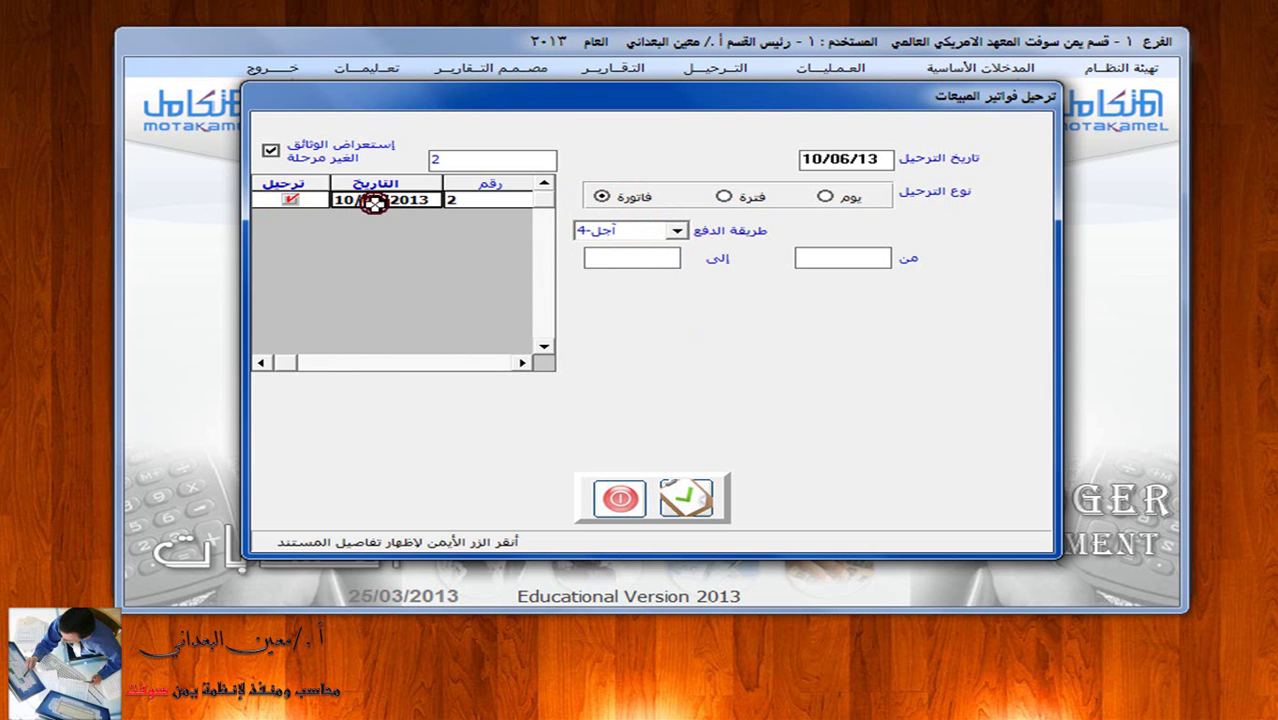
{"action": "left_click", "coordinate": [291, 199]}
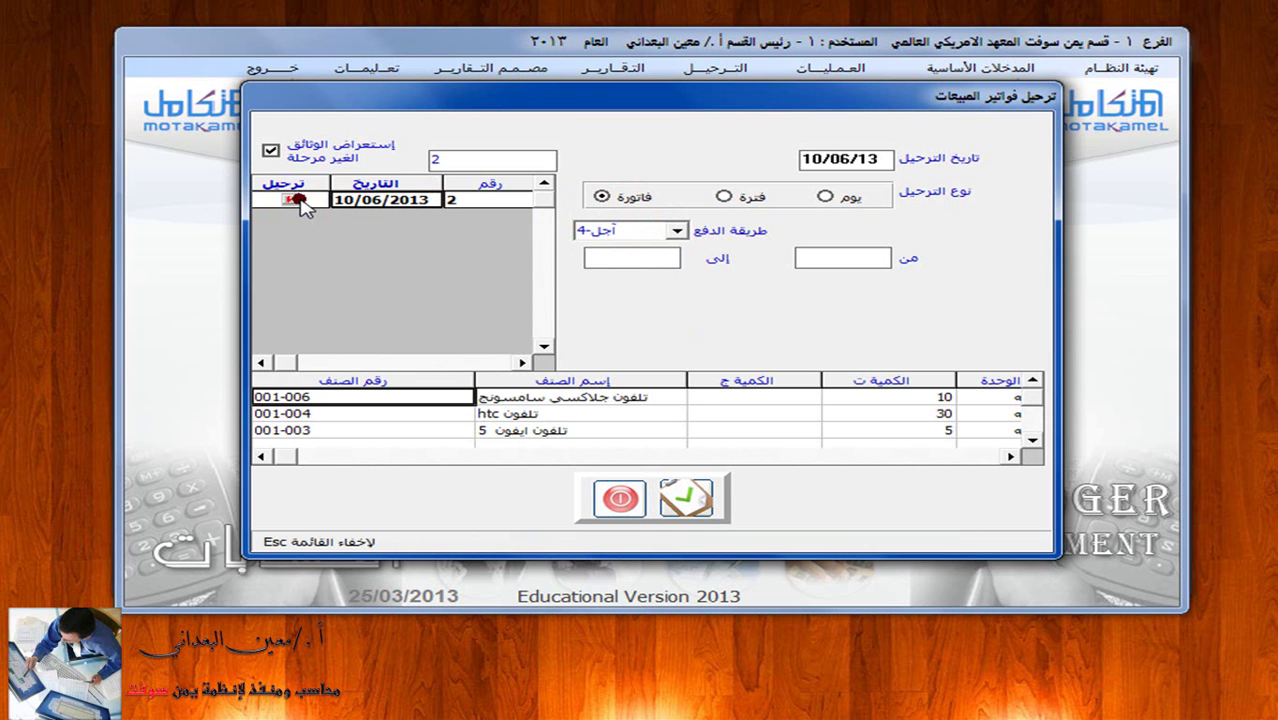
{"action": "left_click", "coordinate": [687, 497]}
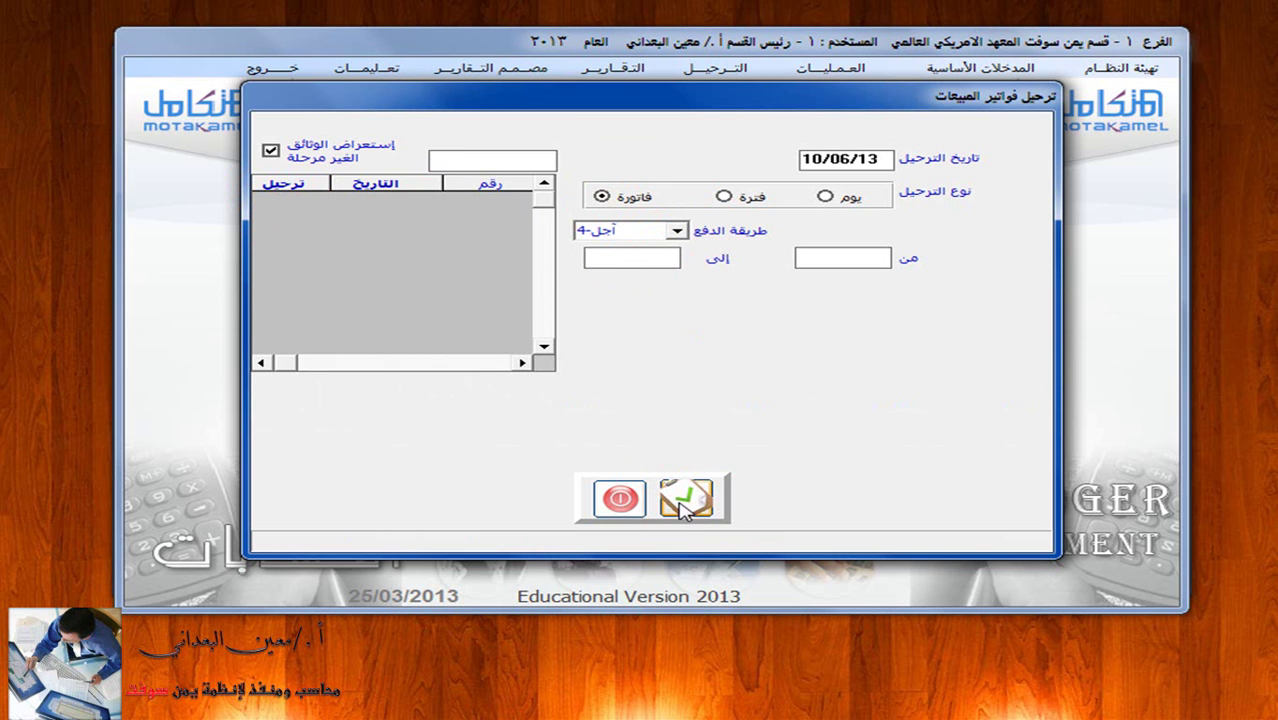
{"action": "left_click", "coordinate": [620, 499]}
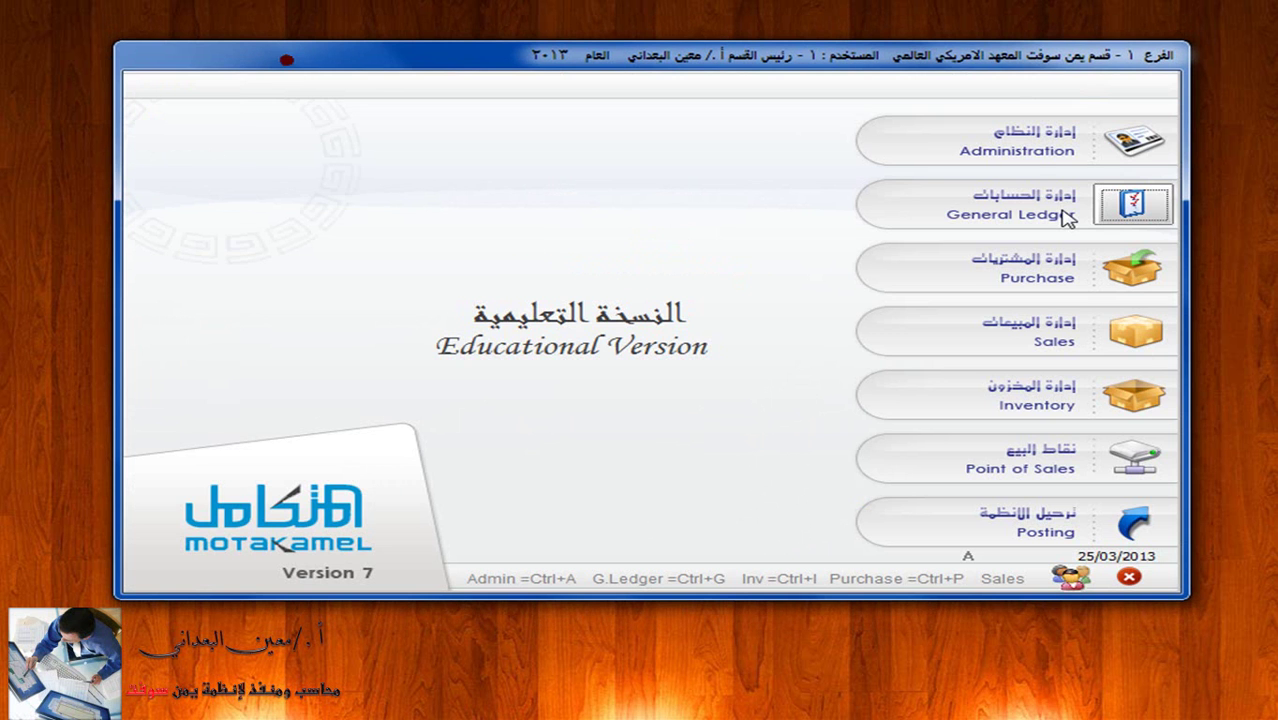
Step: Preview the general journal for document type فواتير مبيعات and invoice type 4- أجل
{"action": "left_click", "coordinate": [1068, 218]}
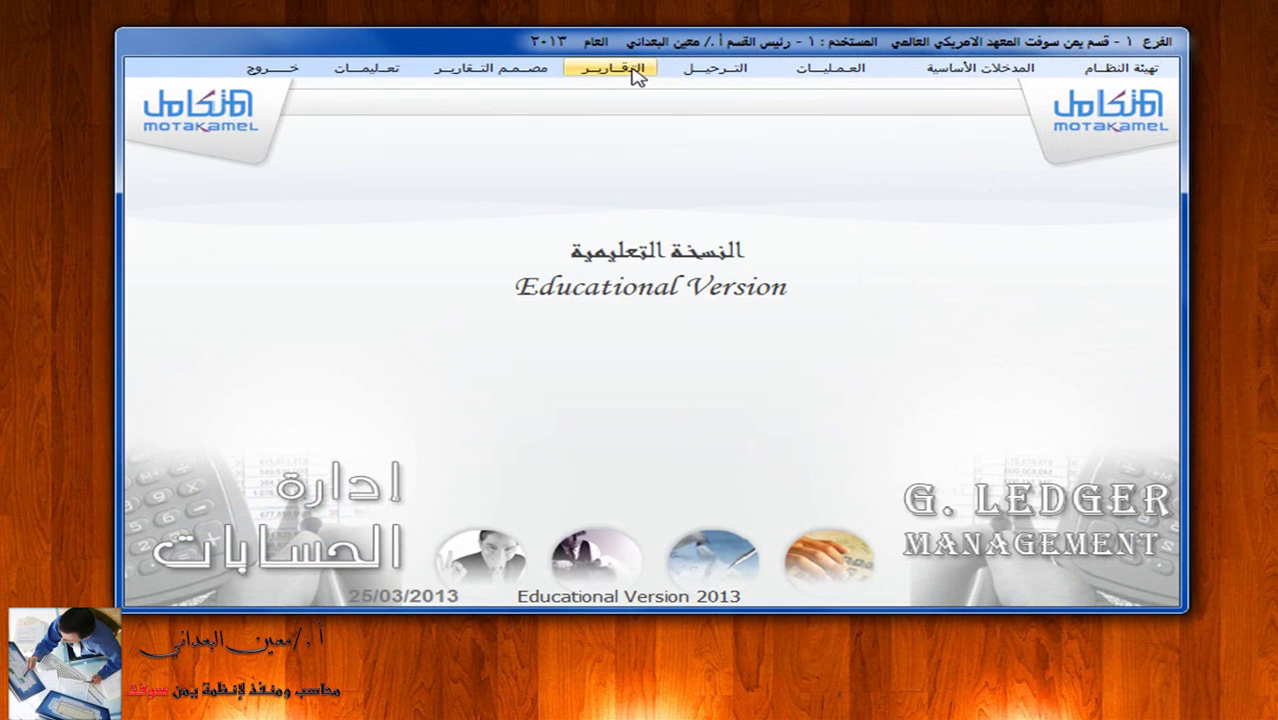
{"action": "left_click", "coordinate": [633, 72]}
{"action": "left_click", "coordinate": [608, 434]}
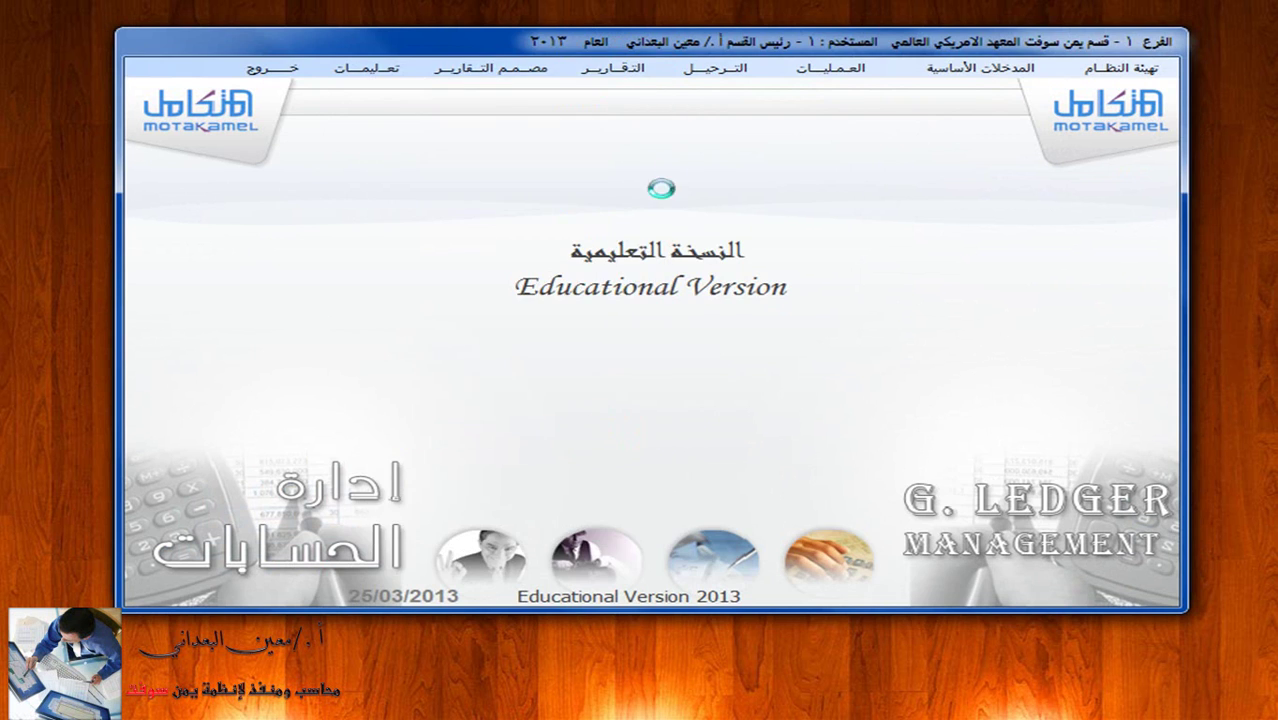
{"action": "left_click", "coordinate": [837, 113]}
{"action": "left_click", "coordinate": [722, 196]}
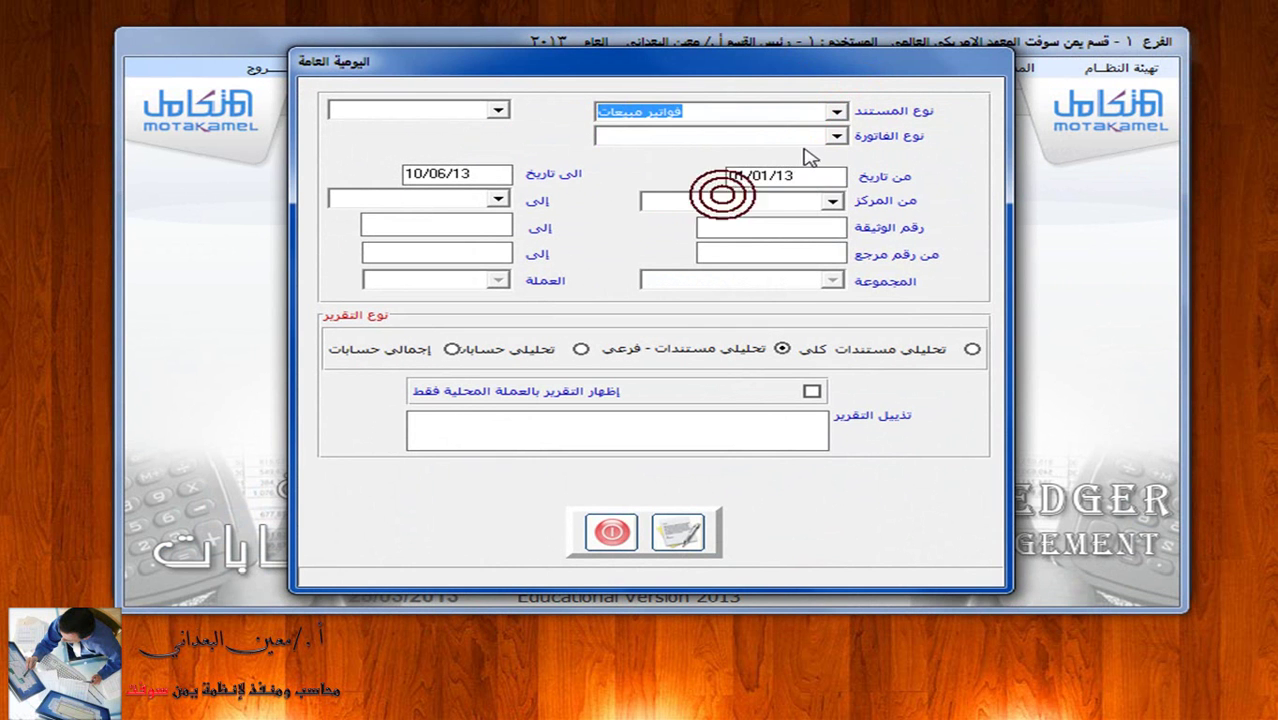
{"action": "left_click", "coordinate": [836, 136]}
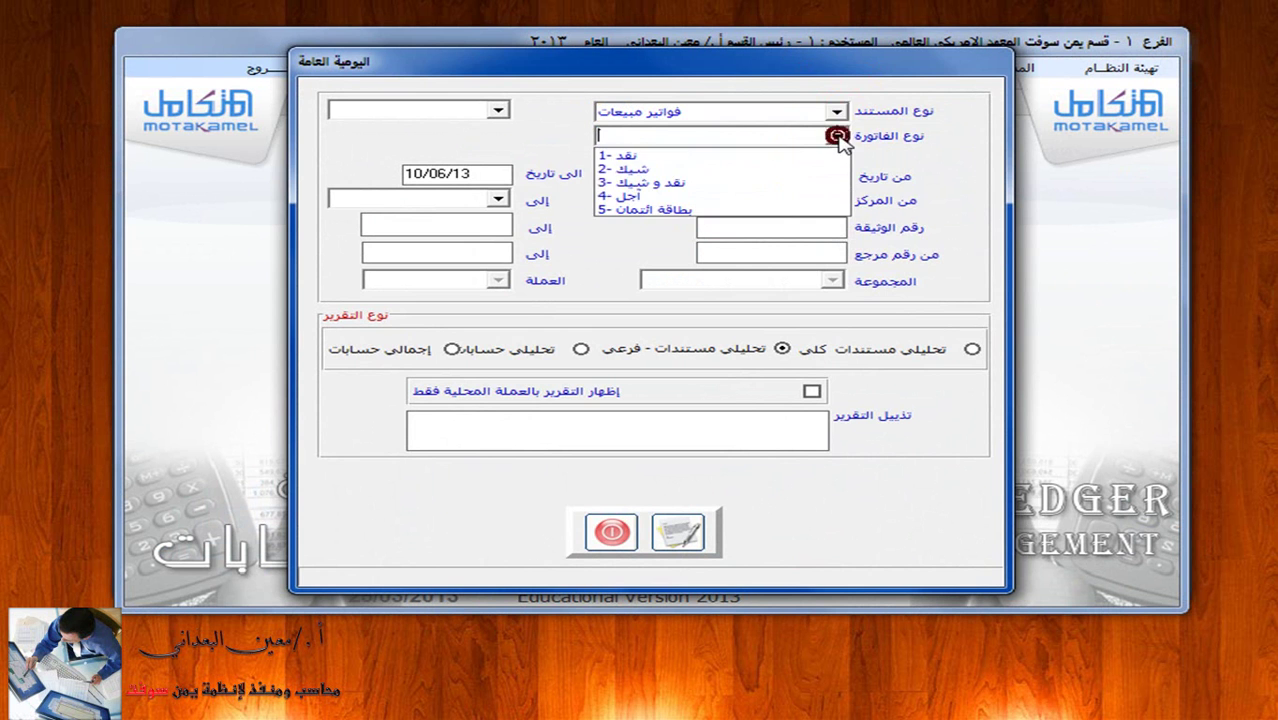
{"action": "left_click", "coordinate": [782, 197]}
{"action": "left_click", "coordinate": [680, 531]}
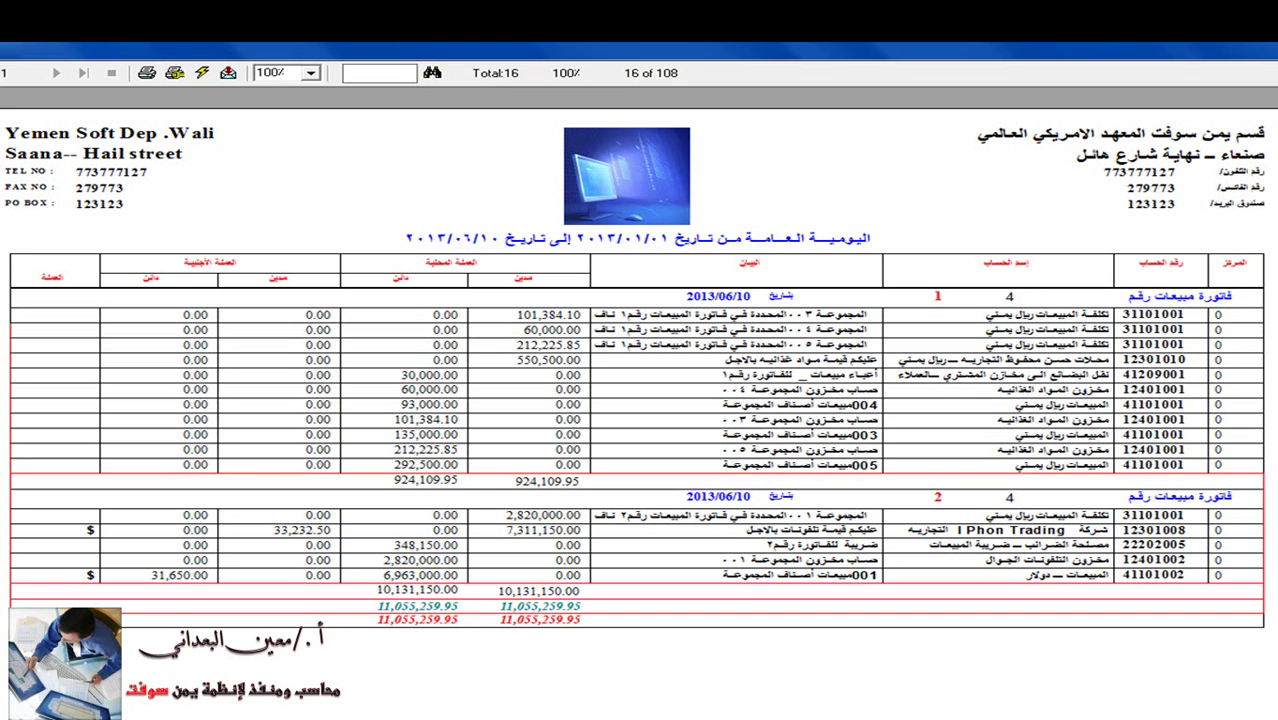
{"action": "scroll", "coordinate": [638, 358], "scroll_direction": "down", "scroll_amount": 3}
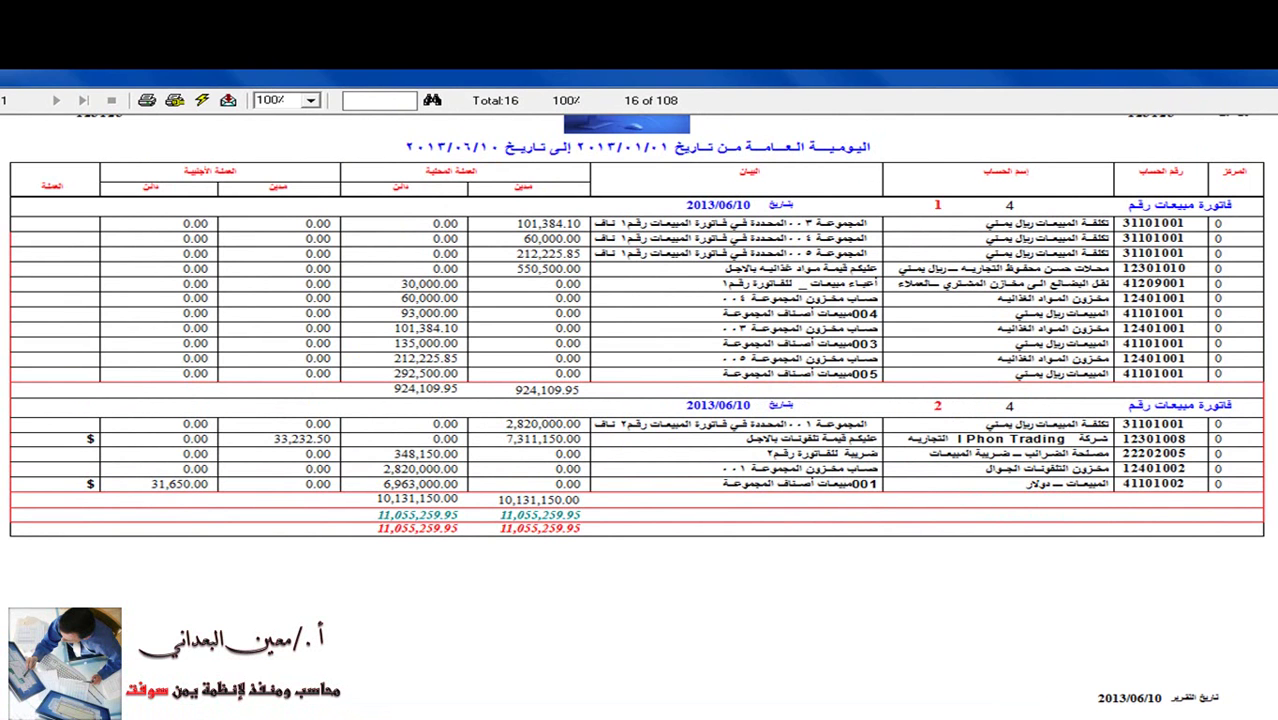
Step: Close the journal preview and General Ledger, then open Sales management's sales invoices screen
{"action": "left_click", "coordinate": [1265, 79]}
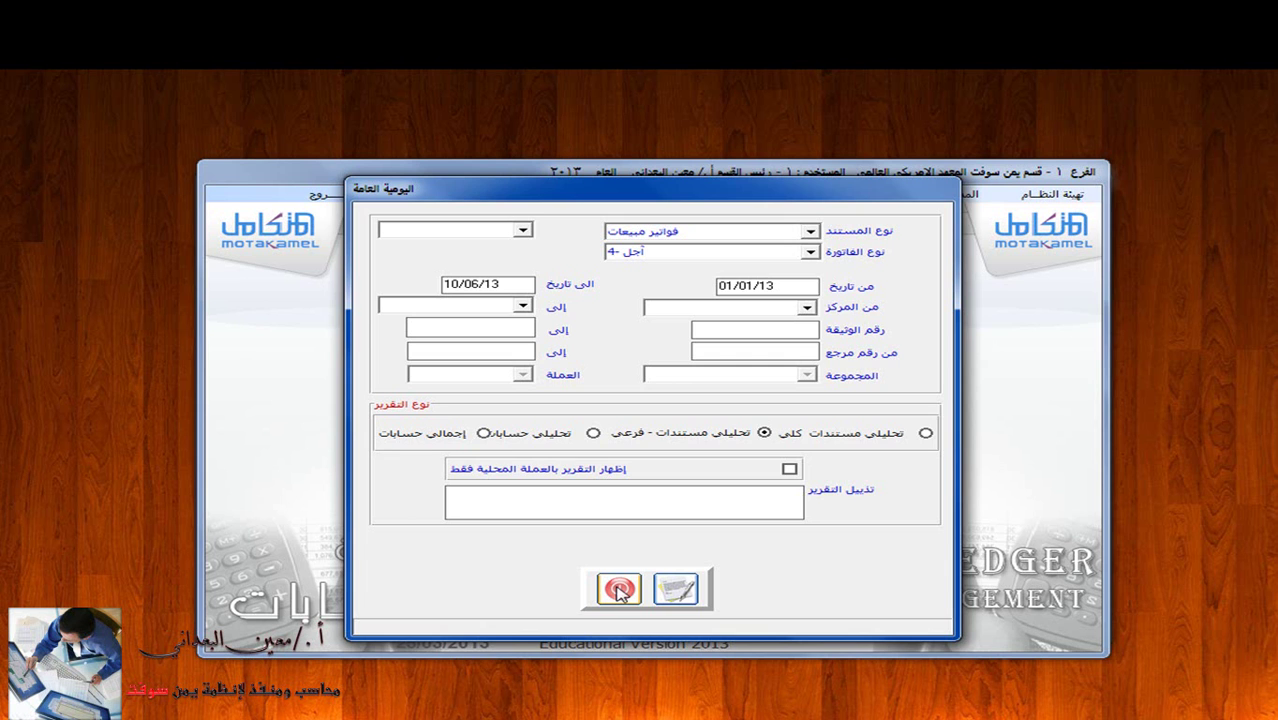
{"action": "left_click", "coordinate": [619, 590]}
{"action": "left_click", "coordinate": [342, 194]}
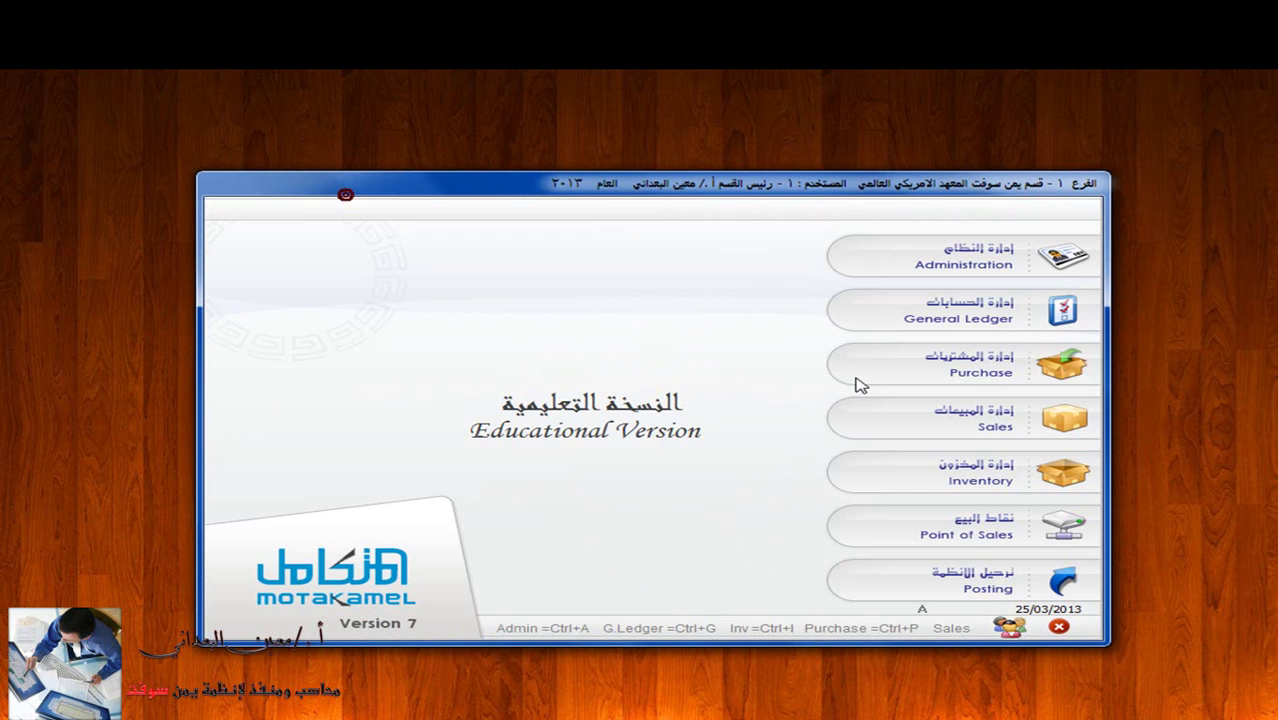
{"action": "left_click", "coordinate": [1060, 416]}
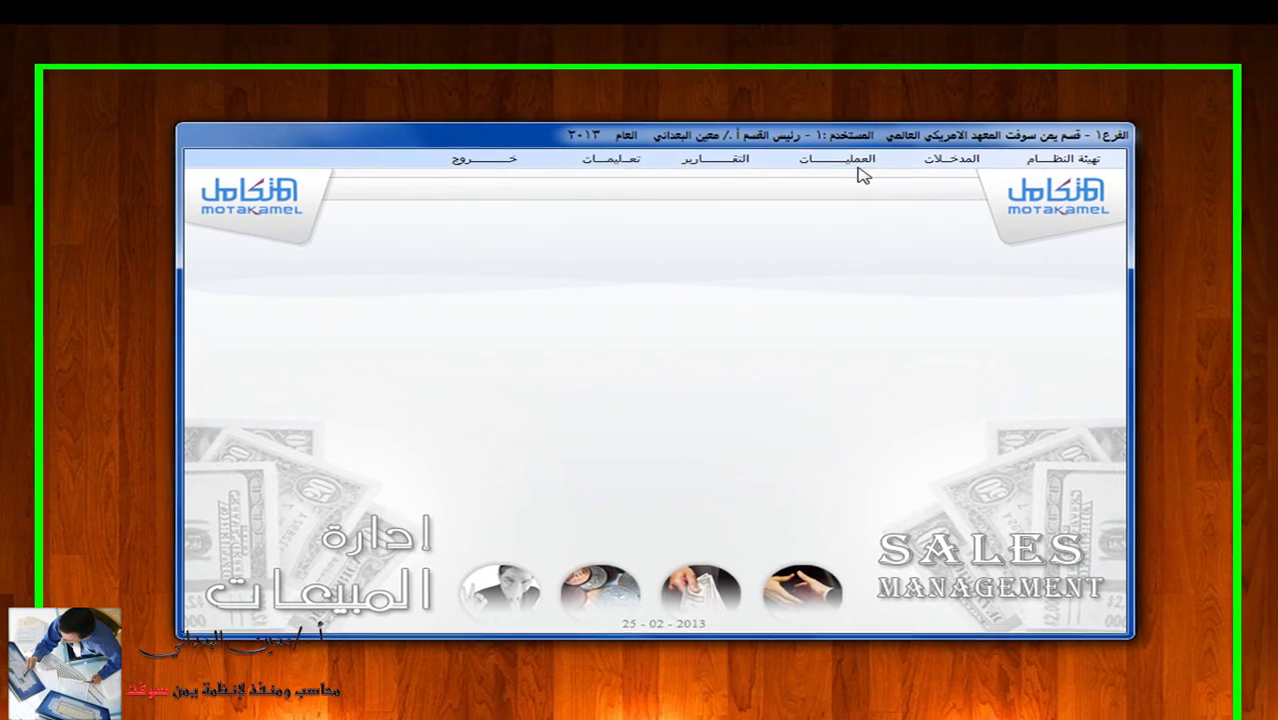
{"action": "left_click", "coordinate": [826, 197]}
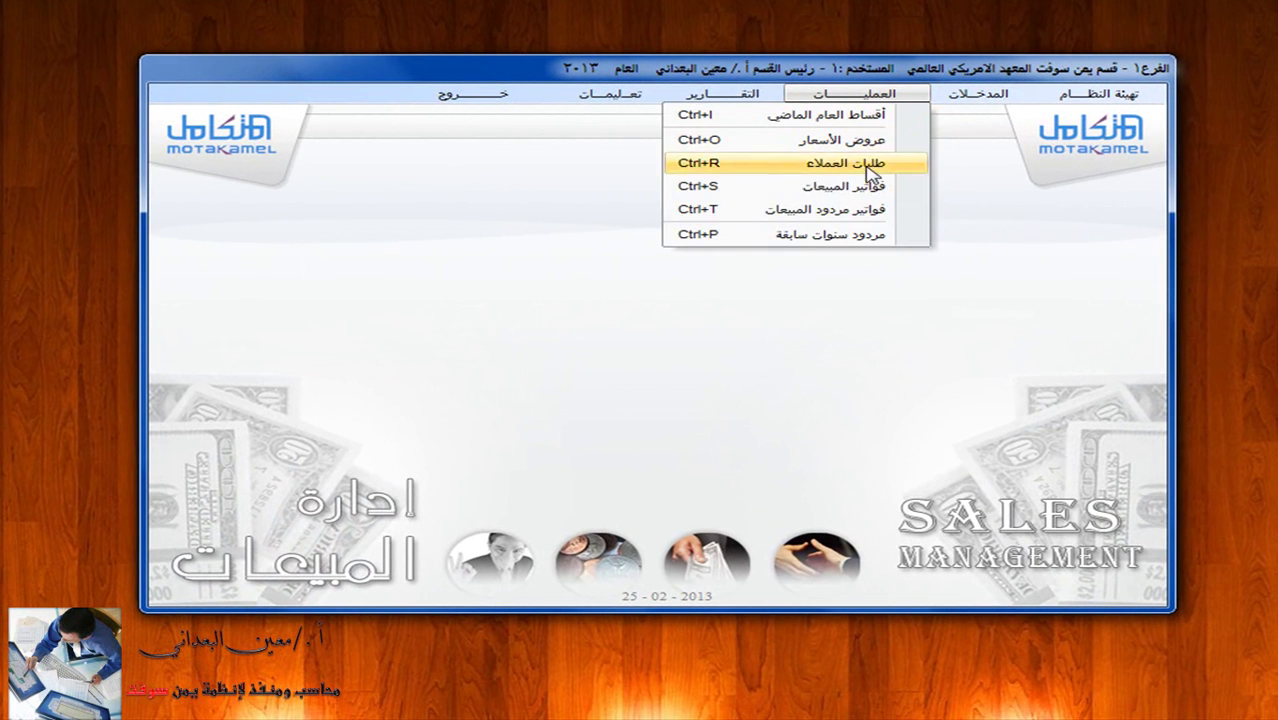
{"action": "left_click", "coordinate": [893, 186]}
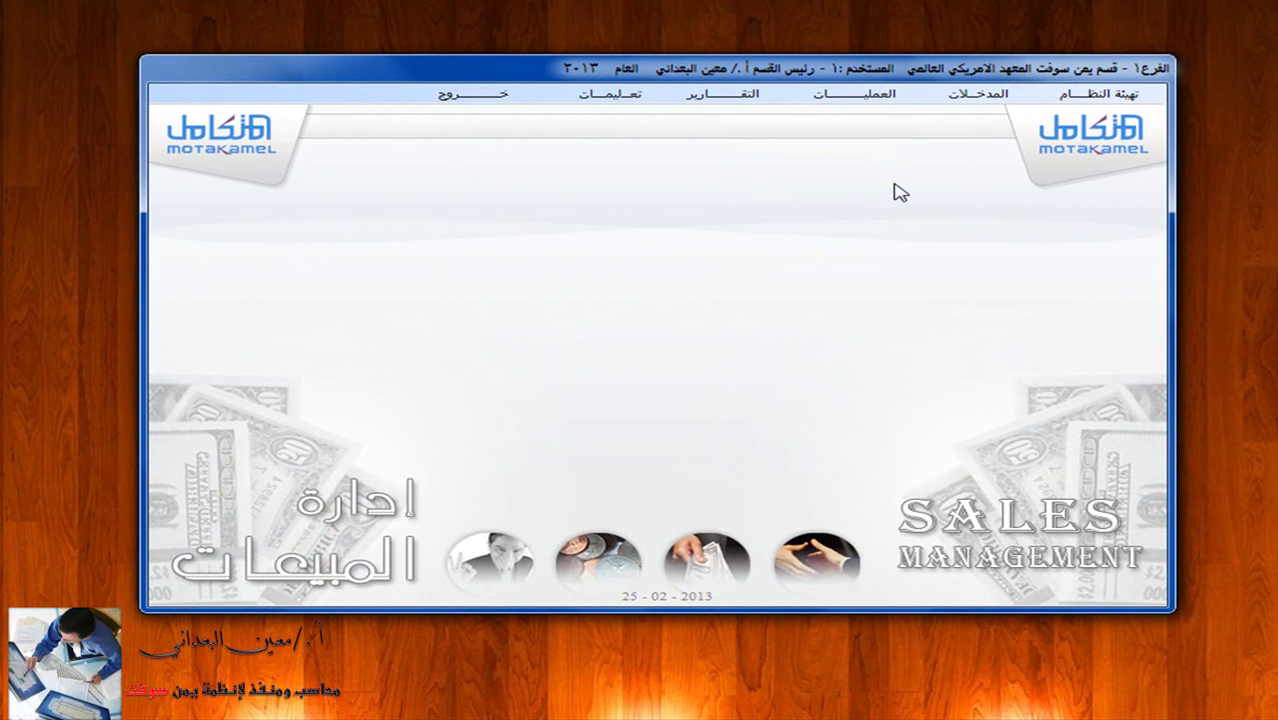
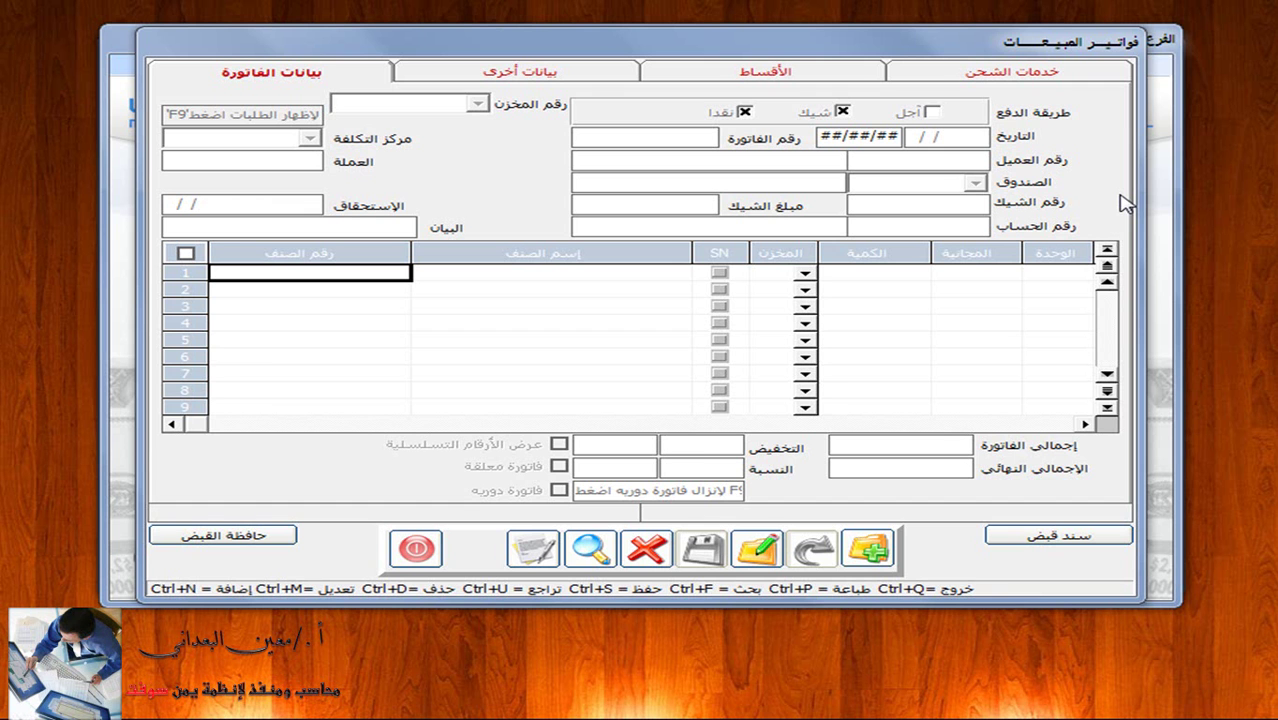
Step: Switch to the Word exercise document and scroll through its instructions
{"action": "key", "text": "super+Tab"}
{"action": "key", "text": "super+Tab"}
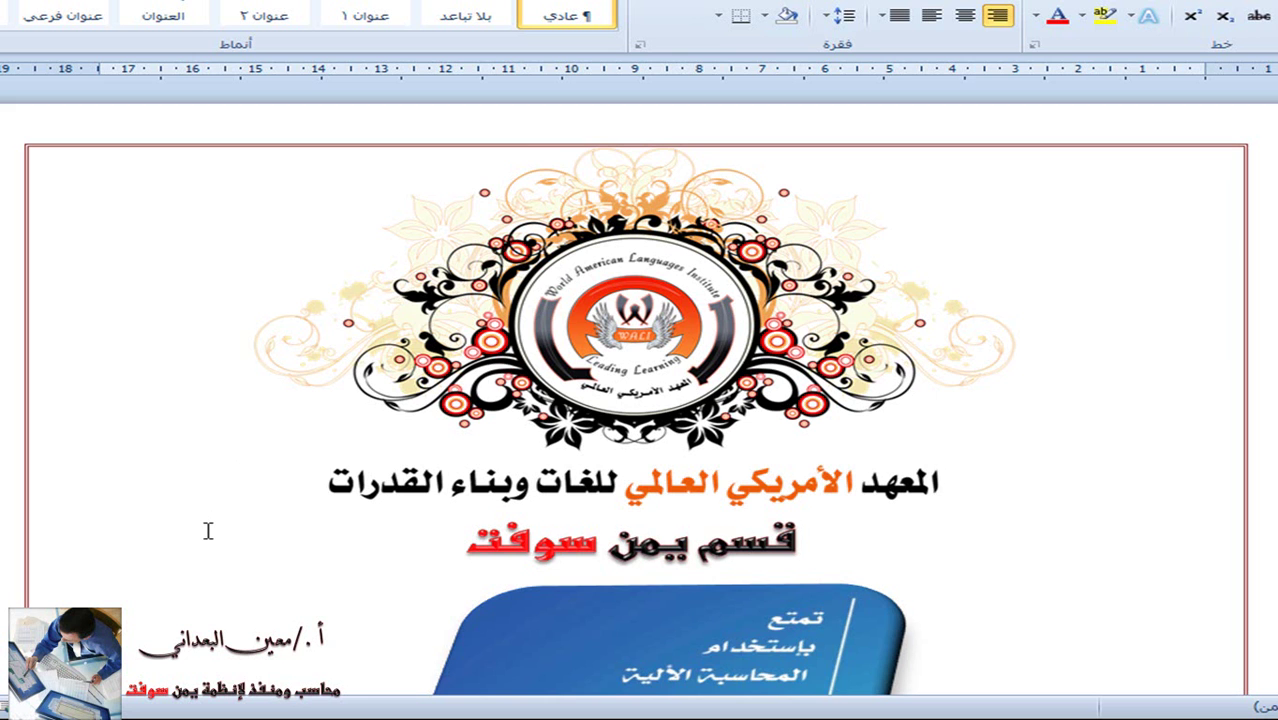
{"action": "scroll", "coordinate": [206, 530], "scroll_direction": "down", "scroll_amount": 4}
{"action": "scroll", "coordinate": [208, 531], "scroll_direction": "down", "scroll_amount": 8}
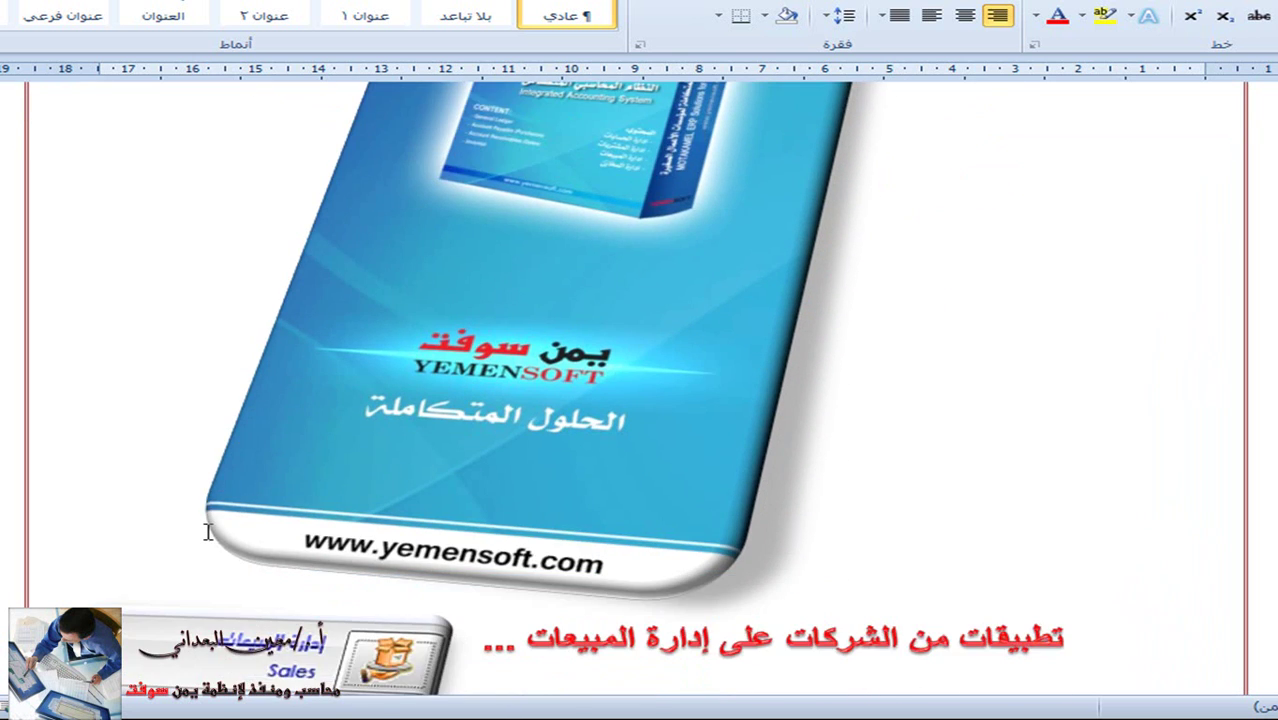
{"action": "scroll", "coordinate": [208, 531], "scroll_direction": "up", "scroll_amount": 1}
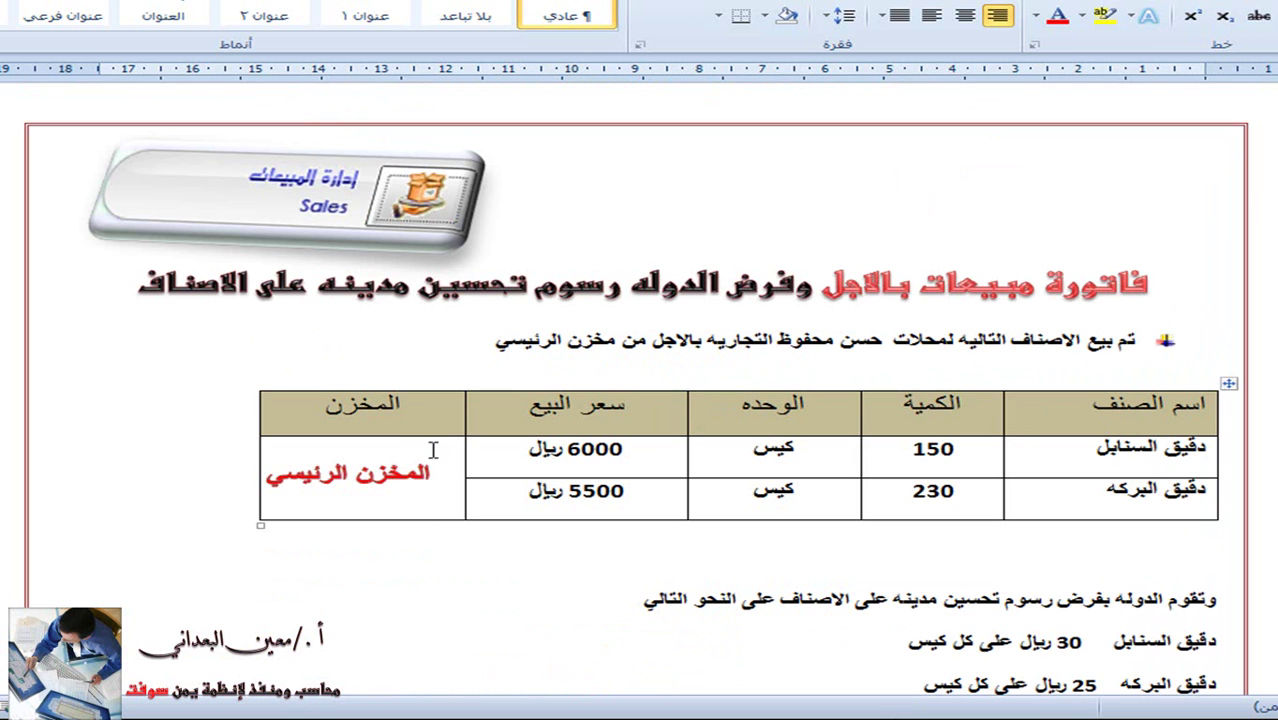
{"action": "scroll", "coordinate": [783, 603], "scroll_direction": "down", "scroll_amount": 3}
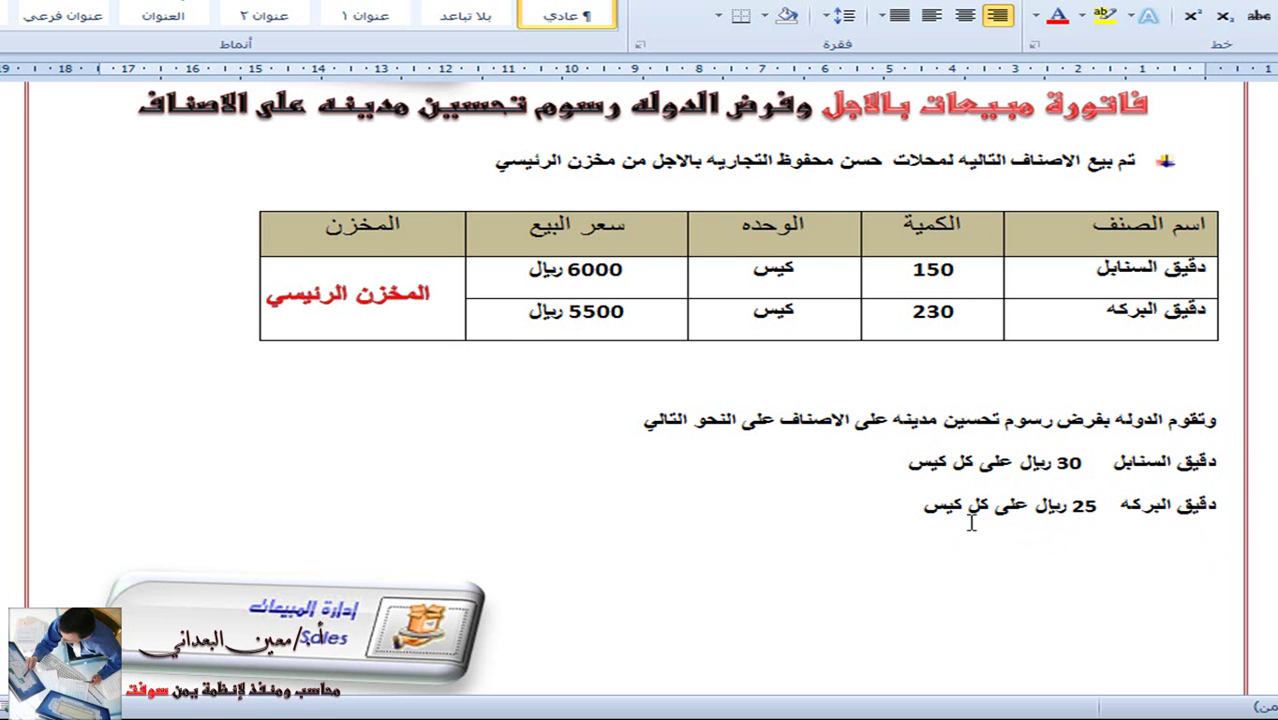
{"action": "scroll", "coordinate": [650, 632], "scroll_direction": "up", "scroll_amount": 3}
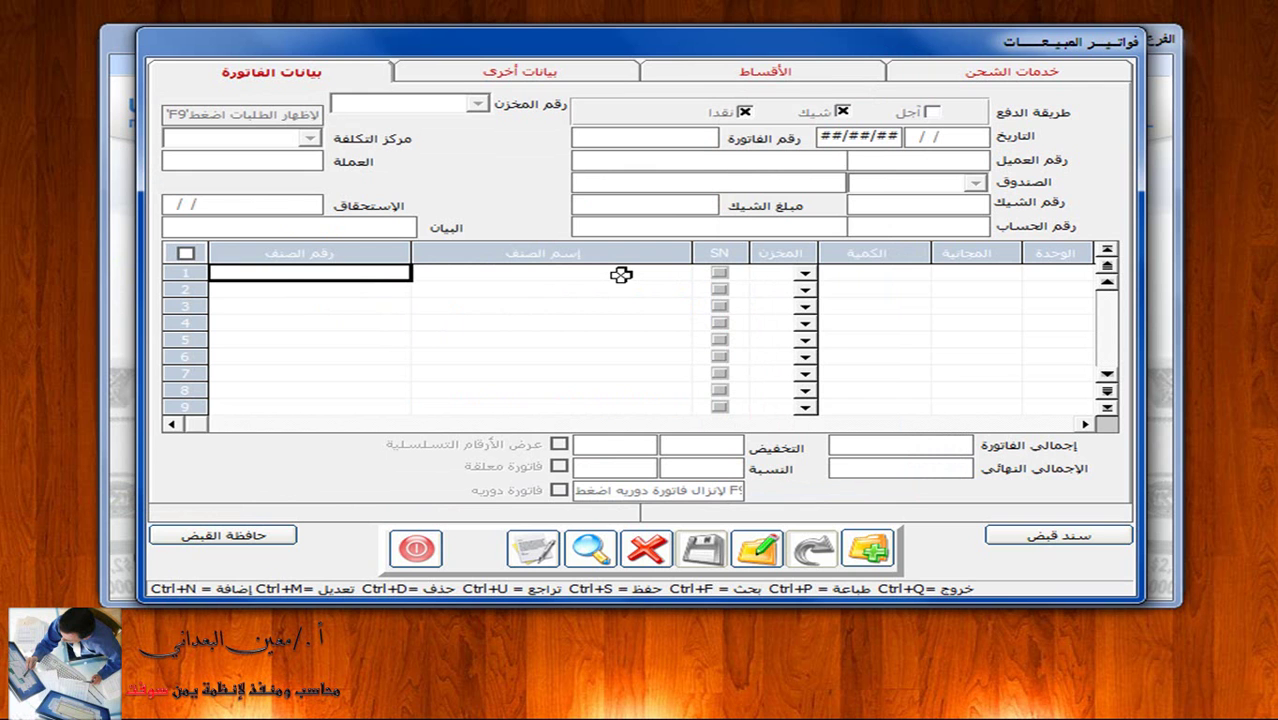
Step: Close the sales invoice and tick استخدام تحسين المدينه on the Other Options page
{"action": "left_click", "coordinate": [415, 548]}
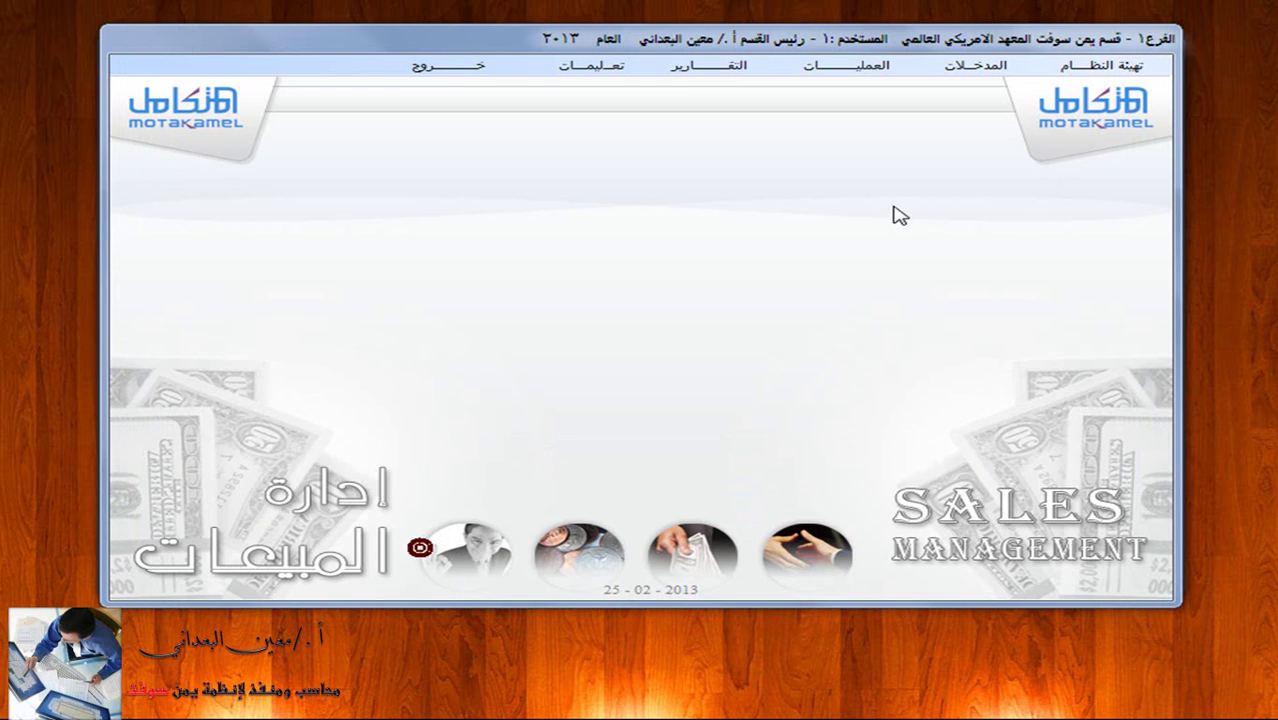
{"action": "left_click", "coordinate": [1156, 68]}
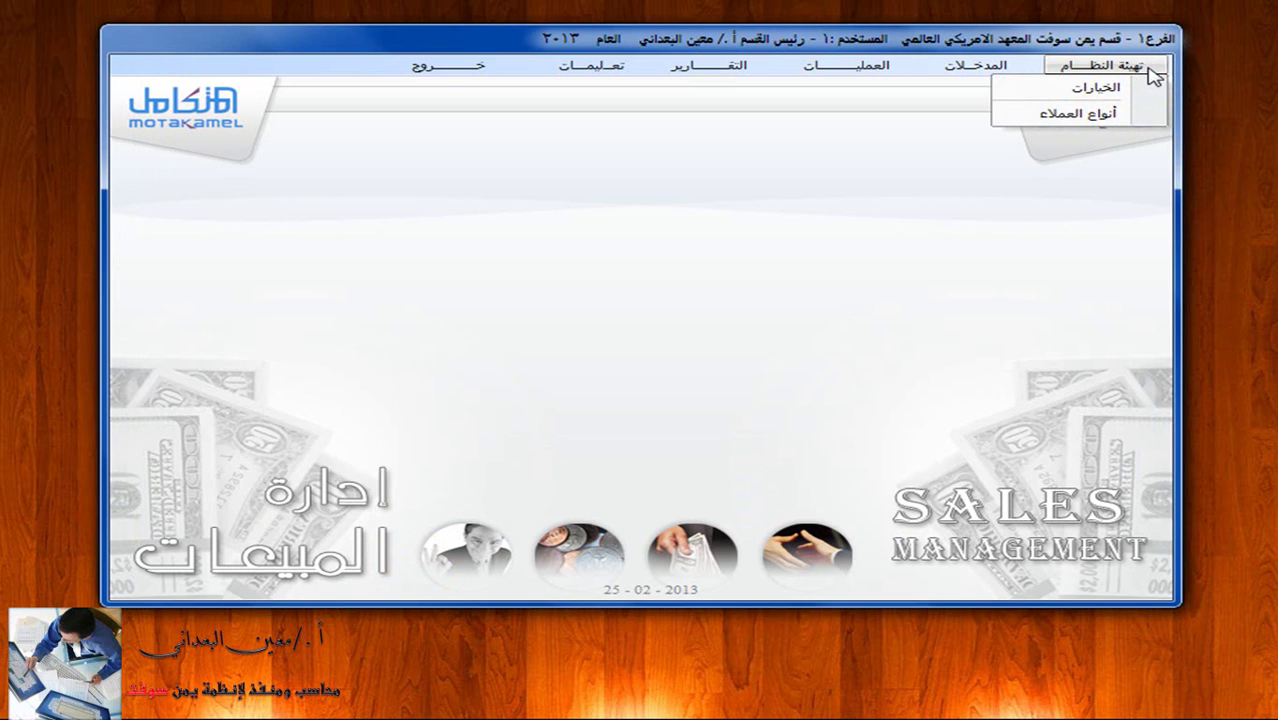
{"action": "left_click", "coordinate": [1126, 90]}
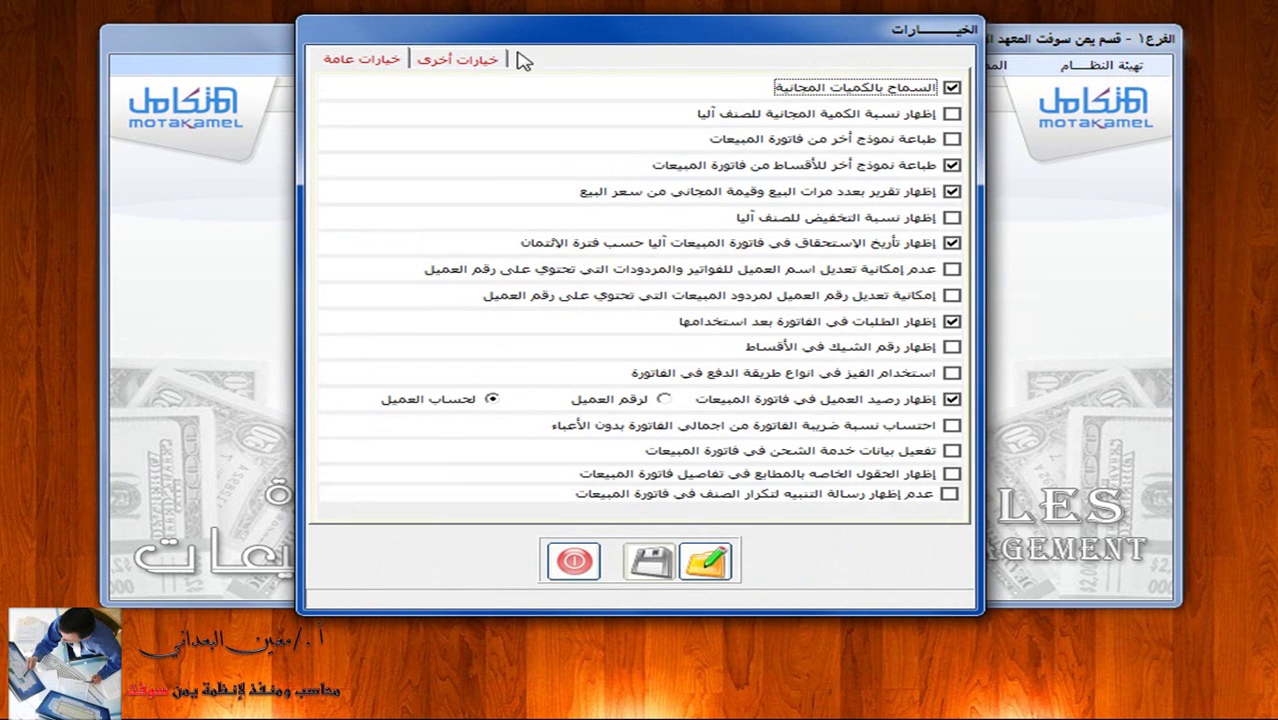
{"action": "left_click", "coordinate": [490, 60]}
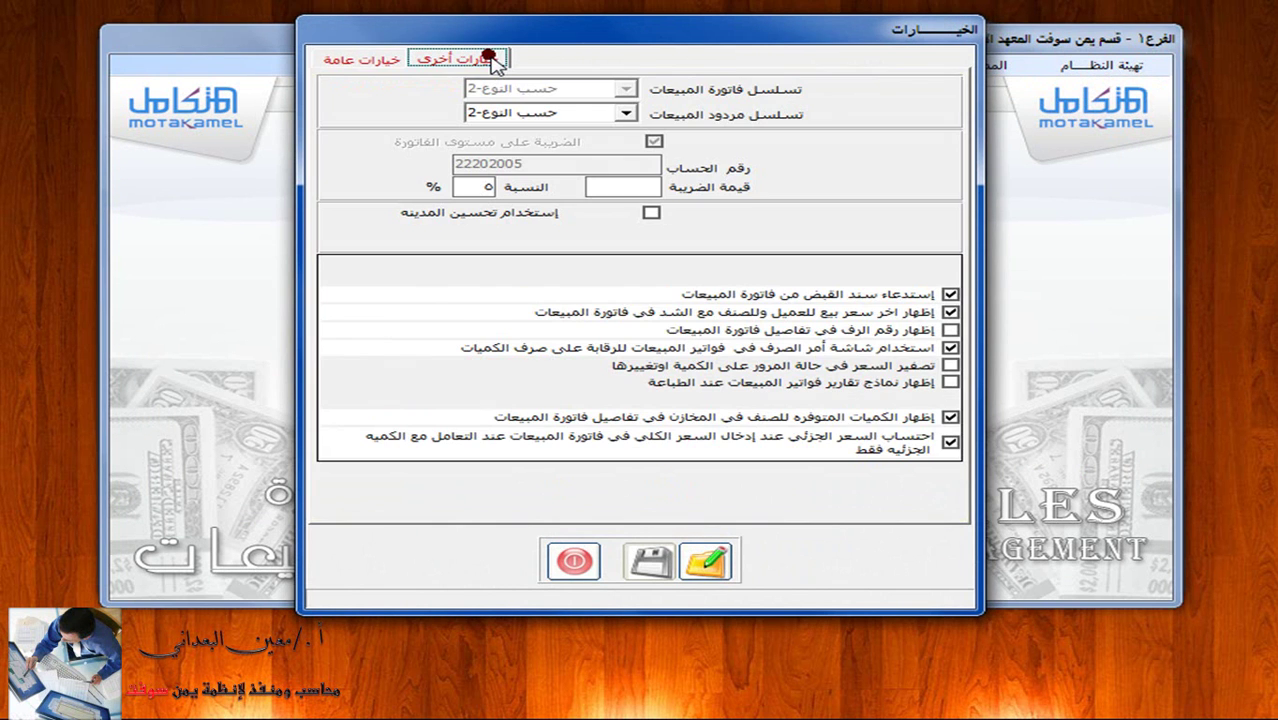
{"action": "left_click", "coordinate": [705, 558]}
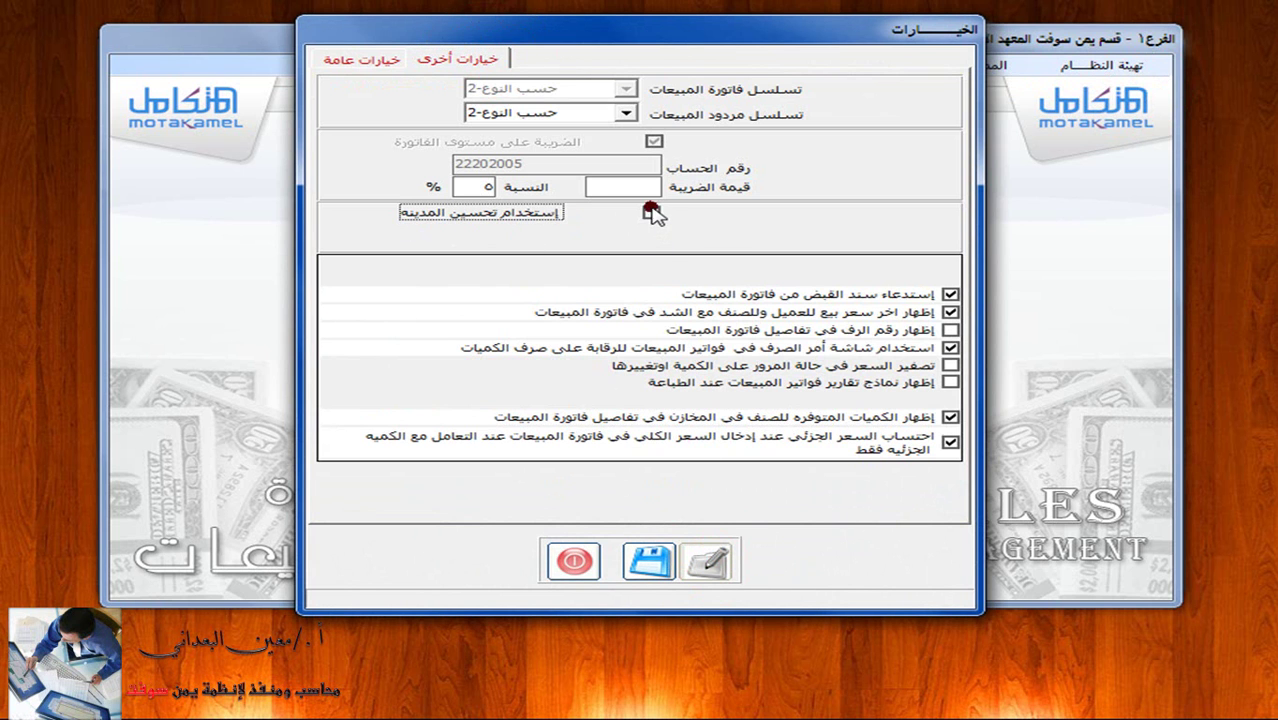
{"action": "left_click", "coordinate": [651, 213]}
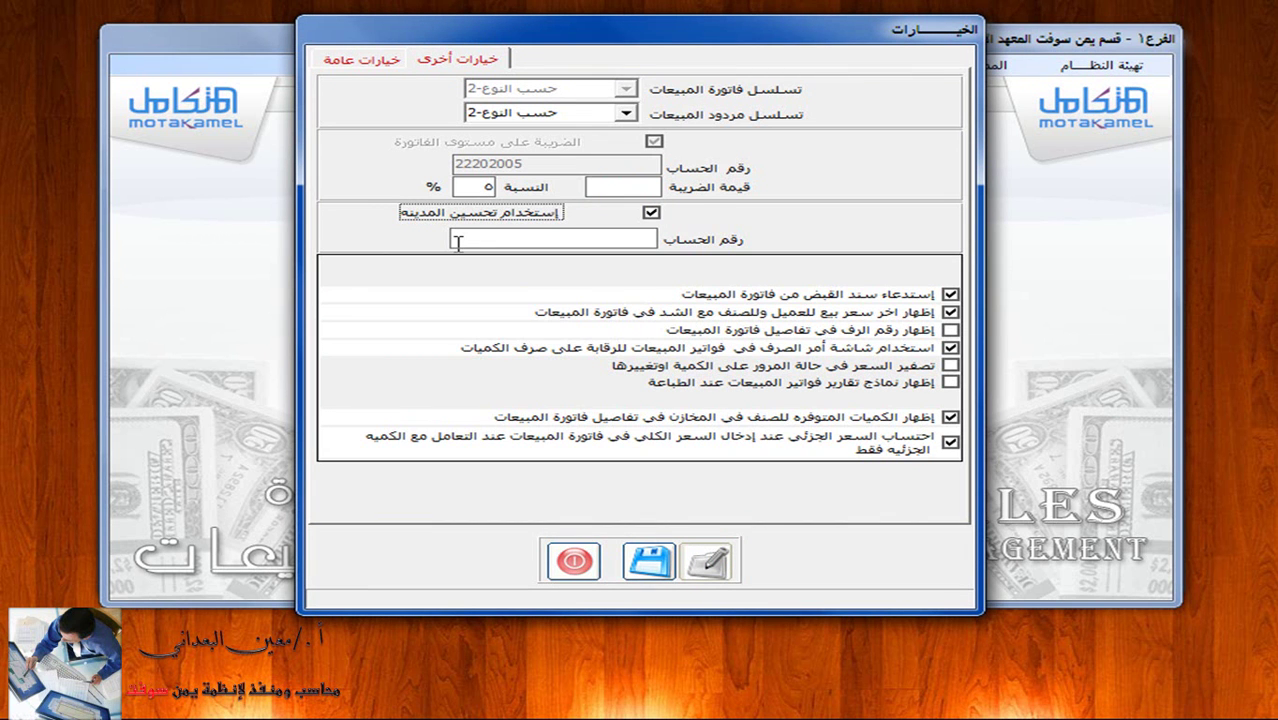
Step: Assign account 22202006 as the city improvement fee account, then save and close the options
{"action": "left_click", "coordinate": [457, 243]}
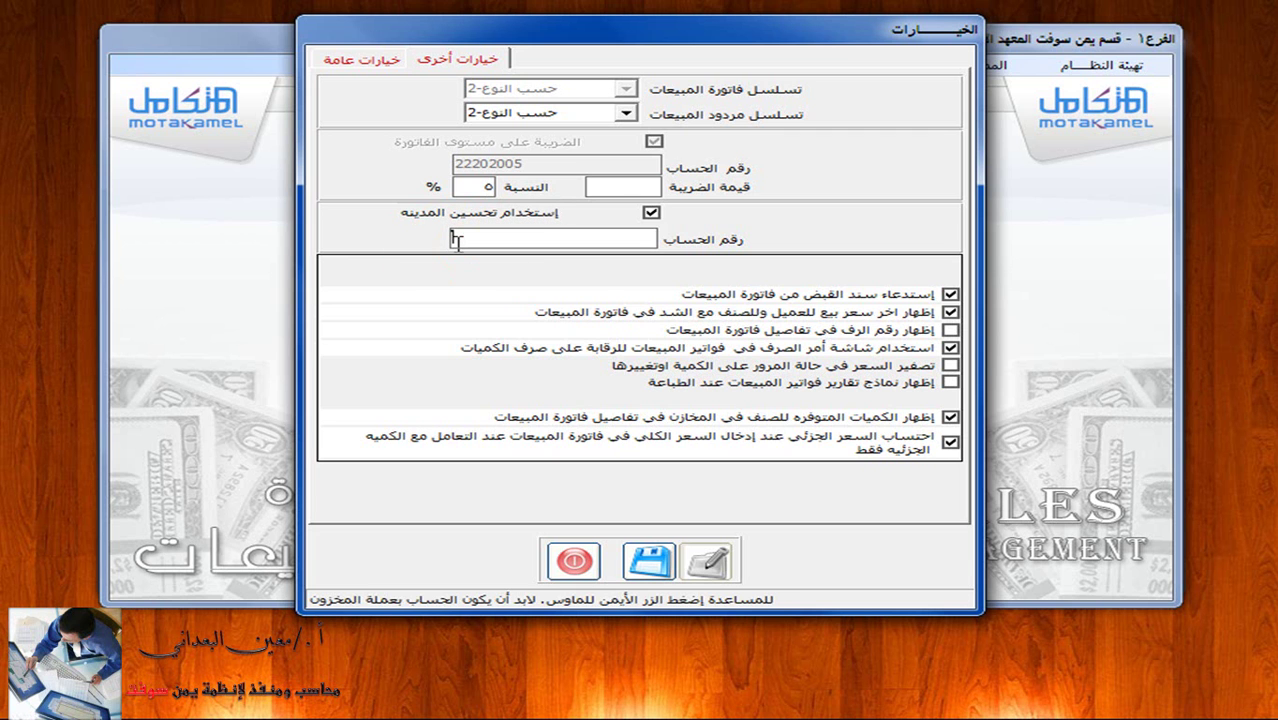
{"action": "double_click", "coordinate": [576, 242]}
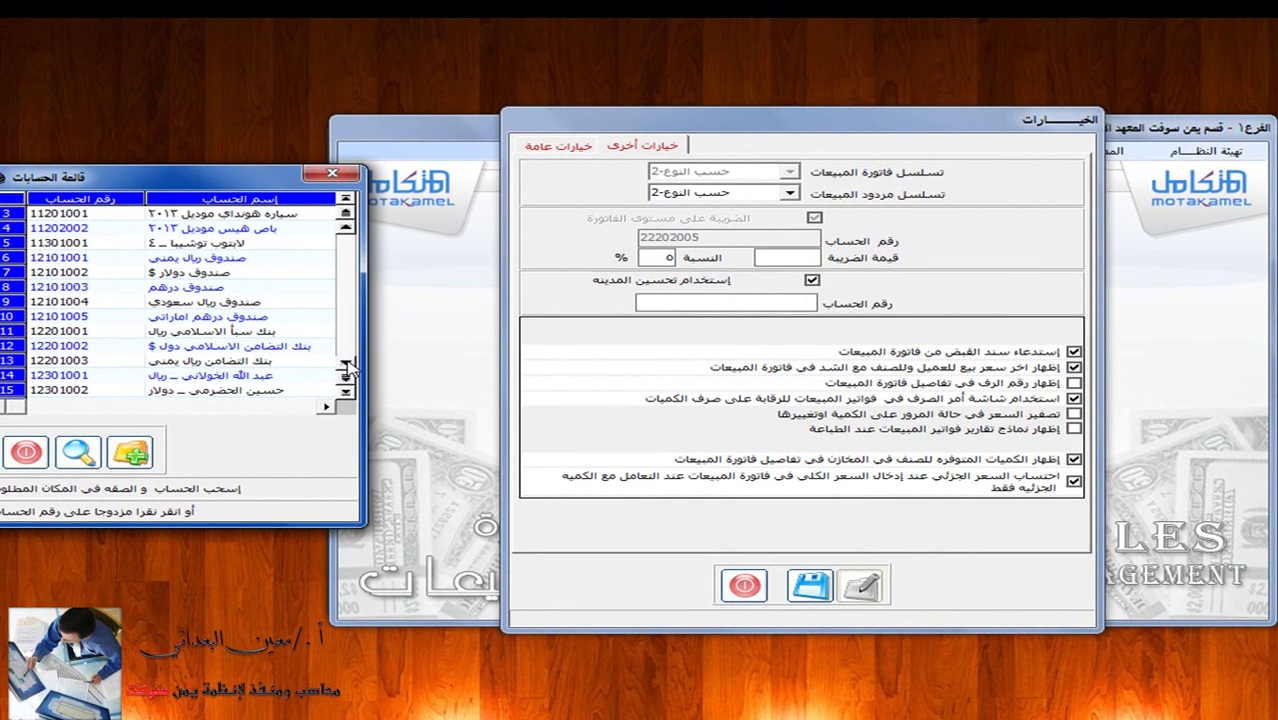
{"action": "left_click", "coordinate": [327, 357]}
{"action": "left_click_drag", "start_coordinate": [346, 362], "coordinate": [372, 362]}
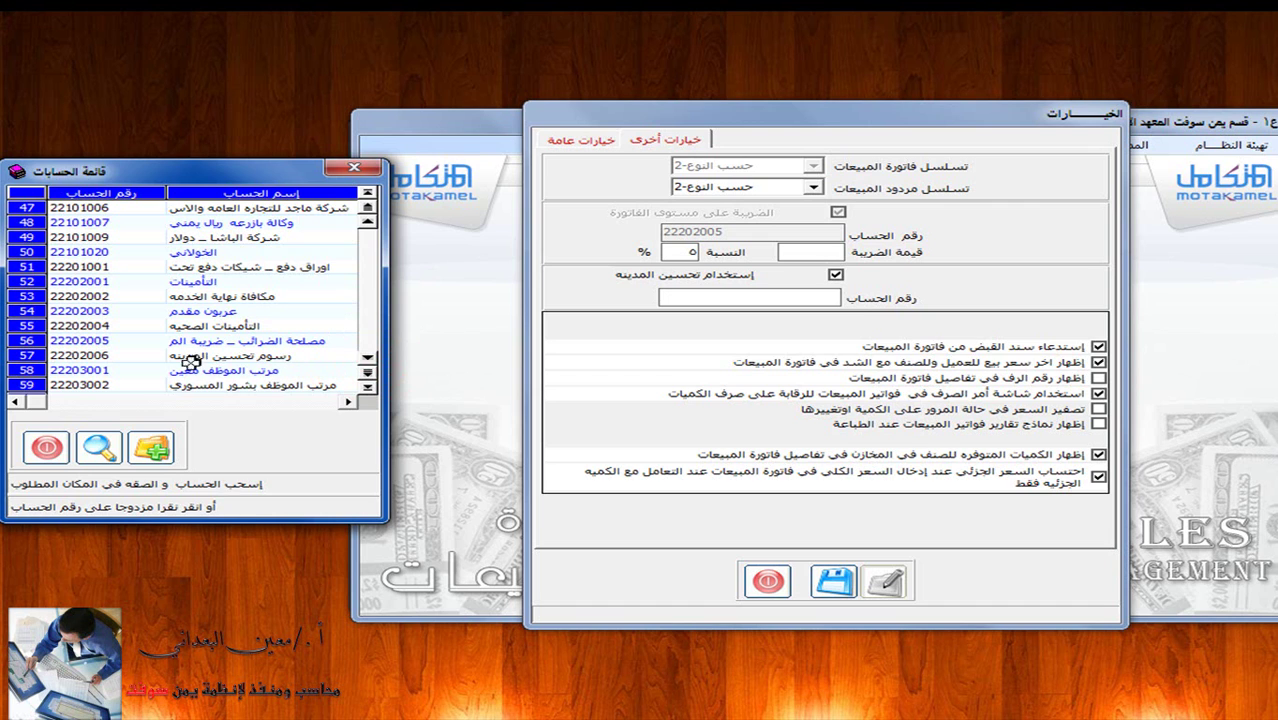
{"action": "left_click_drag", "start_coordinate": [208, 354], "coordinate": [749, 297]}
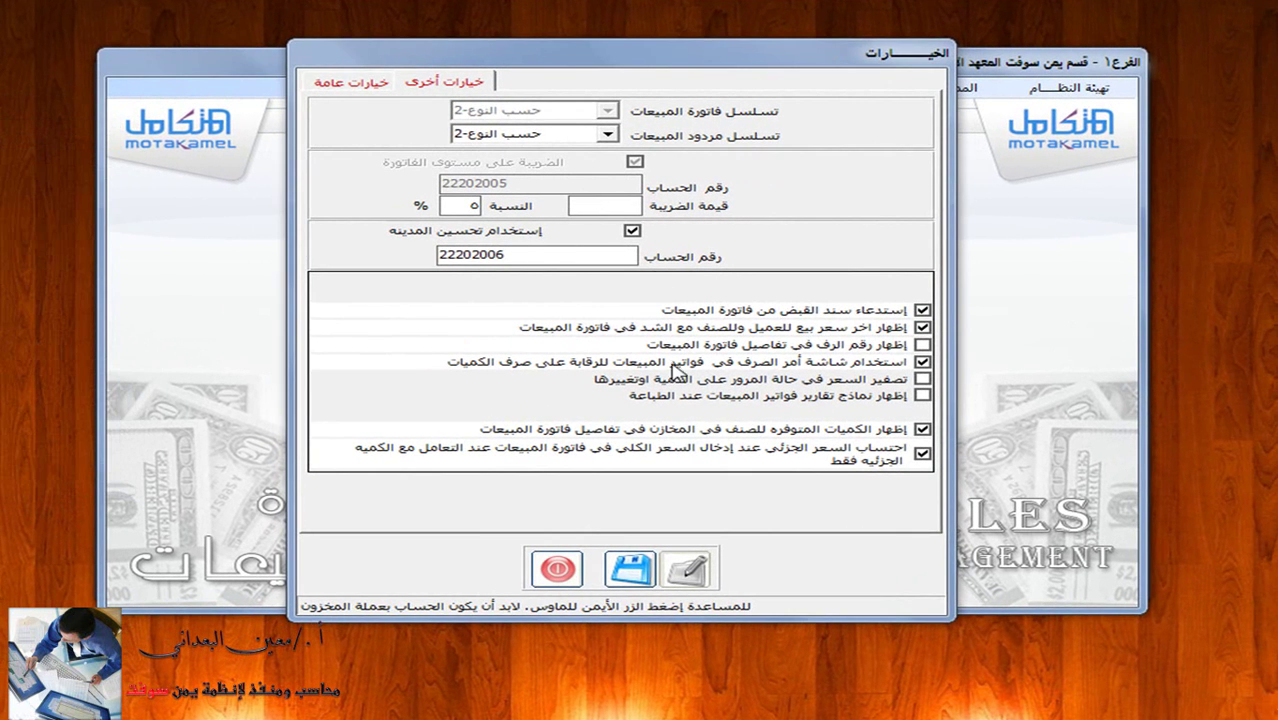
{"action": "left_click", "coordinate": [630, 566]}
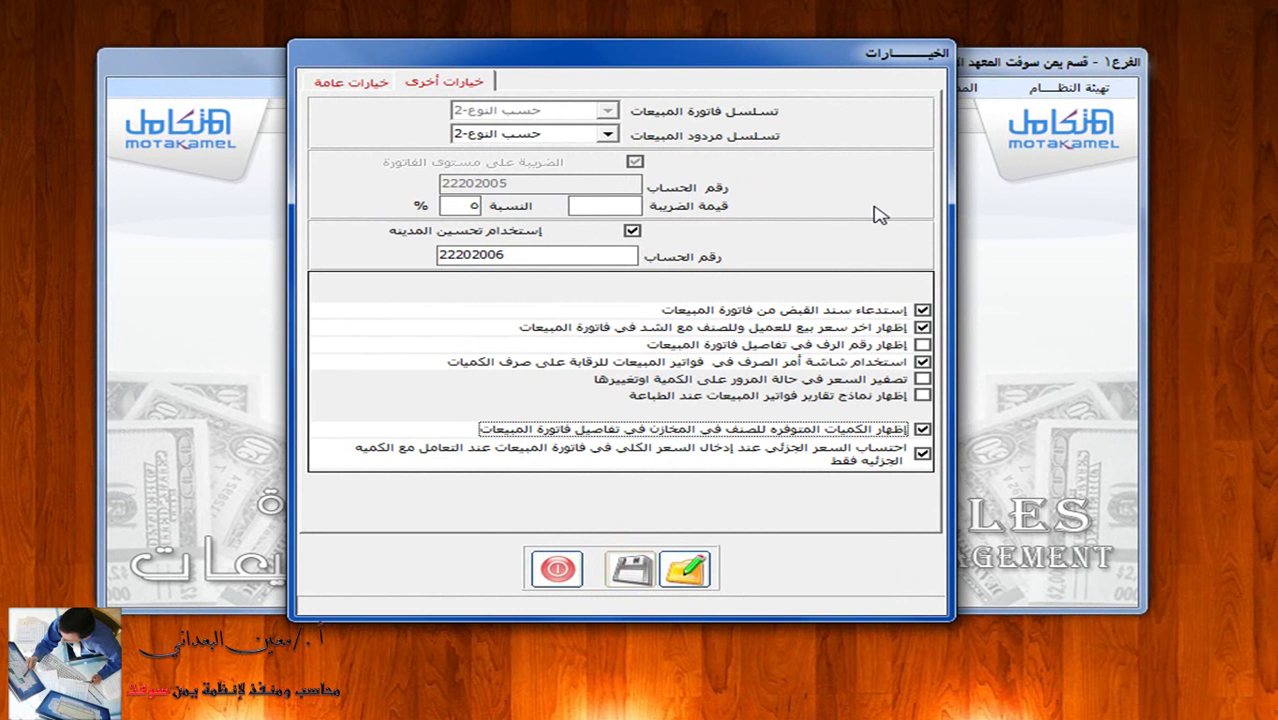
{"action": "left_click", "coordinate": [557, 568]}
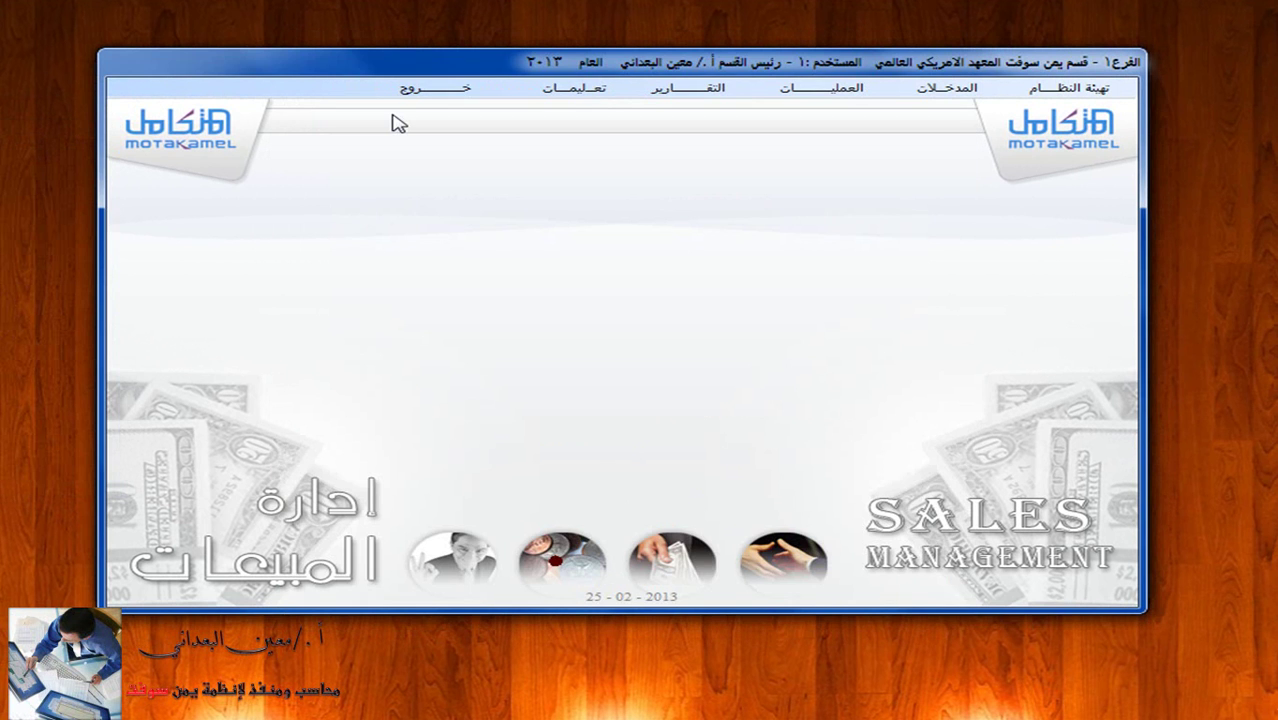
Step: Open Inventory item data and load item 005-001 دقيق السنابل by searching 'السنا'
{"action": "left_click", "coordinate": [418, 88]}
{"action": "left_click", "coordinate": [1076, 414]}
{"action": "left_click", "coordinate": [990, 98]}
{"action": "left_click", "coordinate": [980, 134]}
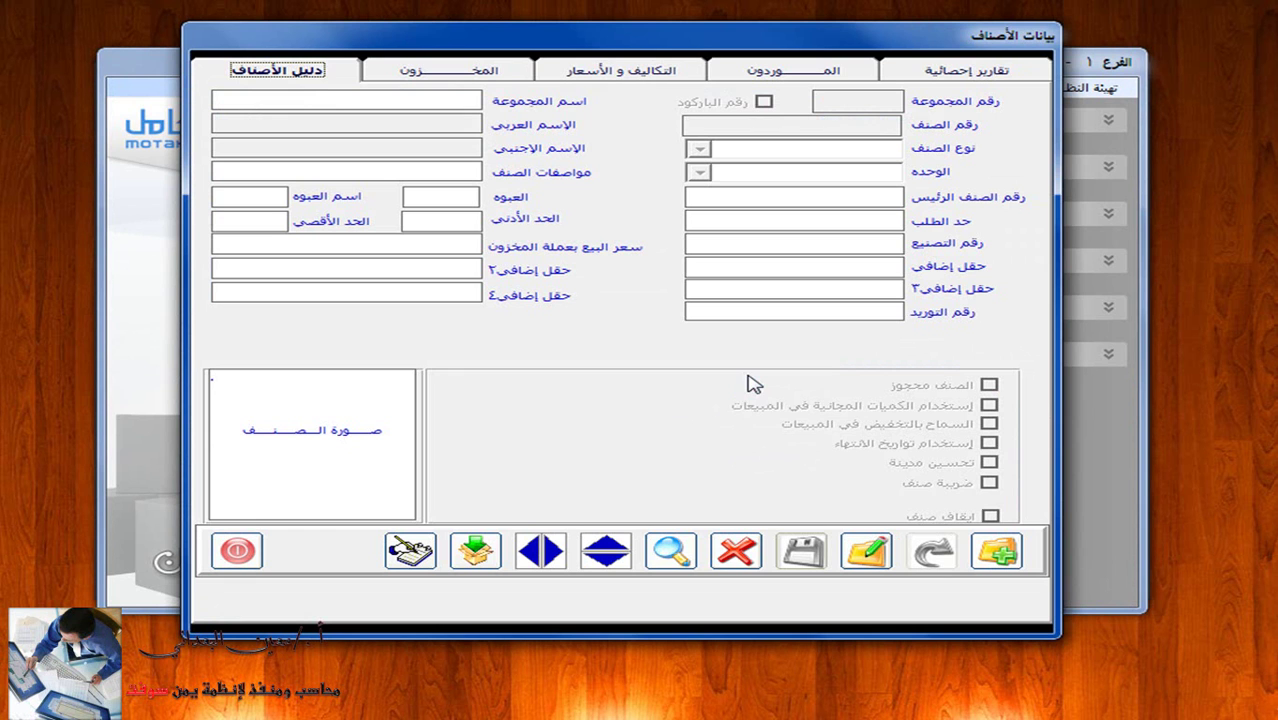
{"action": "left_click", "coordinate": [670, 551]}
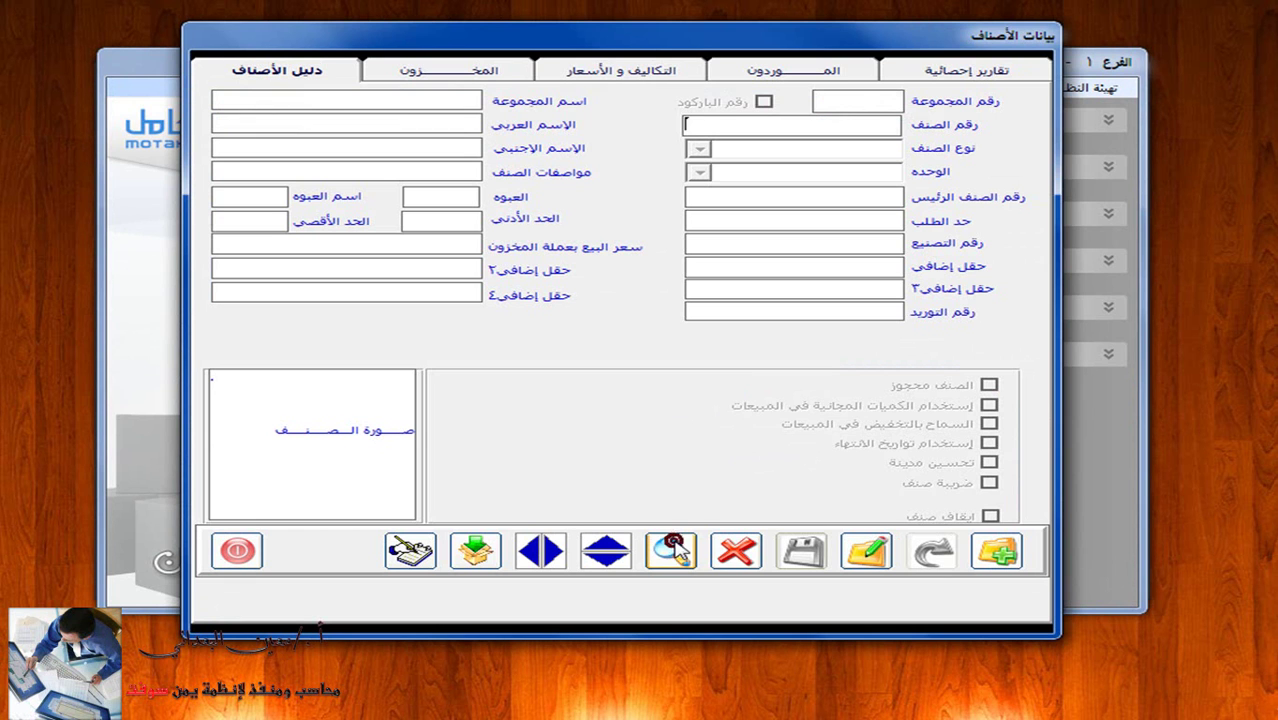
{"action": "left_click", "coordinate": [444, 127]}
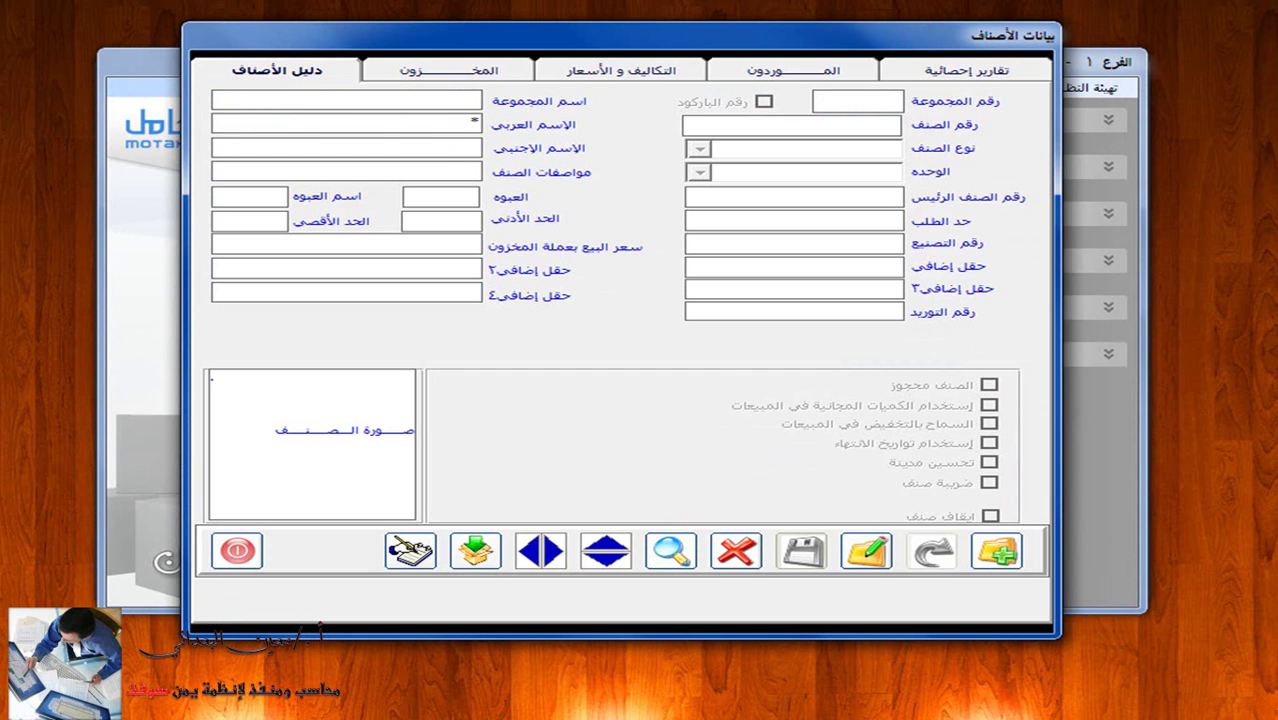
{"action": "type", "text": "السنابل"}
{"action": "key", "text": "Return"}
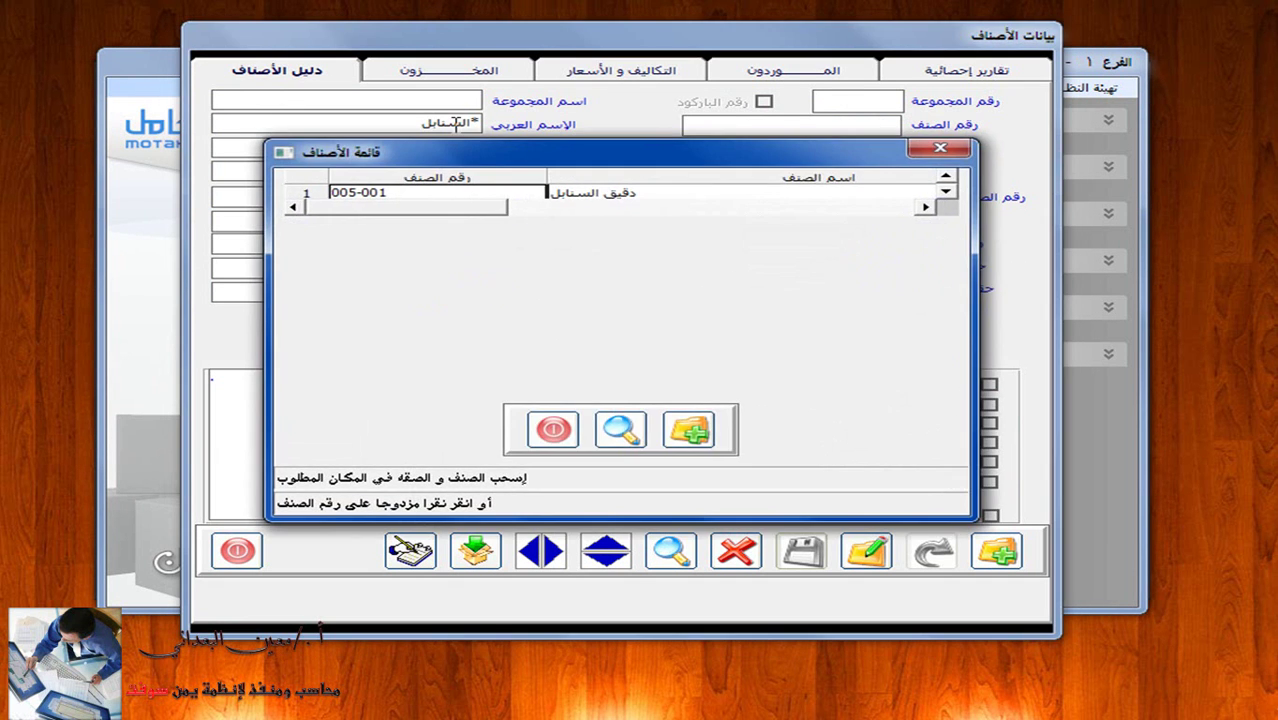
{"action": "double_click", "coordinate": [638, 191]}
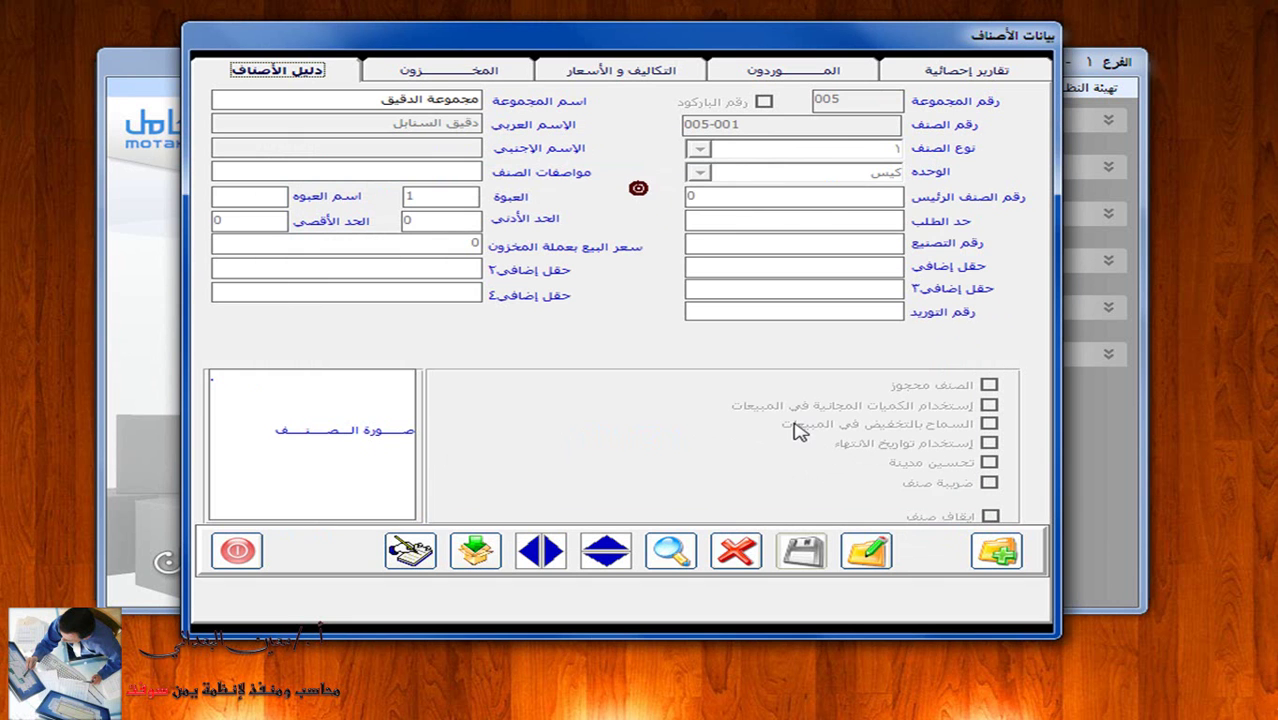
Step: Enable the city improvement fee for 005-001 with value 40 and save it
{"action": "left_click", "coordinate": [867, 552]}
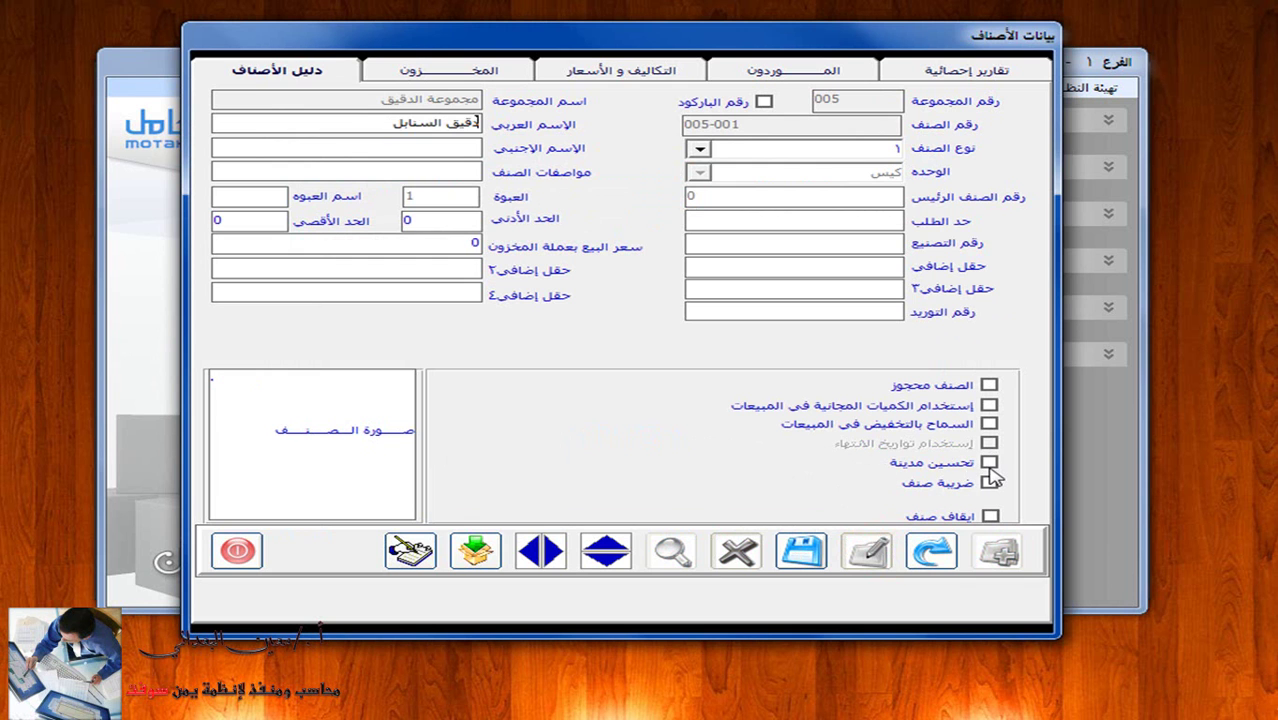
{"action": "left_click", "coordinate": [989, 462]}
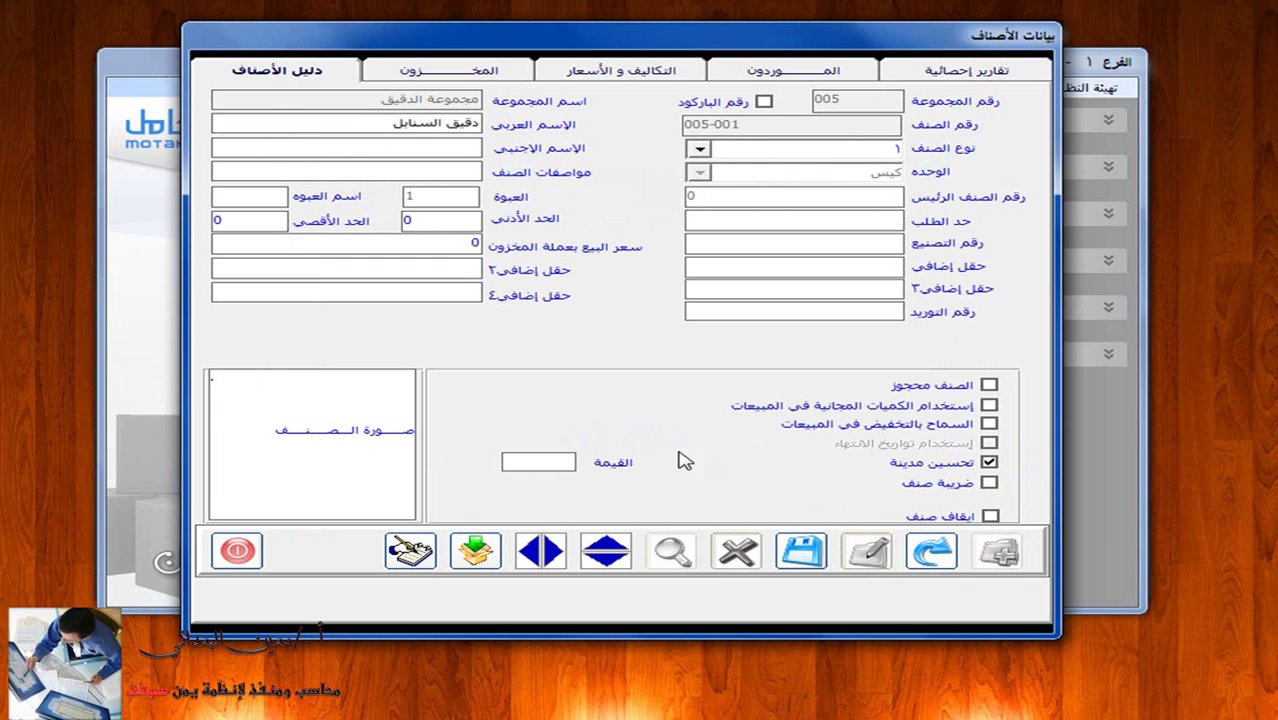
{"action": "left_click", "coordinate": [559, 462]}
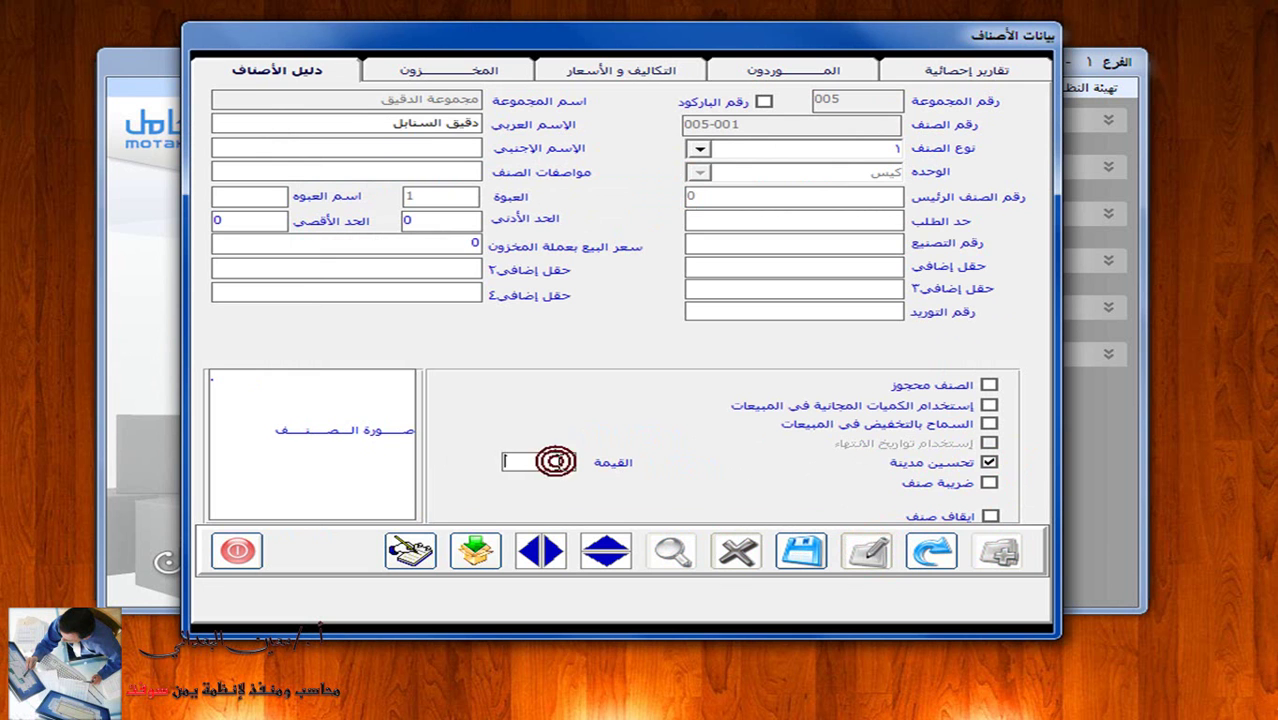
{"action": "type", "text": "40"}
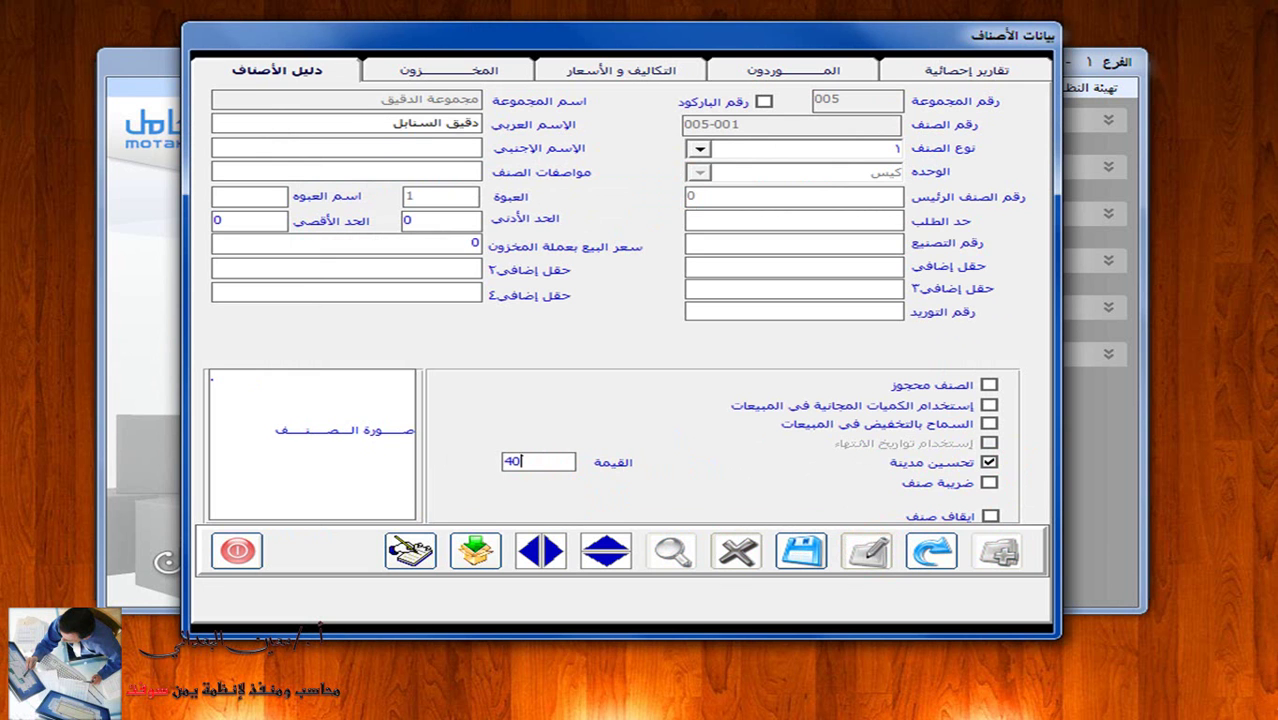
{"action": "left_click", "coordinate": [806, 552]}
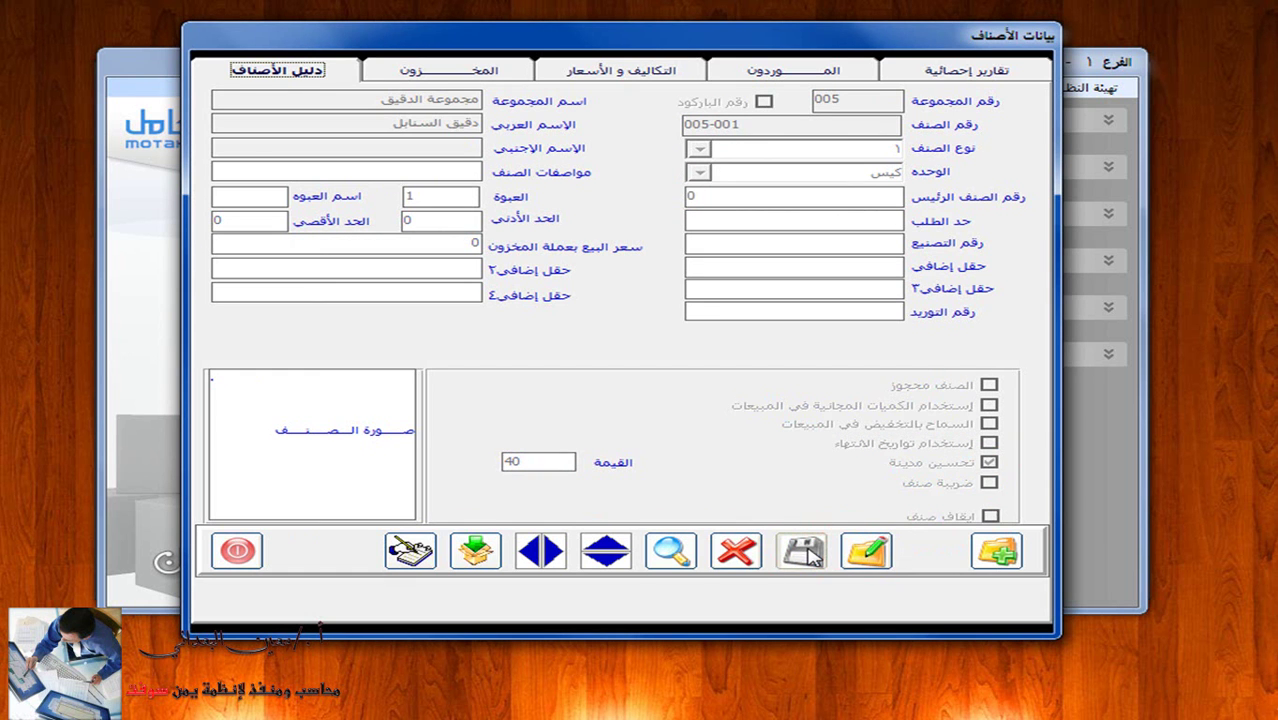
{"action": "left_click", "coordinate": [669, 550]}
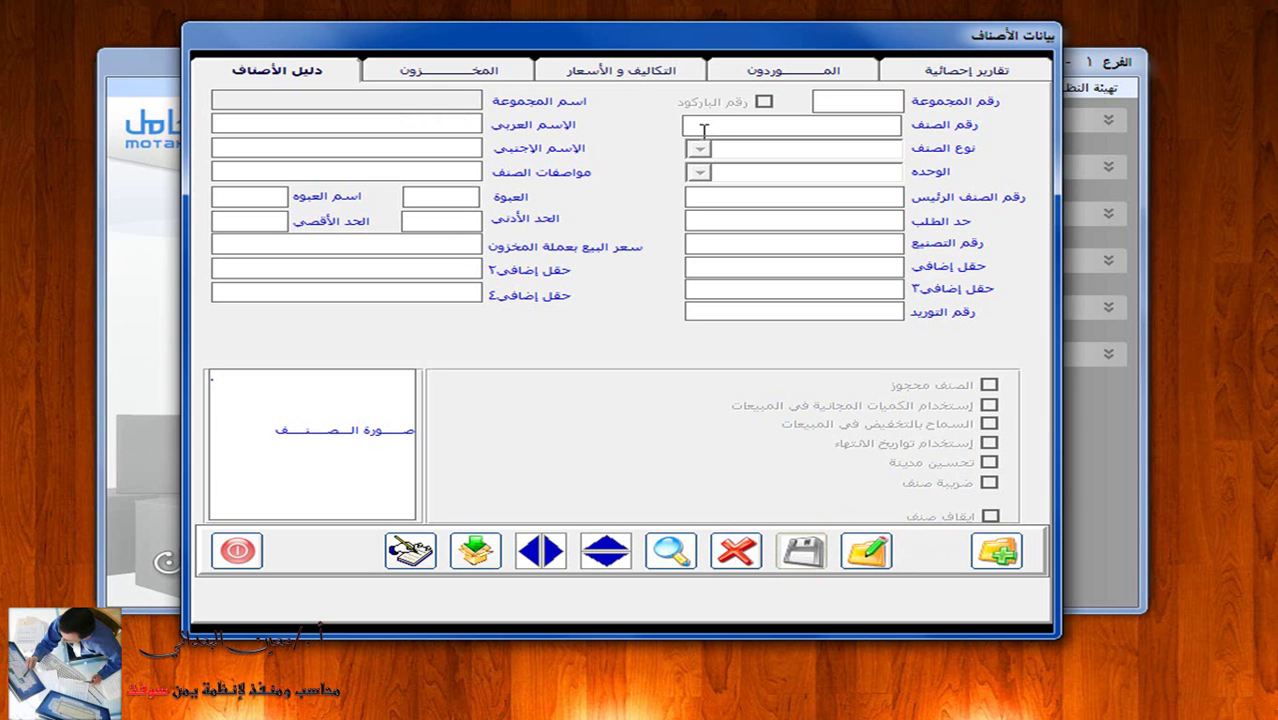
Step: Look up and load item 005-002 دقيق البركه
{"action": "type", "text": "00"}
{"action": "double_click", "coordinate": [704, 127]}
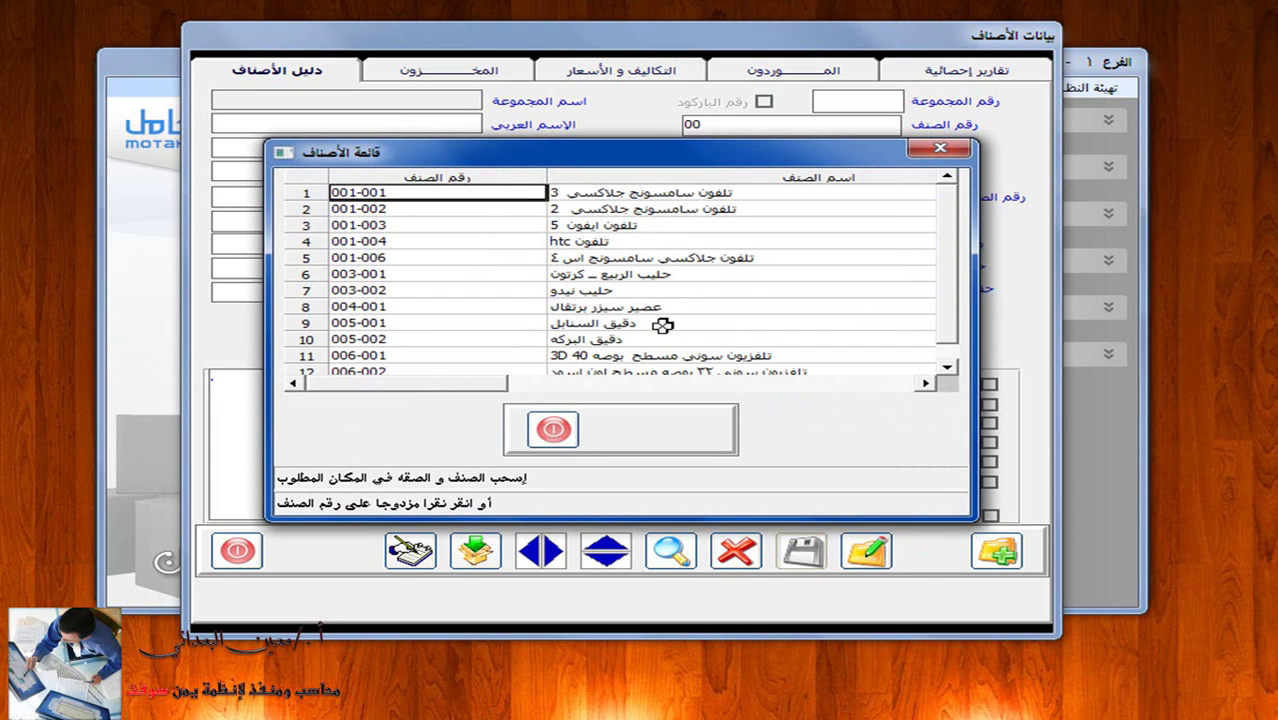
{"action": "double_click", "coordinate": [620, 340]}
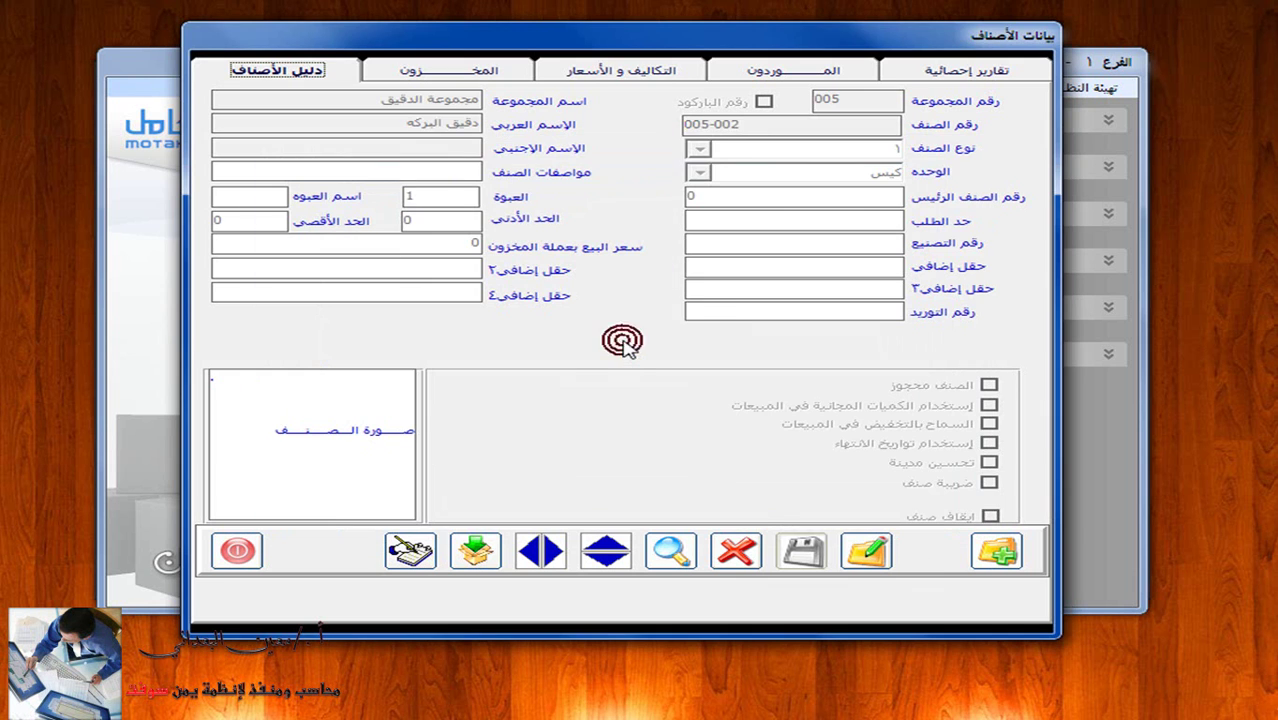
Step: Give دقيق البركه a city improvement value of 25, save, and exit to the launcher
{"action": "left_click", "coordinate": [867, 553]}
{"action": "left_click", "coordinate": [912, 462]}
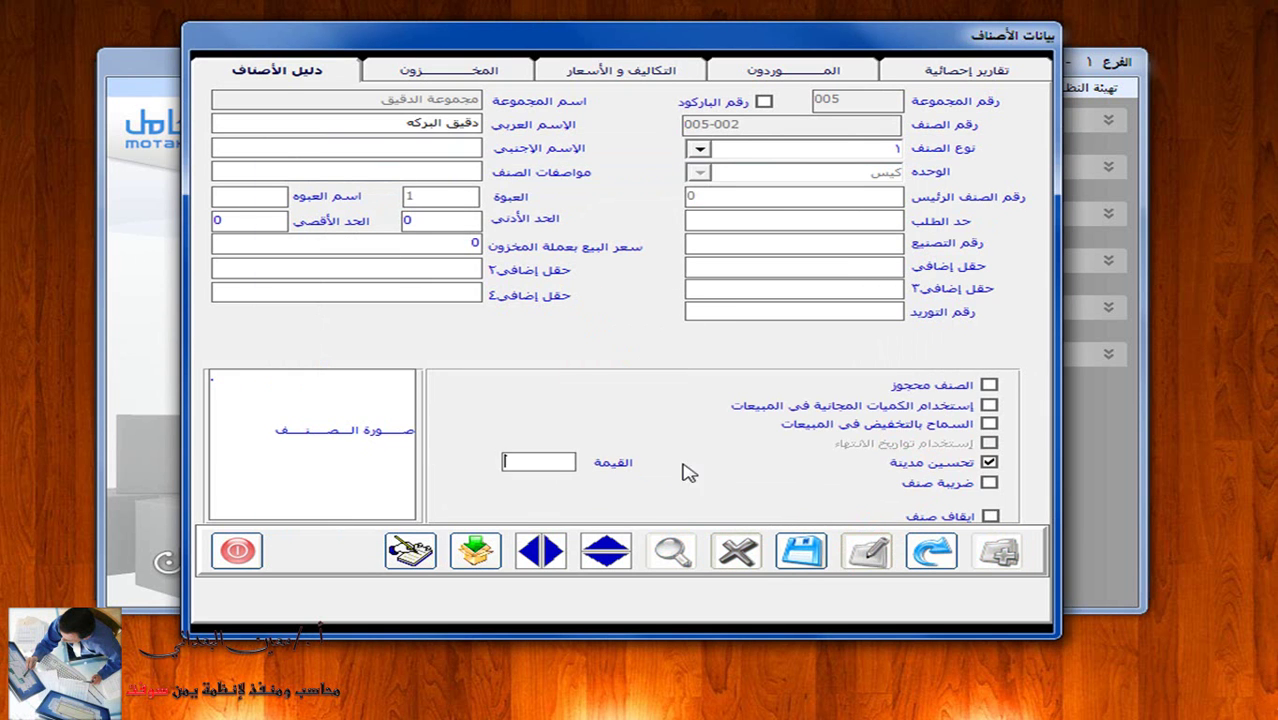
{"action": "type", "text": "25"}
{"action": "left_click", "coordinate": [801, 551]}
{"action": "left_click", "coordinate": [236, 551]}
{"action": "left_click", "coordinate": [350, 88]}
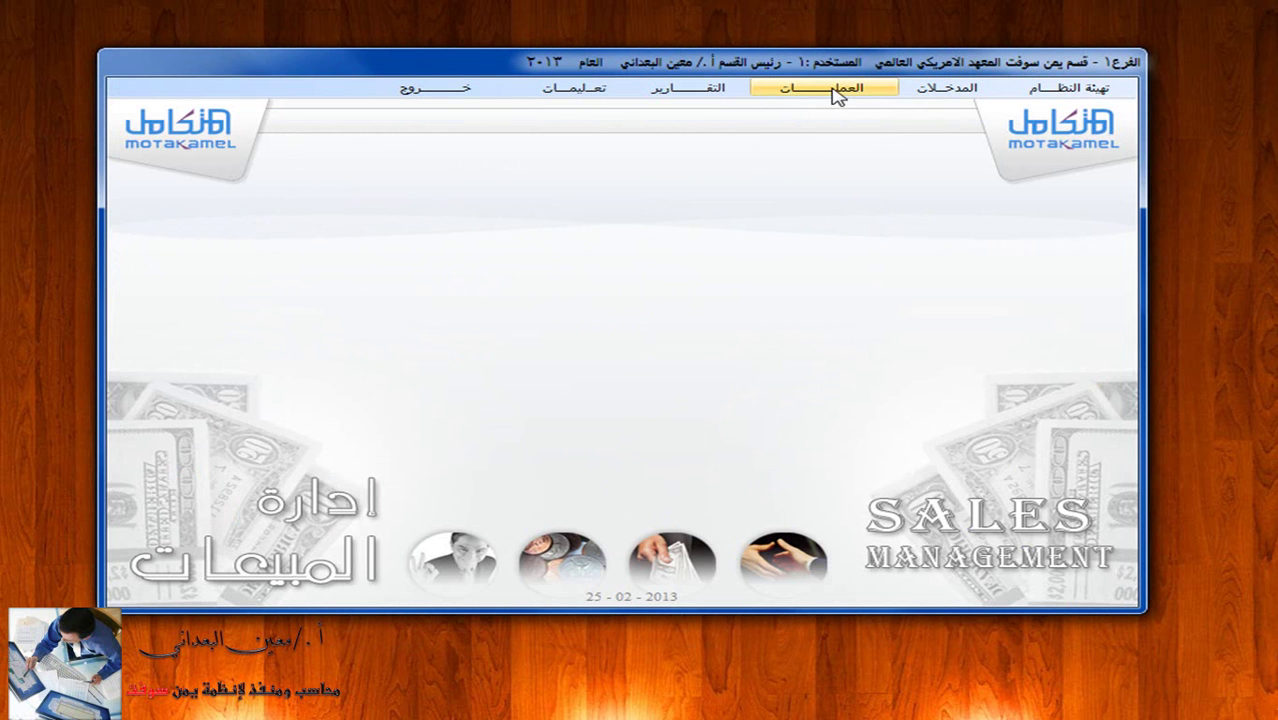
Step: Start a new credit (آجل) sales invoice no. 3 from the main warehouse
{"action": "left_click", "coordinate": [828, 90]}
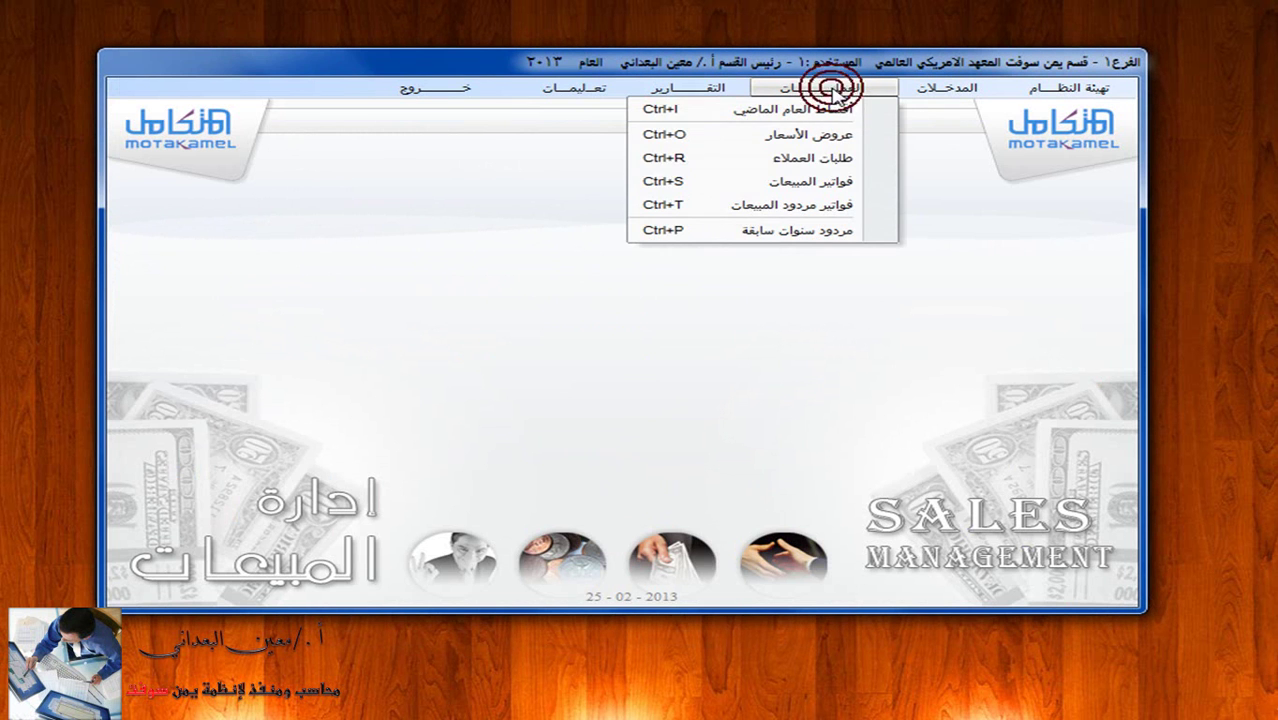
{"action": "left_click", "coordinate": [880, 183]}
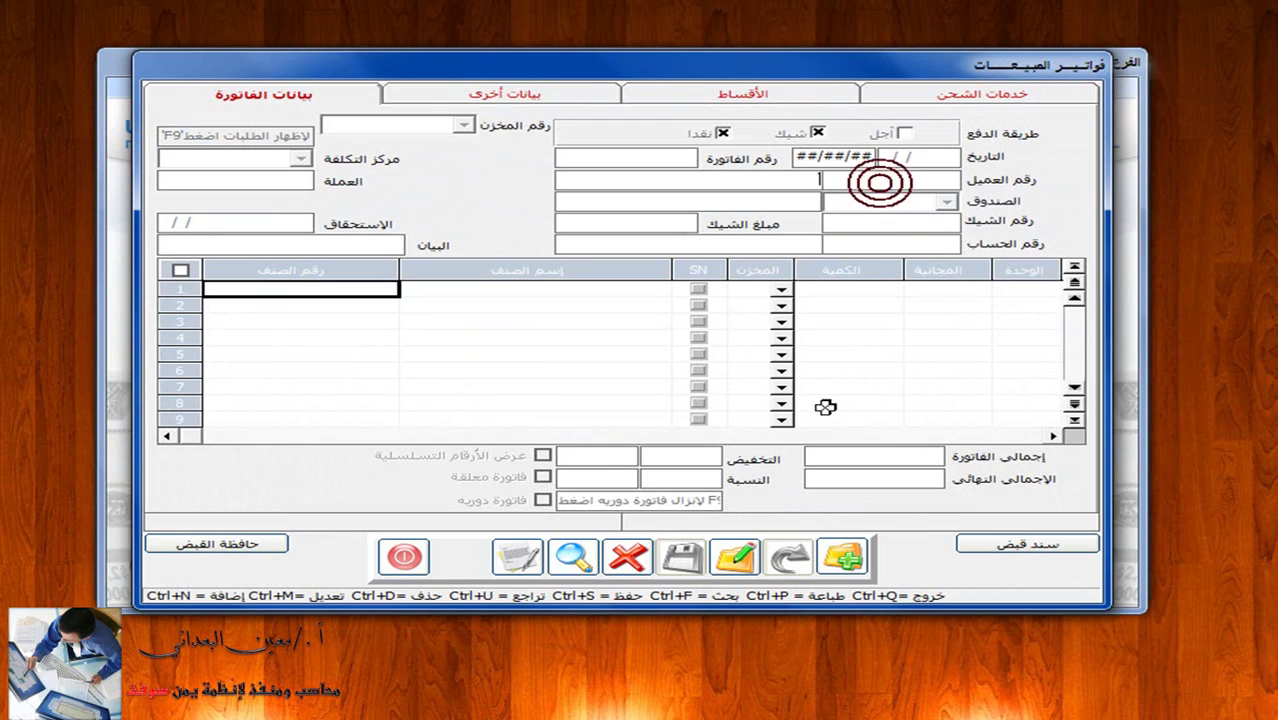
{"action": "left_click", "coordinate": [845, 555]}
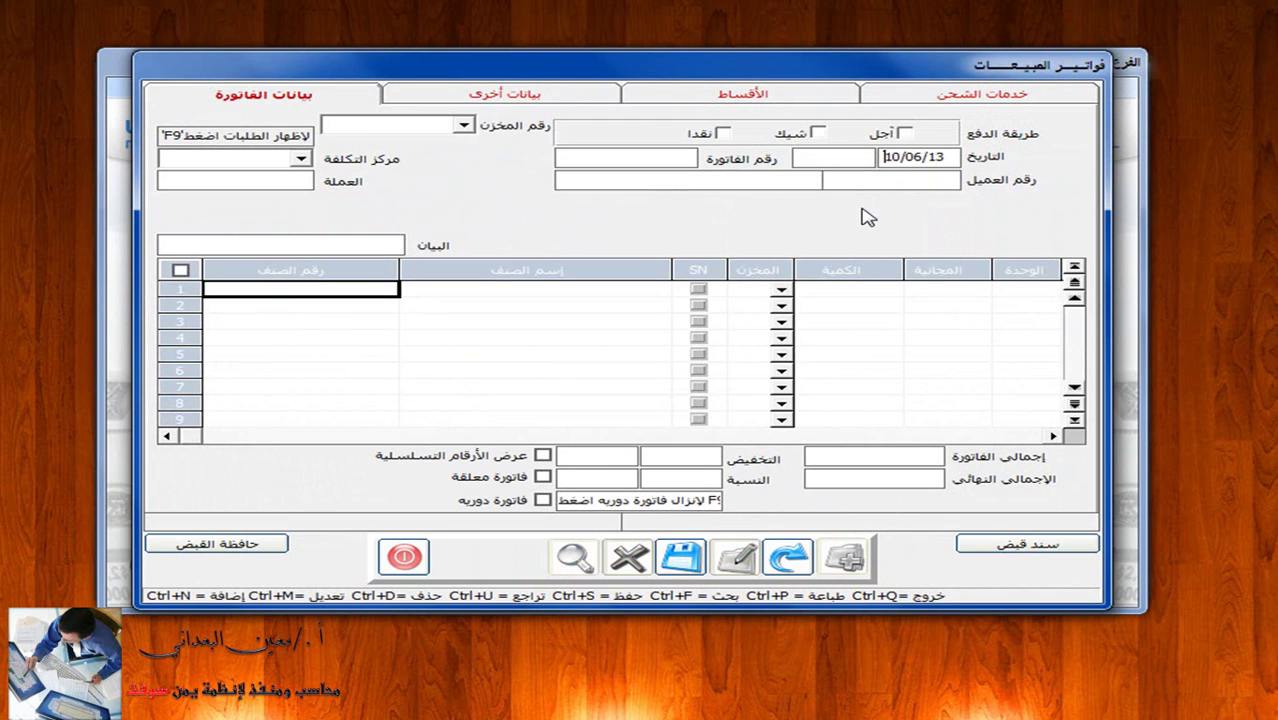
{"action": "left_click", "coordinate": [905, 132]}
{"action": "left_click", "coordinate": [462, 126]}
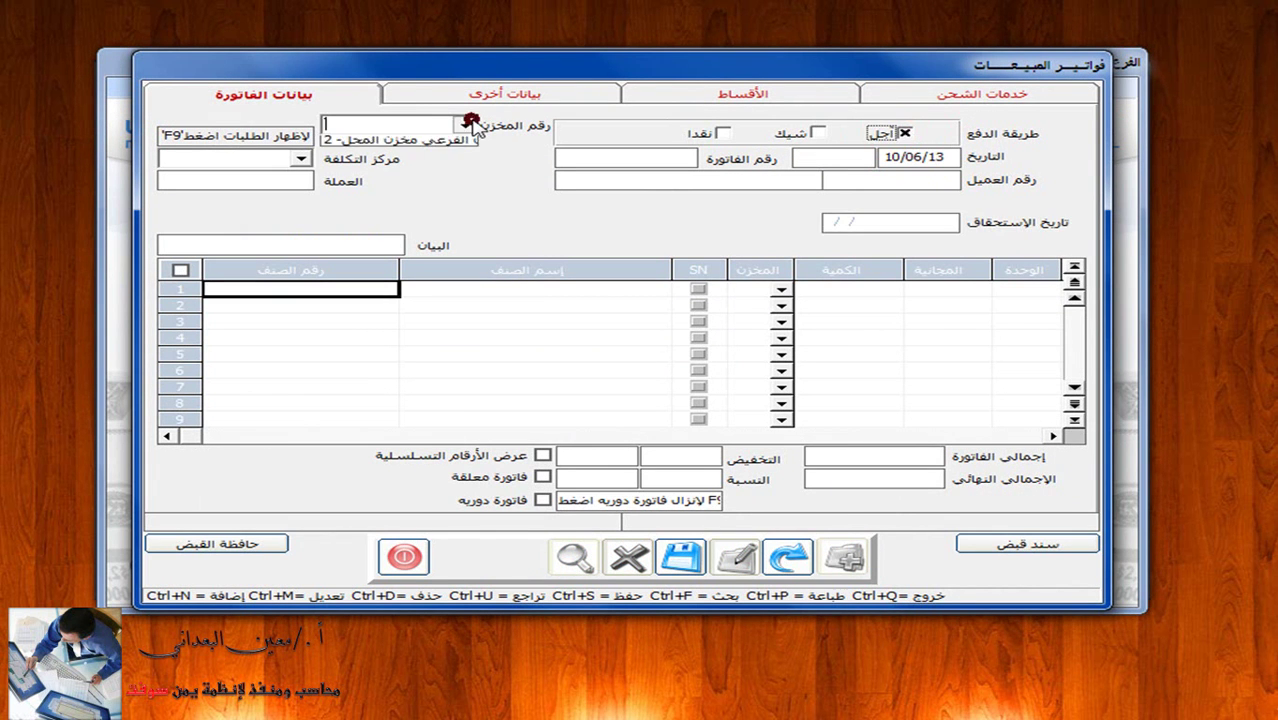
{"action": "left_click", "coordinate": [438, 143]}
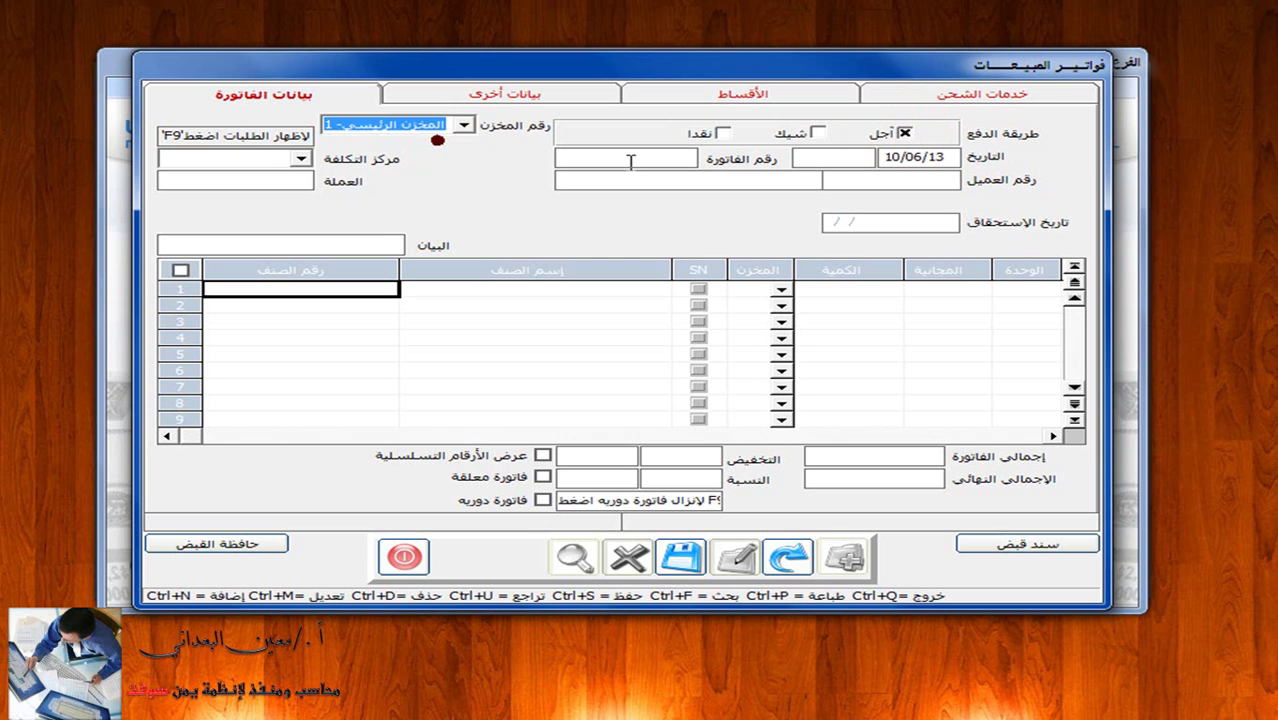
{"action": "left_click", "coordinate": [628, 160]}
Step: Choose the trading-shop customer and enter the statement عليكم قيمة مواد غذائية
{"action": "left_click", "coordinate": [719, 183]}
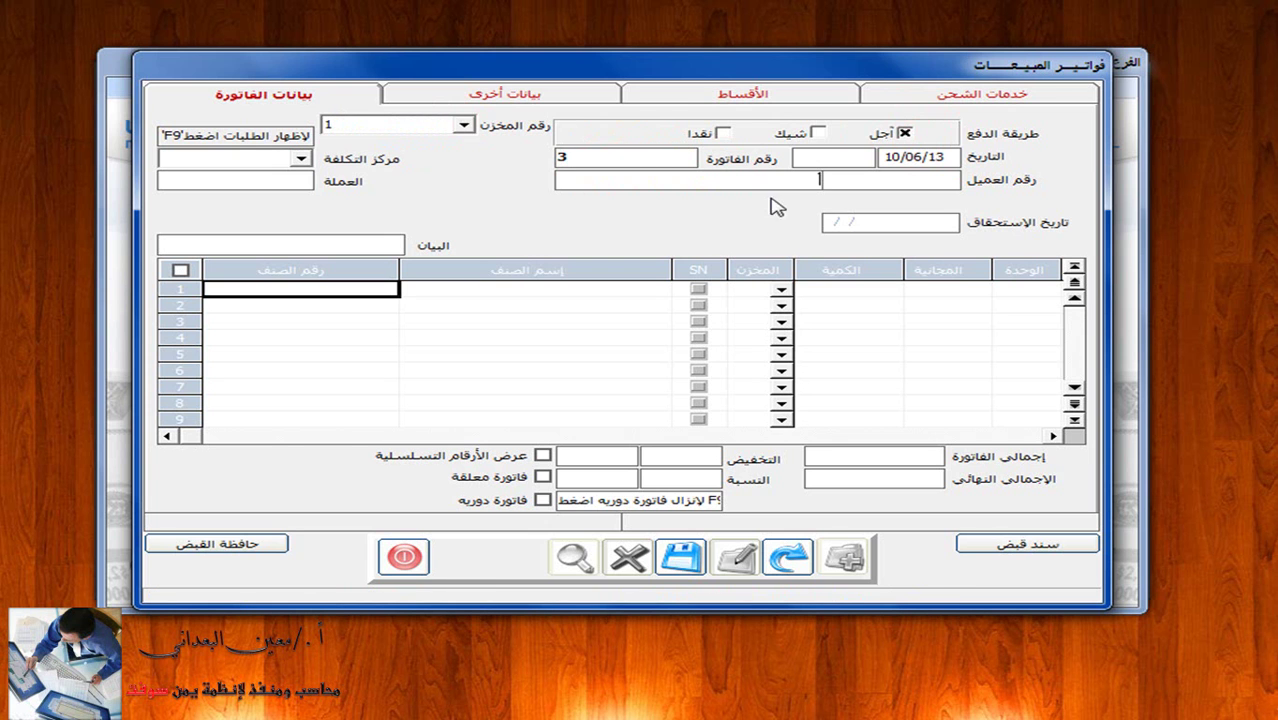
{"action": "left_click", "coordinate": [846, 181]}
{"action": "right_click", "coordinate": [848, 181]}
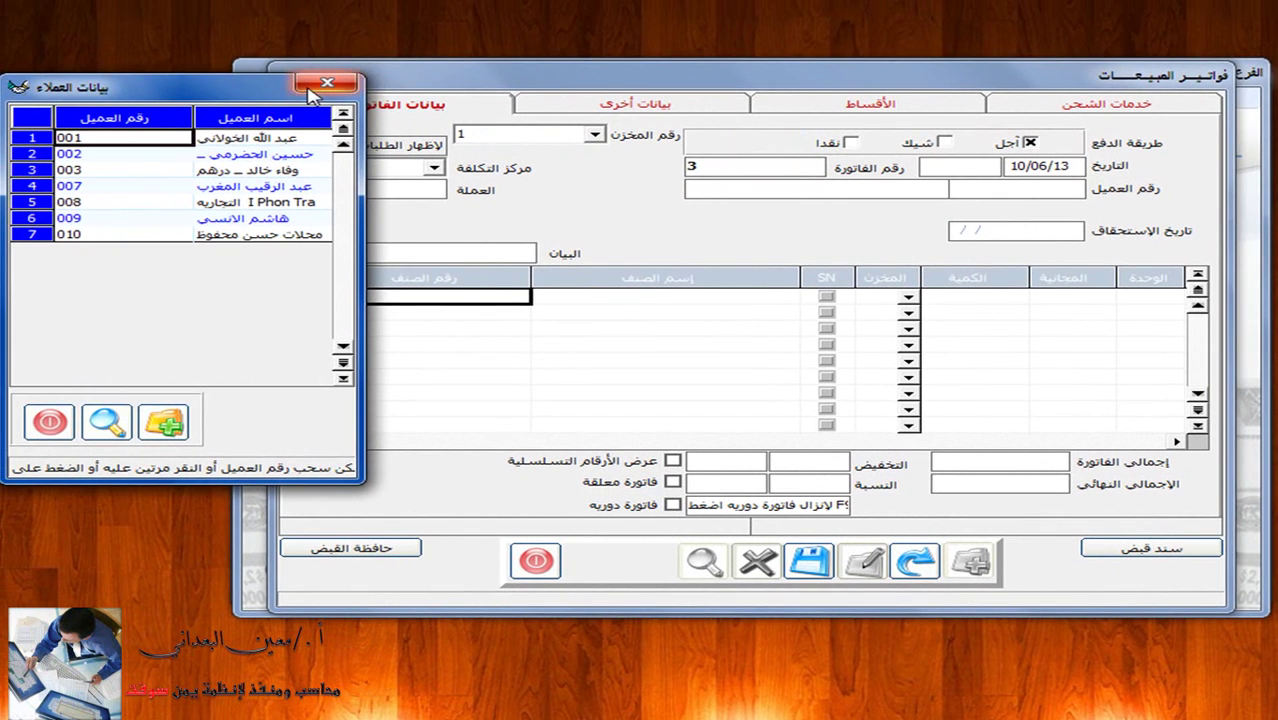
{"action": "left_click", "coordinate": [312, 90]}
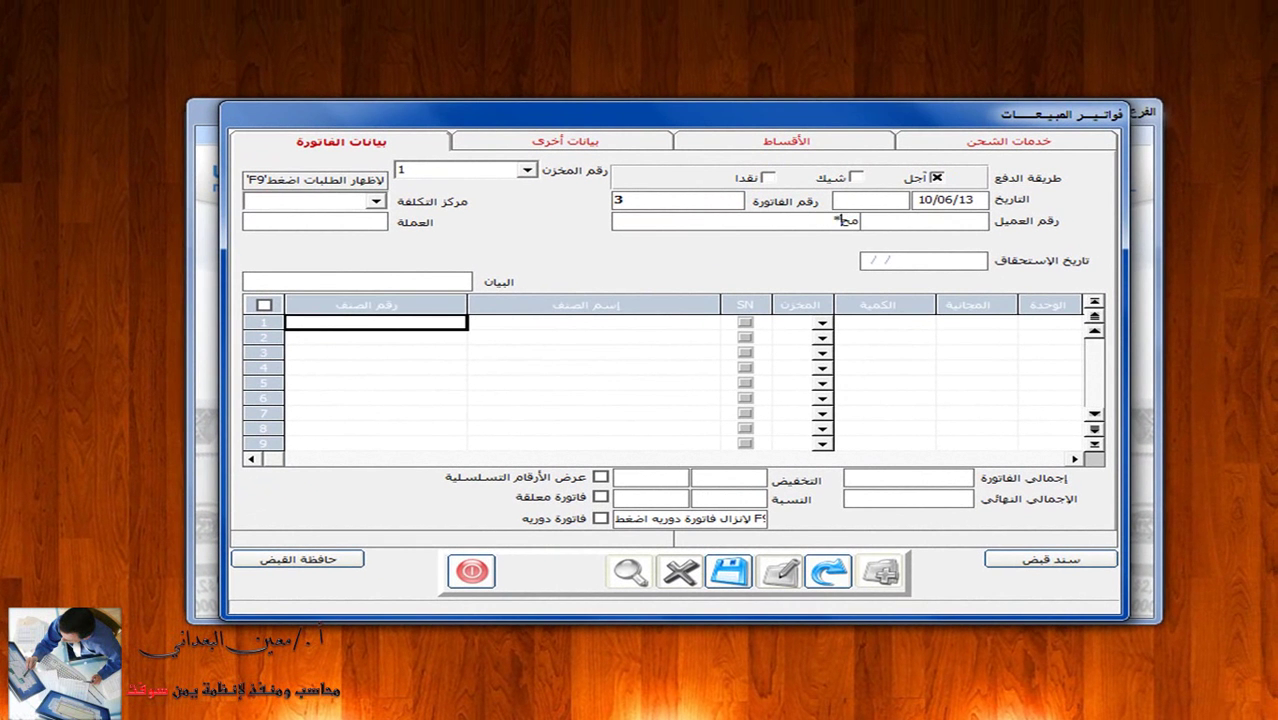
{"action": "right_click", "coordinate": [730, 222]}
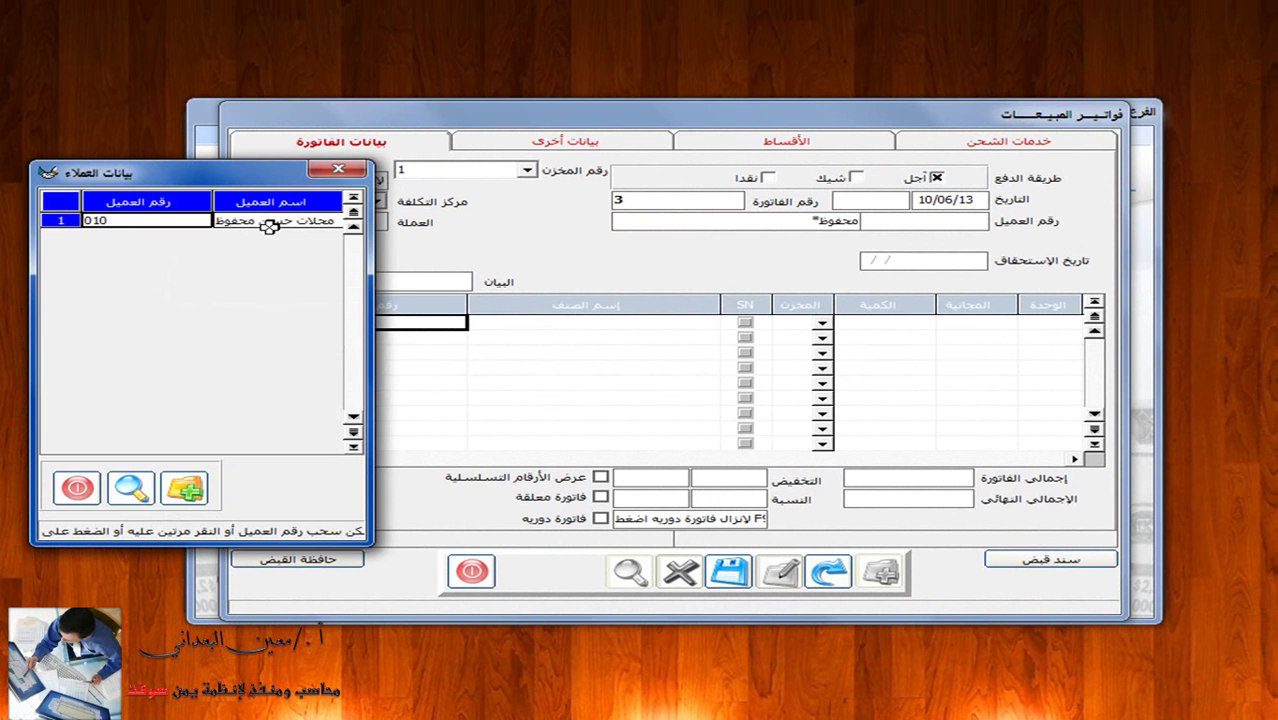
{"action": "double_click", "coordinate": [268, 221]}
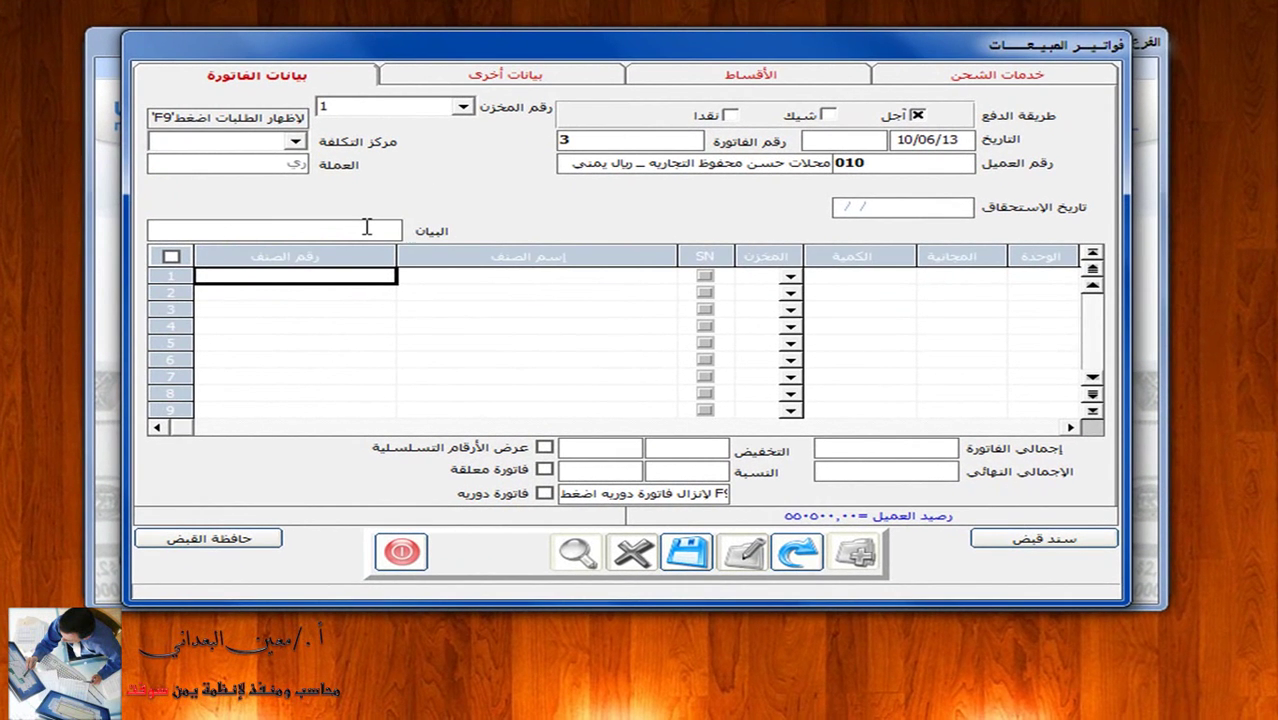
{"action": "type", "text": "عليكم قيمة مؤ"}
{"action": "key", "text": "Return"}
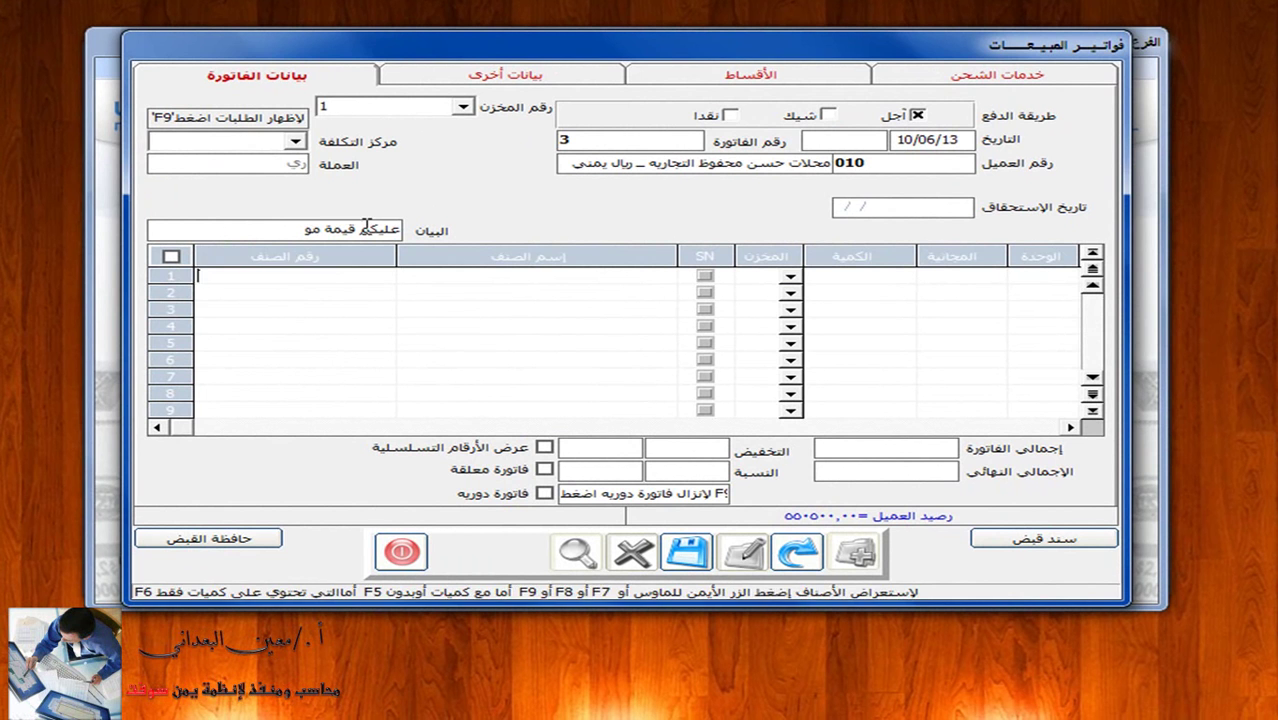
Step: Add 300 bags of دقيق السنابل at price 6300 on the first invoice line
{"action": "left_click", "coordinate": [347, 275]}
{"action": "left_click", "coordinate": [447, 272]}
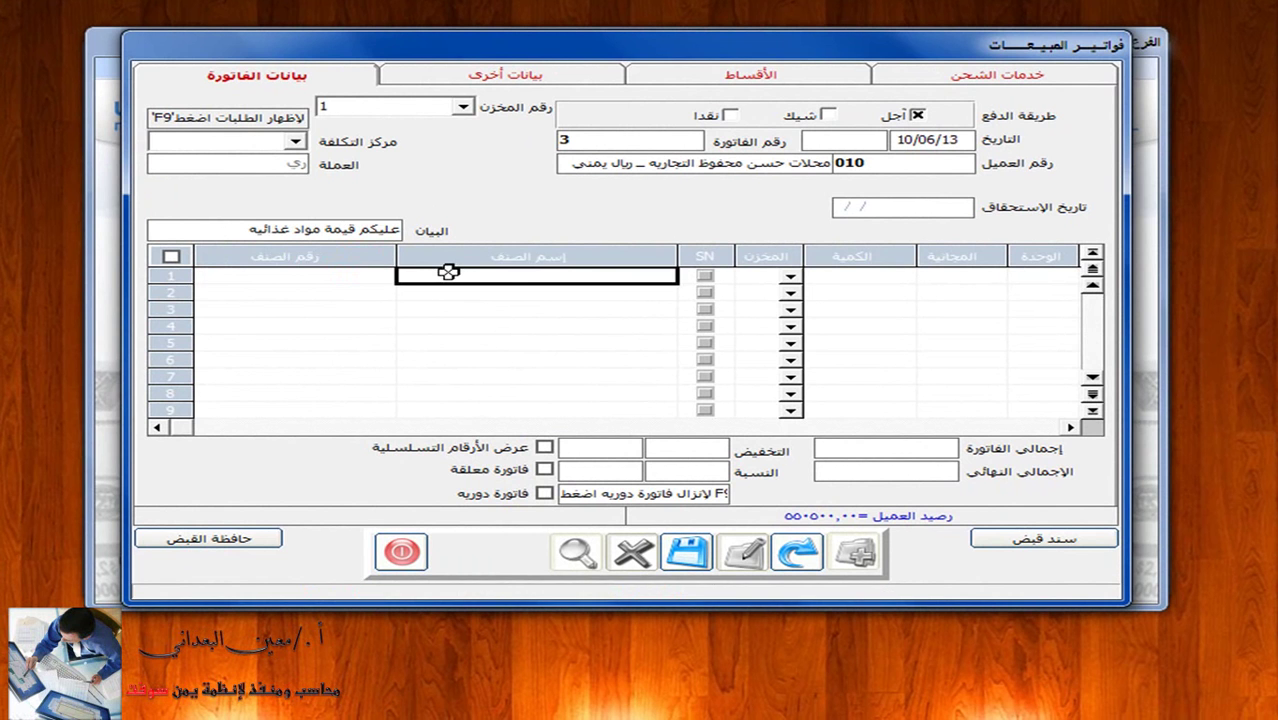
{"action": "left_click", "coordinate": [449, 272]}
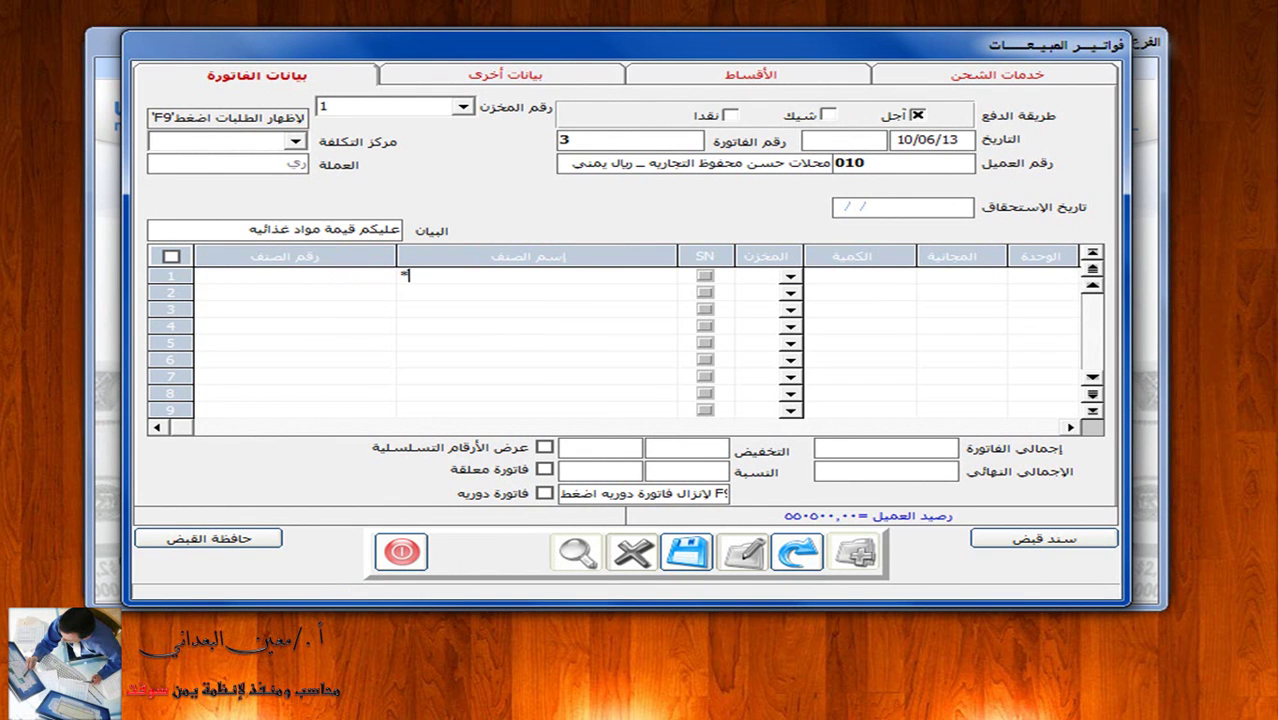
{"action": "type", "text": "السنابل"}
{"action": "type", "text": "*"}
{"action": "key", "text": "Return"}
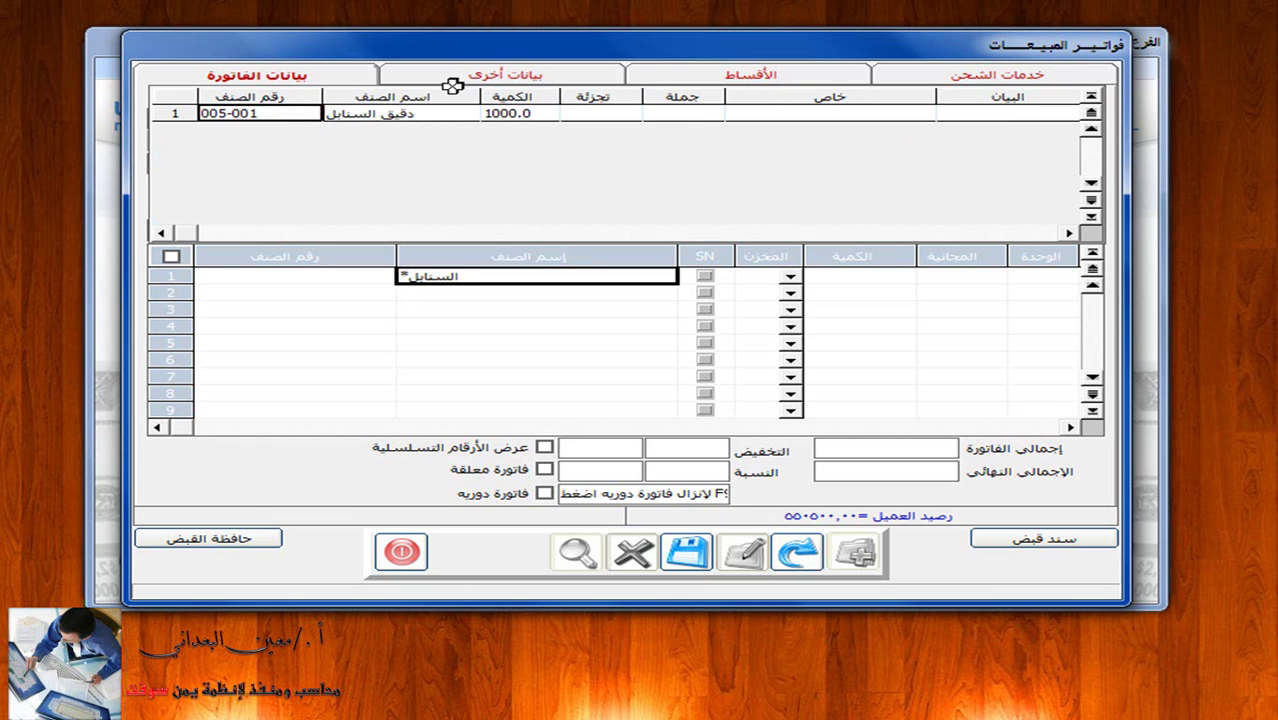
{"action": "double_click", "coordinate": [440, 116]}
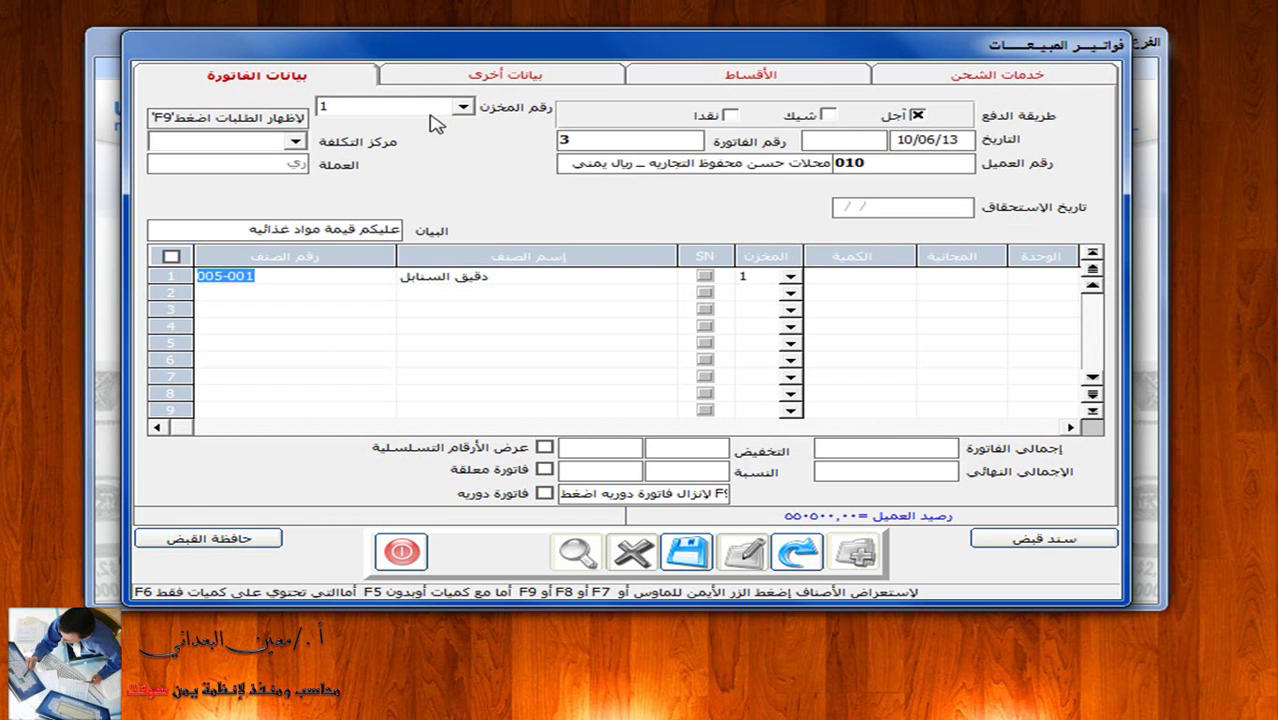
{"action": "key", "text": "Return"}
{"action": "key", "text": "Return"}
{"action": "key", "text": "Return"}
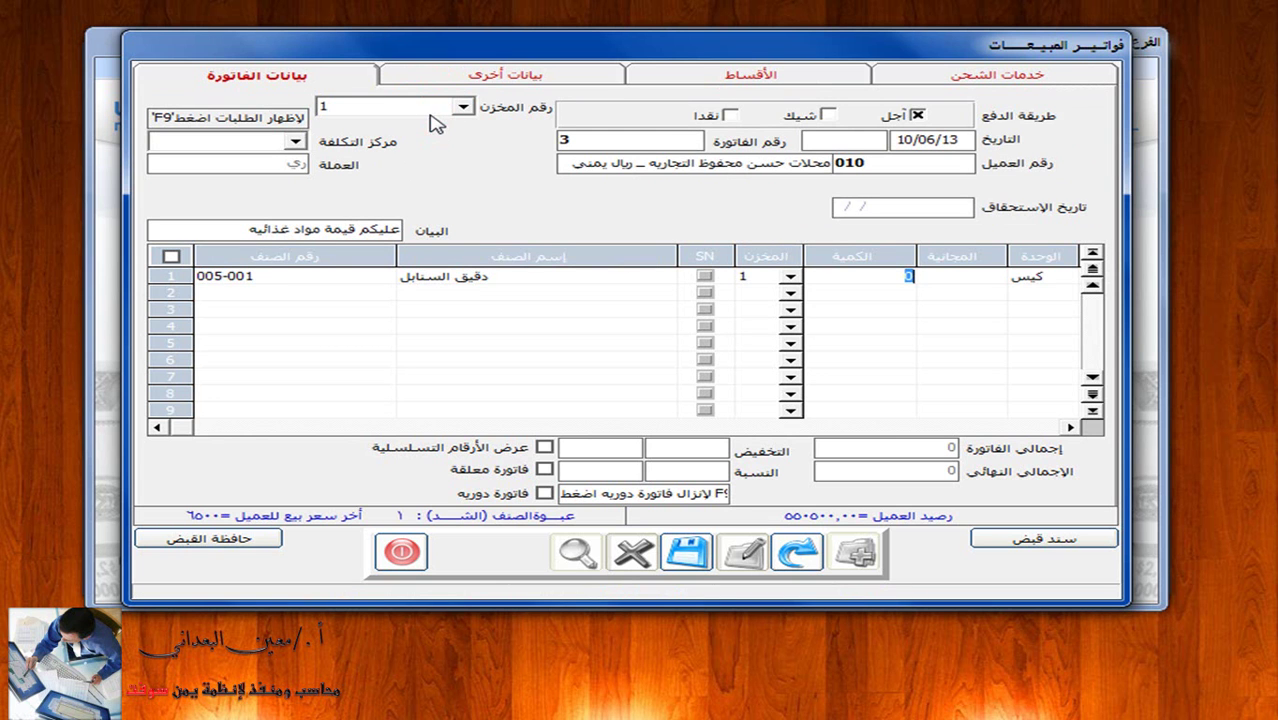
{"action": "key", "text": "Return"}
{"action": "key", "text": "Return"}
{"action": "key", "text": "Return"}
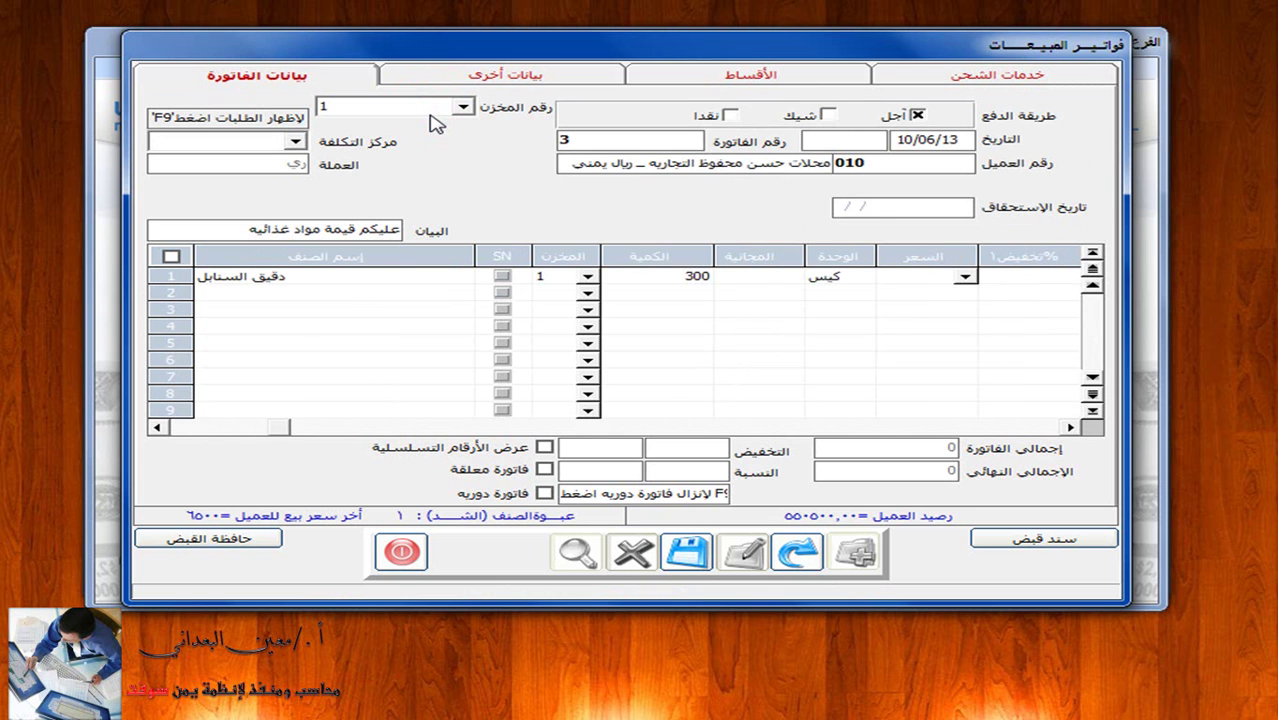
{"action": "type", "text": "6300"}
{"action": "key", "text": "Return"}
{"action": "key", "text": "Return"}
{"action": "key", "text": "Return"}
{"action": "key", "text": "Return"}
{"action": "key", "text": "Return"}
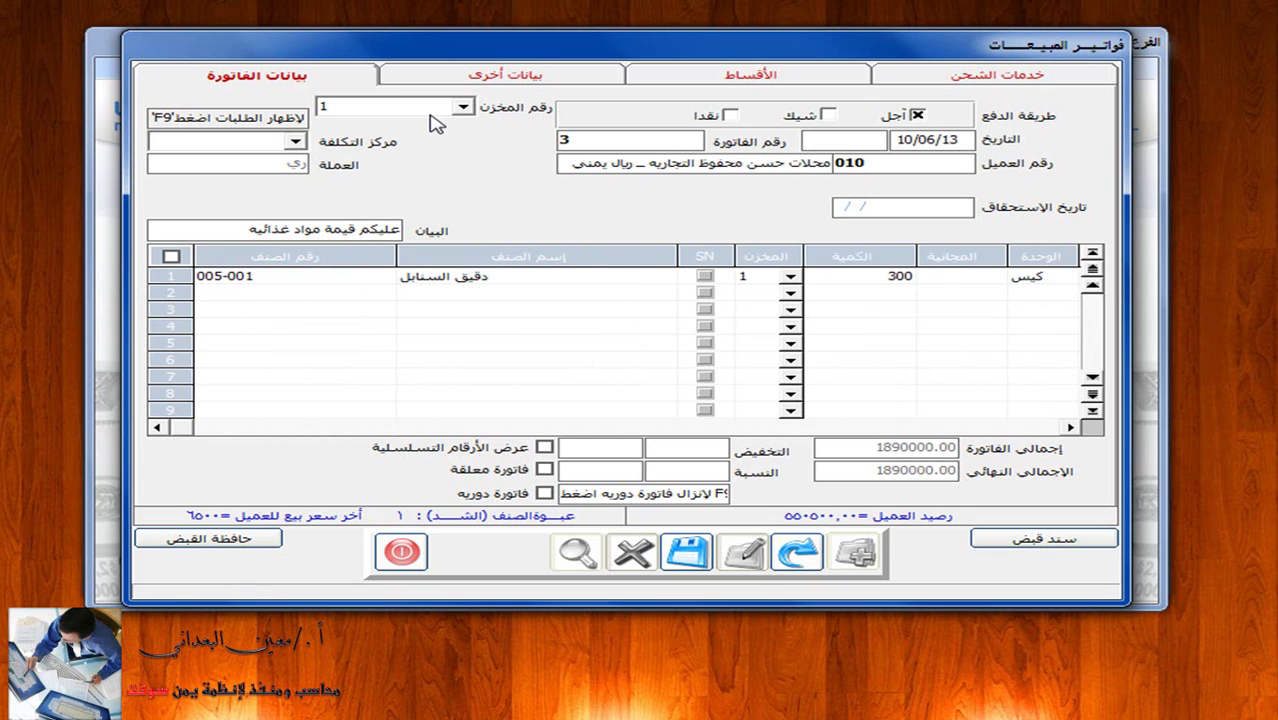
Step: Add 250 bags of دقيق البركه (005-002) at price 6000 on the second line
{"action": "type", "text": "005"}
{"action": "key", "text": "Return"}
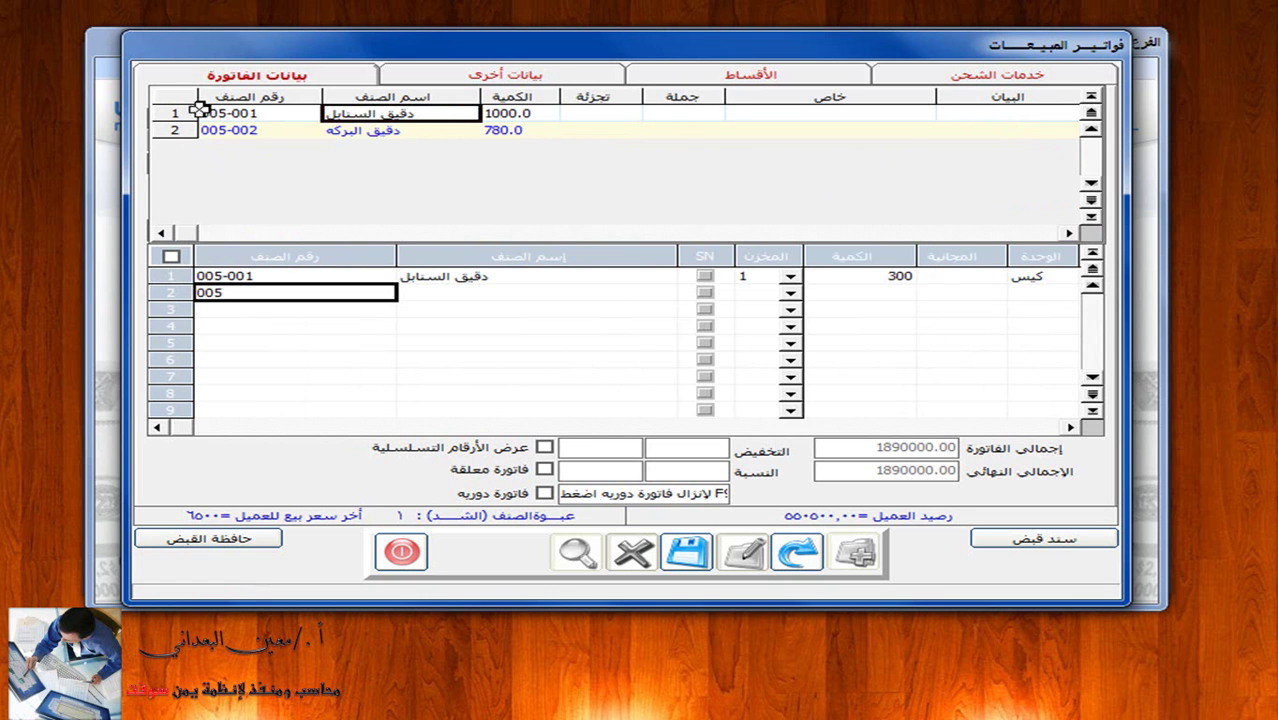
{"action": "double_click", "coordinate": [340, 132]}
{"action": "key", "text": "Return"}
{"action": "key", "text": "Return"}
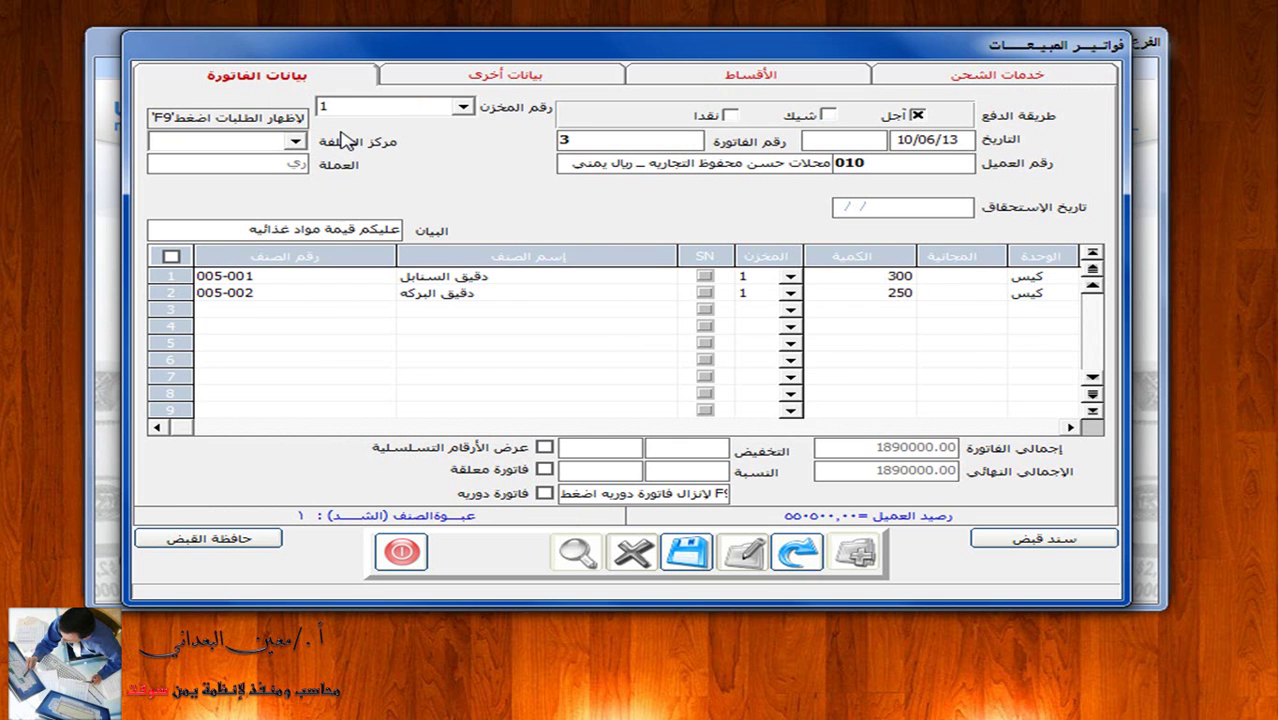
{"action": "type", "text": "250"}
{"action": "key", "text": "Return"}
{"action": "key", "text": "Return"}
{"action": "key", "text": "Return"}
{"action": "type", "text": "6000"}
{"action": "key", "text": "Return"}
{"action": "key", "text": "Return"}
{"action": "key", "text": "Return"}
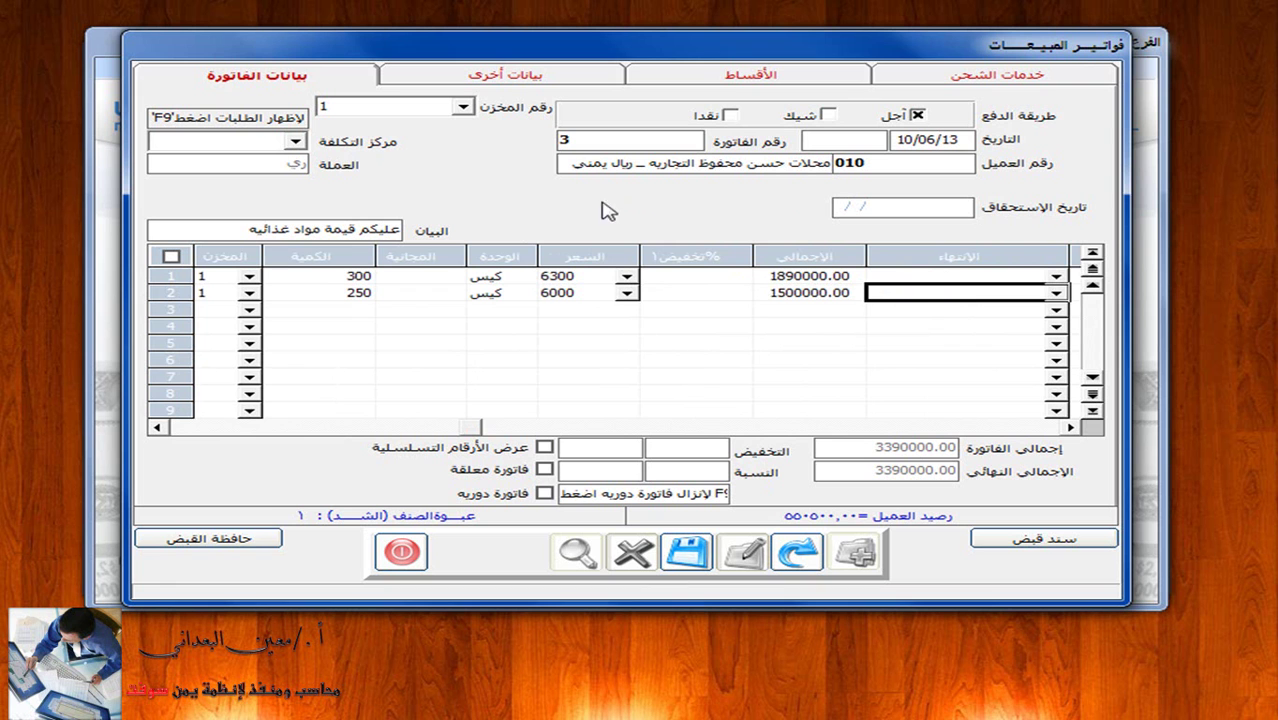
Step: Apply the 18250.00 city improvement charge, save invoice 3 at 3408250.00, and close it
{"action": "left_click", "coordinate": [601, 84]}
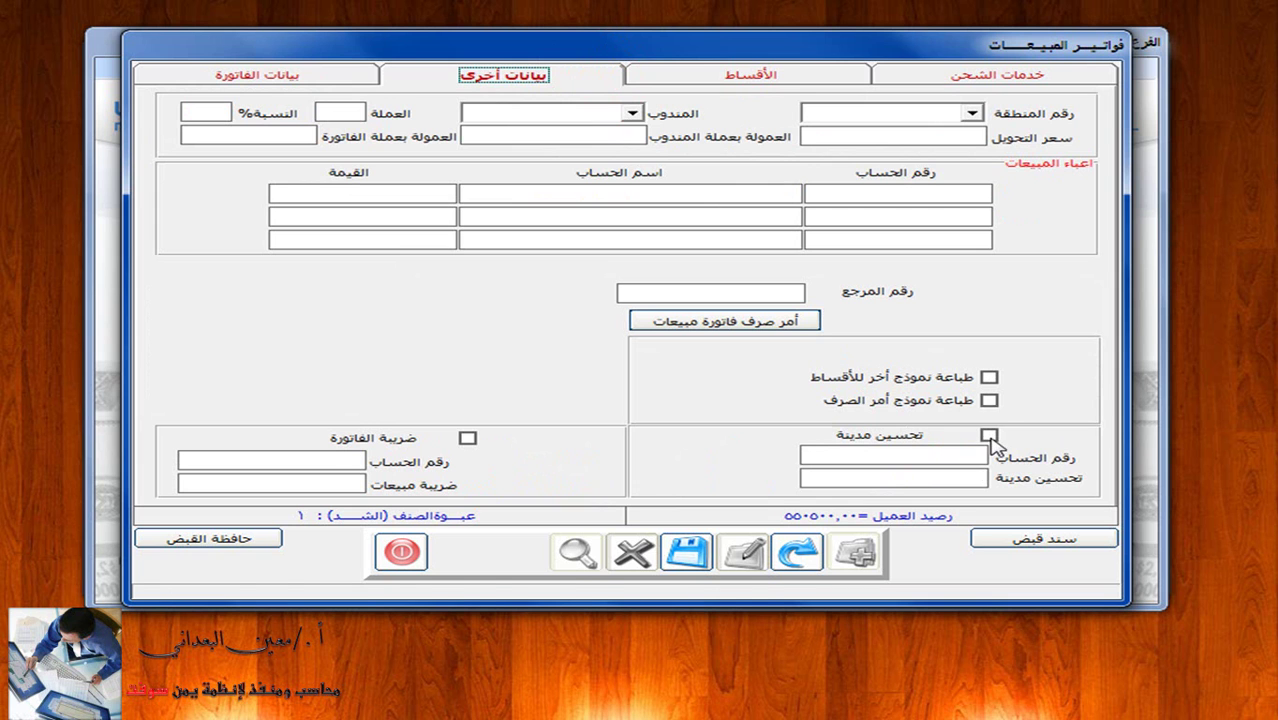
{"action": "left_click", "coordinate": [990, 437]}
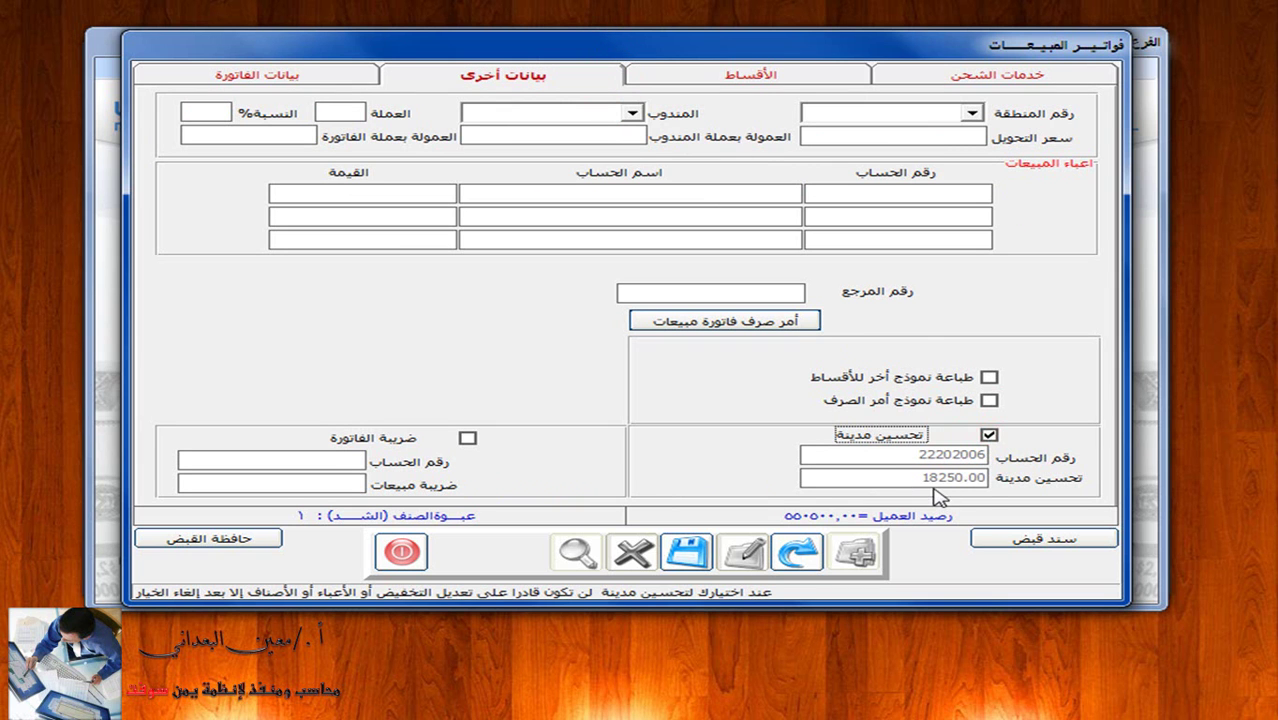
{"action": "left_click", "coordinate": [366, 84]}
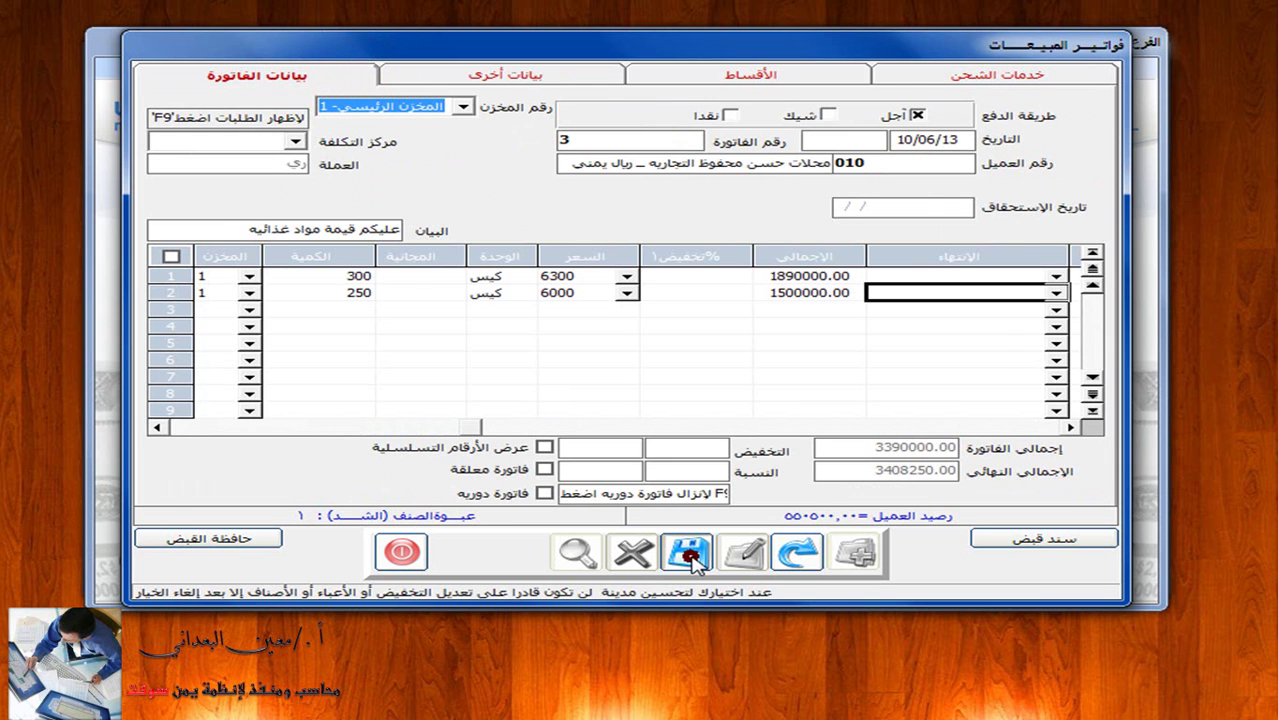
{"action": "left_click", "coordinate": [689, 556]}
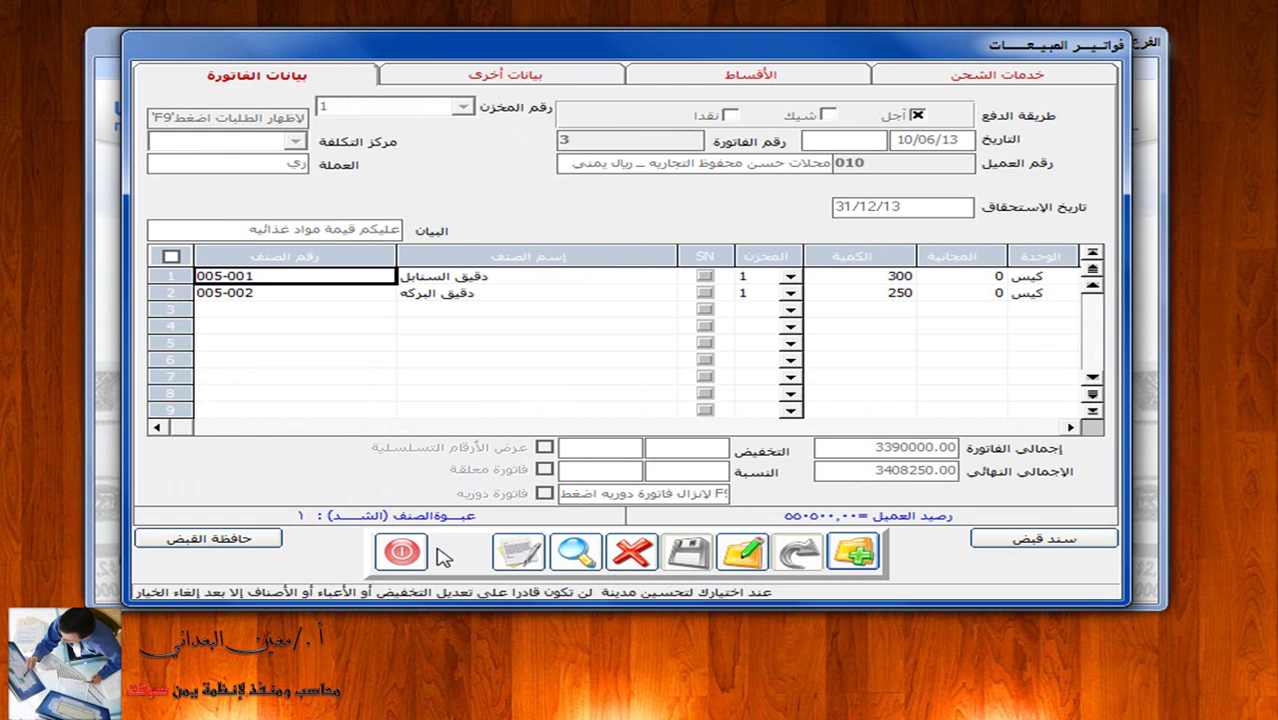
{"action": "left_click", "coordinate": [402, 551]}
Step: Post credit (أجل-4) sales invoice 3 dated 10/06/2013 in the General Ledger, then close posting
{"action": "left_click", "coordinate": [413, 70]}
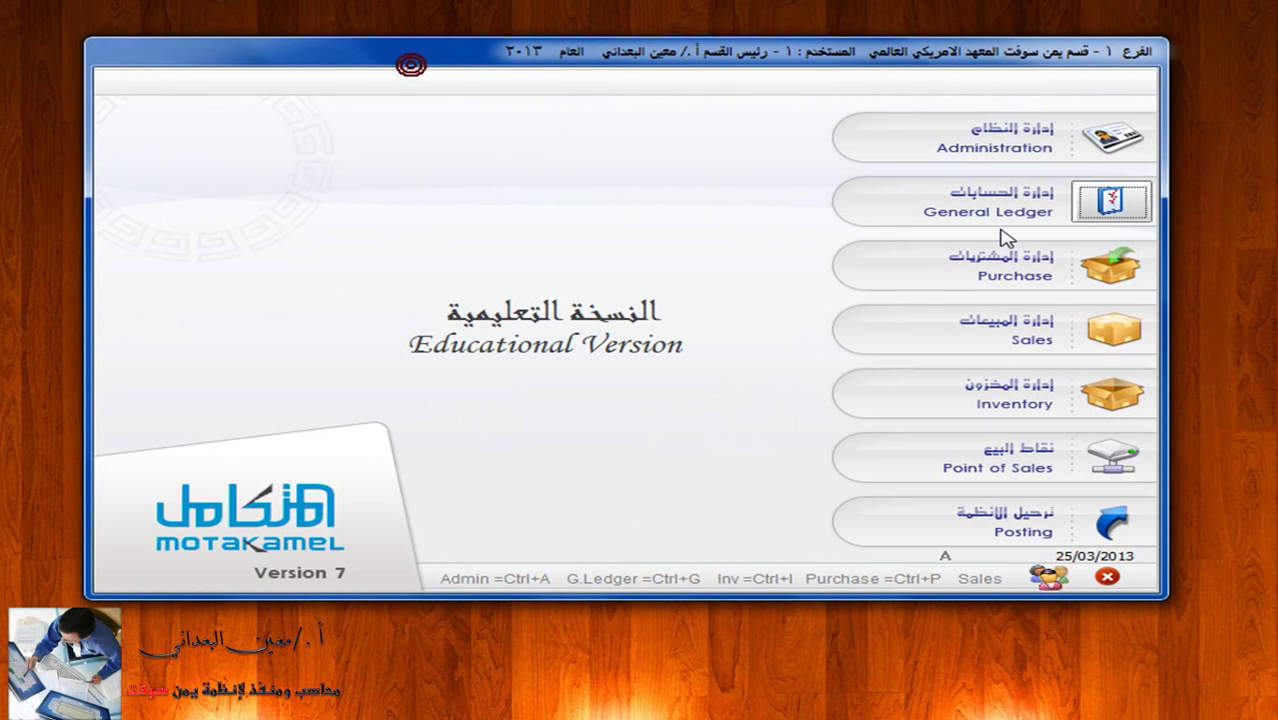
{"action": "left_click", "coordinate": [935, 208]}
{"action": "left_click", "coordinate": [690, 64]}
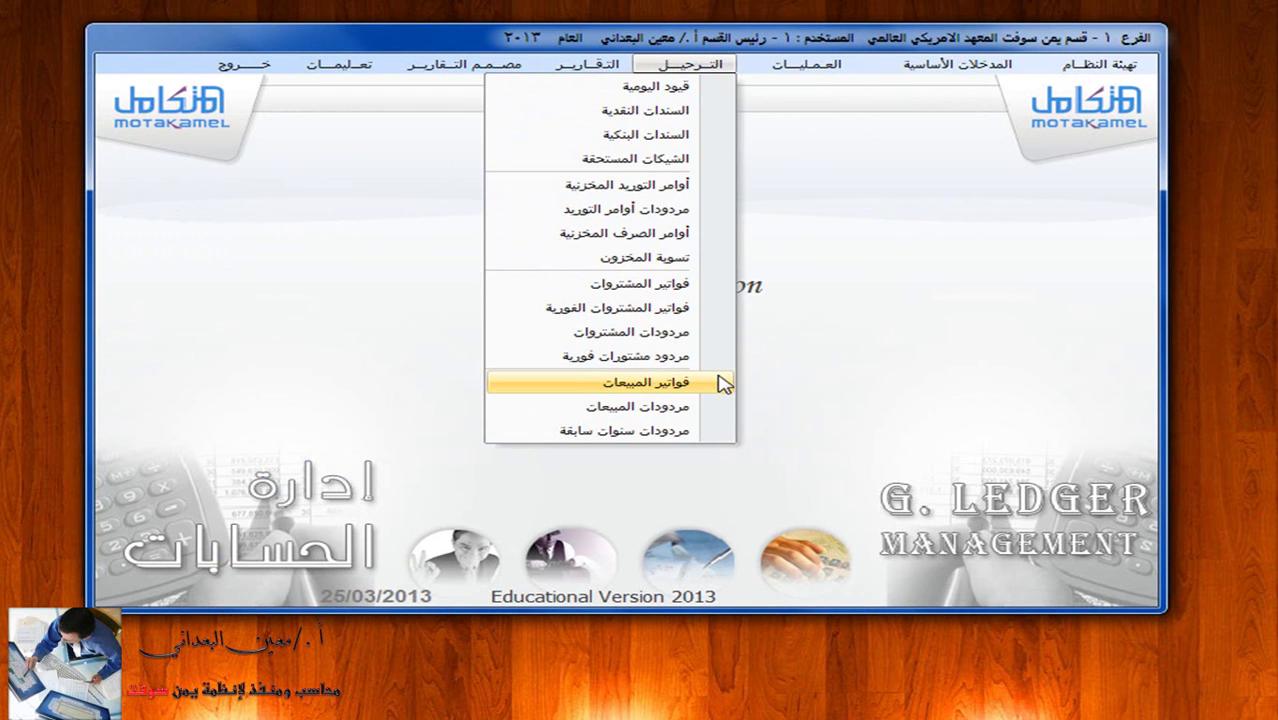
{"action": "left_click", "coordinate": [718, 378]}
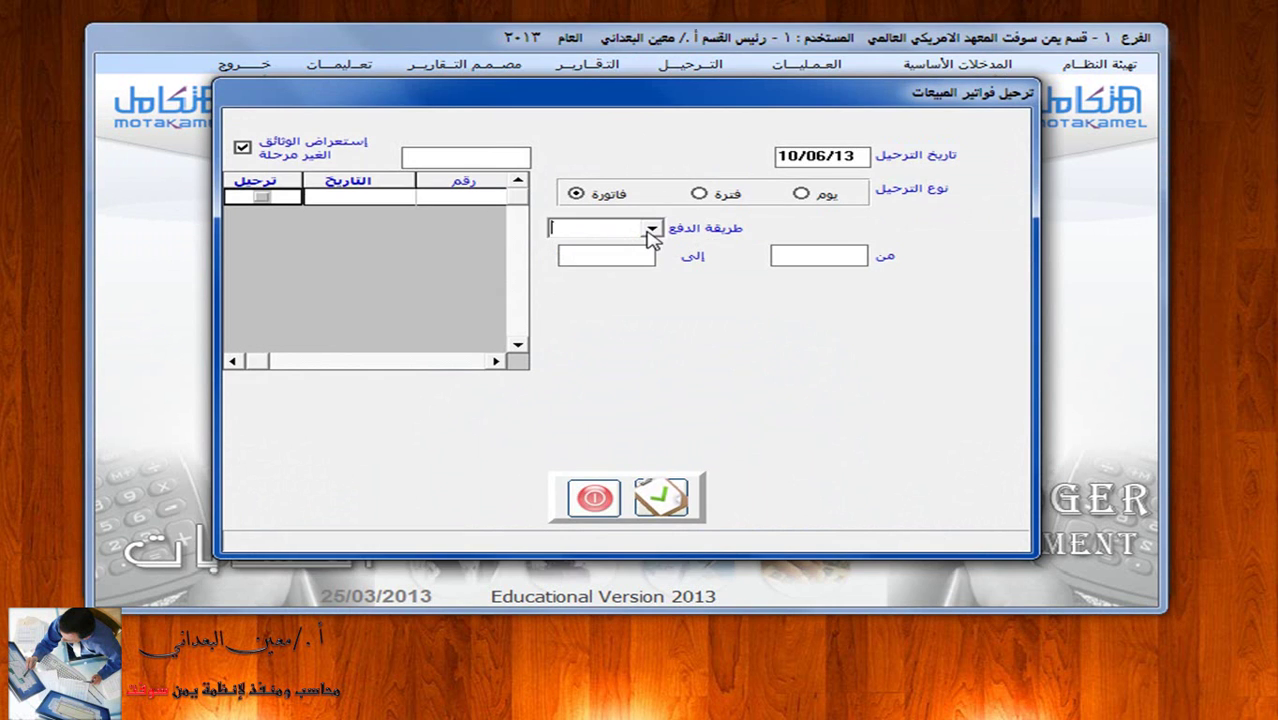
{"action": "left_click", "coordinate": [651, 230]}
{"action": "left_click", "coordinate": [610, 288]}
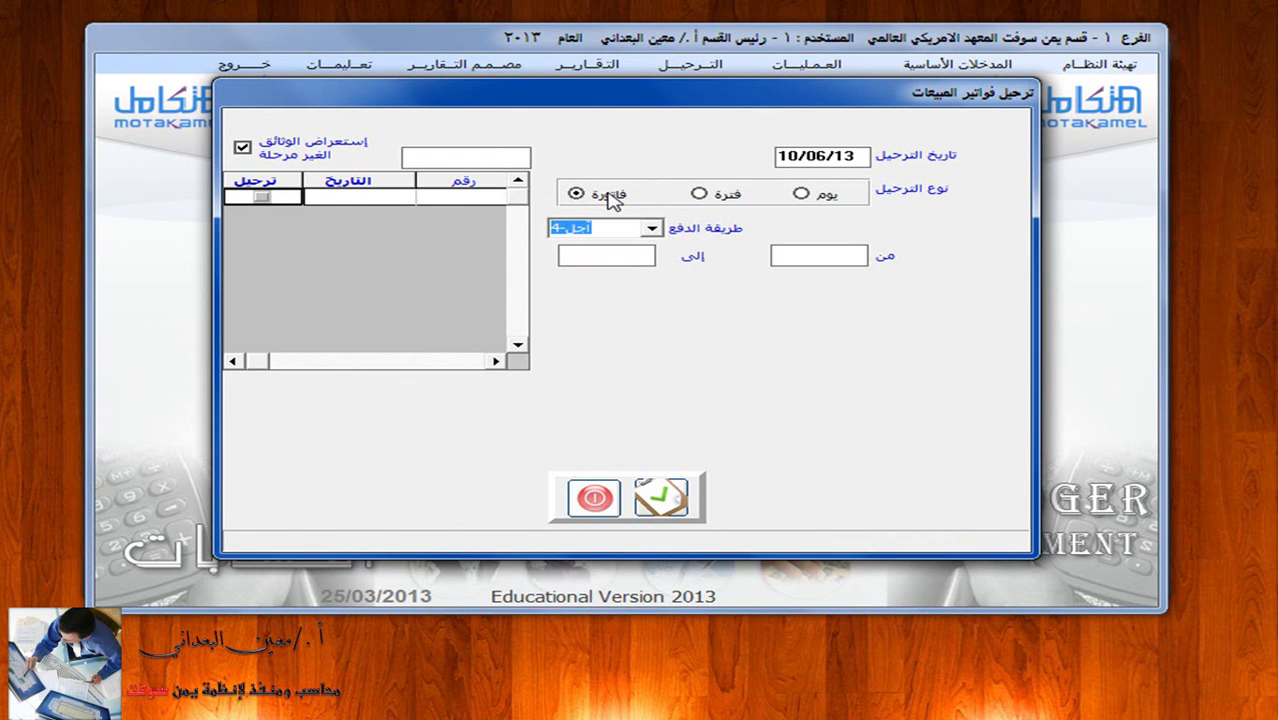
{"action": "left_click", "coordinate": [610, 198]}
{"action": "left_click", "coordinate": [260, 197]}
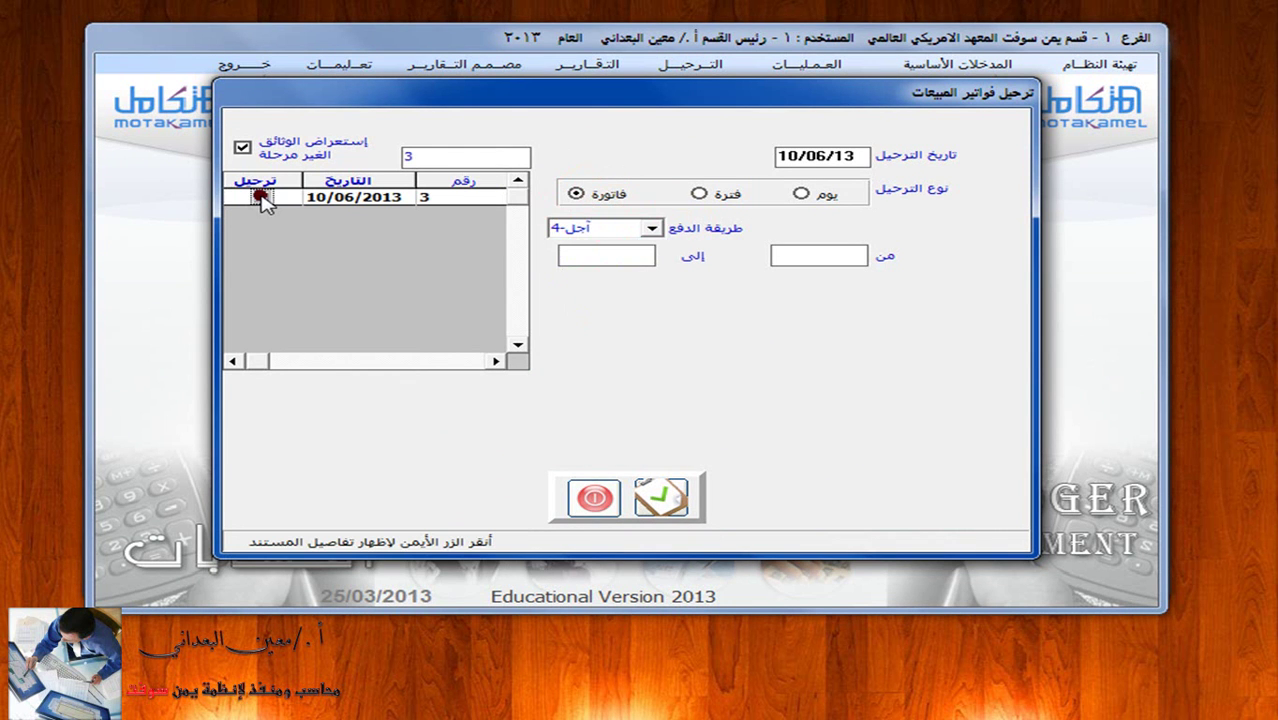
{"action": "left_click", "coordinate": [663, 502]}
{"action": "left_click", "coordinate": [594, 498]}
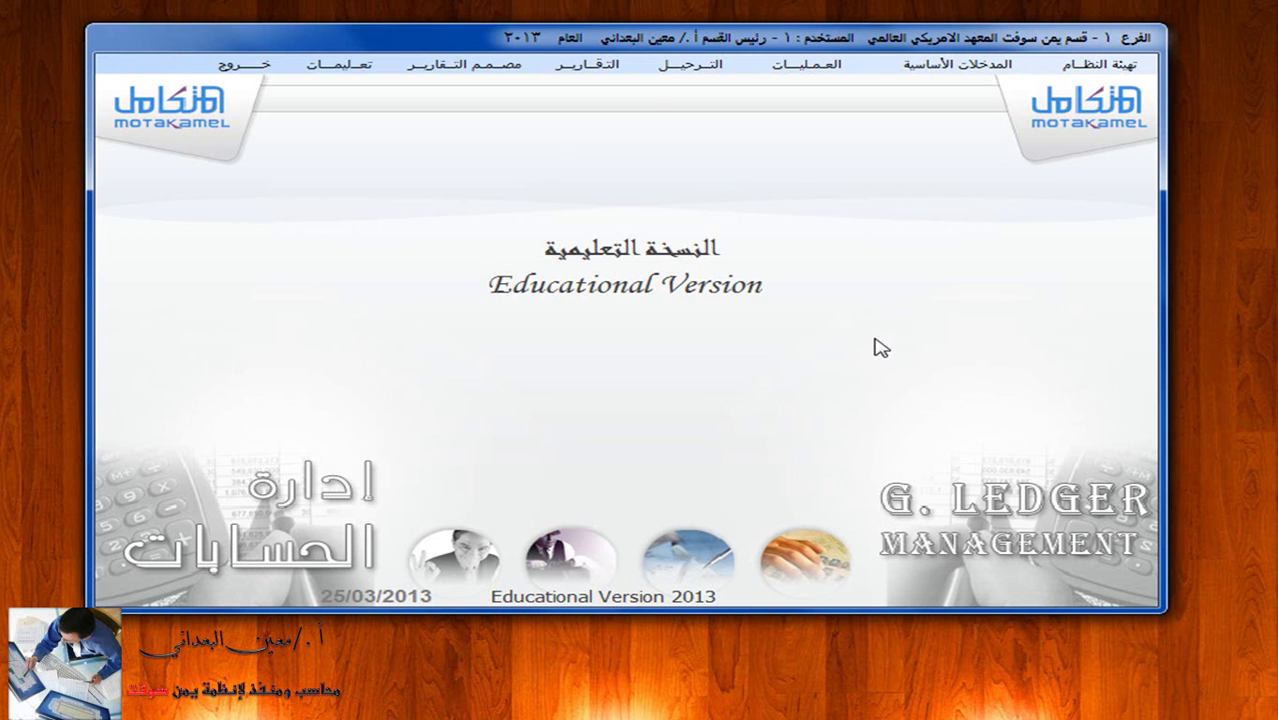
Step: Preview the general journal filtered to فواتير مبيعات and أجل-4, covering invoices 1–3
{"action": "left_click", "coordinate": [595, 64]}
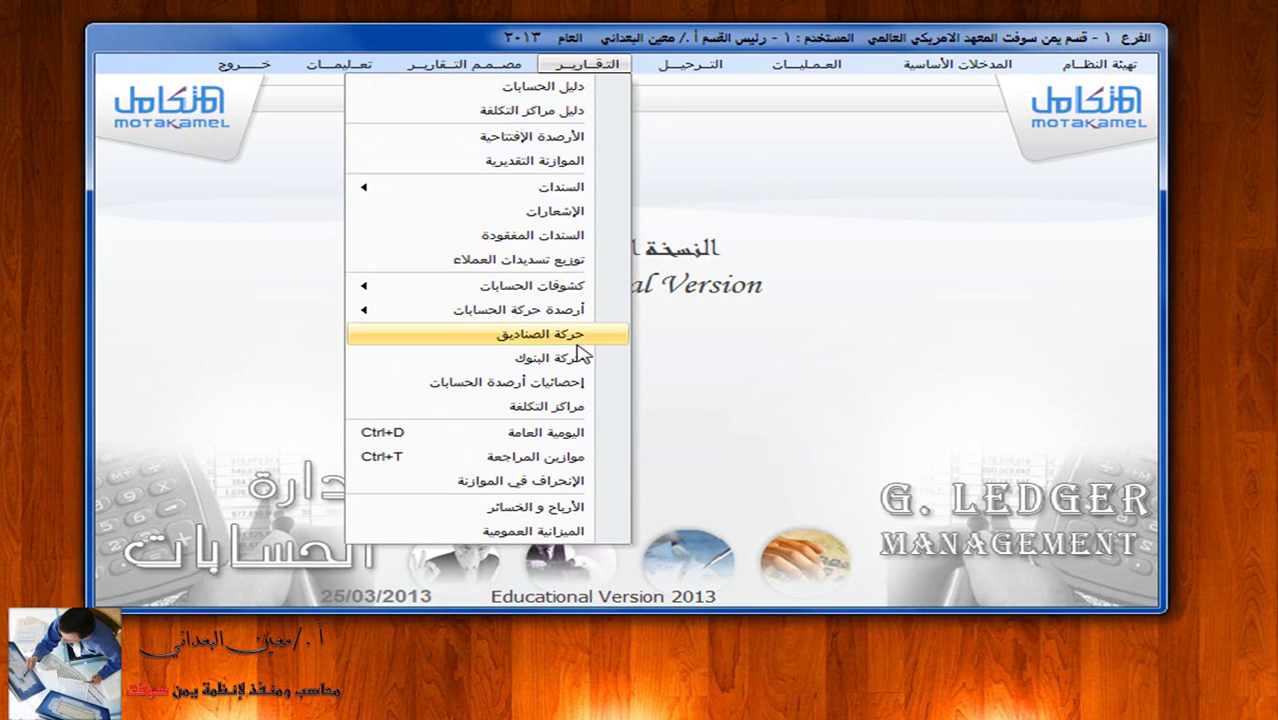
{"action": "left_click", "coordinate": [610, 434]}
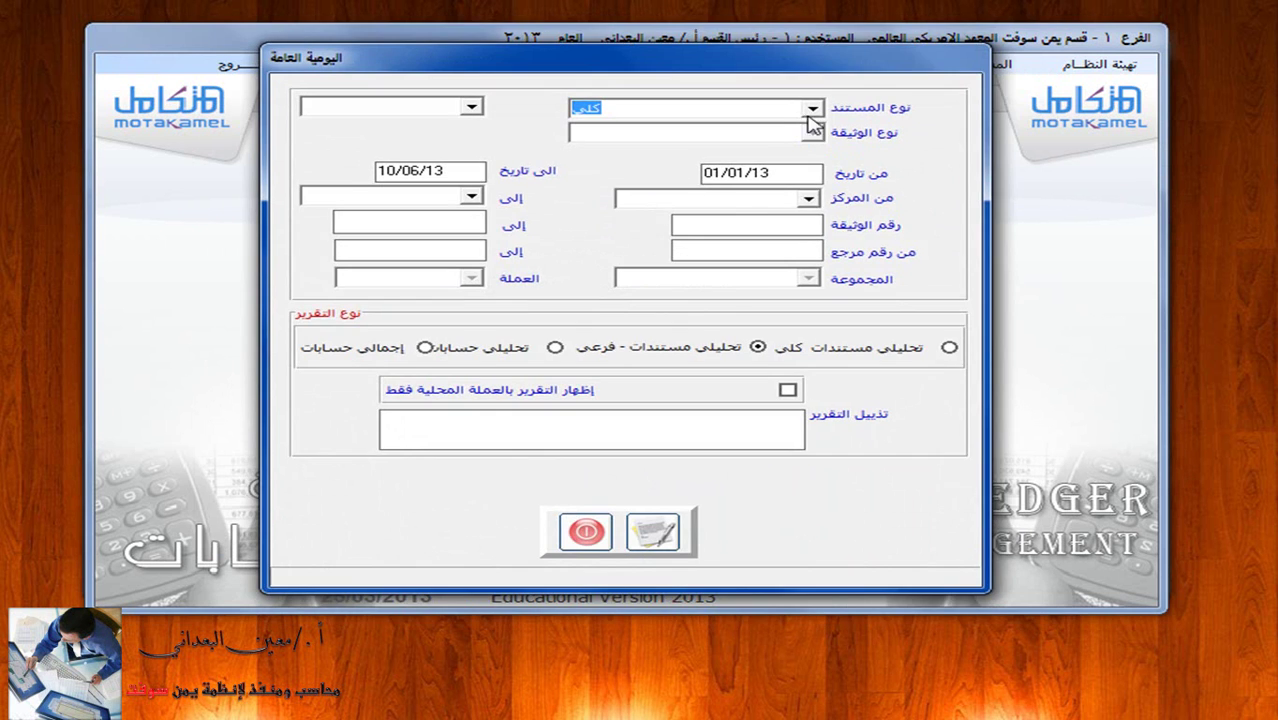
{"action": "left_click", "coordinate": [813, 108]}
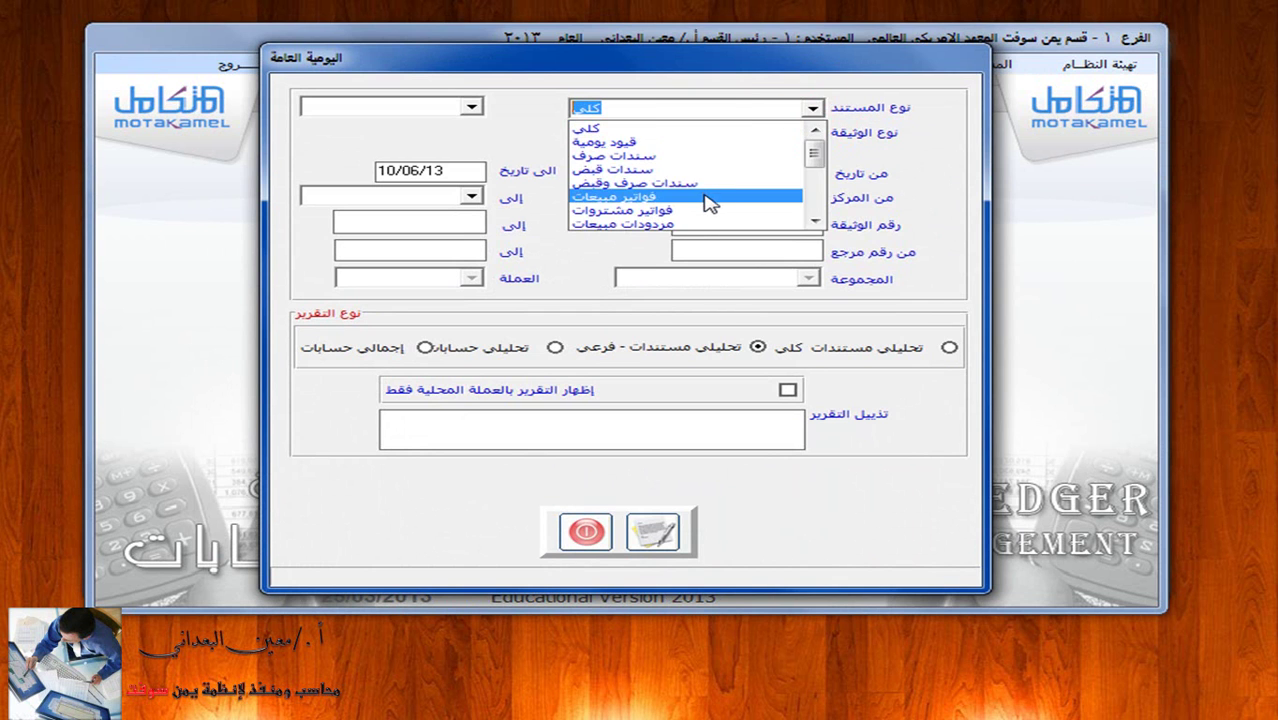
{"action": "left_click", "coordinate": [707, 197]}
{"action": "left_click", "coordinate": [806, 131]}
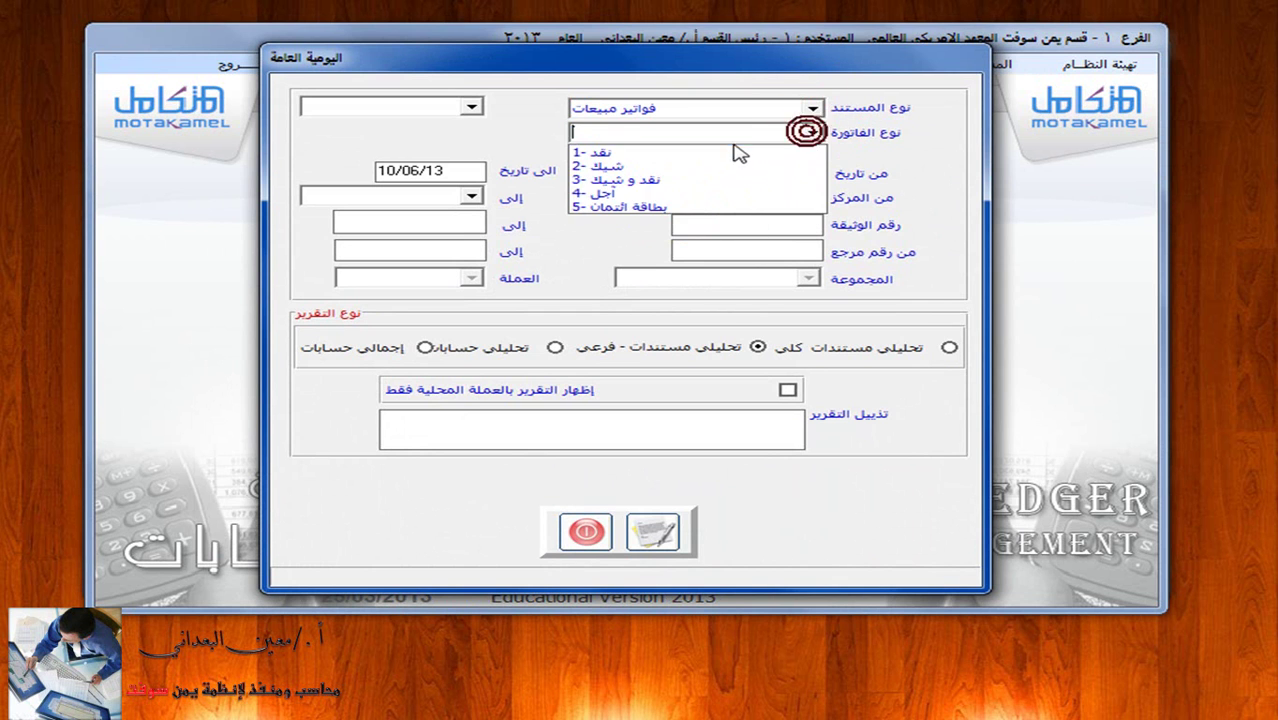
{"action": "left_click", "coordinate": [688, 194]}
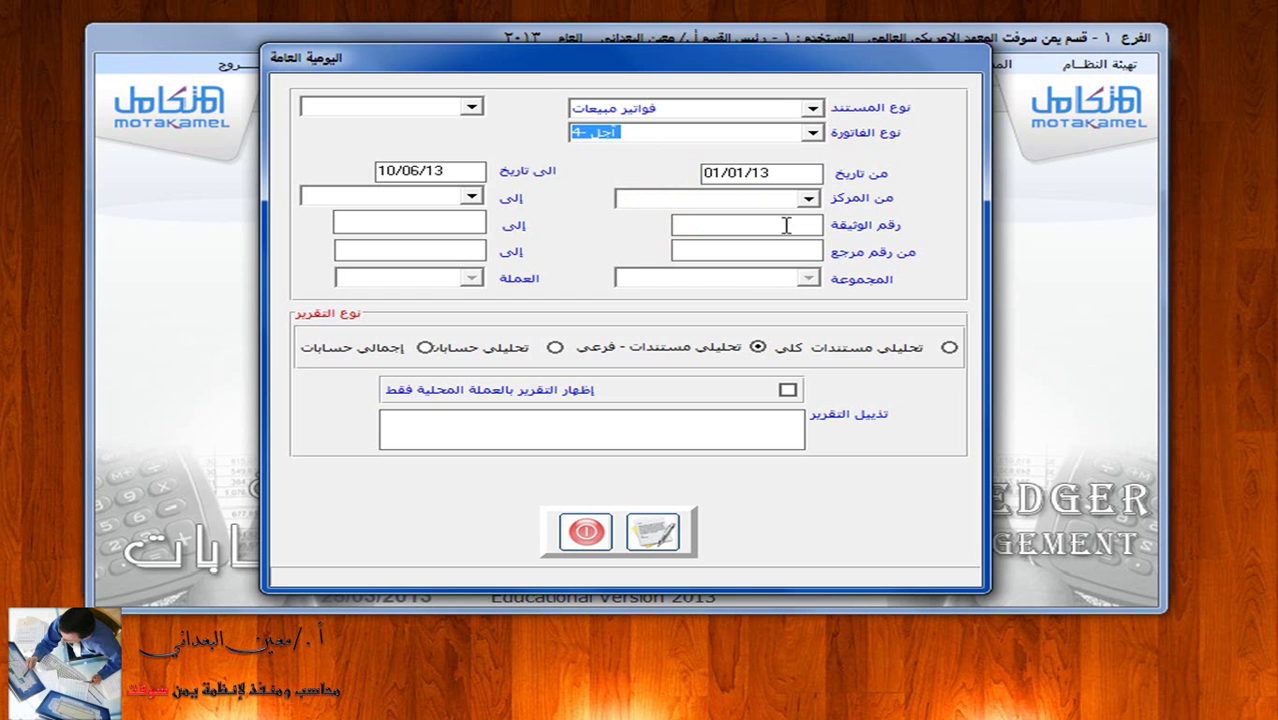
{"action": "left_click", "coordinate": [653, 530]}
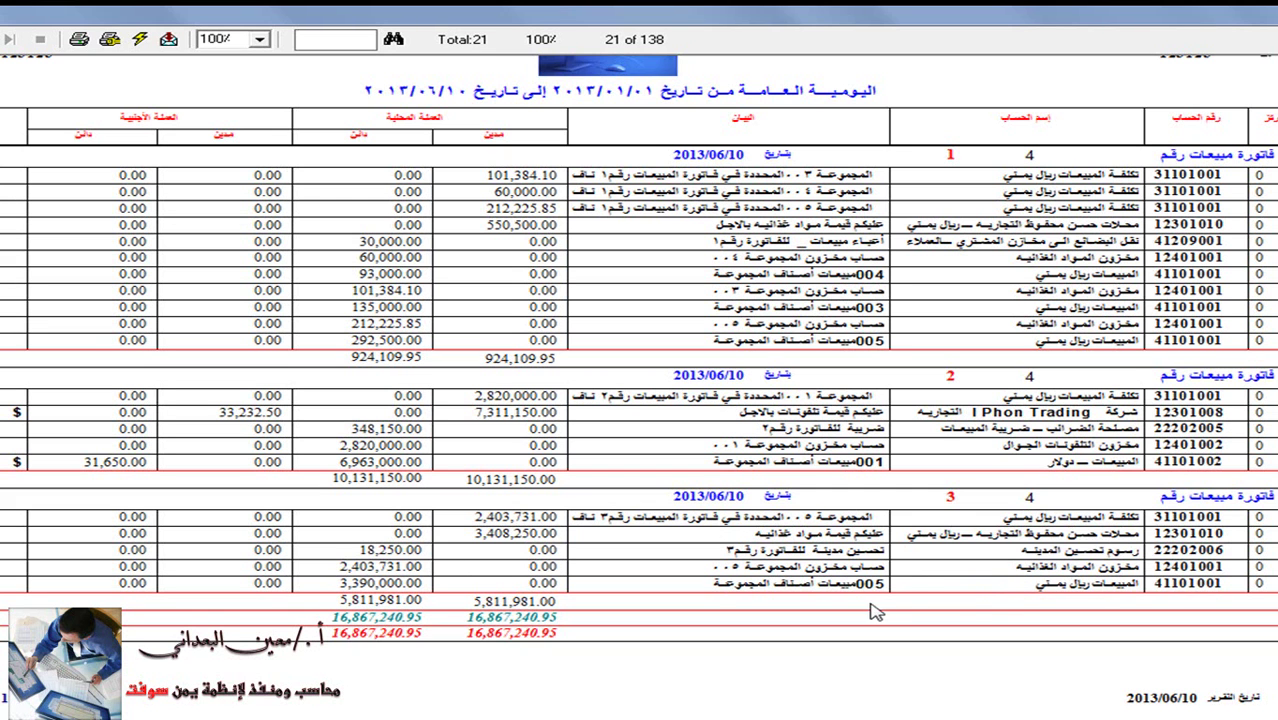
{"action": "key", "text": "Escape"}
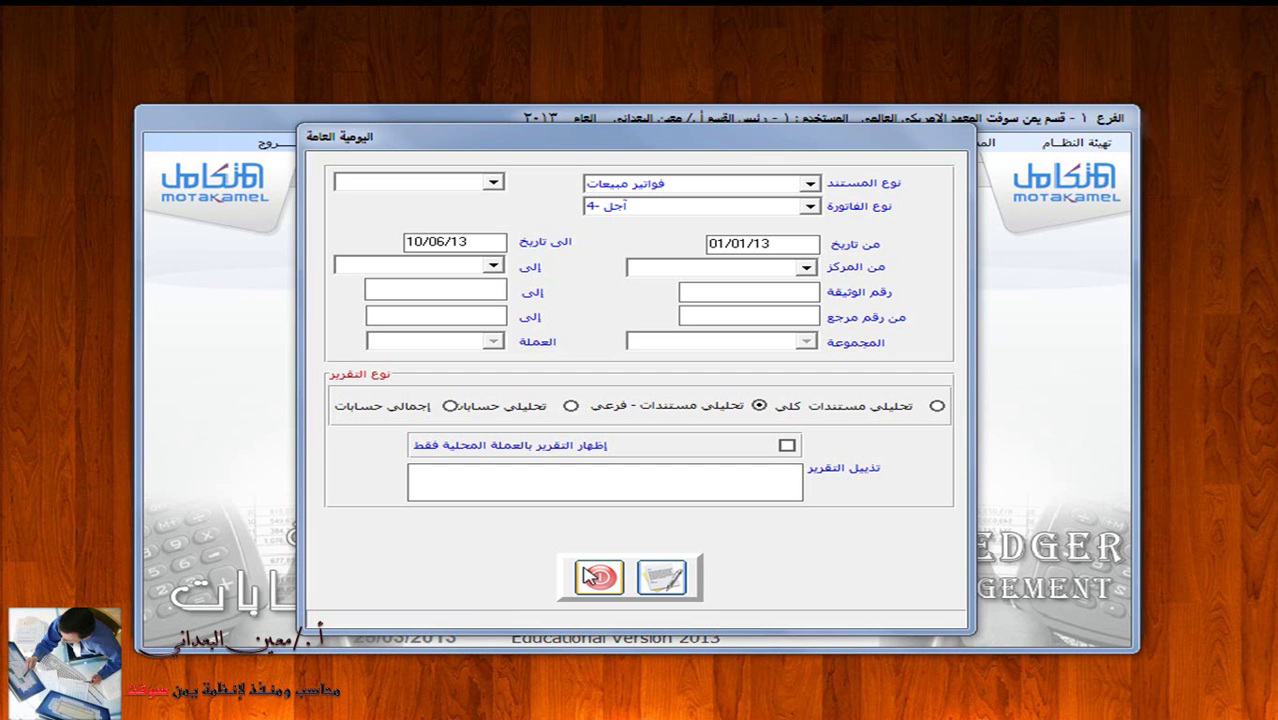
Step: Leave the General Ledger and start a new invoice in Sales Management's sales invoices form
{"action": "left_click", "coordinate": [596, 577]}
{"action": "left_click", "coordinate": [285, 143]}
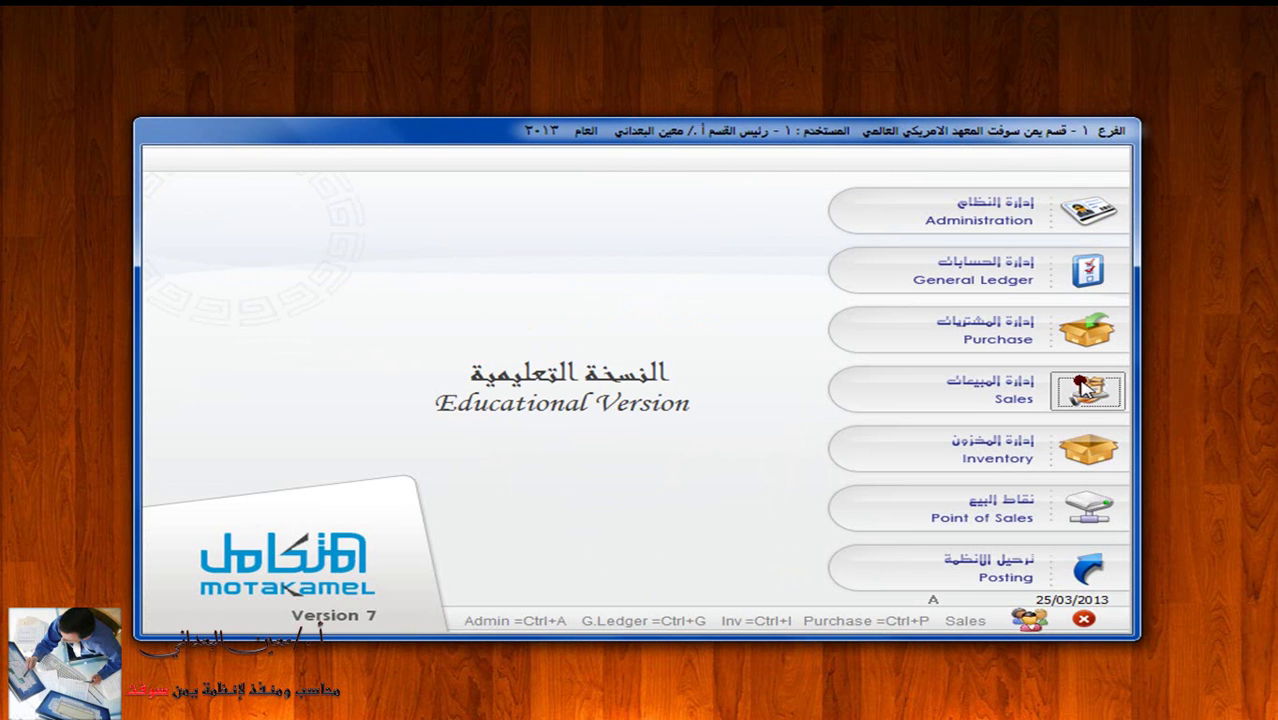
{"action": "left_click", "coordinate": [862, 152]}
{"action": "left_click", "coordinate": [856, 234]}
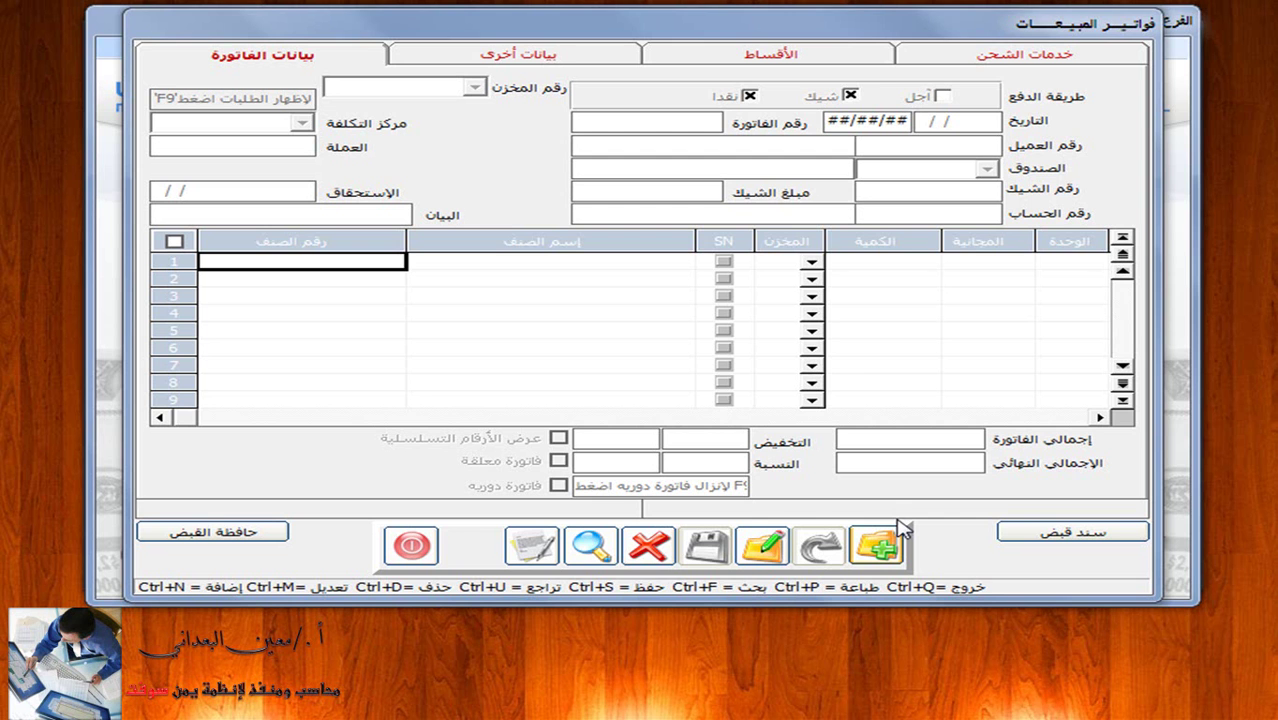
{"action": "left_click", "coordinate": [880, 545]}
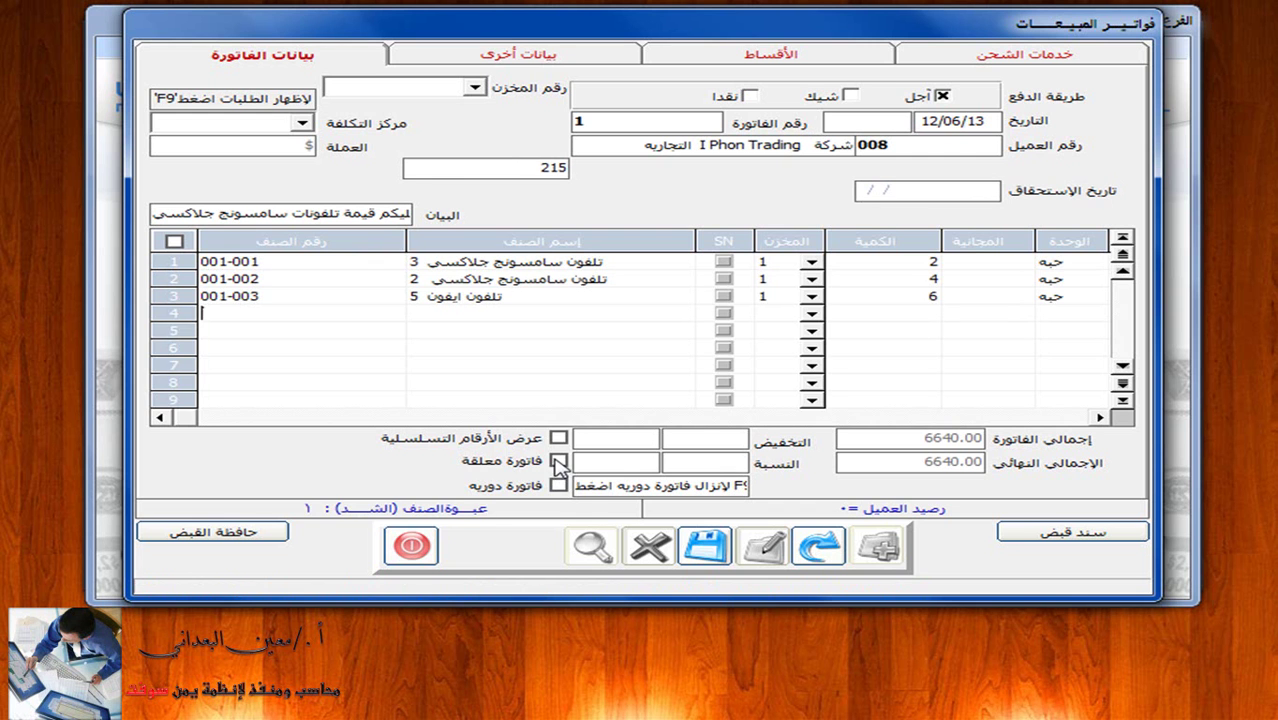
Step: Mark the credit invoice as suspended (فاتورة معلقة), save it, and leave Sales Management
{"action": "left_click", "coordinate": [558, 461]}
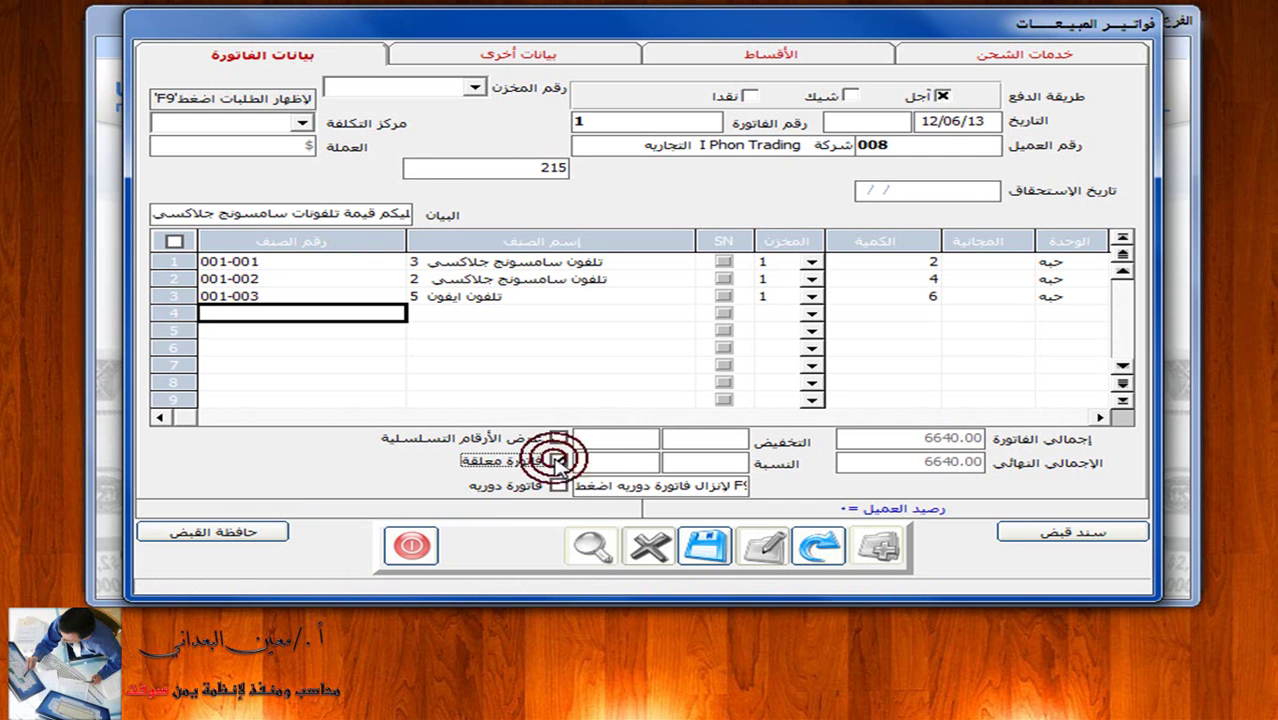
{"action": "left_click", "coordinate": [705, 545]}
{"action": "left_click", "coordinate": [411, 545]}
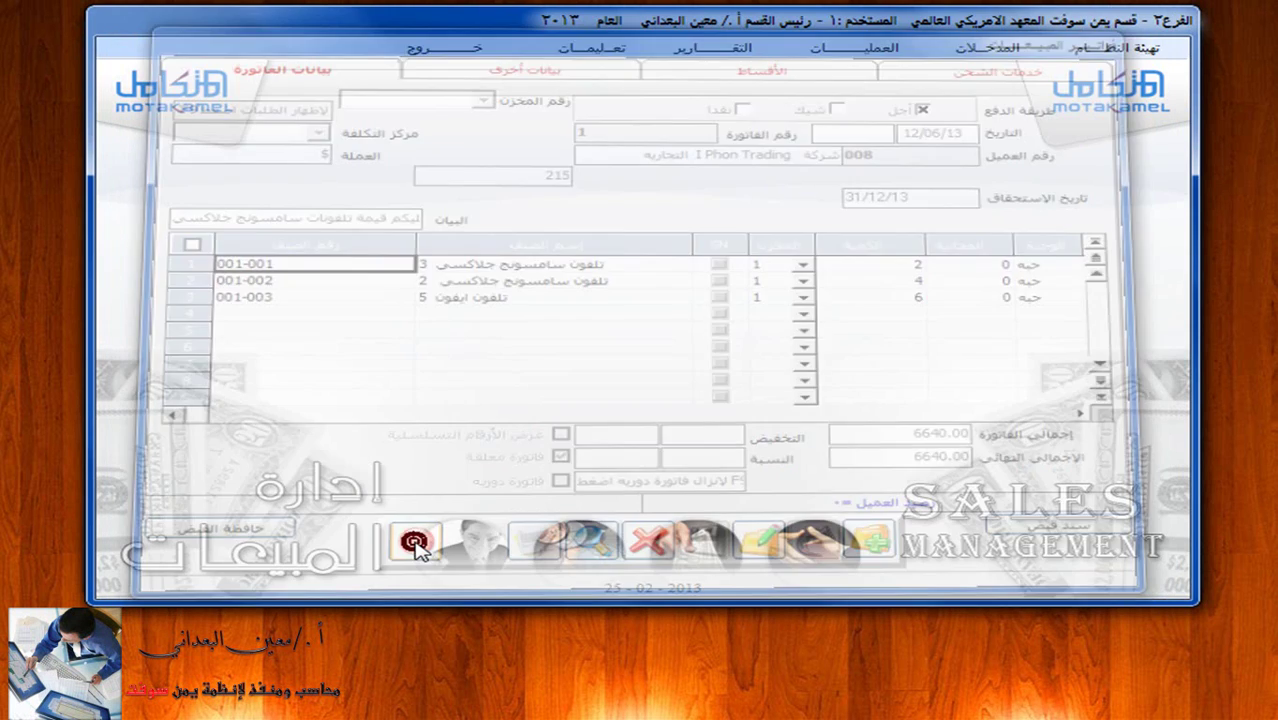
{"action": "left_click", "coordinate": [422, 50]}
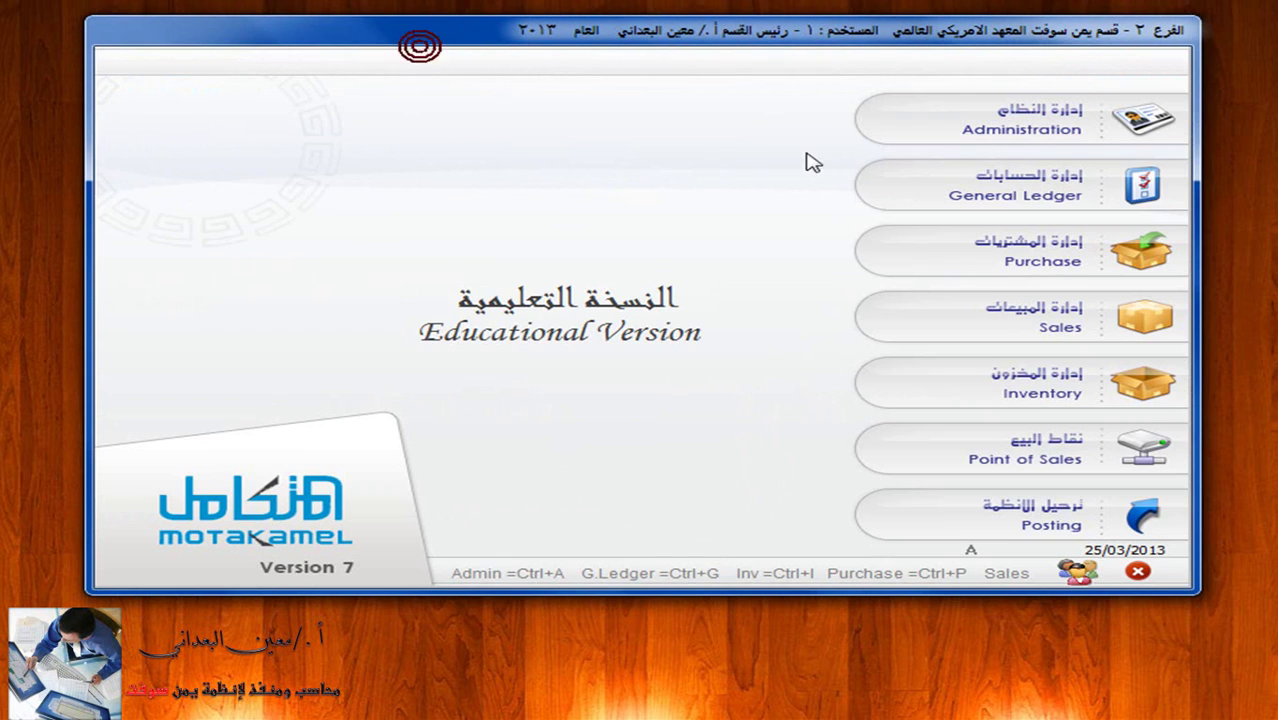
Step: Post credit (أجل-4) invoice 1 dated 12/06/2013 through General Ledger sales-invoice posting
{"action": "left_click", "coordinate": [1120, 183]}
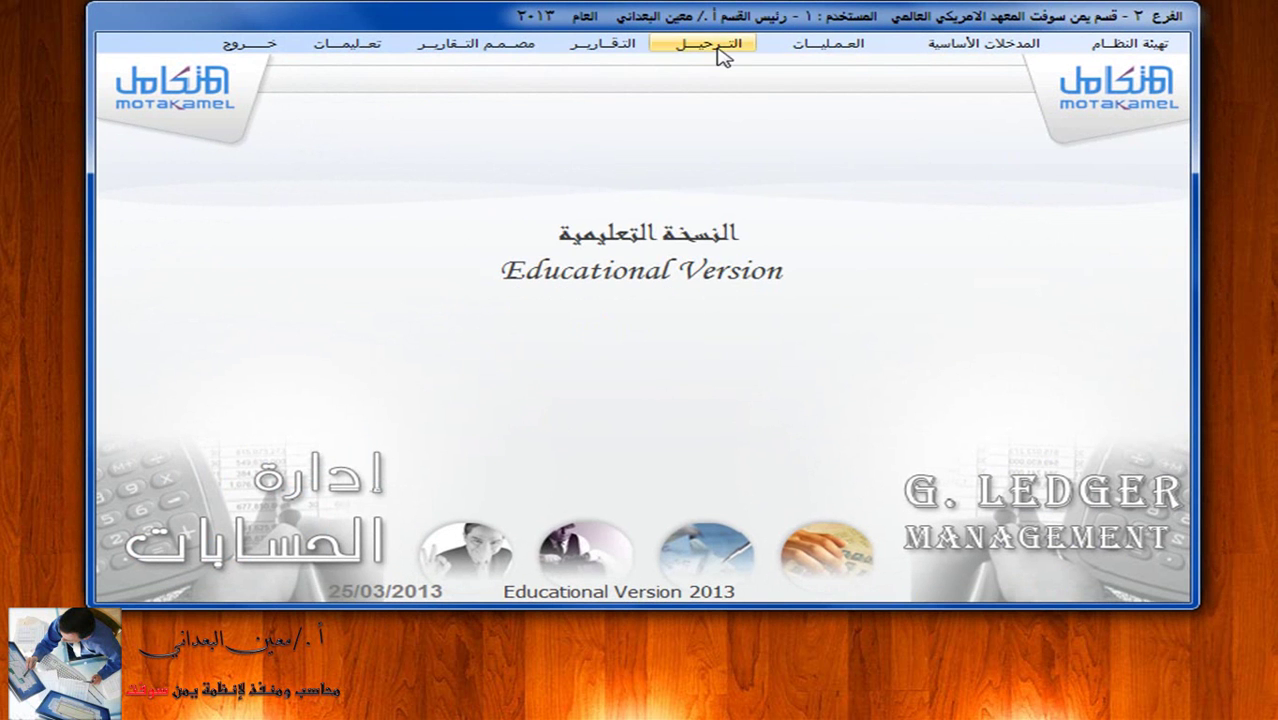
{"action": "left_click", "coordinate": [715, 43]}
{"action": "left_click", "coordinate": [745, 368]}
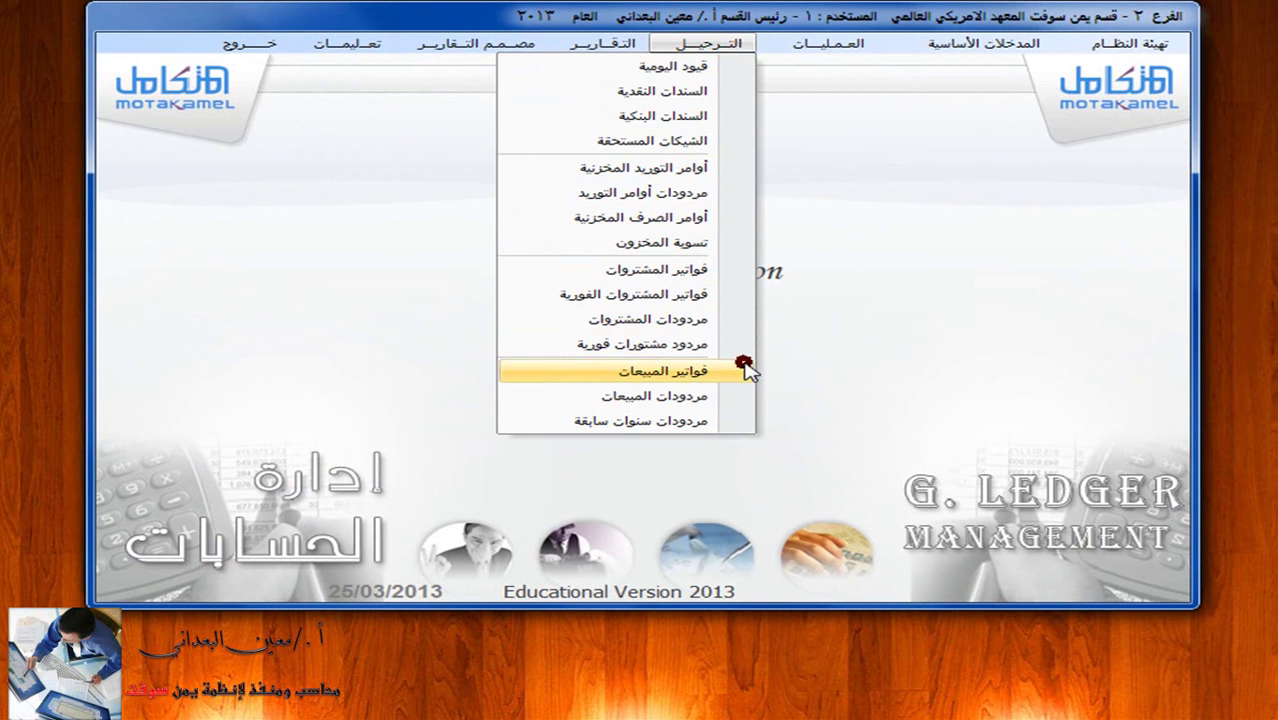
{"action": "left_click", "coordinate": [668, 212]}
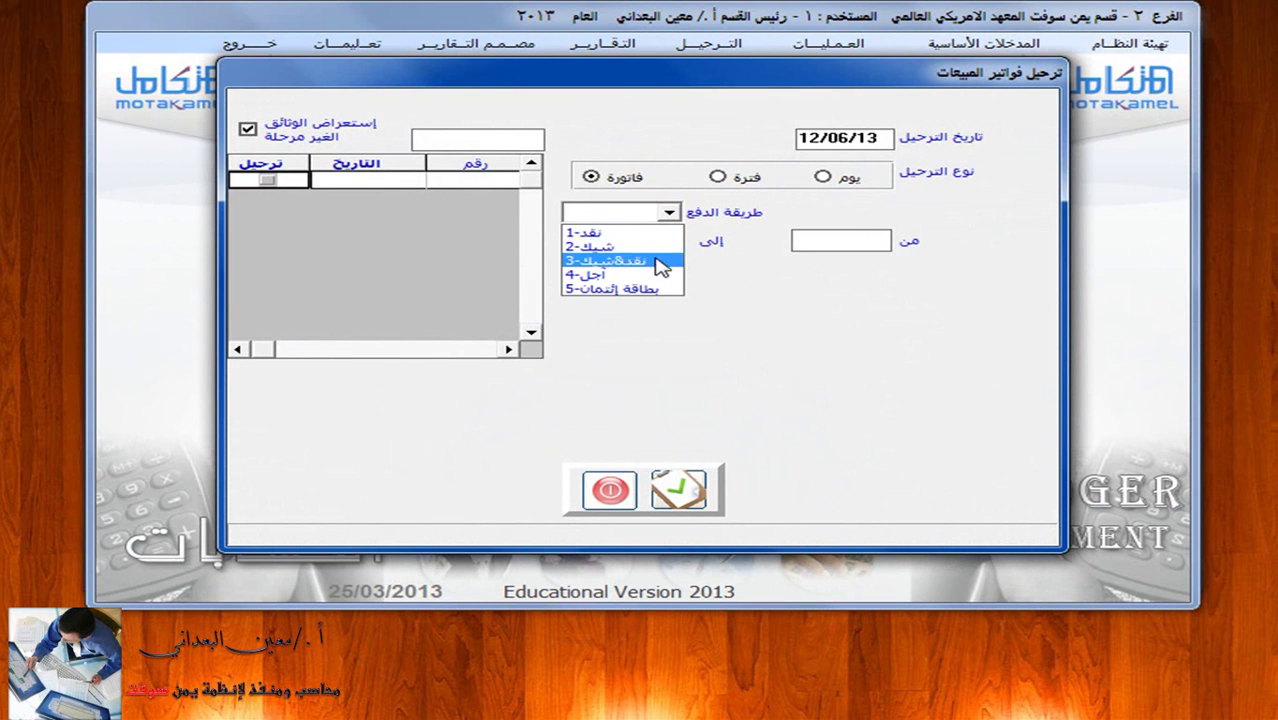
{"action": "left_click", "coordinate": [651, 270]}
{"action": "left_click", "coordinate": [622, 177]}
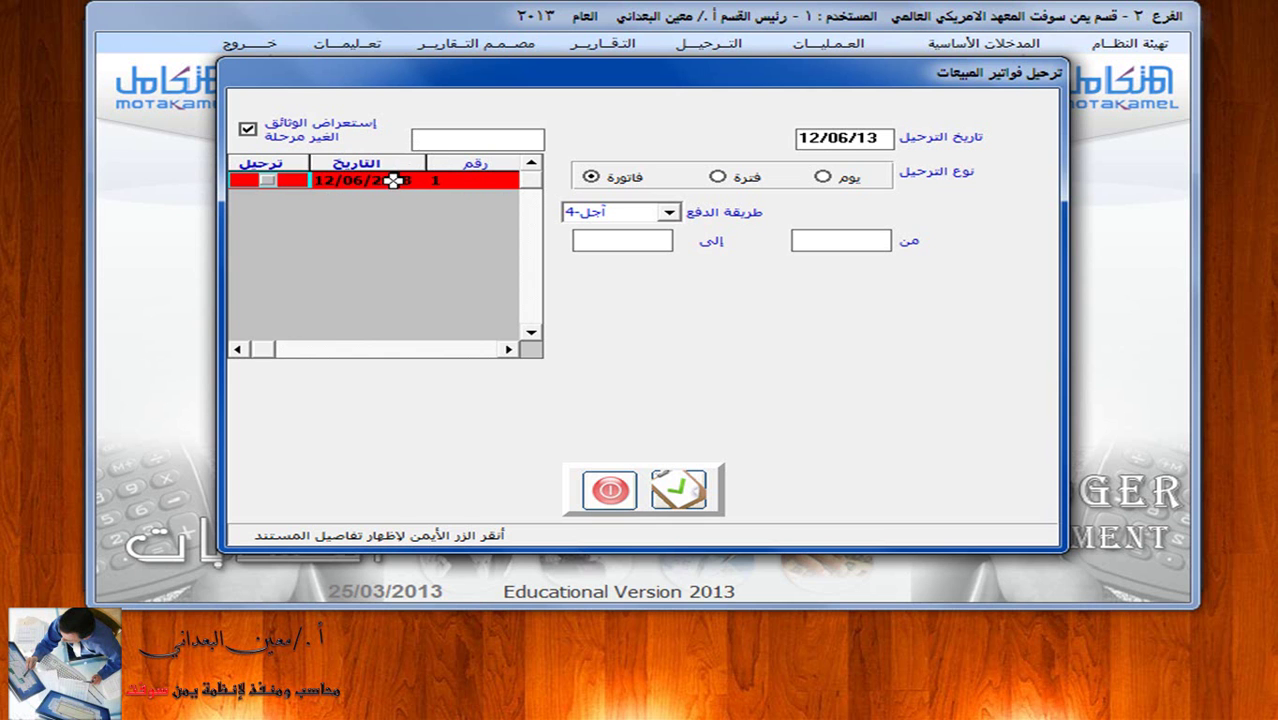
{"action": "left_click", "coordinate": [266, 181]}
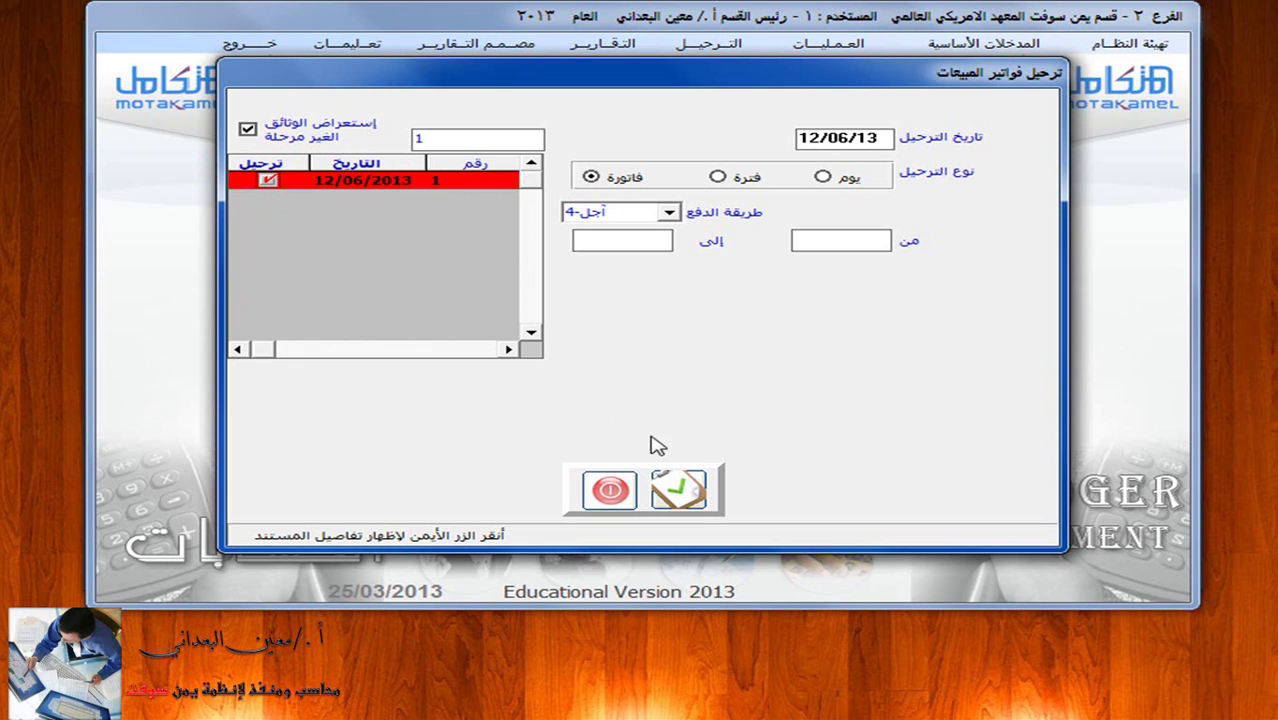
{"action": "left_click", "coordinate": [678, 493]}
{"action": "left_click", "coordinate": [269, 179]}
{"action": "left_click", "coordinate": [681, 491]}
{"action": "left_click", "coordinate": [609, 490]}
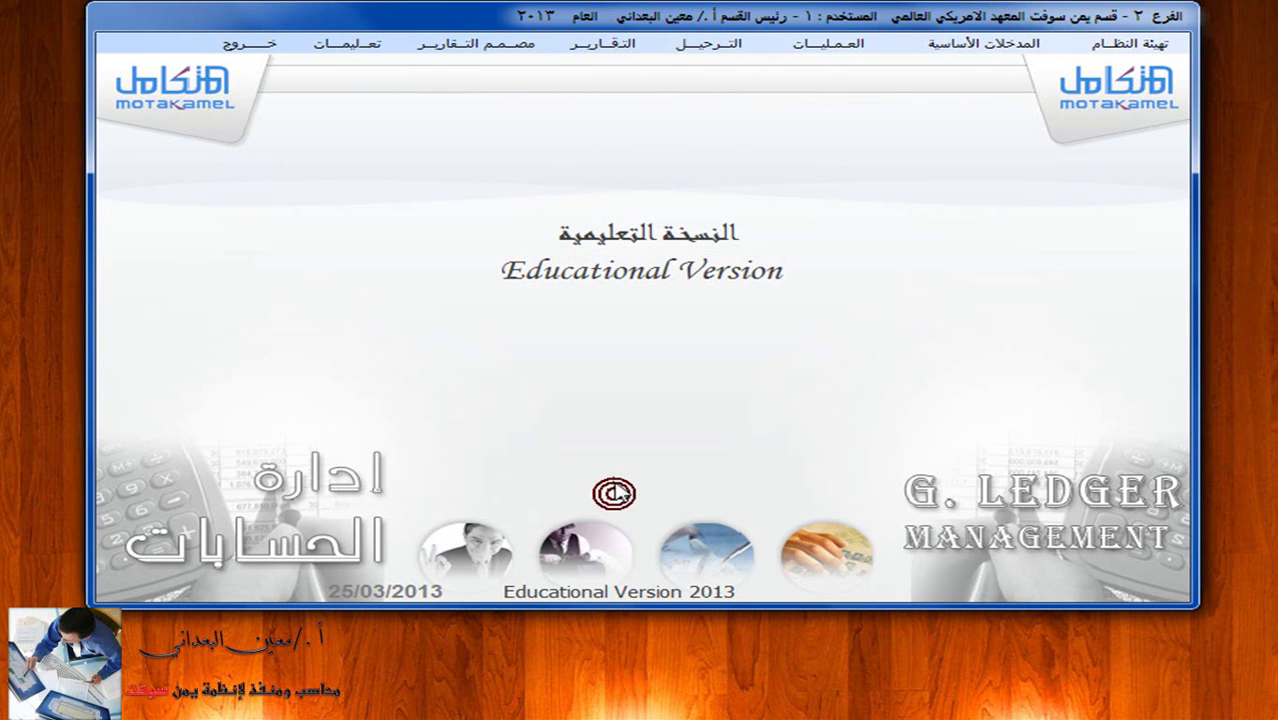
Step: Return to Sales Management's operations list
{"action": "left_click", "coordinate": [250, 42]}
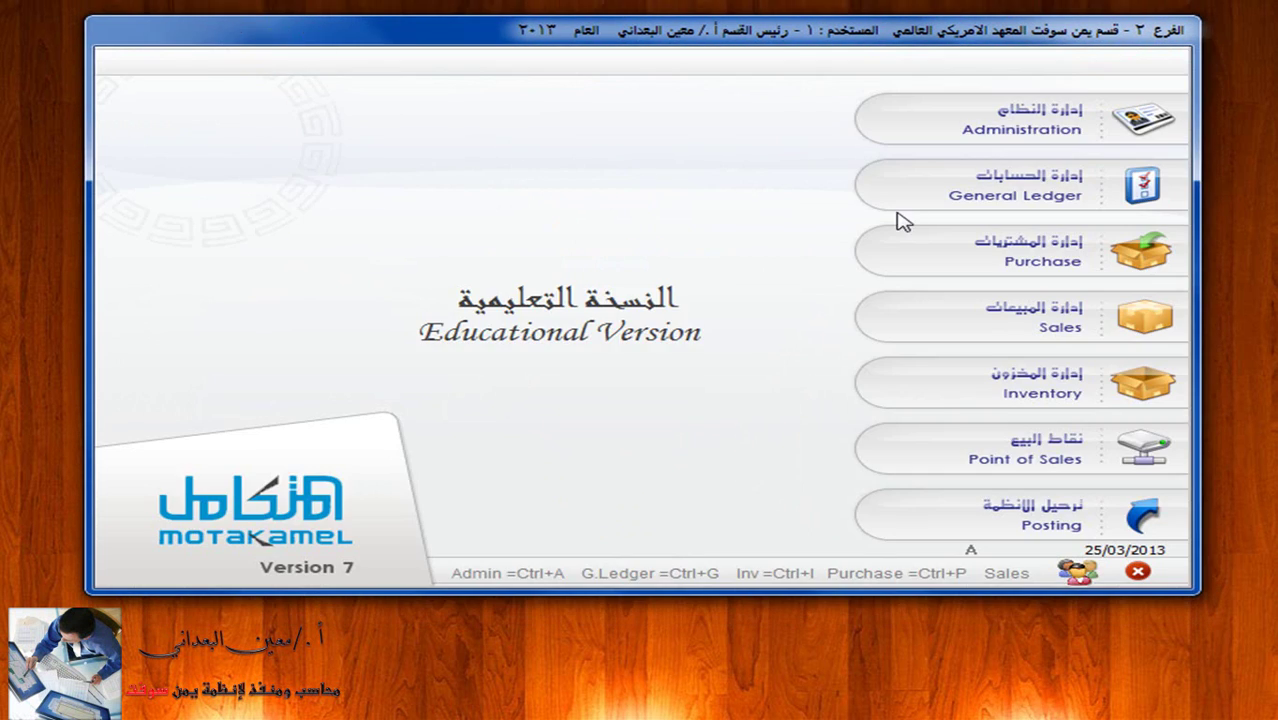
{"action": "left_click", "coordinate": [1123, 312]}
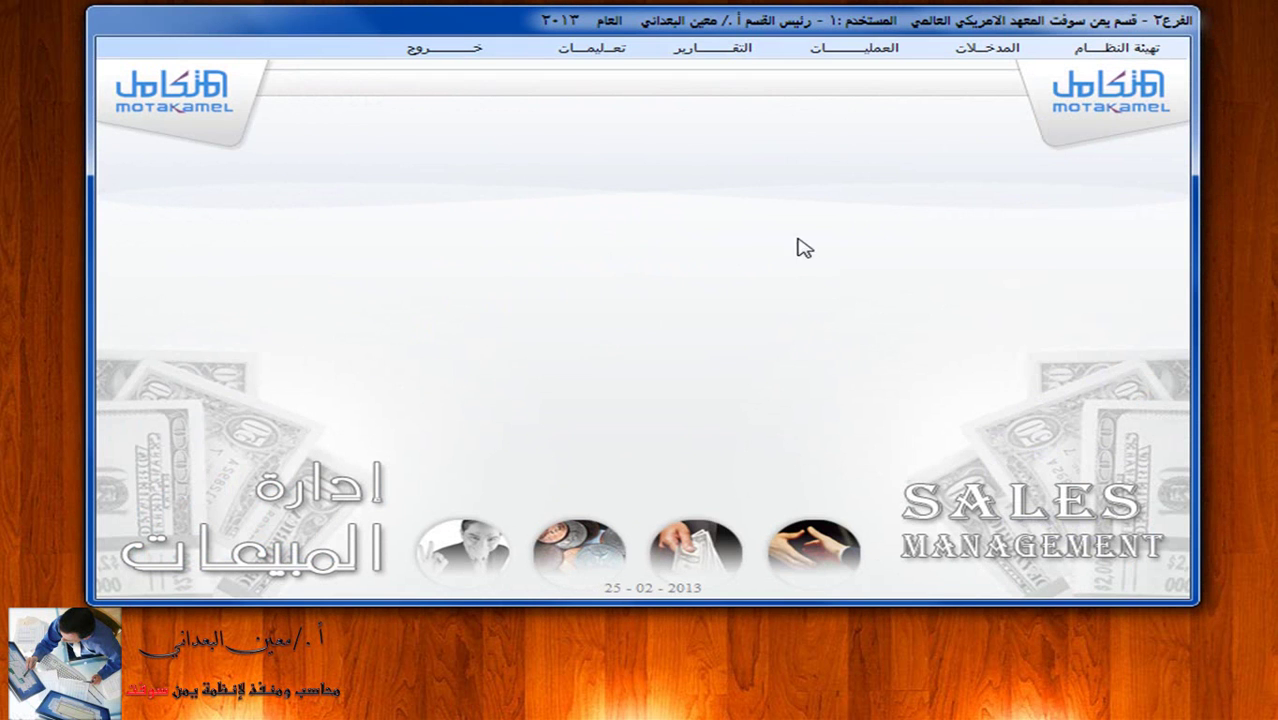
{"action": "left_click", "coordinate": [872, 56]}
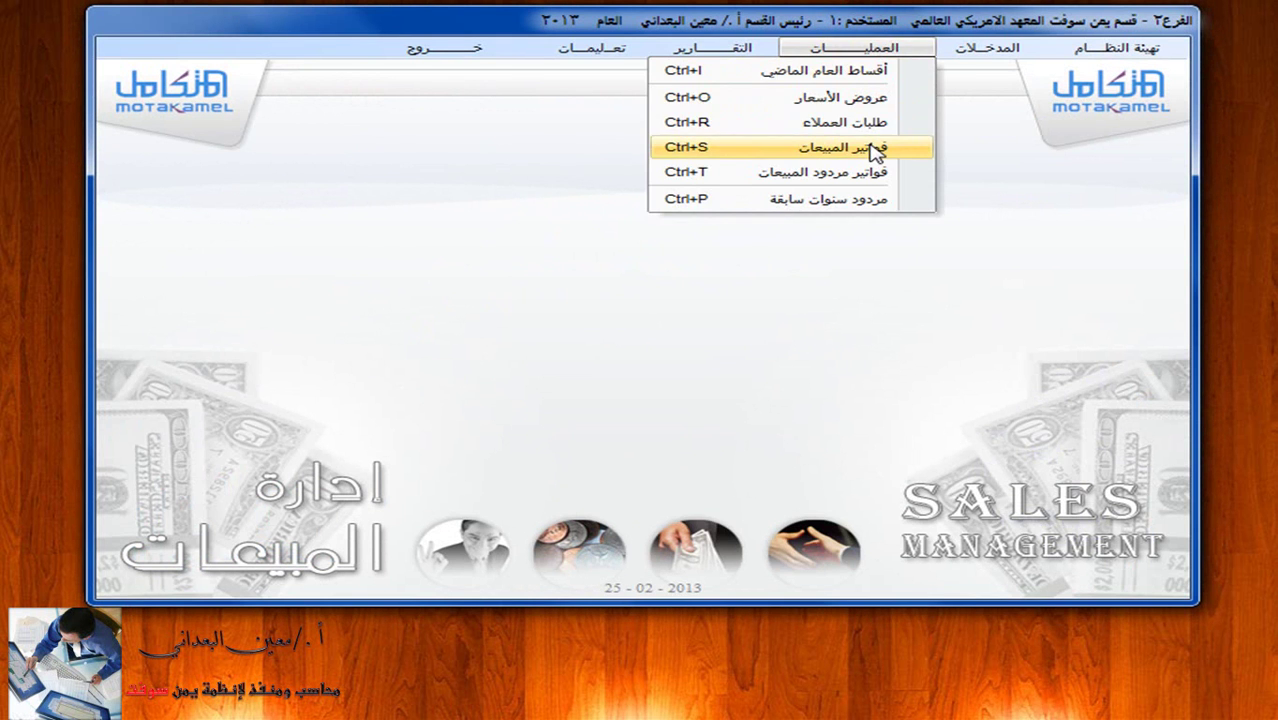
Step: Reopen the sales invoices form and load saved credit invoice 1 from the F9 list
{"action": "left_click", "coordinate": [869, 145]}
{"action": "left_click", "coordinate": [592, 545]}
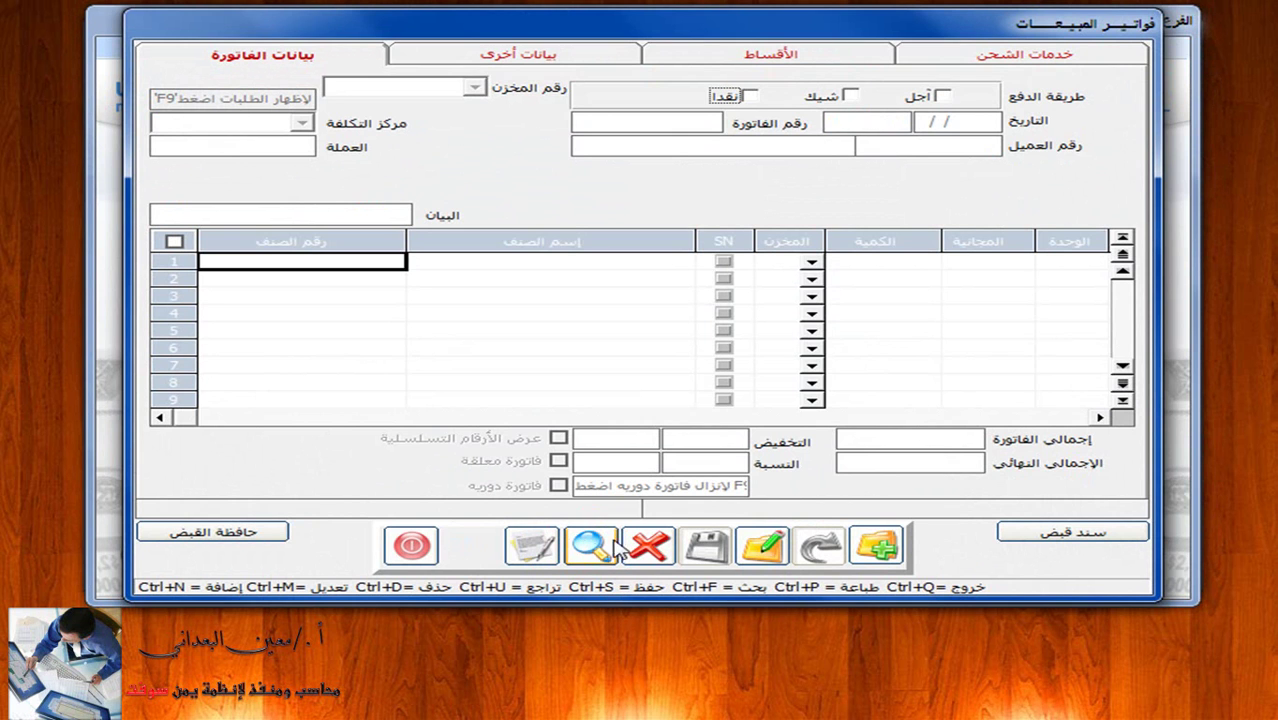
{"action": "left_click", "coordinate": [942, 95]}
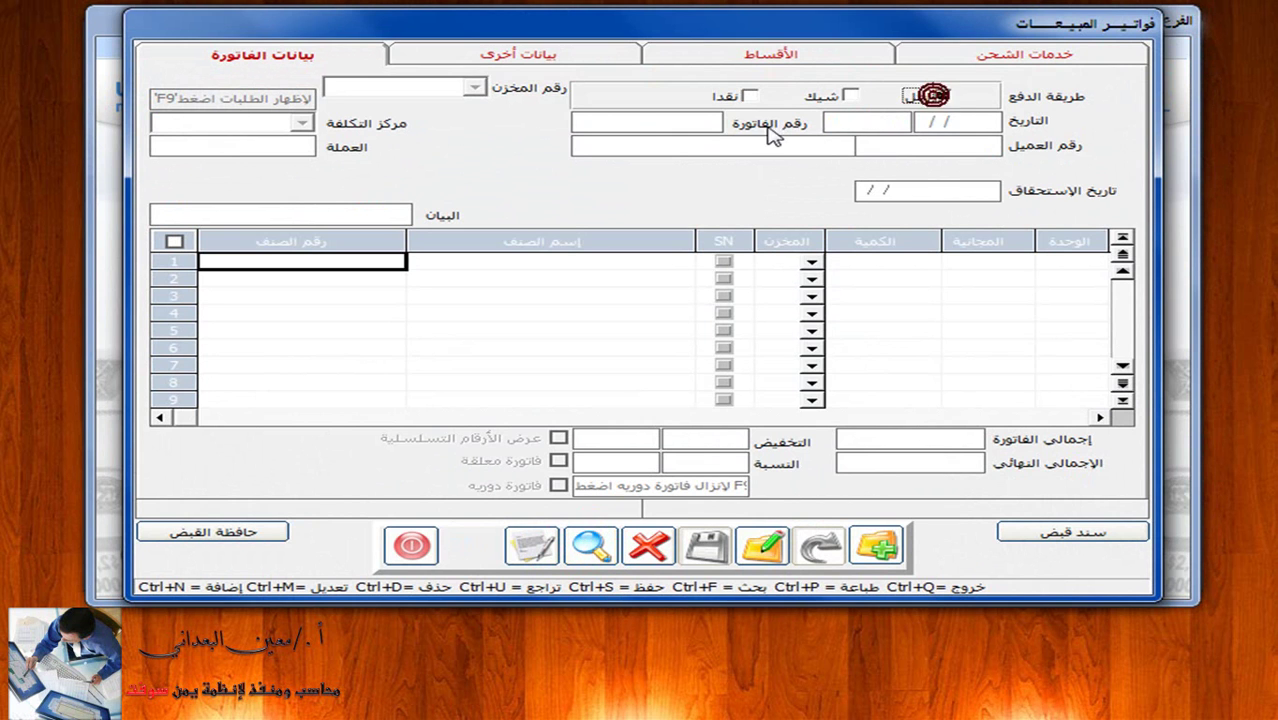
{"action": "left_click", "coordinate": [633, 130]}
{"action": "key", "text": "F9"}
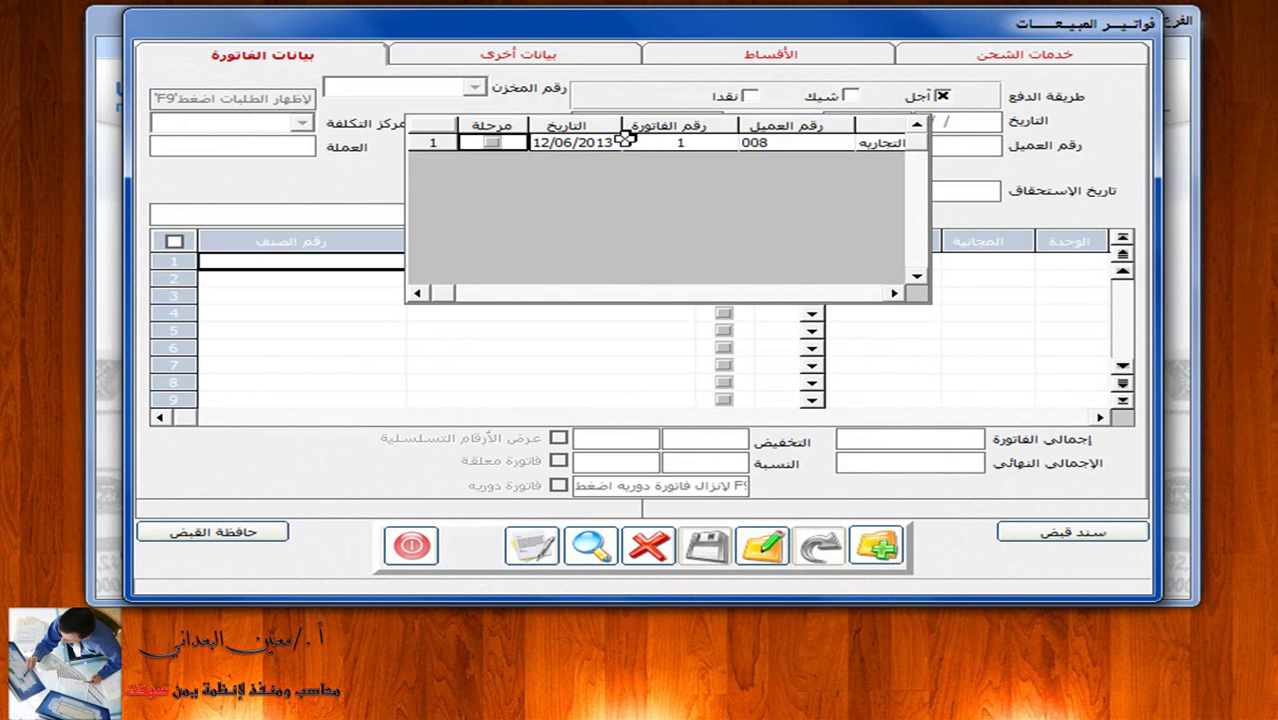
{"action": "double_click", "coordinate": [625, 141]}
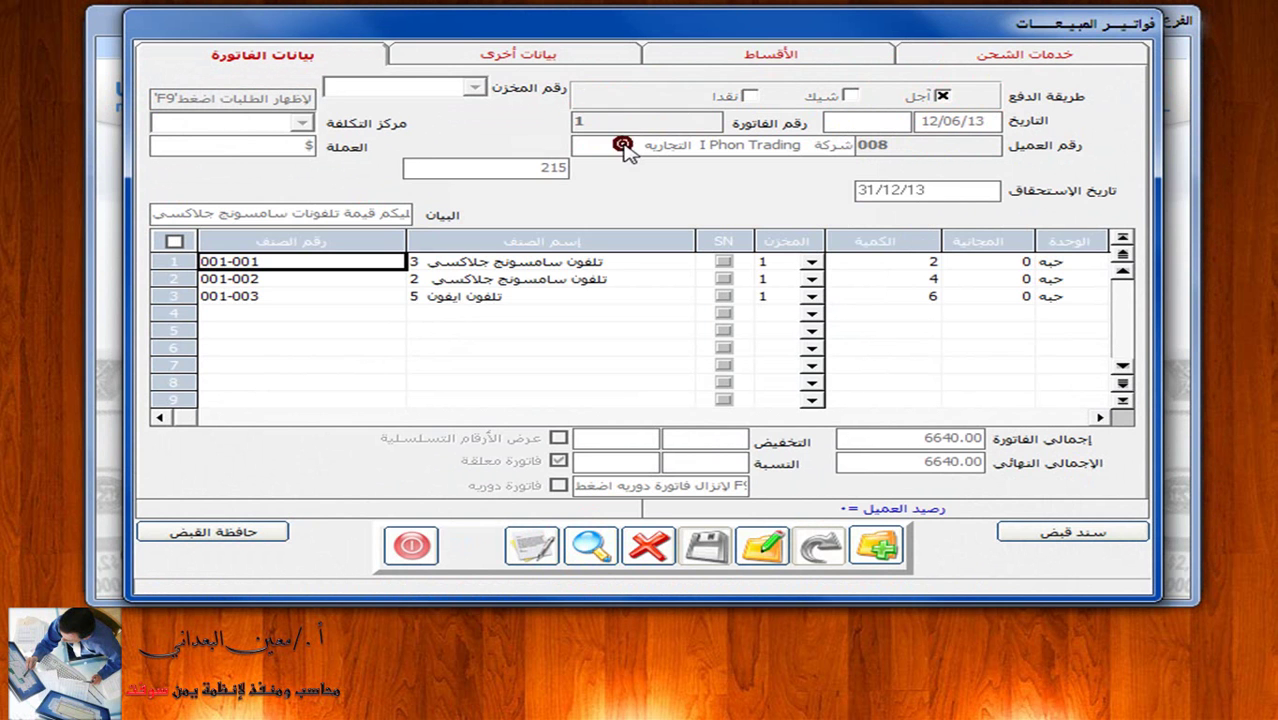
Step: Clear invoice 1's suspended flag, save it, and exit Sales to the main launcher
{"action": "left_click", "coordinate": [763, 547]}
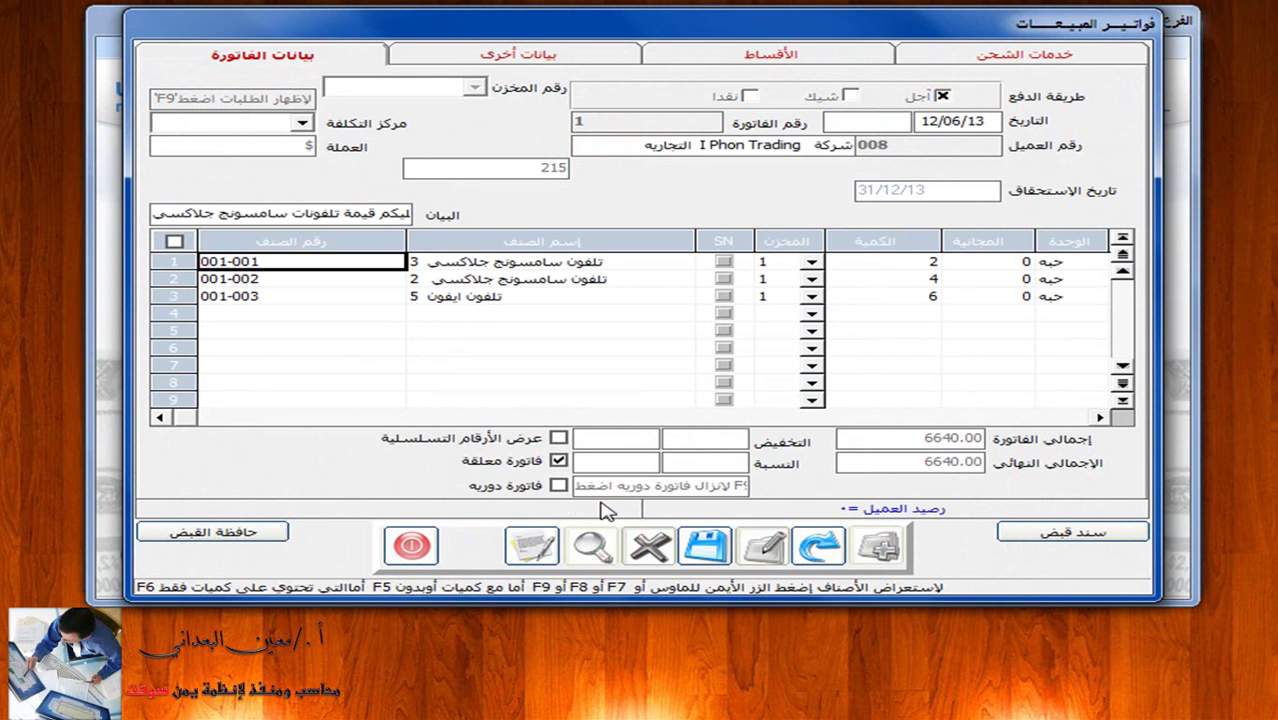
{"action": "left_click", "coordinate": [560, 462]}
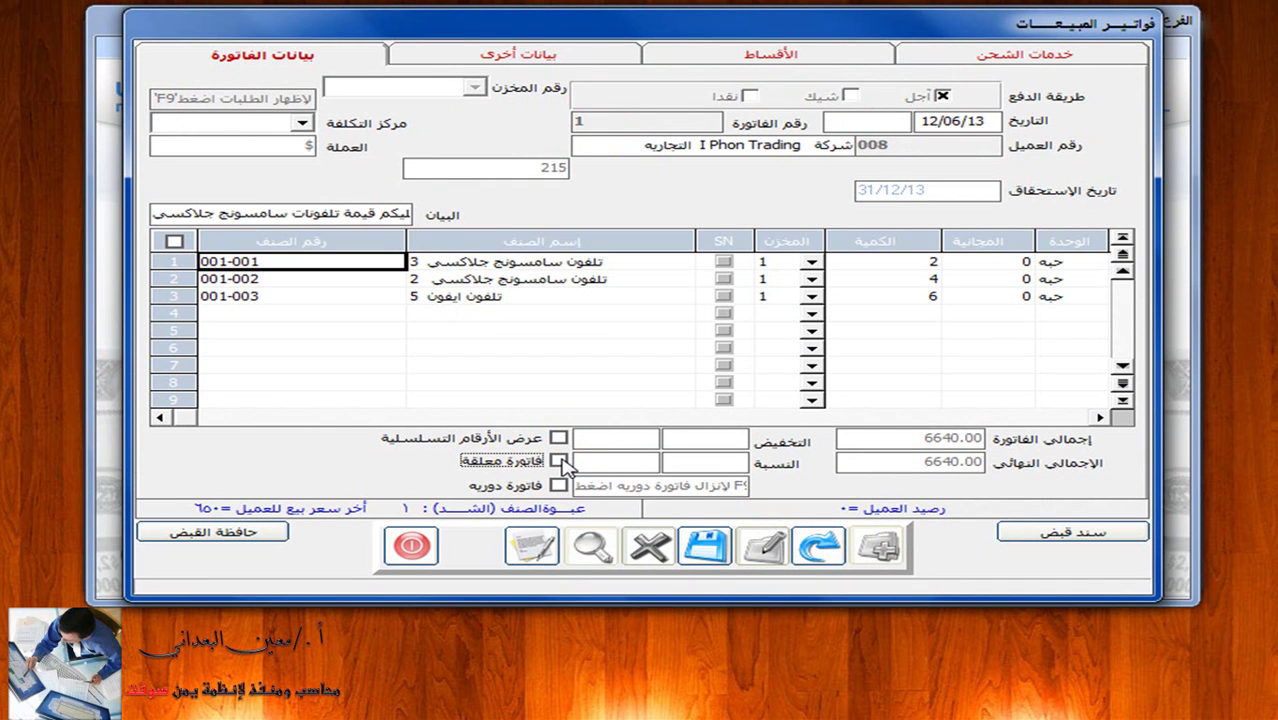
{"action": "left_click", "coordinate": [703, 545]}
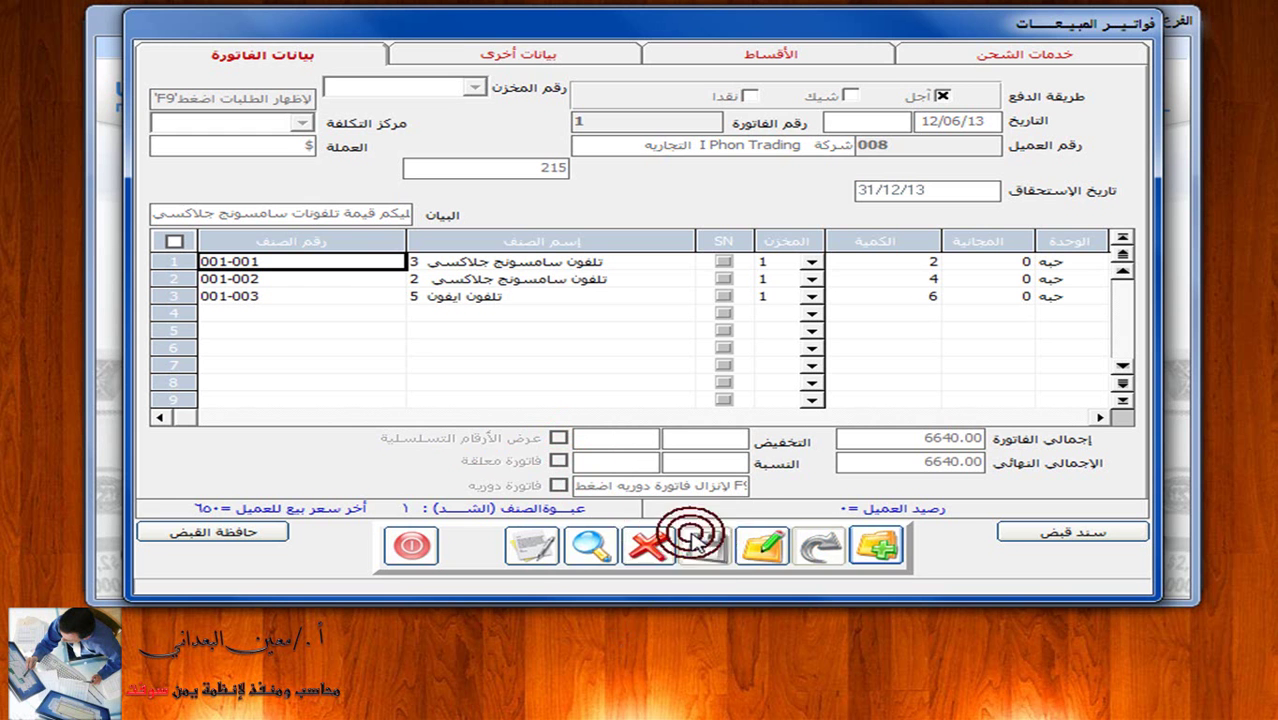
{"action": "left_click", "coordinate": [411, 545]}
{"action": "left_click", "coordinate": [414, 46]}
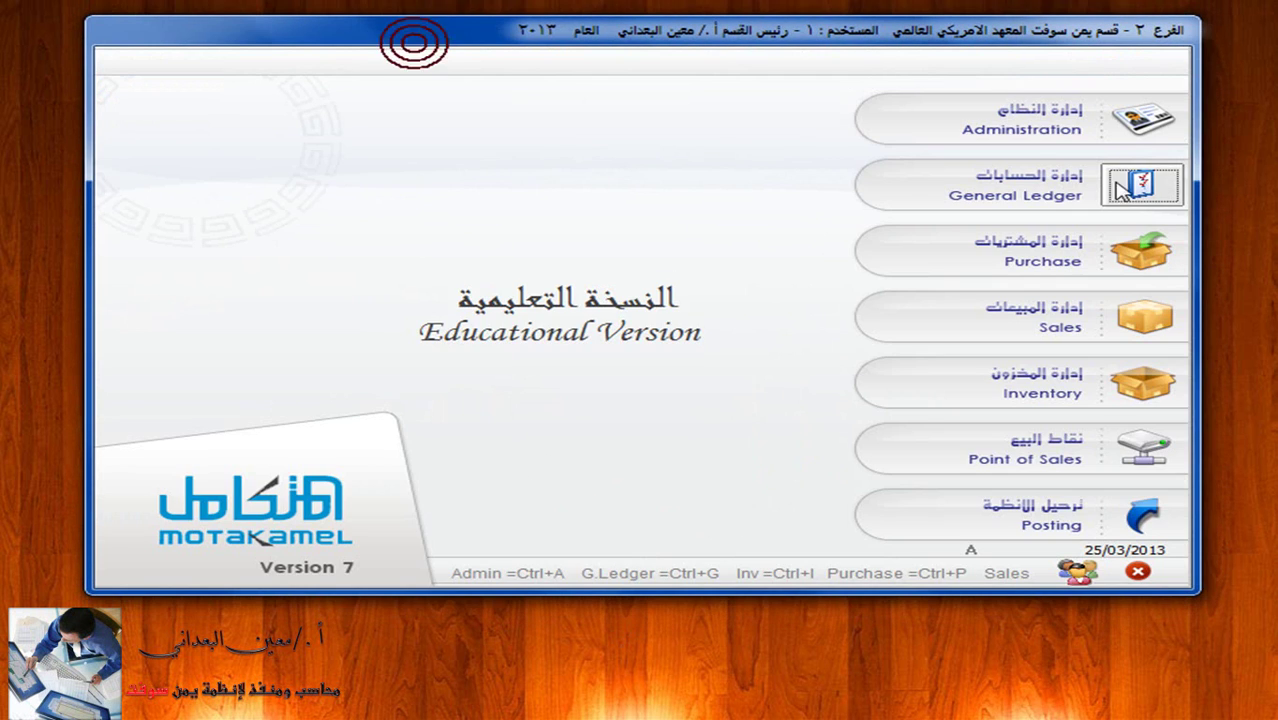
Step: In General Ledger, open الترحيل > فواتير المبيعات with payment method أجل-4 listed by فاتورة
{"action": "key", "text": "ctrl+g"}
{"action": "left_click", "coordinate": [750, 46]}
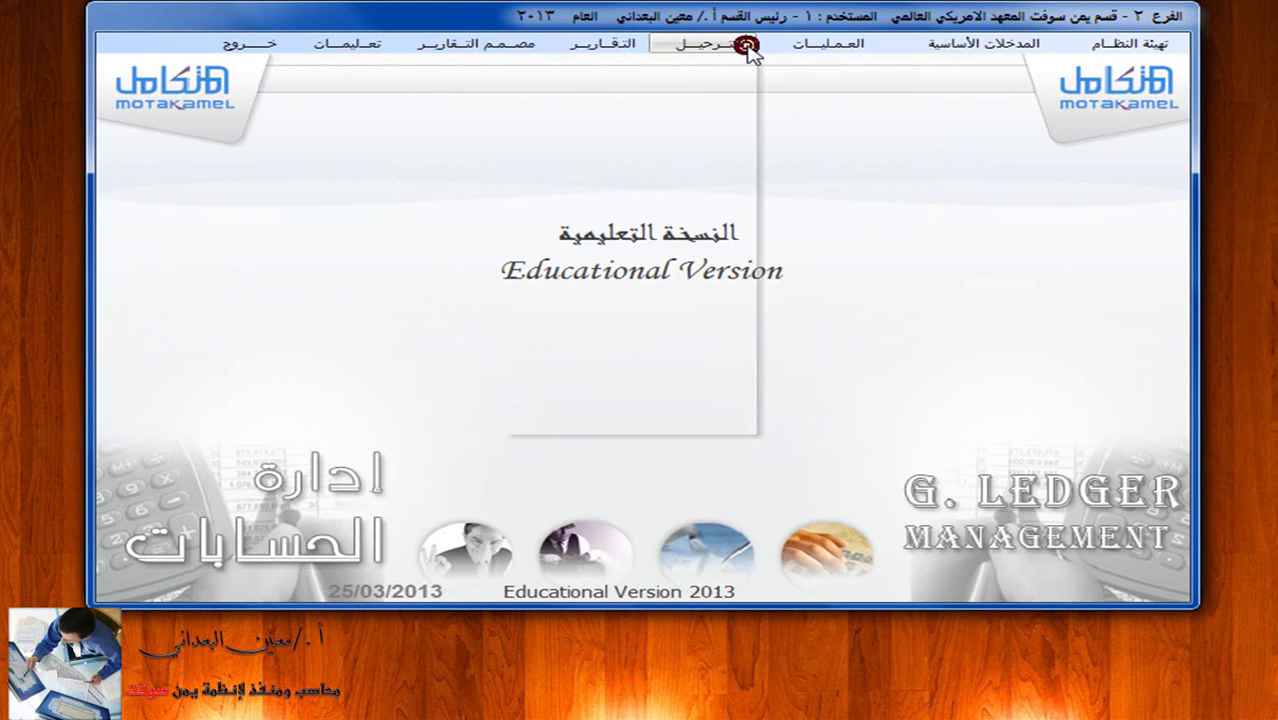
{"action": "left_click", "coordinate": [717, 370]}
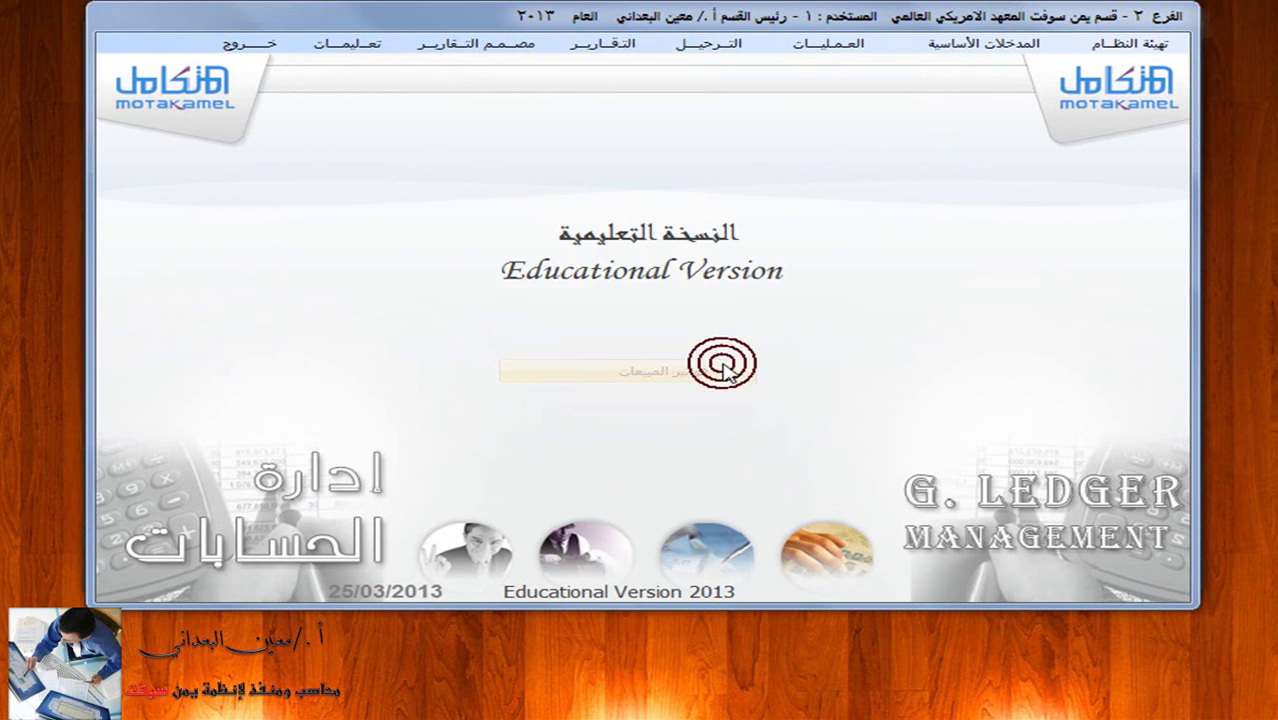
{"action": "left_click", "coordinate": [666, 214]}
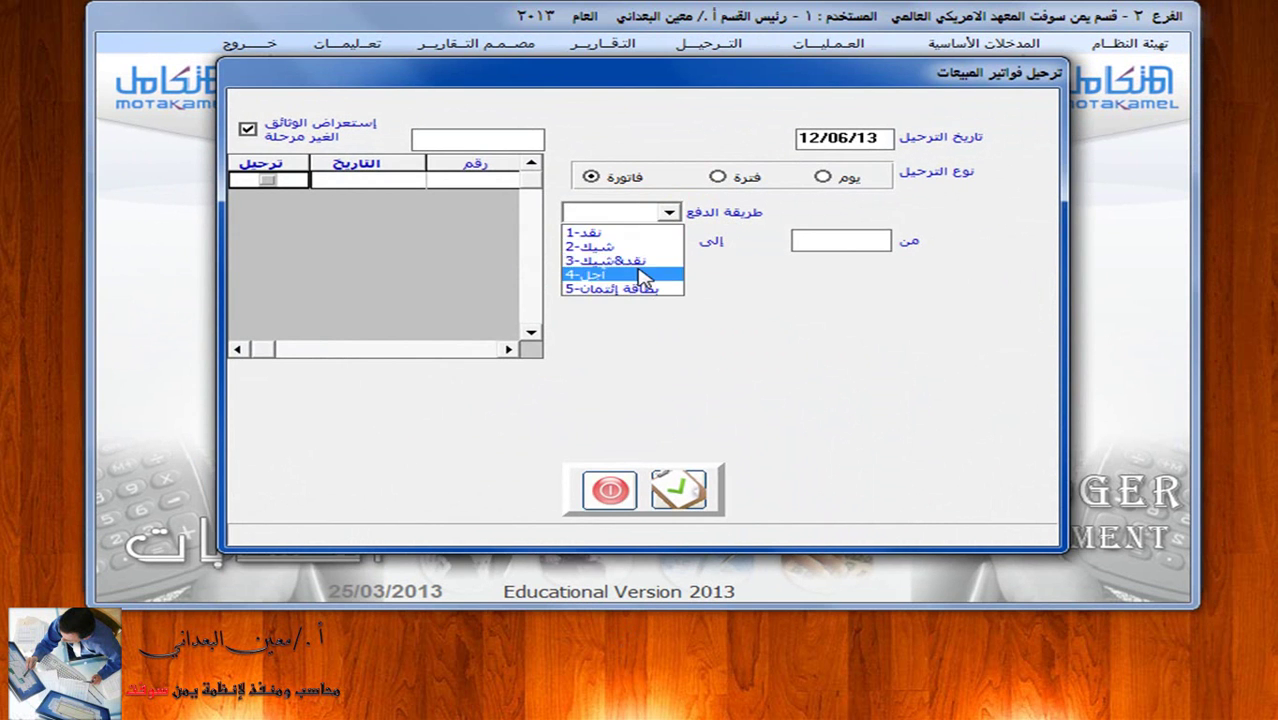
{"action": "left_click", "coordinate": [637, 267]}
{"action": "left_click", "coordinate": [626, 178]}
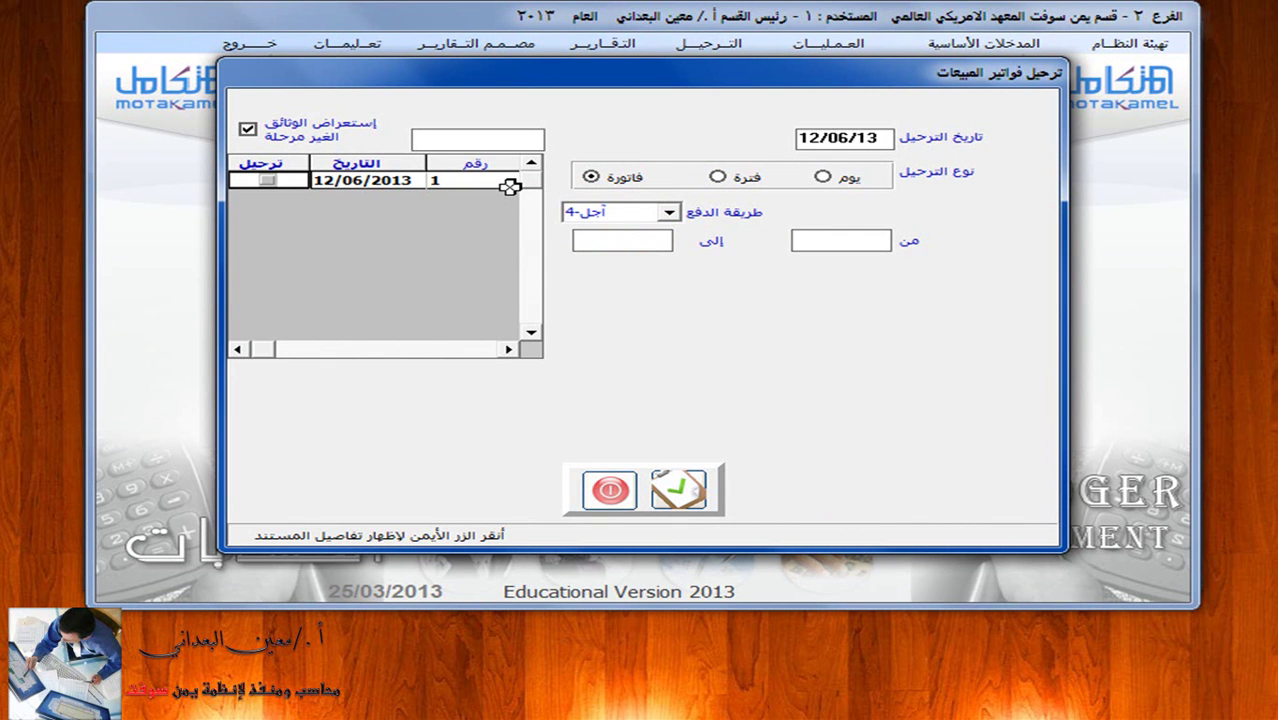
Step: Tick credit invoice 1 dated 12/06/2013, post it, and exit the ledger
{"action": "left_click", "coordinate": [268, 181]}
{"action": "left_click", "coordinate": [268, 181]}
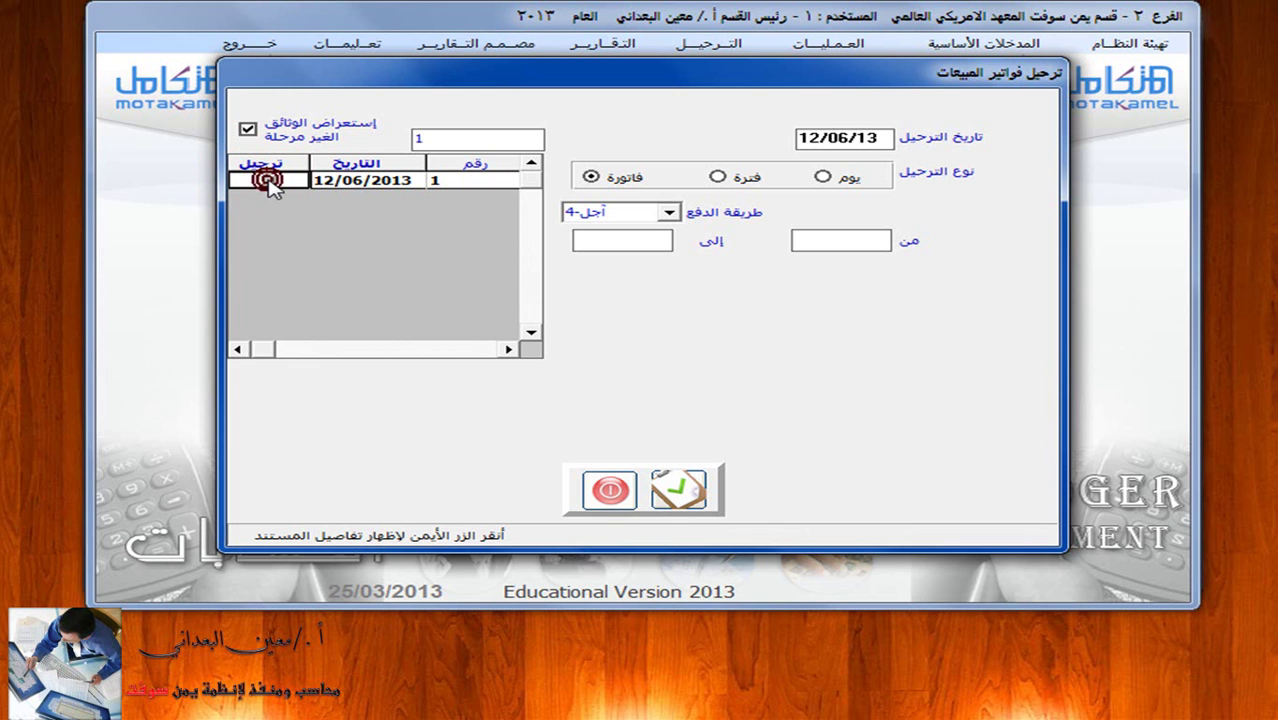
{"action": "left_click", "coordinate": [678, 489]}
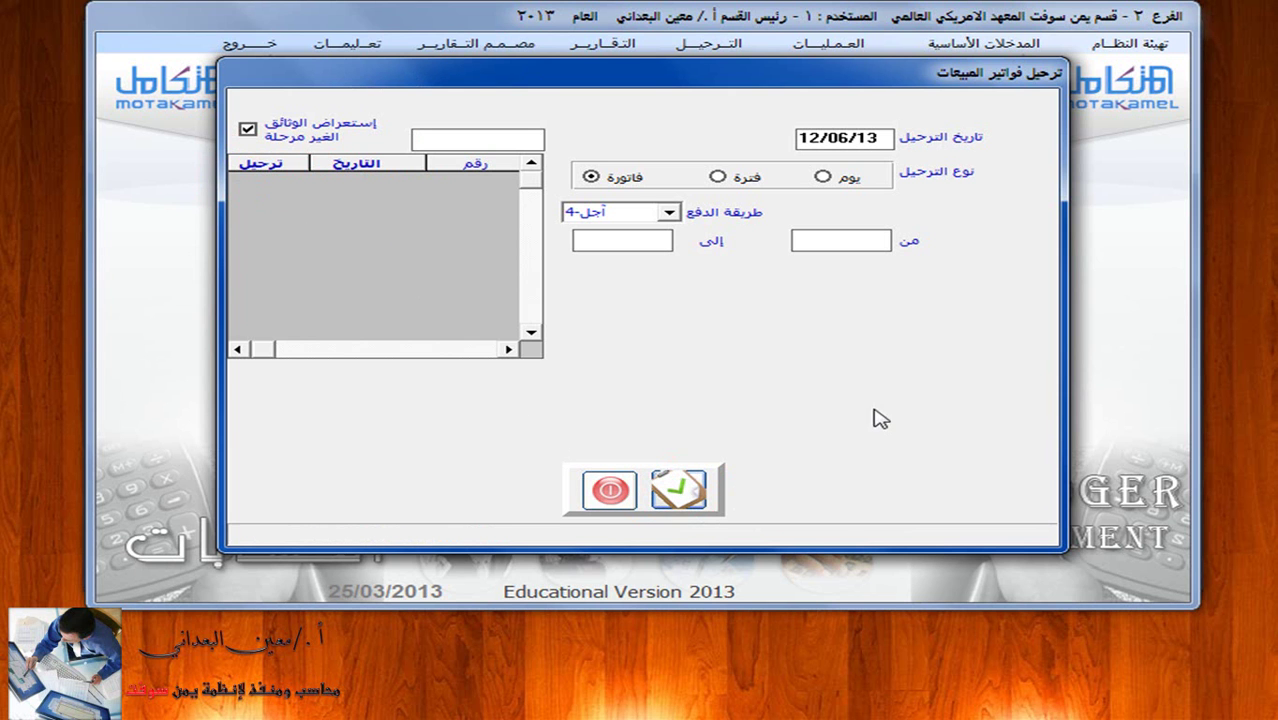
{"action": "left_click", "coordinate": [609, 489]}
{"action": "left_click", "coordinate": [251, 45]}
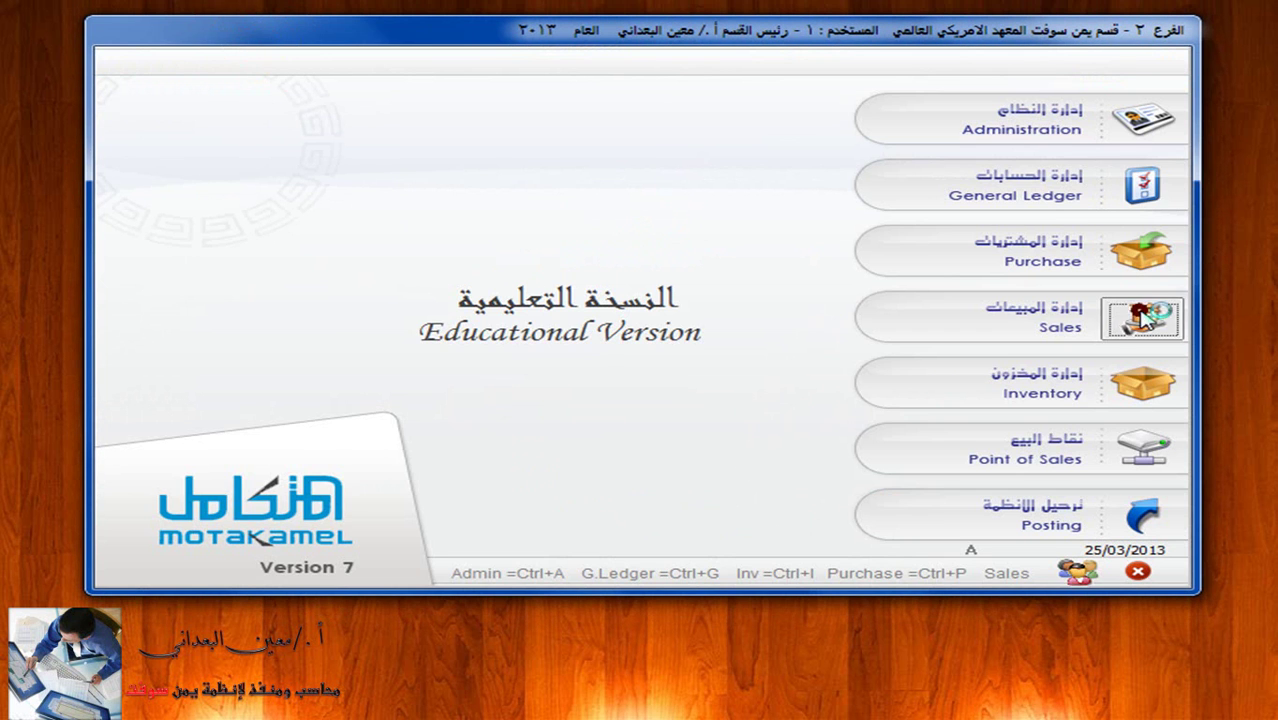
Step: Open Sales > العمليات > فواتير المبيعات and add a blank invoice dated 12/06/13
{"action": "left_click", "coordinate": [1142, 318]}
{"action": "left_click", "coordinate": [848, 48]}
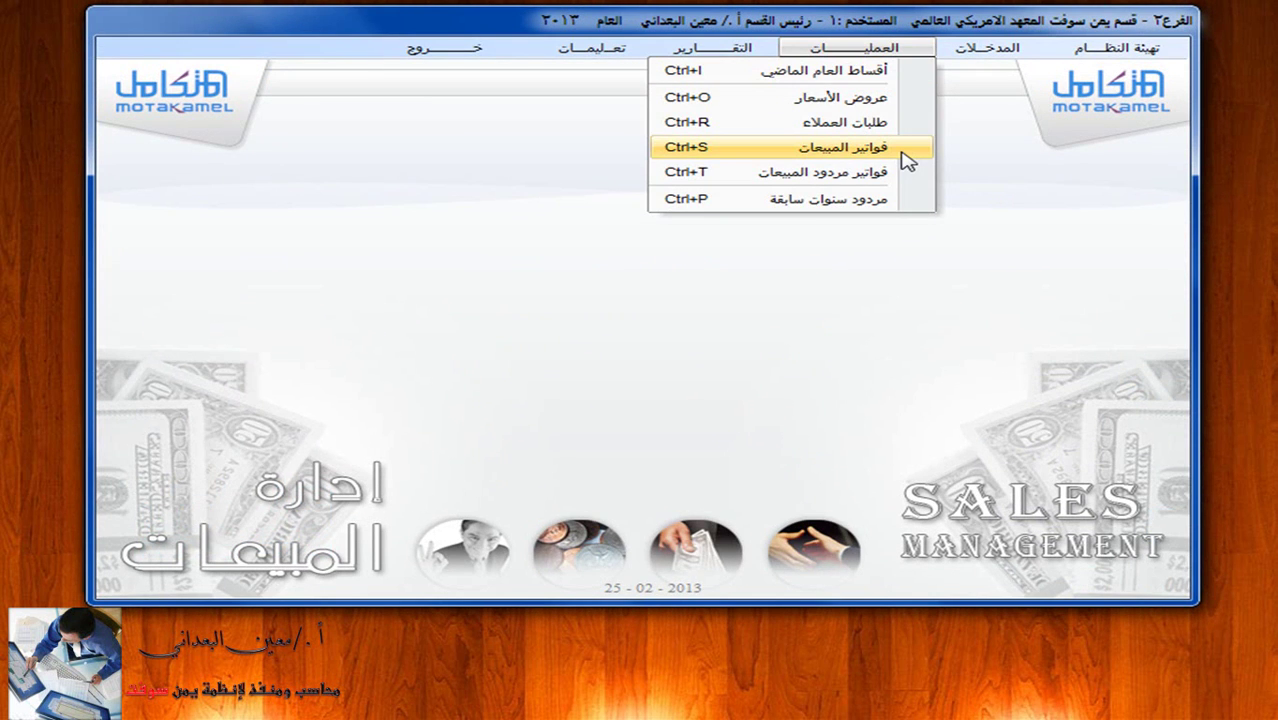
{"action": "left_click", "coordinate": [903, 150]}
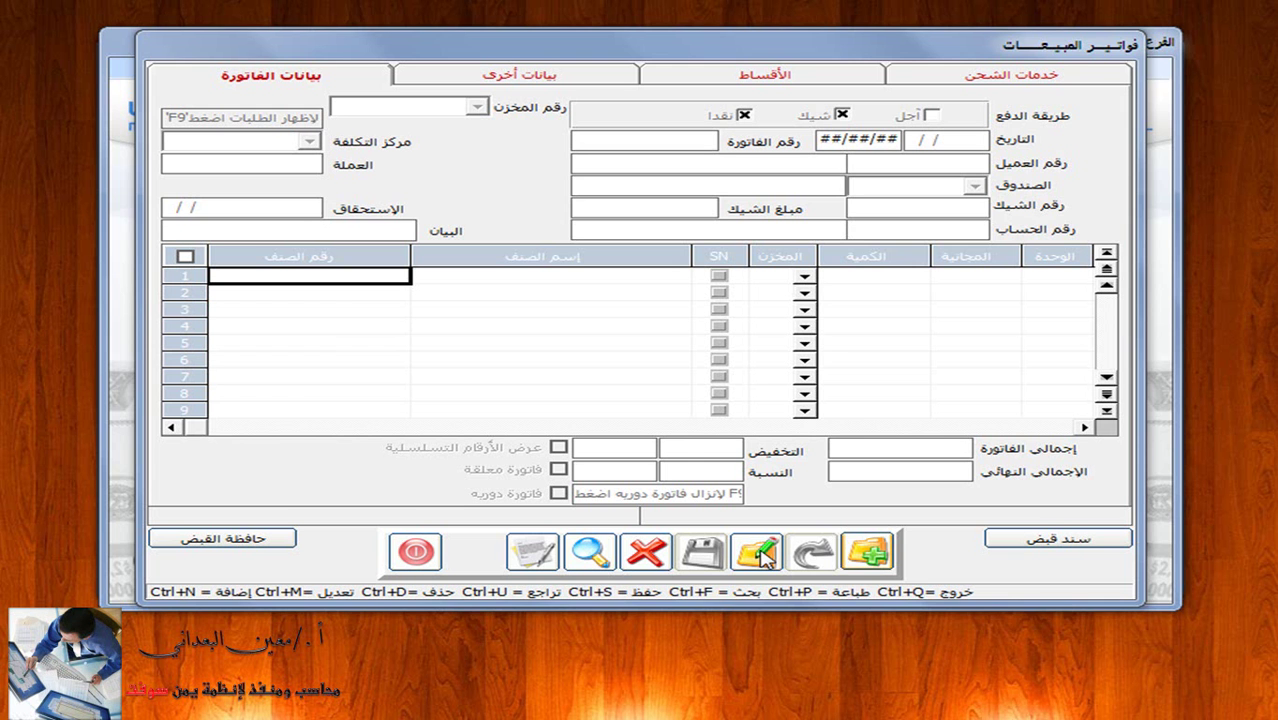
{"action": "left_click", "coordinate": [868, 552]}
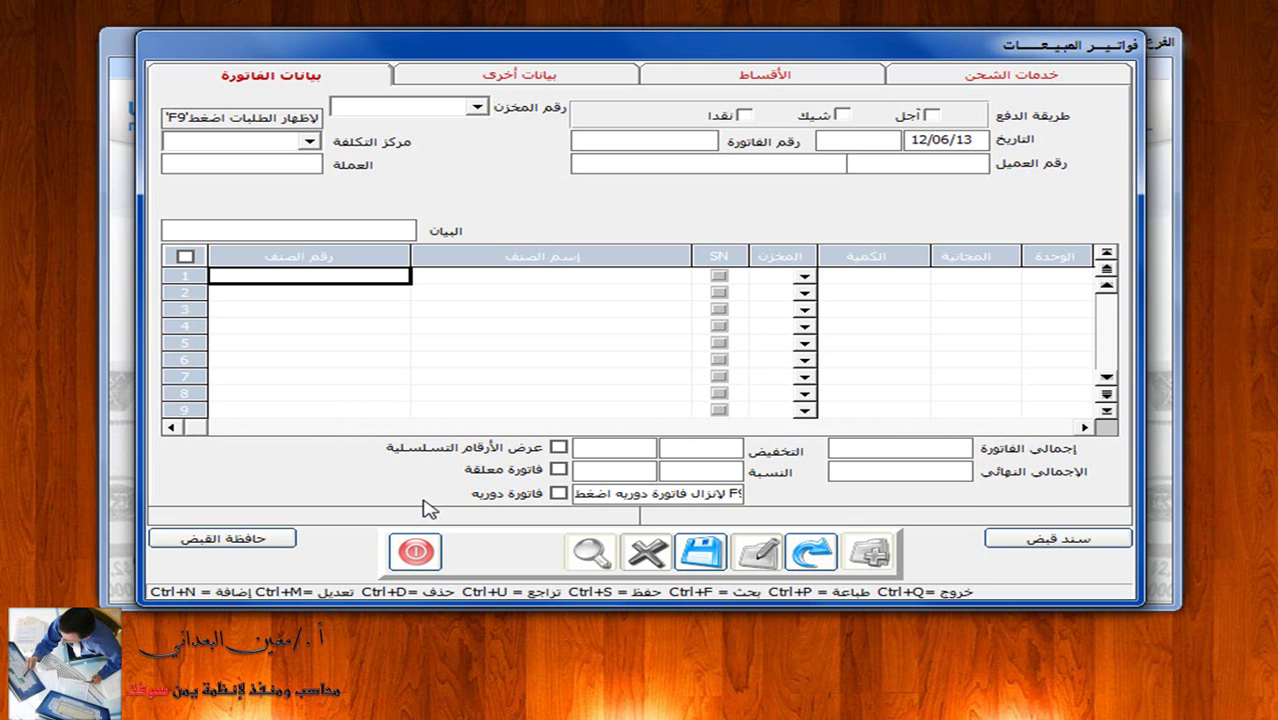
Step: Retrieve invoice 2 (eight items, 23000), tick فاتورة دوريه, save, and close the window
{"action": "key", "text": "Page_Up"}
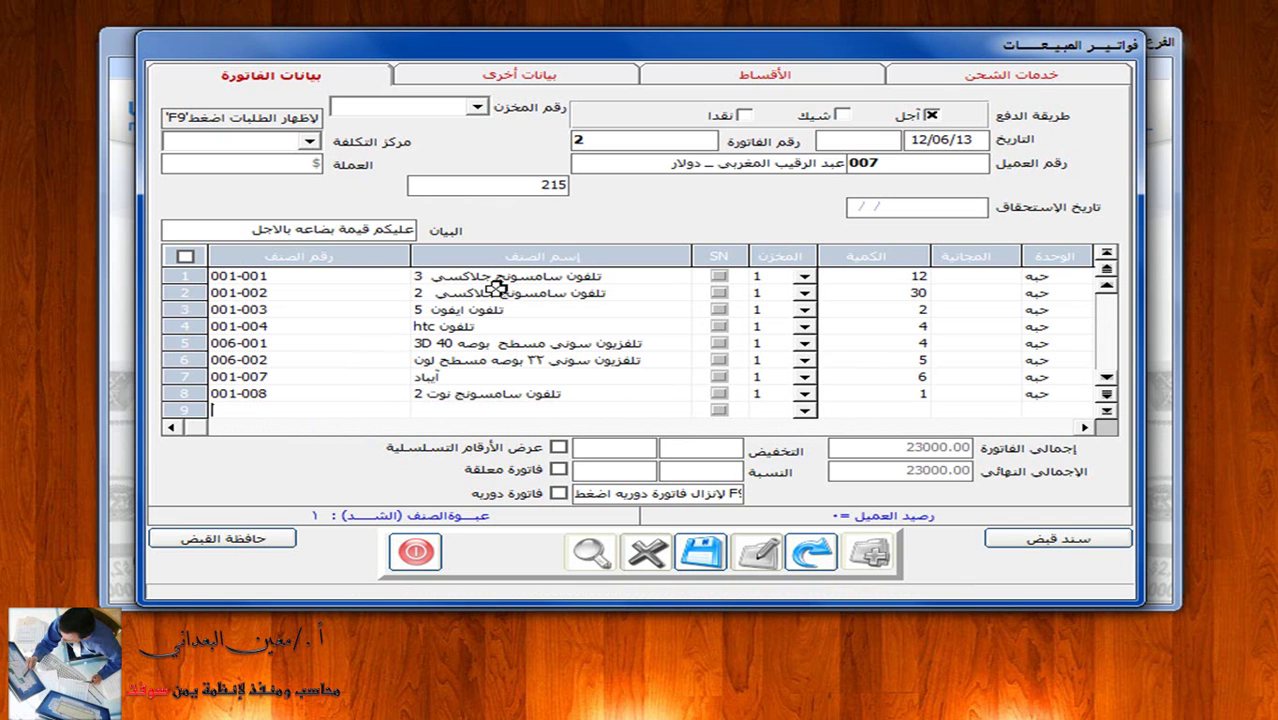
{"action": "left_click", "coordinate": [1083, 427]}
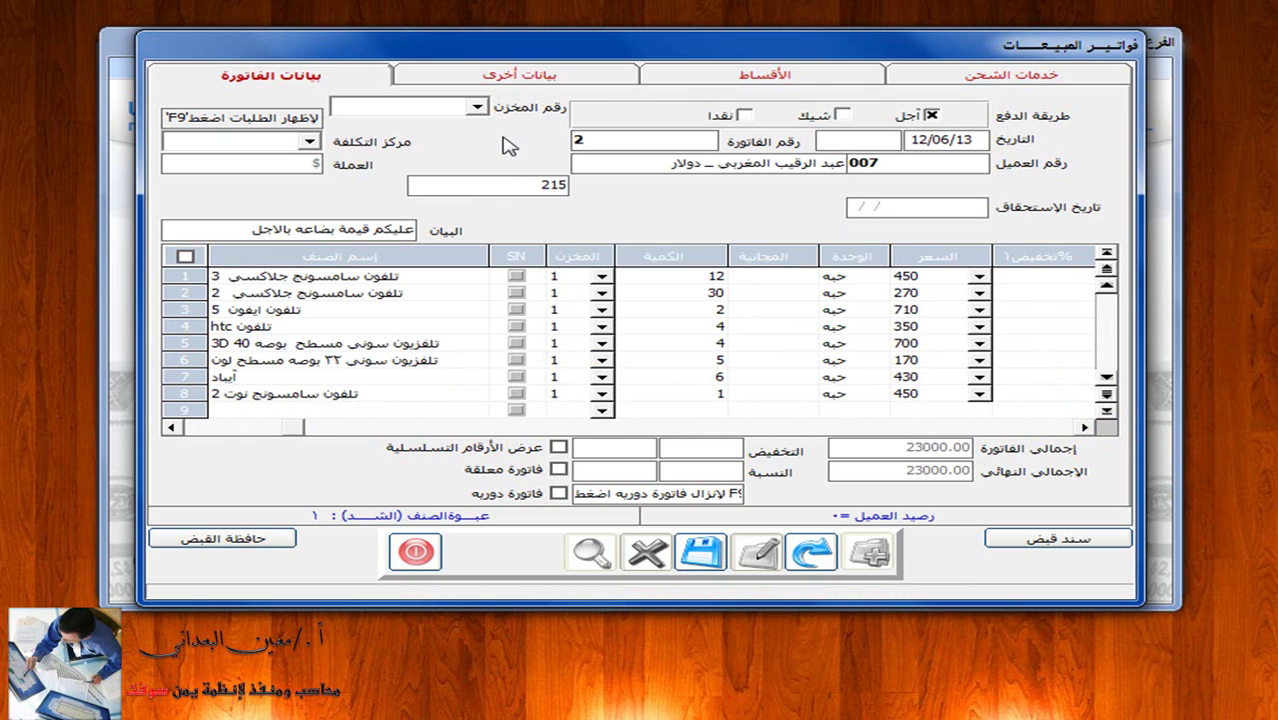
{"action": "left_click", "coordinate": [559, 494]}
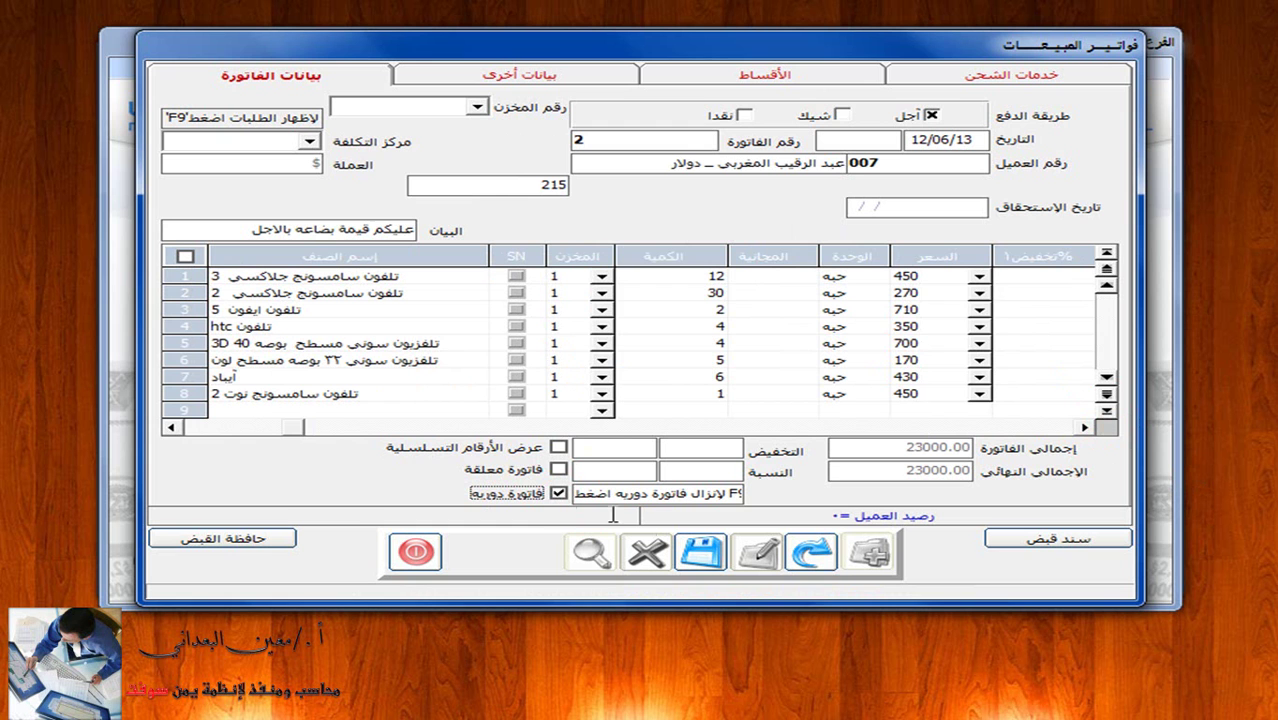
{"action": "left_click", "coordinate": [706, 564]}
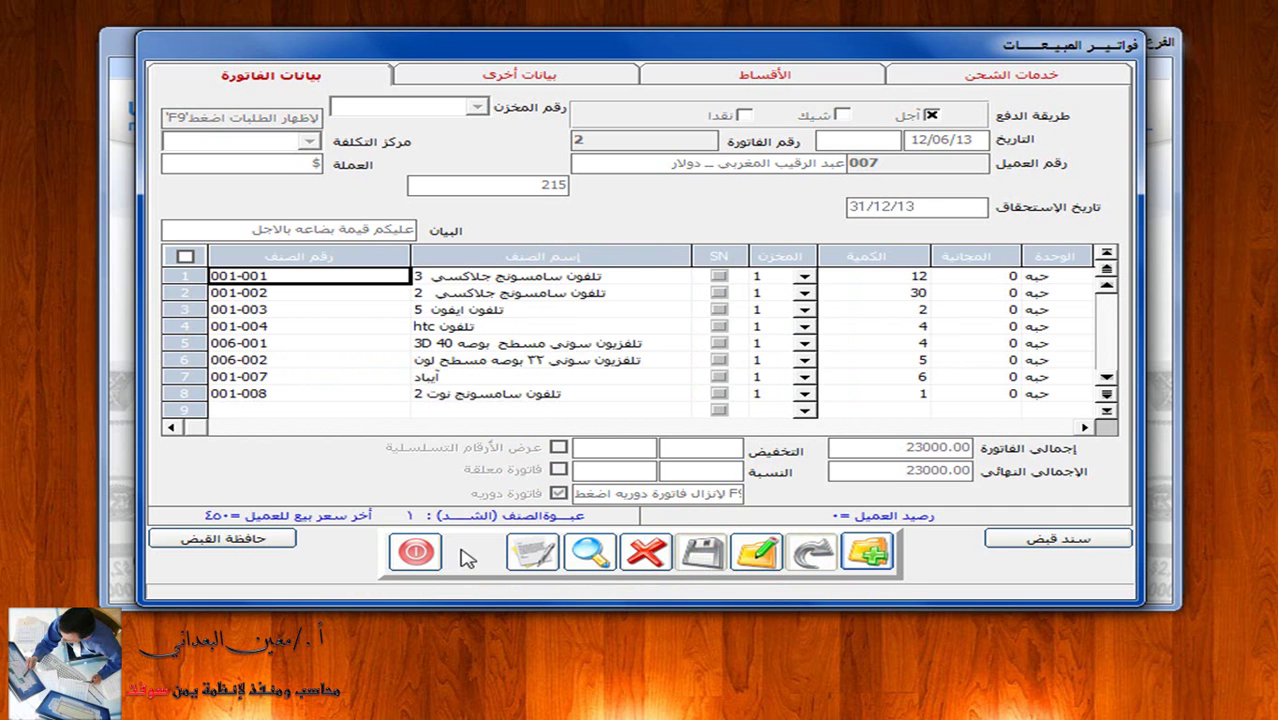
{"action": "left_click", "coordinate": [416, 551]}
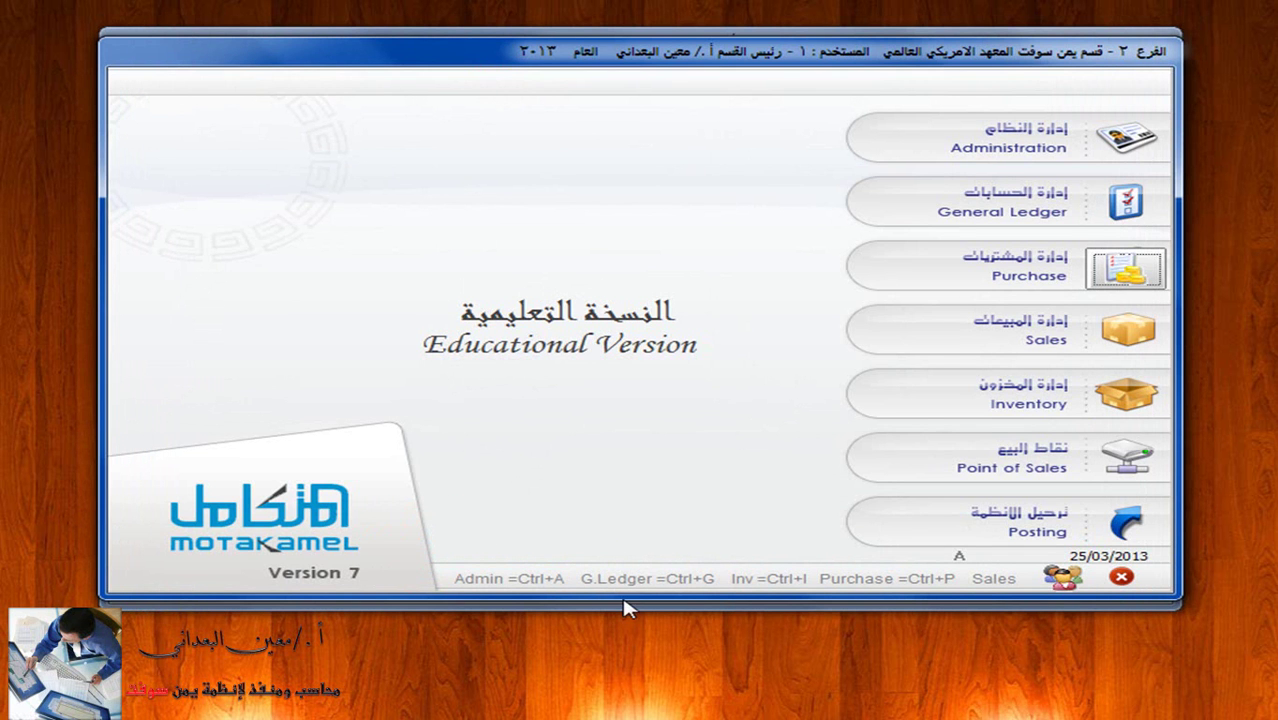
Step: Post credit invoice 2 under أجل-4 via الترحيل > فواتير المبيعات, then switch to Sales
{"action": "left_click", "coordinate": [1125, 200]}
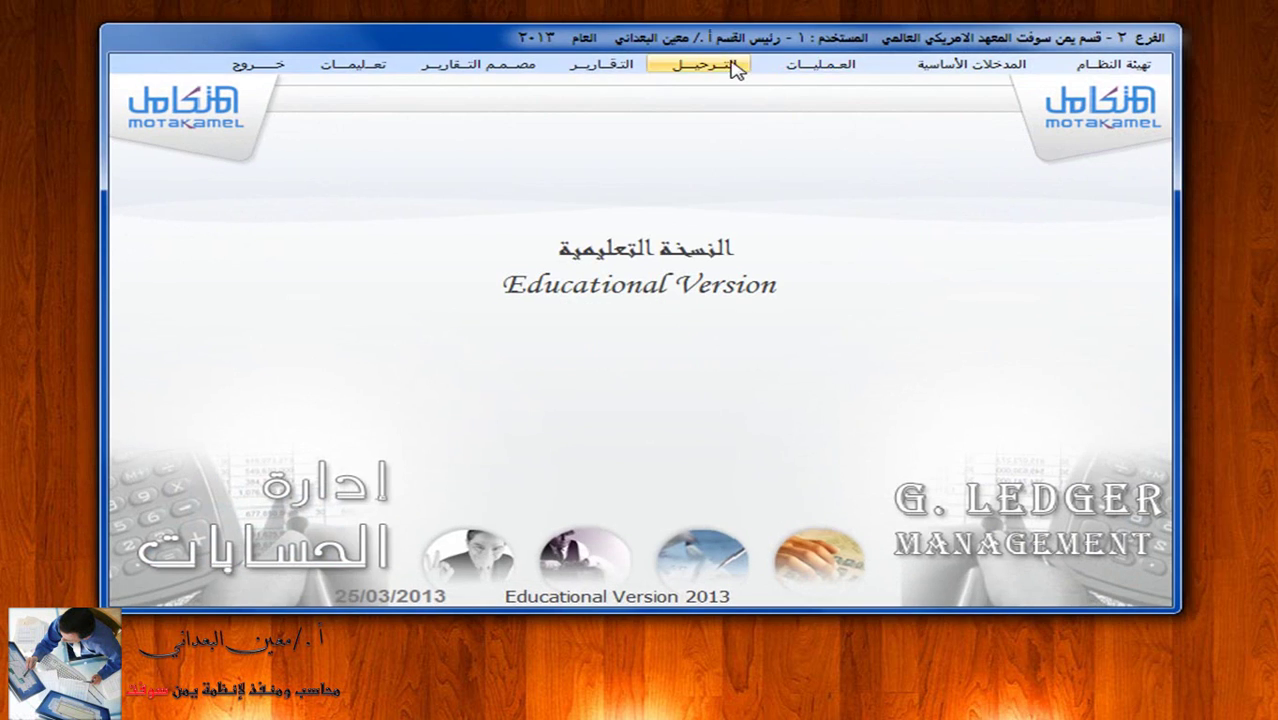
{"action": "left_click", "coordinate": [718, 62]}
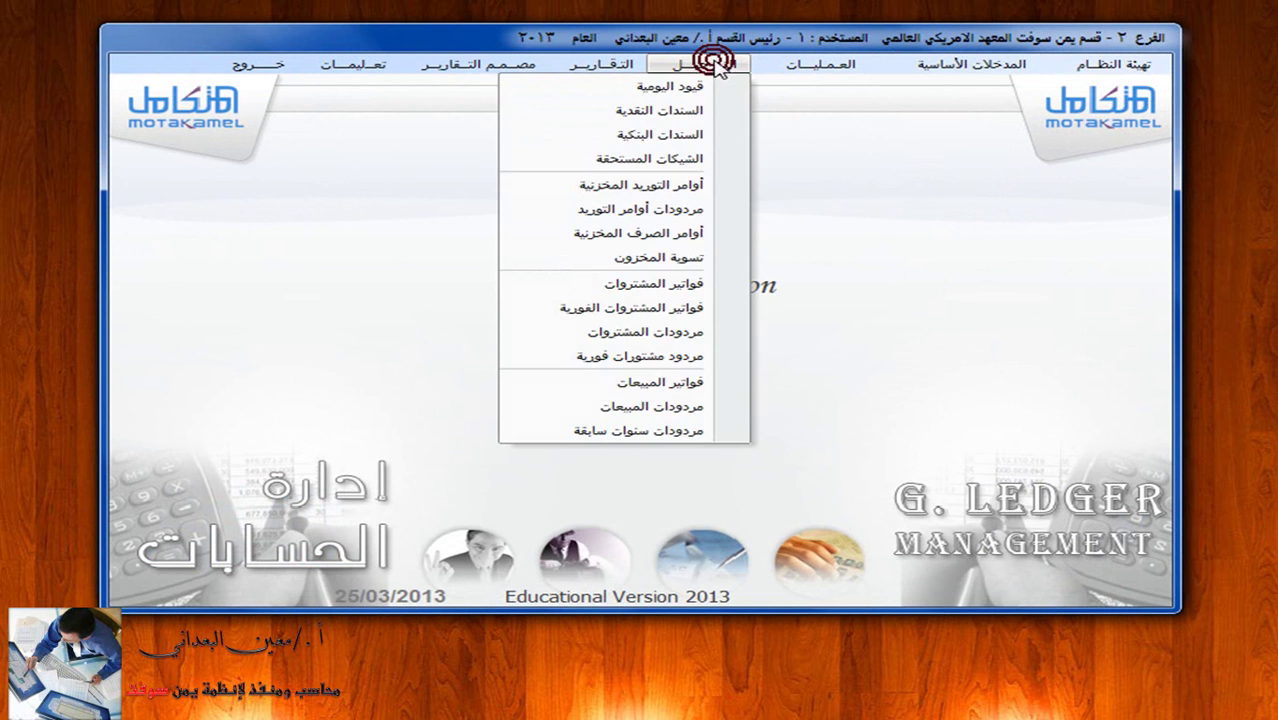
{"action": "left_click", "coordinate": [714, 383]}
{"action": "left_click", "coordinate": [665, 228]}
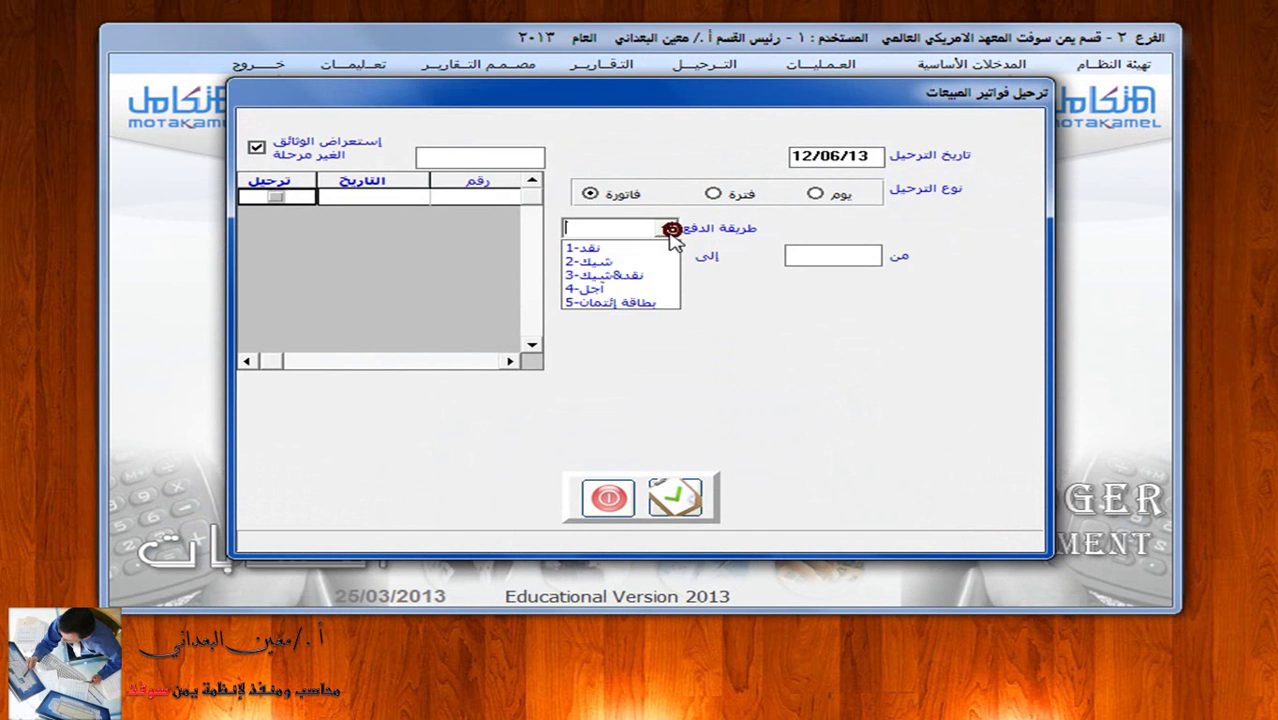
{"action": "left_click", "coordinate": [636, 288]}
{"action": "left_click", "coordinate": [621, 196]}
{"action": "left_click", "coordinate": [676, 496]}
{"action": "left_click", "coordinate": [608, 498]}
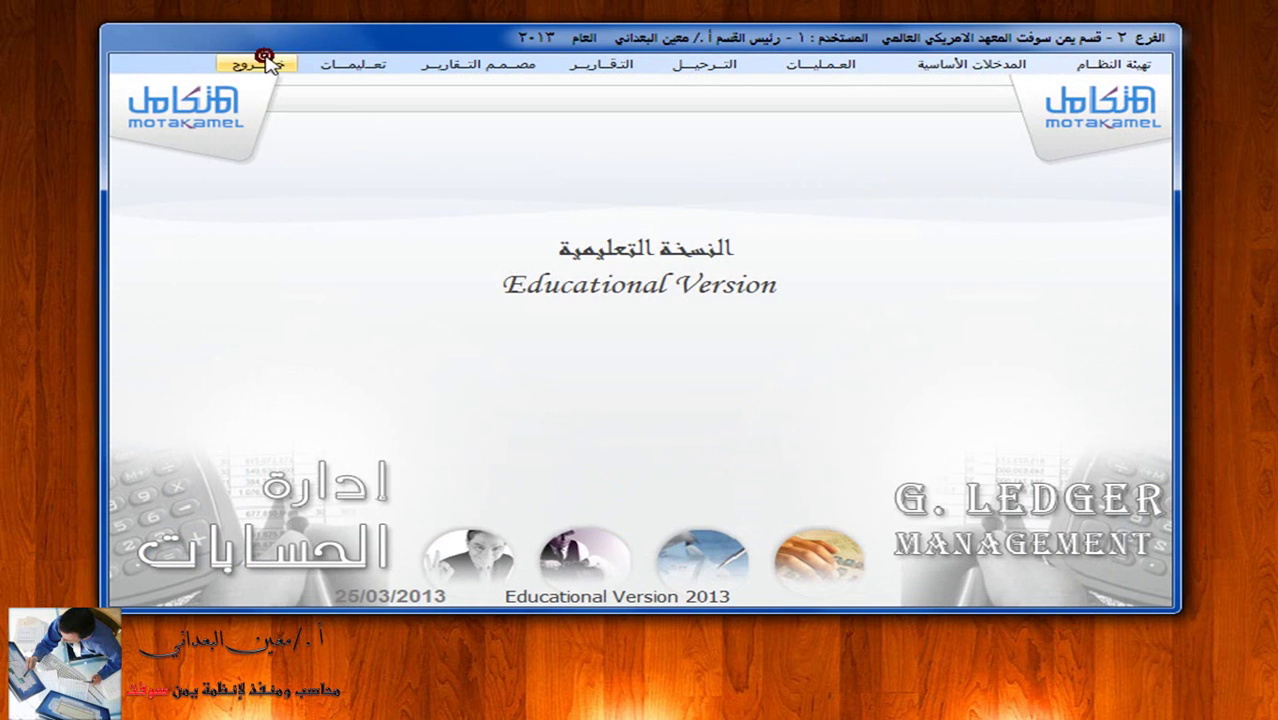
{"action": "left_click", "coordinate": [258, 64]}
{"action": "left_click", "coordinate": [1128, 328]}
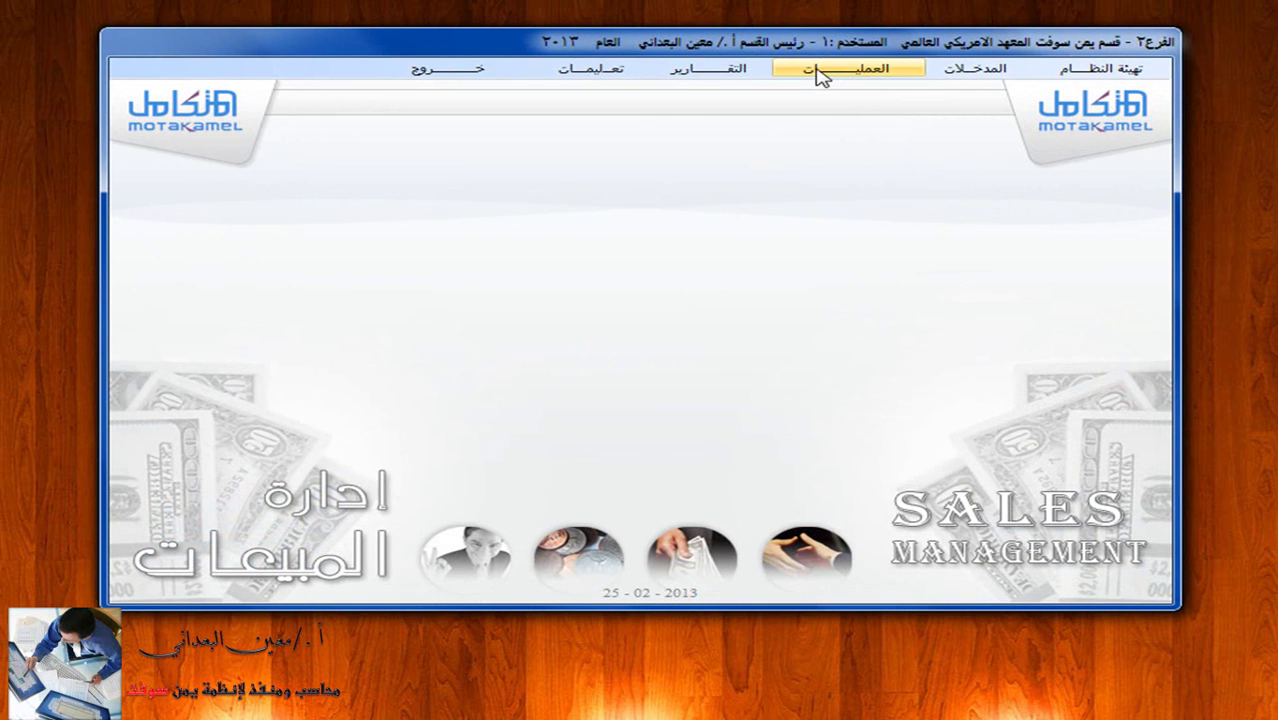
Step: Add a new آجل invoice, fill it from recurring invoice 2, and save it as invoice 3
{"action": "left_click", "coordinate": [885, 68]}
{"action": "left_click", "coordinate": [857, 164]}
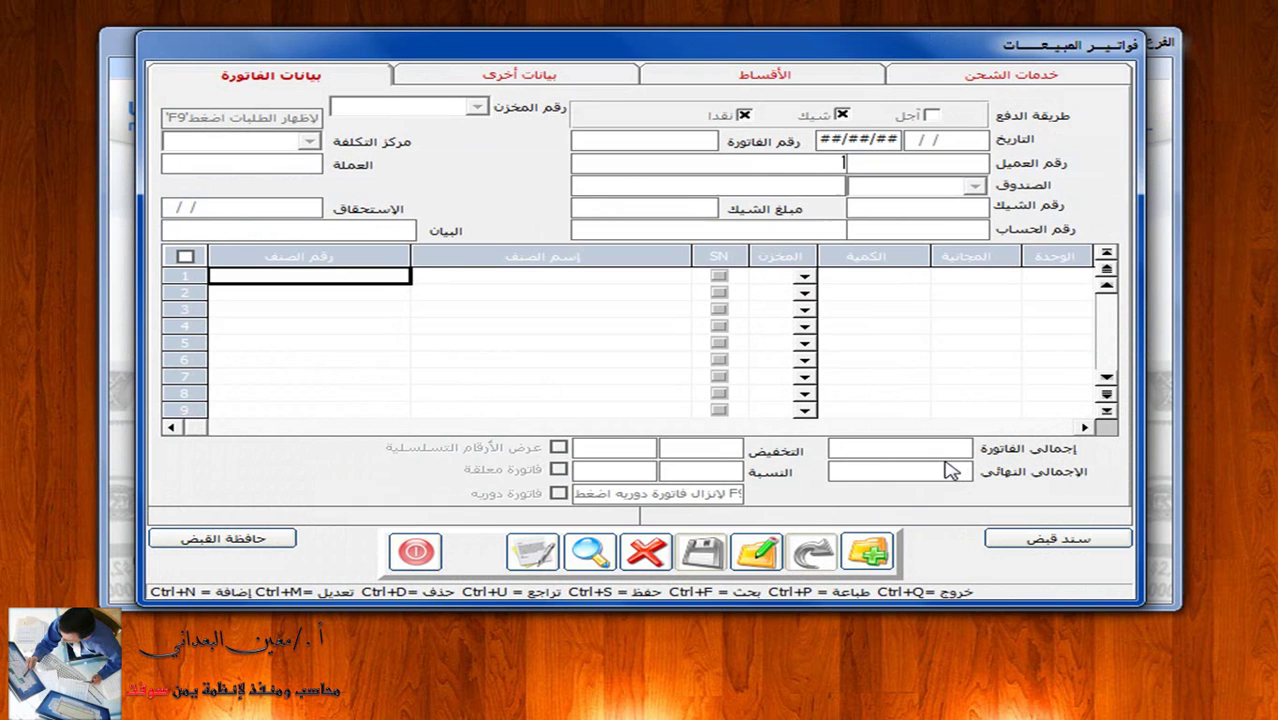
{"action": "left_click", "coordinate": [868, 553]}
{"action": "left_click", "coordinate": [931, 114]}
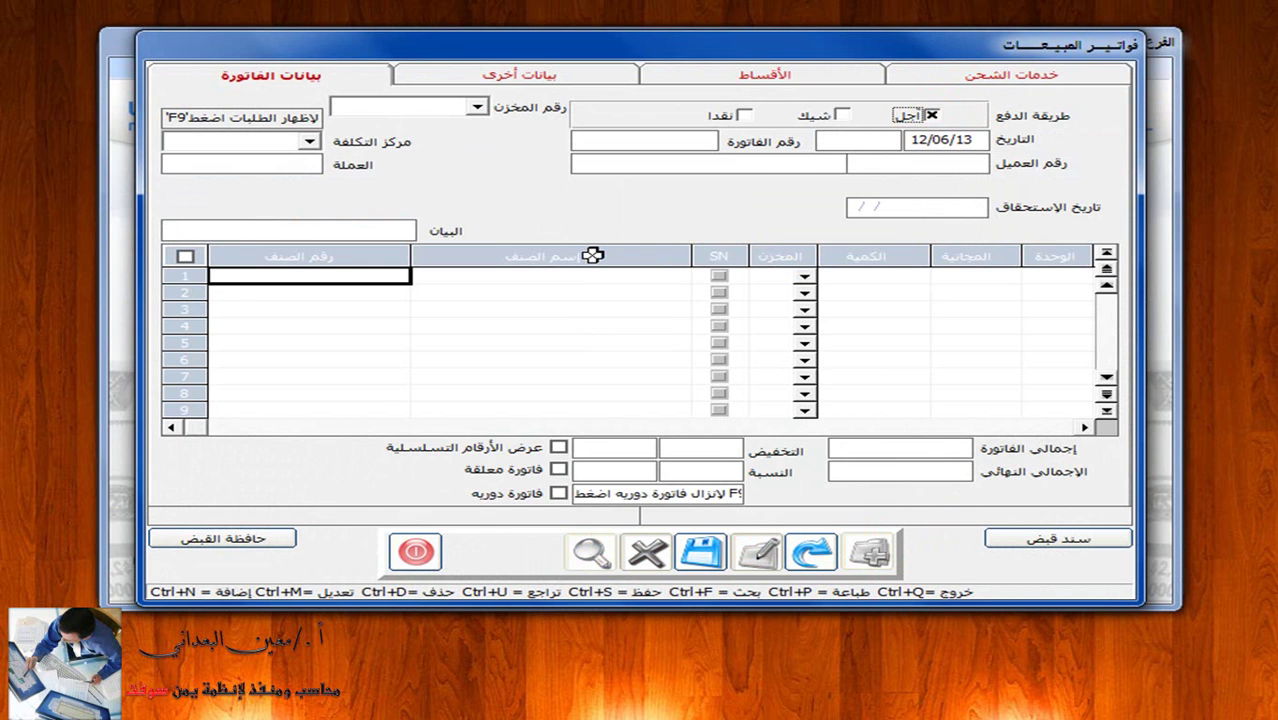
{"action": "left_click", "coordinate": [695, 494]}
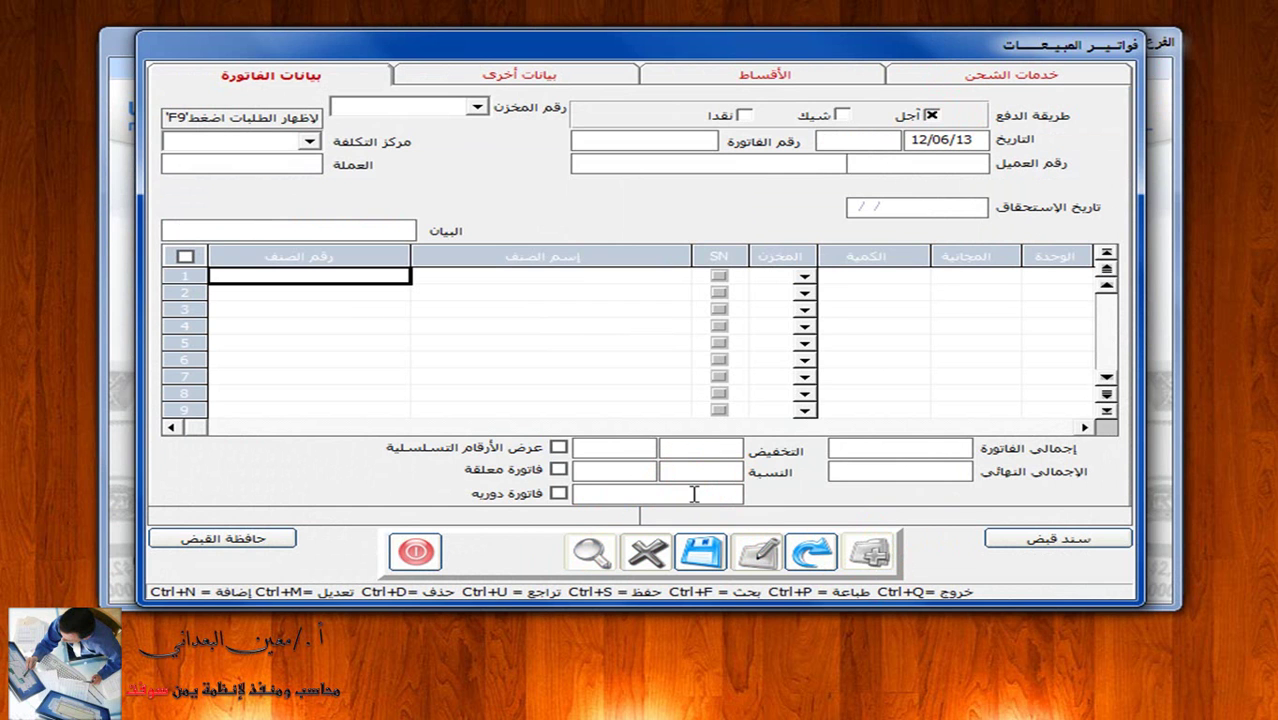
{"action": "key", "text": "F9"}
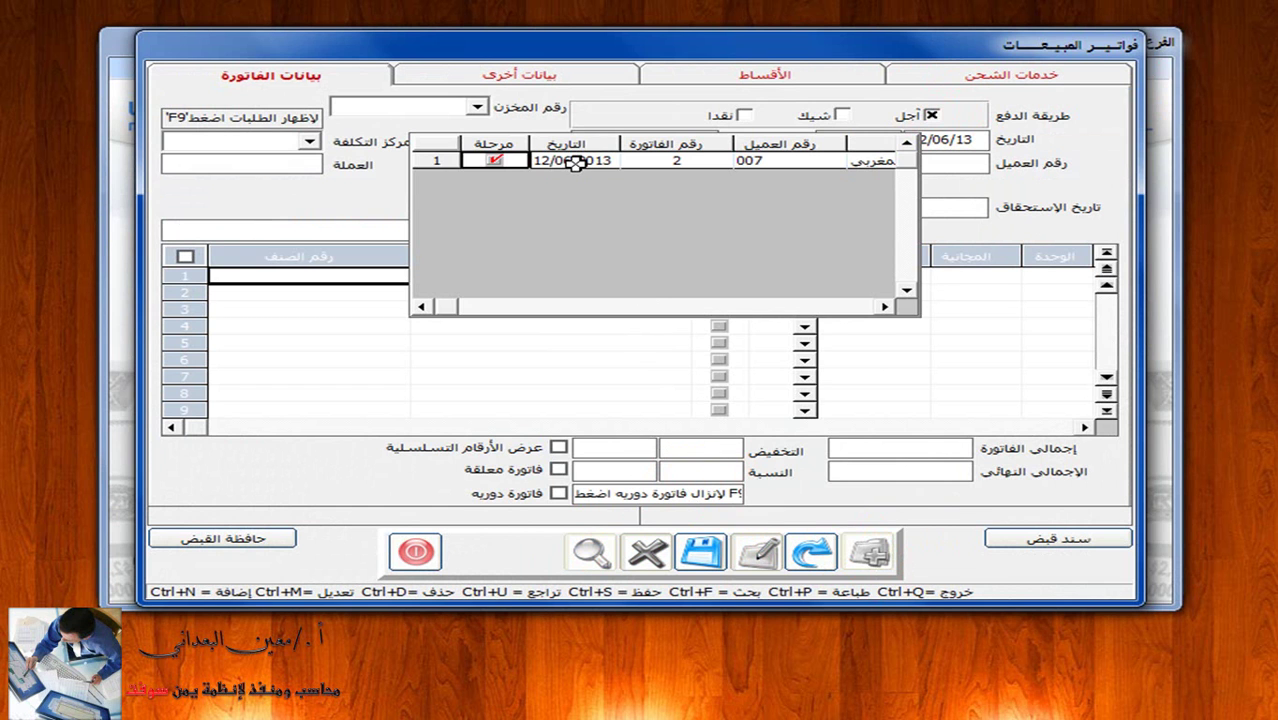
{"action": "double_click", "coordinate": [575, 163]}
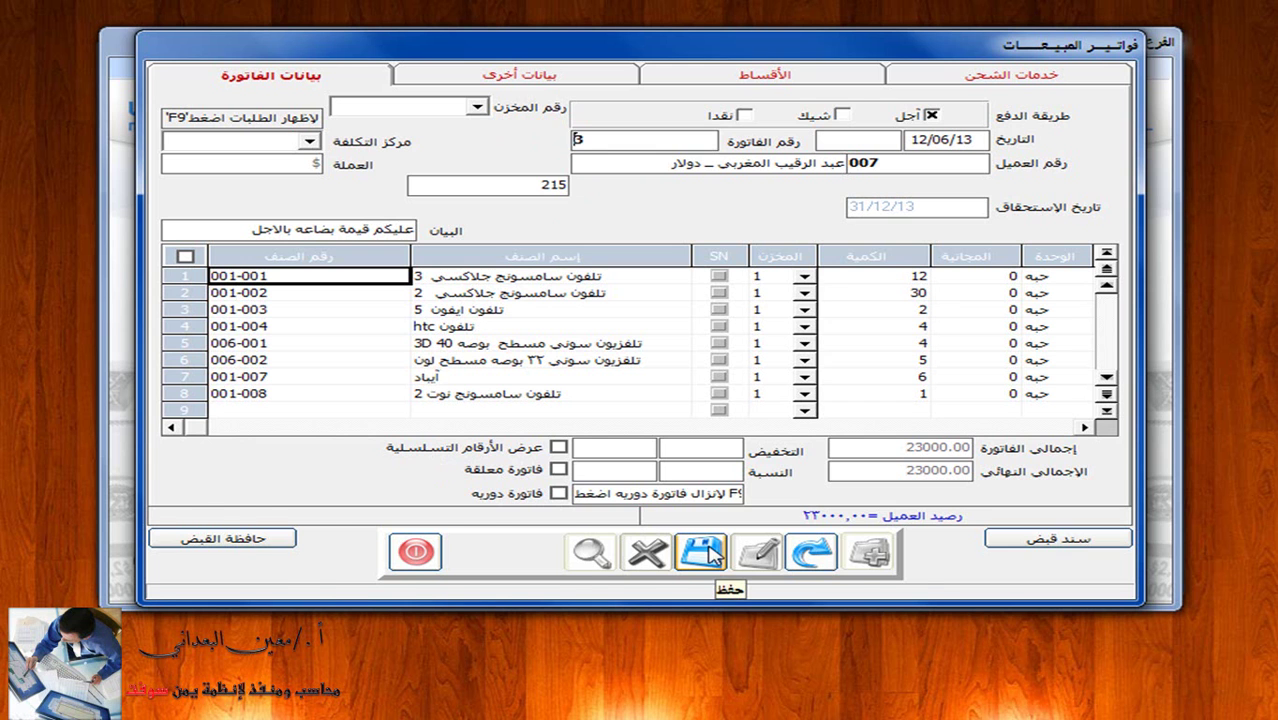
{"action": "left_click", "coordinate": [708, 552]}
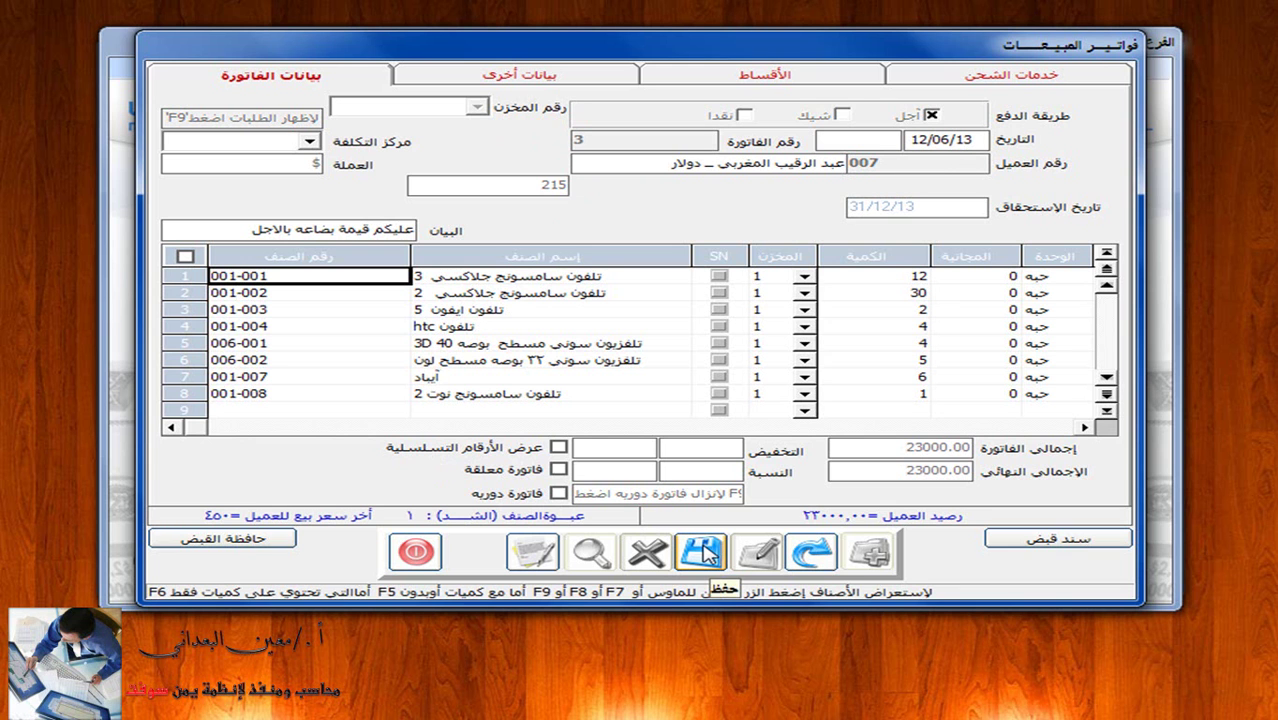